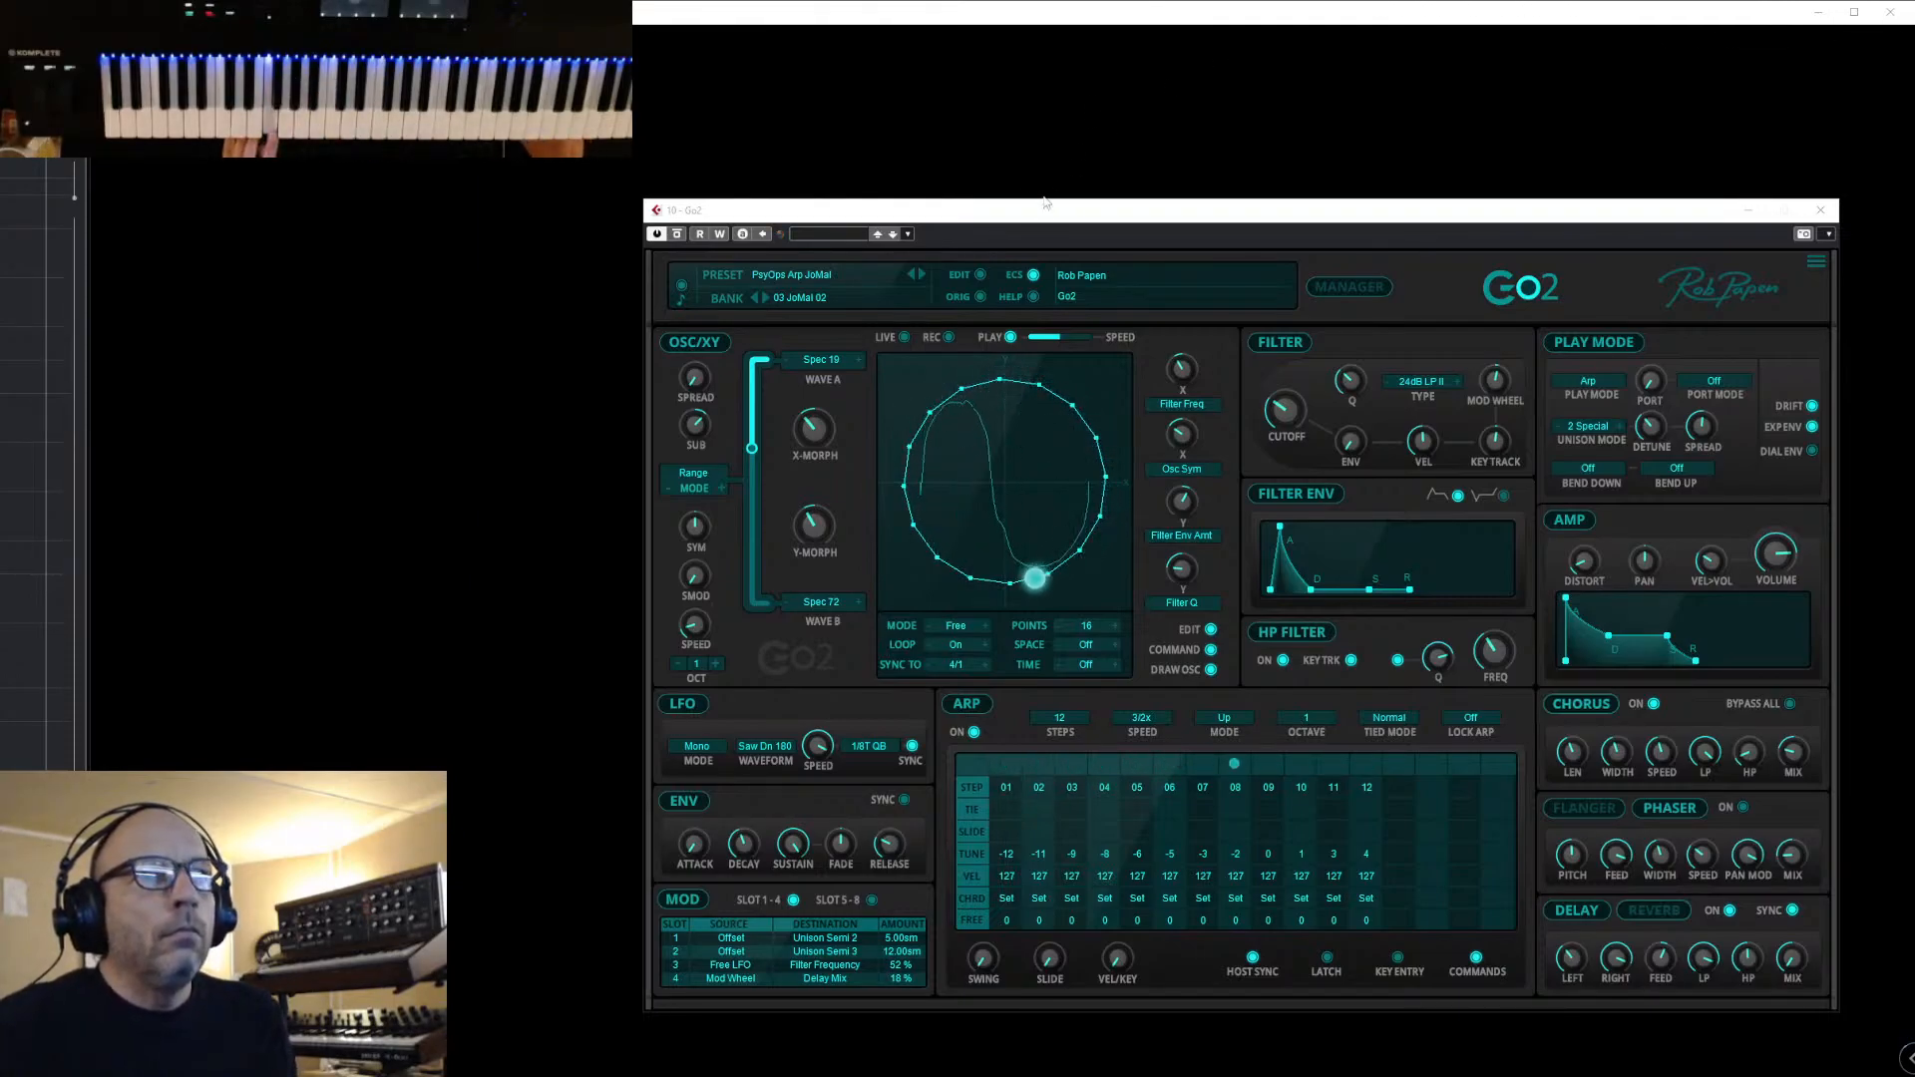
Browse through the presets of the 03 JoMal 02 bank in Go2
{"action": "left_click", "coordinate": [911, 274]}
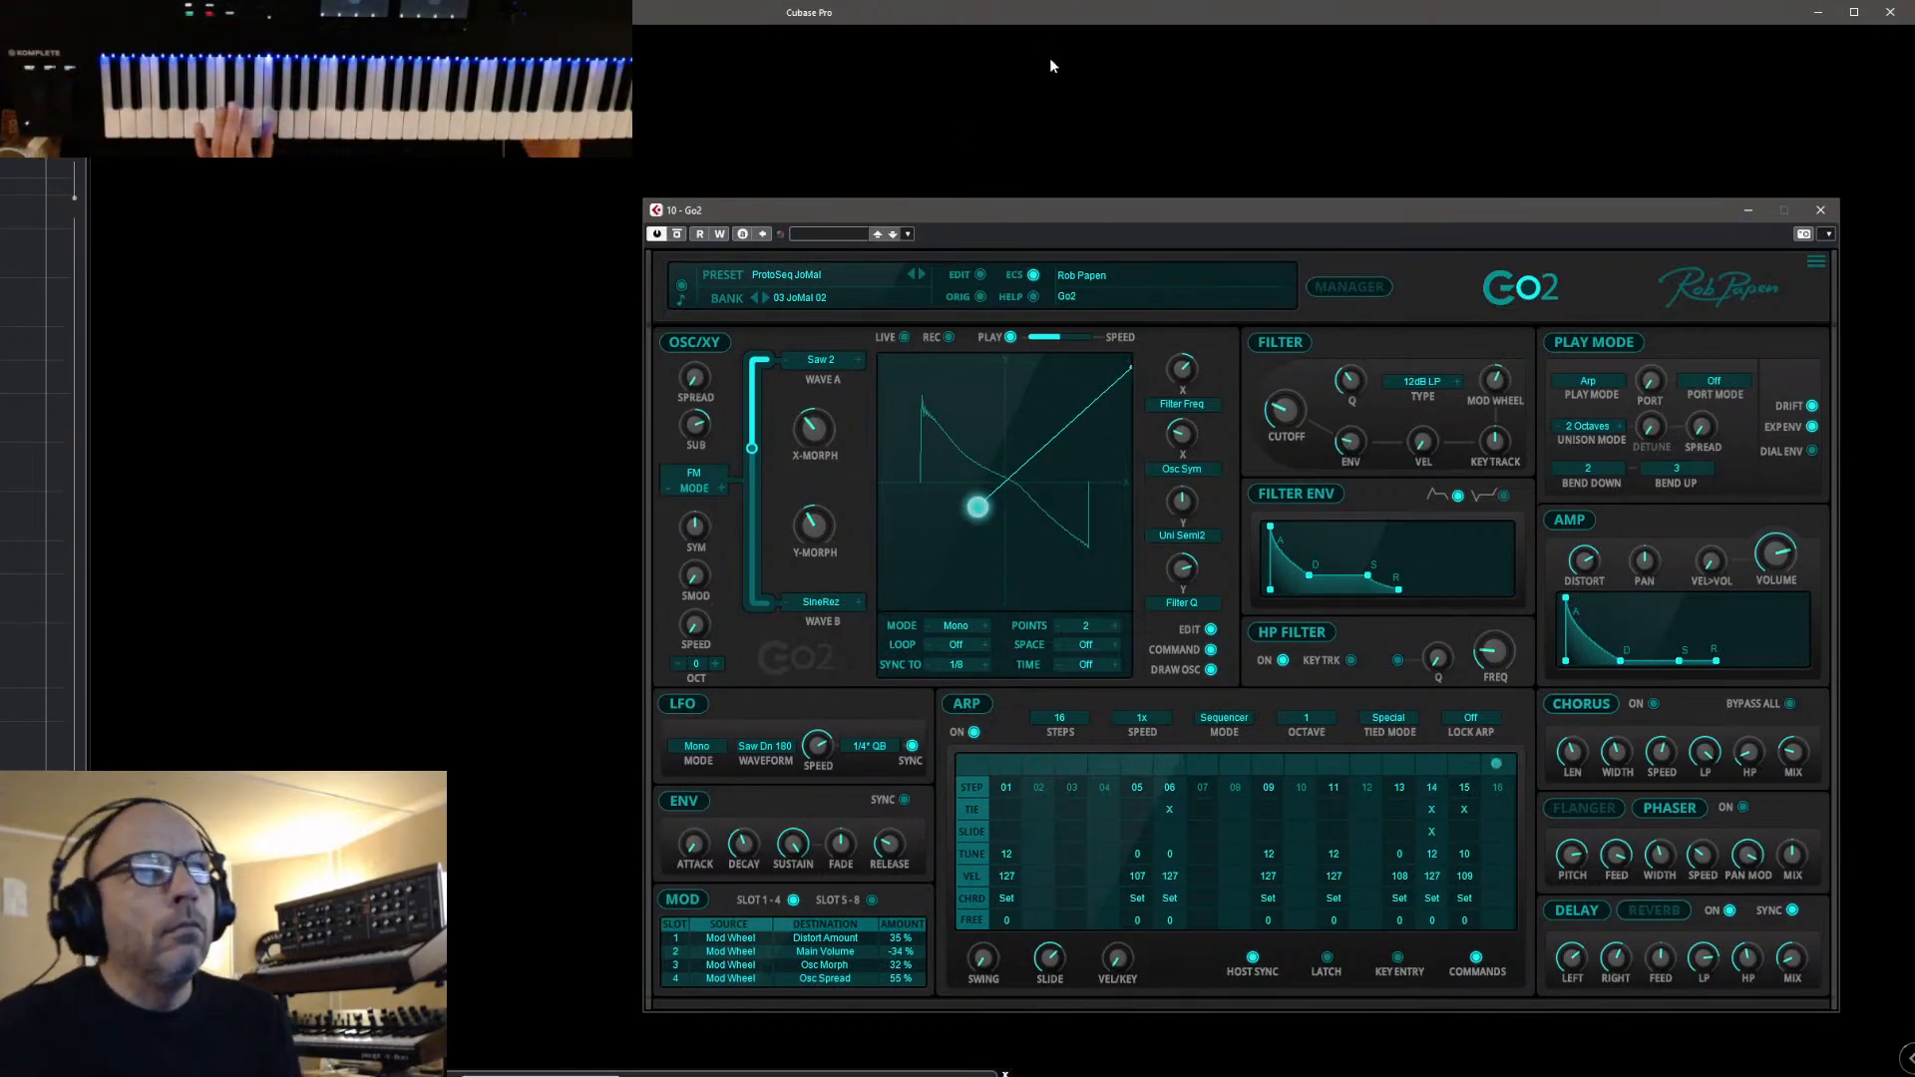
{"action": "left_click", "coordinate": [910, 274]}
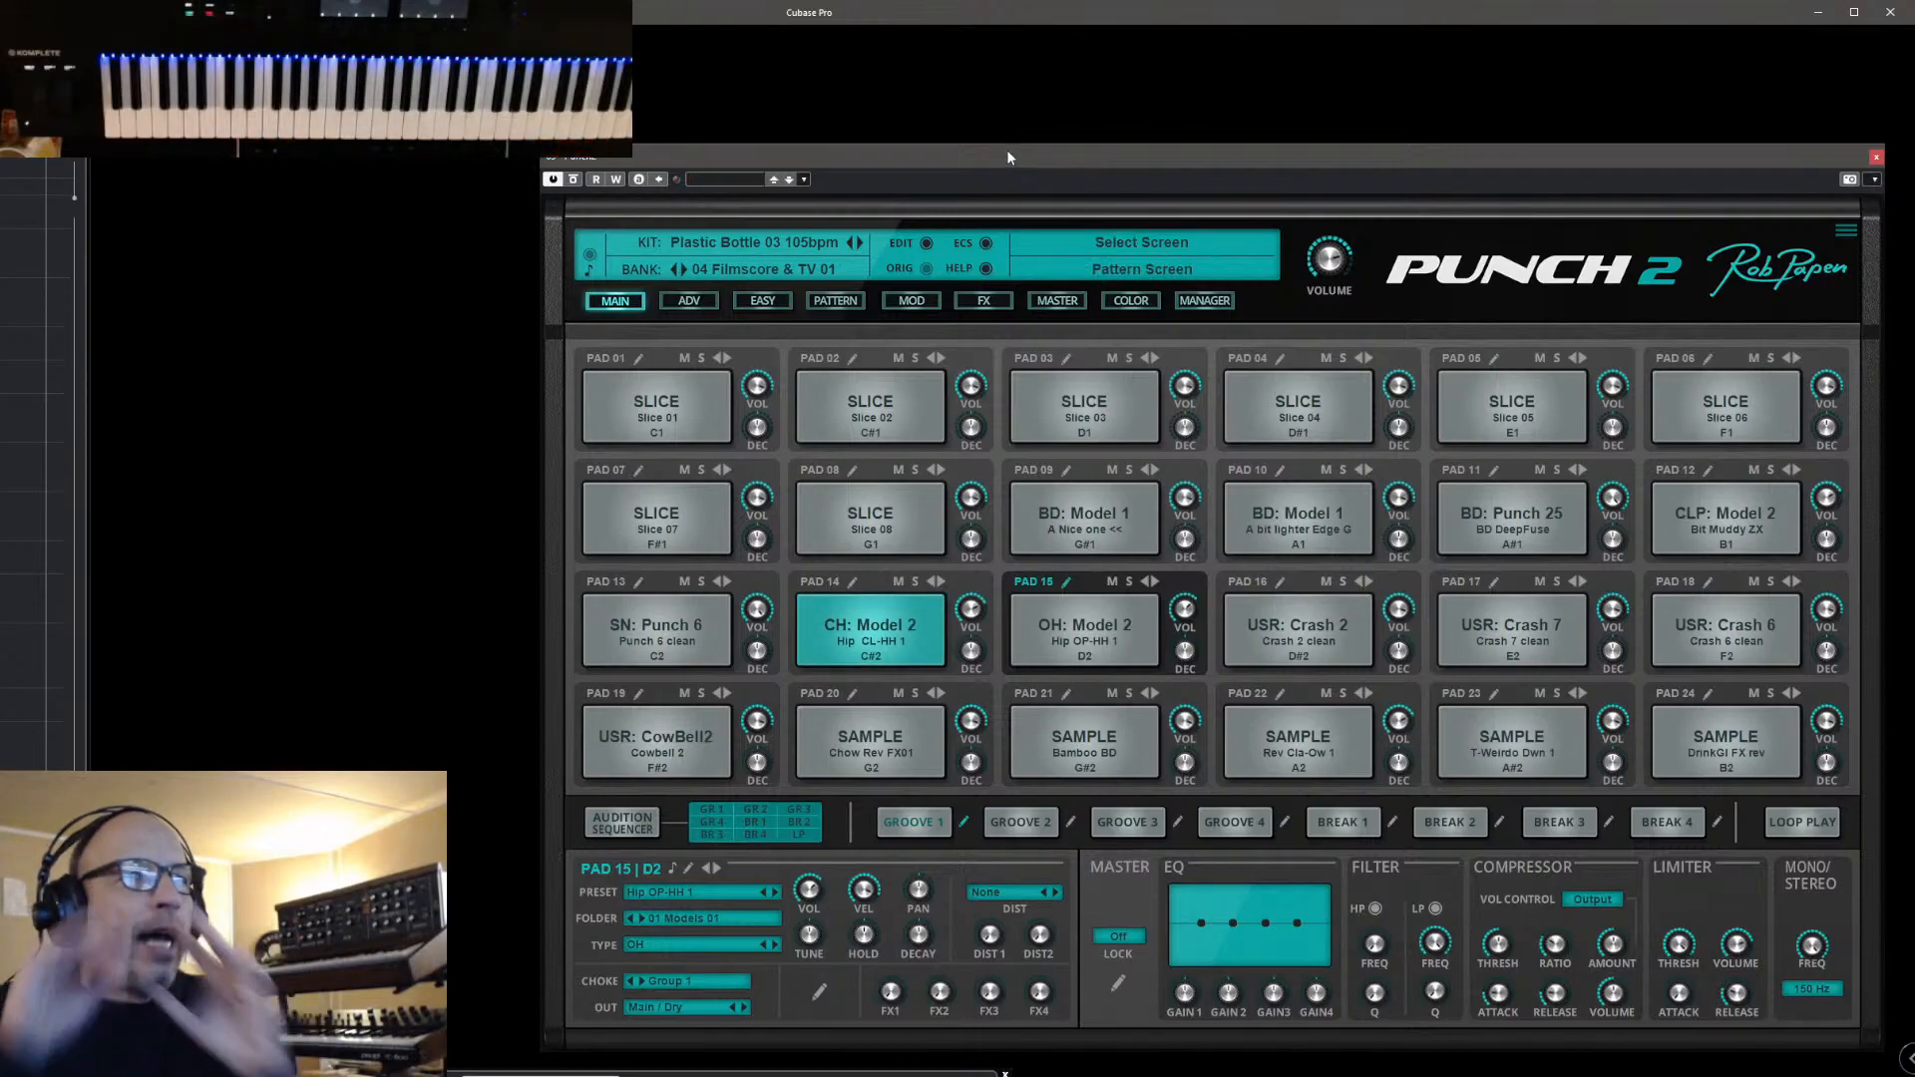
Open the closed hi-hat on pad 14 for advanced editing and sweep its oscillator frequency and oscillator filter frequency down and back up
{"action": "double_click", "coordinate": [852, 588]}
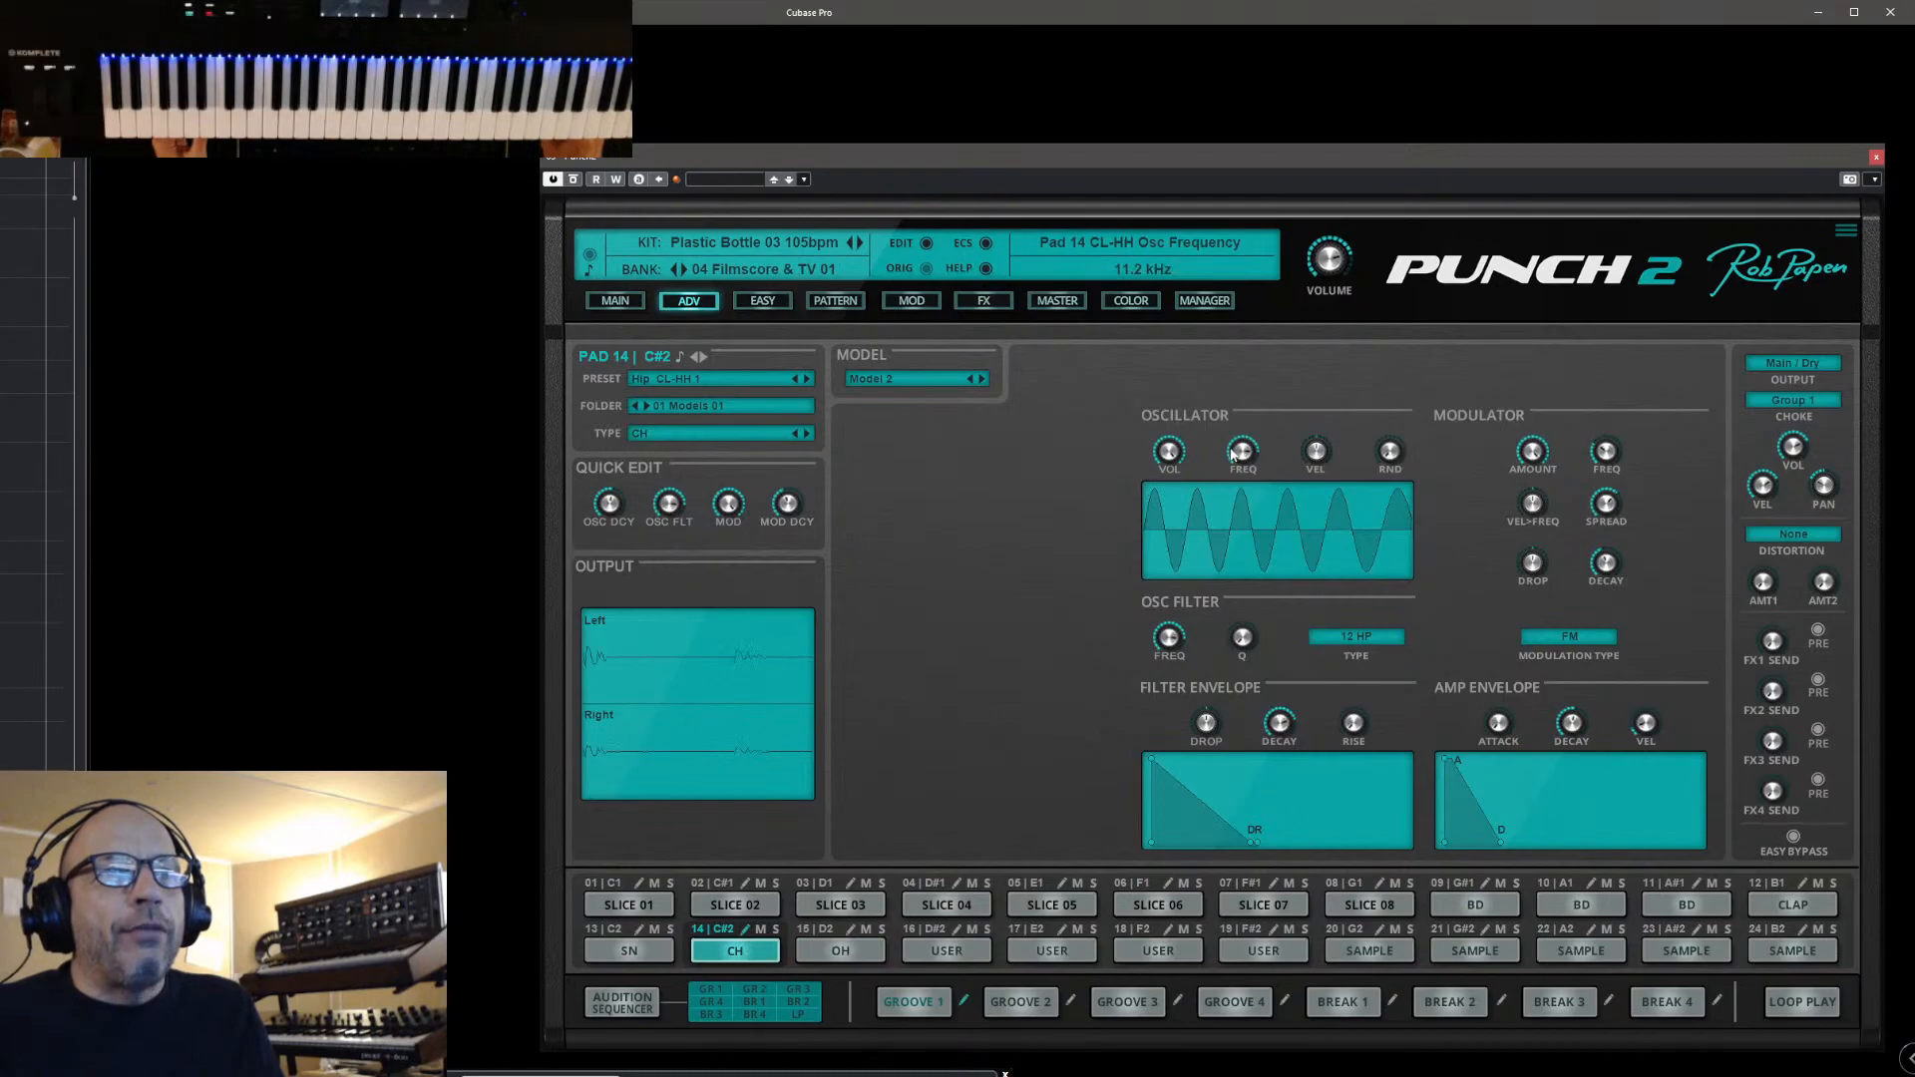
{"action": "left_click_drag", "start_coordinate": [1242, 454], "coordinate": [1244, 476]}
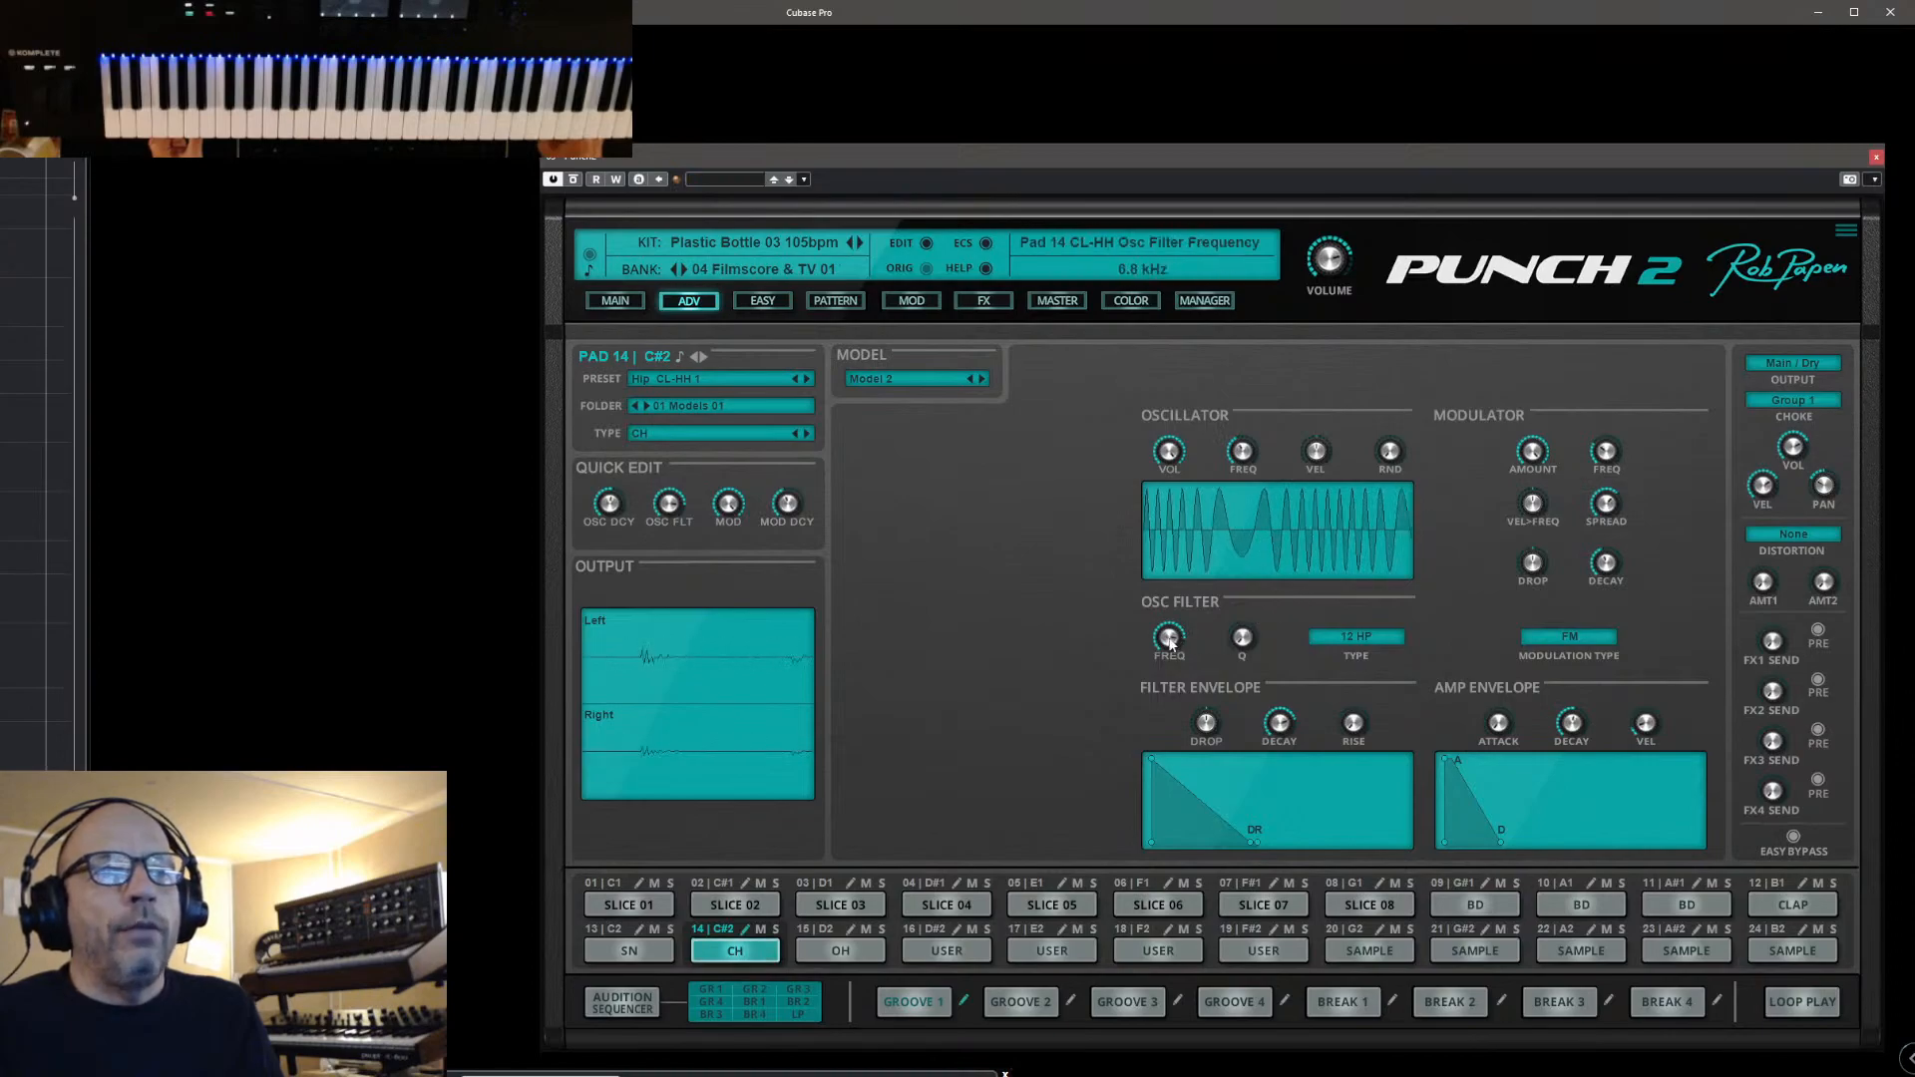
{"action": "mouse_move", "coordinate": [1178, 666]}
{"action": "left_mouse_down"}
{"action": "mouse_move", "coordinate": [1212, 757]}
{"action": "mouse_move", "coordinate": [1175, 643]}
{"action": "left_mouse_up"}
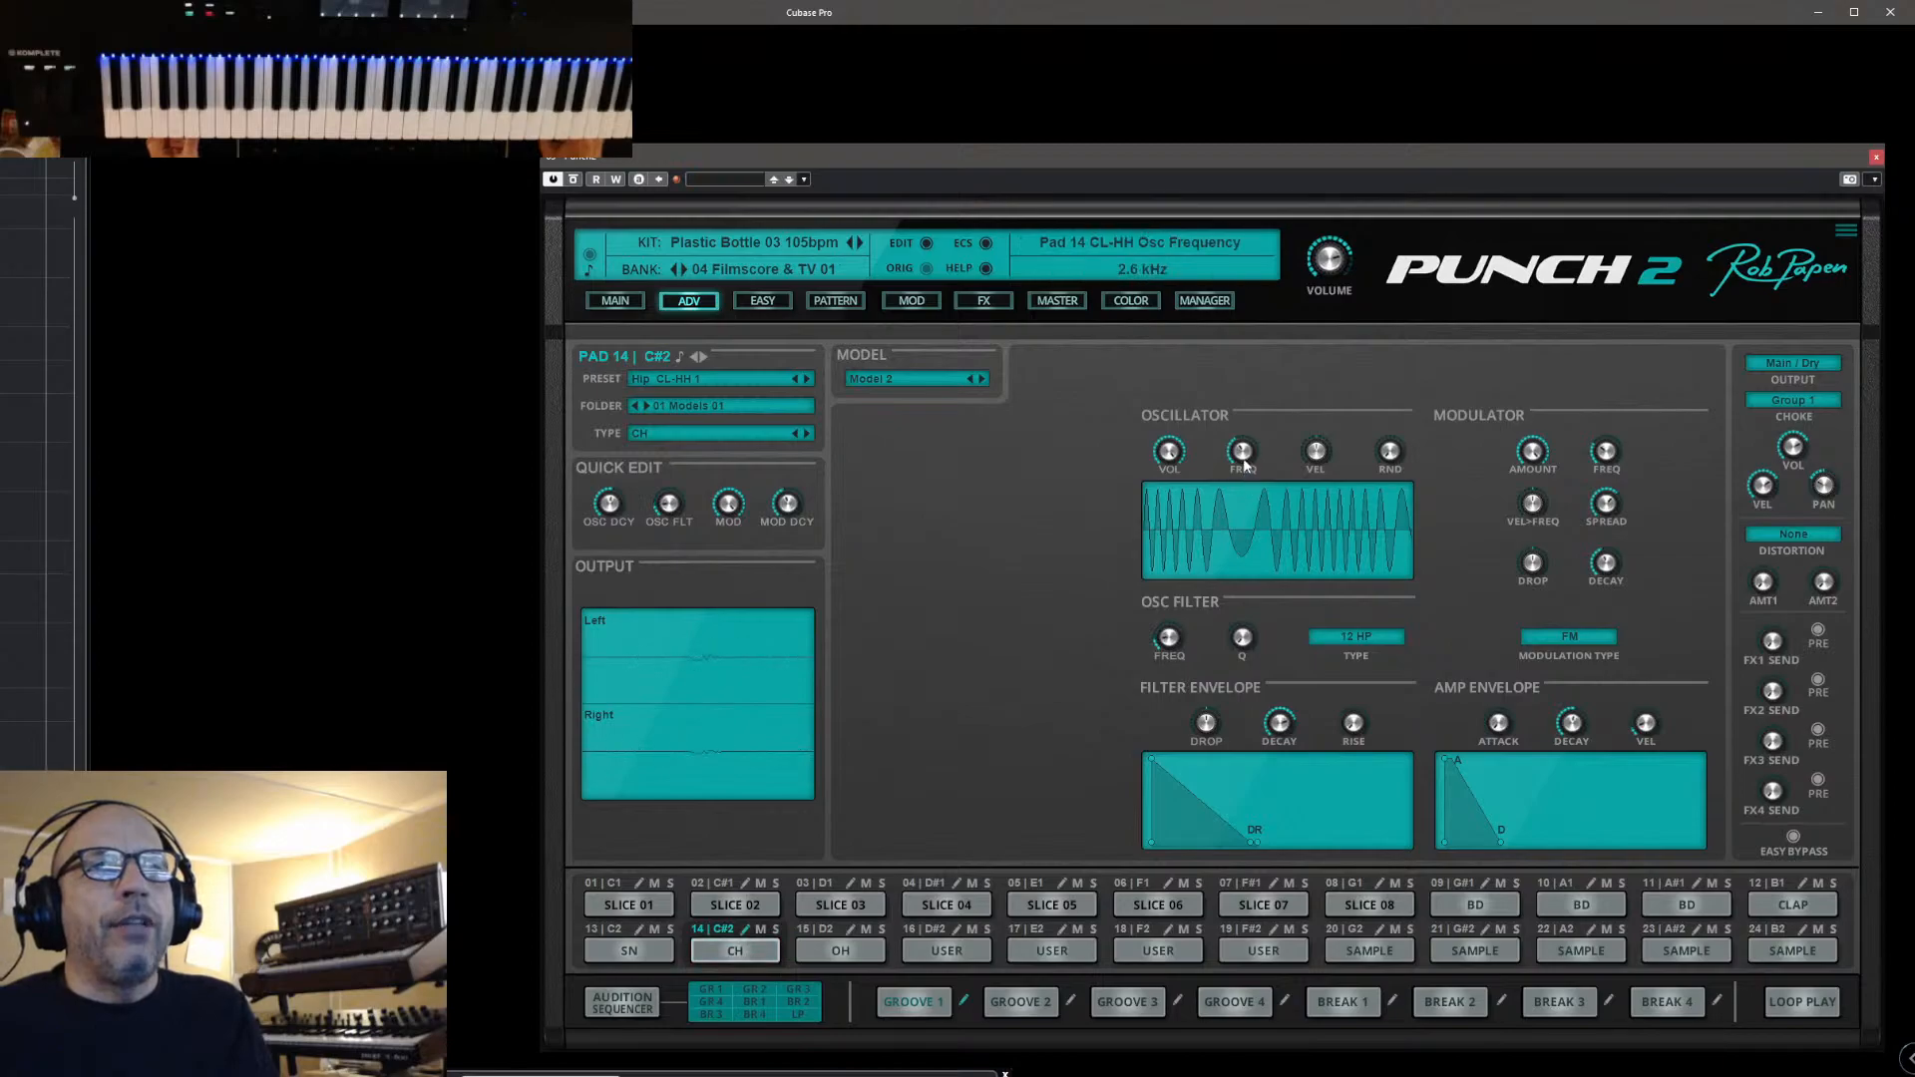
{"action": "left_click_drag", "start_coordinate": [1246, 432], "coordinate": [1243, 396]}
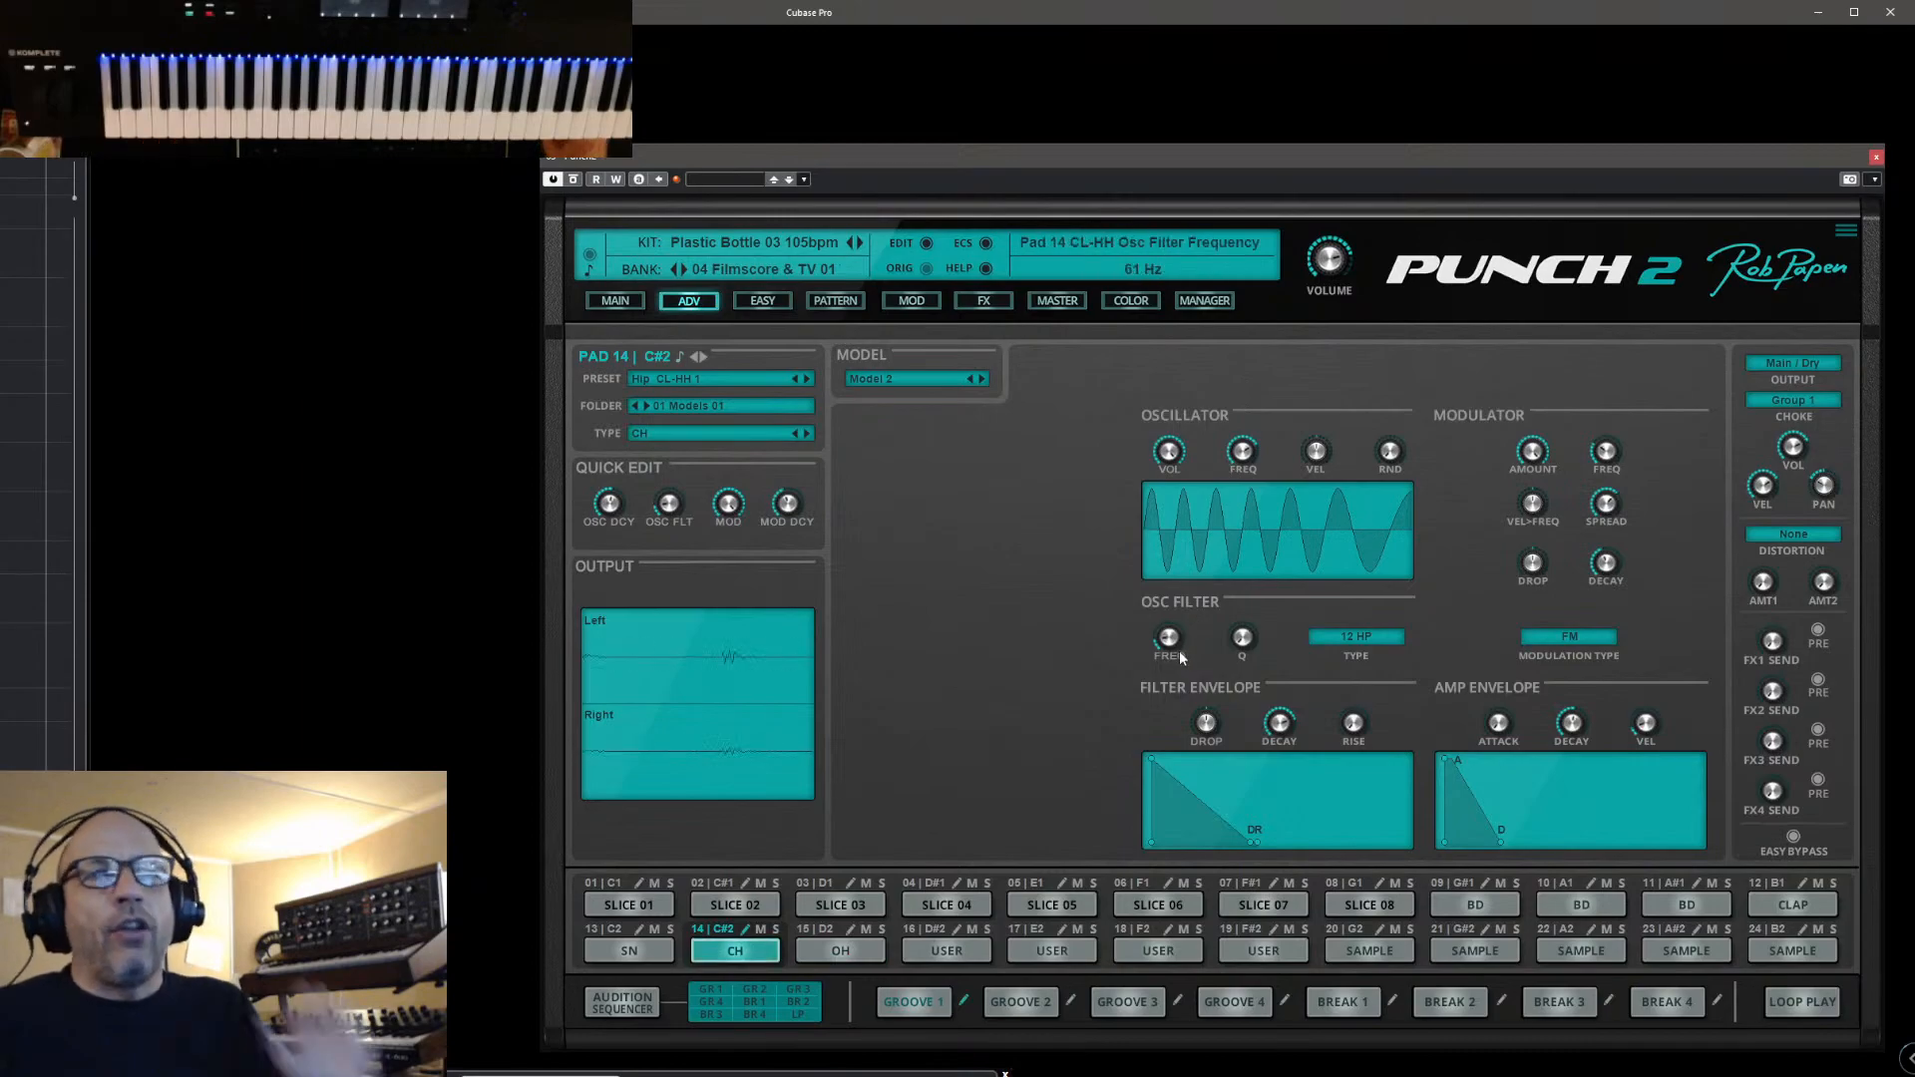
{"action": "left_click_drag", "start_coordinate": [1169, 661], "coordinate": [1202, 590]}
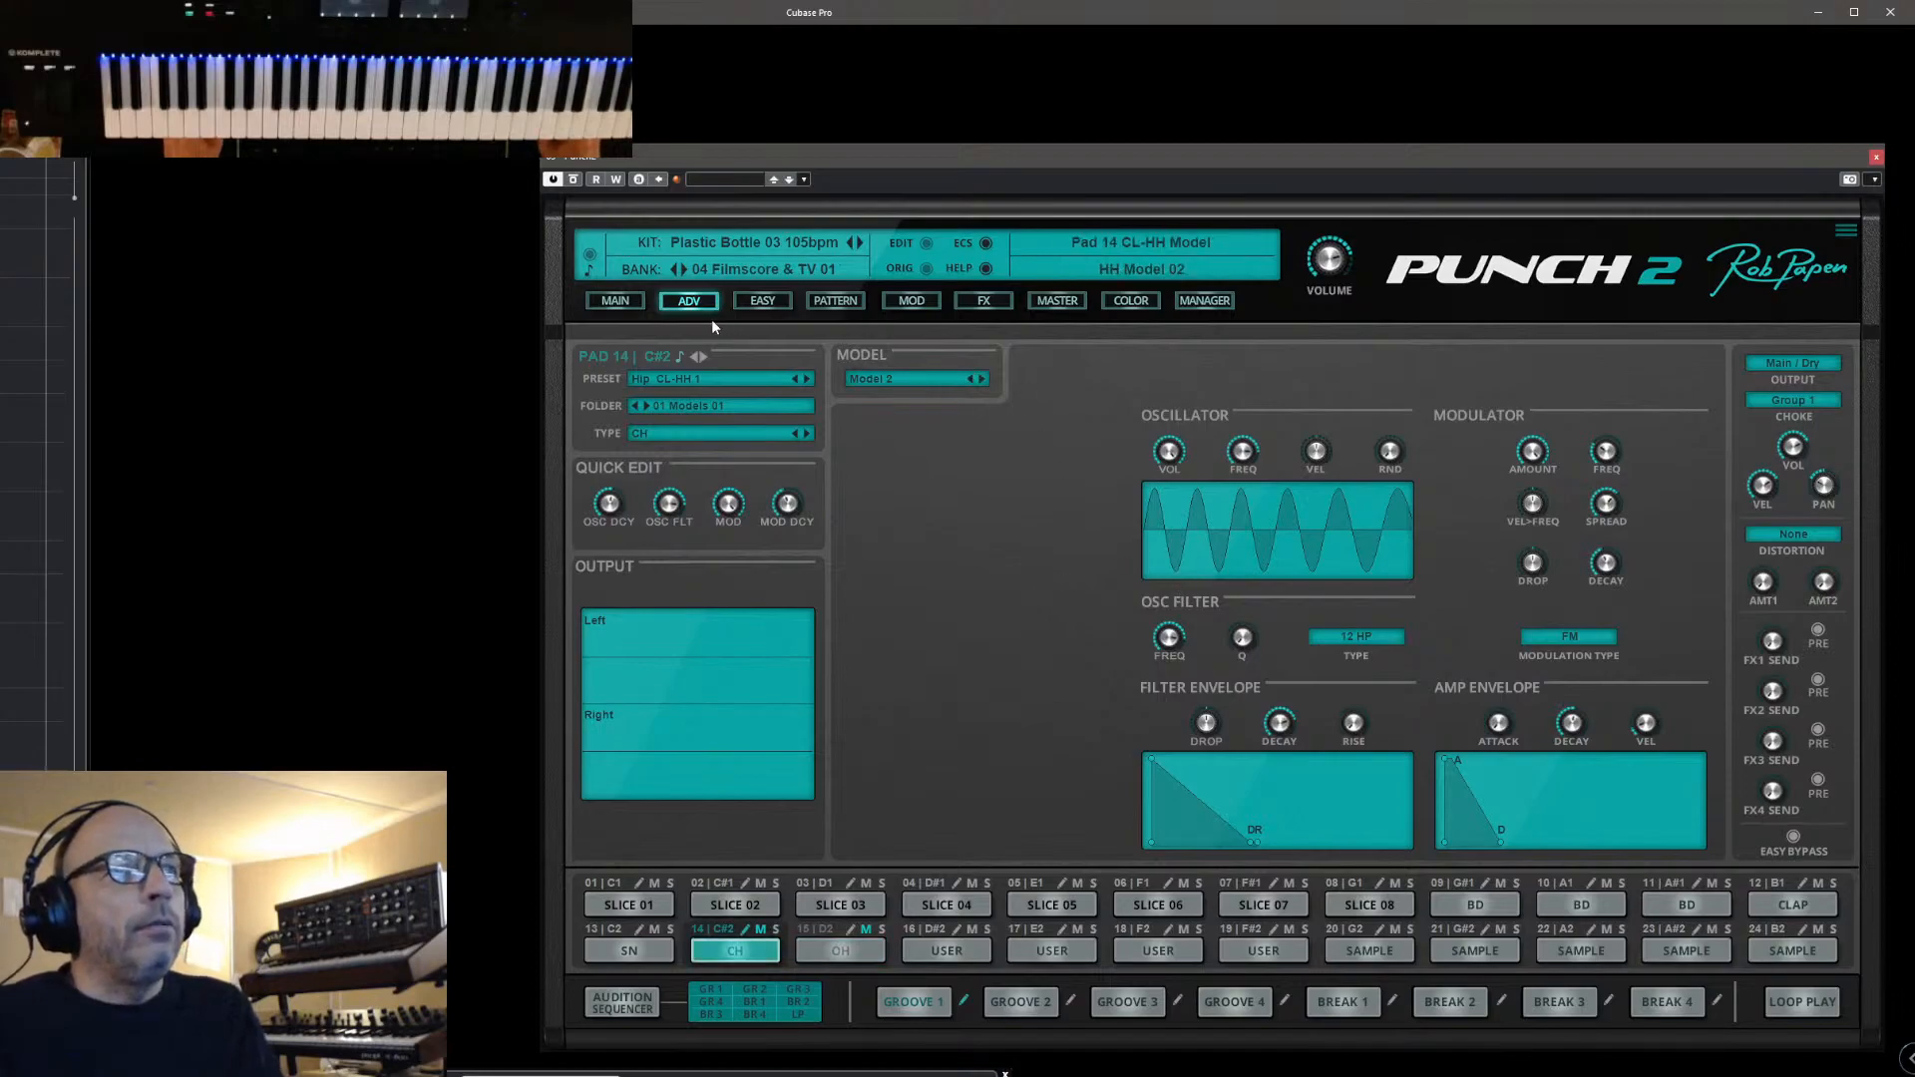
Unmute the open hi-hat on pad 15 from the main pad view and return to the advanced page
{"action": "left_click", "coordinate": [618, 302]}
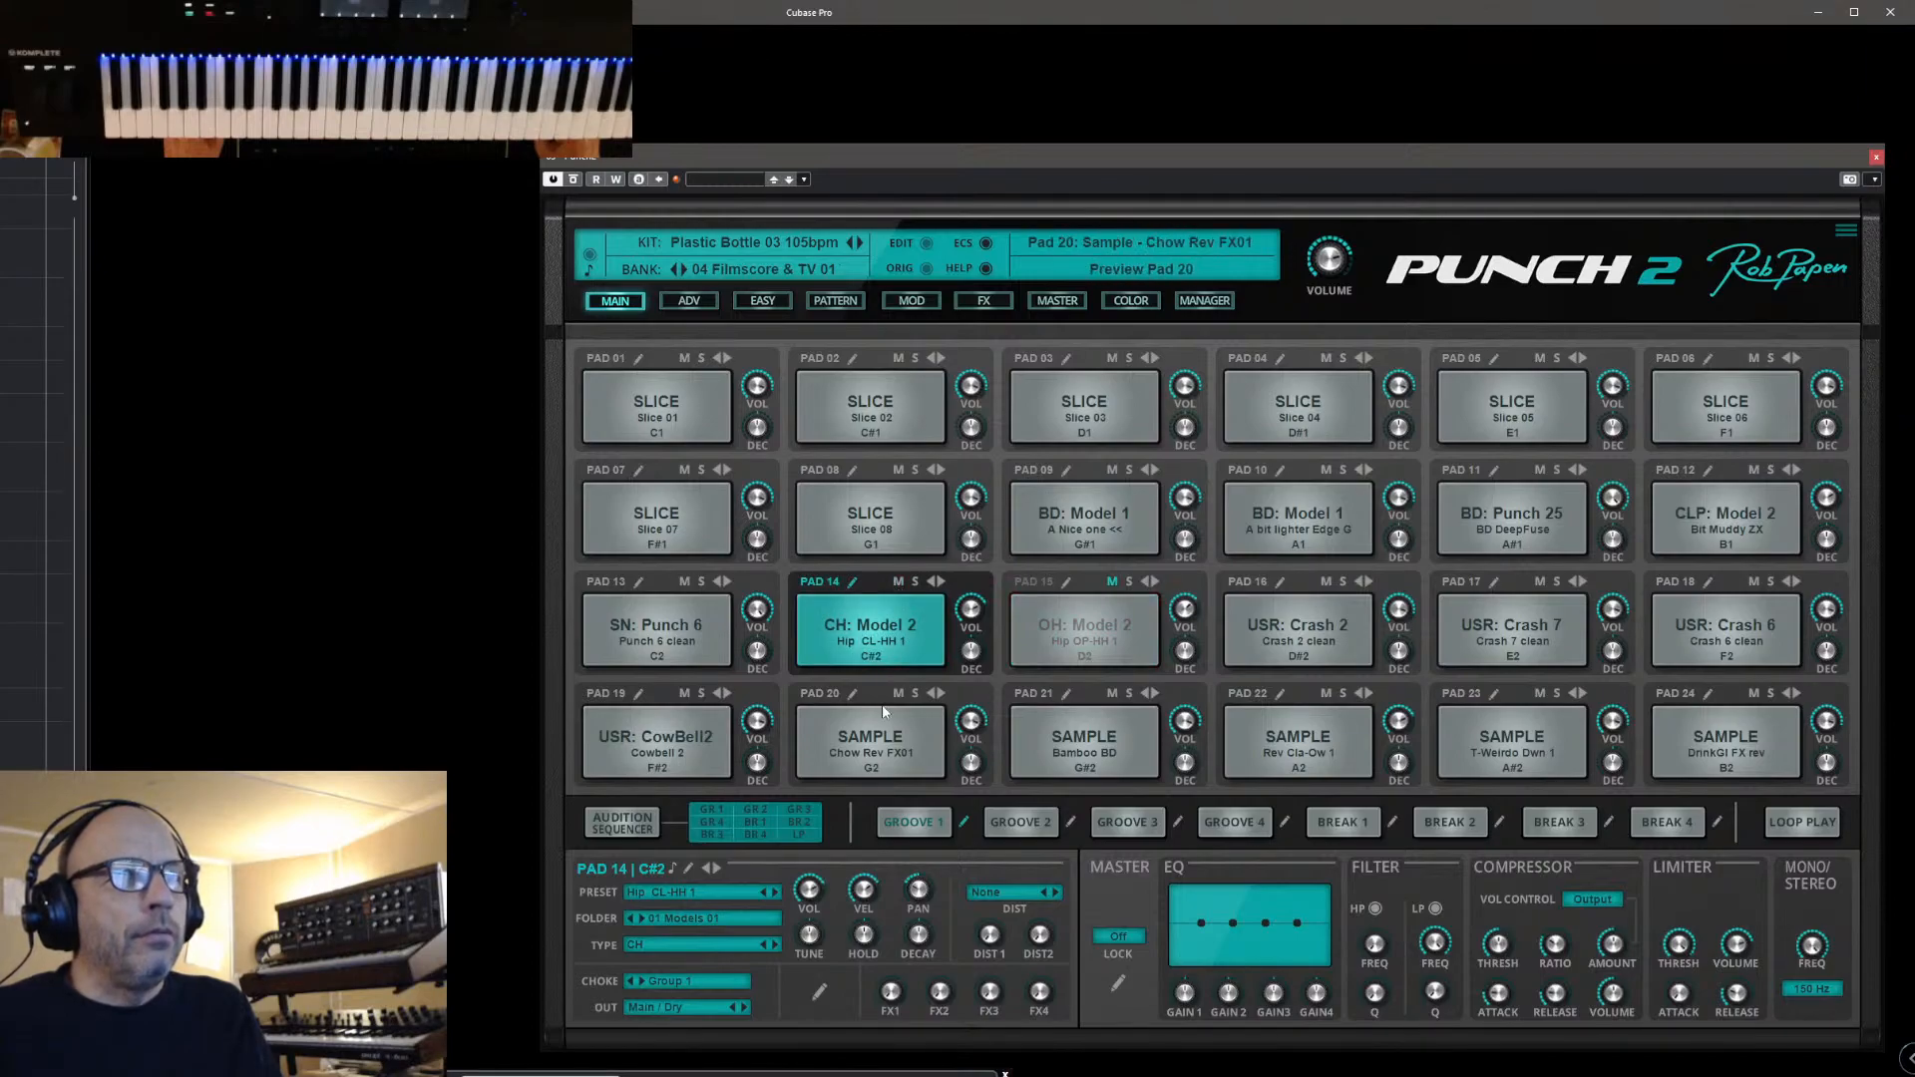
{"action": "left_click", "coordinate": [1113, 582]}
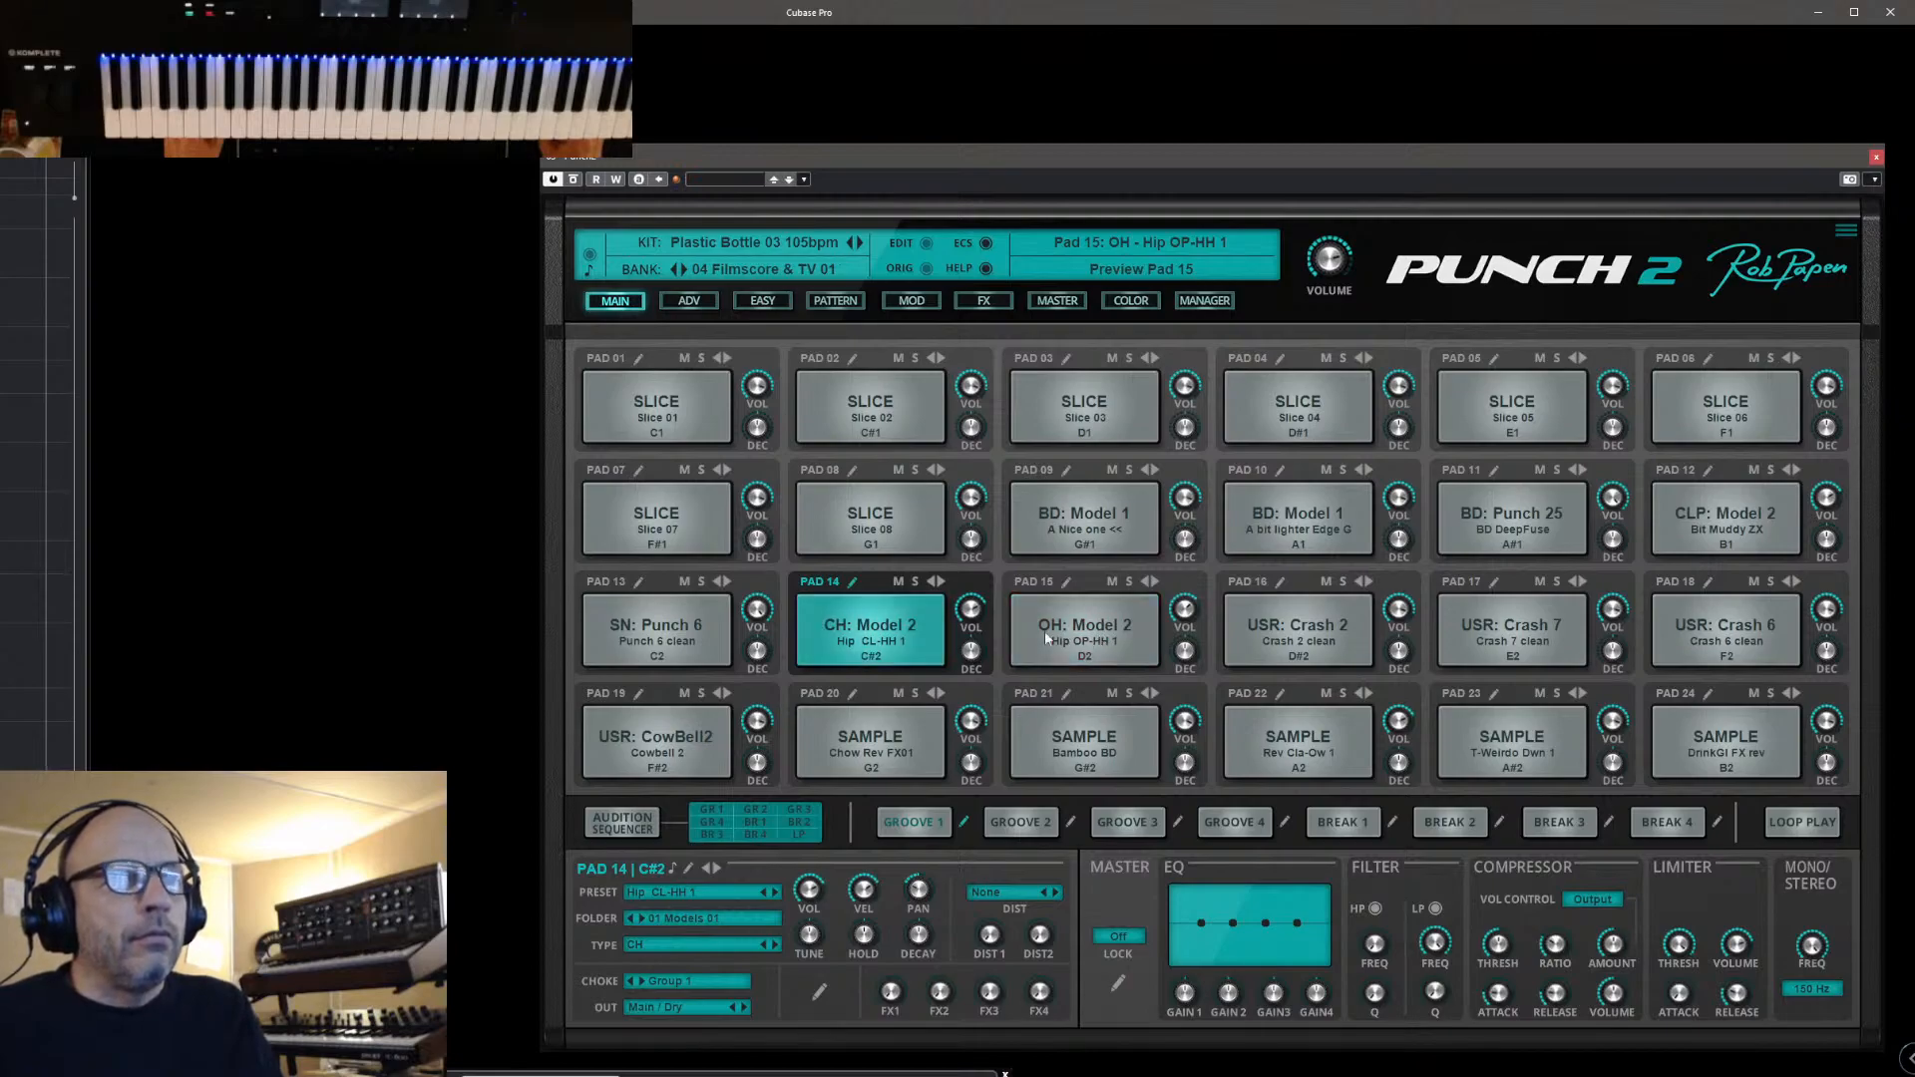
{"action": "left_click", "coordinate": [689, 301]}
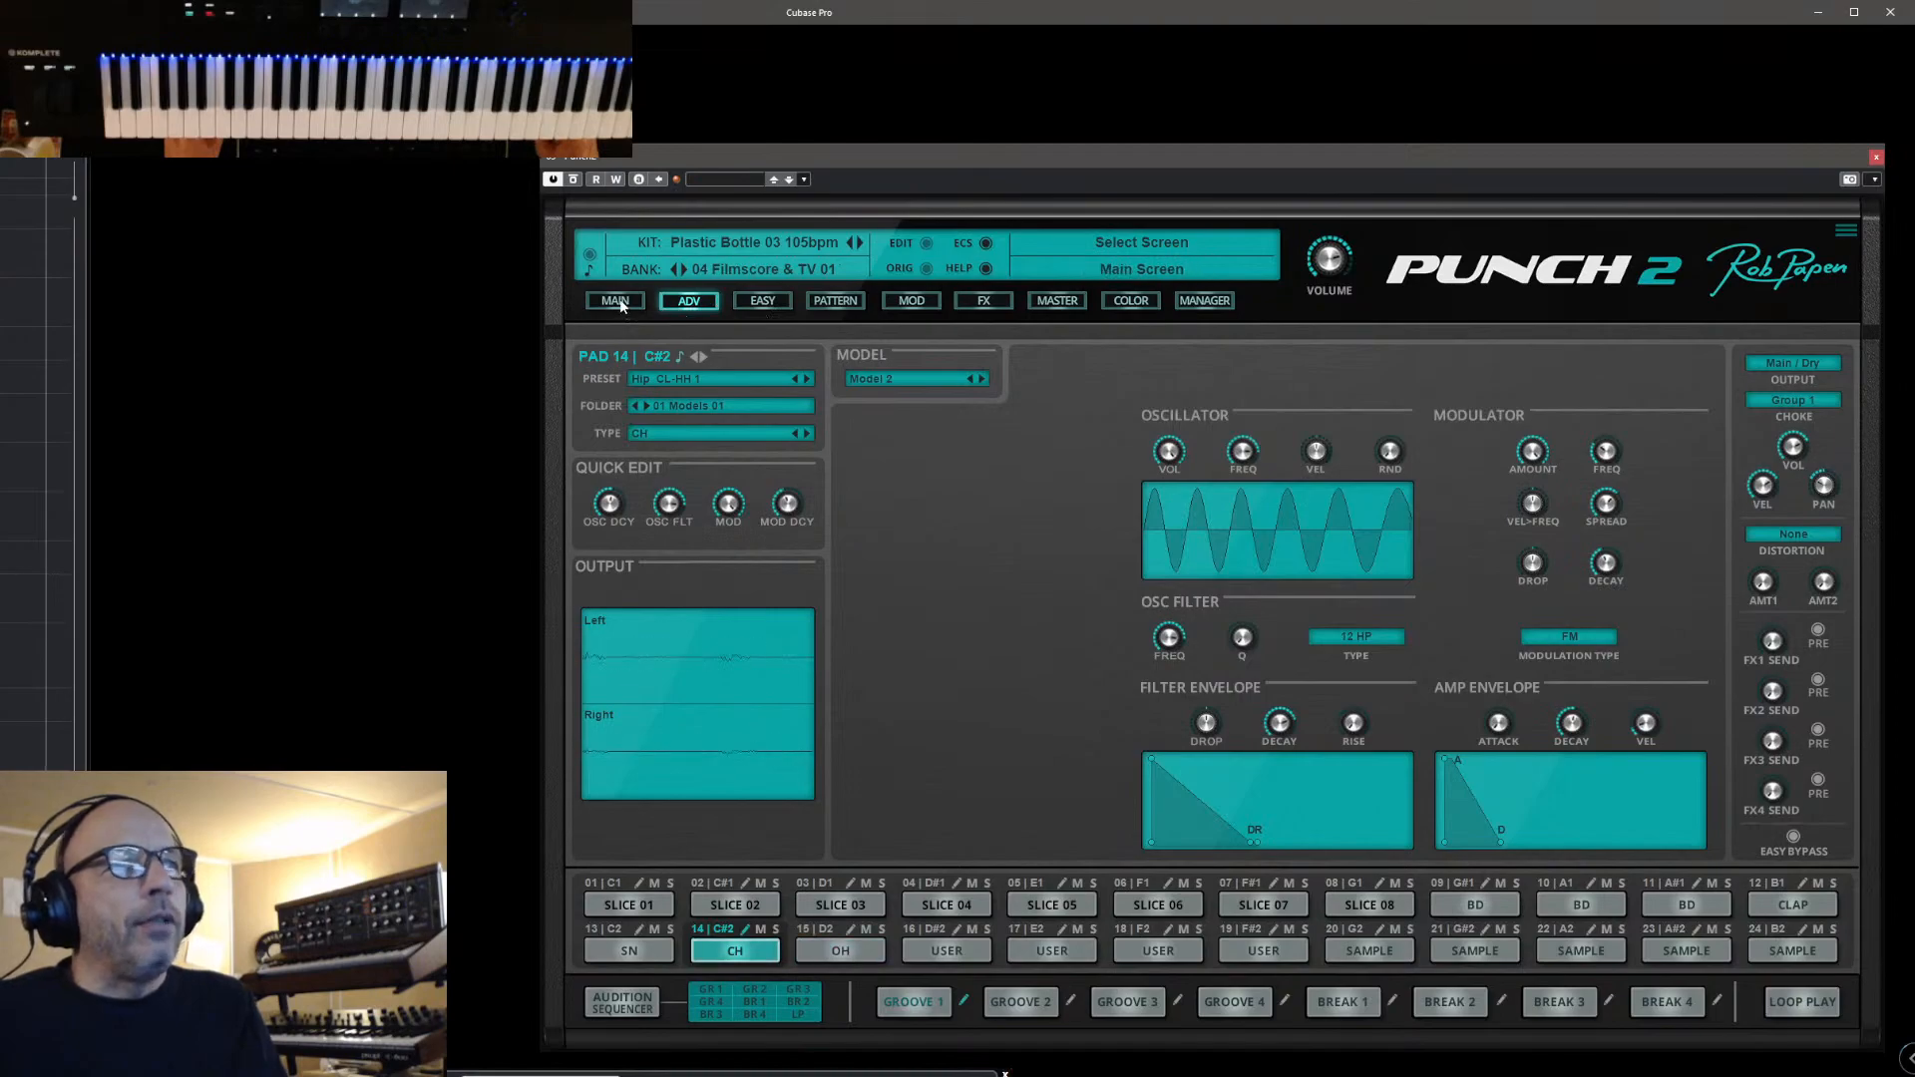
Vary the Synth Pitch and Synth Decay faders on the Easy page and reset both to their defaults
{"action": "left_click", "coordinate": [738, 301]}
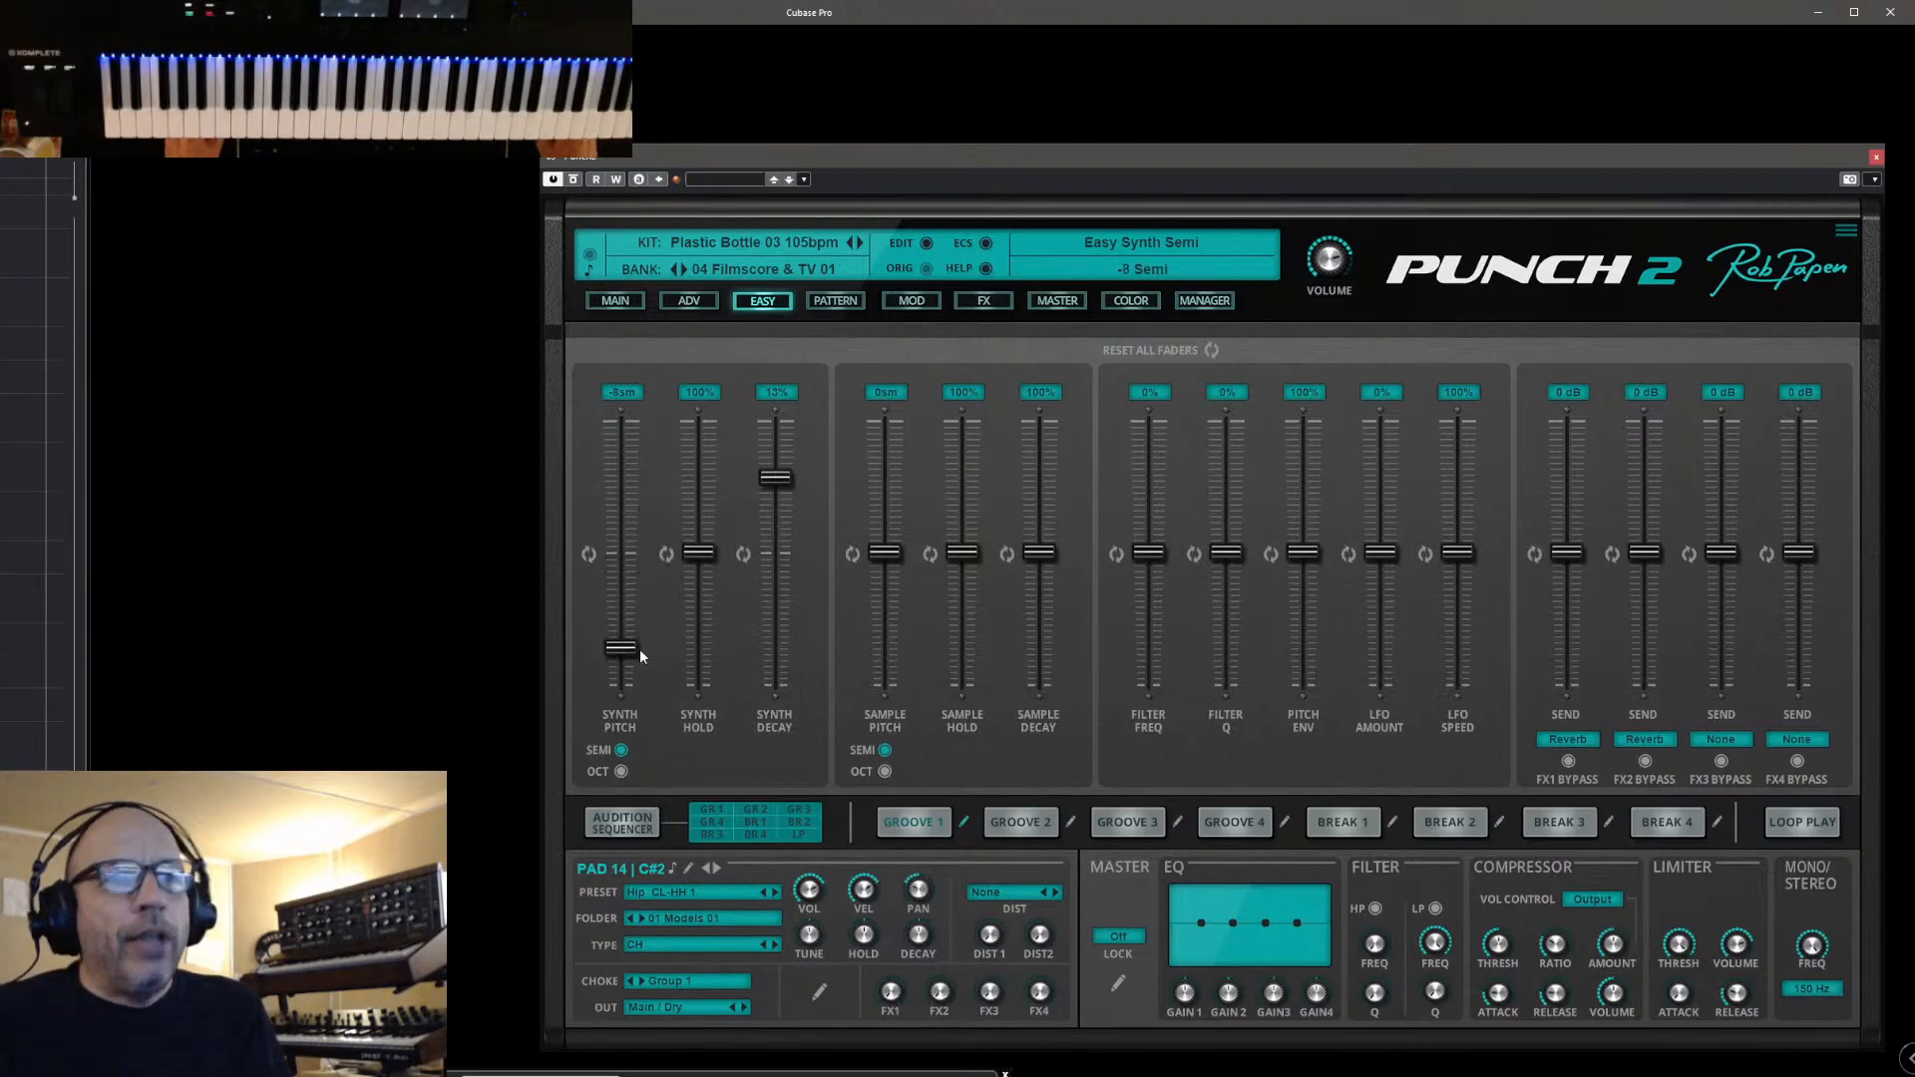
{"action": "left_click_drag", "start_coordinate": [638, 658], "coordinate": [652, 586]}
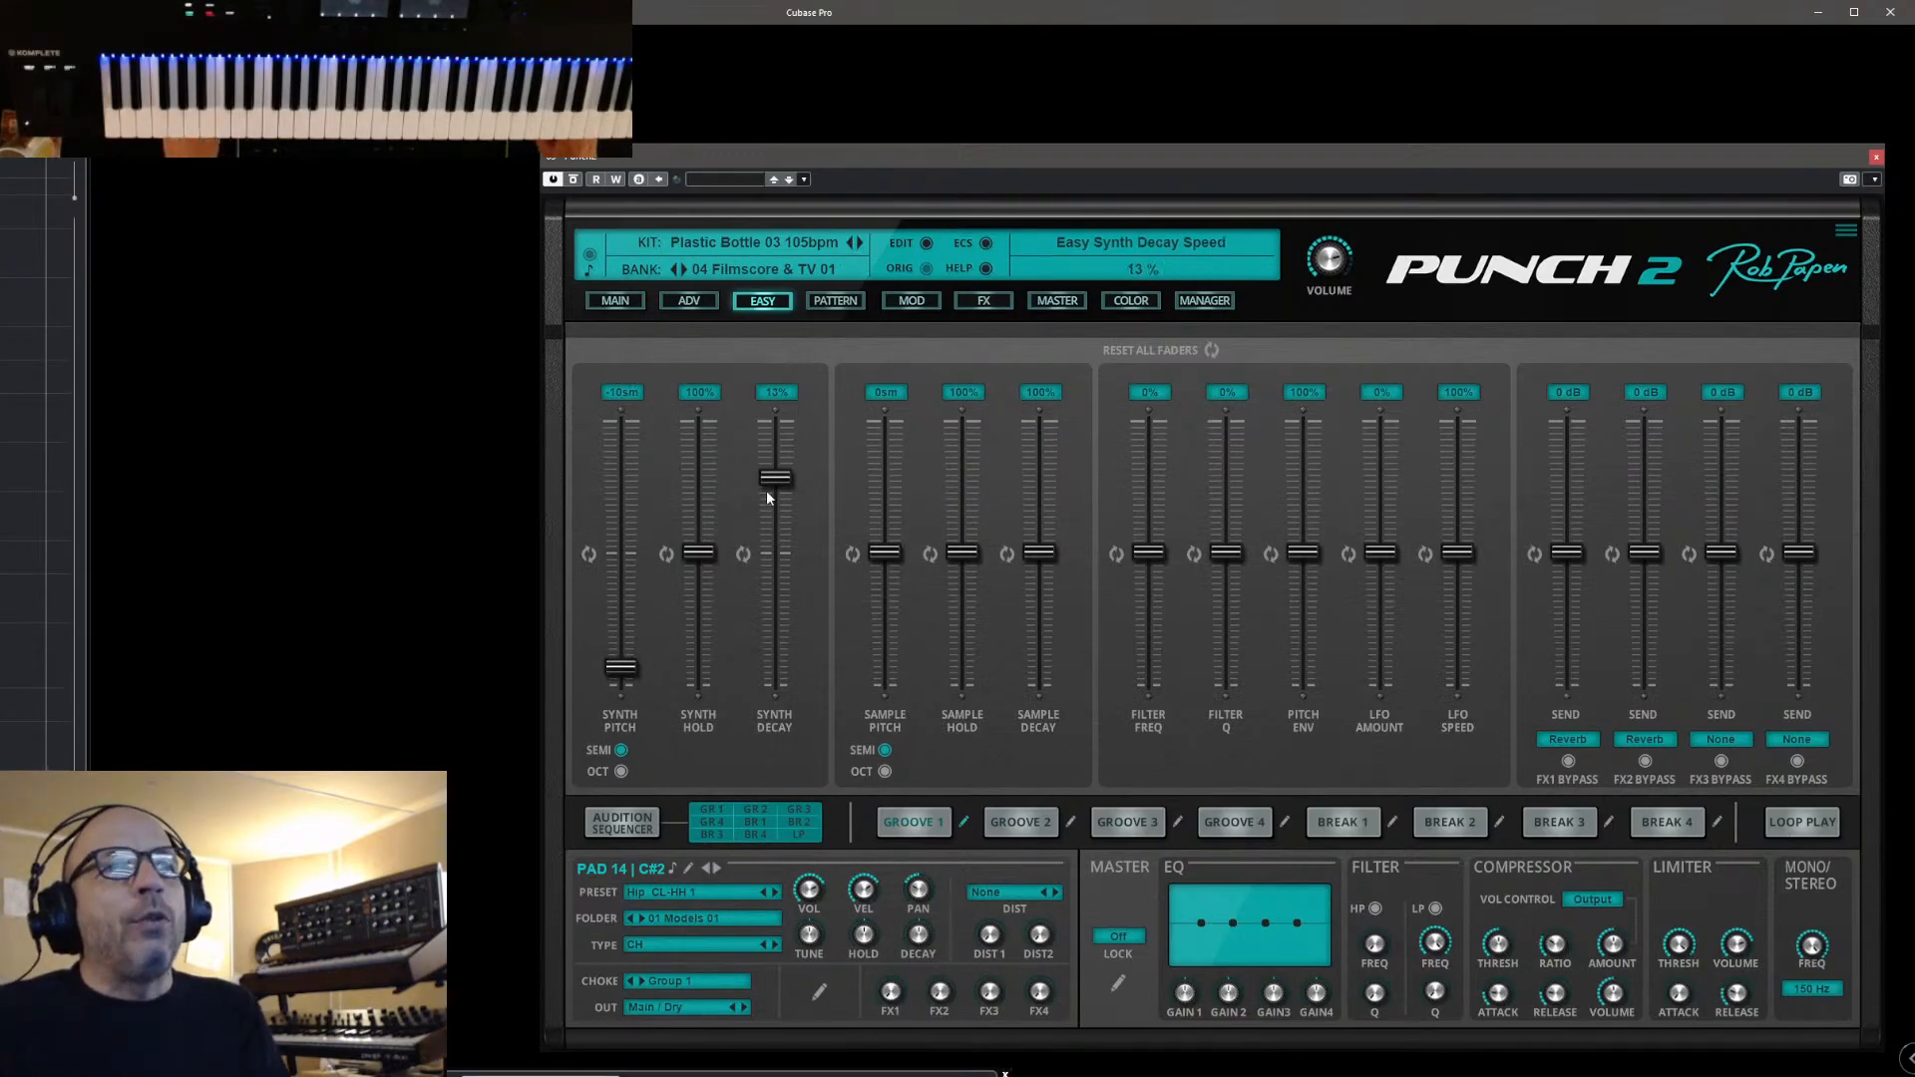
{"action": "mouse_move", "coordinate": [779, 517]}
{"action": "left_mouse_down"}
{"action": "mouse_move", "coordinate": [782, 553]}
{"action": "mouse_move", "coordinate": [782, 485]}
{"action": "left_mouse_up"}
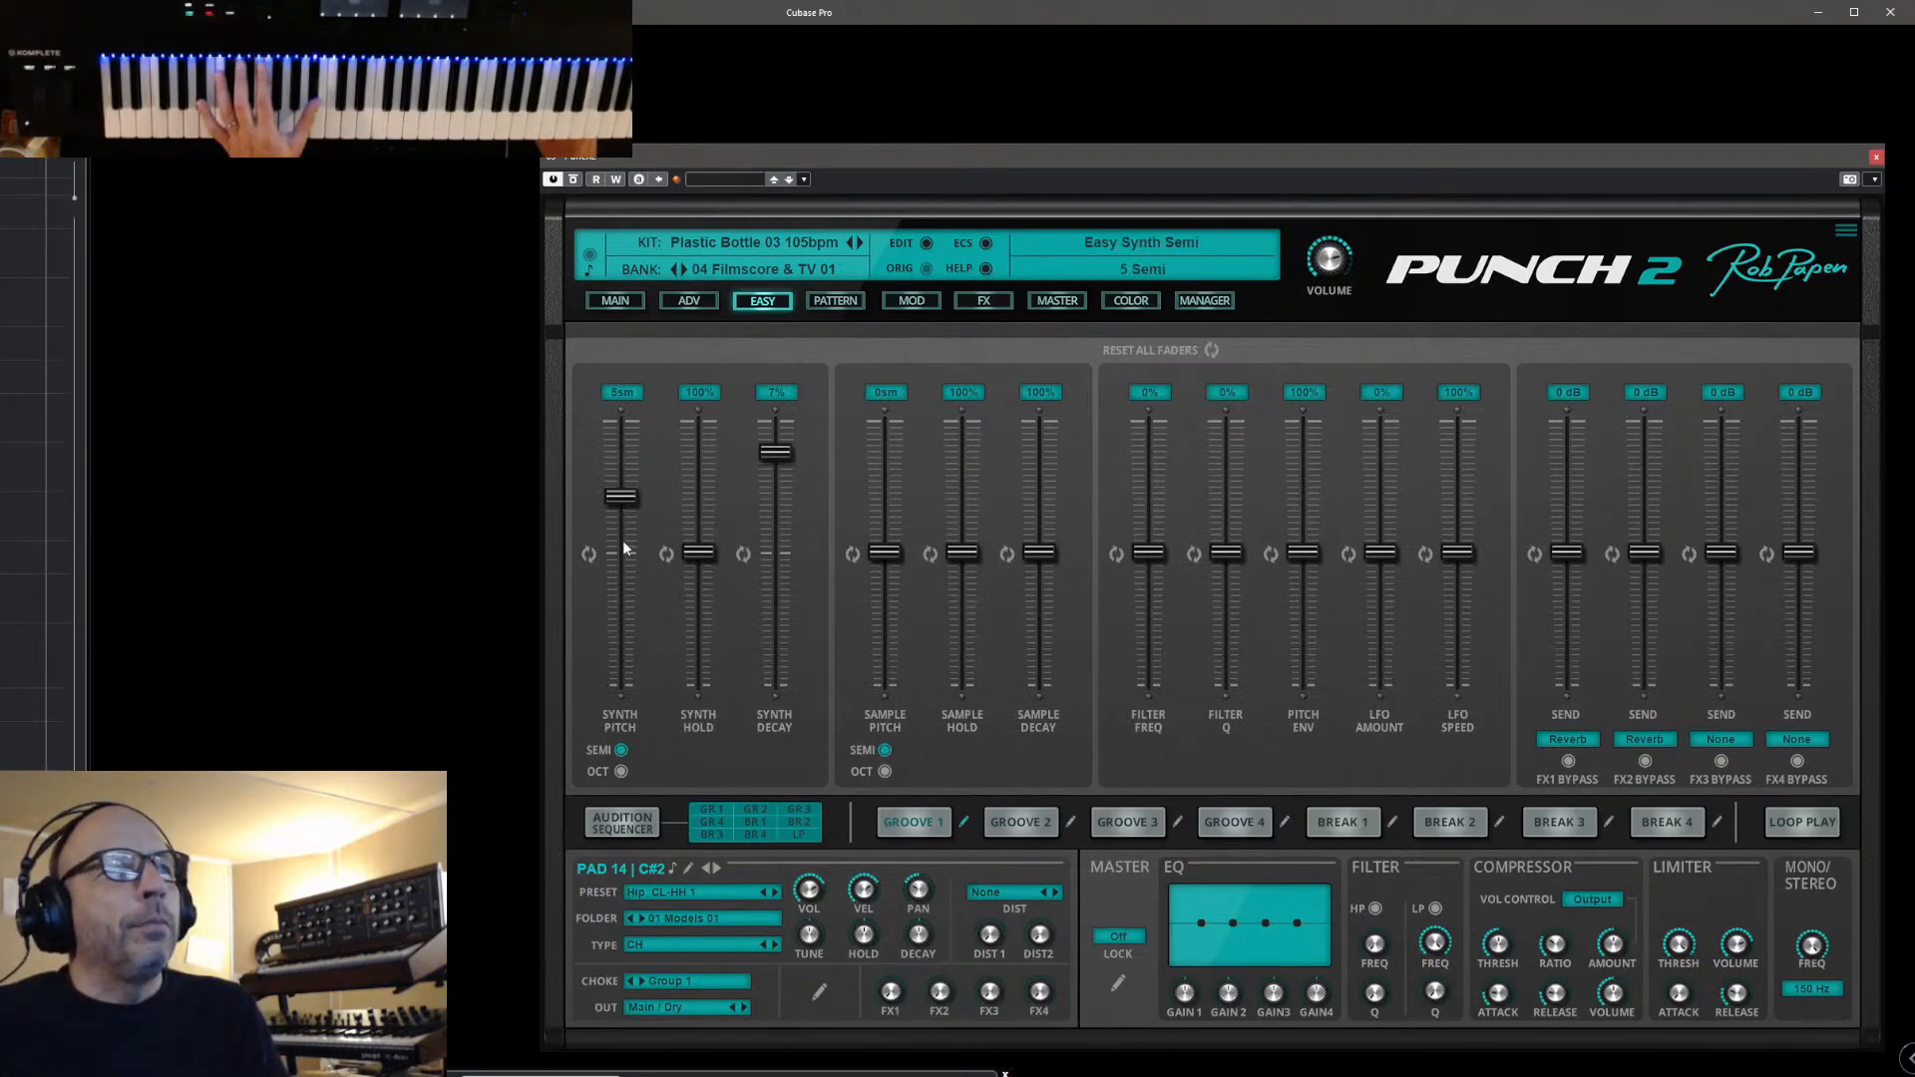
{"action": "left_click", "coordinate": [591, 554]}
{"action": "left_click", "coordinate": [743, 555]}
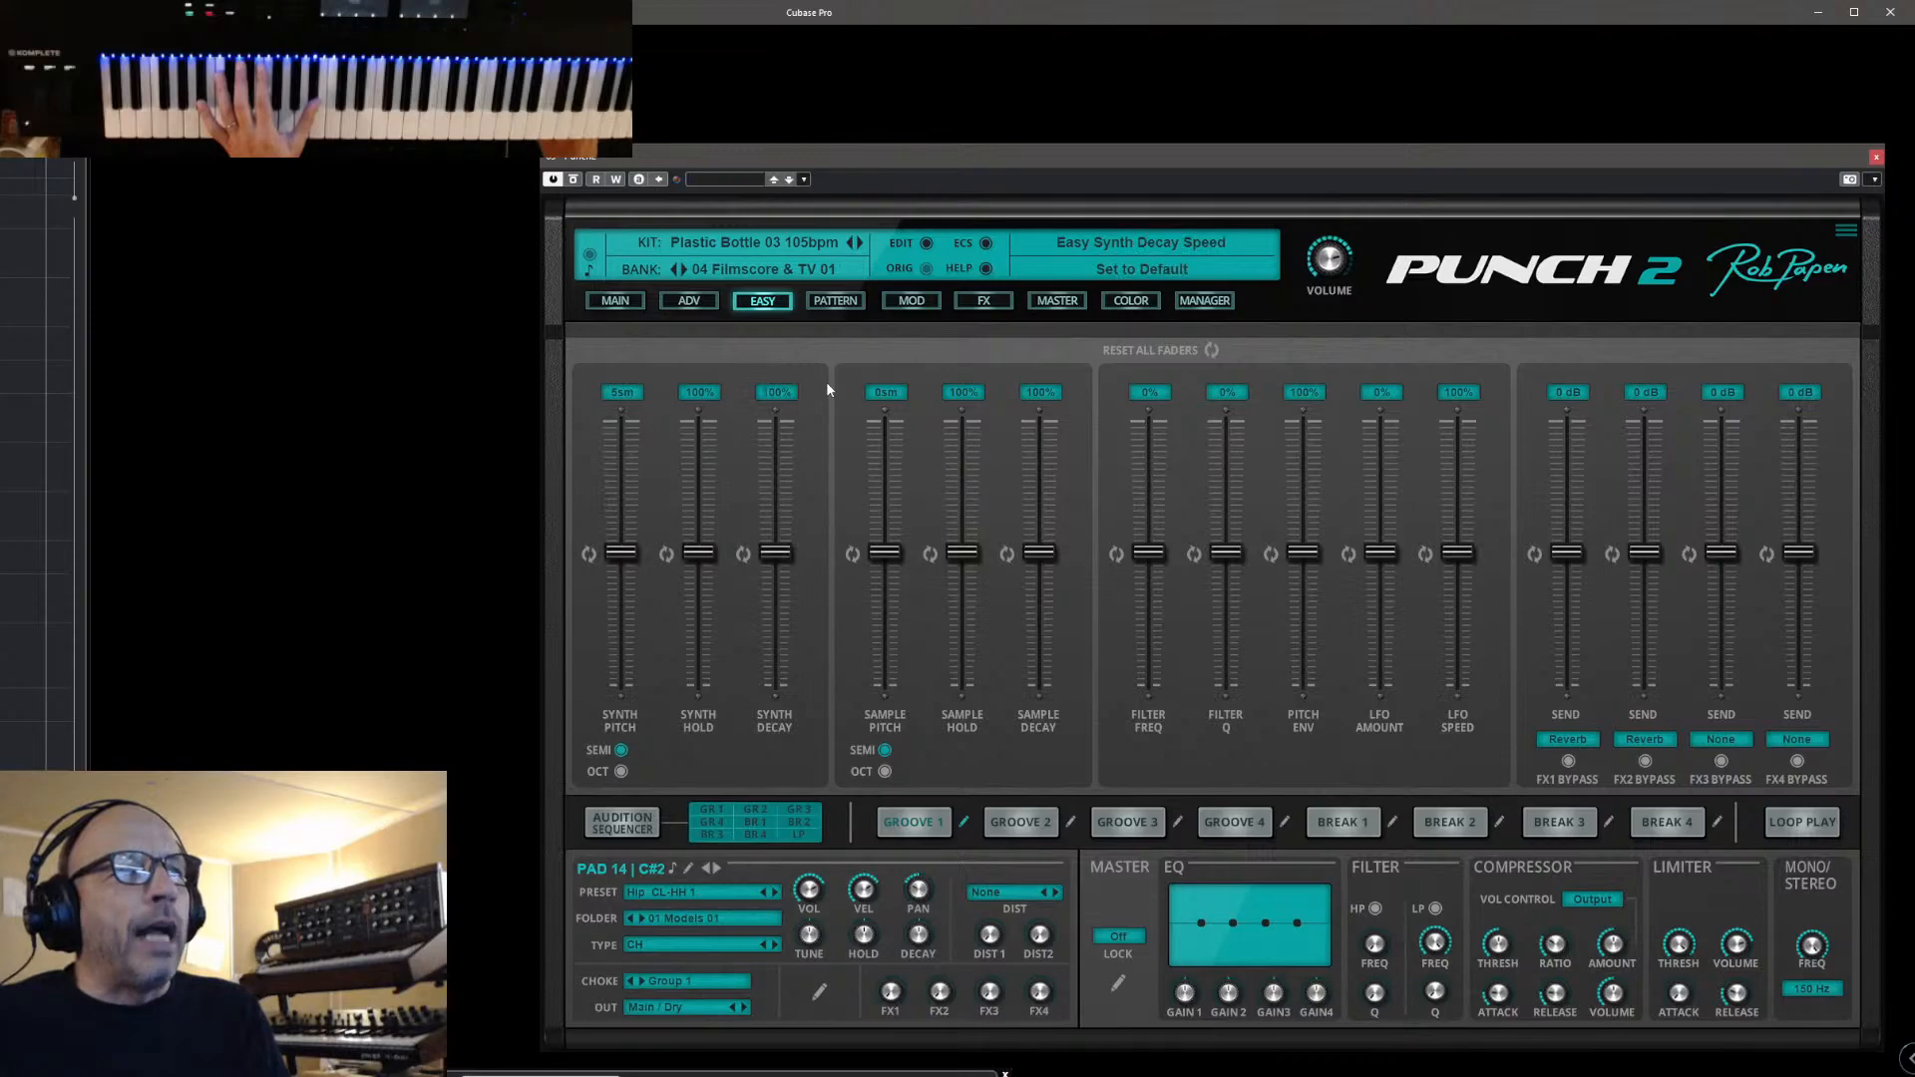
Open the clap on pad 12 for advanced editing, set its amp decay to 724 ms and sweep its filter frequency
{"action": "left_click", "coordinate": [603, 301]}
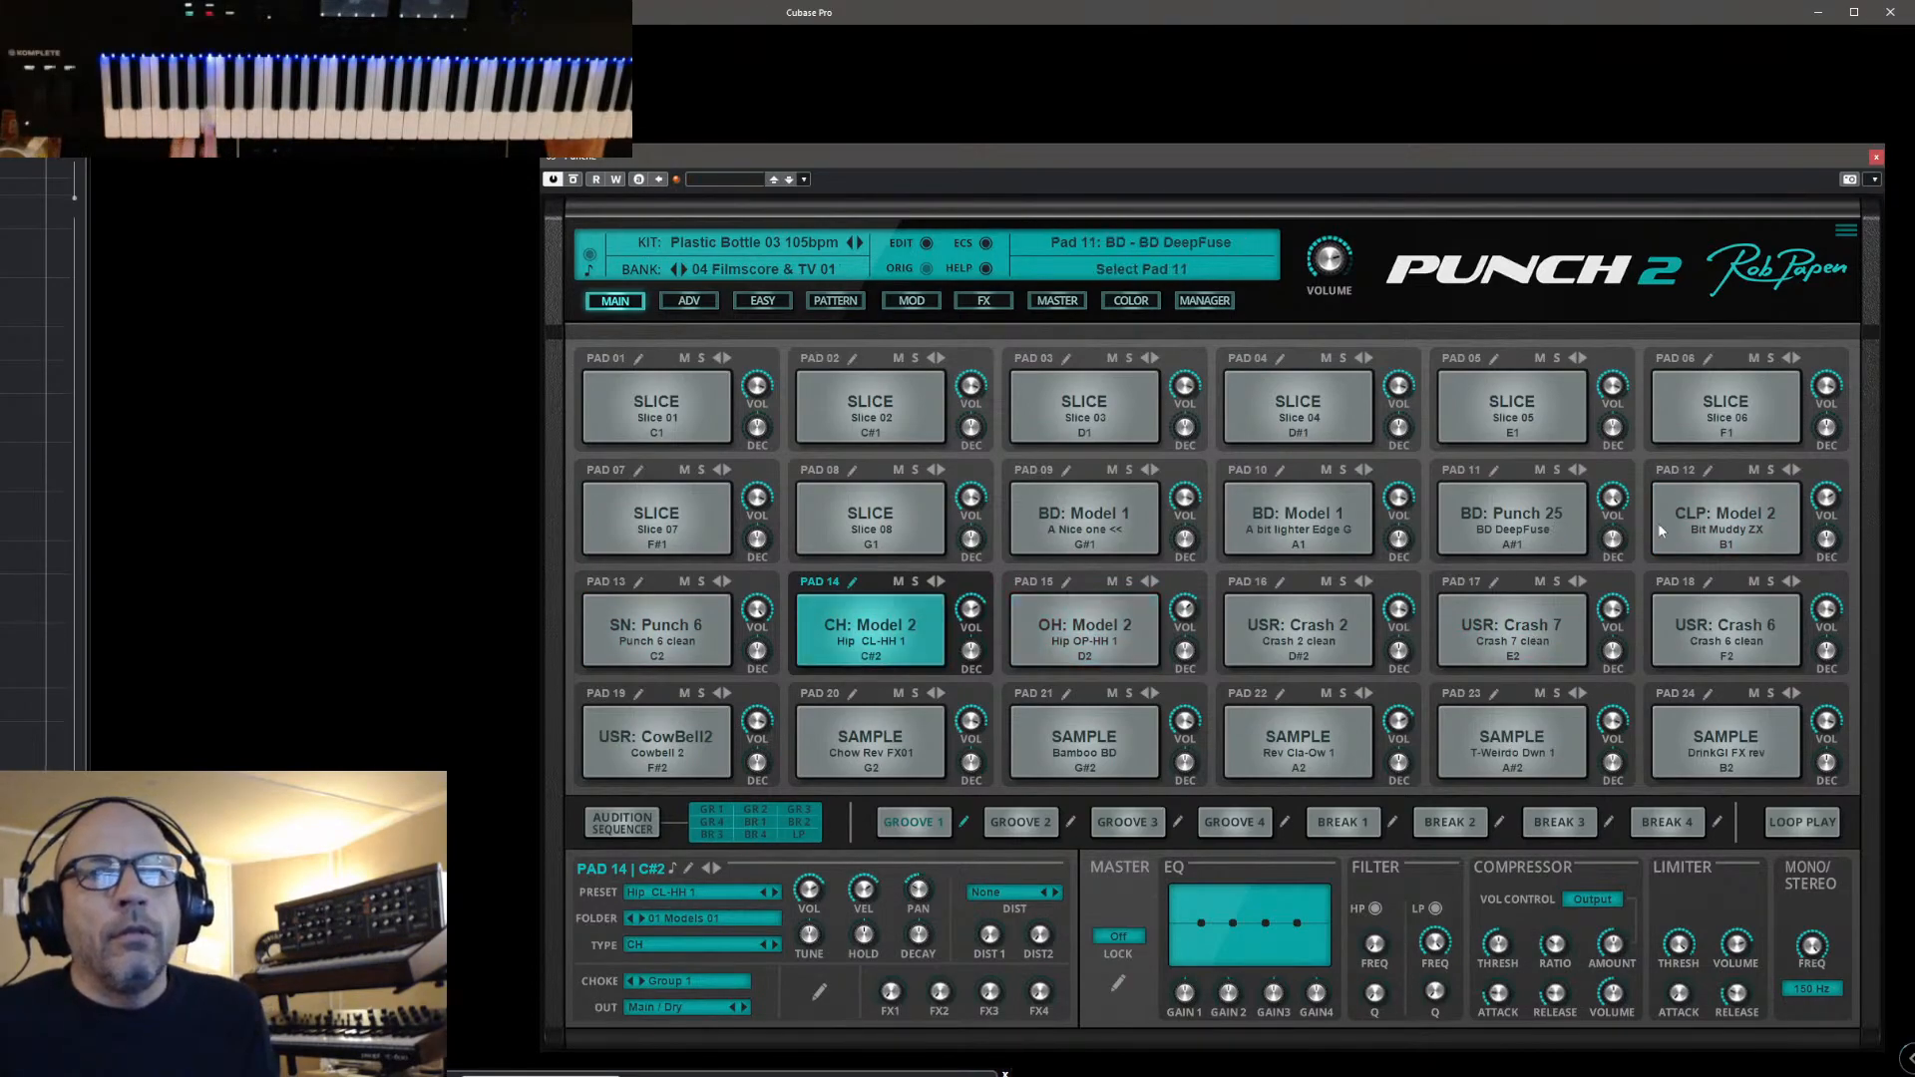
{"action": "left_click", "coordinate": [1706, 472]}
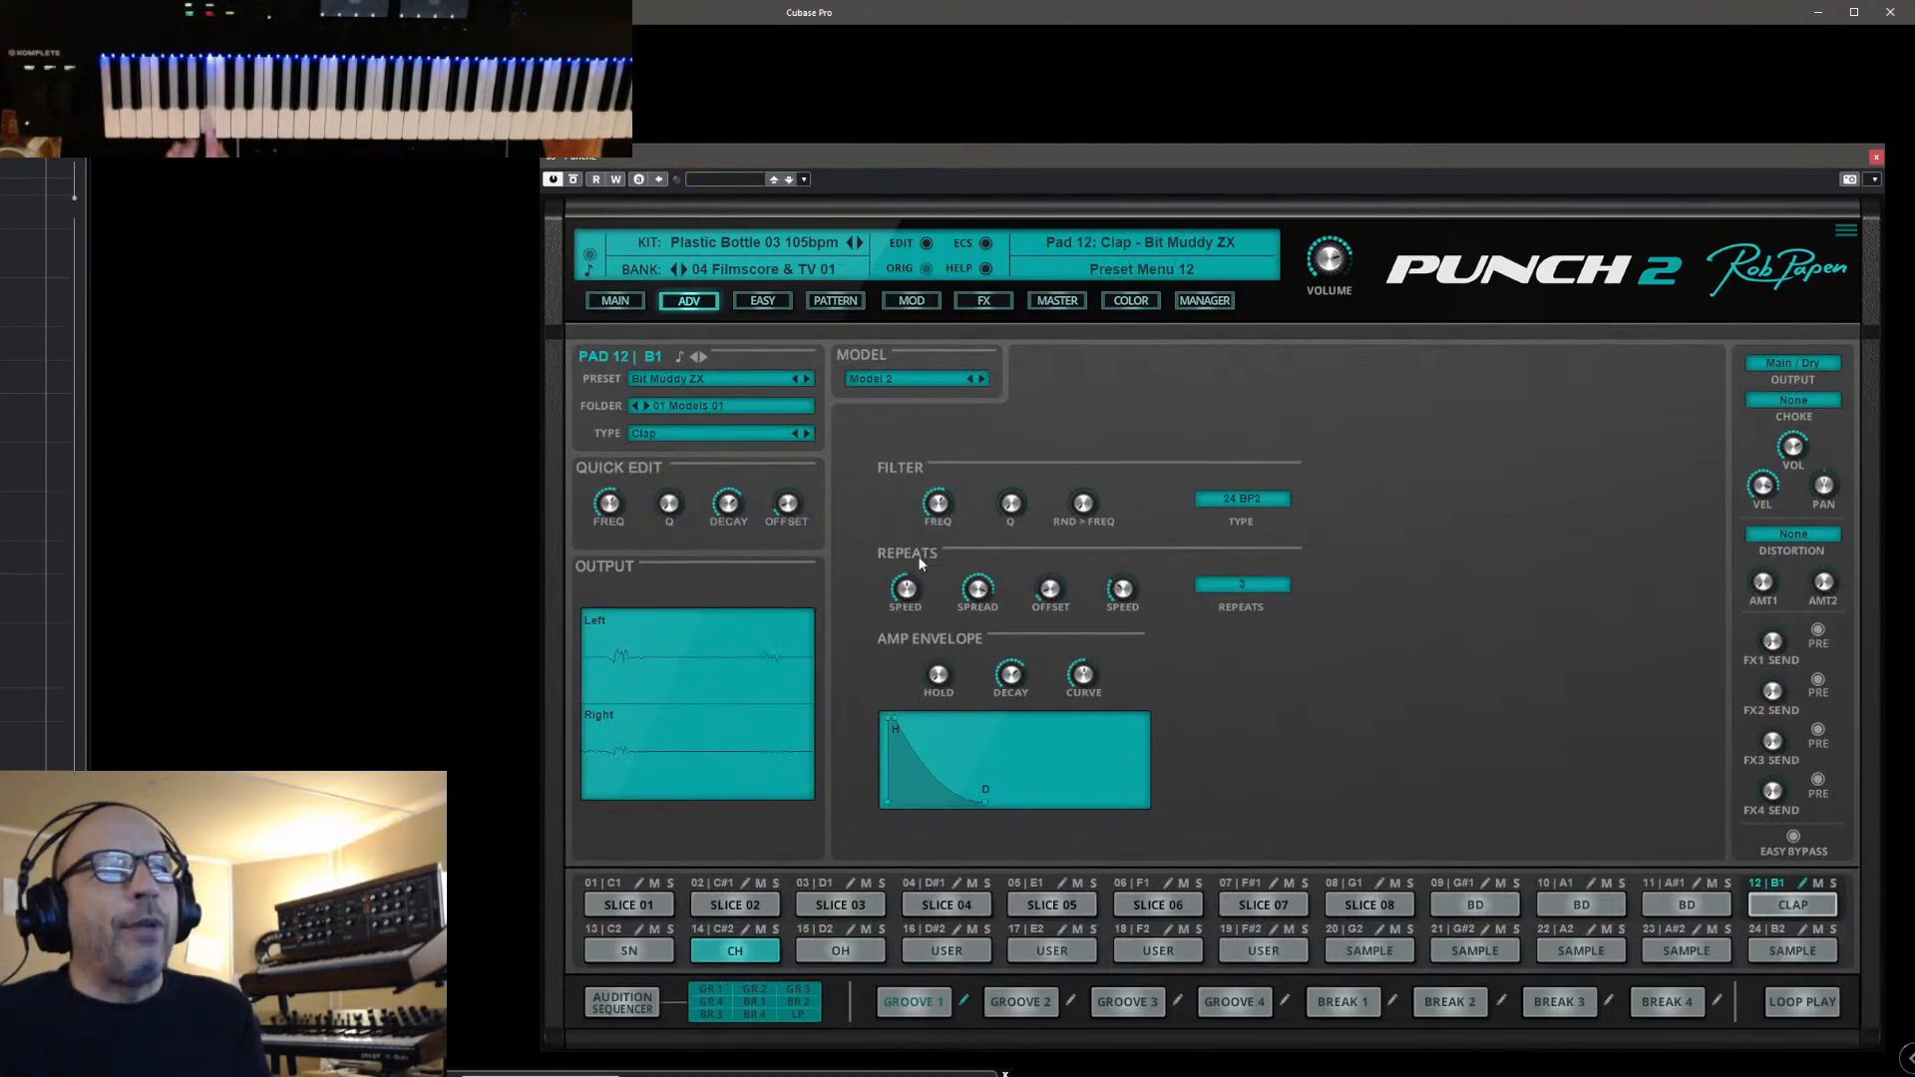
{"action": "left_click_drag", "start_coordinate": [1012, 674], "coordinate": [1023, 645]}
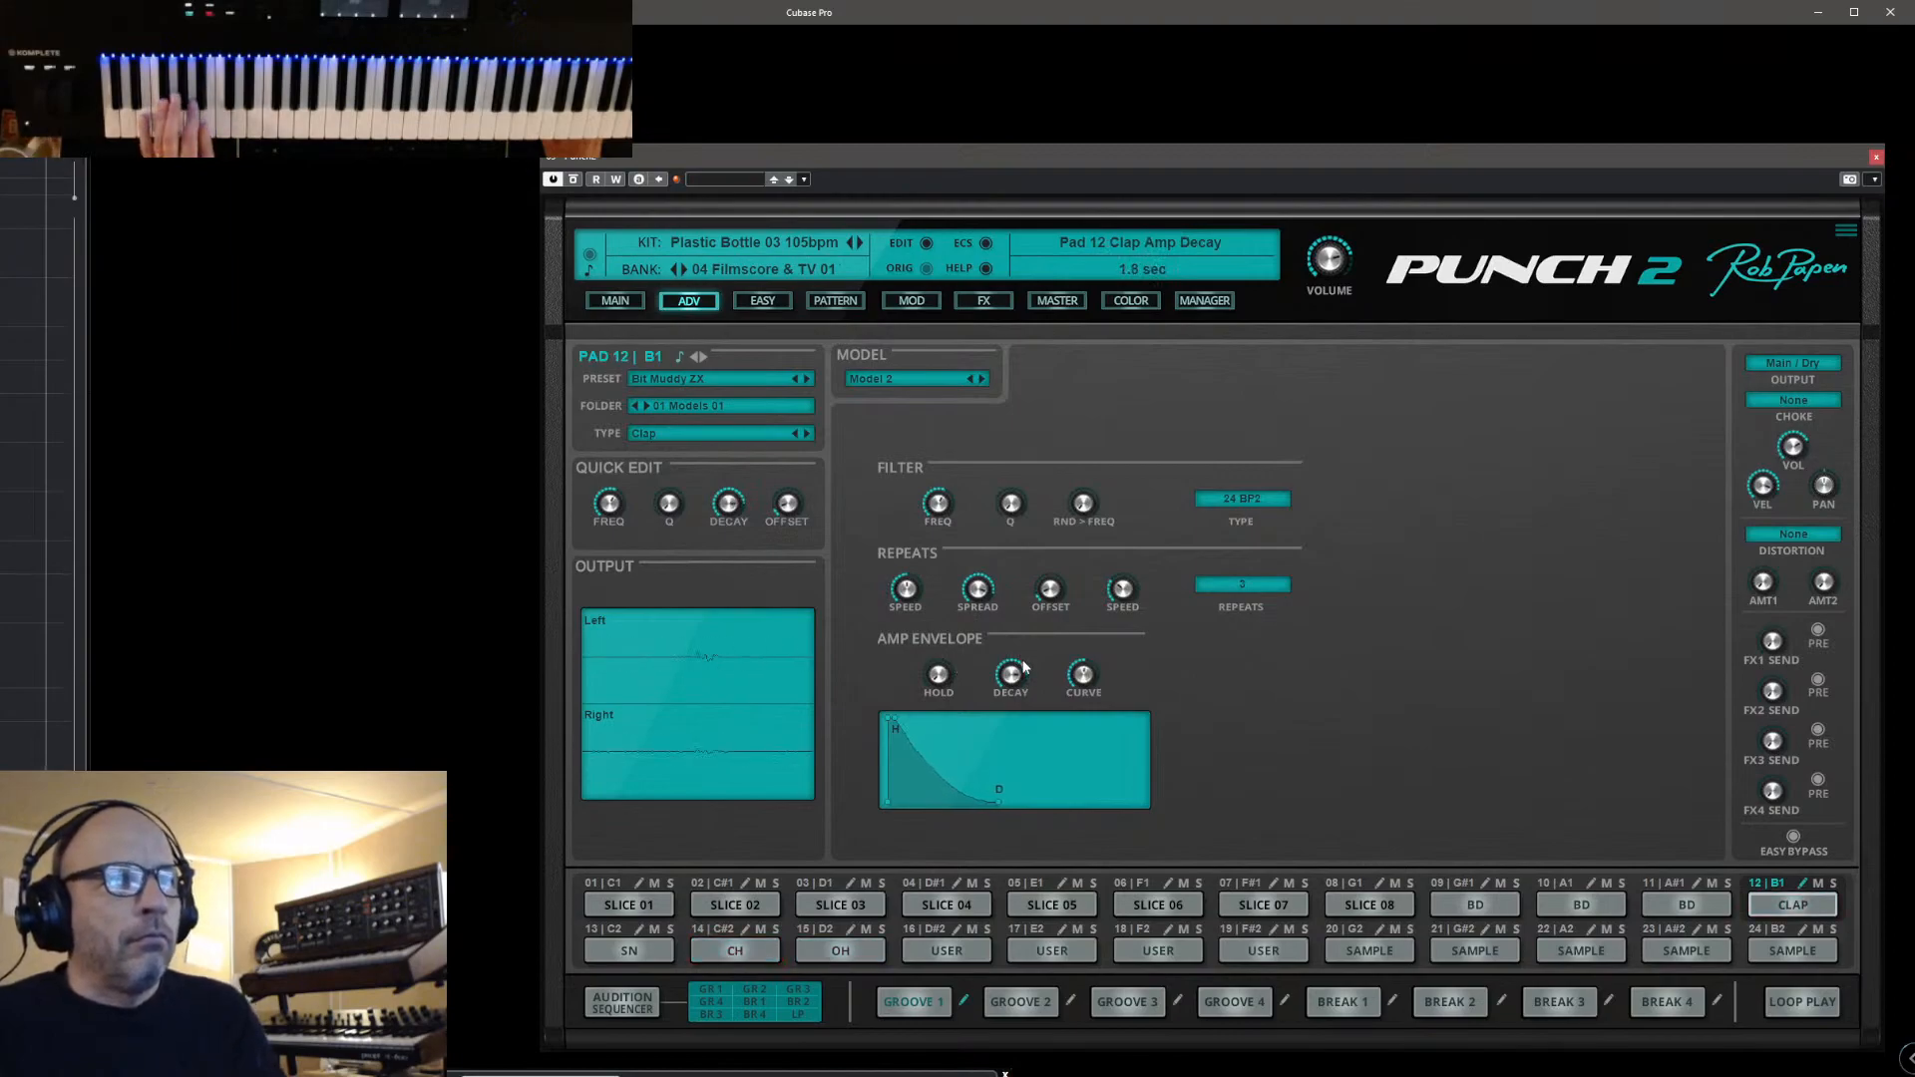
{"action": "left_click_drag", "start_coordinate": [1023, 650], "coordinate": [1029, 680]}
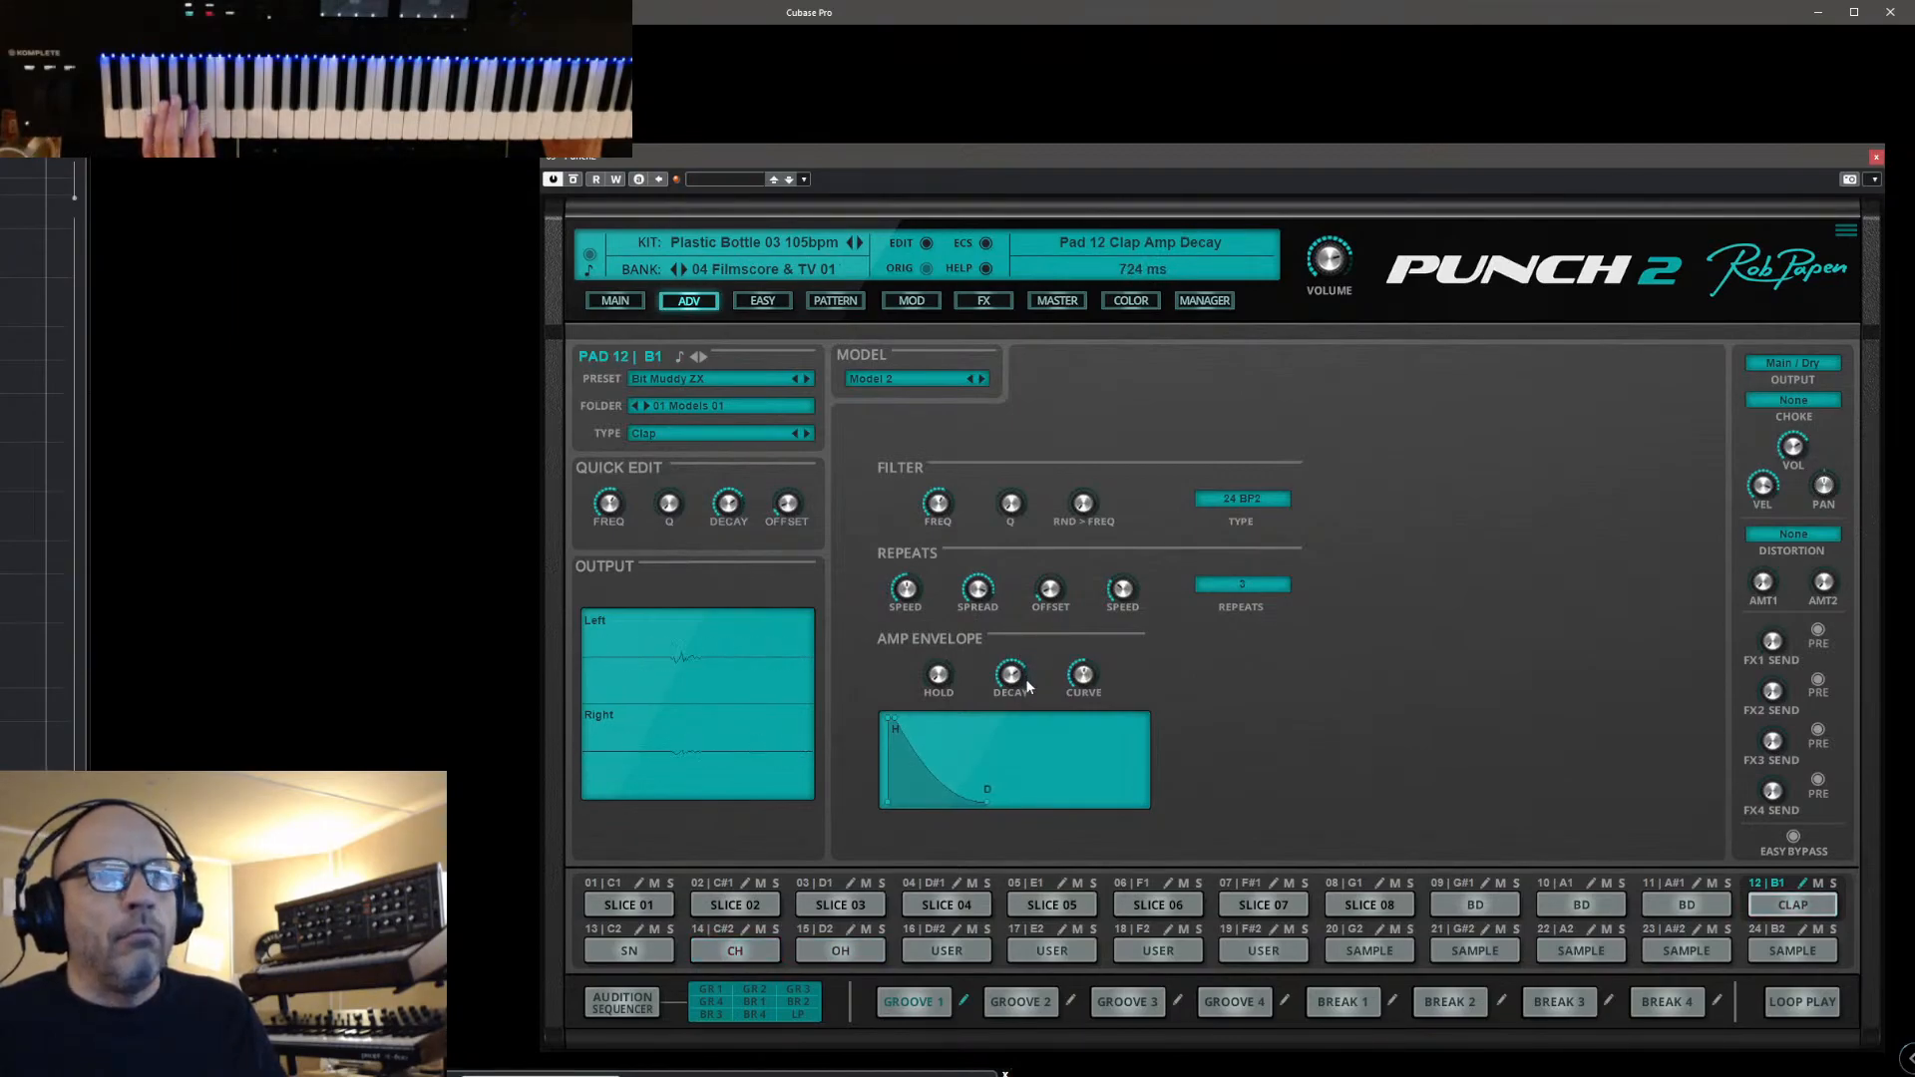
{"action": "left_click_drag", "start_coordinate": [950, 527], "coordinate": [955, 501]}
{"action": "left_click_drag", "start_coordinate": [959, 469], "coordinate": [966, 508]}
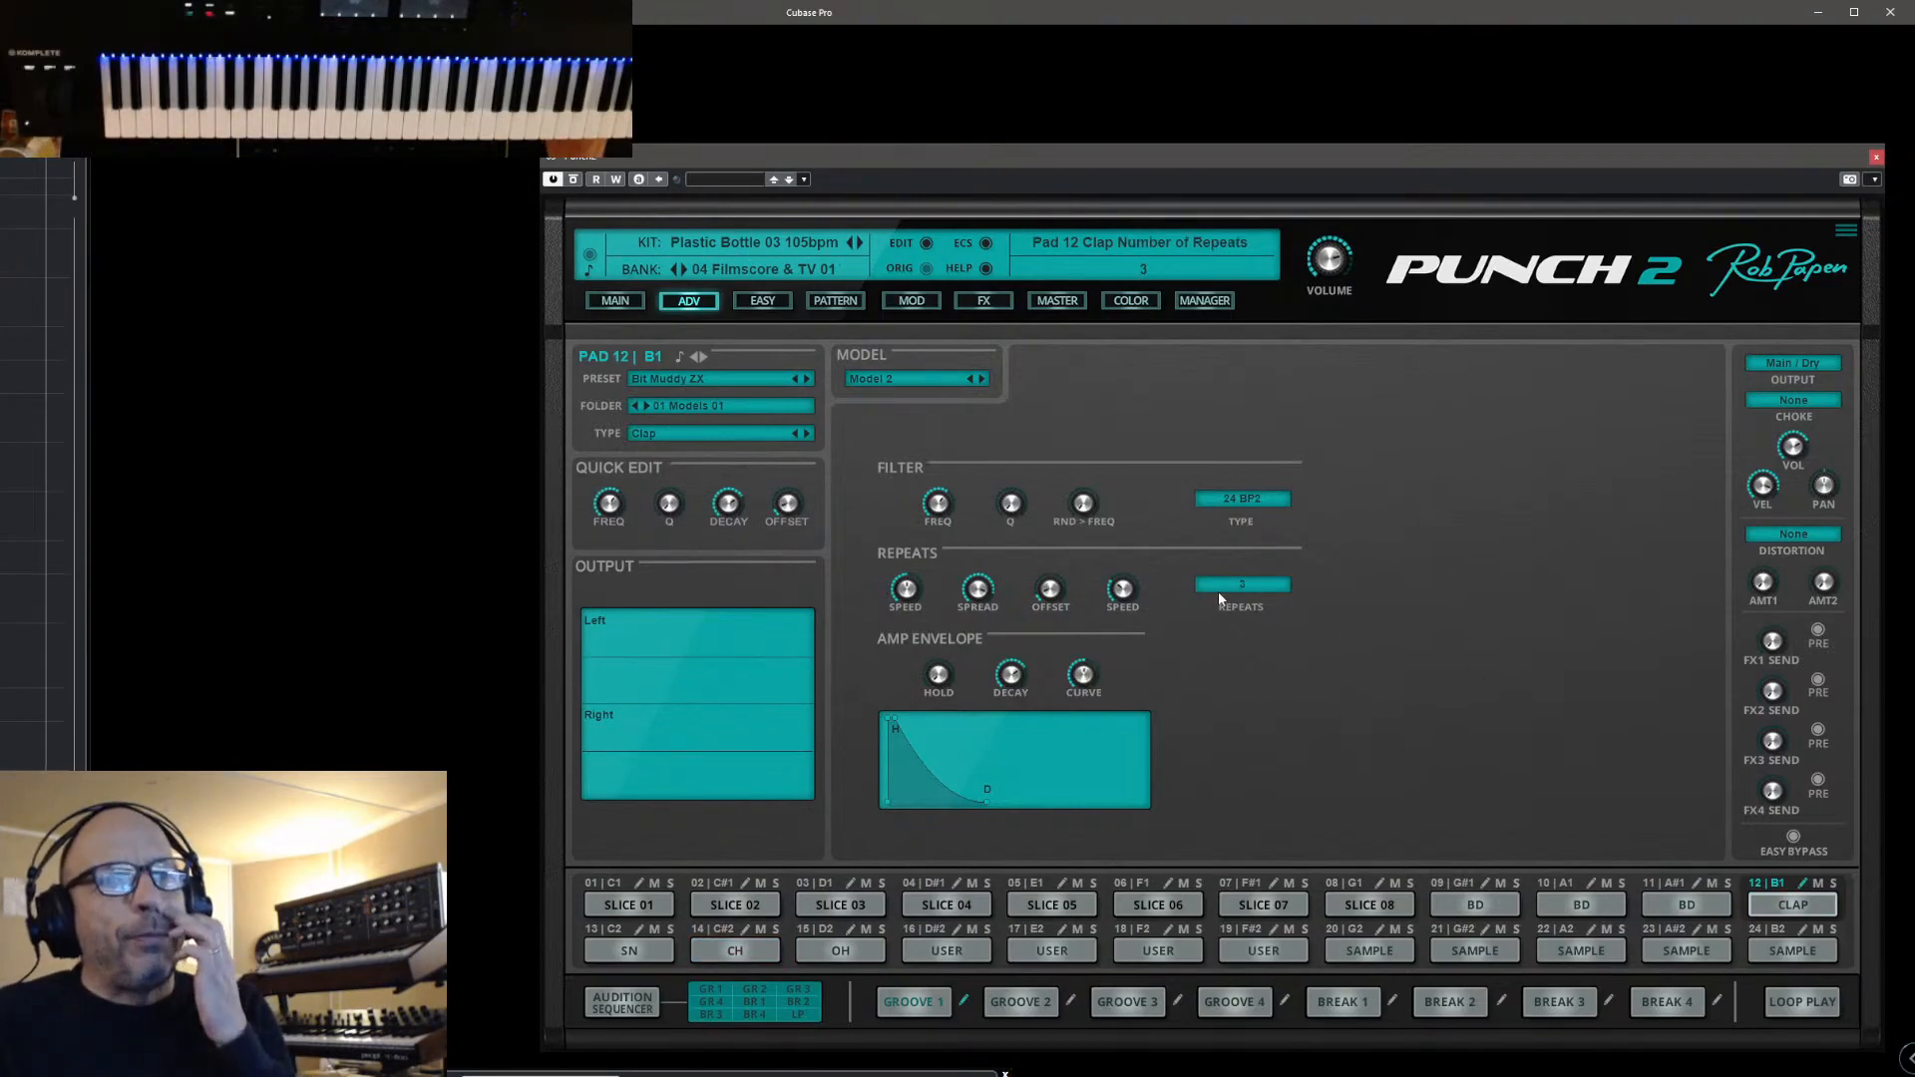
Try Classic 1 as the clap model on pad 12 and go back to Model 3
{"action": "left_click", "coordinate": [984, 380]}
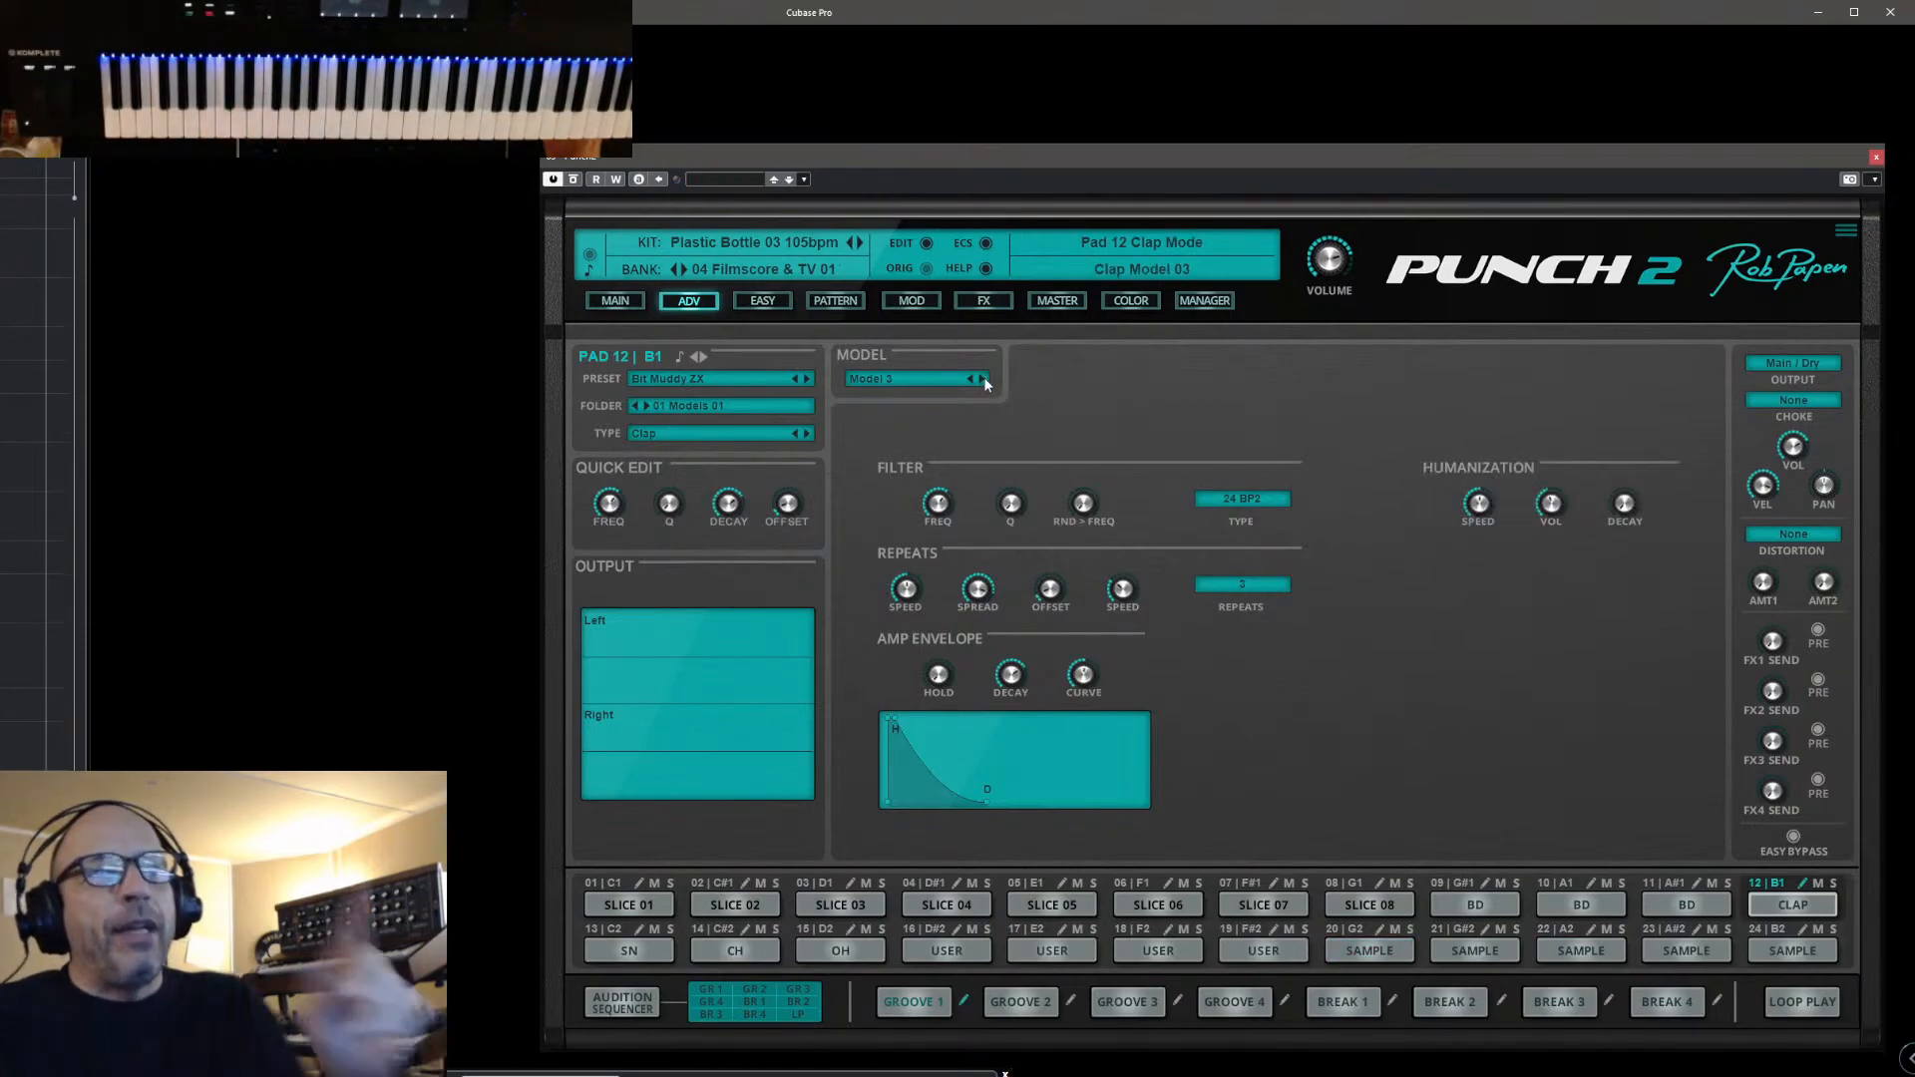
{"action": "left_click", "coordinate": [984, 380]}
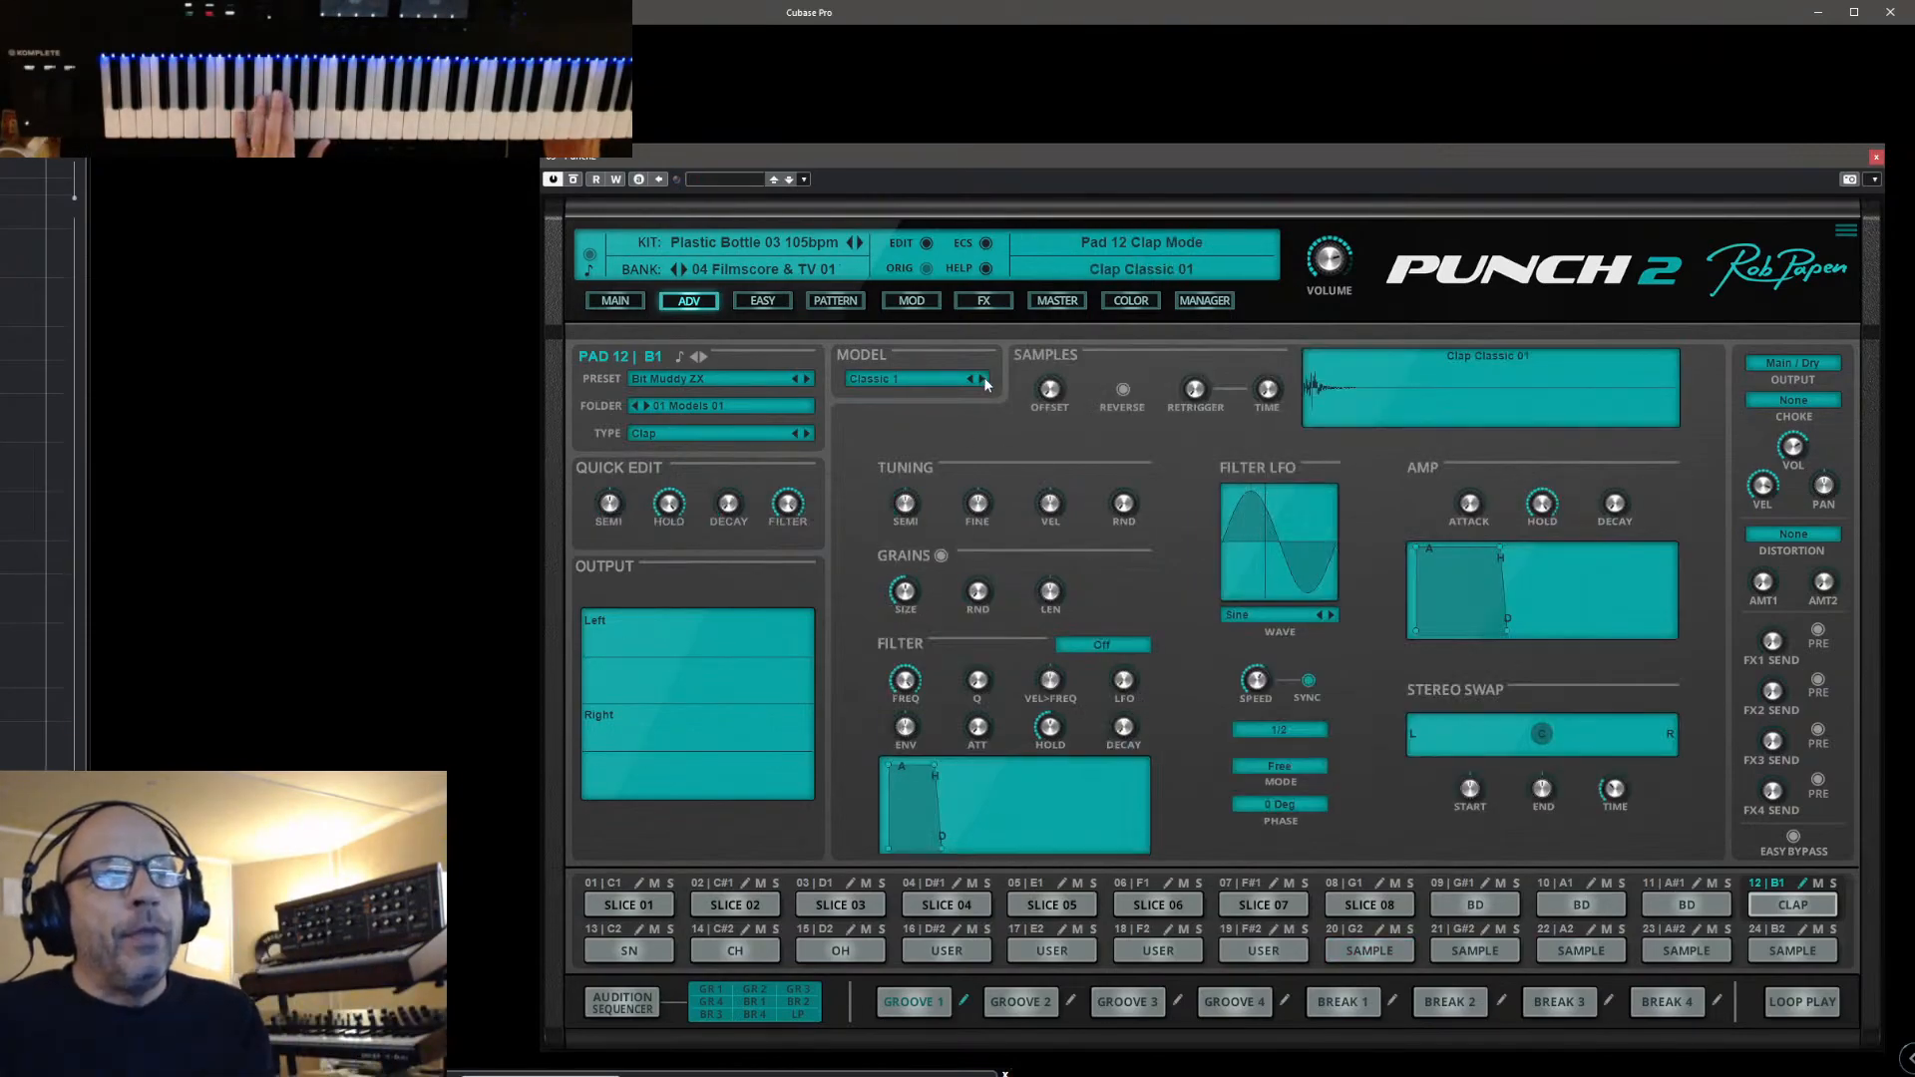
{"action": "left_click", "coordinate": [970, 380]}
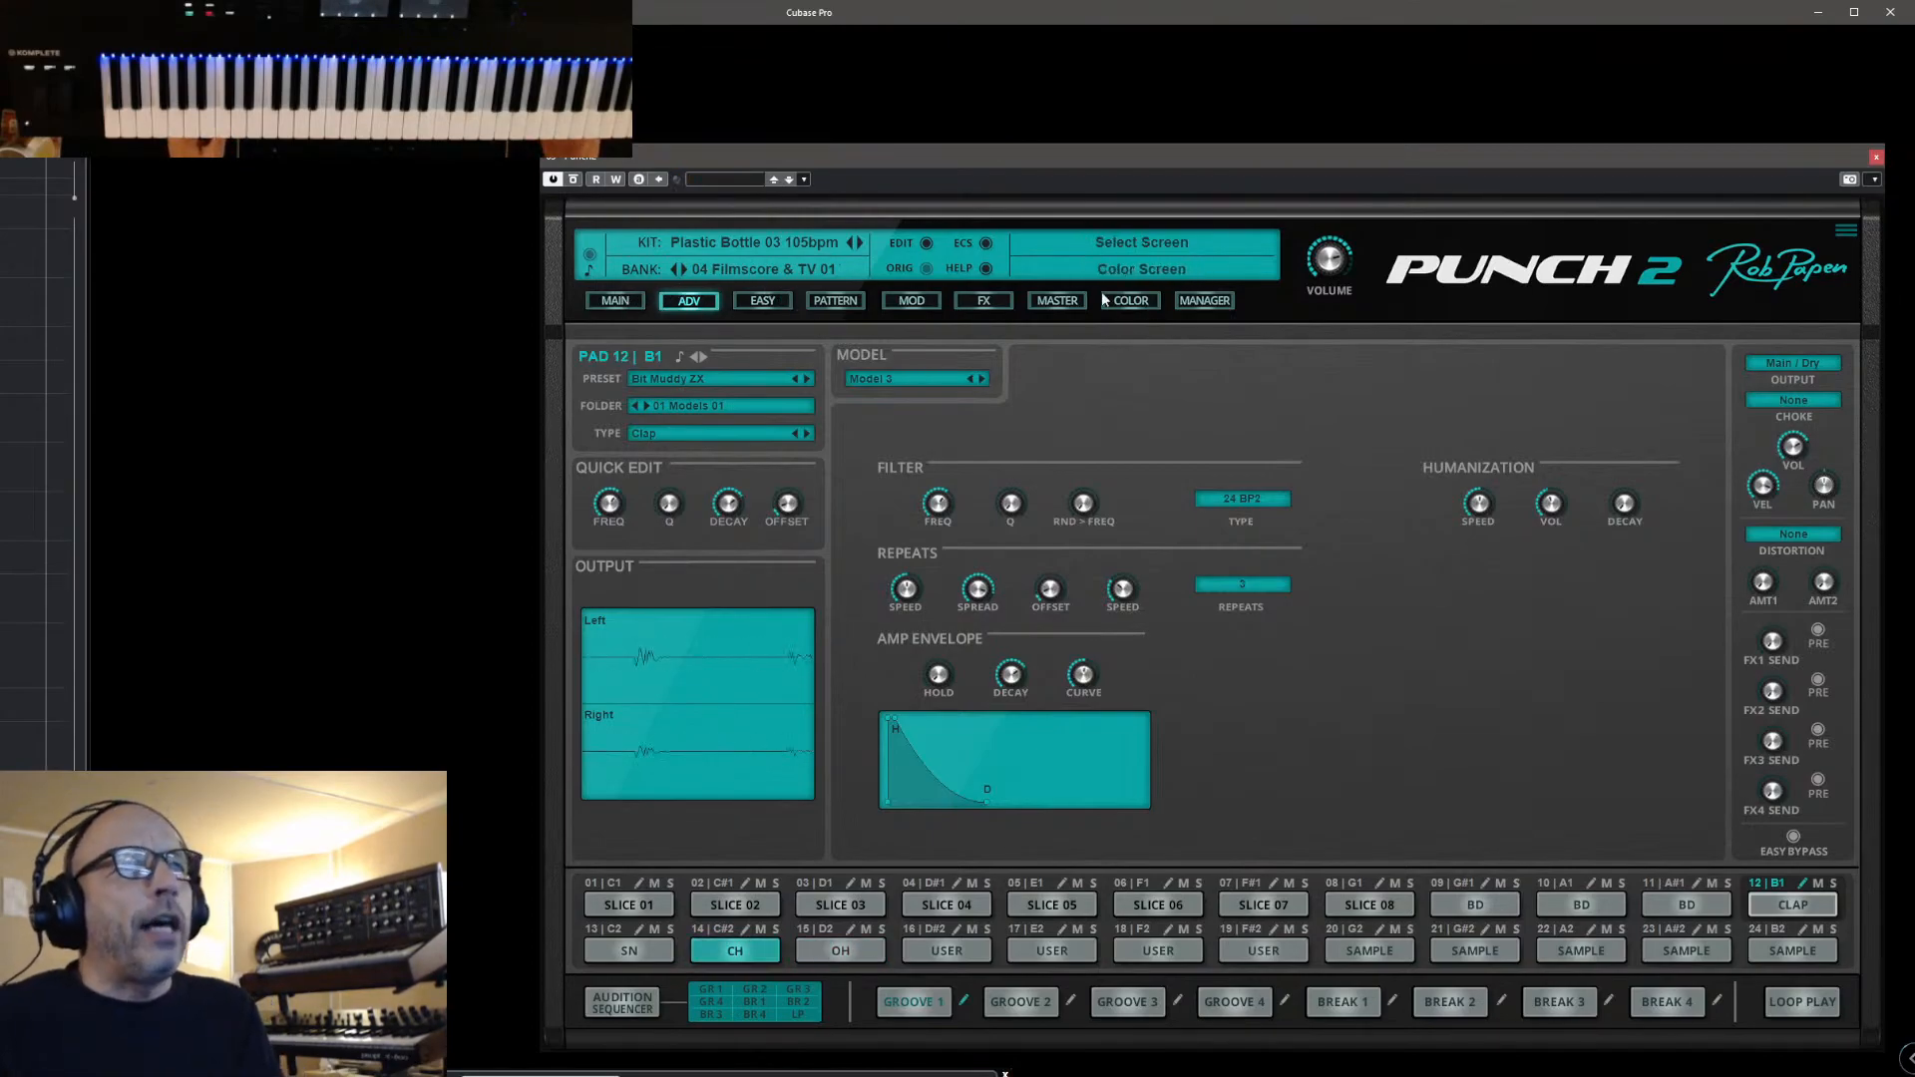
Compare the original kit preset with the edited version
{"action": "left_click", "coordinate": [927, 270]}
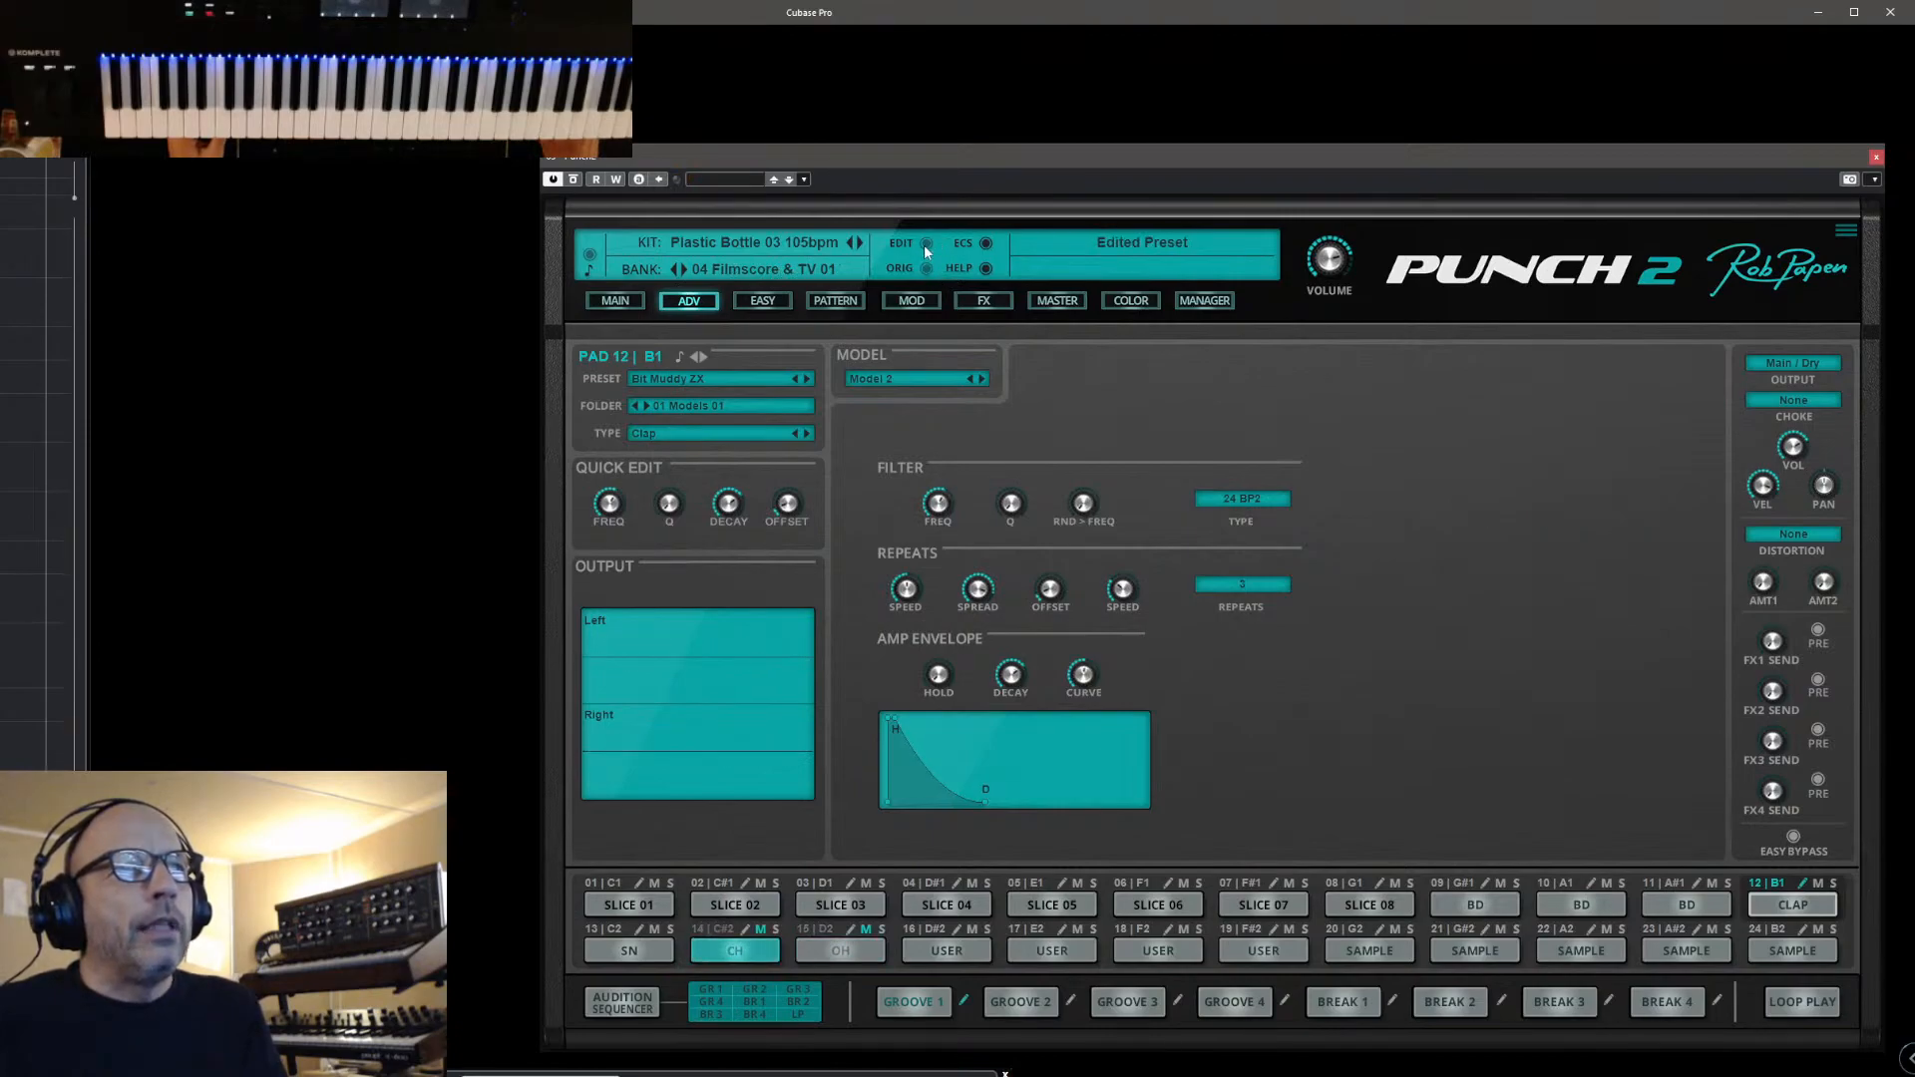
{"action": "left_click", "coordinate": [924, 243]}
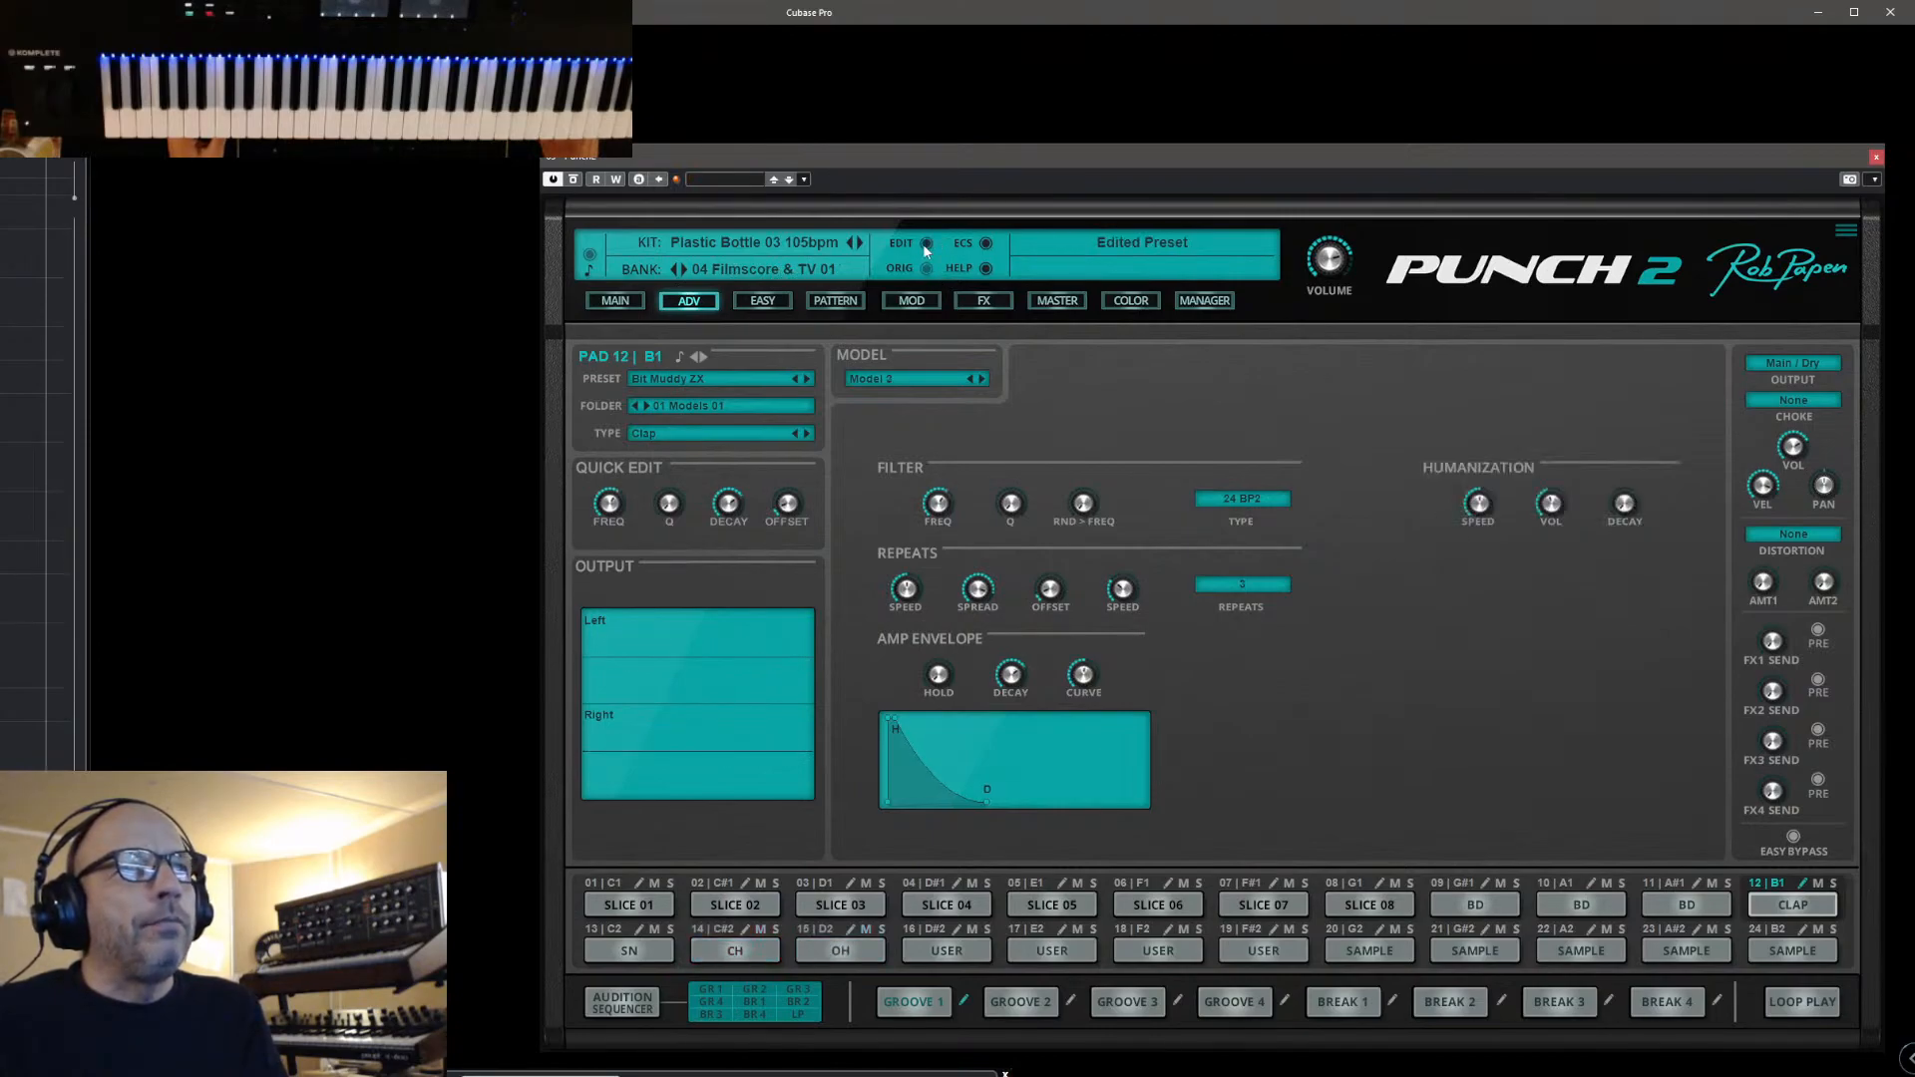
Unmute the closed and open hi-hats on pads 14 and 15 in the main pad view
{"action": "left_click", "coordinate": [612, 305]}
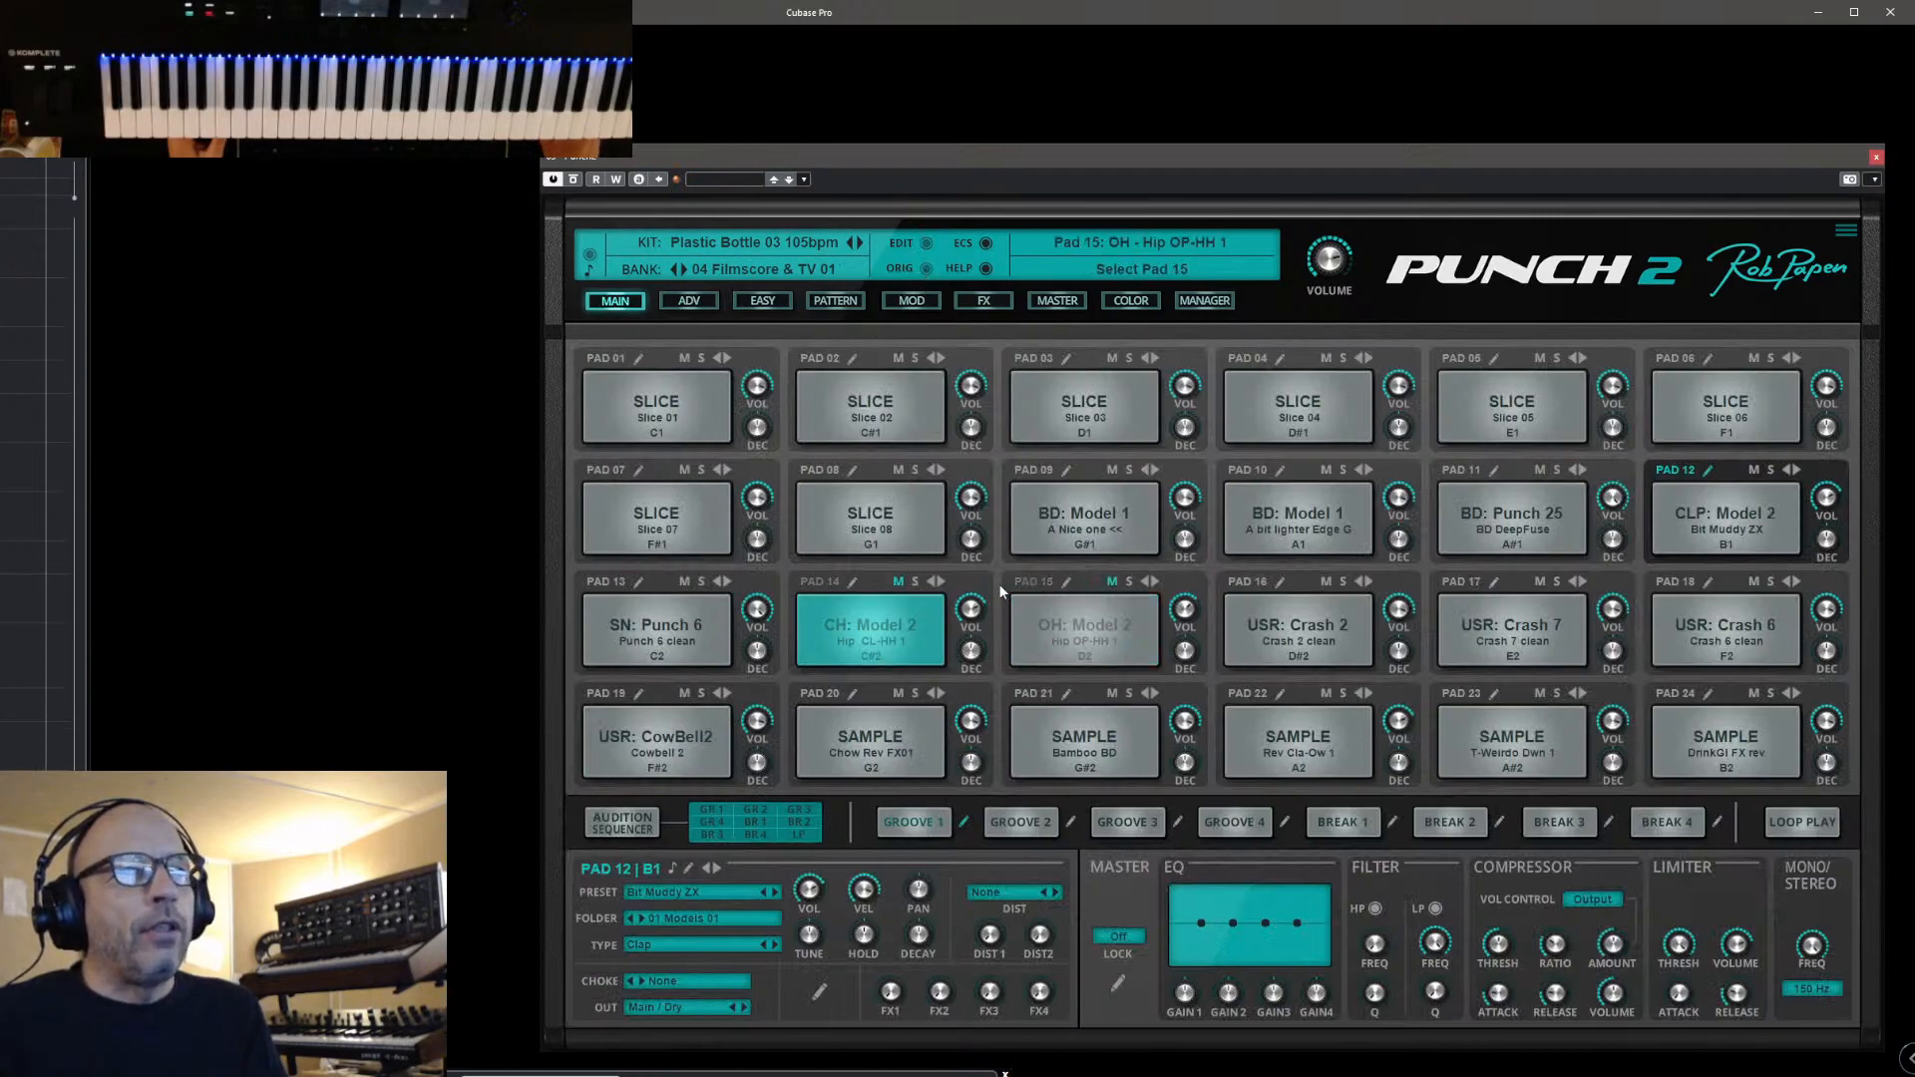
{"action": "left_click", "coordinate": [896, 581]}
{"action": "left_click", "coordinate": [1111, 583]}
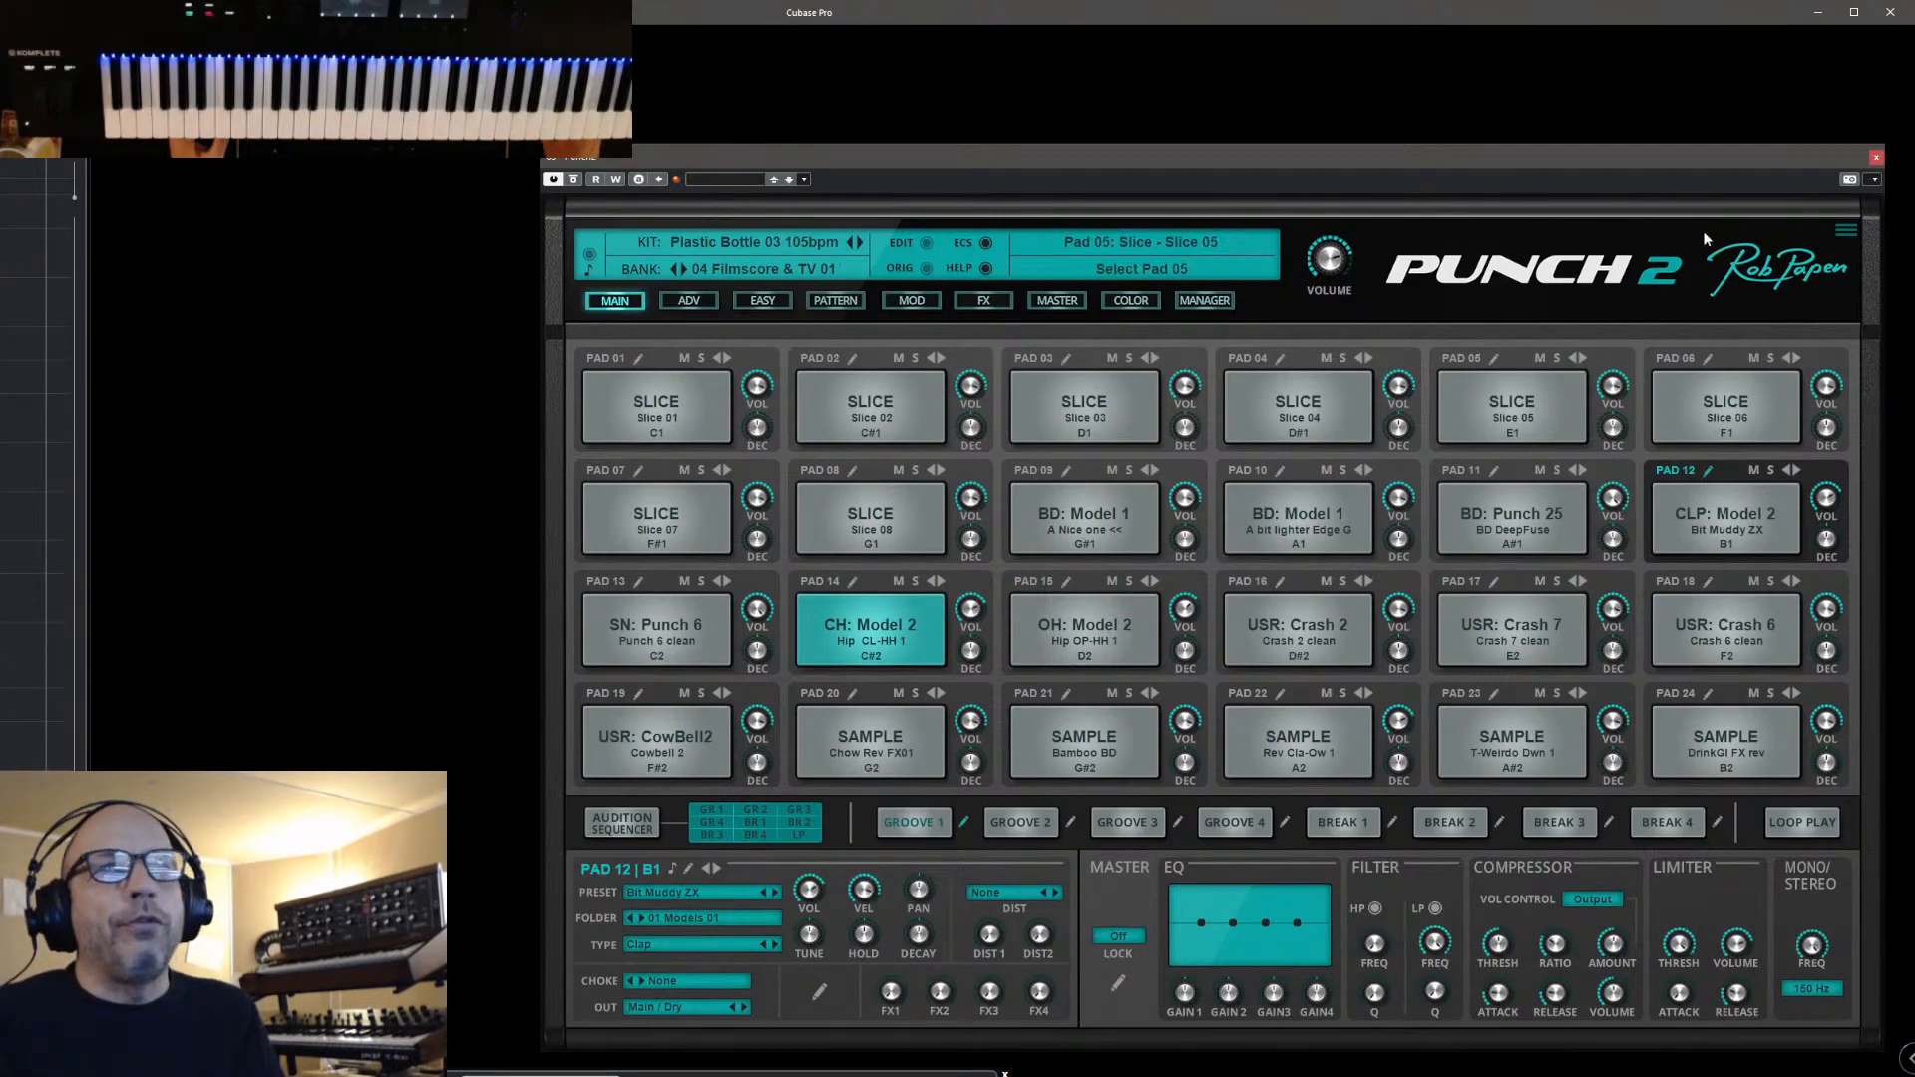
Close the Plastic Bottle 03 105bpm kit window and move the A Fresh Punch 110bpm kit window fully into view
{"action": "left_click", "coordinate": [1876, 157]}
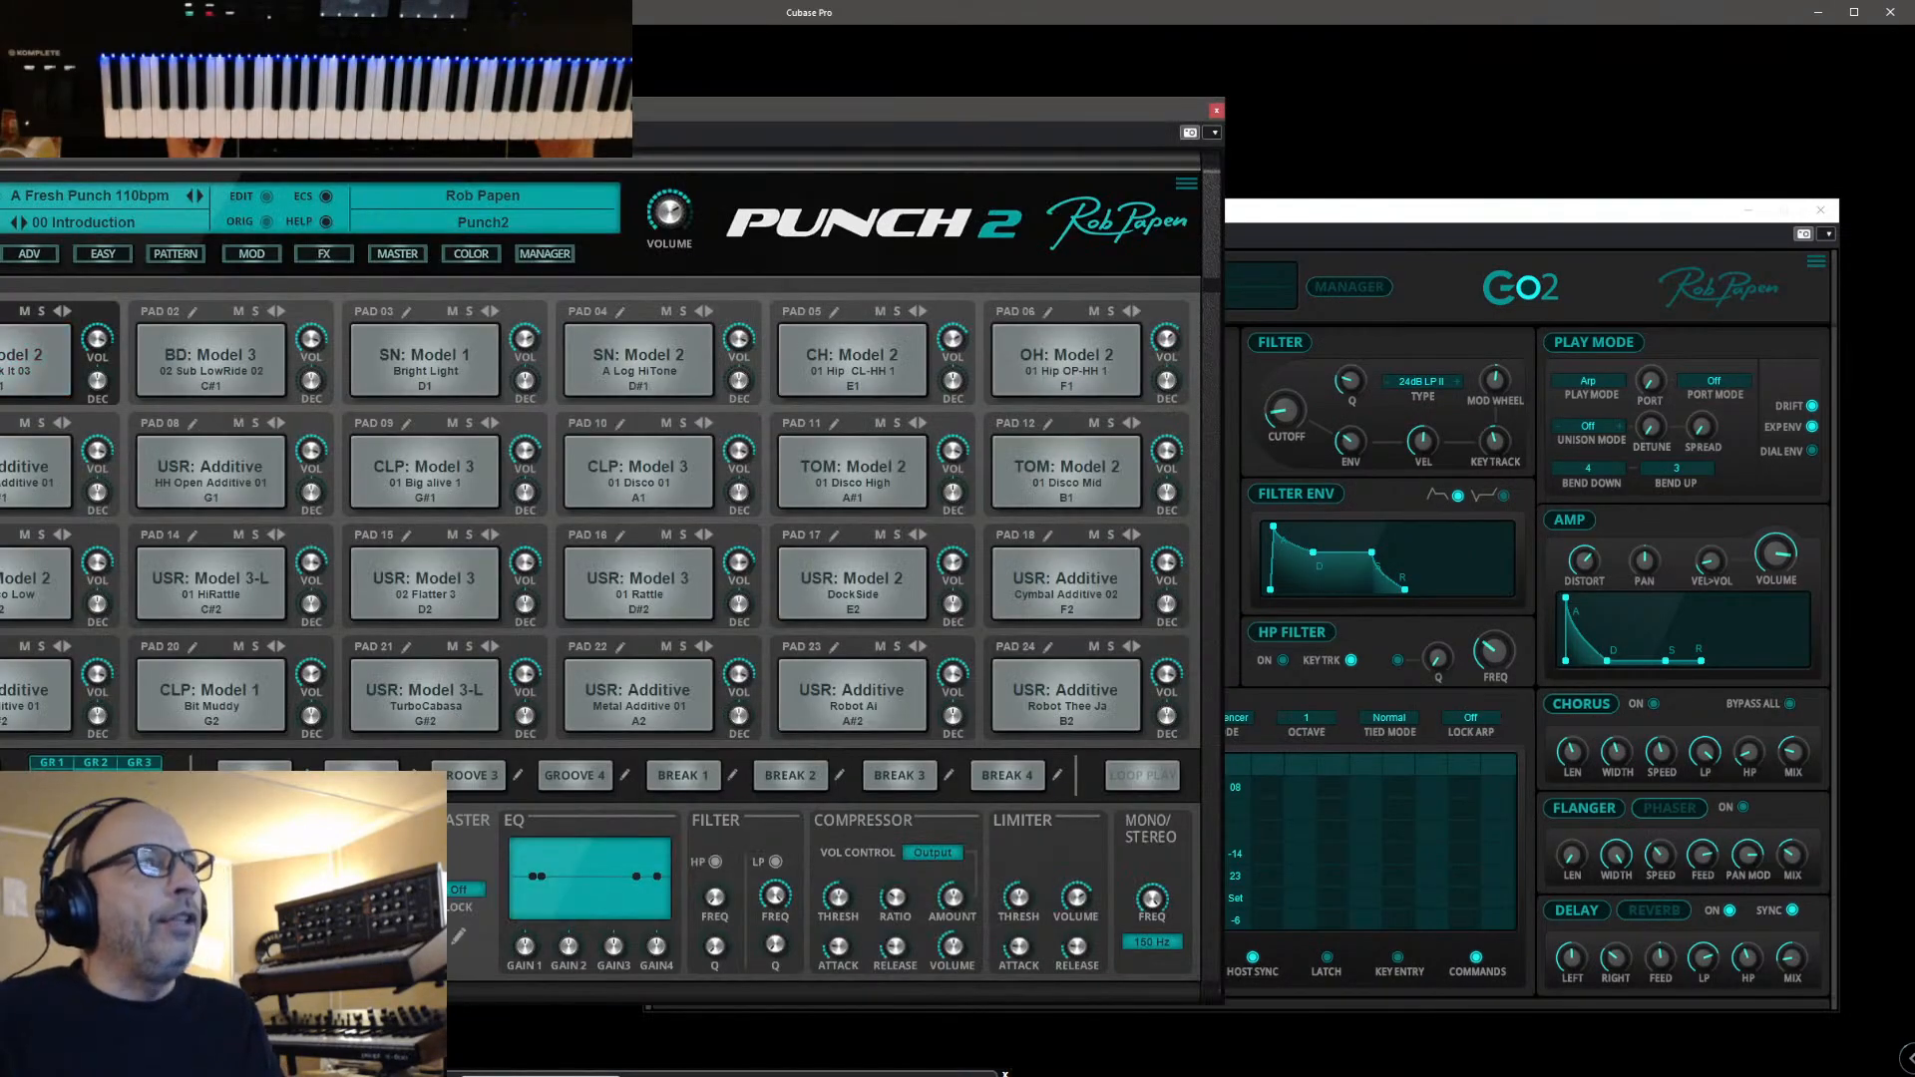
{"action": "left_click_drag", "start_coordinate": [442, 105], "coordinate": [1098, 142]}
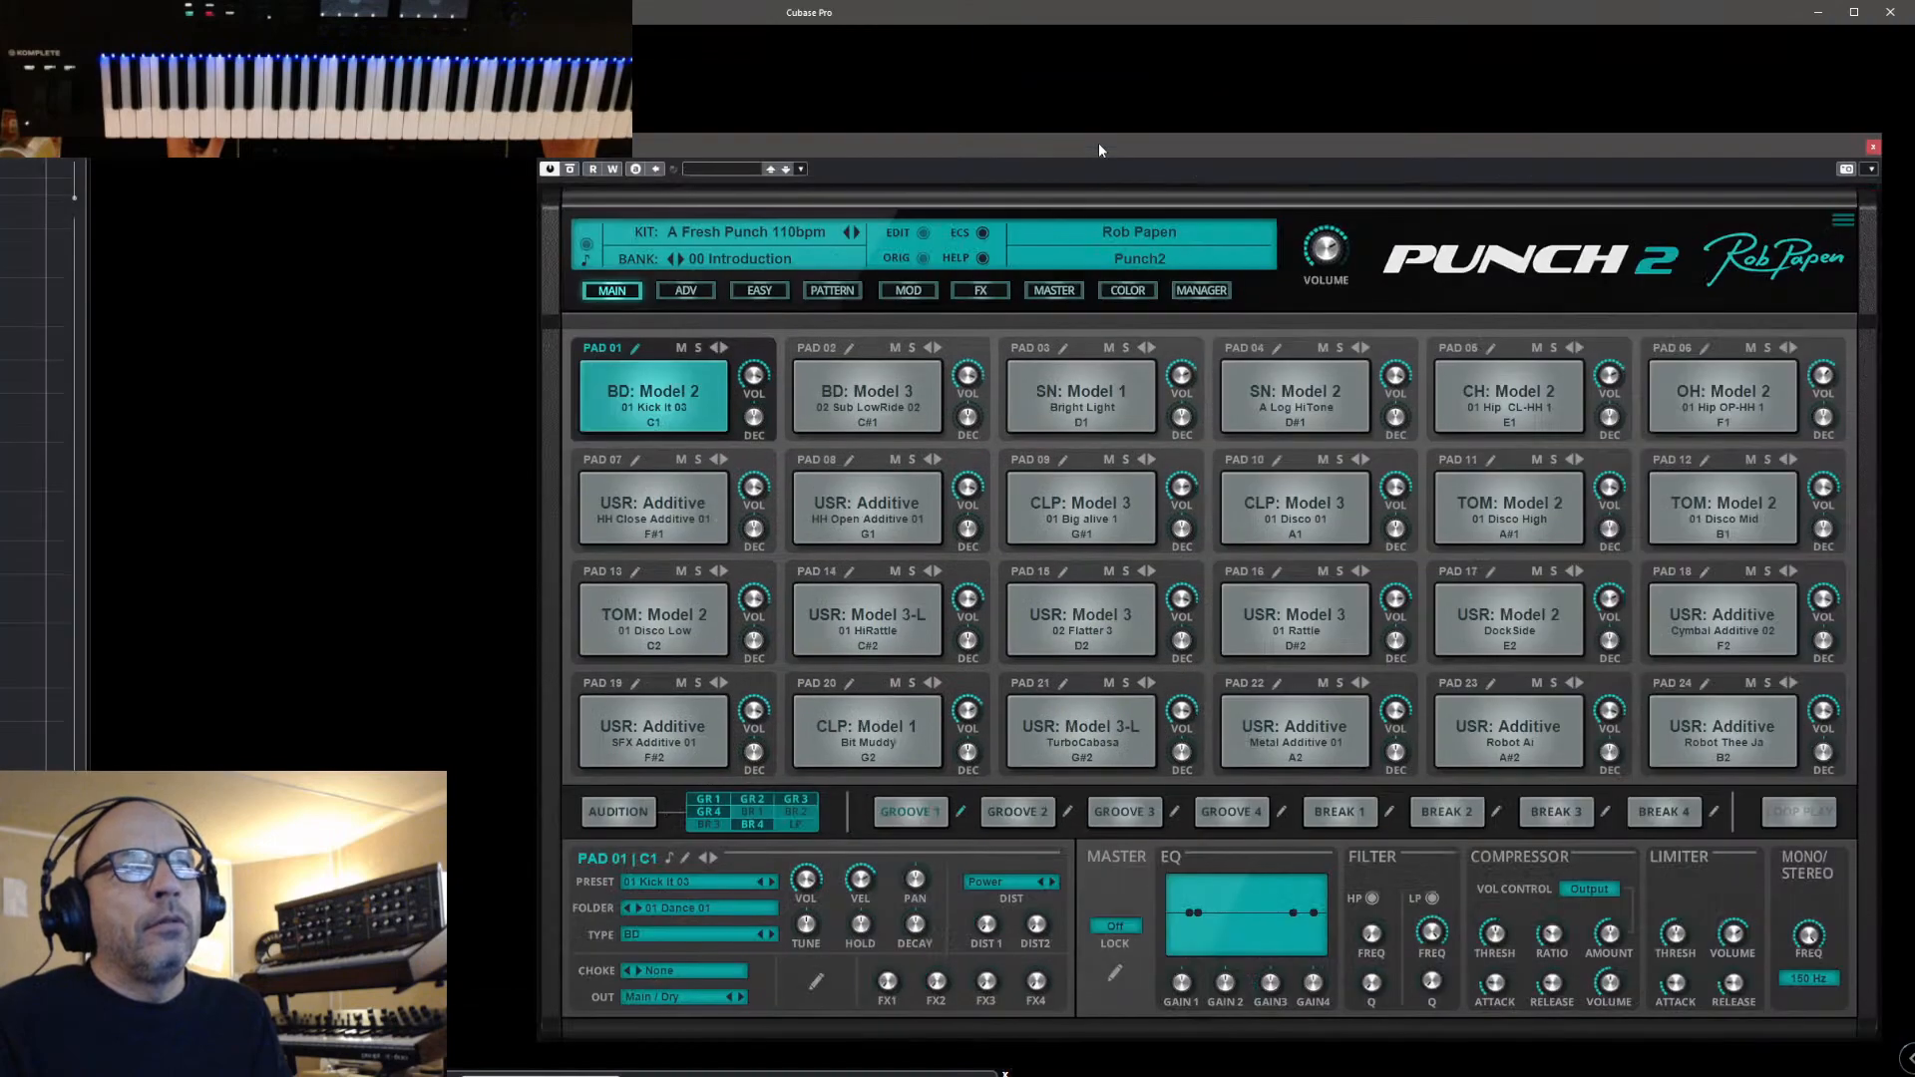
Open the bass drum on pad 01 for advanced editing and raise its distortion amount to 48.5%, distortion mix and amp decay
{"action": "left_click", "coordinate": [634, 348]}
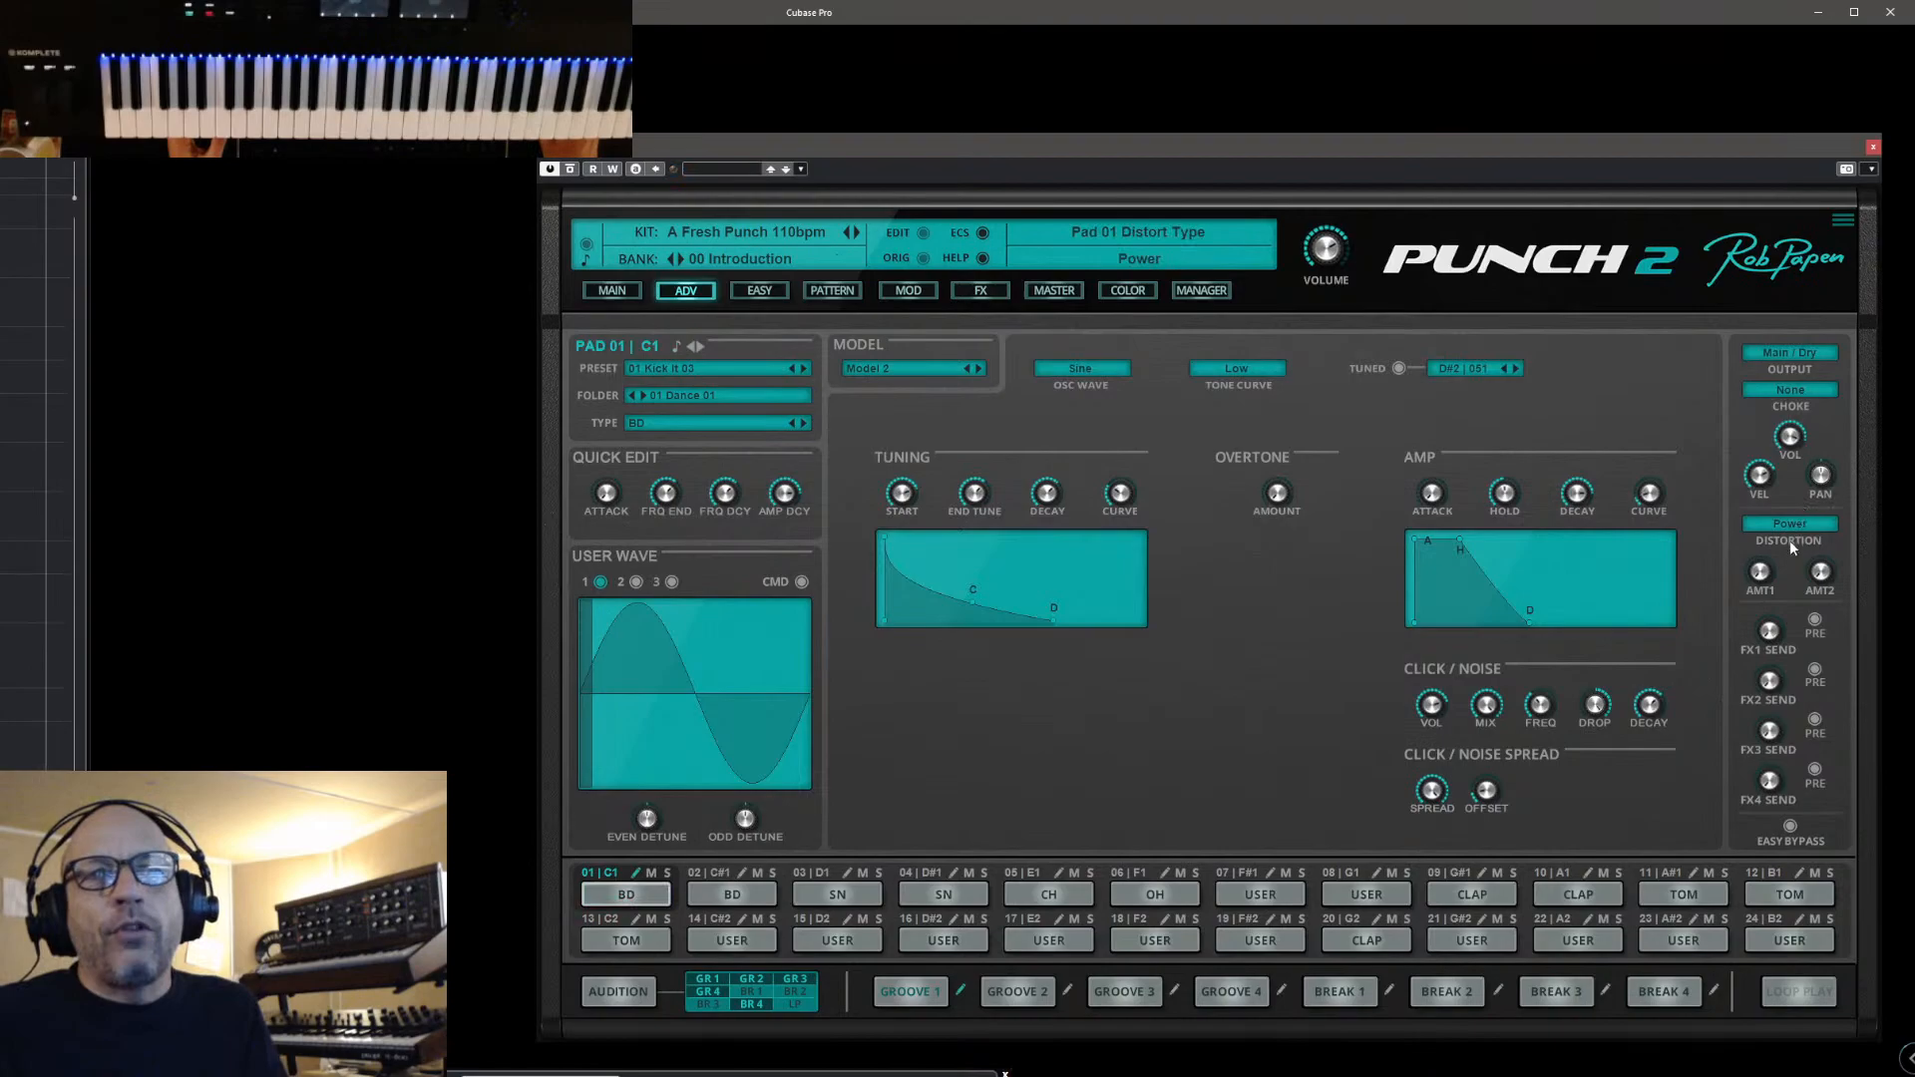
{"action": "left_click_drag", "start_coordinate": [1766, 560], "coordinate": [1768, 544]}
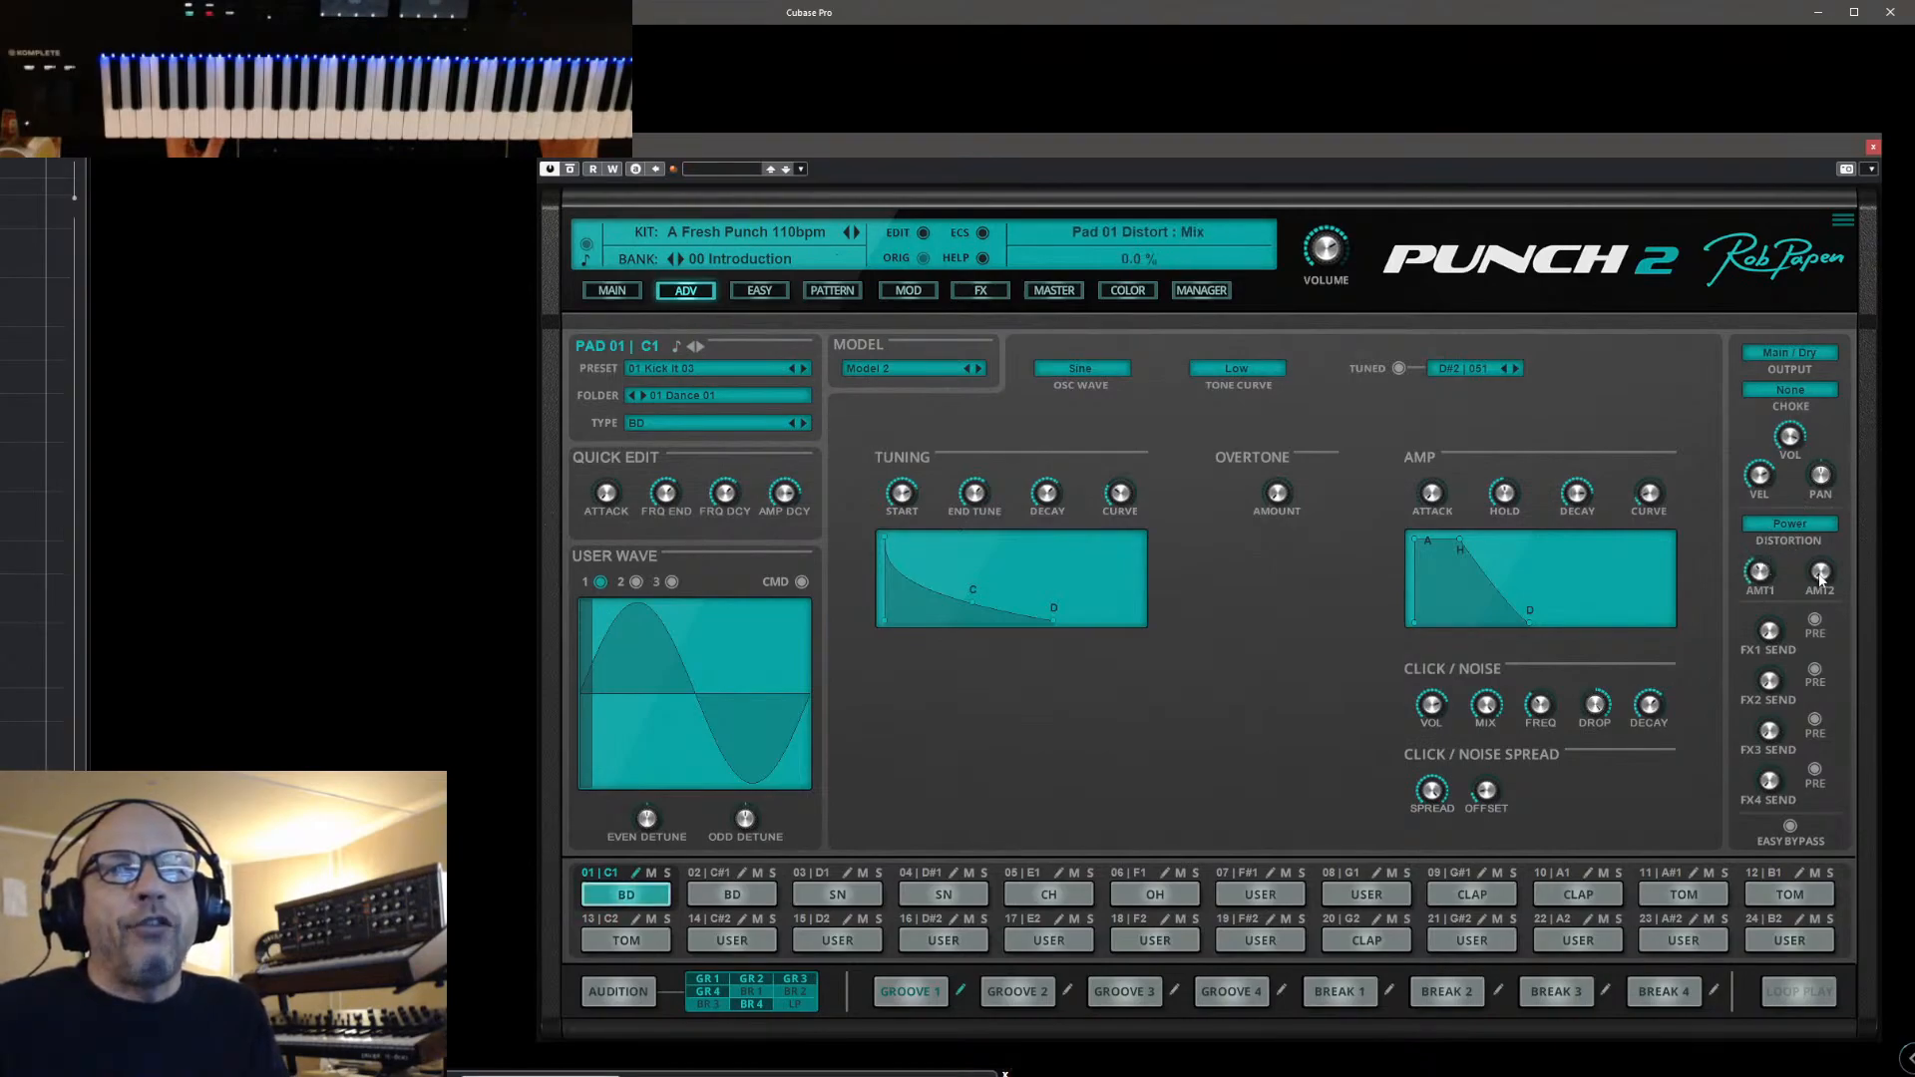
{"action": "left_click_drag", "start_coordinate": [1821, 563], "coordinate": [1824, 544]}
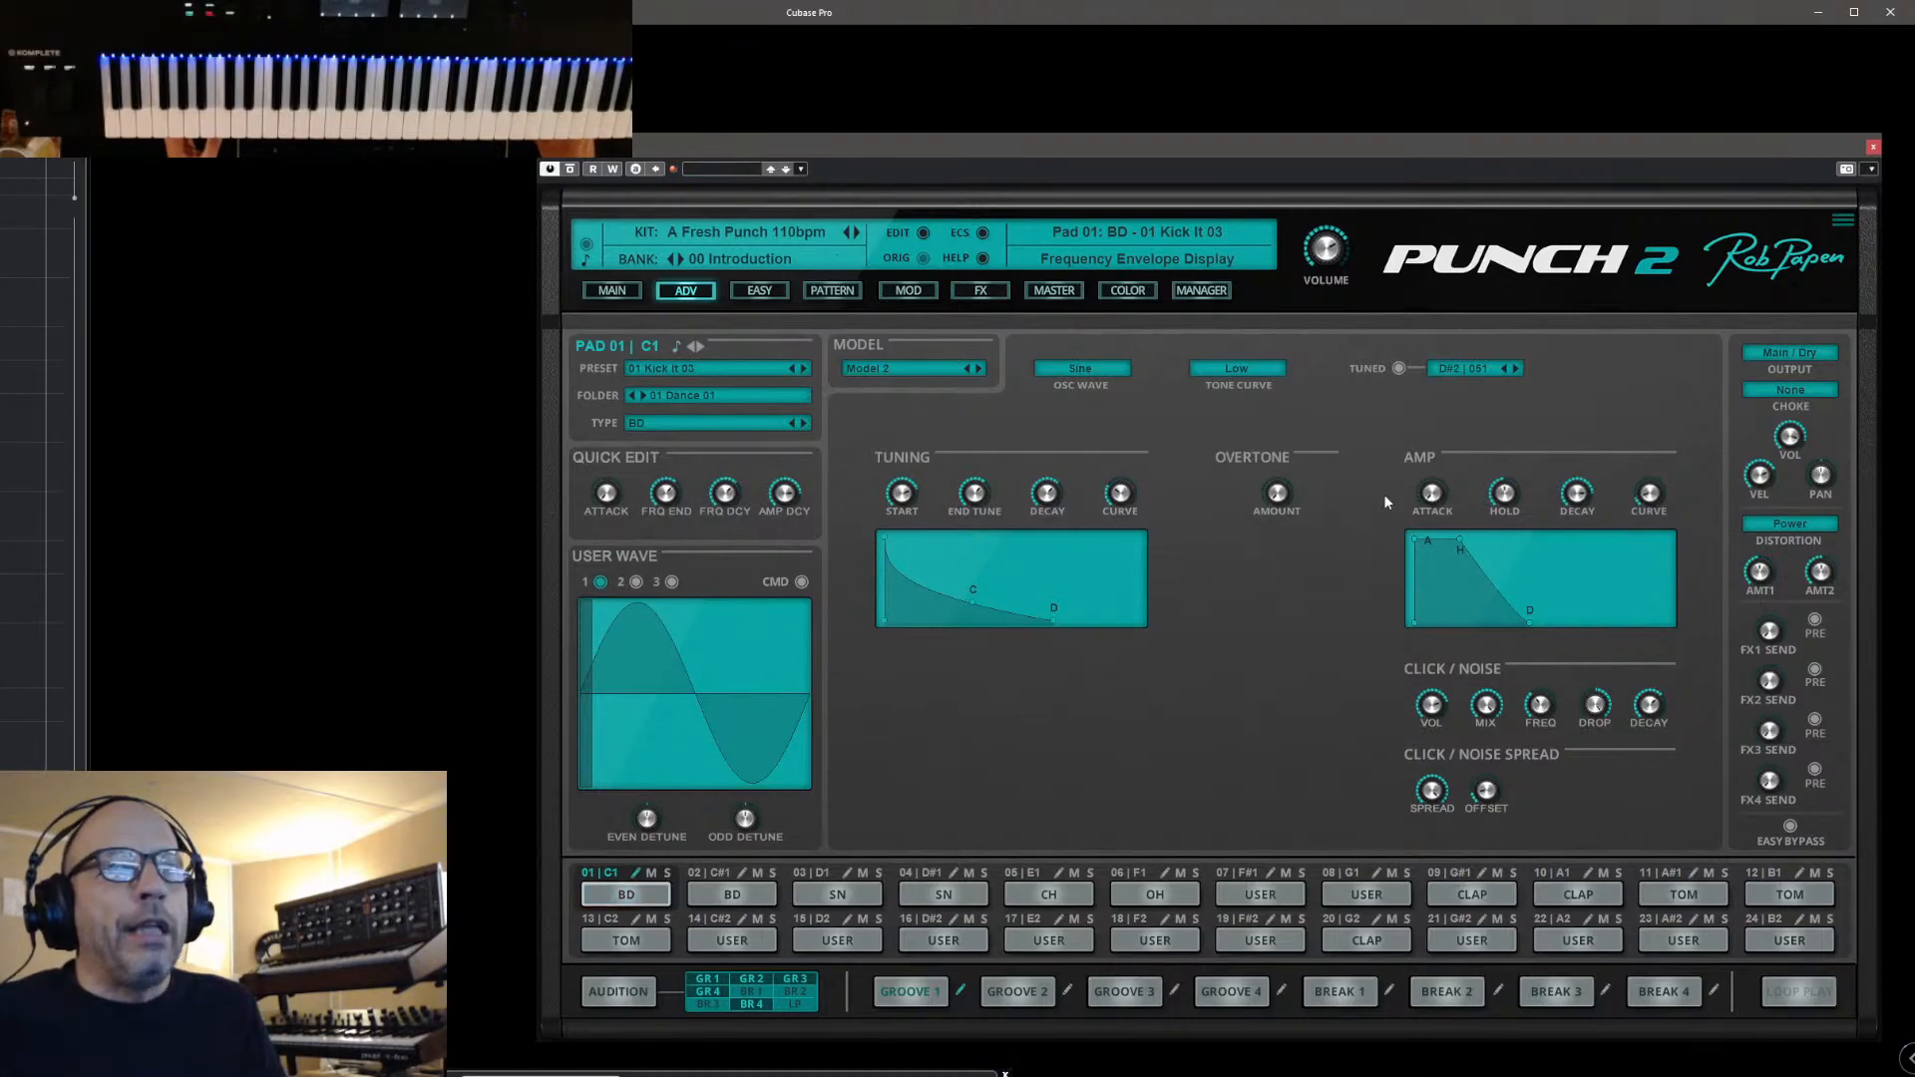
{"action": "left_click_drag", "start_coordinate": [1579, 498], "coordinate": [1583, 493]}
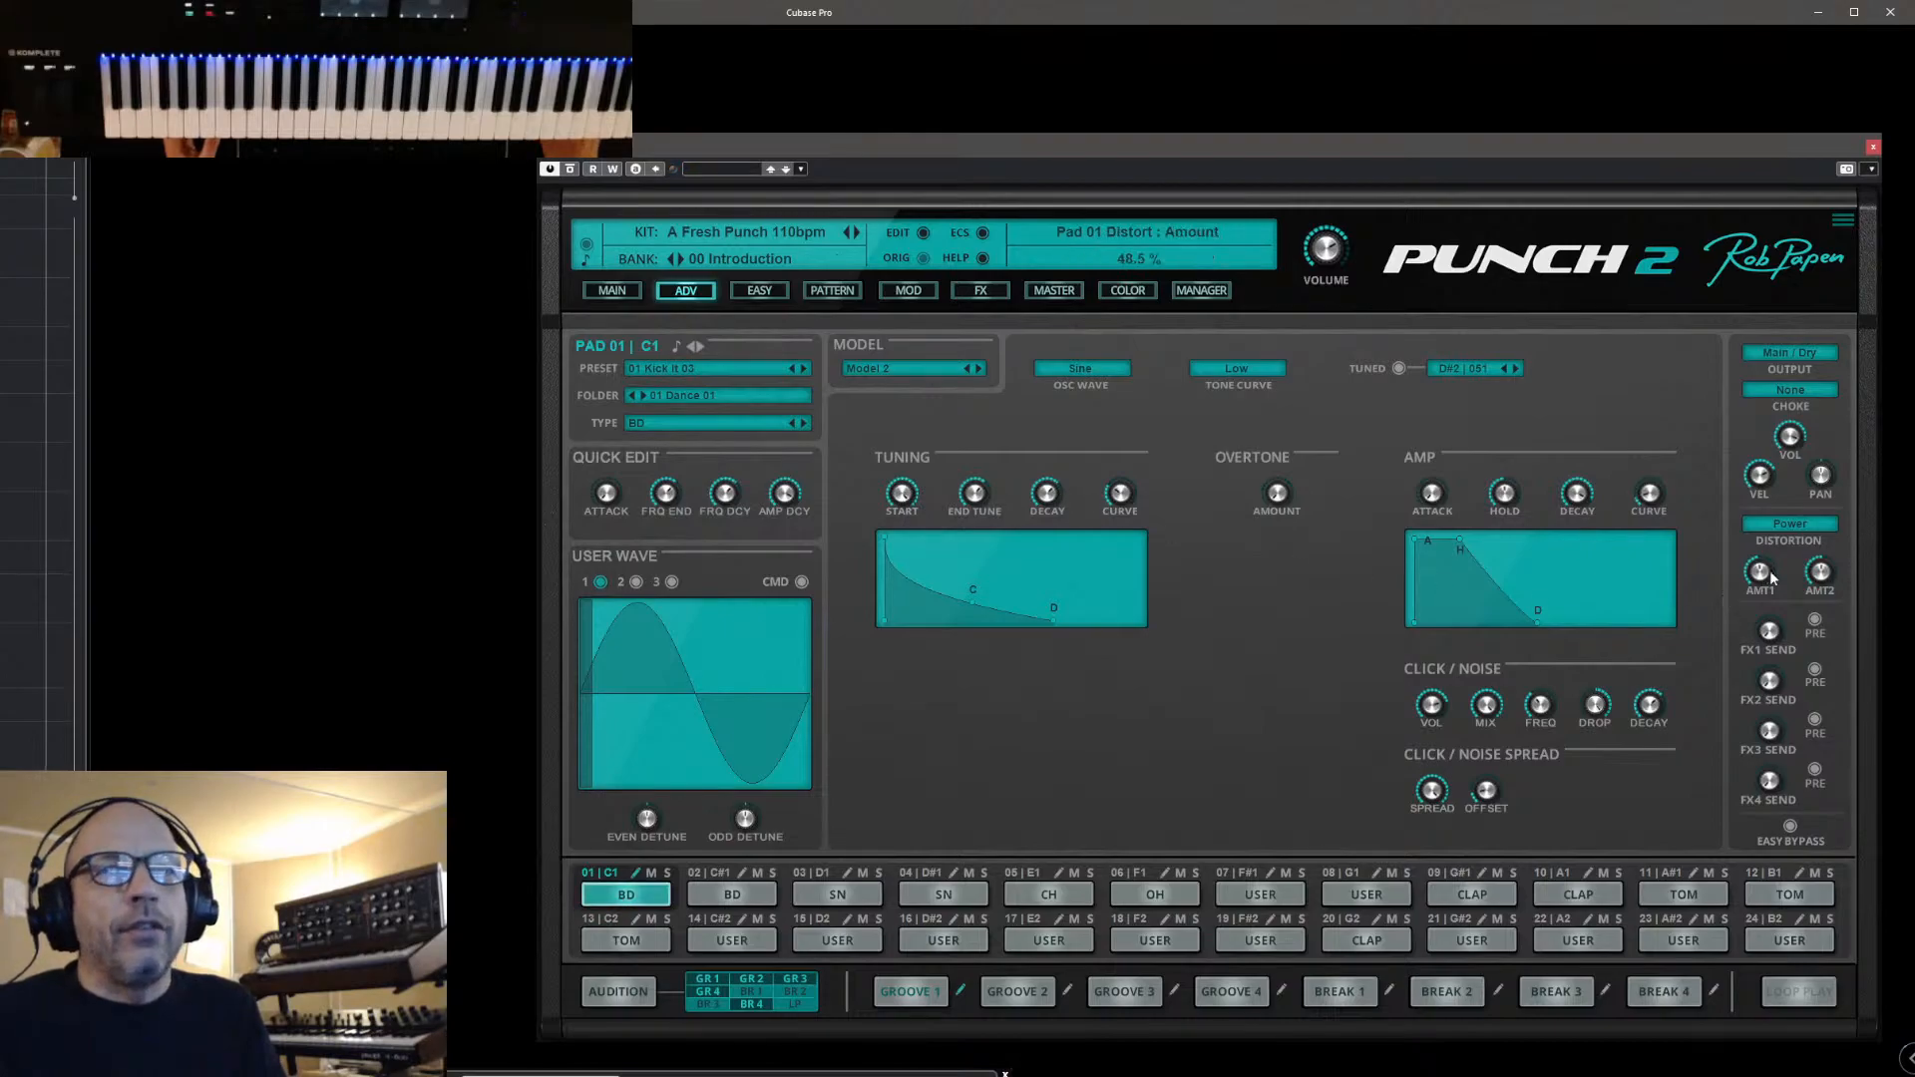
Try the Clipper distortion type on the pad 01 bass drum and change it to Rectify
{"action": "left_click", "coordinate": [1800, 524]}
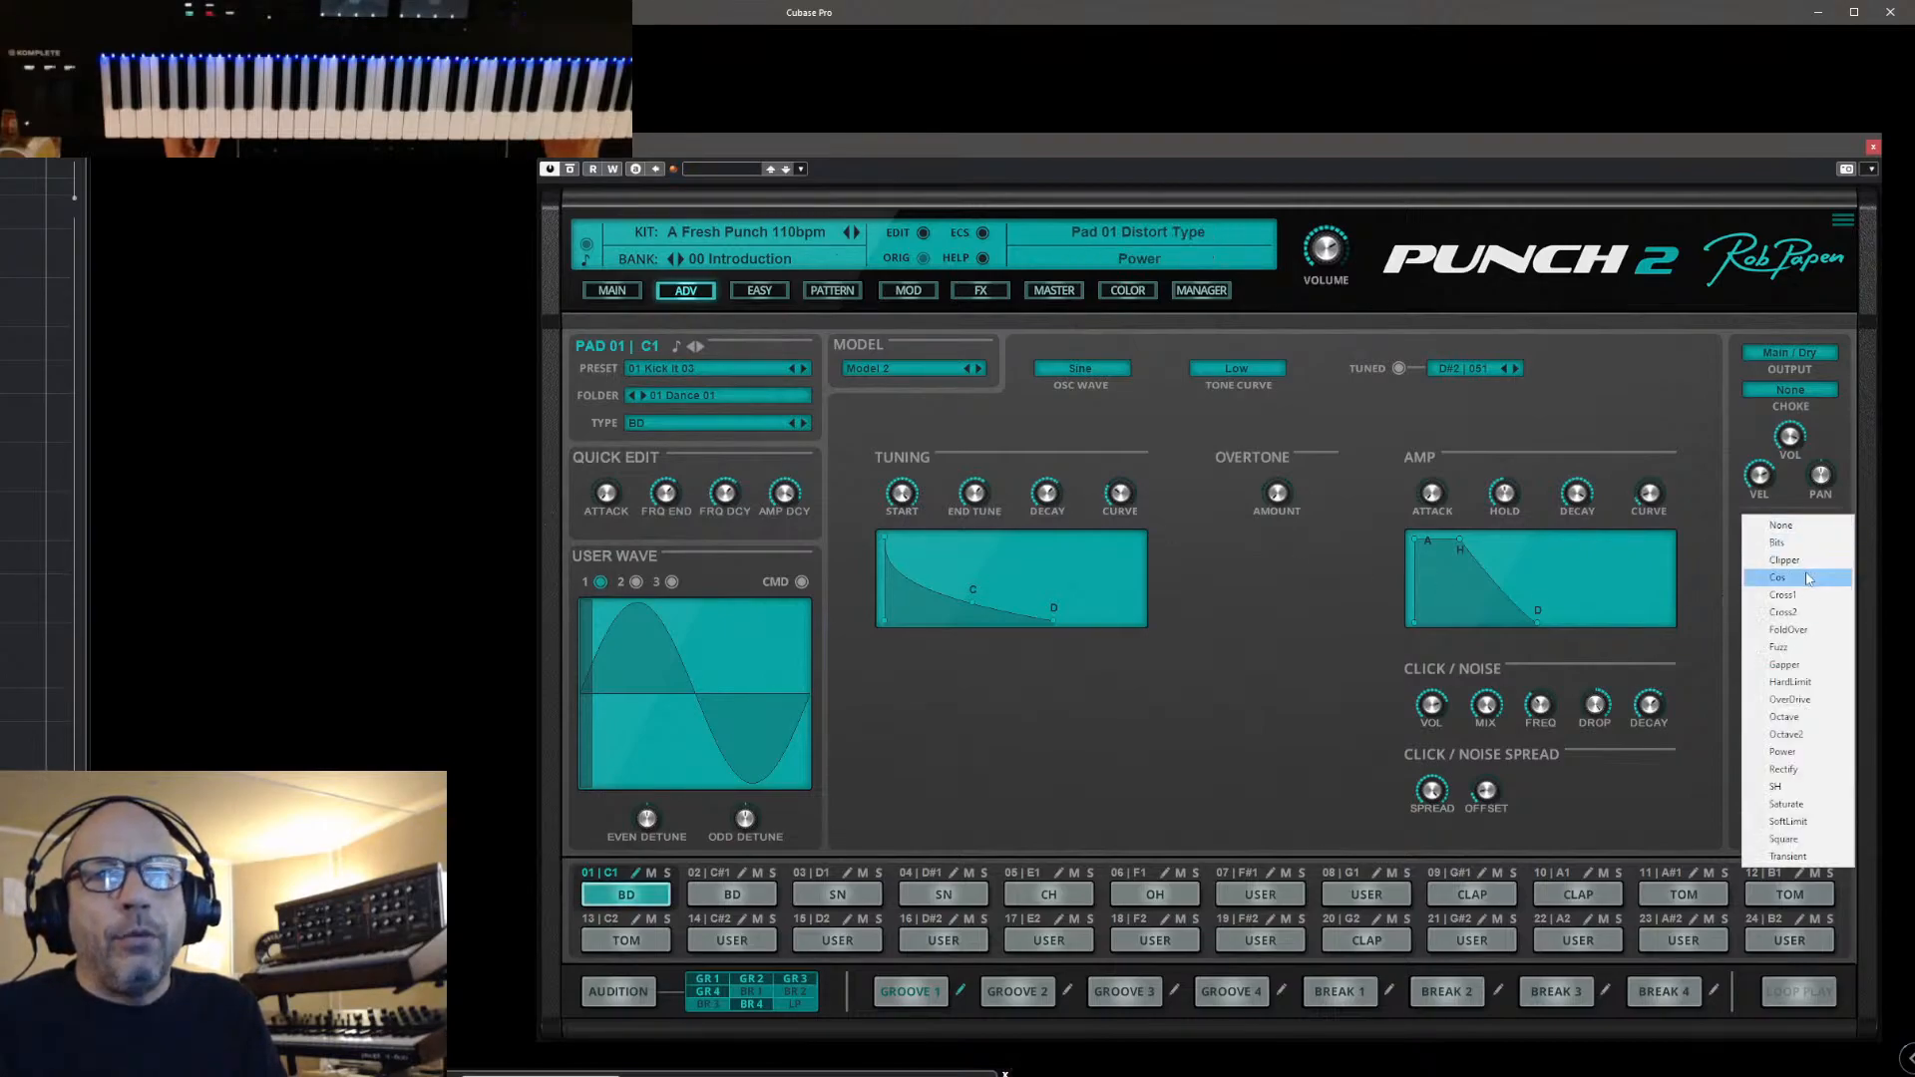
{"action": "left_click", "coordinate": [1804, 559]}
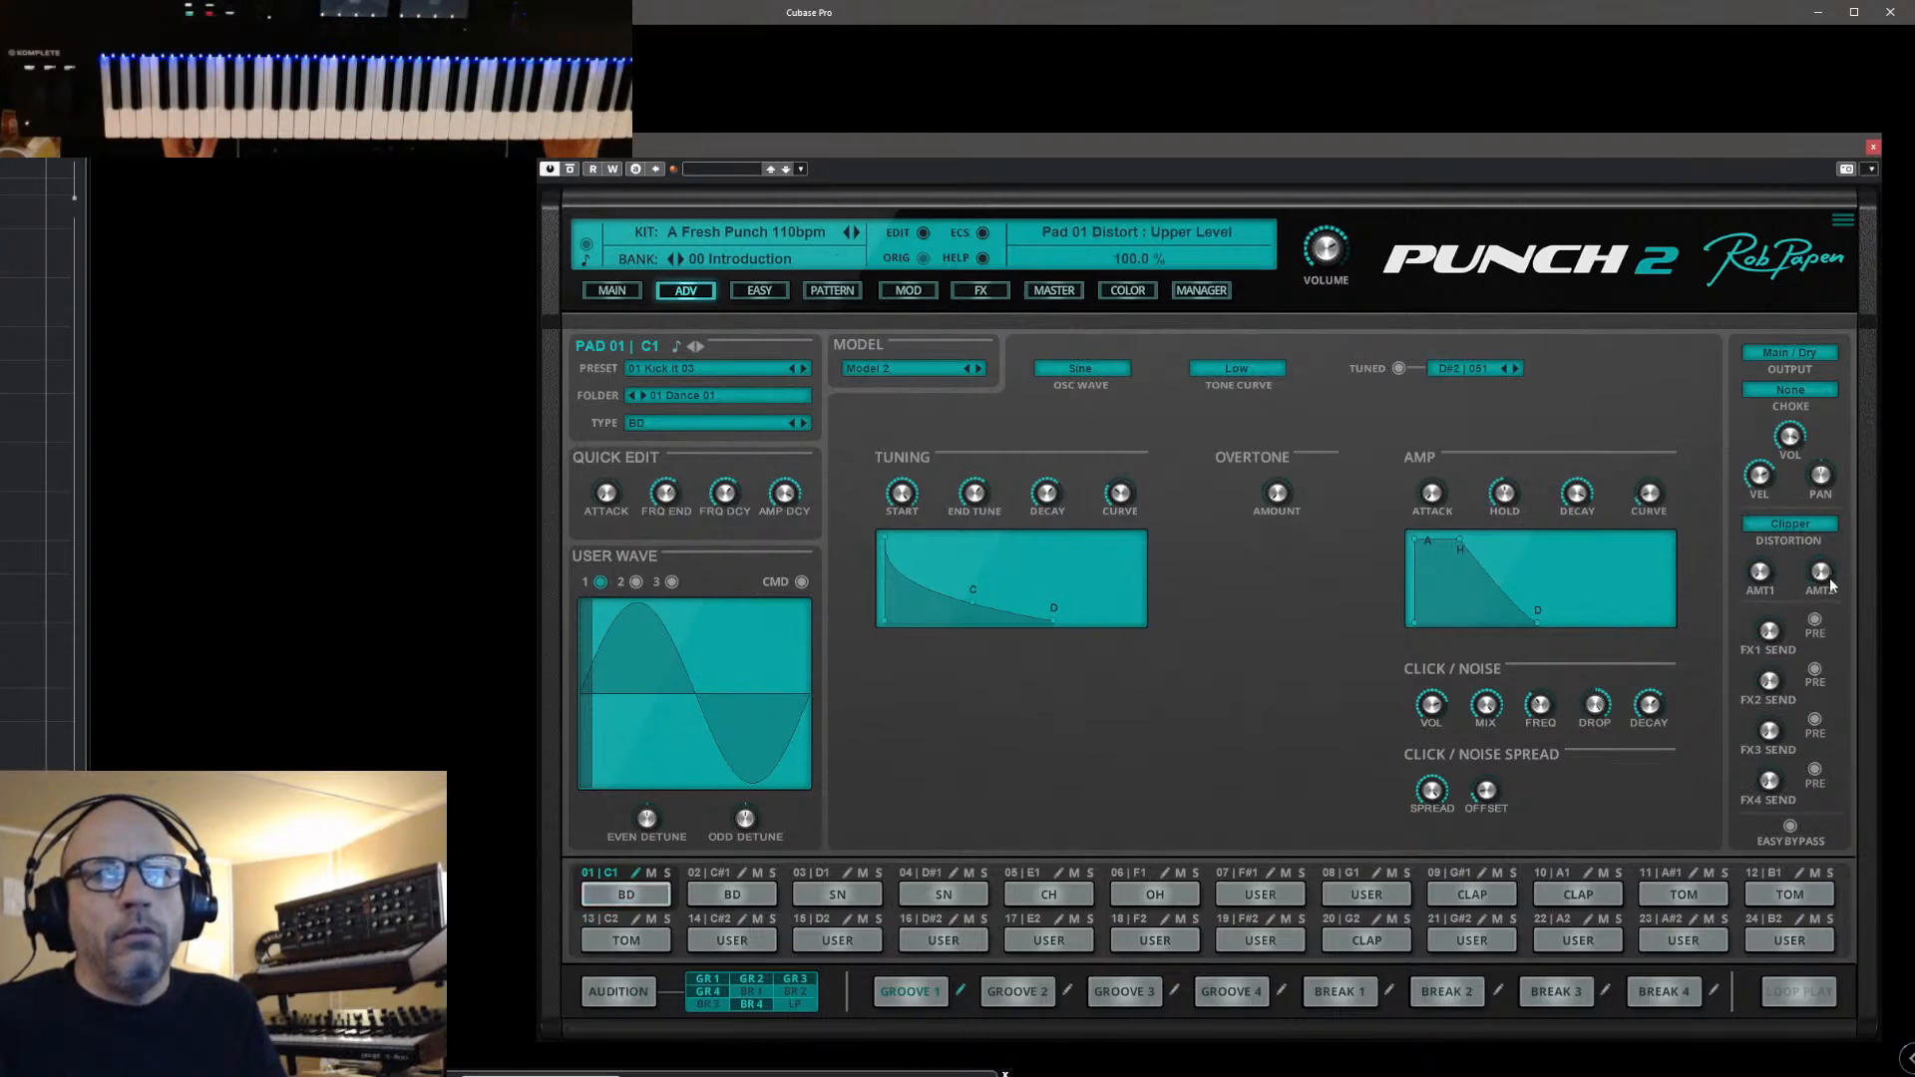
{"action": "left_click", "coordinate": [1800, 526]}
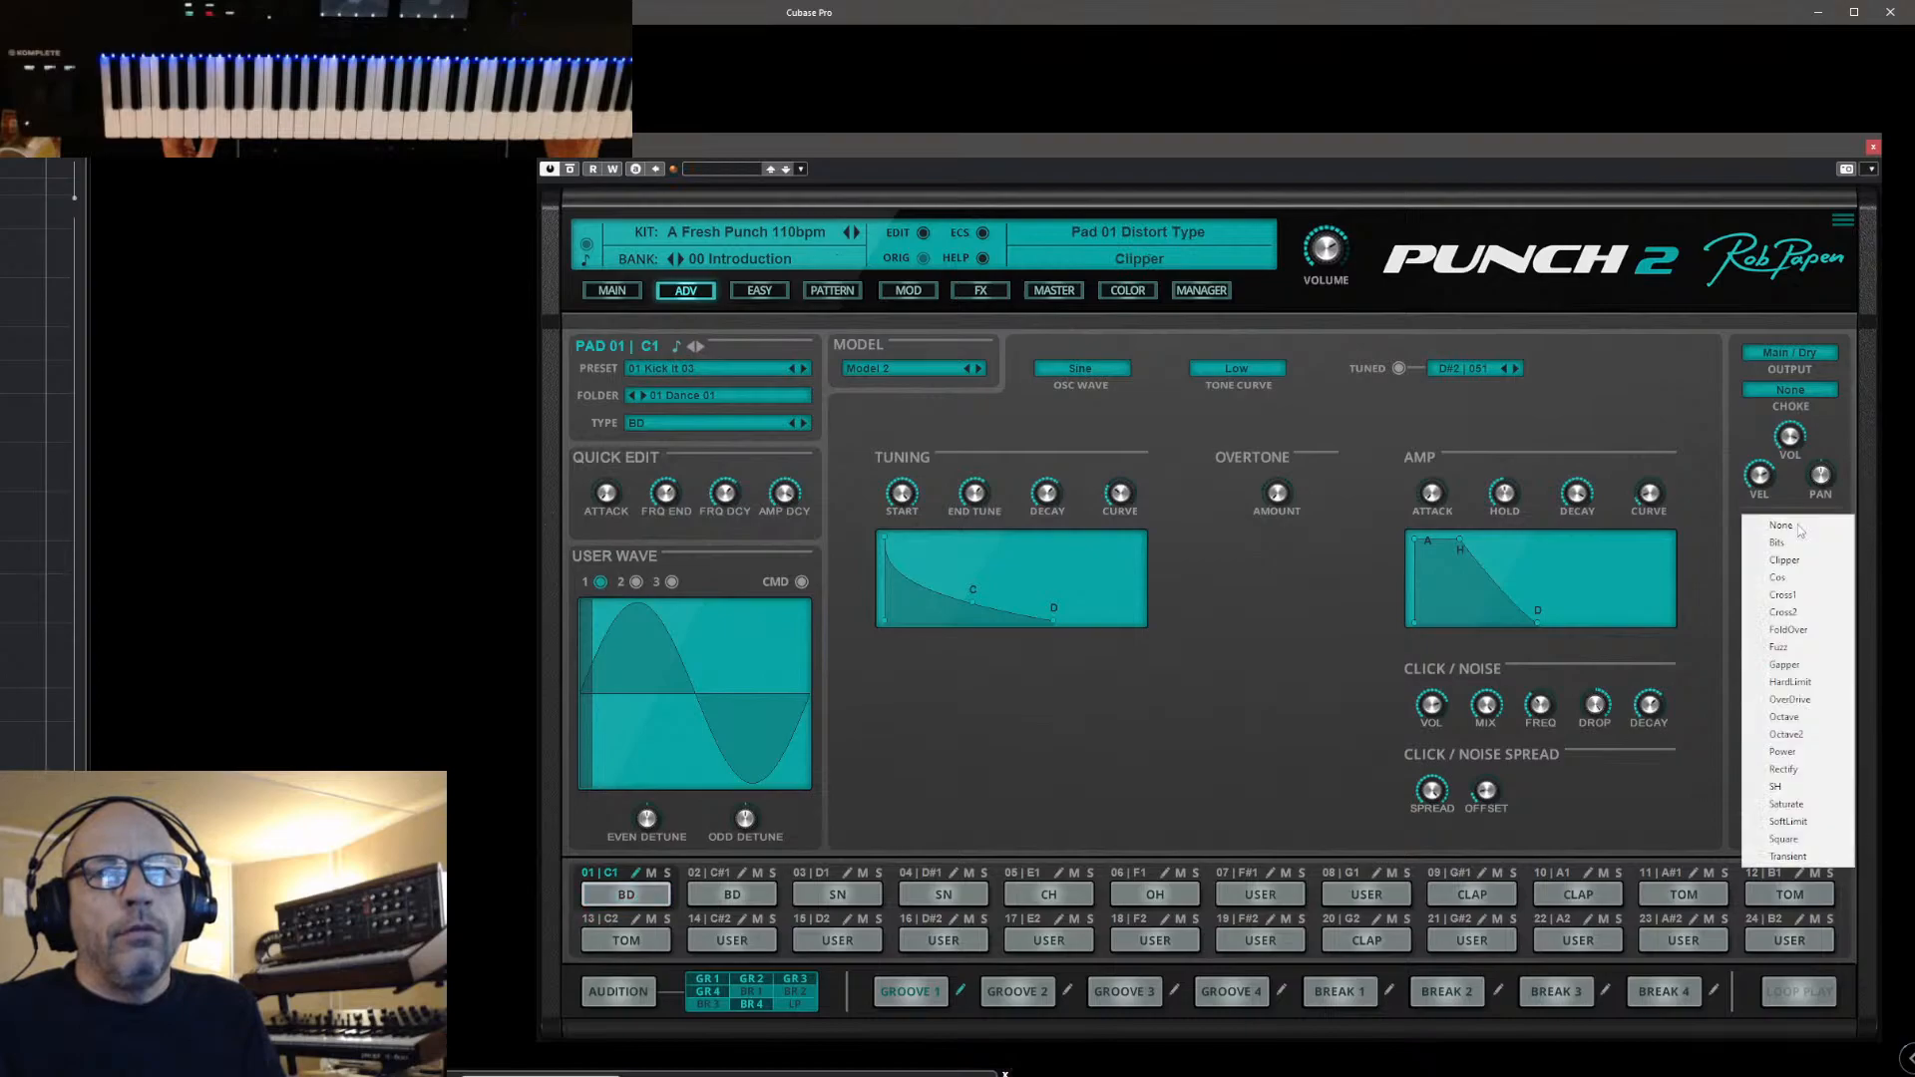
{"action": "left_click", "coordinate": [1819, 771]}
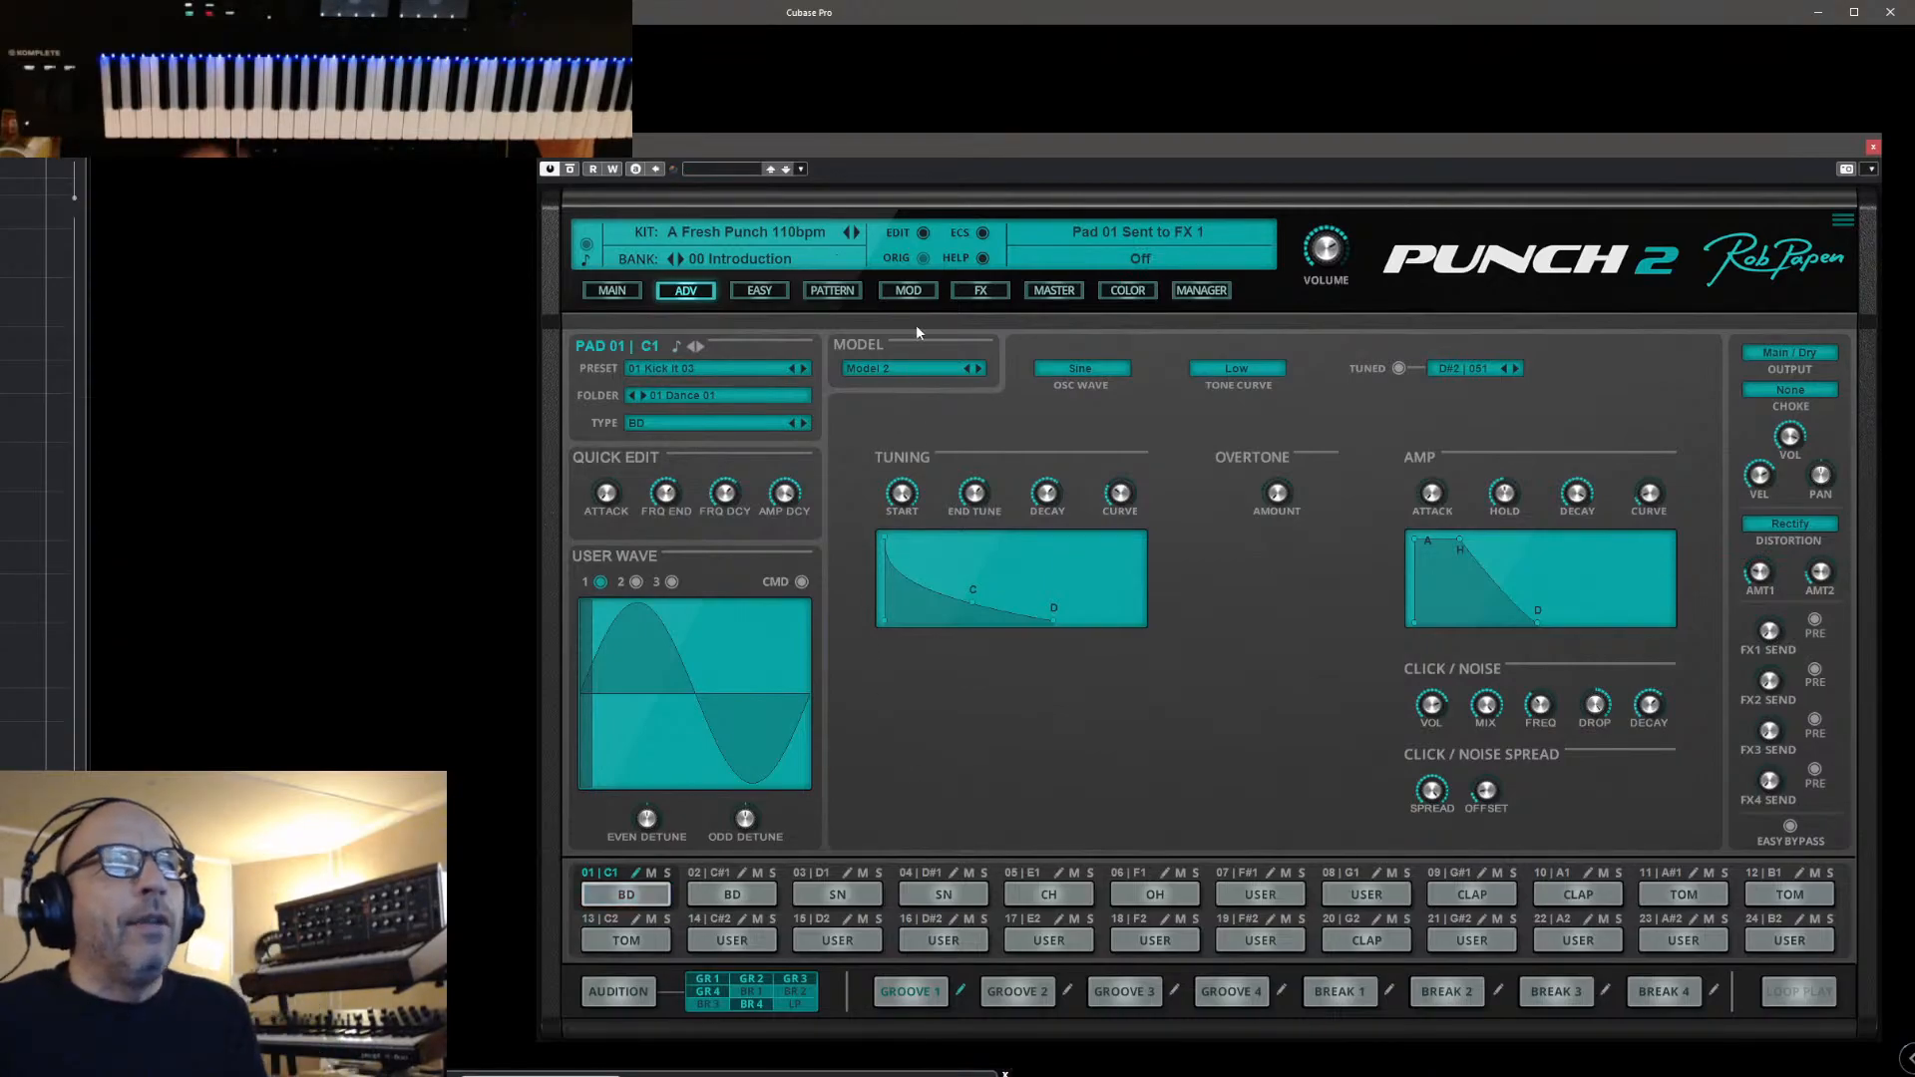
Recall the original version of the kit and close the A Fresh Punch 110bpm window
{"action": "left_click", "coordinate": [923, 258]}
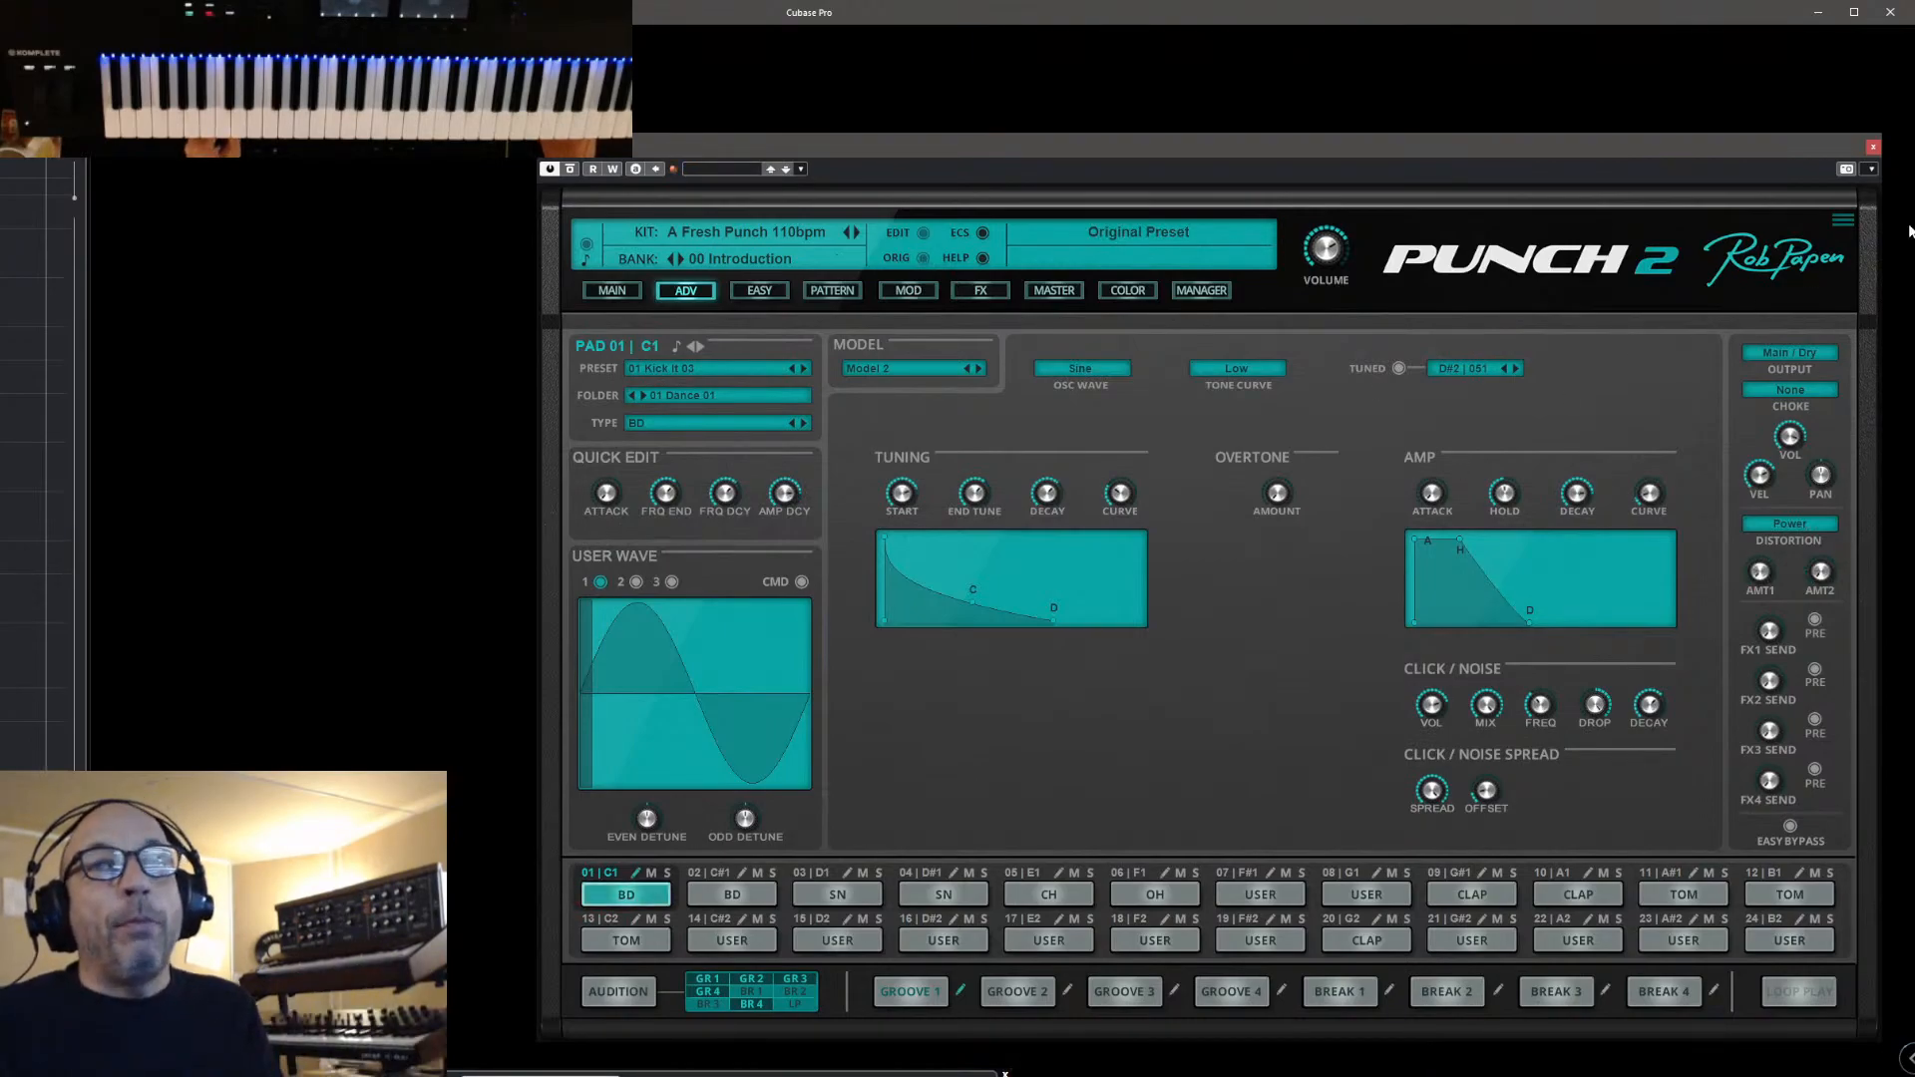
{"action": "left_click", "coordinate": [1873, 150]}
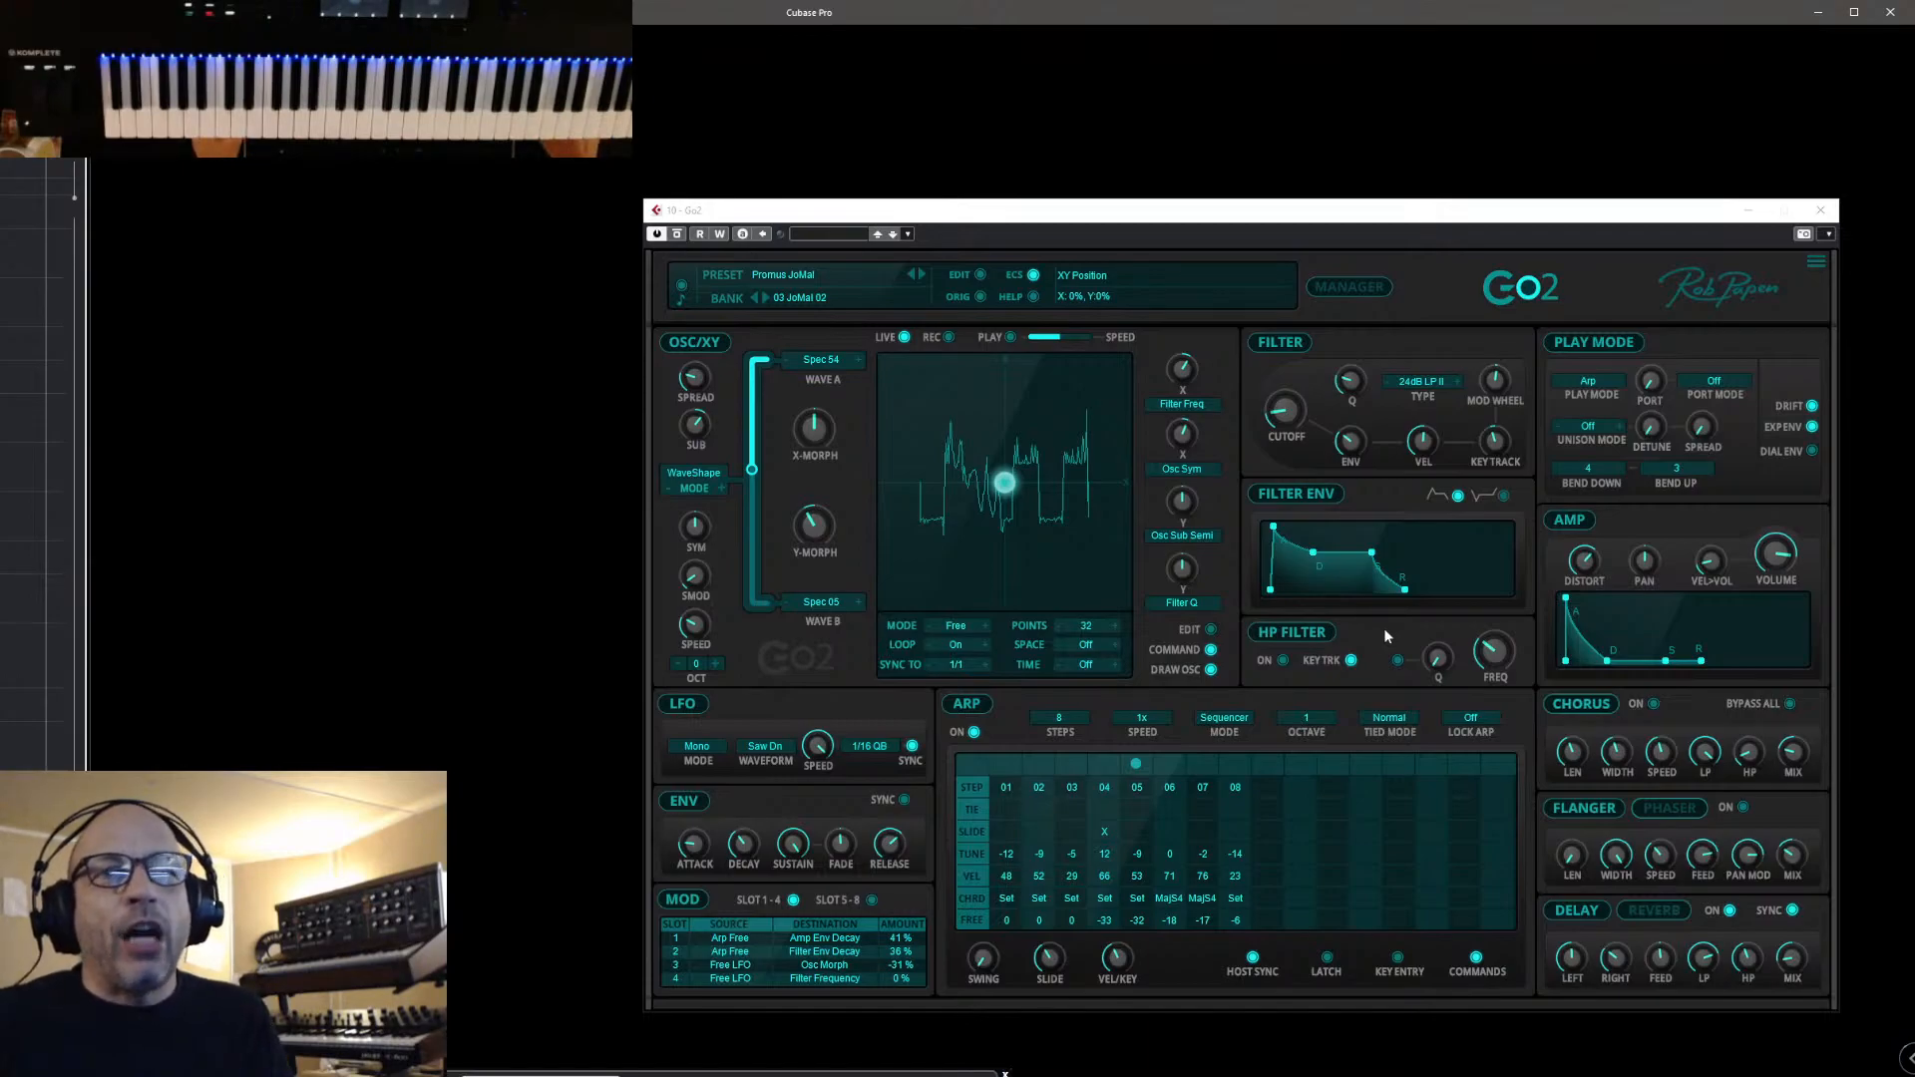
Load the Default preset from the 98 Default preset bank in Go2 and return to the synth view
{"action": "mouse_move", "coordinate": [1492, 665]}
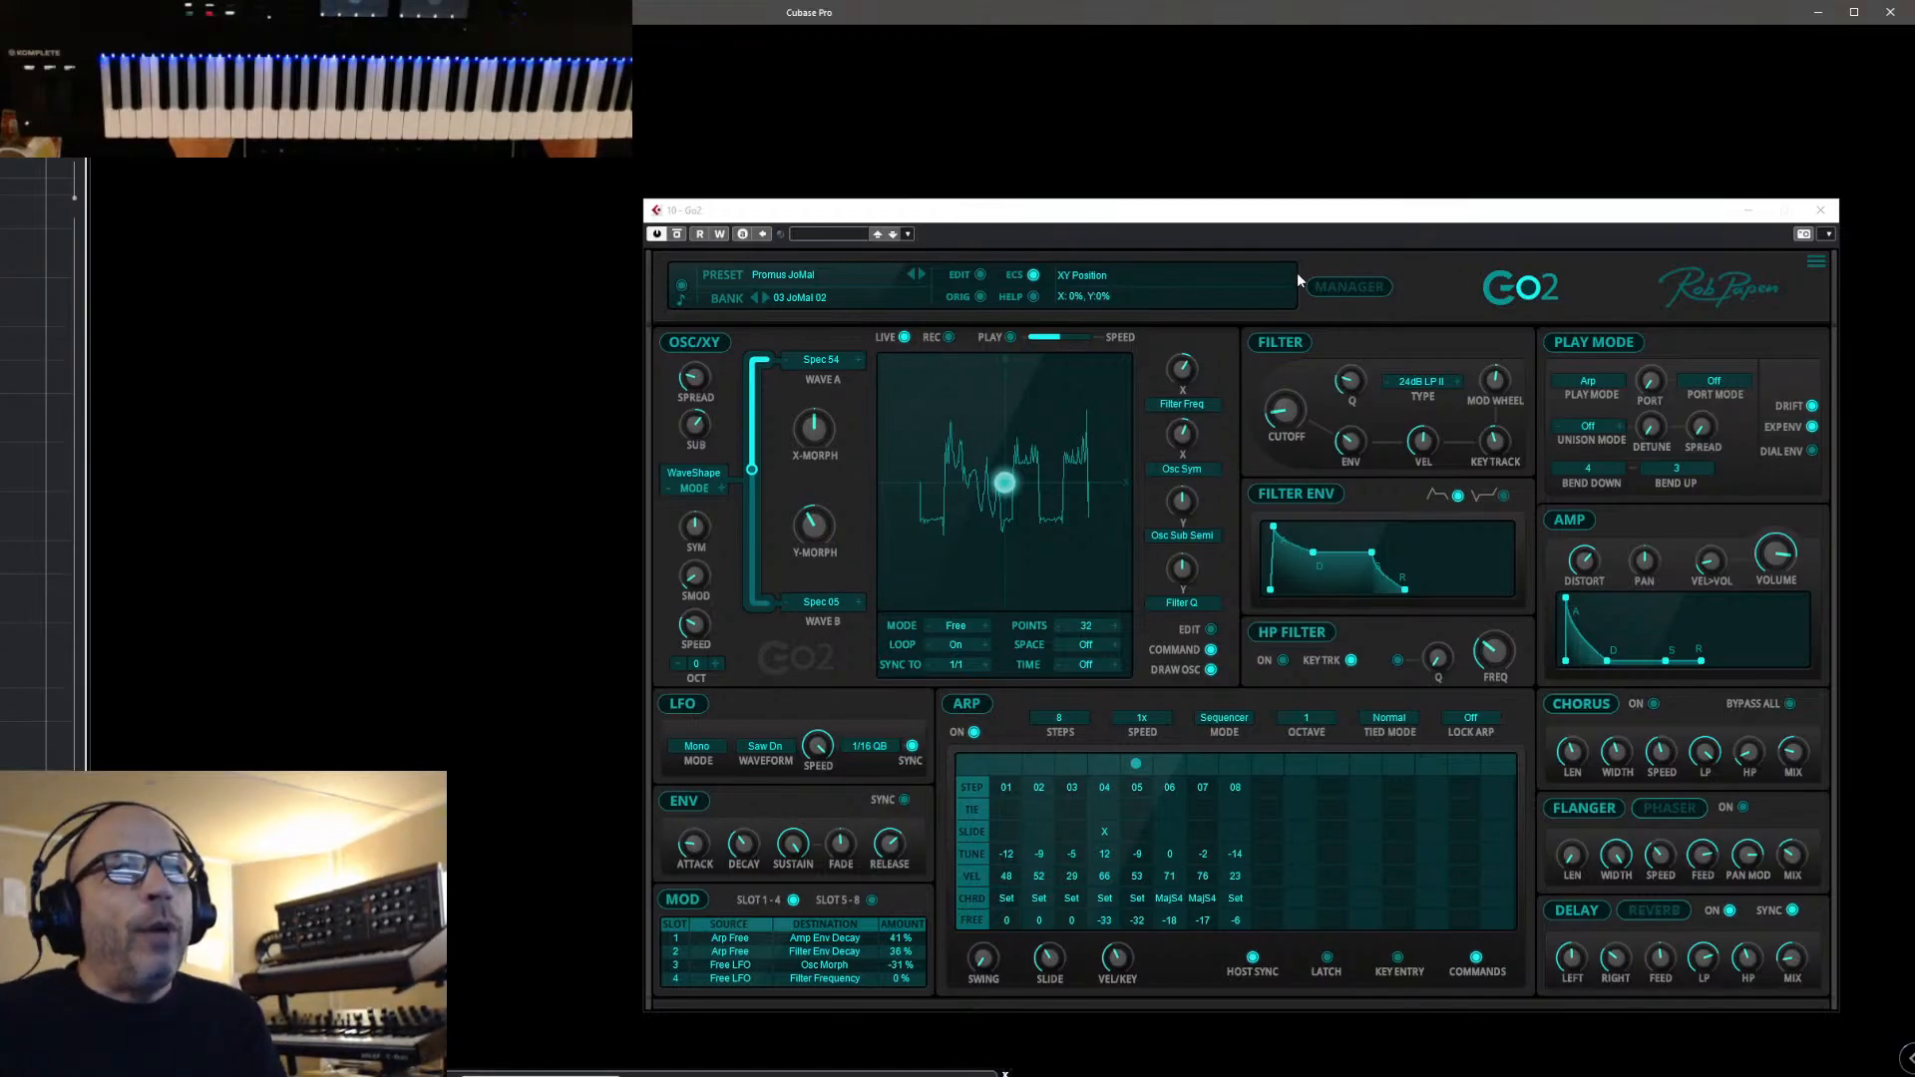
{"action": "left_click", "coordinate": [1347, 288]}
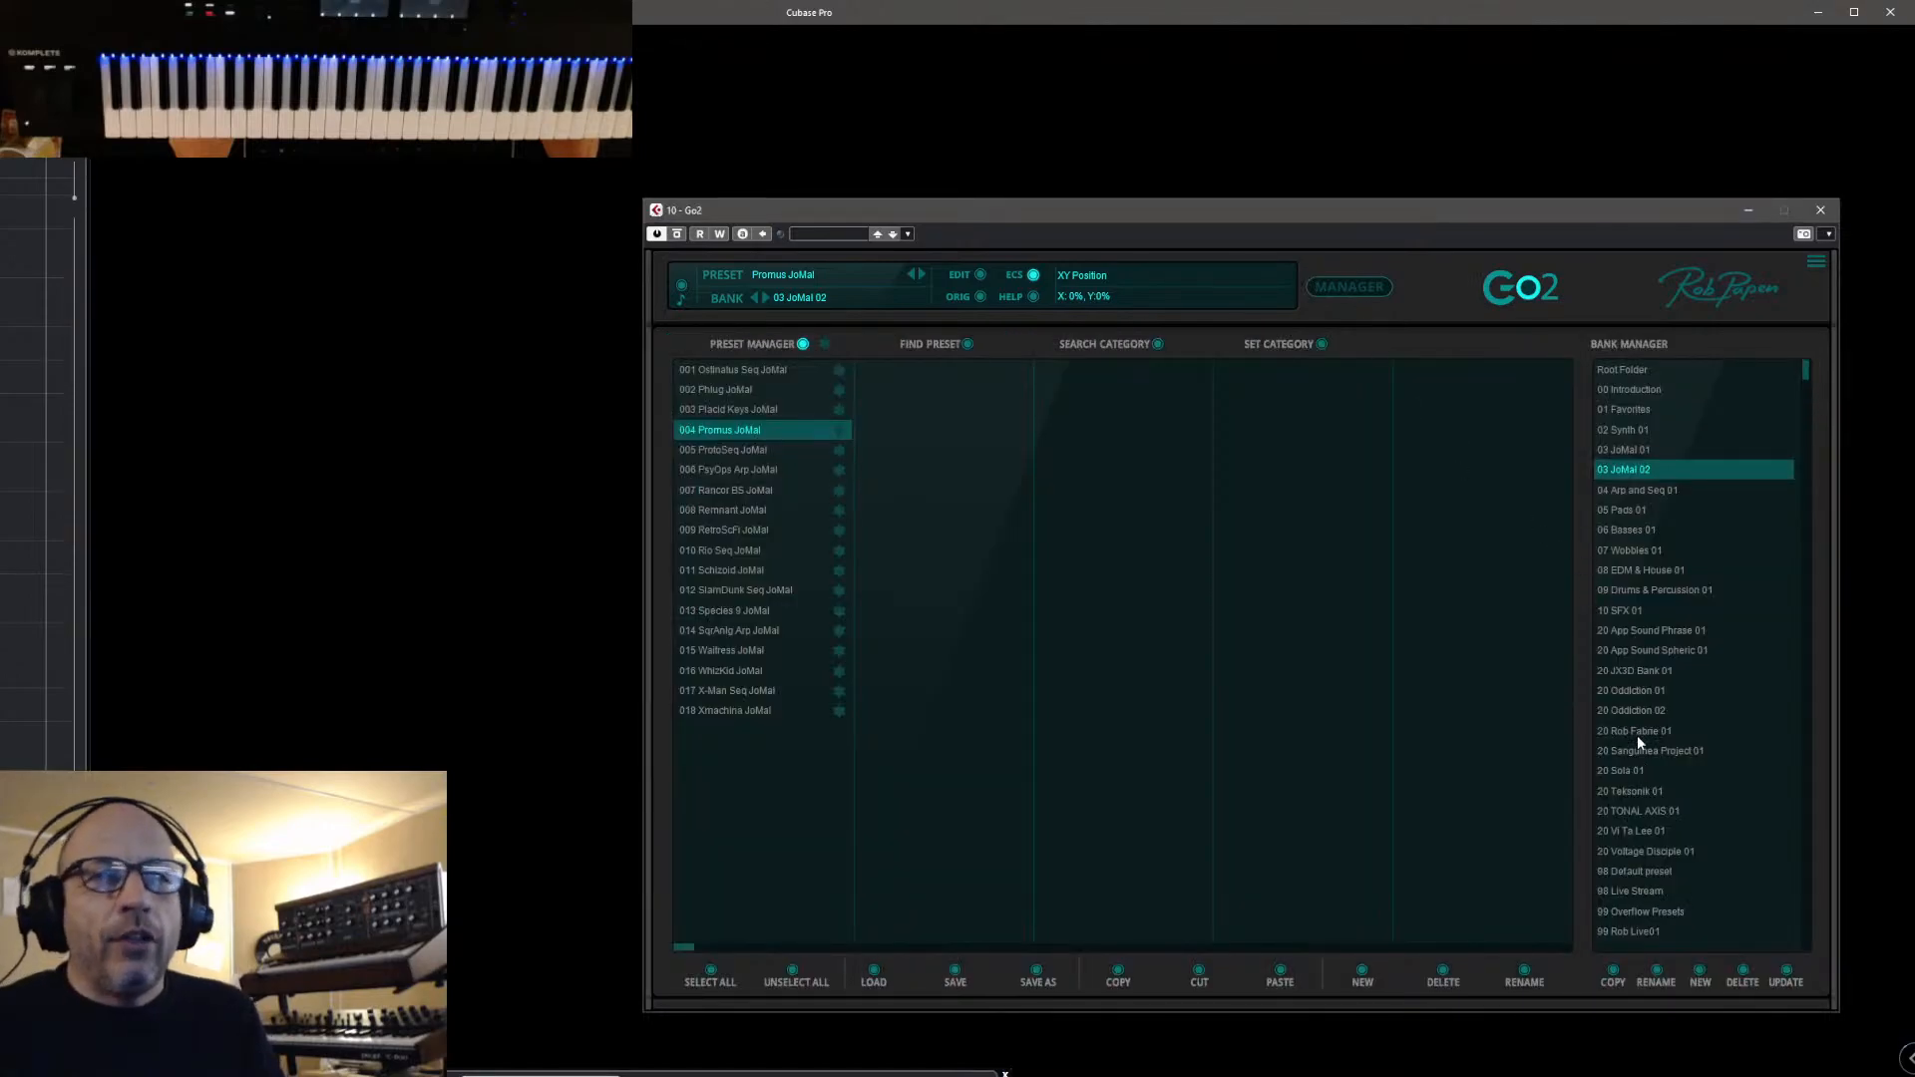
{"action": "left_click", "coordinate": [1648, 873]}
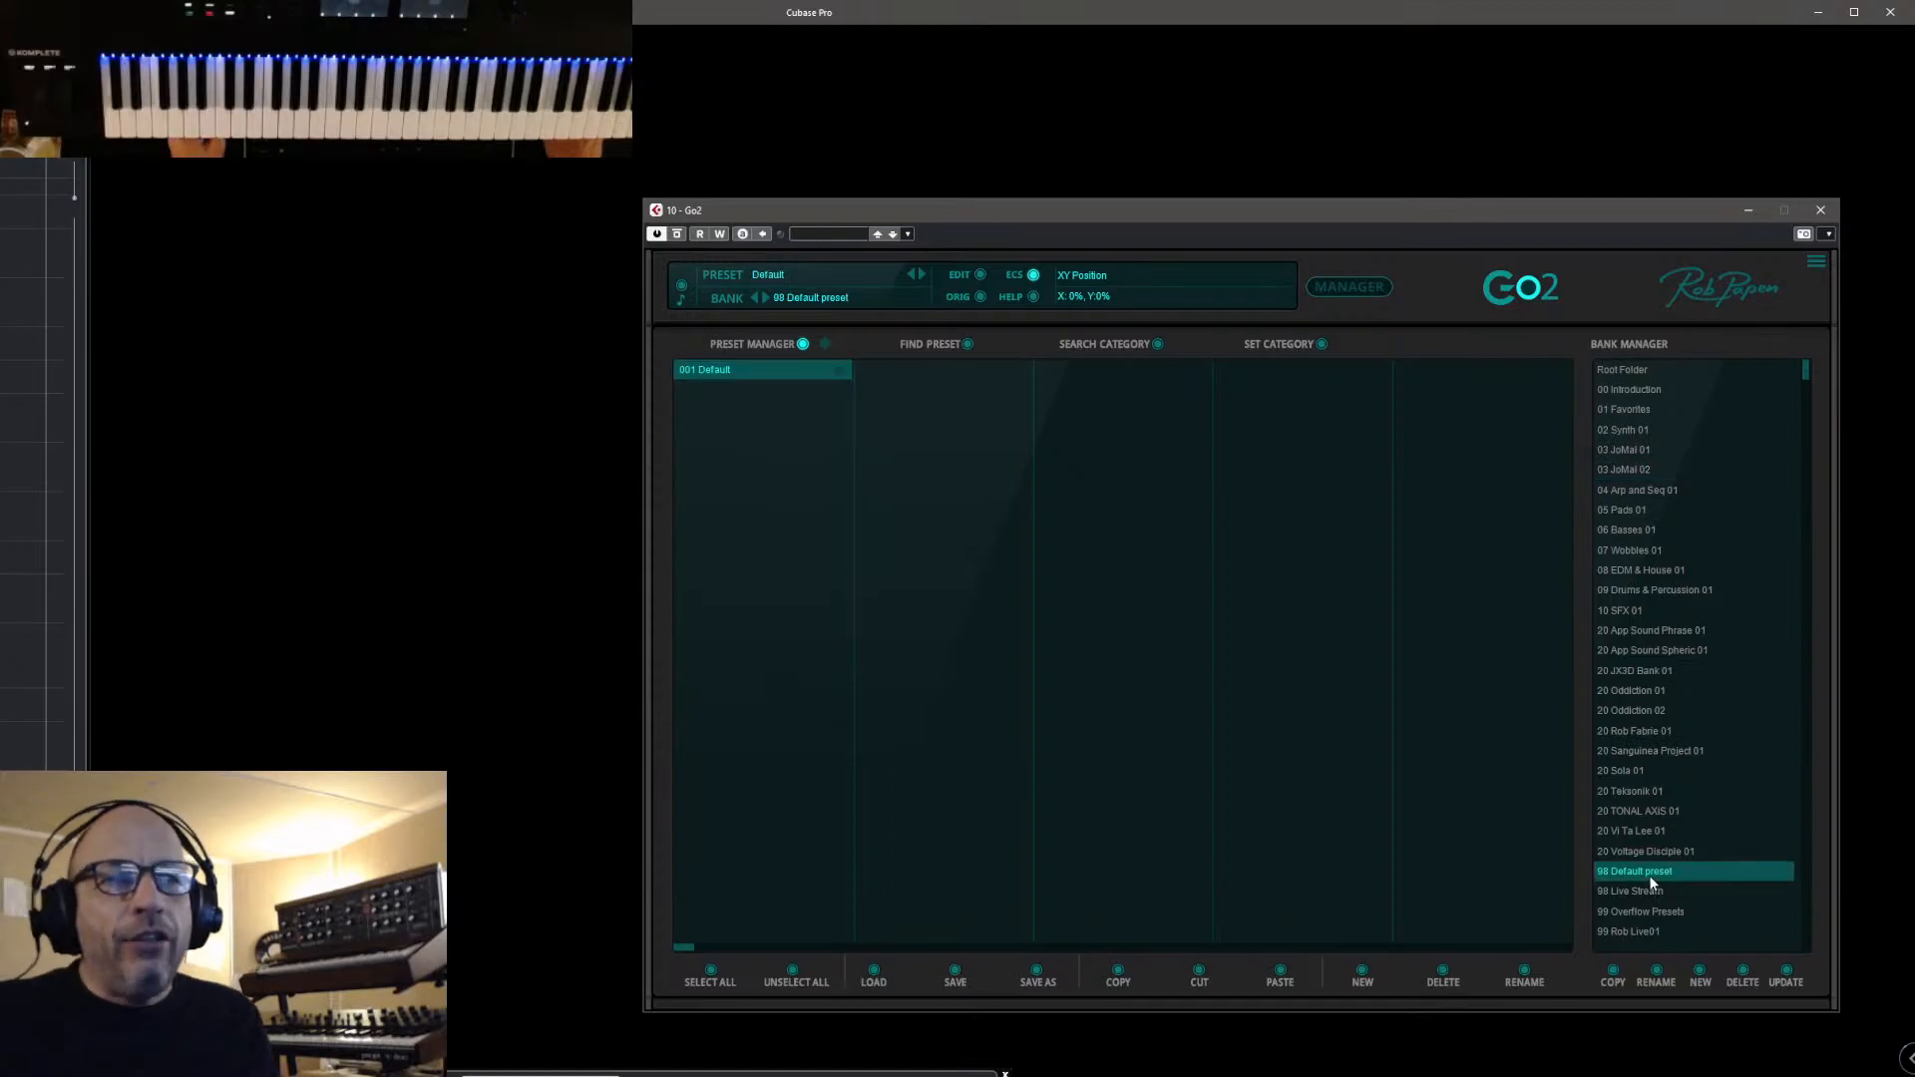
{"action": "left_click", "coordinate": [1364, 289]}
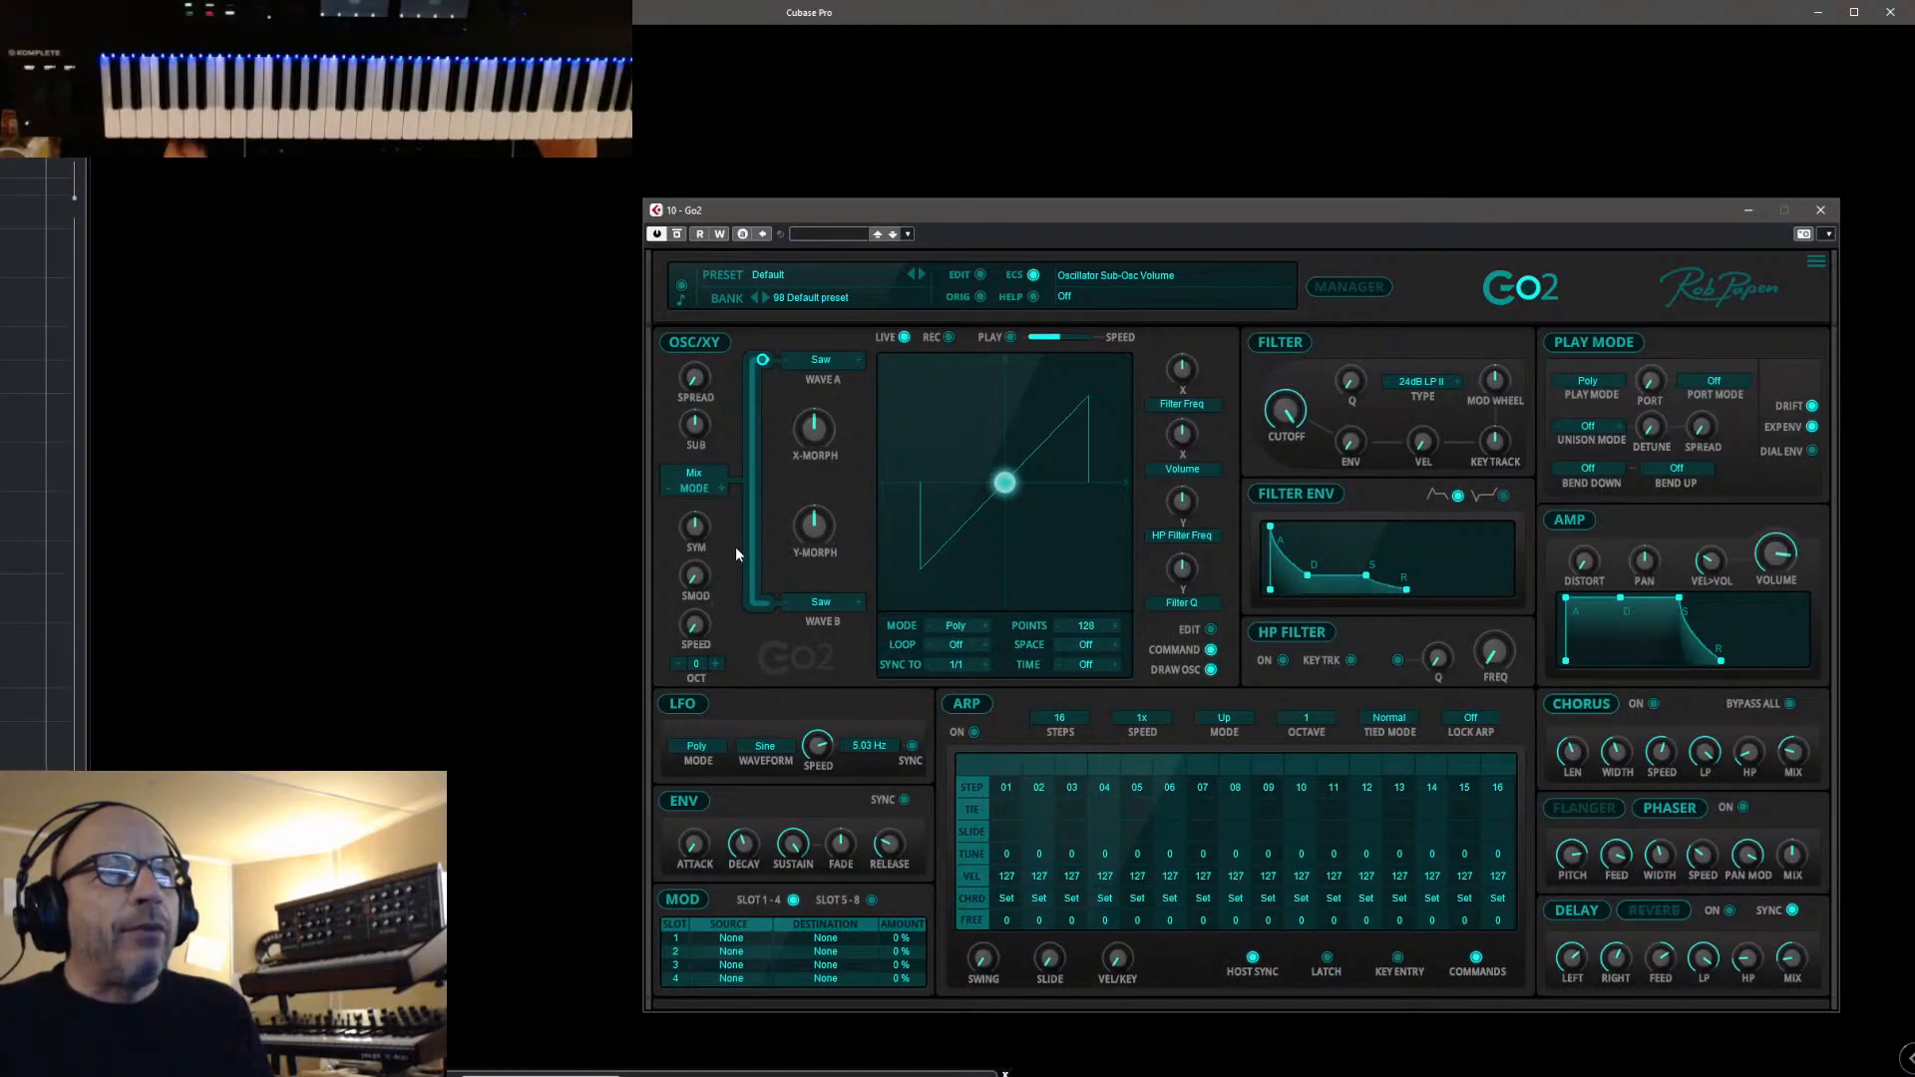
Lower the main volume to -21.4 dB and view the available play modes
{"action": "left_click_drag", "start_coordinate": [696, 375], "coordinate": [705, 370]}
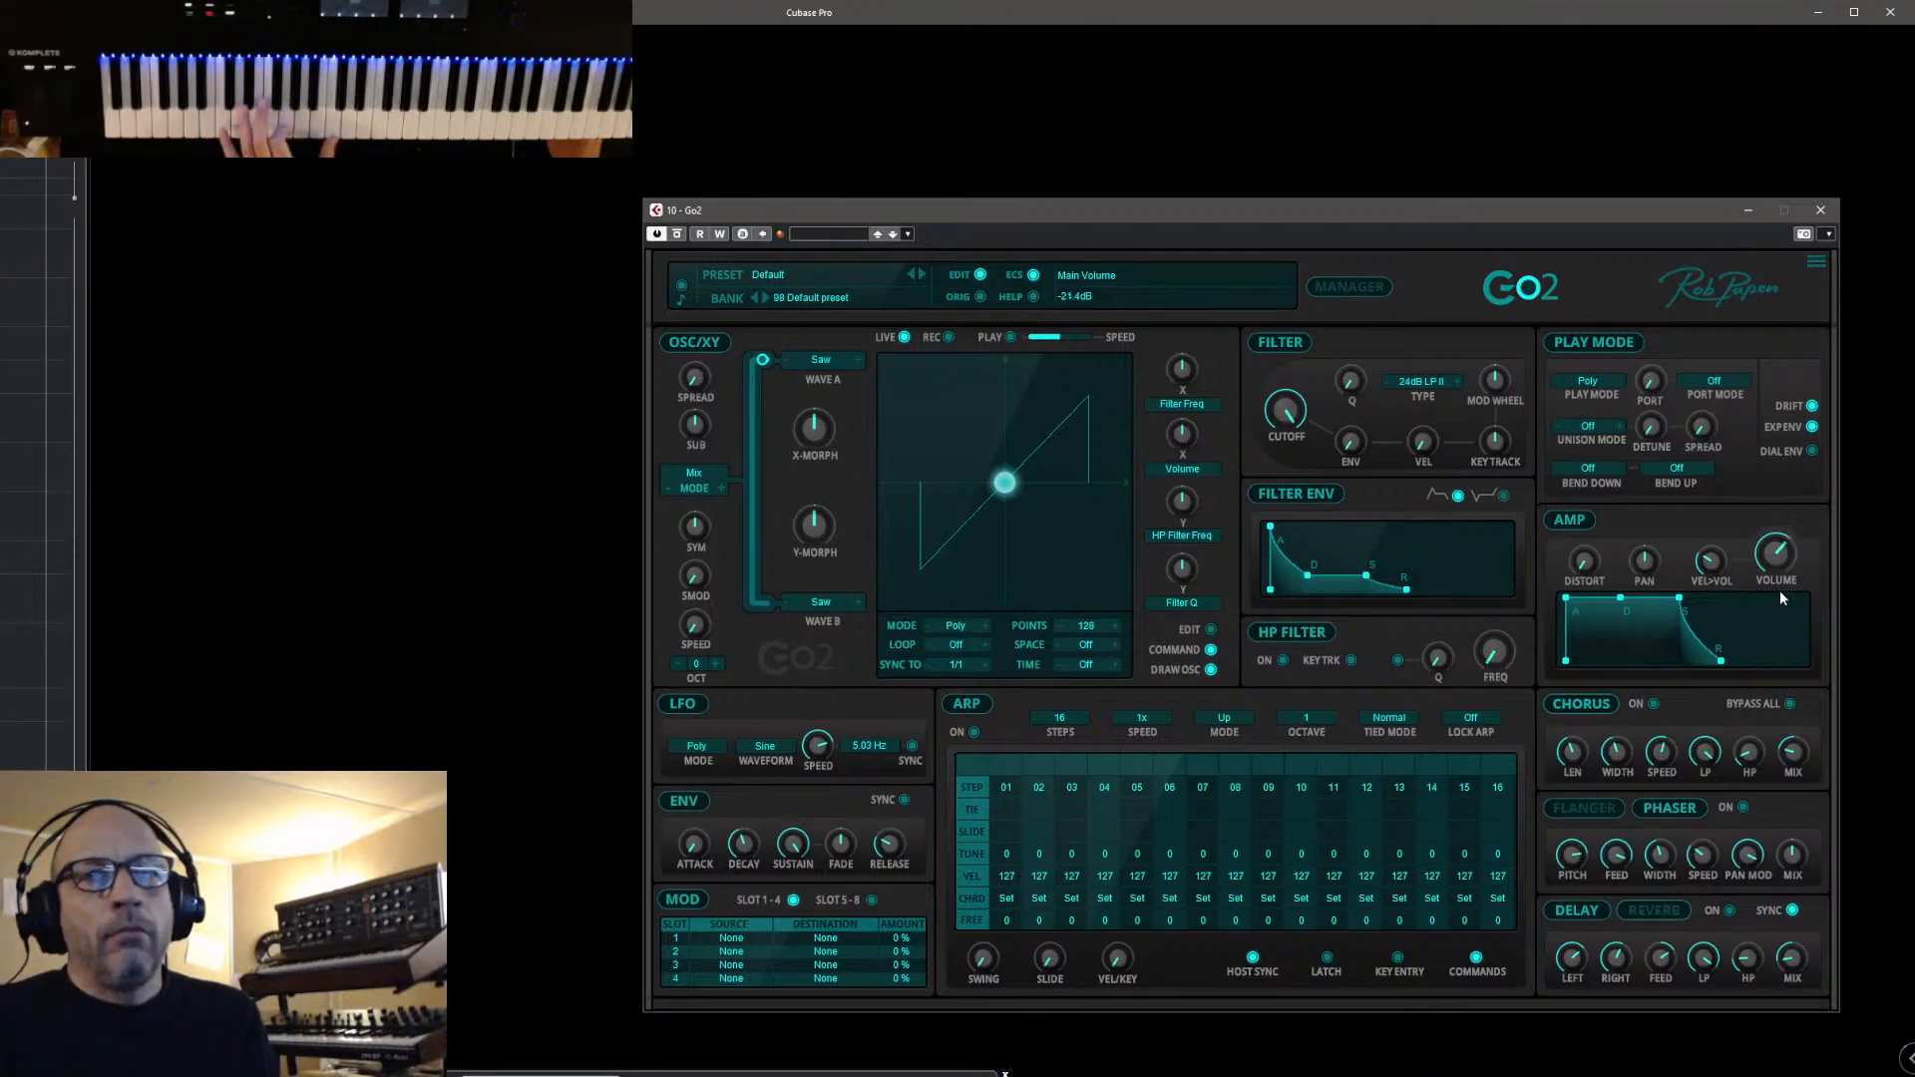
{"action": "left_click", "coordinate": [1587, 387]}
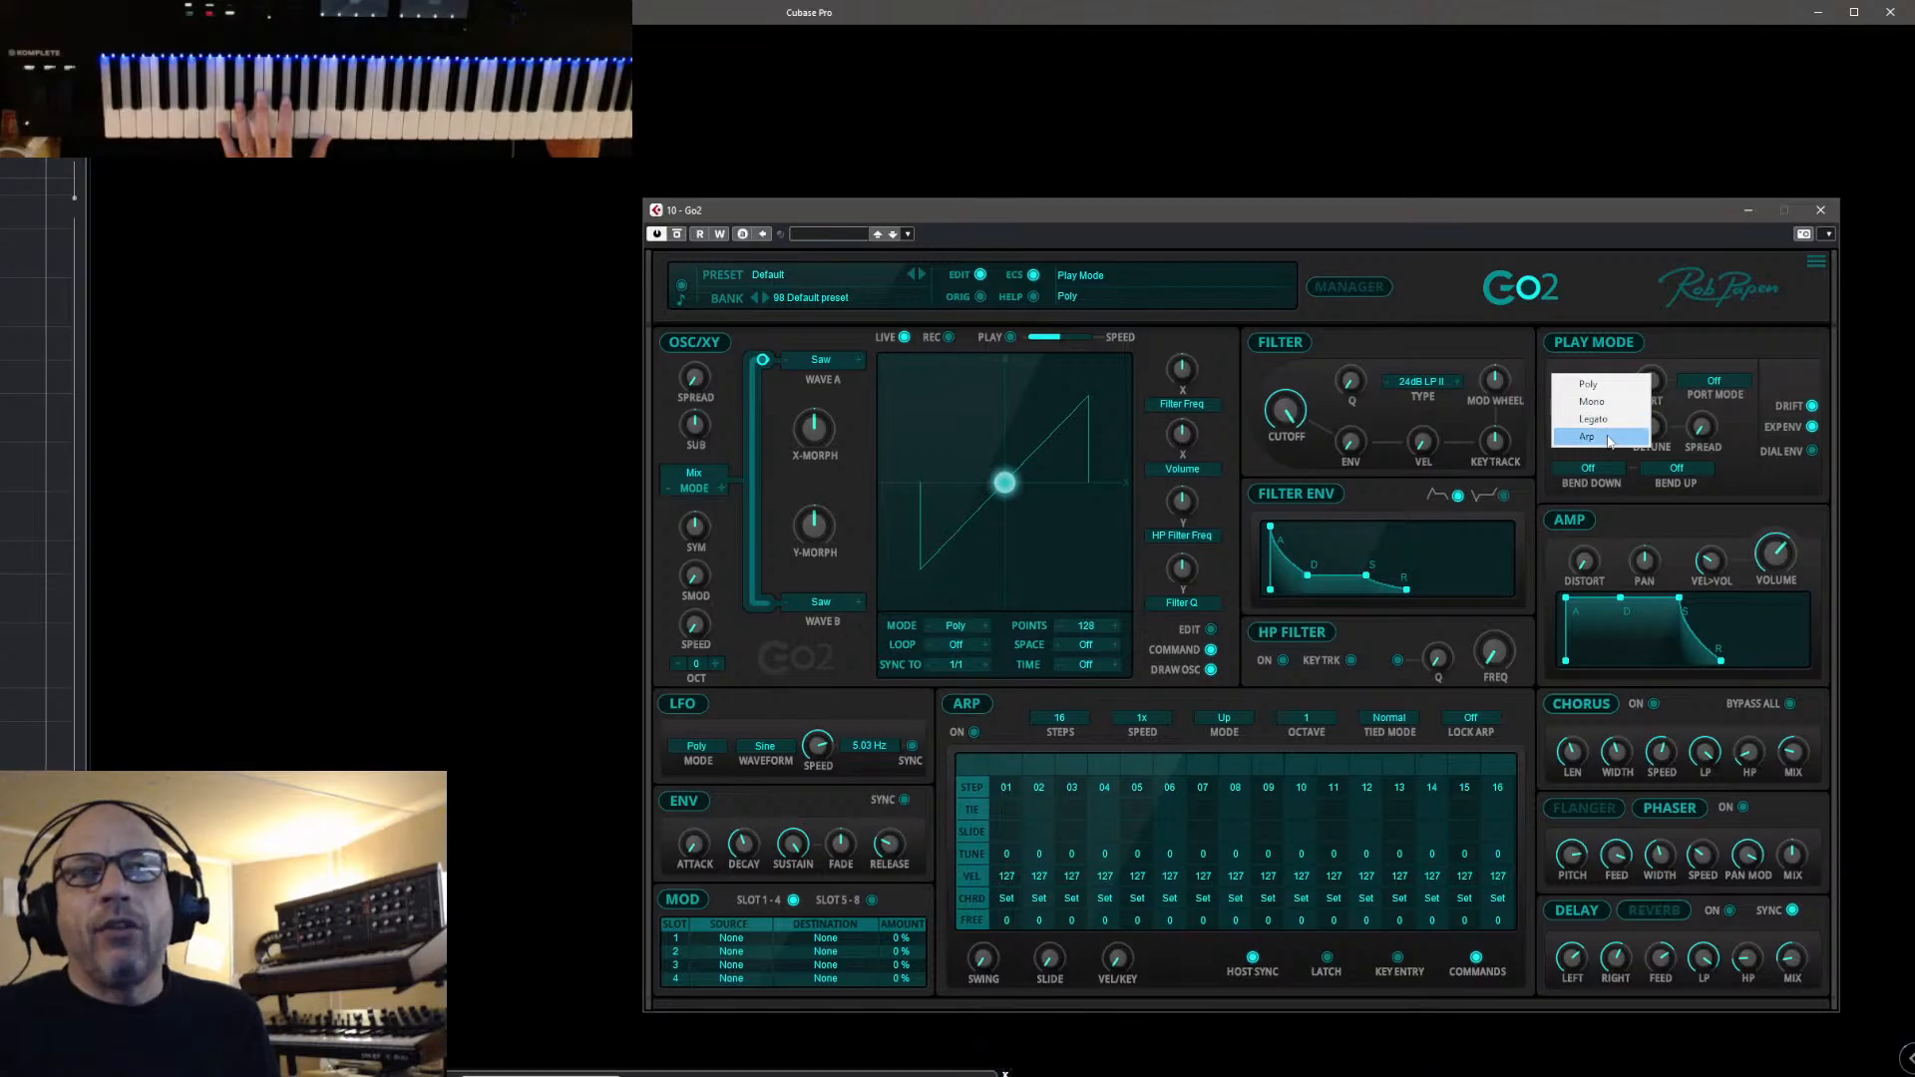
{"action": "left_click", "coordinate": [1675, 348]}
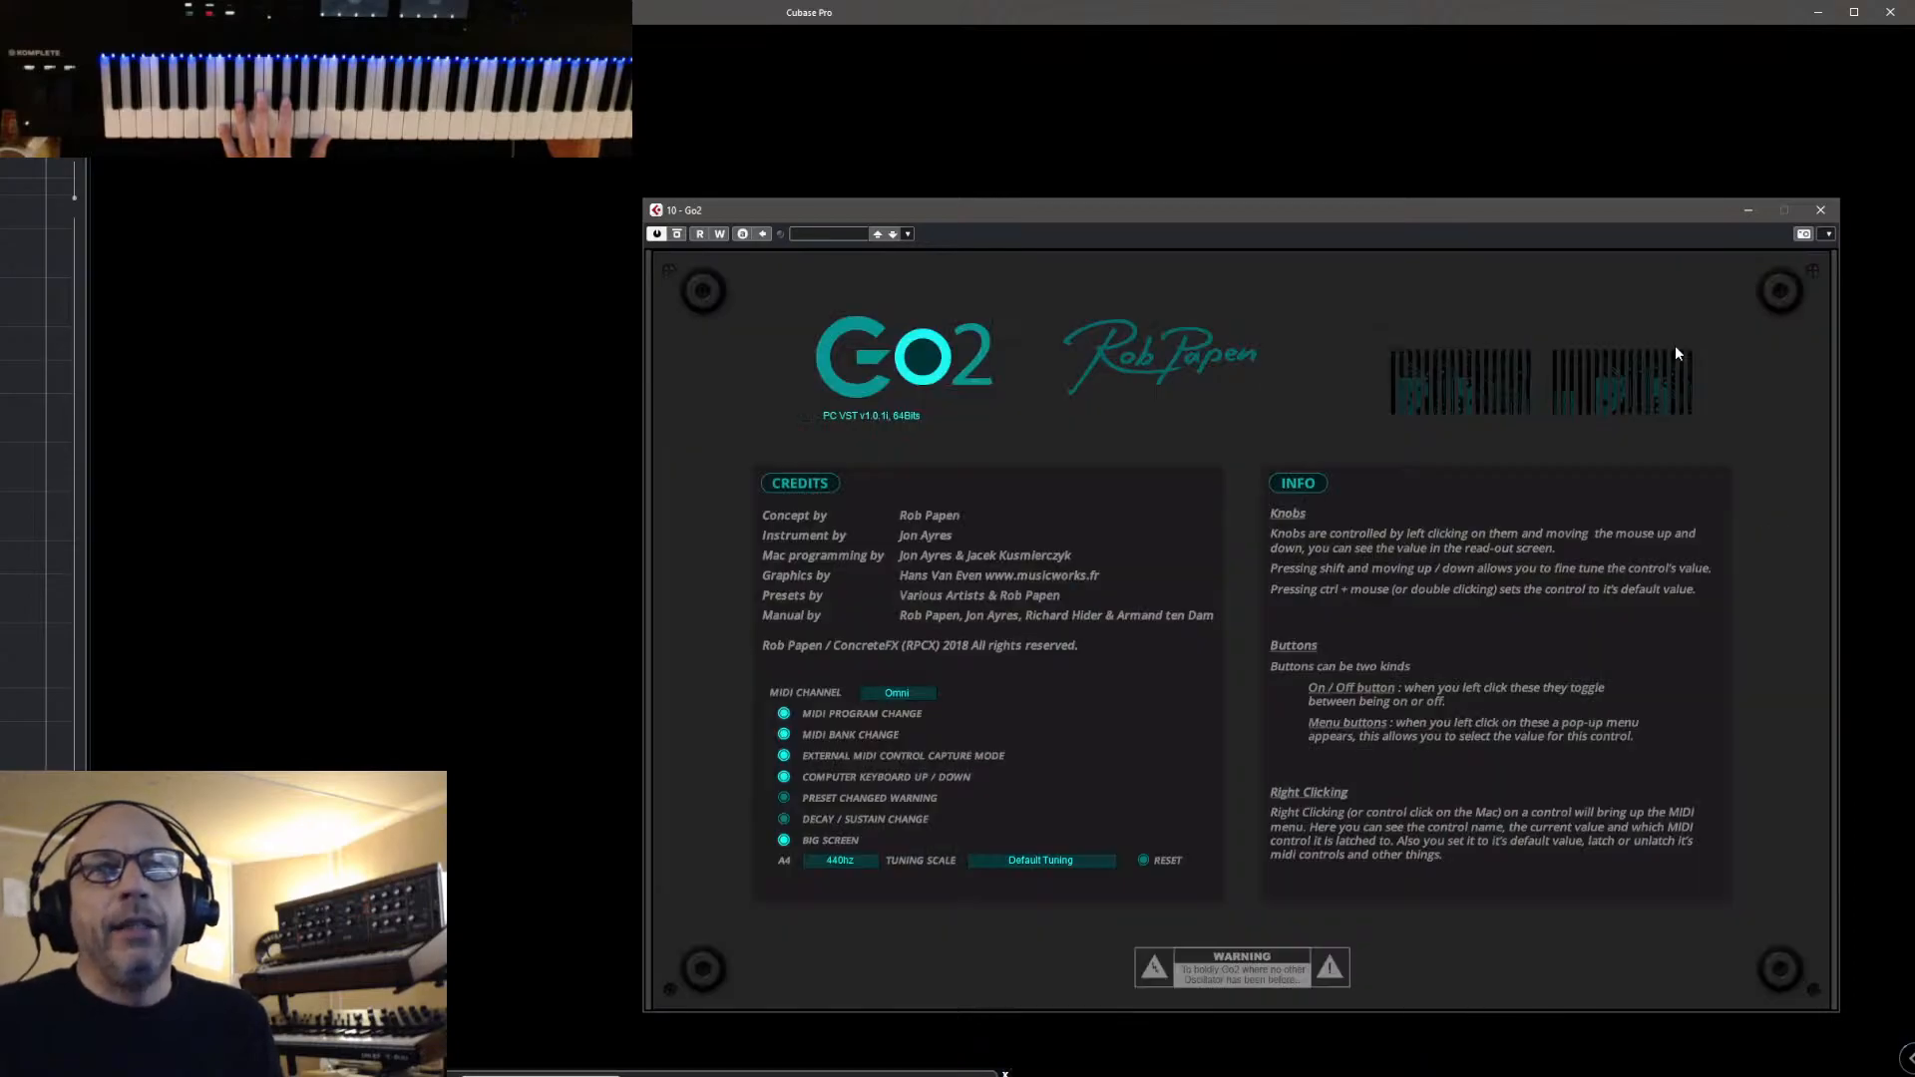
{"action": "left_click", "coordinate": [923, 361]}
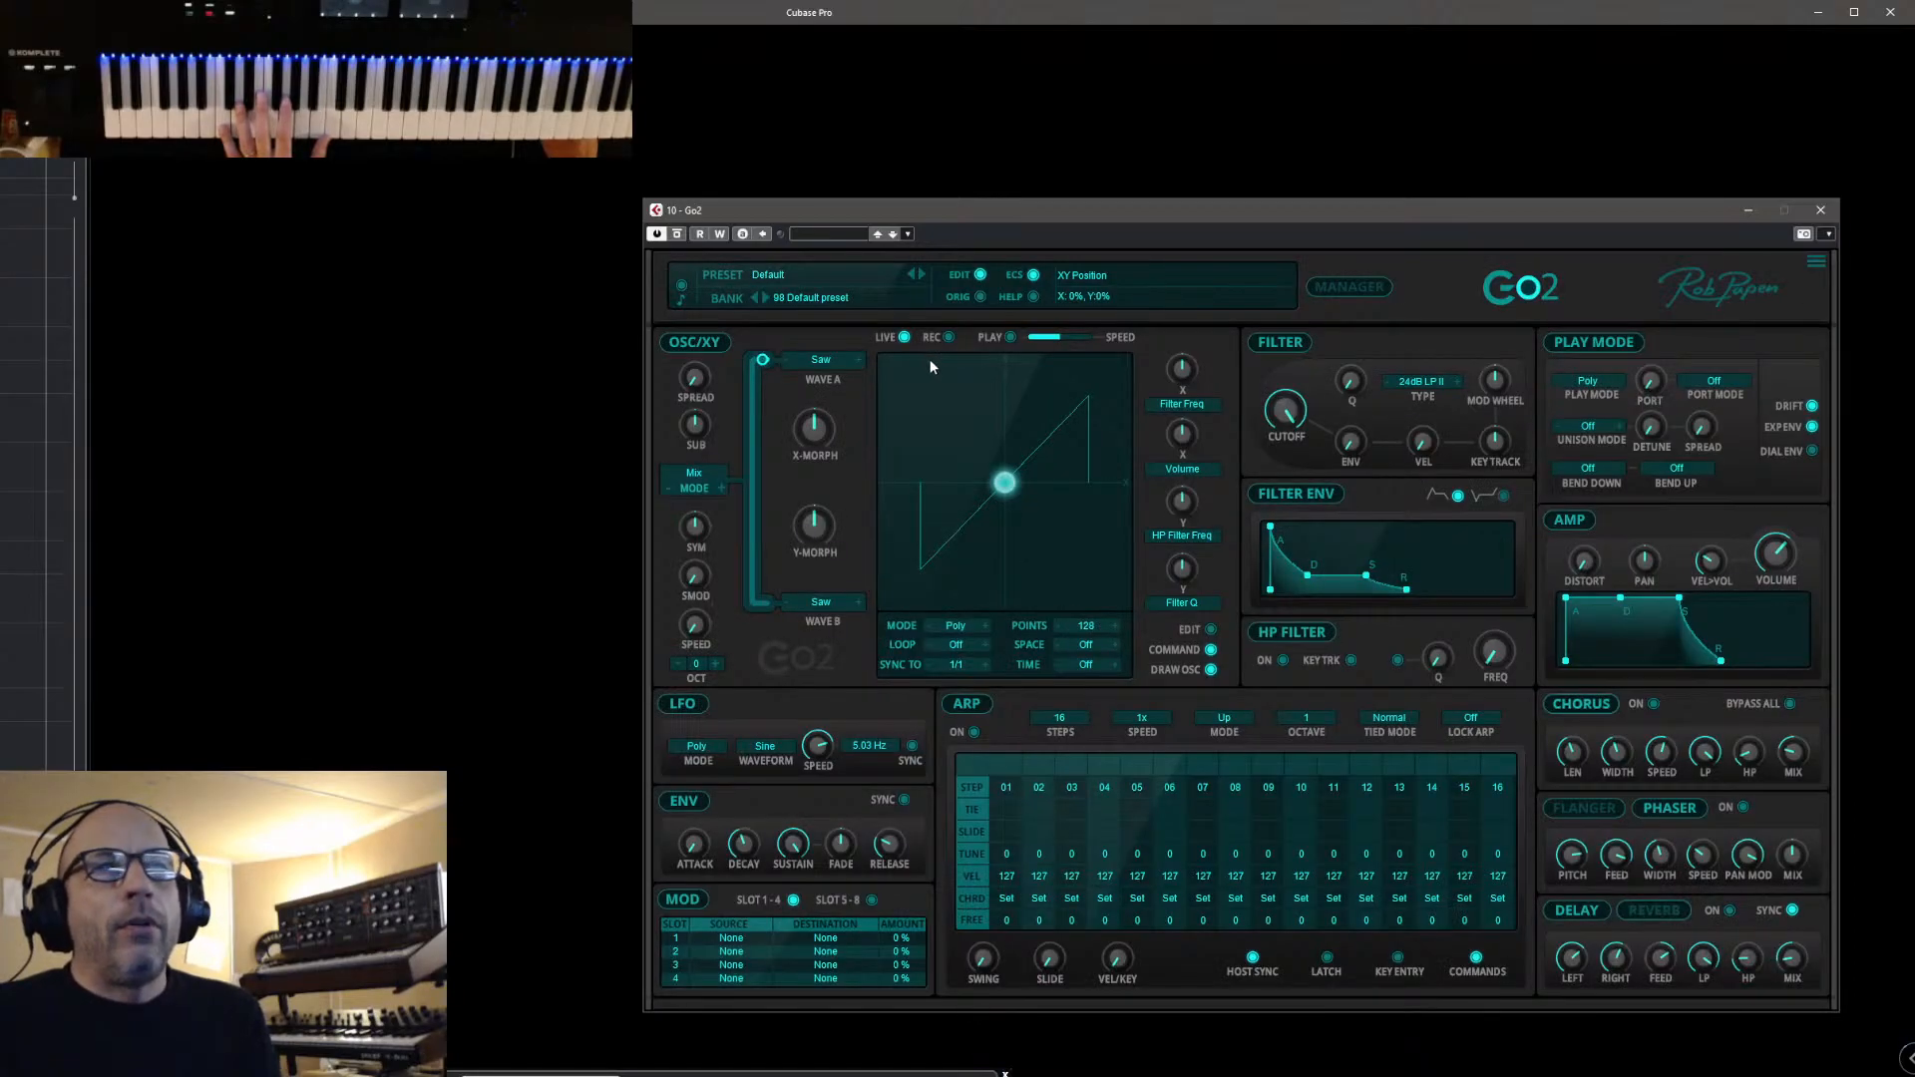
Try the exponential and dial envelope options and lower the amp envelope's sustain level slightly
{"action": "left_click", "coordinate": [1812, 427]}
{"action": "left_click", "coordinate": [1815, 428]}
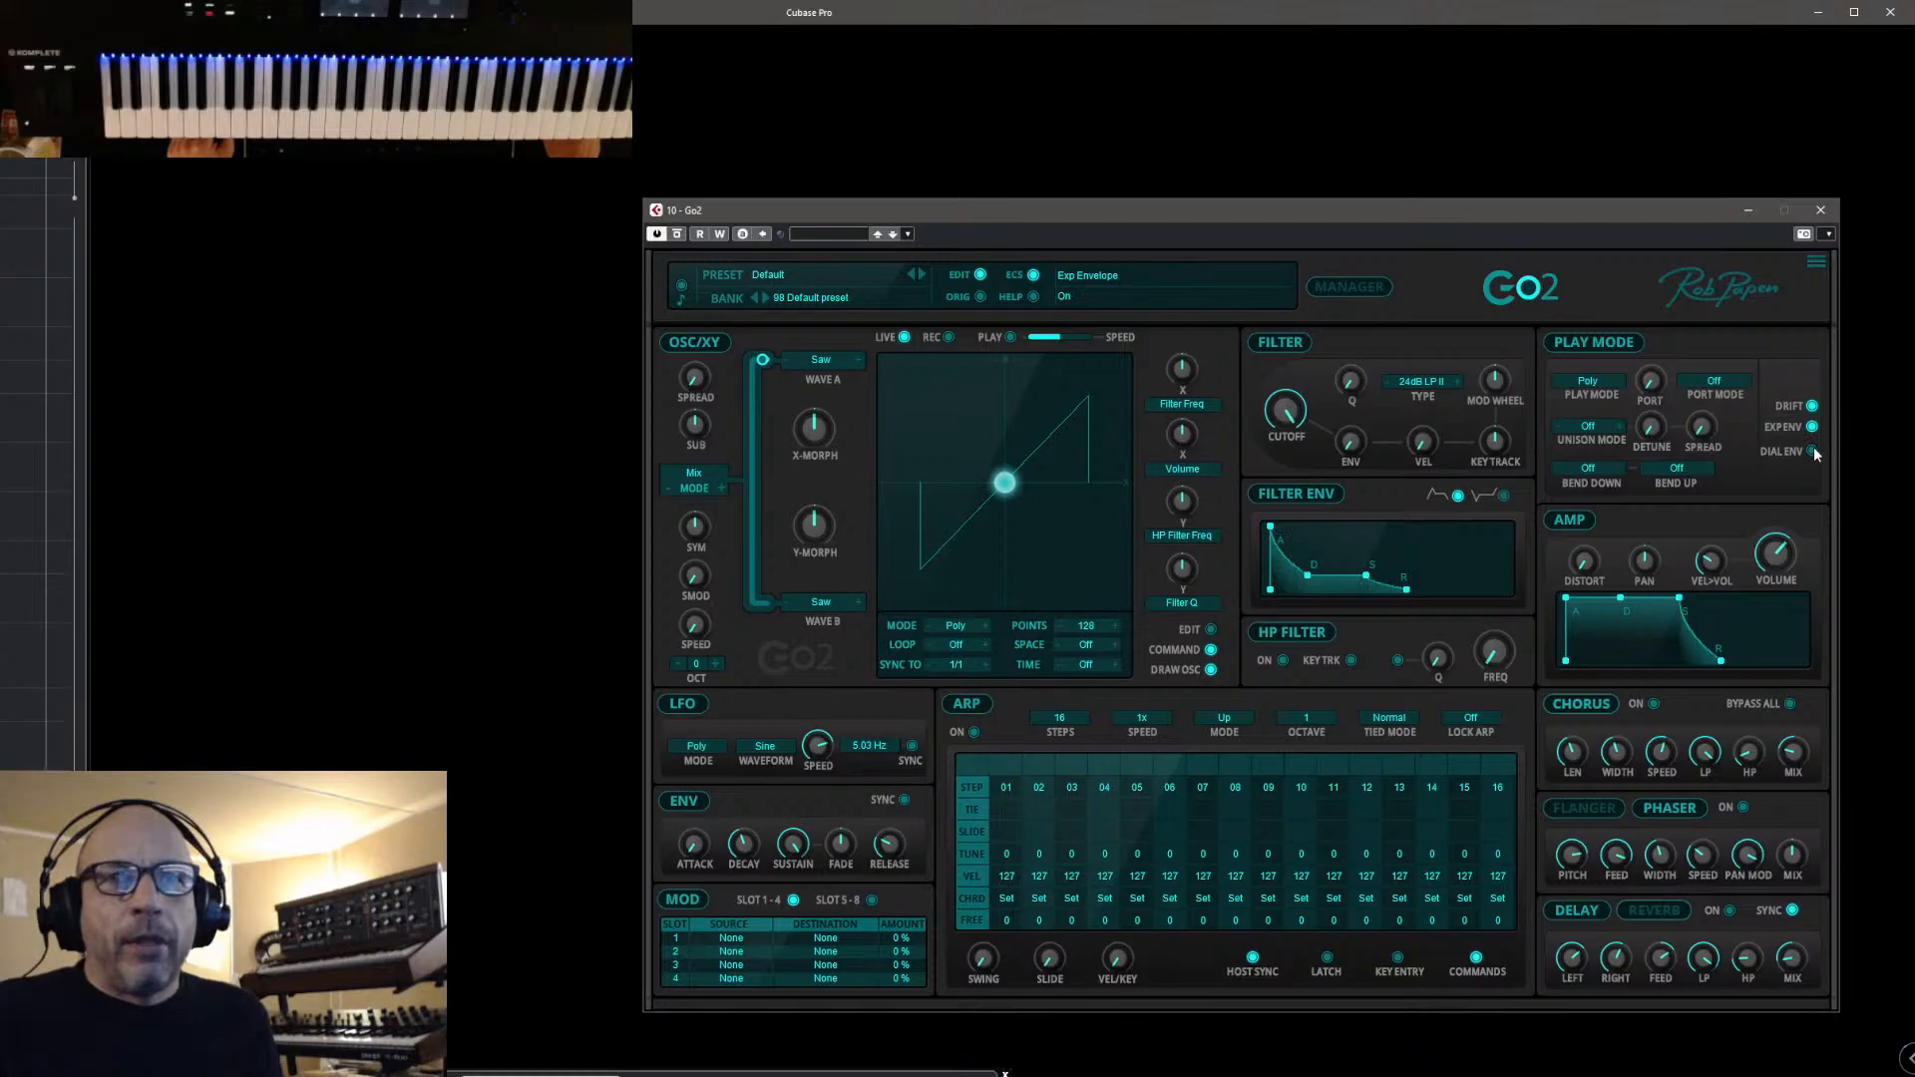
{"action": "left_click", "coordinate": [1813, 452]}
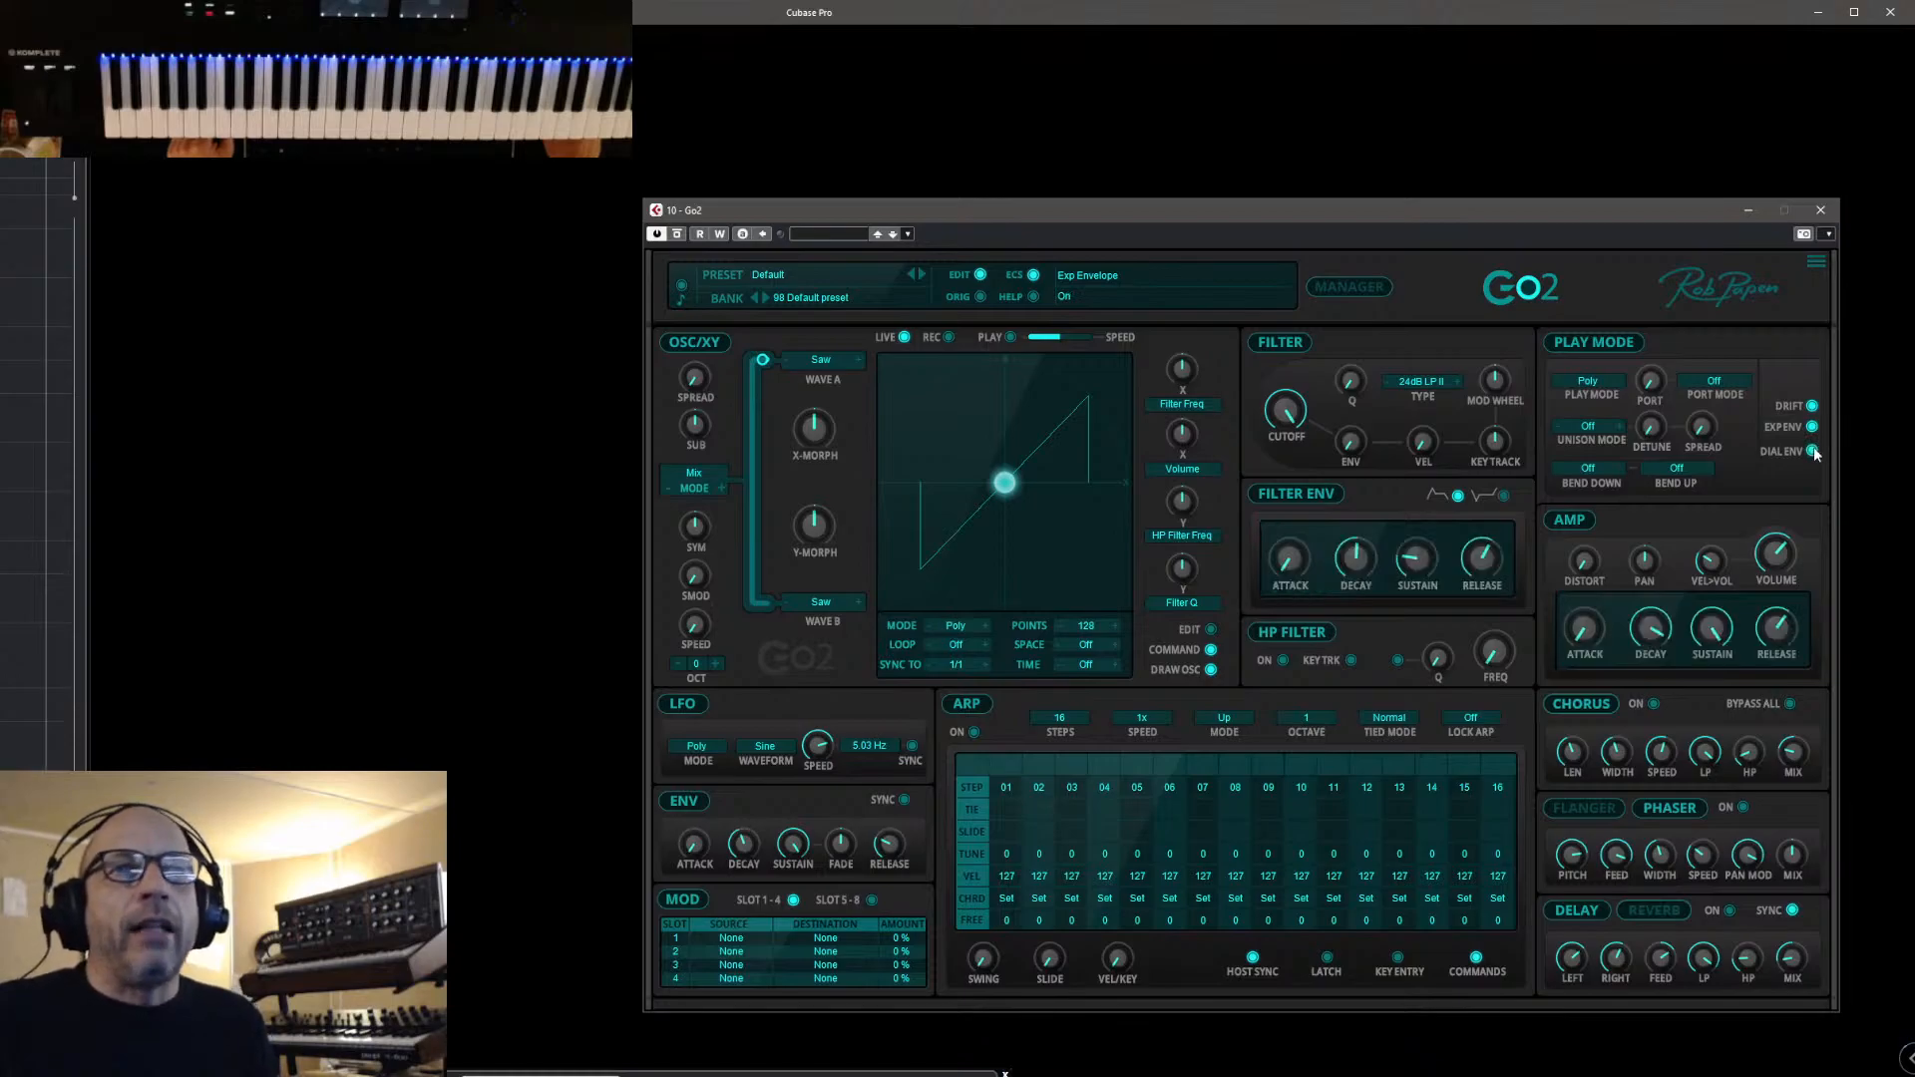
{"action": "left_click", "coordinate": [1813, 452]}
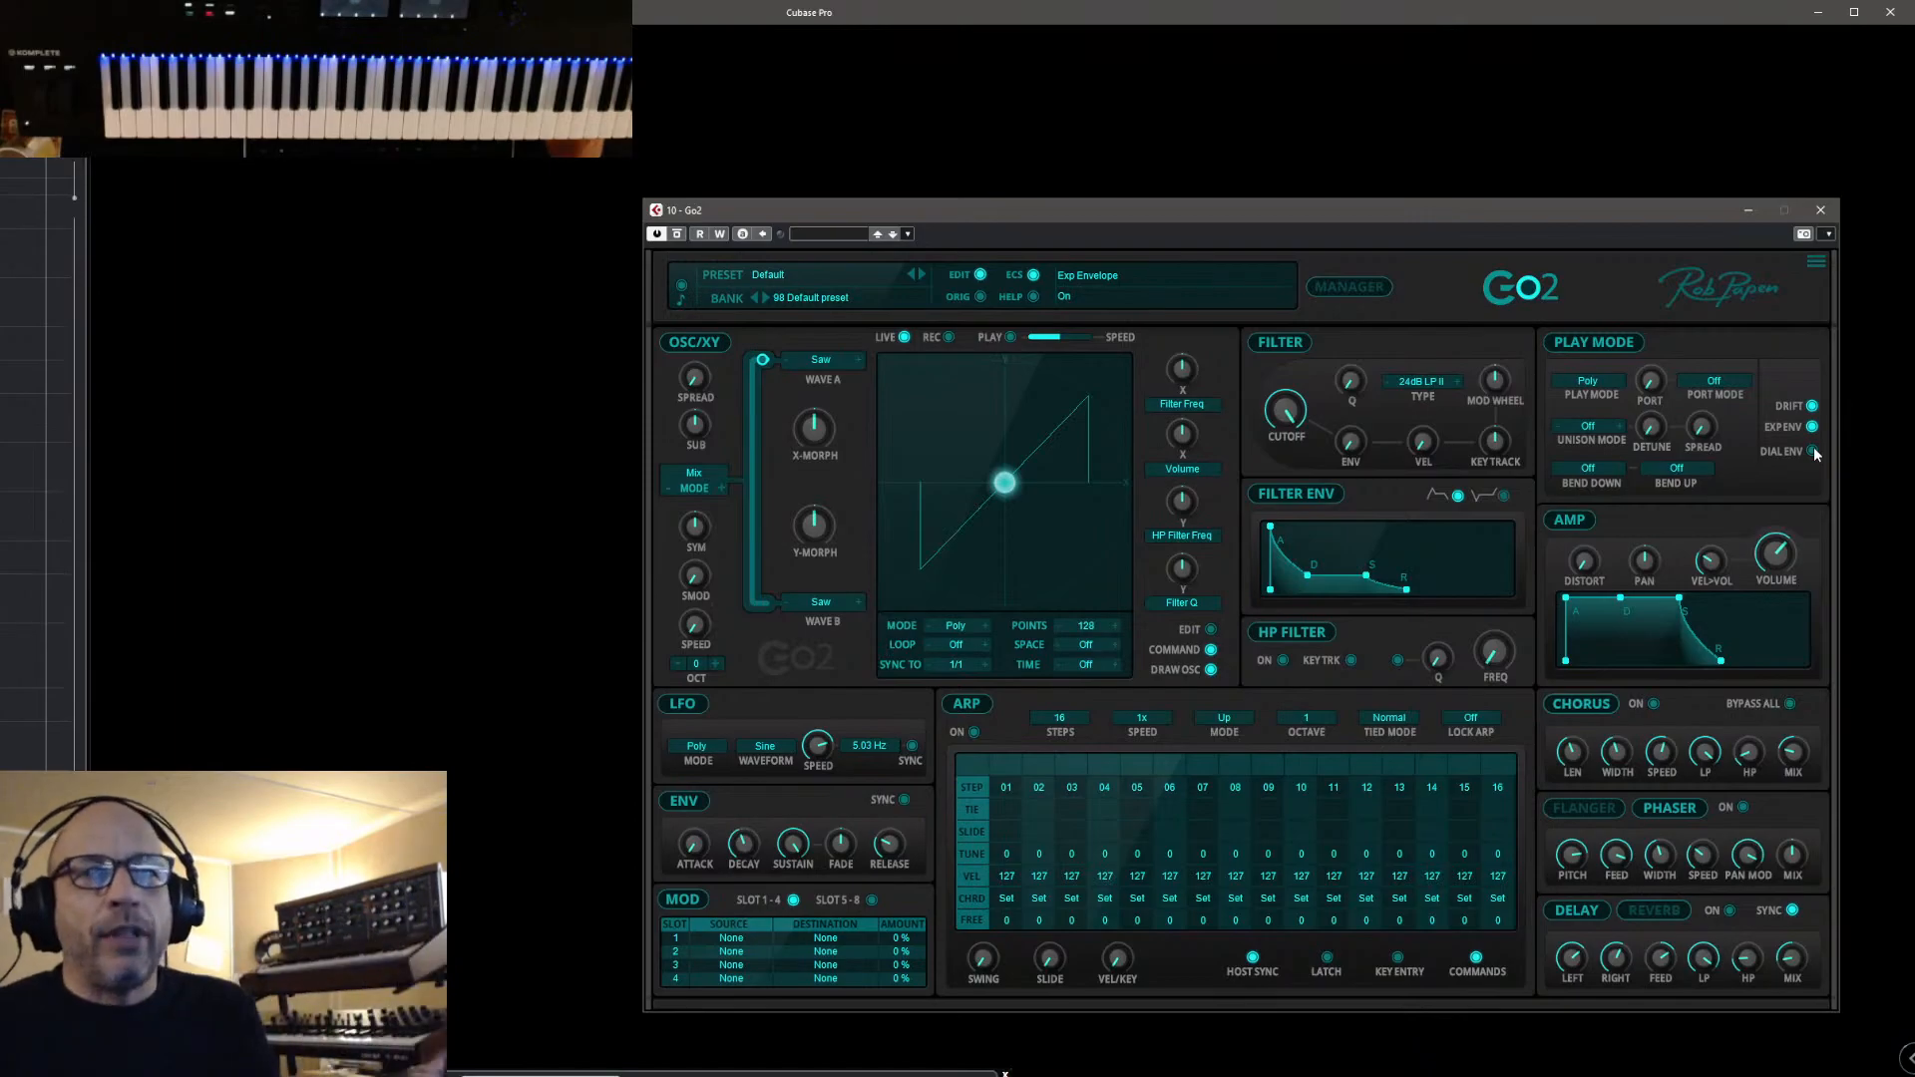
{"action": "mouse_move", "coordinate": [1680, 601]}
{"action": "left_mouse_down"}
{"action": "mouse_move", "coordinate": [1675, 655]}
{"action": "mouse_move", "coordinate": [1680, 630]}
{"action": "left_mouse_up"}
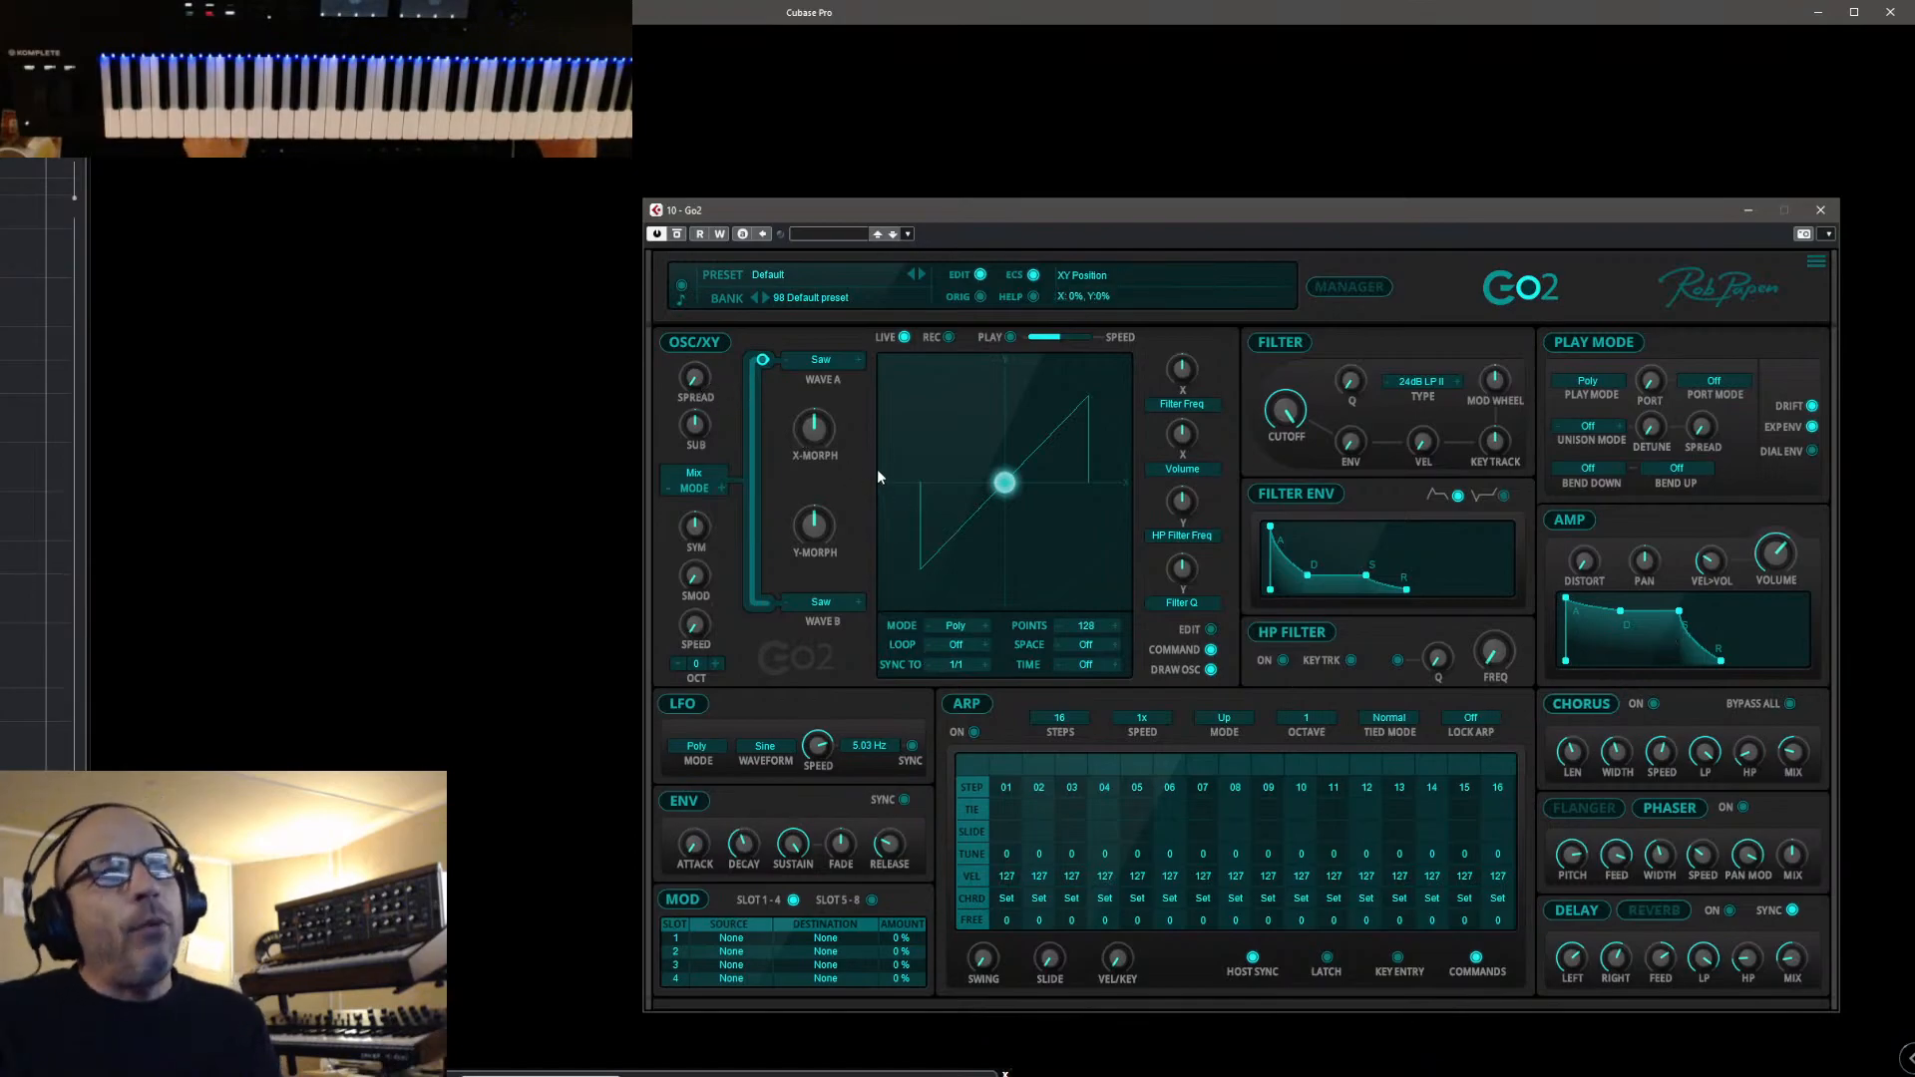
Move the XY point to about X -19%, Y 69% and look through the Wave A waveform choices
{"action": "mouse_move", "coordinate": [1009, 483]}
{"action": "left_mouse_down"}
{"action": "mouse_move", "coordinate": [987, 398]}
{"action": "mouse_move", "coordinate": [1007, 487]}
{"action": "mouse_move", "coordinate": [991, 500]}
{"action": "mouse_move", "coordinate": [1031, 417]}
{"action": "mouse_move", "coordinate": [961, 417]}
{"action": "mouse_move", "coordinate": [1003, 485]}
{"action": "left_mouse_up"}
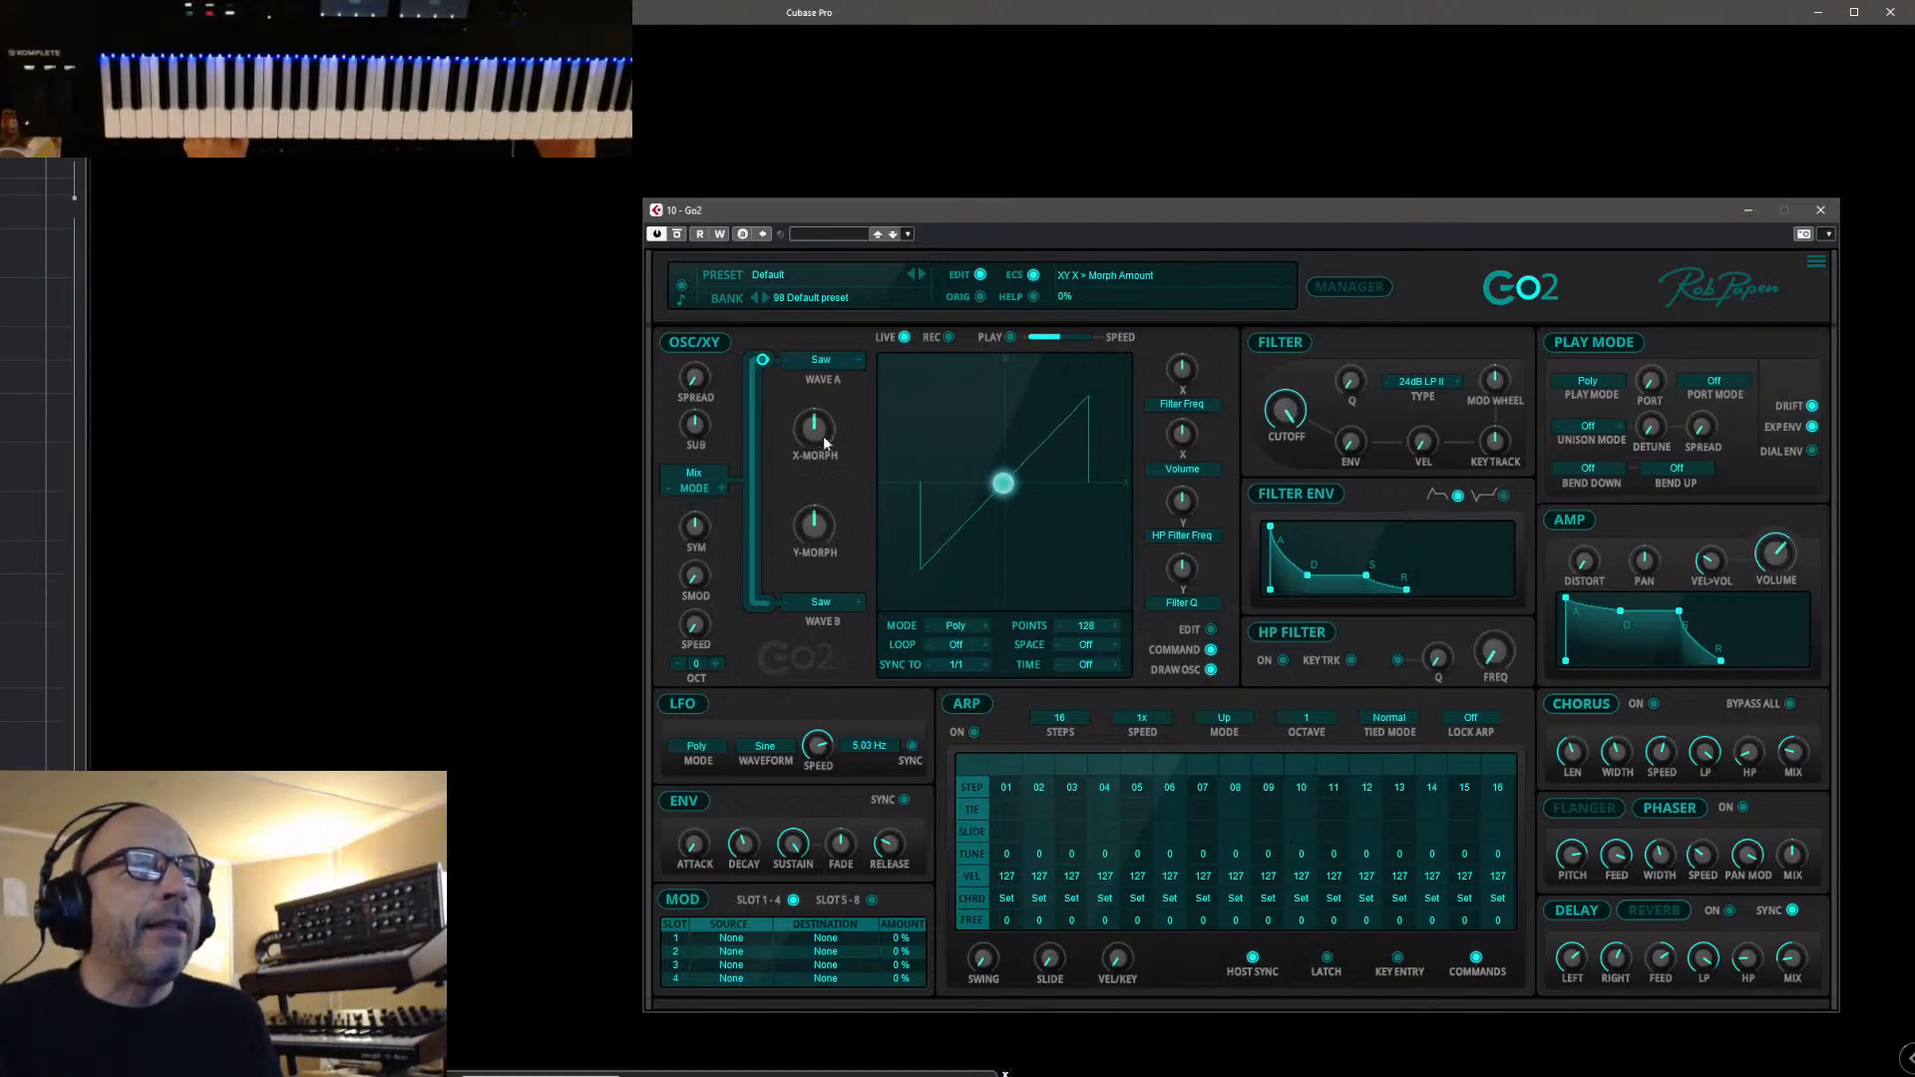
{"action": "left_click_drag", "start_coordinate": [1002, 485], "coordinate": [981, 391]}
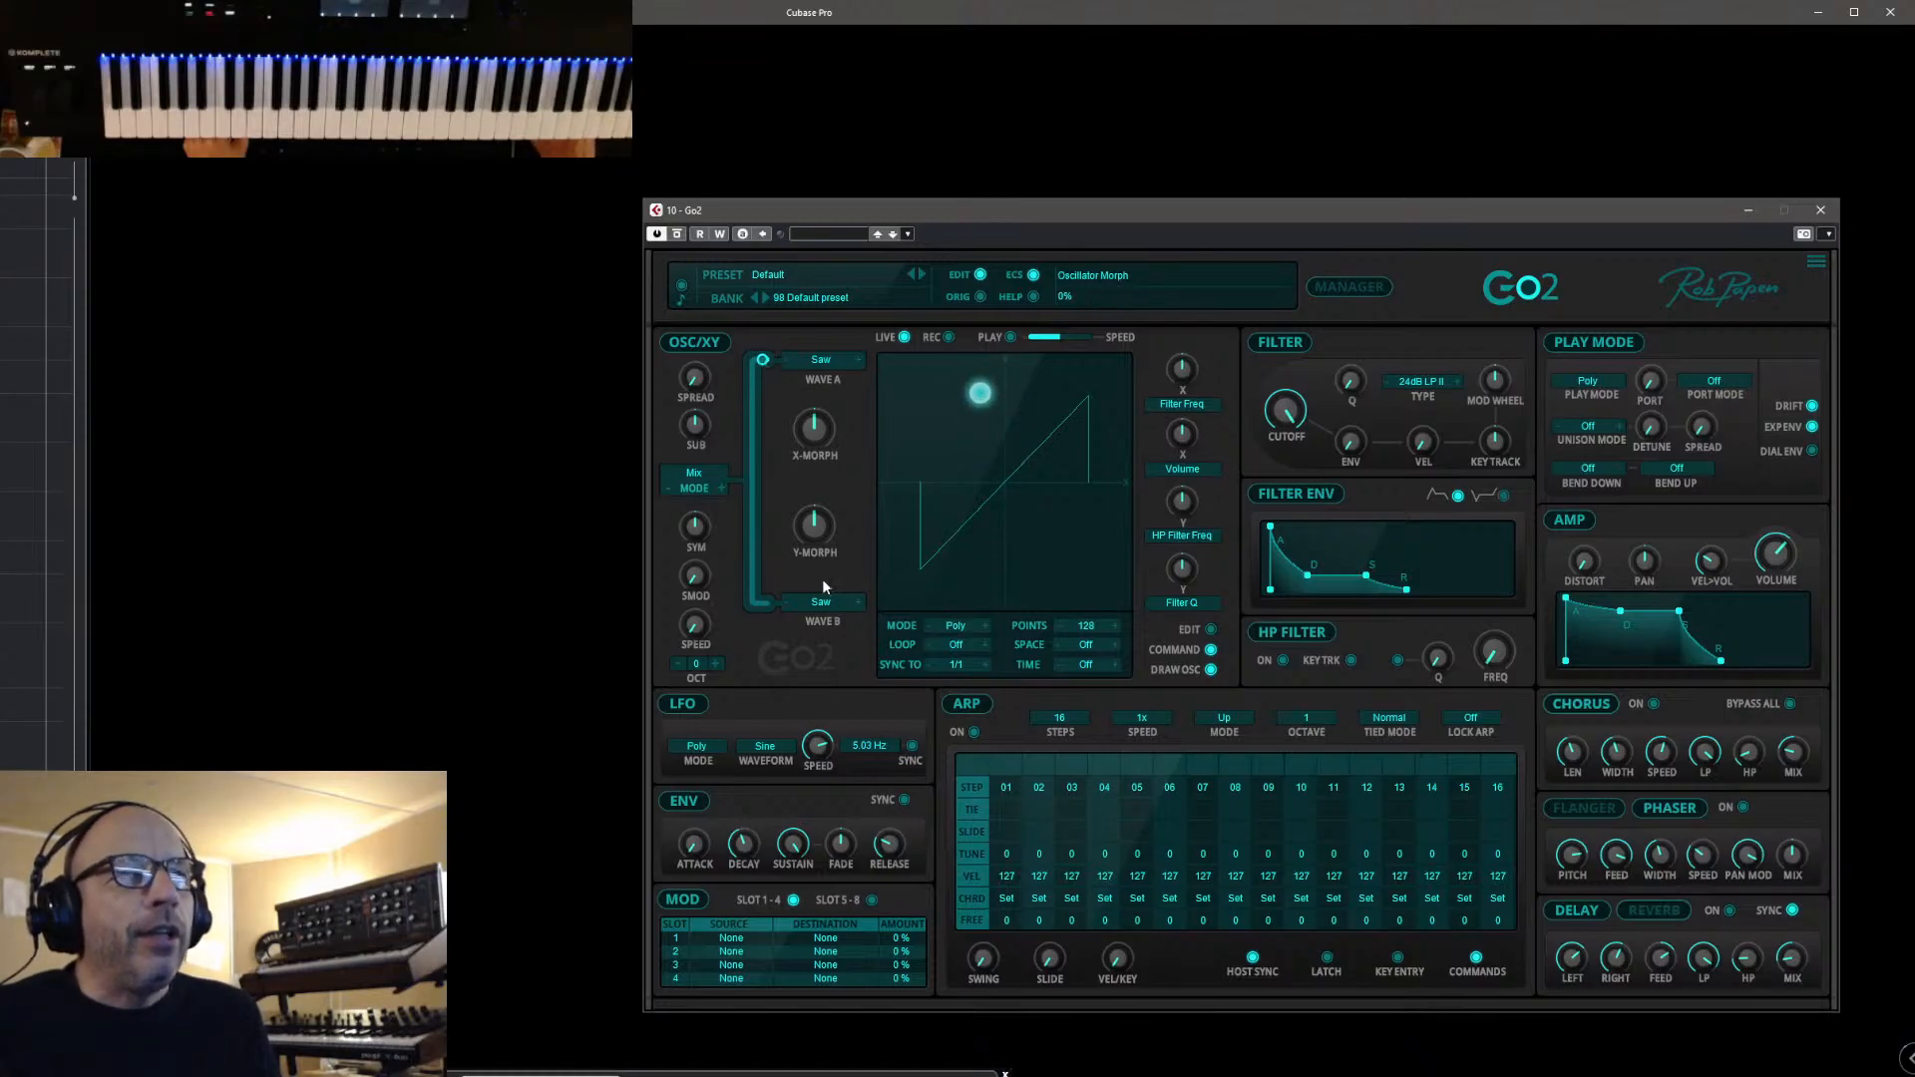
{"action": "left_click", "coordinate": [819, 362]}
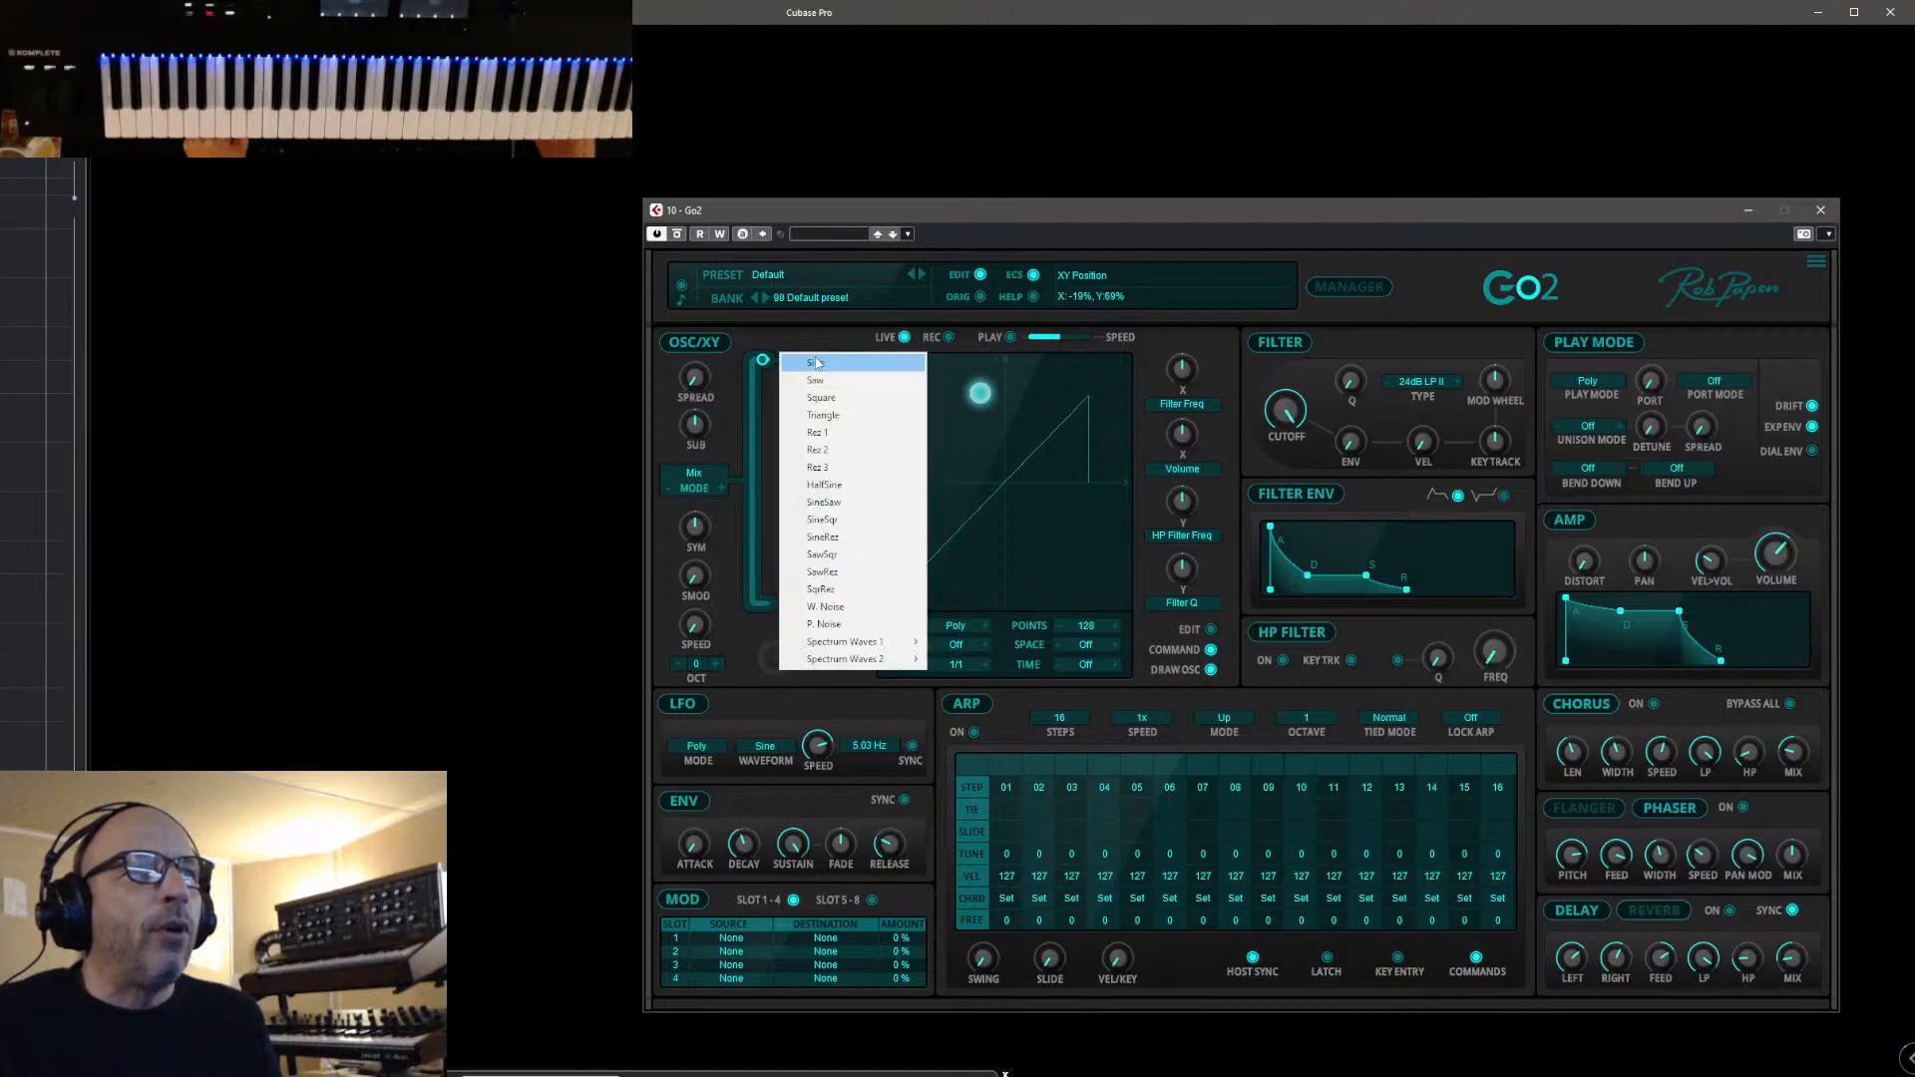
{"action": "left_click", "coordinate": [824, 364]}
{"action": "left_click", "coordinate": [821, 360]}
{"action": "left_click", "coordinate": [824, 364]}
Set oscillator Wave B to the Spec 60 spectrum wave and shift the oscillator morph fully to Wave B
{"action": "left_click", "coordinate": [818, 602]}
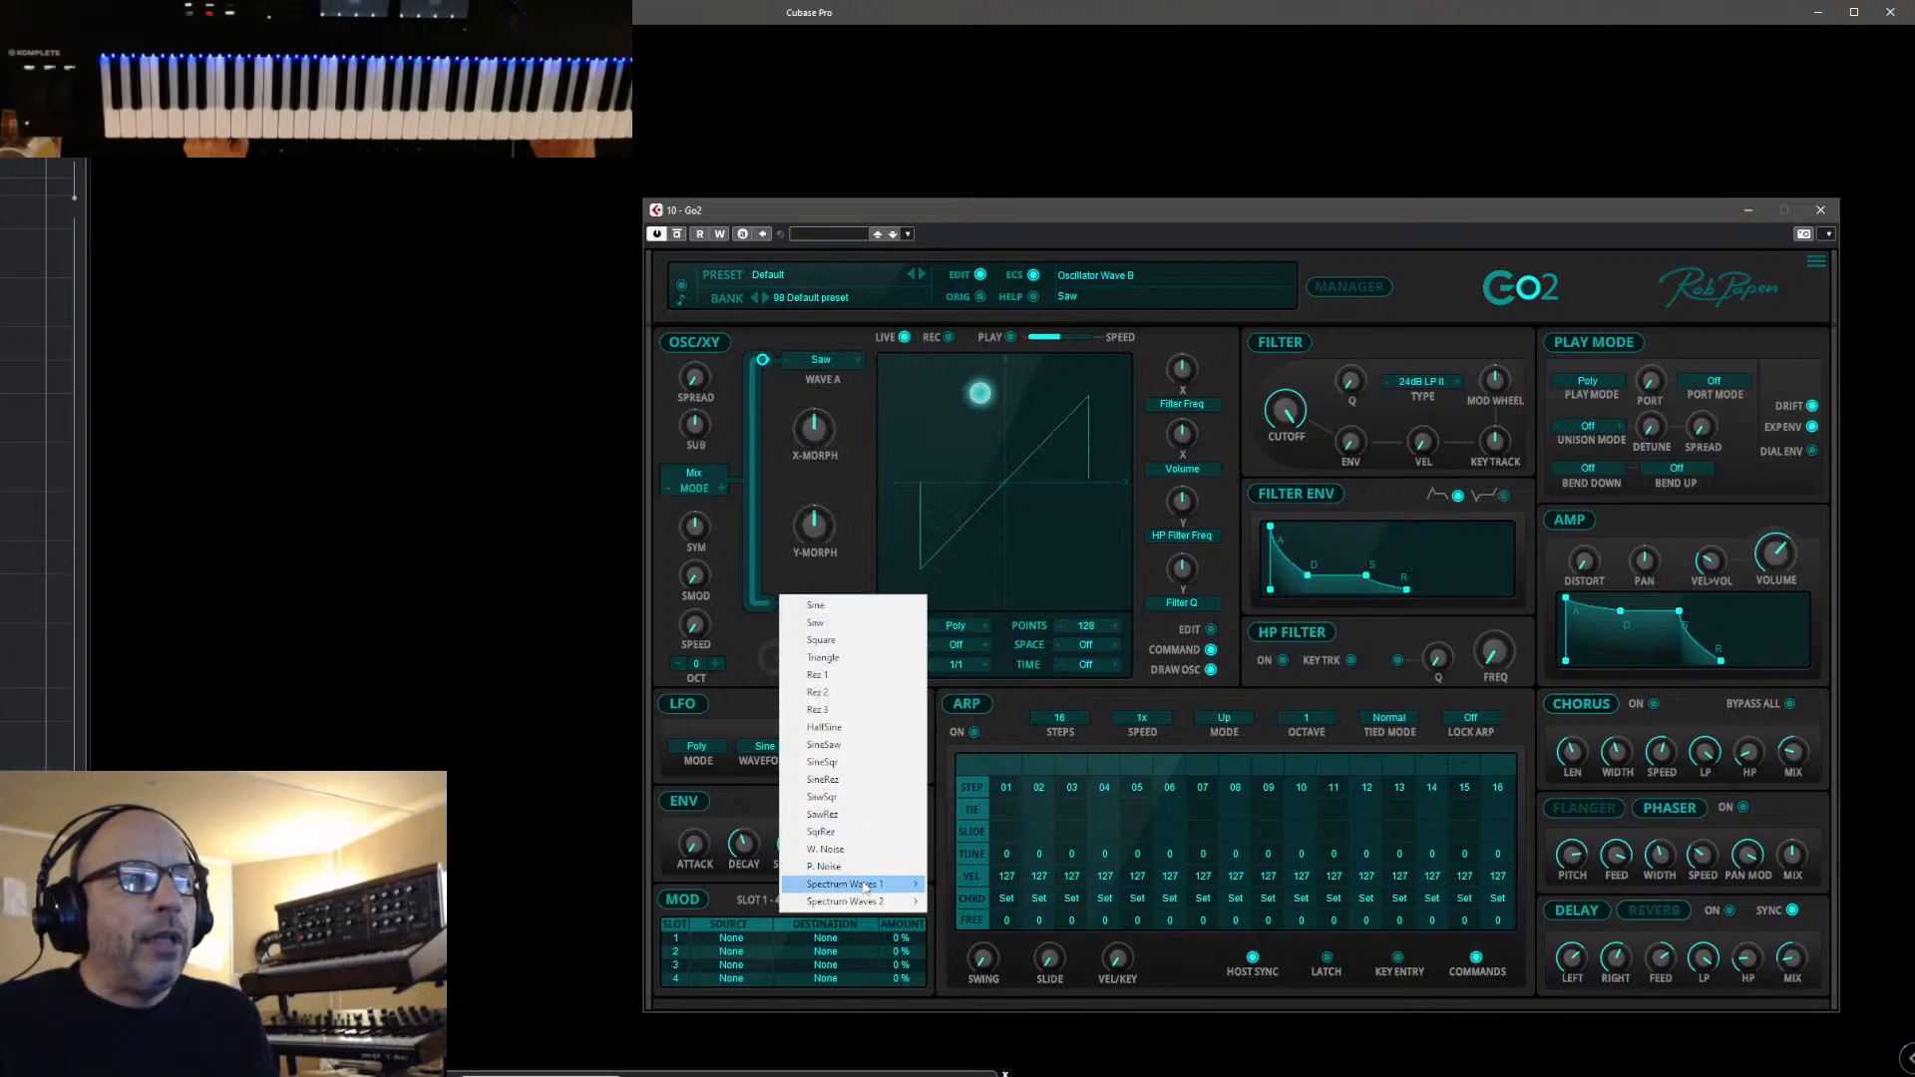
{"action": "mouse_move", "coordinate": [867, 887]}
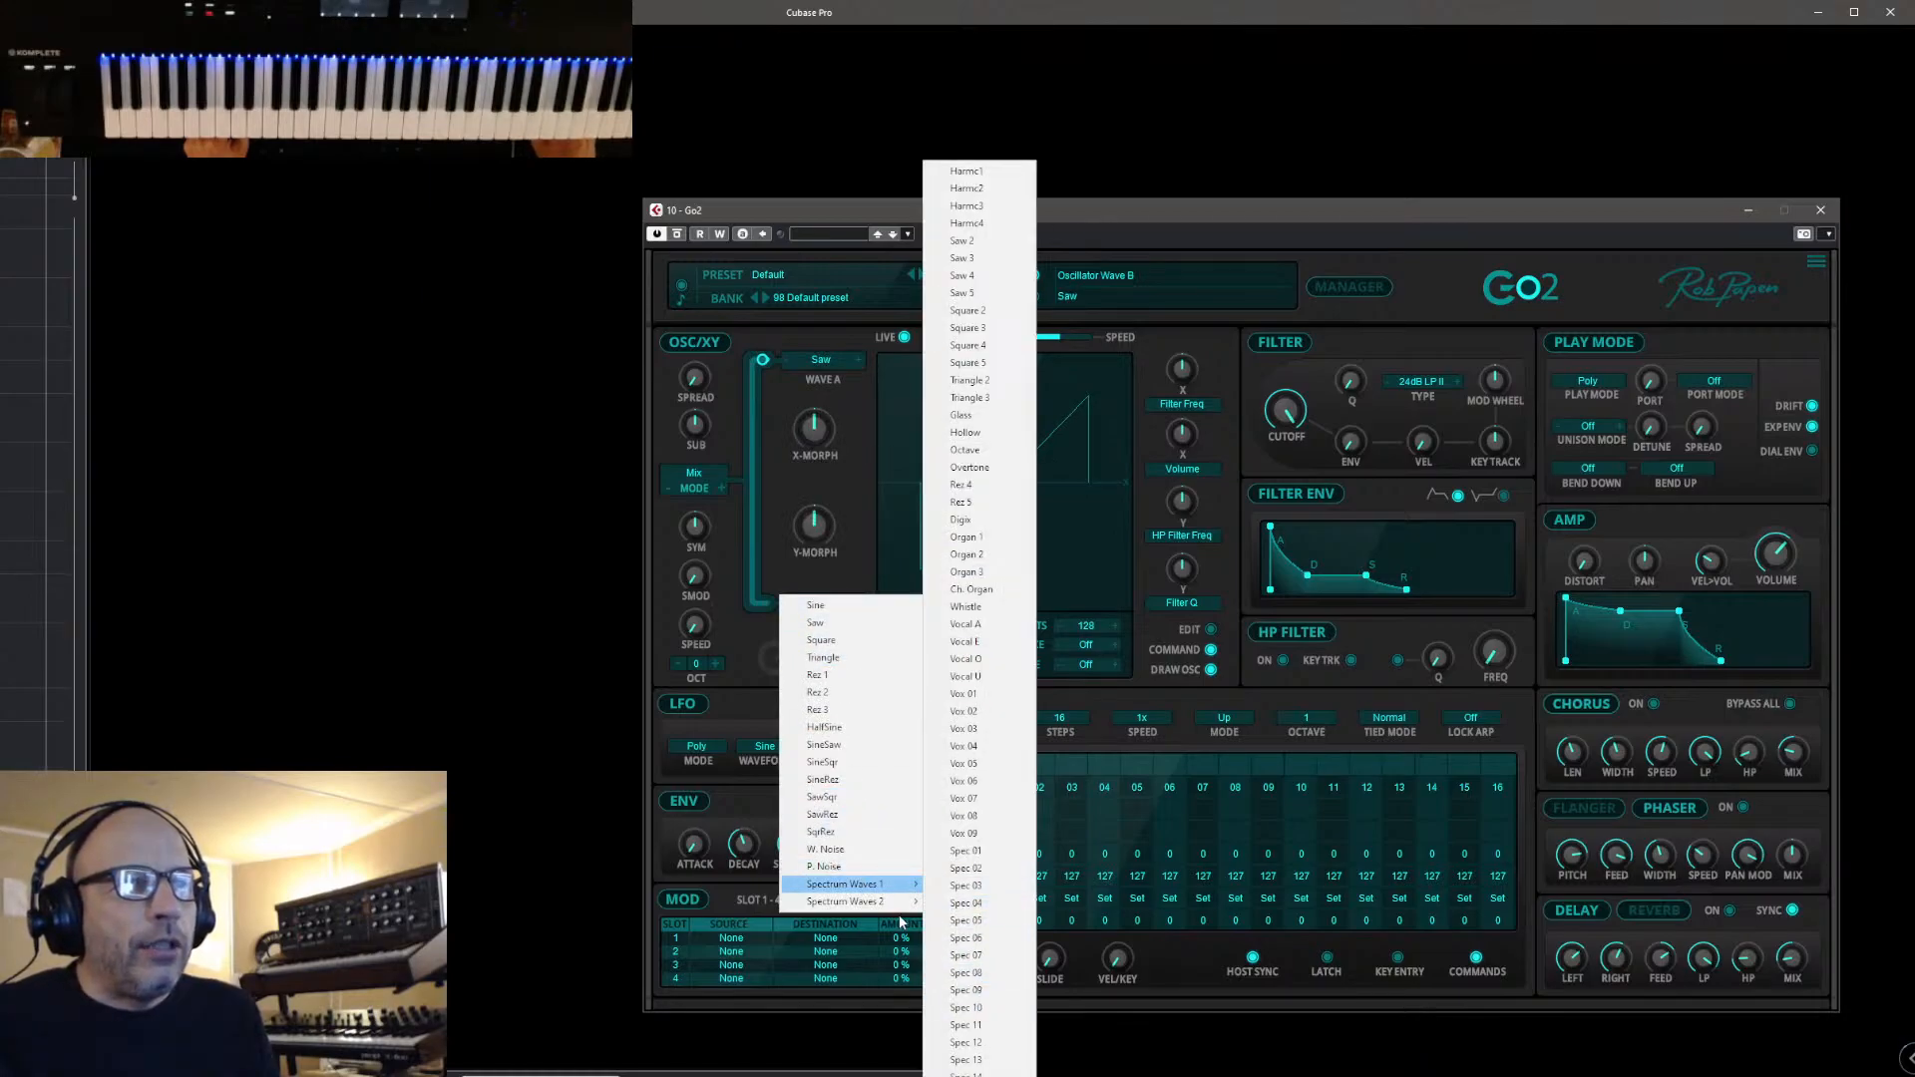
{"action": "left_click", "coordinate": [965, 904]}
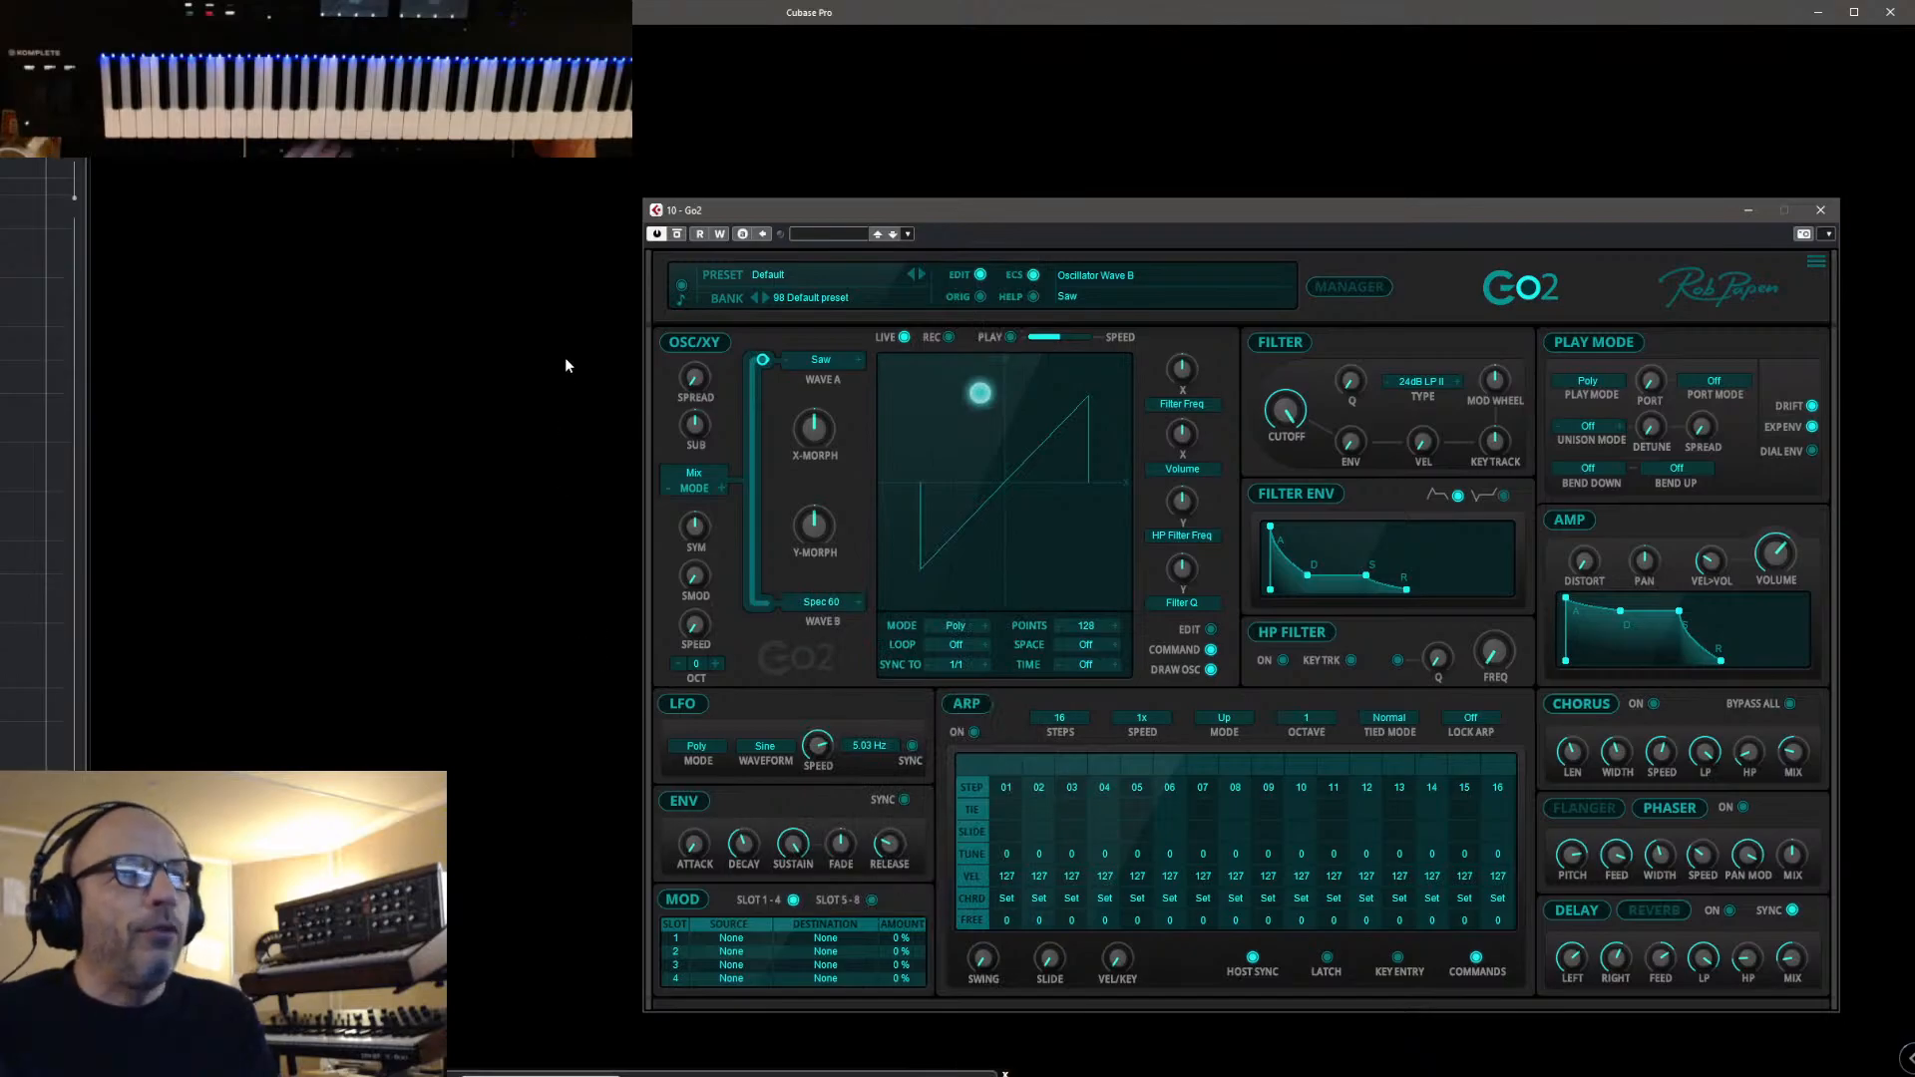
{"action": "left_click_drag", "start_coordinate": [764, 366], "coordinate": [861, 655]}
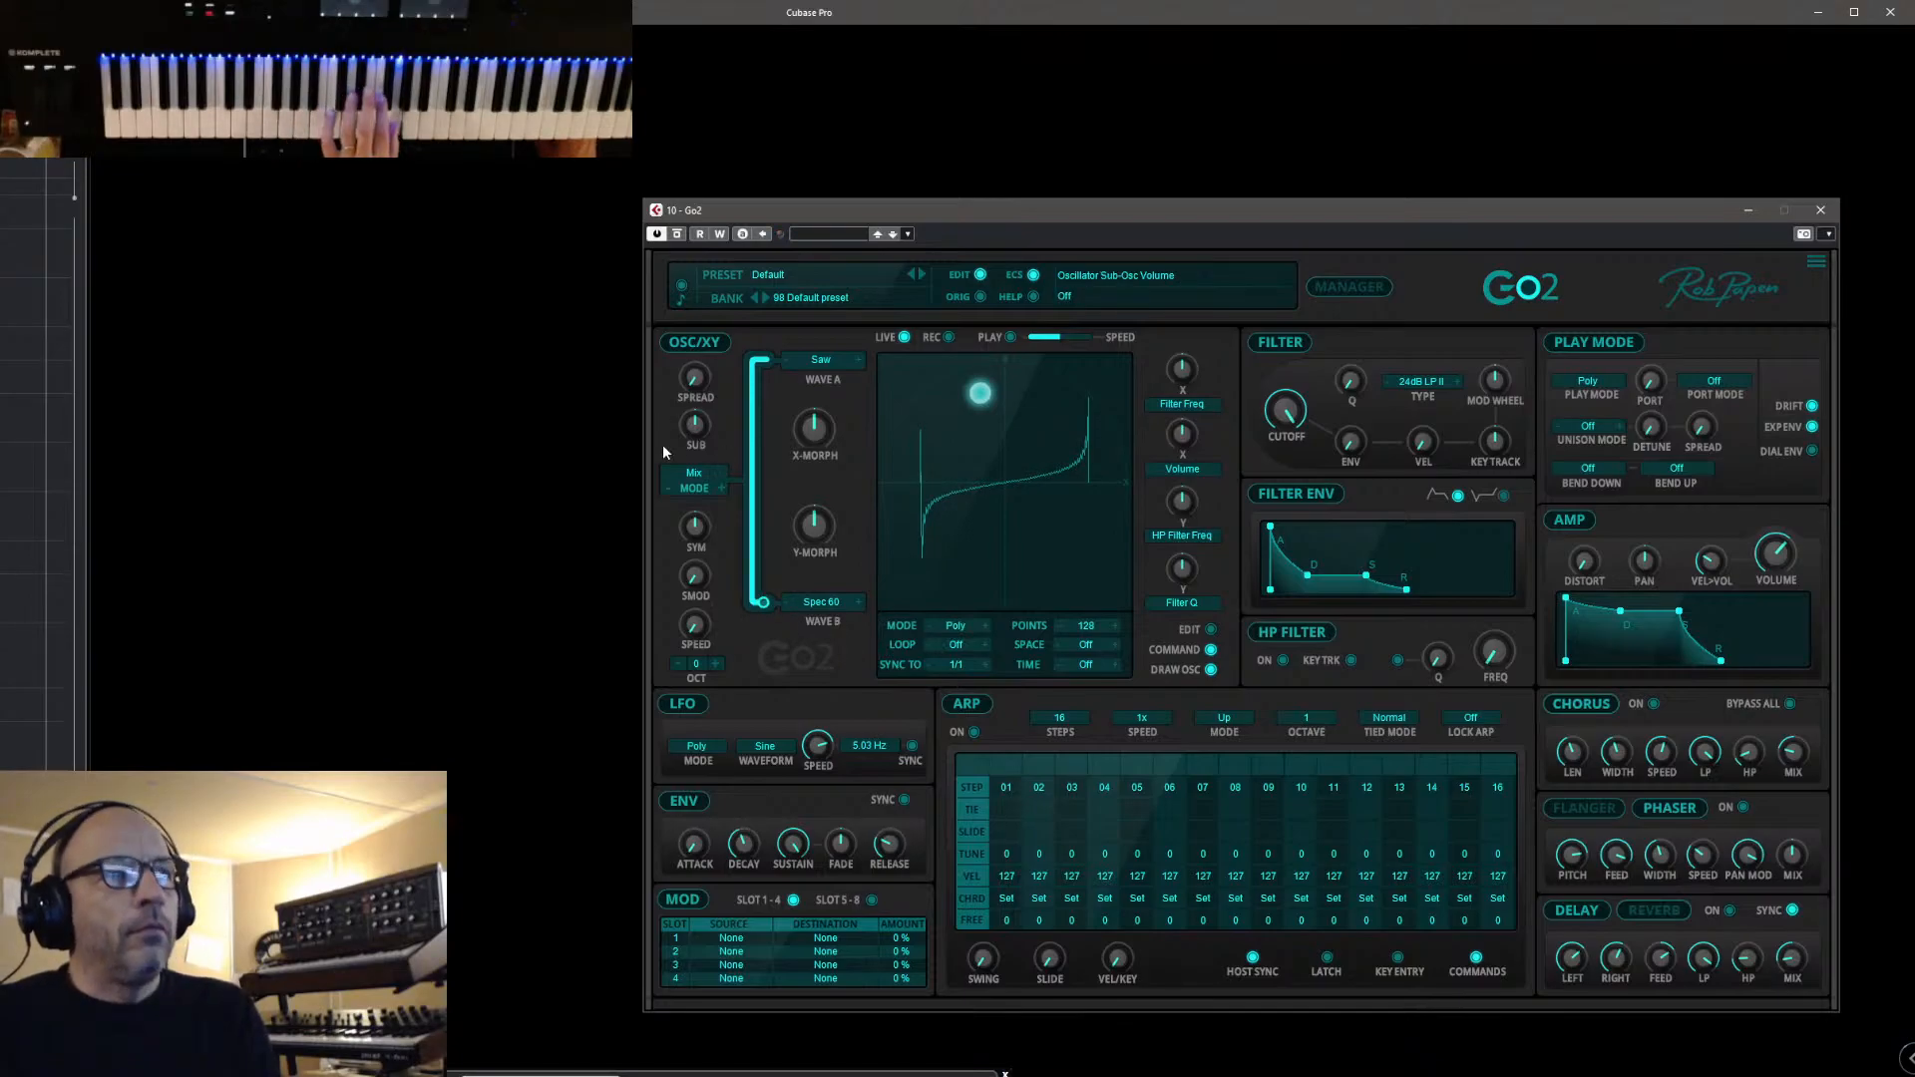
Change Wave B to Spec 59 and set the oscillator morph about halfway between the two waves
{"action": "left_click", "coordinate": [786, 602]}
{"action": "left_click_drag", "start_coordinate": [764, 604], "coordinate": [712, 416]}
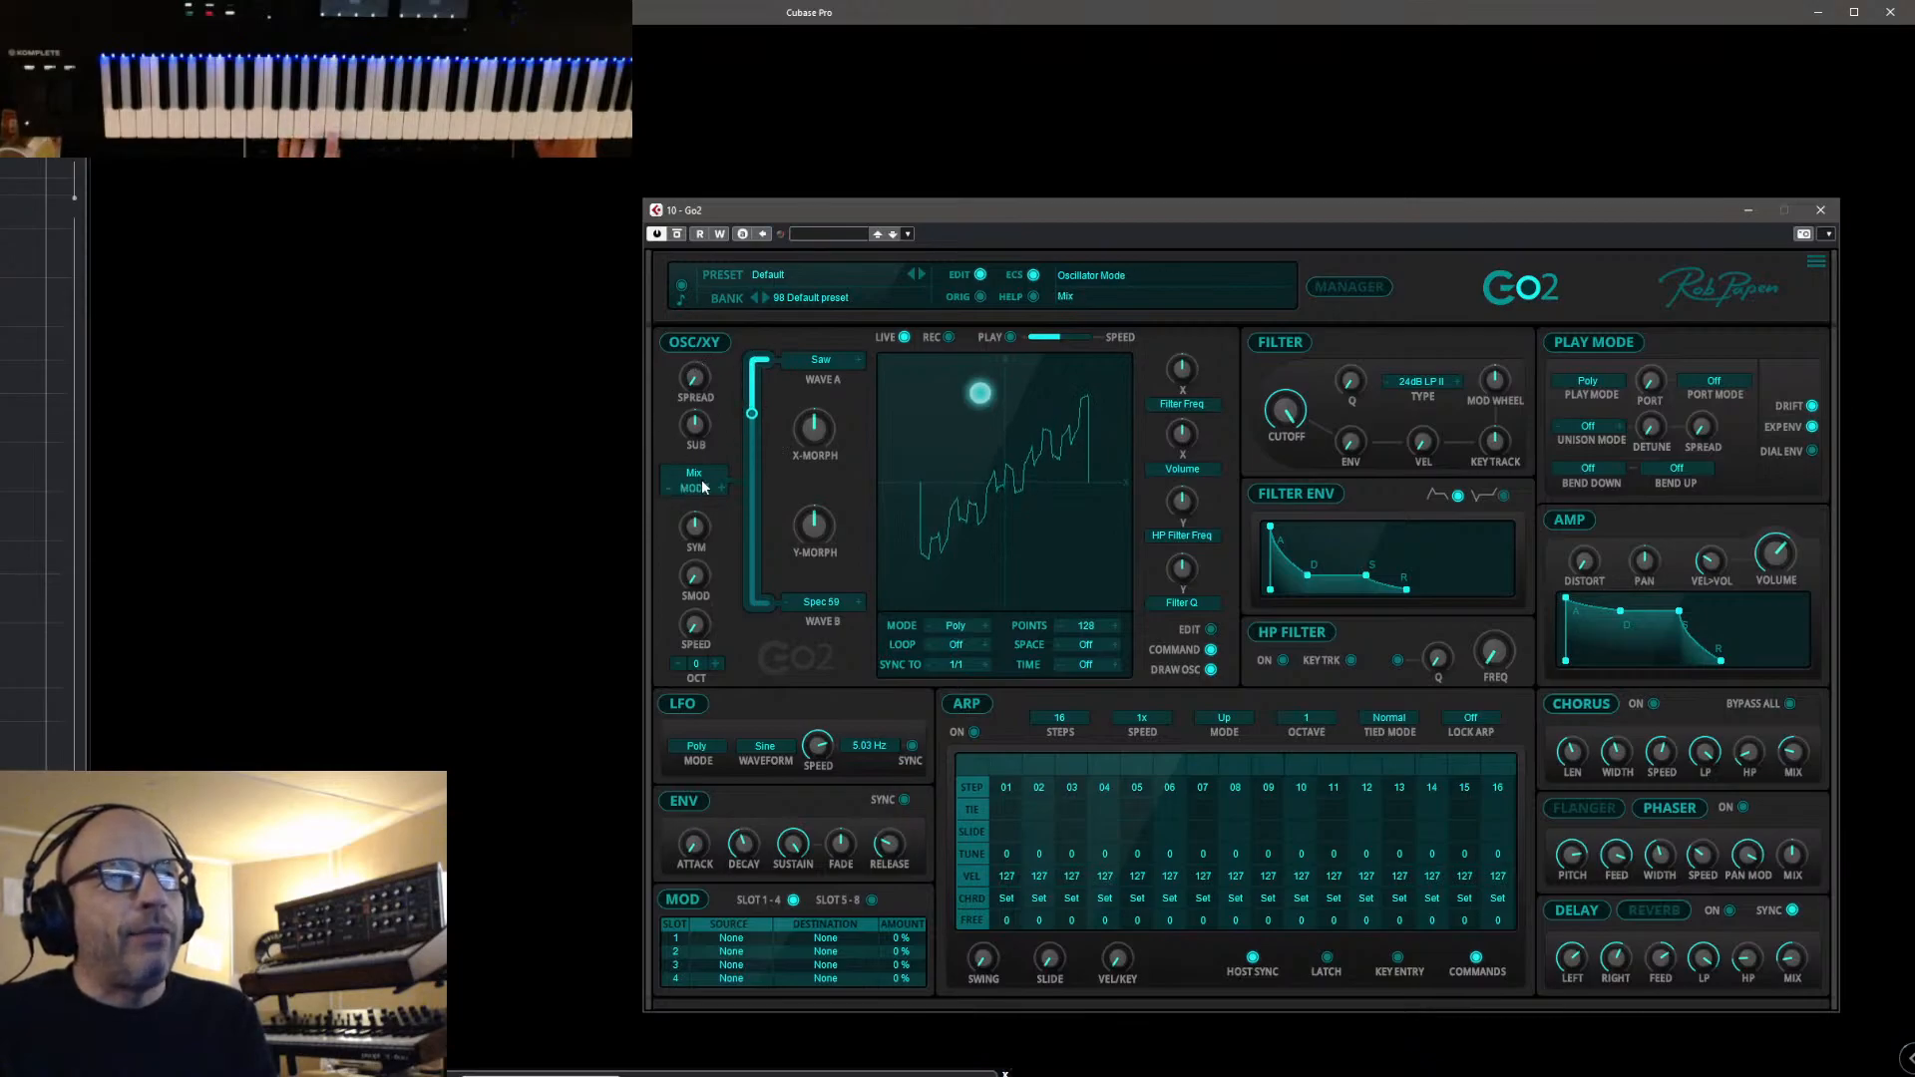
{"action": "left_click_drag", "start_coordinate": [752, 413], "coordinate": [818, 495]}
Recentre the XY point at 0%, try the X-Morph amount and raise the Y-Morph amount, testing each with the XY point
{"action": "left_click_drag", "start_coordinate": [980, 393], "coordinate": [1010, 492]}
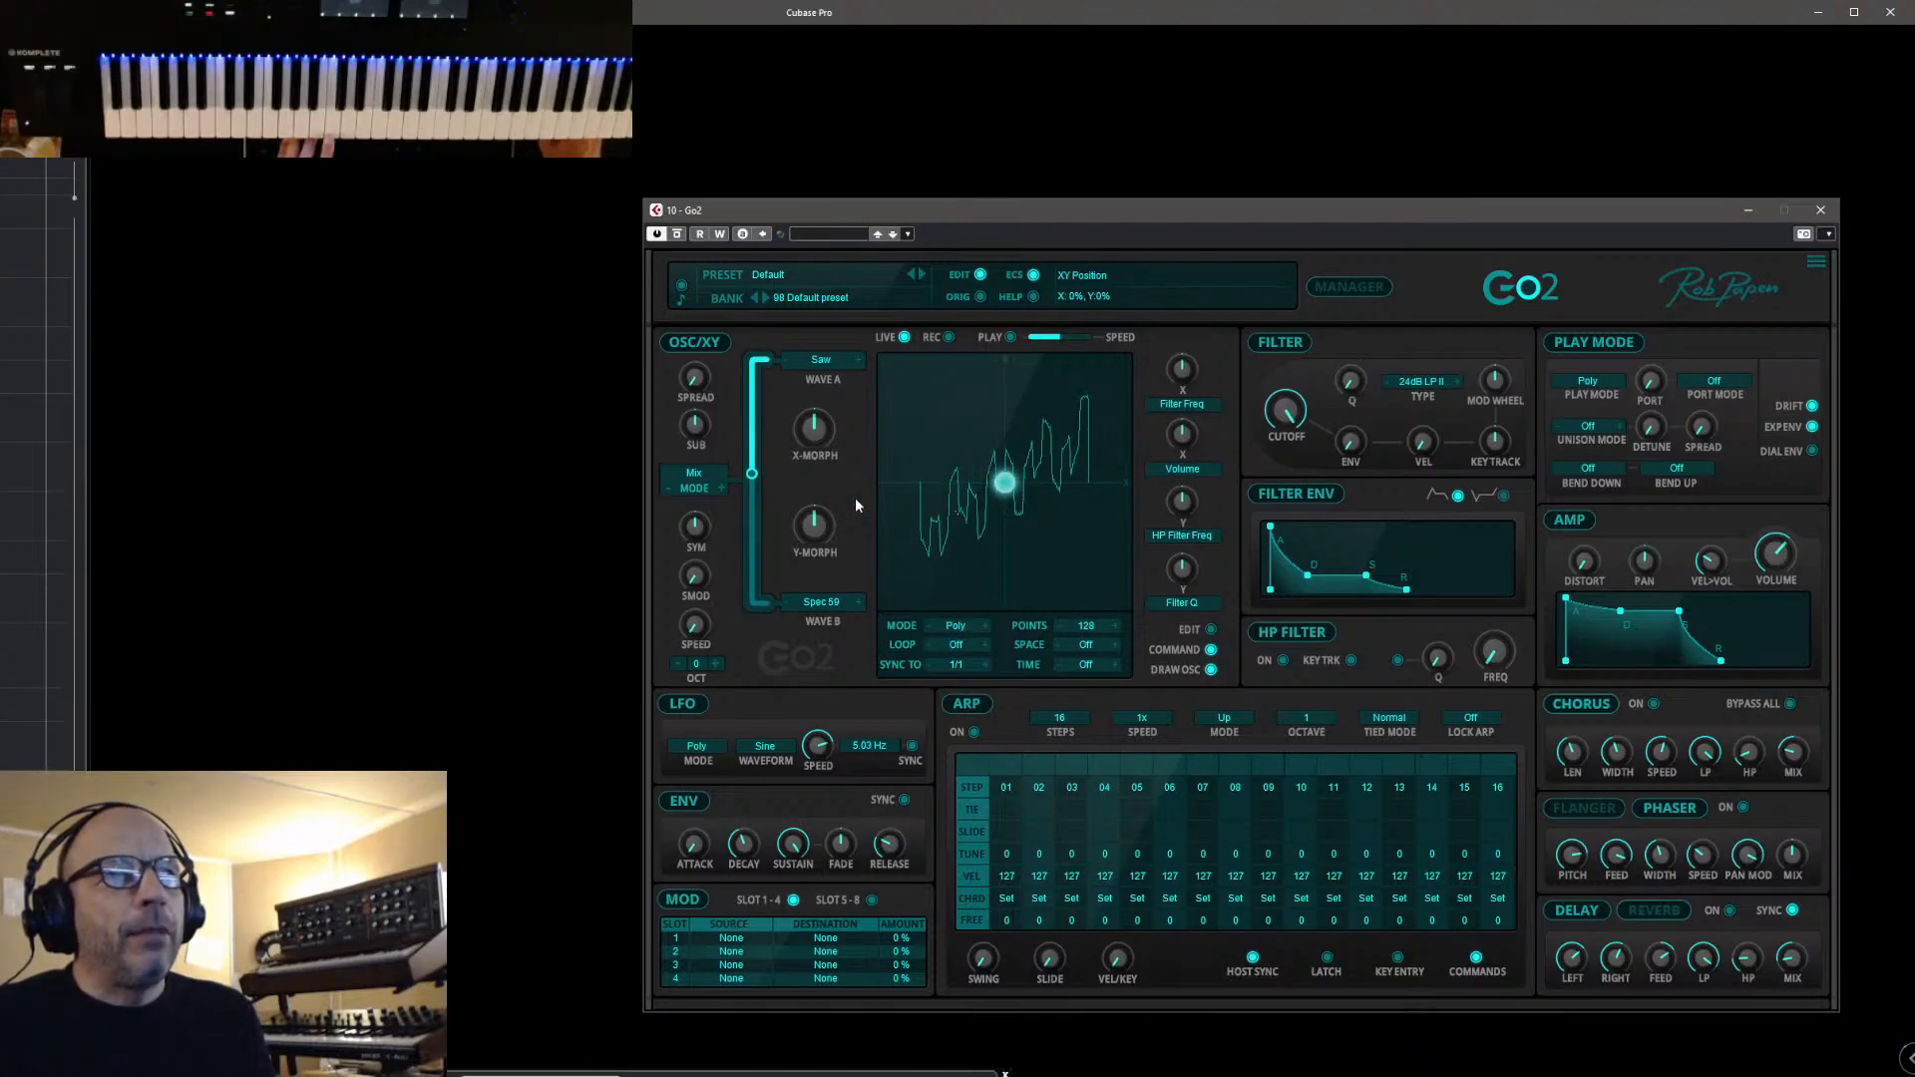
{"action": "left_click_drag", "start_coordinate": [835, 401], "coordinate": [838, 393]}
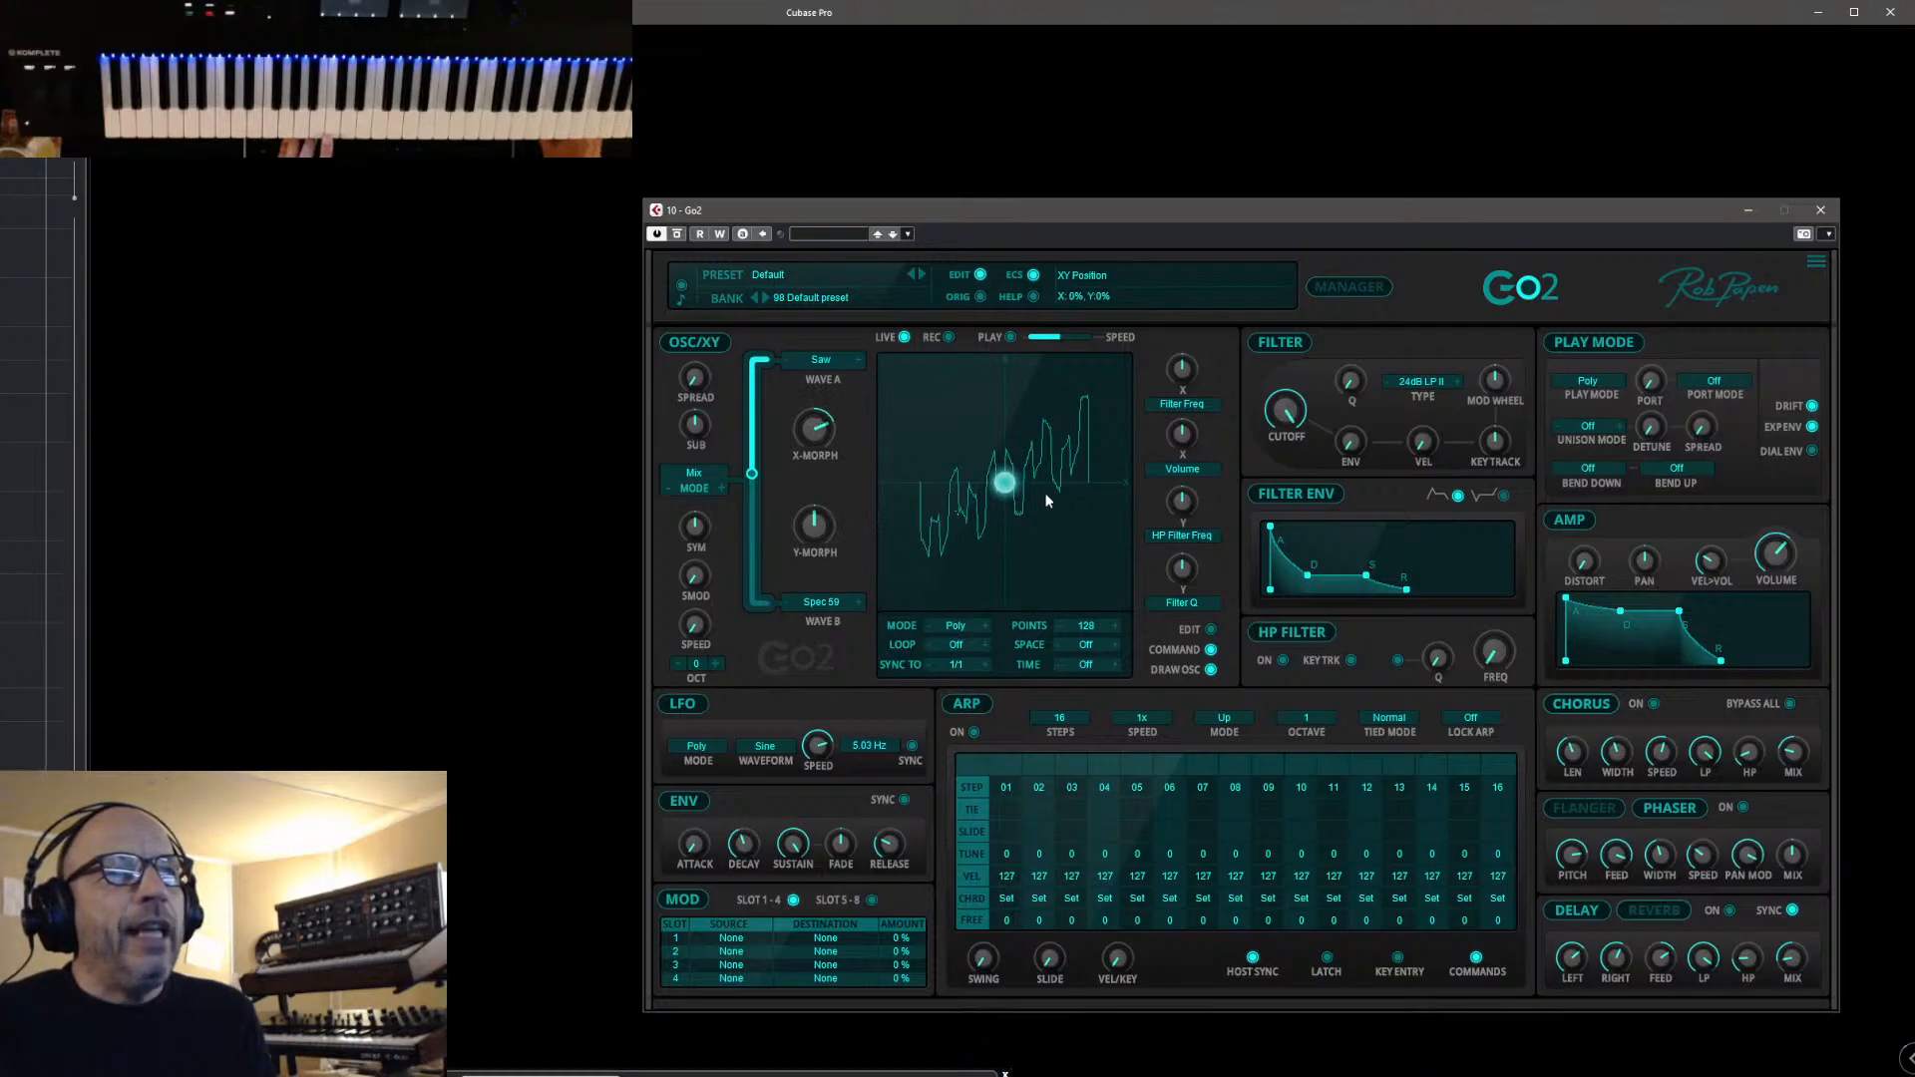
{"action": "mouse_move", "coordinate": [1010, 490]}
{"action": "left_mouse_down"}
{"action": "mouse_move", "coordinate": [916, 486]}
{"action": "mouse_move", "coordinate": [1102, 480]}
{"action": "mouse_move", "coordinate": [887, 473]}
{"action": "mouse_move", "coordinate": [1019, 490]}
{"action": "mouse_move", "coordinate": [1004, 483]}
{"action": "left_mouse_up"}
{"action": "left_click_drag", "start_coordinate": [819, 521], "coordinate": [819, 504]}
{"action": "mouse_move", "coordinate": [1007, 483]}
{"action": "left_mouse_down"}
{"action": "mouse_move", "coordinate": [1013, 393]}
{"action": "mouse_move", "coordinate": [1001, 603]}
{"action": "mouse_move", "coordinate": [1026, 387]}
{"action": "mouse_move", "coordinate": [1000, 588]}
{"action": "mouse_move", "coordinate": [980, 559]}
{"action": "mouse_move", "coordinate": [1009, 404]}
{"action": "mouse_move", "coordinate": [1008, 555]}
{"action": "mouse_move", "coordinate": [1005, 488]}
{"action": "left_mouse_up"}
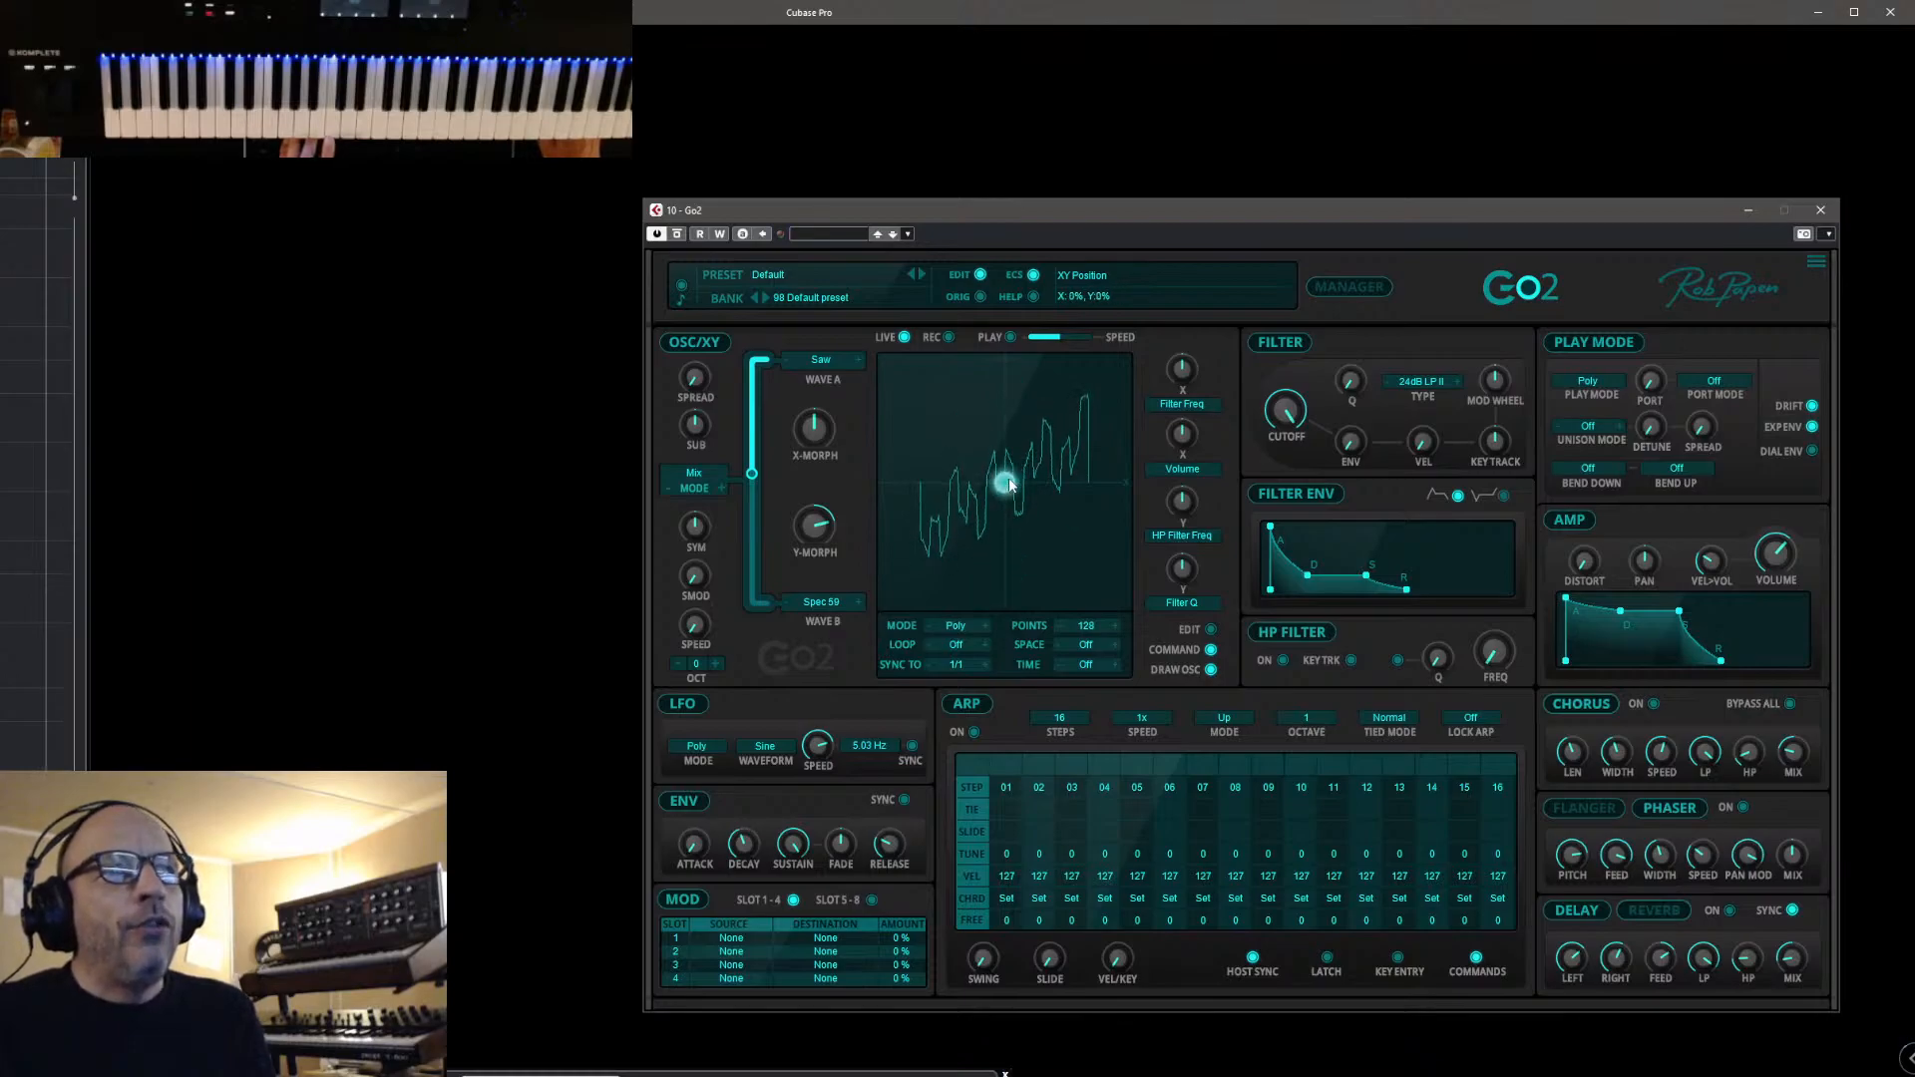
Sweep the oscillator morph between both waves, leave it nearer Wave B and move the XY point to X -24%, Y 37%
{"action": "mouse_move", "coordinate": [753, 477]}
{"action": "left_mouse_down"}
{"action": "mouse_move", "coordinate": [753, 391]}
{"action": "mouse_move", "coordinate": [753, 479]}
{"action": "left_mouse_up"}
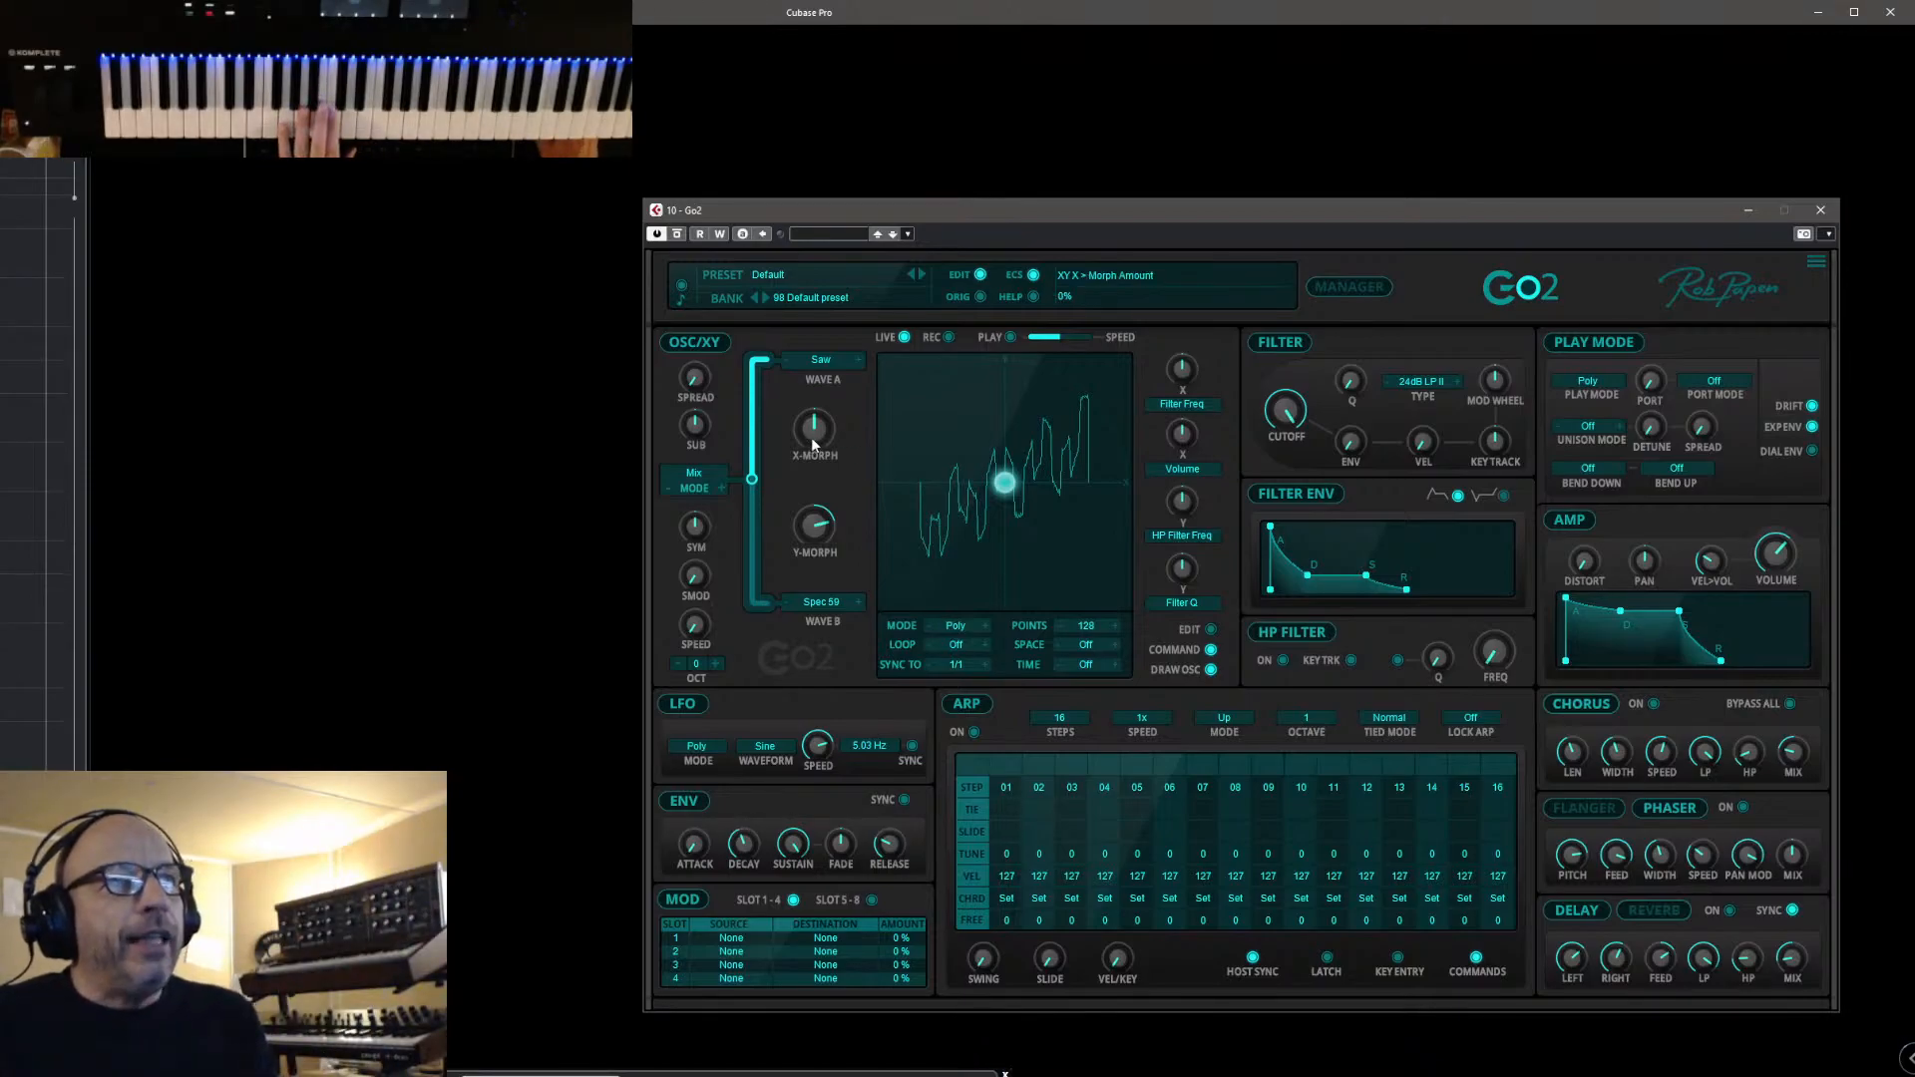
{"action": "mouse_move", "coordinate": [752, 479]}
{"action": "left_mouse_down"}
{"action": "mouse_move", "coordinate": [754, 429]}
{"action": "mouse_move", "coordinate": [755, 487]}
{"action": "left_mouse_up"}
{"action": "left_click_drag", "start_coordinate": [1005, 484], "coordinate": [959, 588]}
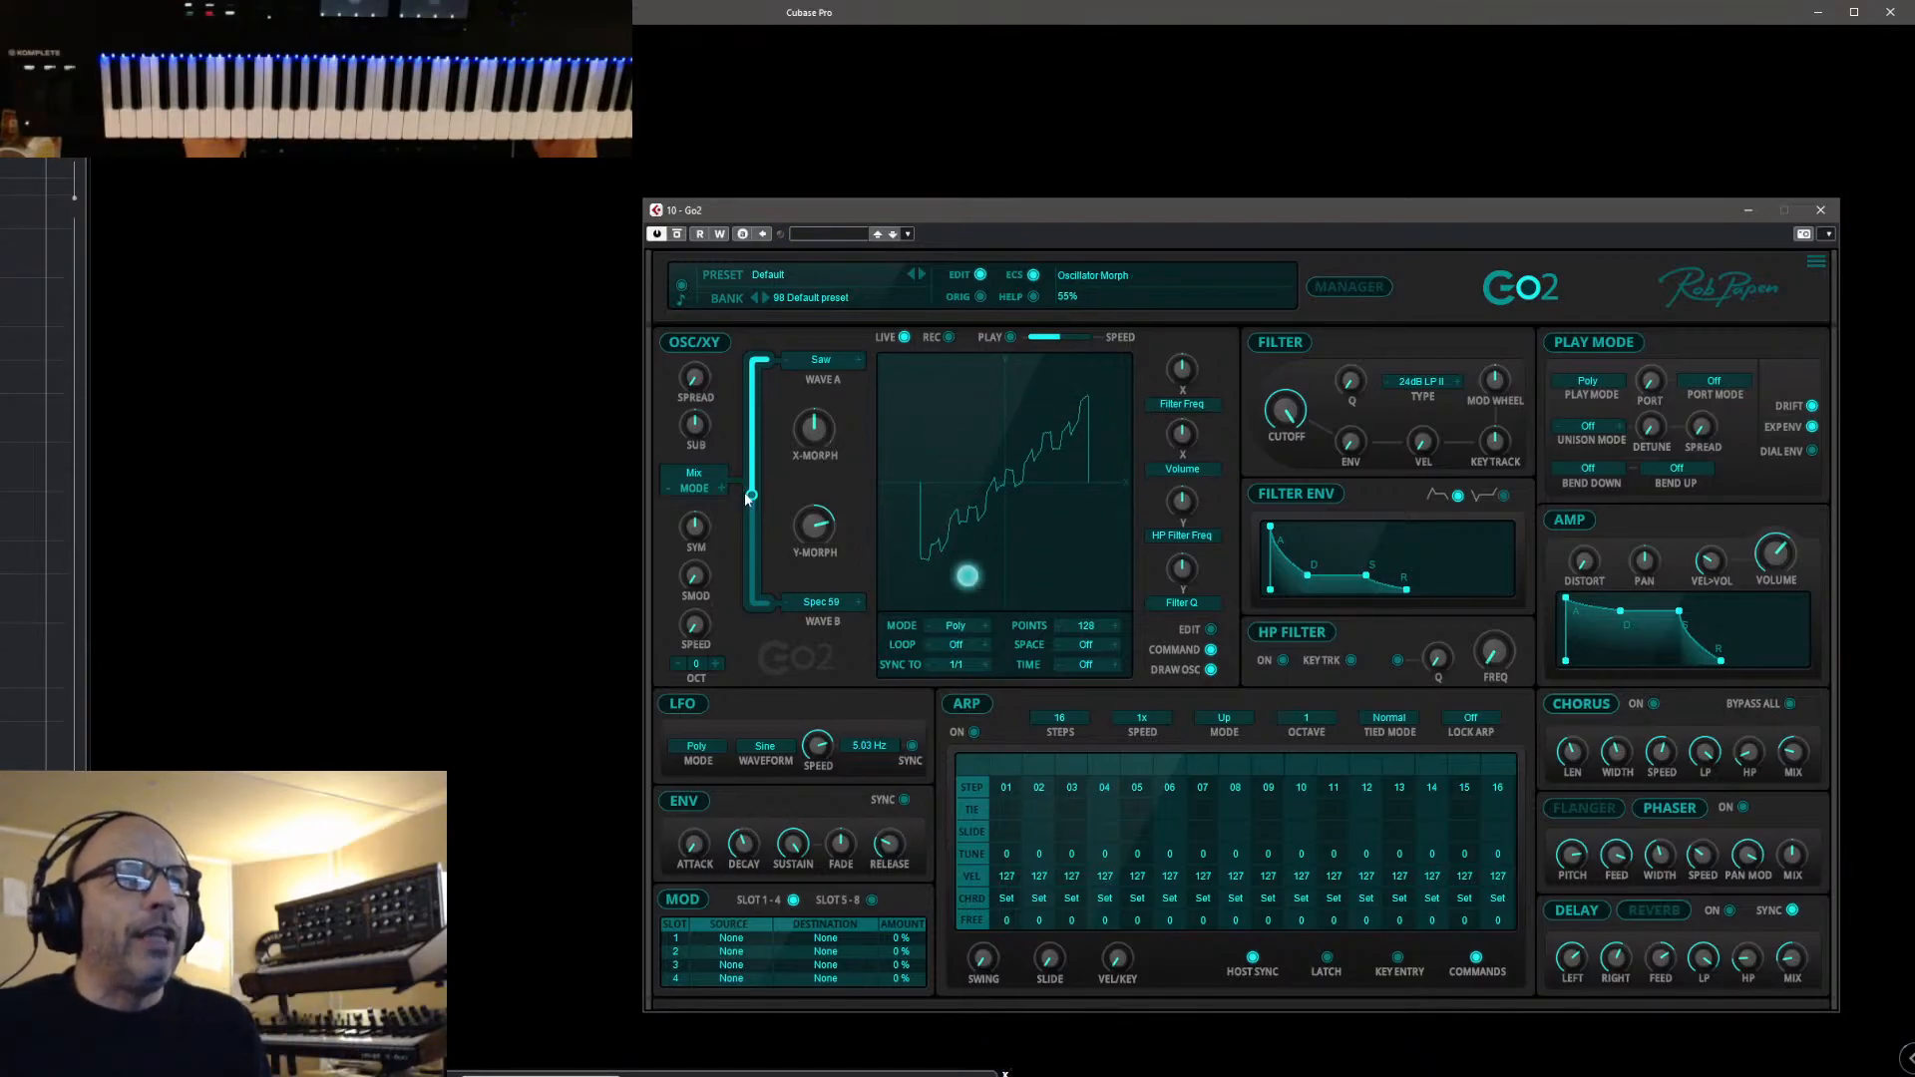
{"action": "left_click_drag", "start_coordinate": [752, 494], "coordinate": [791, 621]}
{"action": "left_click_drag", "start_coordinate": [768, 611], "coordinate": [767, 373]}
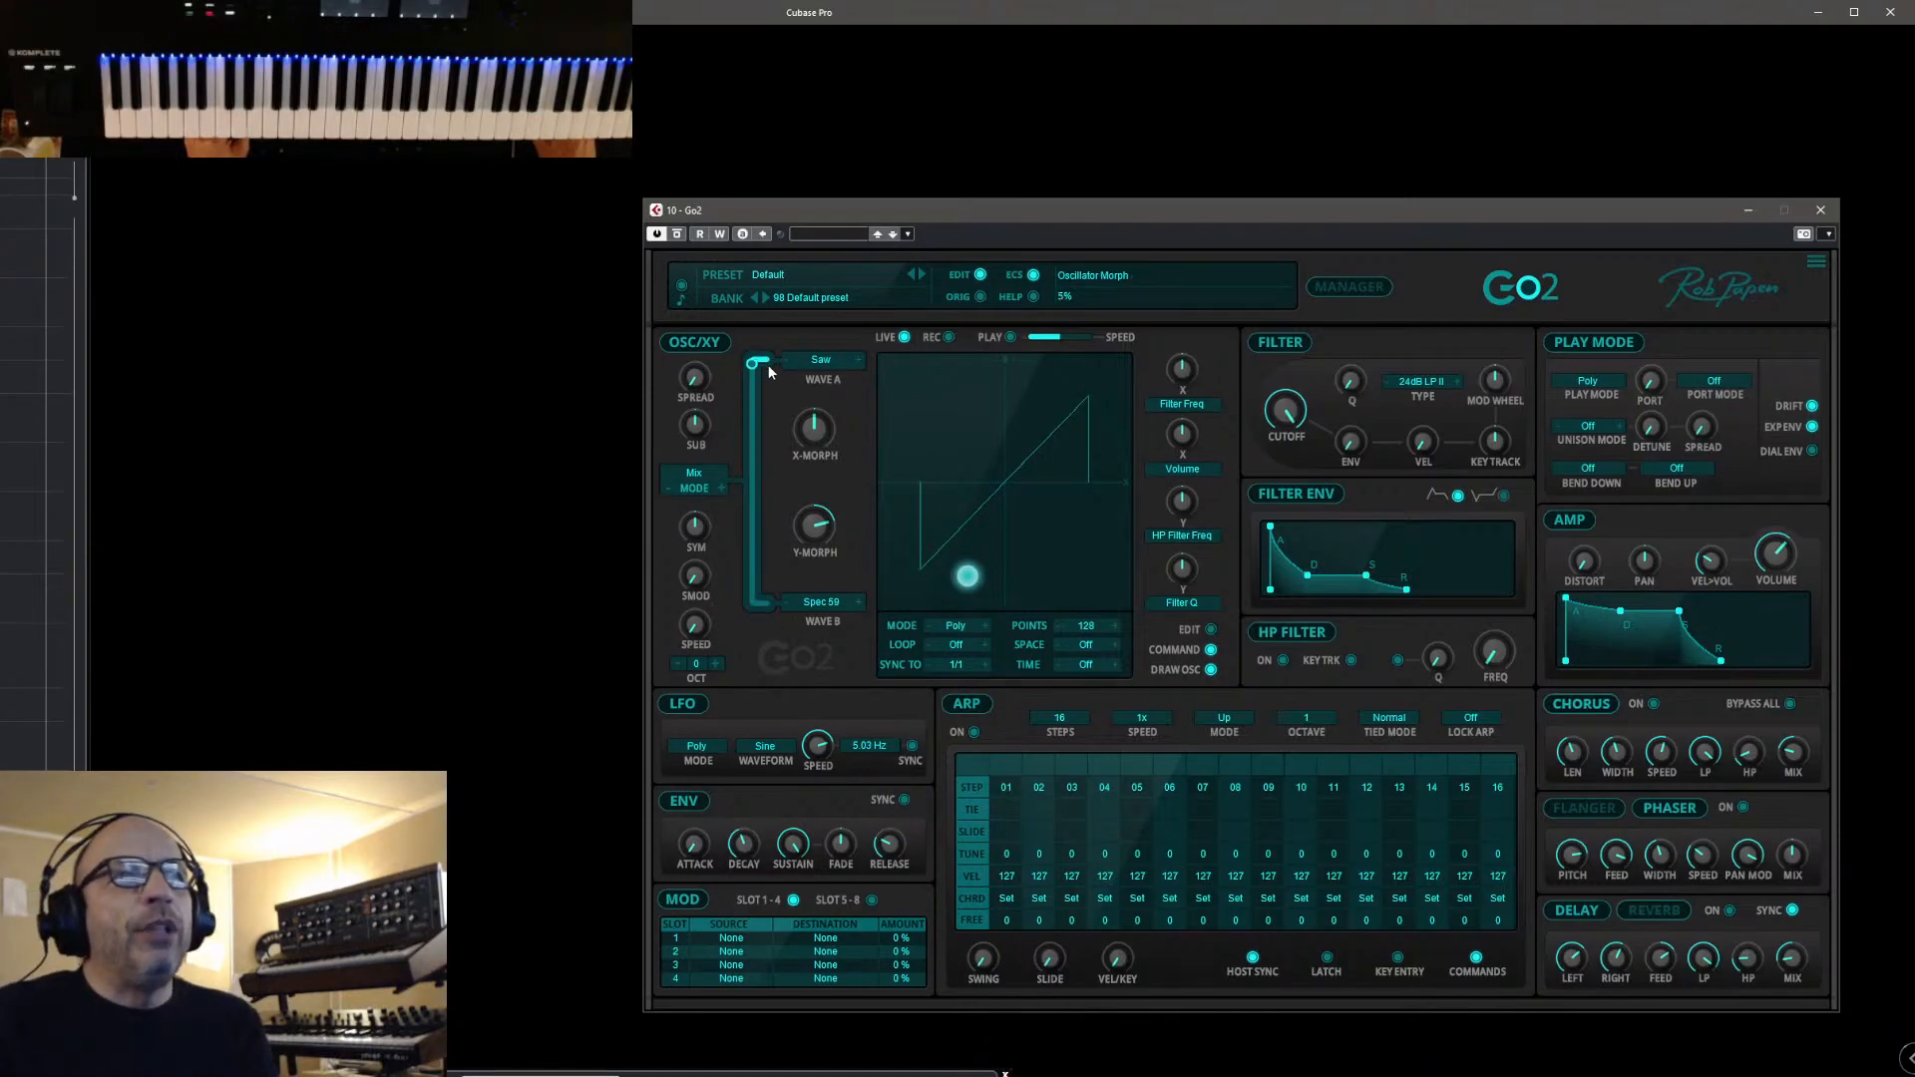
{"action": "left_click_drag", "start_coordinate": [746, 440], "coordinate": [798, 529]}
{"action": "left_click_drag", "start_coordinate": [1007, 536], "coordinate": [1049, 587]}
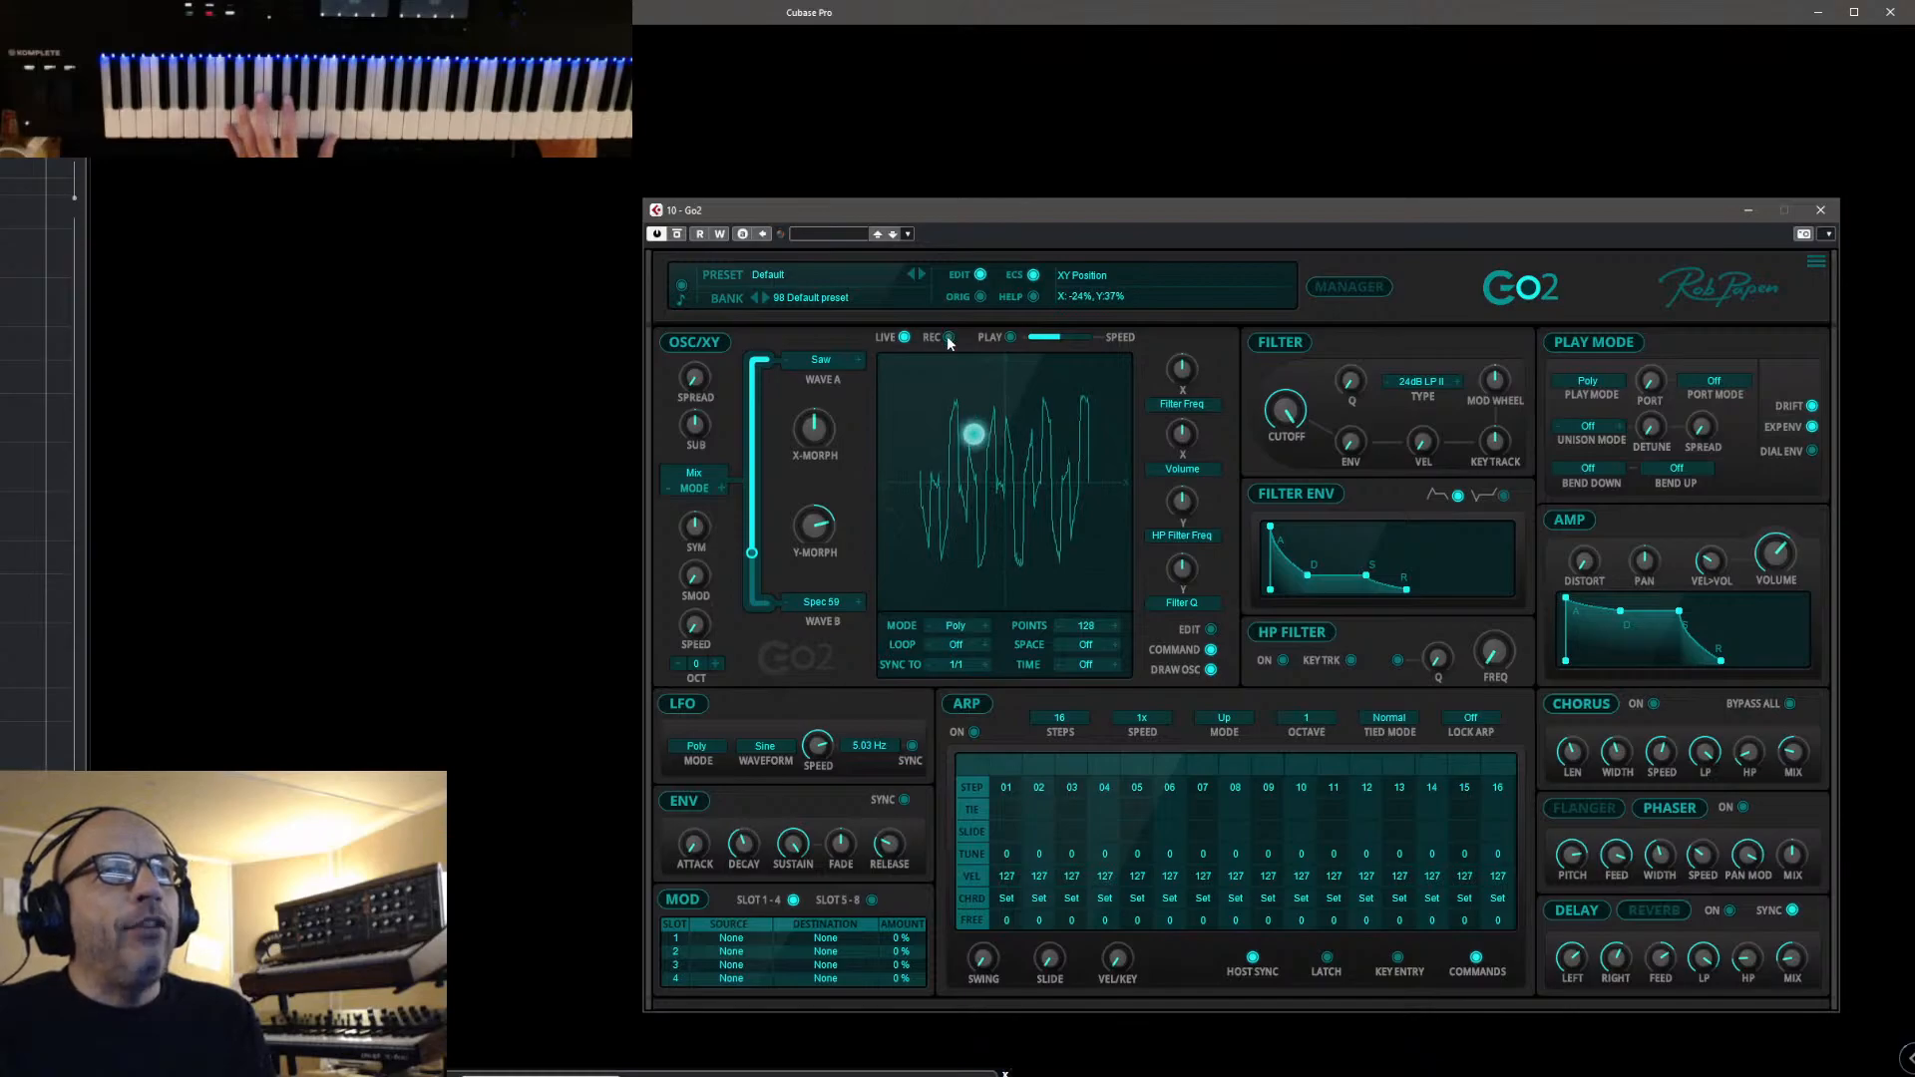
Record a movement of the XY point across the pad and turn on its playback
{"action": "left_click_drag", "start_coordinate": [937, 466], "coordinate": [1051, 389]}
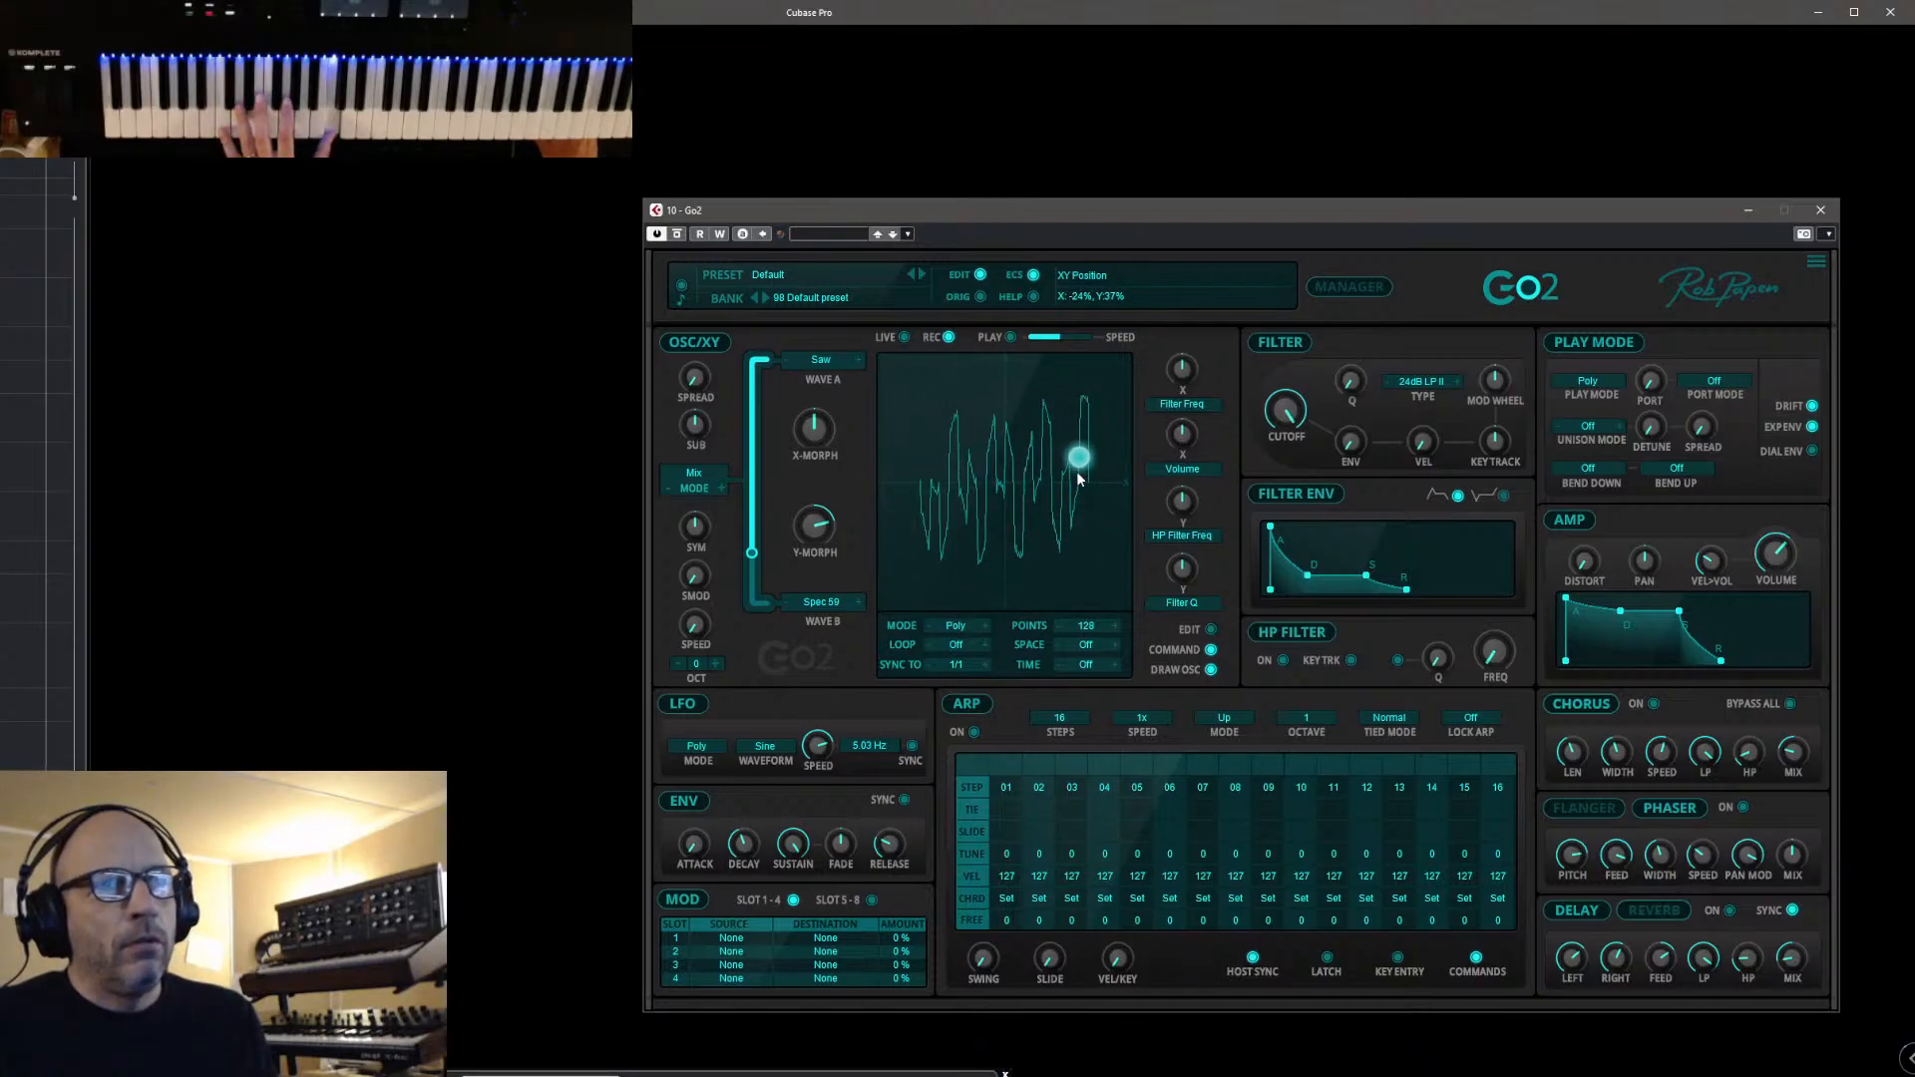
{"action": "left_click", "coordinate": [1010, 338]}
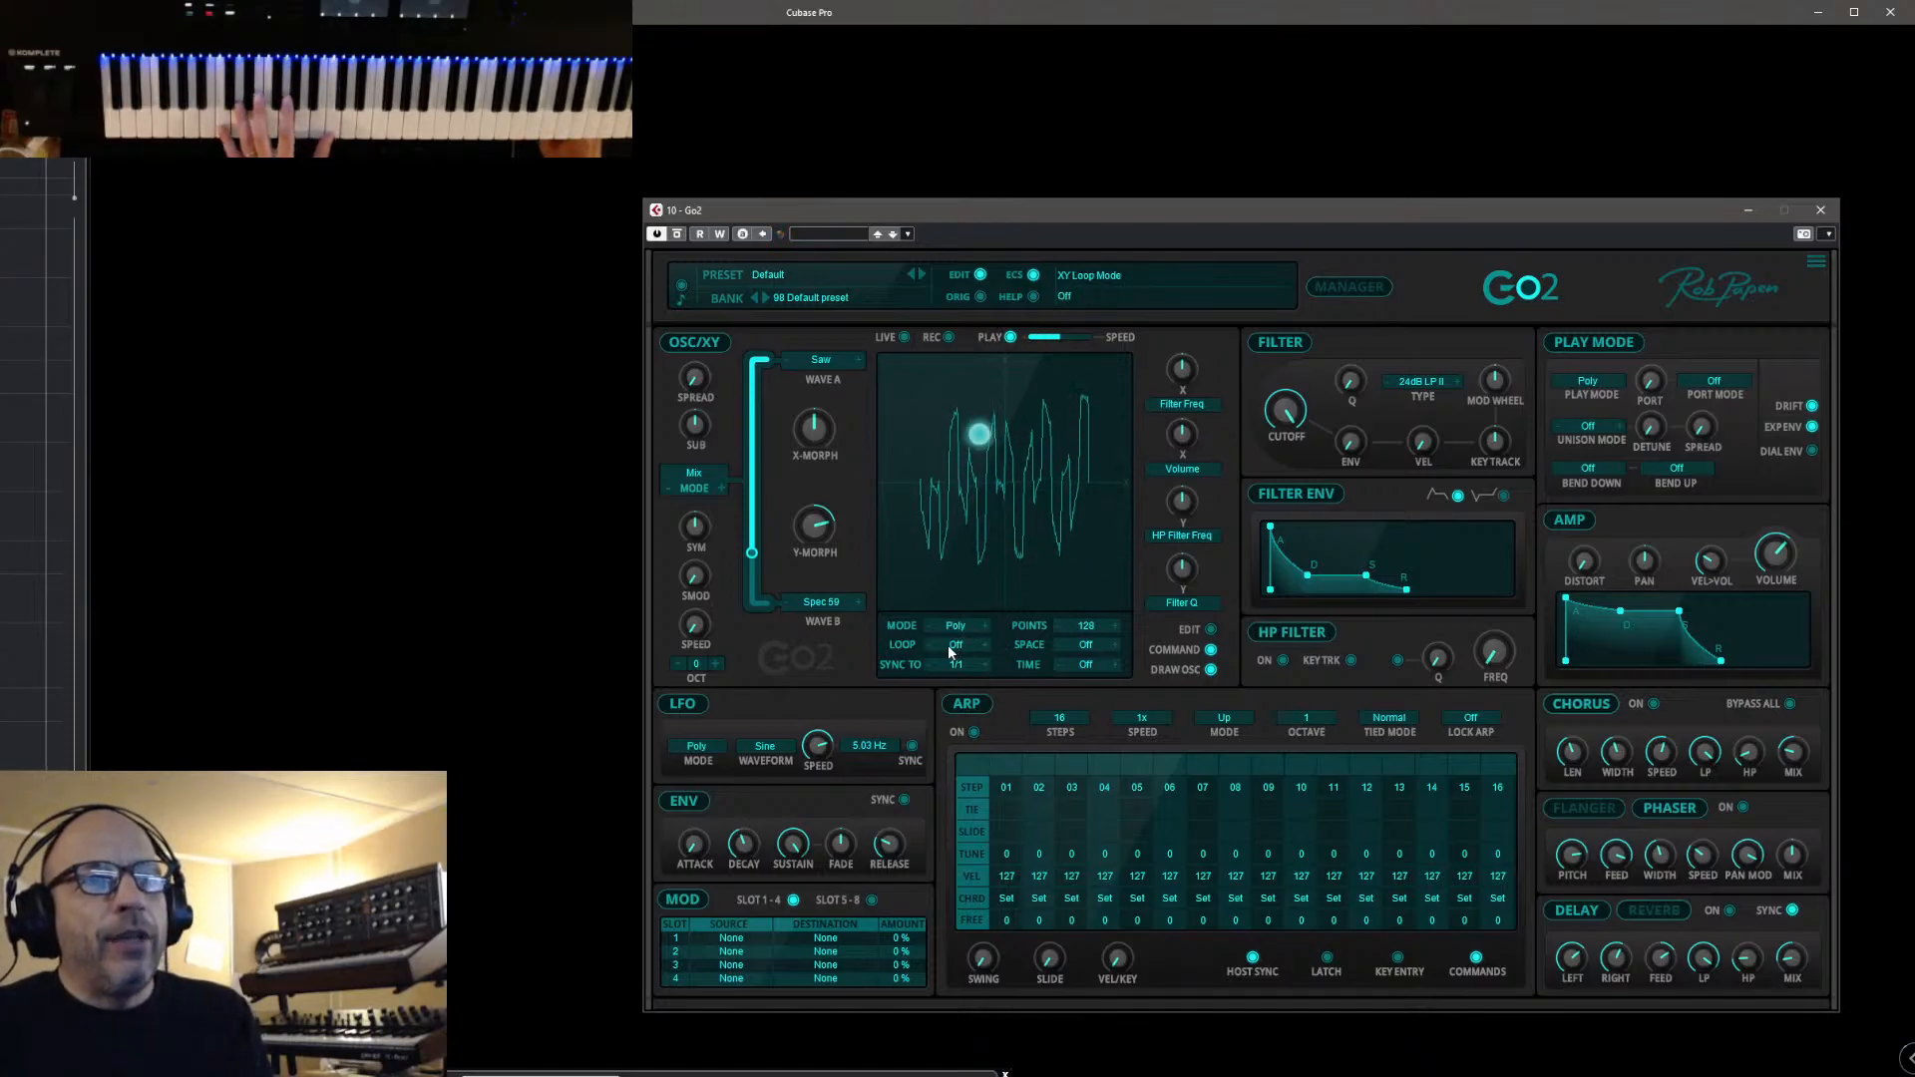
Set the XY loop mode to <> and try sync periods of 1/2 and 1/4
{"action": "left_click", "coordinate": [969, 666]}
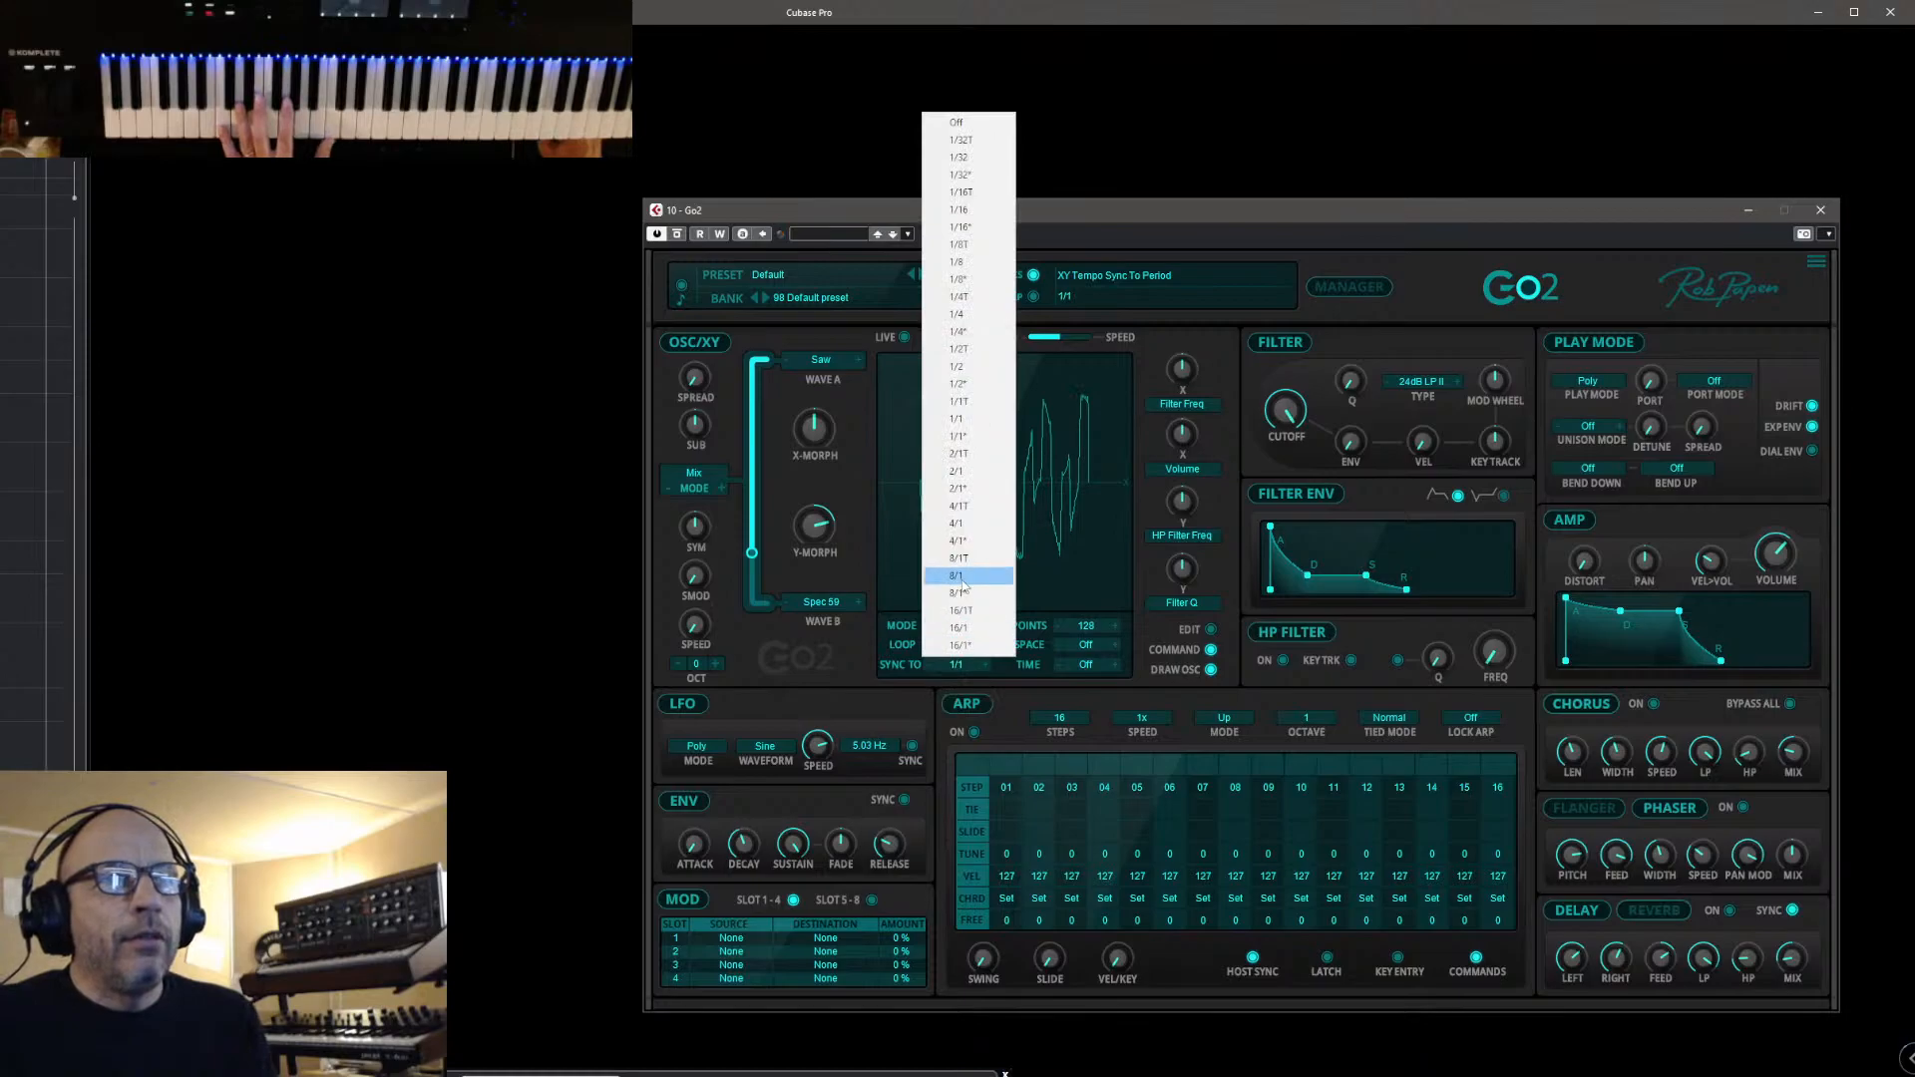
{"action": "left_click", "coordinate": [960, 368]}
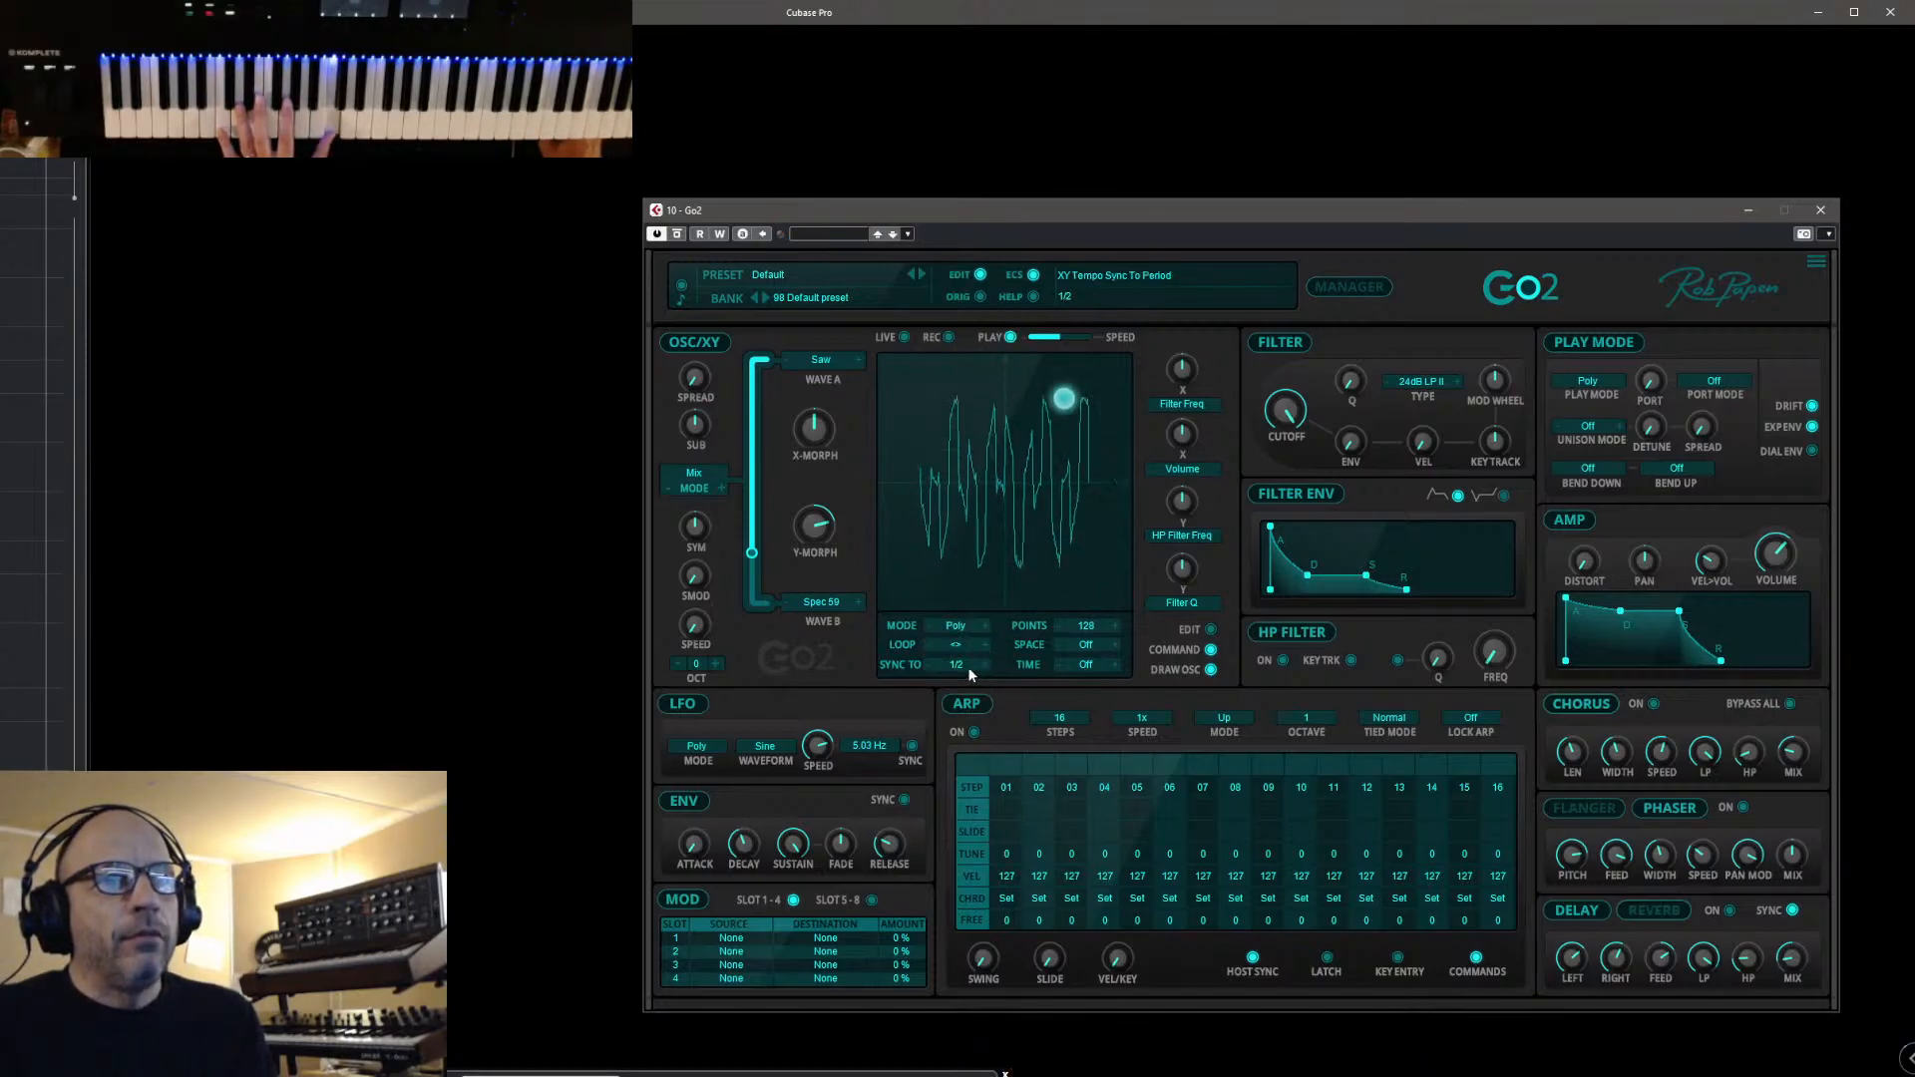
{"action": "left_click", "coordinate": [929, 665]}
{"action": "left_click", "coordinate": [929, 665]}
{"action": "left_click", "coordinate": [929, 666]}
{"action": "left_click", "coordinate": [930, 665]}
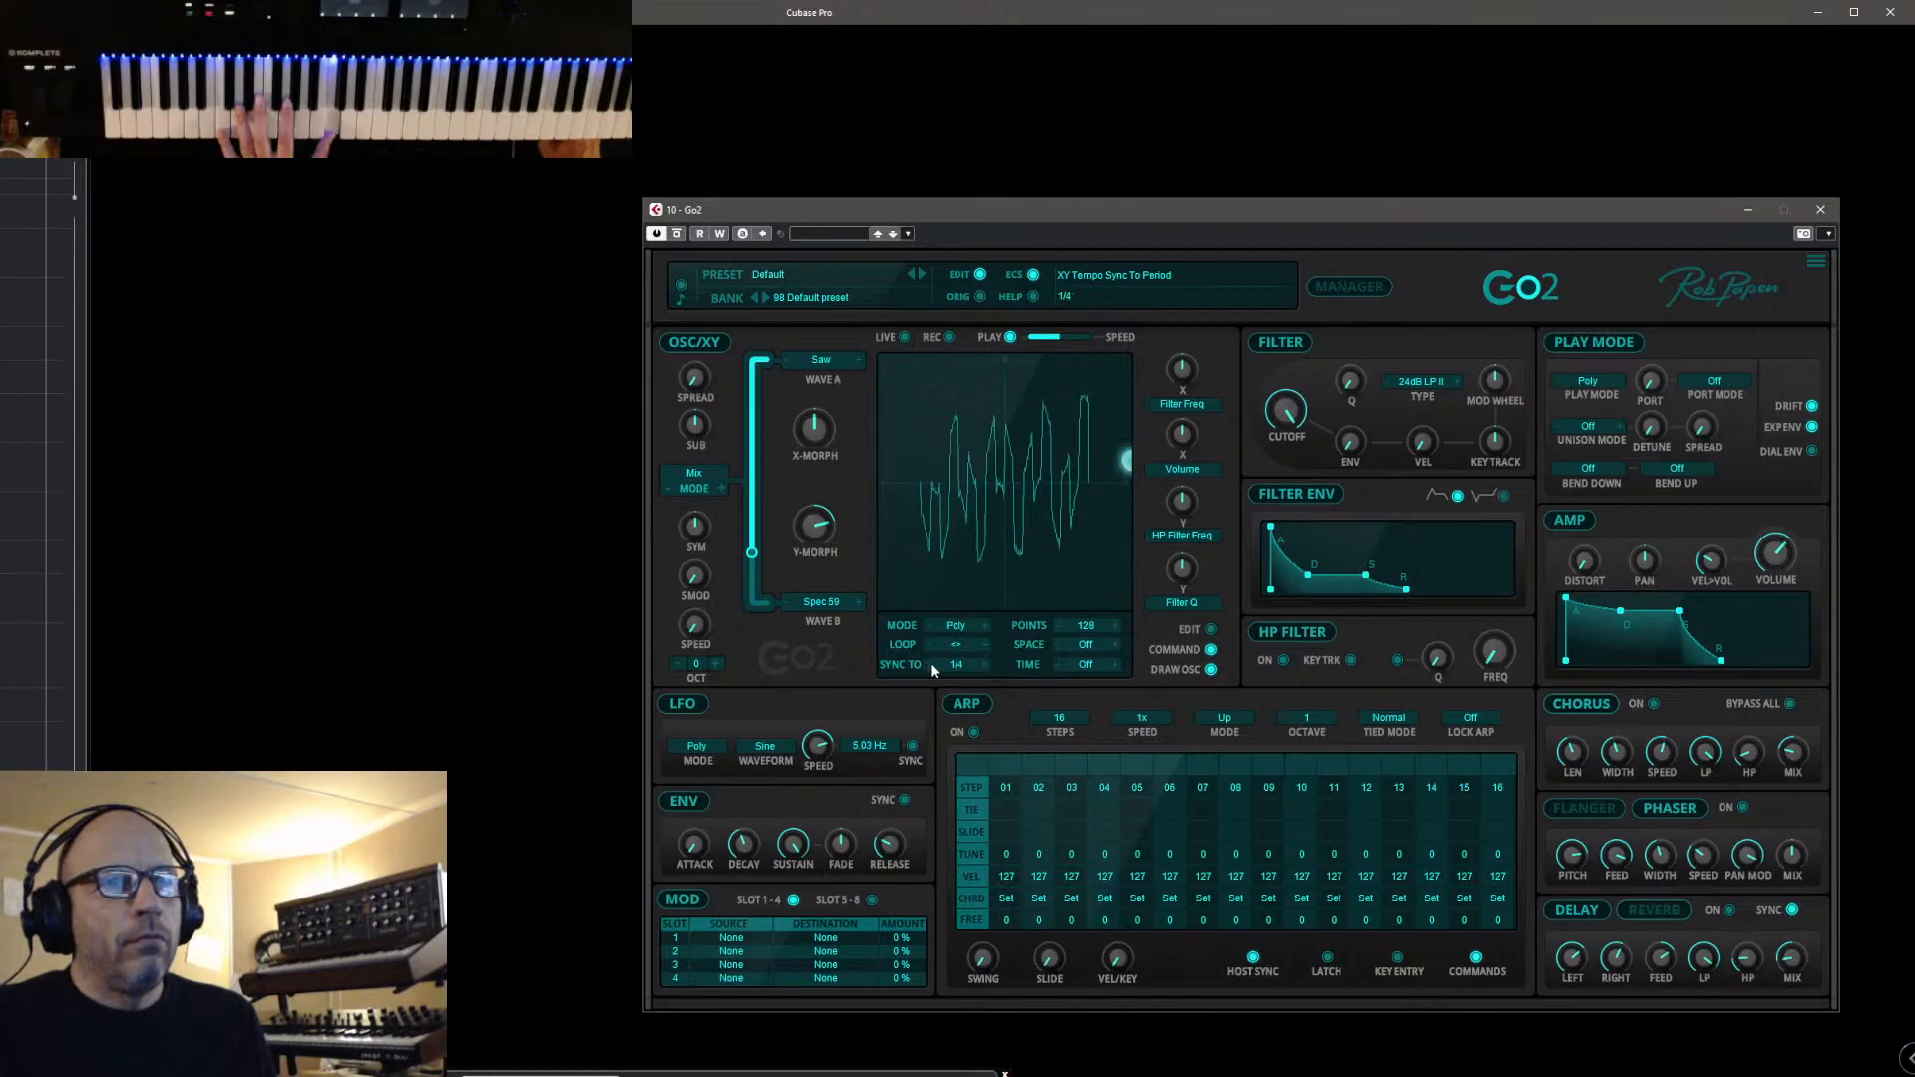
Lengthen the XY sync period back to 1/1
{"action": "left_click", "coordinate": [984, 666]}
{"action": "left_click", "coordinate": [984, 666]}
{"action": "left_click", "coordinate": [984, 666]}
{"action": "left_click", "coordinate": [984, 667]}
{"action": "left_click", "coordinate": [984, 666]}
{"action": "left_click", "coordinate": [984, 666]}
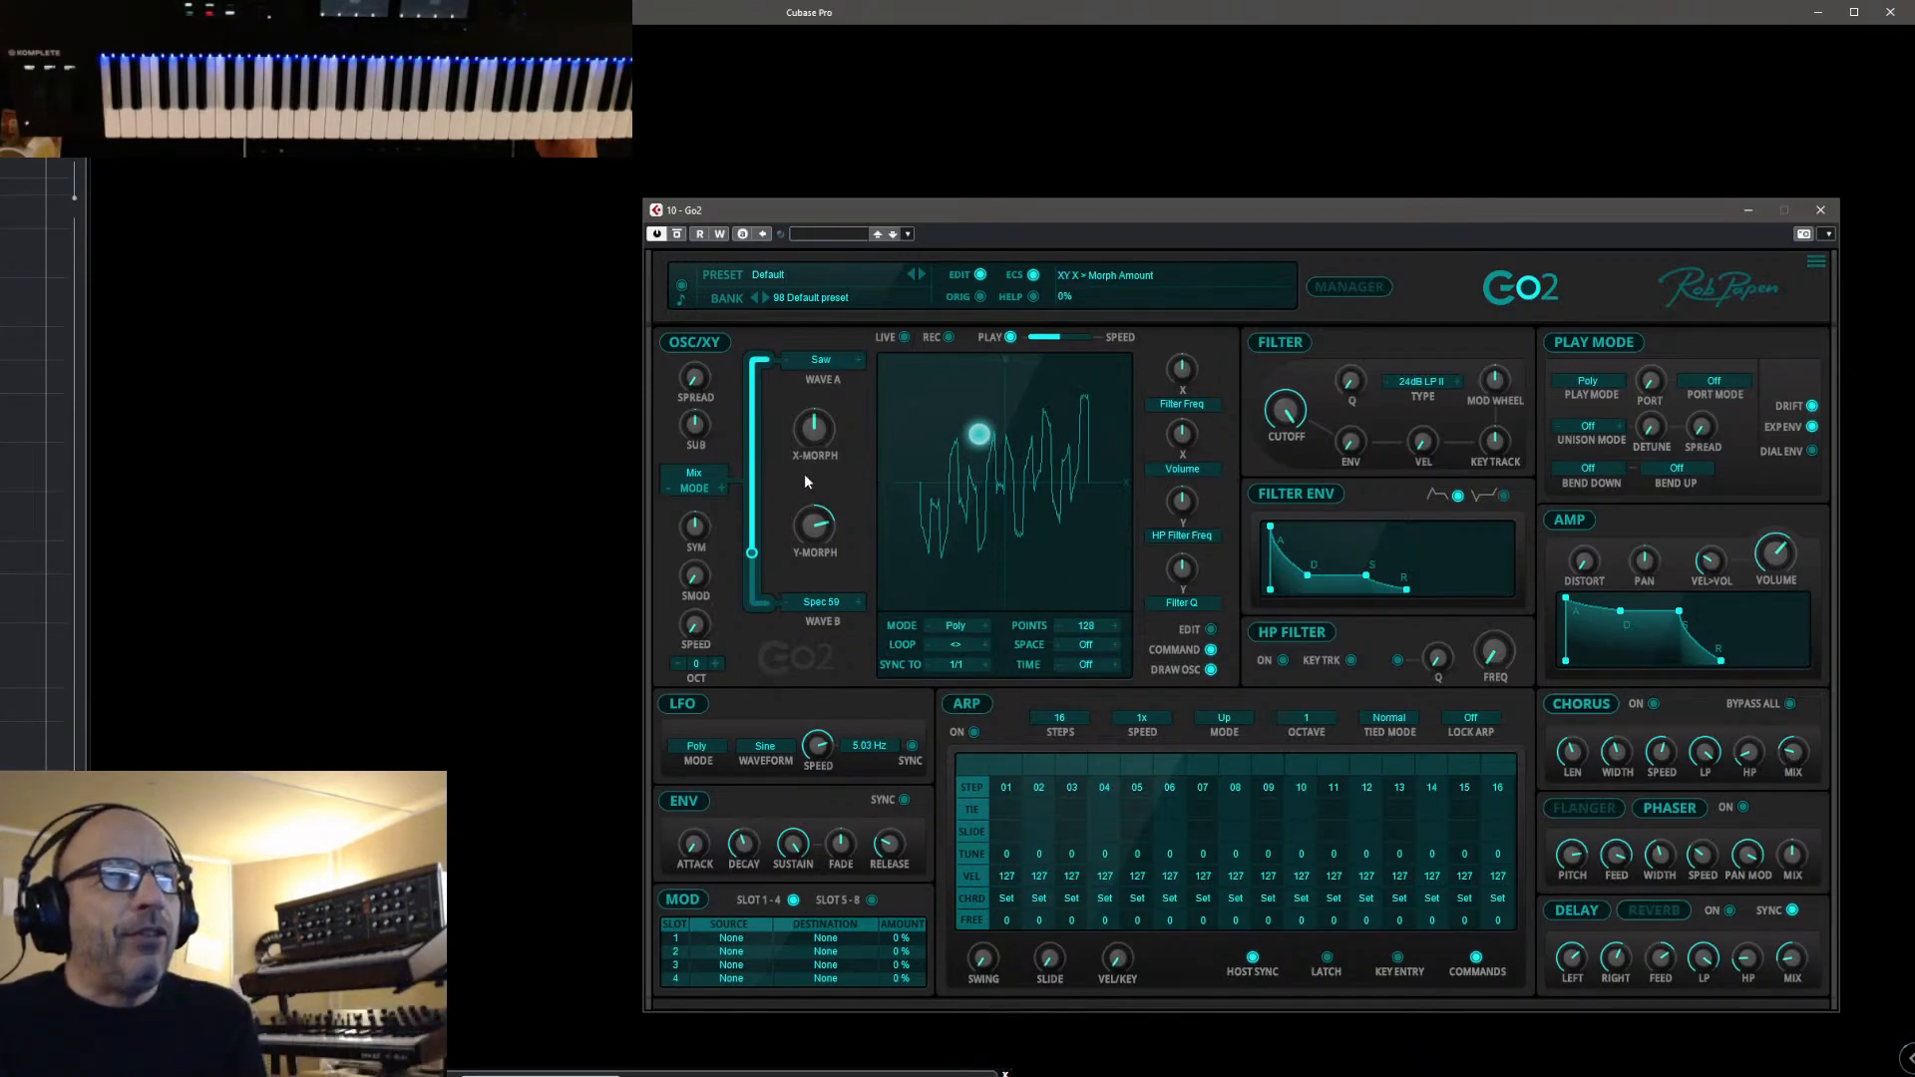
Switch the XY pad to live control, centre its point at 0% on both axes and reset the Y-Morph amount
{"action": "left_click", "coordinate": [891, 339]}
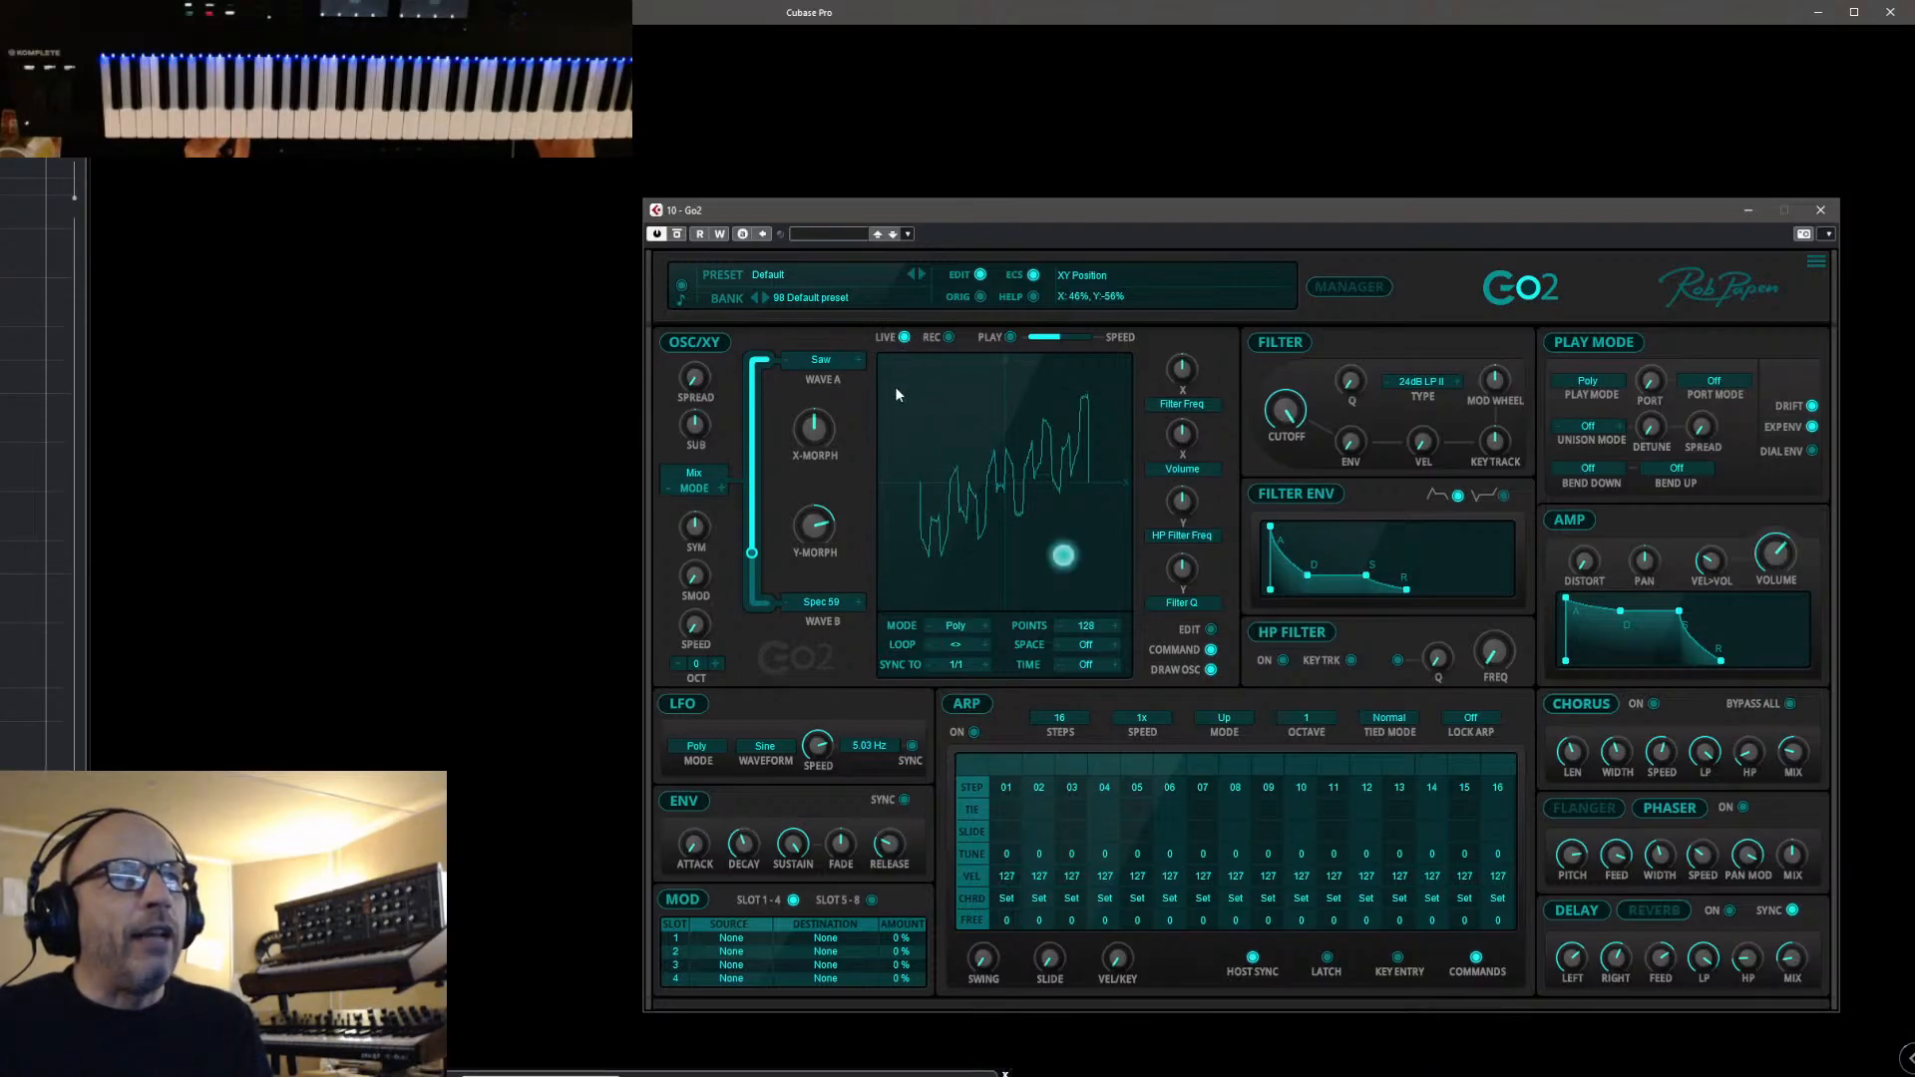
{"action": "left_click_drag", "start_coordinate": [1073, 555], "coordinate": [1006, 488]}
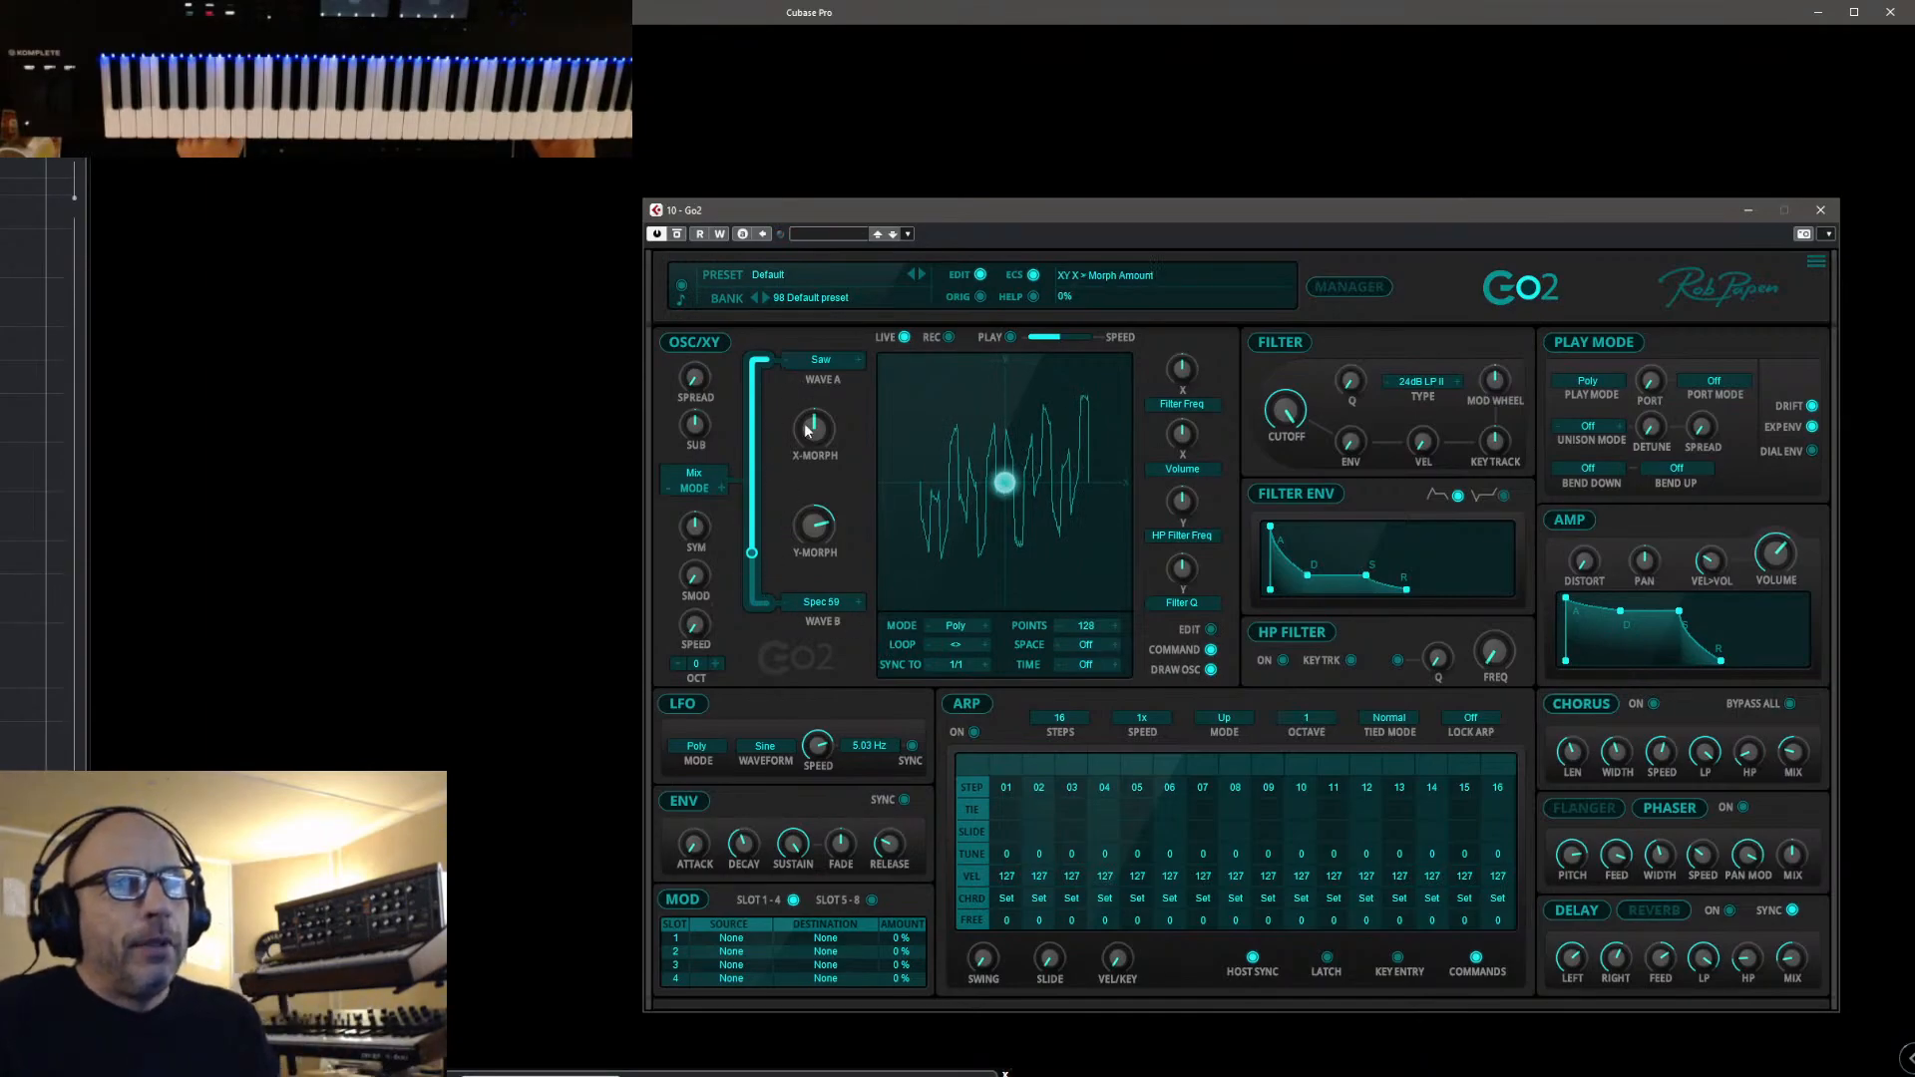
{"action": "double_click", "coordinate": [820, 529]}
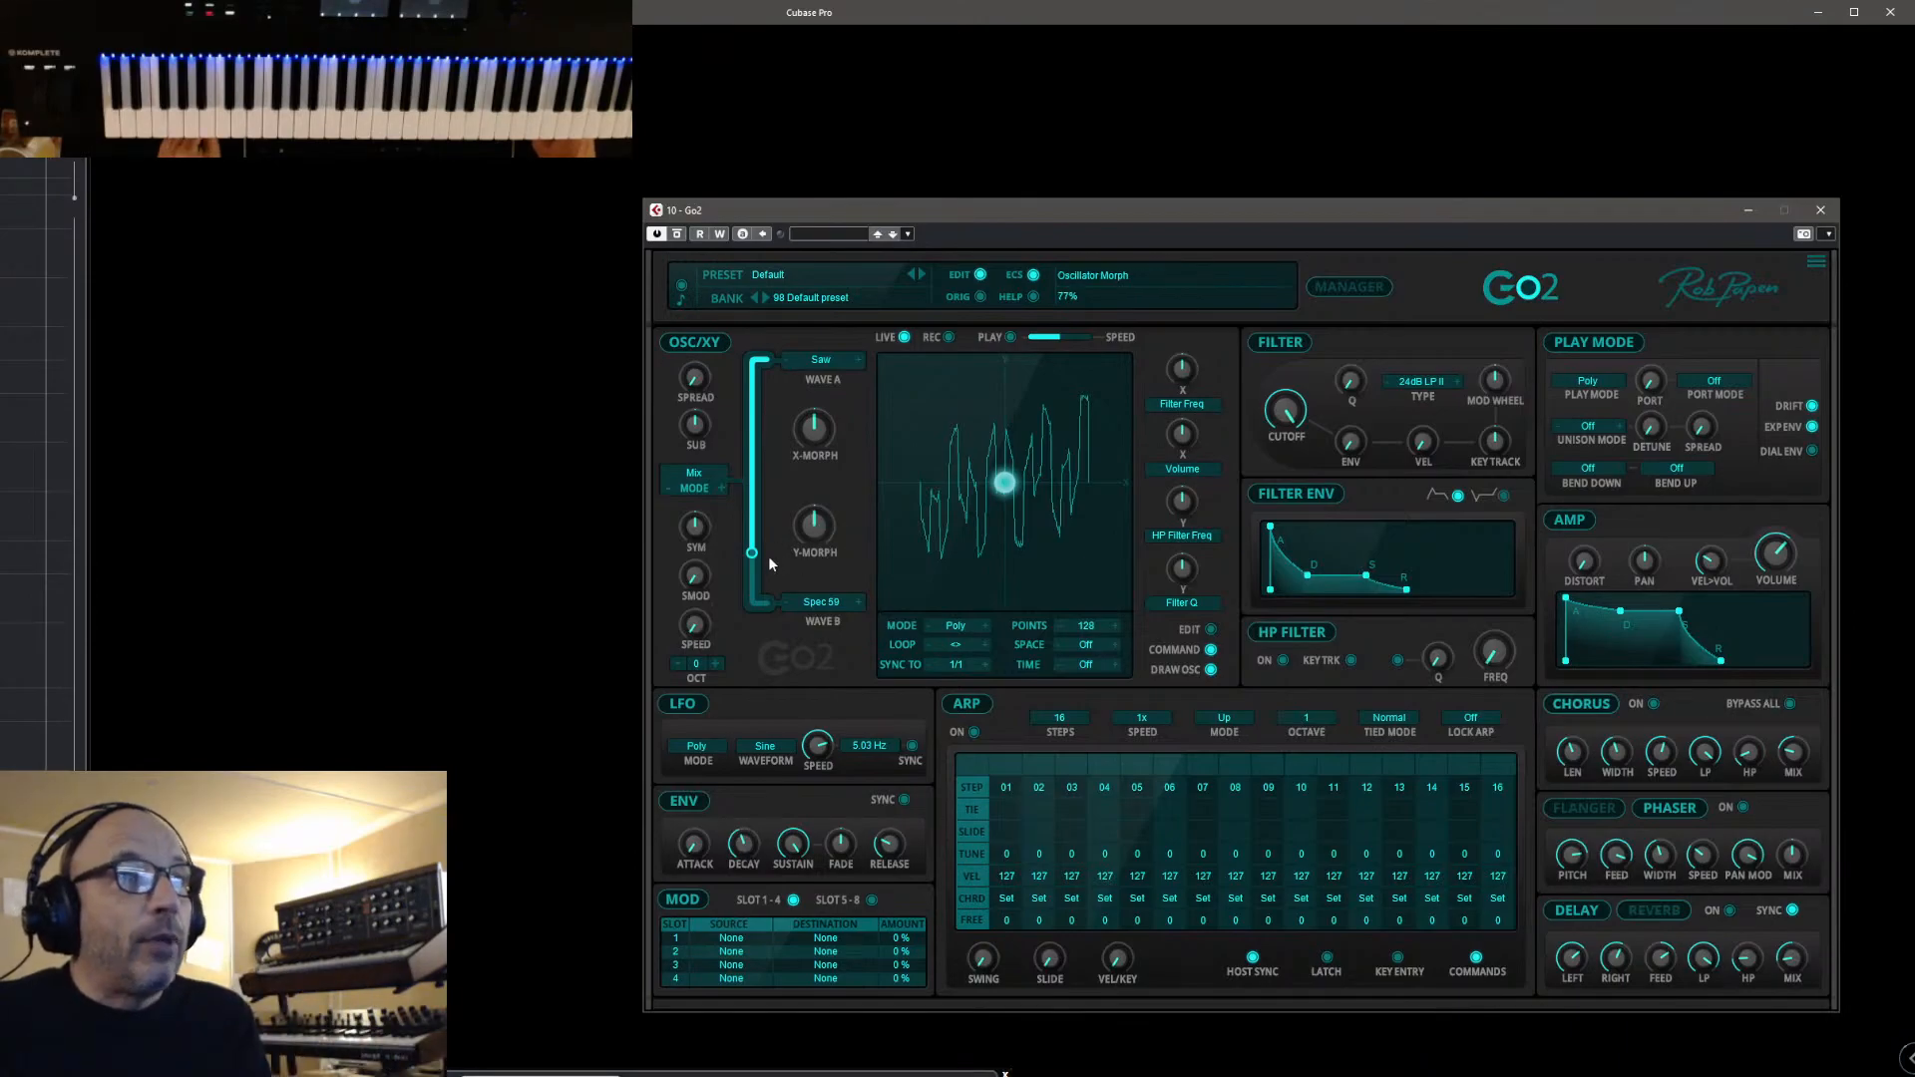
Move the oscillator morph slightly closer to Wave B, set negative X-Morph and positive Y-Morph amounts, and test them with the XY point
{"action": "left_click_drag", "start_coordinate": [763, 534], "coordinate": [778, 586]}
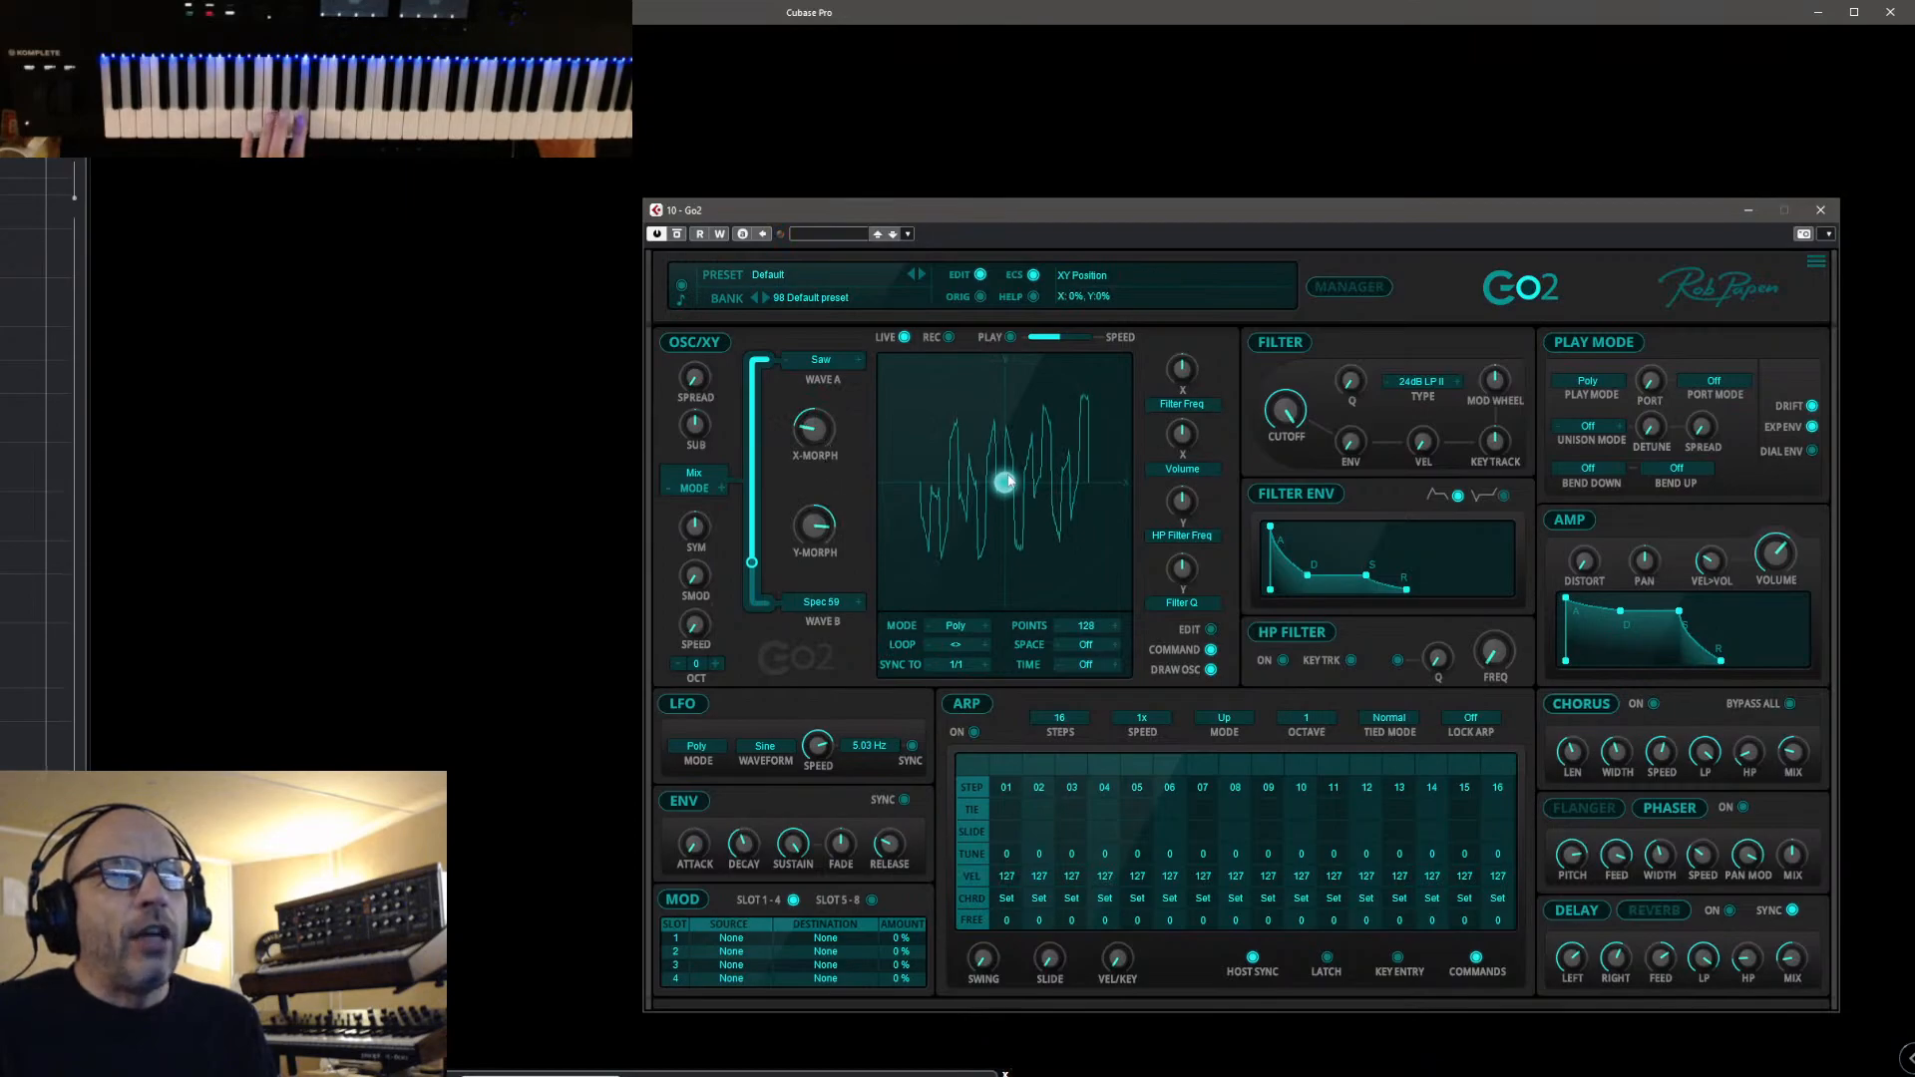
{"action": "left_click_drag", "start_coordinate": [938, 434], "coordinate": [993, 484]}
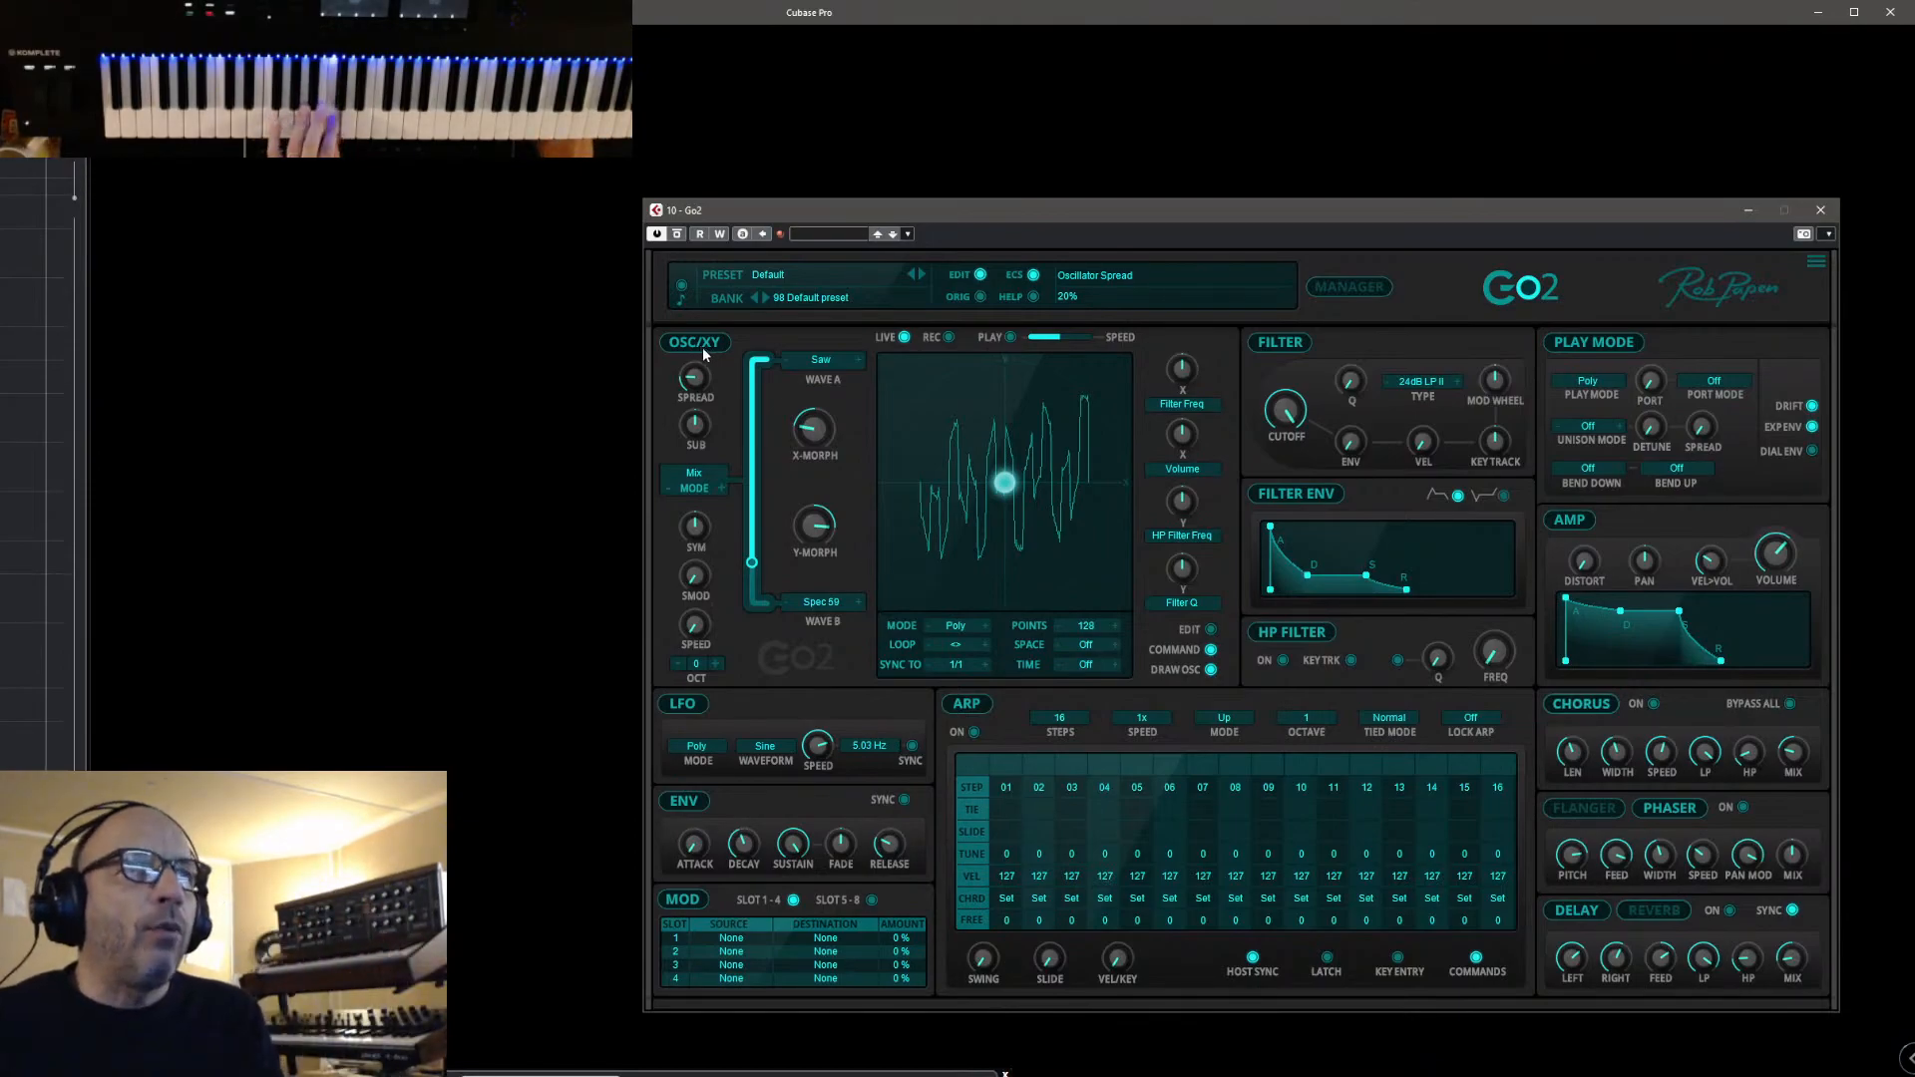
Try oscillator spread values up to 50%, leave the spread low, and slightly lengthen the amp envelope release
{"action": "left_click_drag", "start_coordinate": [698, 382], "coordinate": [713, 342]}
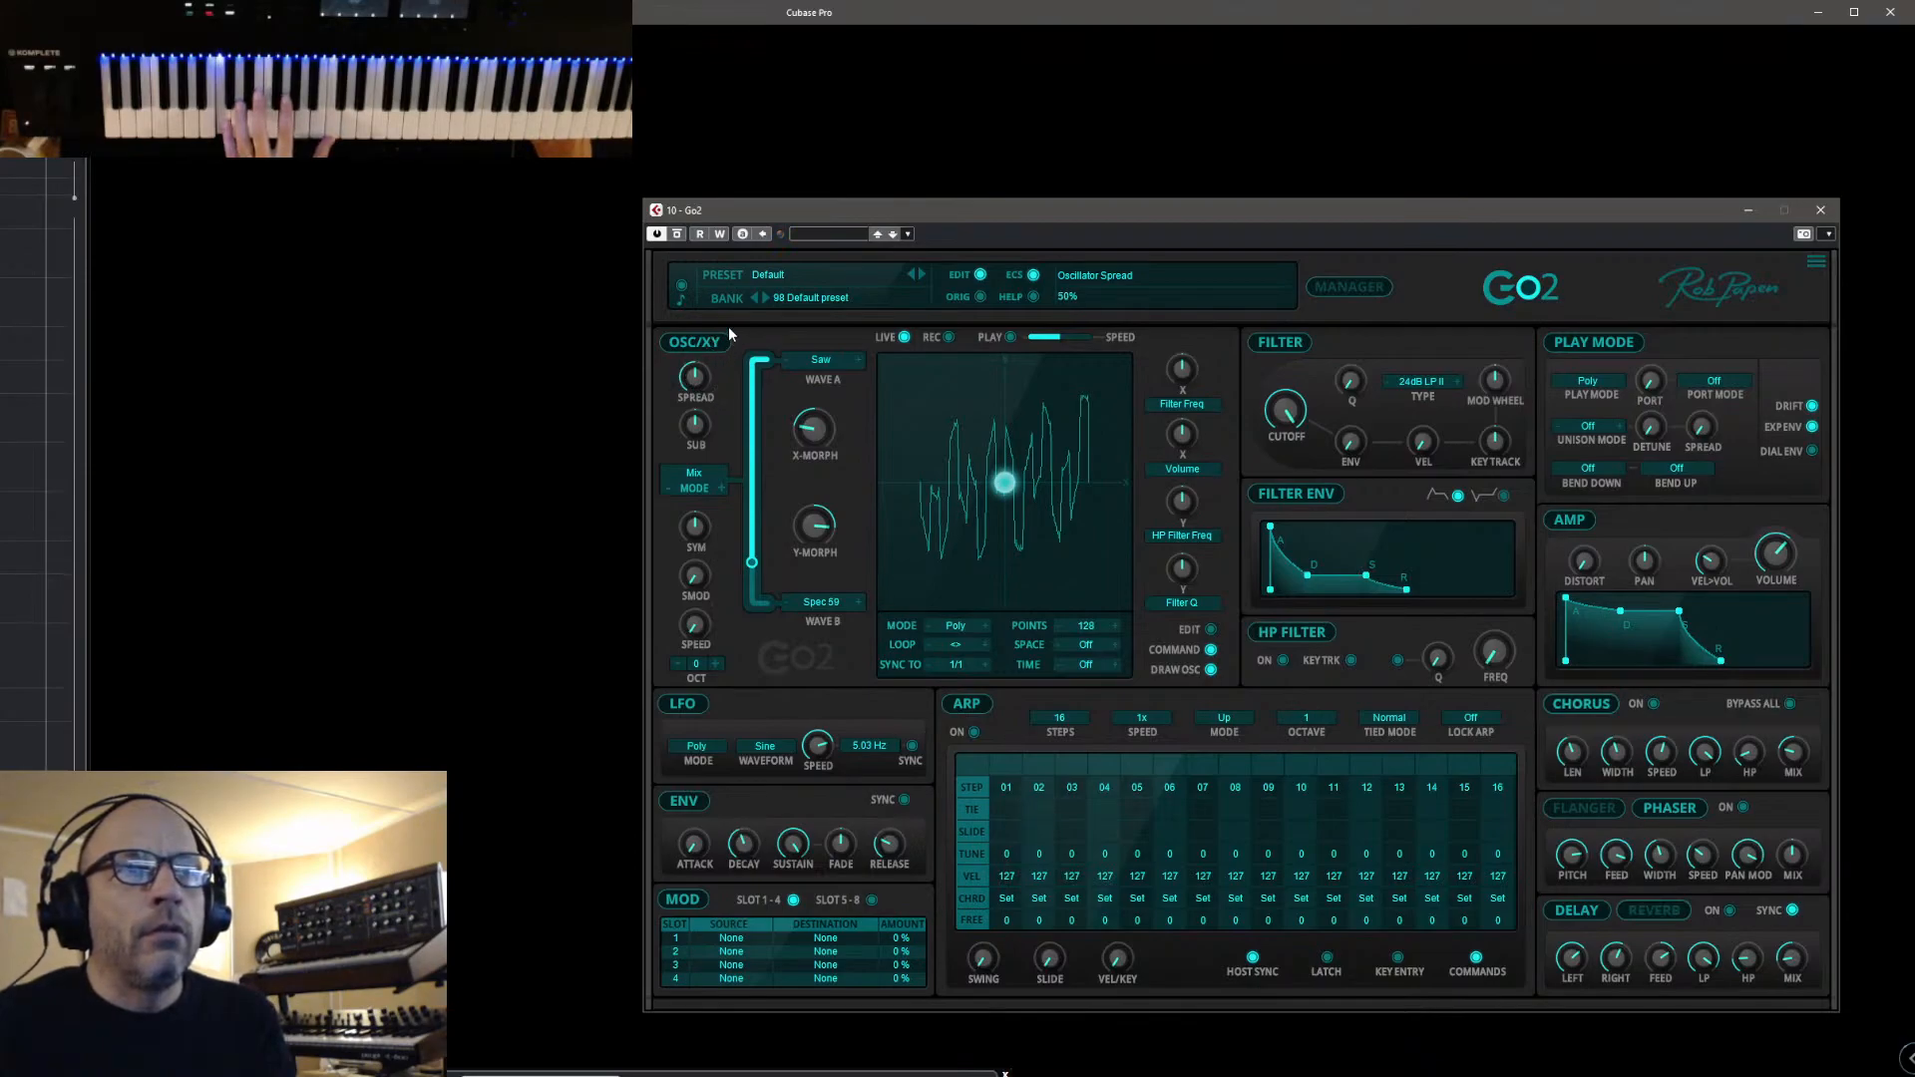
{"action": "left_click_drag", "start_coordinate": [740, 284], "coordinate": [724, 377]}
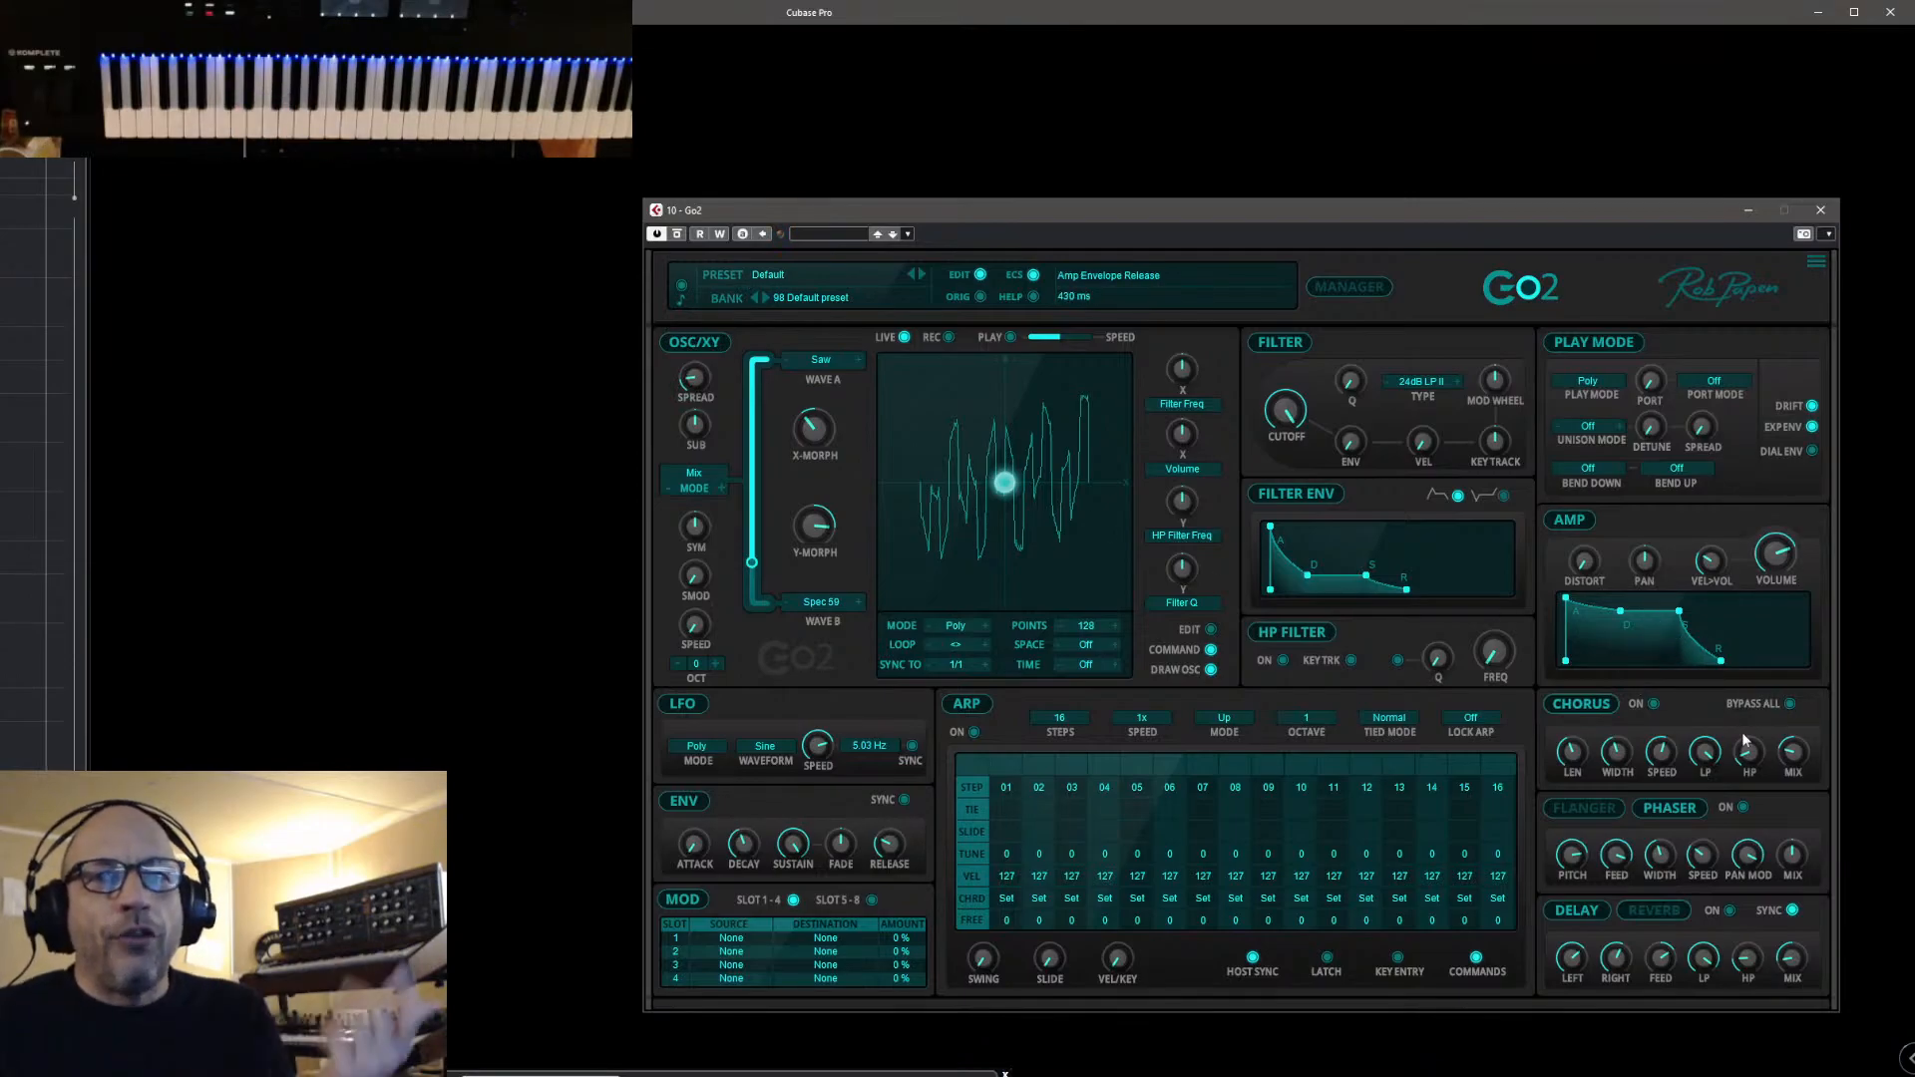
{"action": "left_click_drag", "start_coordinate": [1731, 666], "coordinate": [1737, 661]}
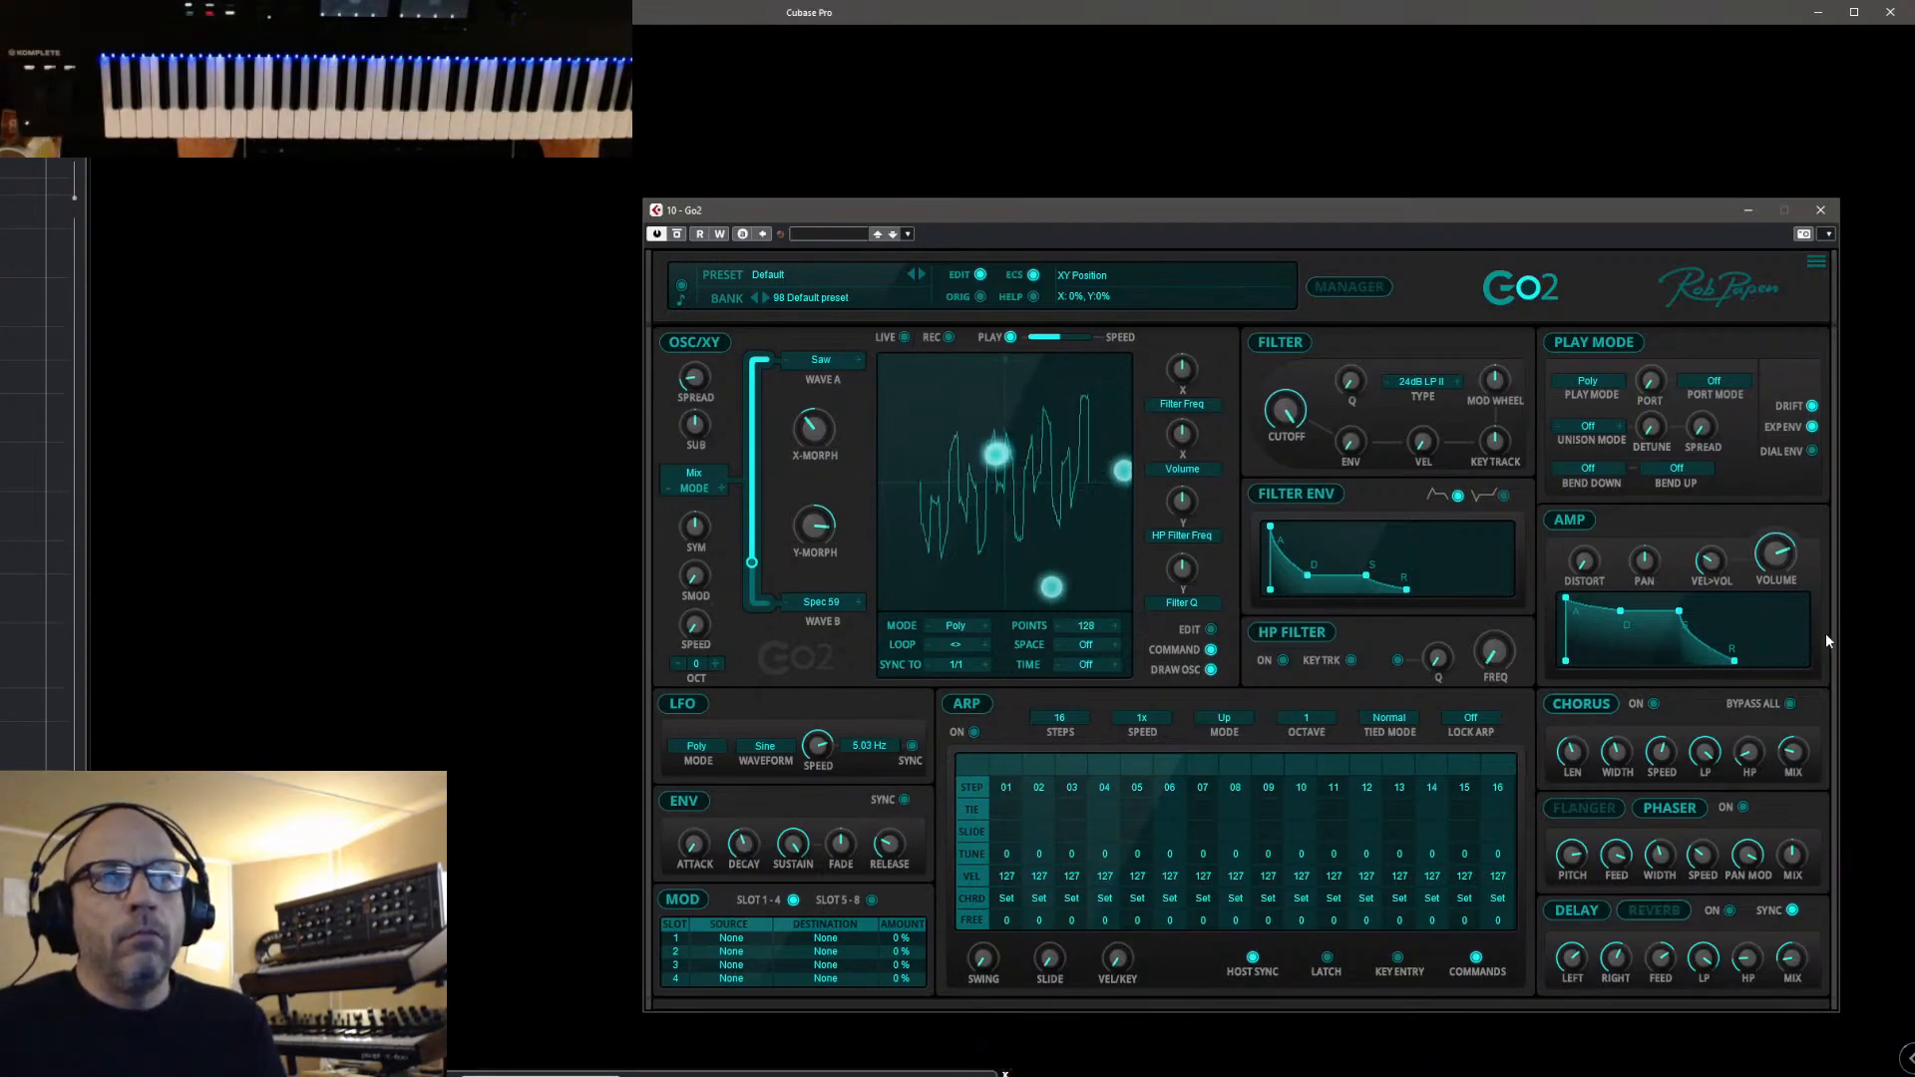
Change Wave A to Vocal E from Spectrum Waves 1
{"action": "left_click", "coordinate": [820, 360]}
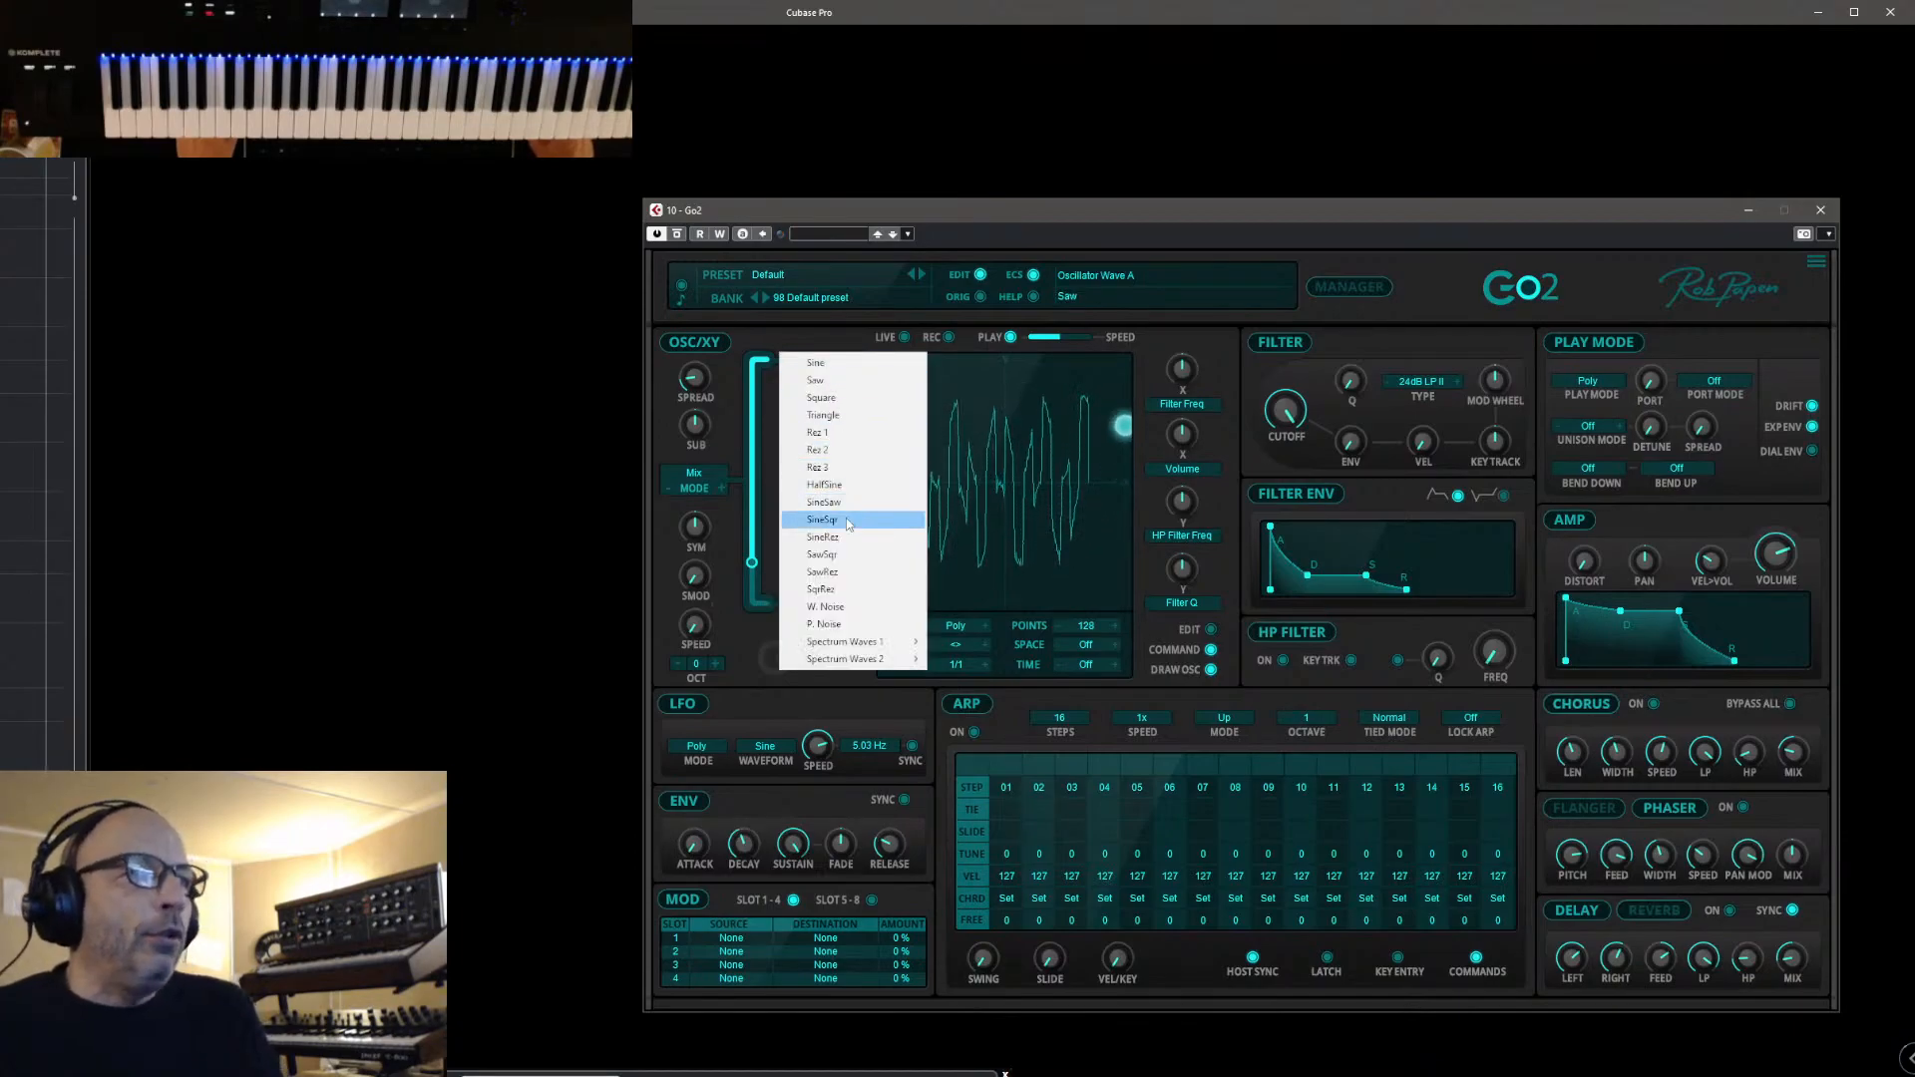
{"action": "mouse_move", "coordinate": [857, 641]}
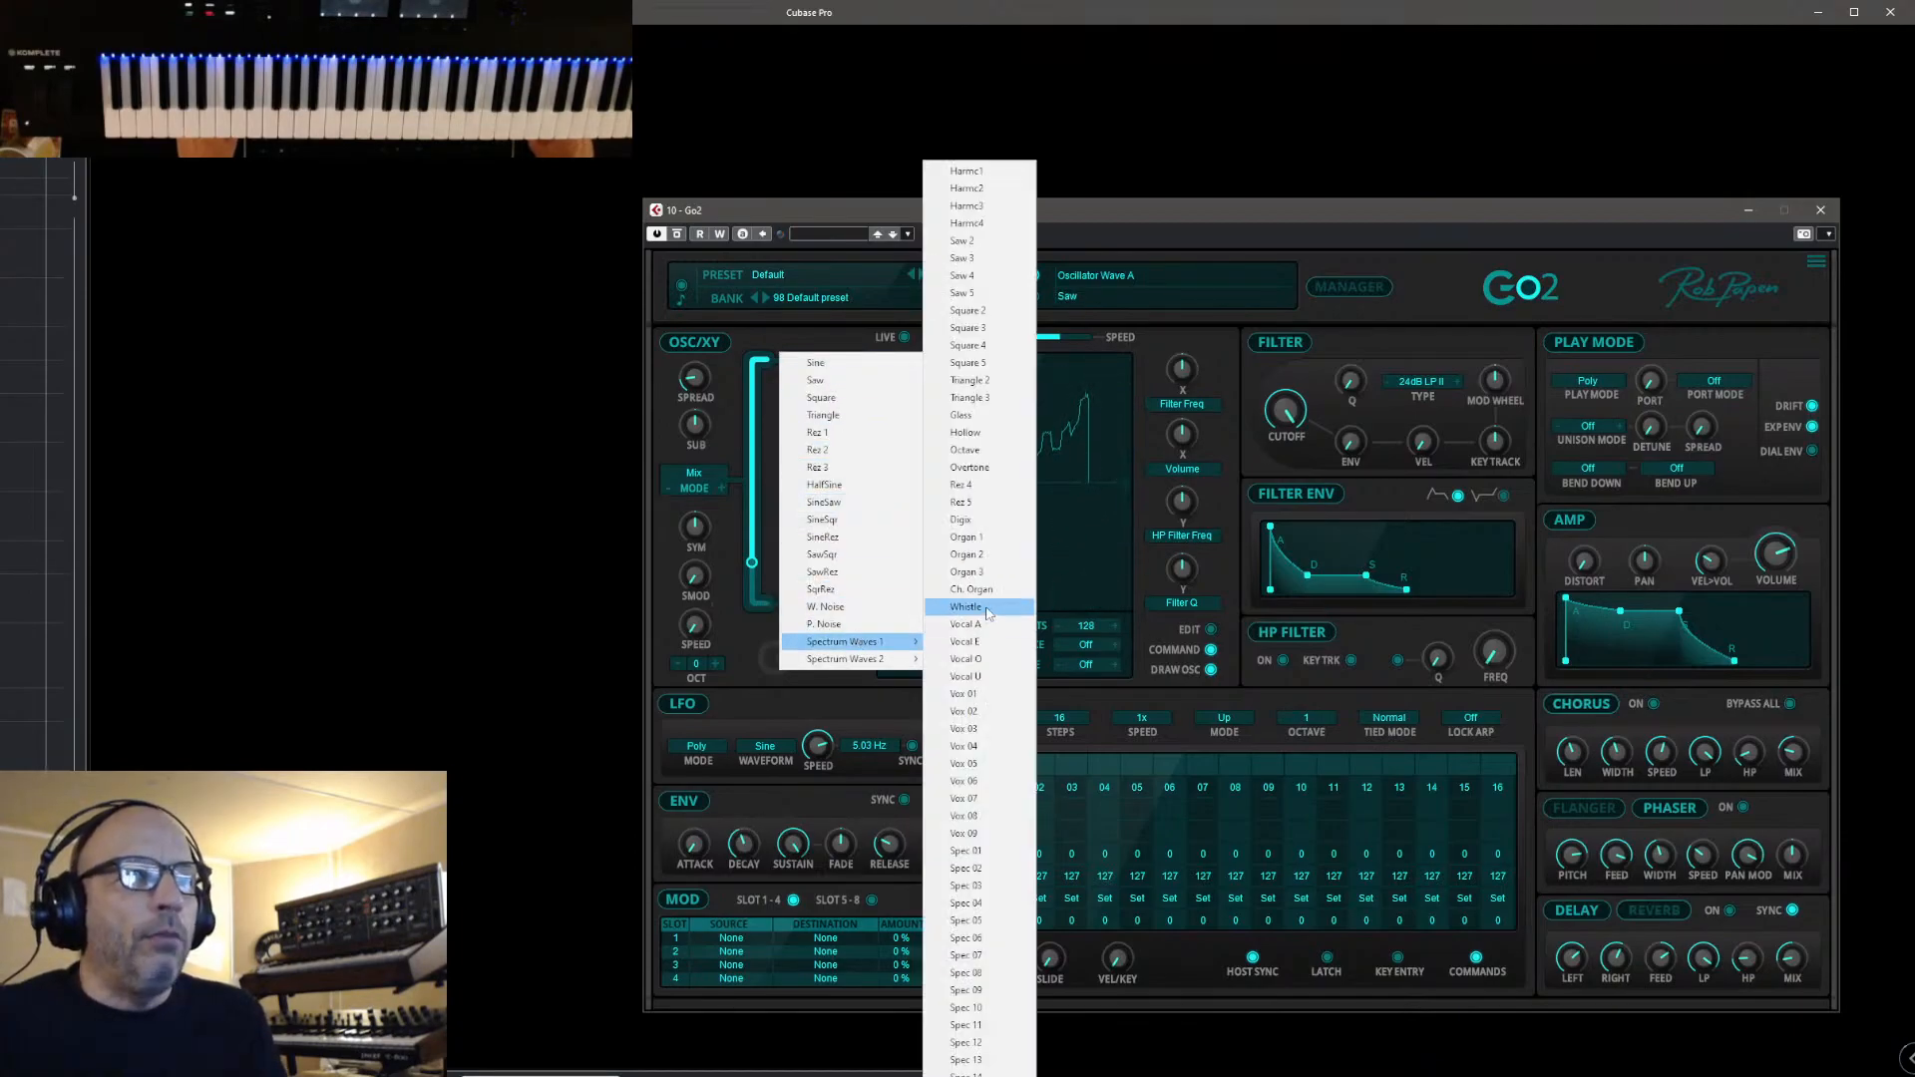
{"action": "left_click", "coordinate": [974, 641]}
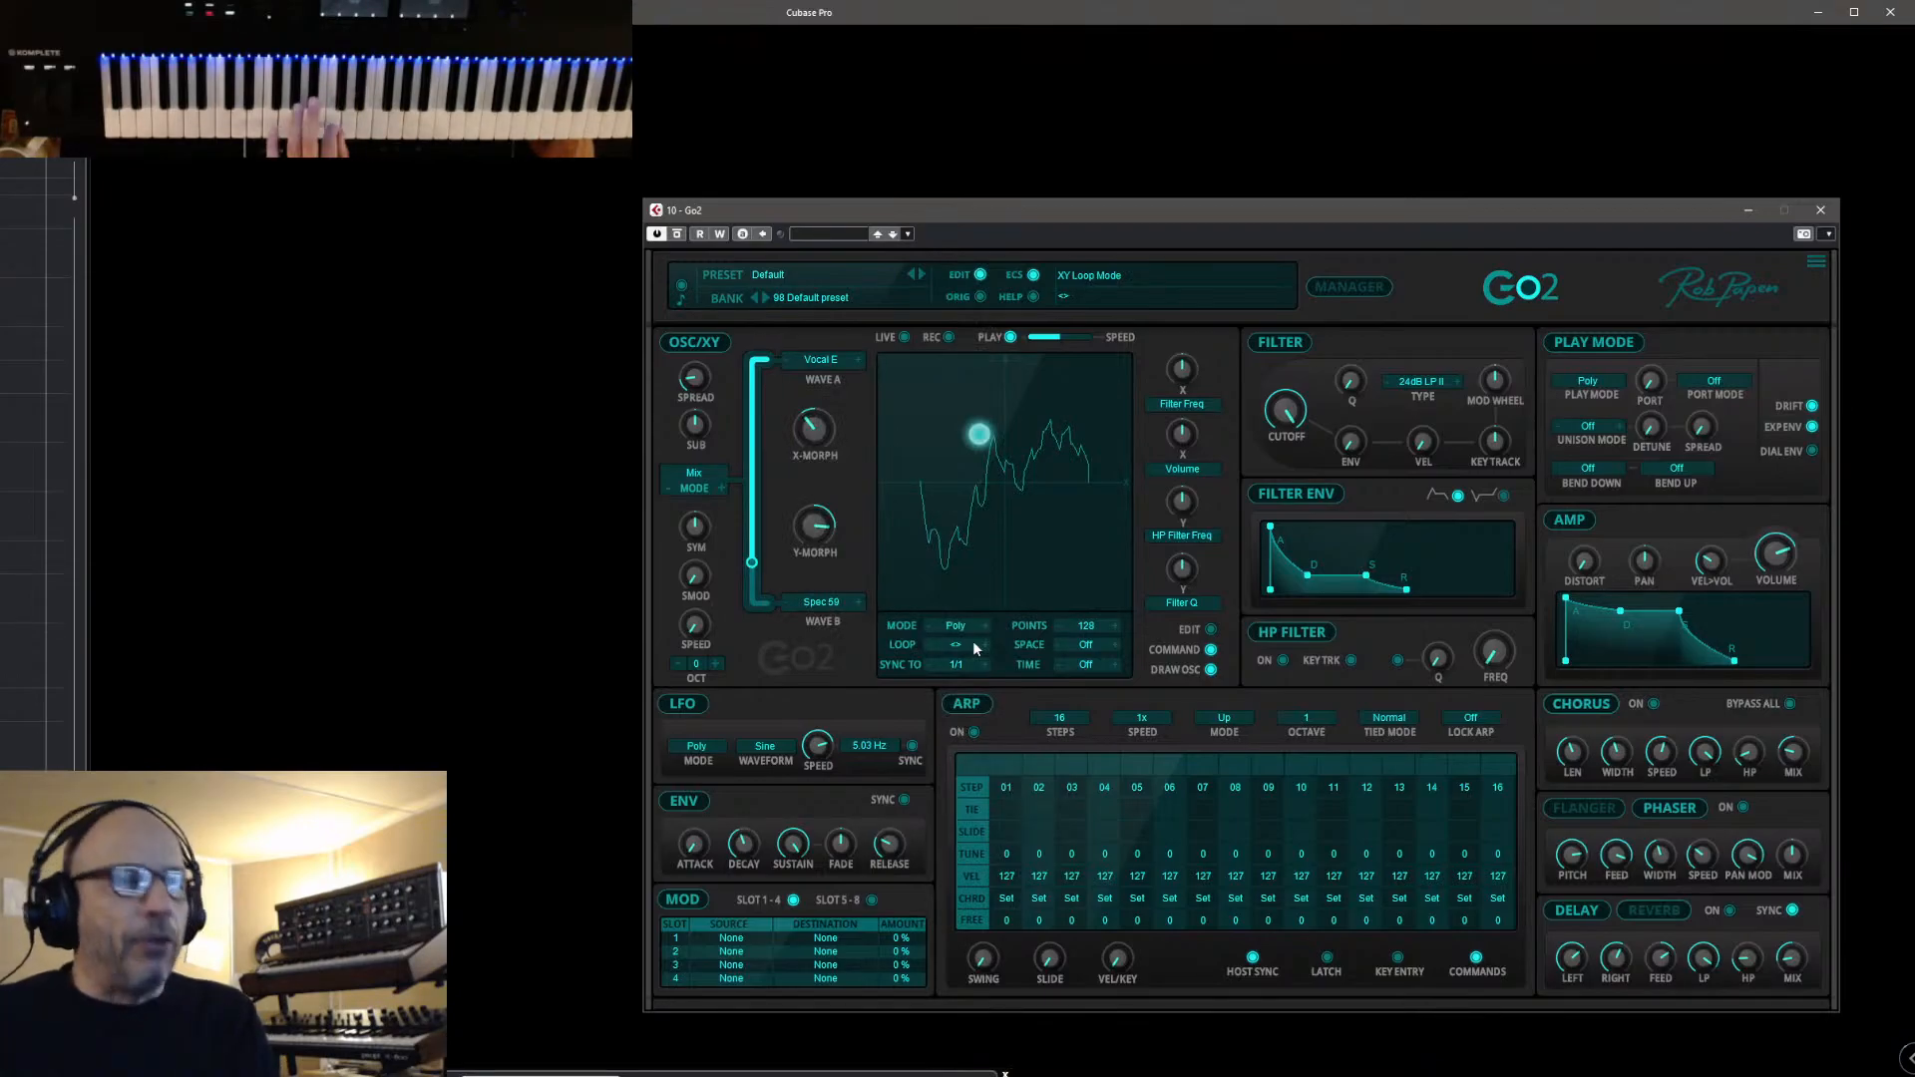
Set the oscillator morph to 36%, change Wave B to Spec 58 and fine-tune the oscillator spread
{"action": "left_click_drag", "start_coordinate": [752, 561], "coordinate": [754, 448]}
{"action": "left_click", "coordinate": [786, 600]}
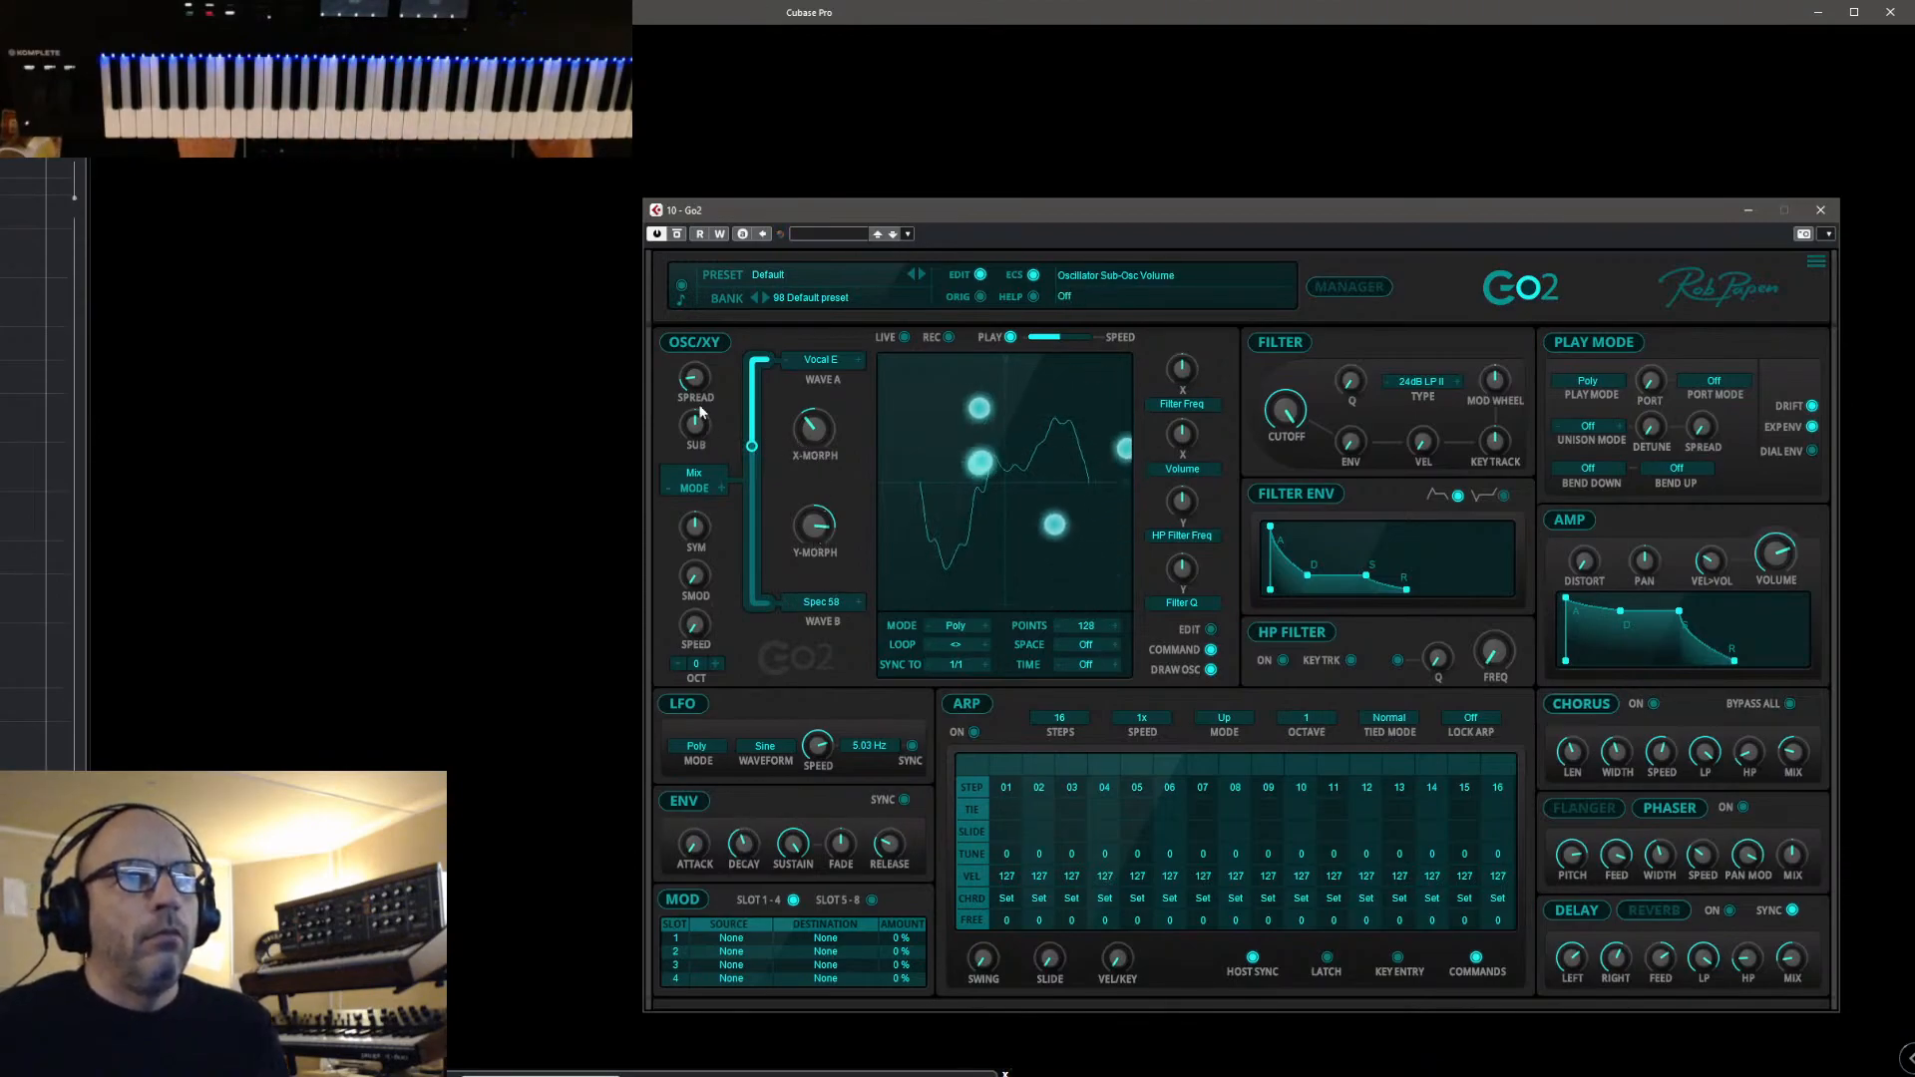
{"action": "left_click_drag", "start_coordinate": [697, 375], "coordinate": [700, 393]}
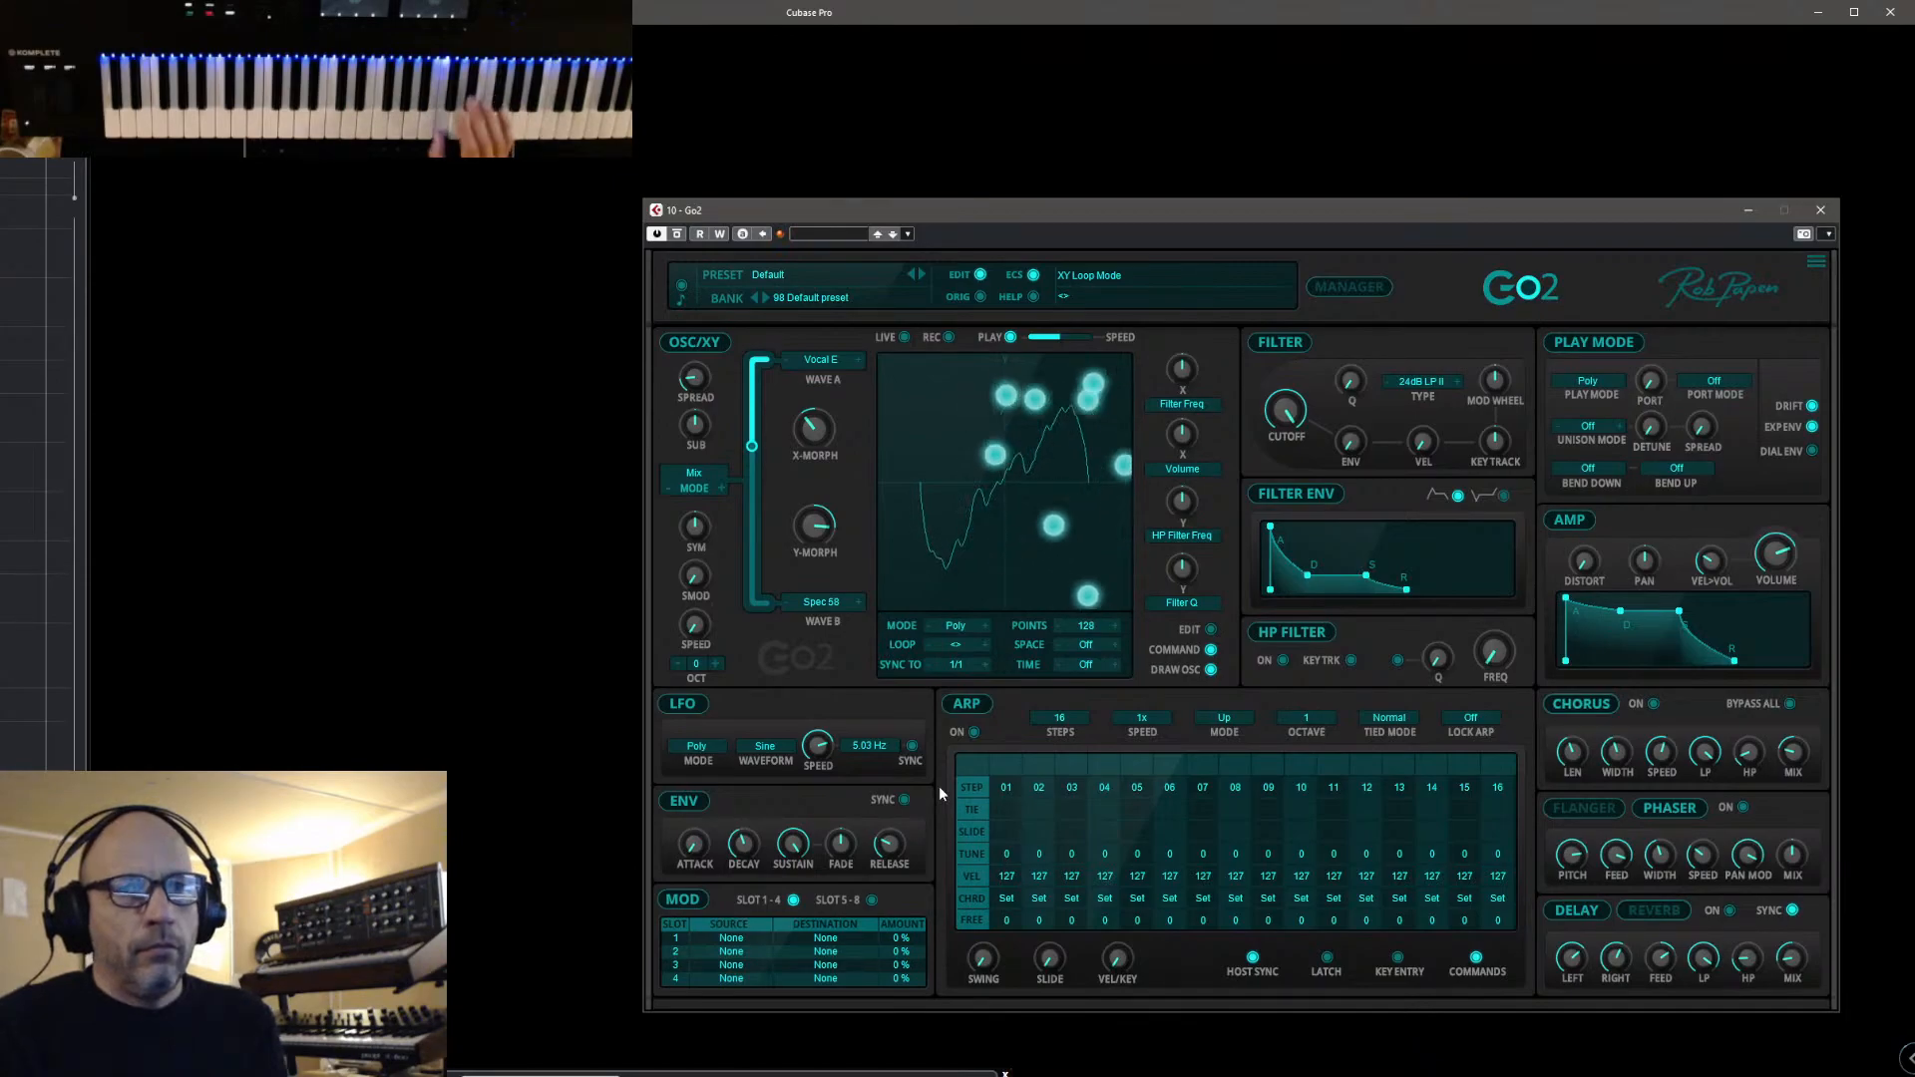
Enable the chorus and delay effects
{"action": "left_click", "coordinate": [1653, 703]}
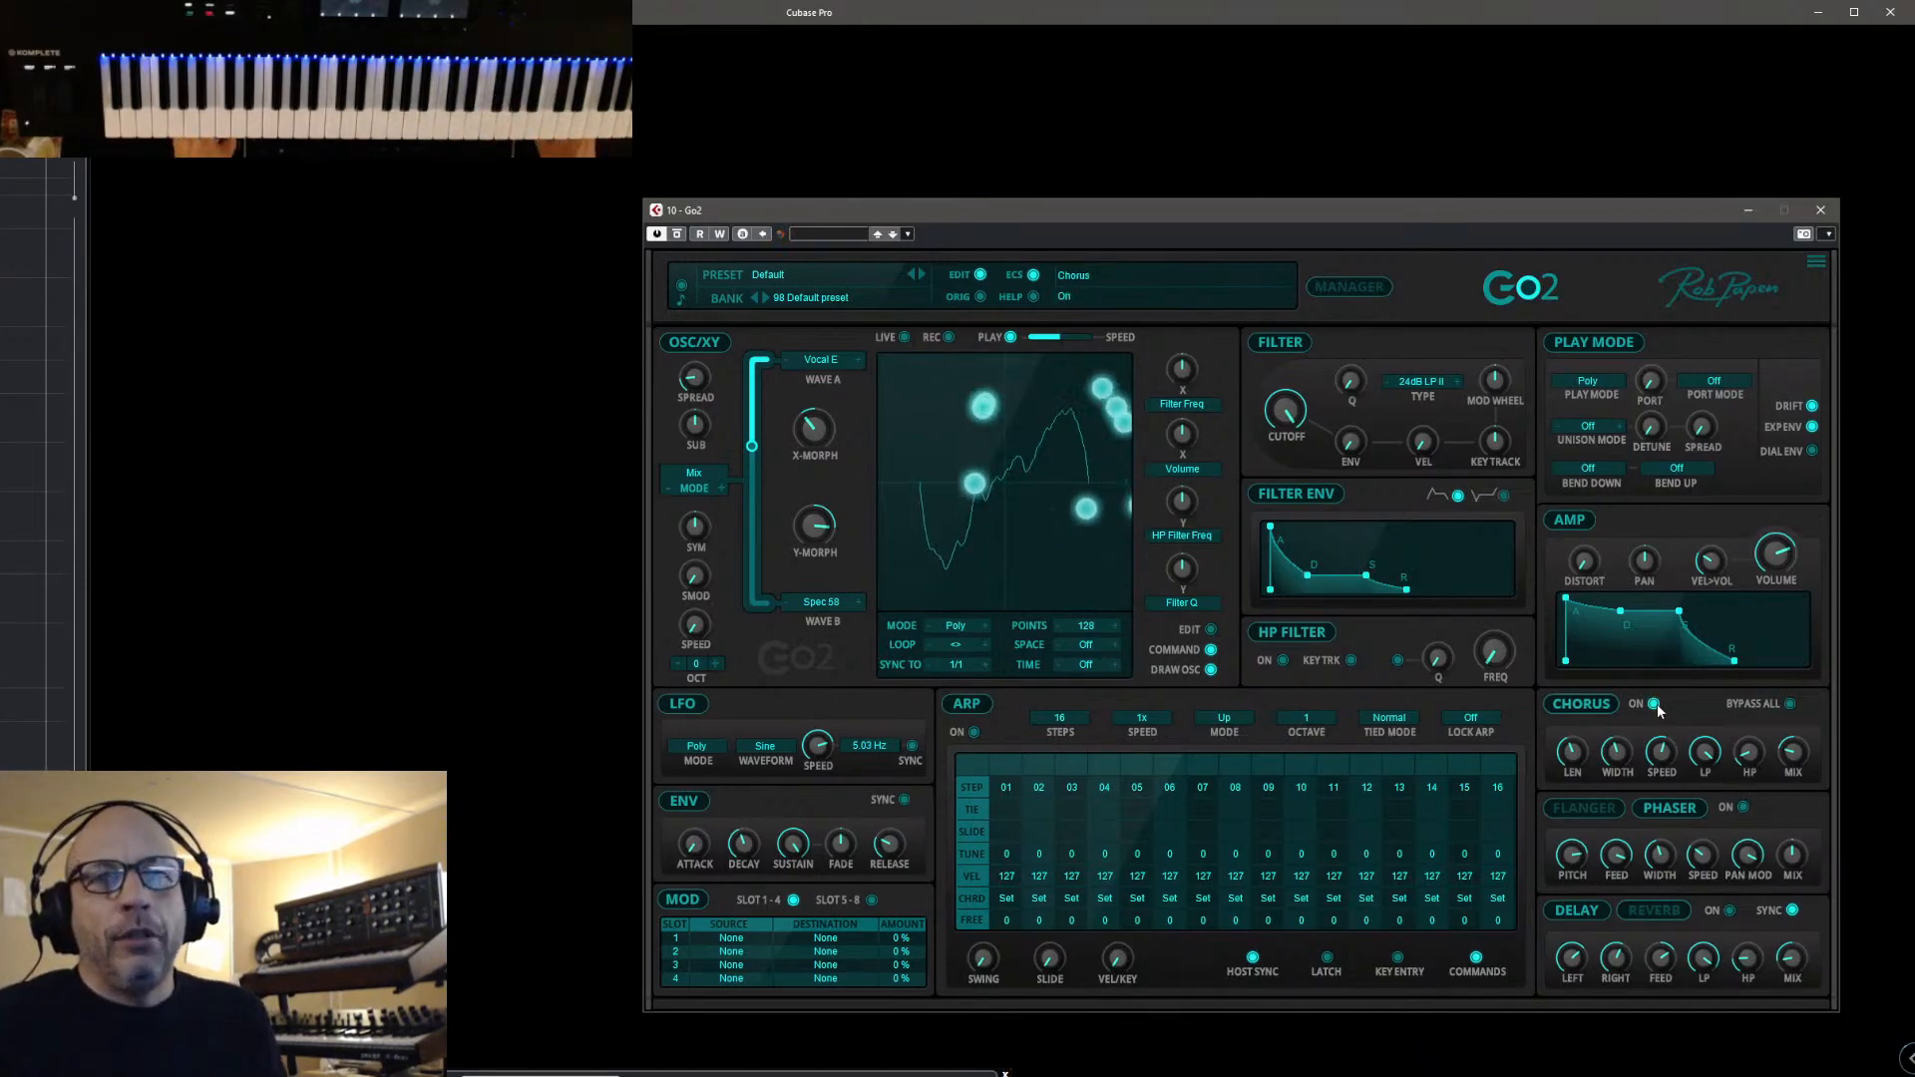
{"action": "left_click", "coordinate": [1729, 911]}
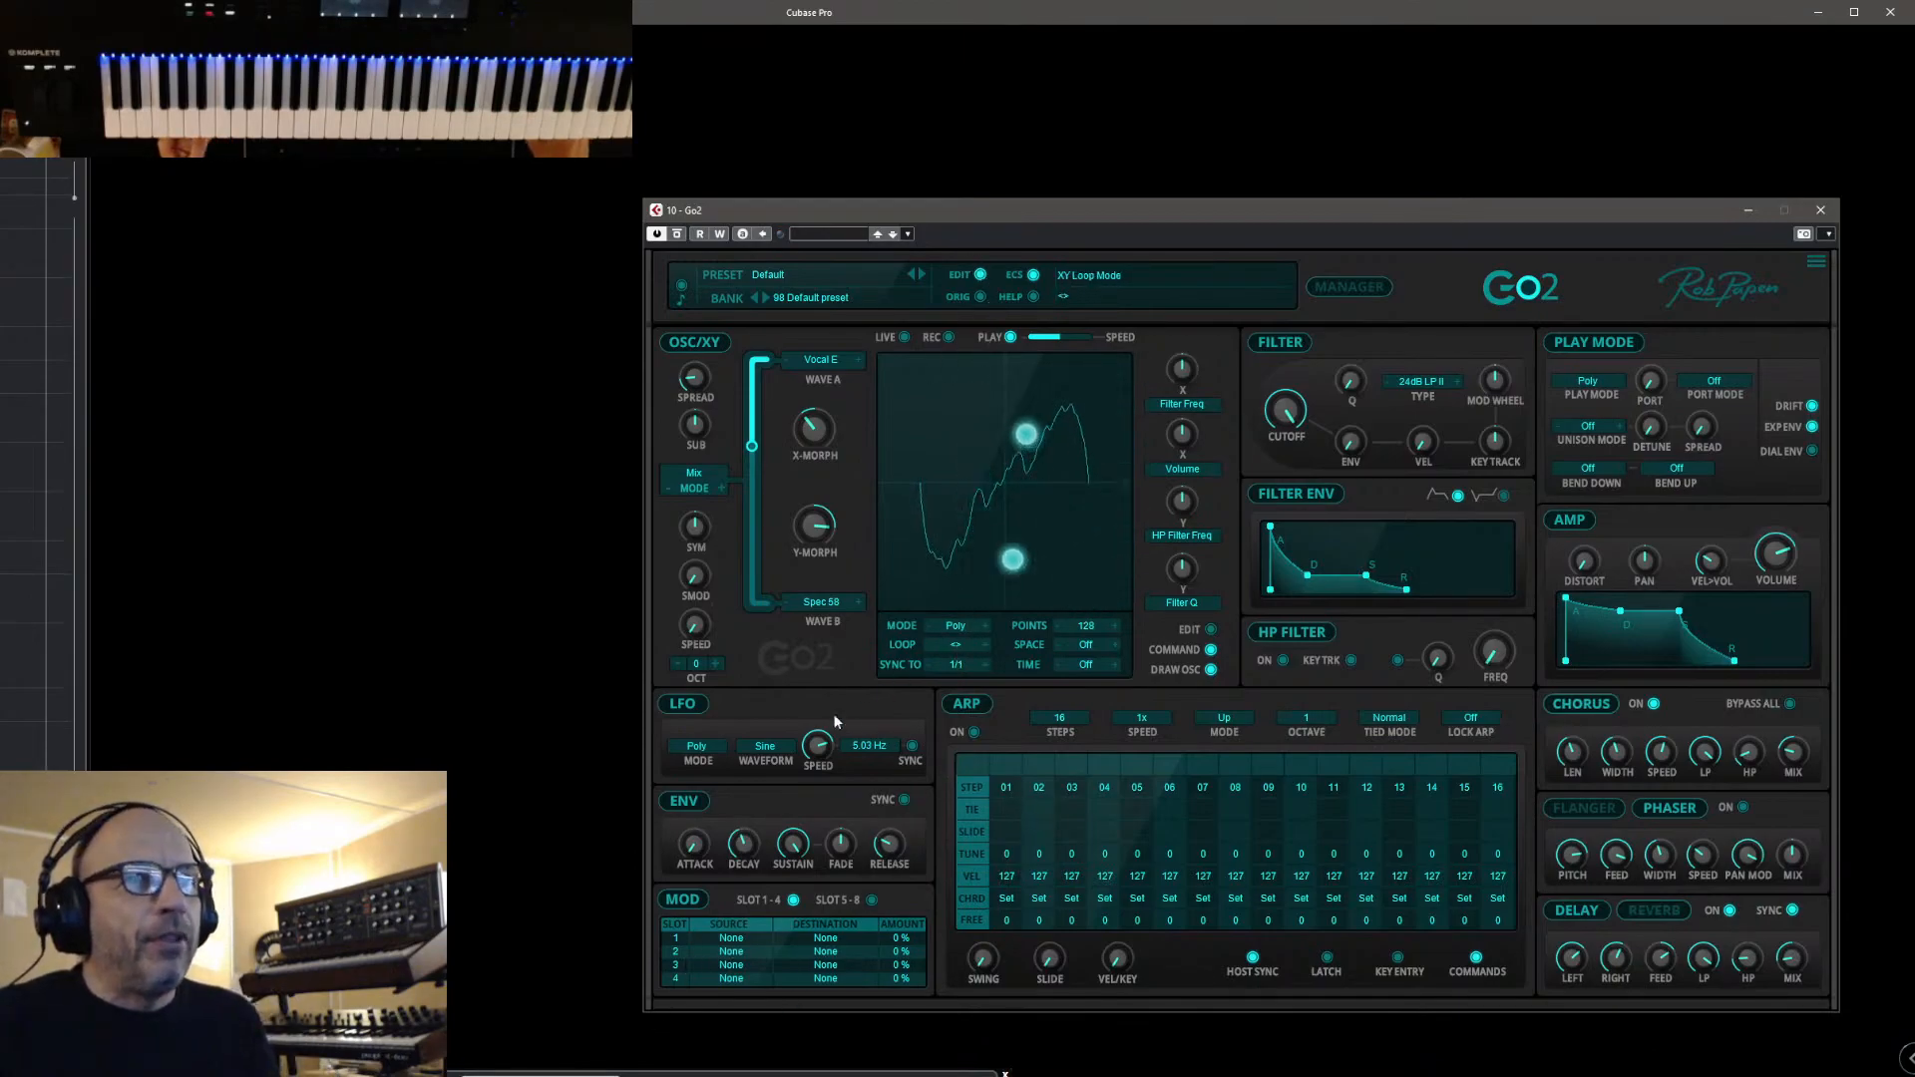
In modulation slot 1, assign Pitchbend to XY Speed with an amount of 4.00x
{"action": "left_click", "coordinate": [720, 940]}
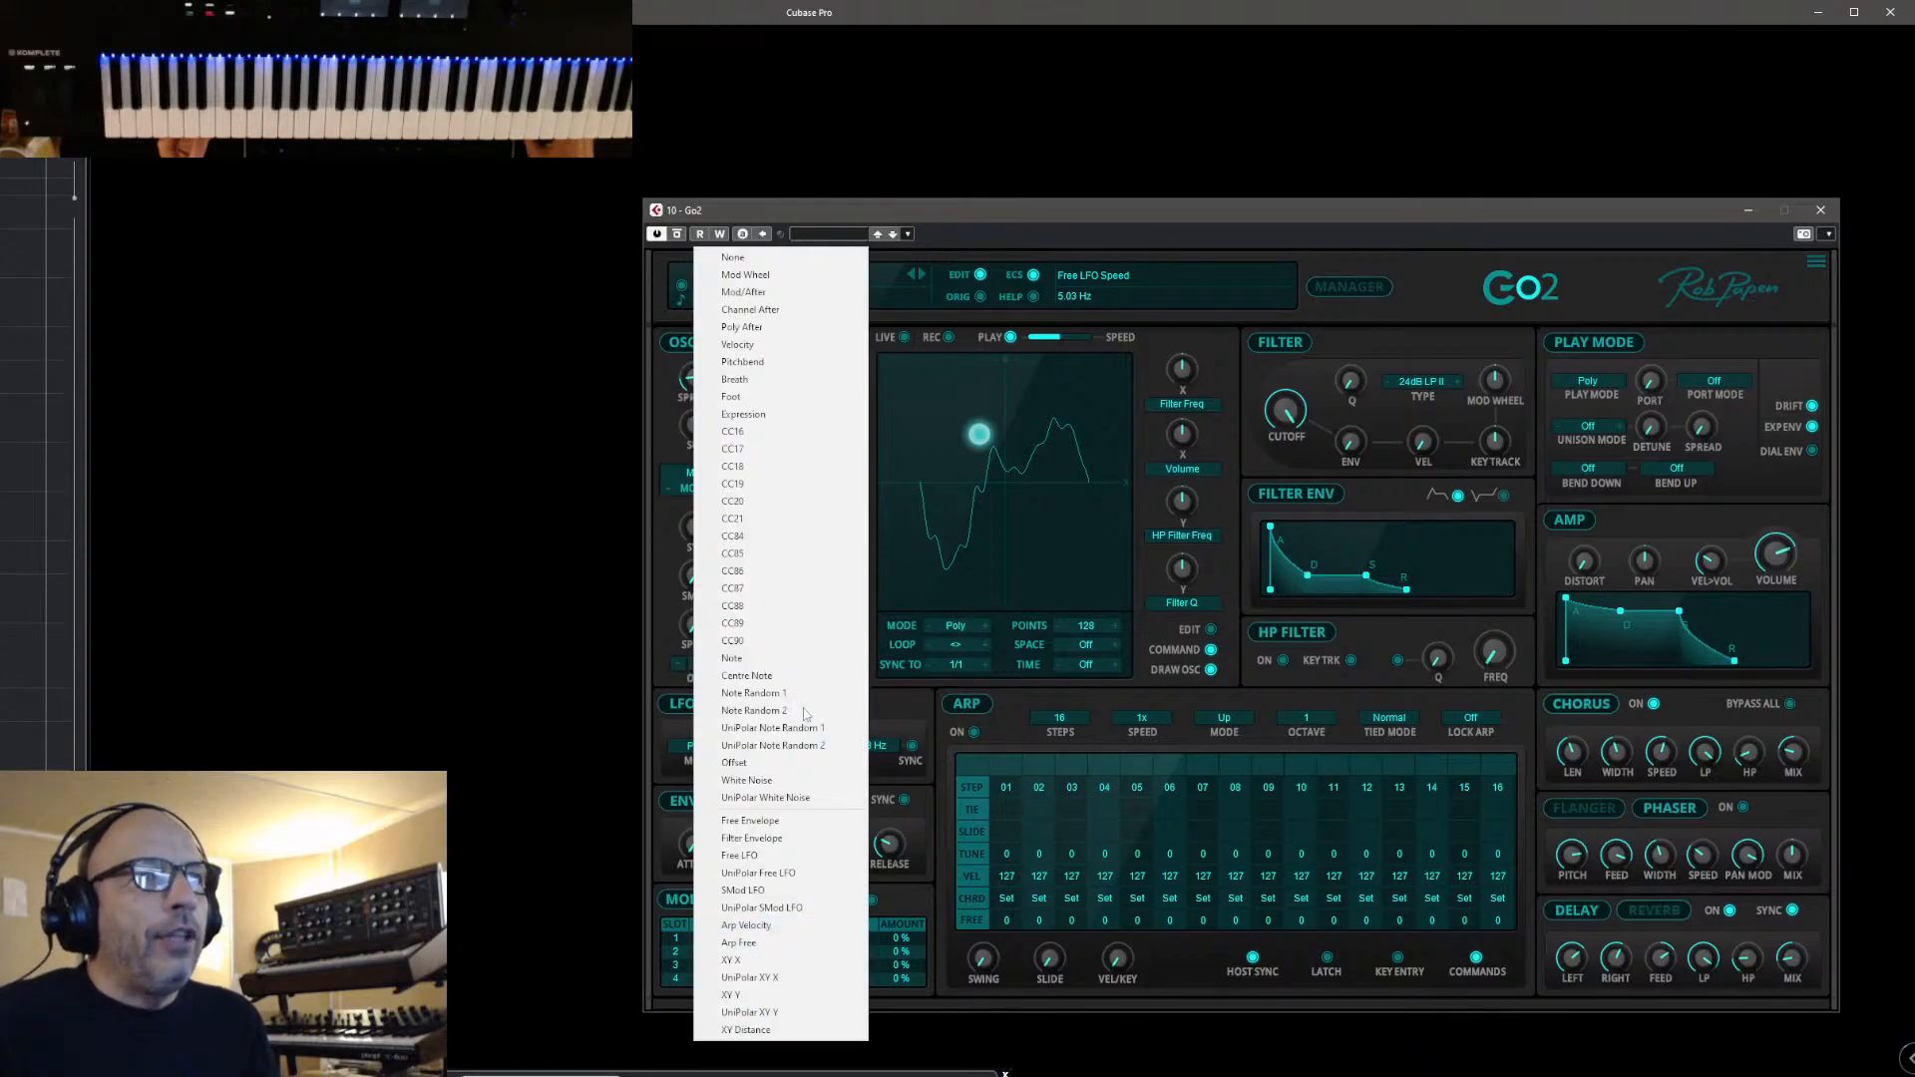
{"action": "left_click", "coordinate": [756, 366]}
{"action": "left_click", "coordinate": [836, 942]}
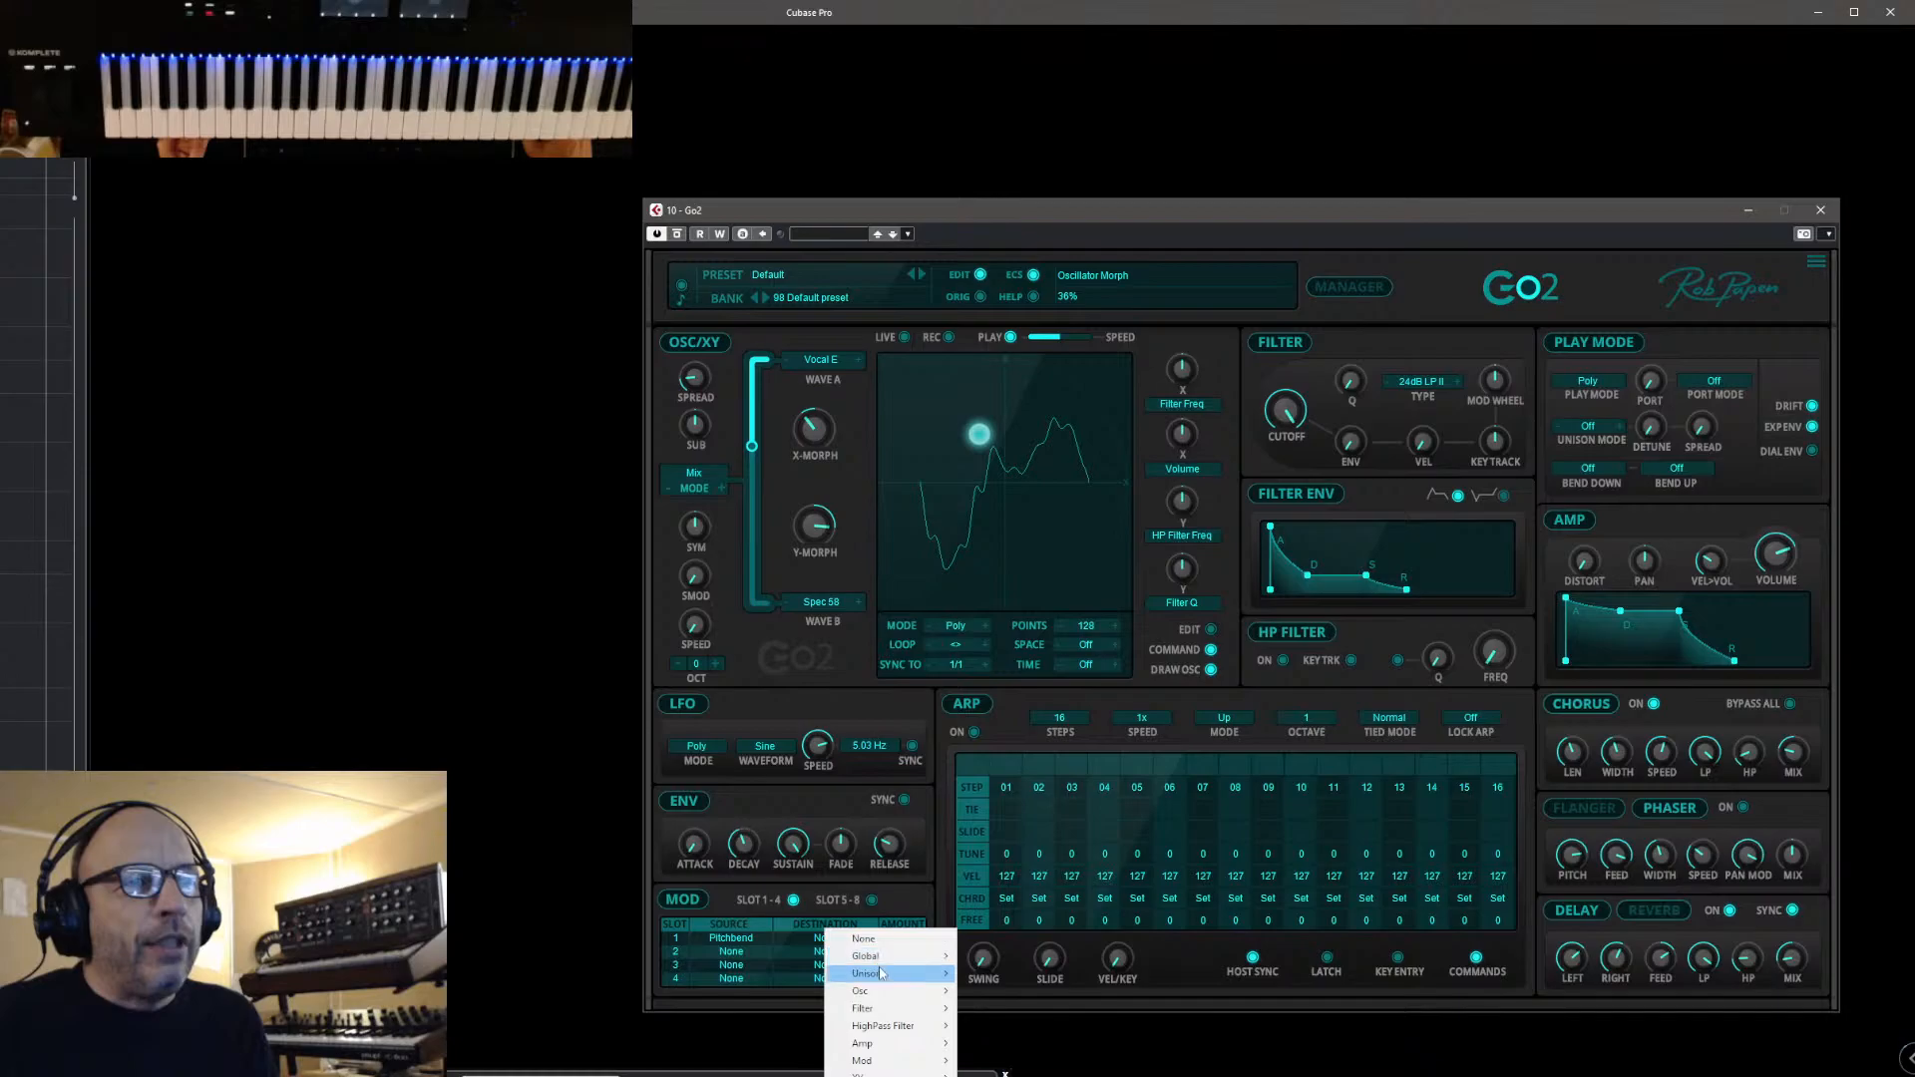
{"action": "mouse_move", "coordinate": [895, 998]}
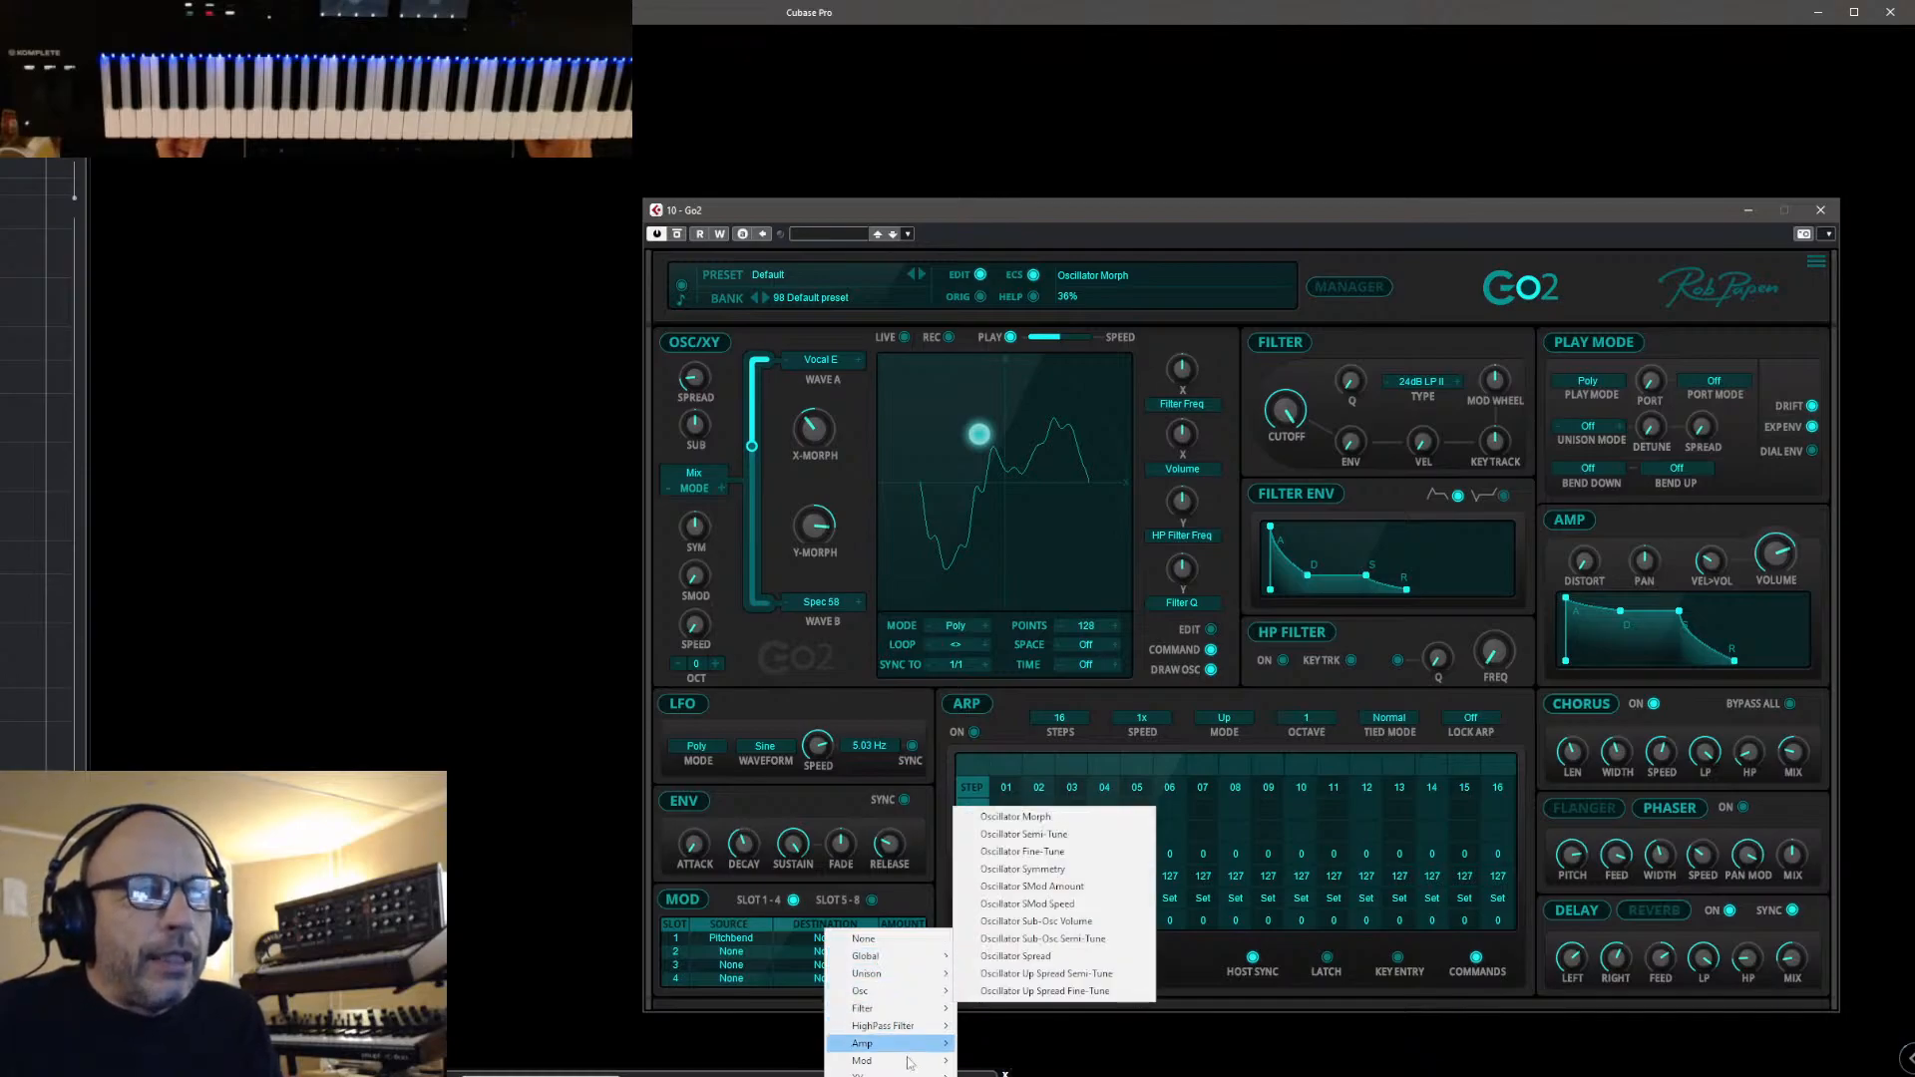
{"action": "mouse_move", "coordinate": [887, 1073]}
{"action": "left_click", "coordinate": [1023, 956]}
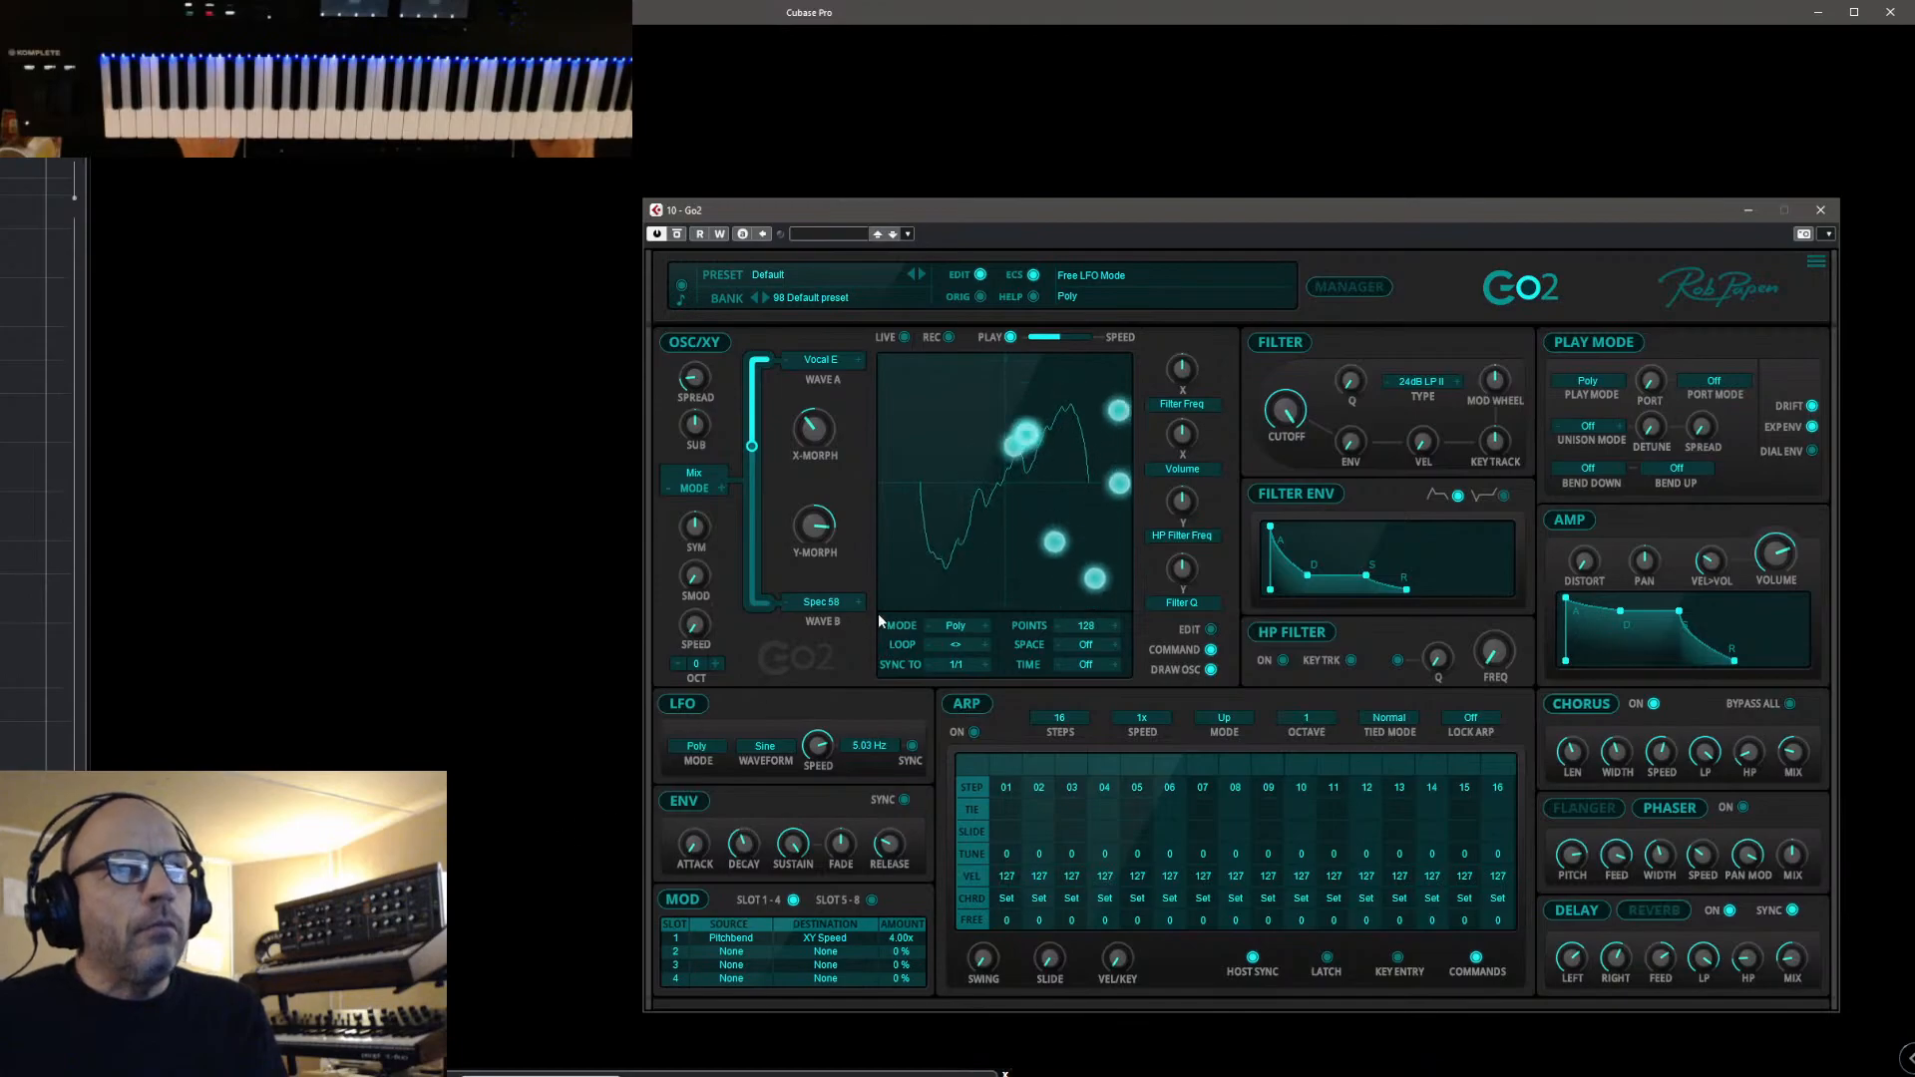
Shorten the amp envelope release and set the oscillator morph to 30%
{"action": "left_click_drag", "start_coordinate": [1737, 658], "coordinate": [1692, 656]}
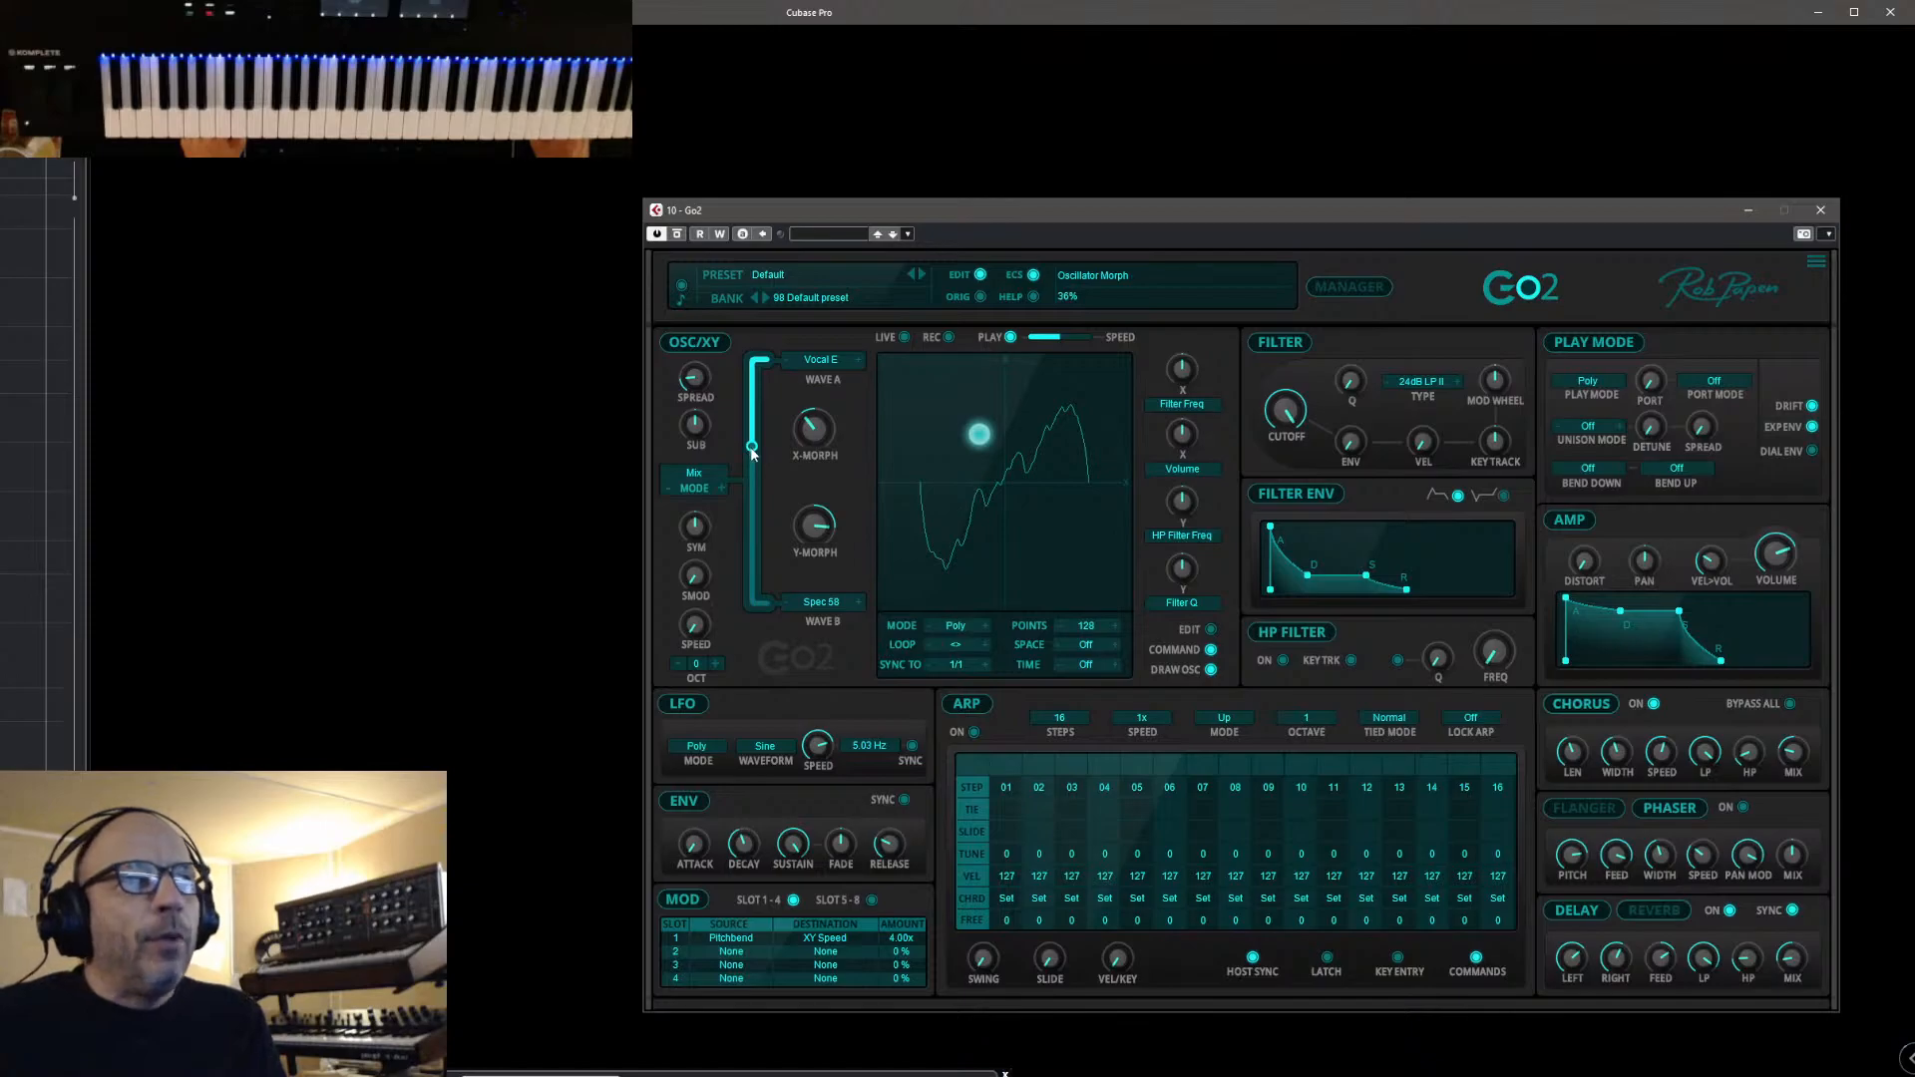
{"action": "left_click_drag", "start_coordinate": [759, 371], "coordinate": [758, 429]}
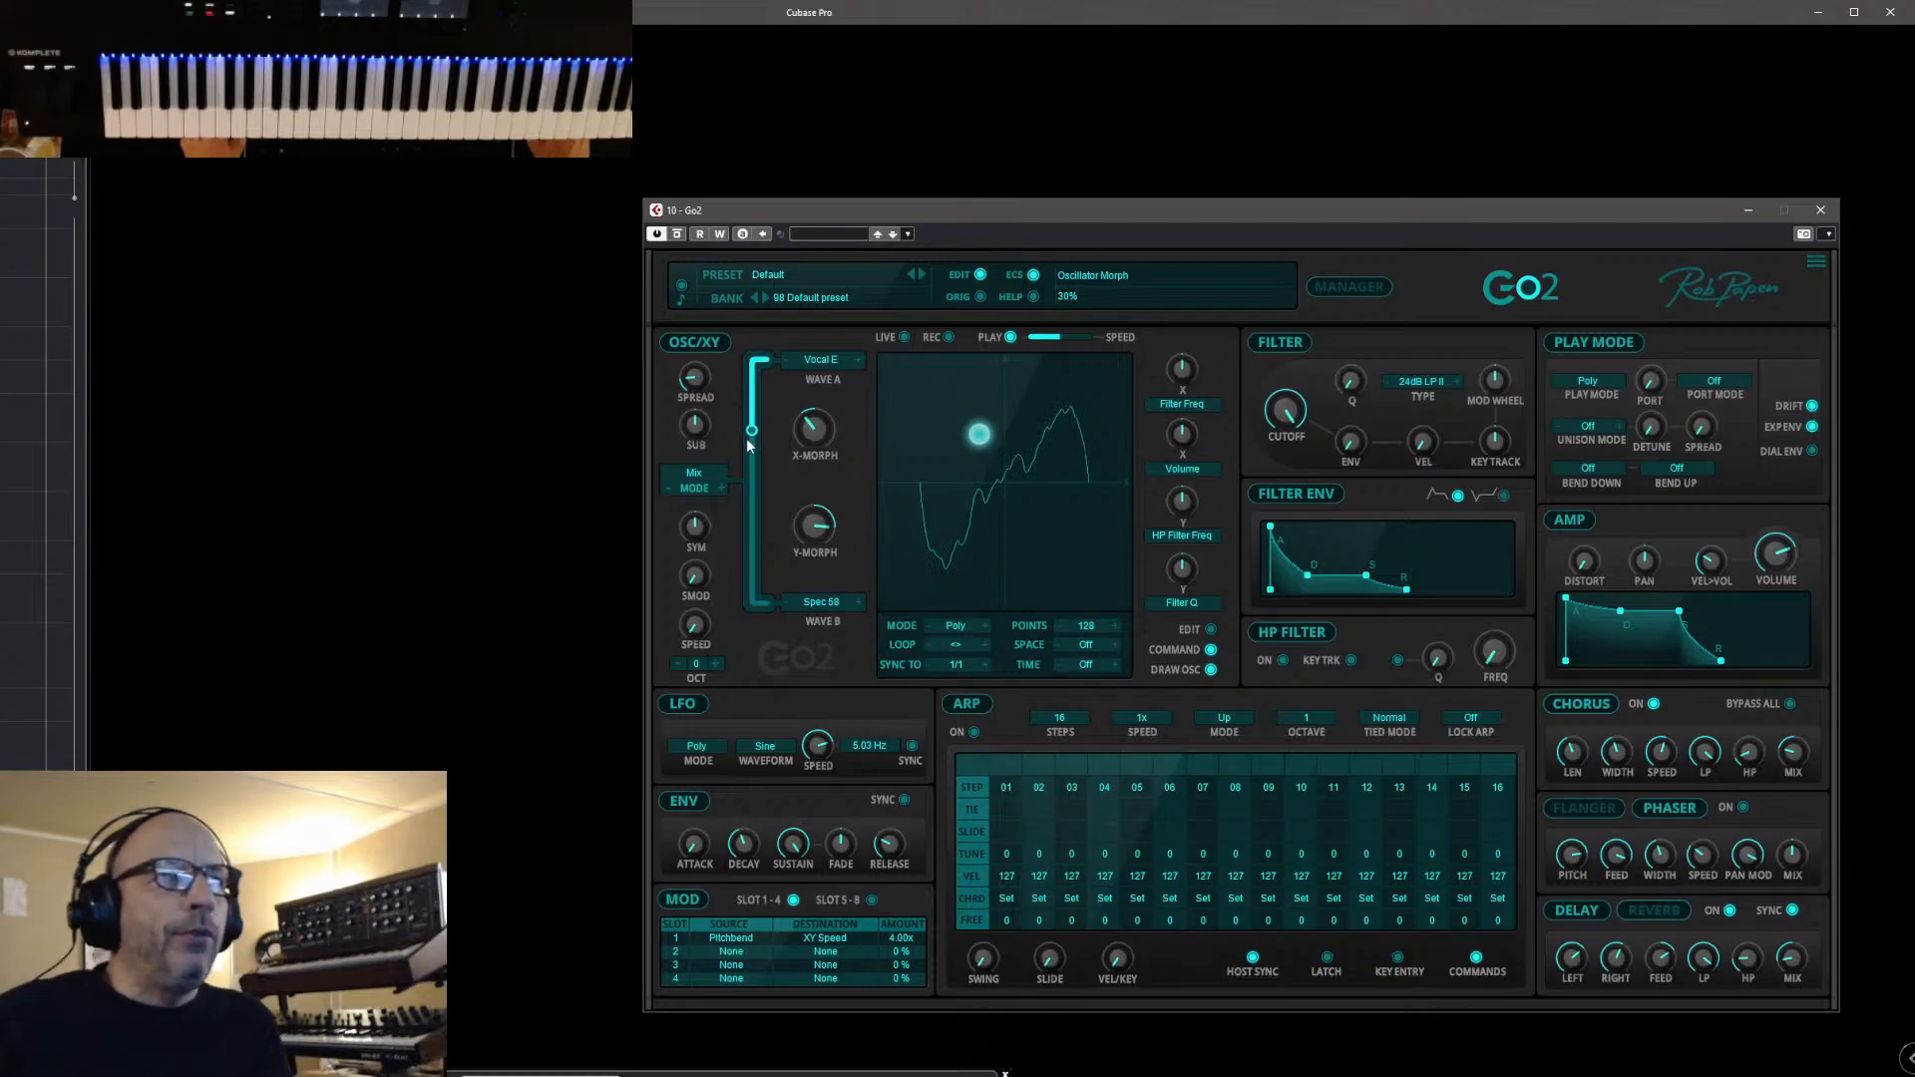
Change the oscillator mode to Morph and move the oscillator morph to 47%
{"action": "left_click", "coordinate": [696, 477]}
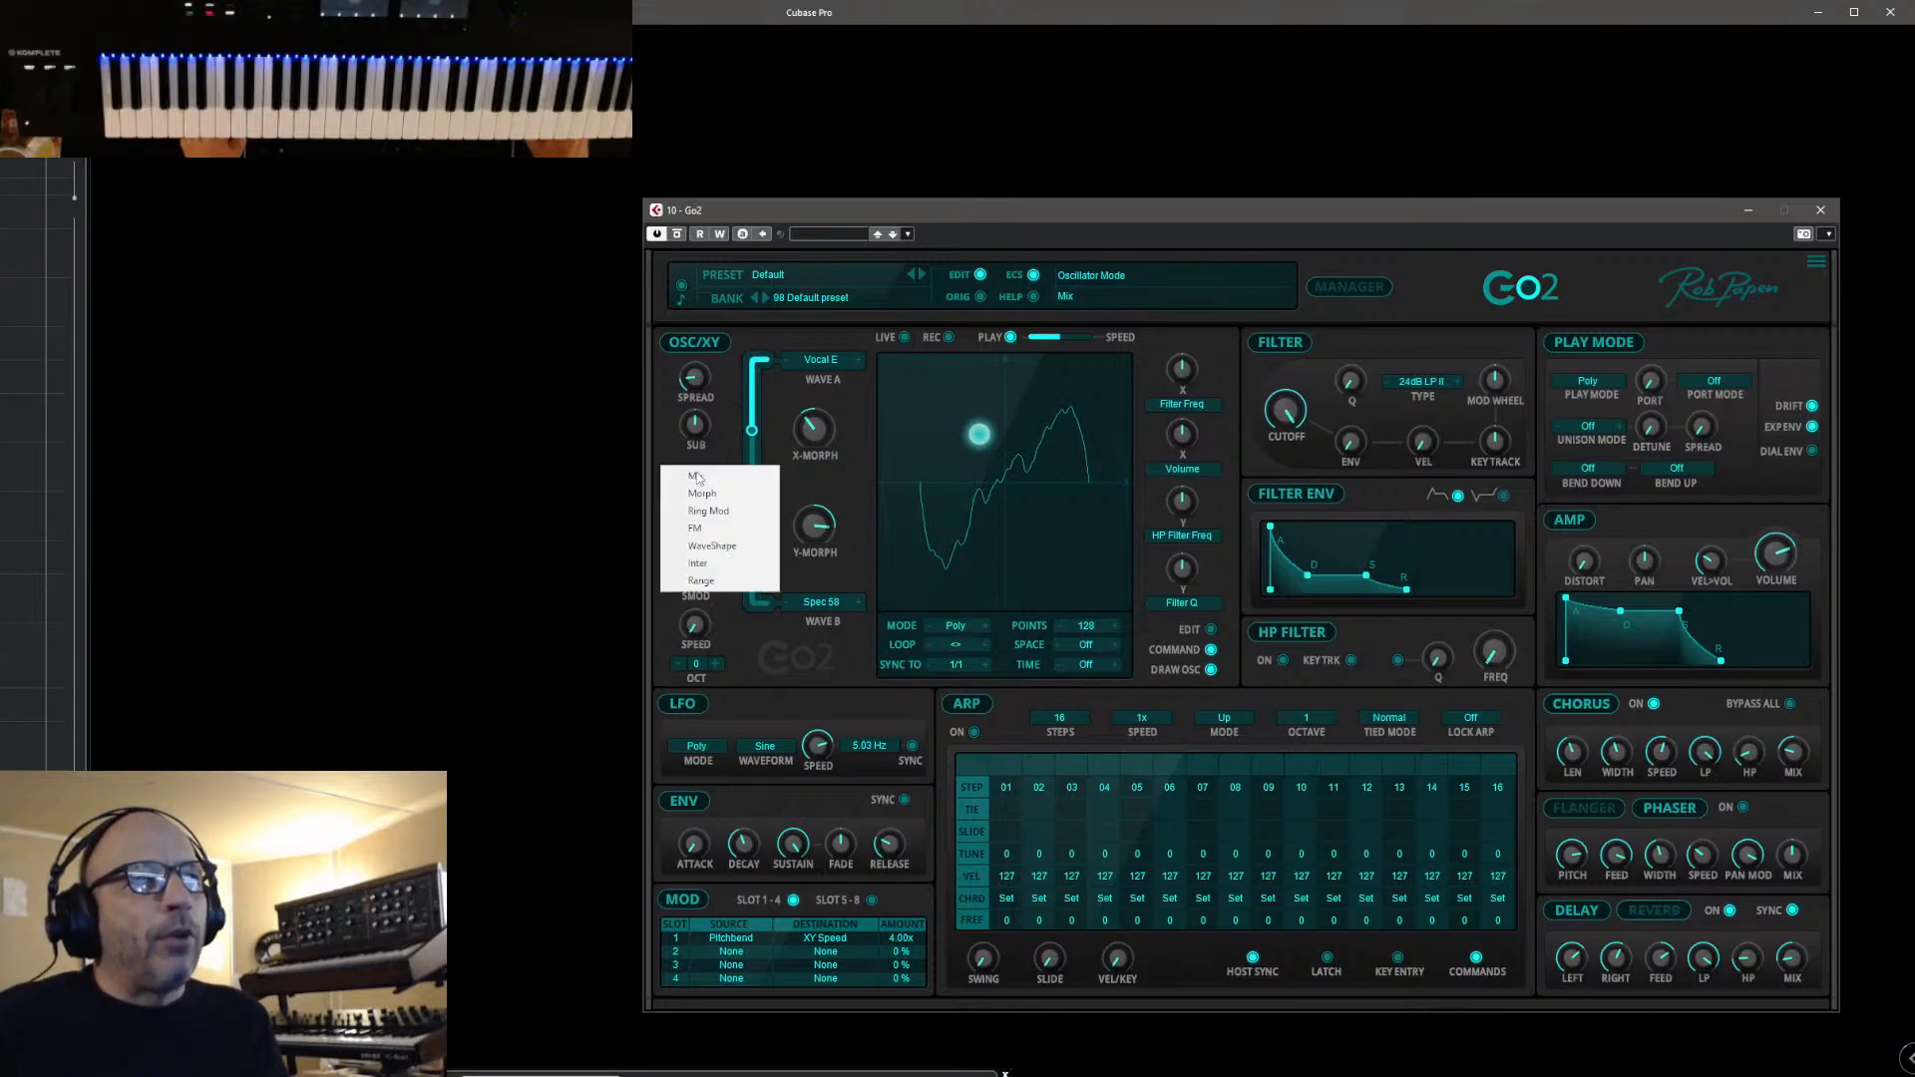
{"action": "left_click", "coordinate": [742, 495]}
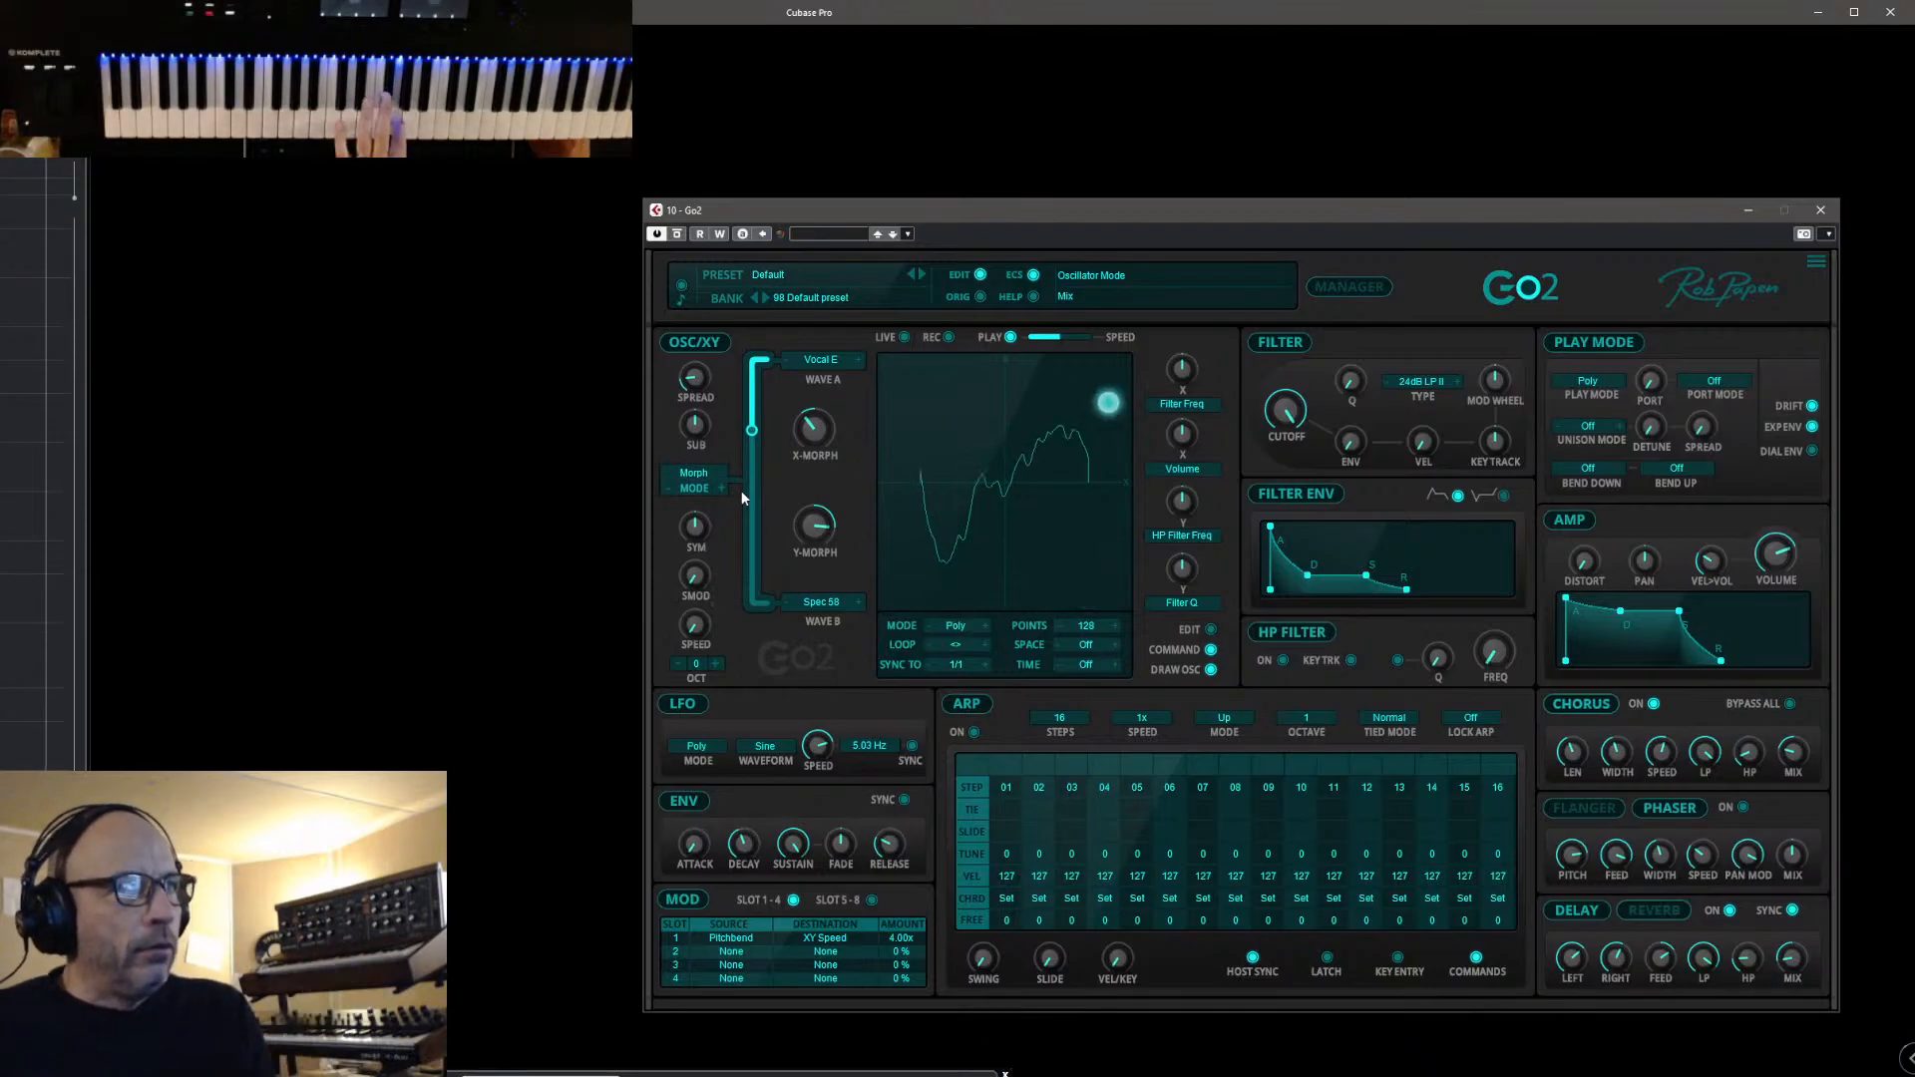
{"action": "left_click", "coordinate": [754, 473]}
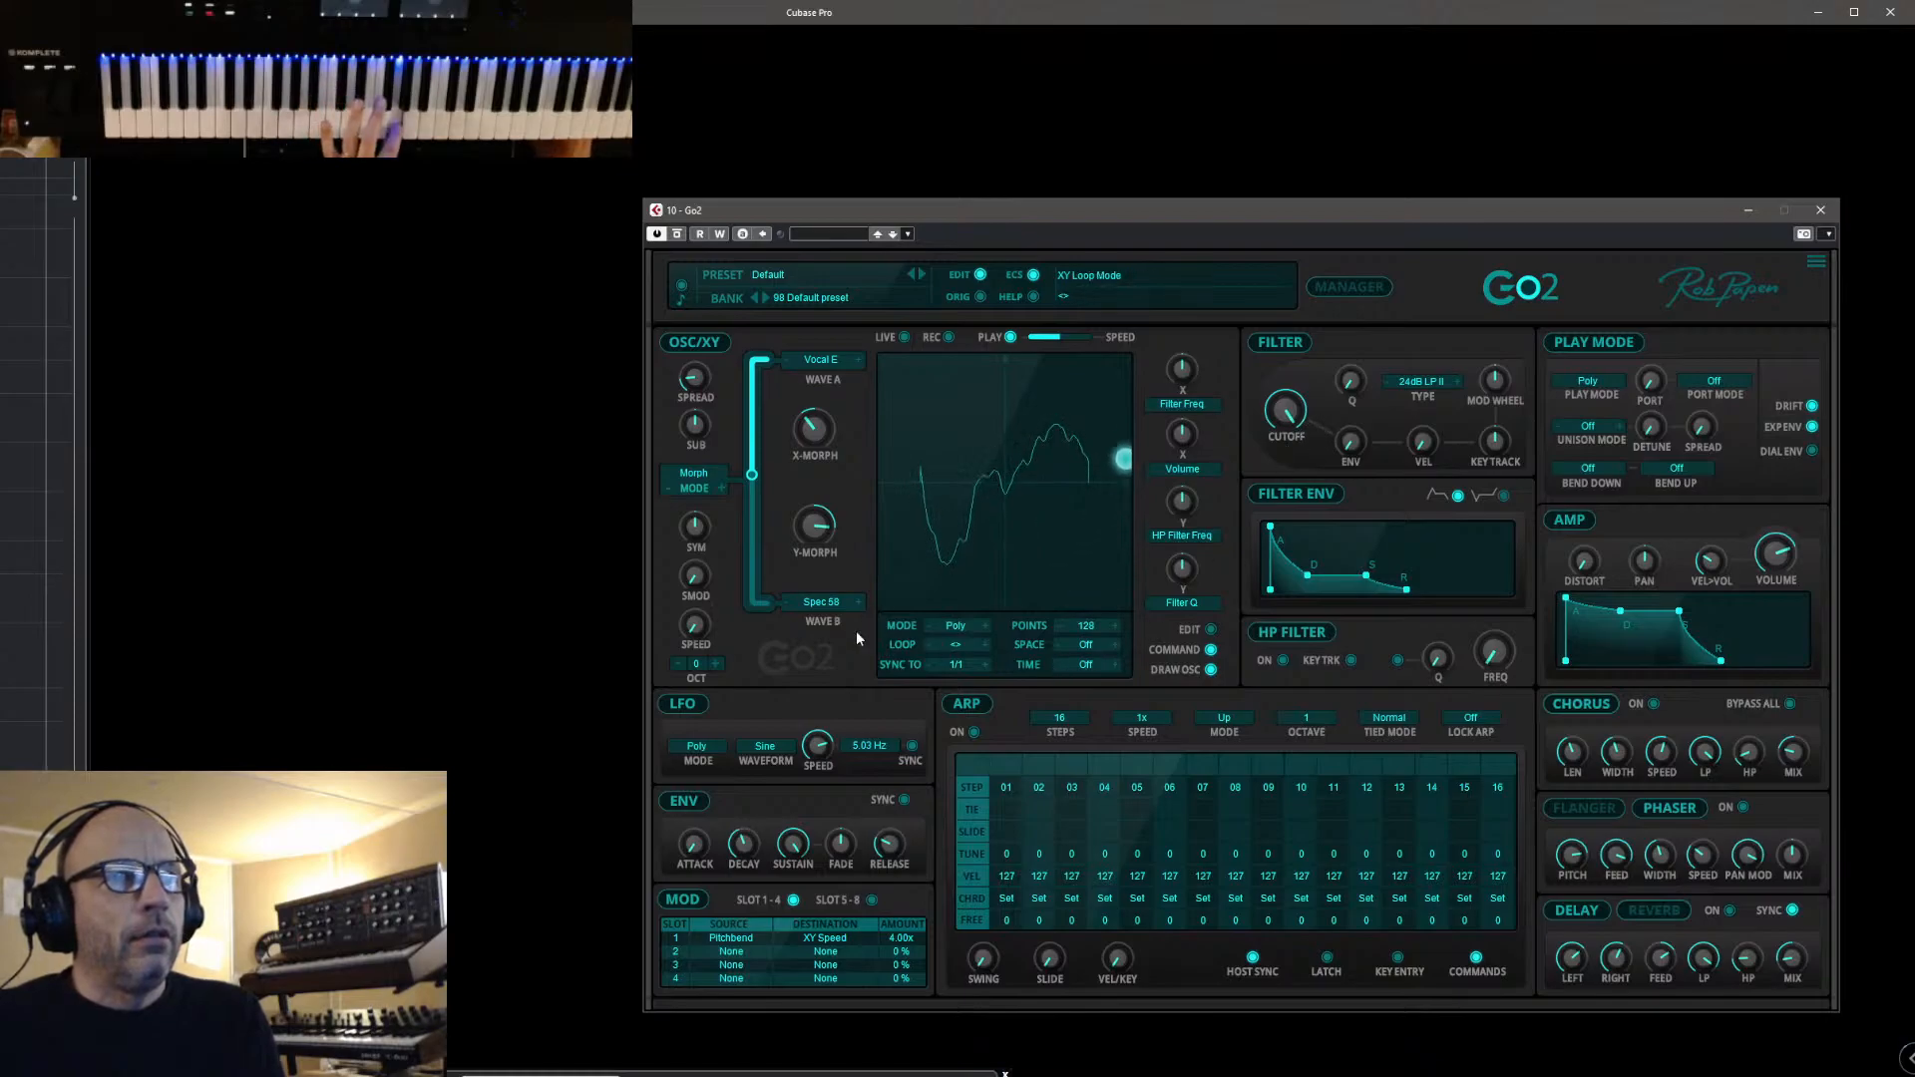
Compare the Mix and Morph oscillator modes, return to Morph and set the oscillator morph to 48%
{"action": "left_click", "coordinate": [679, 491]}
{"action": "left_click", "coordinate": [721, 488]}
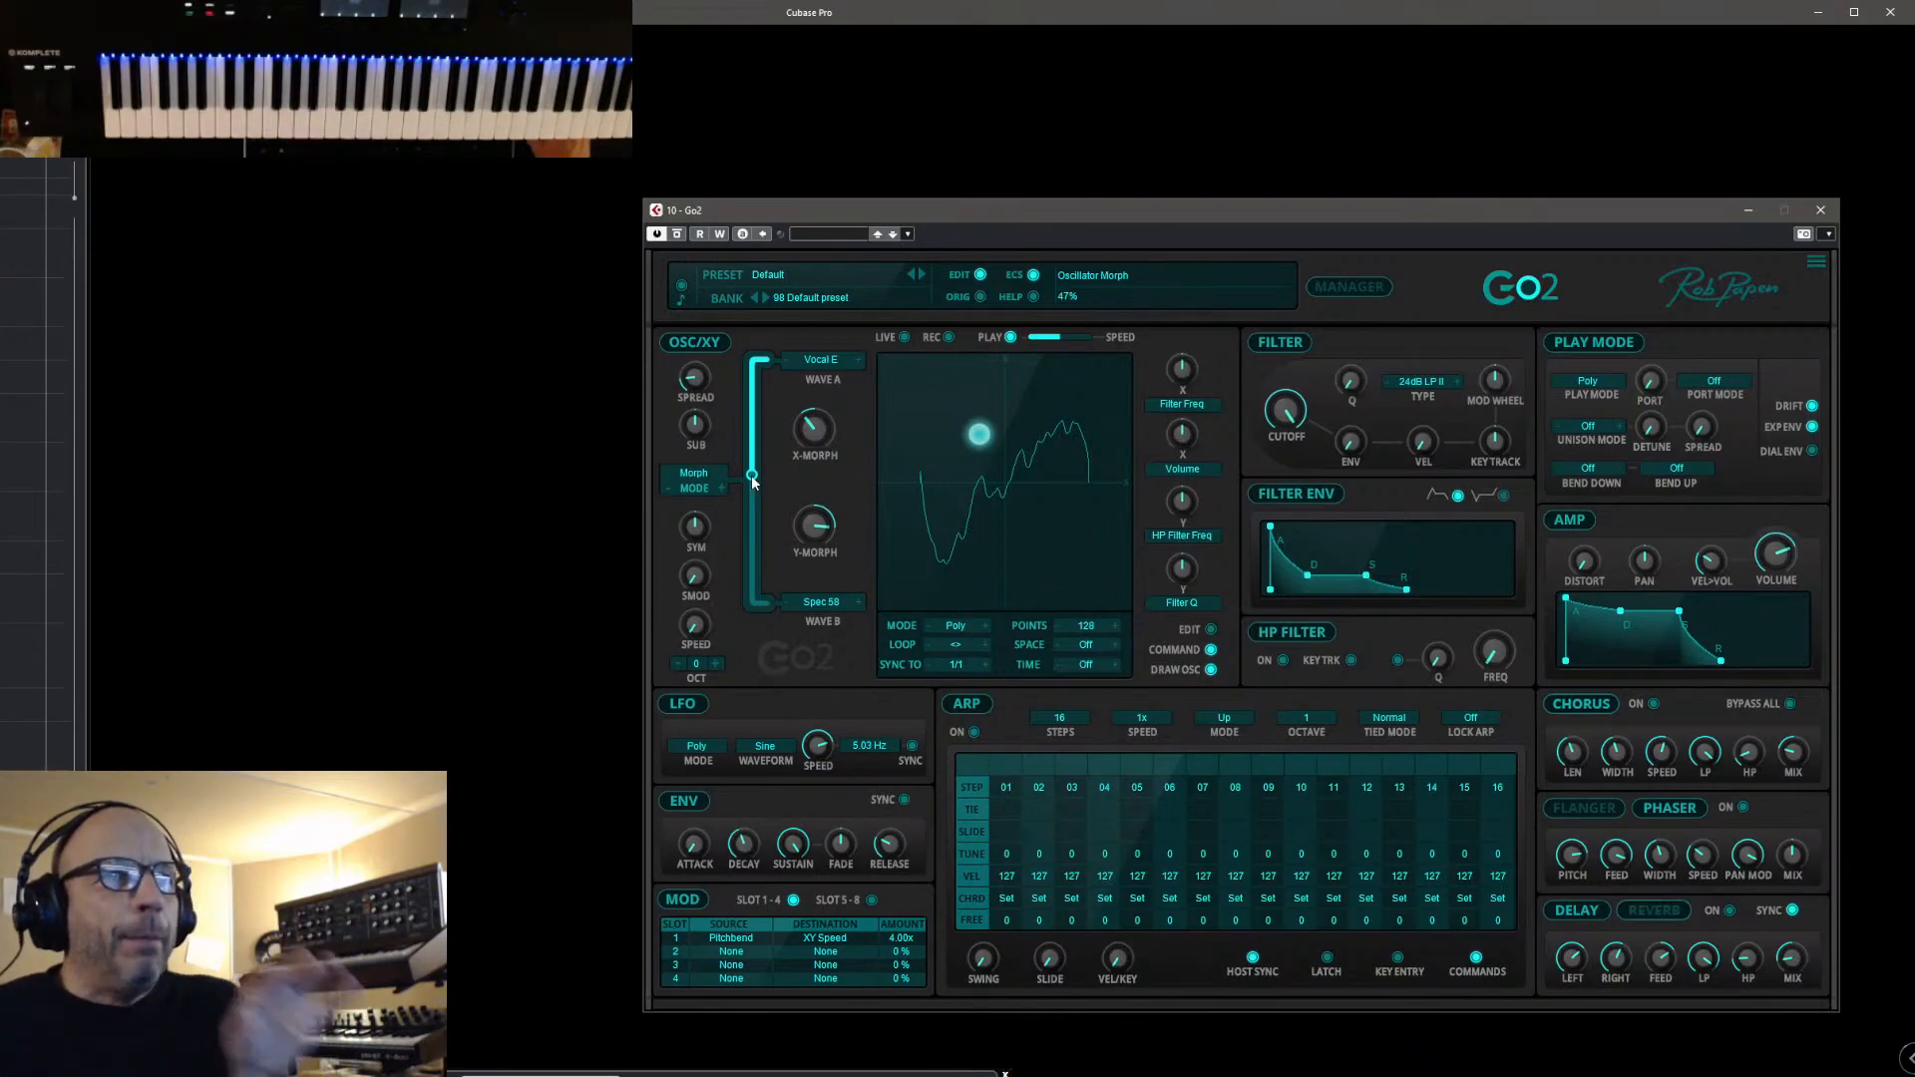
{"action": "mouse_move", "coordinate": [752, 476]}
{"action": "left_mouse_down"}
{"action": "mouse_move", "coordinate": [752, 513]}
{"action": "mouse_move", "coordinate": [751, 487]}
{"action": "left_mouse_up"}
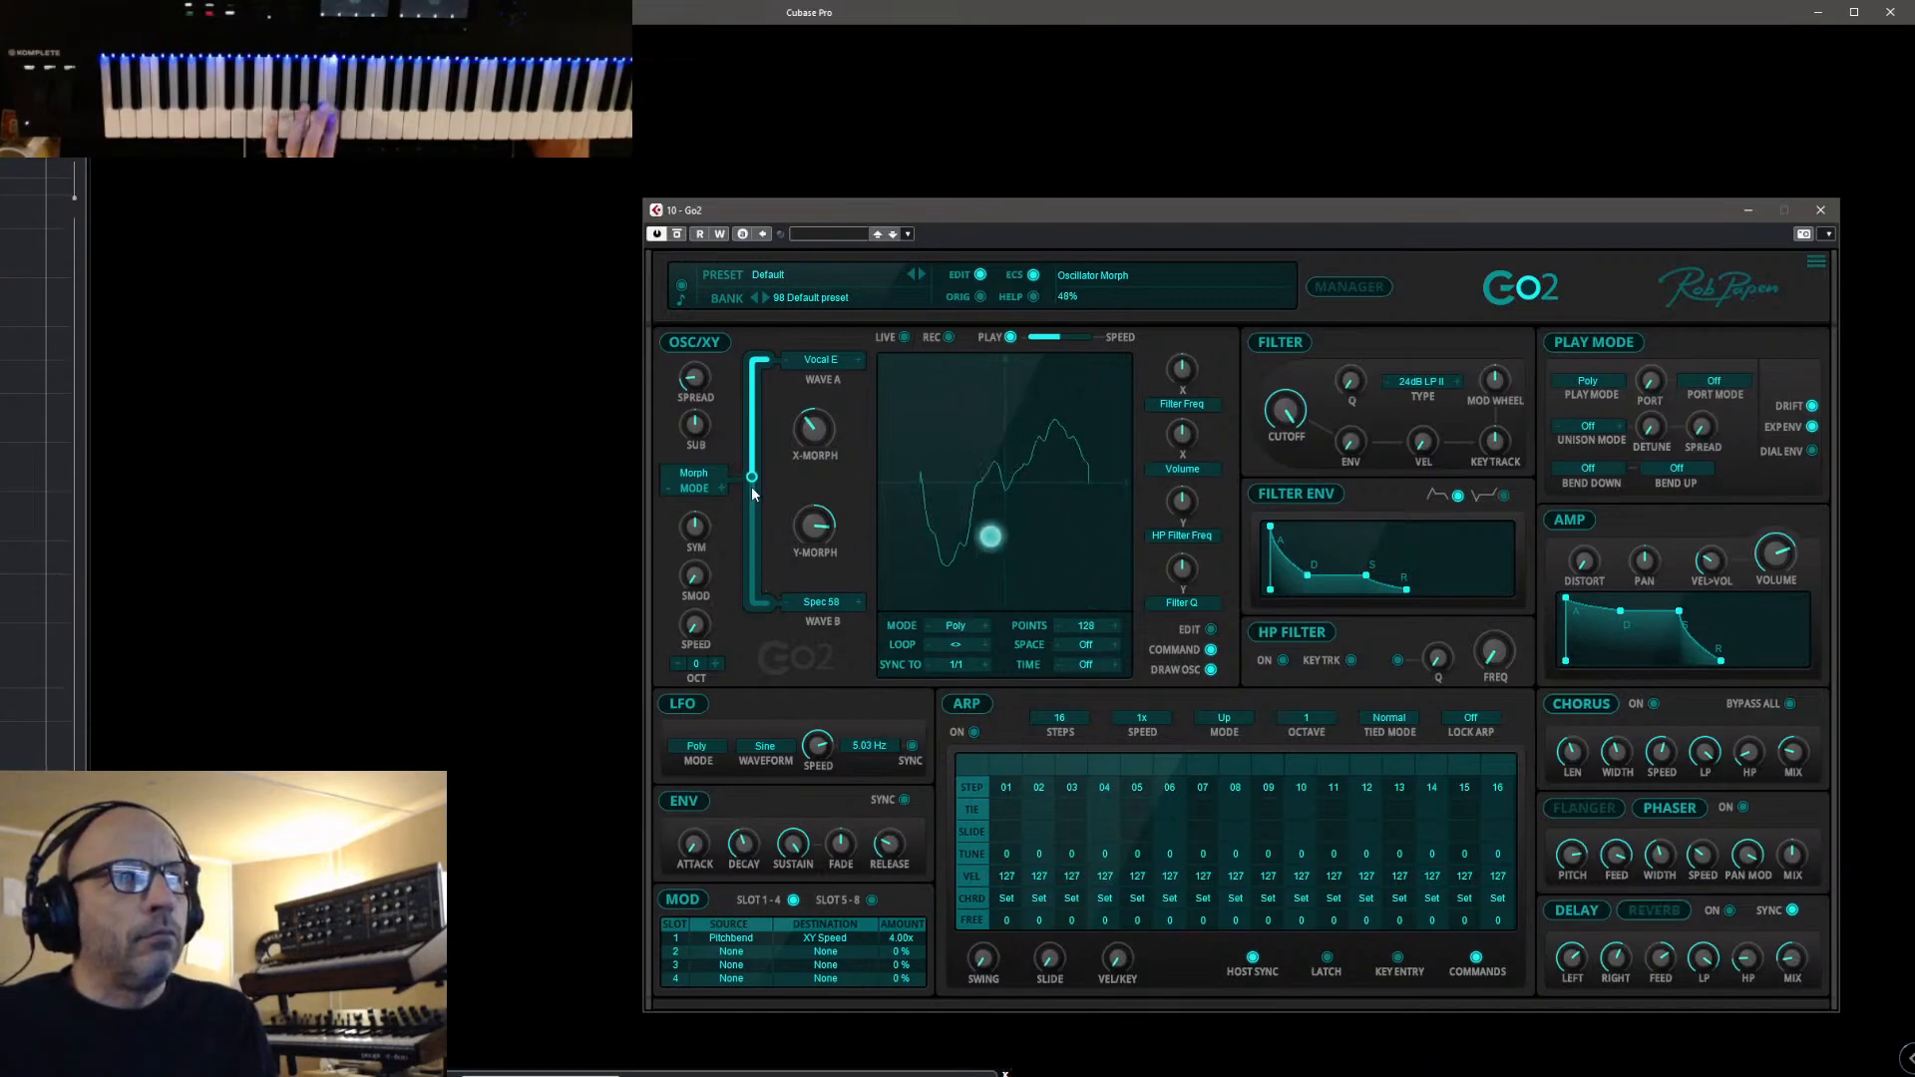
Switch the oscillator mode to Ring Mod, lower the main volume and sweep the oscillator morph between the two waves
{"action": "left_click", "coordinate": [722, 488]}
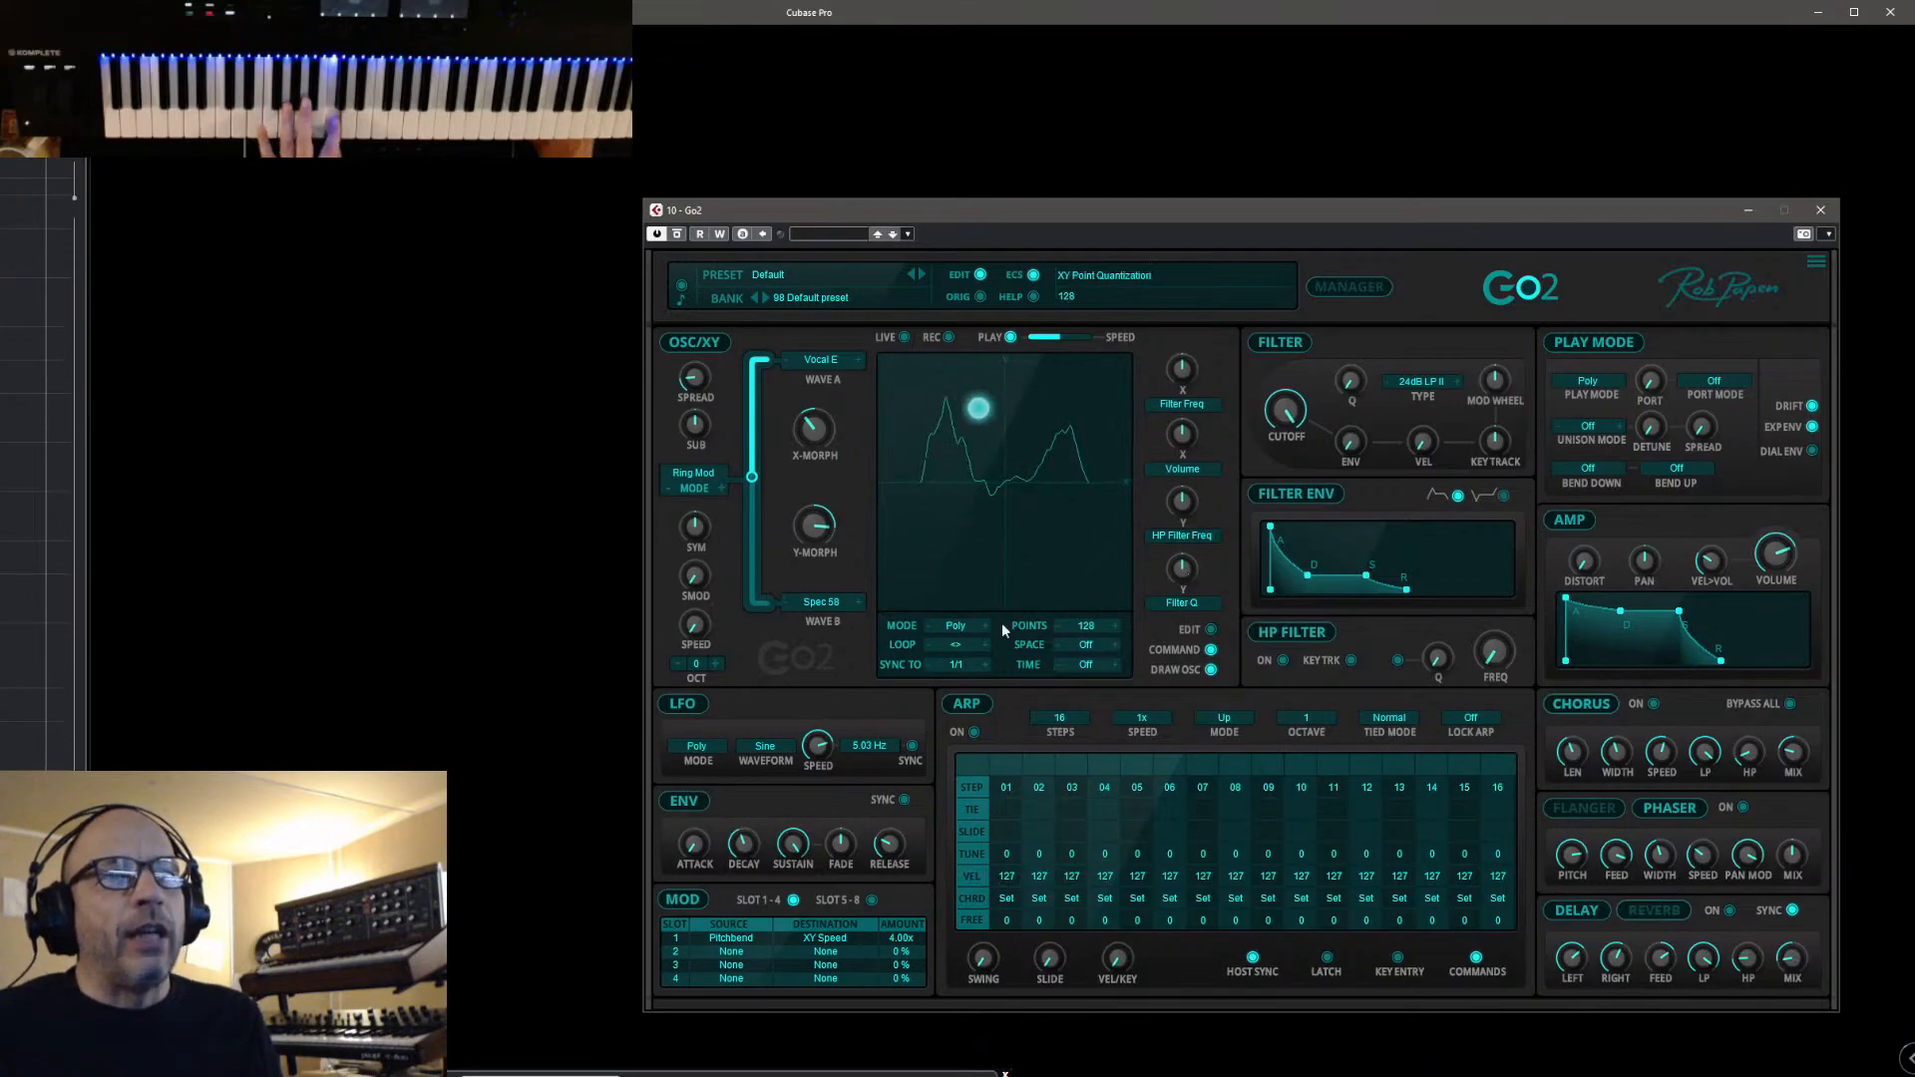
{"action": "left_click_drag", "start_coordinate": [1797, 563], "coordinate": [1755, 544]}
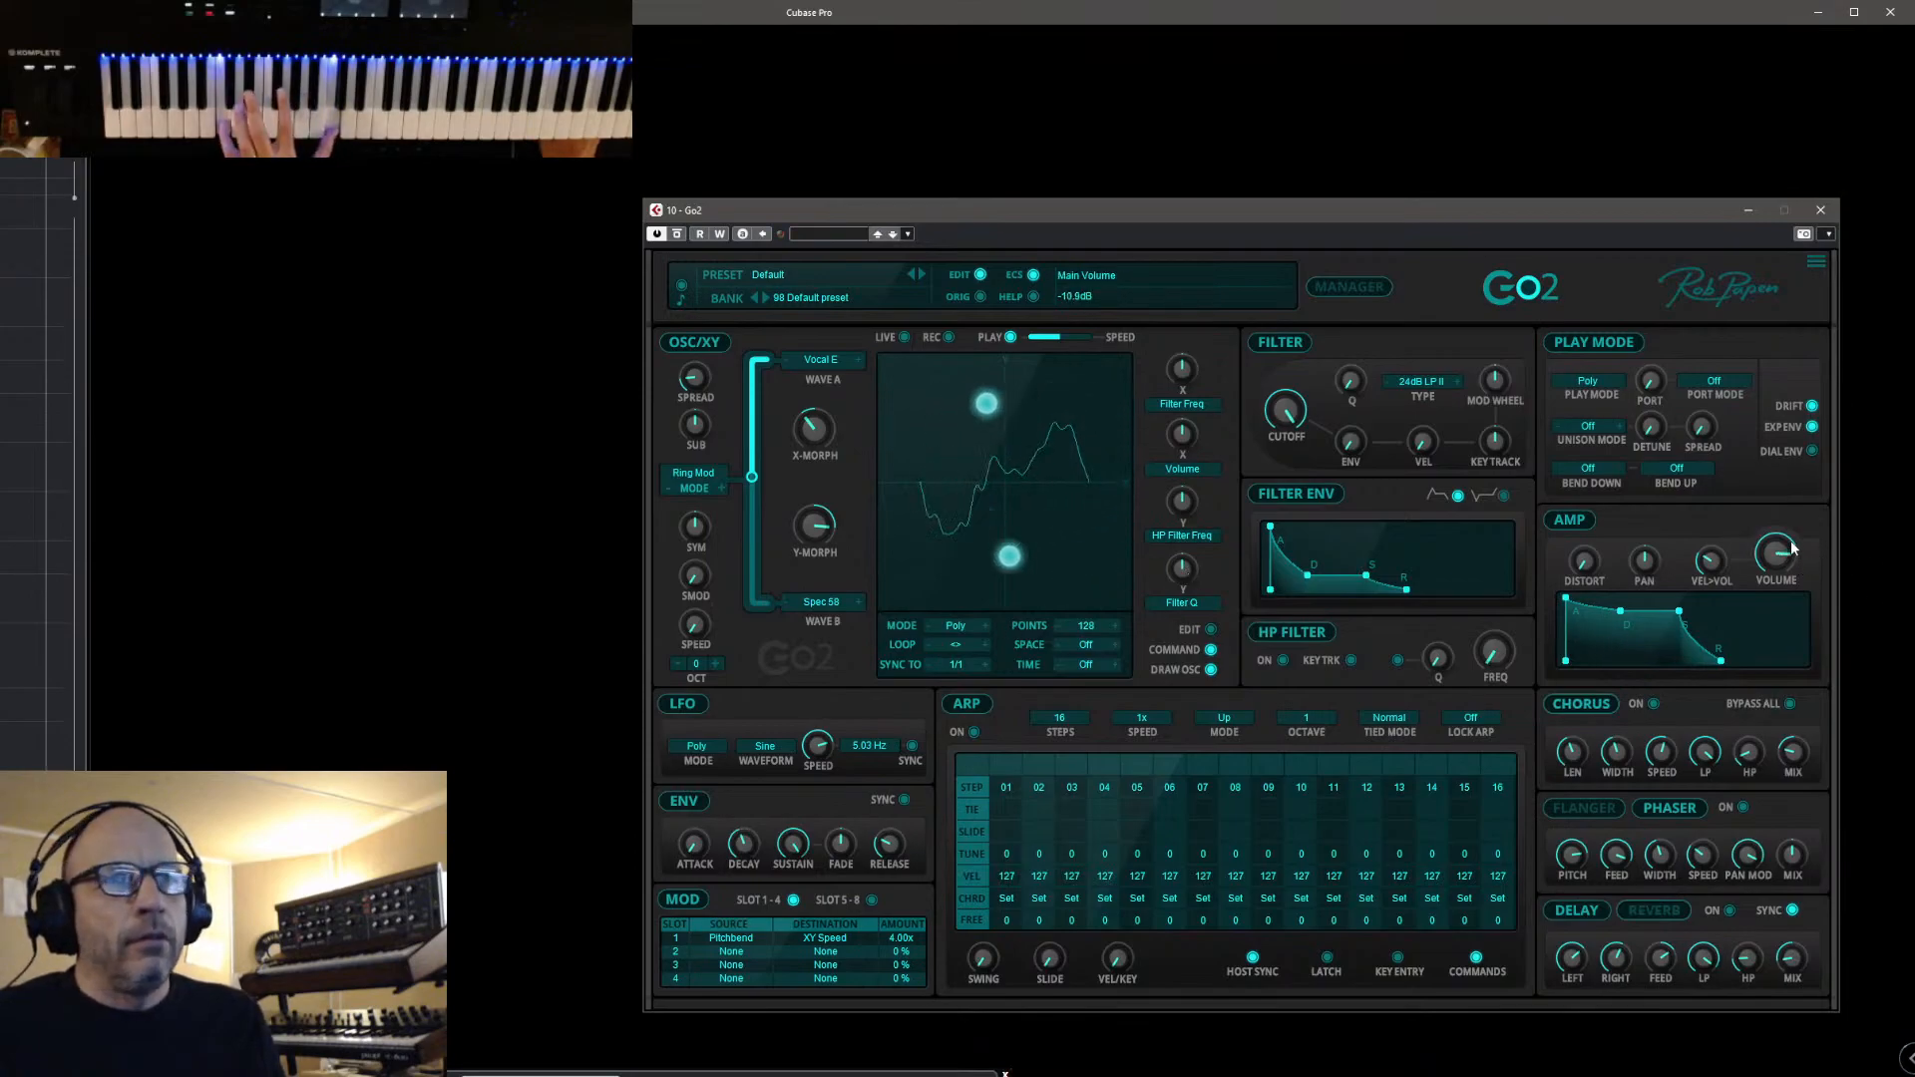
{"action": "mouse_move", "coordinate": [751, 483]}
{"action": "left_mouse_down"}
{"action": "mouse_move", "coordinate": [758, 588]}
{"action": "mouse_move", "coordinate": [752, 486]}
{"action": "left_mouse_up"}
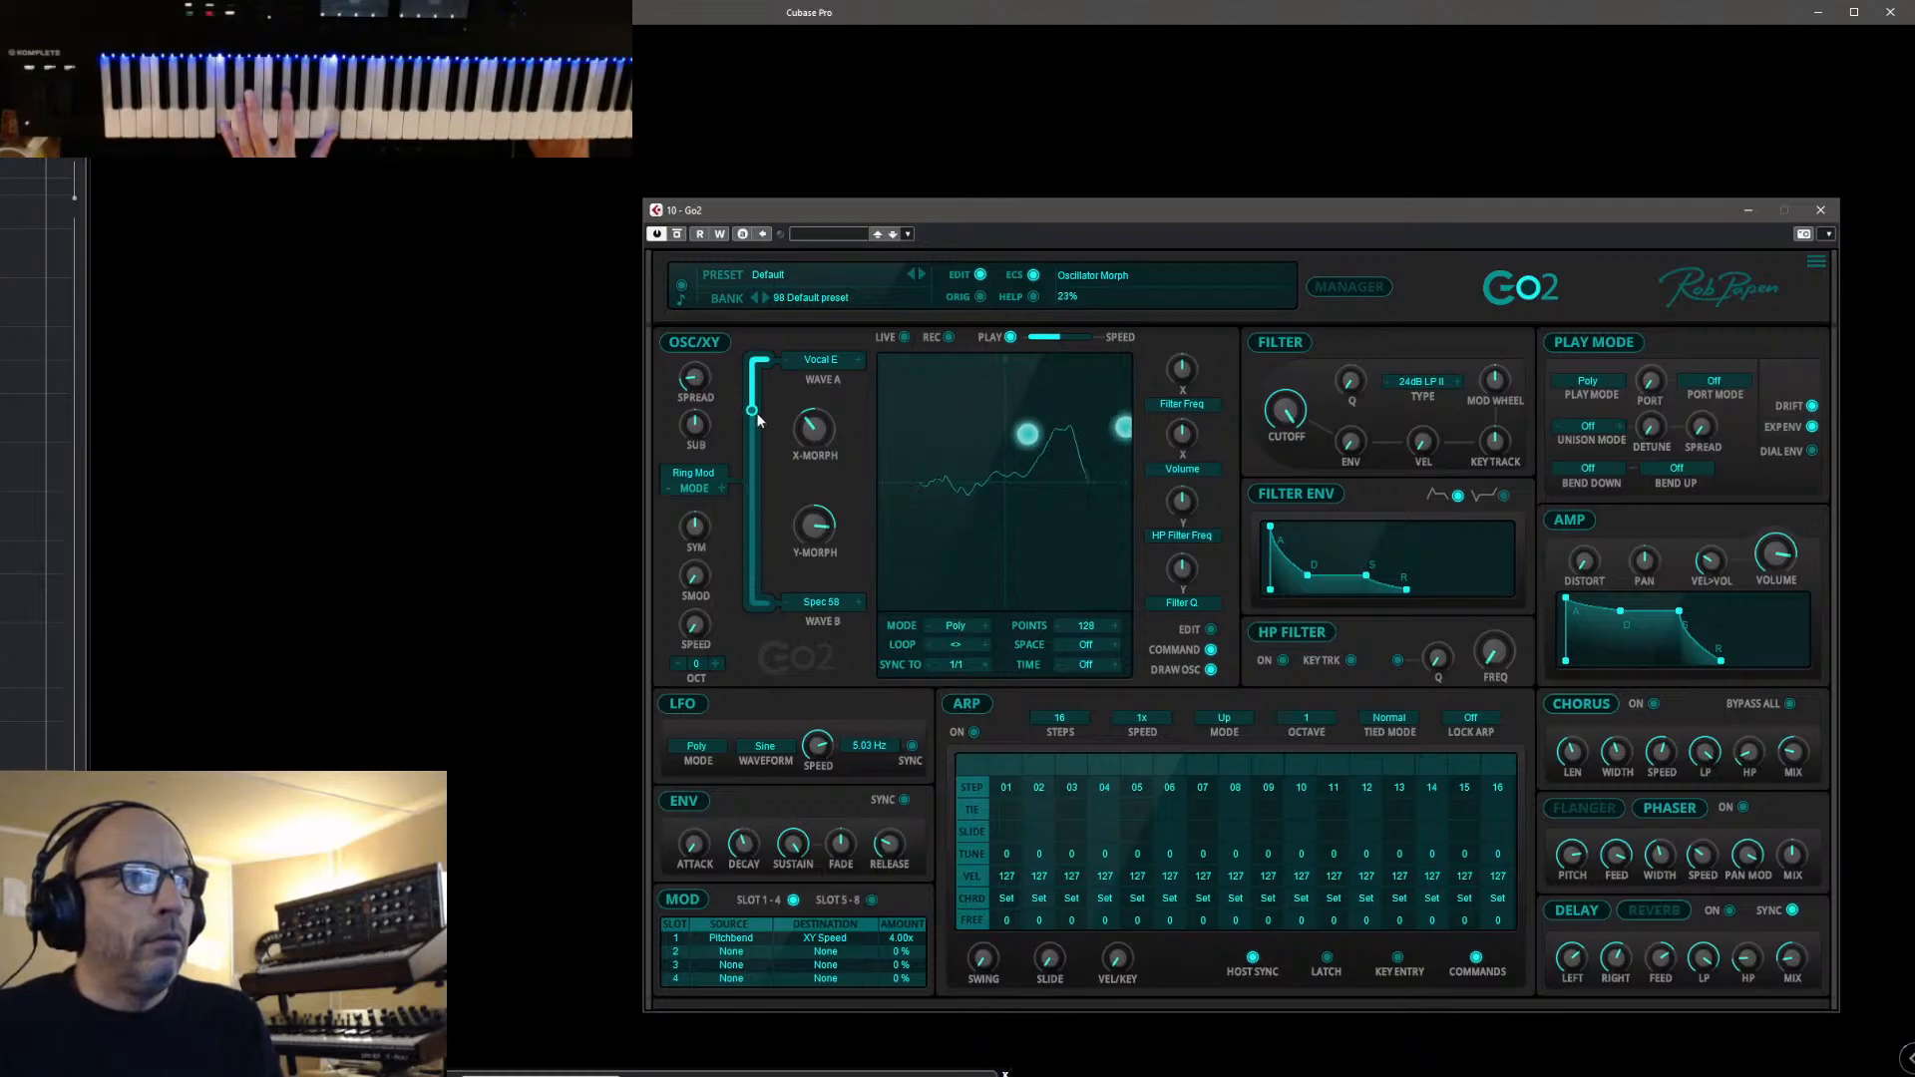
Try the FM oscillator mode while adjusting the morph, and switch to WaveShape with the oscillator morph at 49%
{"action": "left_click", "coordinate": [721, 488]}
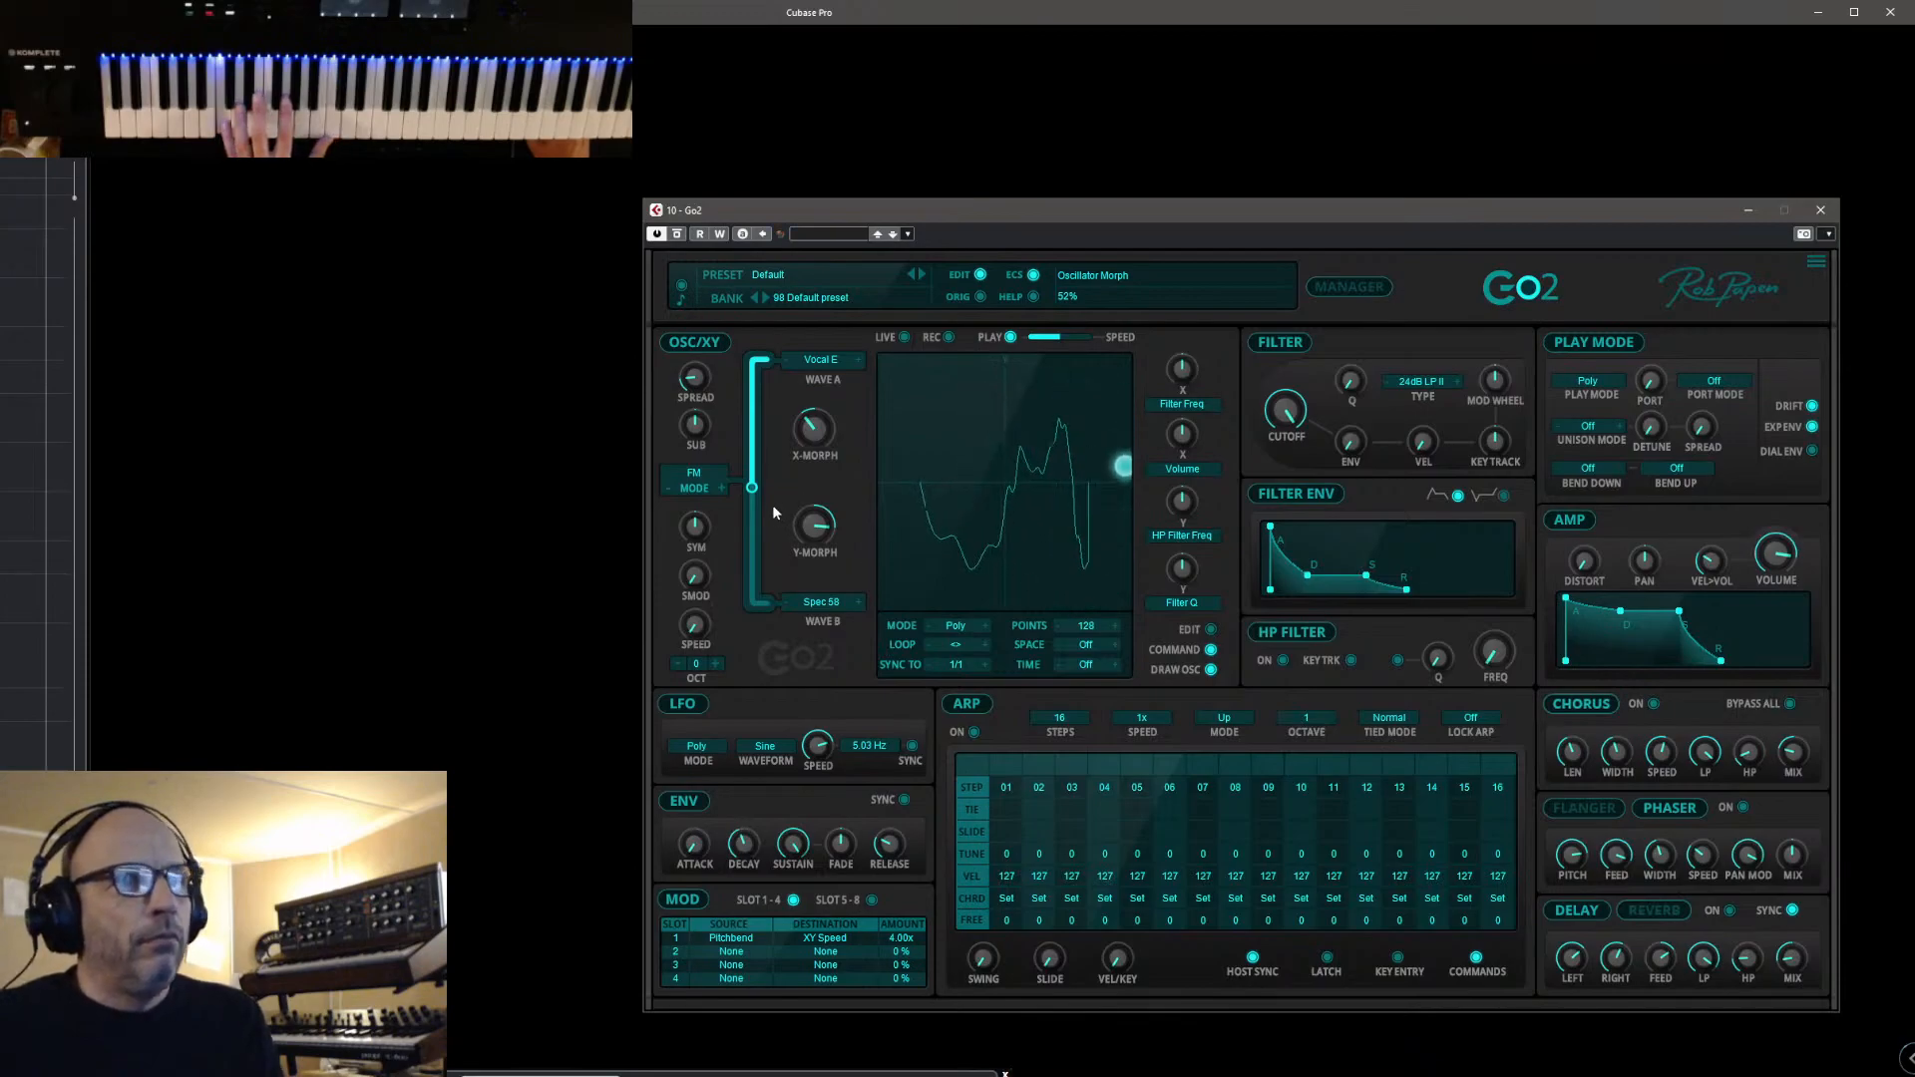
{"action": "mouse_move", "coordinate": [753, 488]}
{"action": "left_mouse_down"}
{"action": "mouse_move", "coordinate": [756, 556]}
{"action": "mouse_move", "coordinate": [733, 387]}
{"action": "mouse_move", "coordinate": [758, 484]}
{"action": "left_mouse_up"}
{"action": "left_click", "coordinate": [720, 489]}
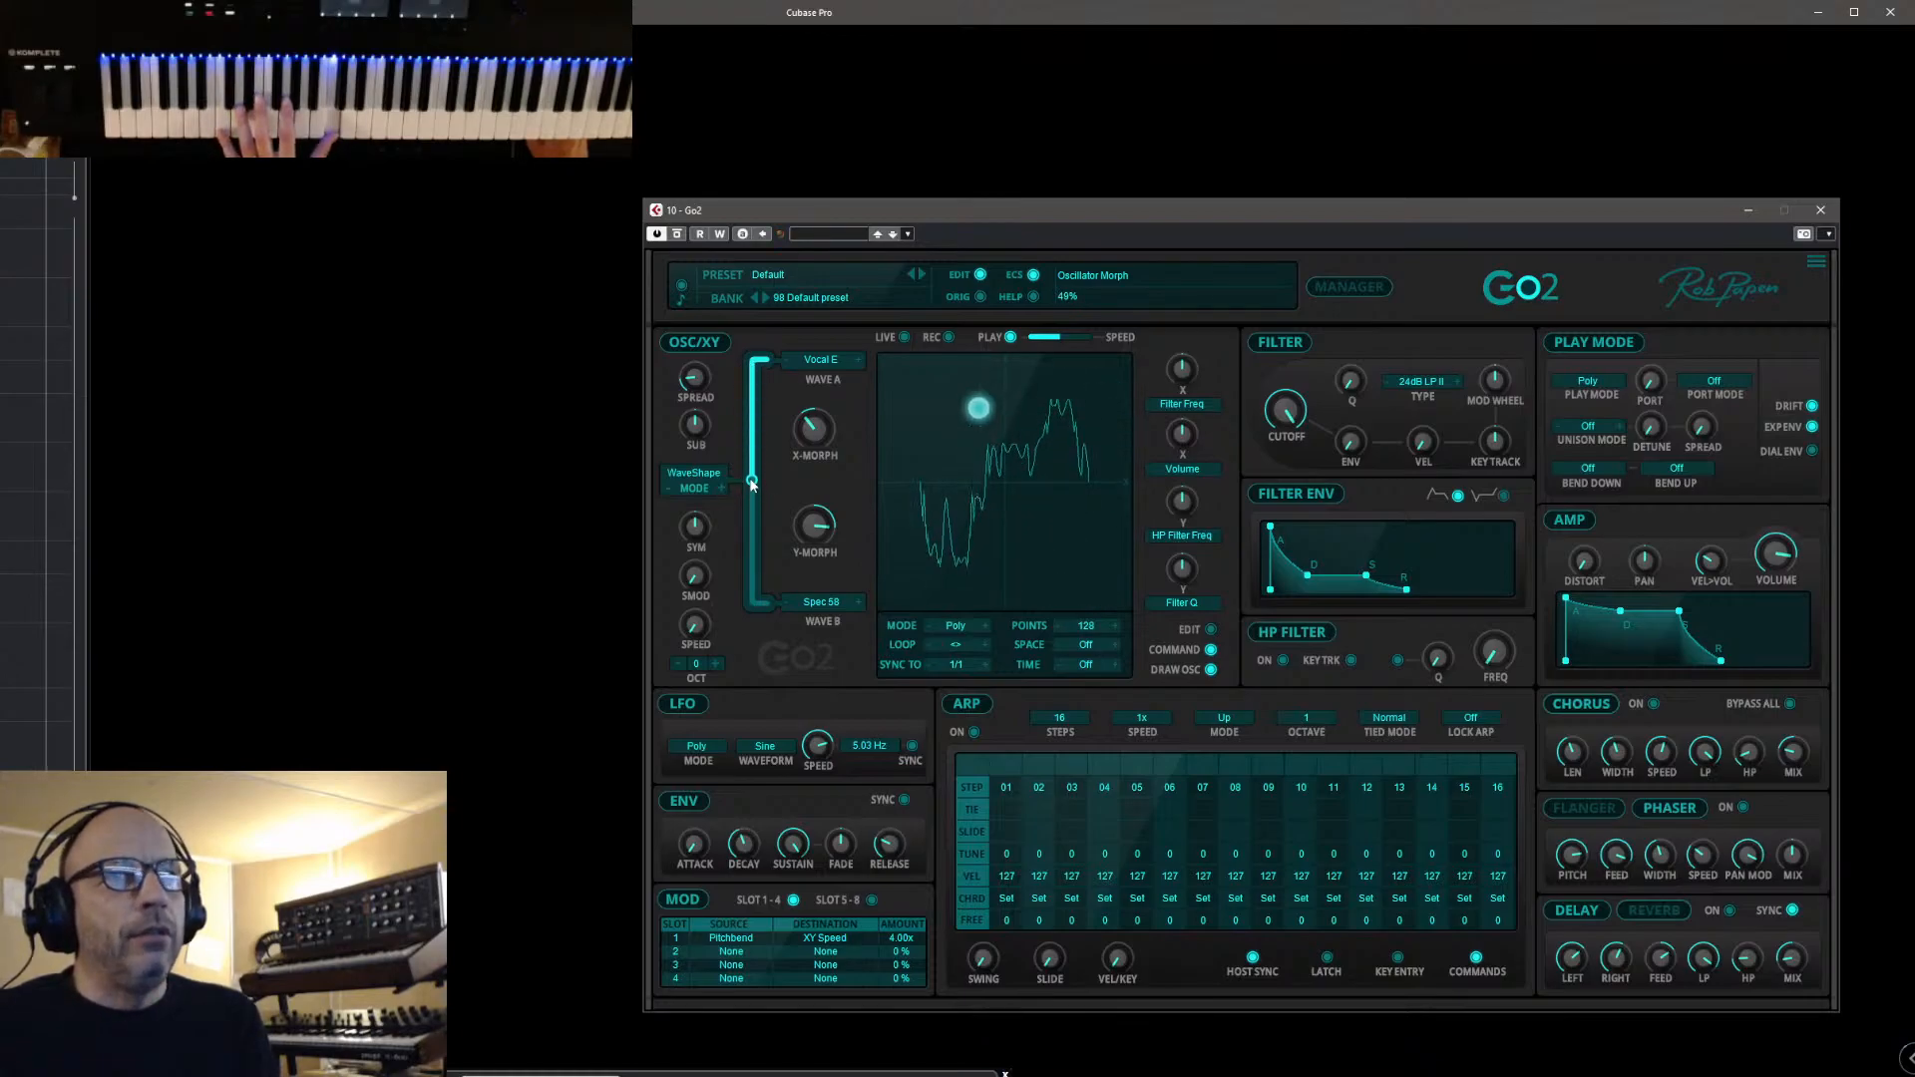
Set the oscillator morph to 82%, then try the Inter oscillator mode and switch to Range
{"action": "left_click_drag", "start_coordinate": [755, 458], "coordinate": [755, 588]}
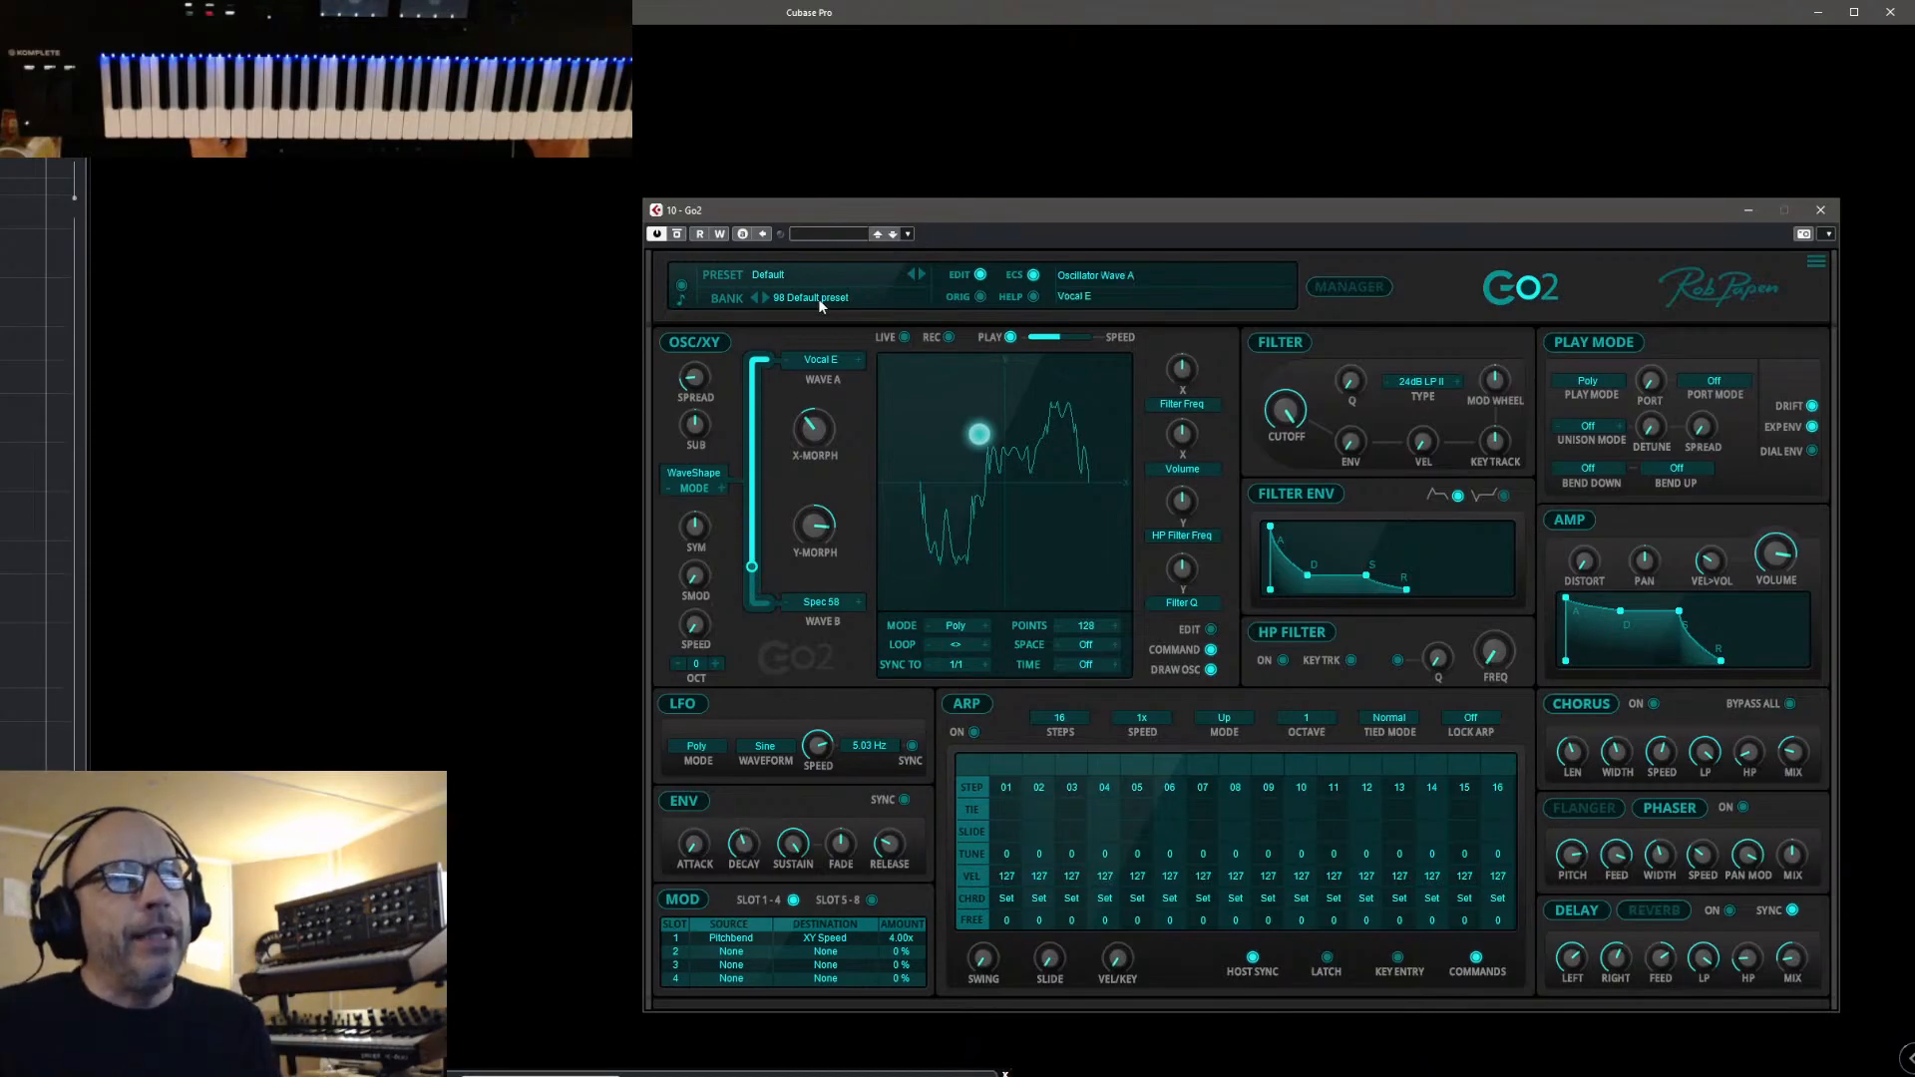
{"action": "left_click", "coordinate": [722, 489]}
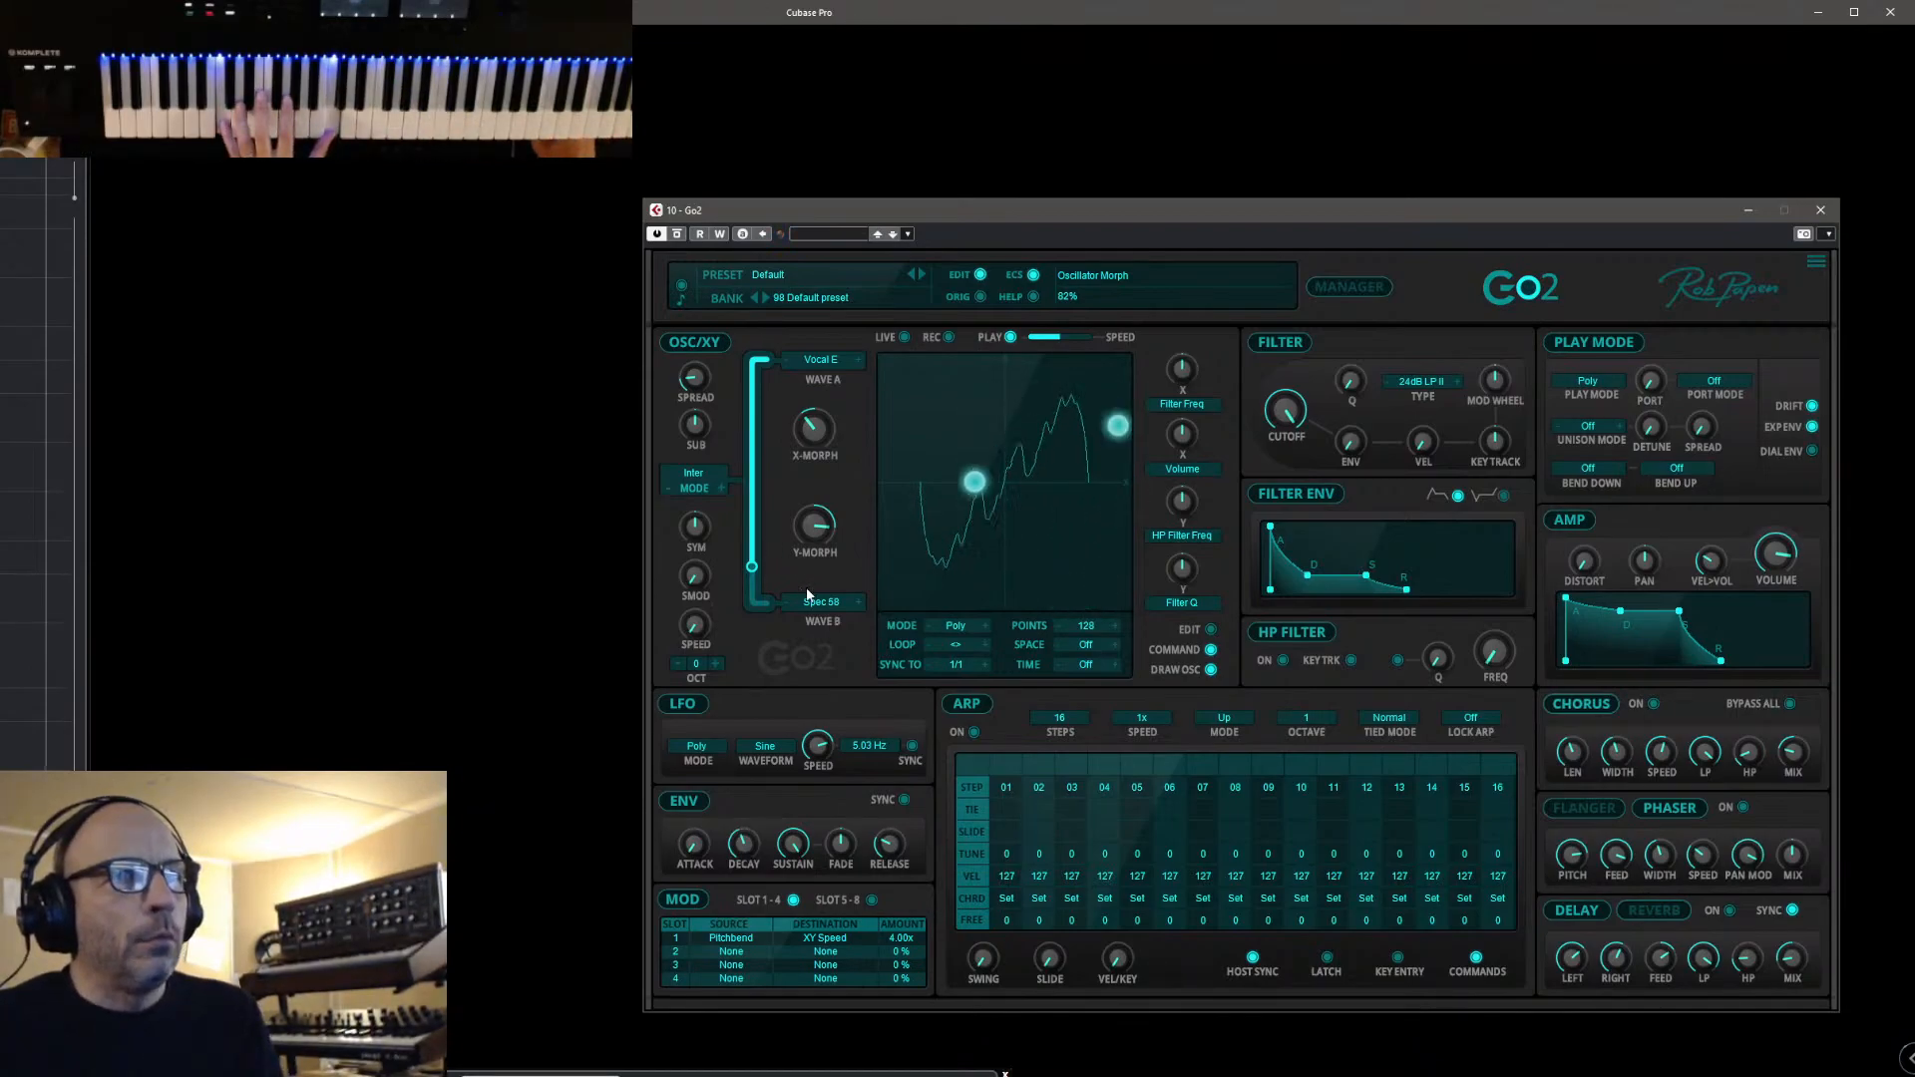
{"action": "left_click", "coordinate": [721, 487]}
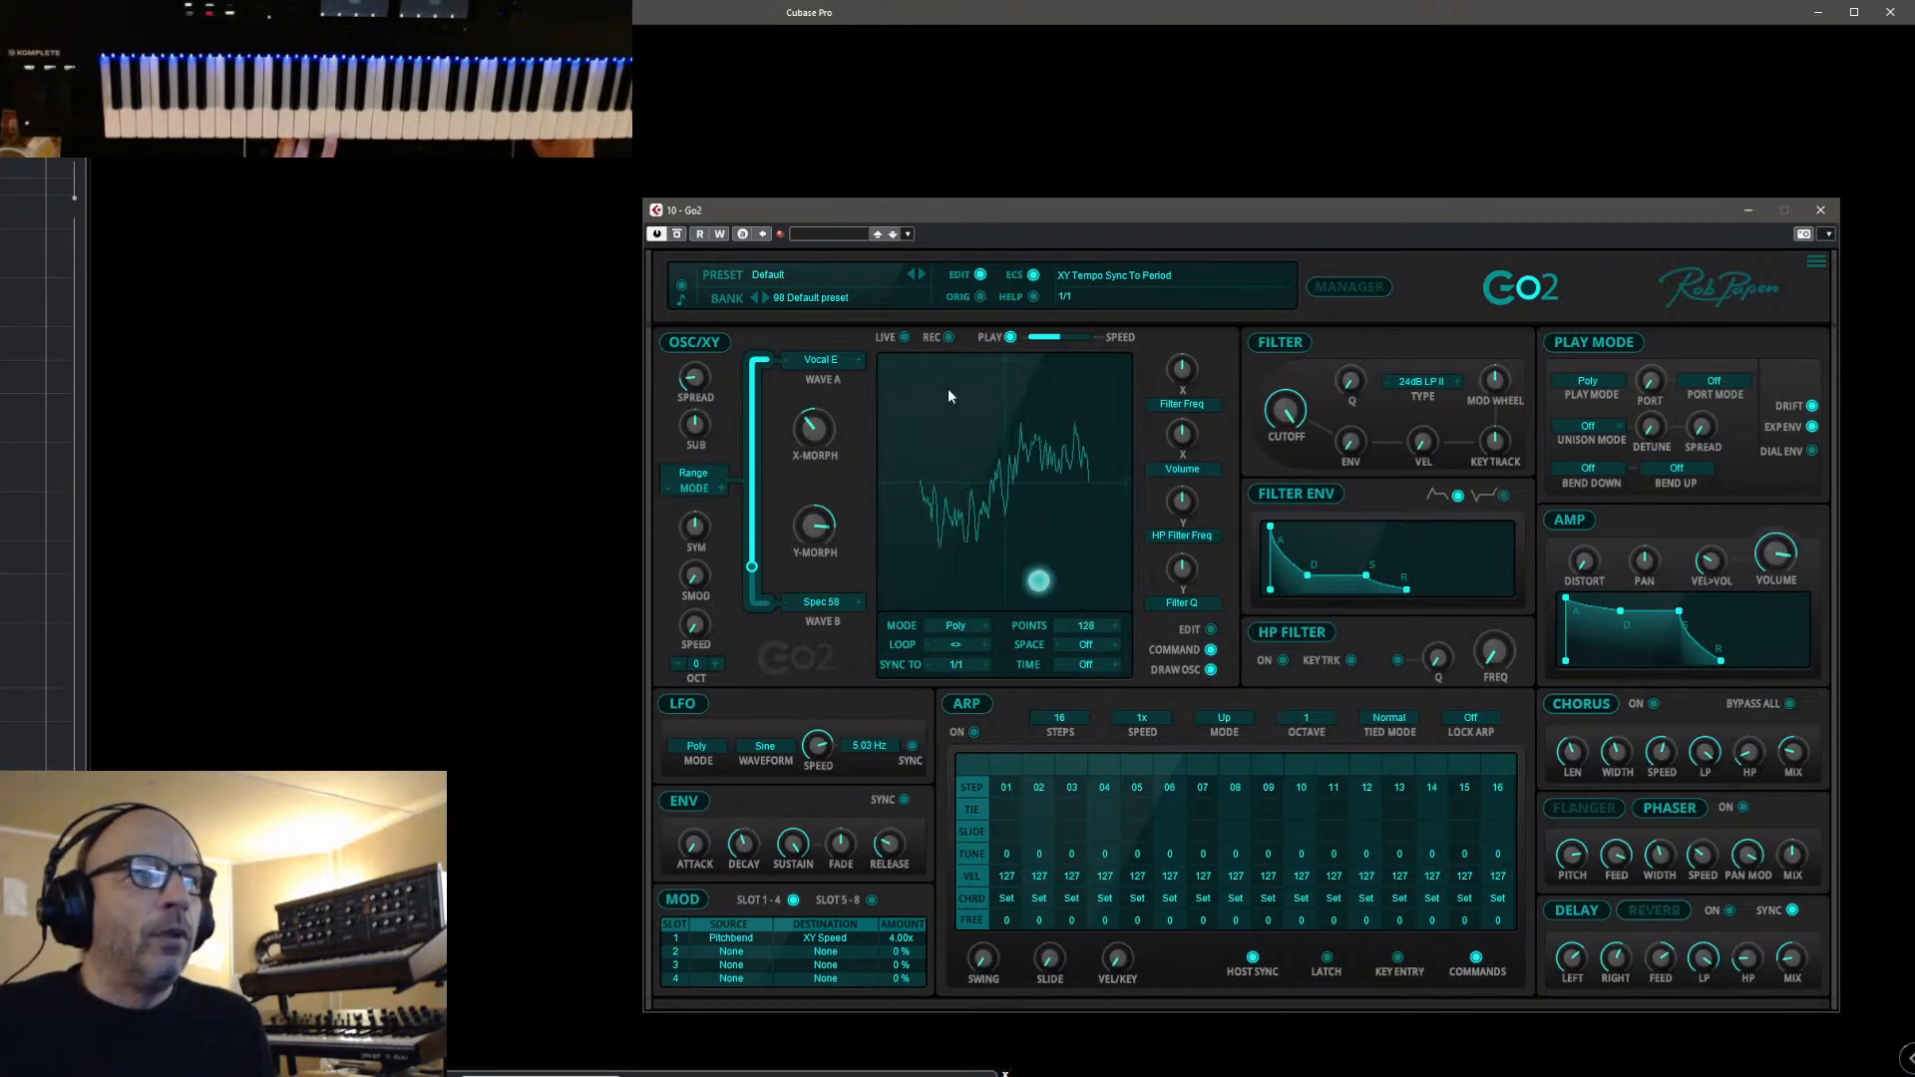
Switch the XY pad out of playback, record a new XY movement from near the pad's centre, and return to playback
{"action": "left_click", "coordinate": [906, 339]}
{"action": "mouse_move", "coordinate": [1007, 493]}
{"action": "left_mouse_down"}
{"action": "mouse_move", "coordinate": [1010, 451]}
{"action": "mouse_move", "coordinate": [1011, 473]}
{"action": "left_mouse_up"}
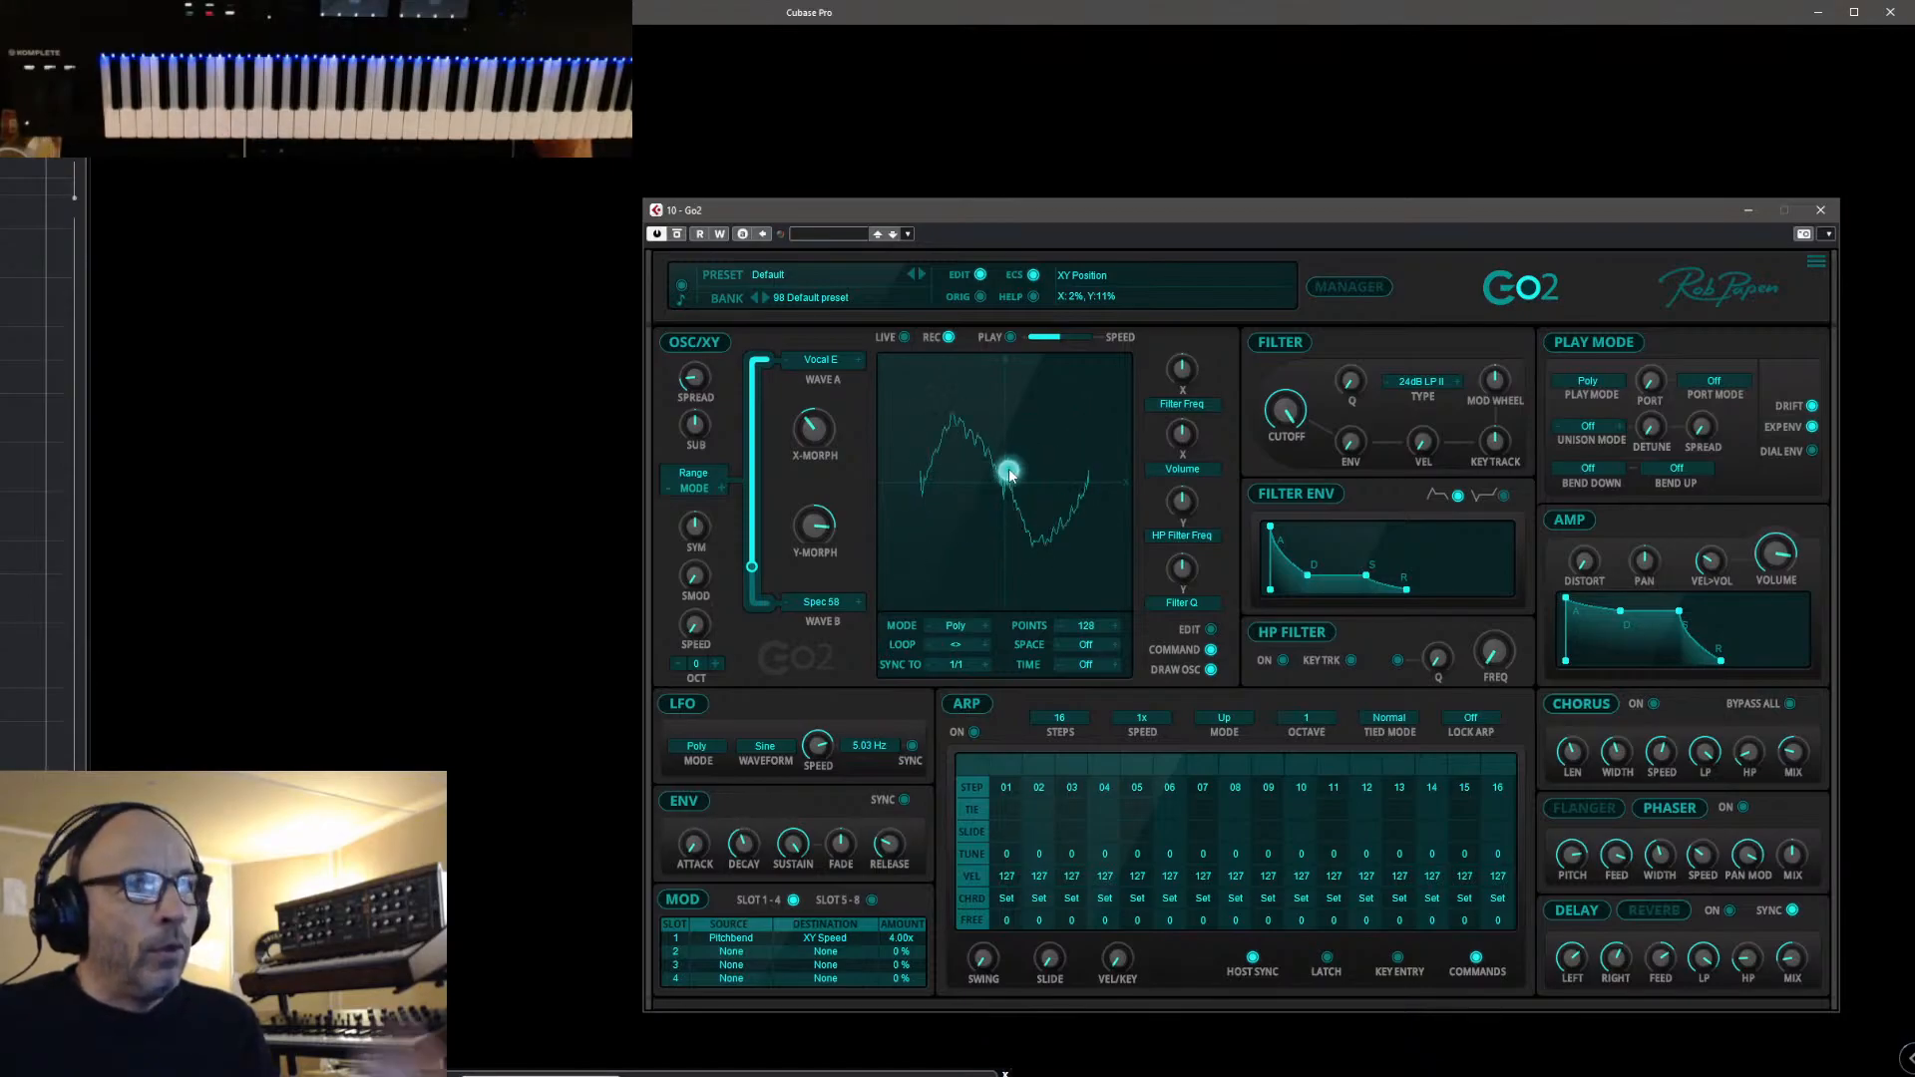
{"action": "left_click", "coordinate": [1010, 337]}
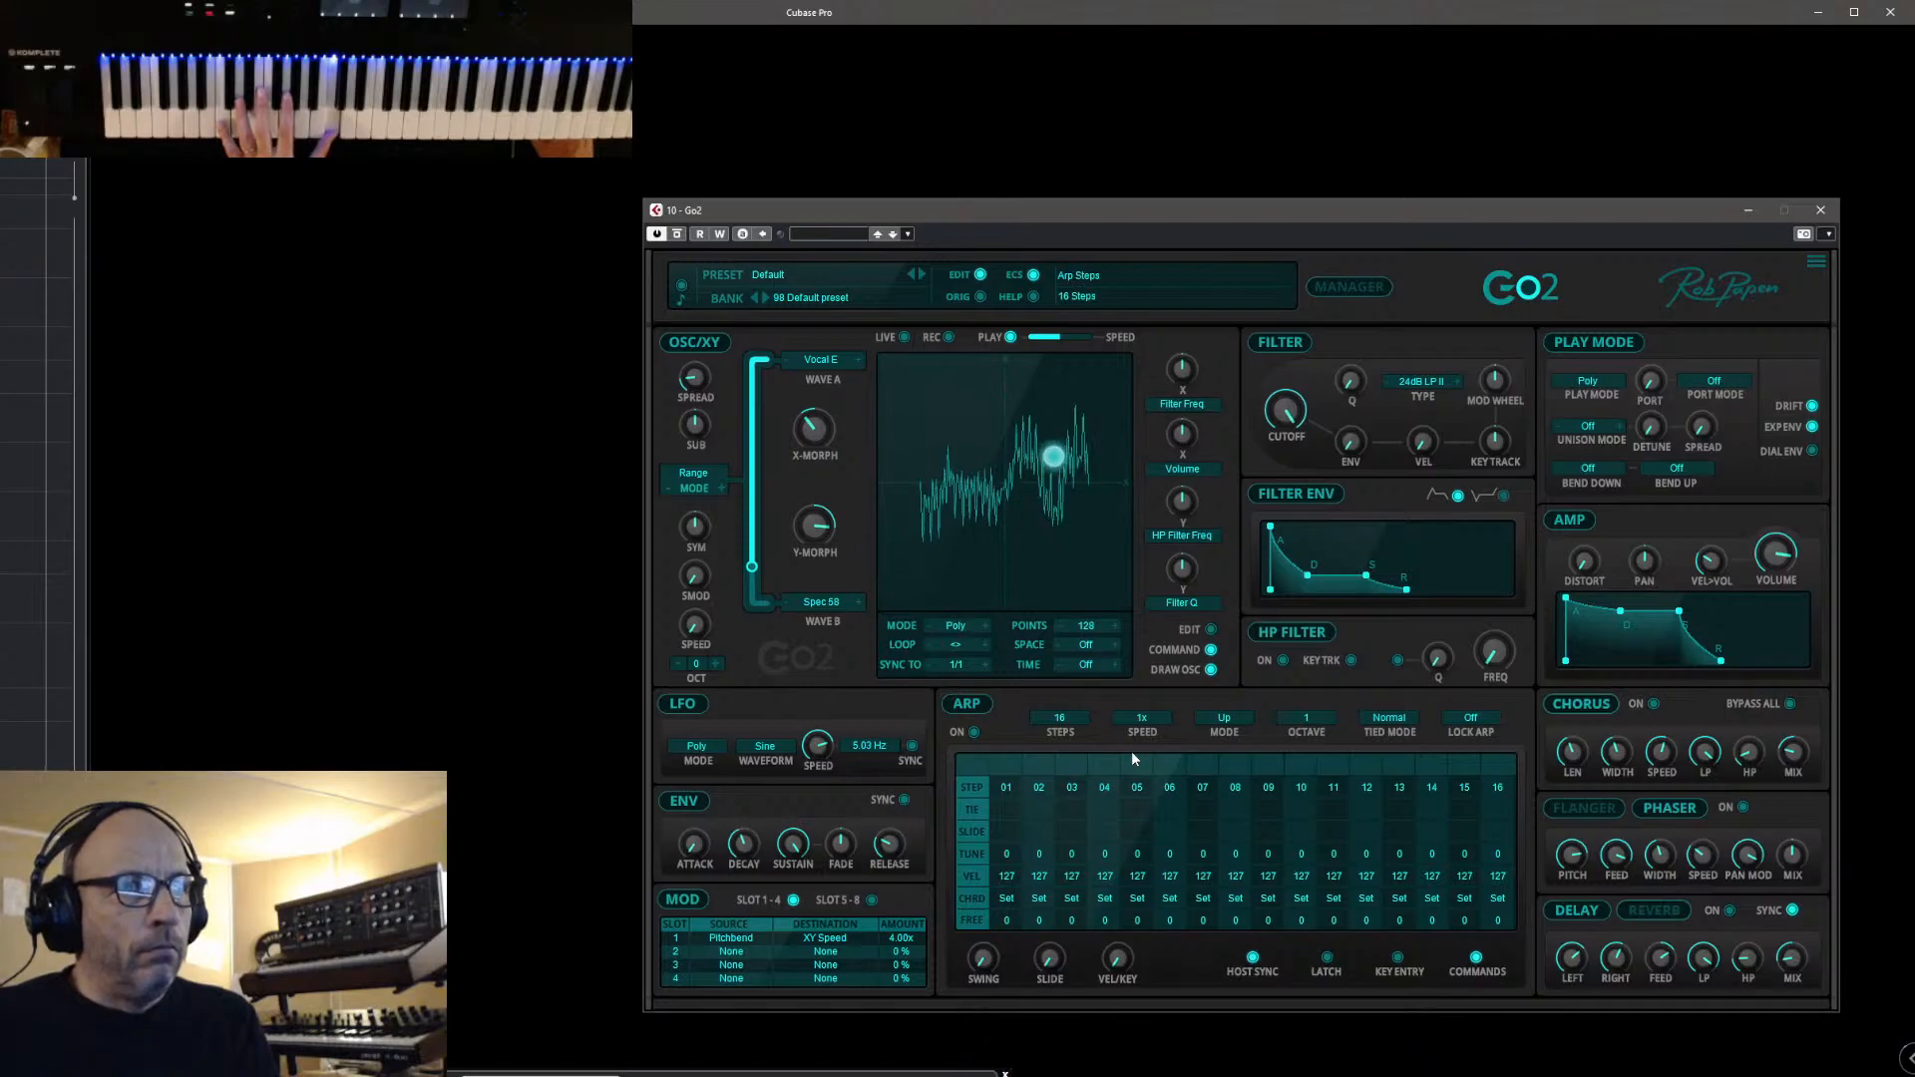
Try XY space quantization at 8 and 16, turn it off, and set the XY time quantization to 1/4
{"action": "left_click", "coordinate": [1111, 643]}
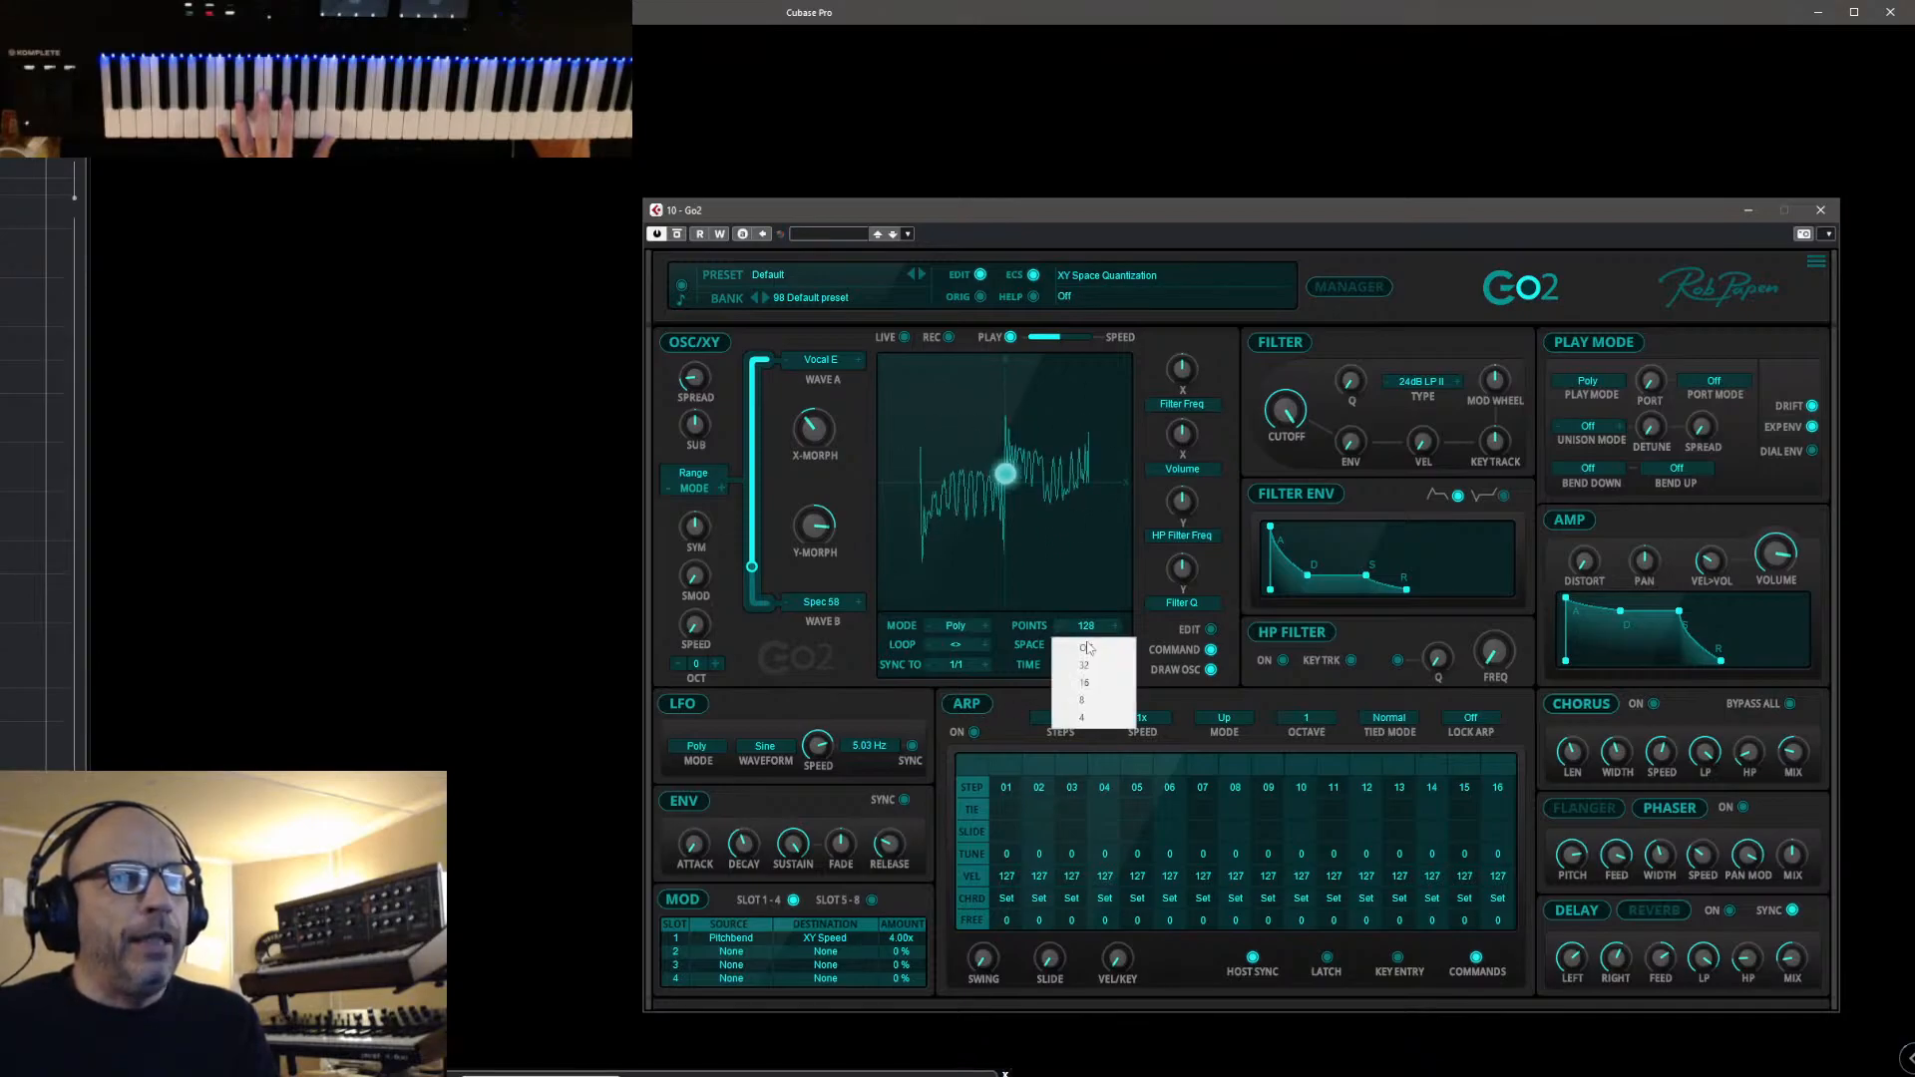
{"action": "left_click", "coordinate": [1091, 696]}
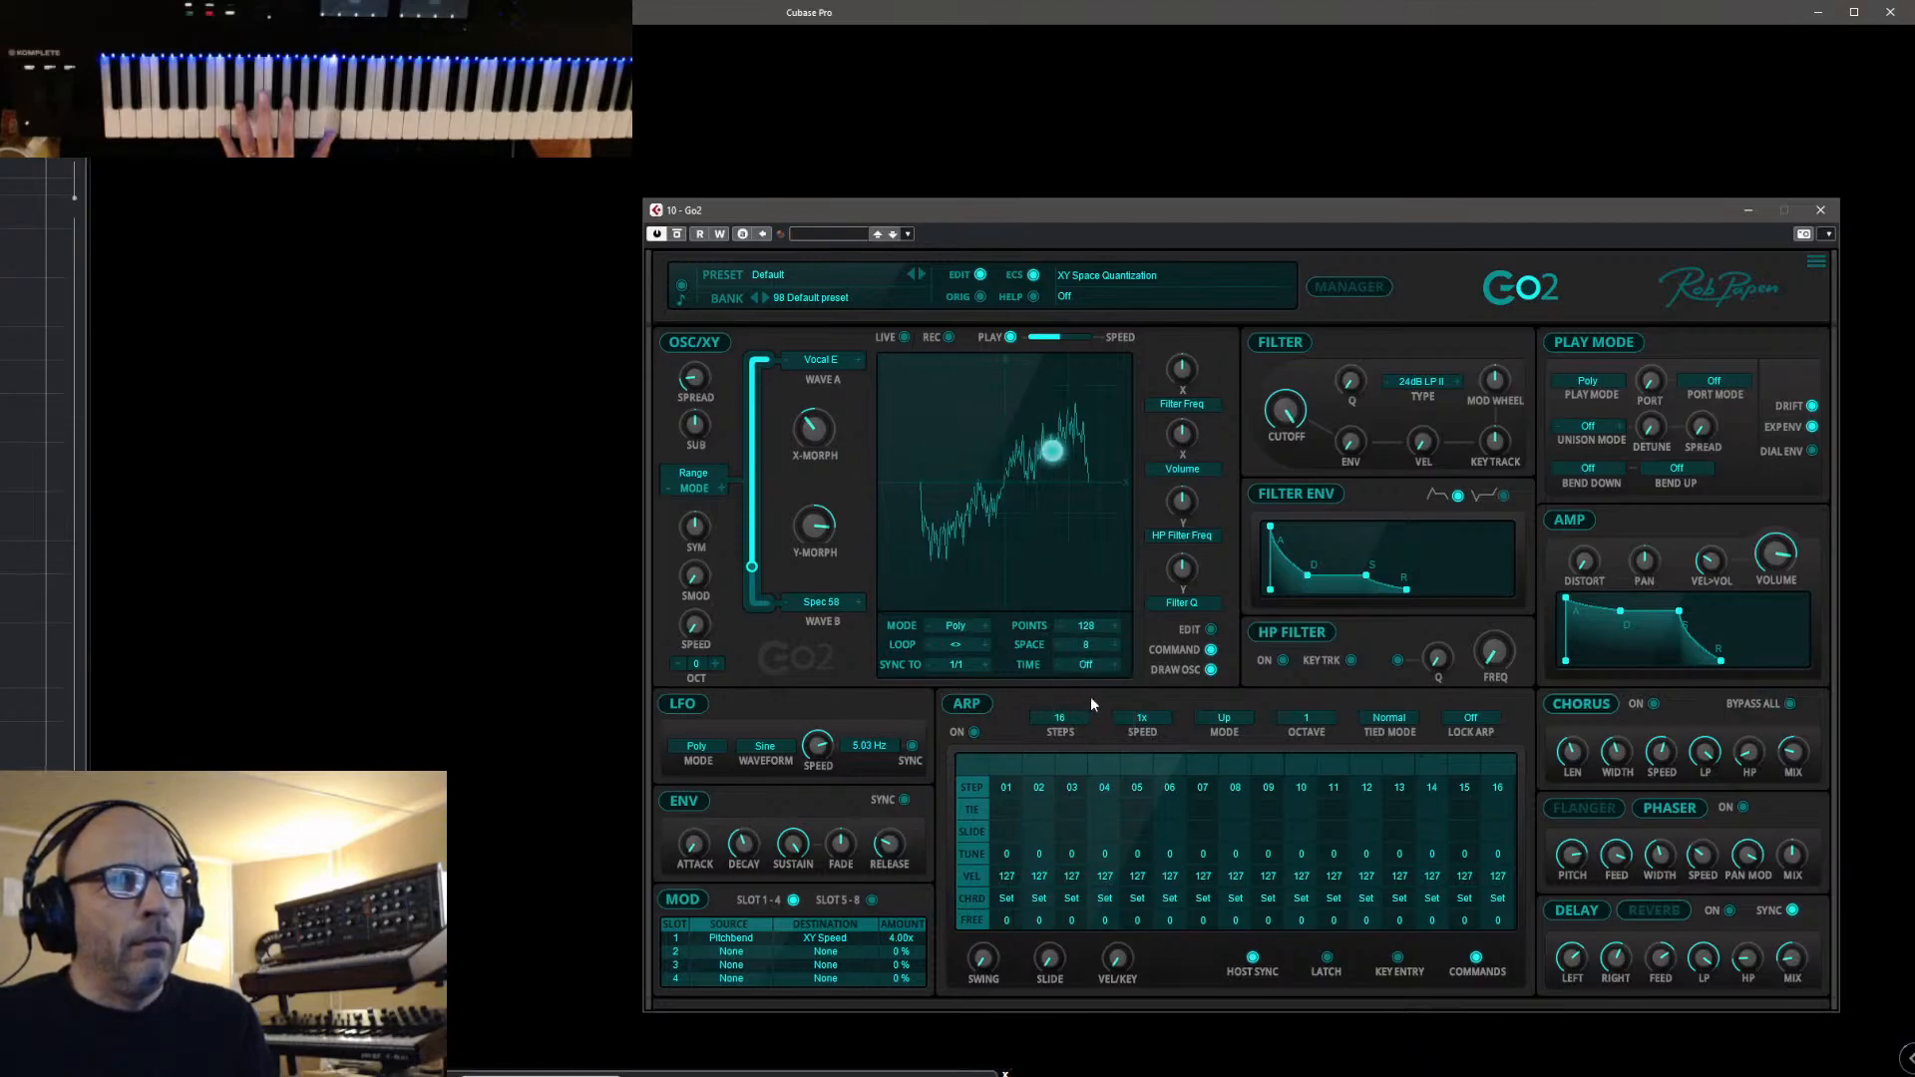
{"action": "left_click", "coordinate": [1086, 645]}
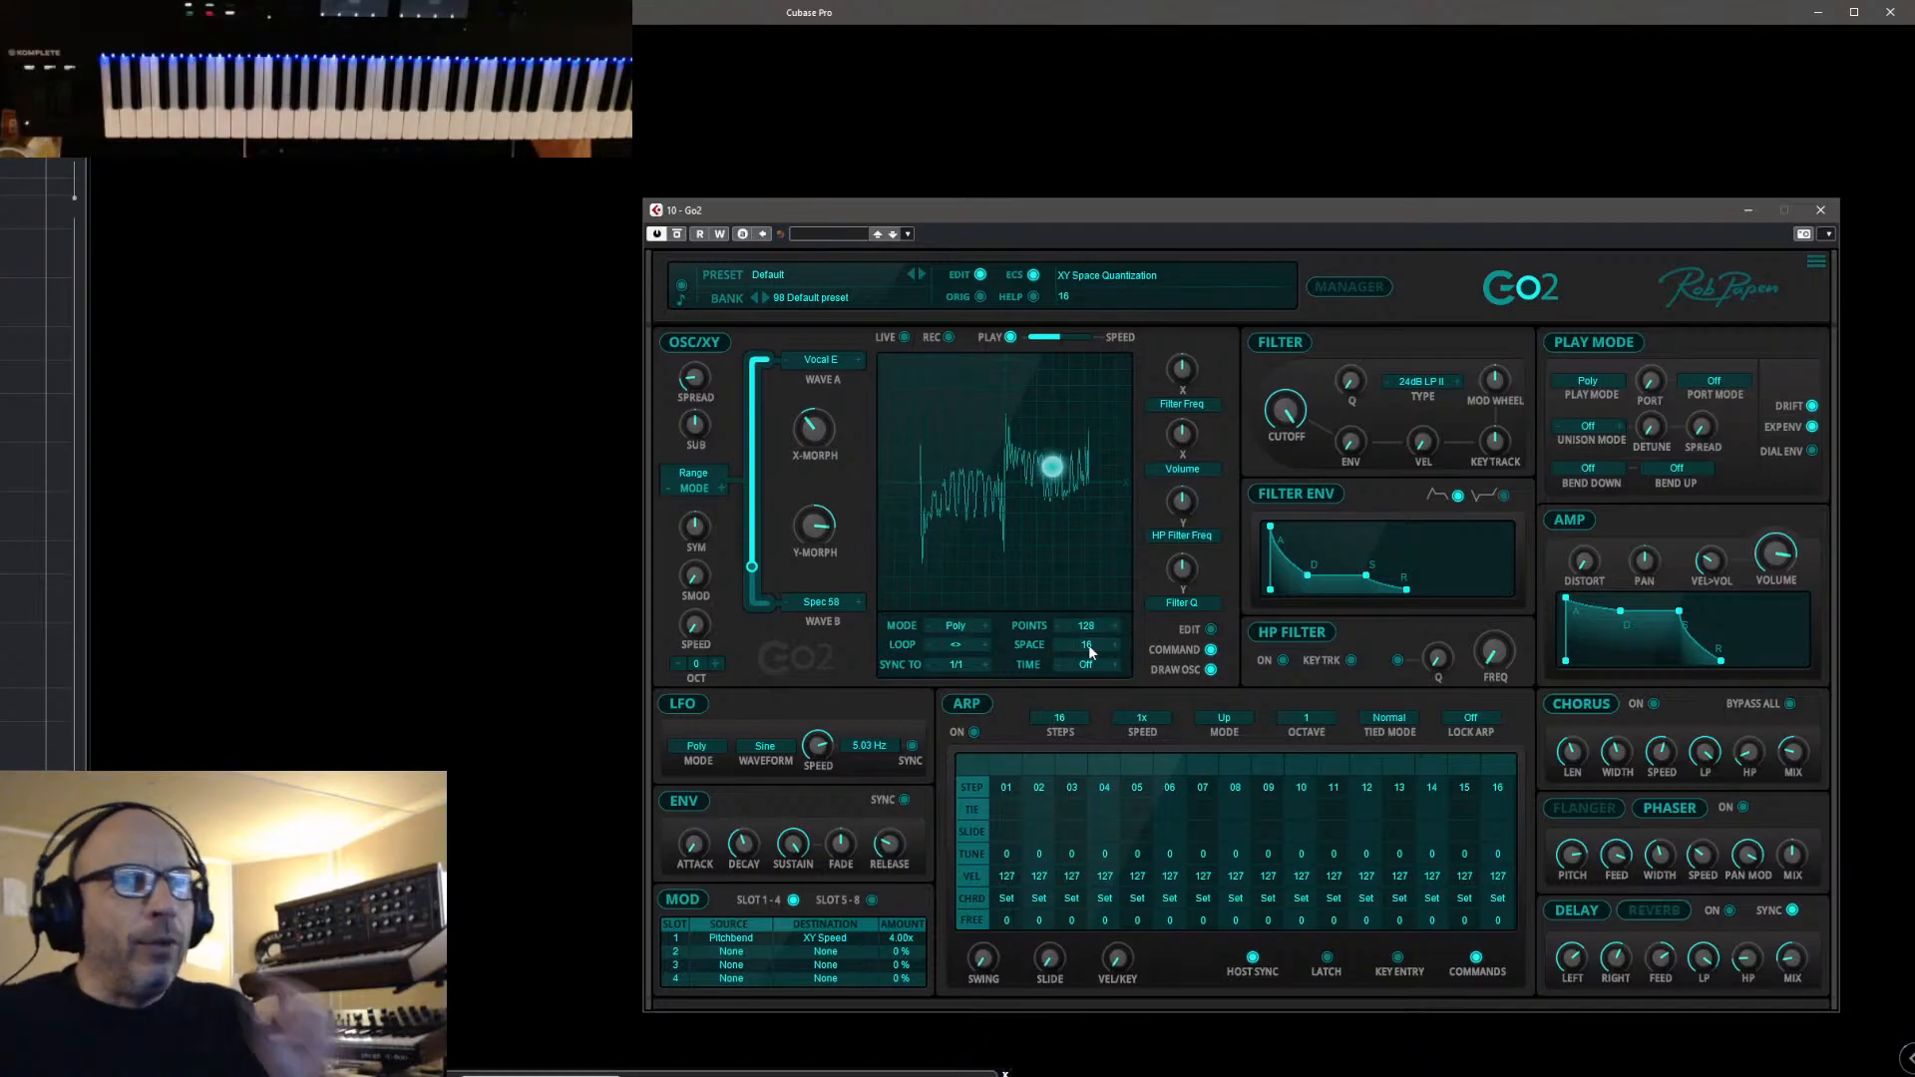
{"action": "left_click", "coordinate": [1090, 646]}
{"action": "left_click", "coordinate": [1088, 649]}
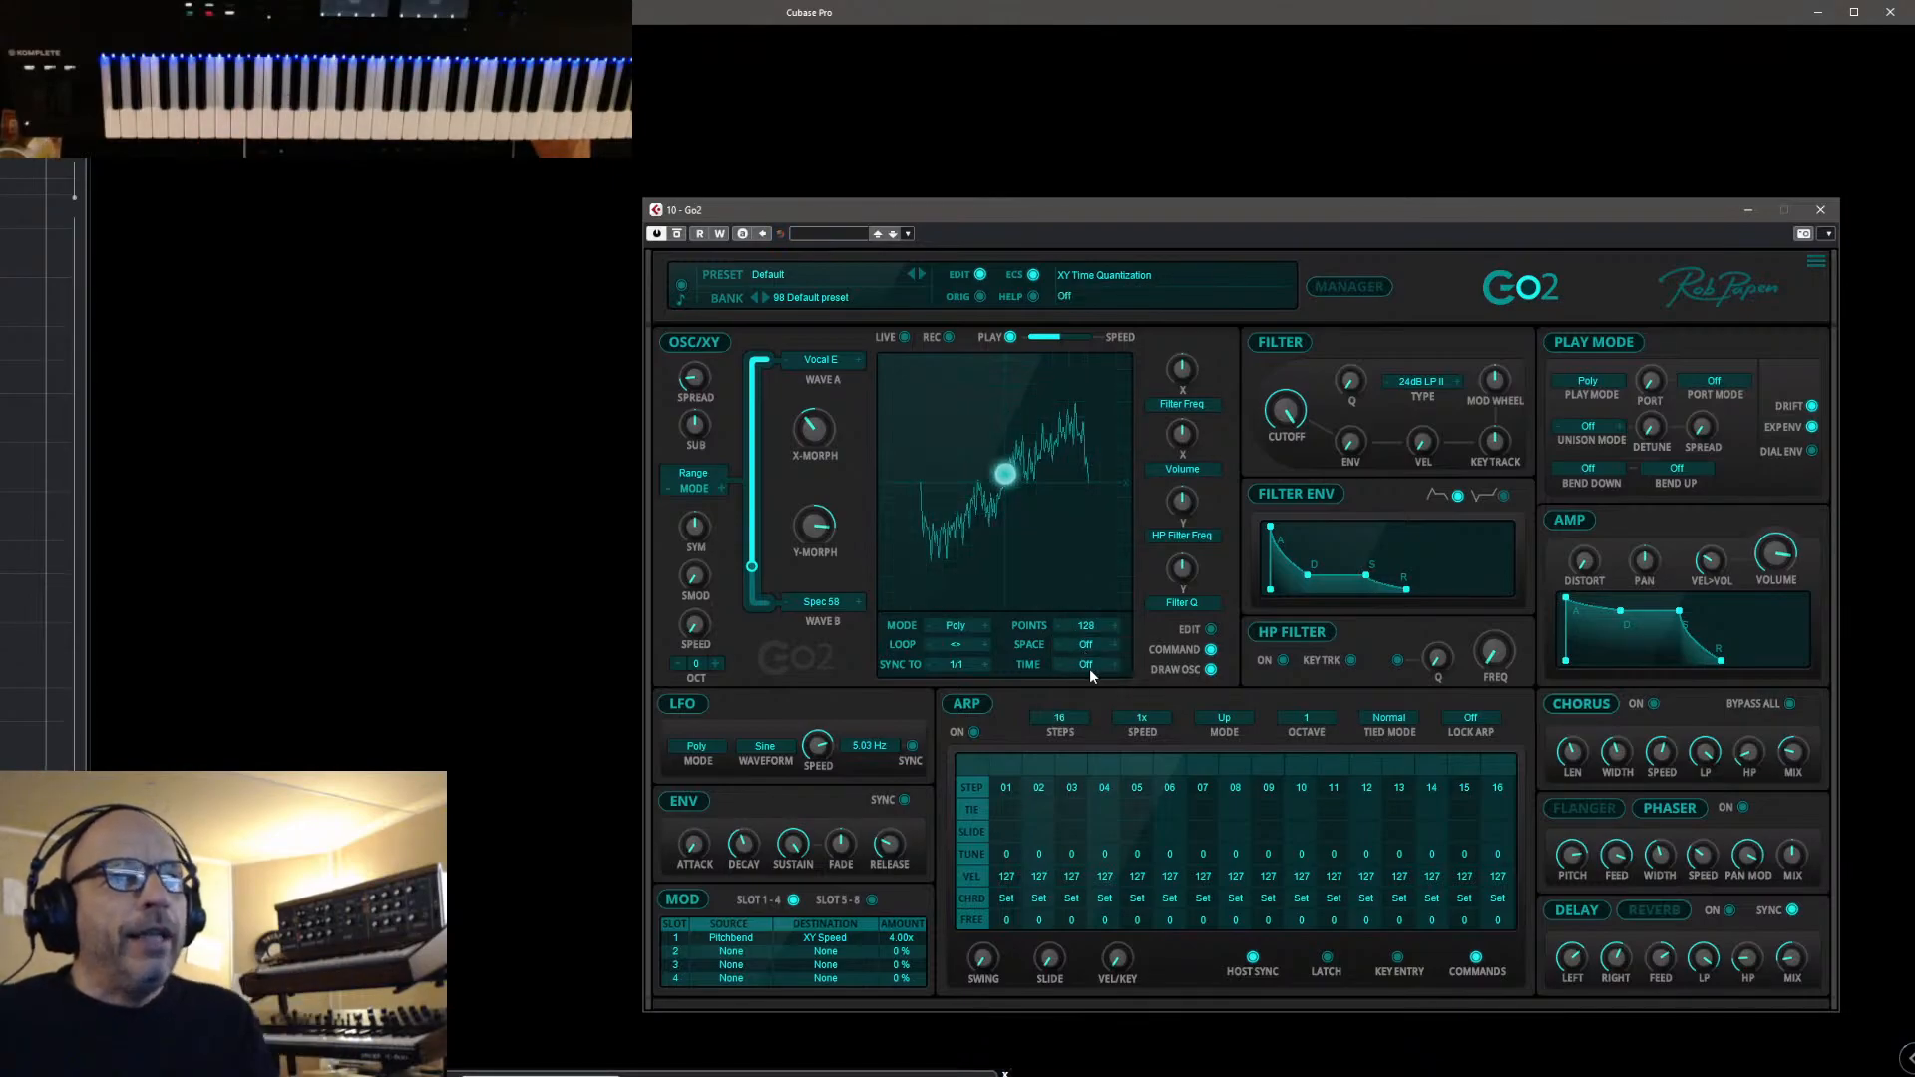
{"action": "left_click", "coordinate": [1089, 666]}
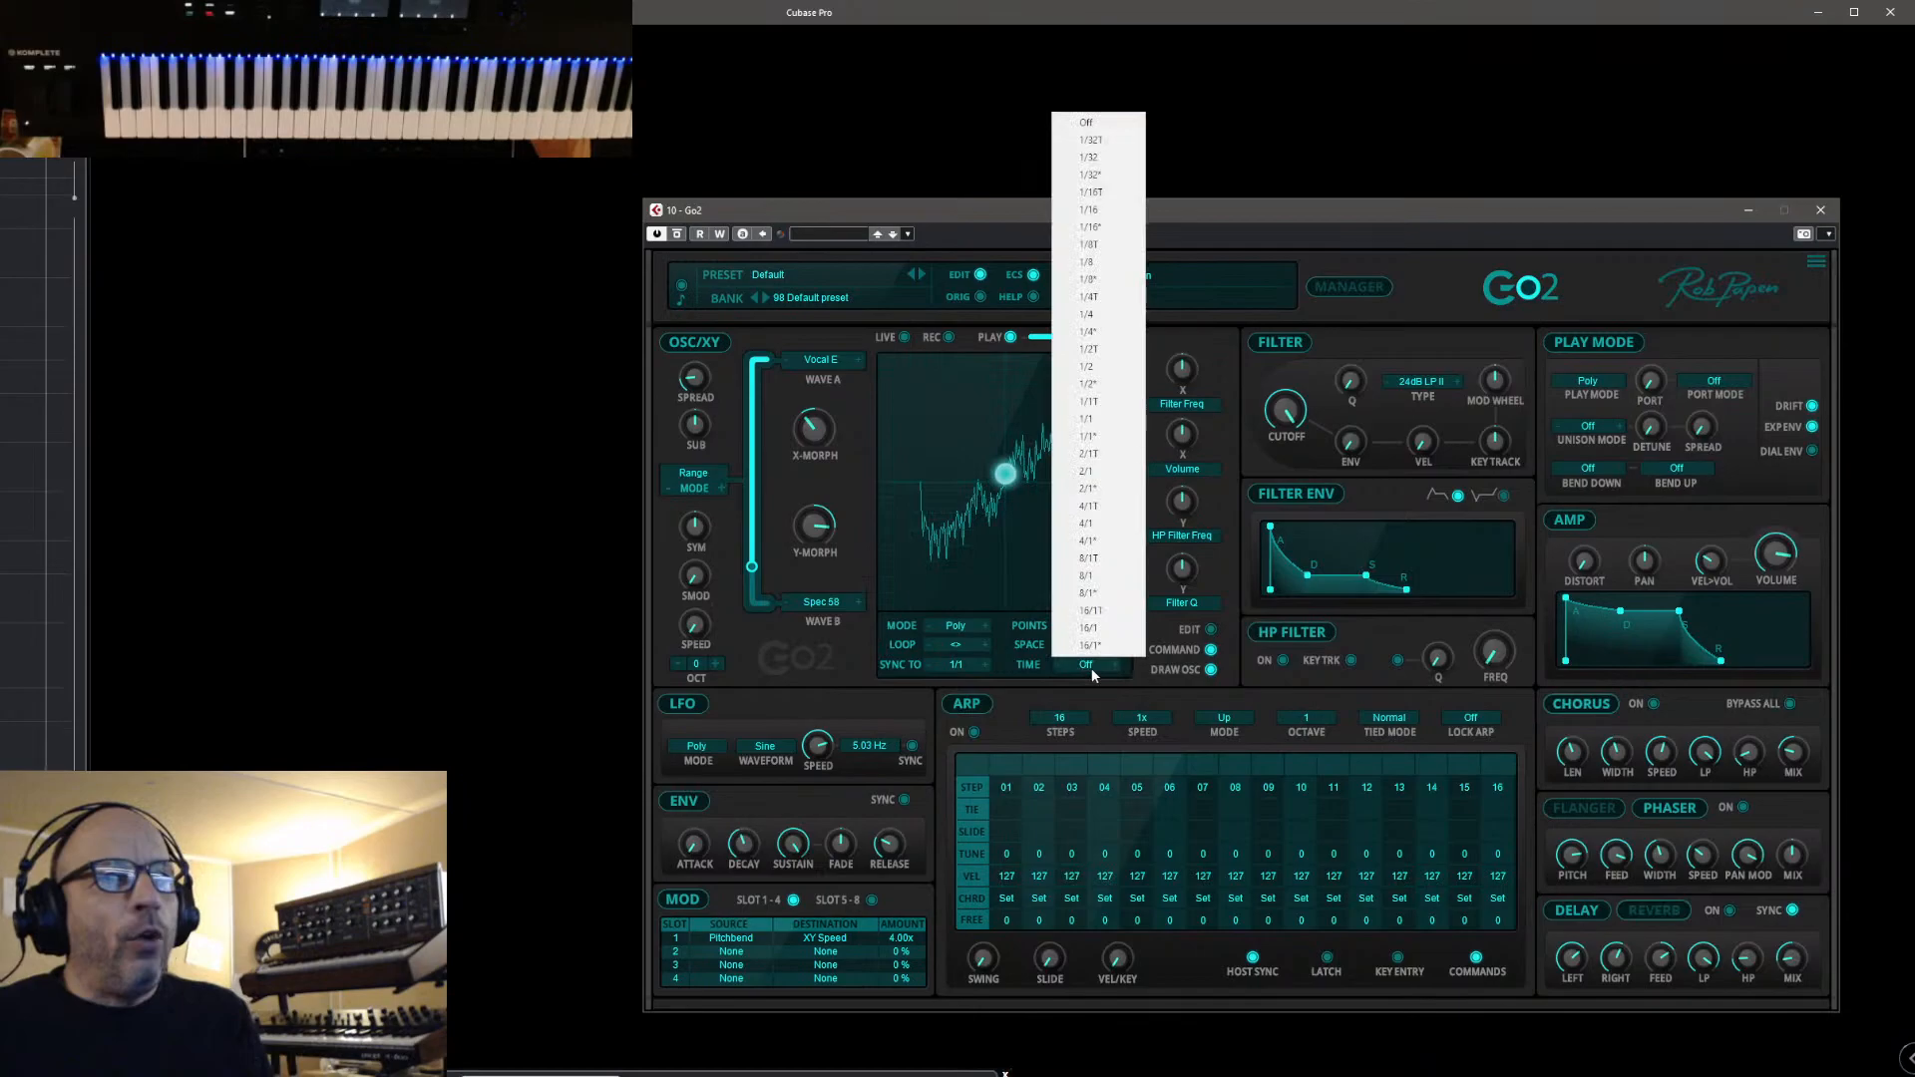
{"action": "left_click", "coordinate": [1091, 315]}
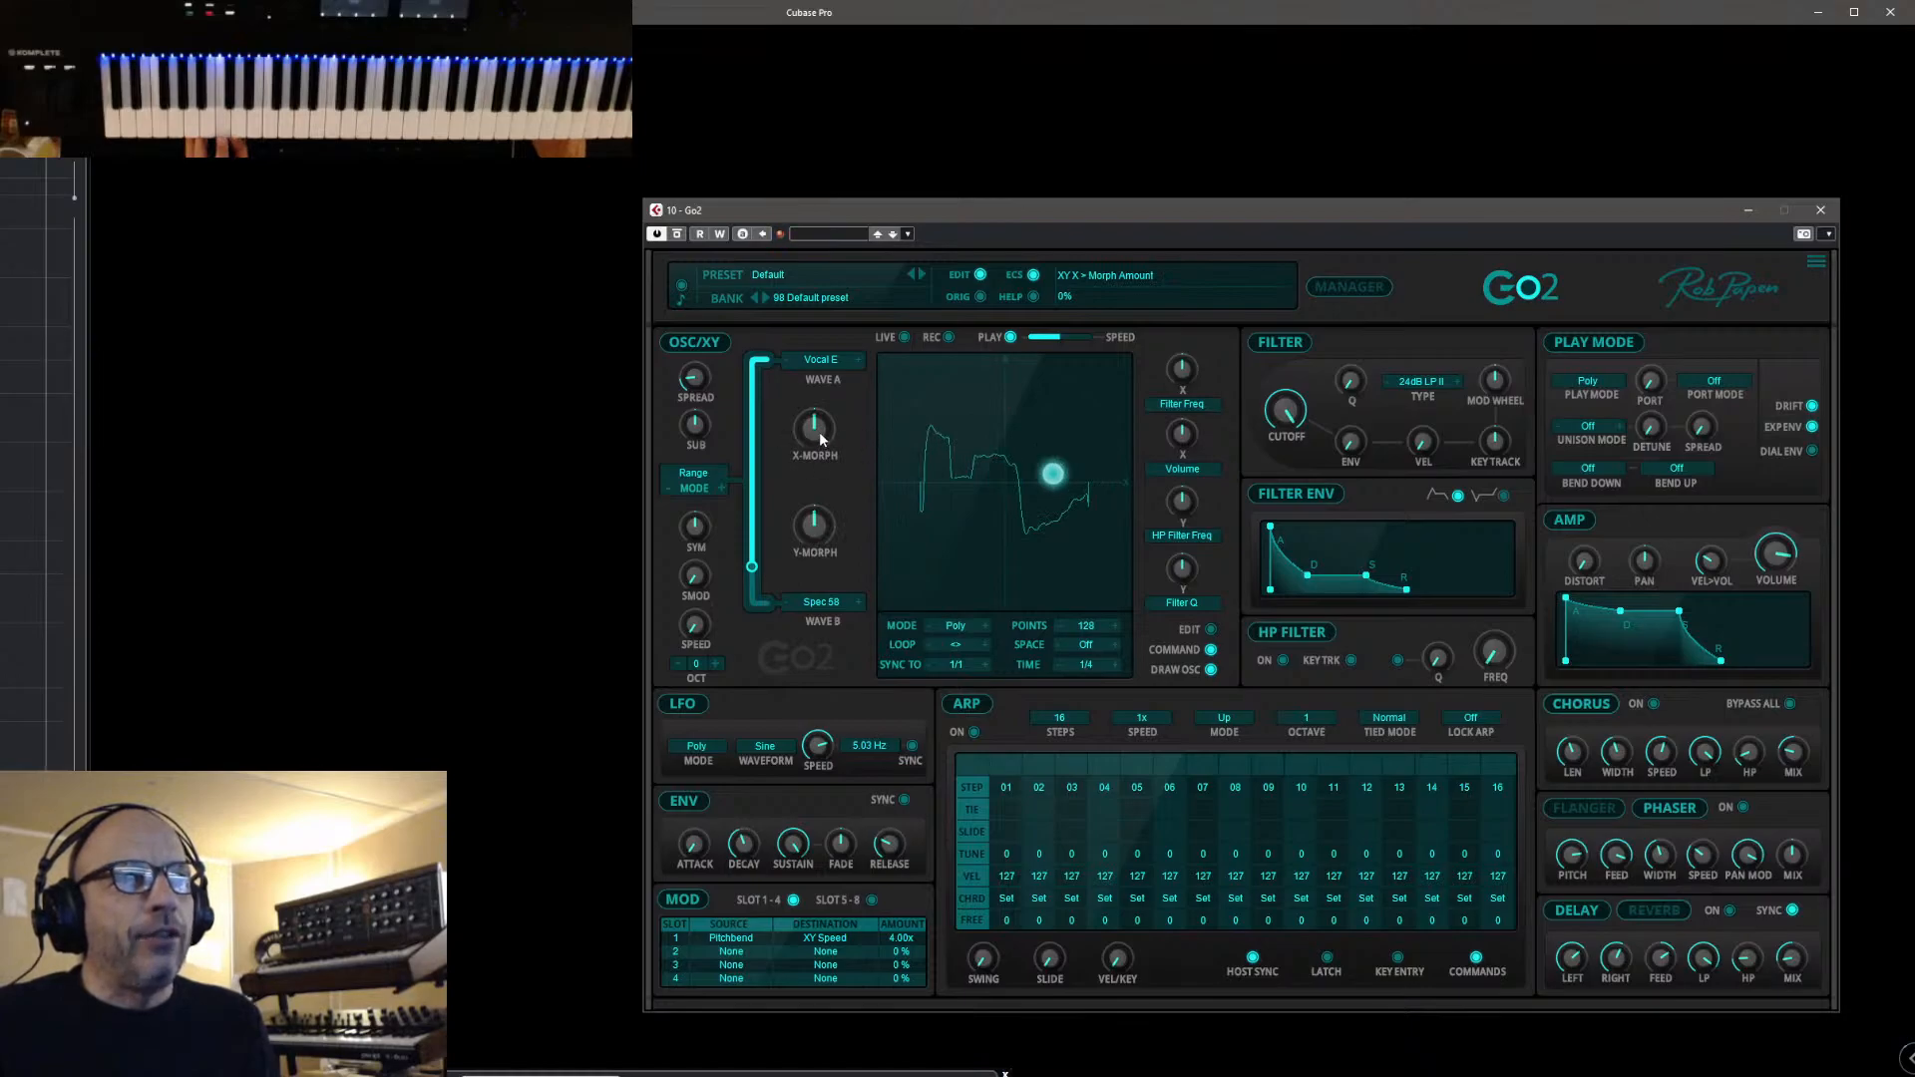
Try a higher X-Morph amount, reset it to 0%, and raise the Y-Morph amount
{"action": "left_click_drag", "start_coordinate": [818, 431], "coordinate": [828, 383]}
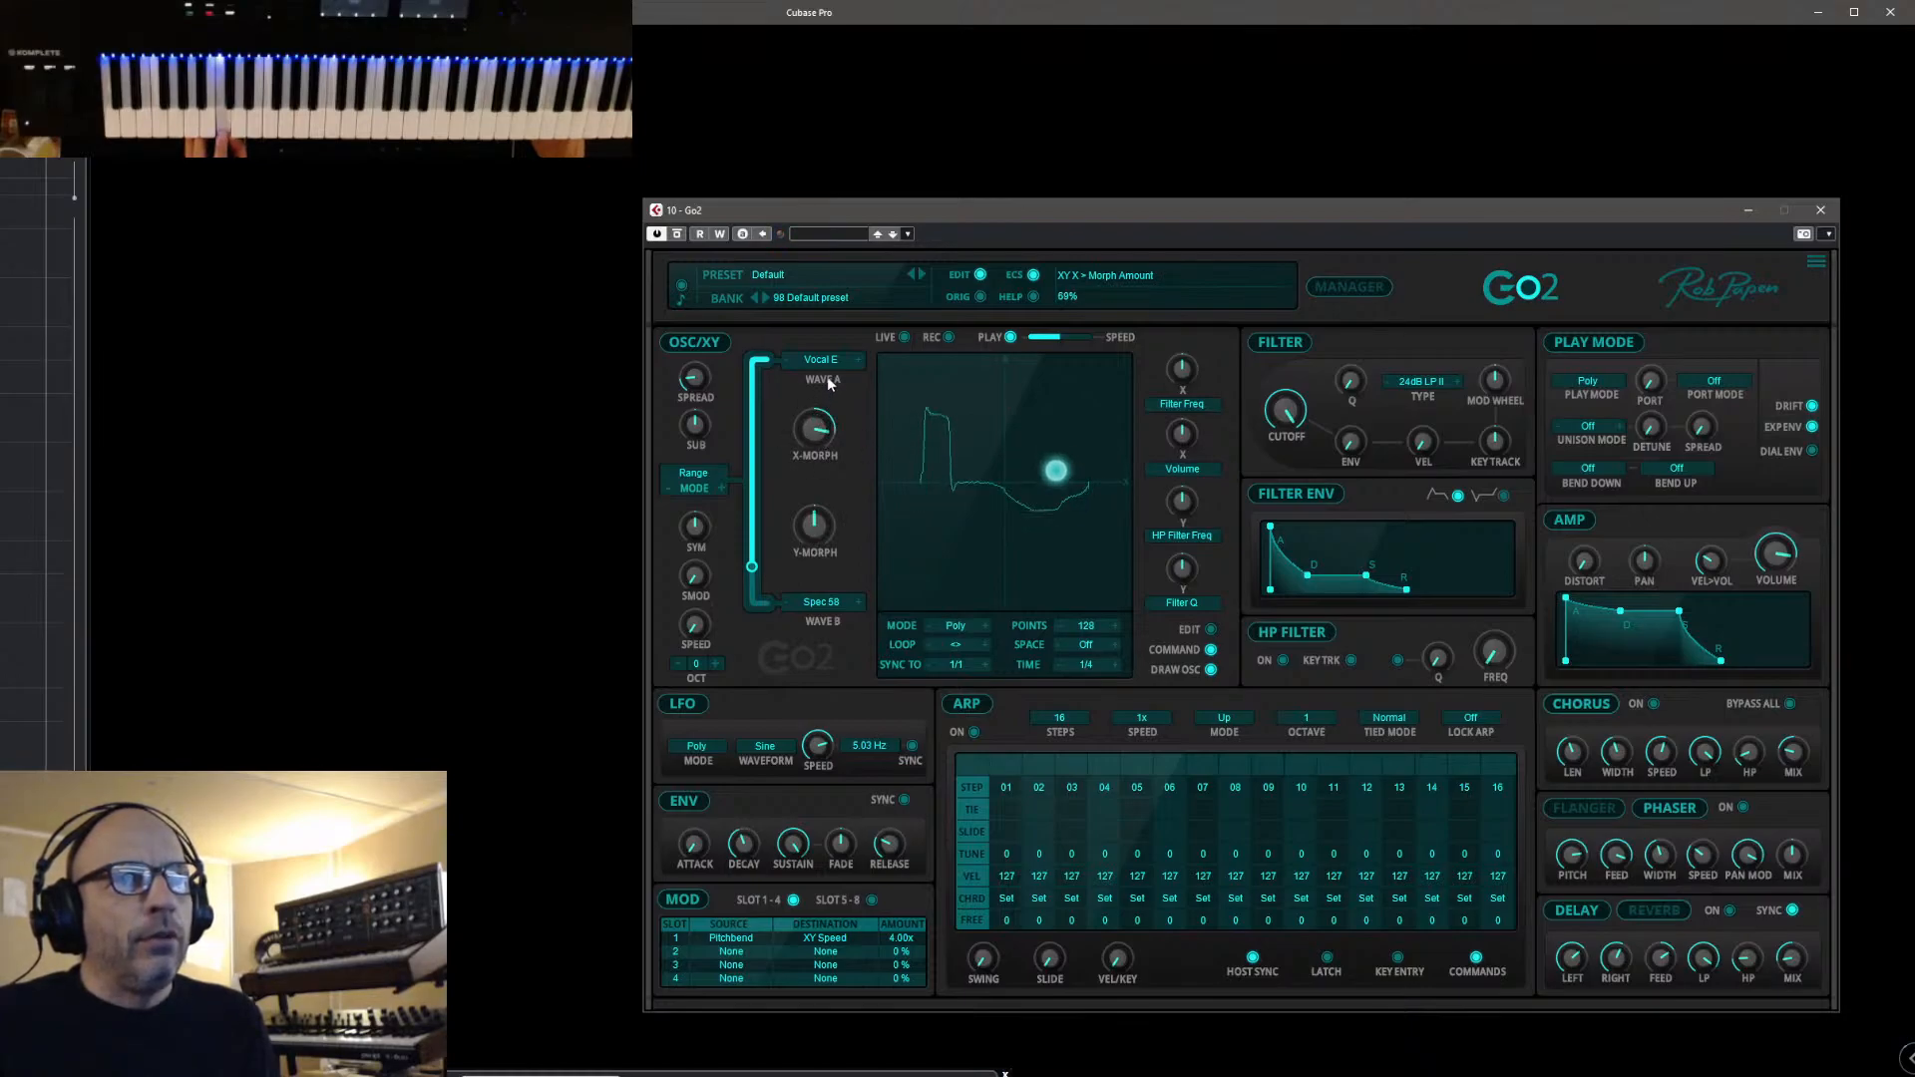
{"action": "double_click", "coordinate": [816, 434]}
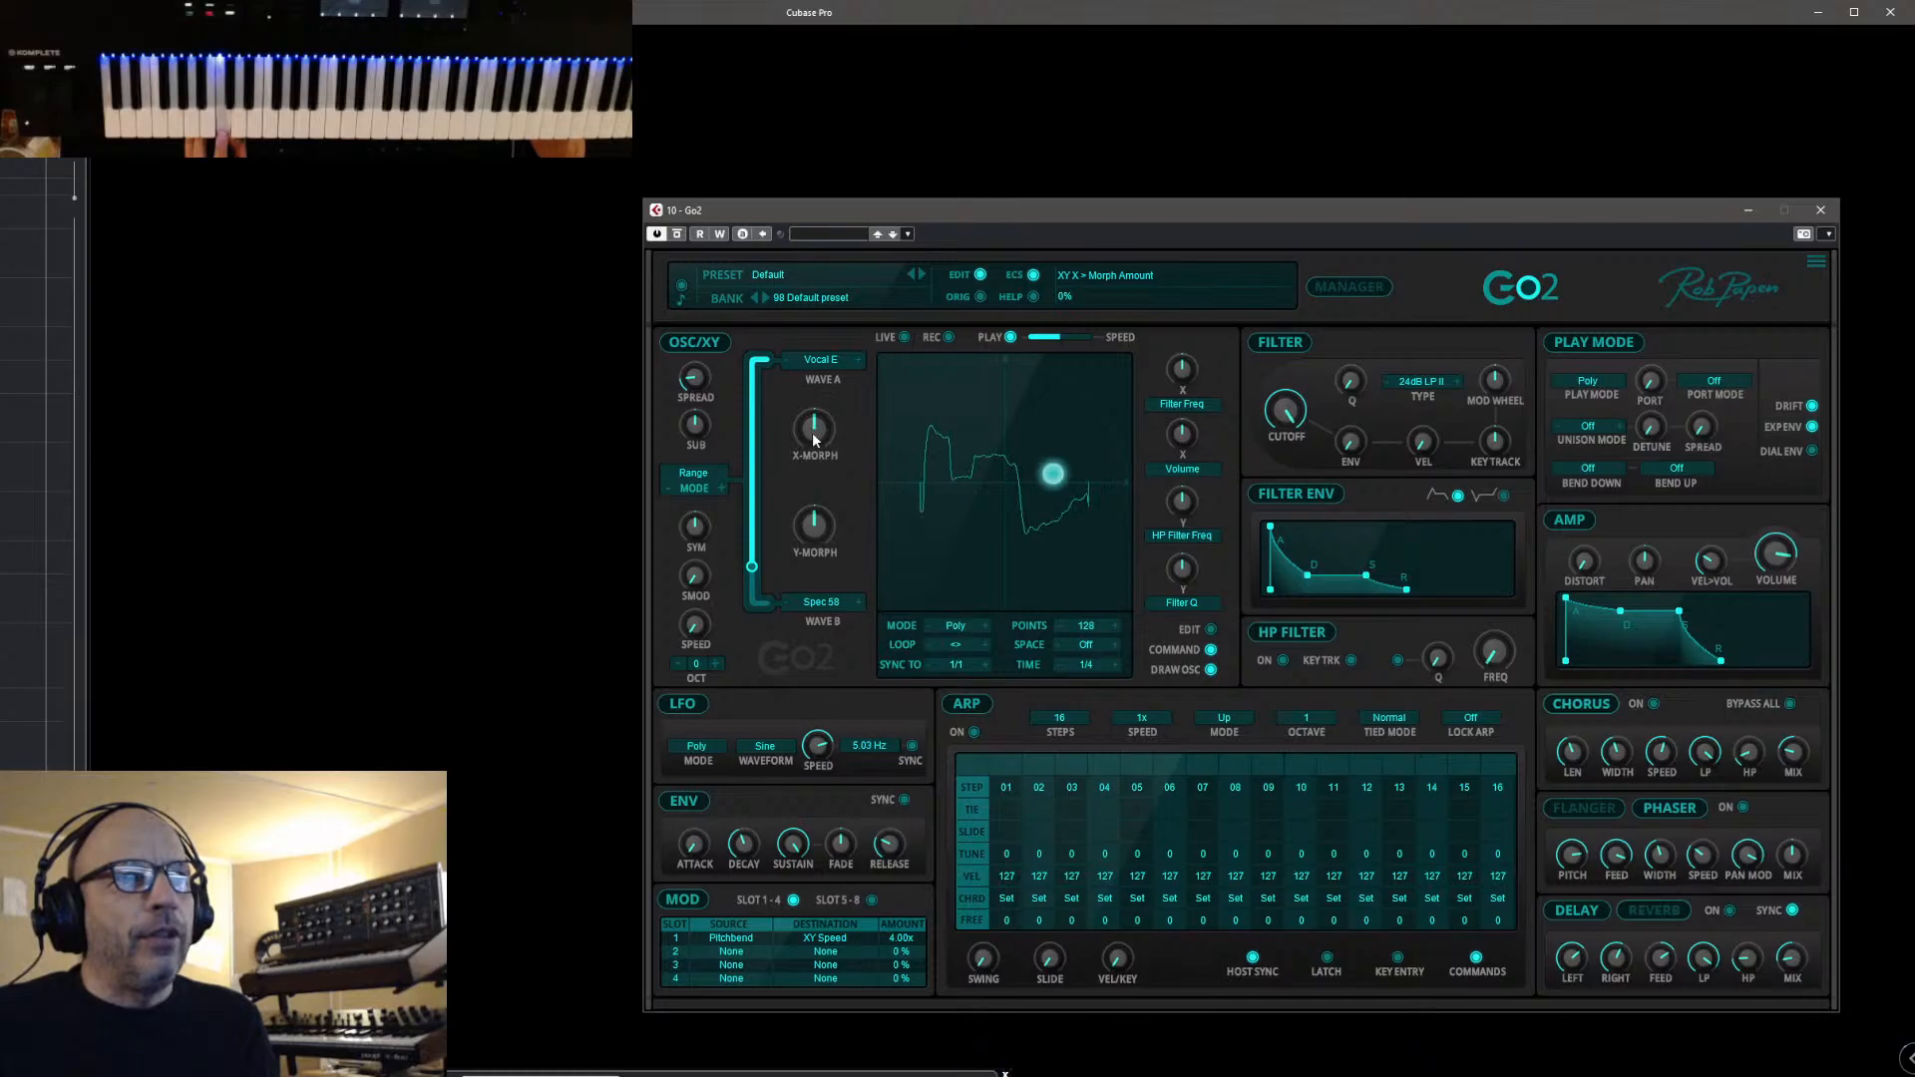
{"action": "left_click_drag", "start_coordinate": [818, 512], "coordinate": [834, 470]}
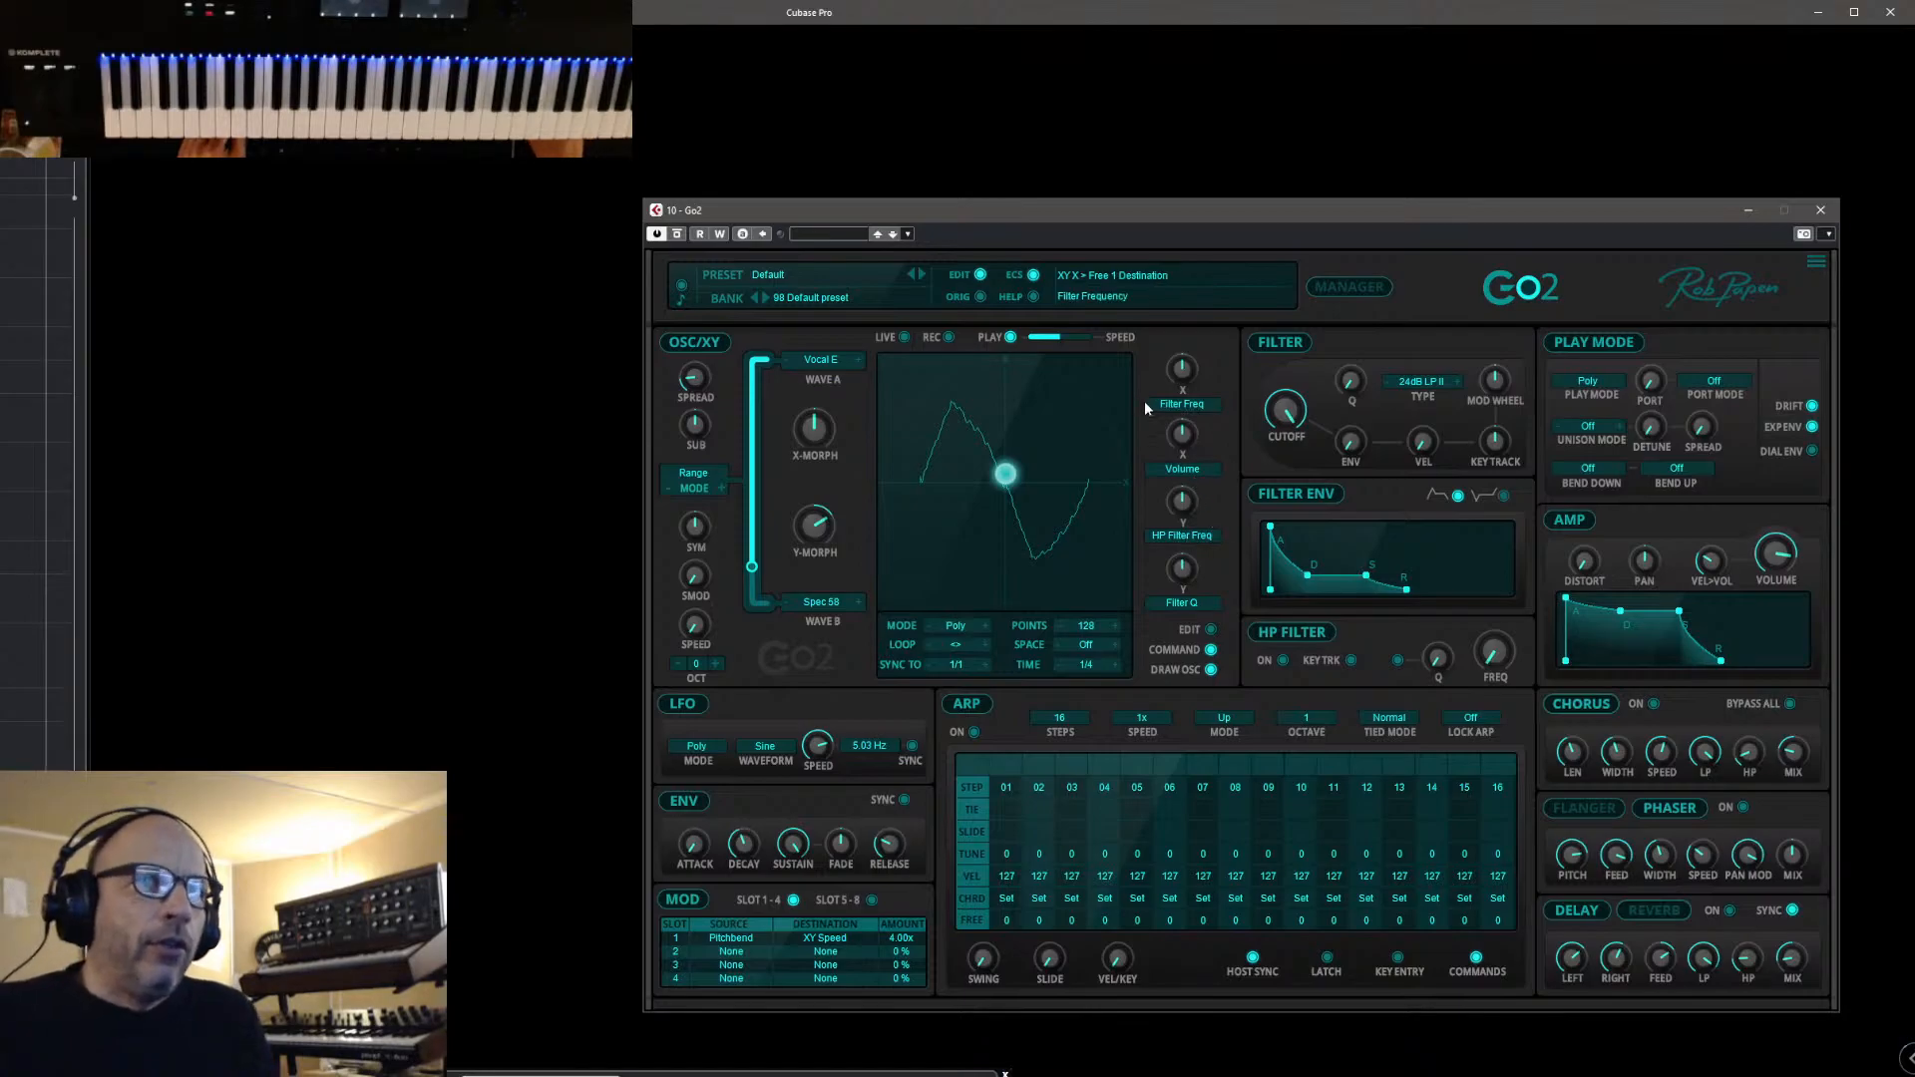
Try the 24dB BP filter type and change the filter to 24dB LP I
{"action": "left_click", "coordinate": [1406, 379]}
{"action": "left_click", "coordinate": [1436, 488]}
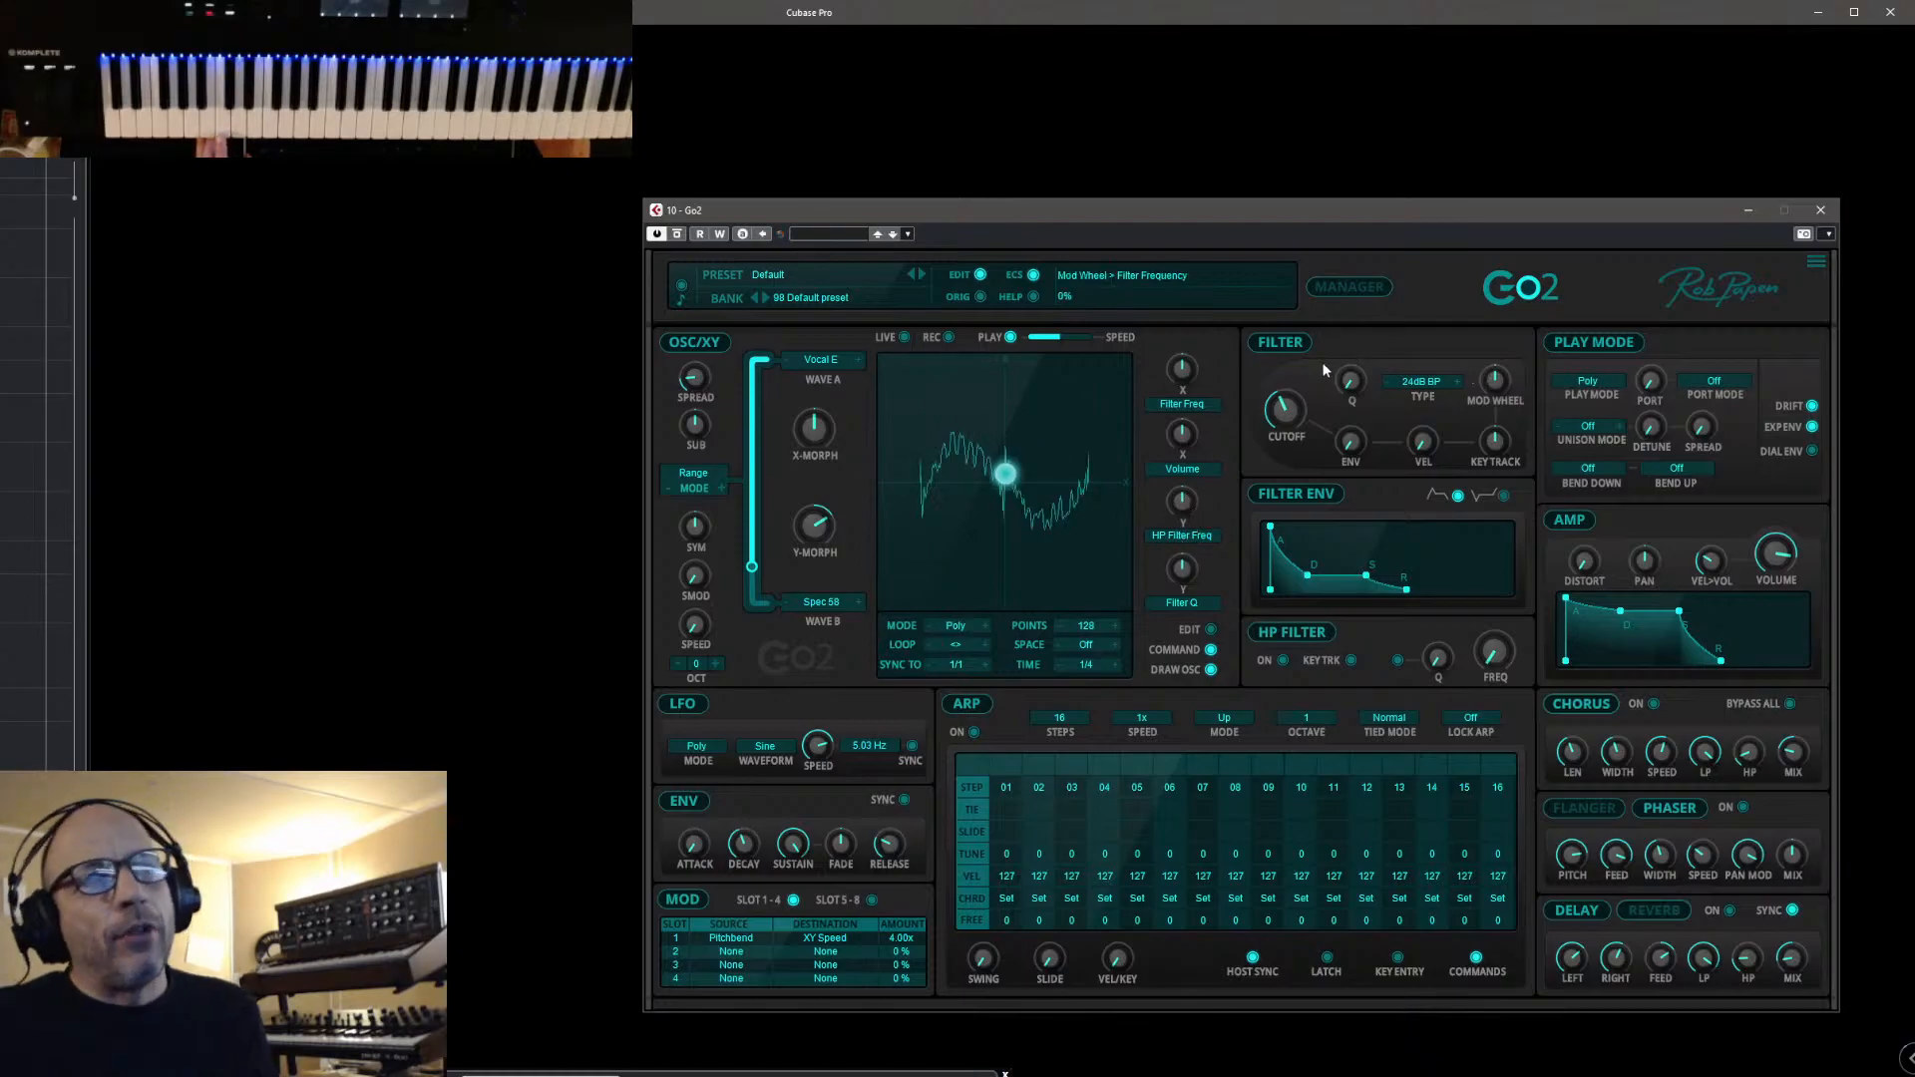
{"action": "left_click", "coordinate": [1396, 384]}
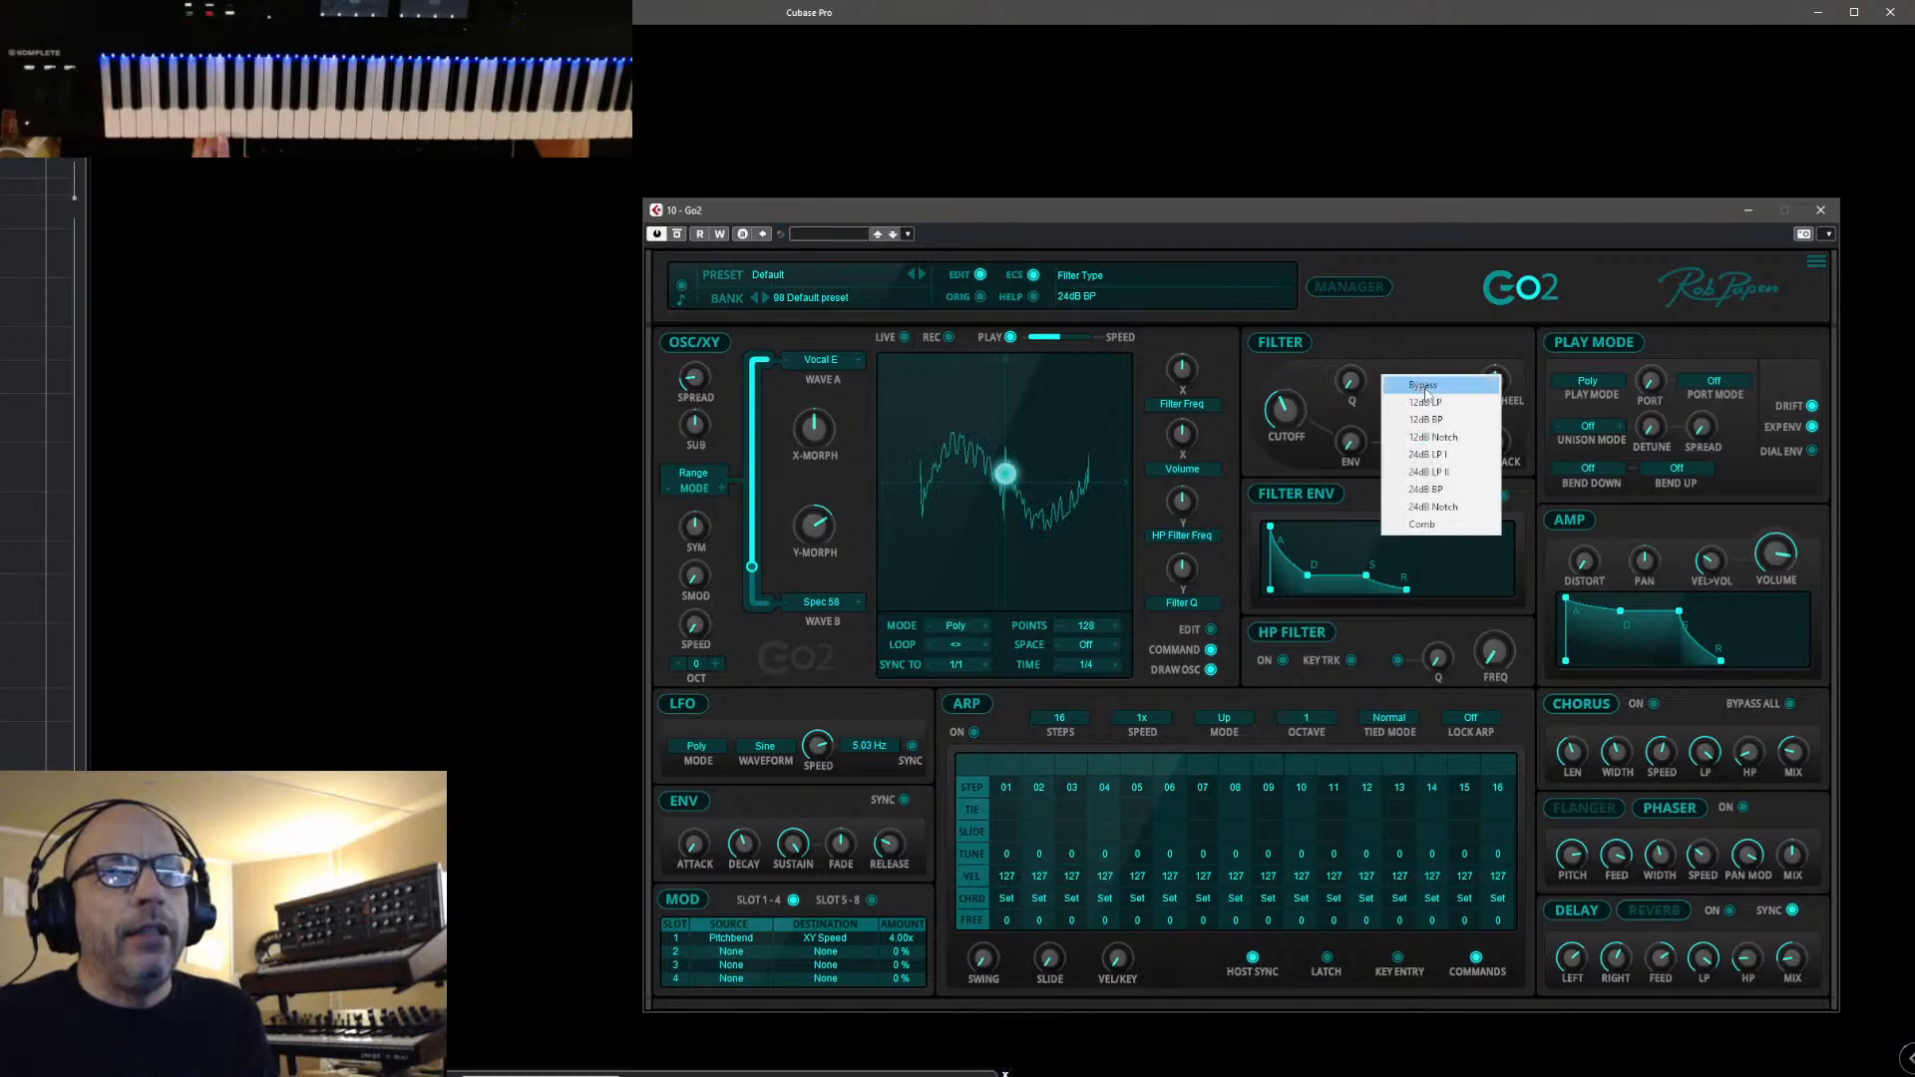
{"action": "left_click", "coordinate": [1417, 456]}
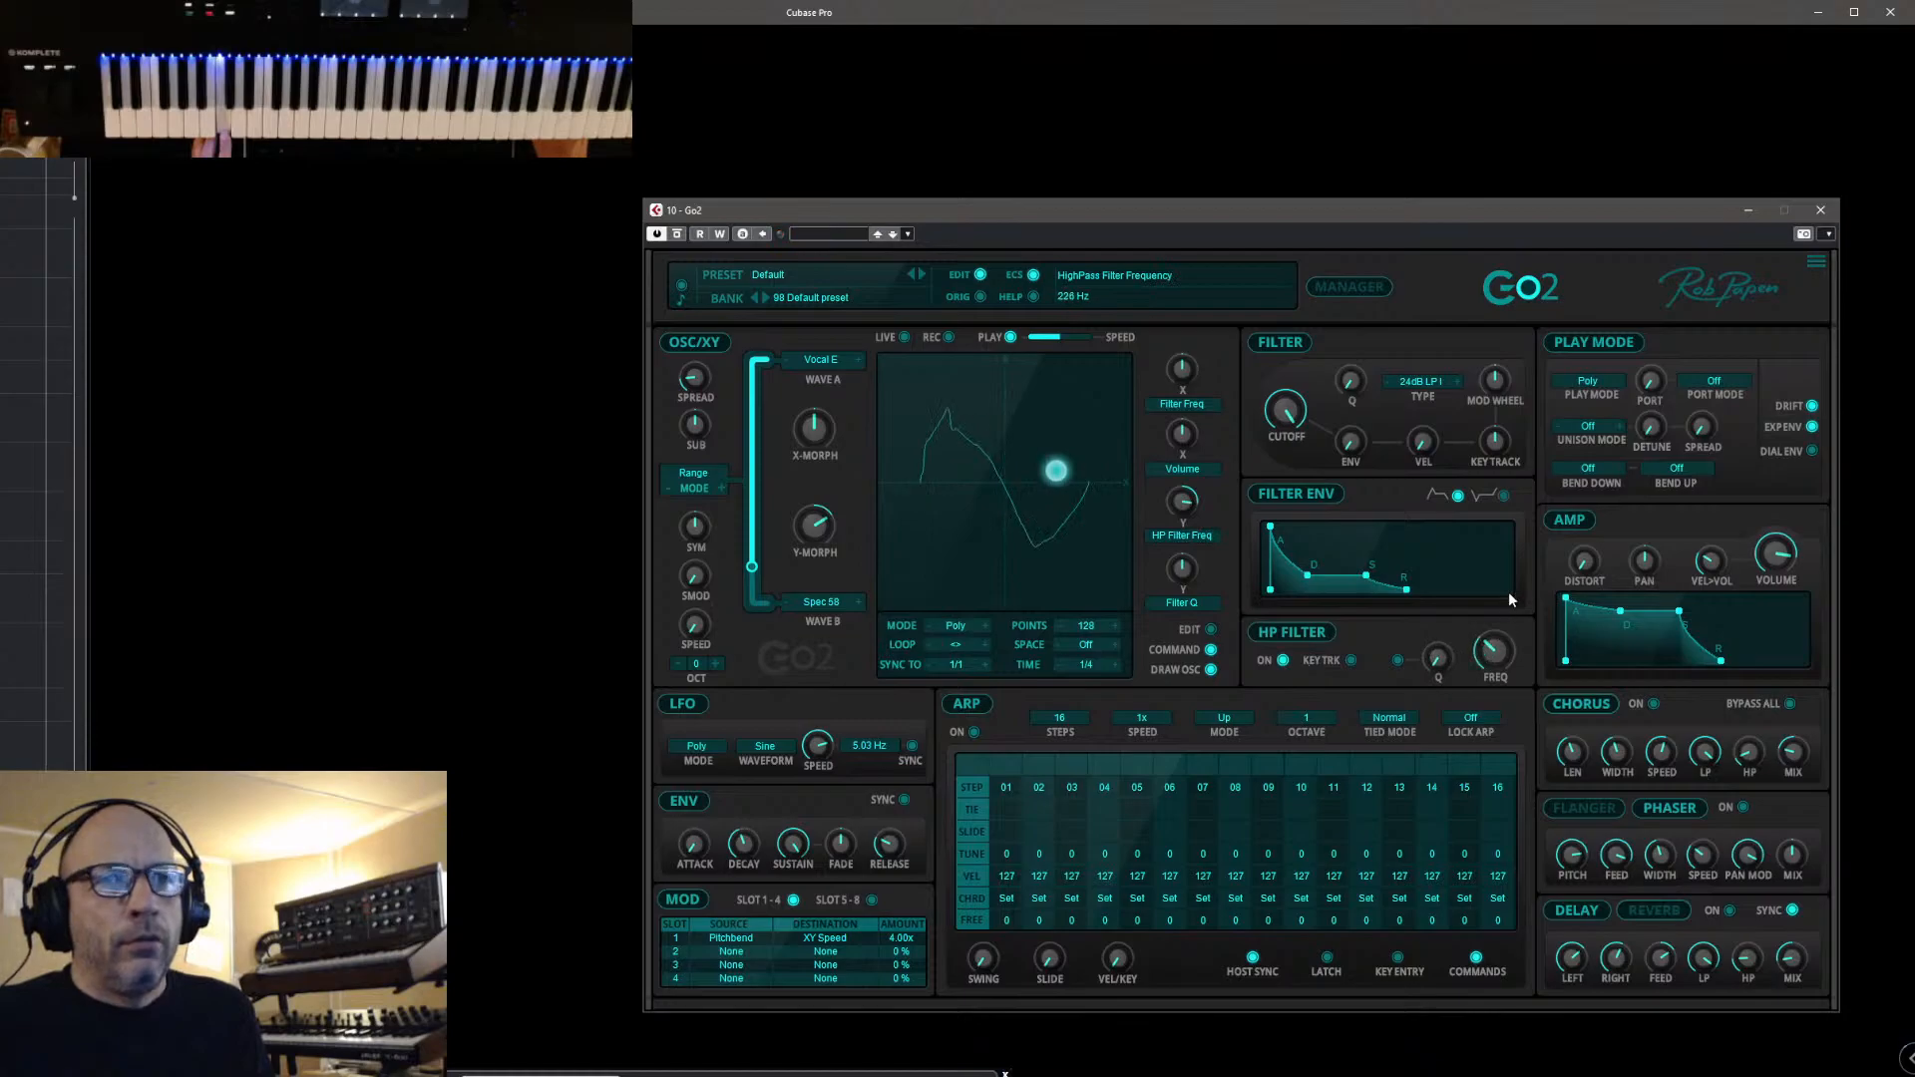
Raise the high-pass filter frequency and browse the effect destinations for the first free Y modulation
{"action": "left_click_drag", "start_coordinate": [1494, 653], "coordinate": [1499, 620]}
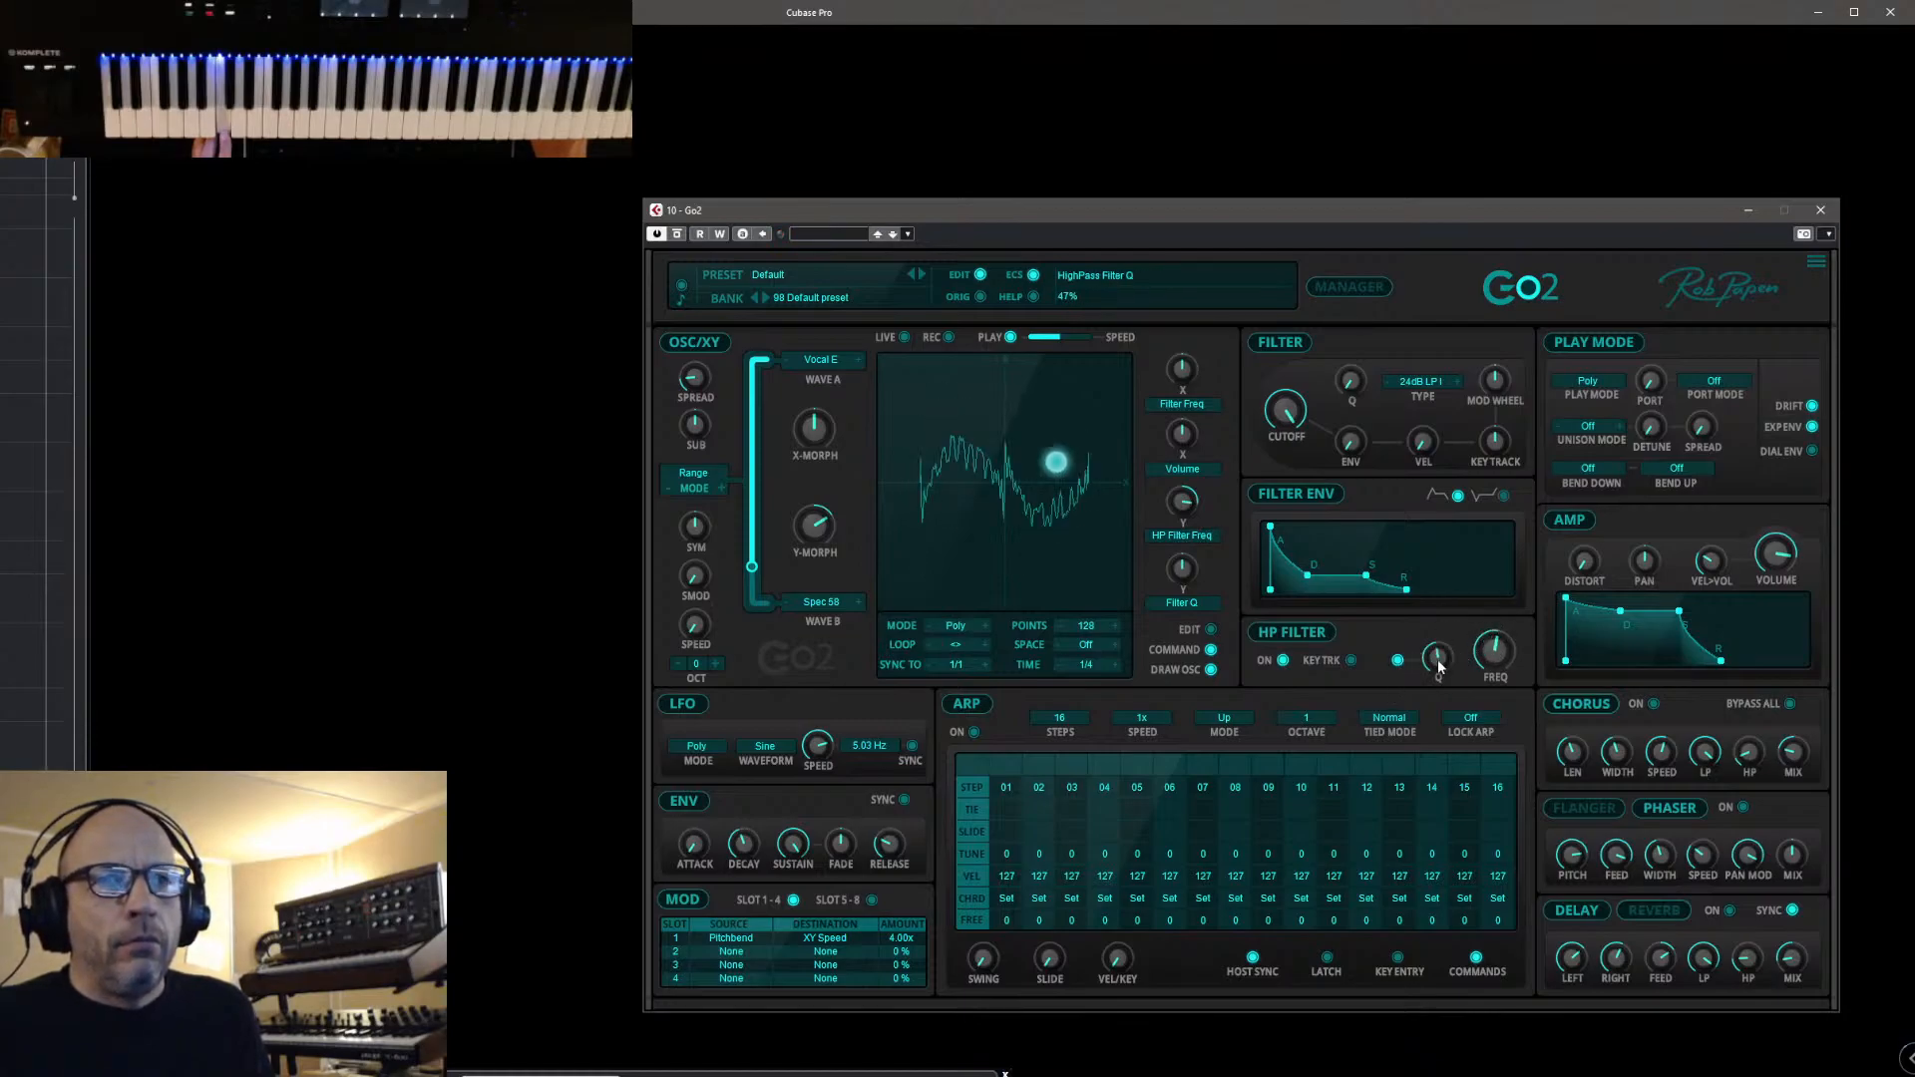
{"action": "left_click", "coordinate": [1195, 531]}
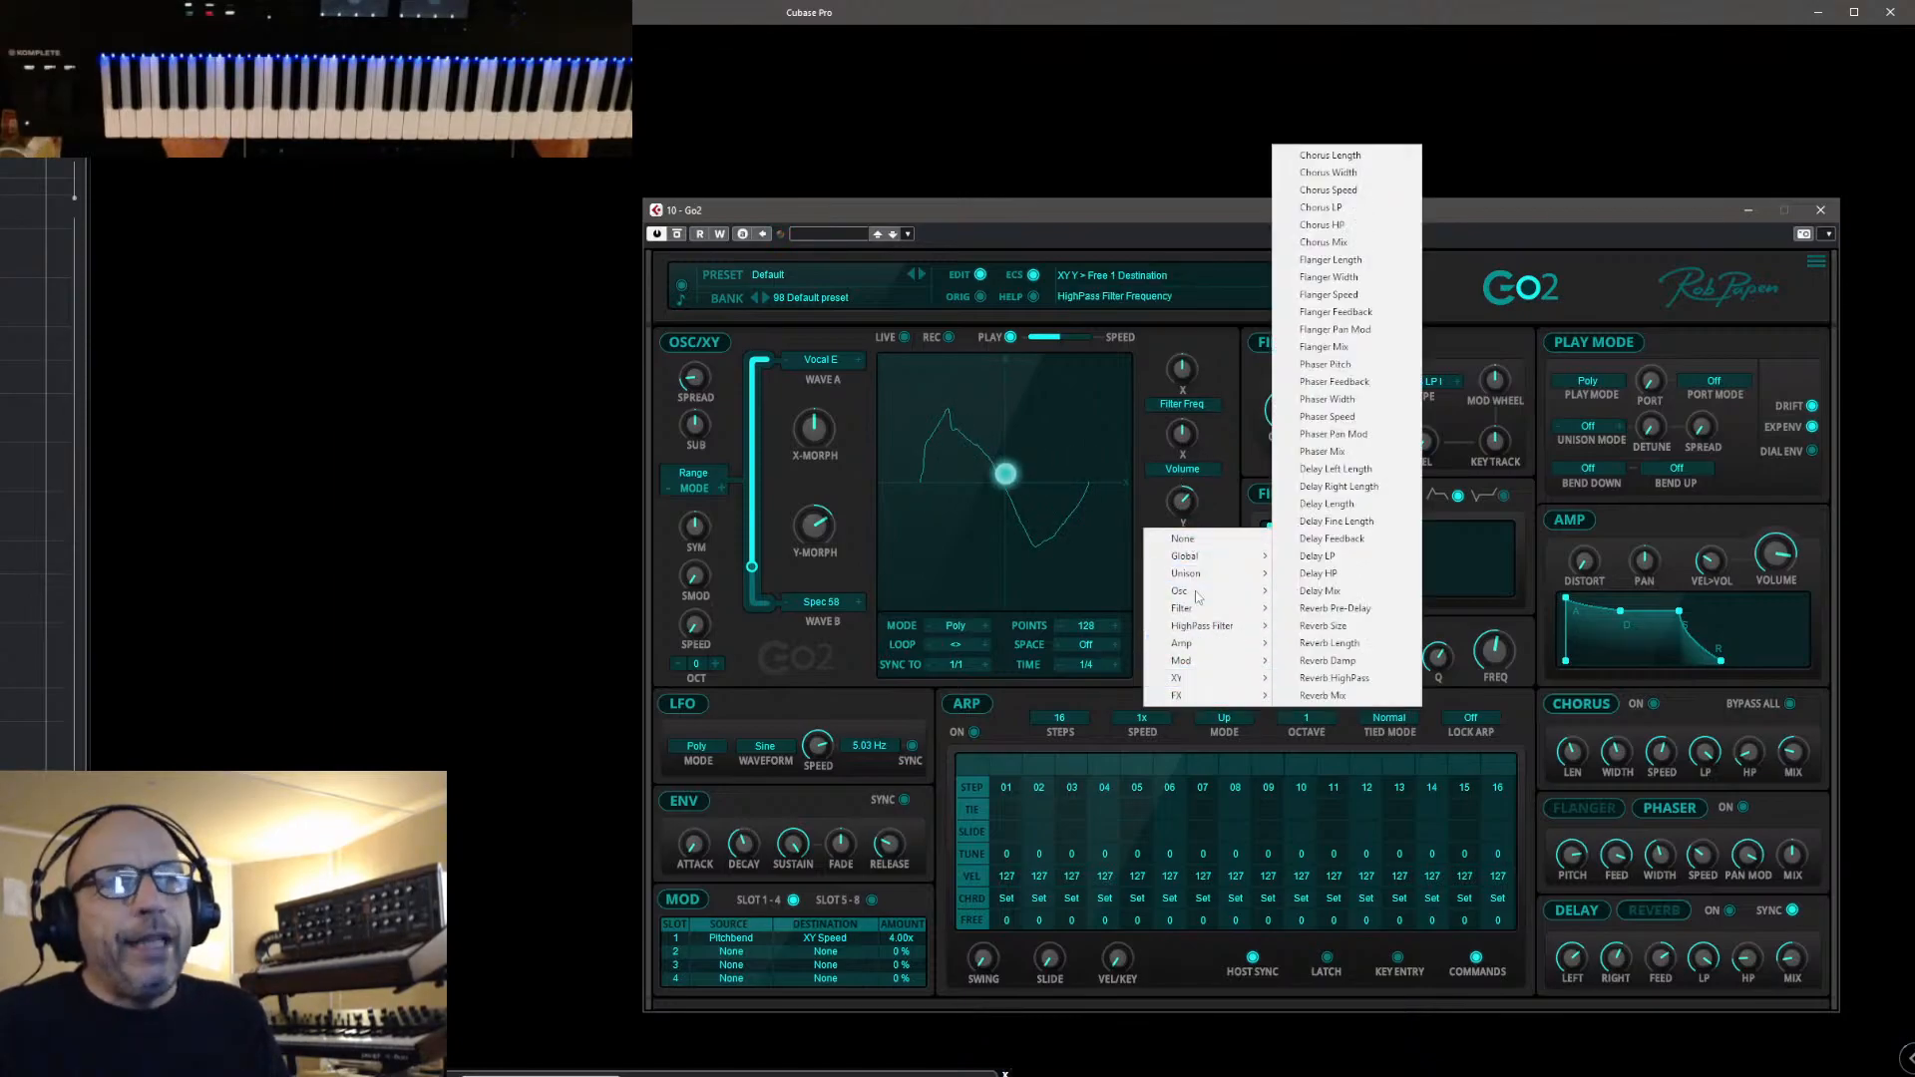
{"action": "left_click", "coordinate": [1207, 445]}
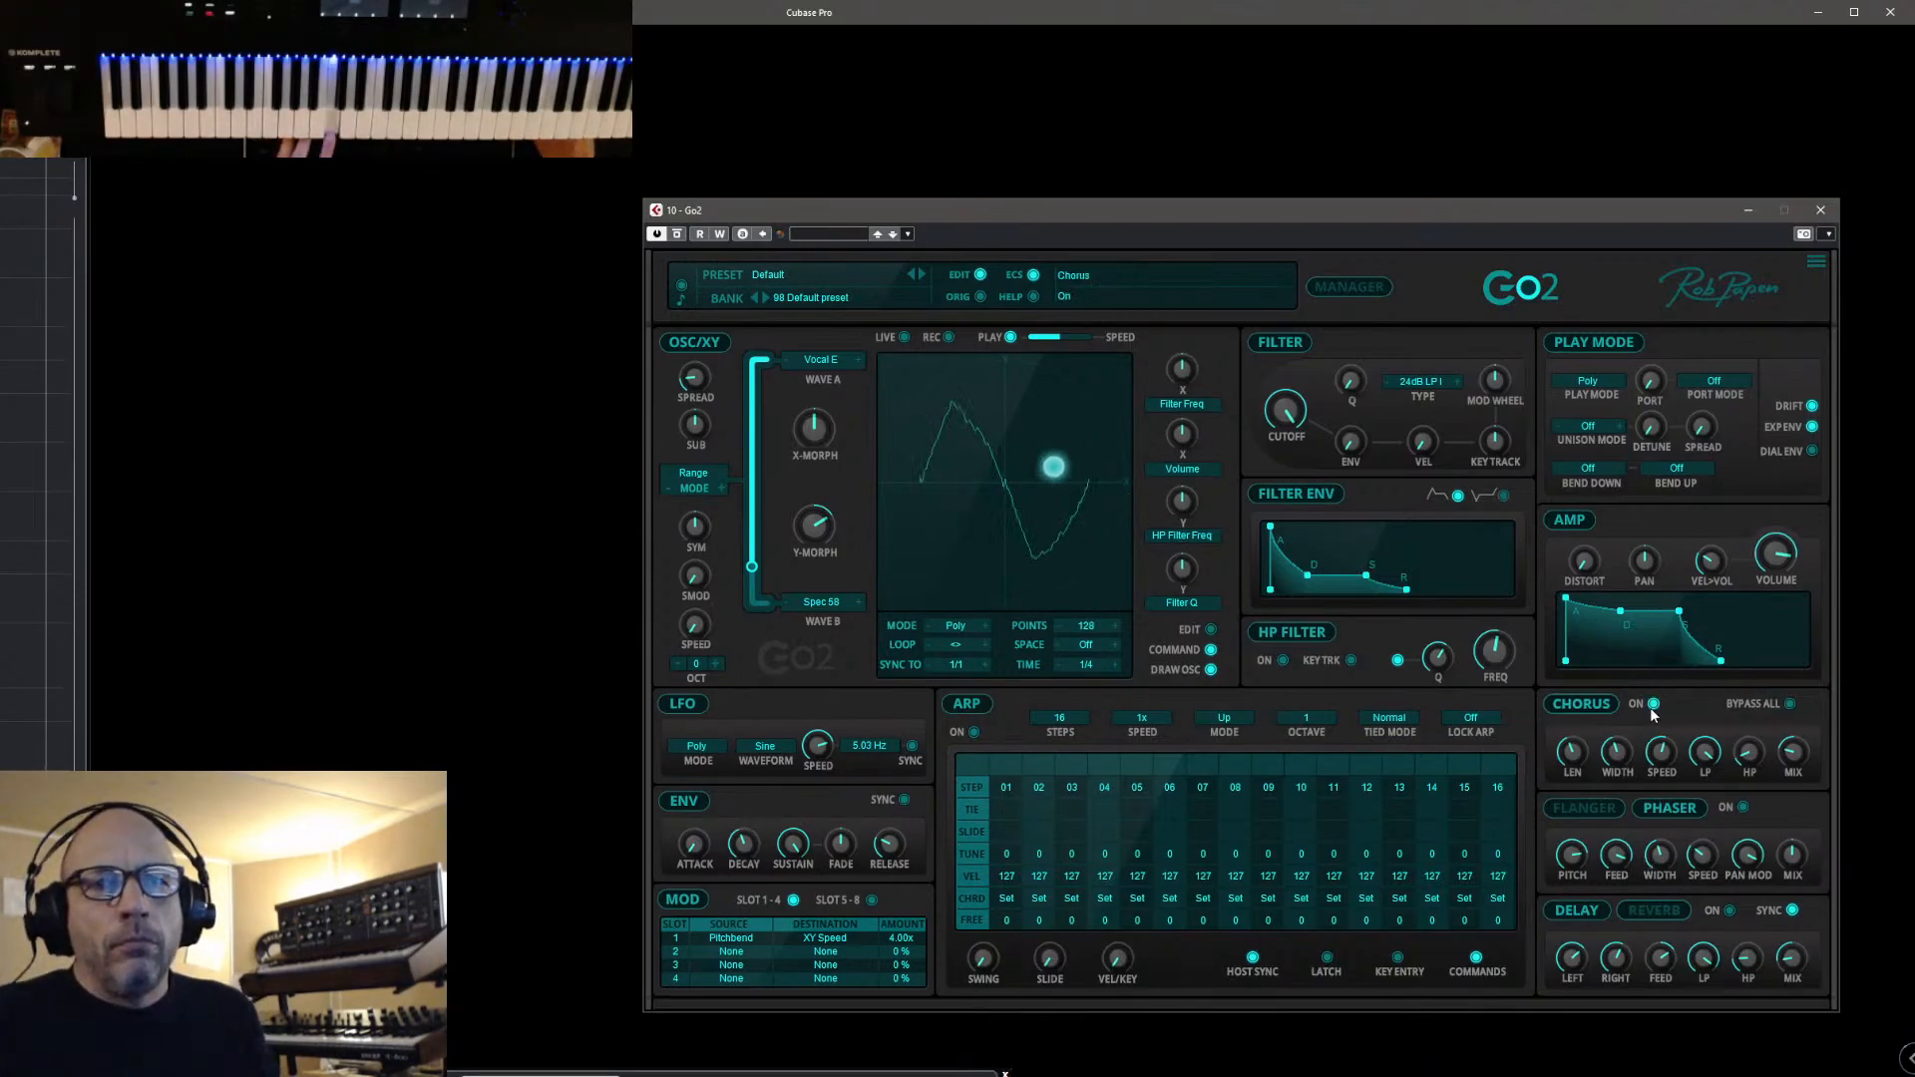
Show the reverb in place of the delay, turn it on and adjust the reverb mix to 0% wet
{"action": "left_click", "coordinate": [1662, 913]}
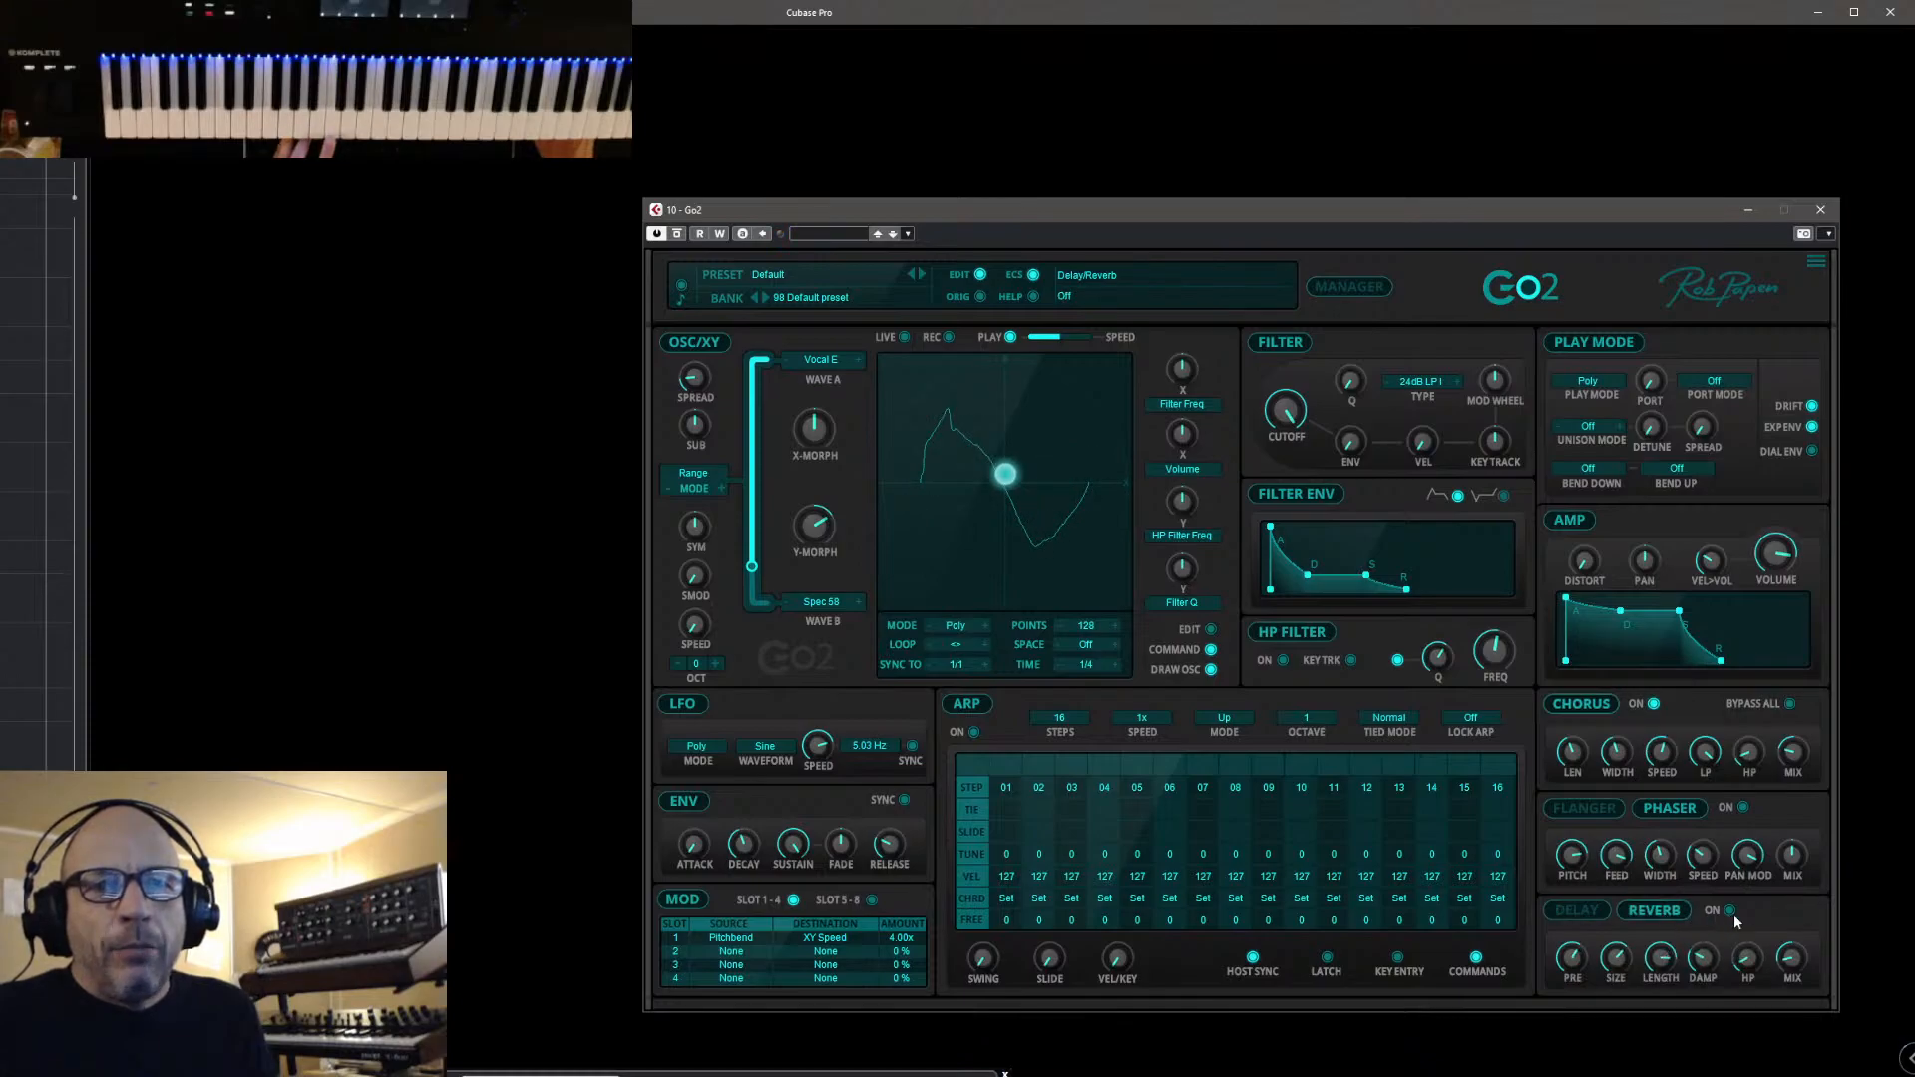
{"action": "left_click_drag", "start_coordinate": [1807, 987], "coordinate": [1801, 1016]}
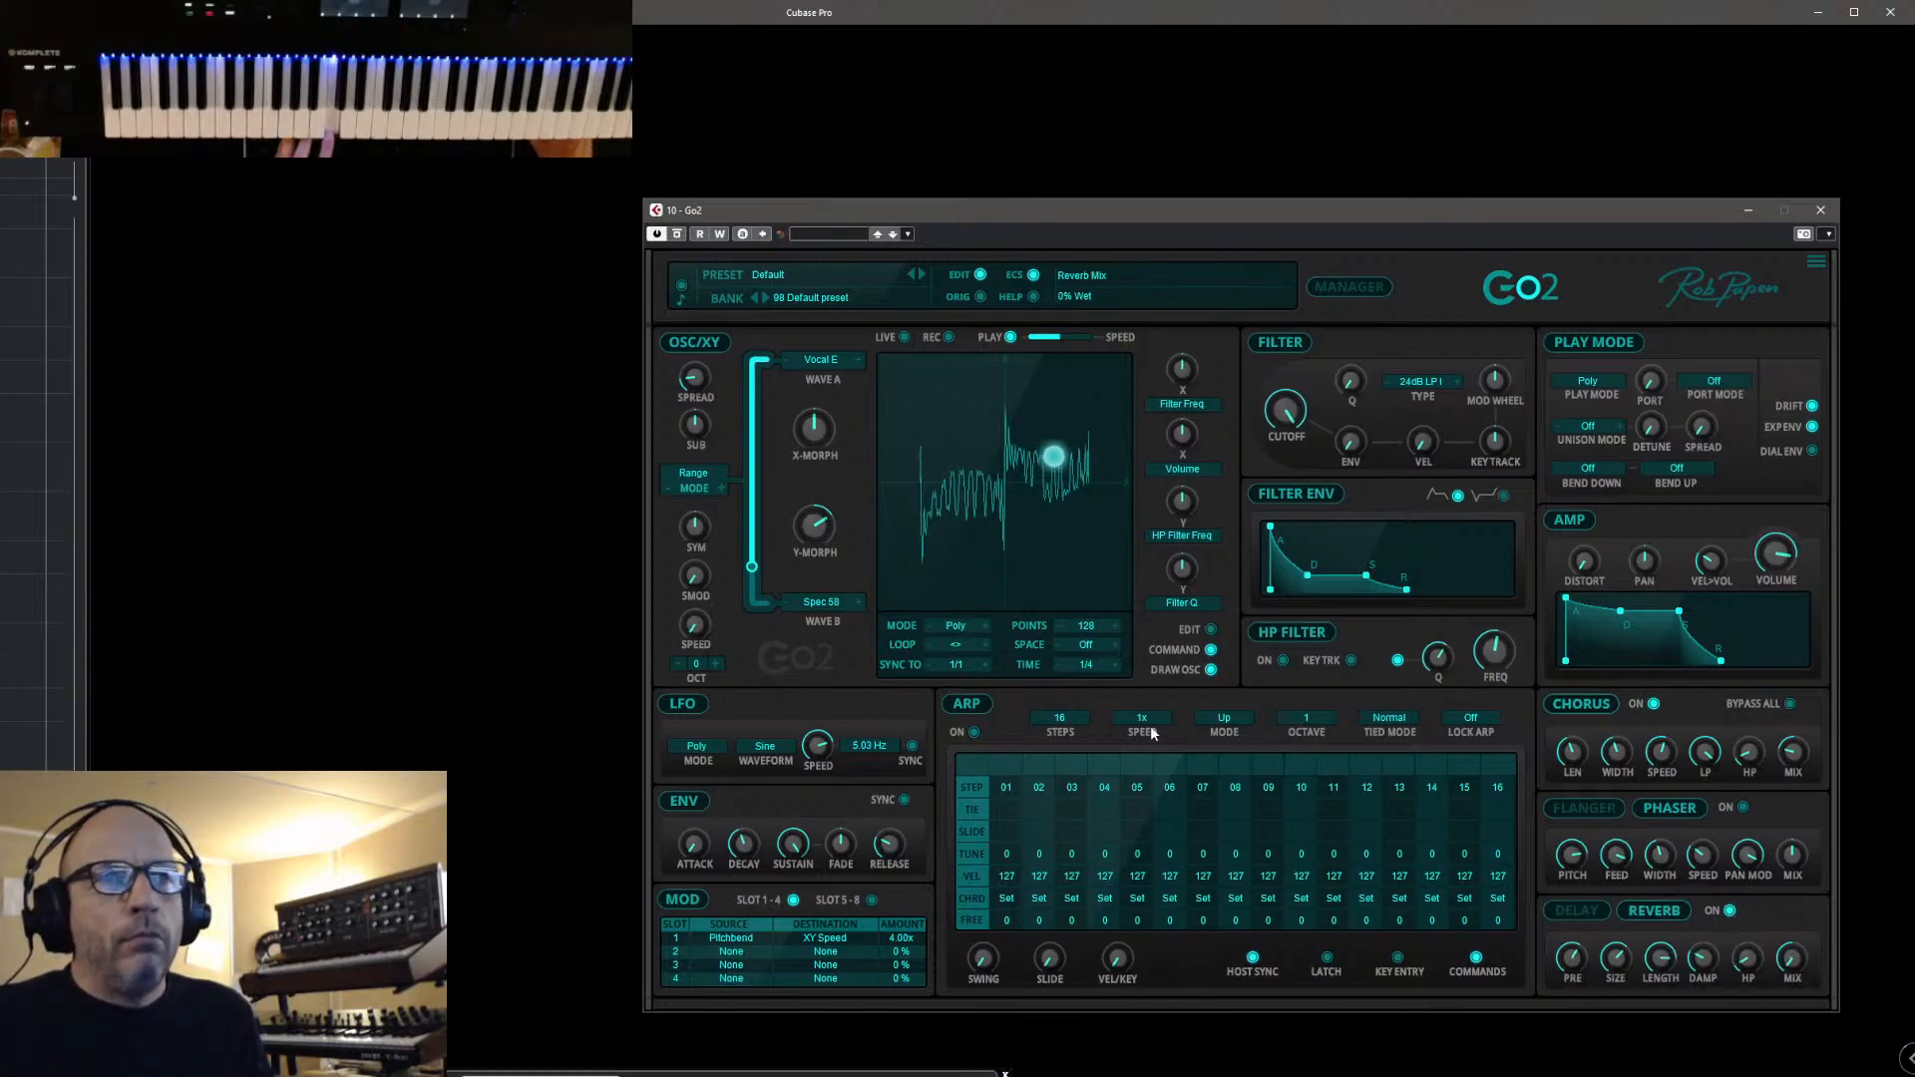
{"action": "left_click_drag", "start_coordinate": [1787, 962], "coordinate": [1792, 927]}
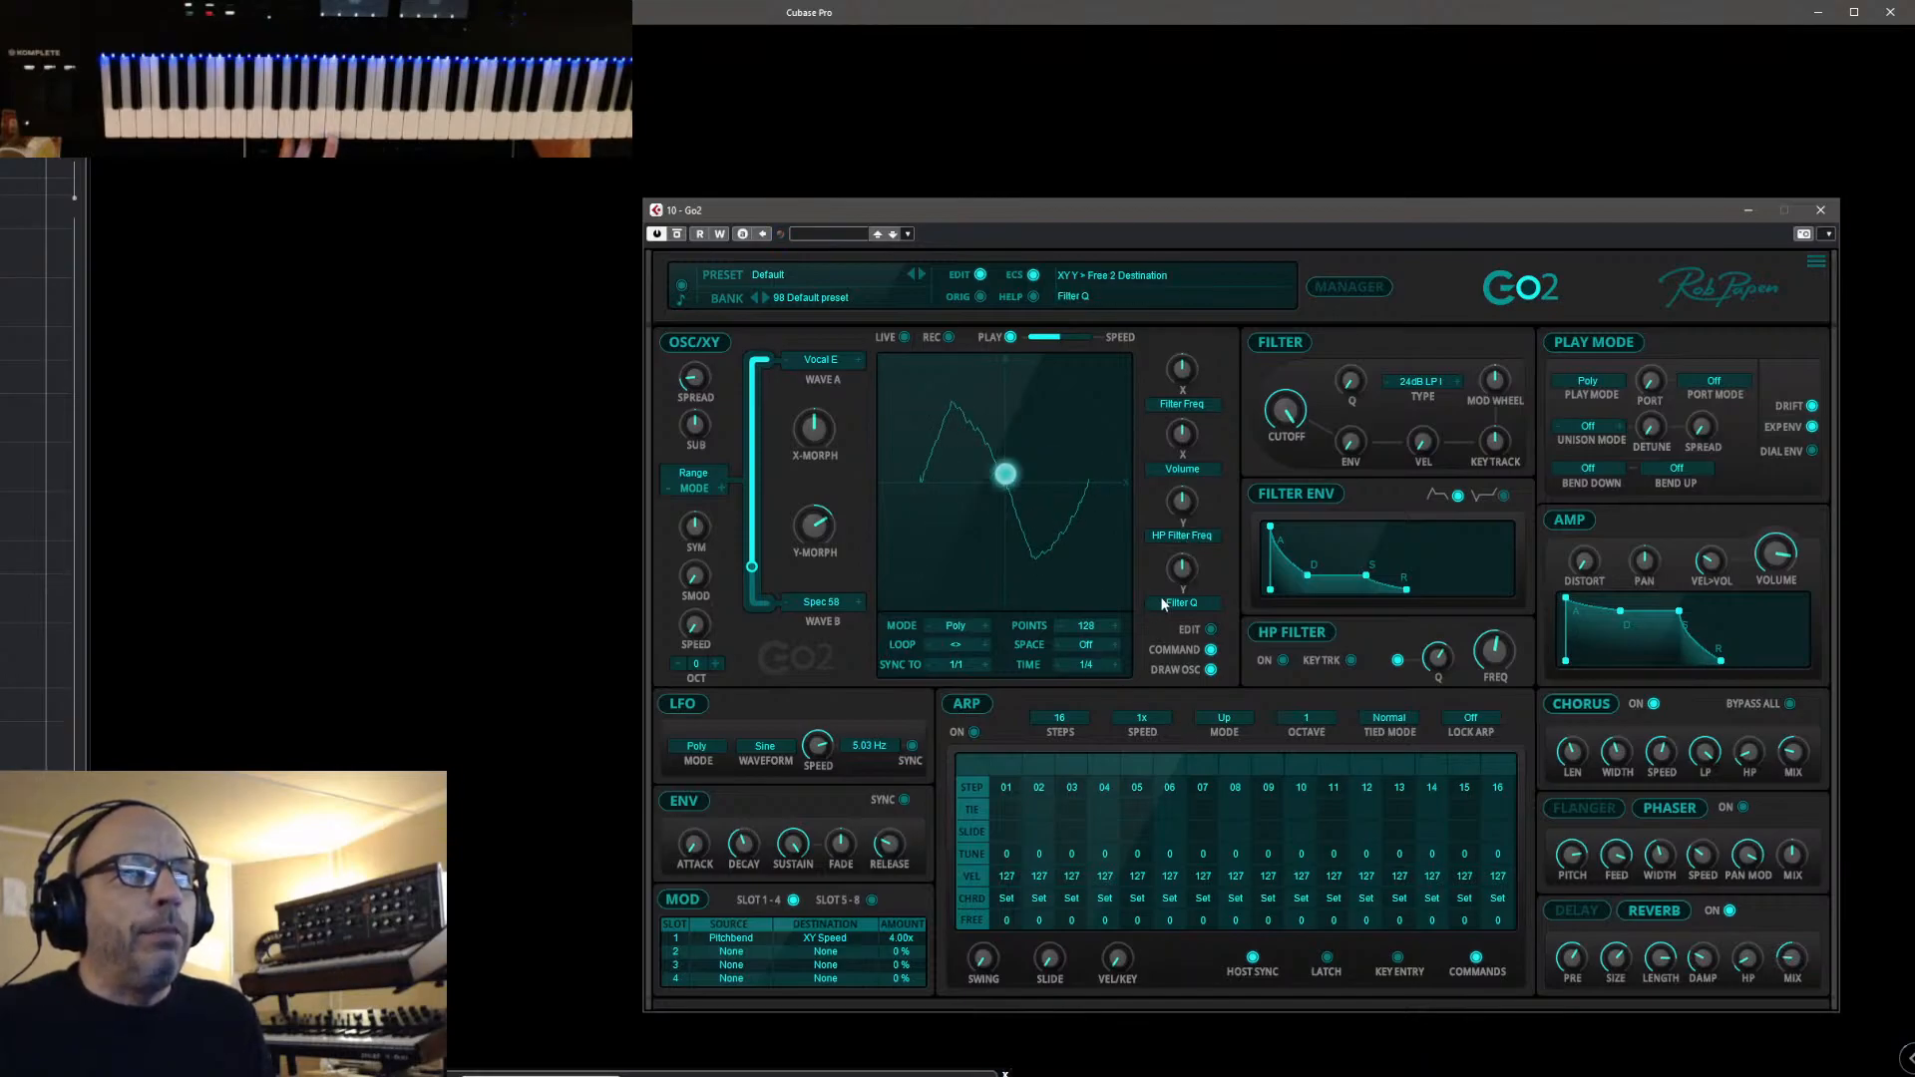
Assign the first free Y modulation to Reverb Mix, try an amount of 66%, and lower the X-Morph amount slightly
{"action": "left_click", "coordinate": [1187, 538]}
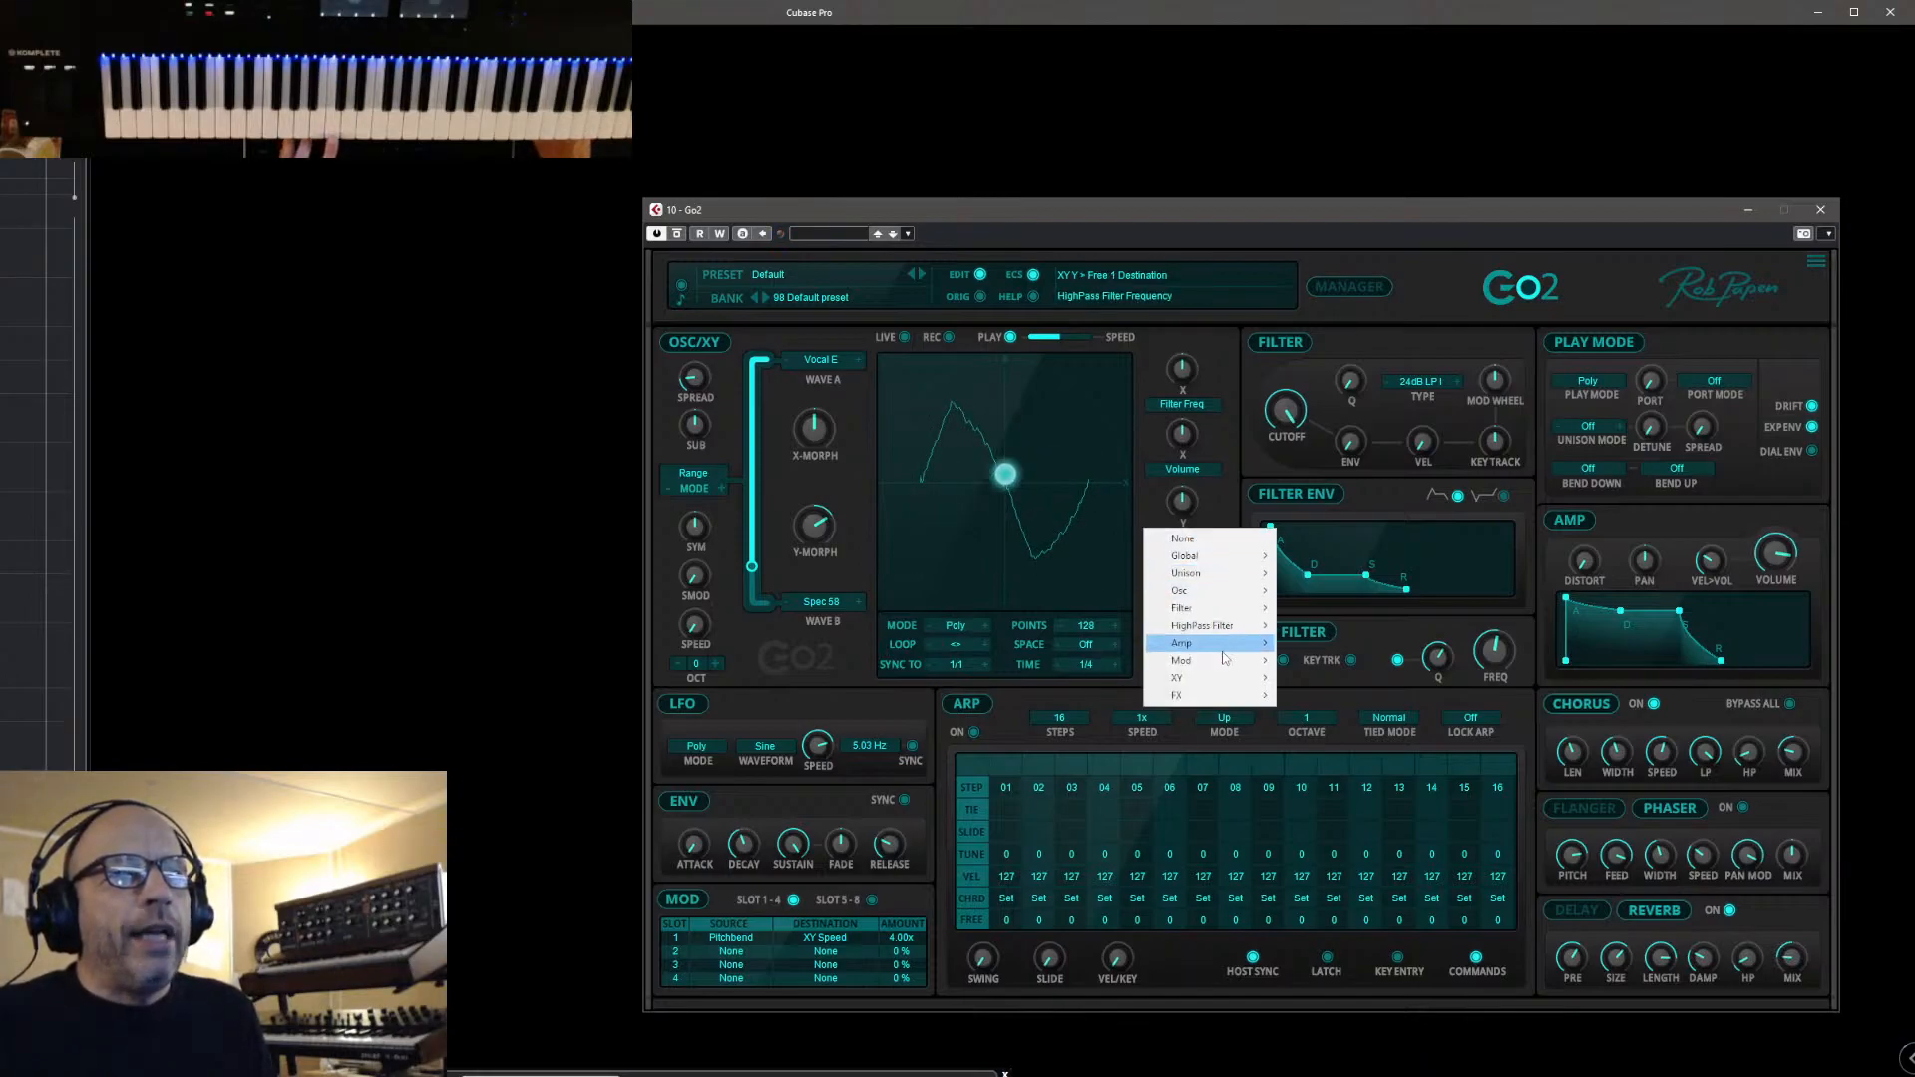
{"action": "mouse_move", "coordinate": [1235, 698]}
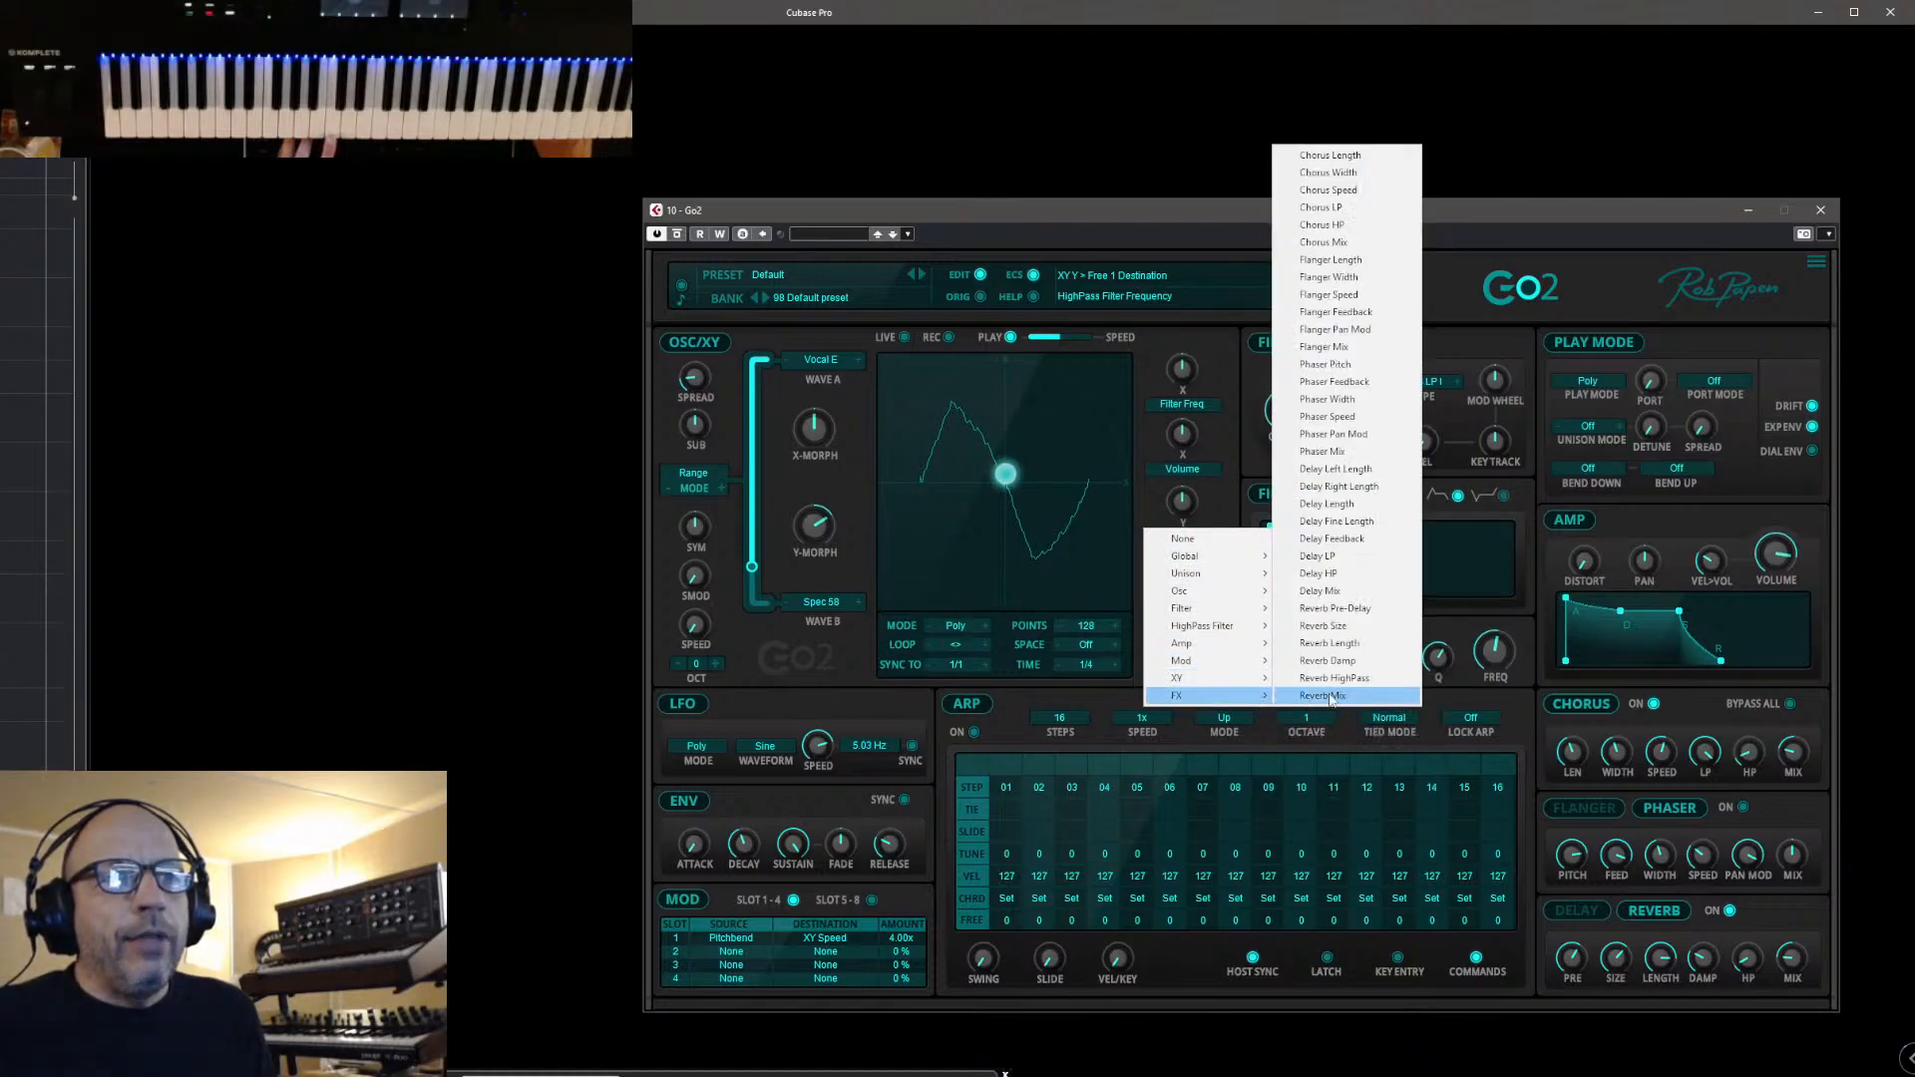
{"action": "left_click", "coordinate": [1330, 696]}
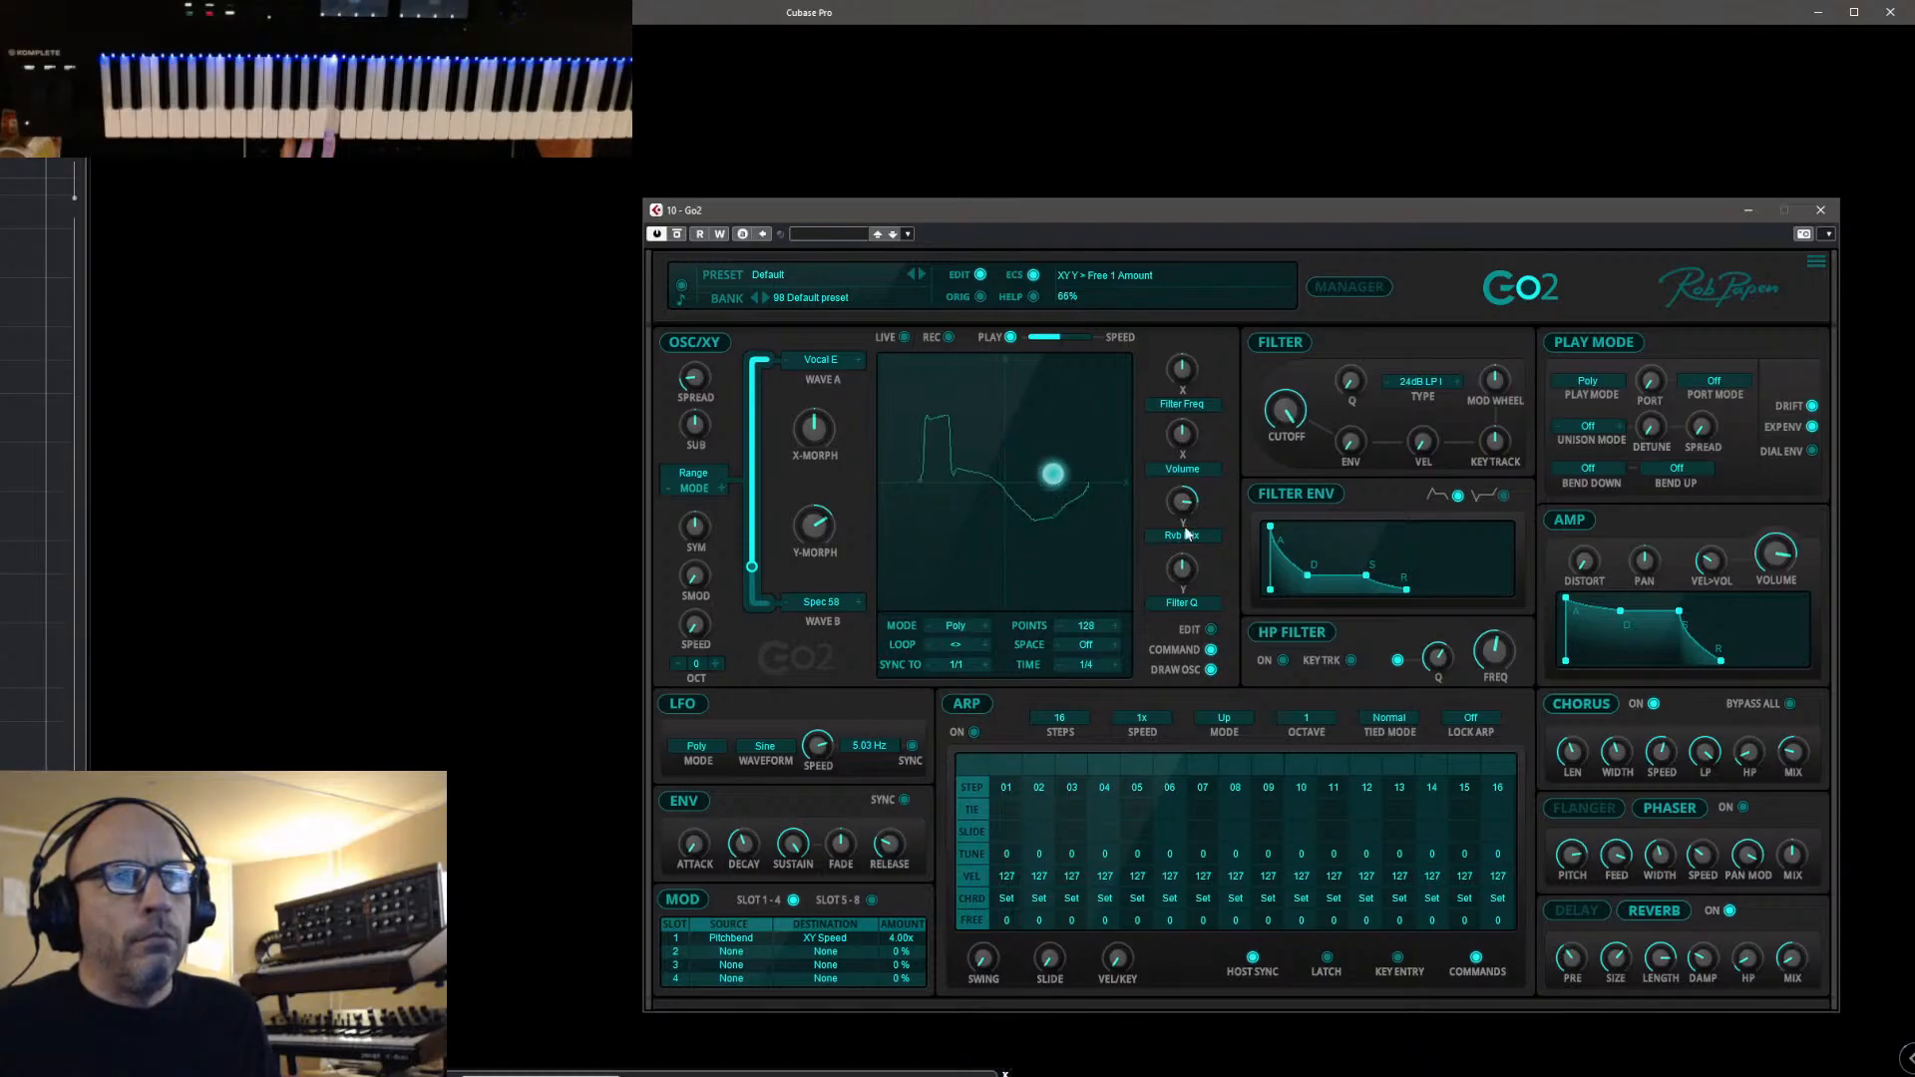
{"action": "left_click_drag", "start_coordinate": [1187, 534], "coordinate": [1188, 510]}
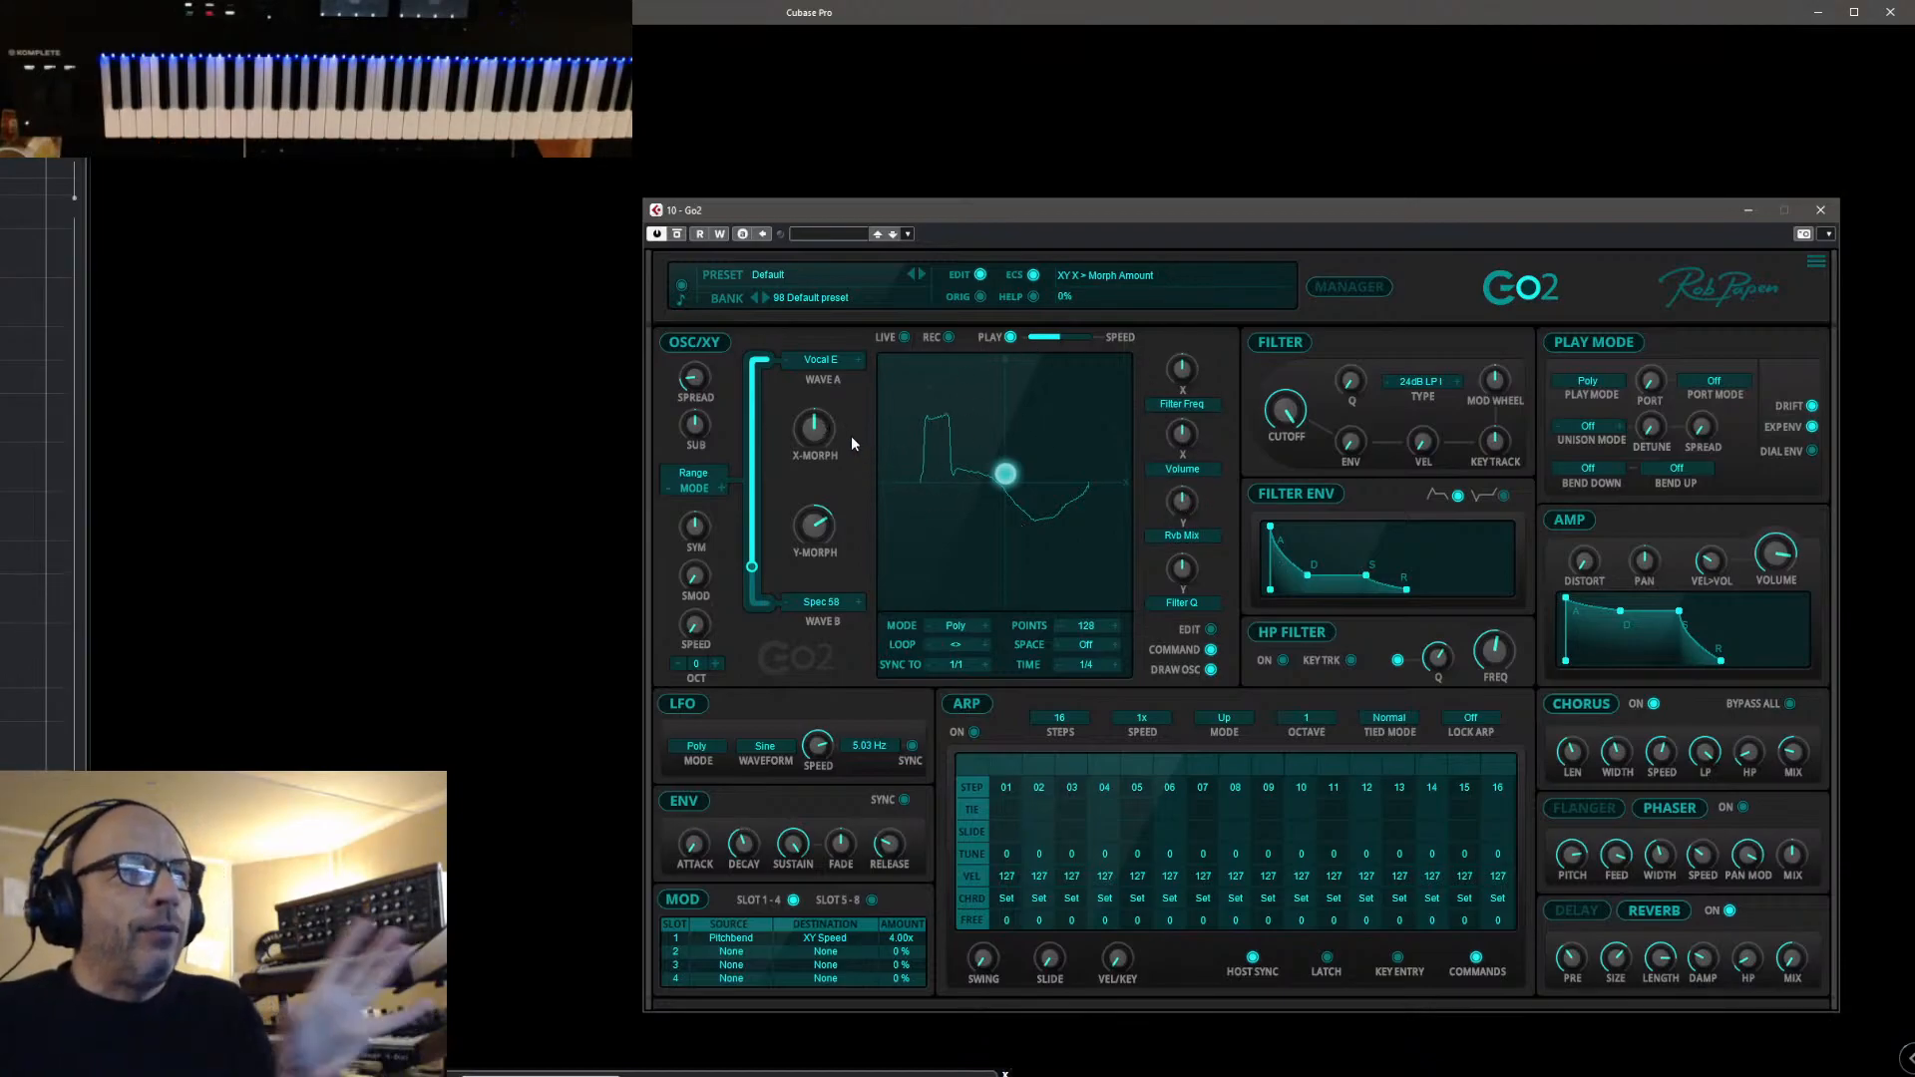
{"action": "left_click_drag", "start_coordinate": [814, 436], "coordinate": [816, 451]}
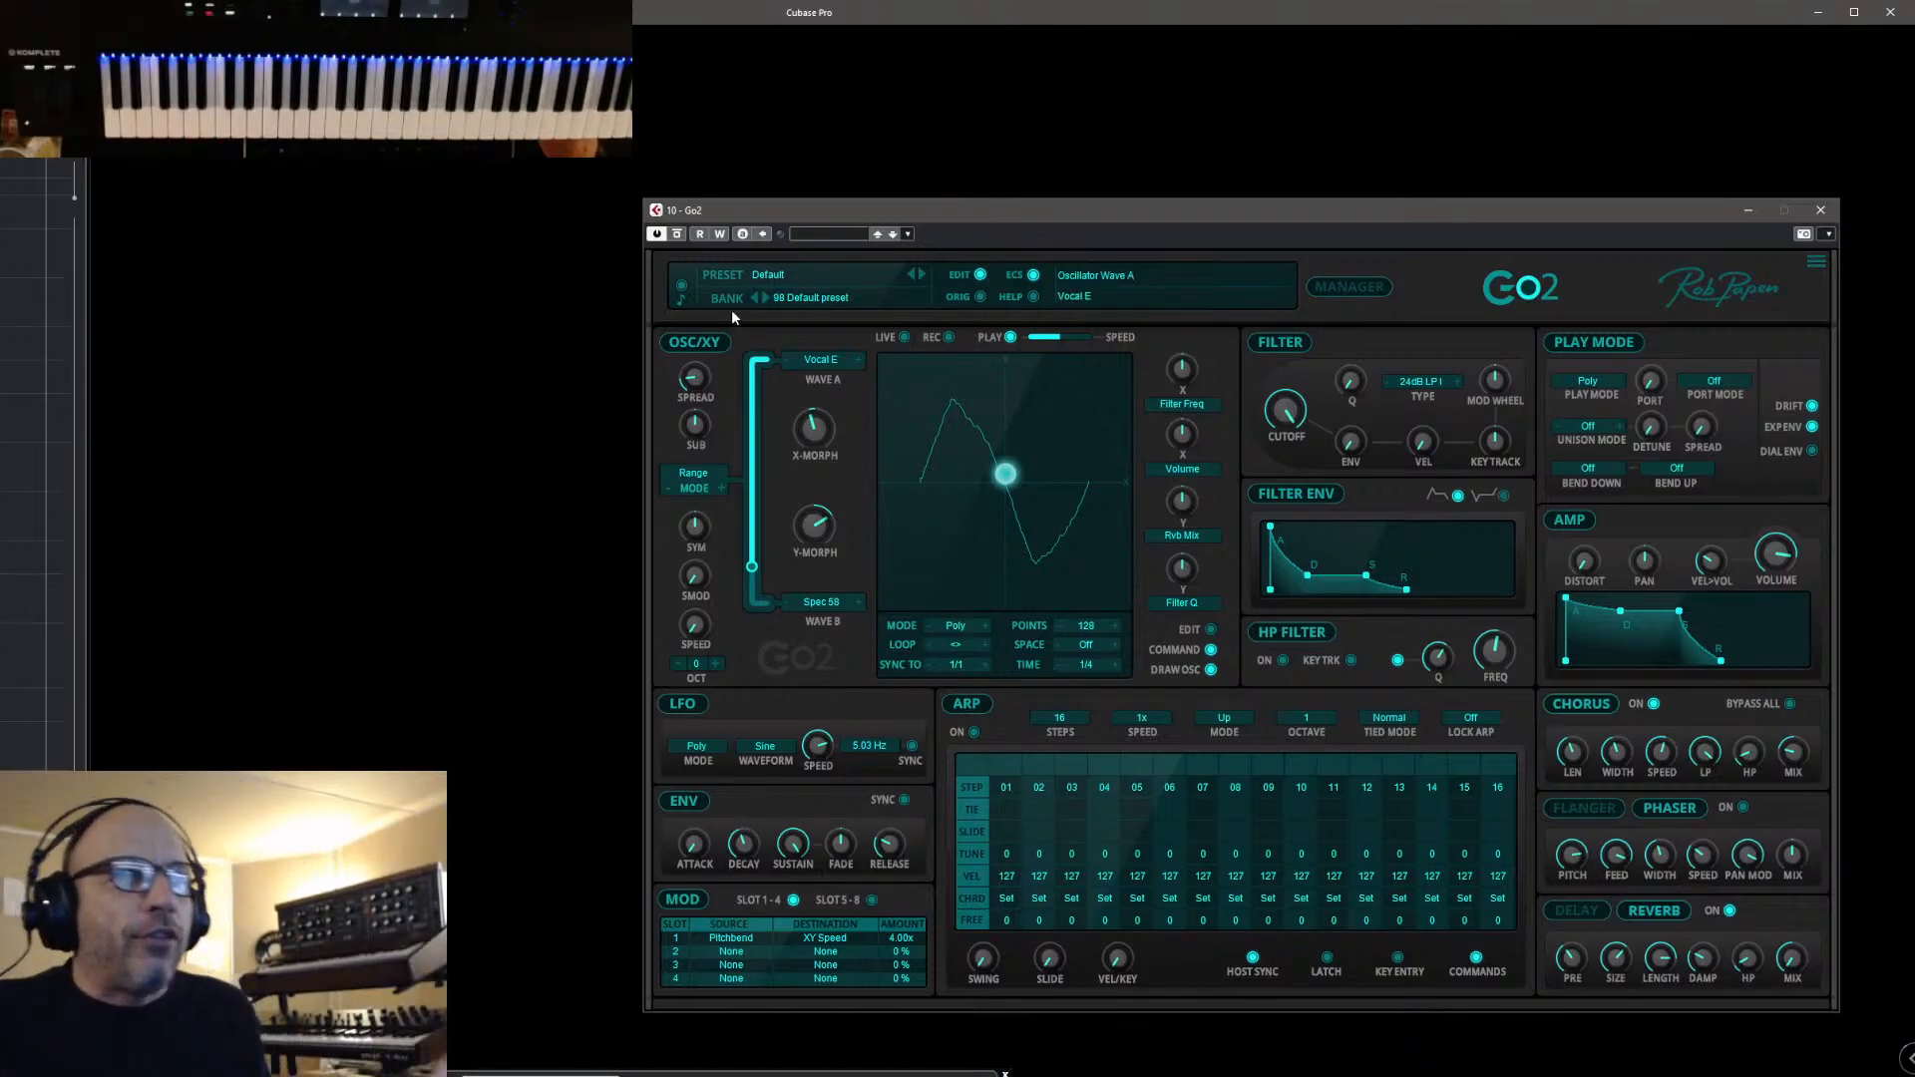
Load the Evolve JoMal preset from the 03 JoMal 01 bank and return to the synth view
{"action": "left_click", "coordinate": [1343, 285]}
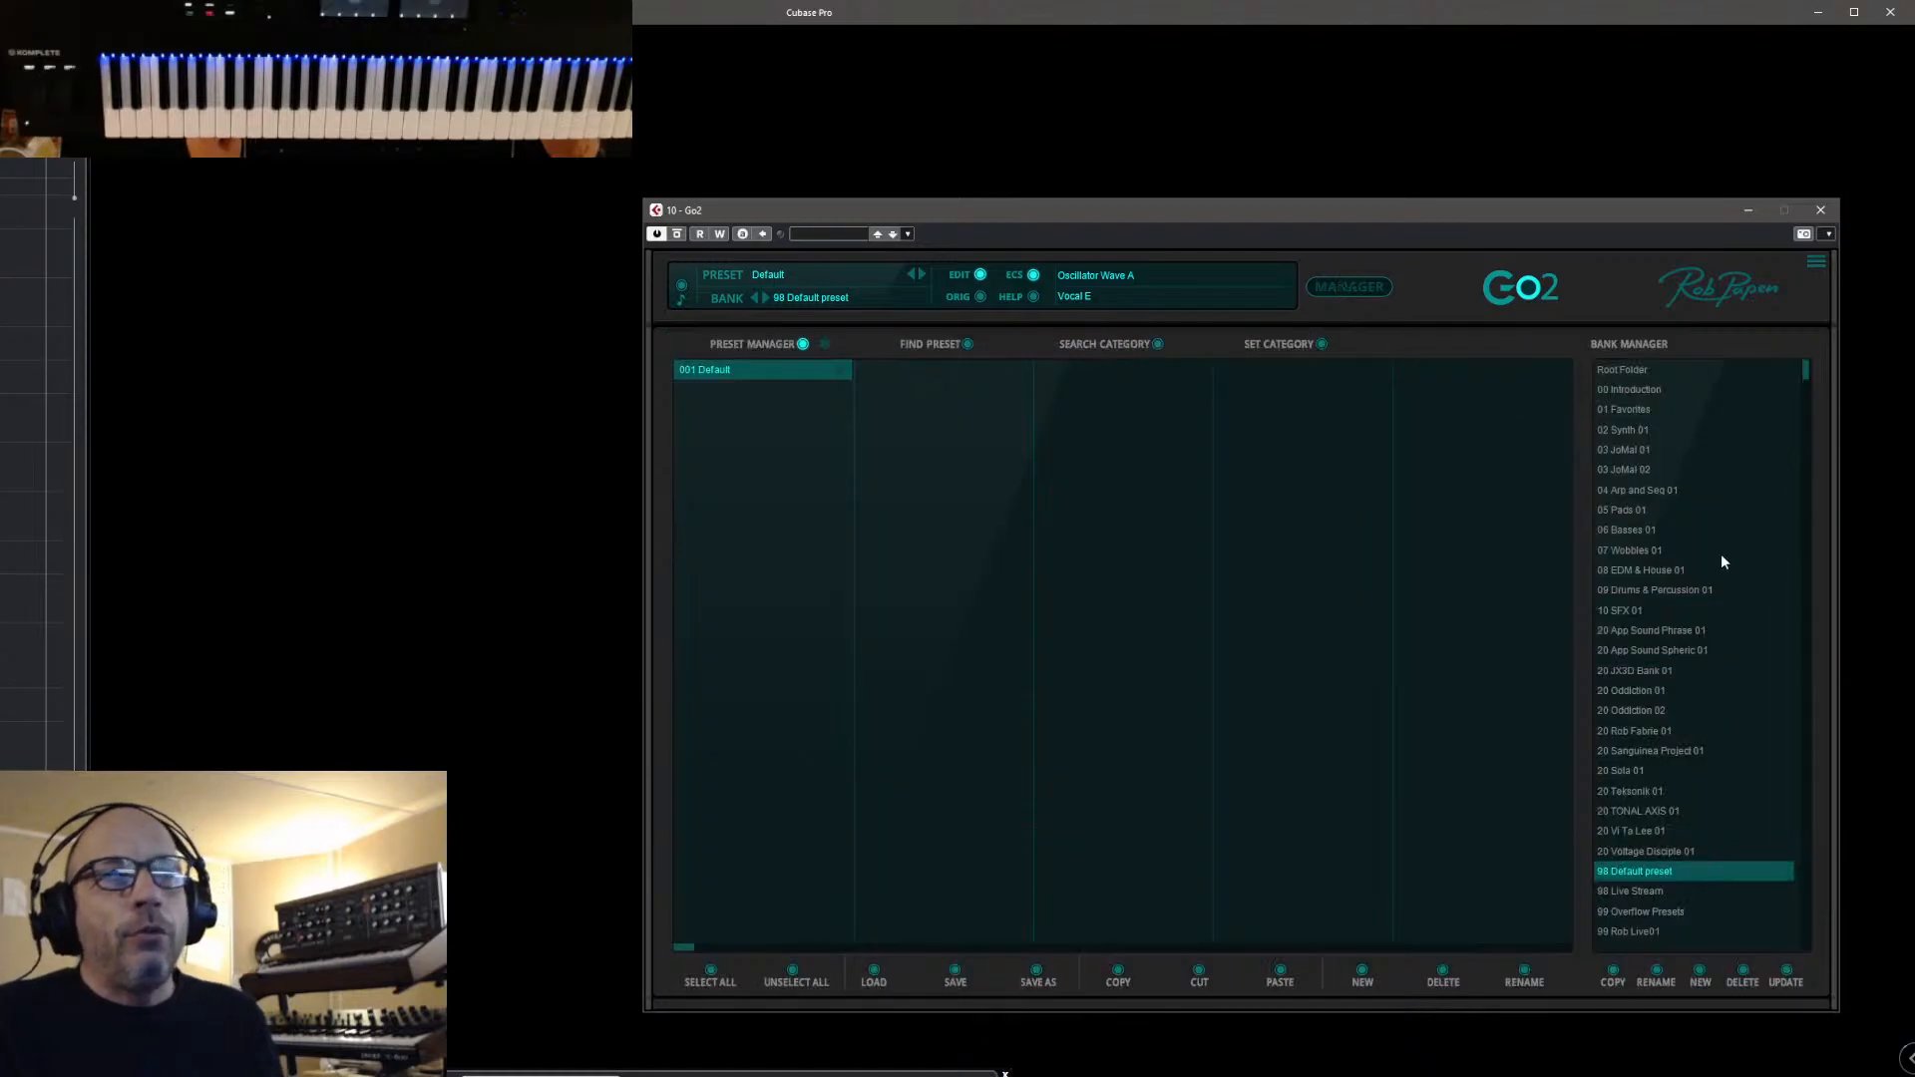
{"action": "left_click", "coordinate": [1612, 457]}
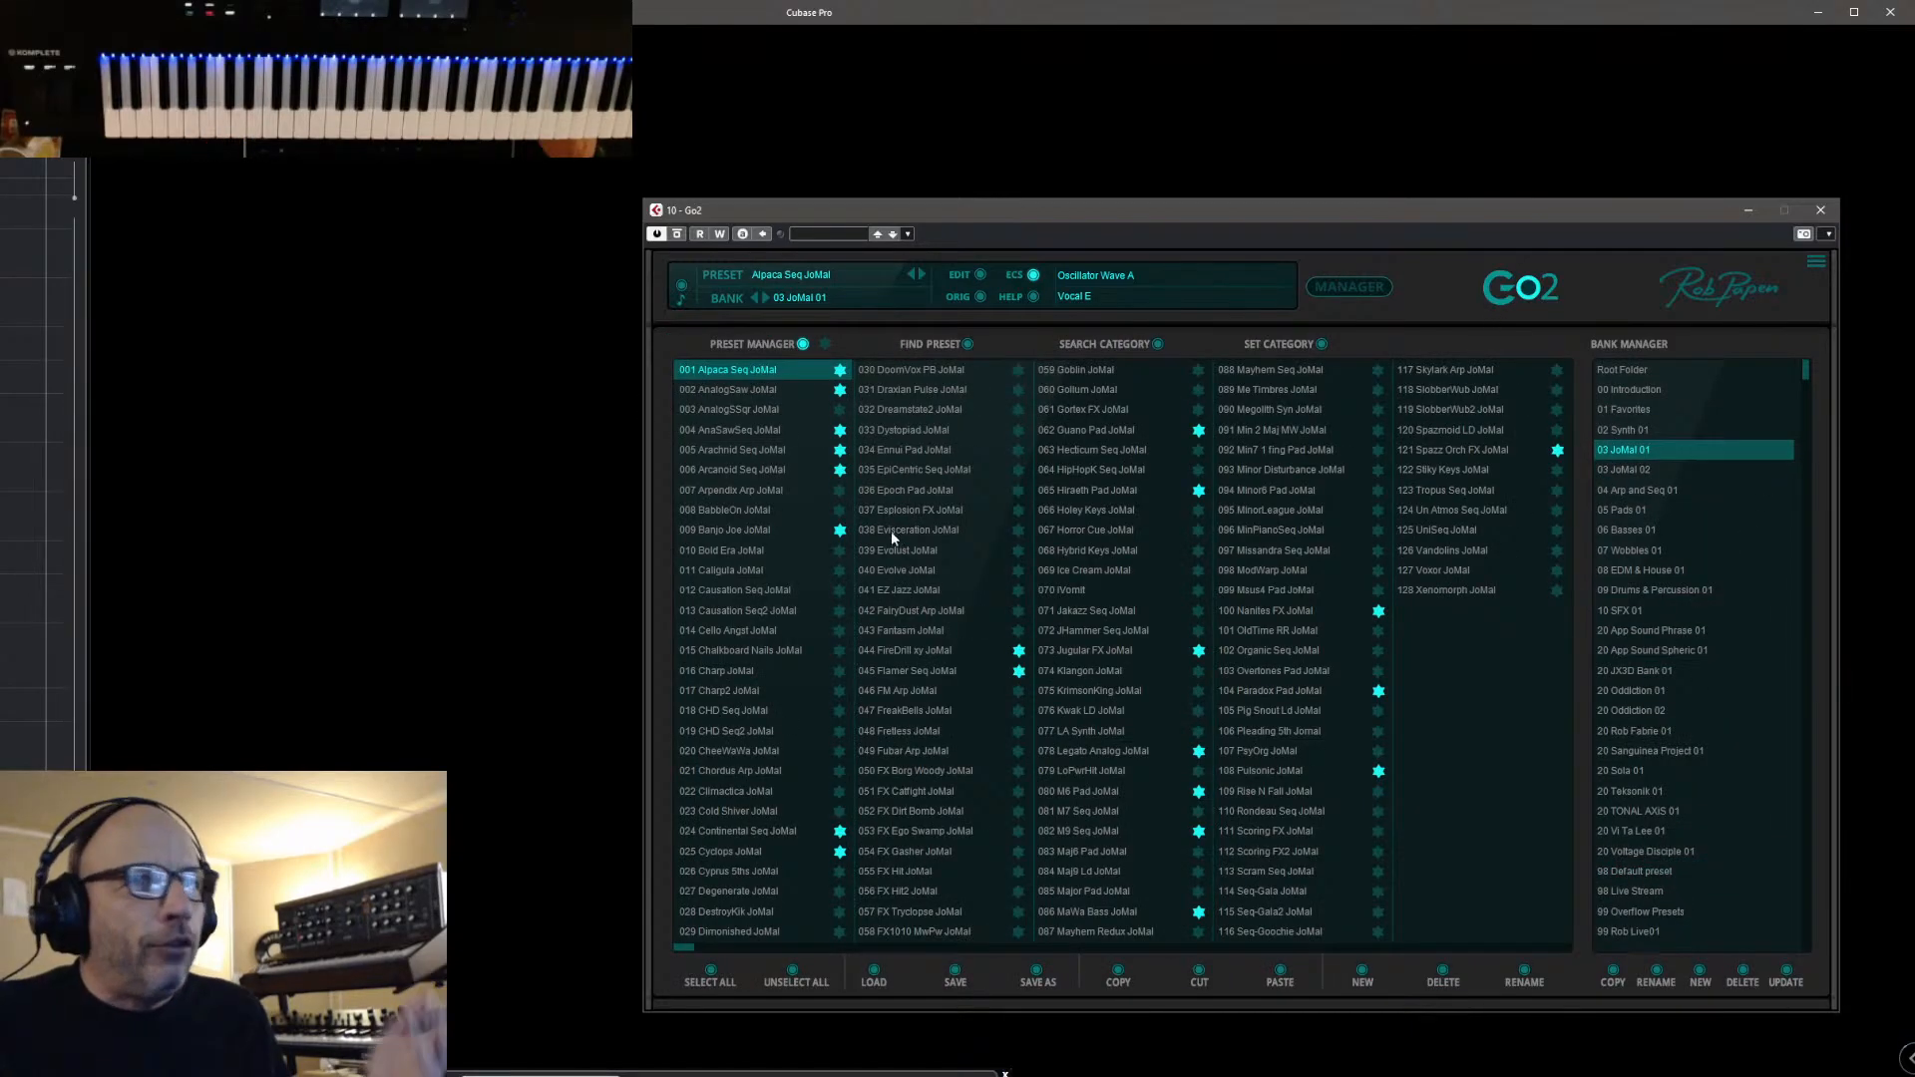
{"action": "left_click", "coordinate": [882, 568]}
{"action": "left_click", "coordinate": [1368, 291]}
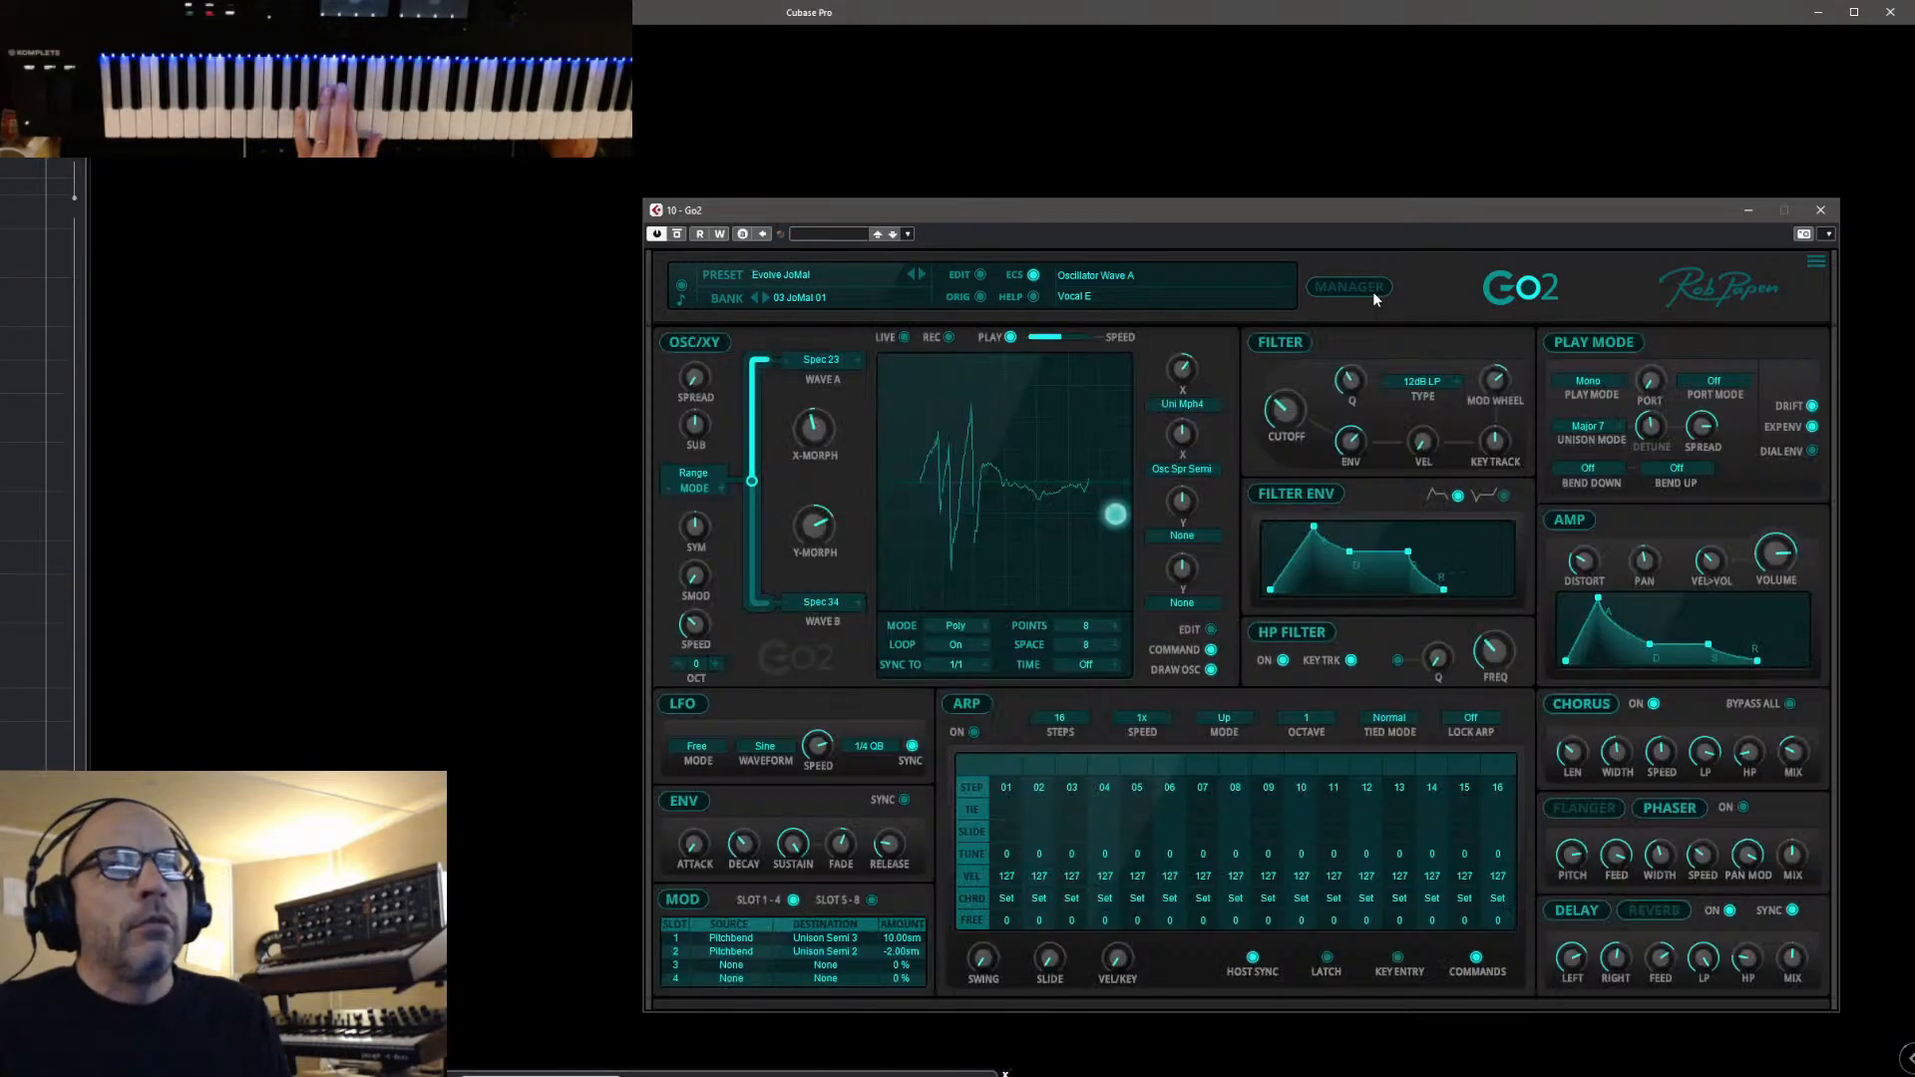
Move the oscillator morph closer to Wave A and change the oscillator mode to FM
{"action": "left_click", "coordinate": [822, 360]}
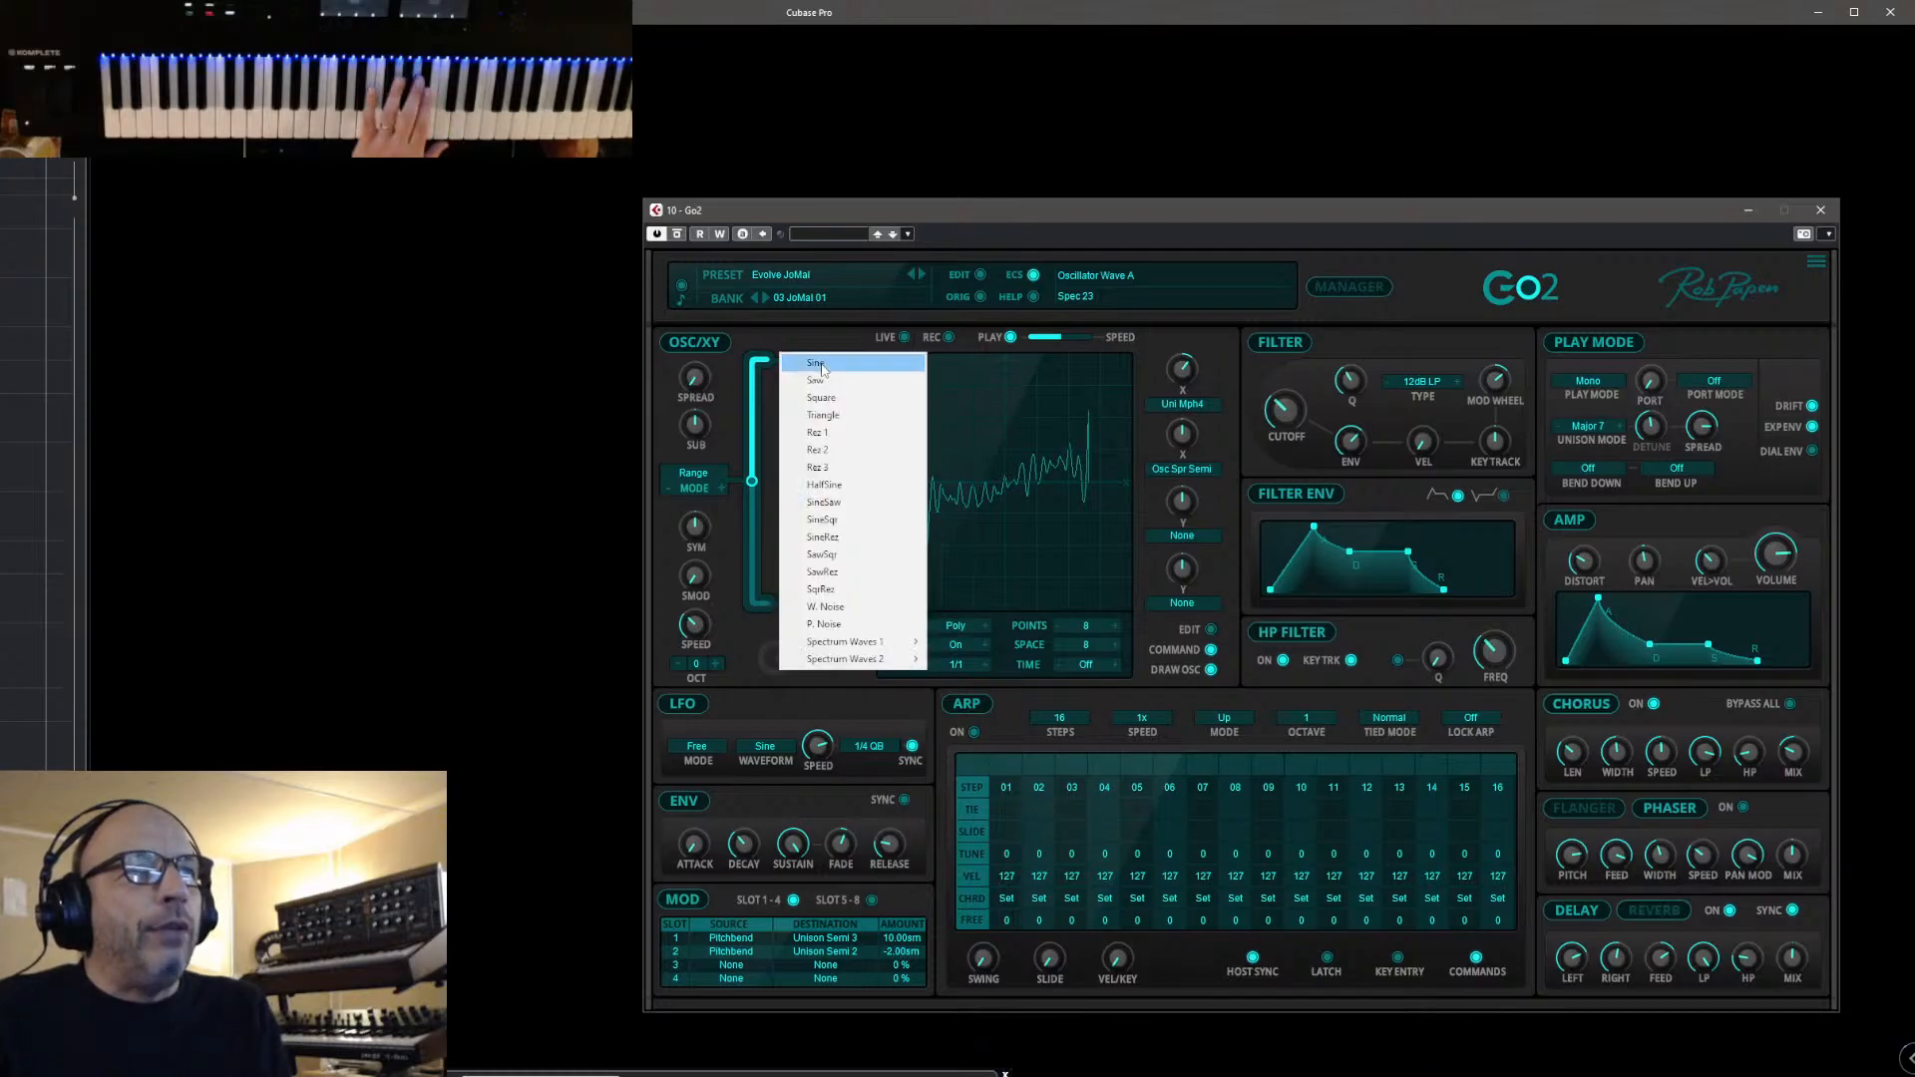
{"action": "left_click", "coordinate": [767, 467]}
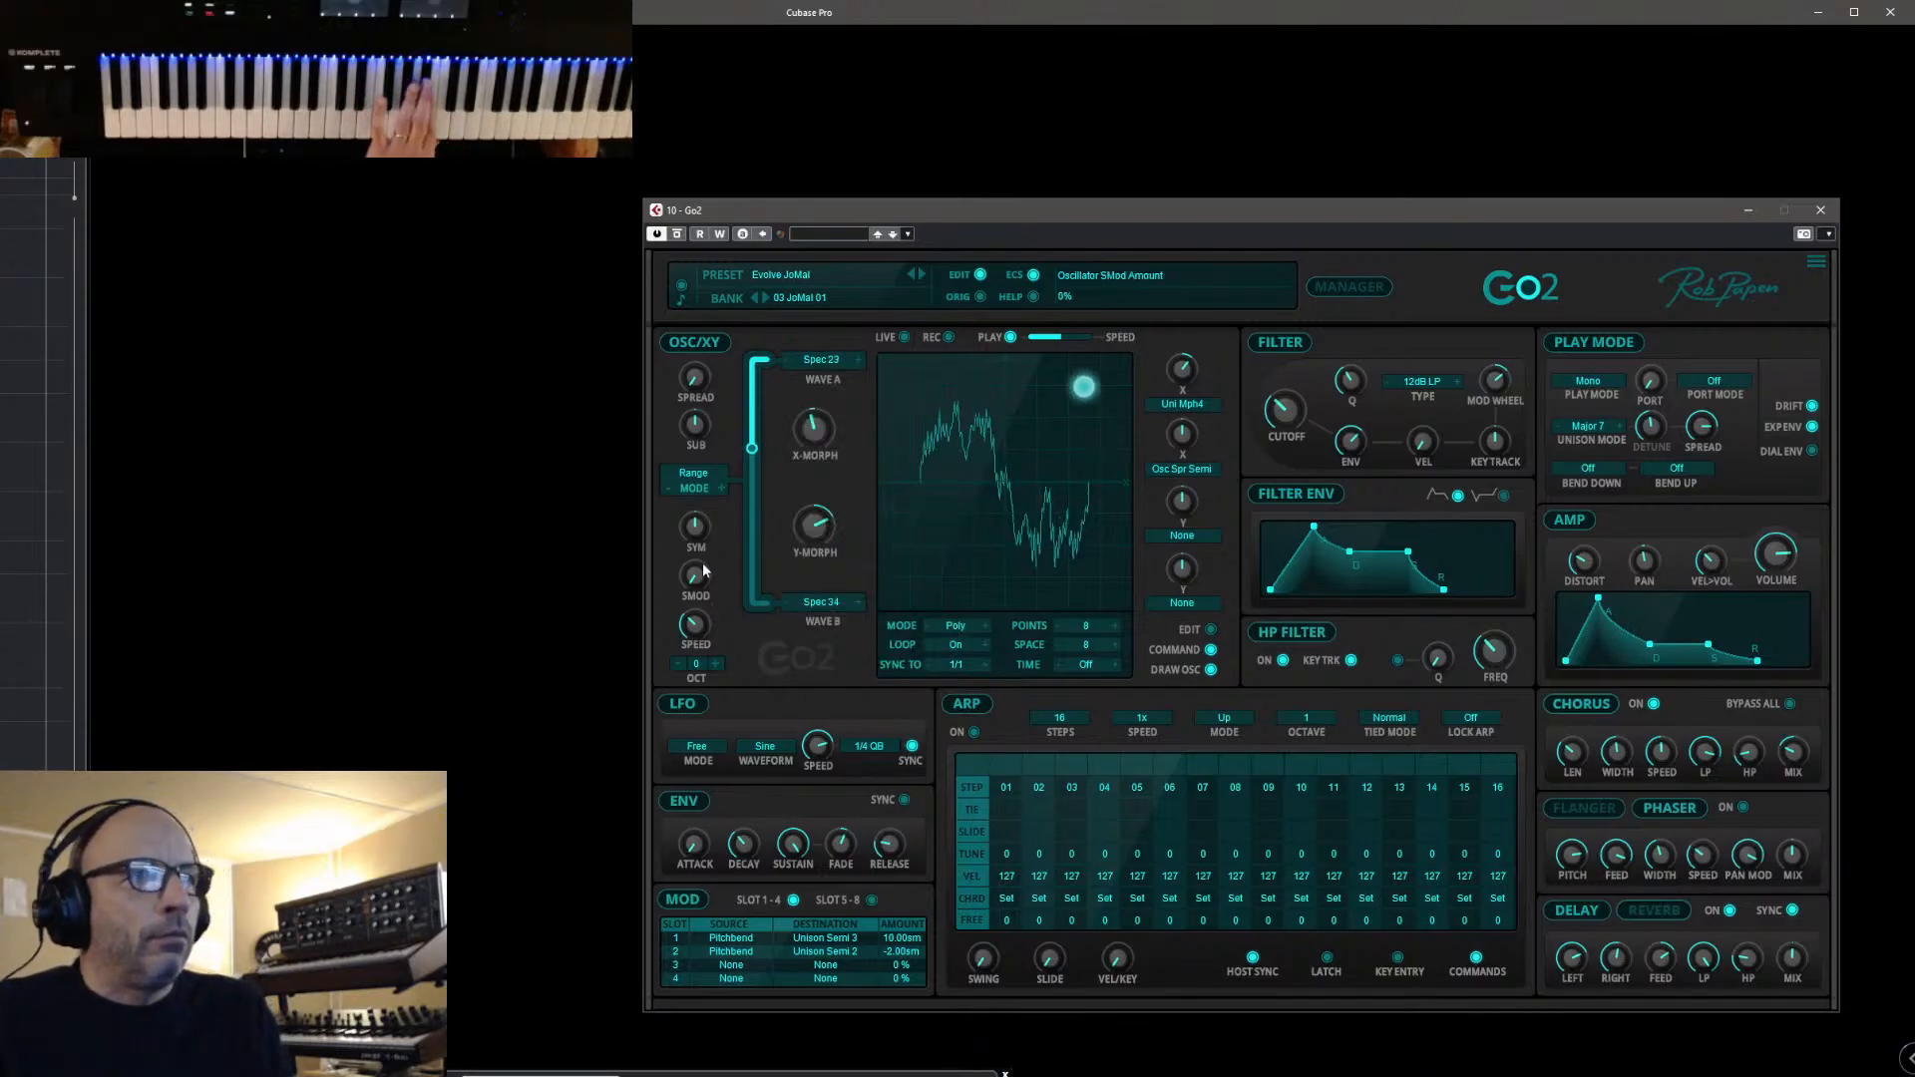
{"action": "left_click", "coordinate": [694, 477]}
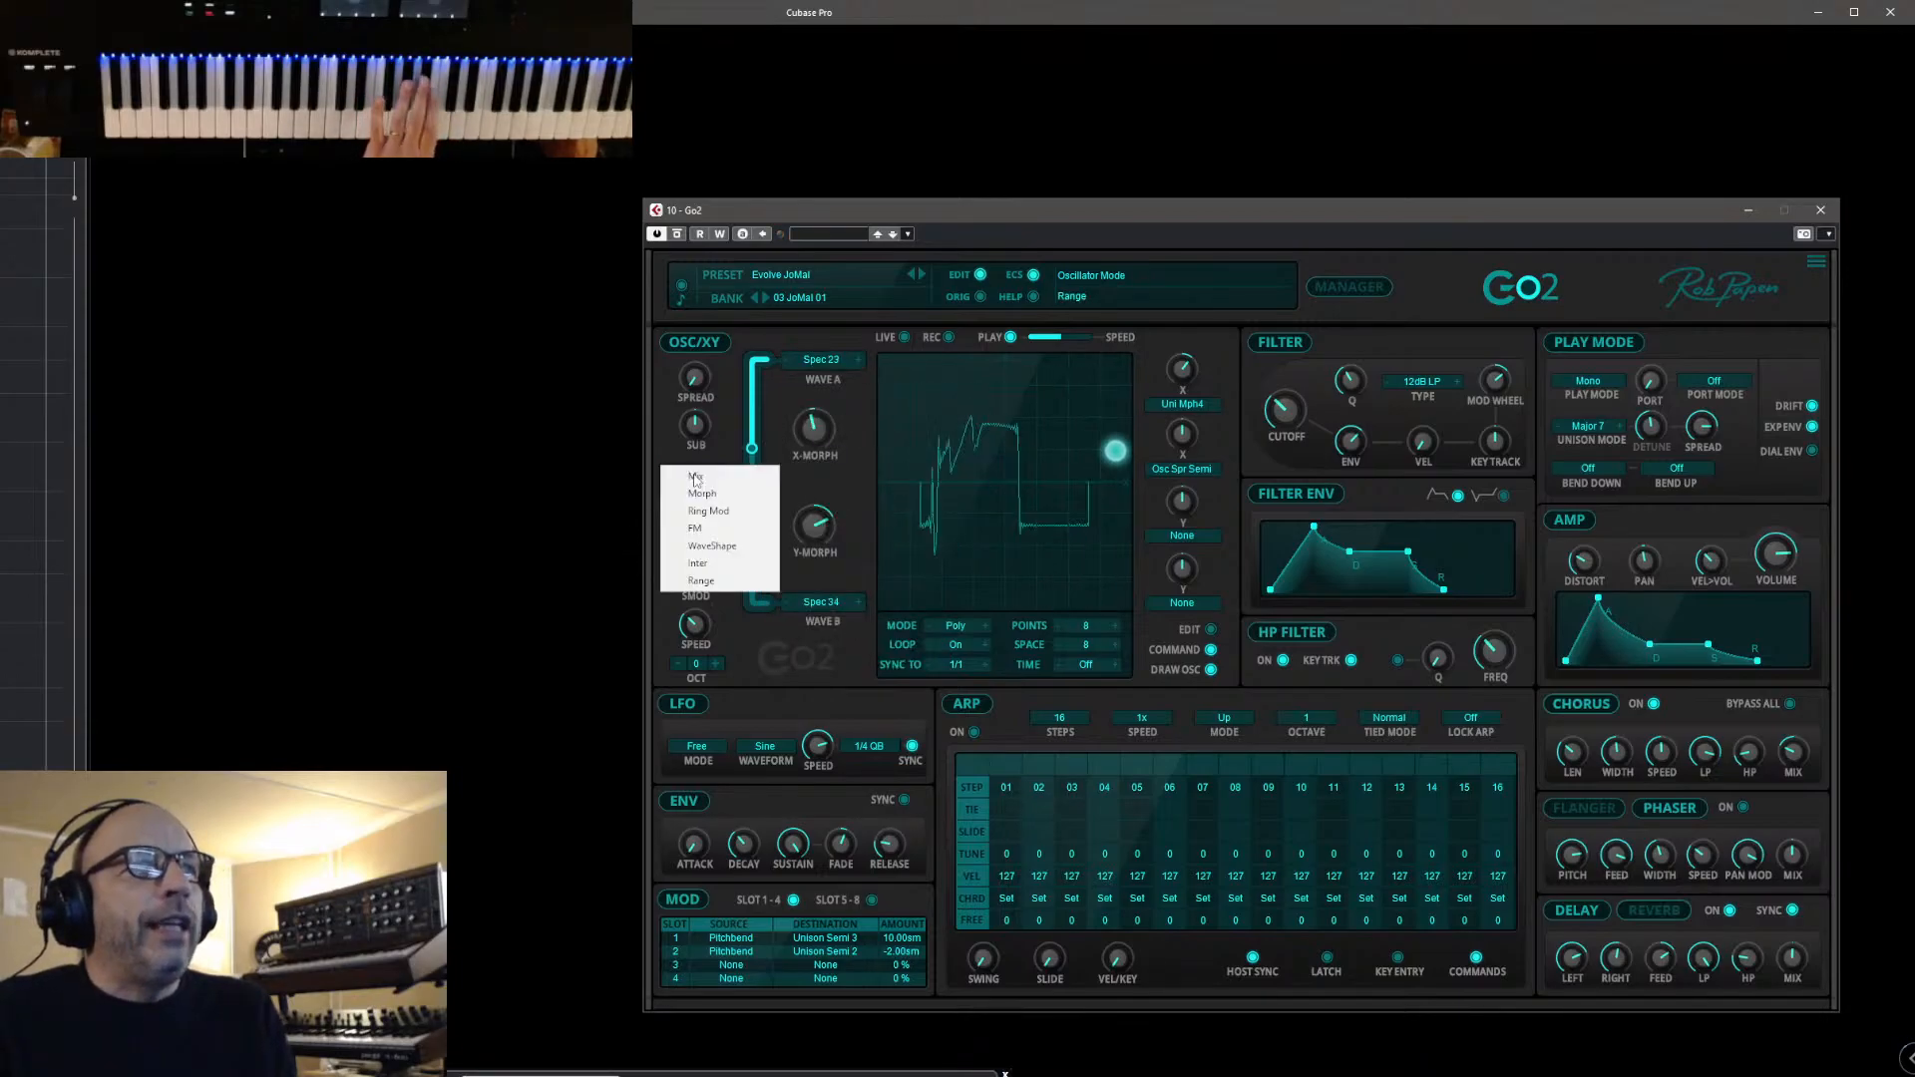
{"action": "left_click", "coordinate": [733, 532]}
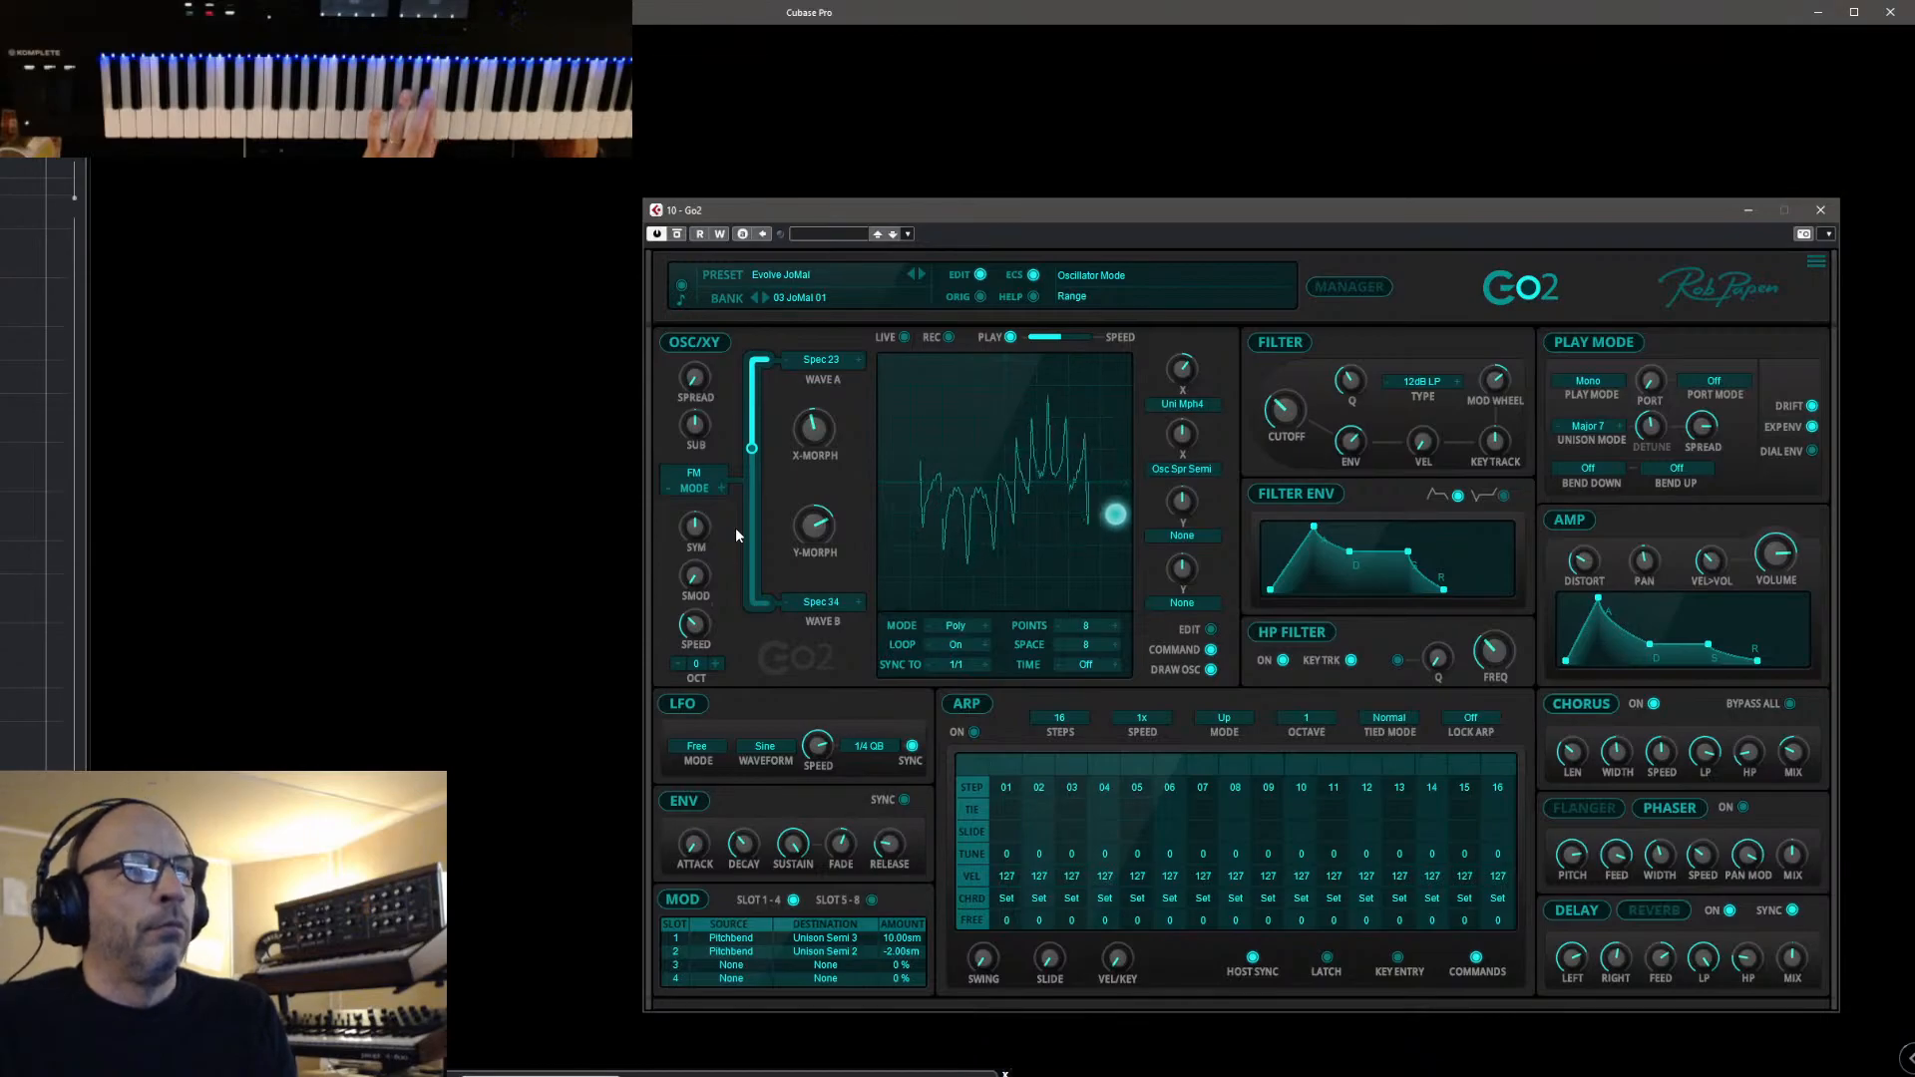
Try the Morph, Inter and Range oscillator modes in turn on the Evolve JoMal preset
{"action": "left_click", "coordinate": [686, 481]}
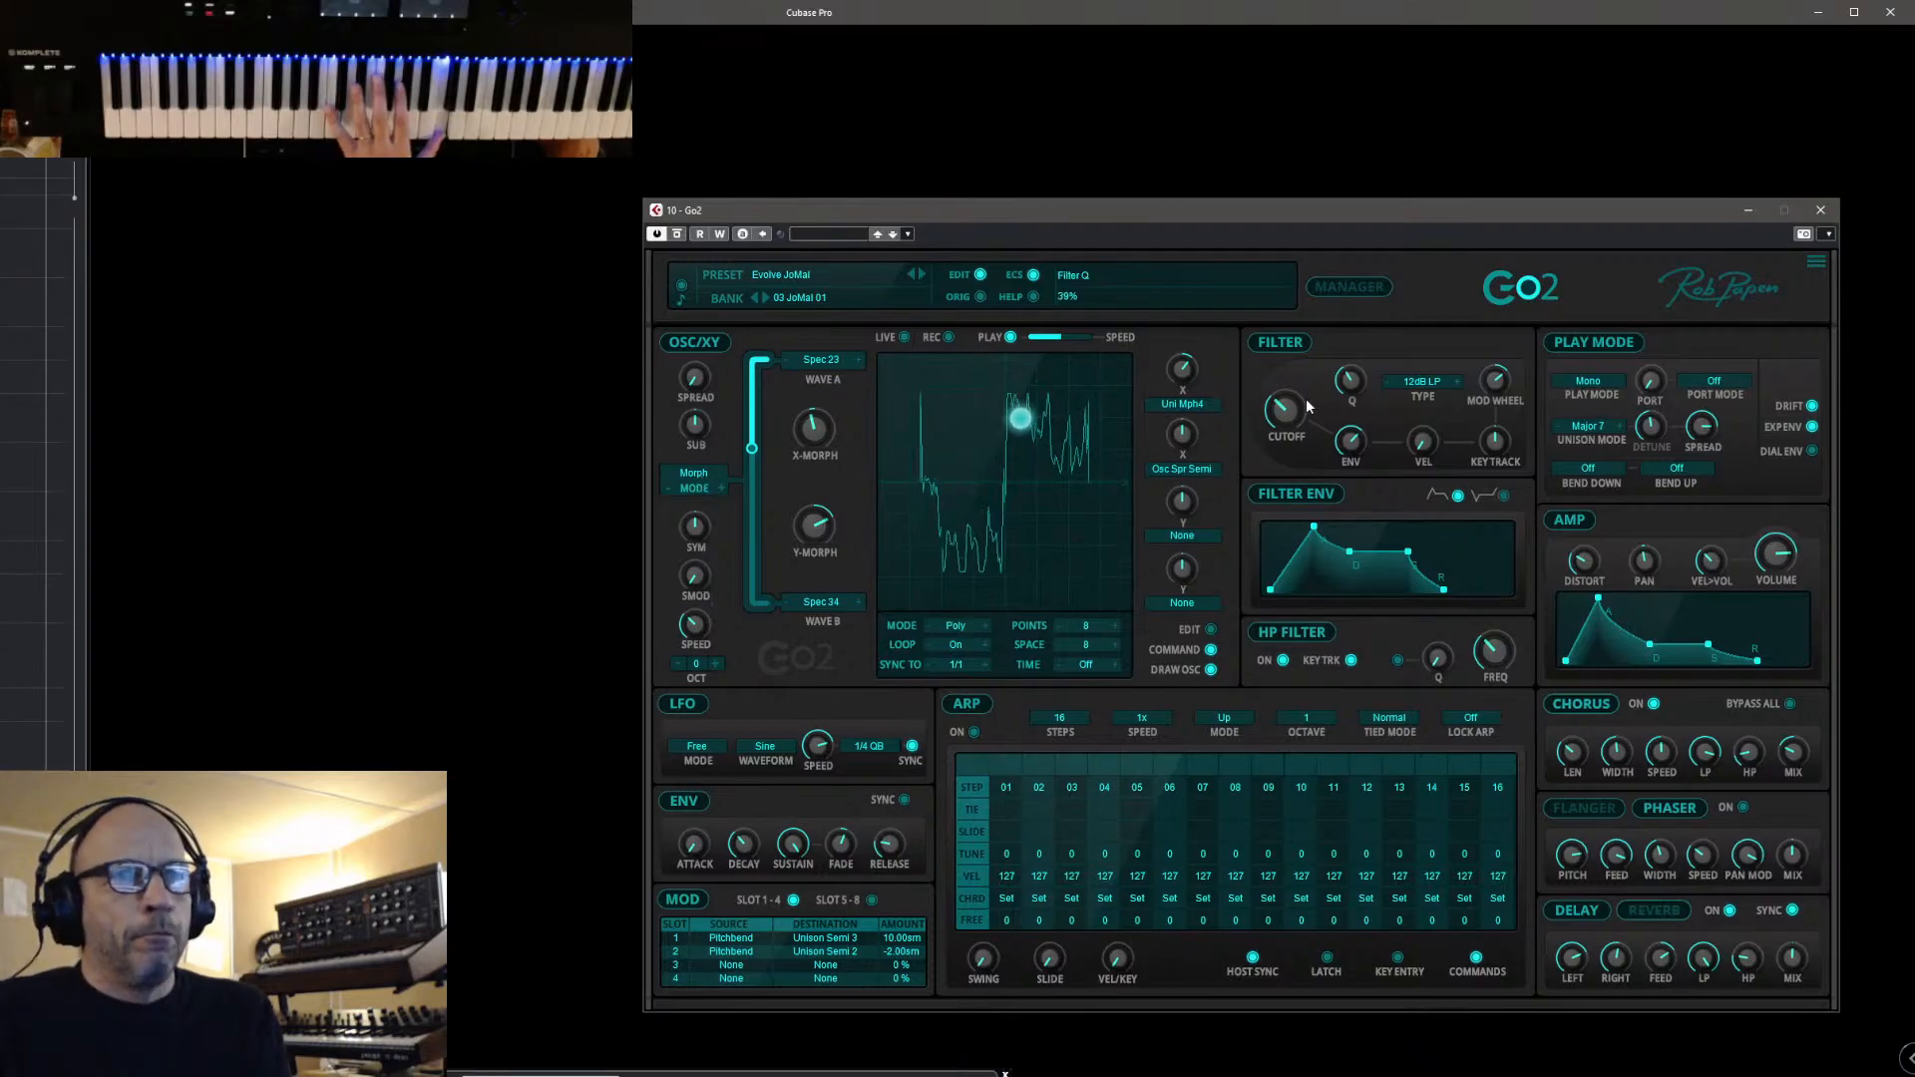
{"action": "left_click", "coordinate": [698, 479]}
{"action": "left_click", "coordinate": [738, 565]}
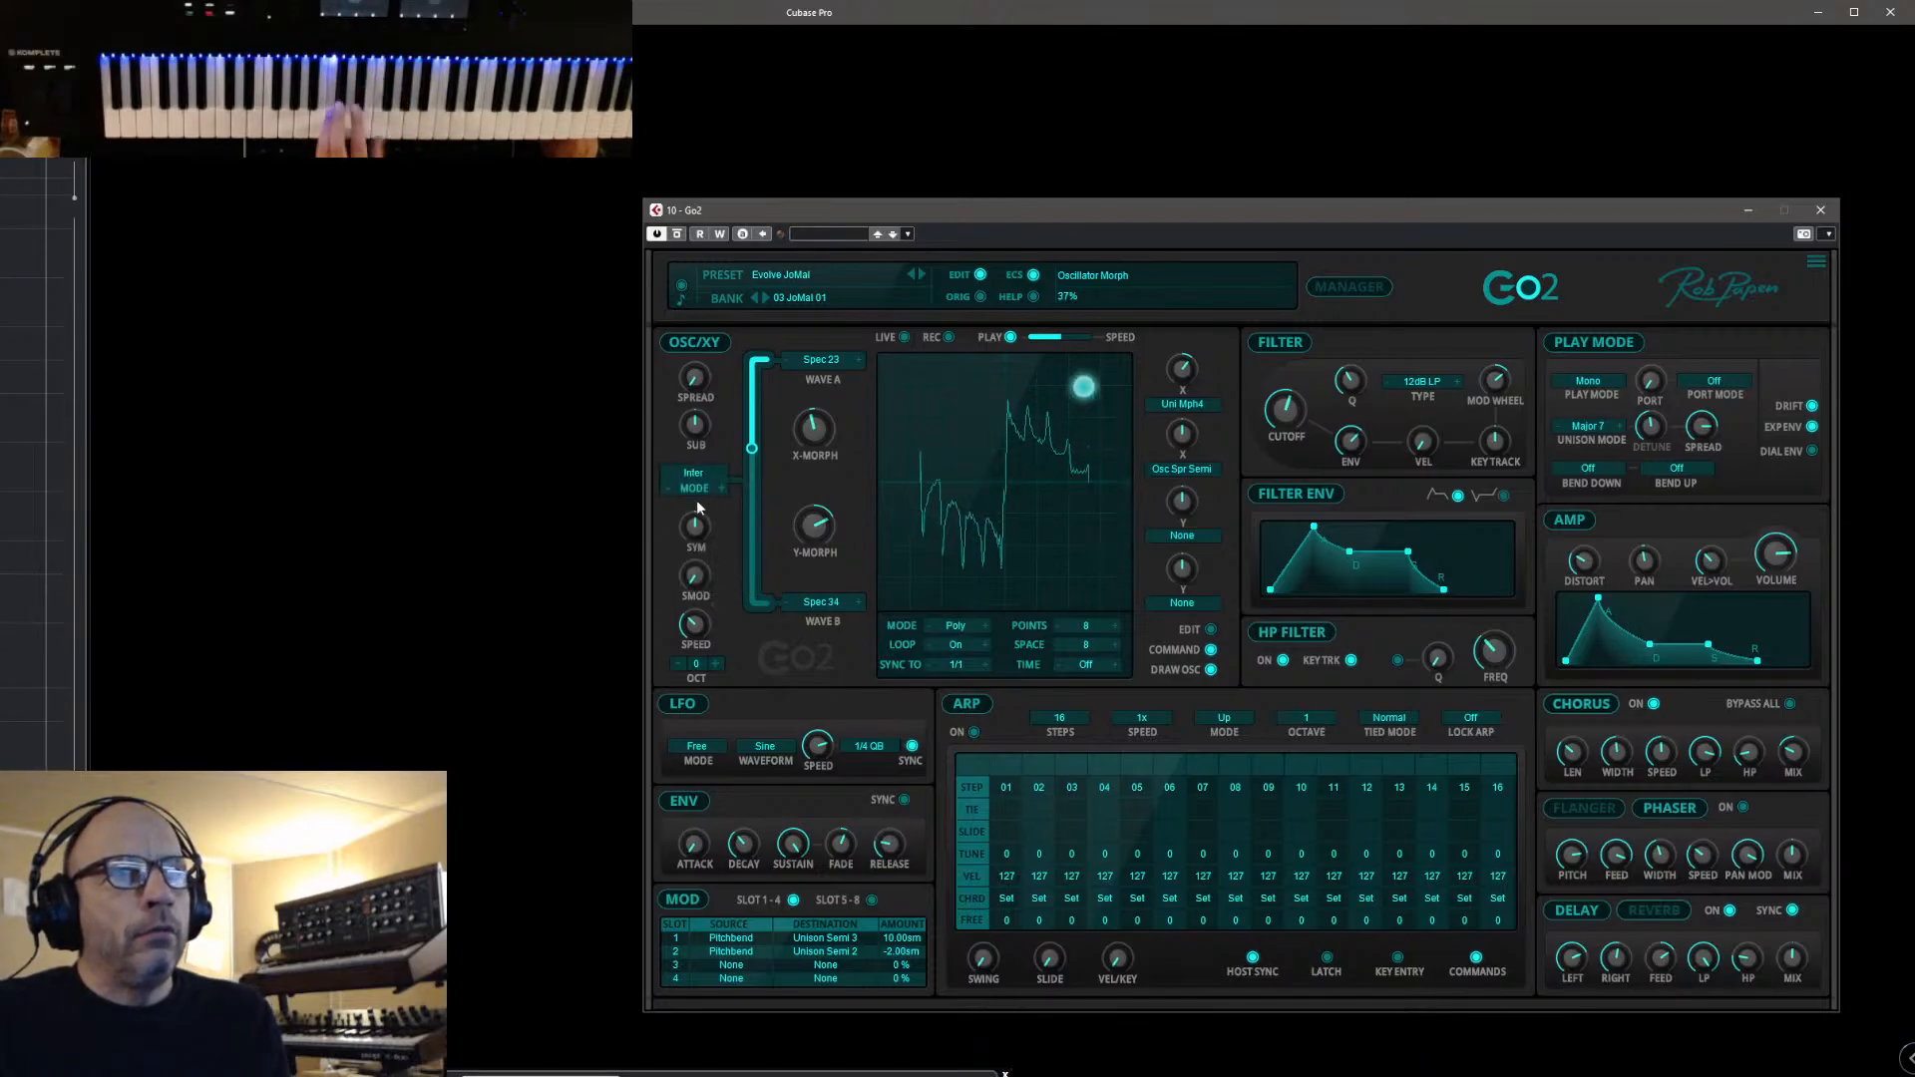
{"action": "left_click", "coordinate": [697, 488]}
{"action": "left_click", "coordinate": [708, 578]}
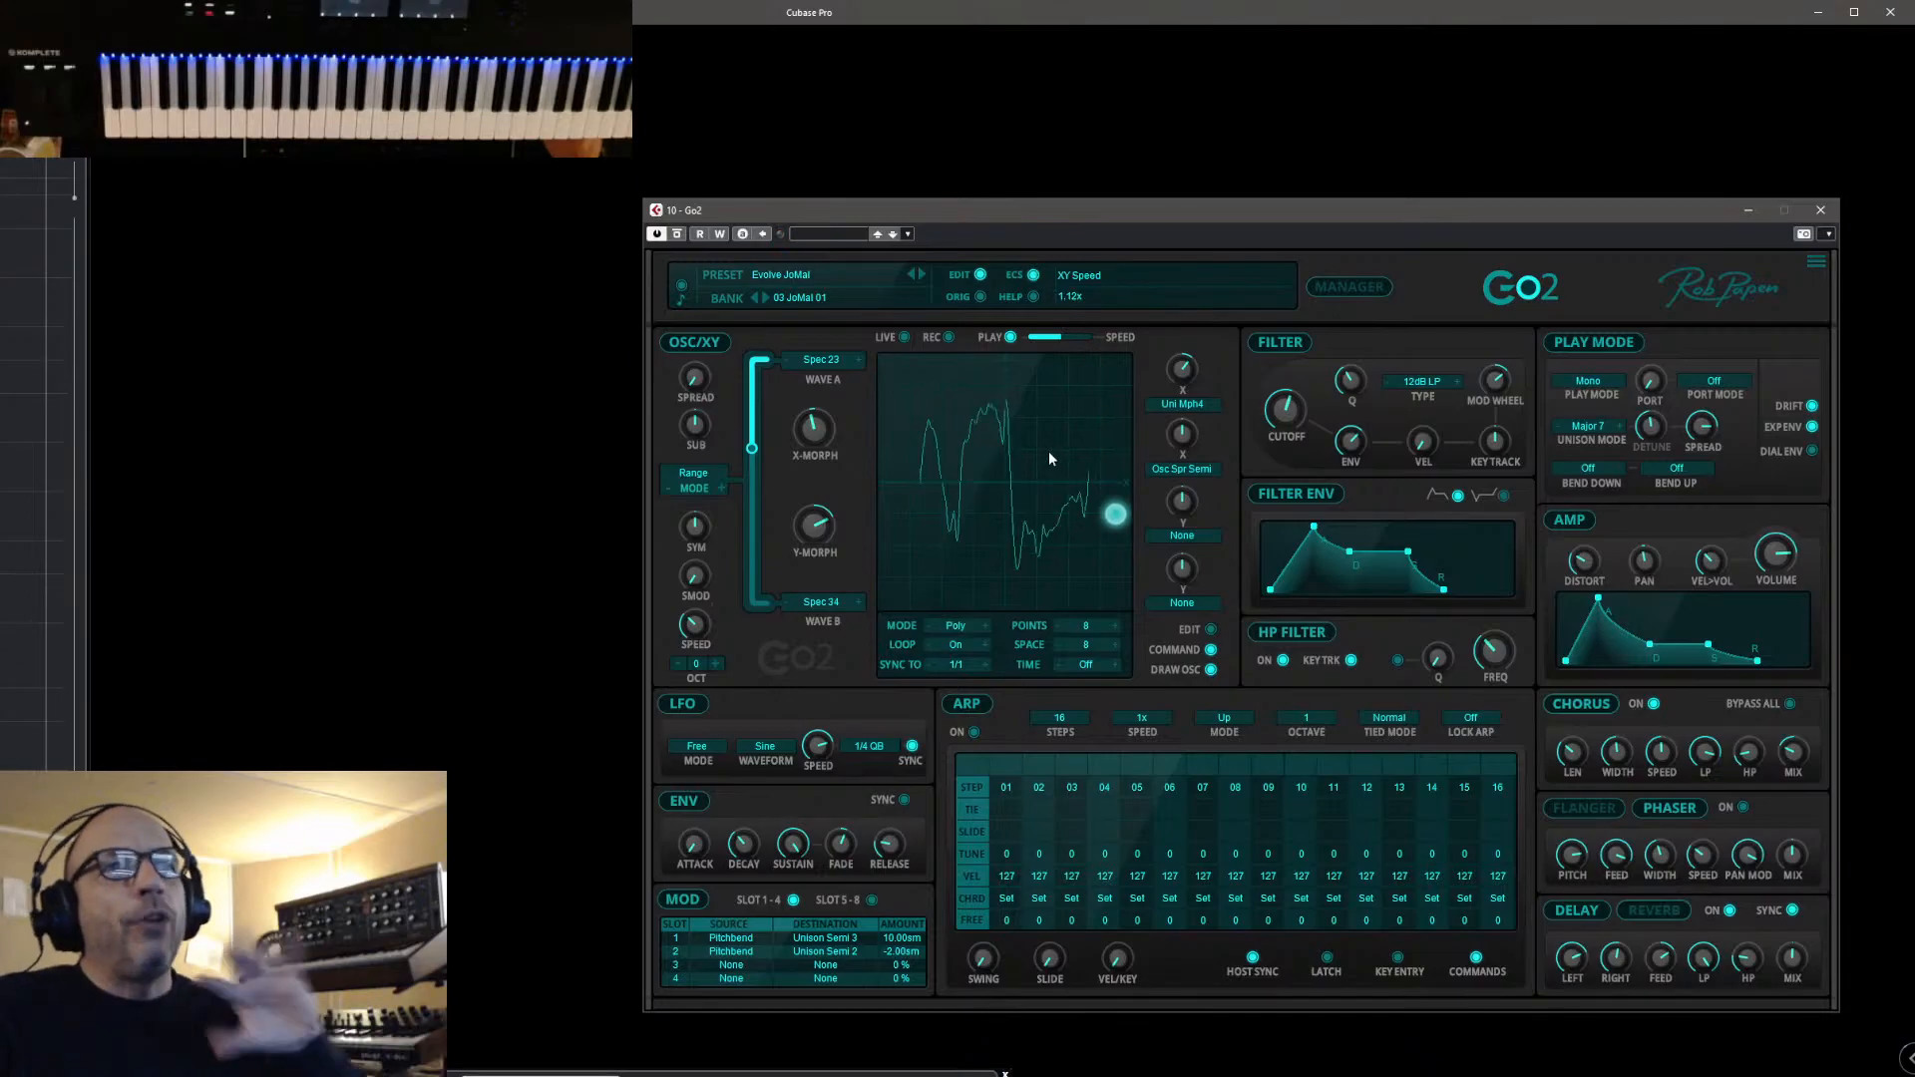
Load the EZ Jazz JoMal preset and change its oscillator waves to SineSaw for Wave A and Vox 06 for Wave B
{"action": "left_click", "coordinate": [920, 273]}
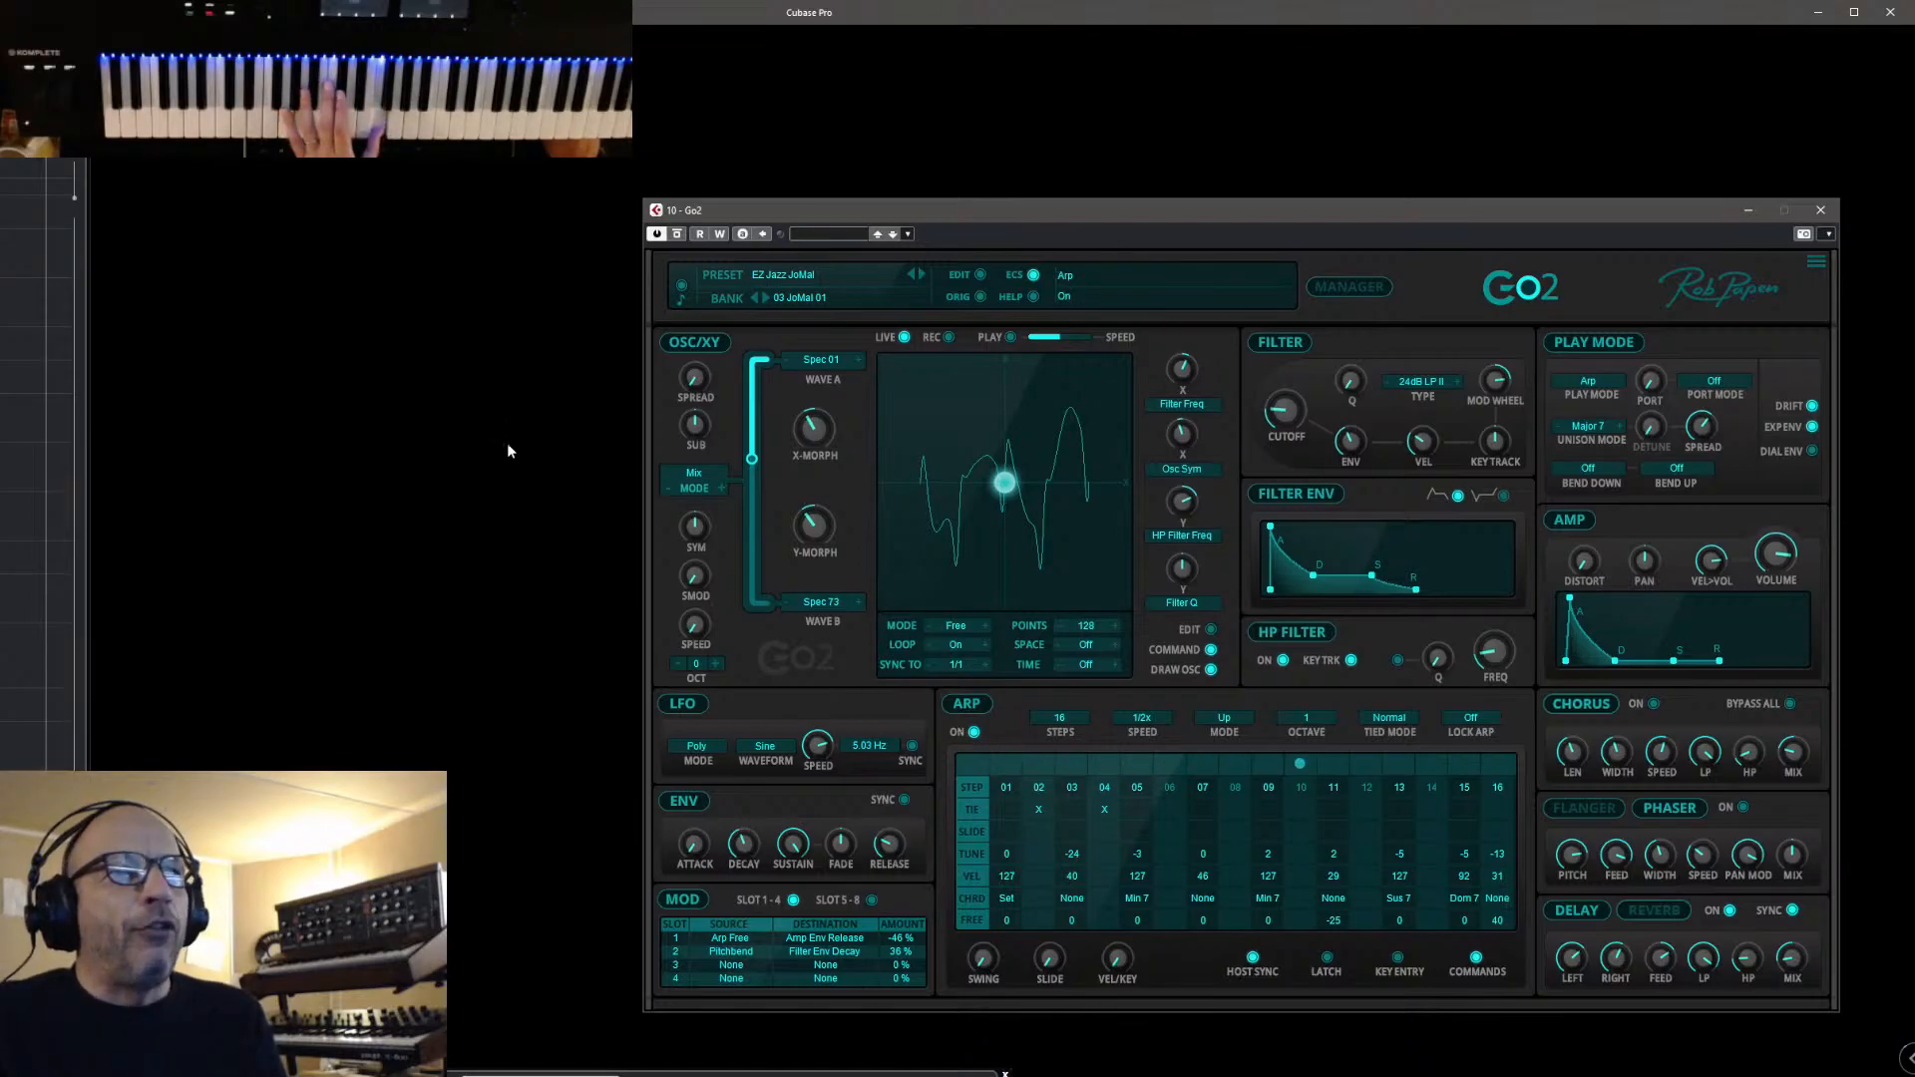
{"action": "left_click", "coordinate": [848, 360]}
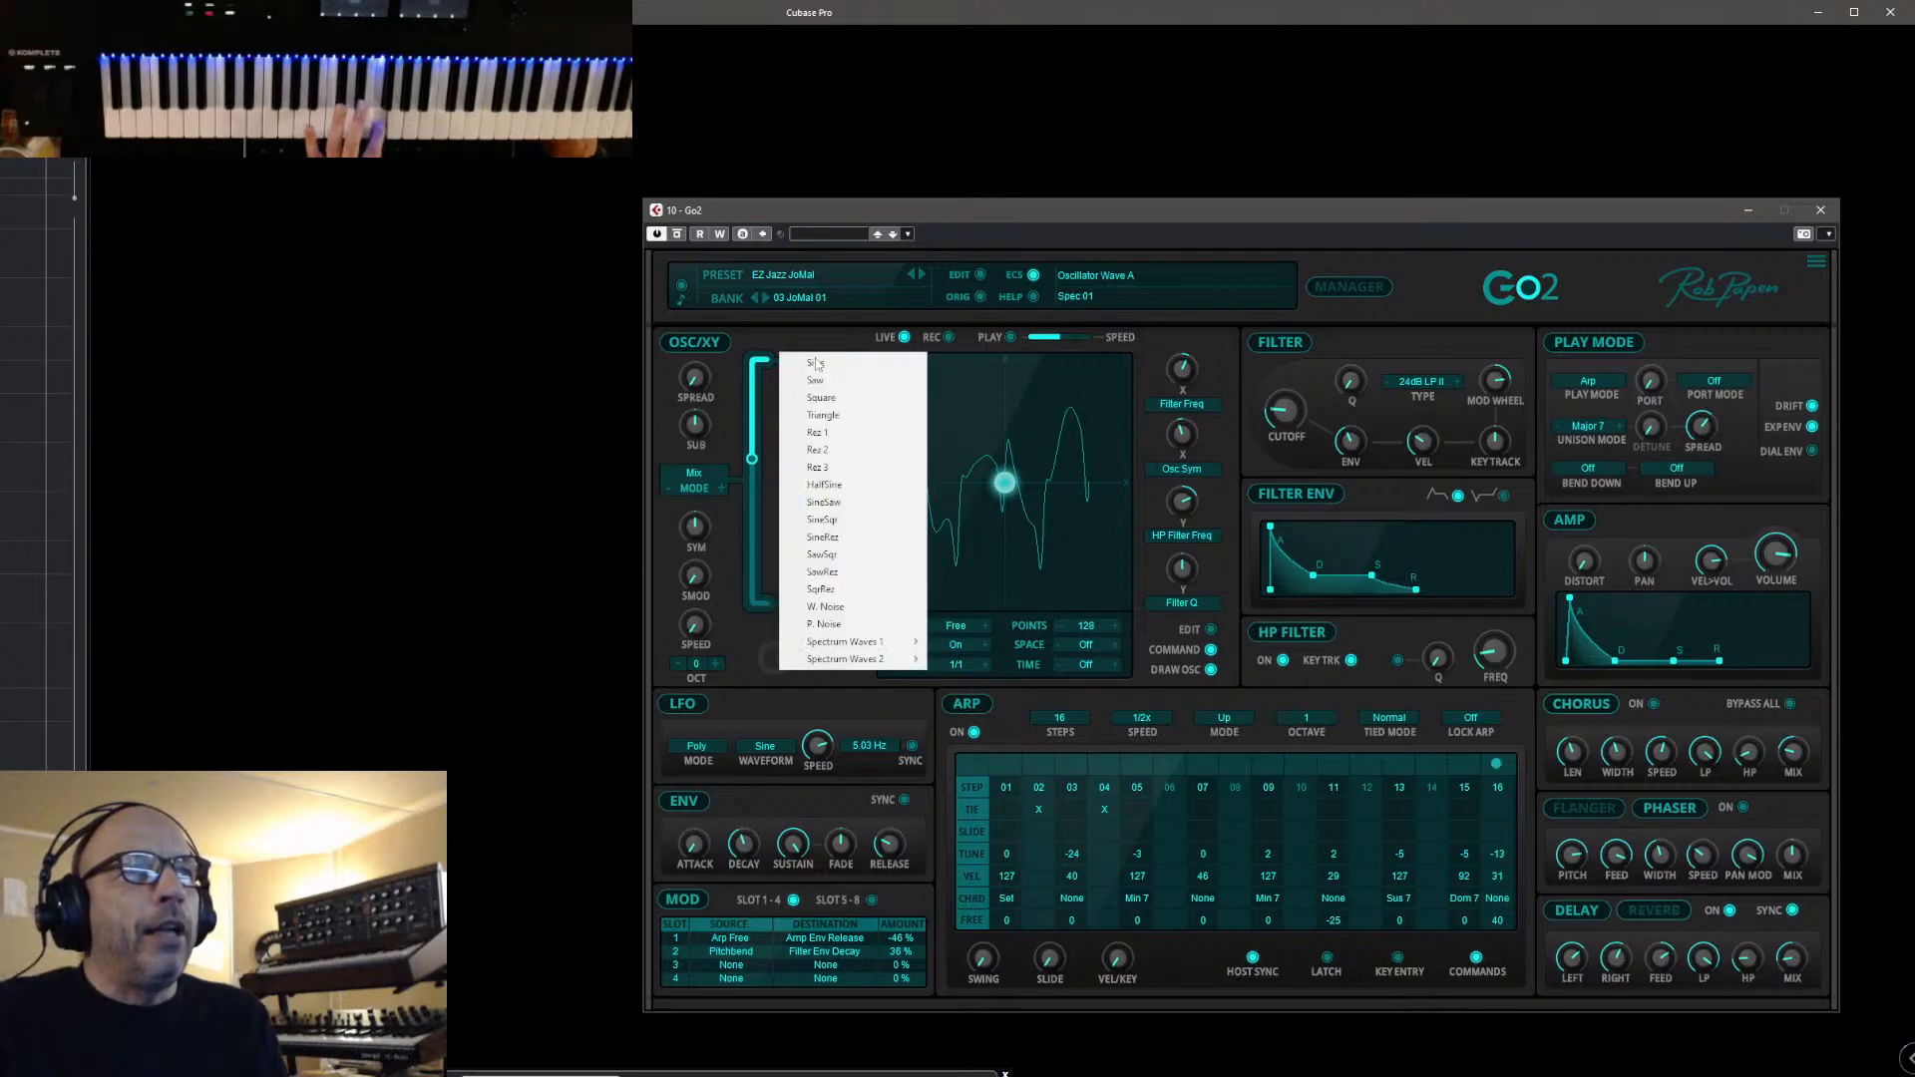
{"action": "left_click", "coordinate": [848, 501]}
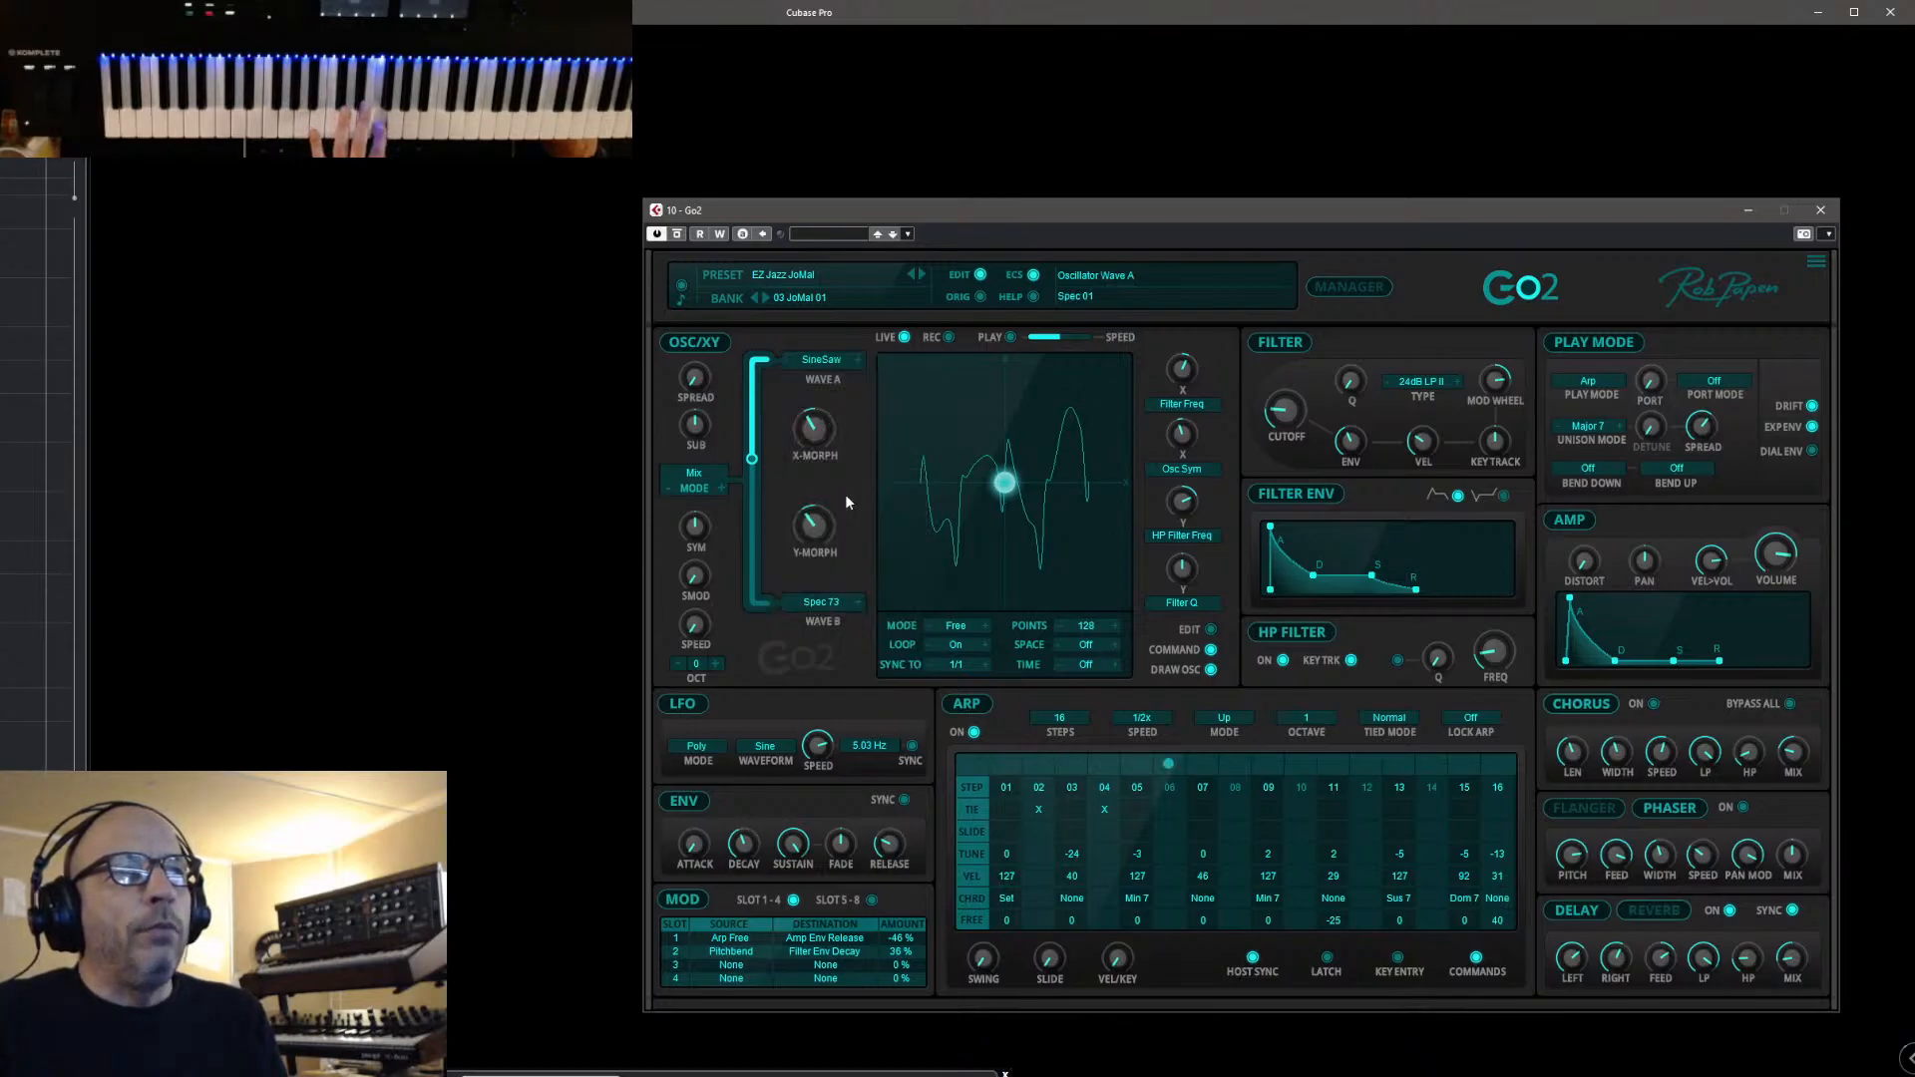
{"action": "left_click", "coordinate": [829, 605]}
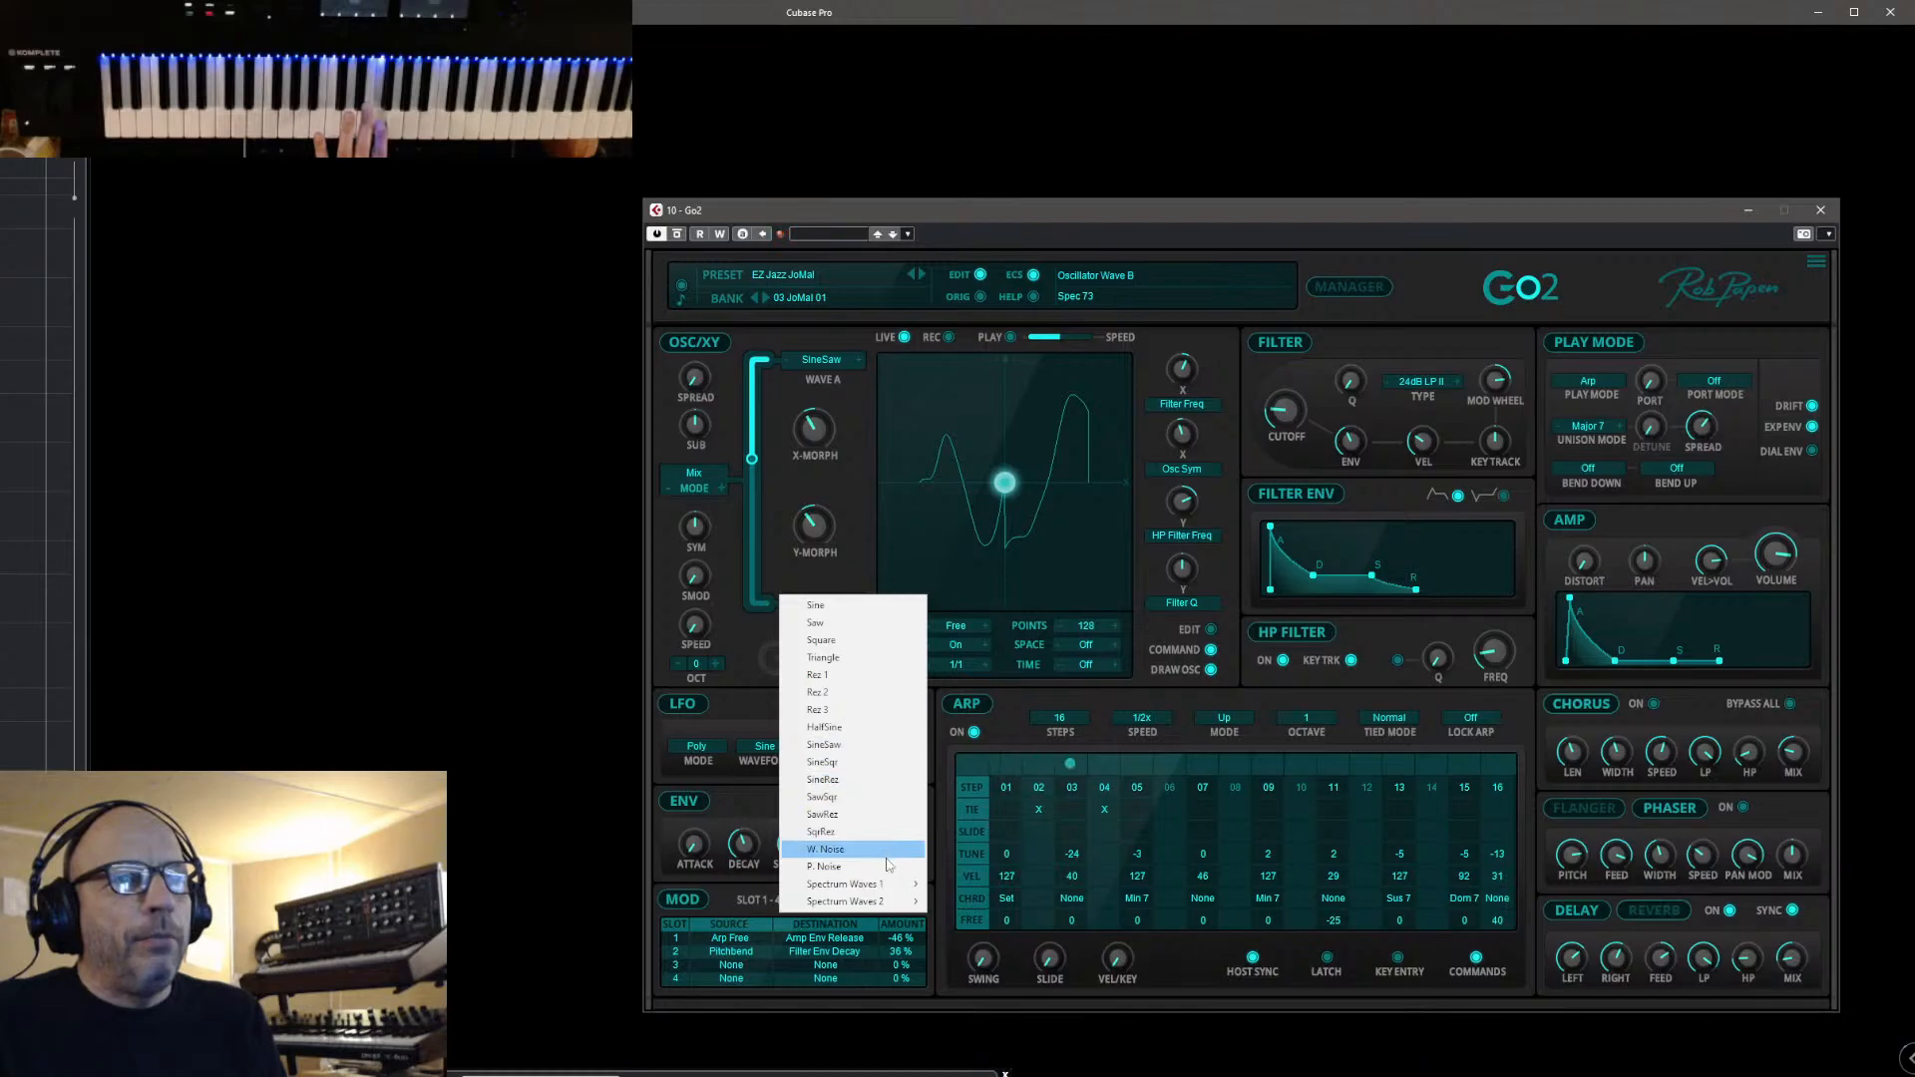
{"action": "mouse_move", "coordinate": [897, 884]}
{"action": "left_click", "coordinate": [990, 790]}
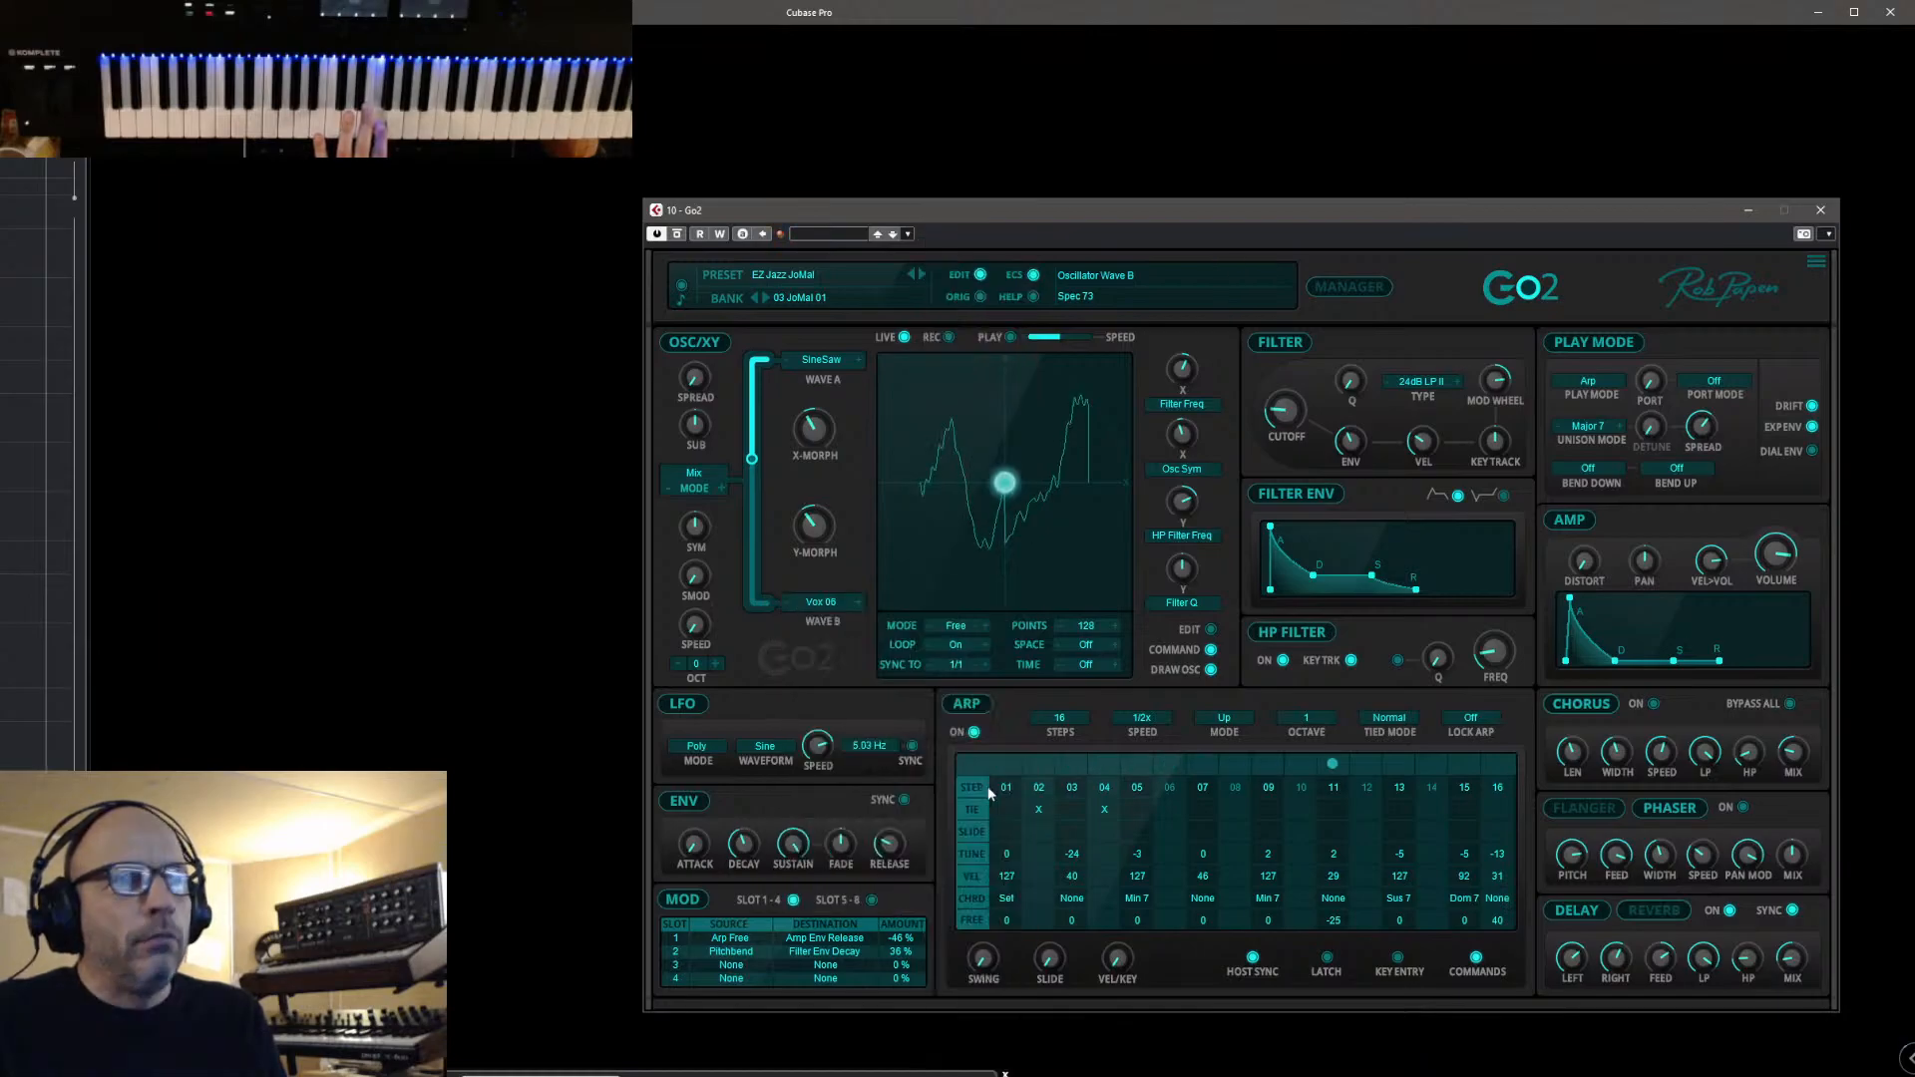
Shift the oscillator morph to 67% towards Wave B and try several XY pad positions, returning the point to the centre
{"action": "left_click_drag", "start_coordinate": [754, 462], "coordinate": [768, 586]}
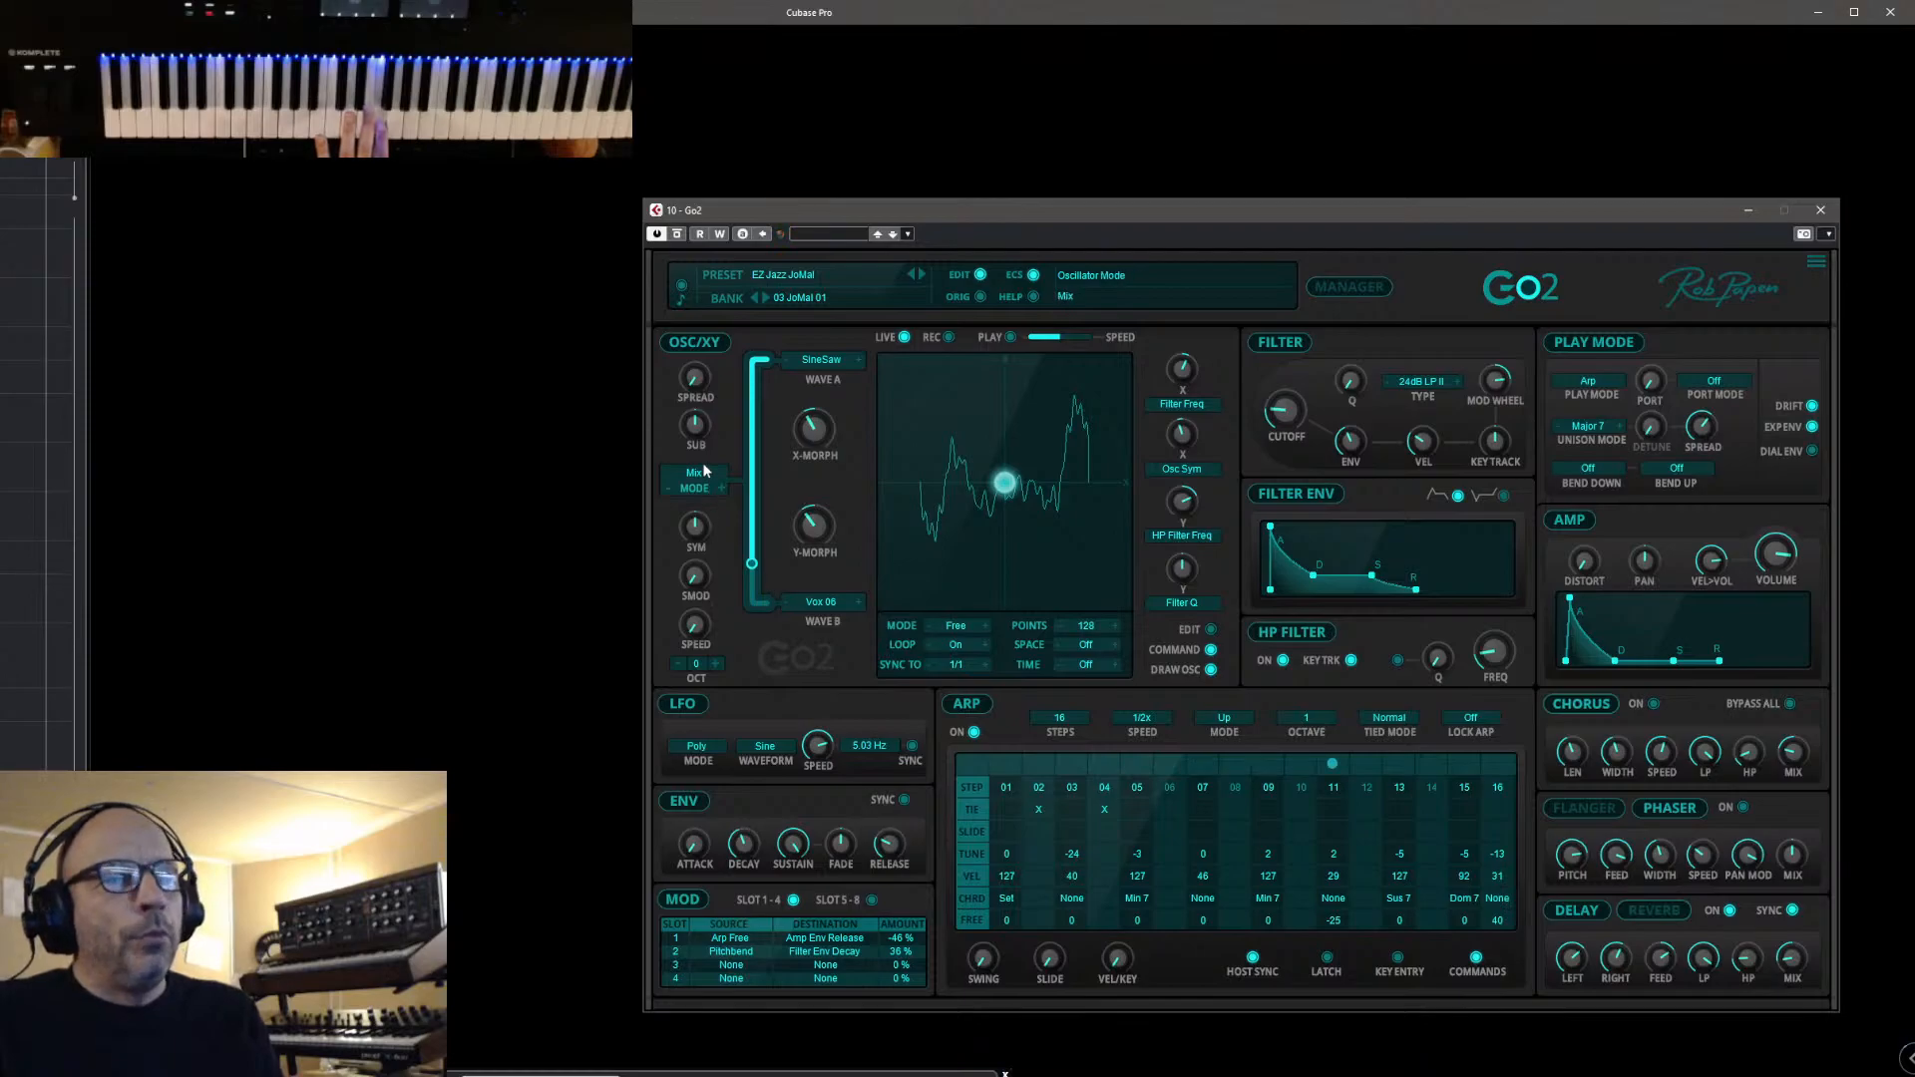
{"action": "left_click_drag", "start_coordinate": [786, 420], "coordinate": [774, 534]}
{"action": "left_click_drag", "start_coordinate": [994, 488], "coordinate": [927, 432]}
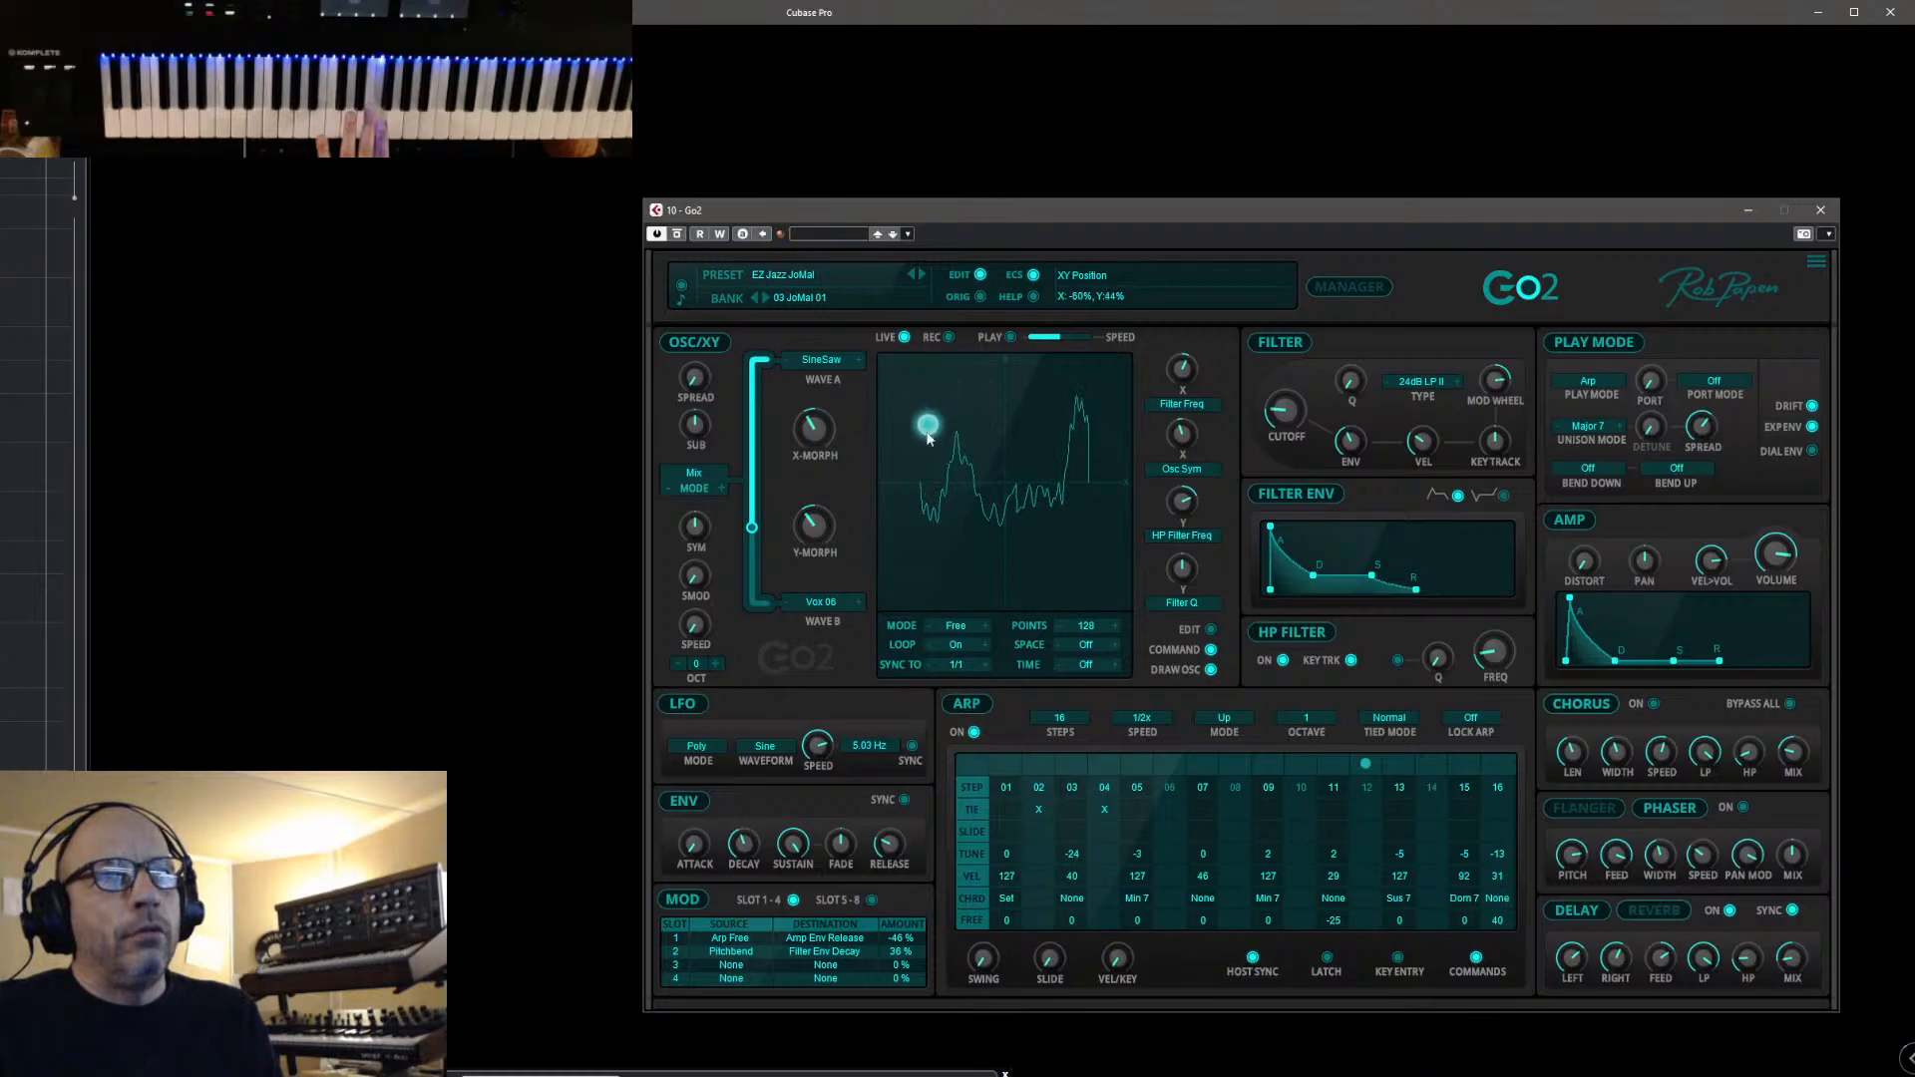
{"action": "left_click_drag", "start_coordinate": [923, 542], "coordinate": [942, 495]}
{"action": "left_click_drag", "start_coordinate": [1054, 542], "coordinate": [1000, 495]}
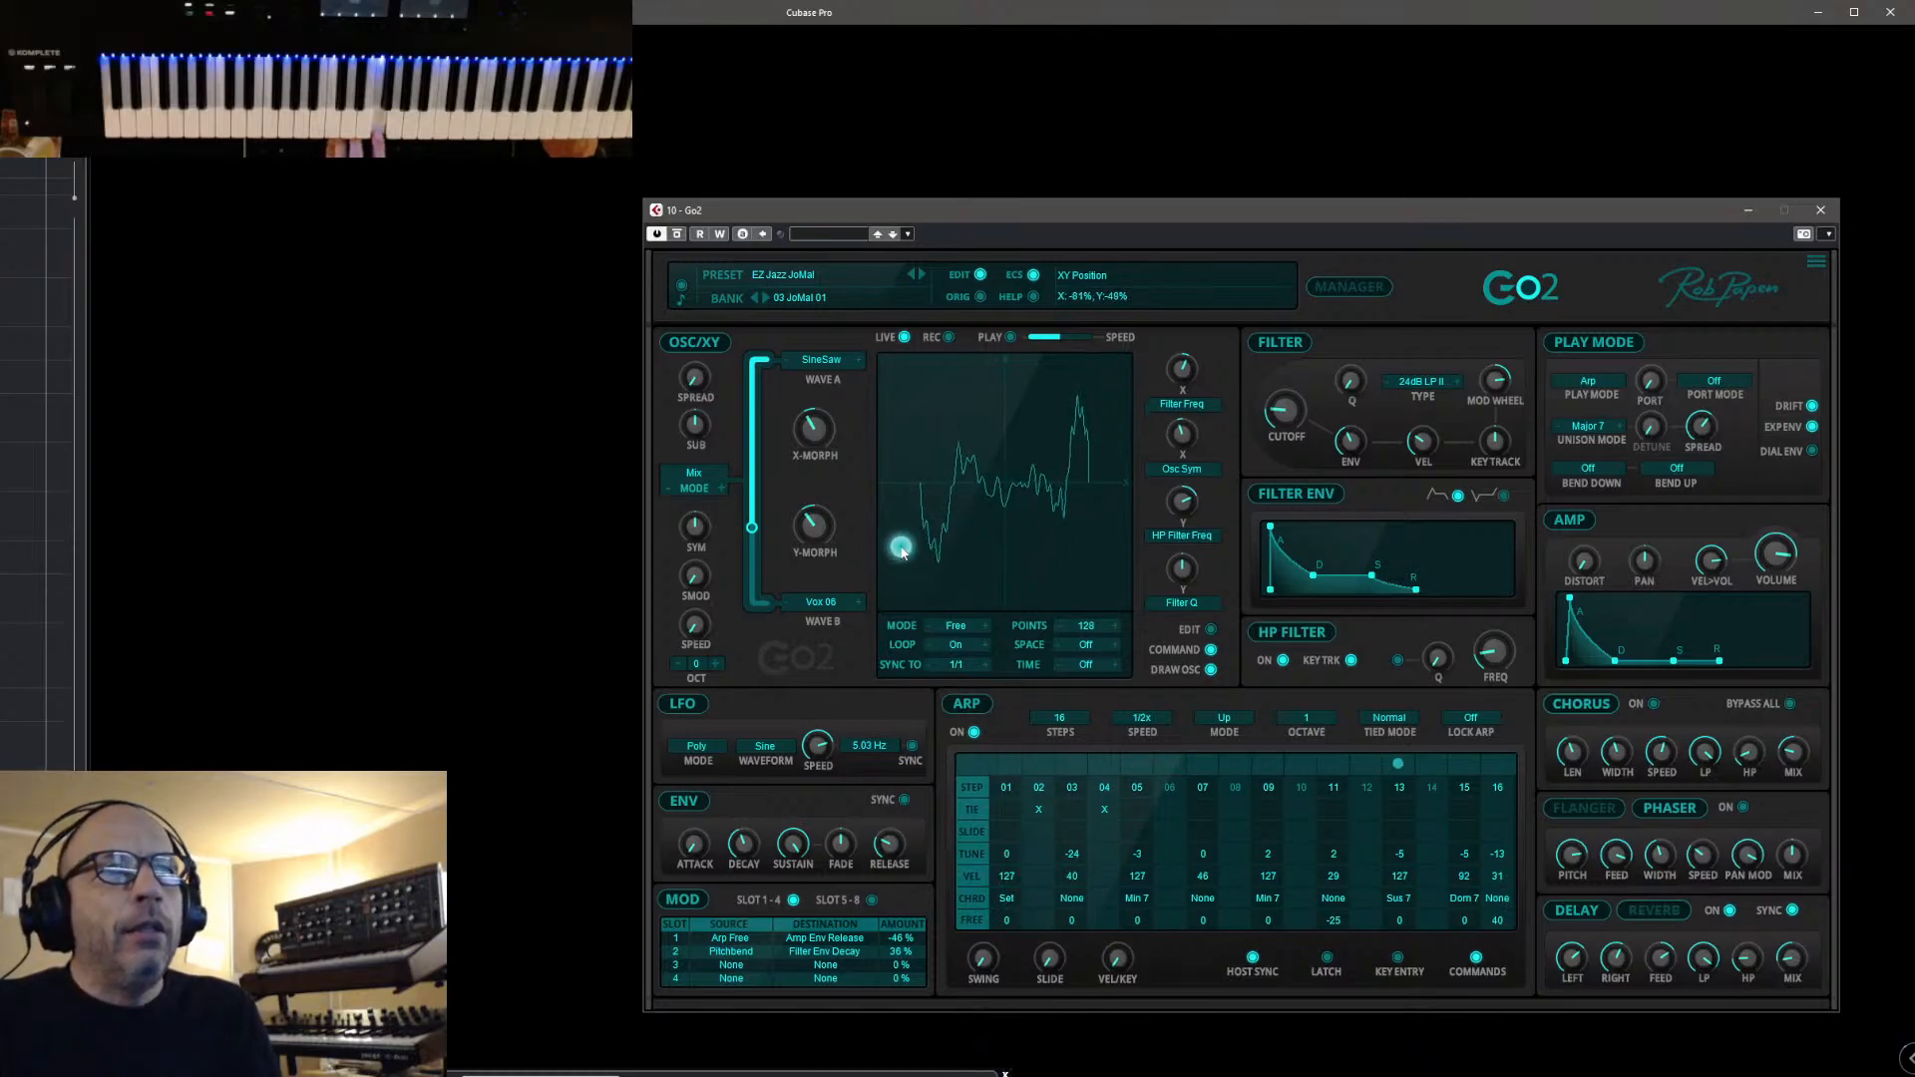
{"action": "double_click", "coordinate": [908, 542]}
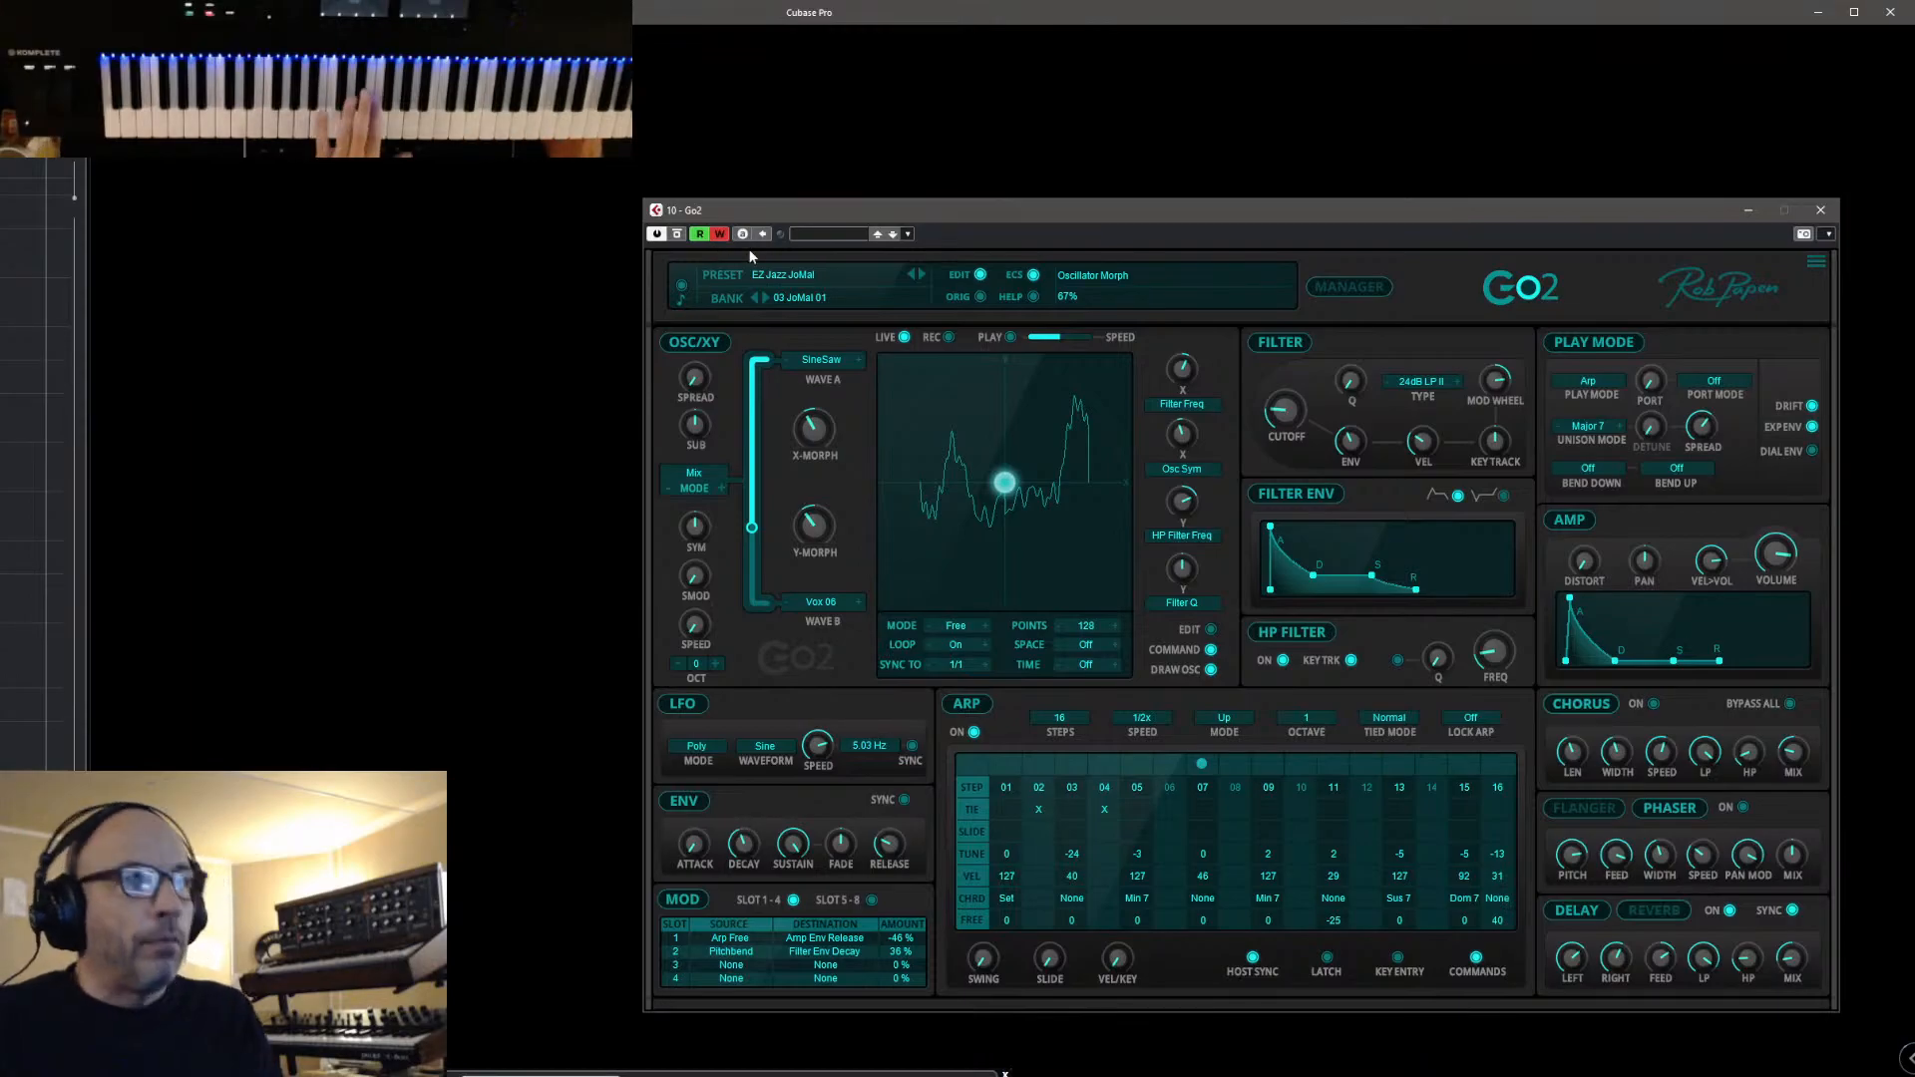
Record XY pad movement as track automation, then bring the project window into view to show the Go2 01 automation lanes and move it away
{"action": "mouse_move", "coordinate": [1004, 486]}
{"action": "left_mouse_down"}
{"action": "mouse_move", "coordinate": [1074, 442]}
{"action": "mouse_move", "coordinate": [1085, 390]}
{"action": "mouse_move", "coordinate": [1037, 387]}
{"action": "mouse_move", "coordinate": [1079, 371]}
{"action": "mouse_move", "coordinate": [1109, 412]}
{"action": "mouse_move", "coordinate": [1066, 507]}
{"action": "mouse_move", "coordinate": [931, 556]}
{"action": "mouse_move", "coordinate": [1077, 440]}
{"action": "mouse_move", "coordinate": [1077, 372]}
{"action": "mouse_move", "coordinate": [1111, 379]}
{"action": "mouse_move", "coordinate": [997, 398]}
{"action": "mouse_move", "coordinate": [974, 440]}
{"action": "mouse_move", "coordinate": [989, 473]}
{"action": "left_mouse_up"}
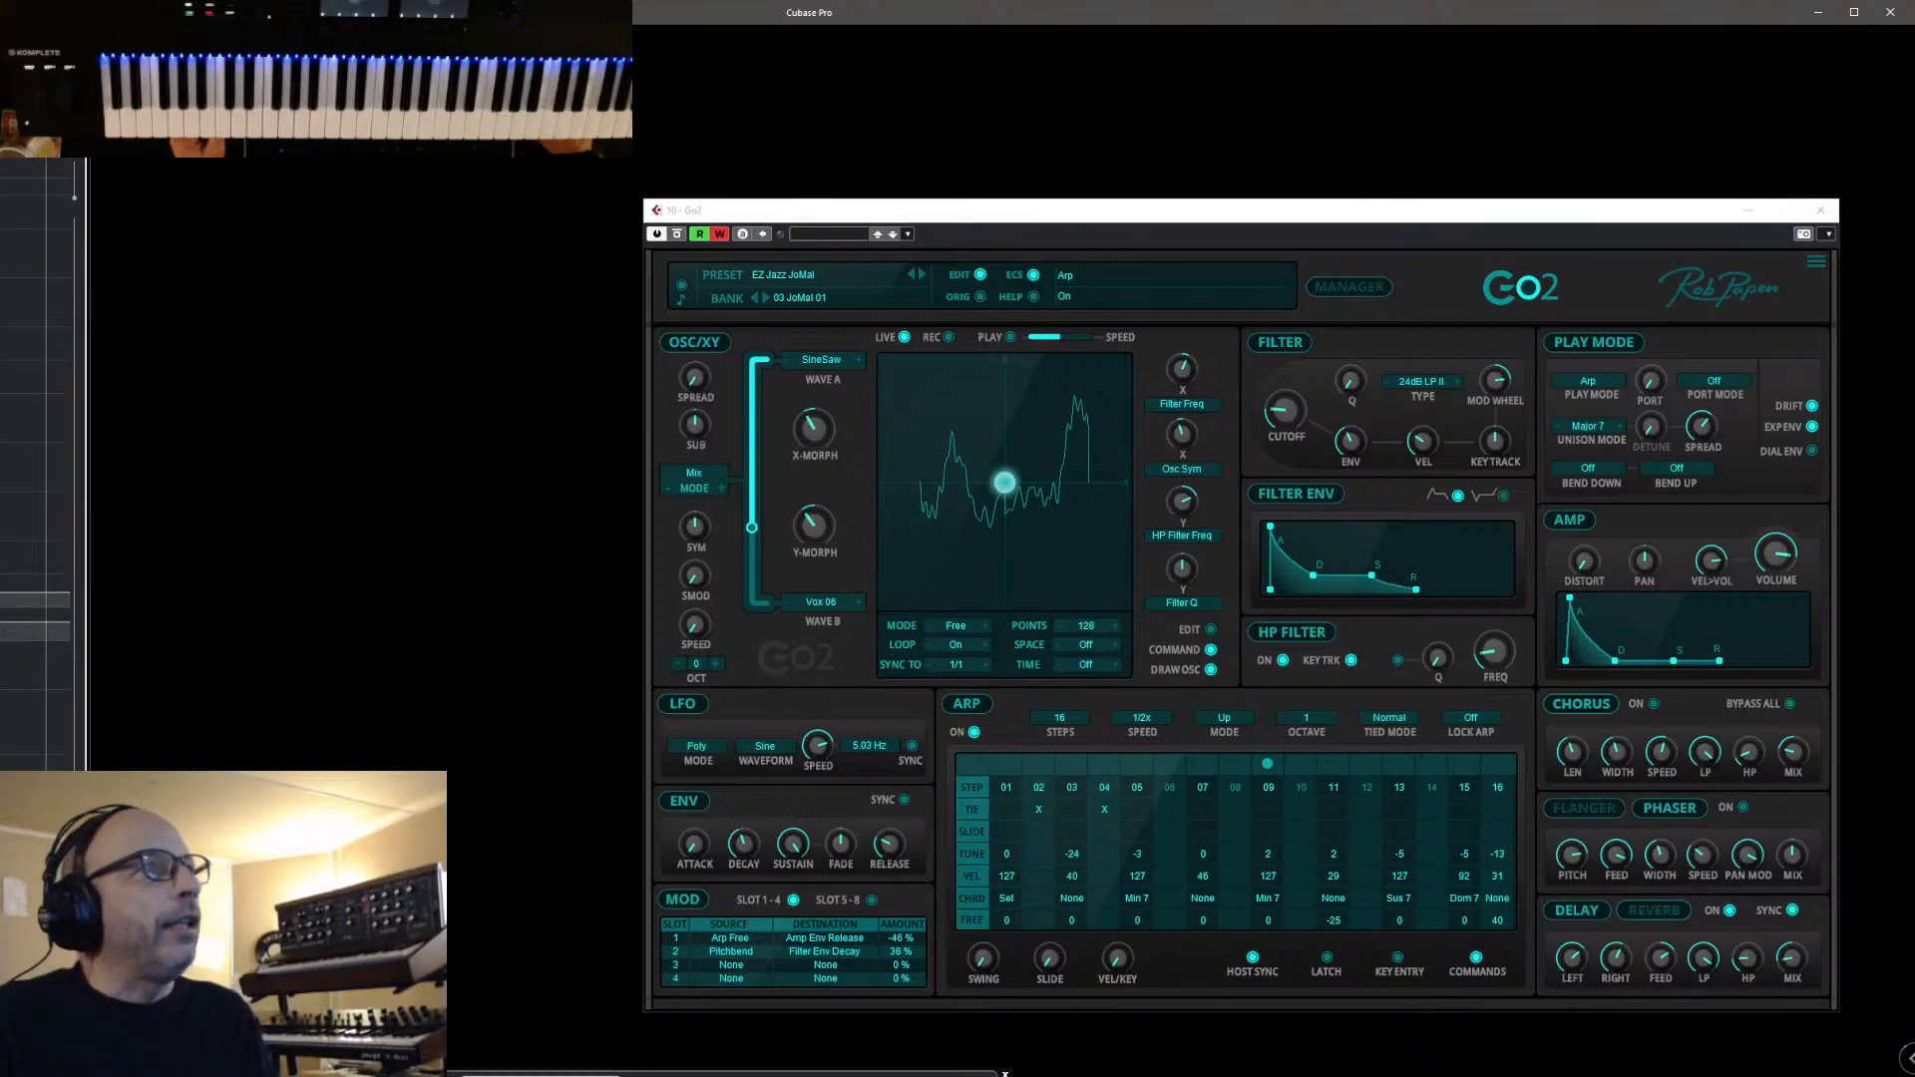
{"action": "left_click_drag", "start_coordinate": [2, 41], "coordinate": [518, 101]}
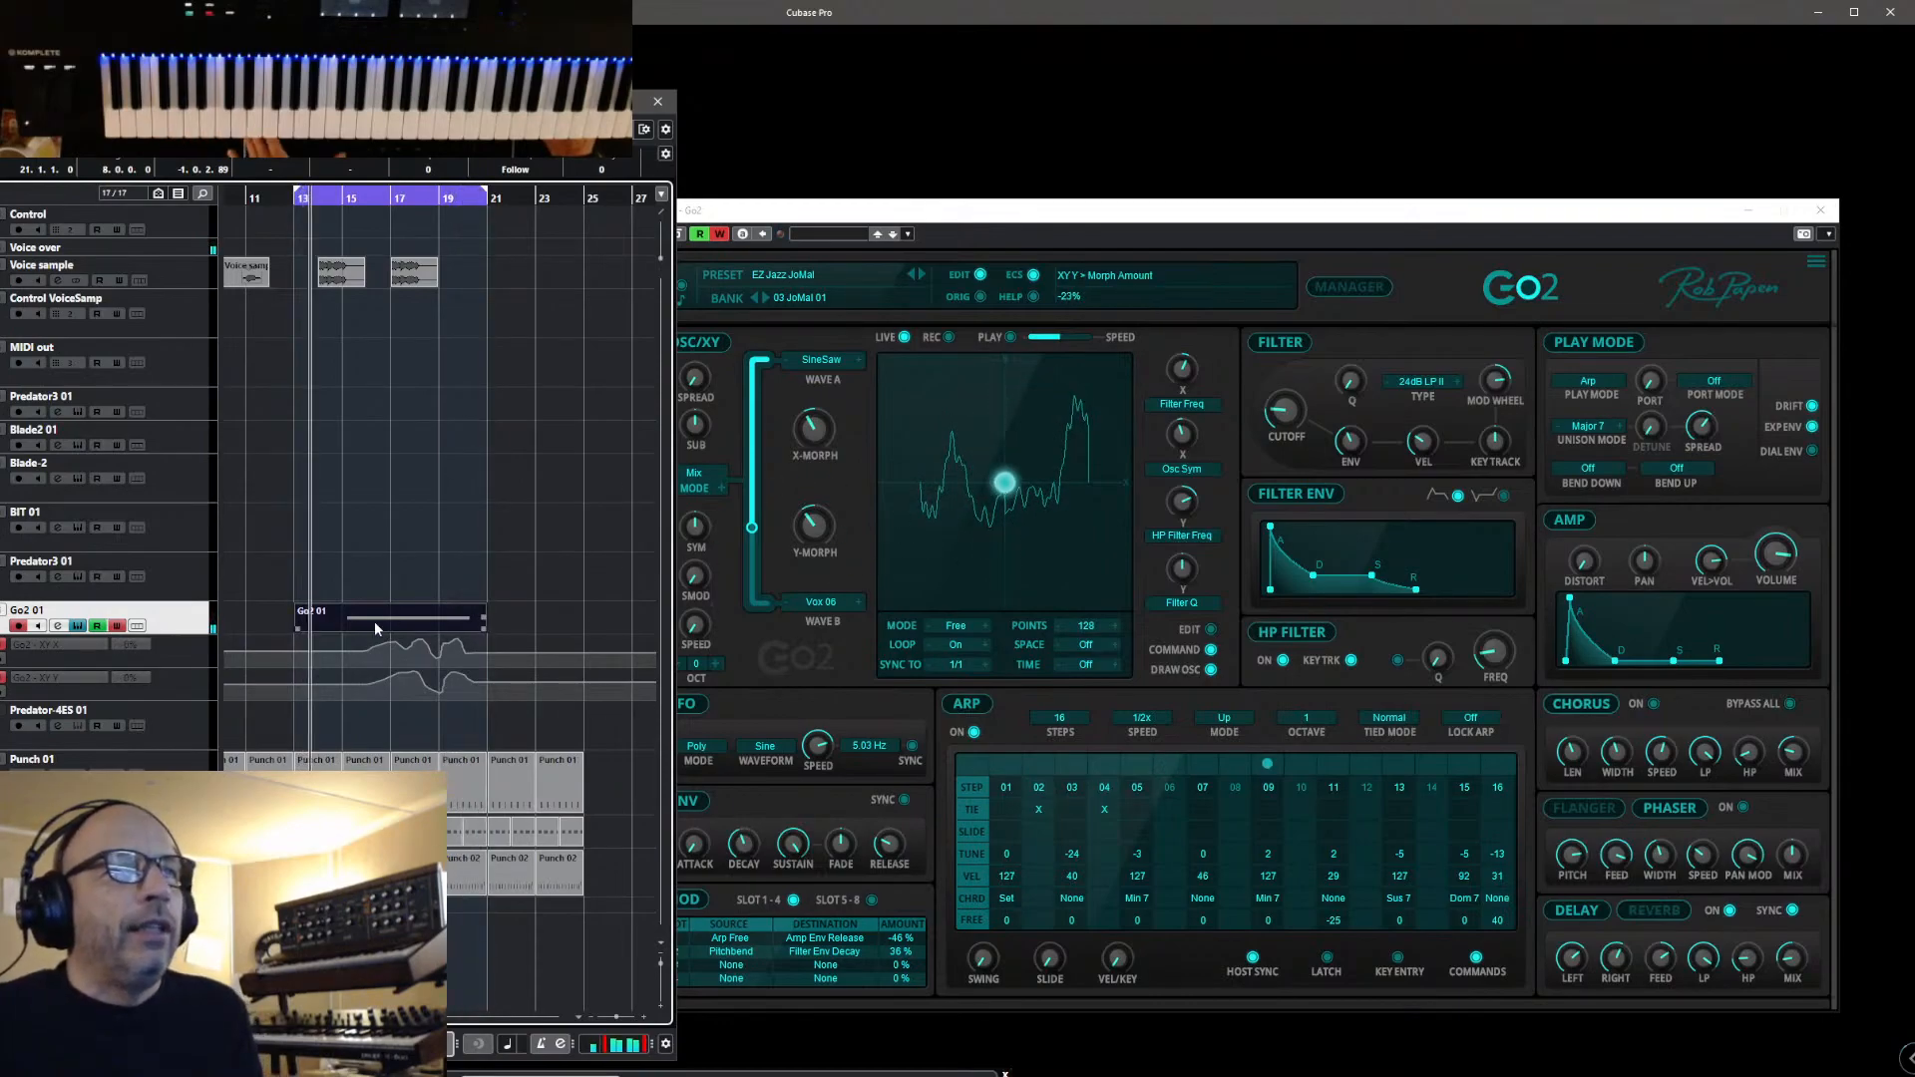
{"action": "left_click_drag", "start_coordinate": [598, 101], "coordinate": [27, 50]}
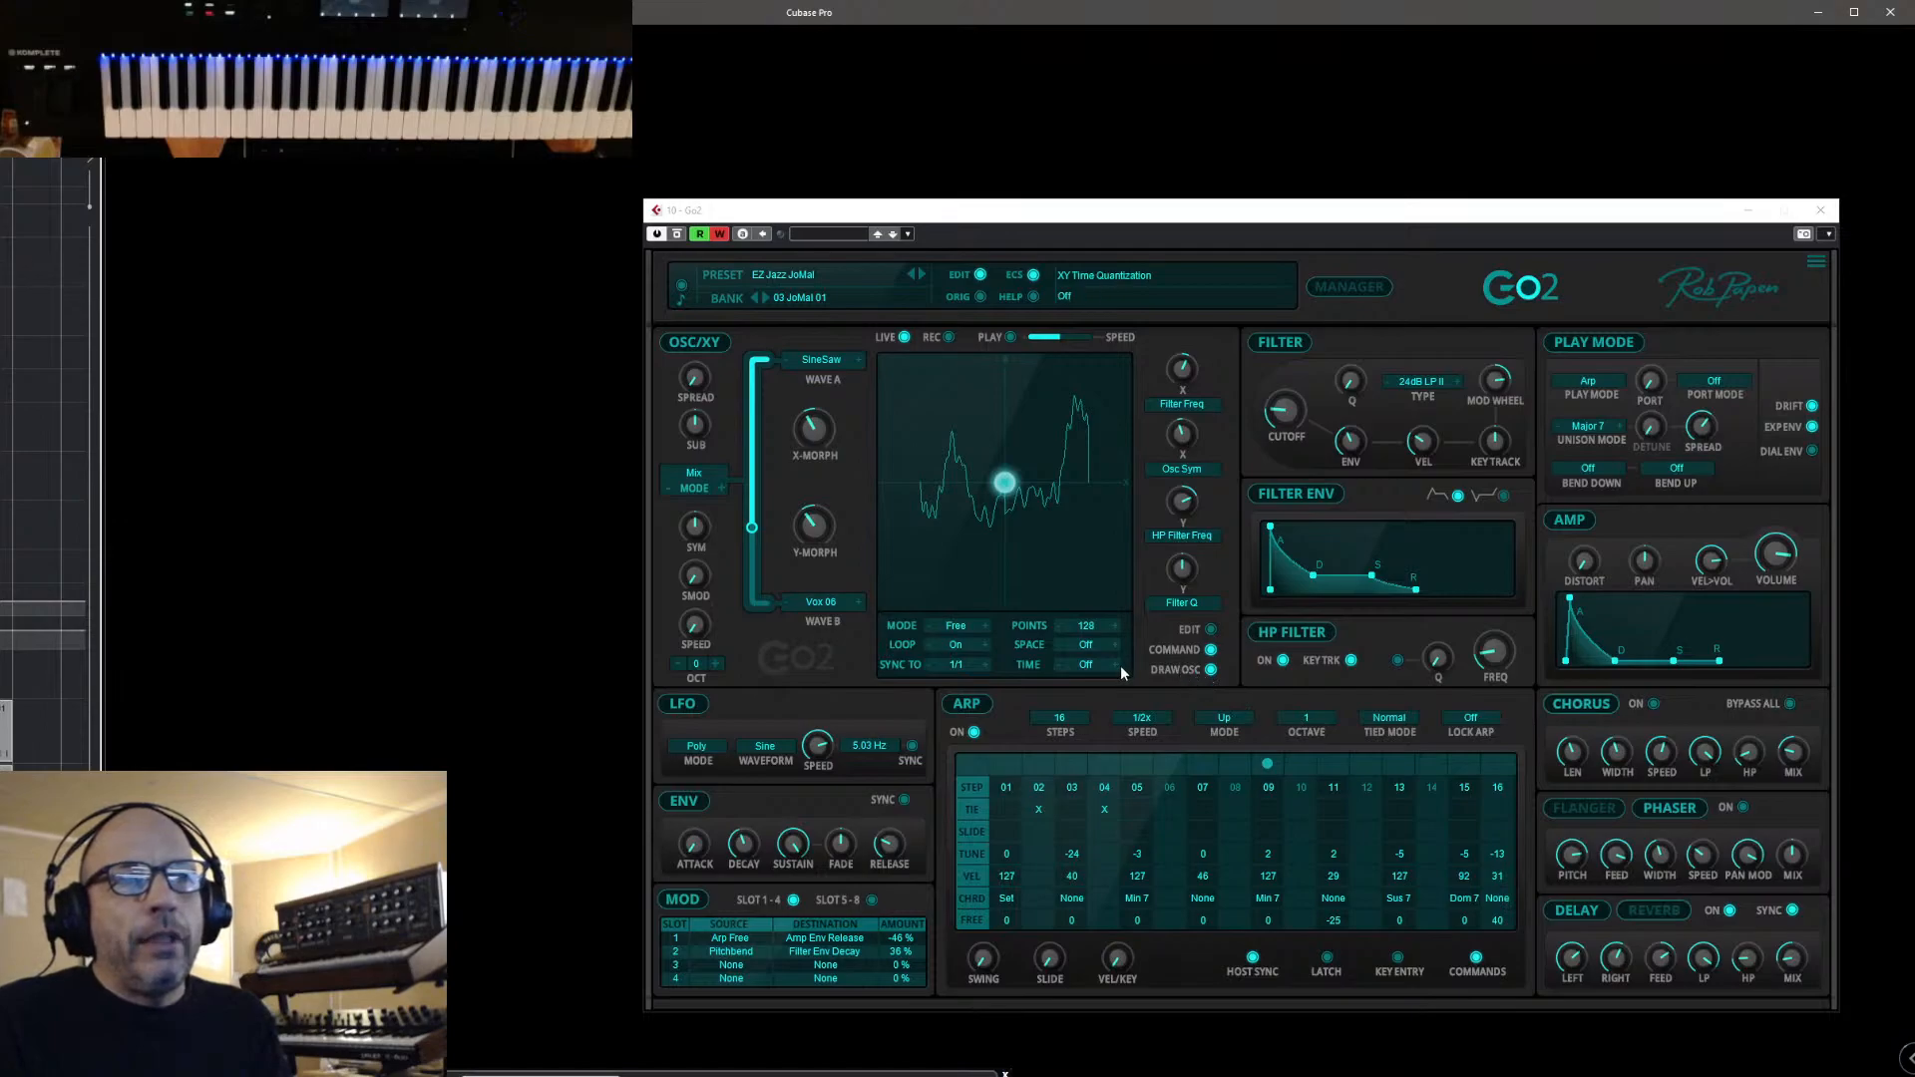
Enable XY editing, record a looping freehand path on the XY pad and switch the pad to playback
{"action": "left_click", "coordinate": [1210, 630]}
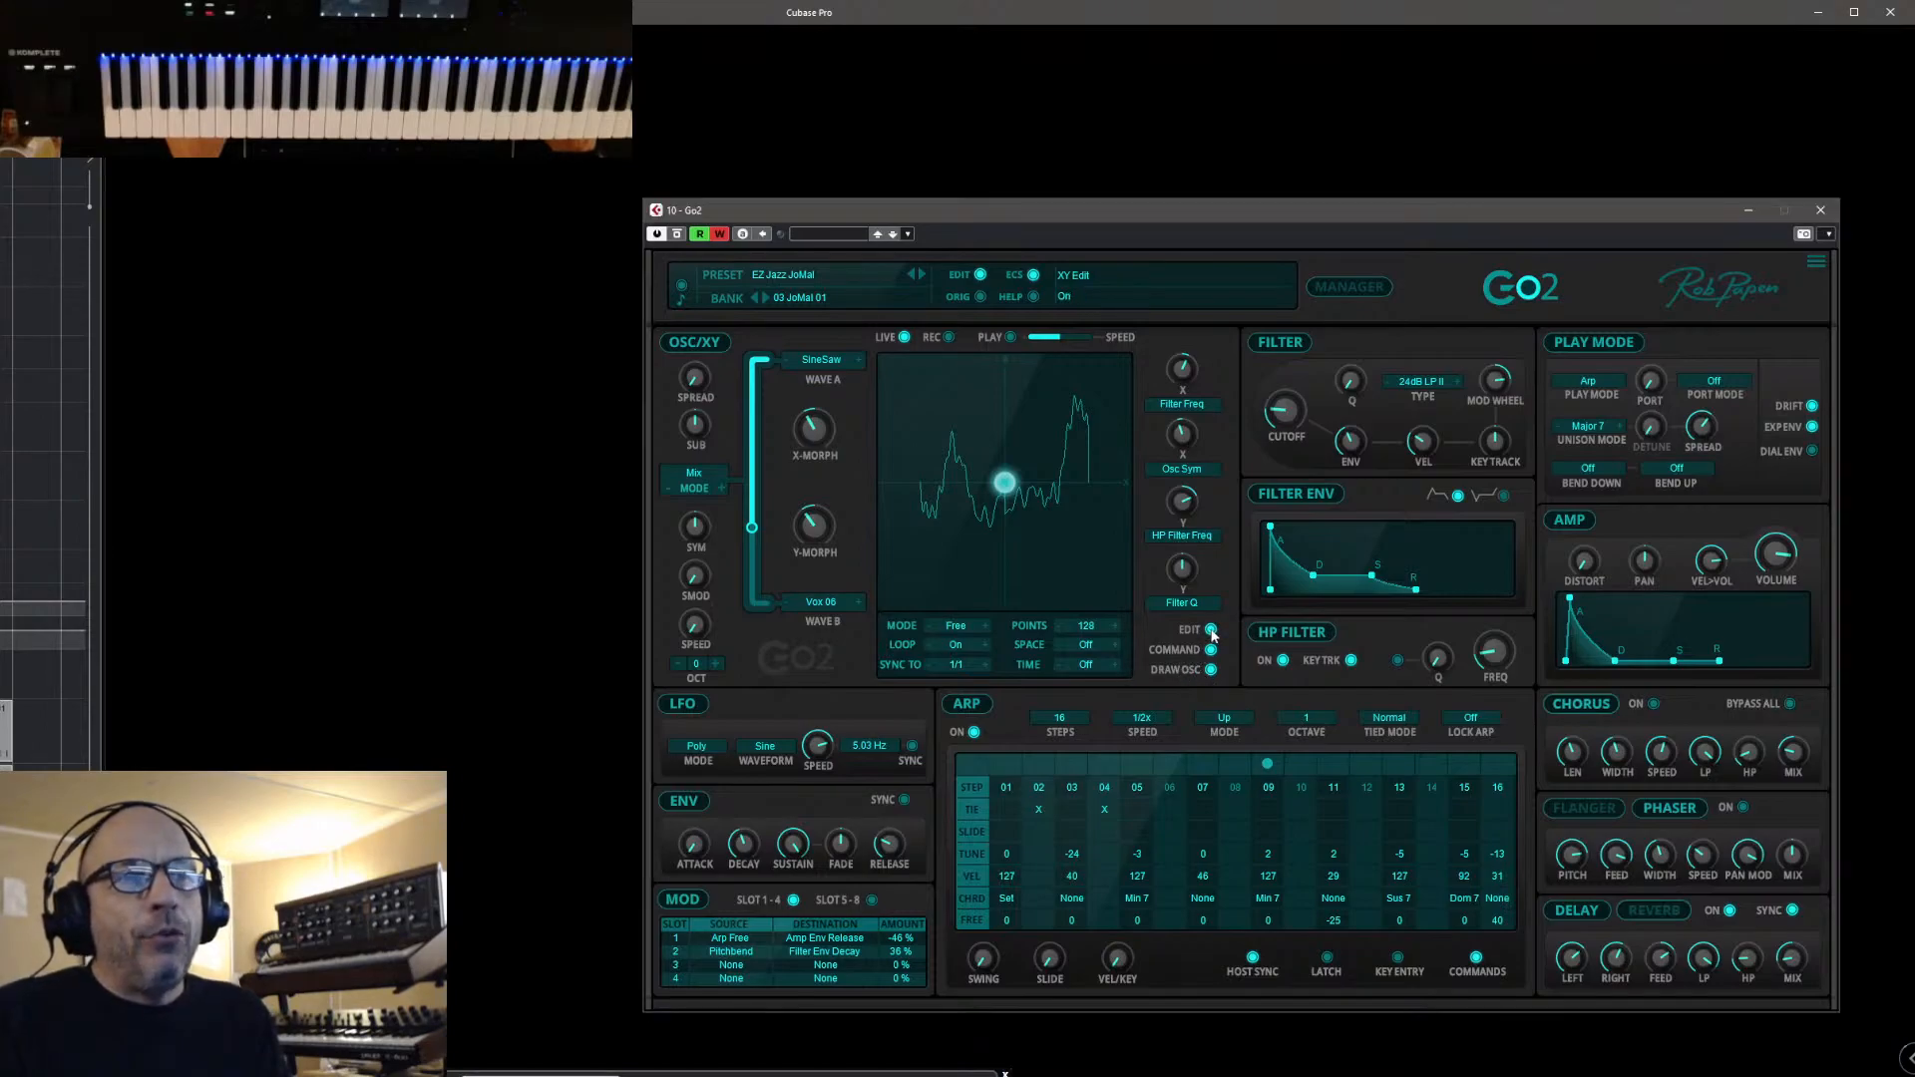
{"action": "left_click", "coordinate": [1010, 339]}
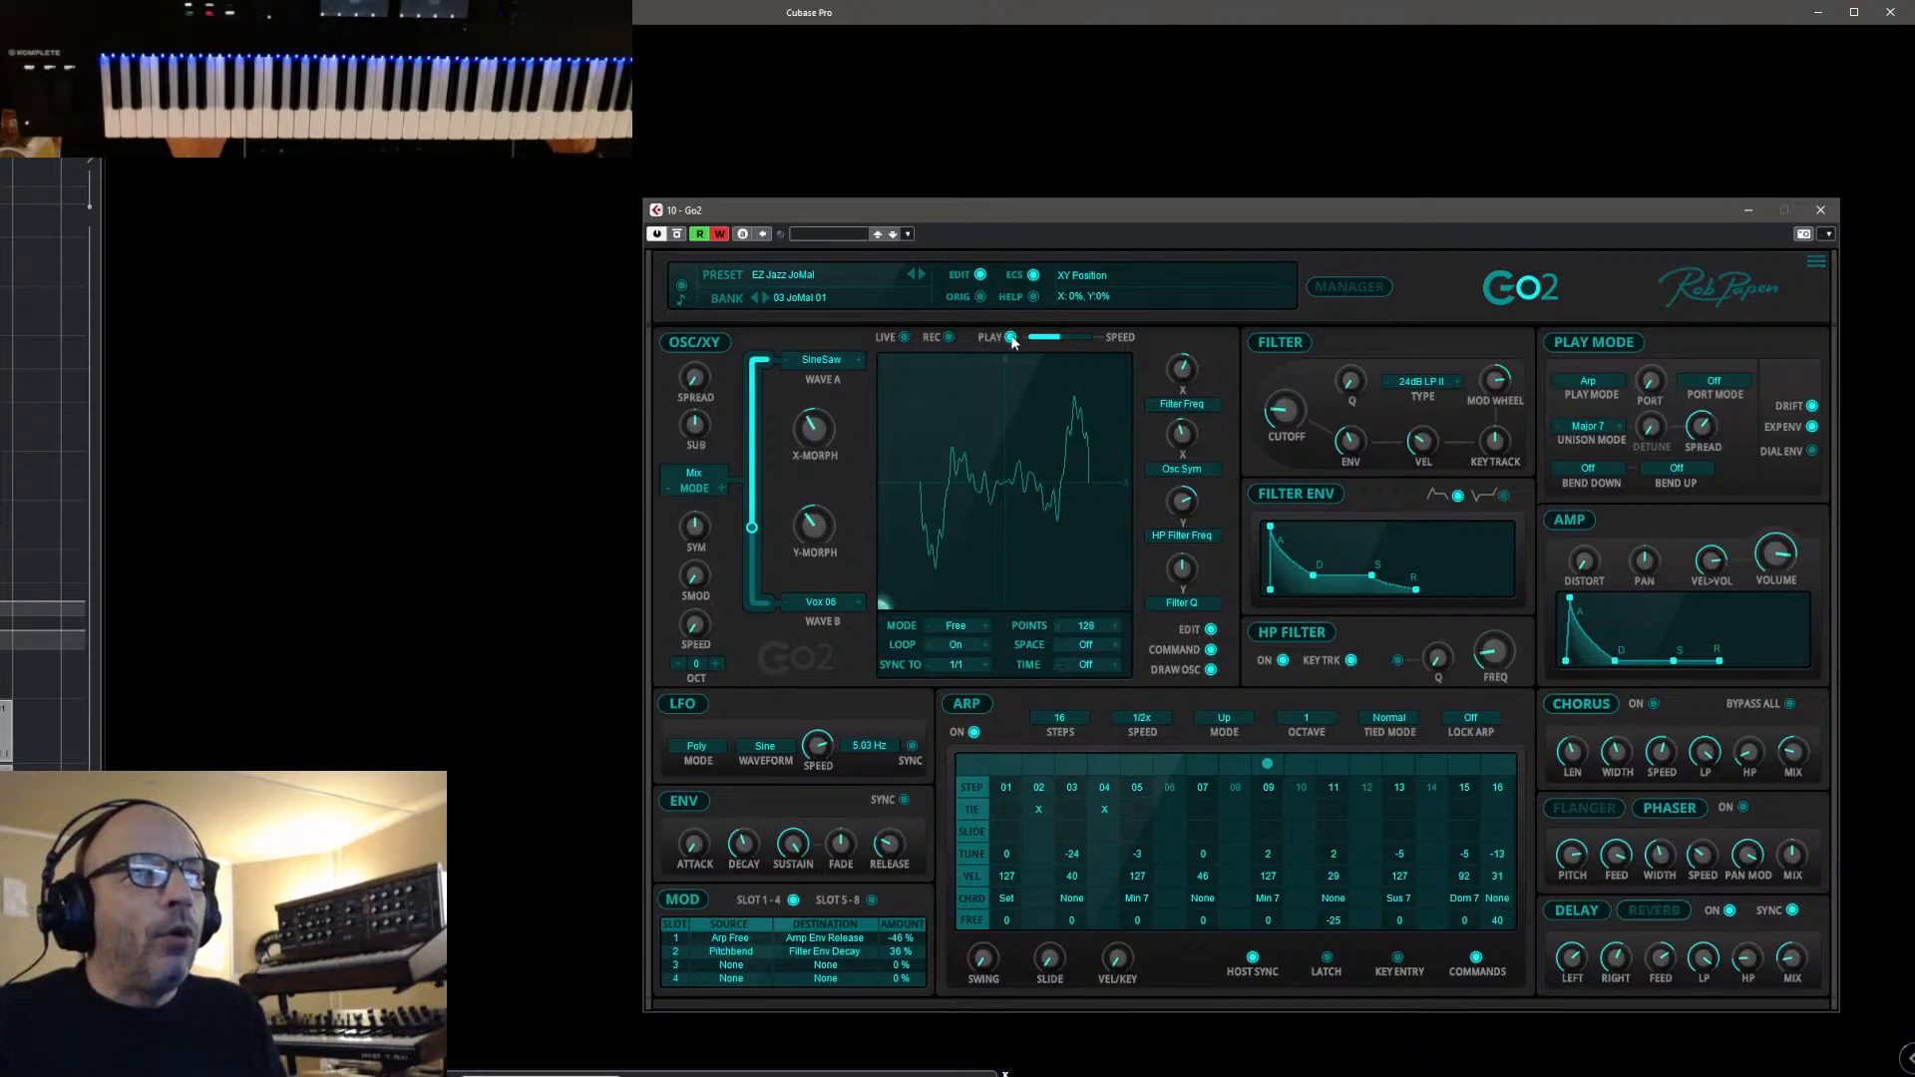
{"action": "left_click", "coordinate": [948, 338]}
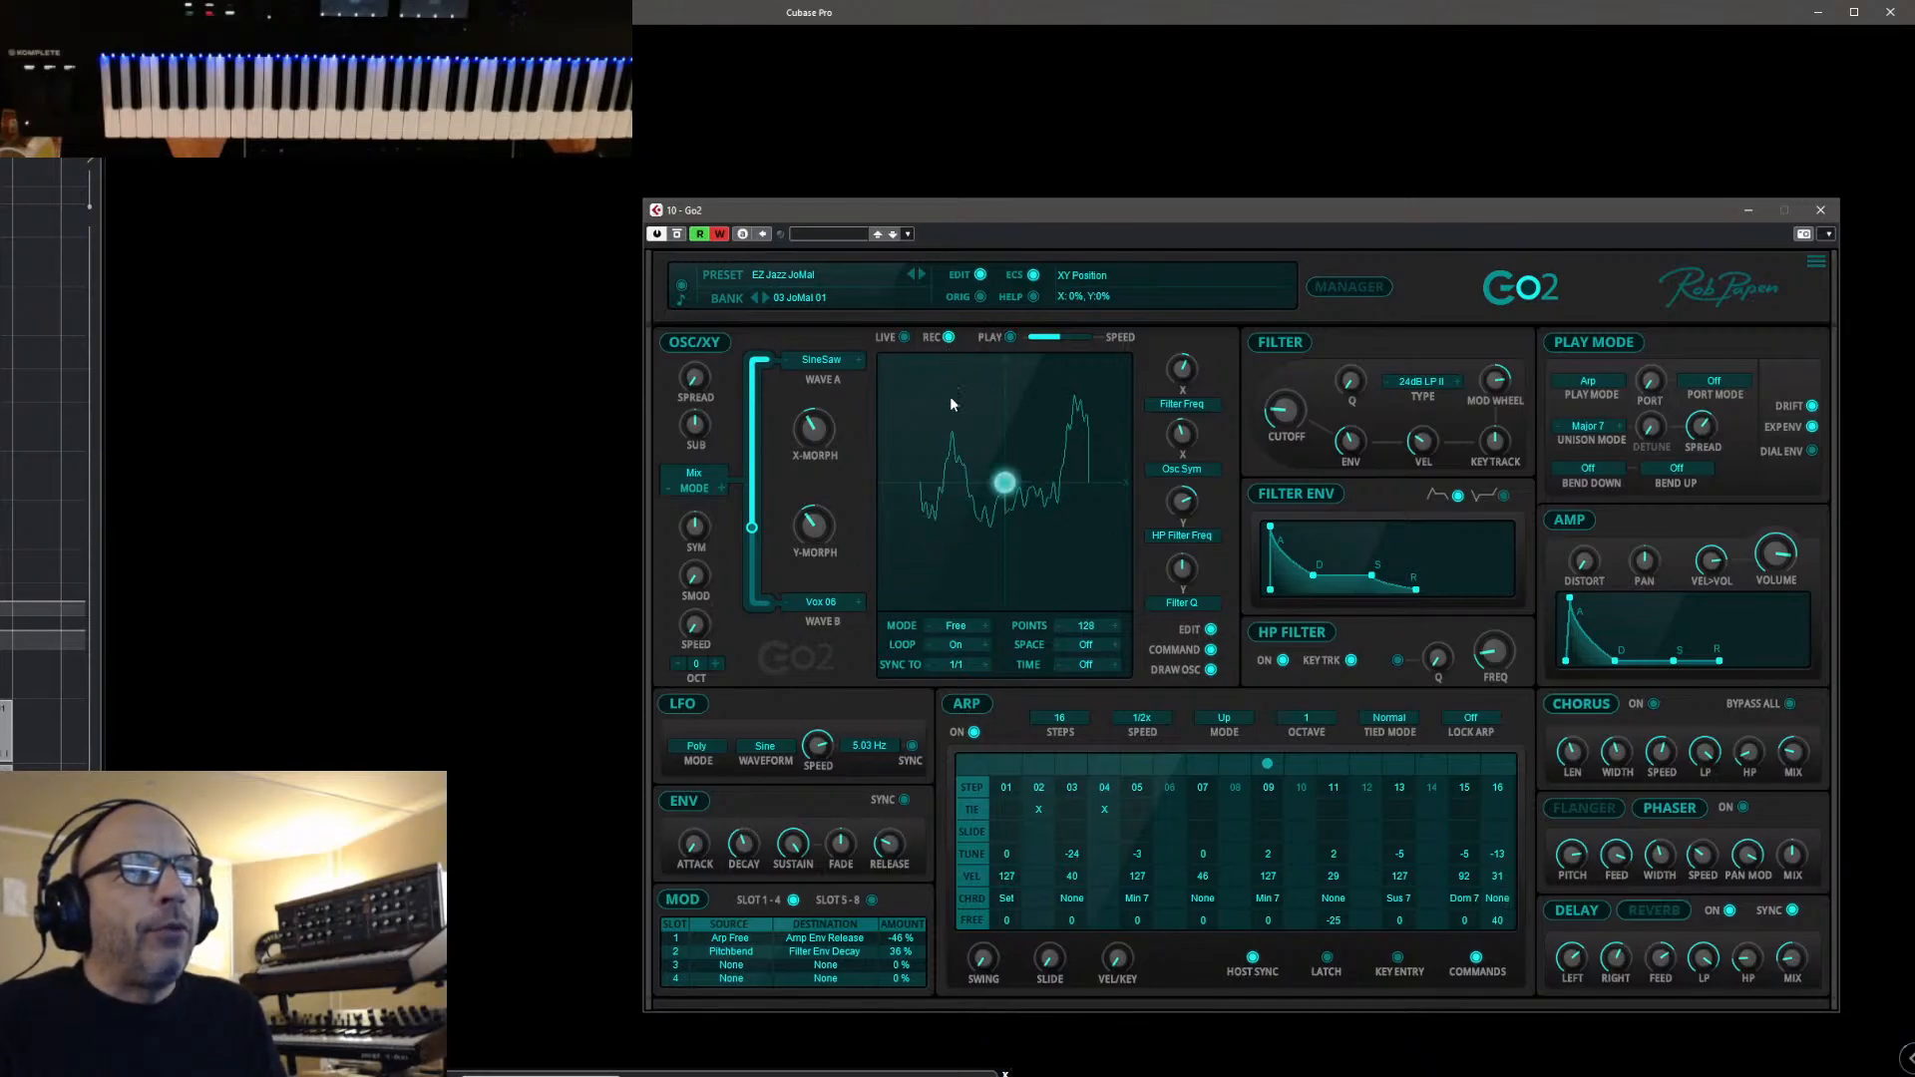
{"action": "left_click_drag", "start_coordinate": [1114, 464], "coordinate": [1088, 471]}
{"action": "left_click", "coordinate": [1010, 338]}
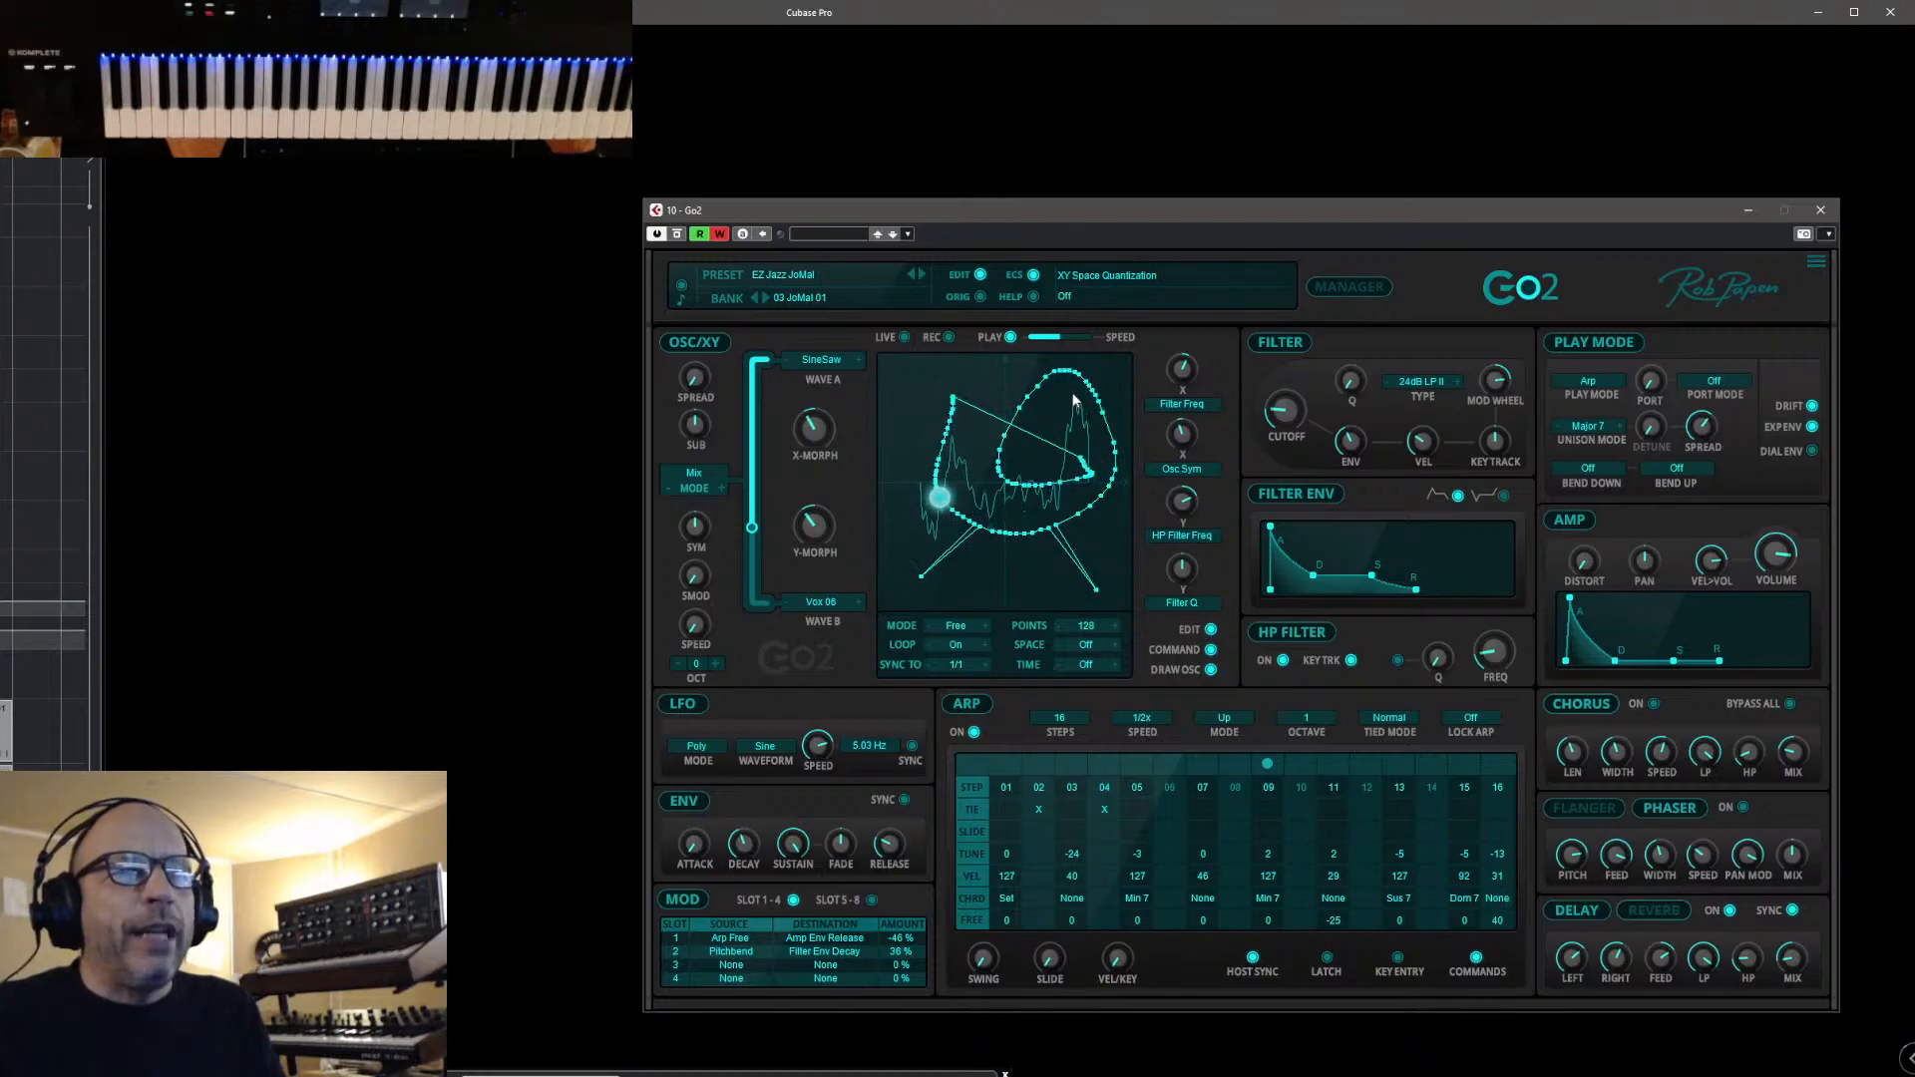
Reduce the recorded XY path to 8 points and reshape it by moving its outer points towards the corners and adjusting two inner points
{"action": "left_click", "coordinate": [1081, 625]}
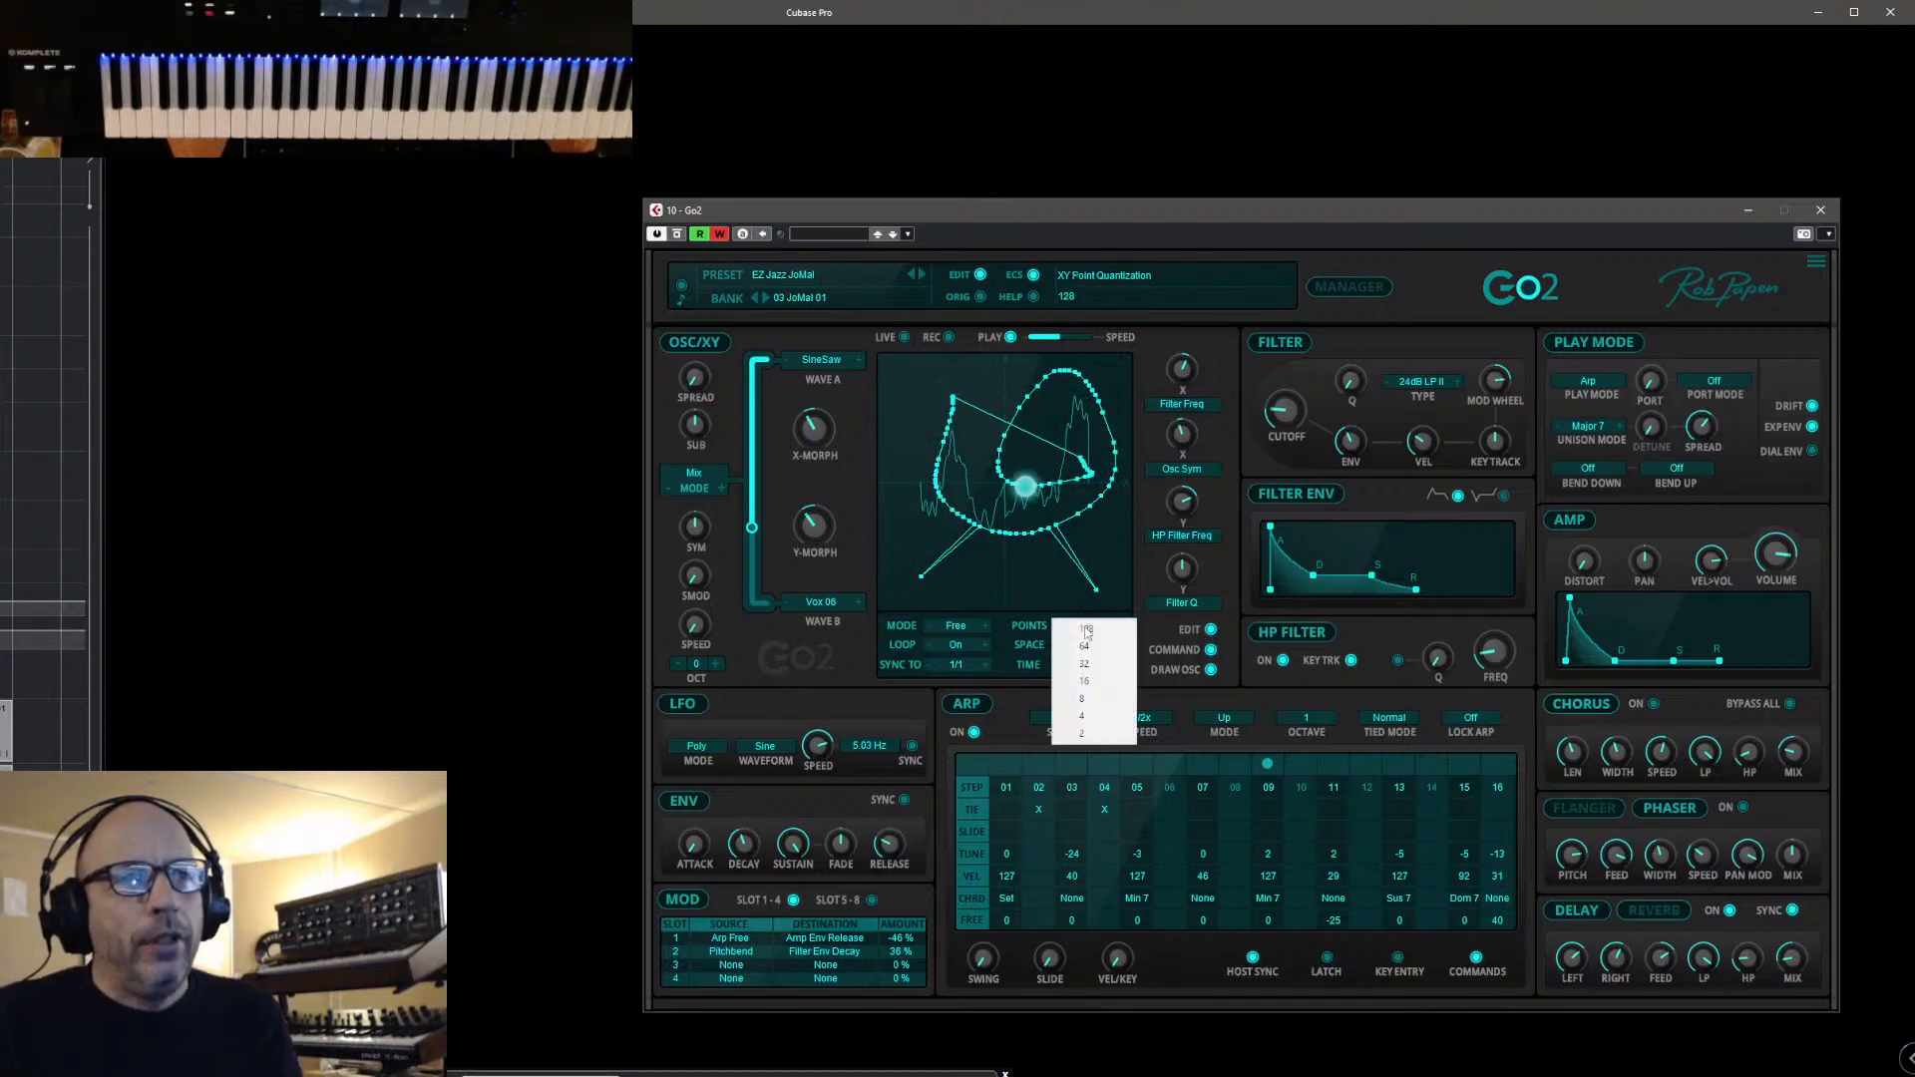
{"action": "left_click", "coordinate": [1079, 698]}
{"action": "left_click_drag", "start_coordinate": [971, 522], "coordinate": [911, 593]}
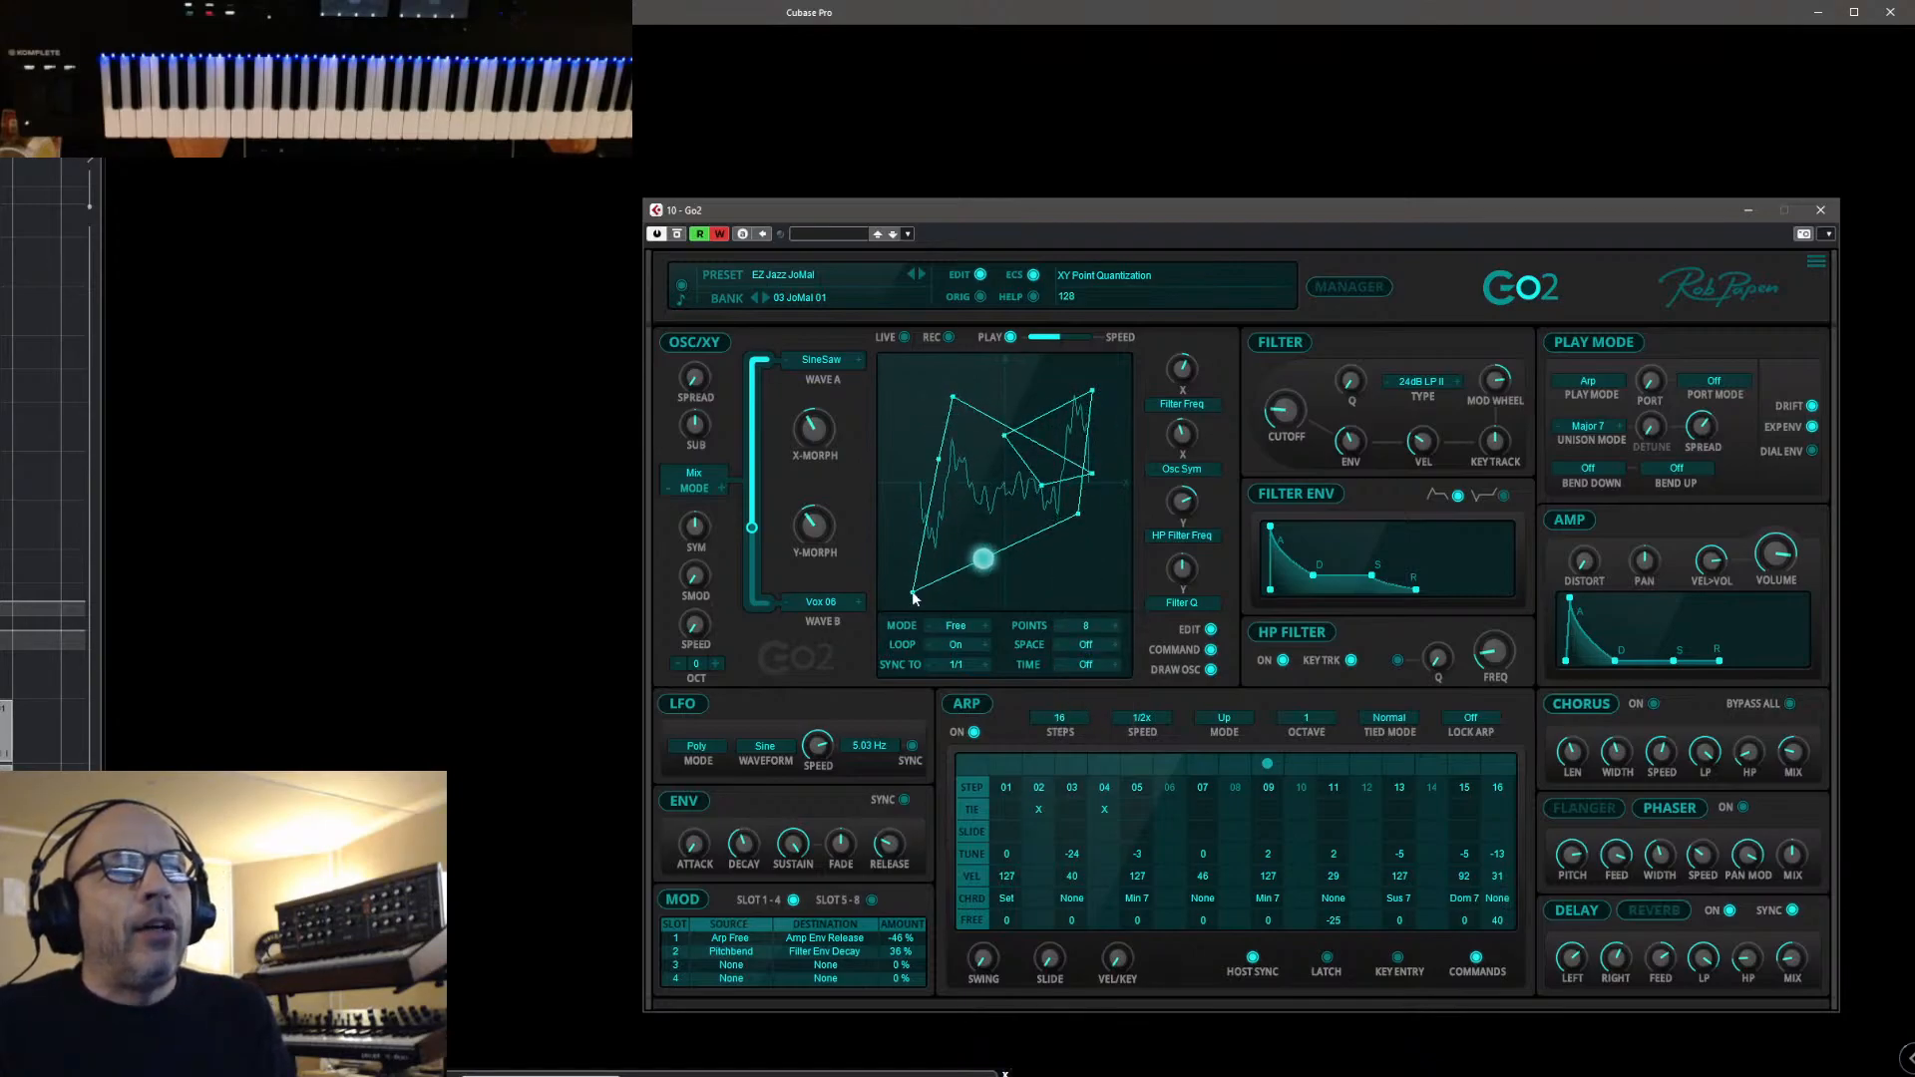
{"action": "left_click_drag", "start_coordinate": [1078, 515], "coordinate": [1105, 585]}
{"action": "left_click_drag", "start_coordinate": [952, 397], "coordinate": [896, 373]}
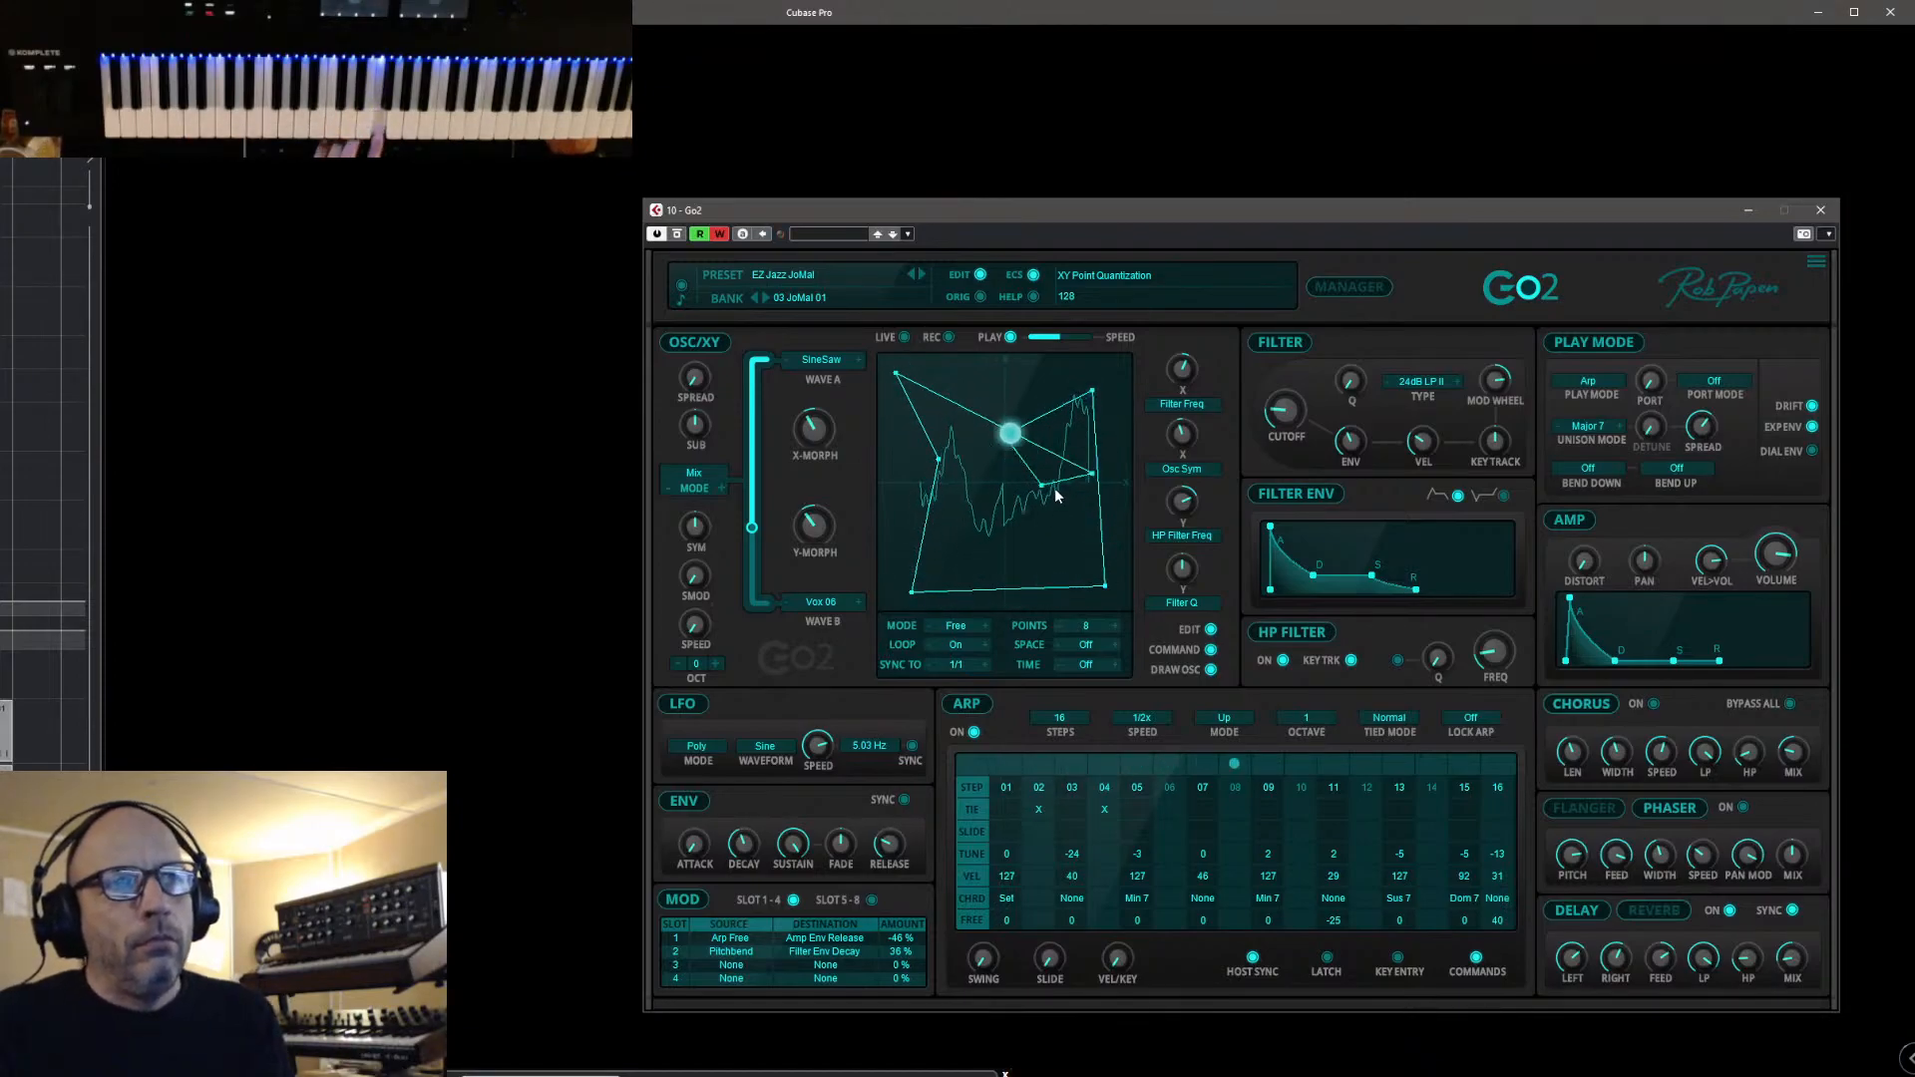
{"action": "left_click_drag", "start_coordinate": [1093, 390], "coordinate": [1117, 363]}
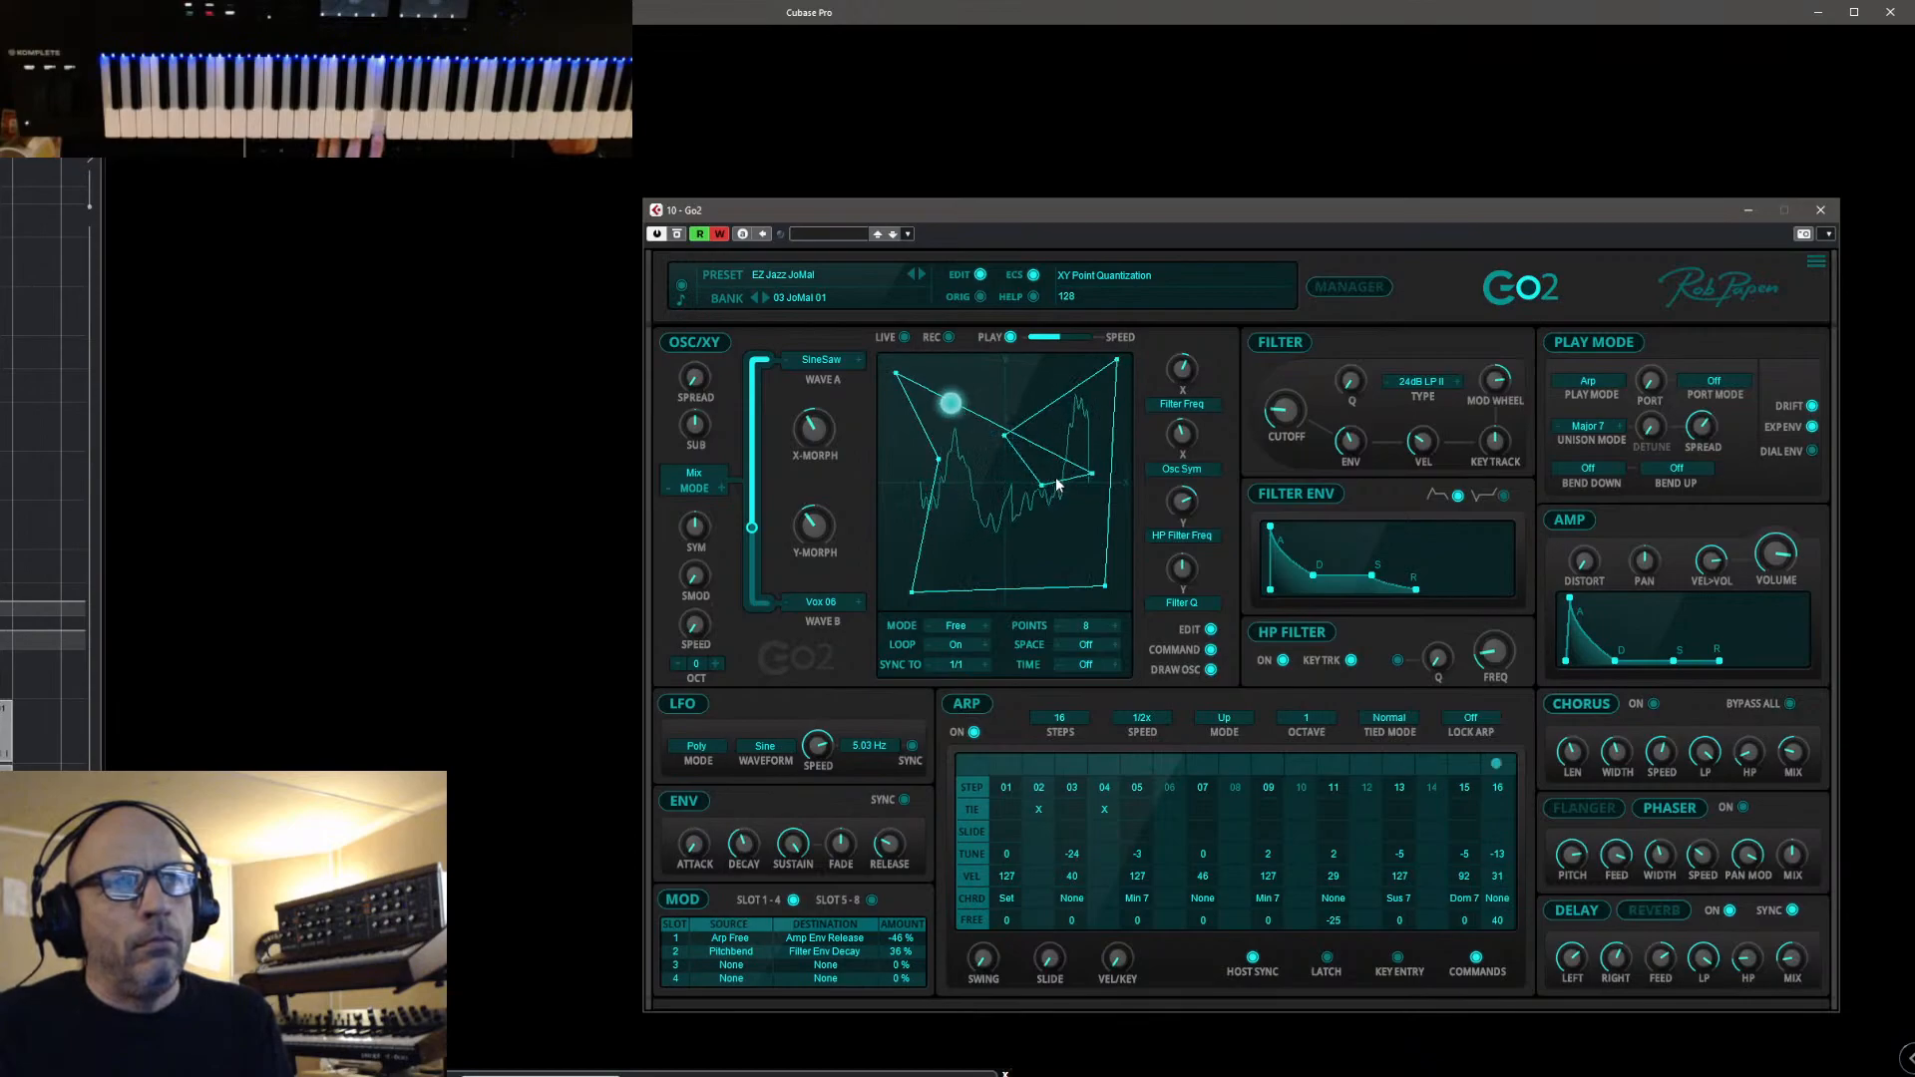
{"action": "left_click_drag", "start_coordinate": [1041, 485], "coordinate": [1039, 559]}
{"action": "left_click_drag", "start_coordinate": [939, 458], "coordinate": [964, 459]}
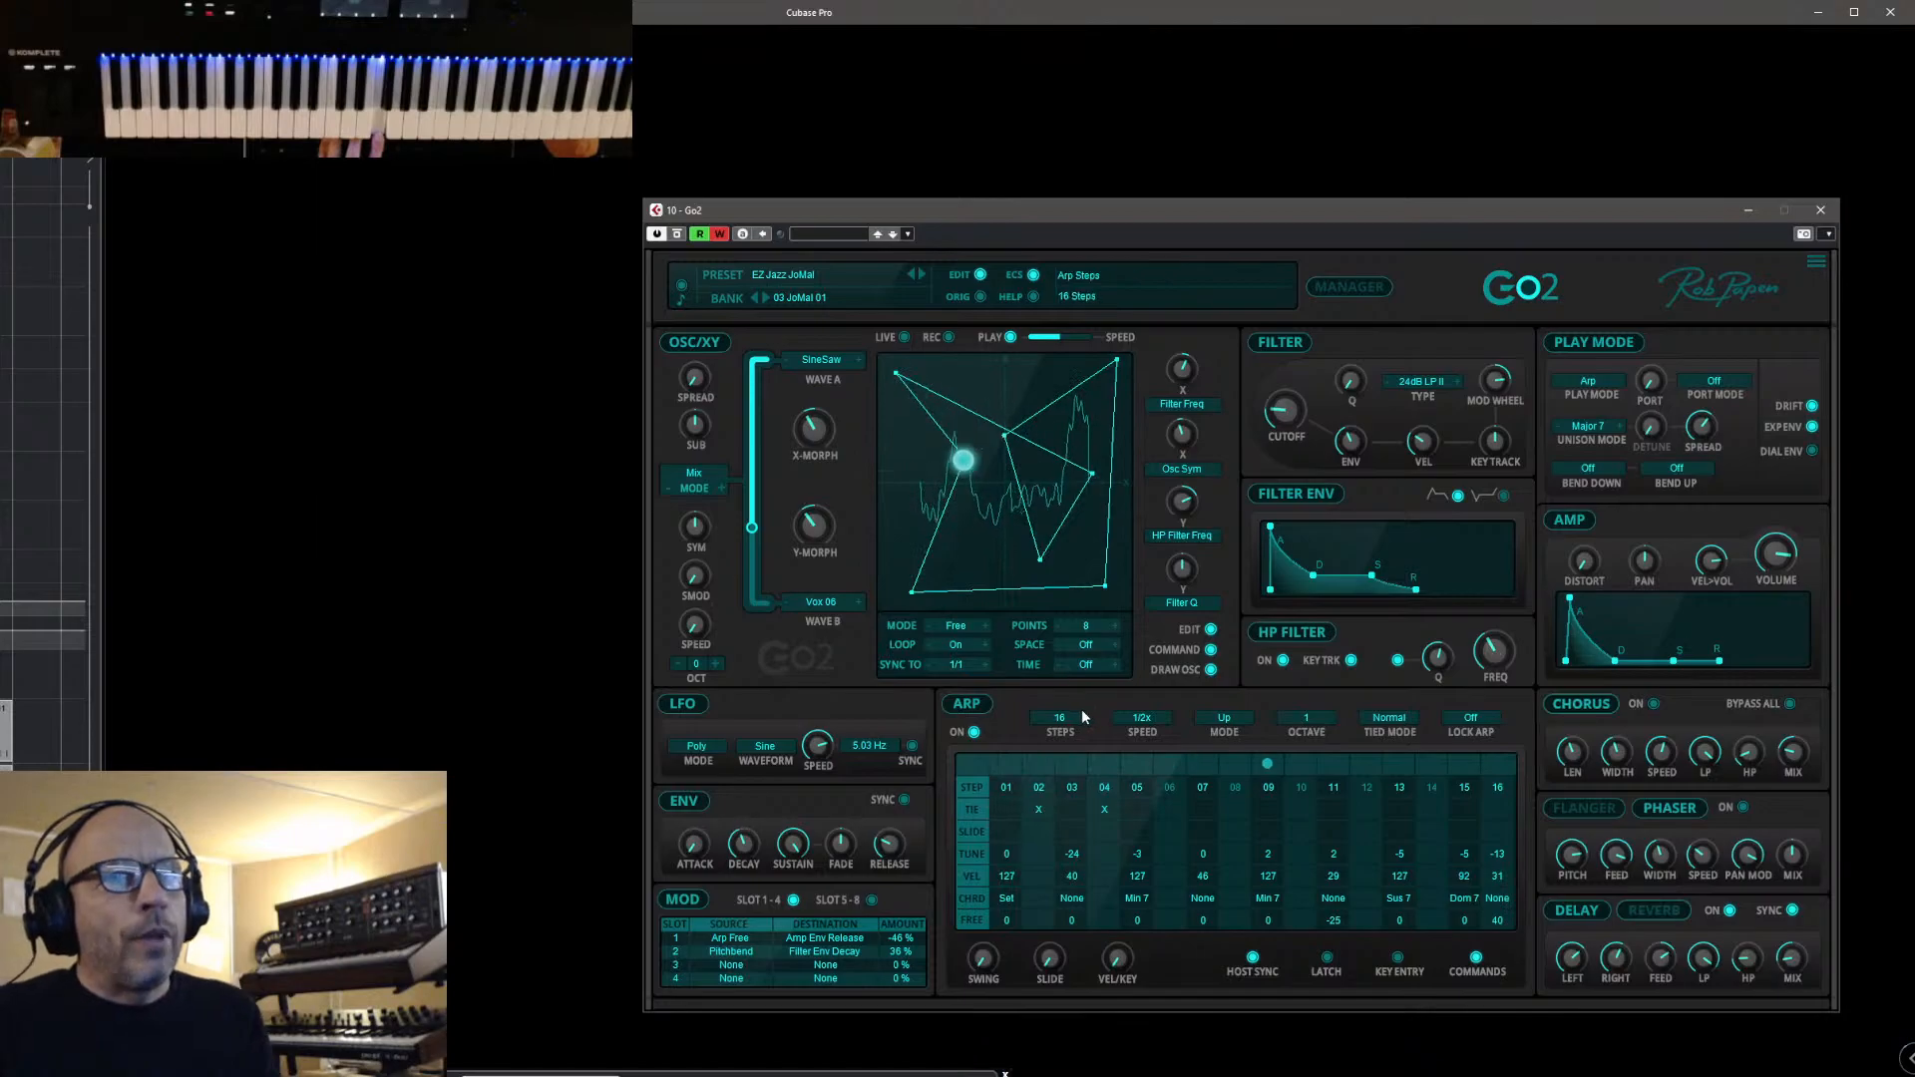
Try an XY space quantization of 16, then set it to 8
{"action": "left_click", "coordinate": [1097, 646]}
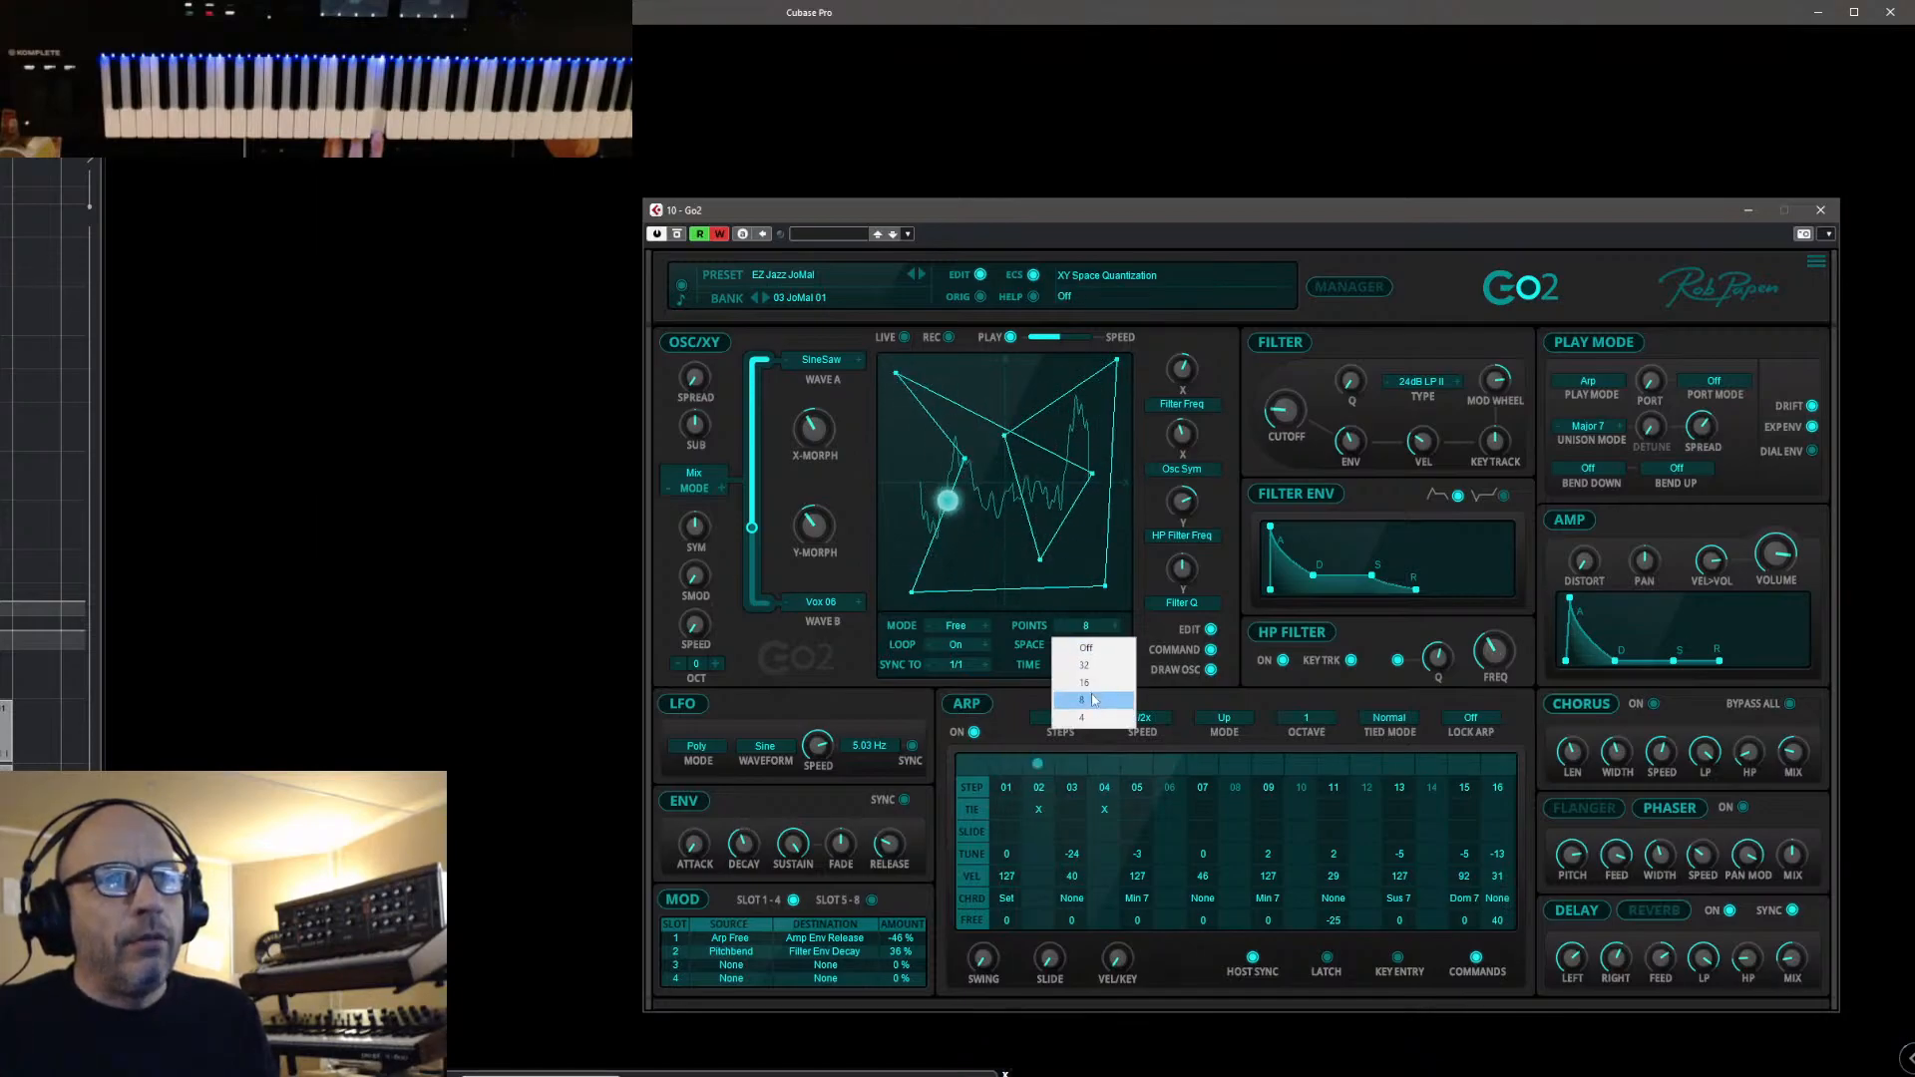
{"action": "left_click", "coordinate": [1087, 682]}
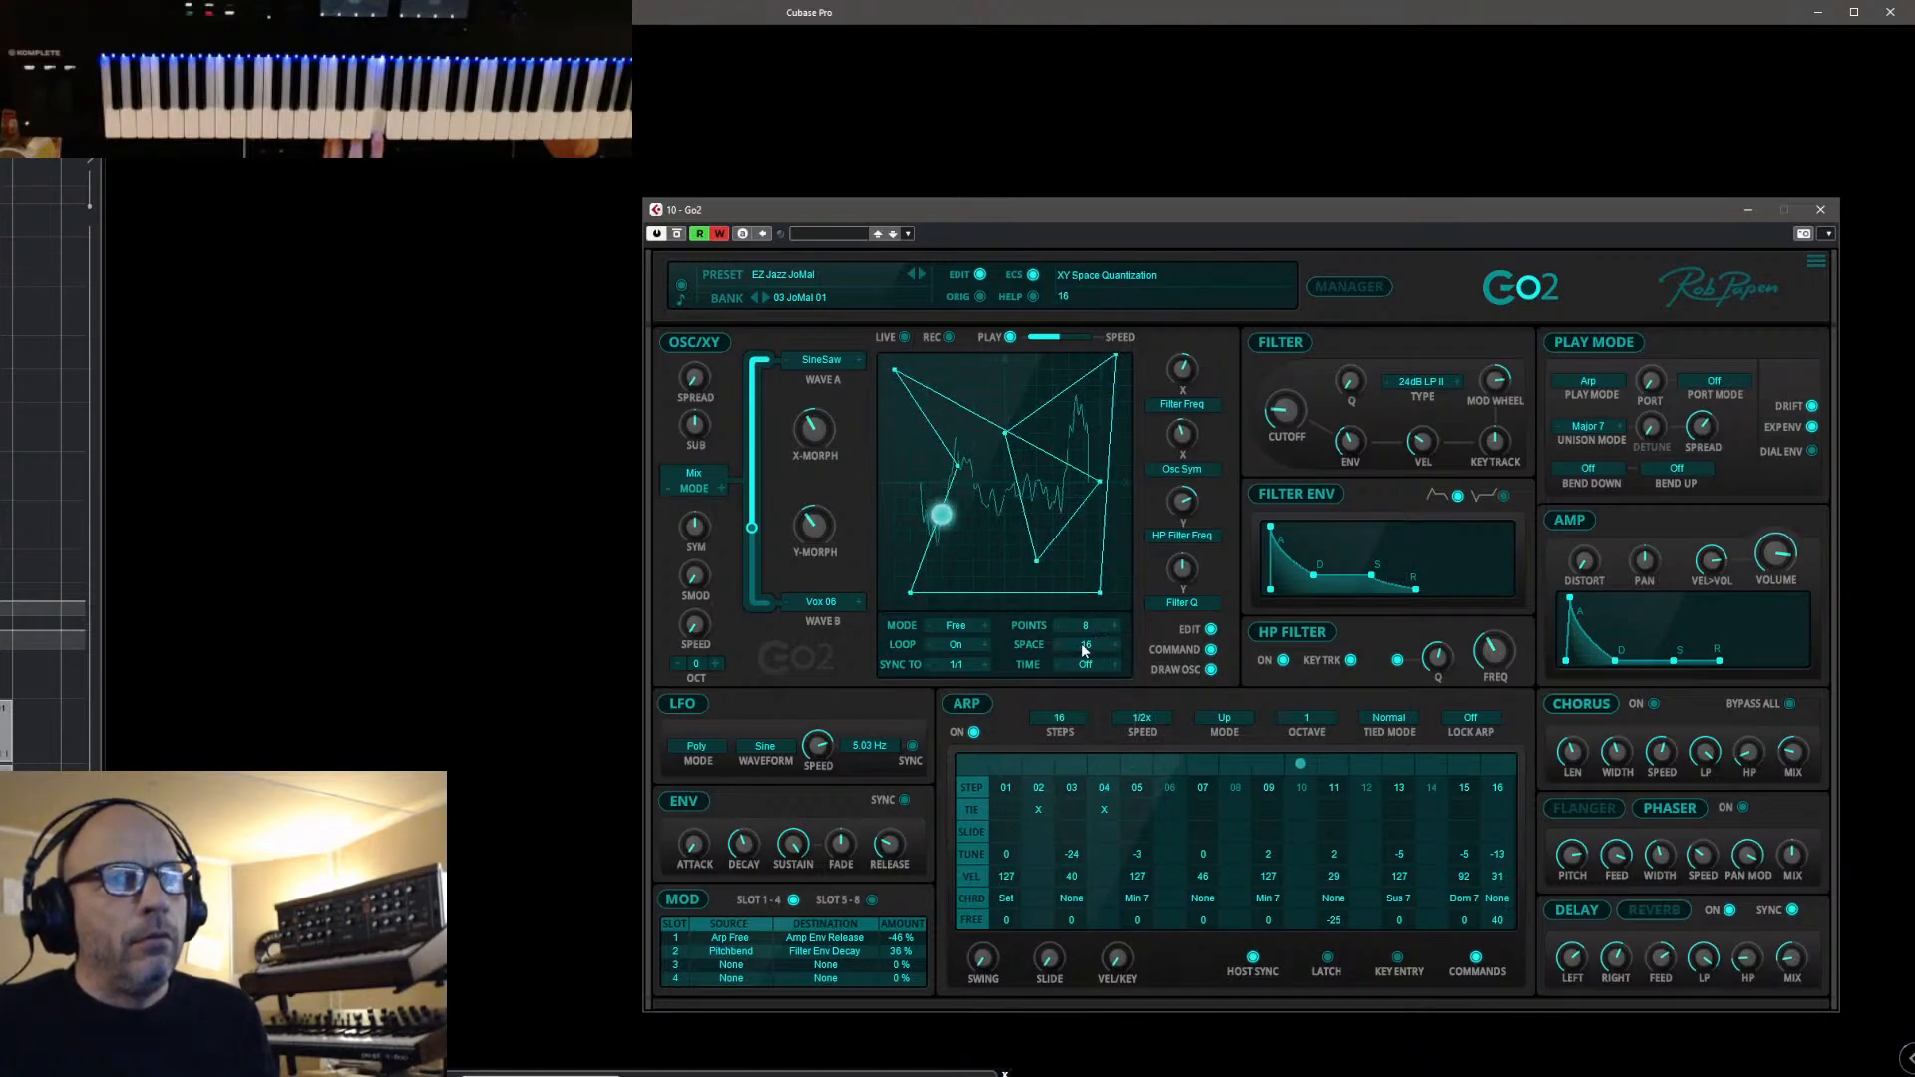
{"action": "left_click", "coordinate": [1097, 644]}
{"action": "left_click", "coordinate": [1092, 700]}
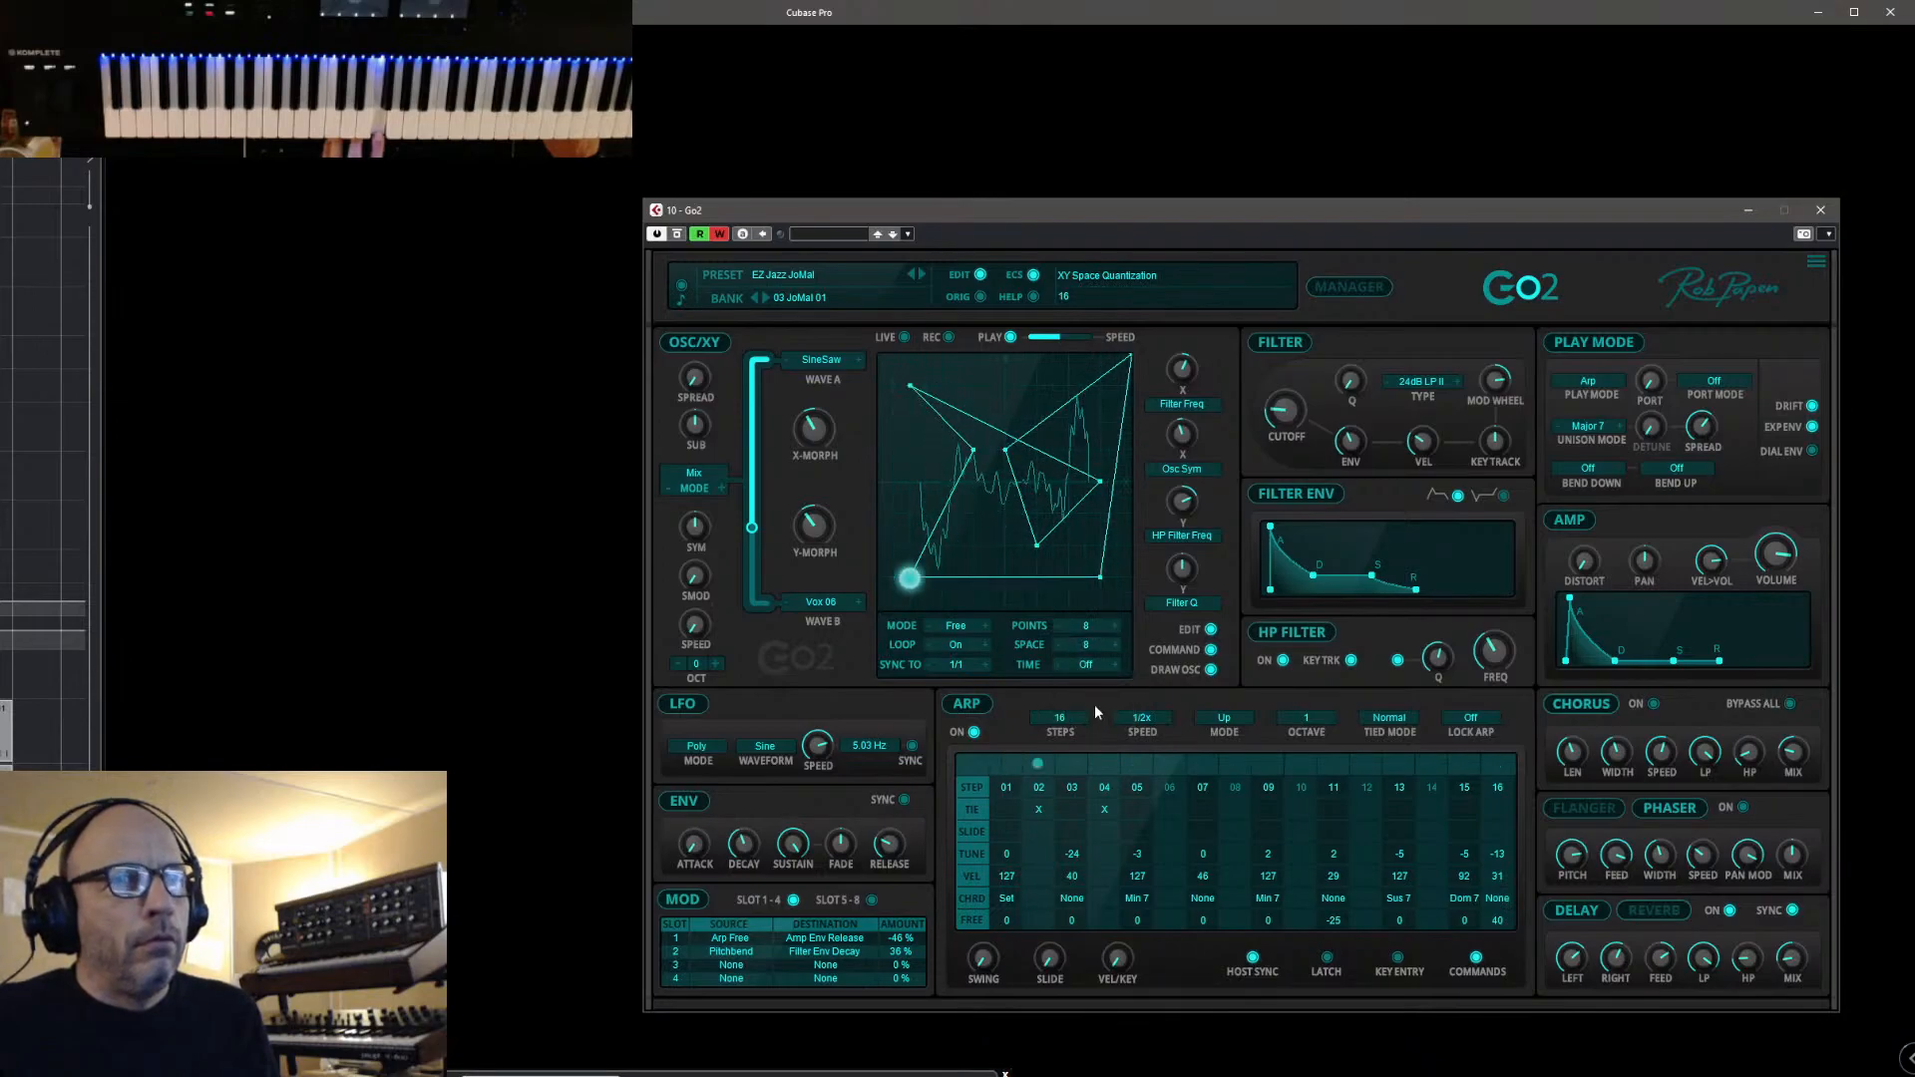
Set the XY time quantization to 1/8 and move the path's lower-left point into the corner of the pad
{"action": "left_click", "coordinate": [1093, 665]}
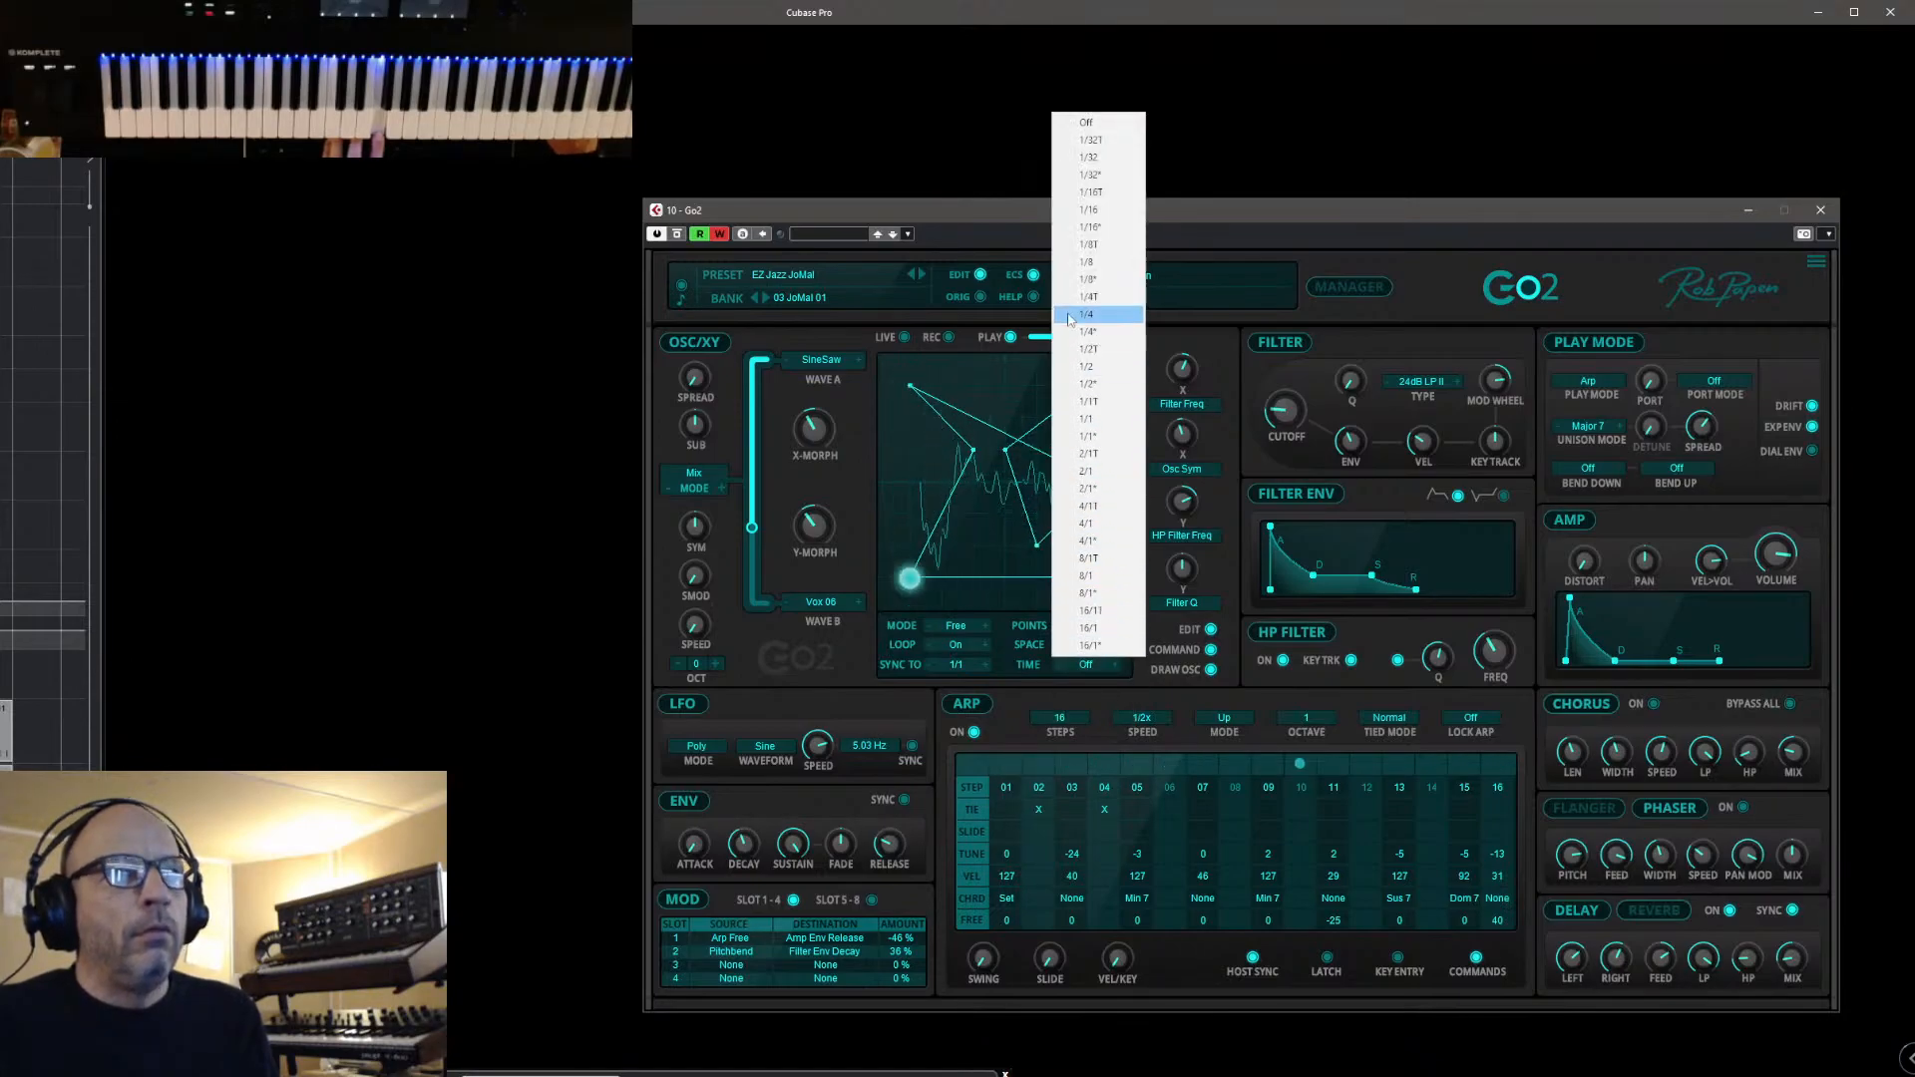
{"action": "left_click", "coordinate": [1087, 262]}
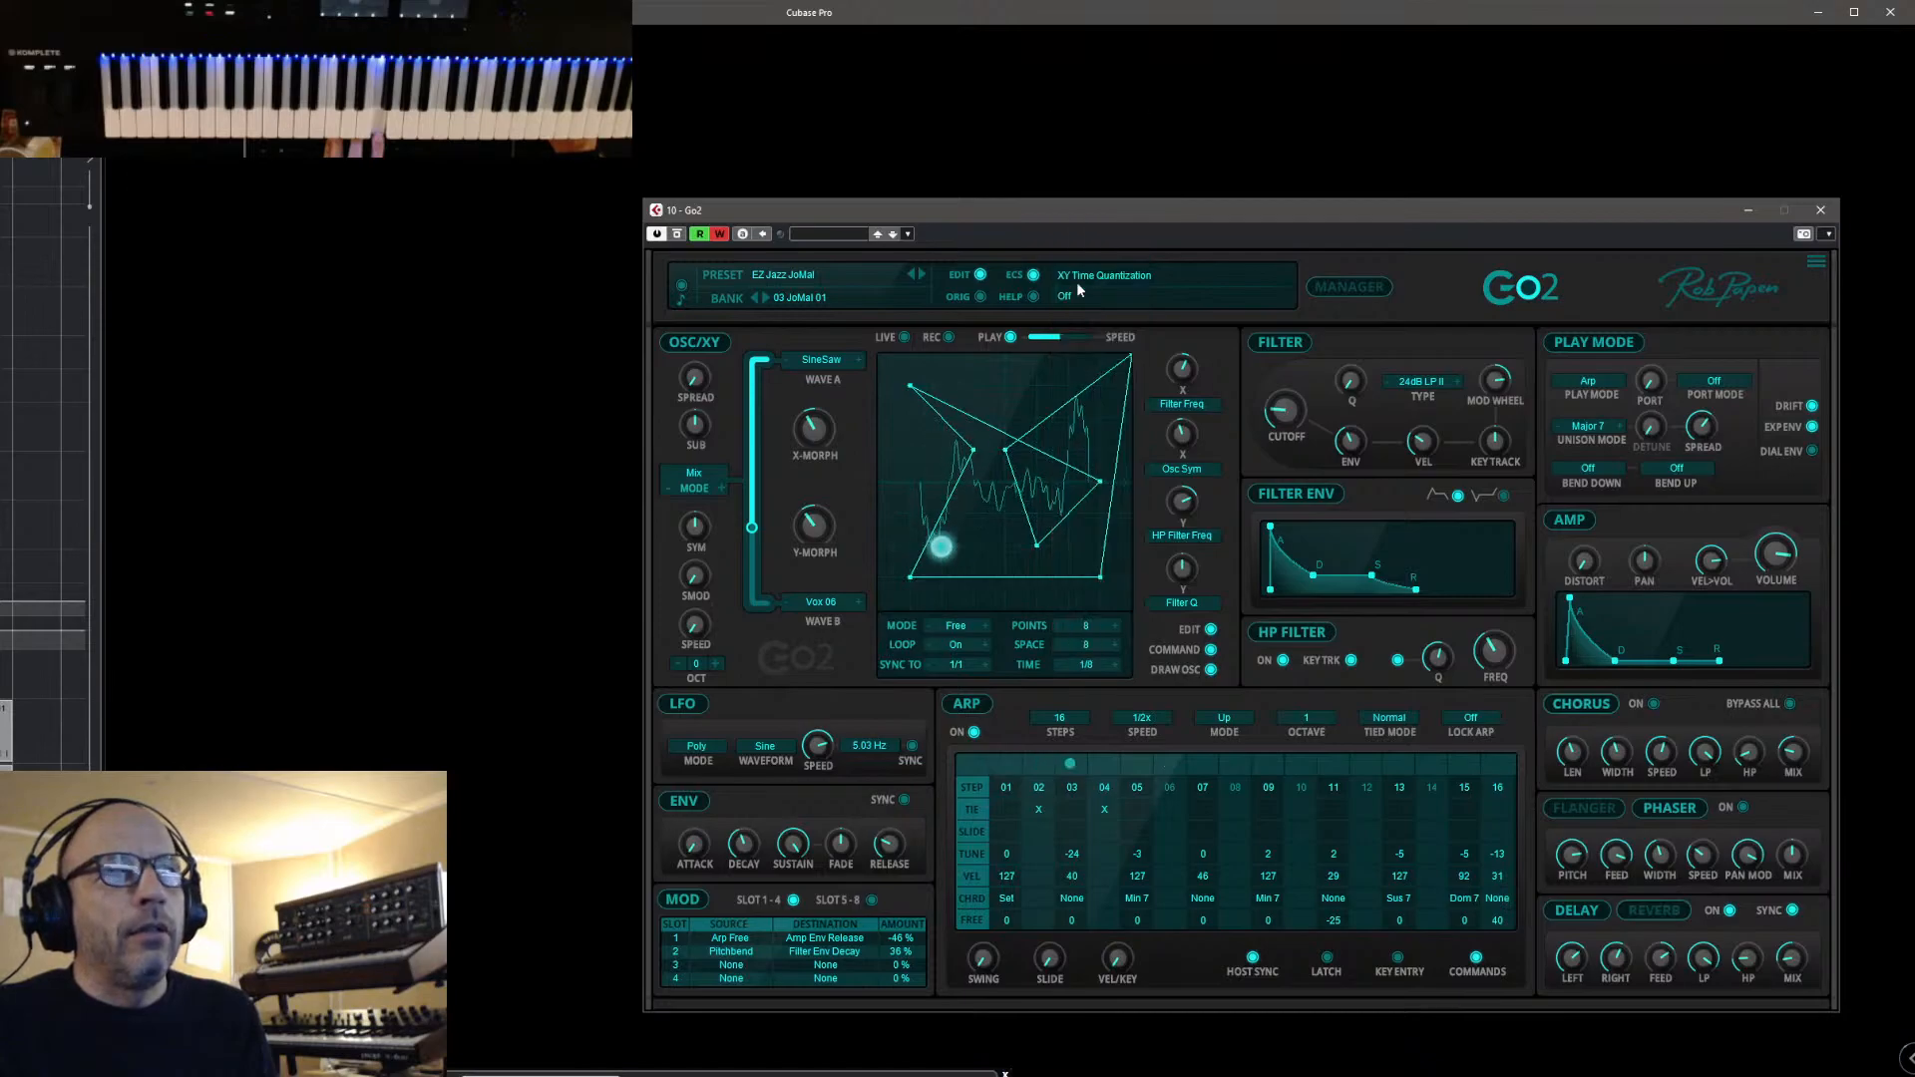
{"action": "left_click_drag", "start_coordinate": [907, 576], "coordinate": [890, 606]}
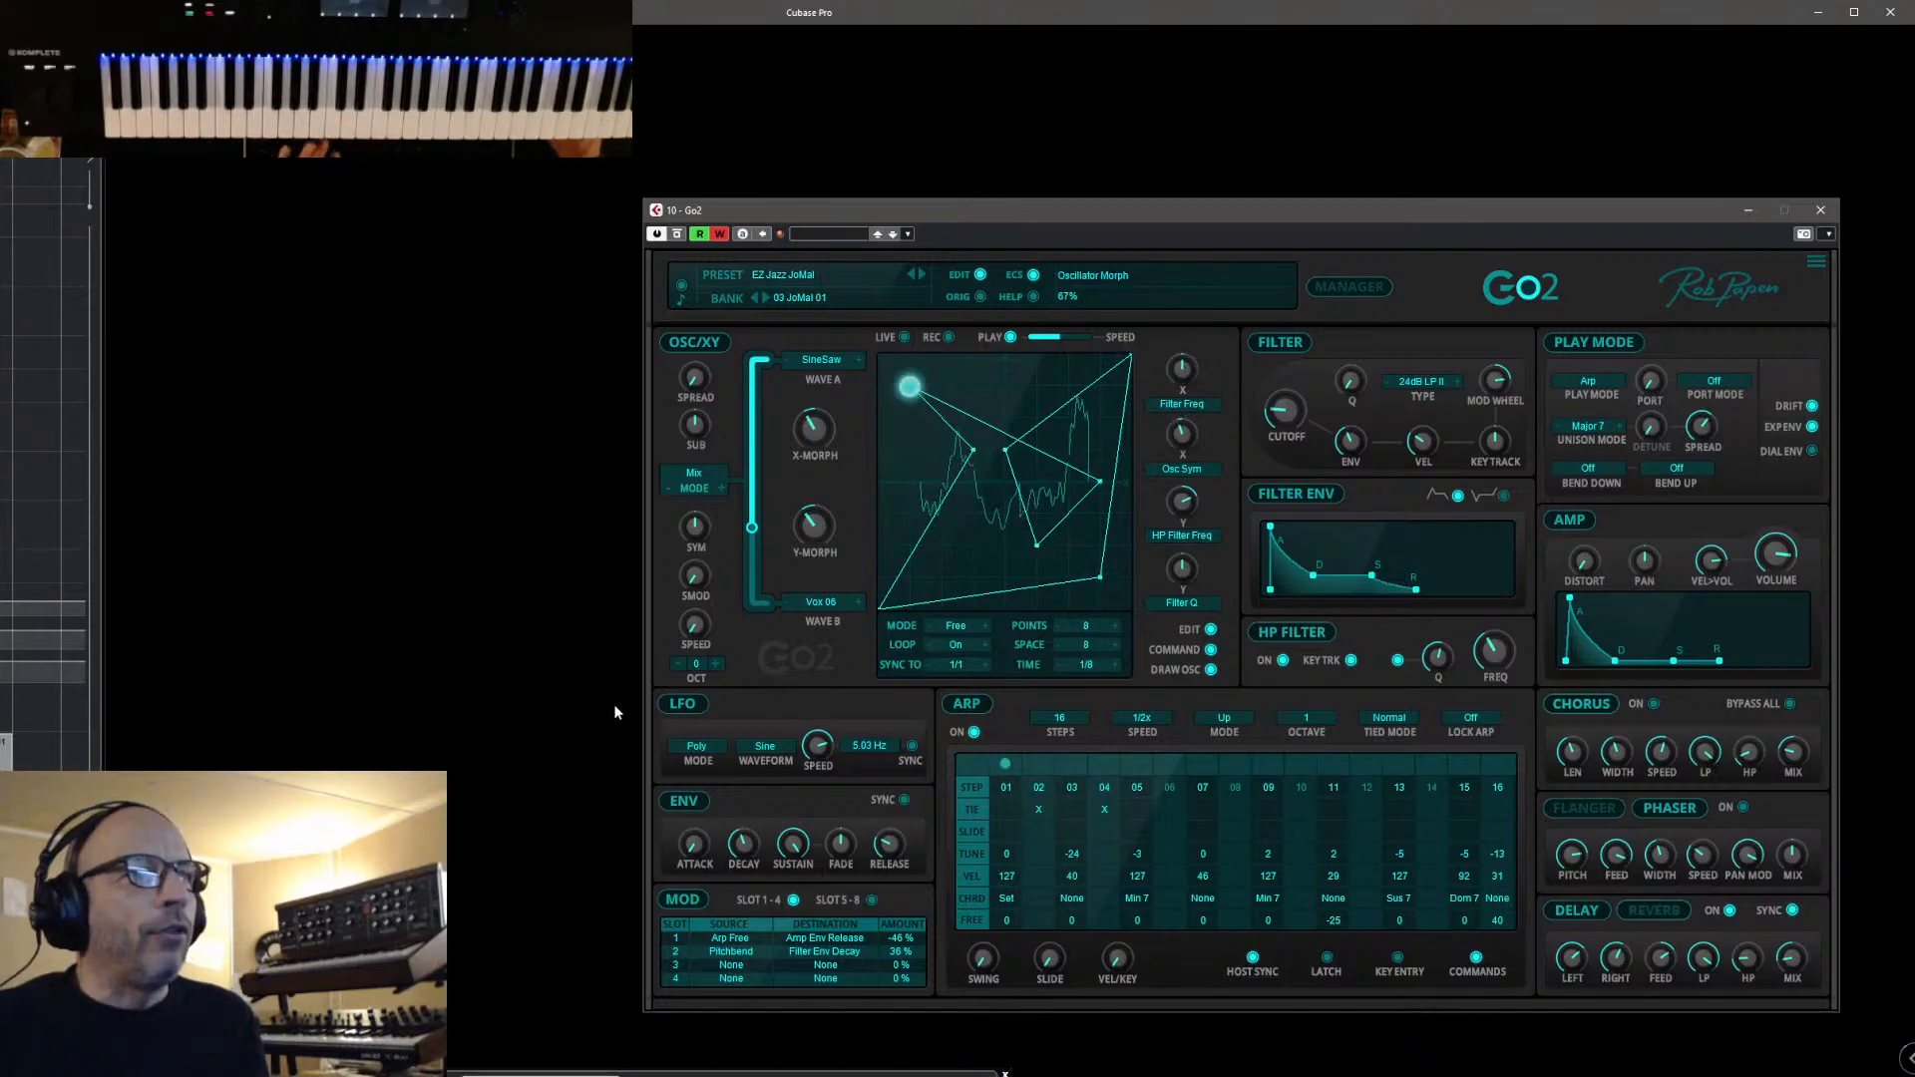
Turn off automation write and read for the plug-in and raise the filter cutoff slightly
{"action": "left_click", "coordinate": [719, 234]}
{"action": "left_click", "coordinate": [700, 235]}
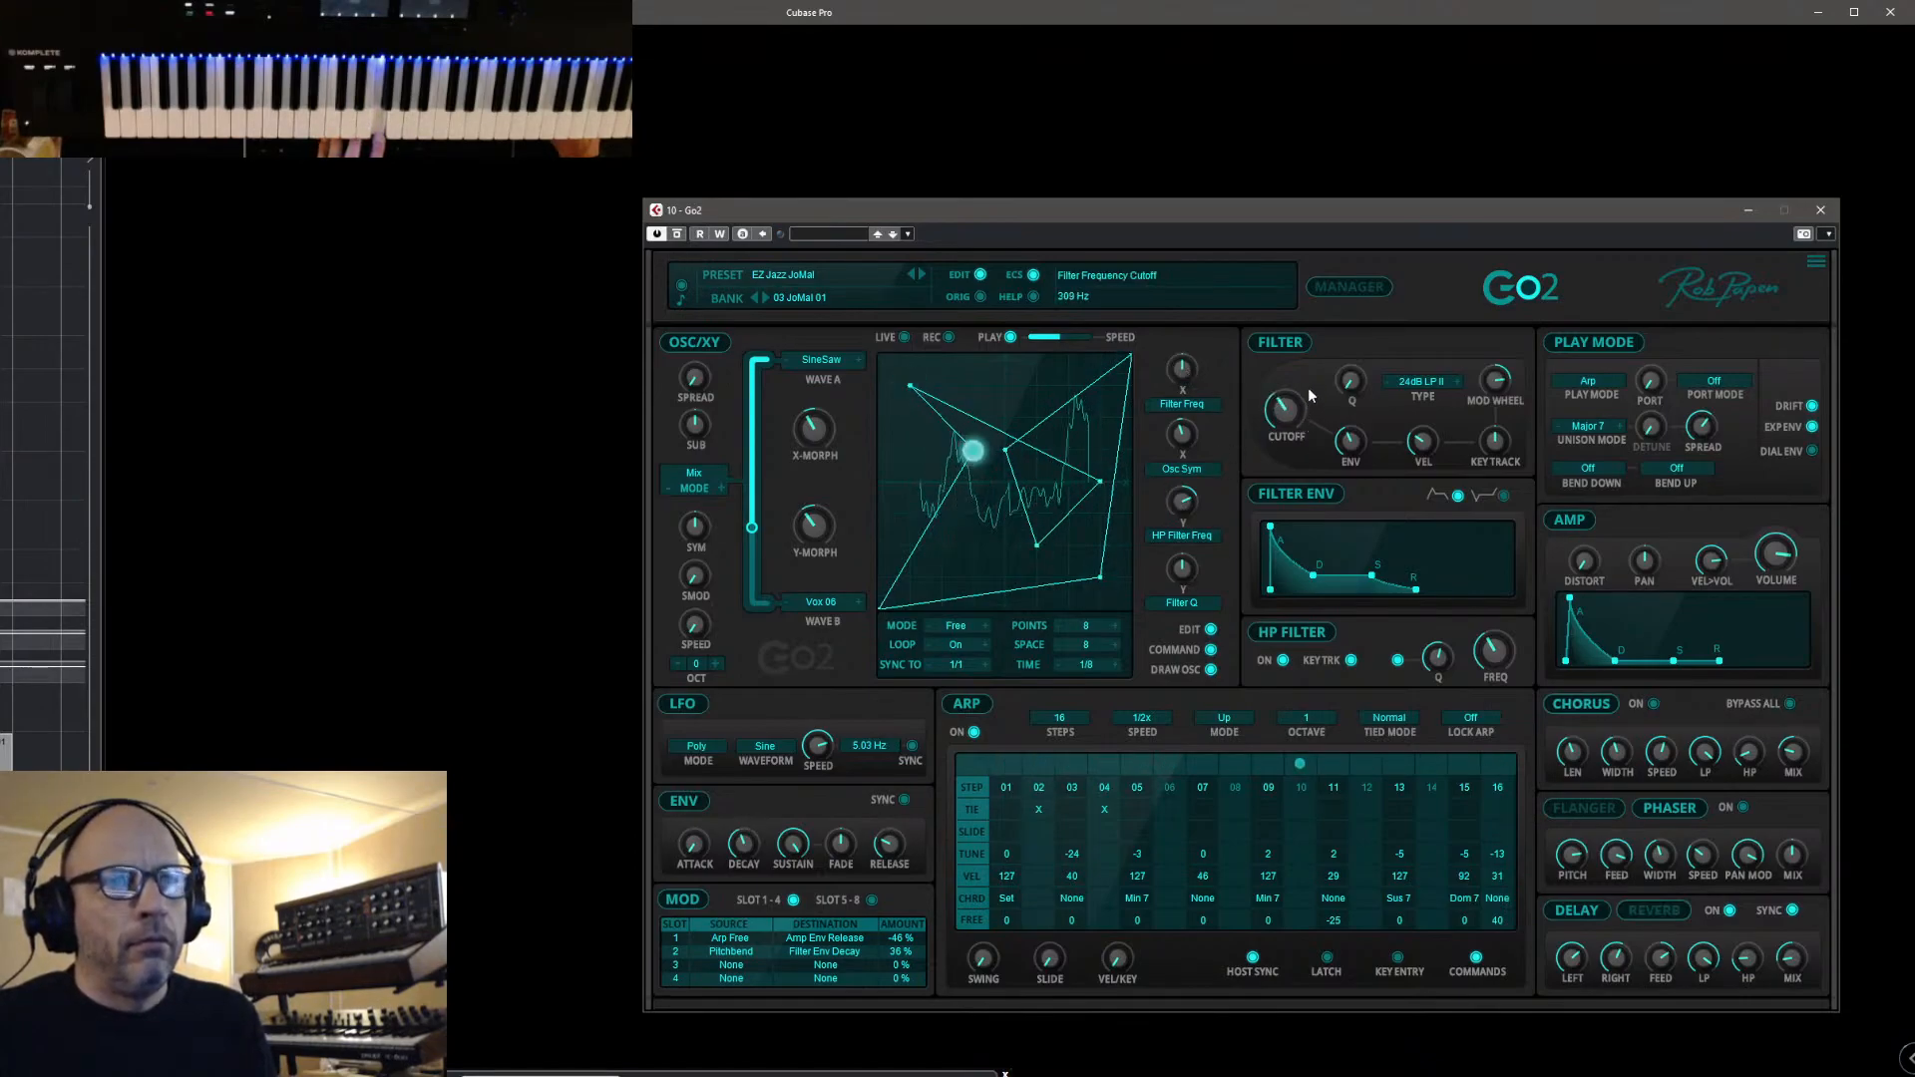
{"action": "left_click_drag", "start_coordinate": [1291, 402], "coordinate": [1295, 389]}
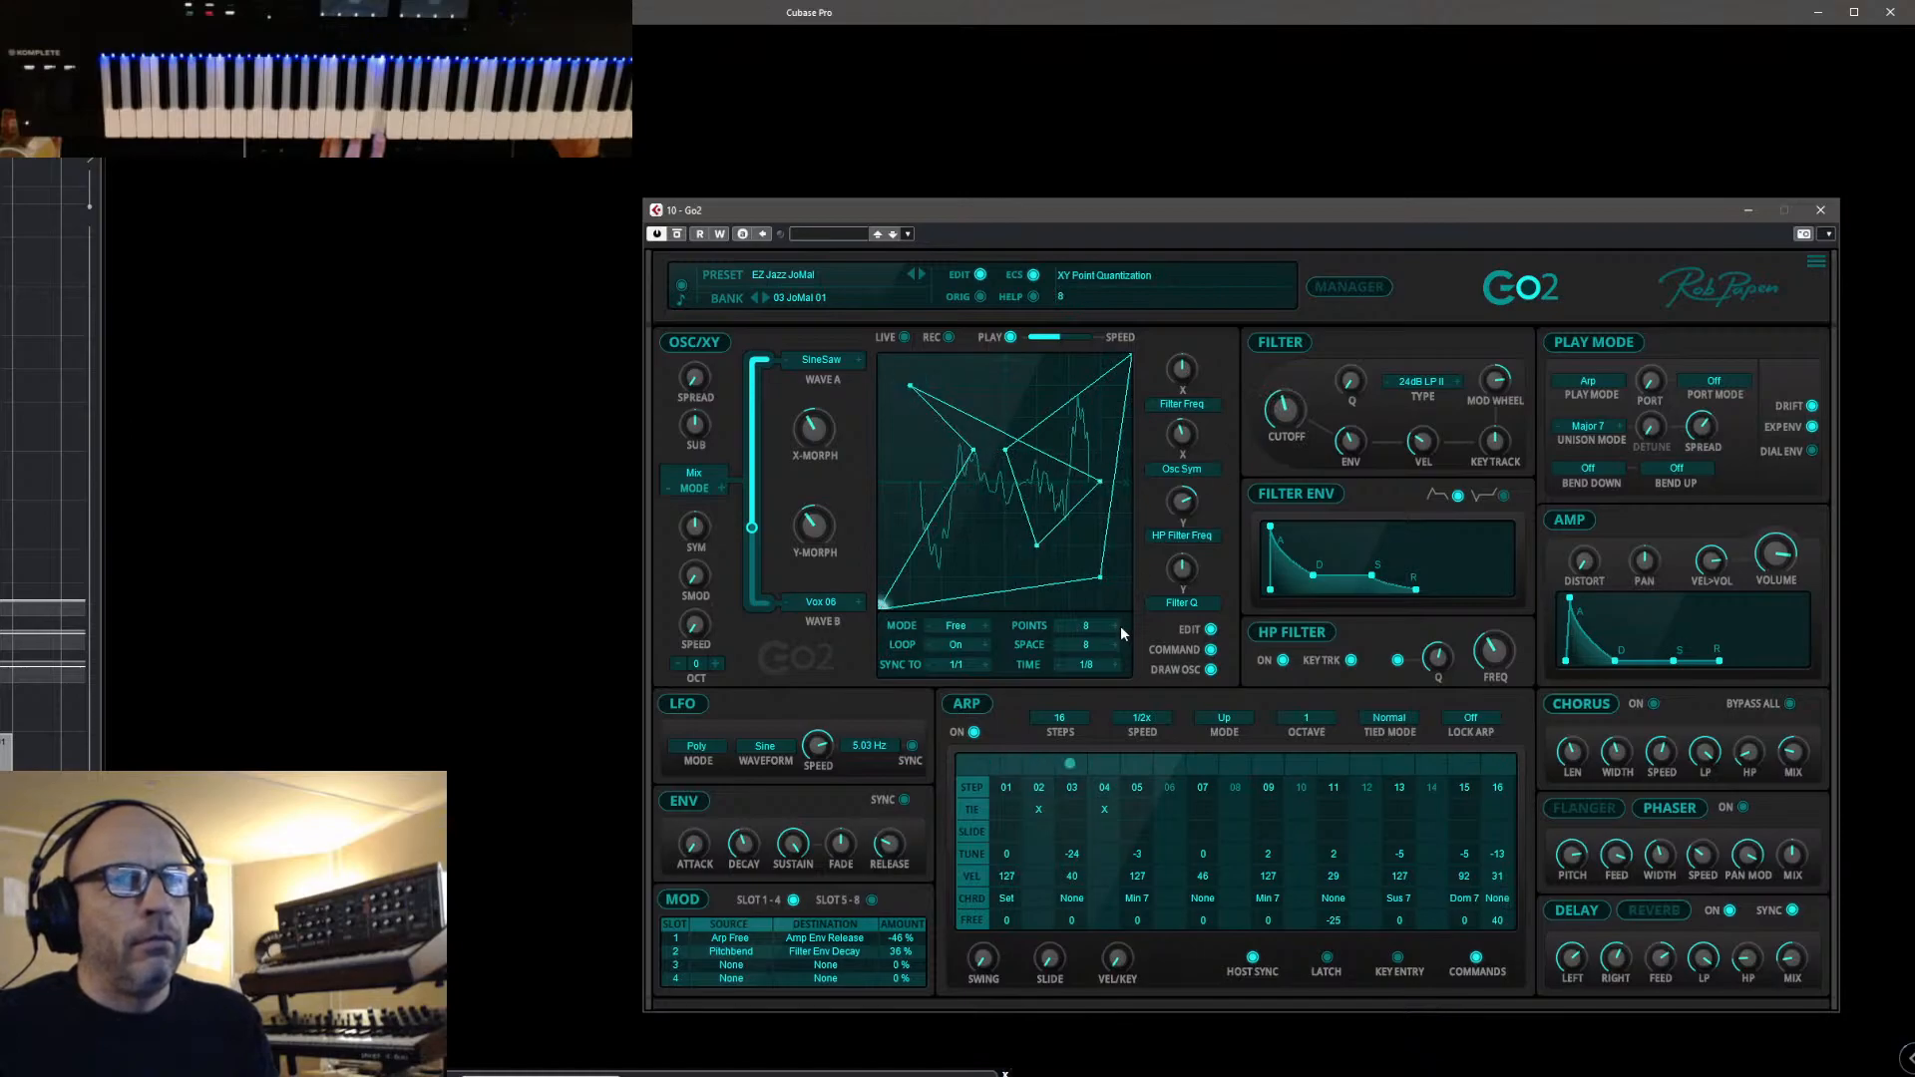
Toggle XY editing off and back on, and move the path's upper-left inner point one grid step to the left
{"action": "left_click", "coordinate": [1211, 629]}
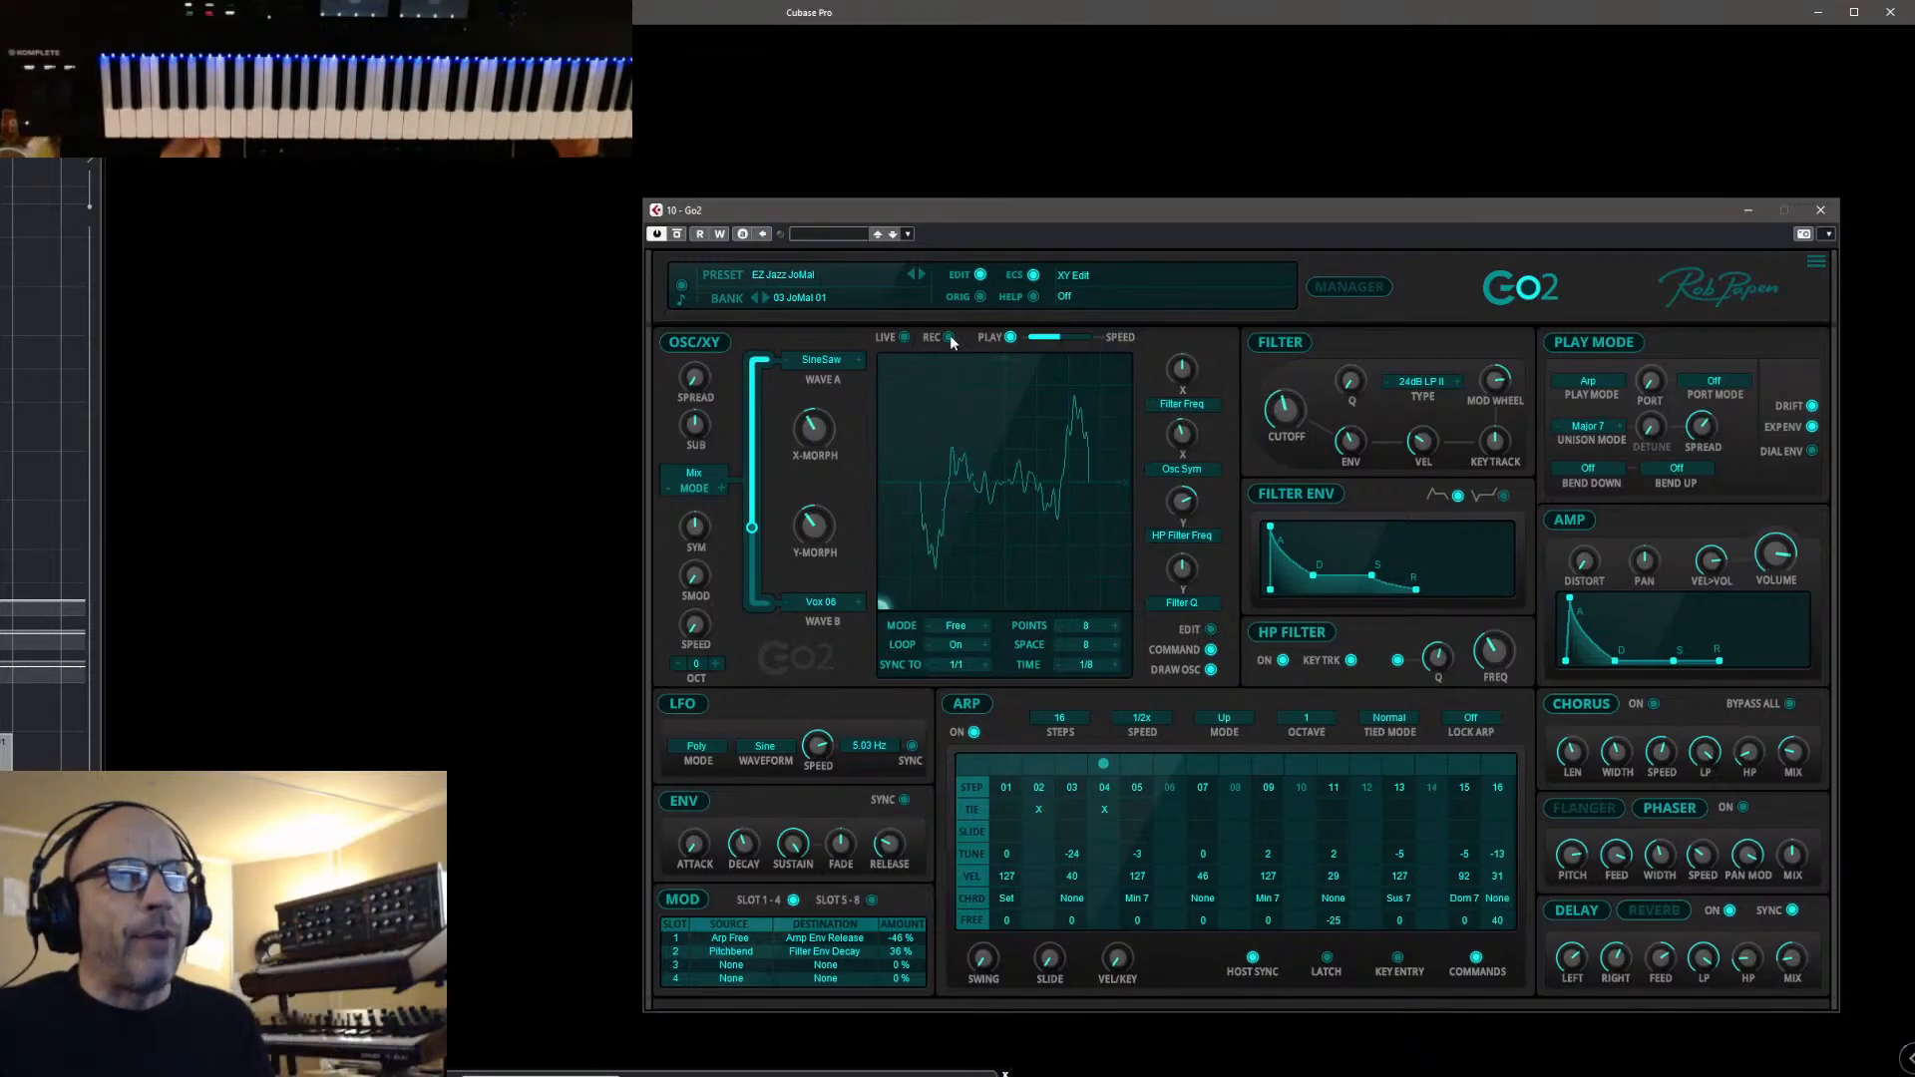
{"action": "left_click", "coordinate": [1211, 630]}
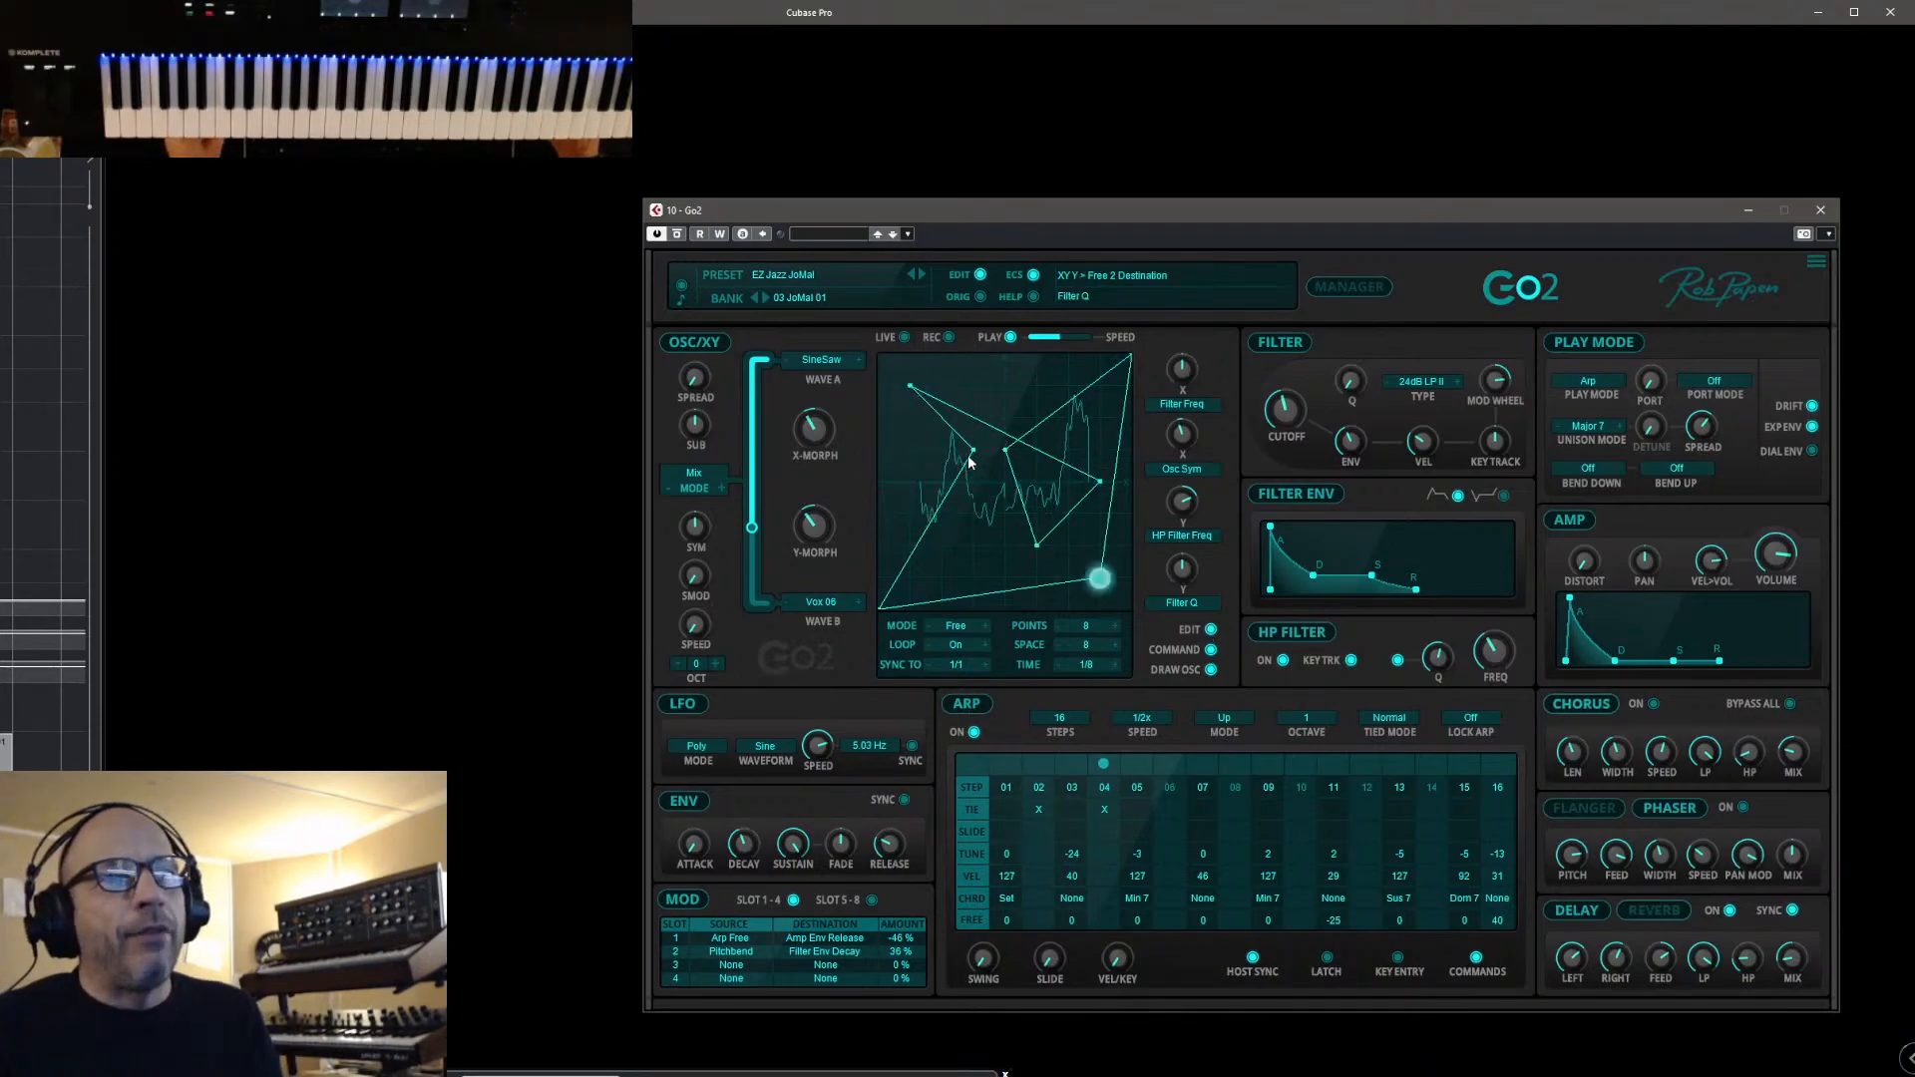
{"action": "left_click_drag", "start_coordinate": [968, 455], "coordinate": [944, 453]}
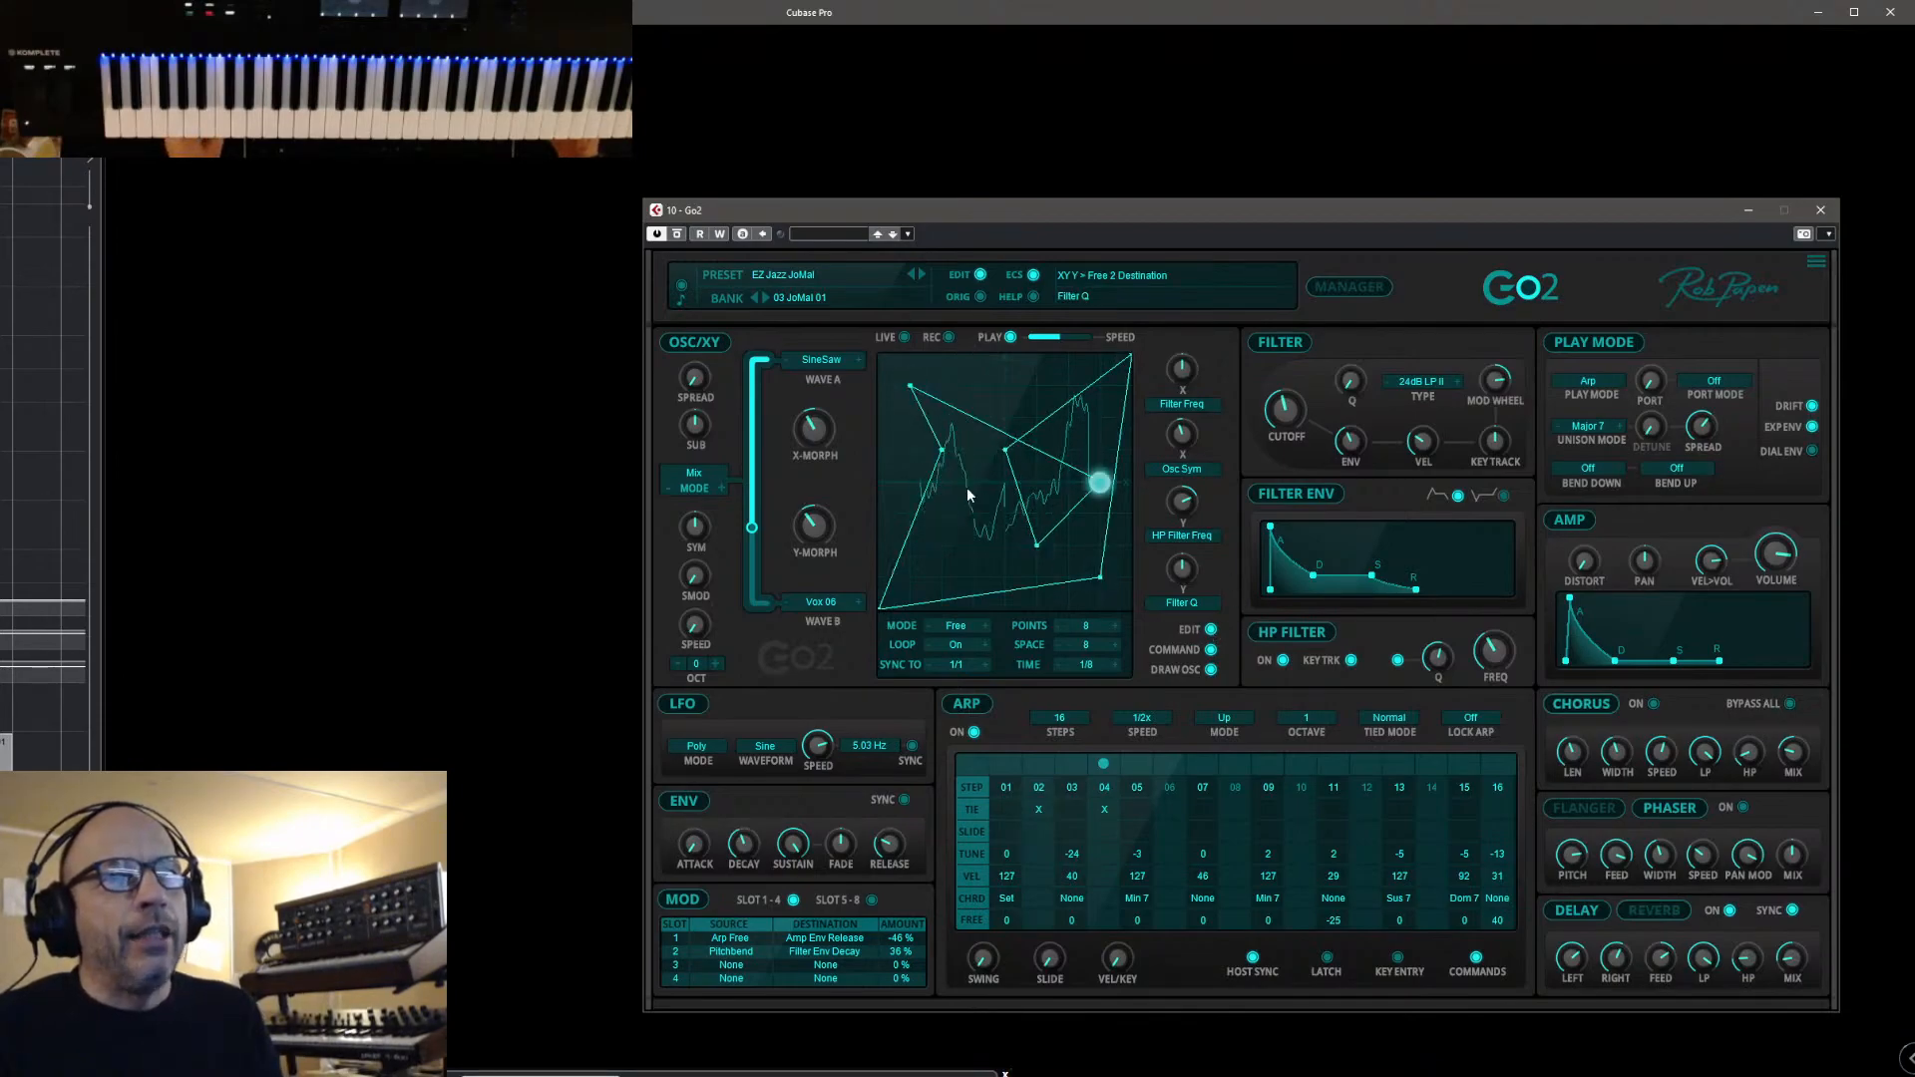
Try the XY path with a point quantization of 128 and both time and space quantization off
{"action": "left_click", "coordinate": [1087, 626]}
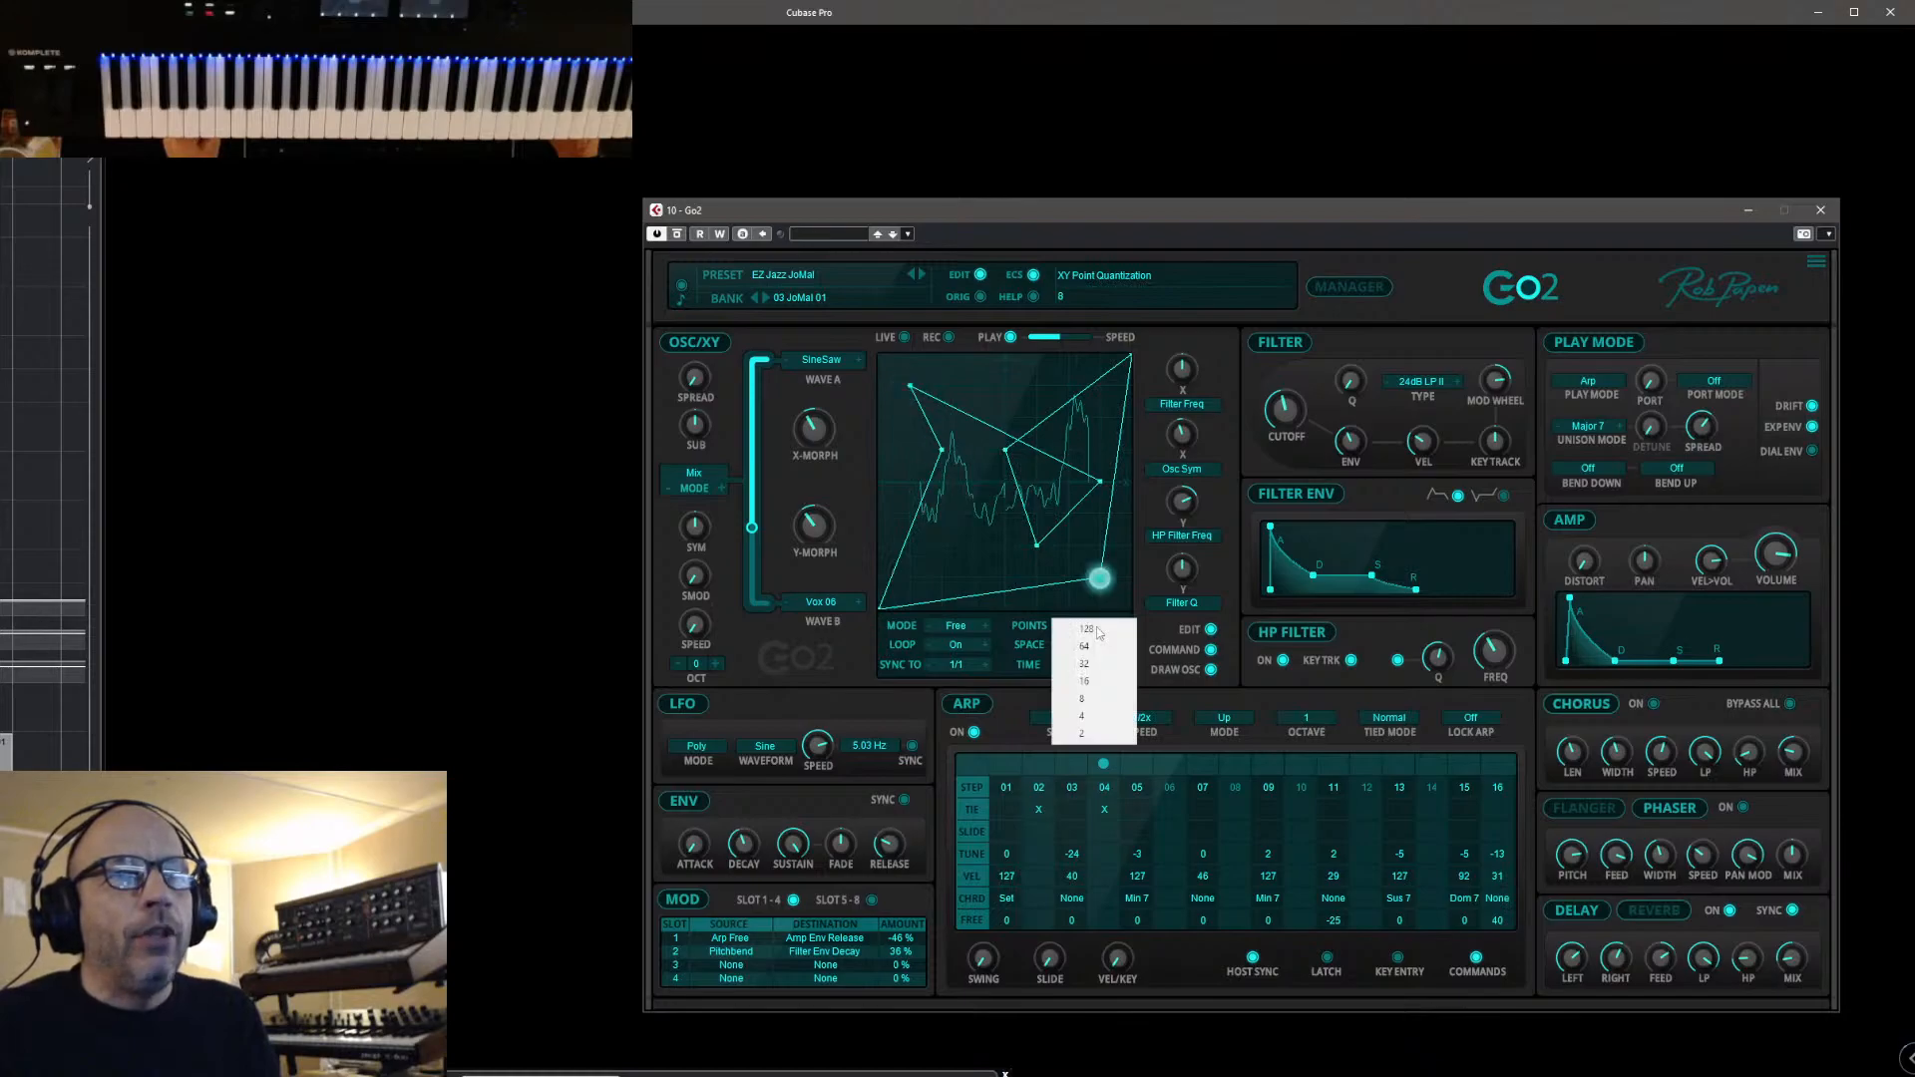
{"action": "left_click", "coordinate": [1096, 629]}
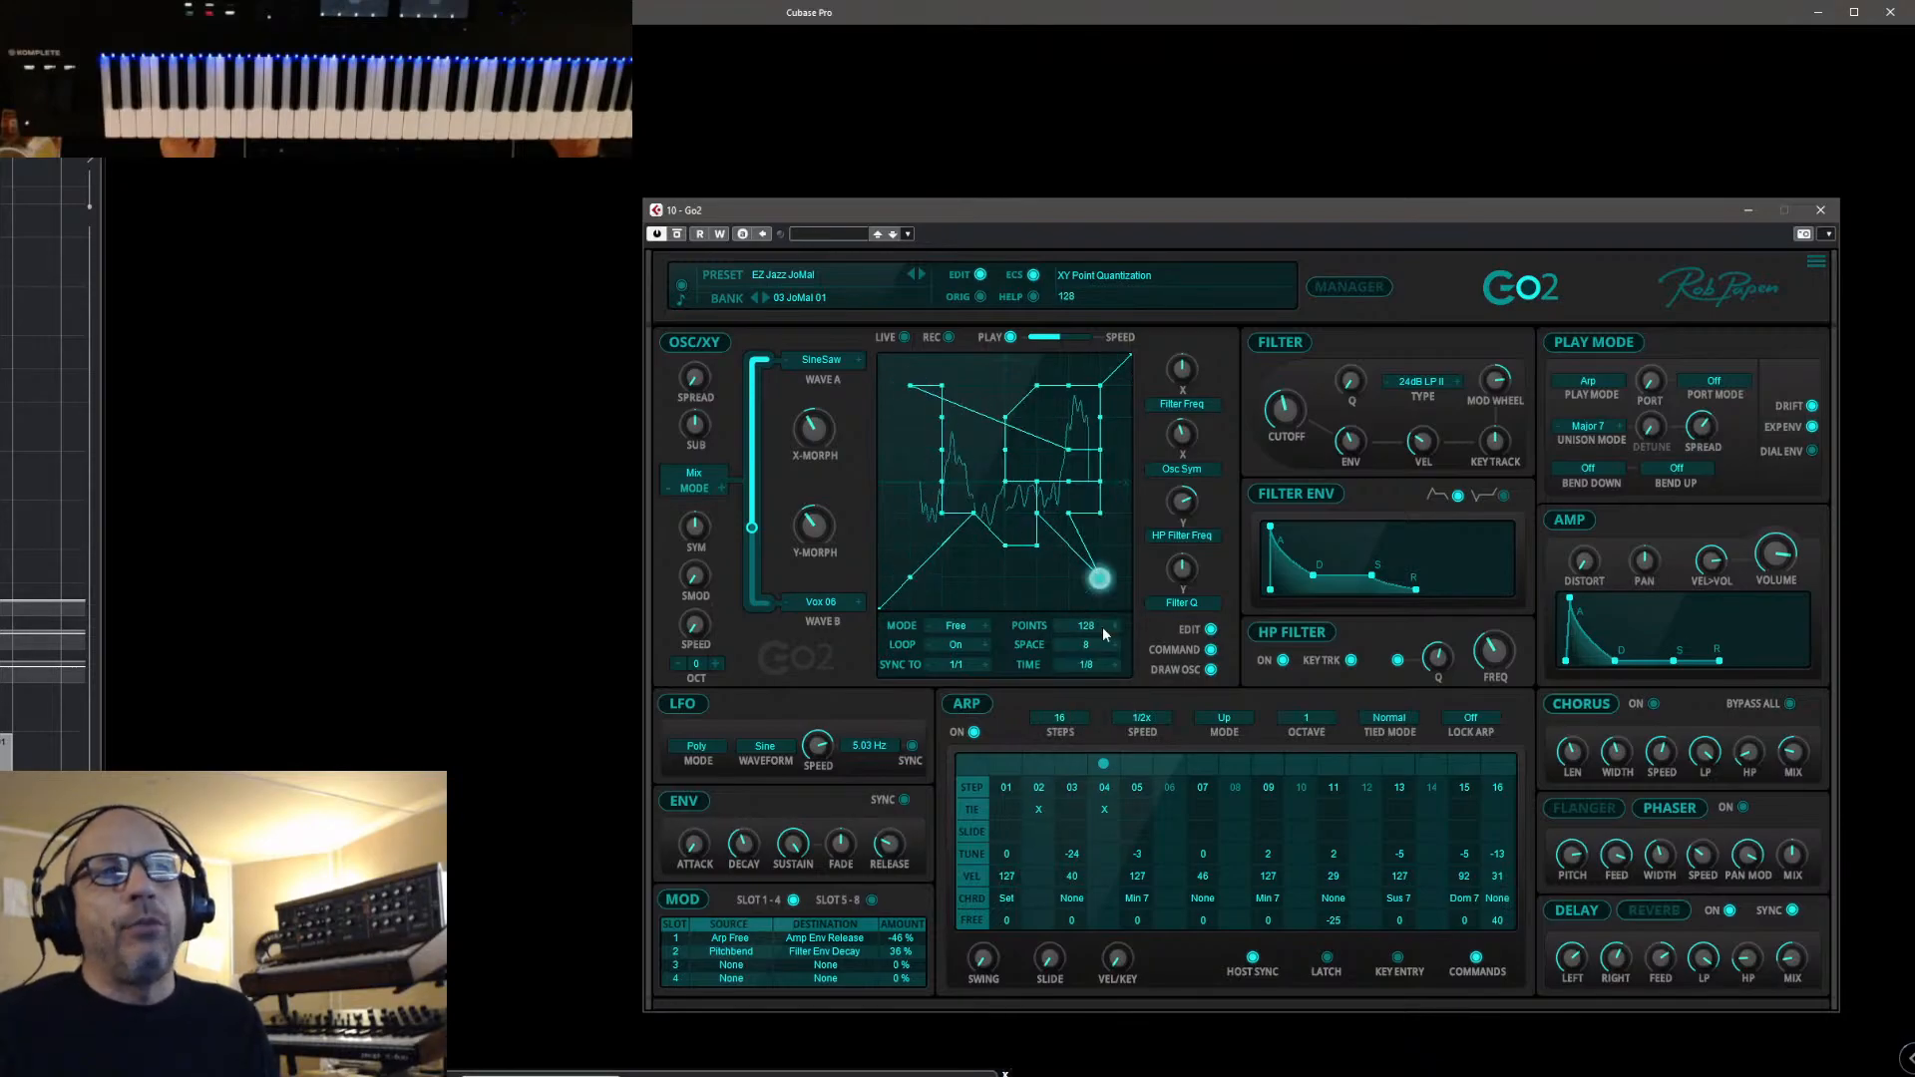
{"action": "left_click", "coordinate": [1091, 665]}
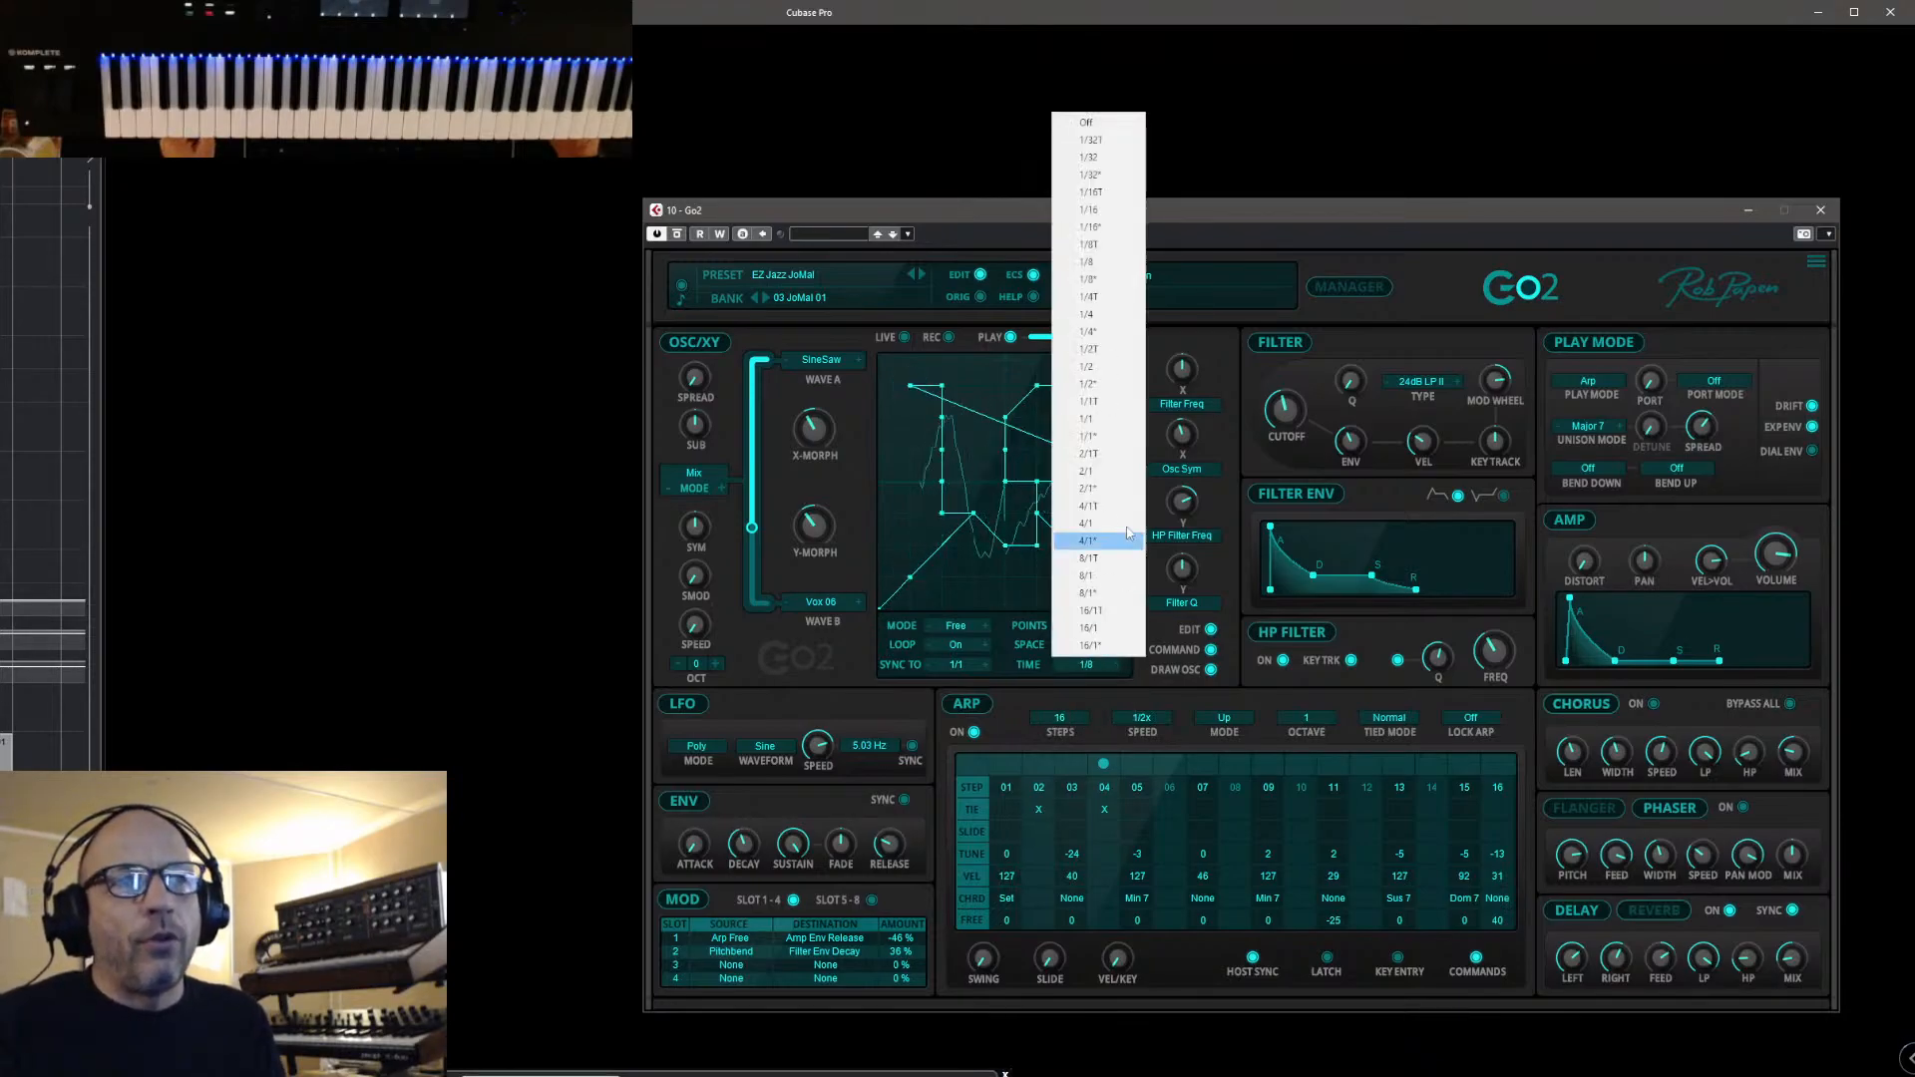
{"action": "left_click", "coordinate": [1086, 123]}
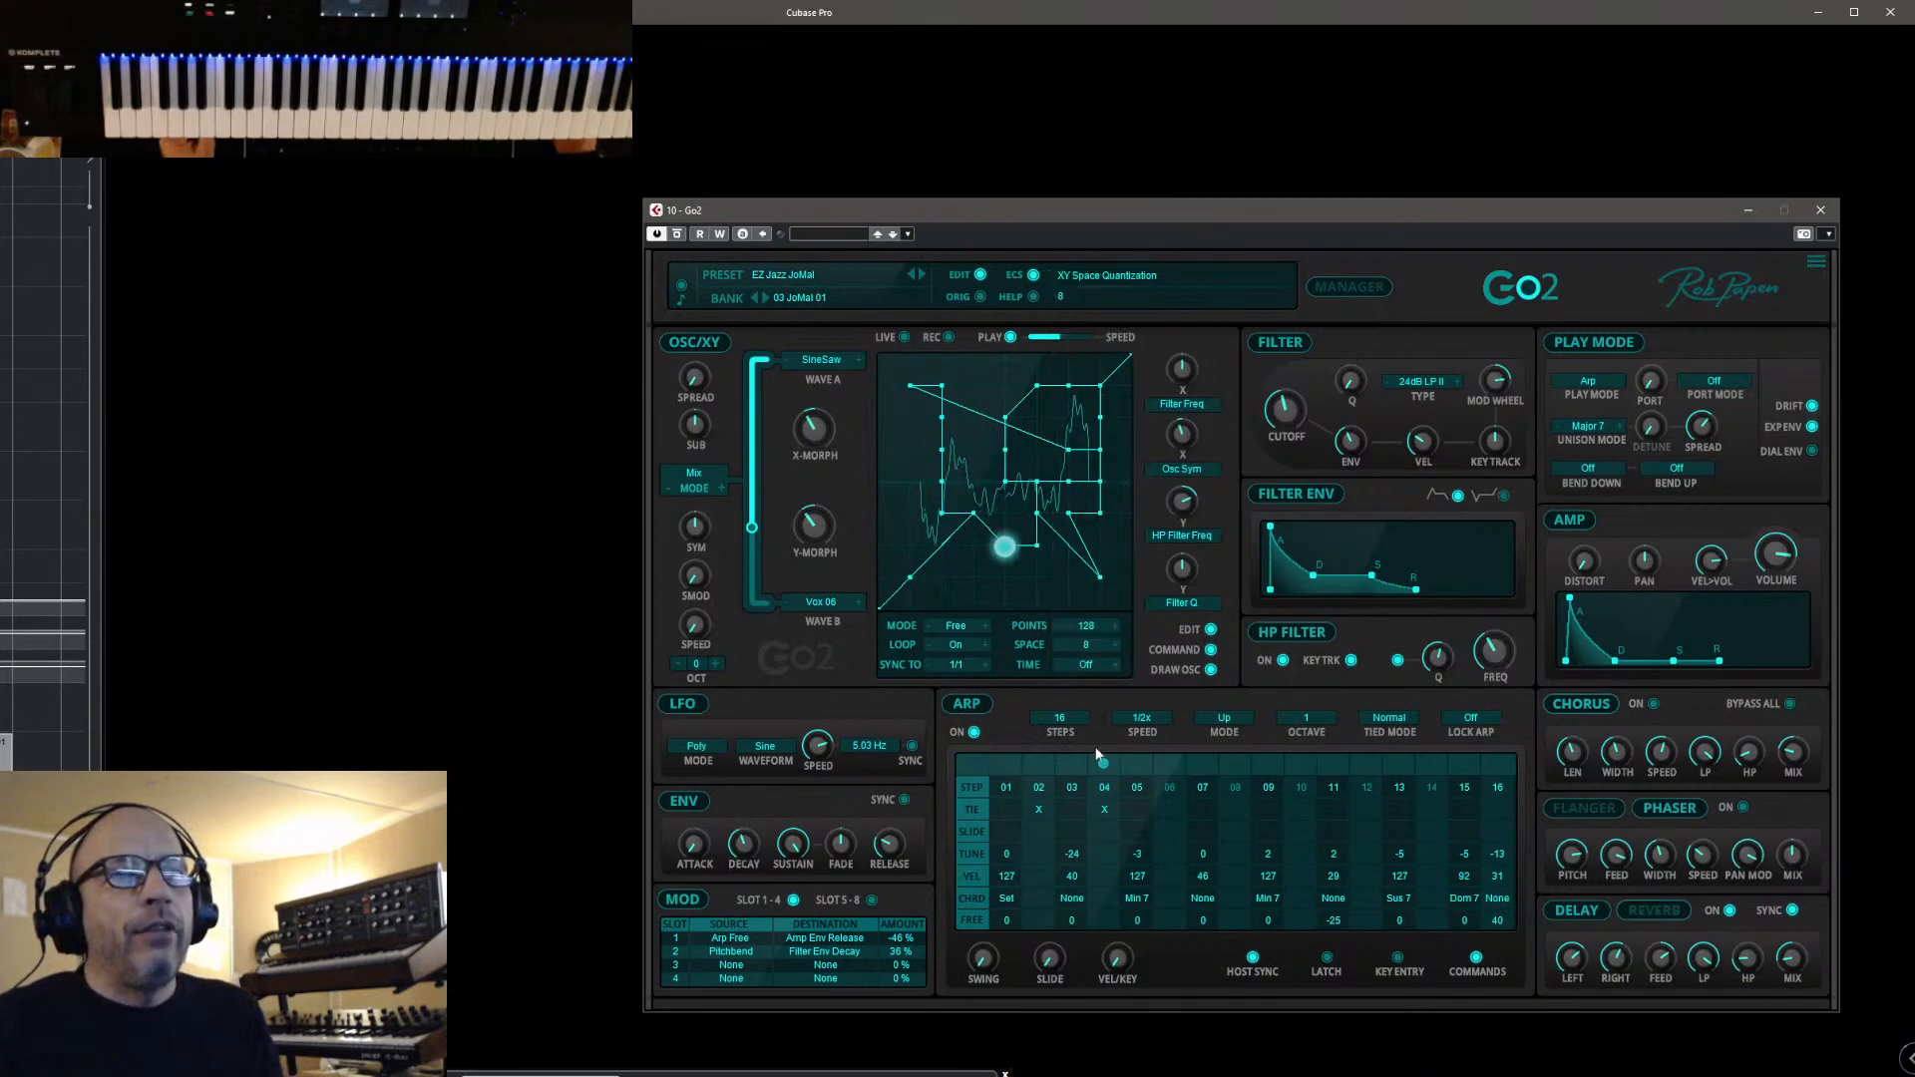
{"action": "left_click", "coordinate": [1075, 646]}
{"action": "left_click", "coordinate": [1082, 628]}
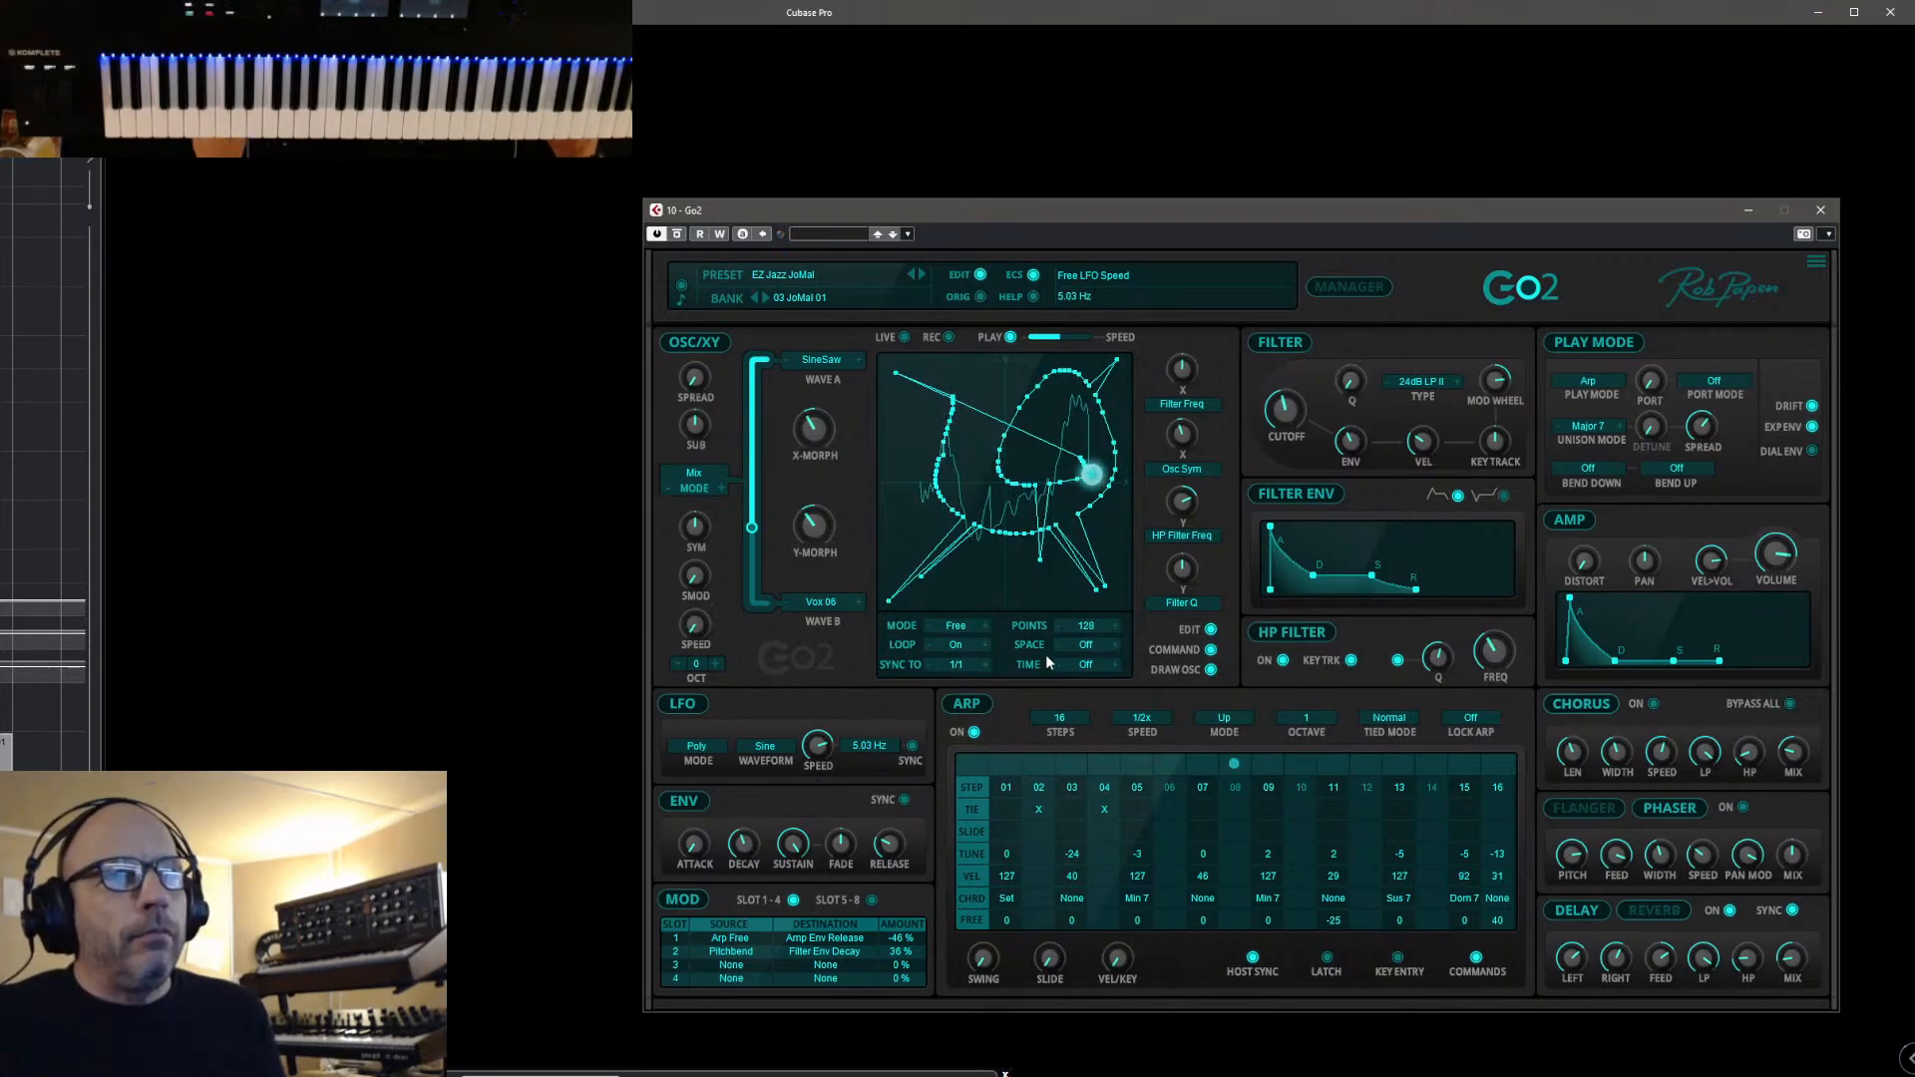
Set both the XY point quantization and the XY space quantization to 8
{"action": "left_click", "coordinate": [1087, 626]}
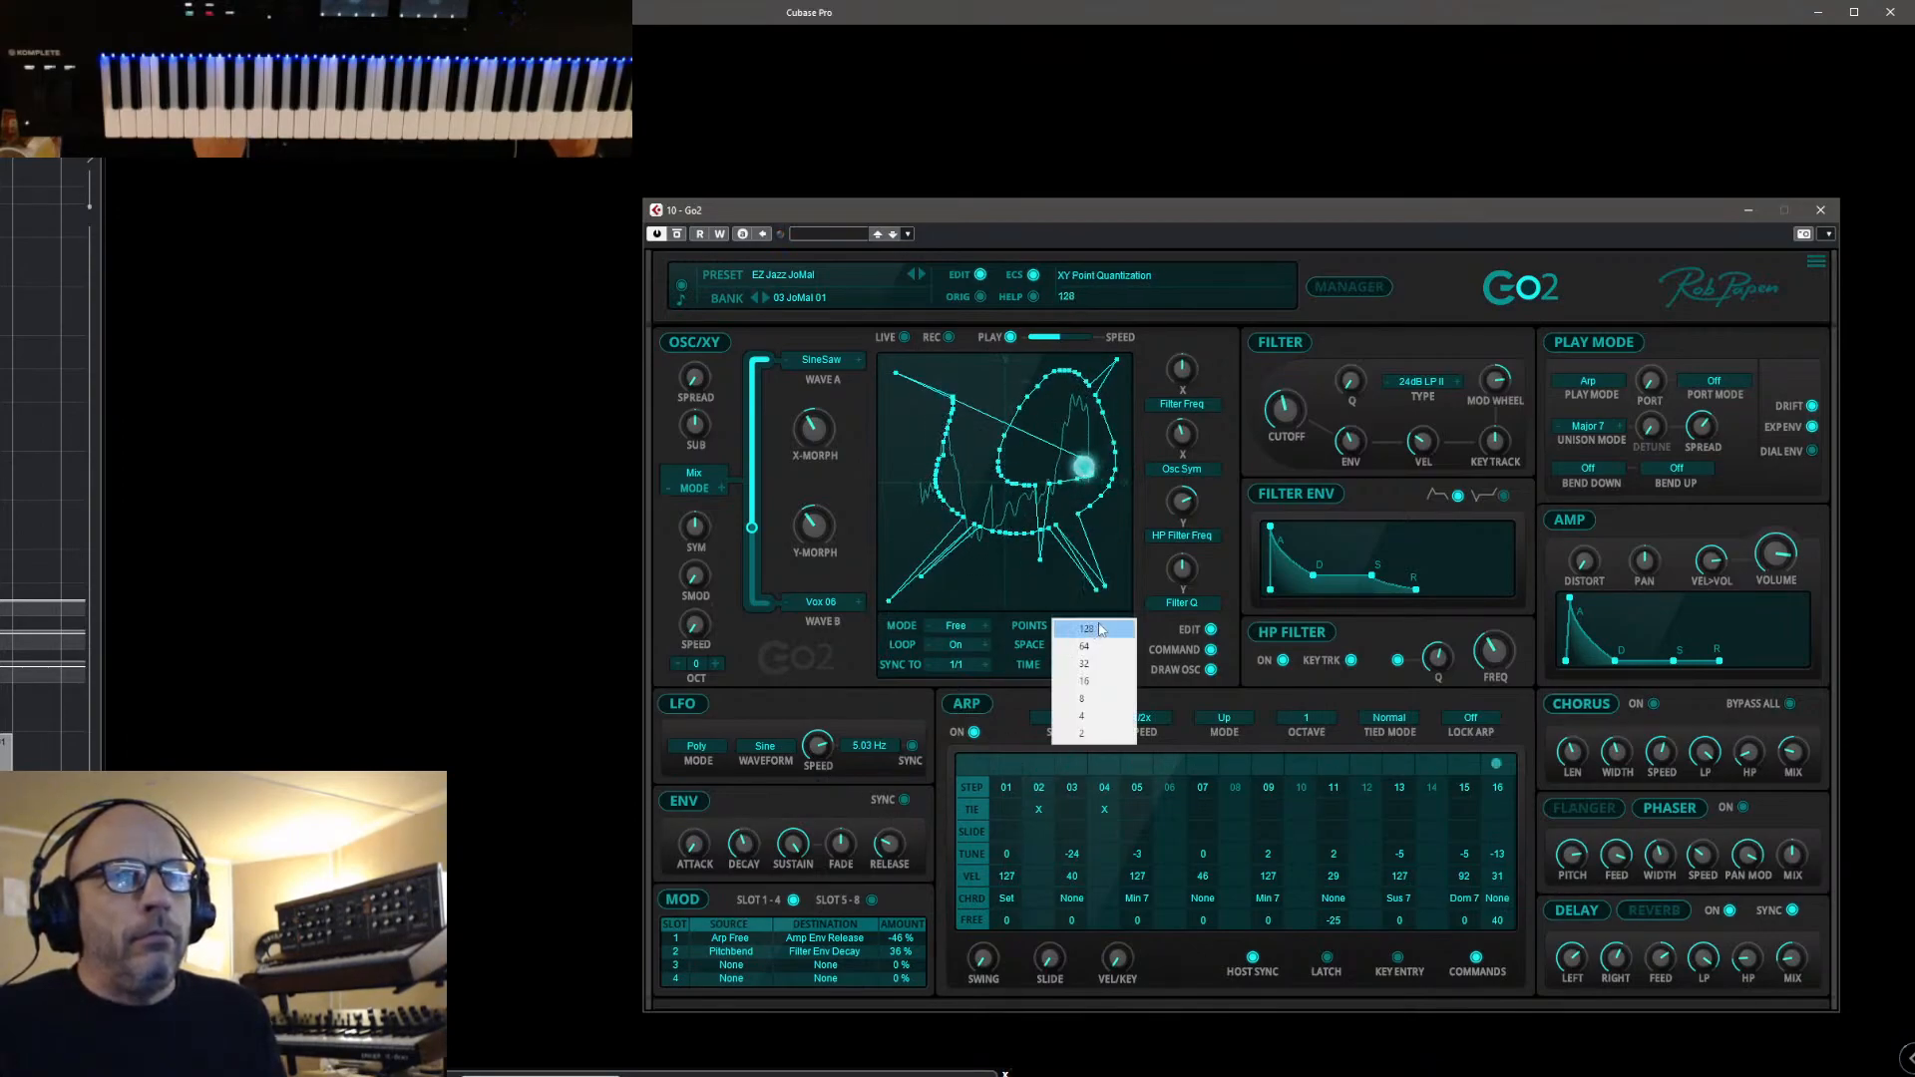
{"action": "left_click", "coordinate": [1087, 700]}
{"action": "left_click", "coordinate": [1087, 645]}
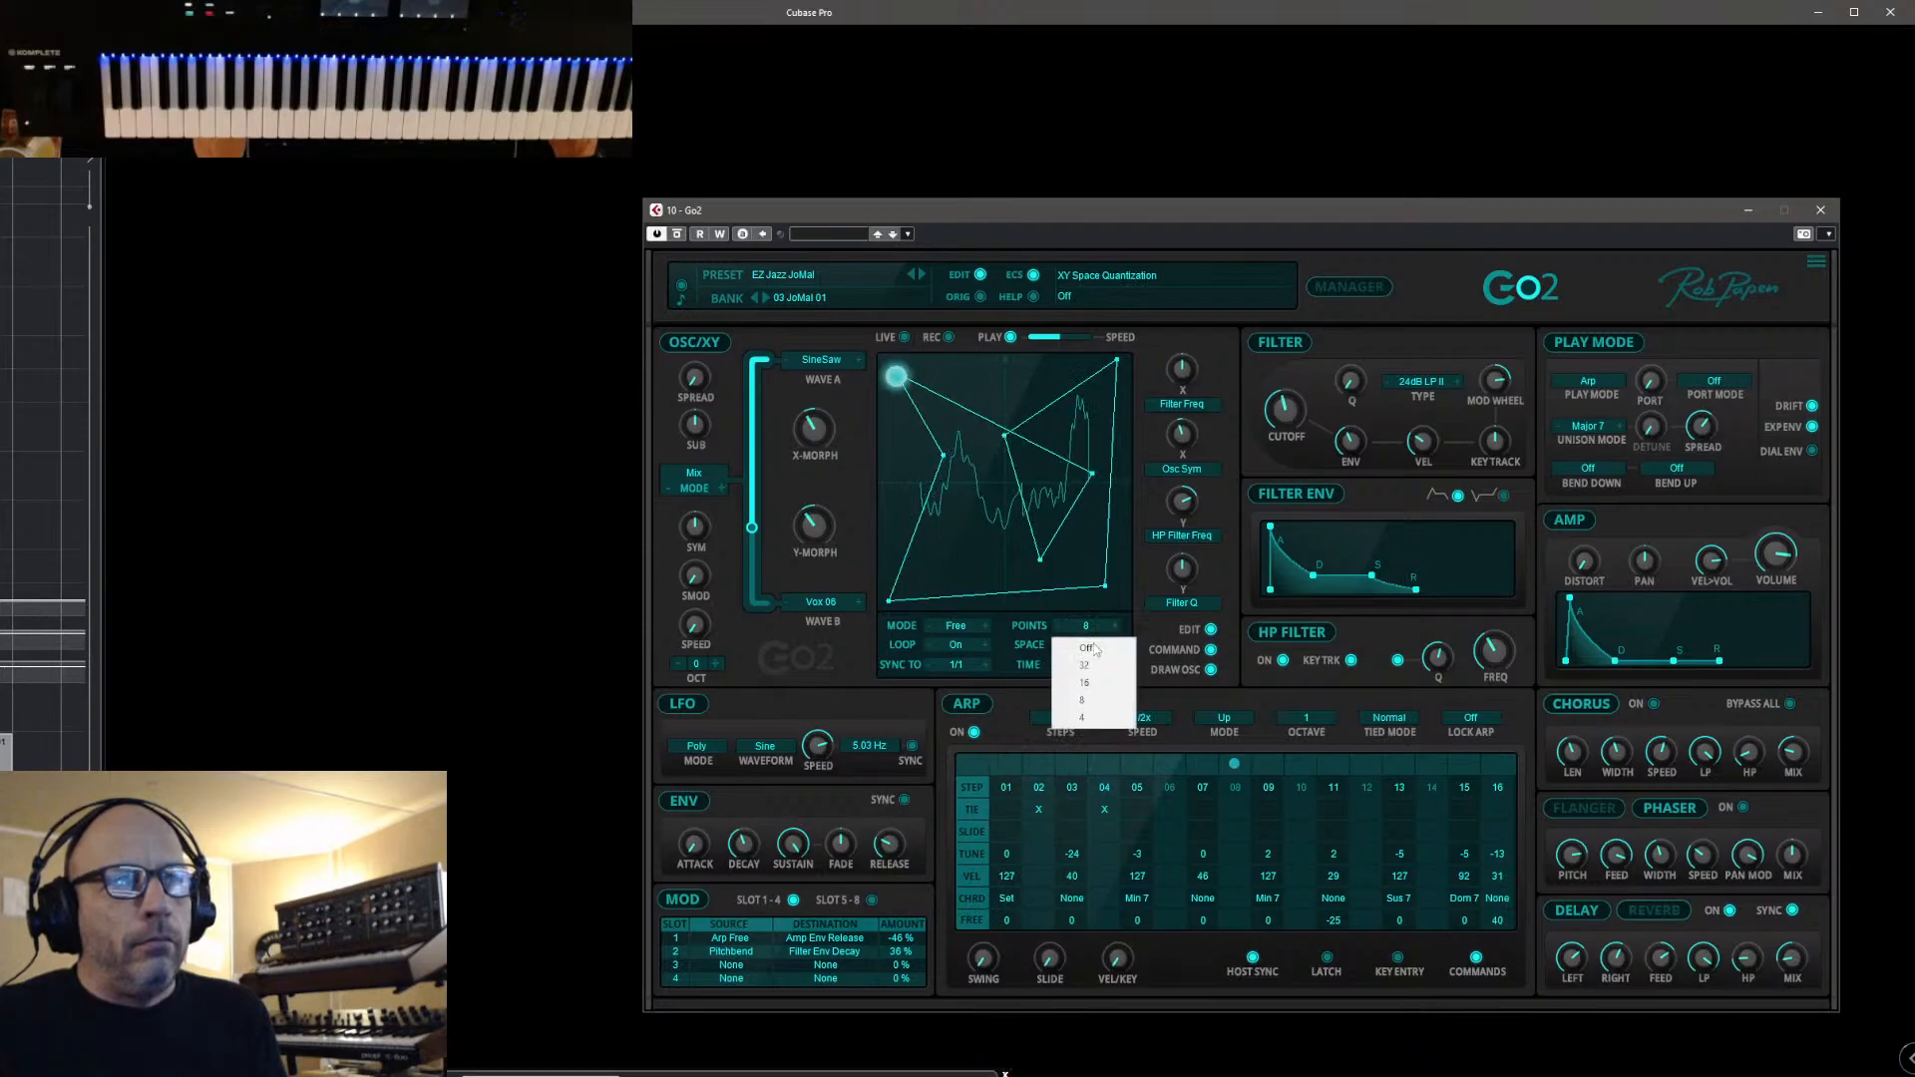
{"action": "left_click", "coordinate": [1104, 701]}
Try an XY time quantization of 1/2, then set it to 1/8 and keep the space quantization at 8
{"action": "left_click", "coordinate": [1091, 666]}
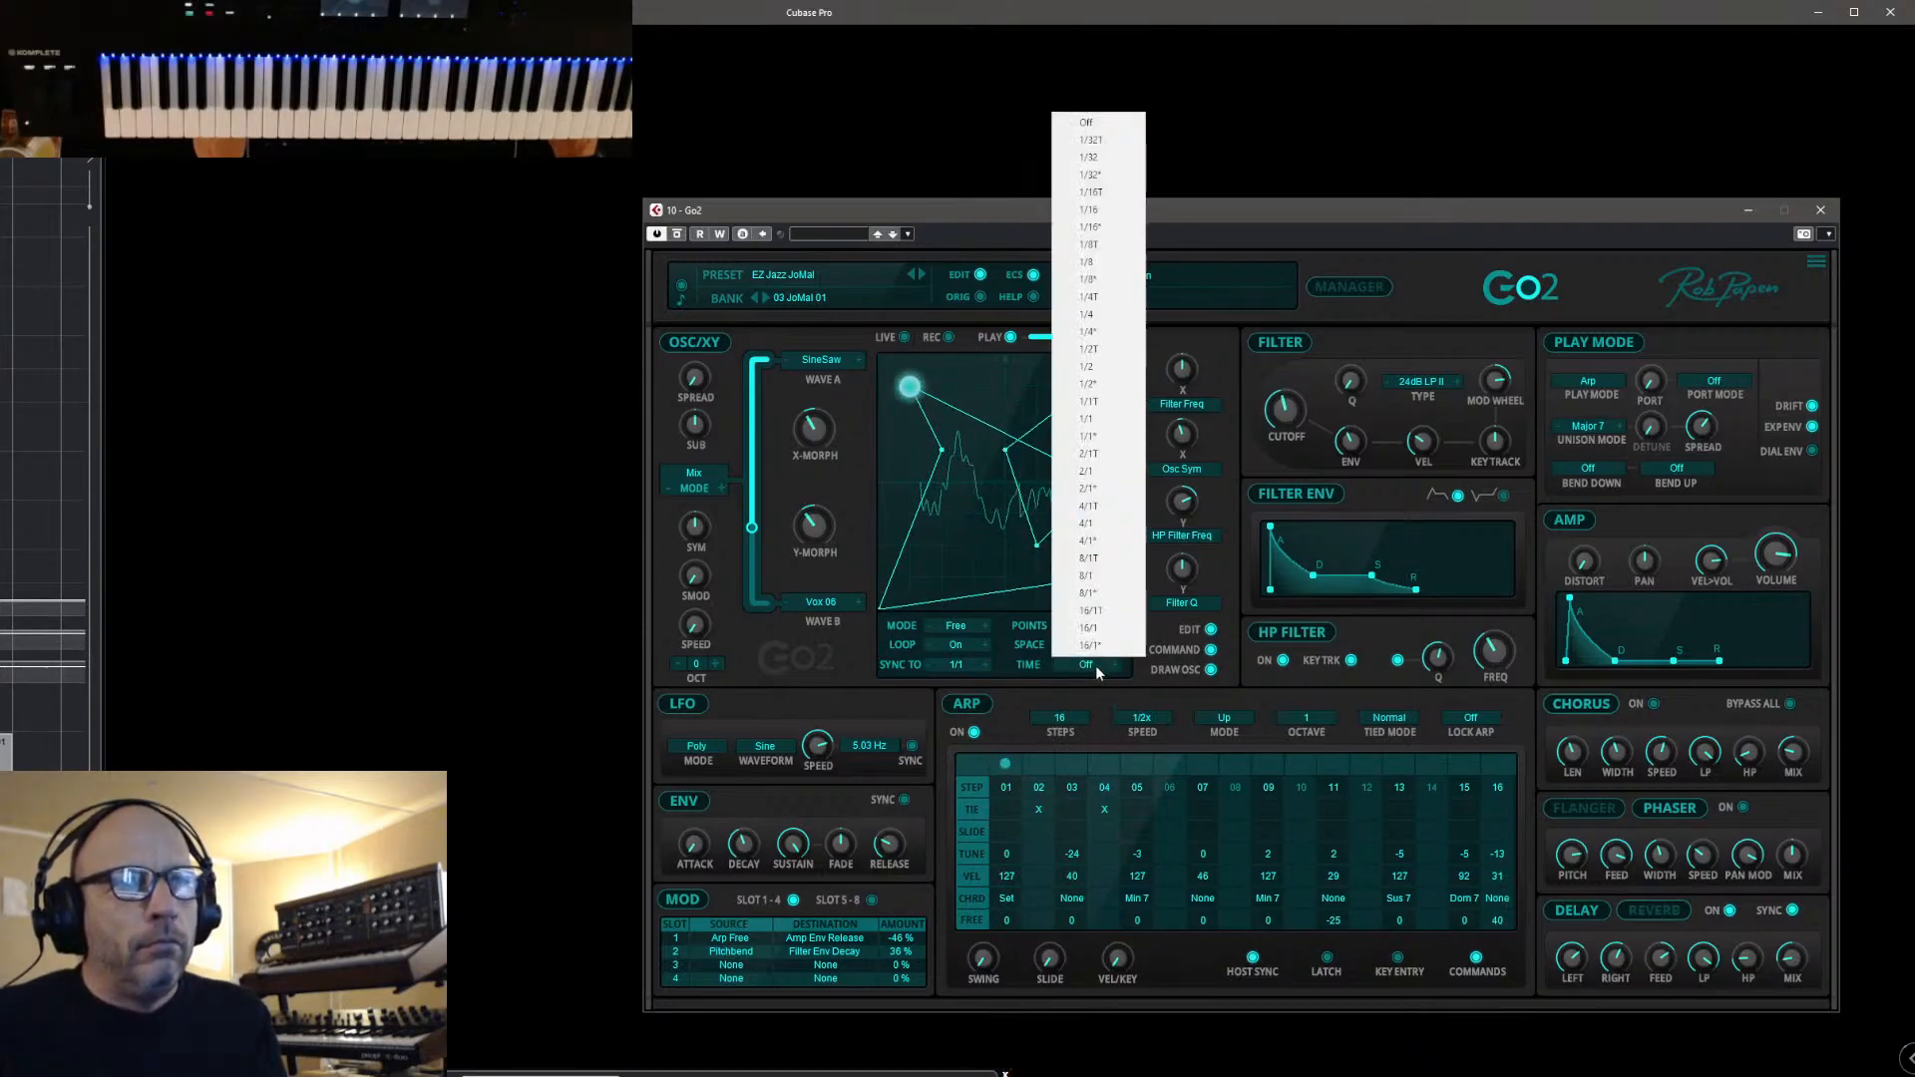
{"action": "left_click", "coordinate": [1087, 366]}
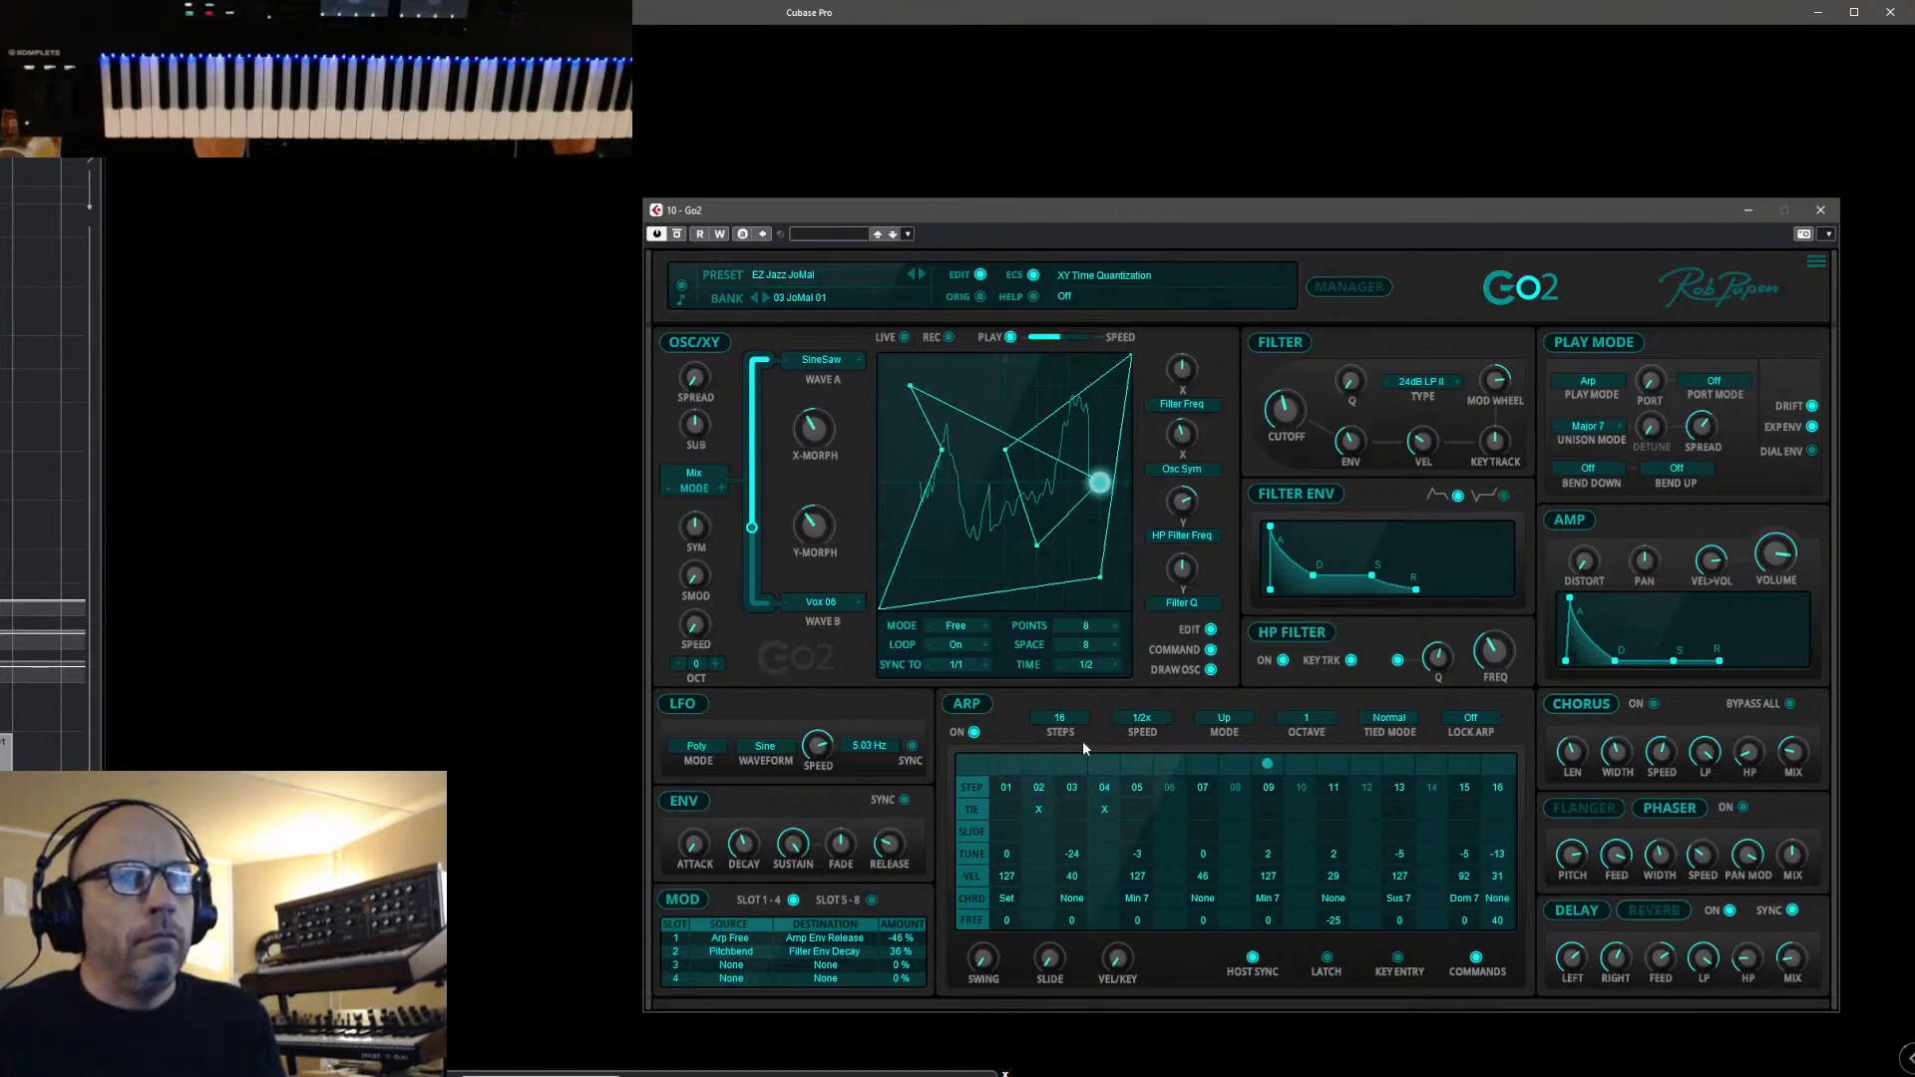
{"action": "left_click", "coordinate": [1089, 666]}
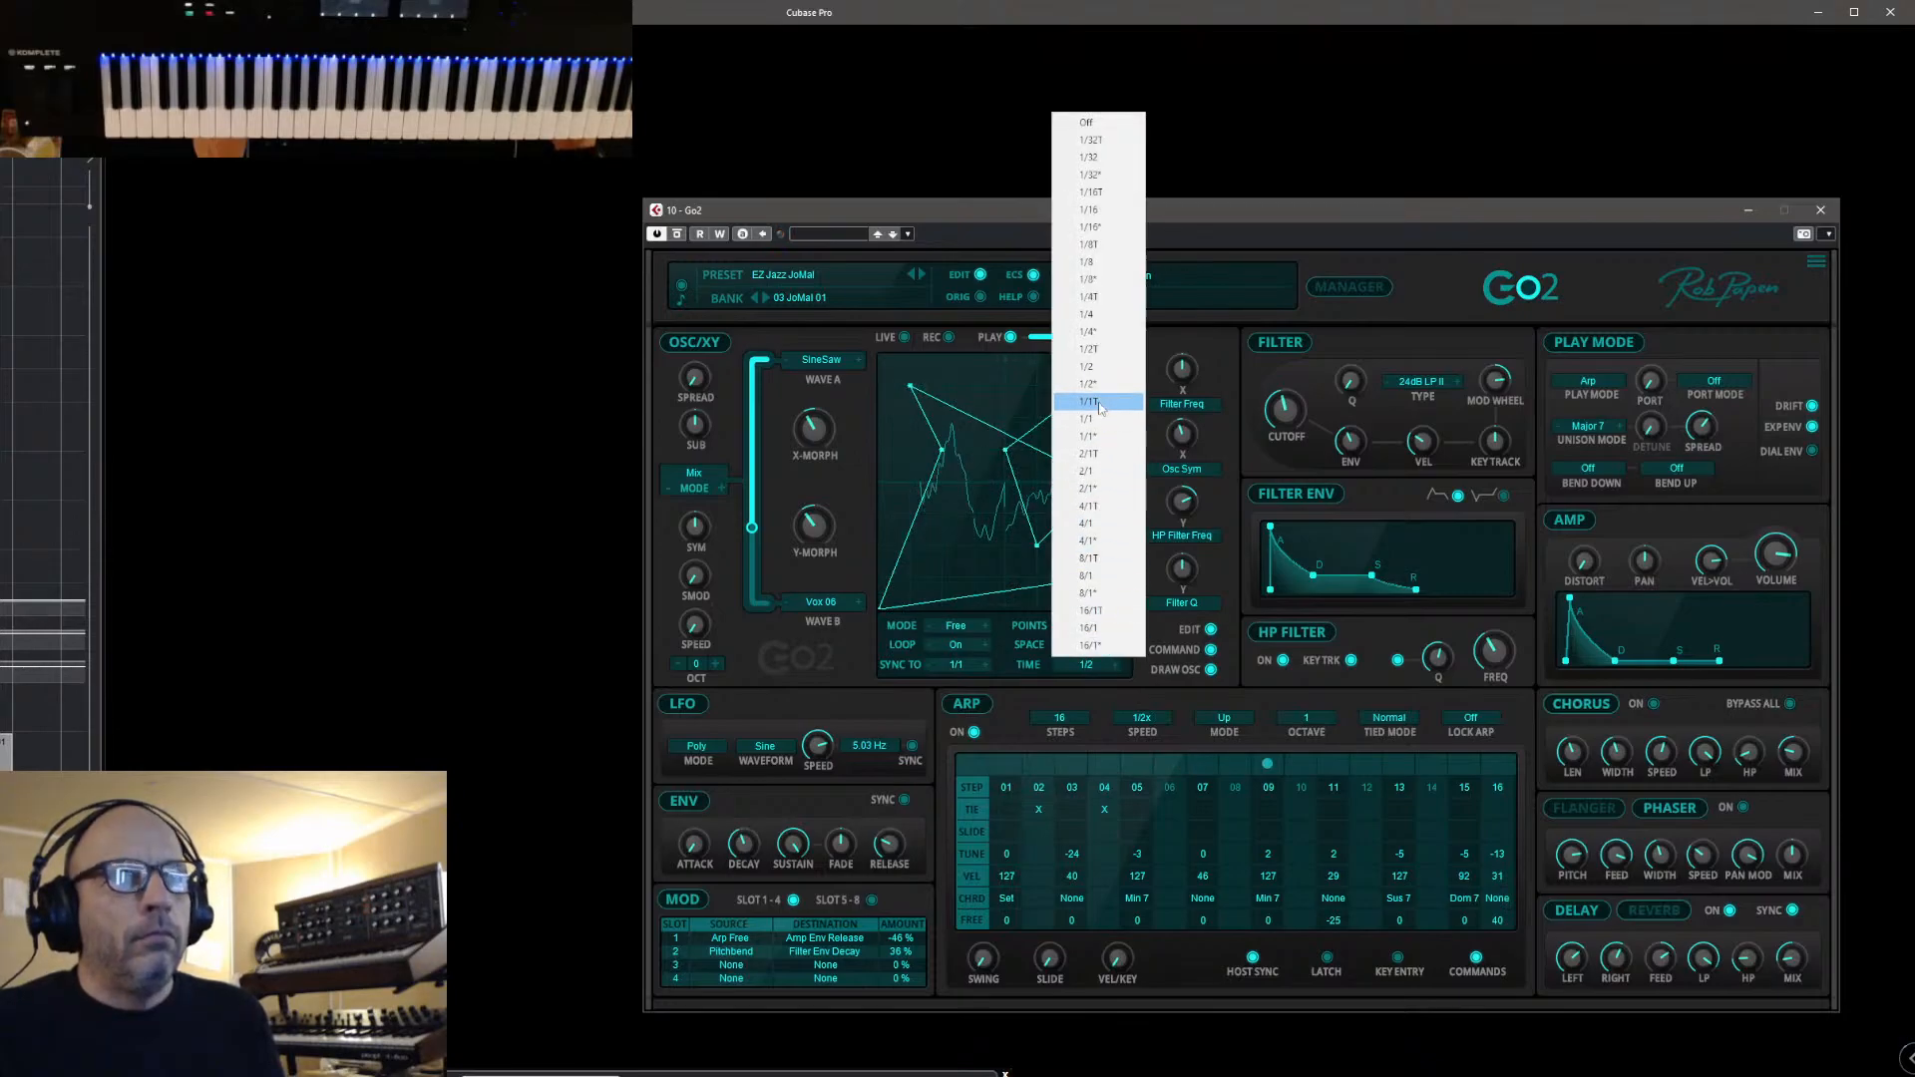
{"action": "left_click", "coordinate": [1099, 264]}
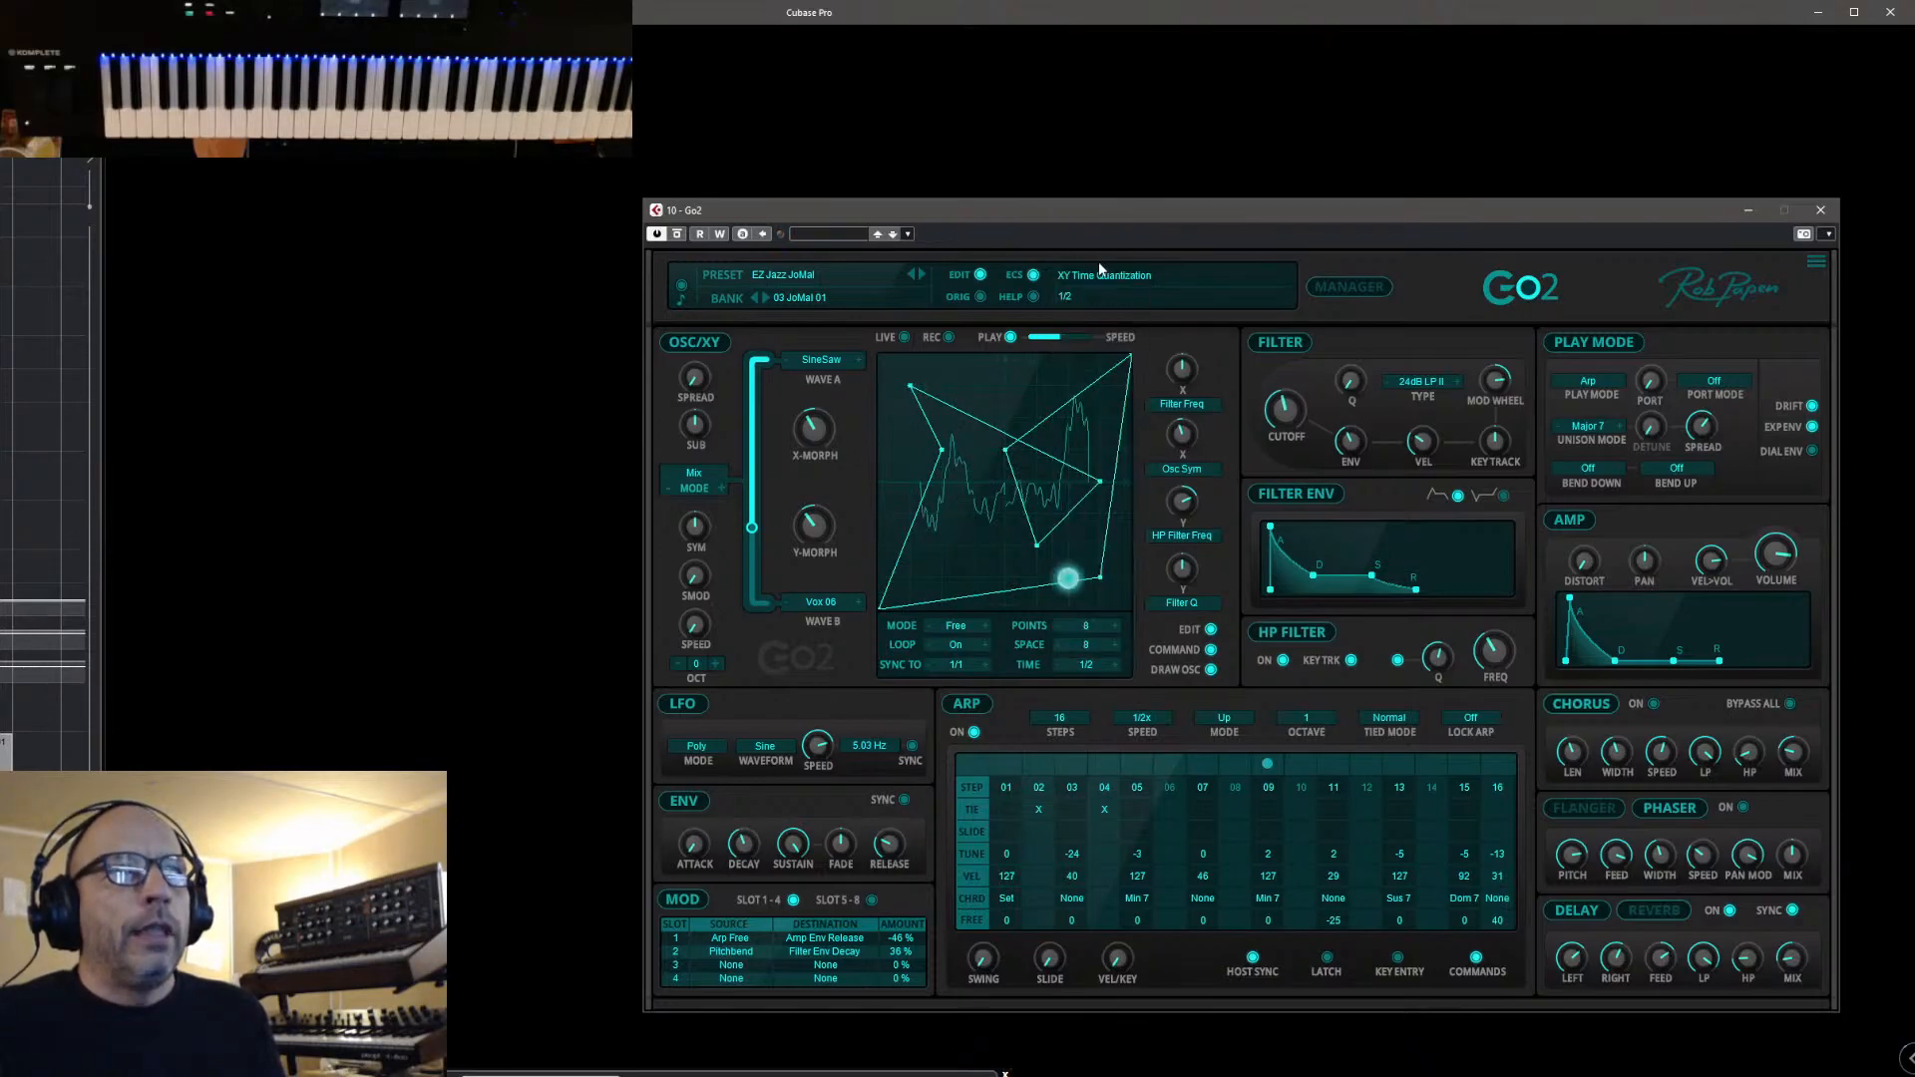
{"action": "left_click", "coordinate": [1086, 645]}
{"action": "left_click", "coordinate": [1092, 697]}
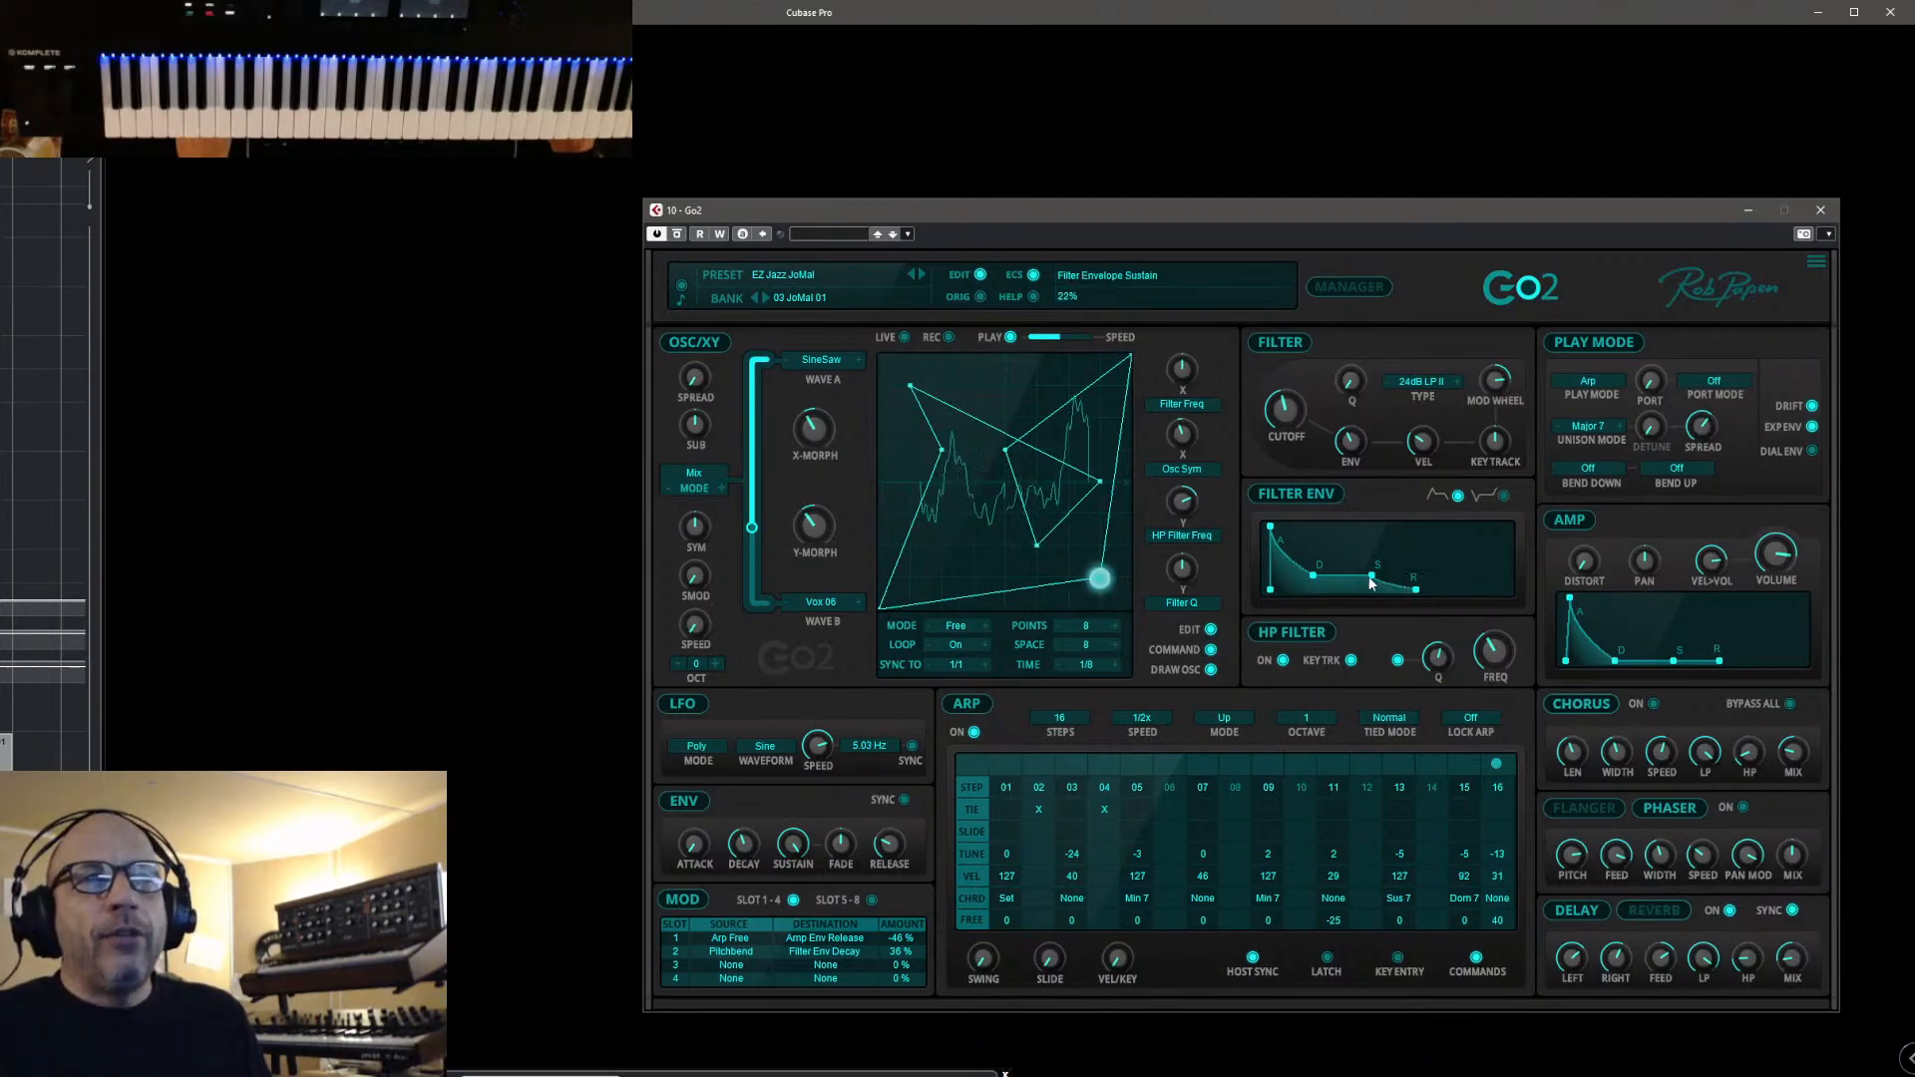
Raise the filter envelope's sustain slightly and lower the high-pass filter frequency to about 149 Hz
{"action": "left_click_drag", "start_coordinate": [1389, 576], "coordinate": [1392, 533]}
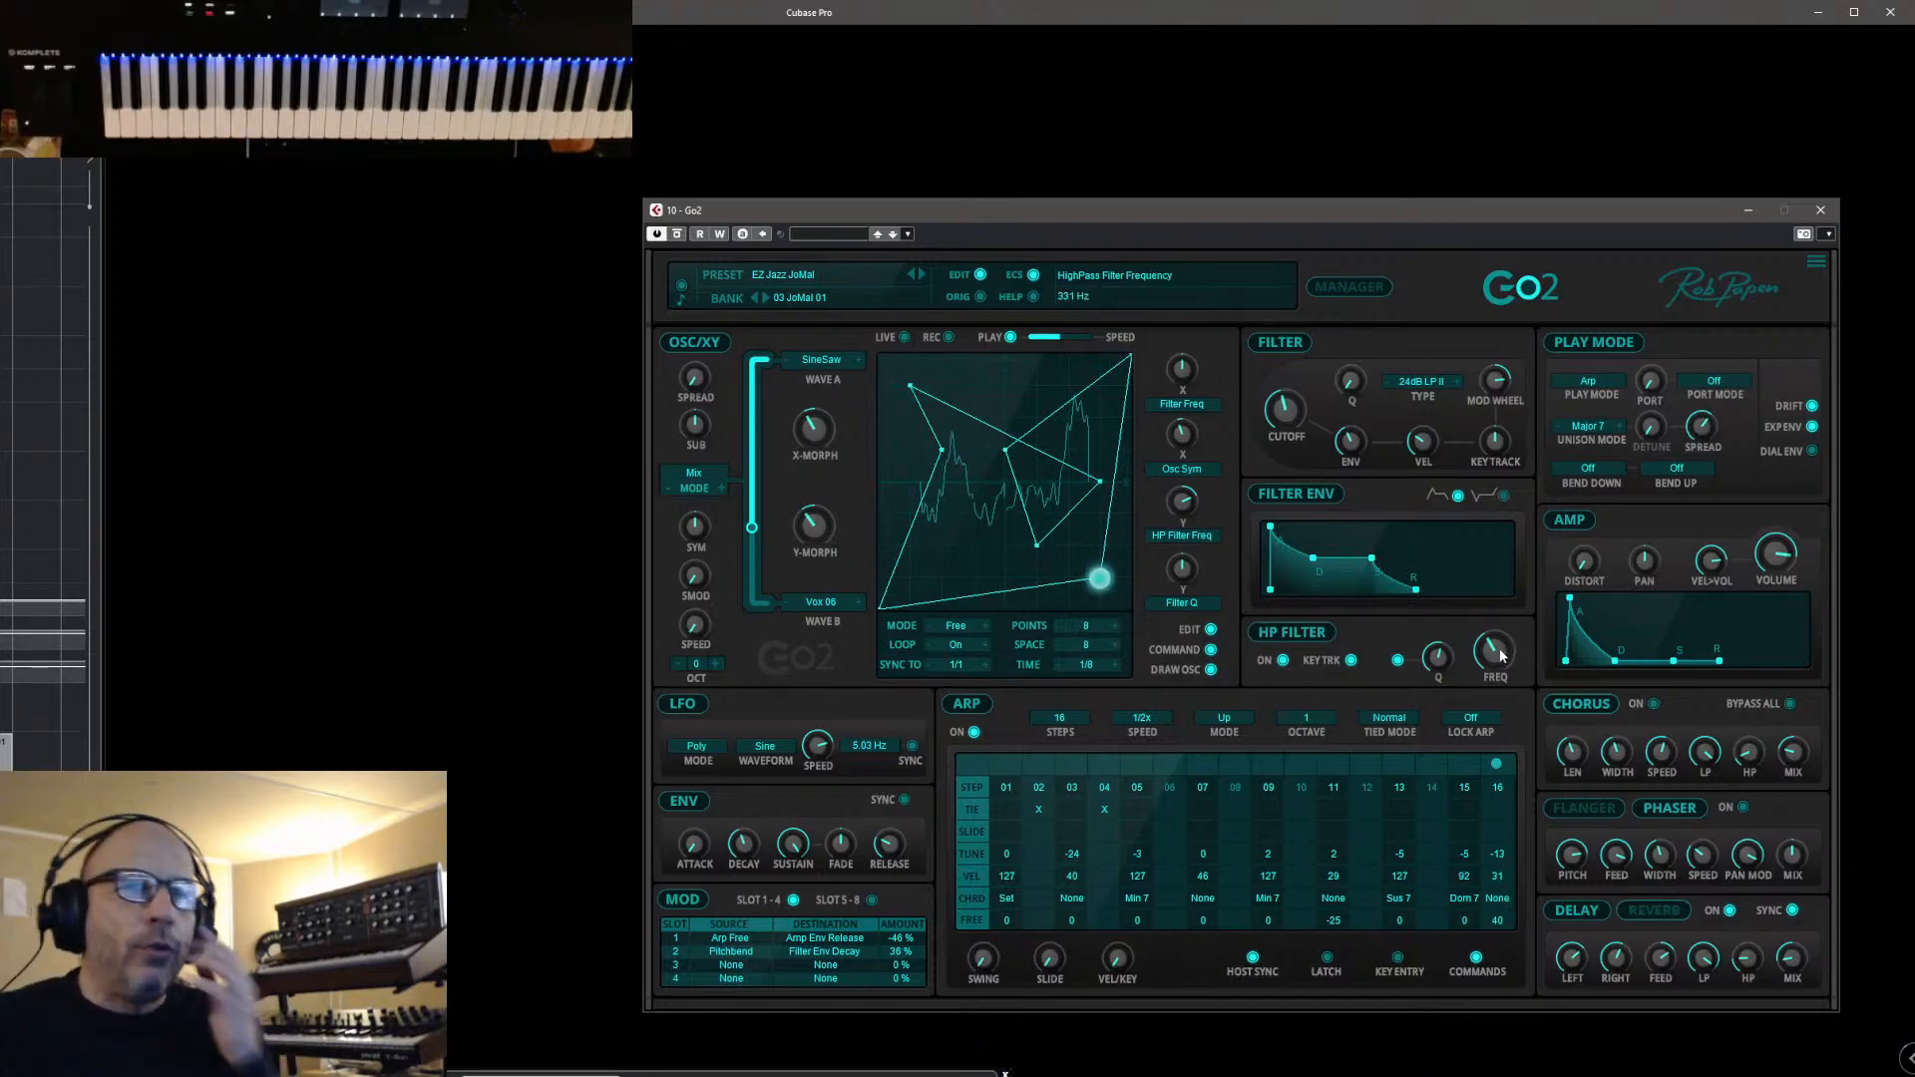
{"action": "left_click_drag", "start_coordinate": [1501, 655], "coordinate": [1503, 638]}
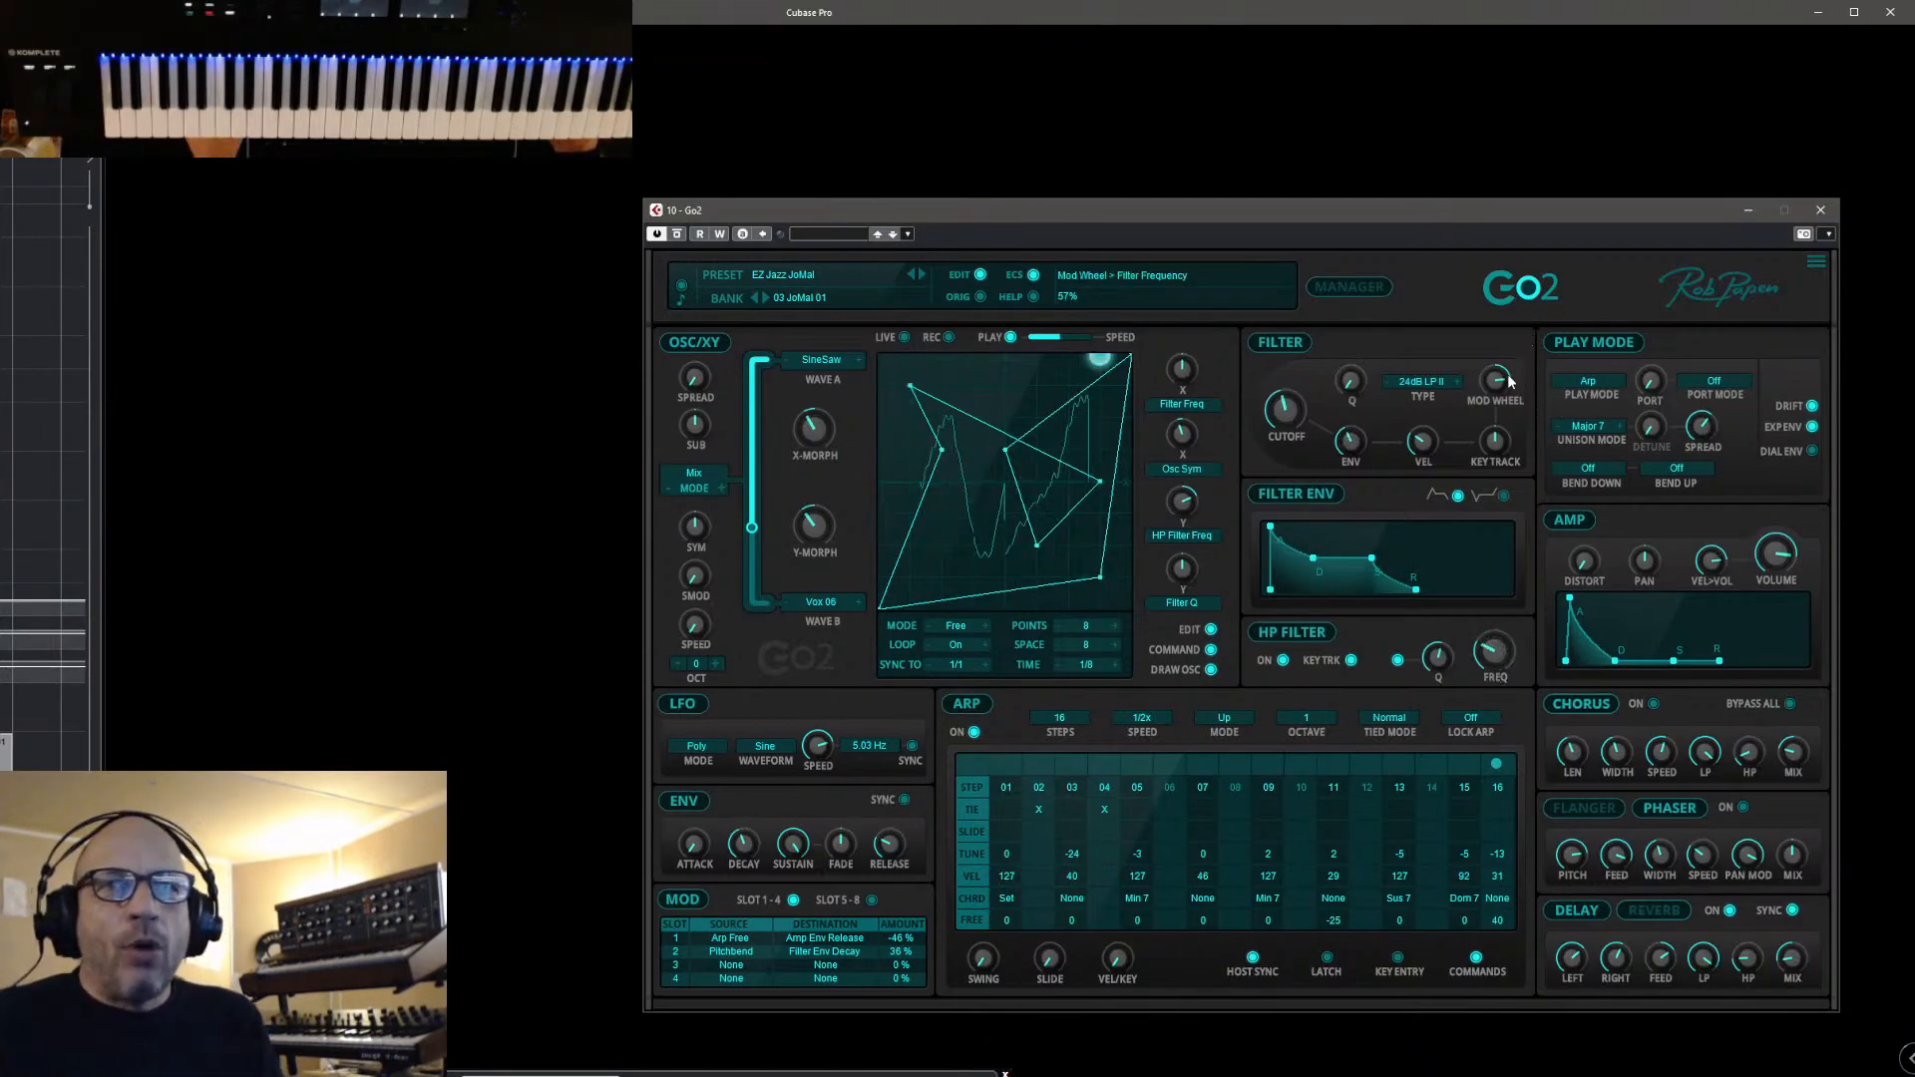
Change the play mode from Arp to Poly
{"action": "left_click", "coordinate": [1593, 385]}
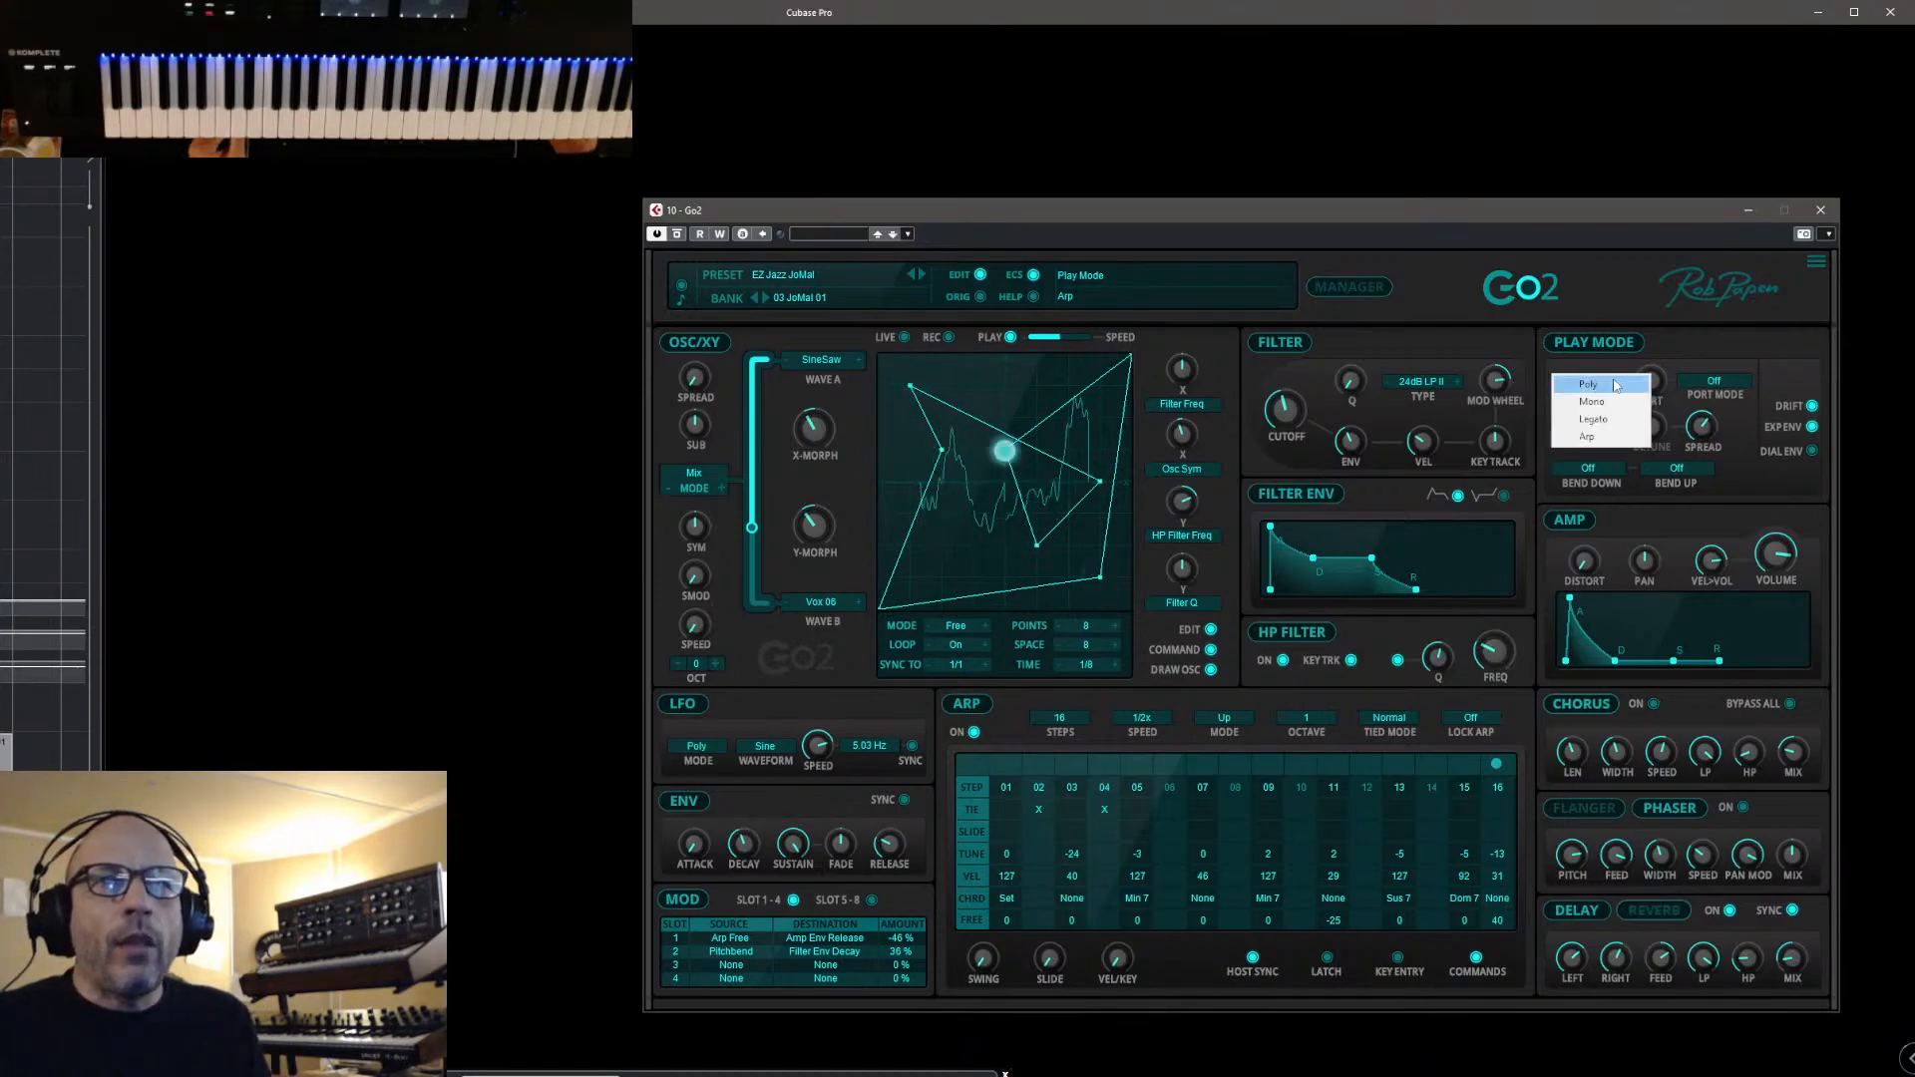
{"action": "left_click", "coordinate": [1607, 386]}
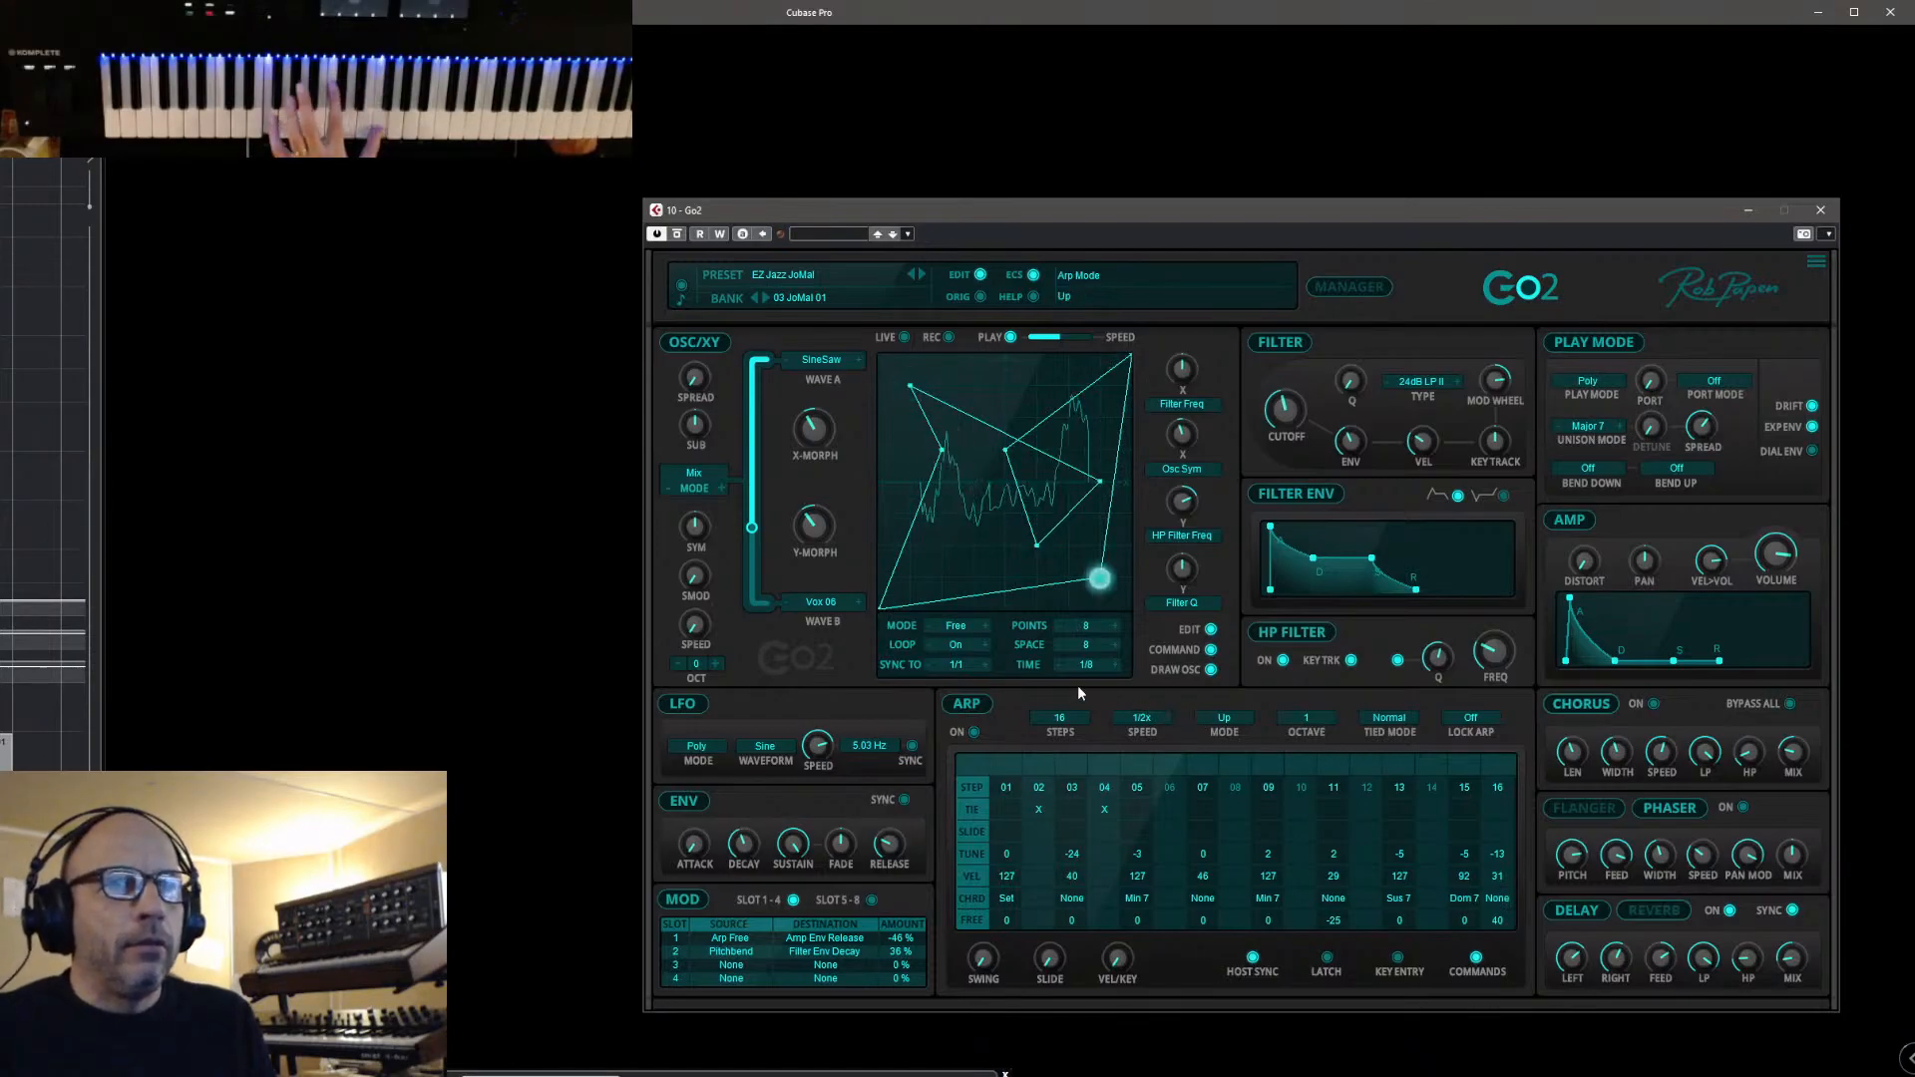
Load the An Analog Face preset from bank 02 Synth 01 and return to the synth controls
{"action": "left_click", "coordinate": [1337, 288]}
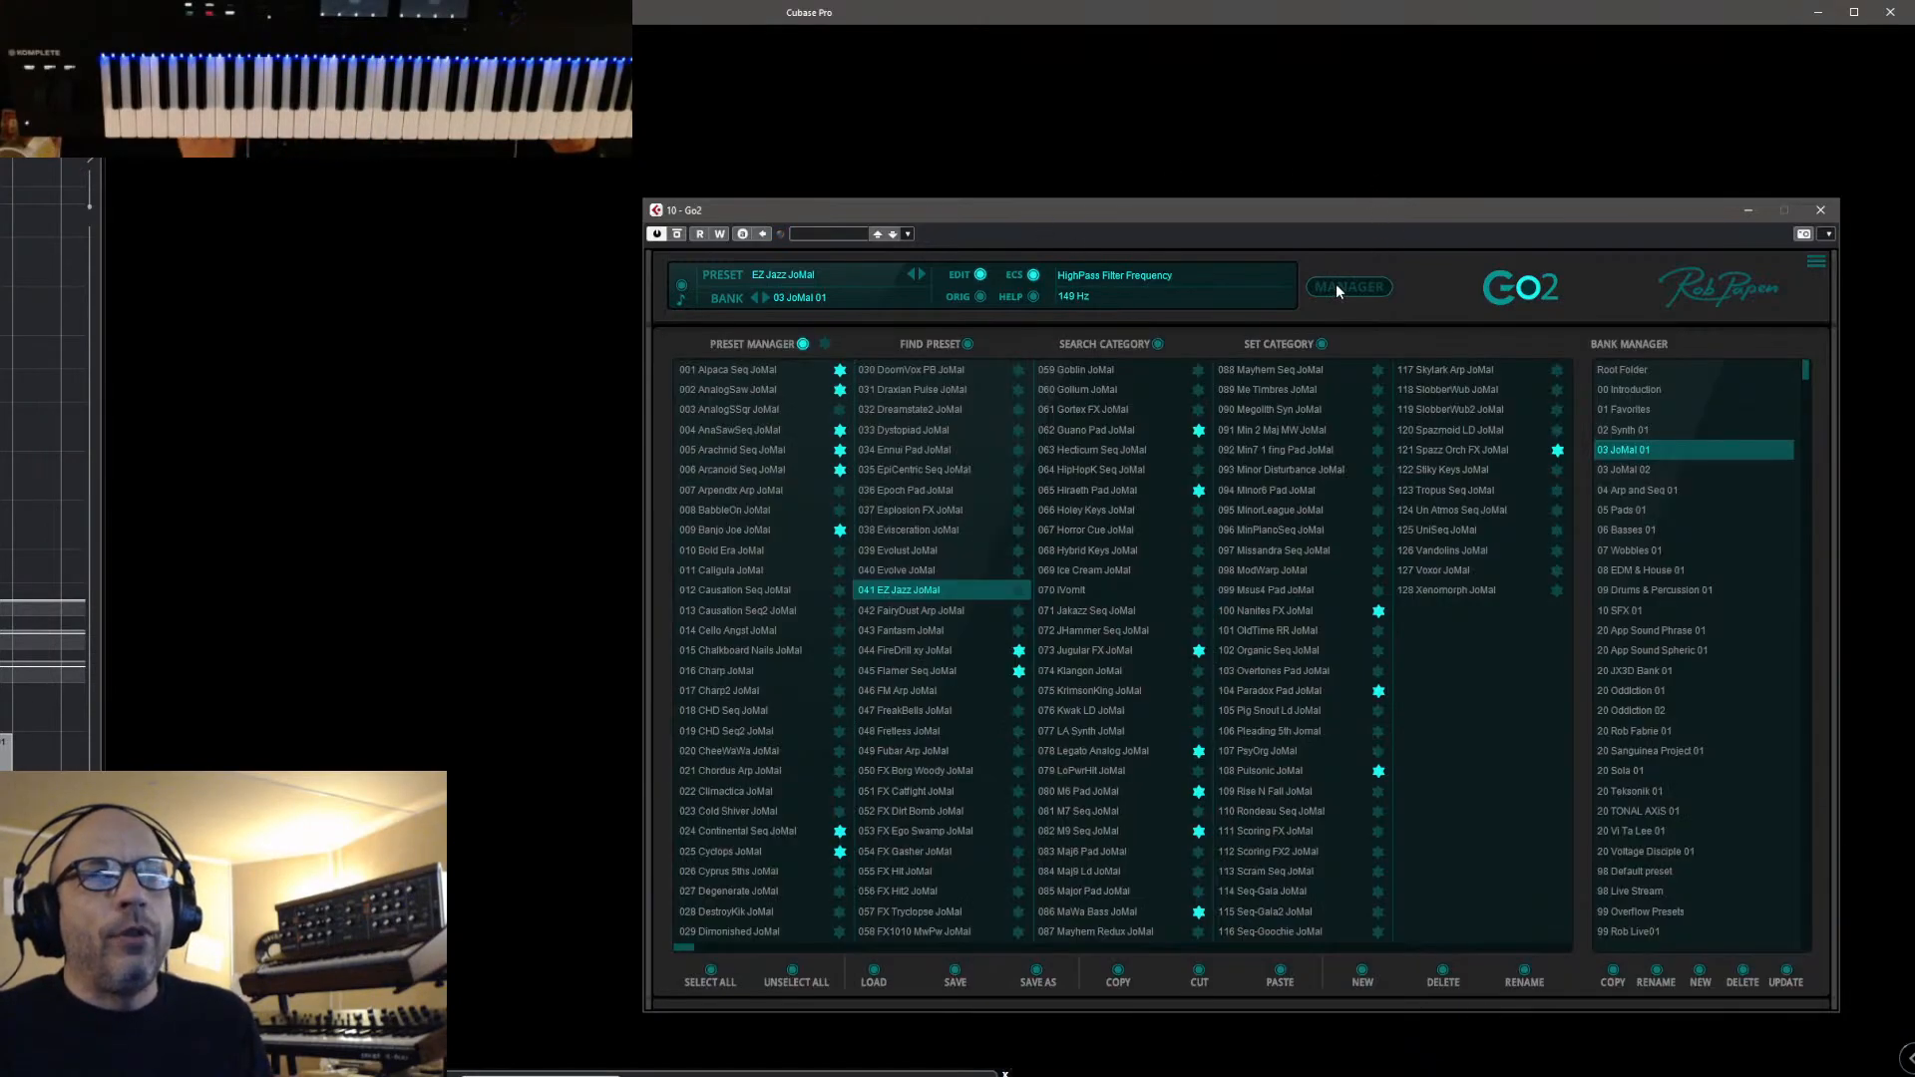
{"action": "left_click", "coordinate": [1629, 429]}
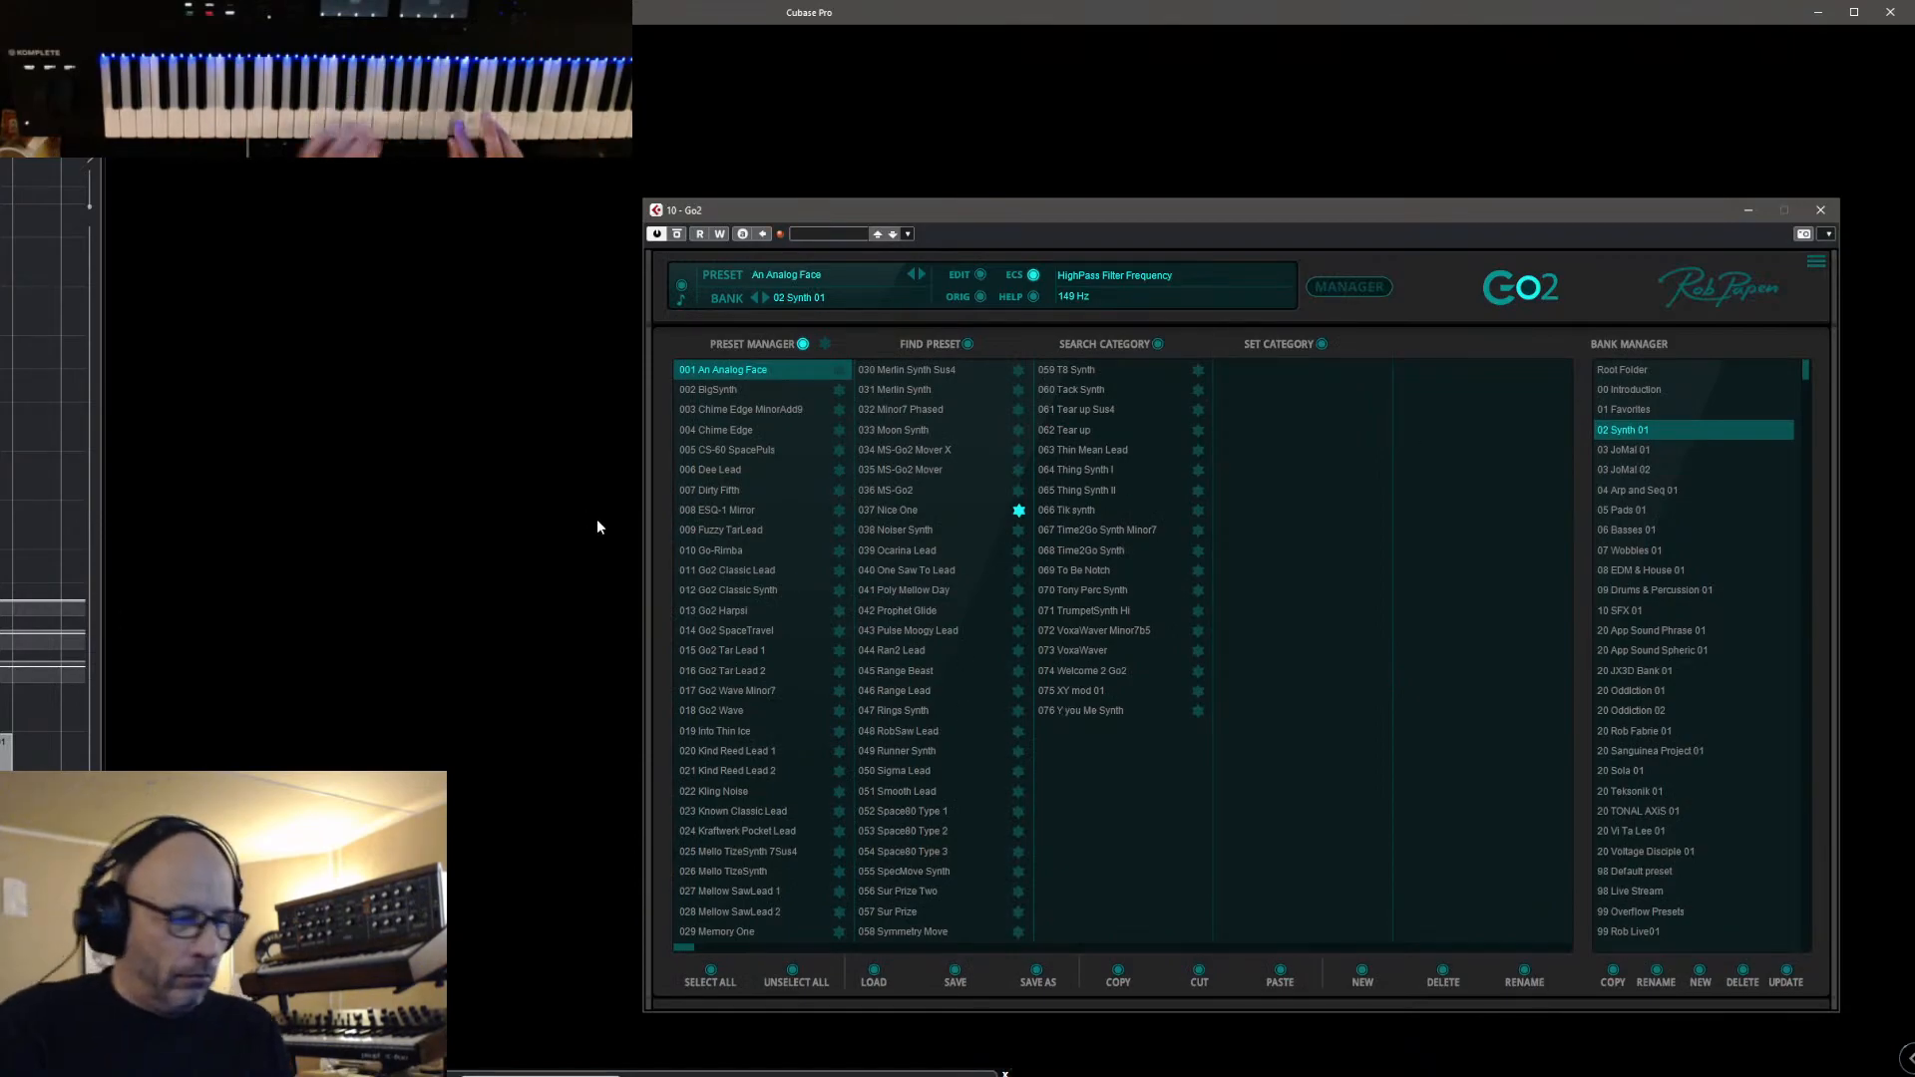
{"action": "left_click", "coordinate": [1341, 287]}
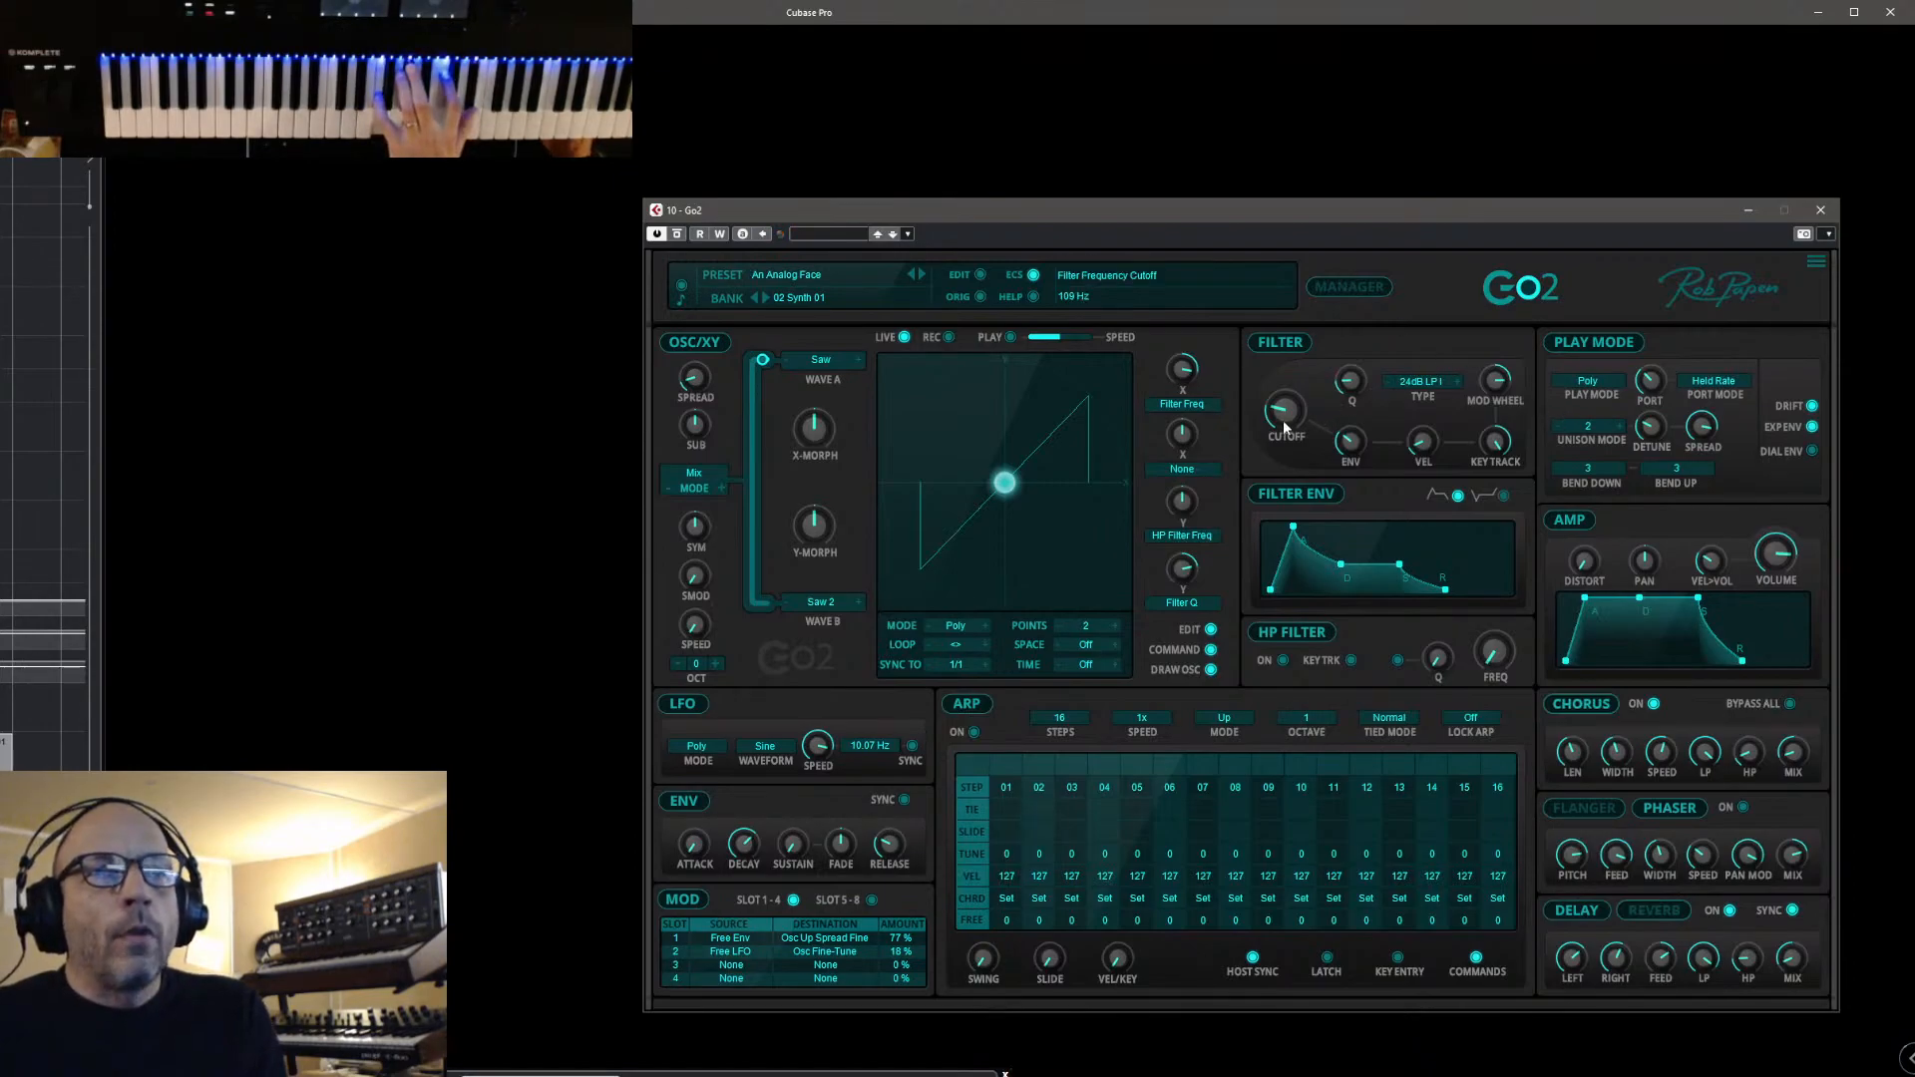
{"action": "left_click_drag", "start_coordinate": [1313, 367], "coordinate": [1297, 420]}
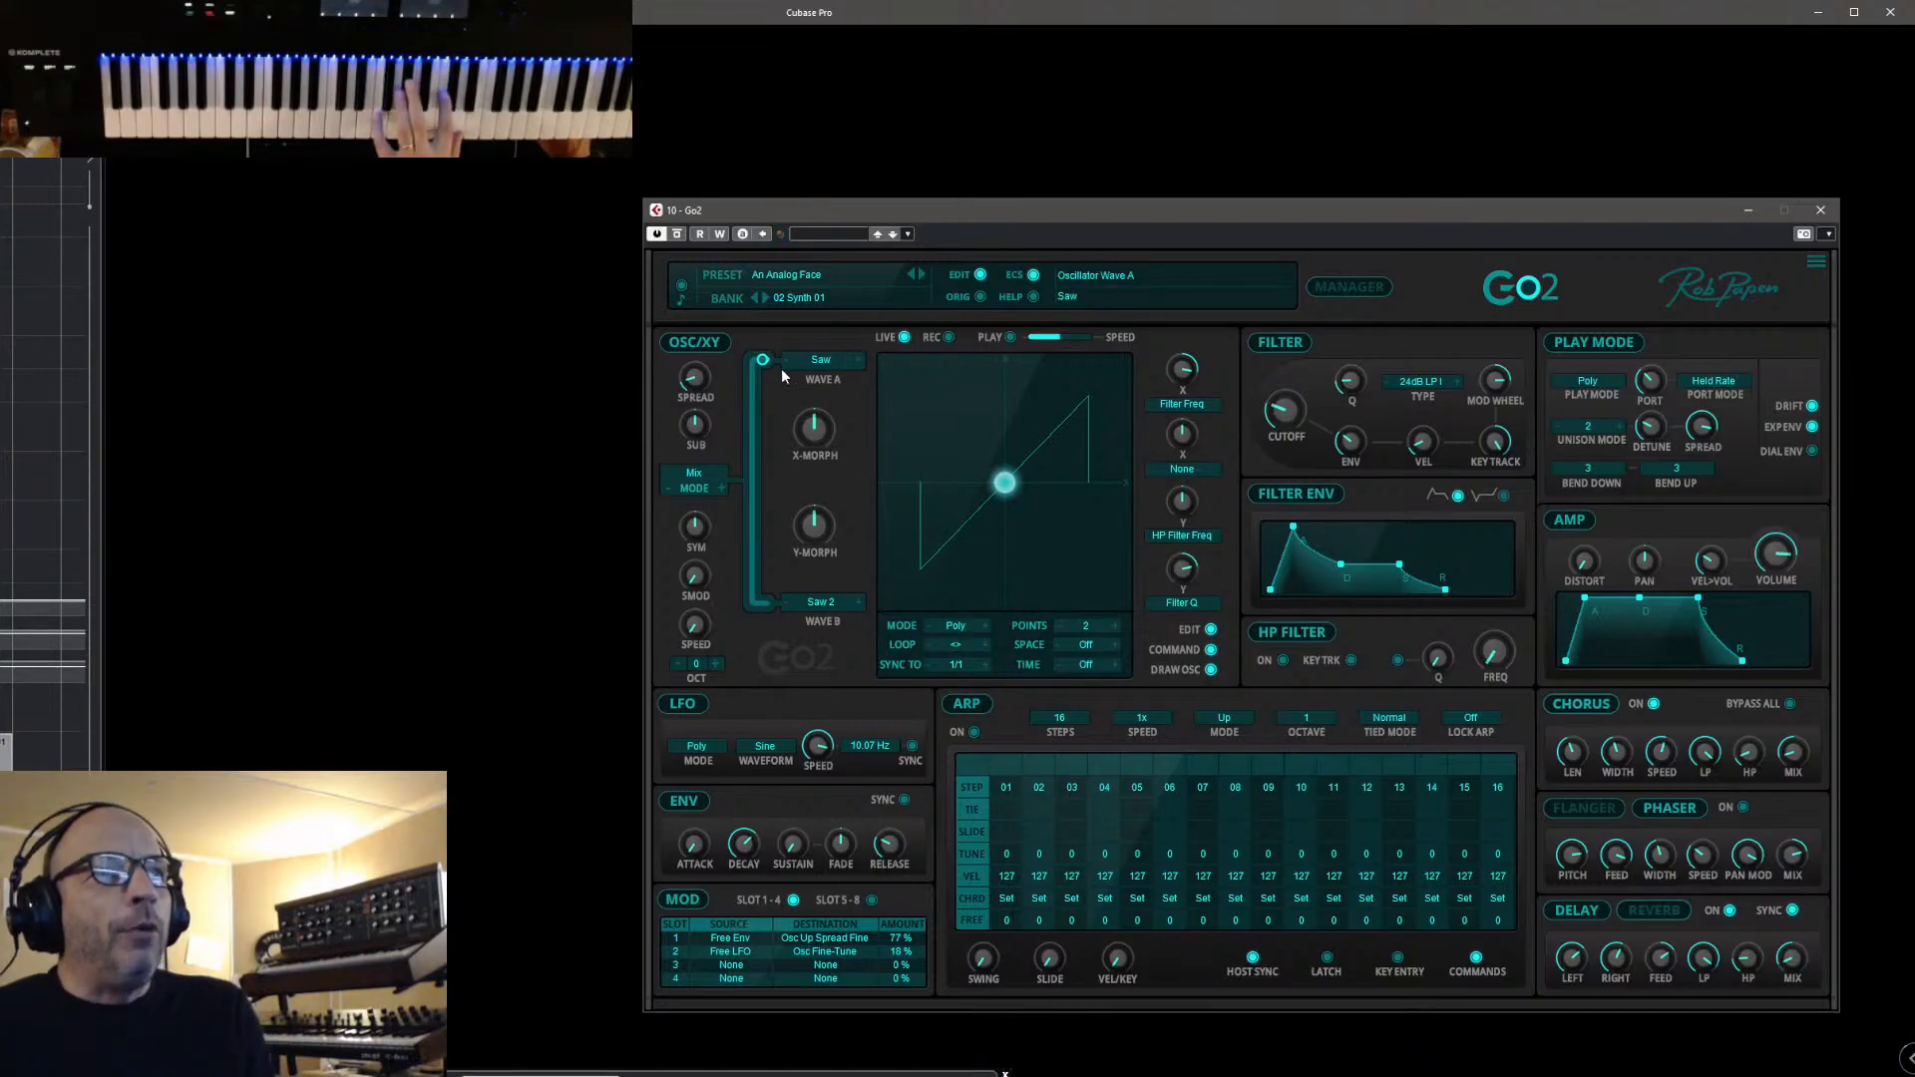
Try the 2 Octaves, Minor and Diminish 7 unison modes on the An Analog Face preset
{"action": "left_click", "coordinate": [1591, 427]}
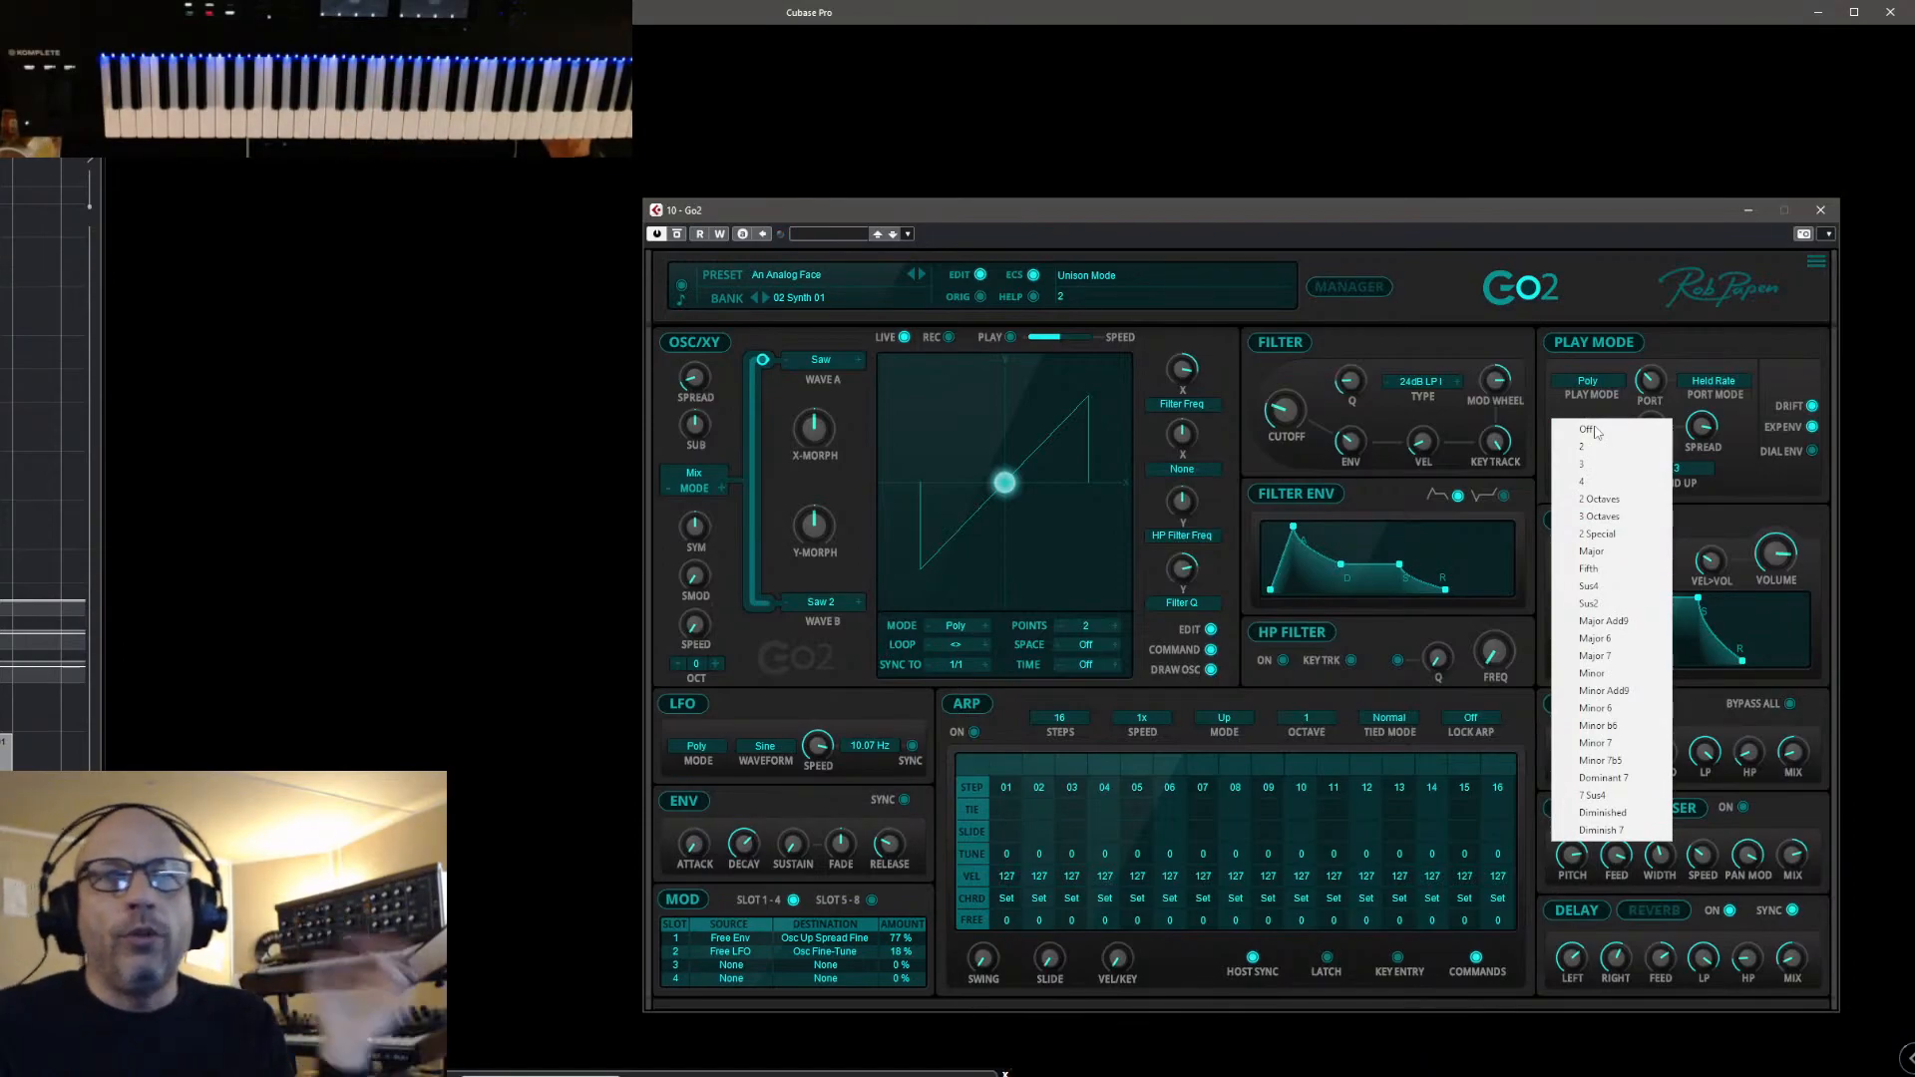
{"action": "left_click", "coordinate": [1611, 499]}
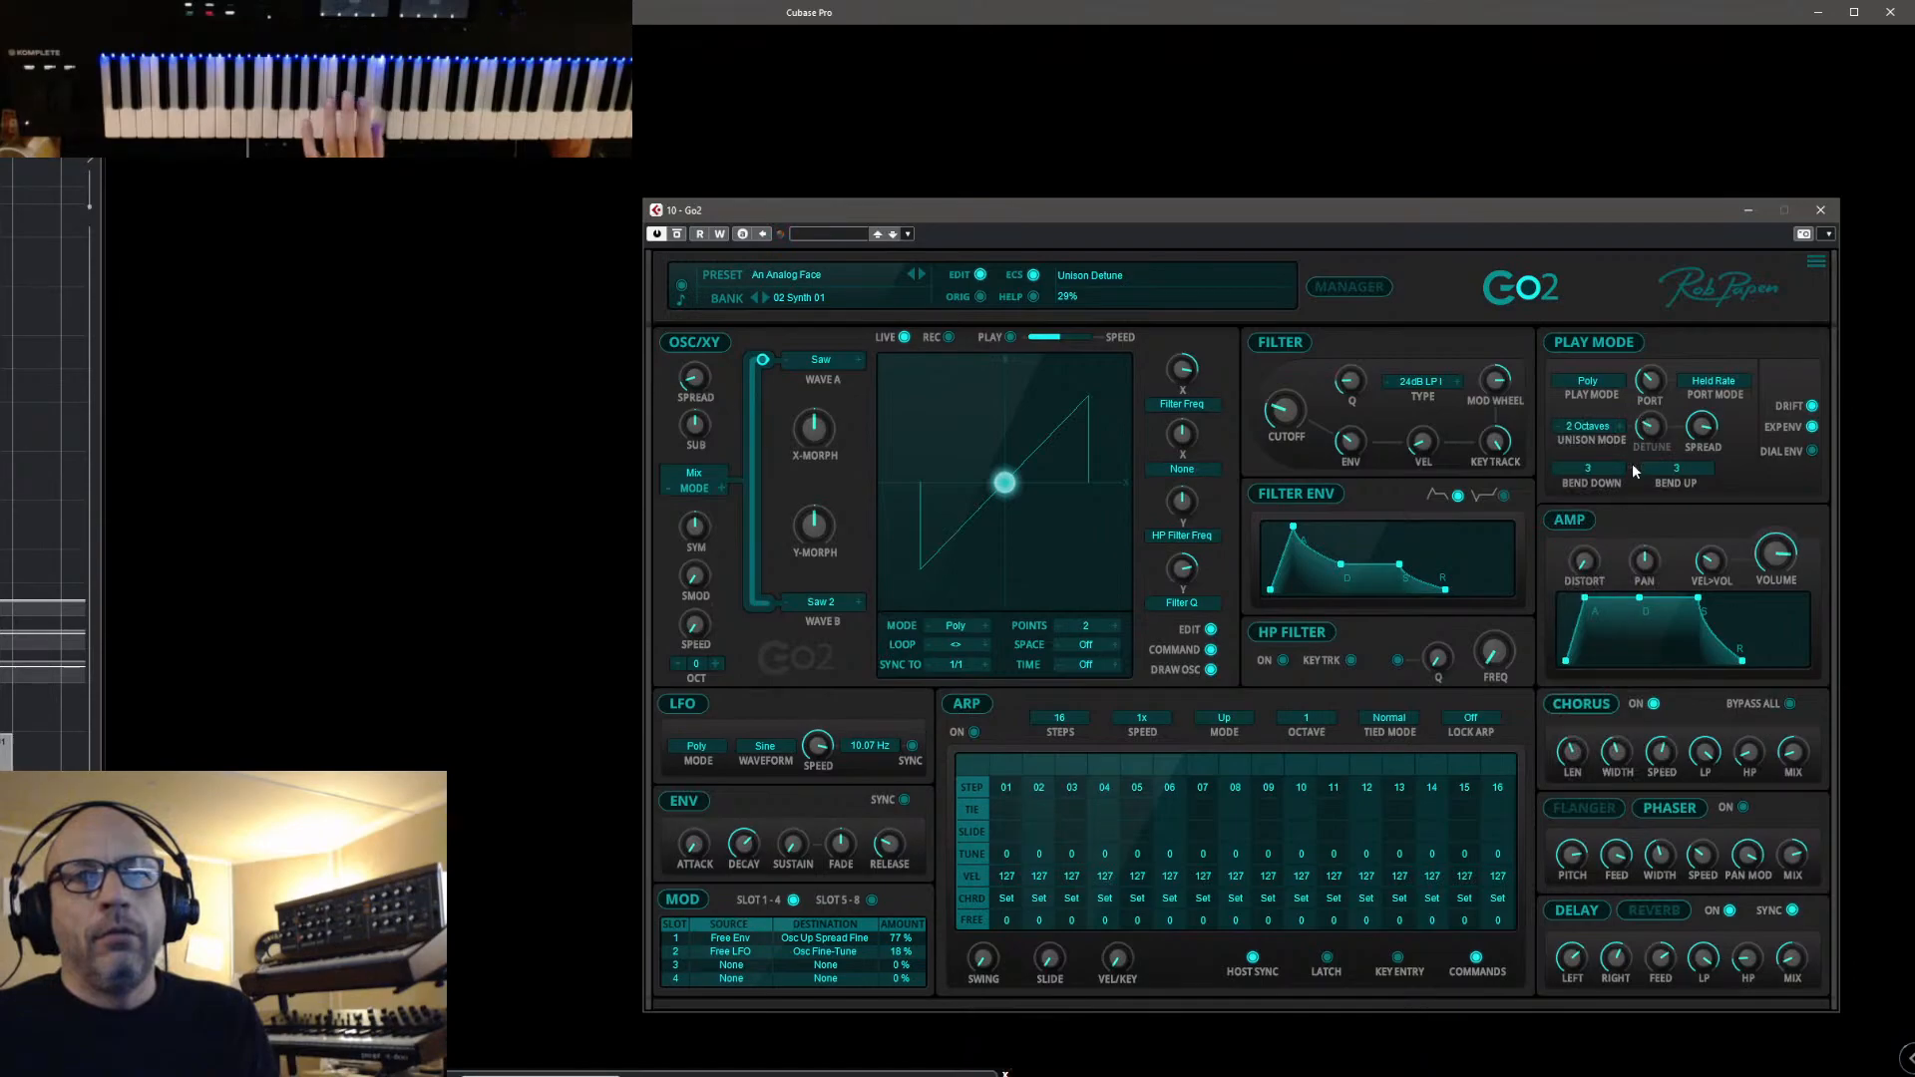
{"action": "left_click", "coordinate": [1588, 429]}
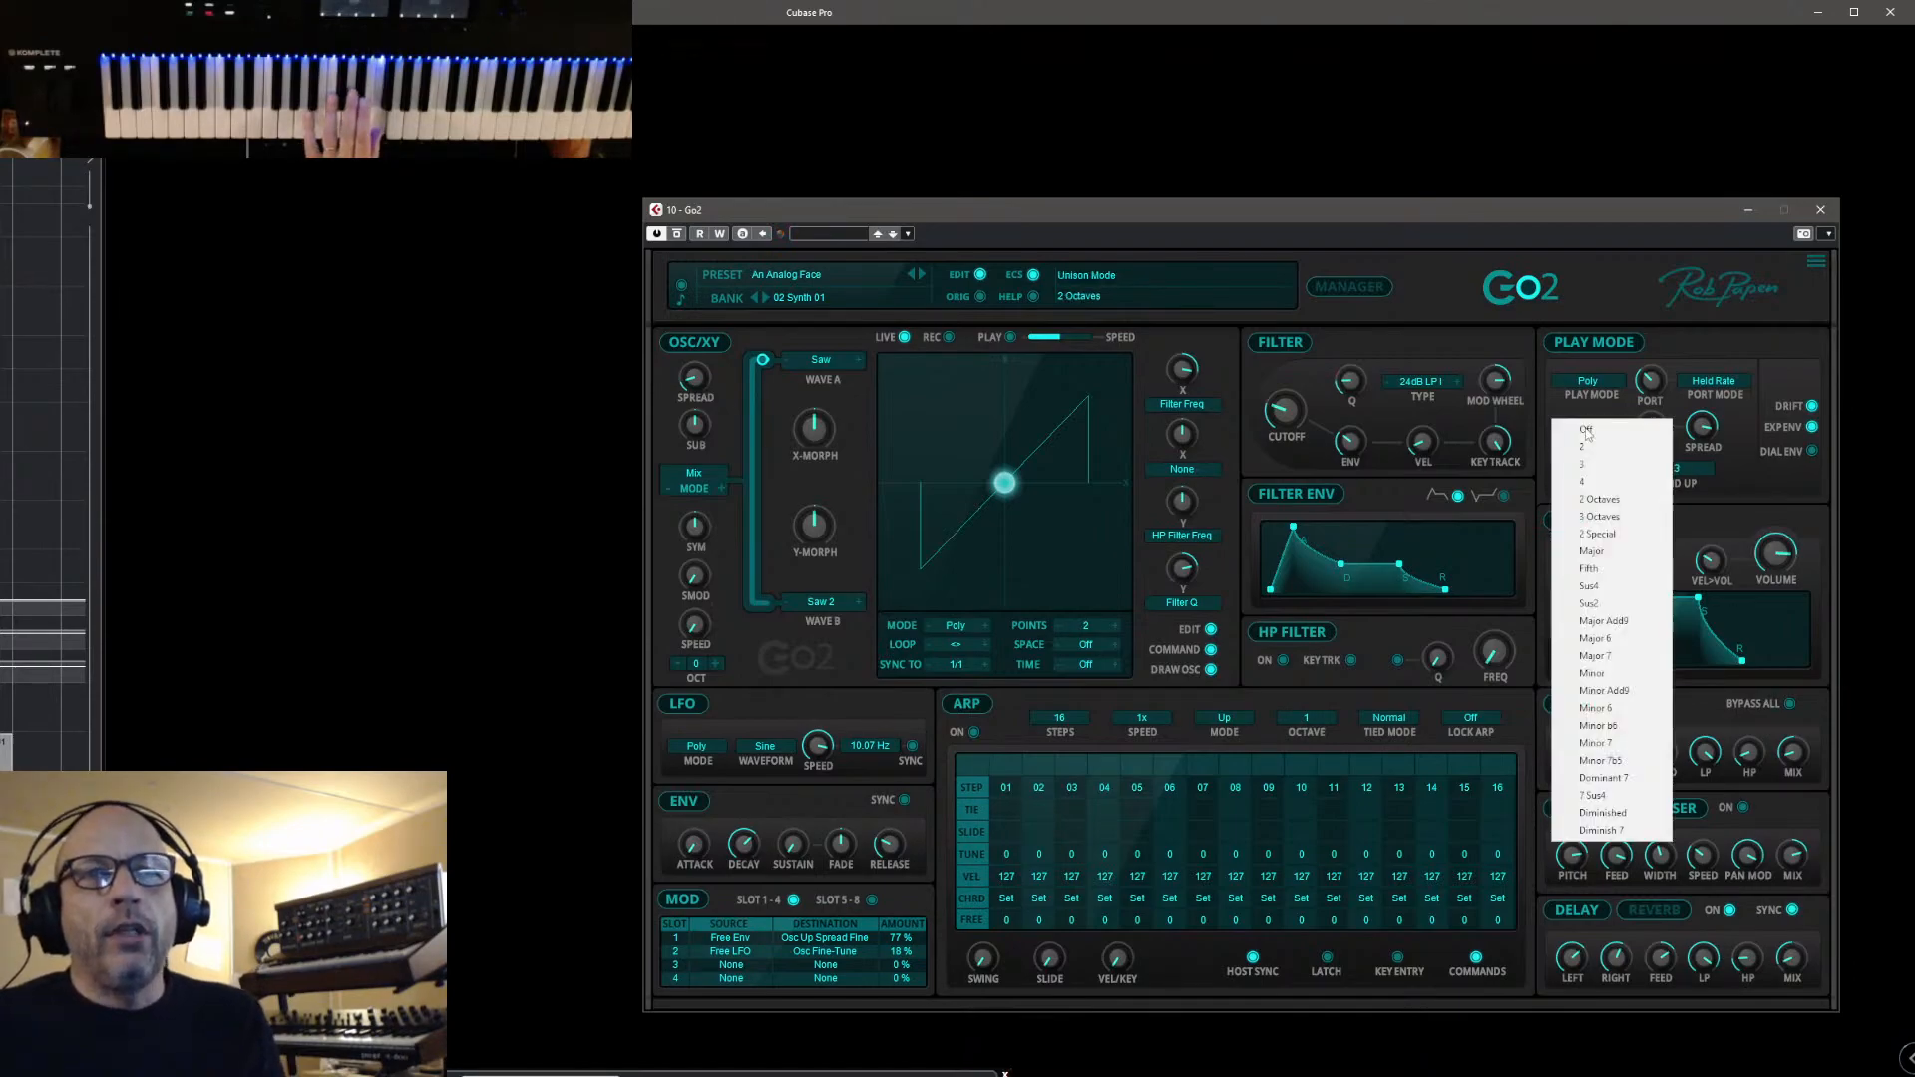
{"action": "left_click", "coordinate": [1599, 673]}
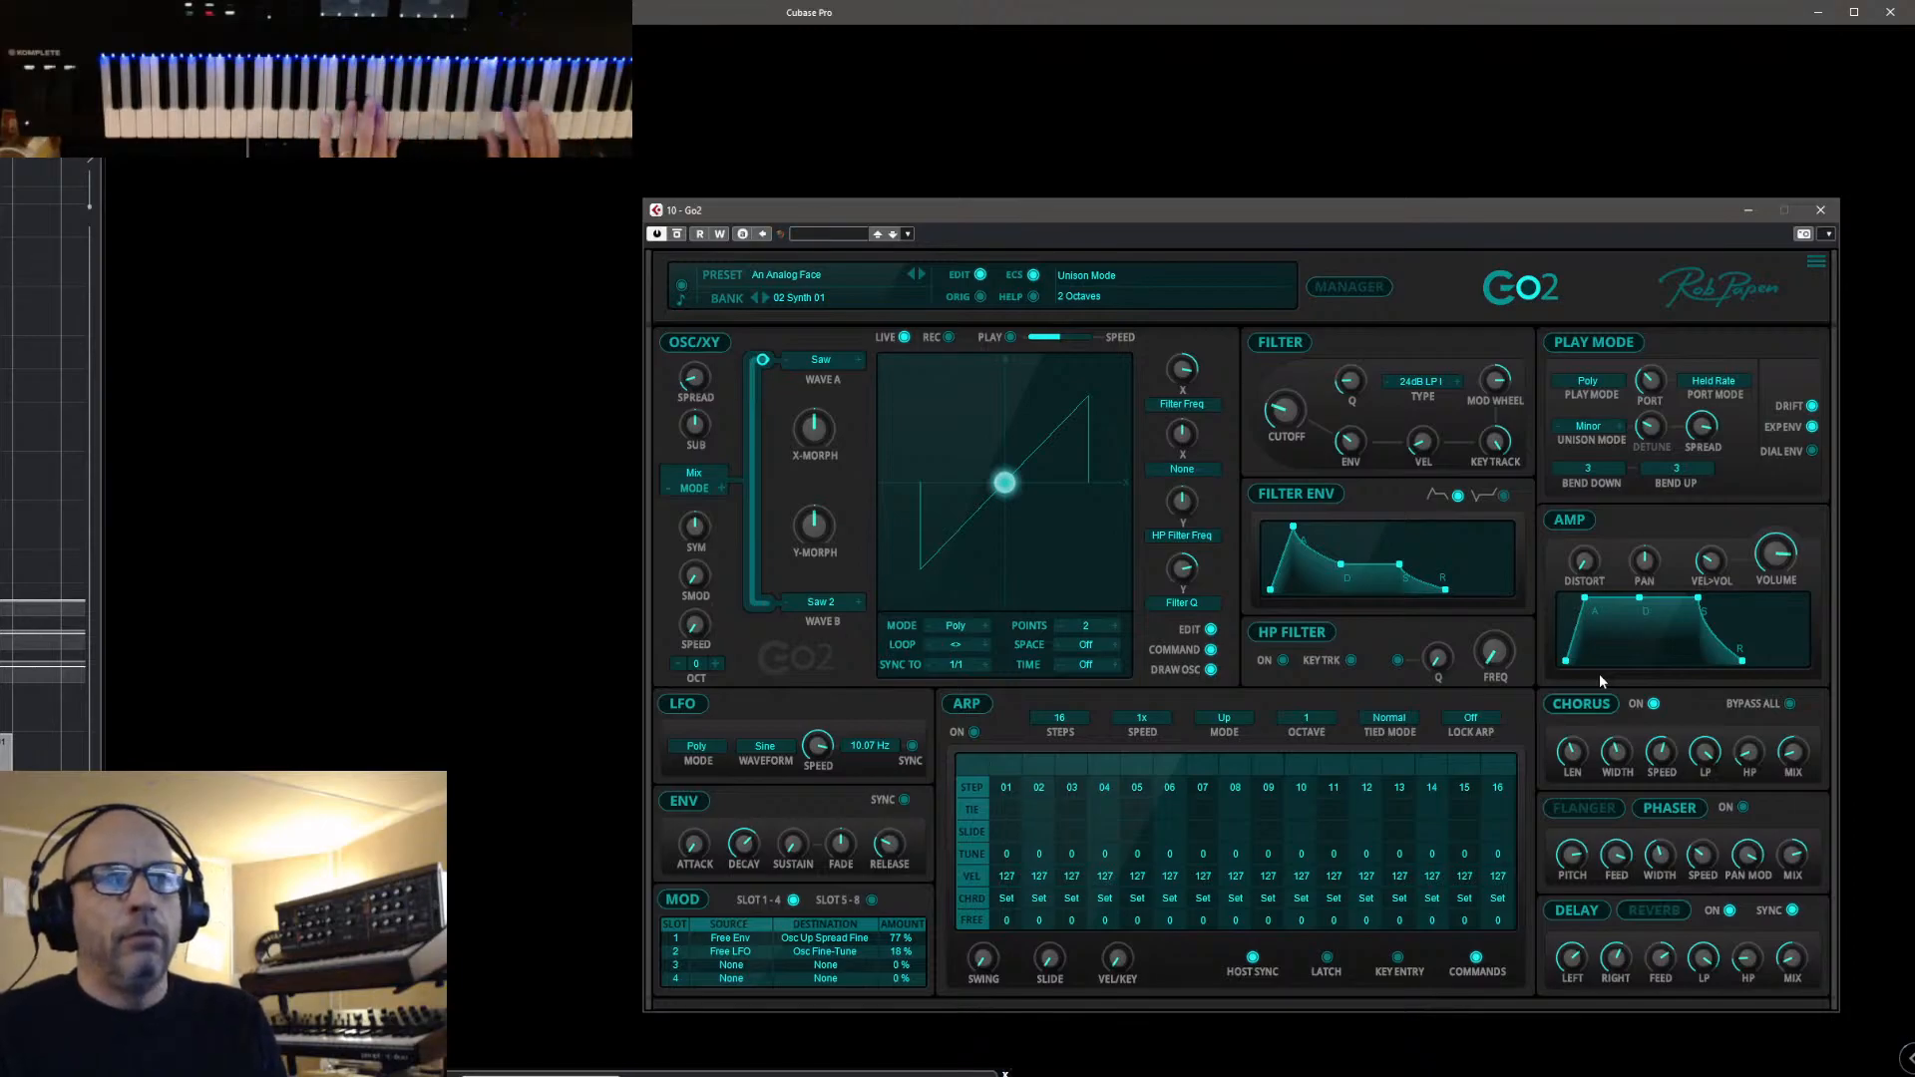
{"action": "left_click", "coordinate": [1610, 427]}
{"action": "left_click", "coordinate": [1599, 831]}
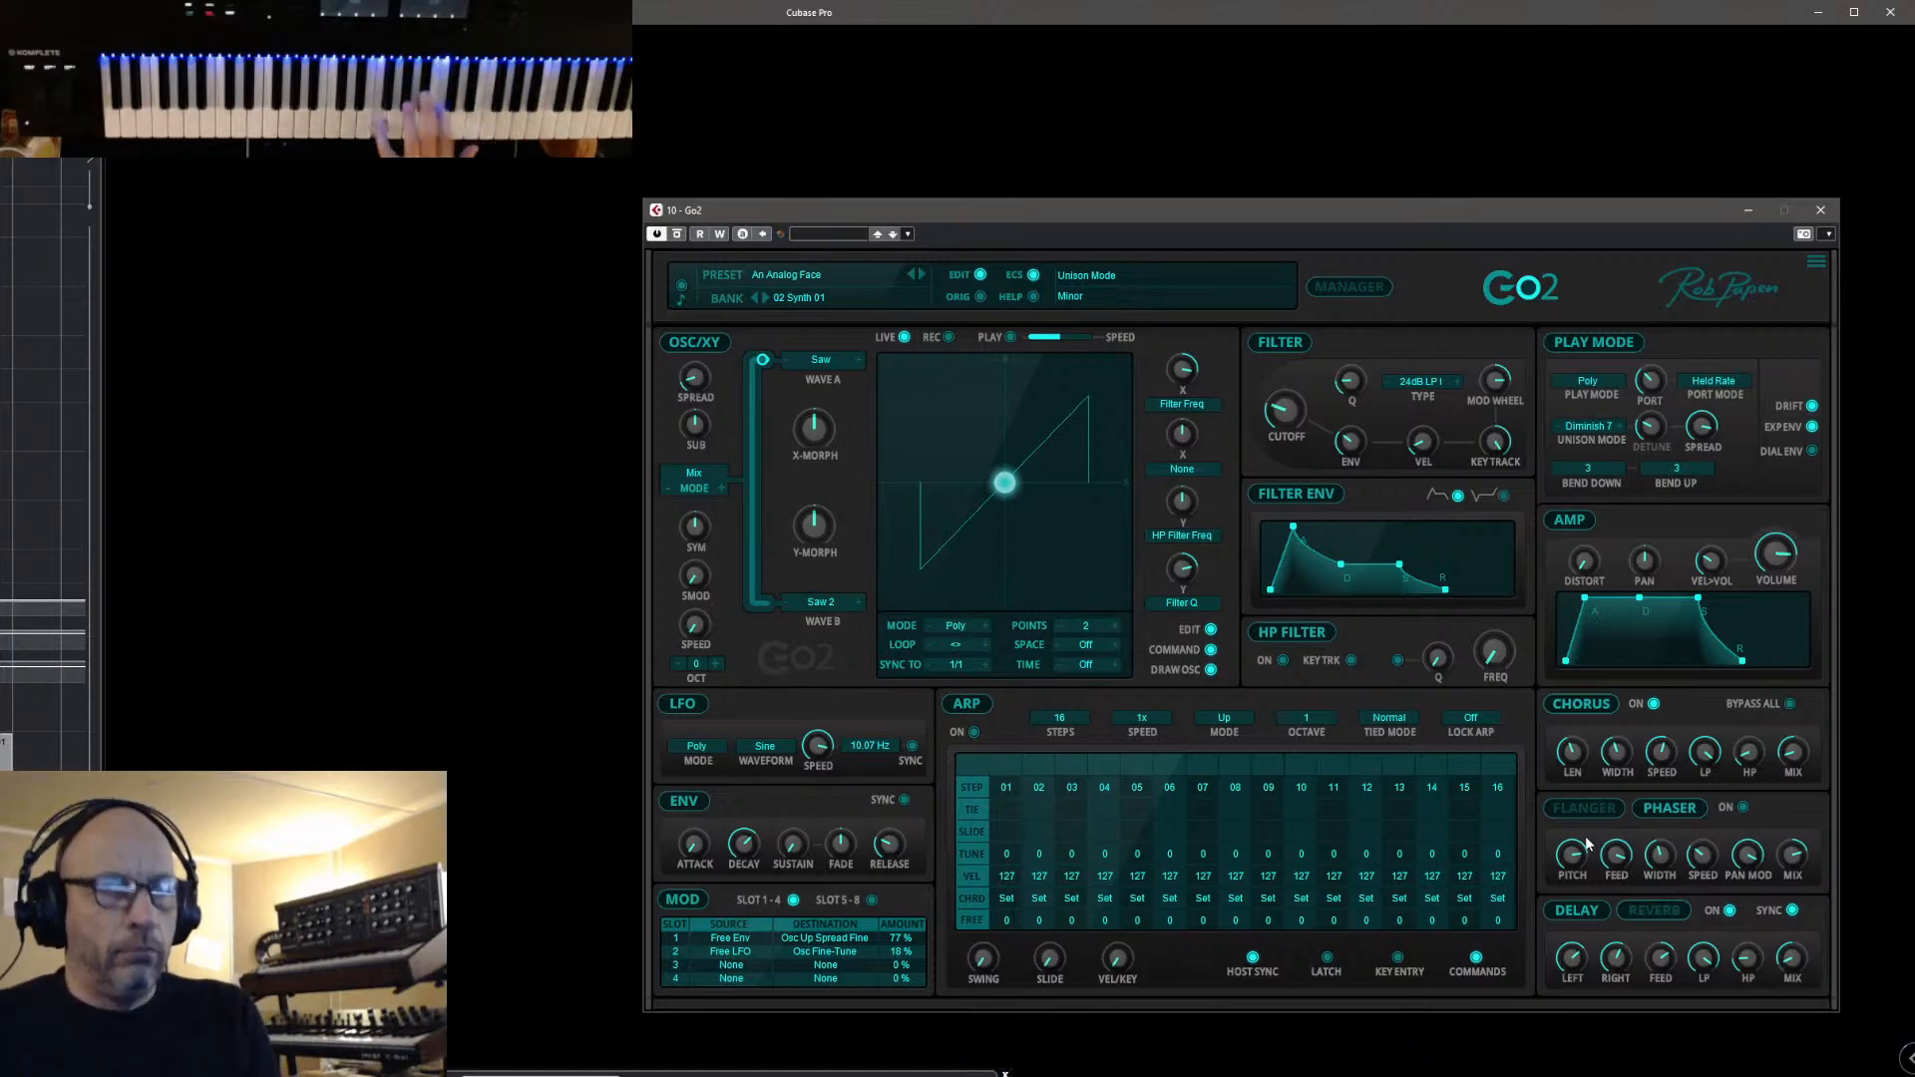
Try the Sus2 and Fifth unison modes
{"action": "left_click", "coordinate": [1590, 440]}
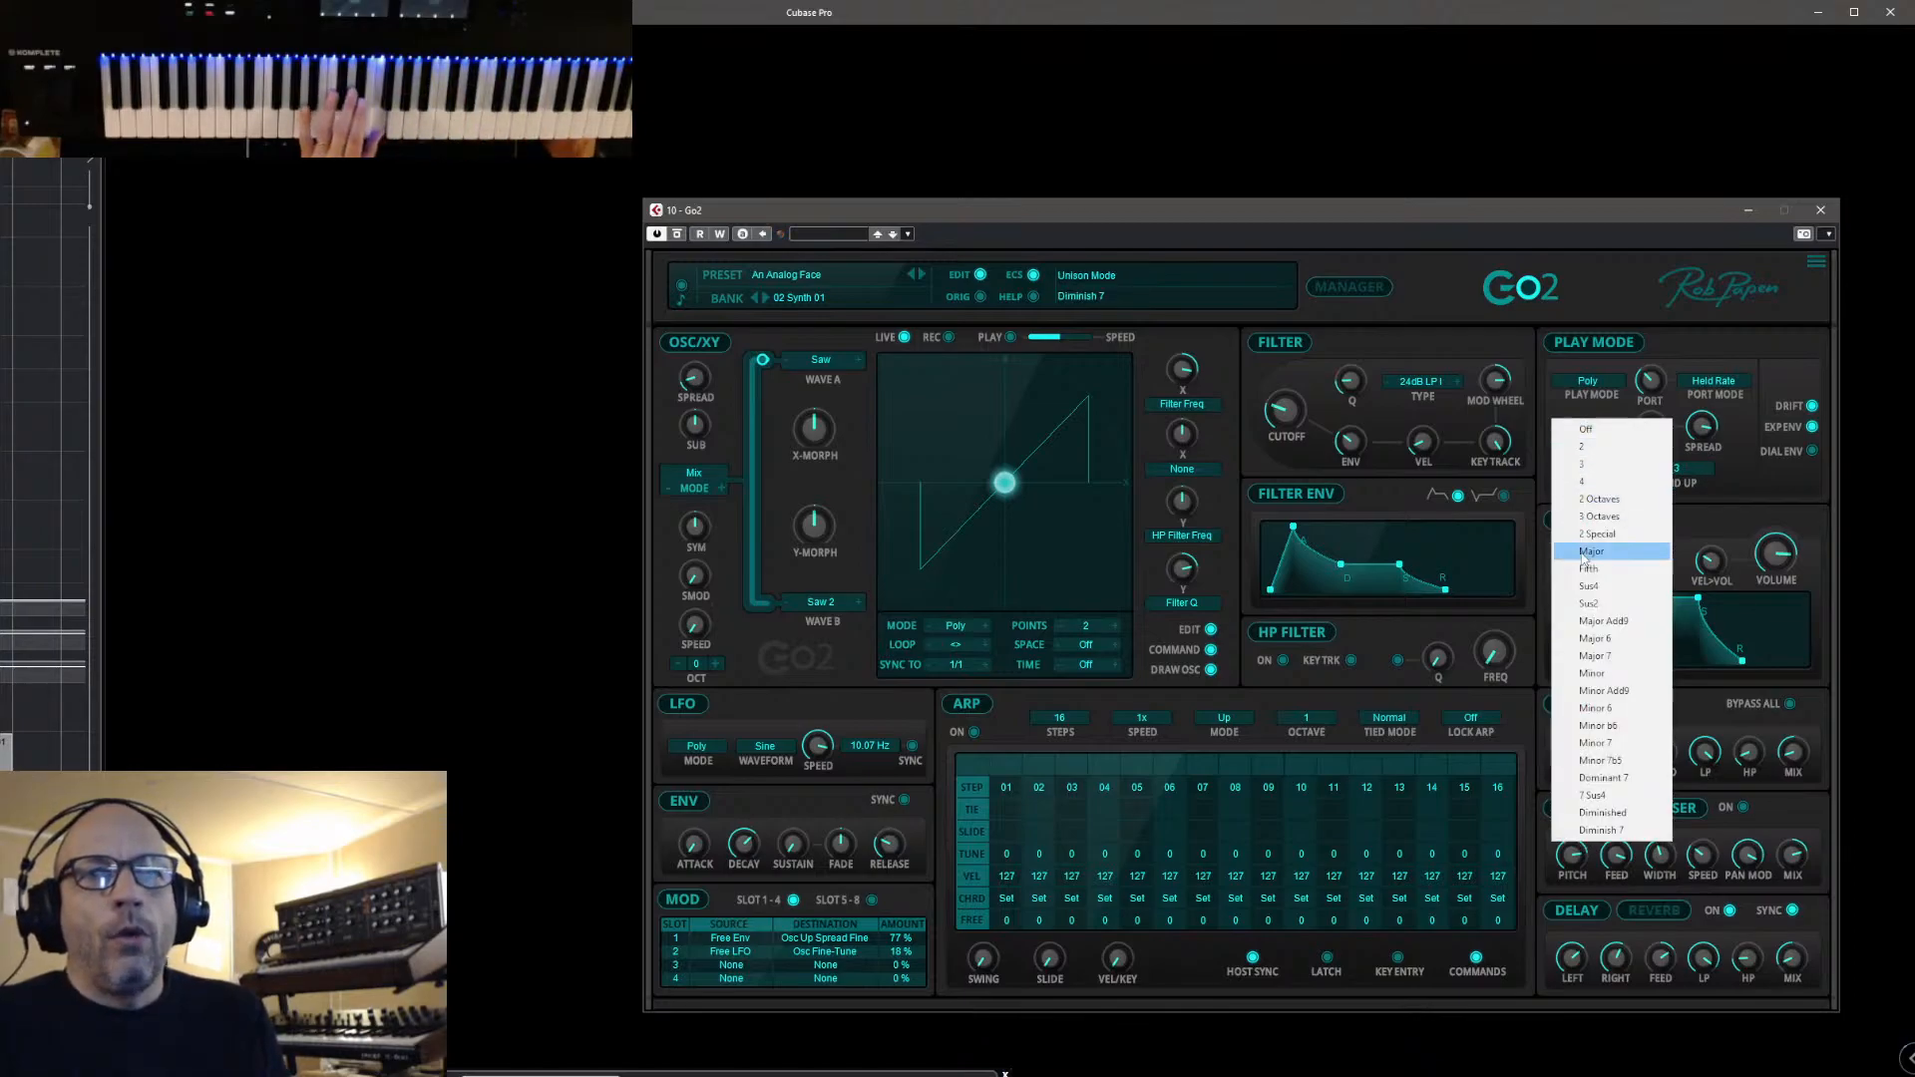
{"action": "left_click", "coordinate": [1593, 609]}
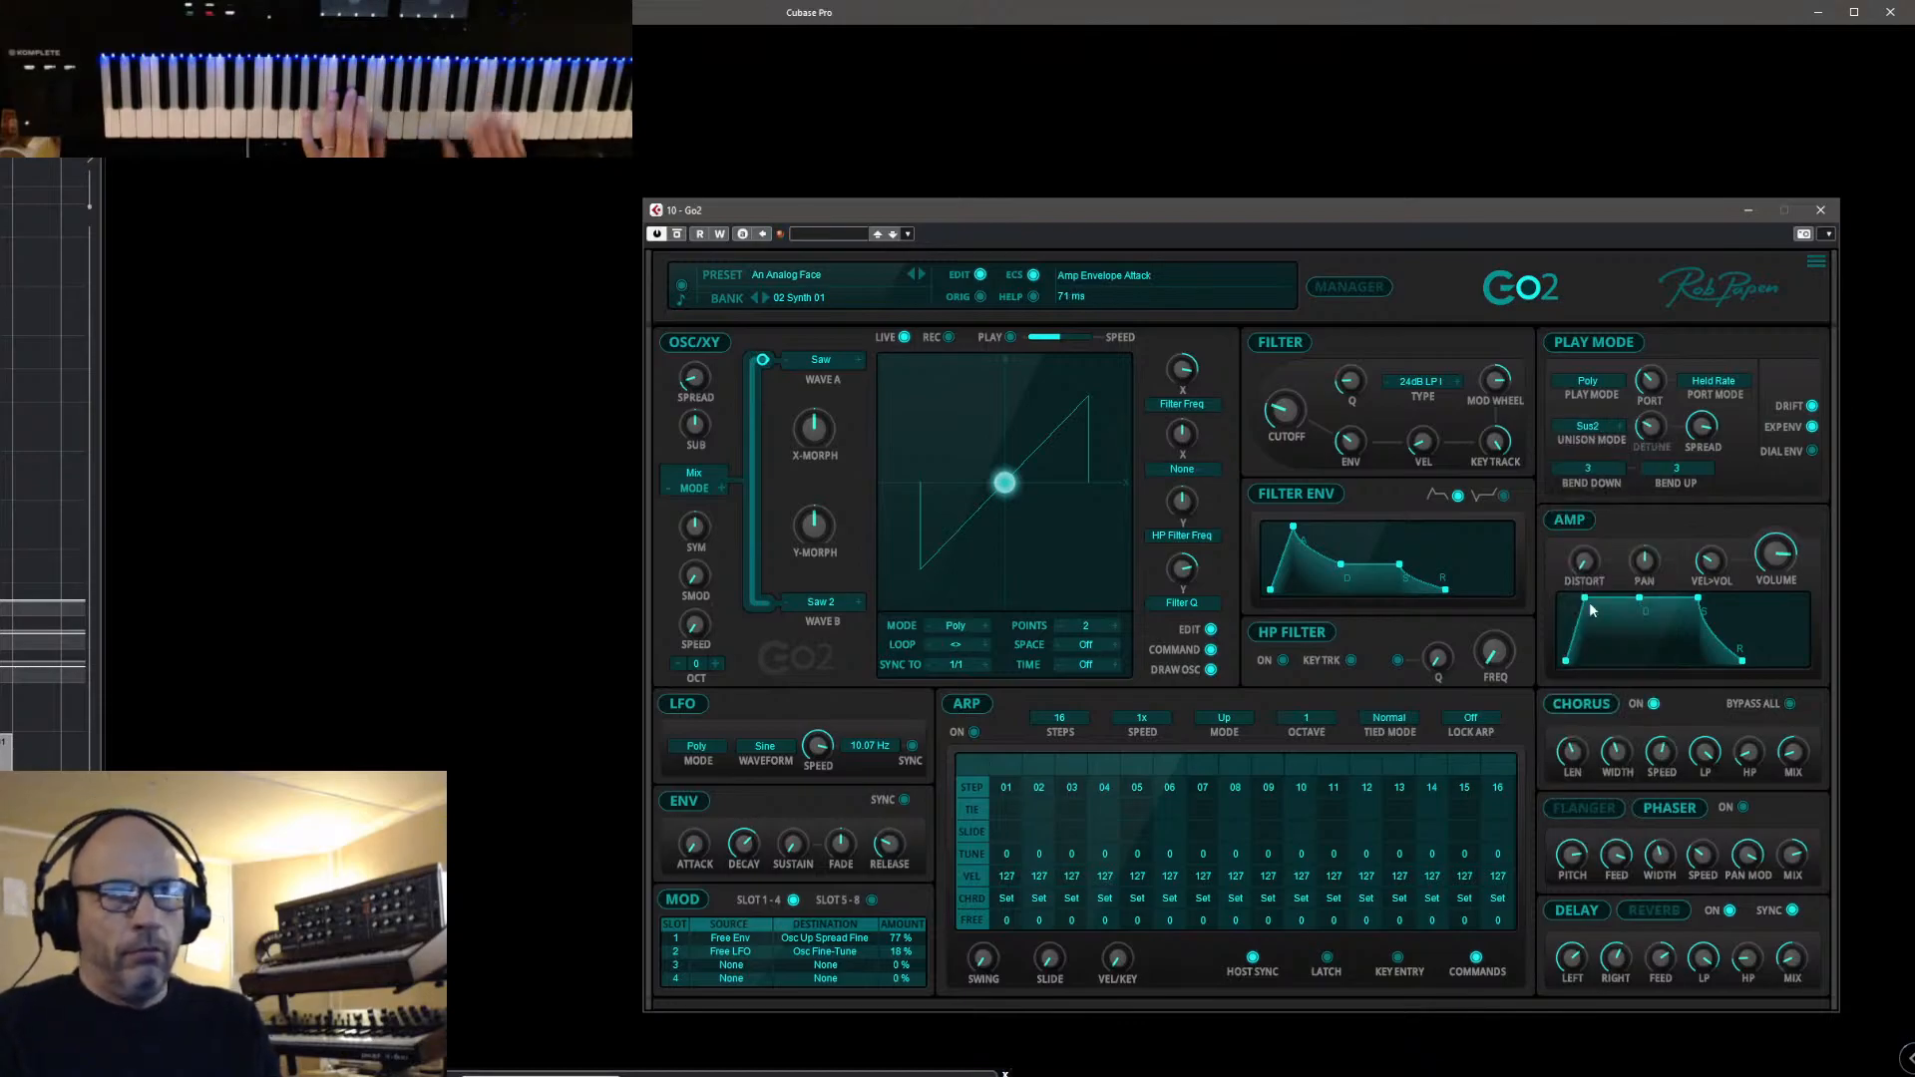
{"action": "left_click", "coordinate": [1608, 429]}
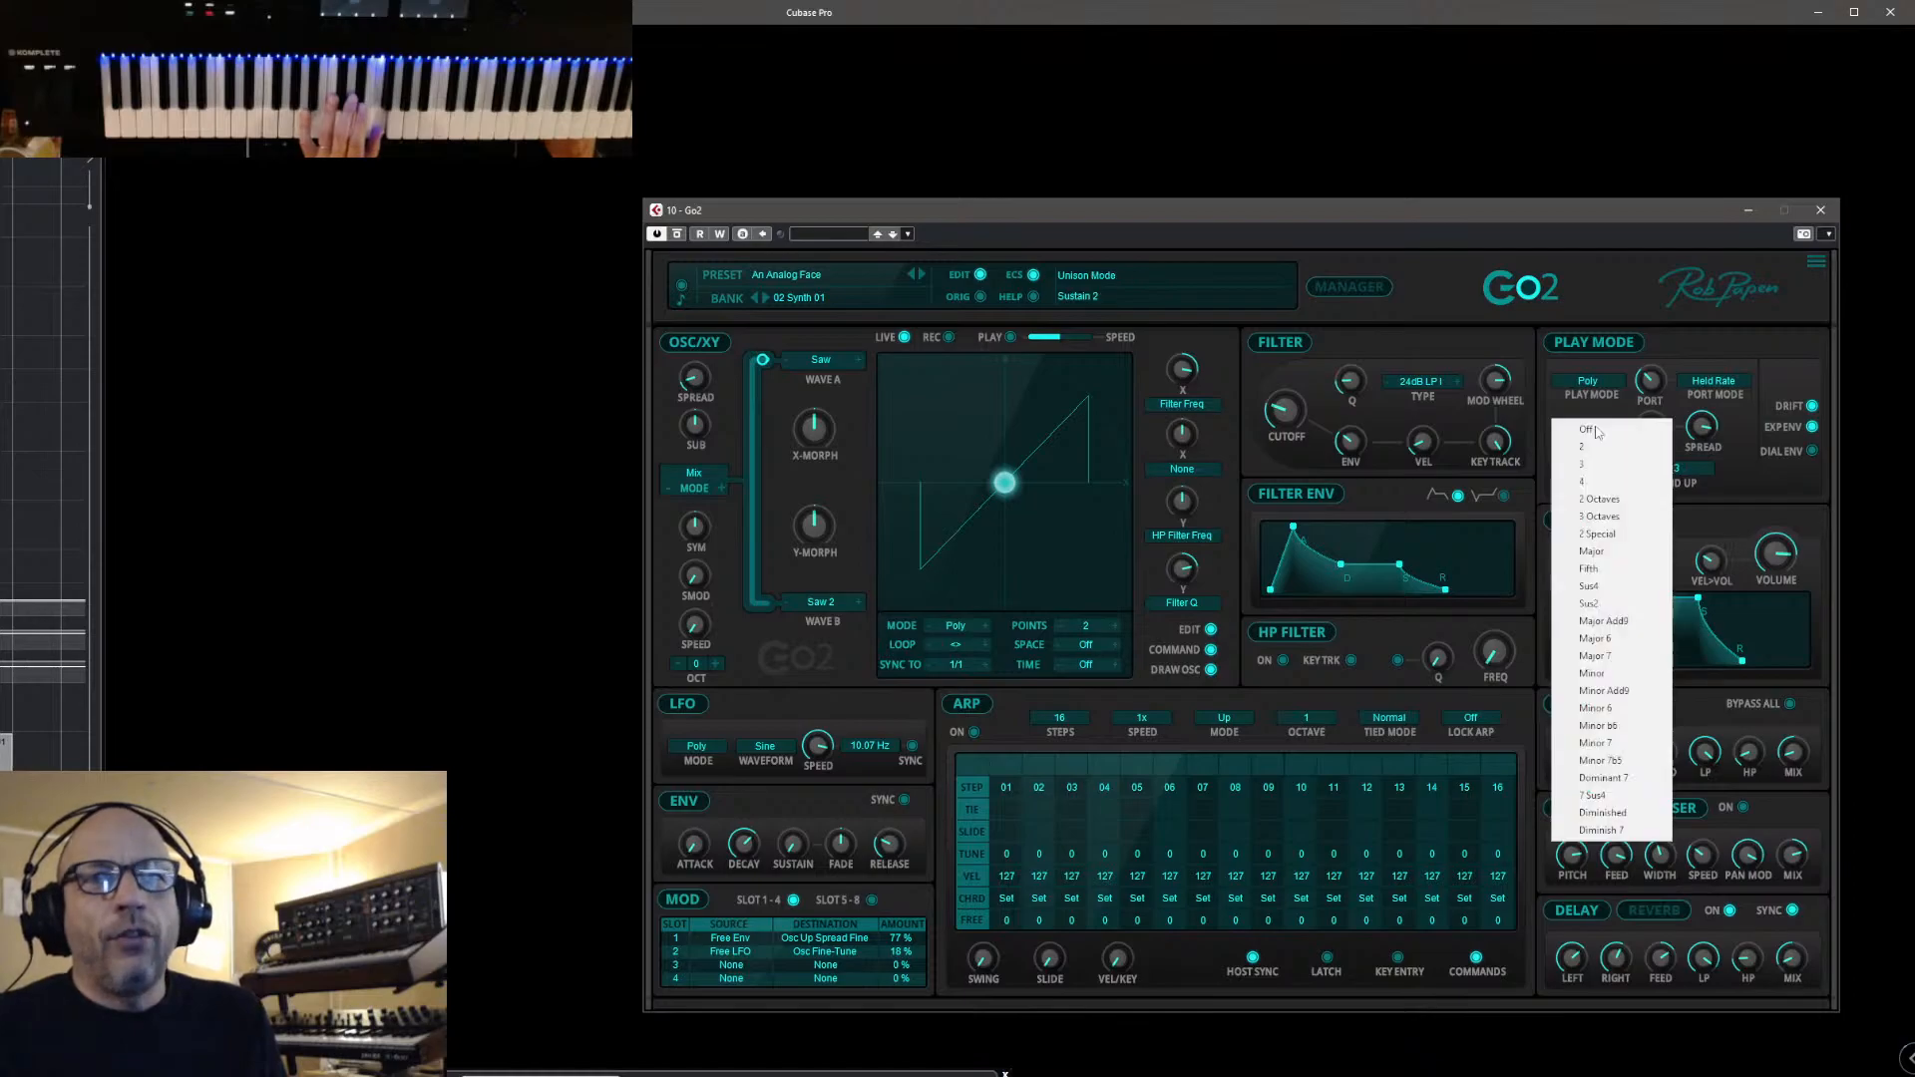
{"action": "left_click", "coordinate": [1618, 568]}
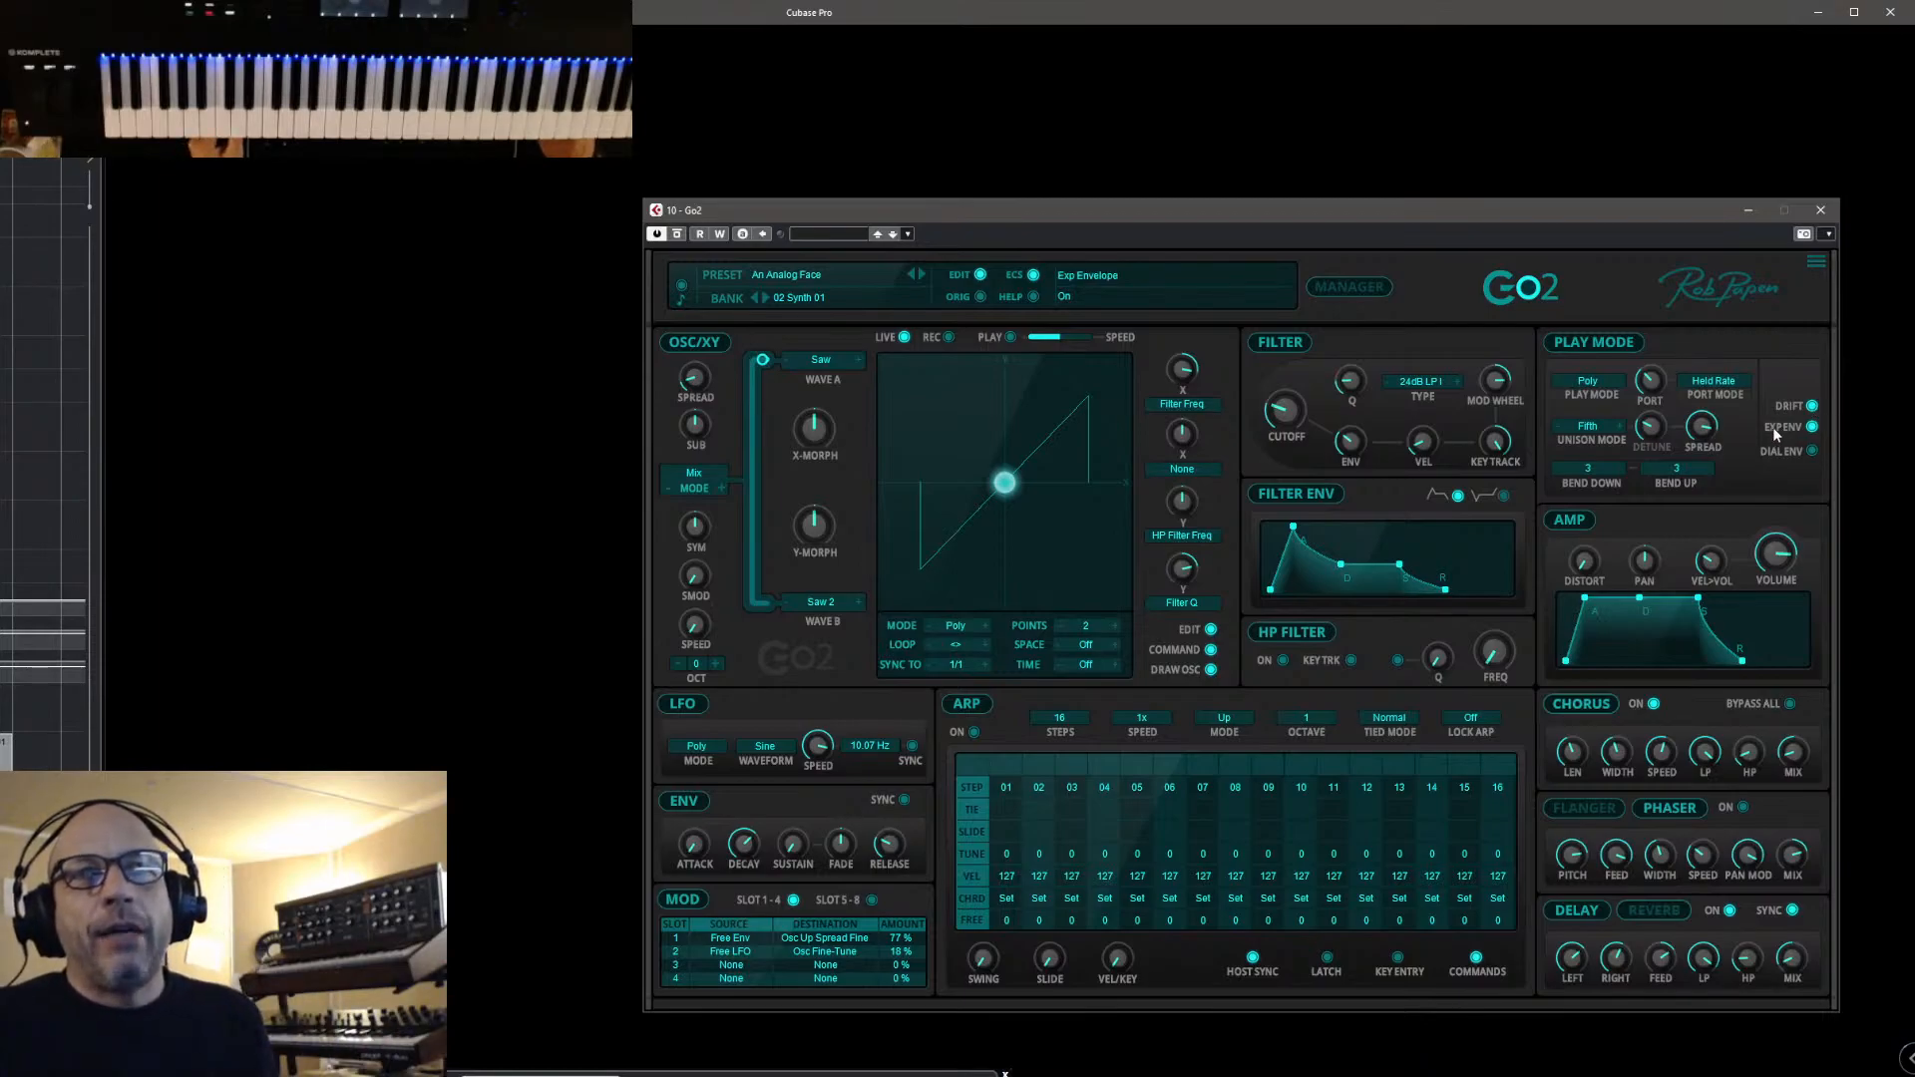
Toggle the exponential envelope option off and back on, and turn the unison mode off
{"action": "left_click", "coordinate": [1812, 427]}
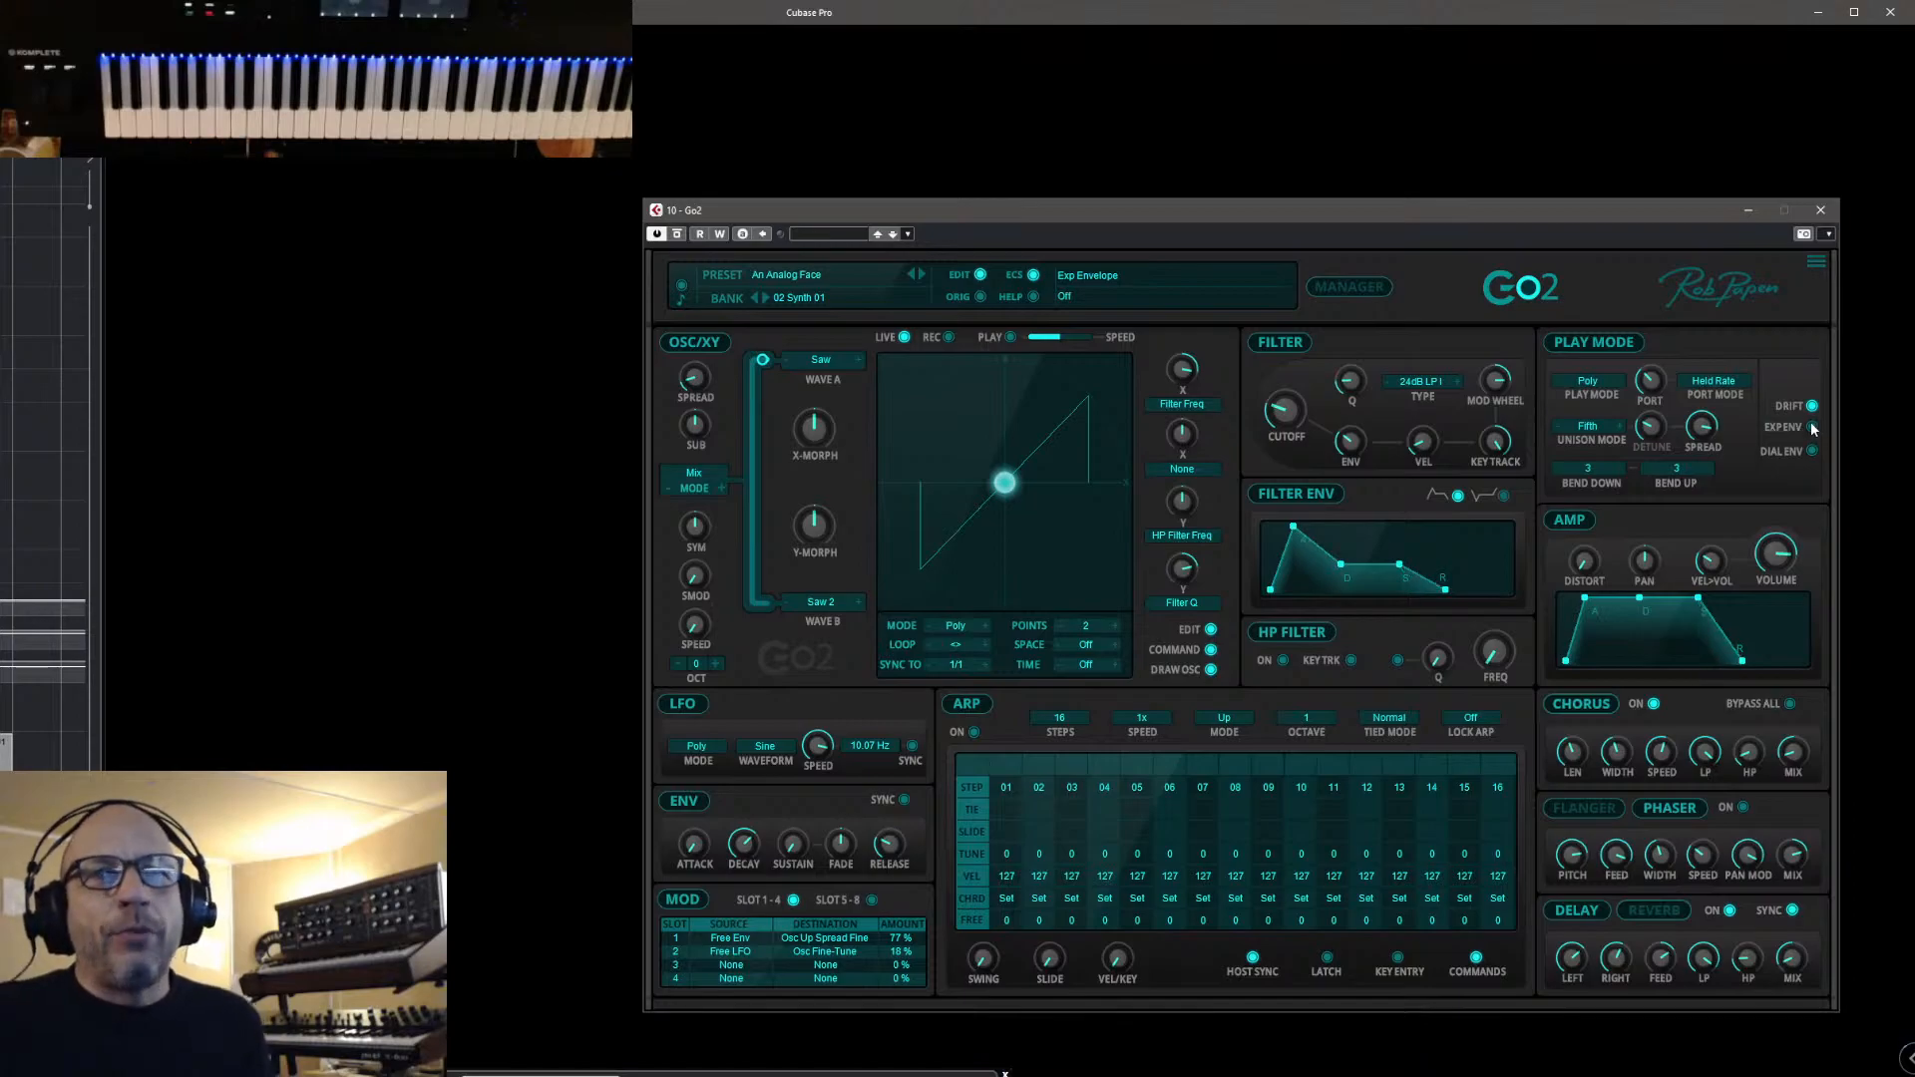
{"action": "left_click", "coordinate": [1812, 426]}
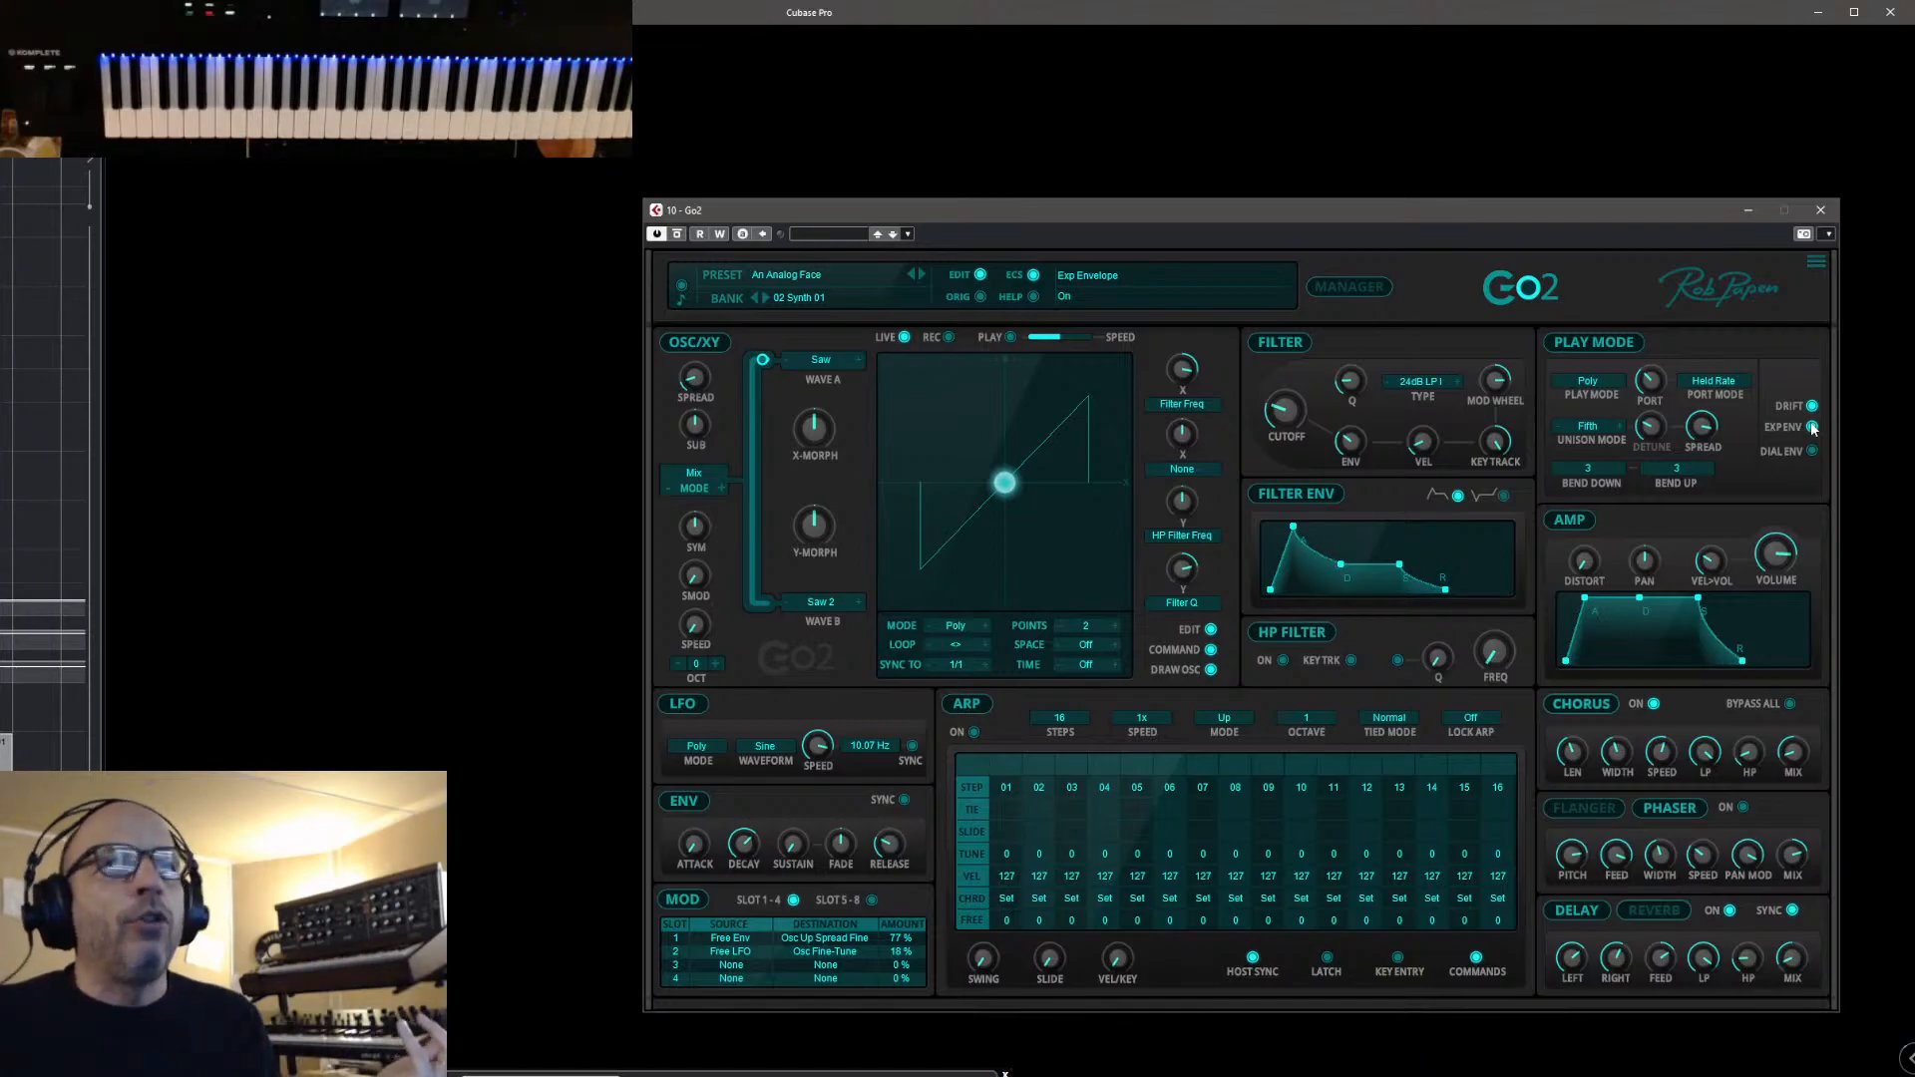
{"action": "left_click", "coordinate": [1596, 425]}
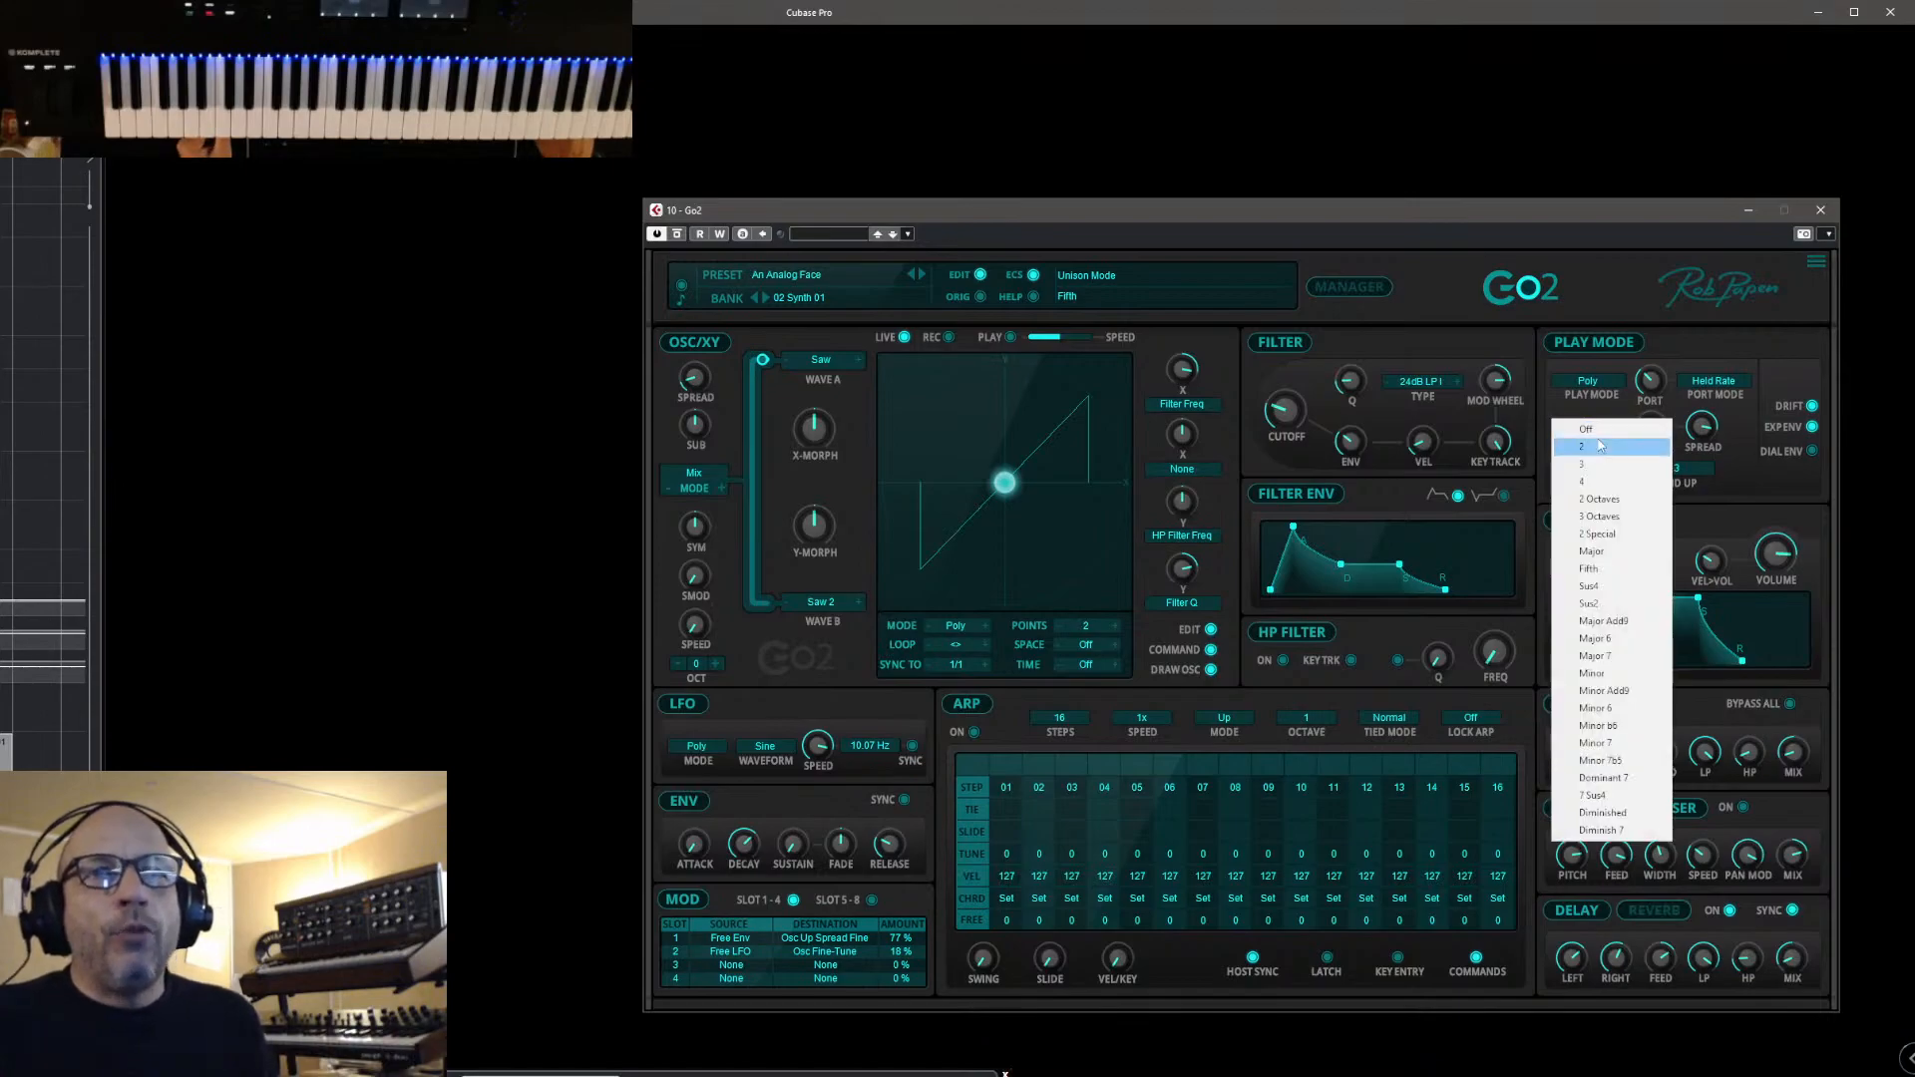
{"action": "left_click", "coordinate": [1595, 430]}
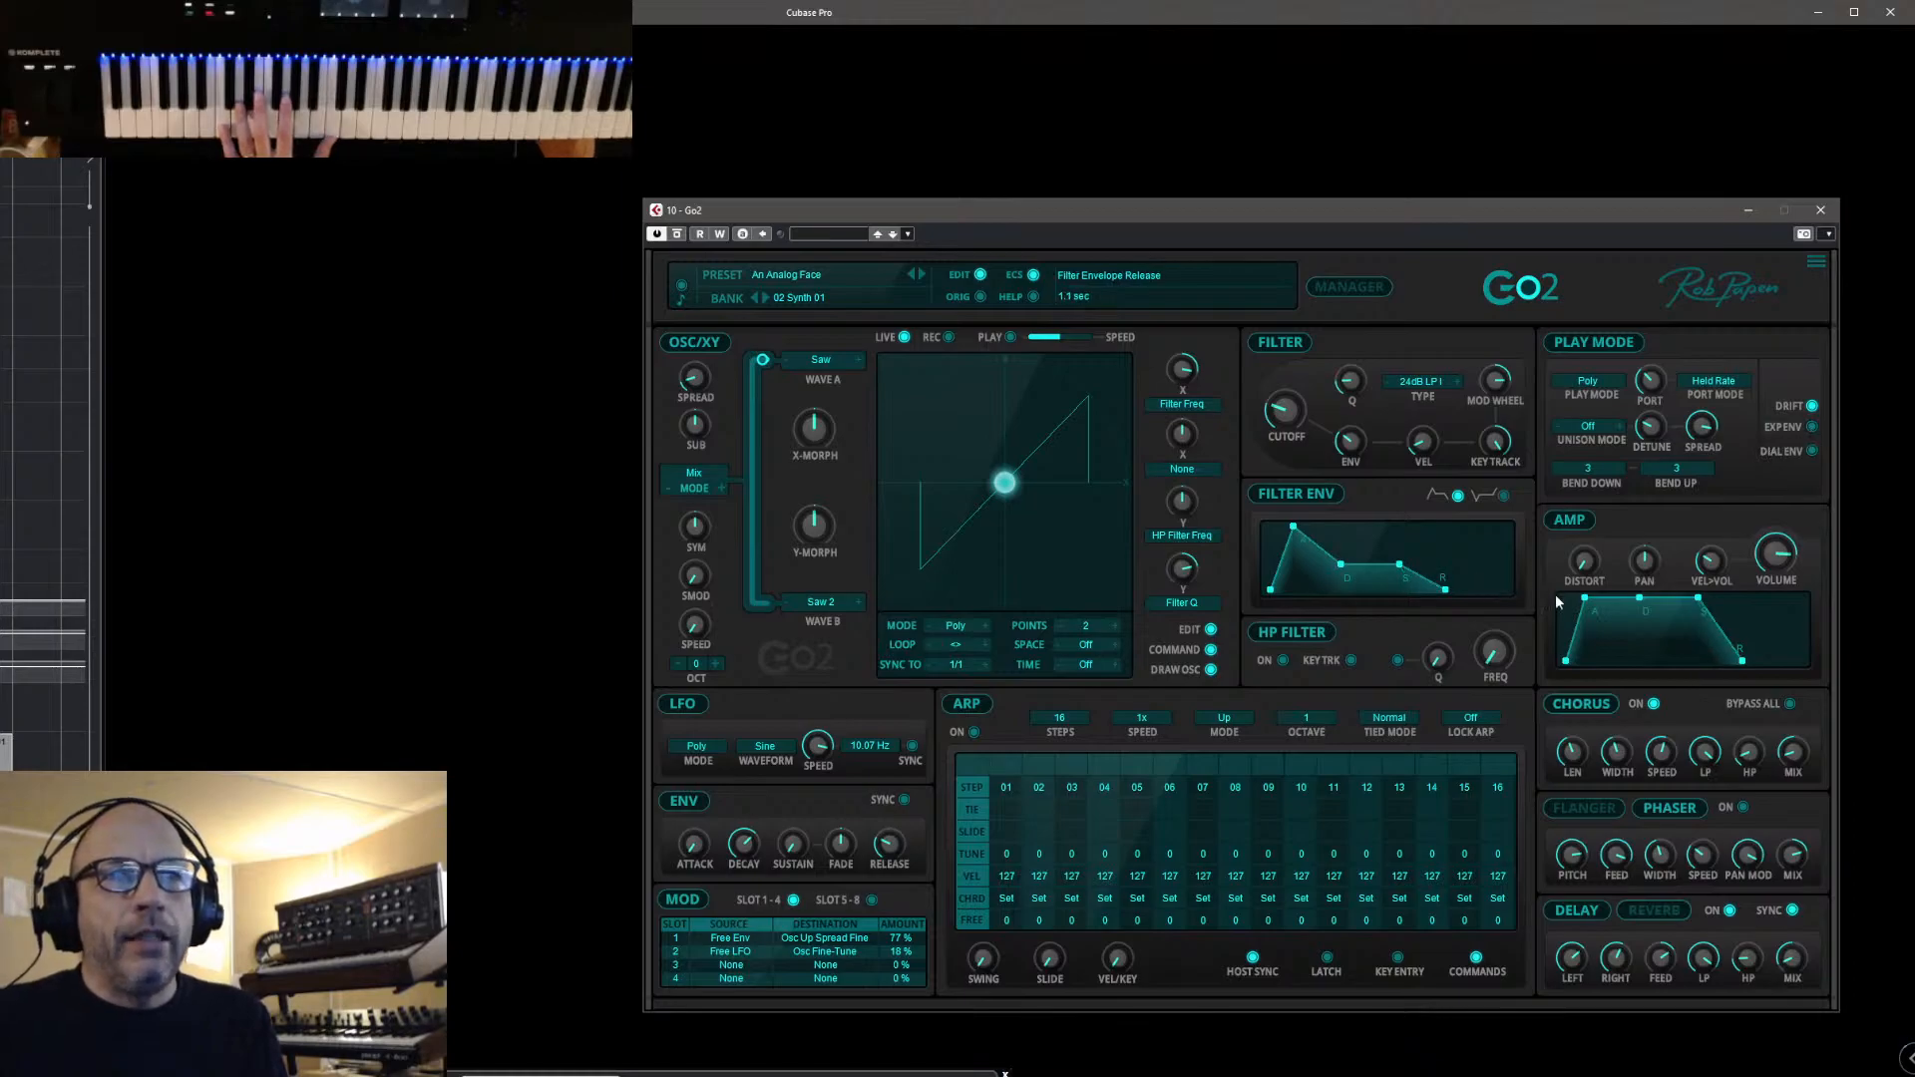
Lengthen the amp envelope's attack and raise the filter envelope's decay to about 12.2 sec
{"action": "left_click_drag", "start_coordinate": [1588, 603], "coordinate": [1679, 616]}
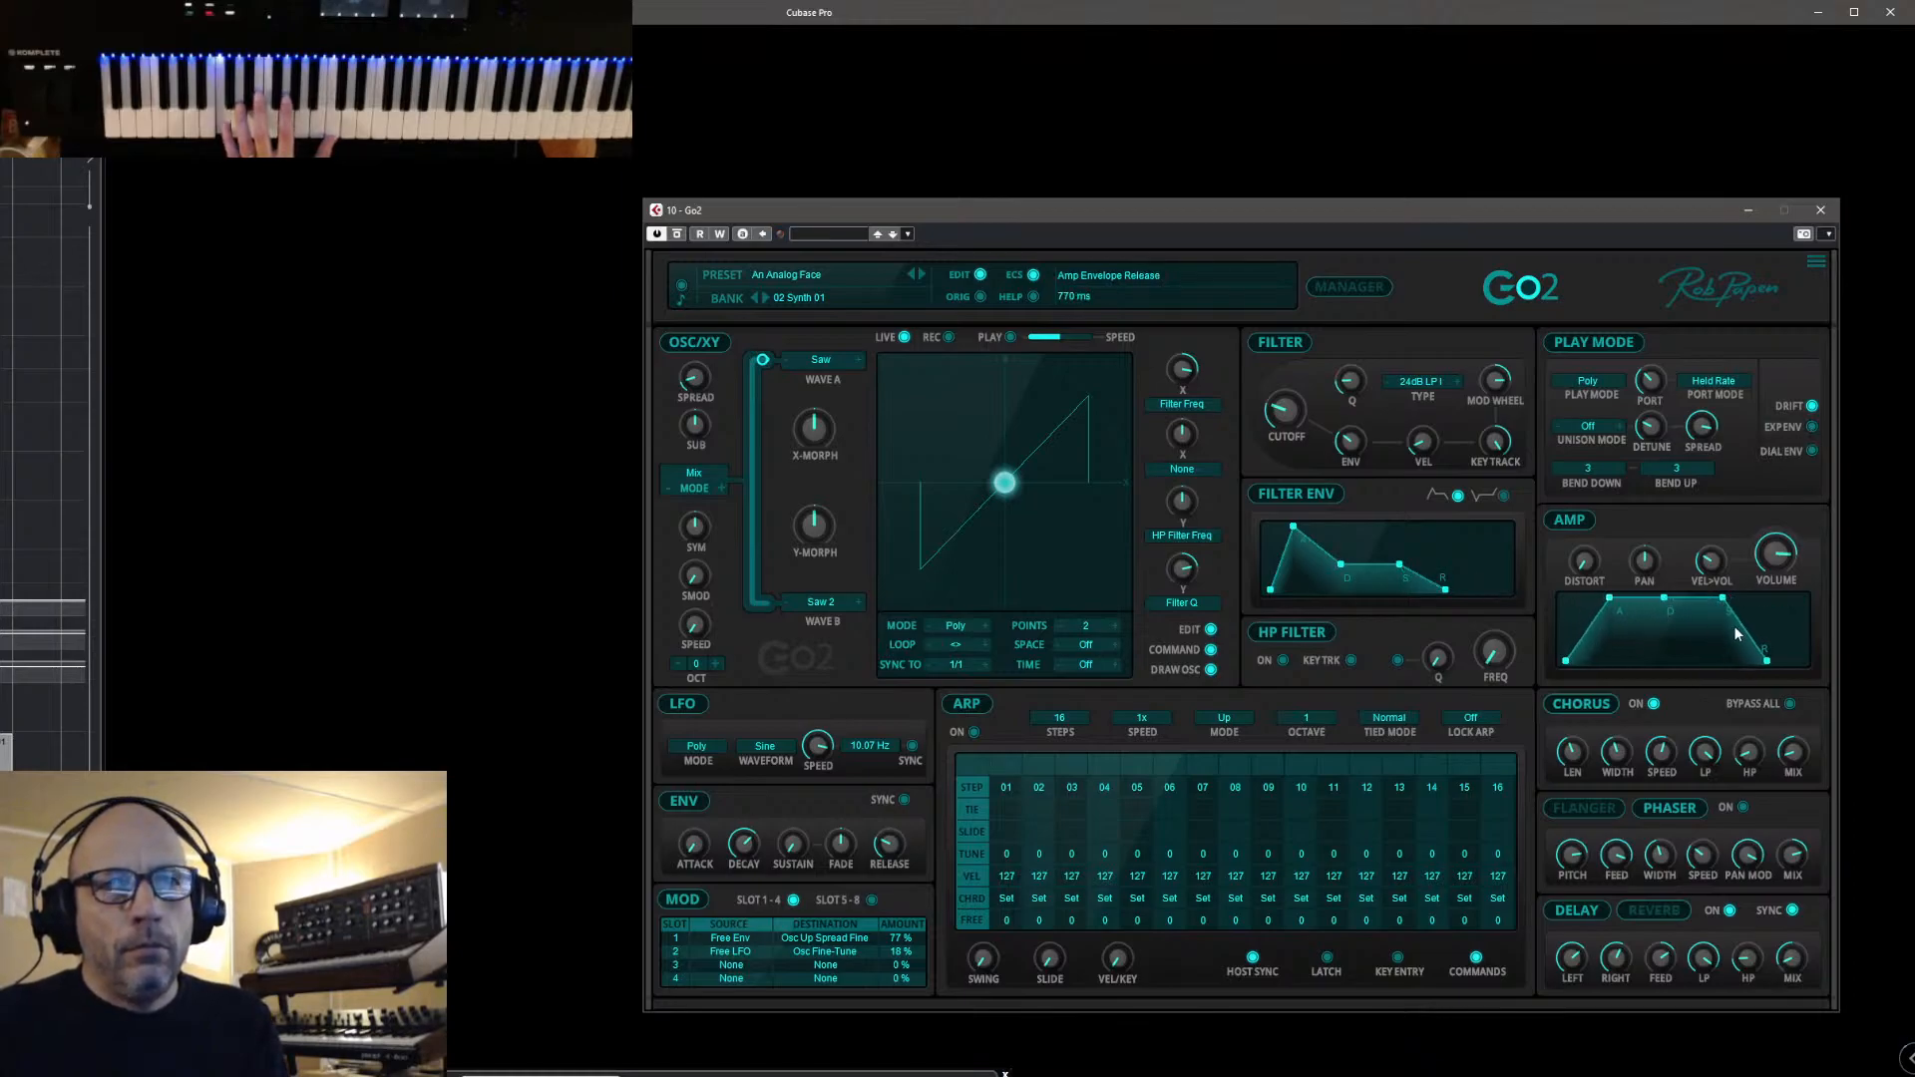
{"action": "left_click_drag", "start_coordinate": [1346, 571], "coordinate": [1380, 506]}
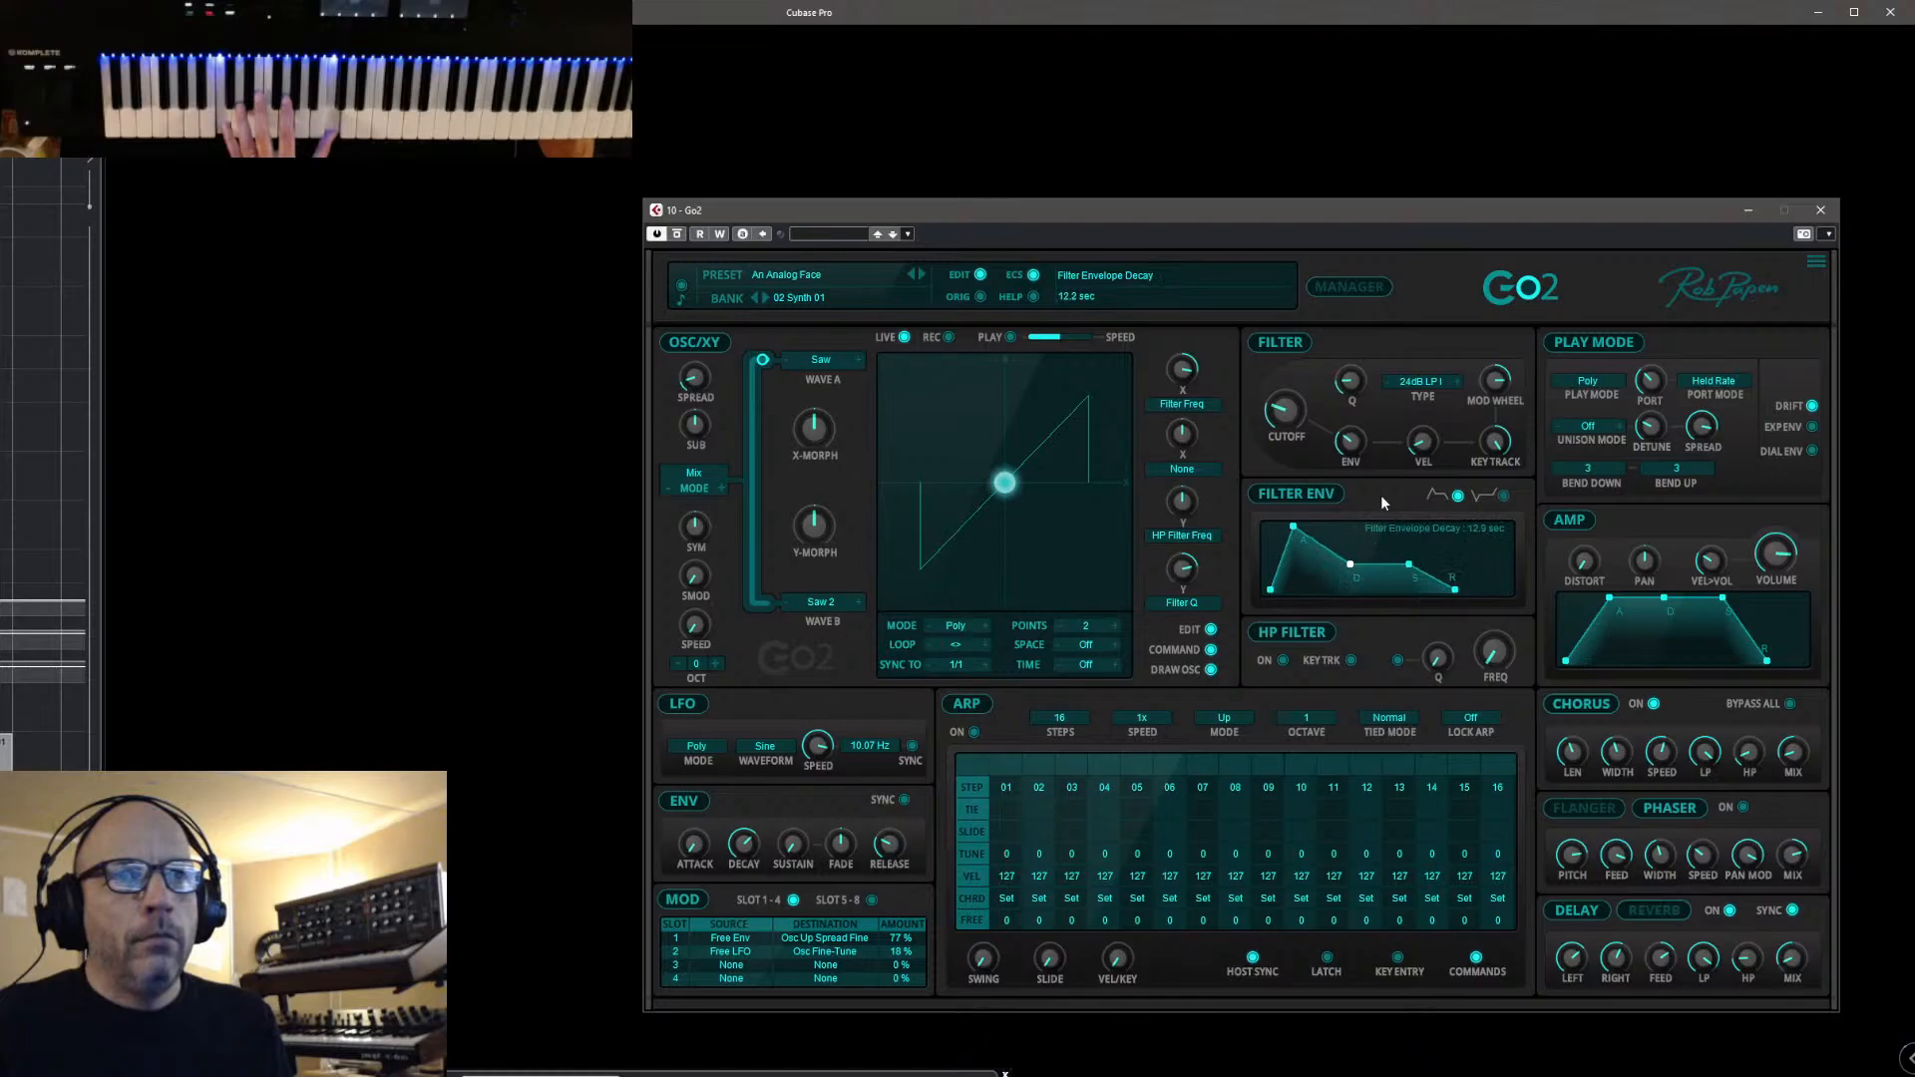
Lengthen the release stages of the filter envelope and the amp envelope
{"action": "left_click_drag", "start_coordinate": [1458, 588], "coordinate": [1599, 598]}
{"action": "left_click_drag", "start_coordinate": [1755, 660], "coordinate": [1799, 661]}
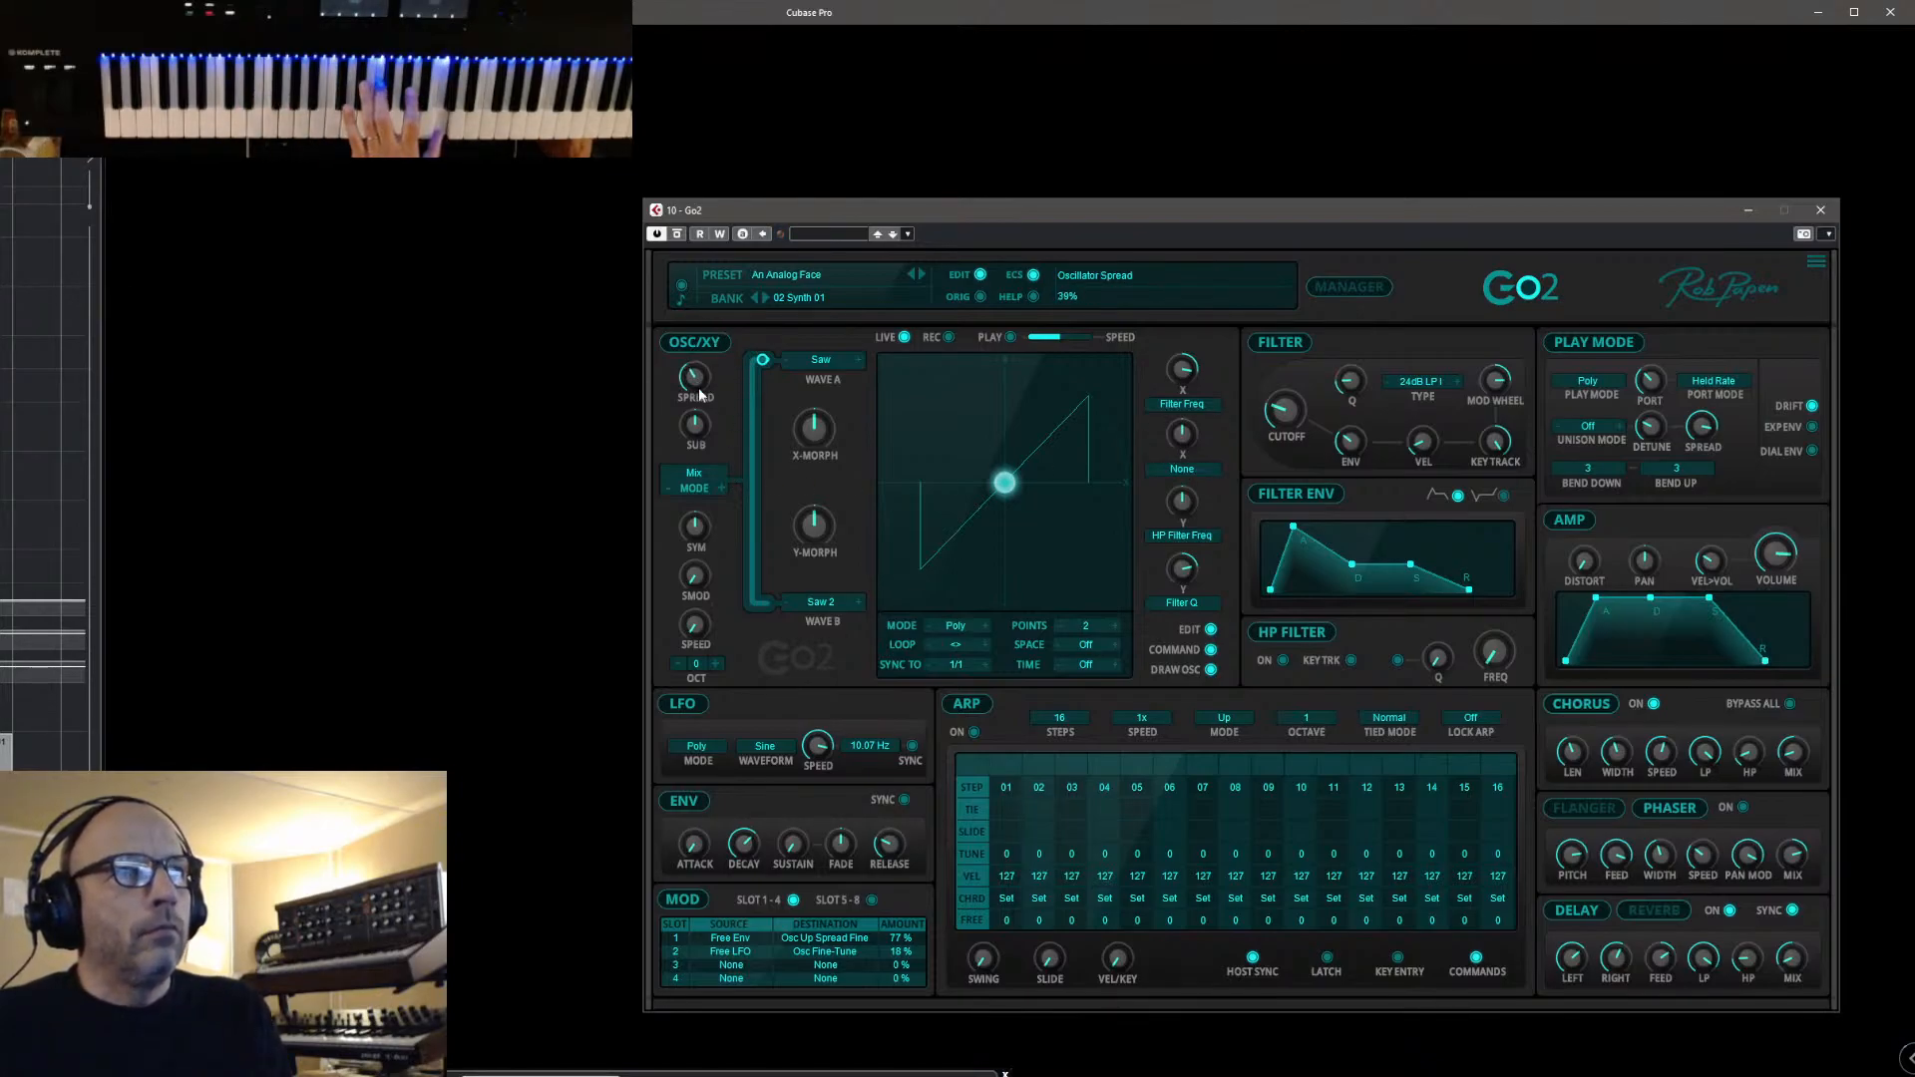
Raise the filter cutoff and increase the oscillator spread
{"action": "left_click_drag", "start_coordinate": [1285, 406], "coordinate": [1283, 396]}
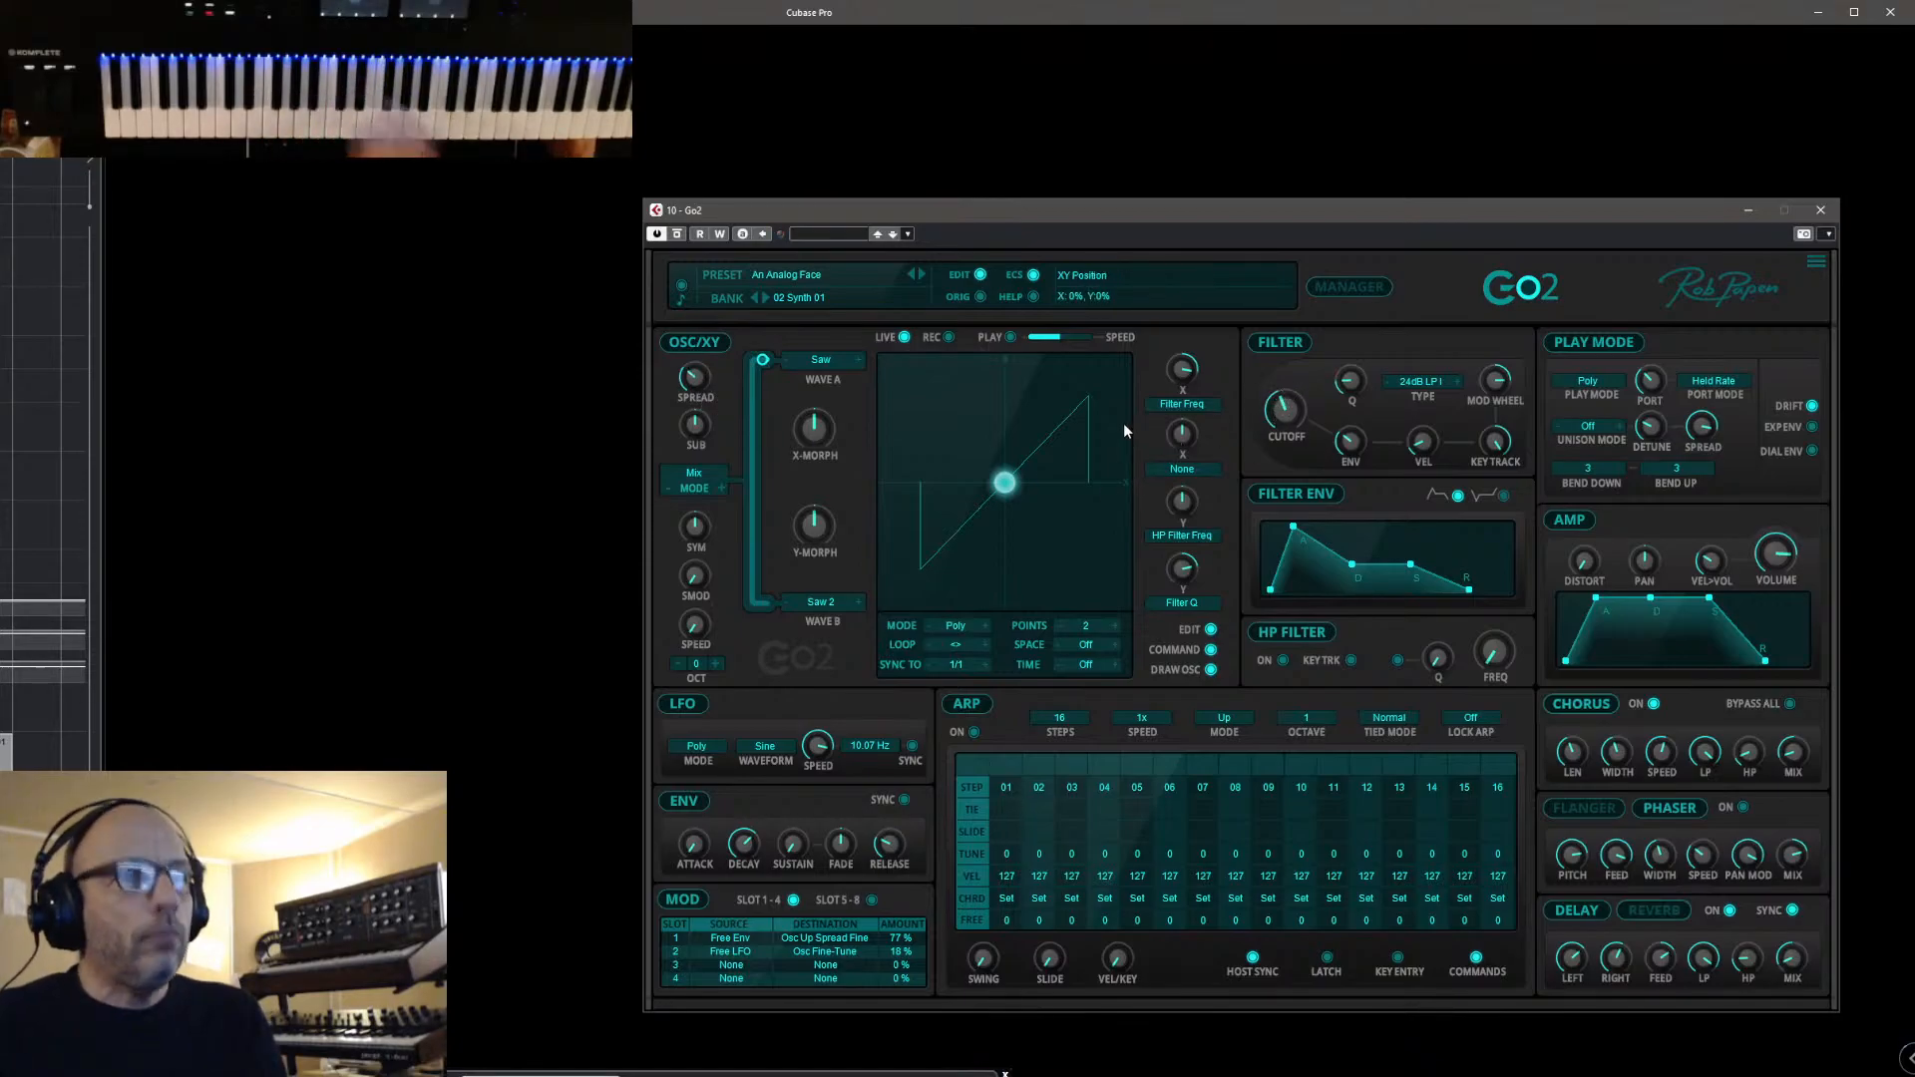
{"action": "left_click_drag", "start_coordinate": [695, 376], "coordinate": [701, 346]}
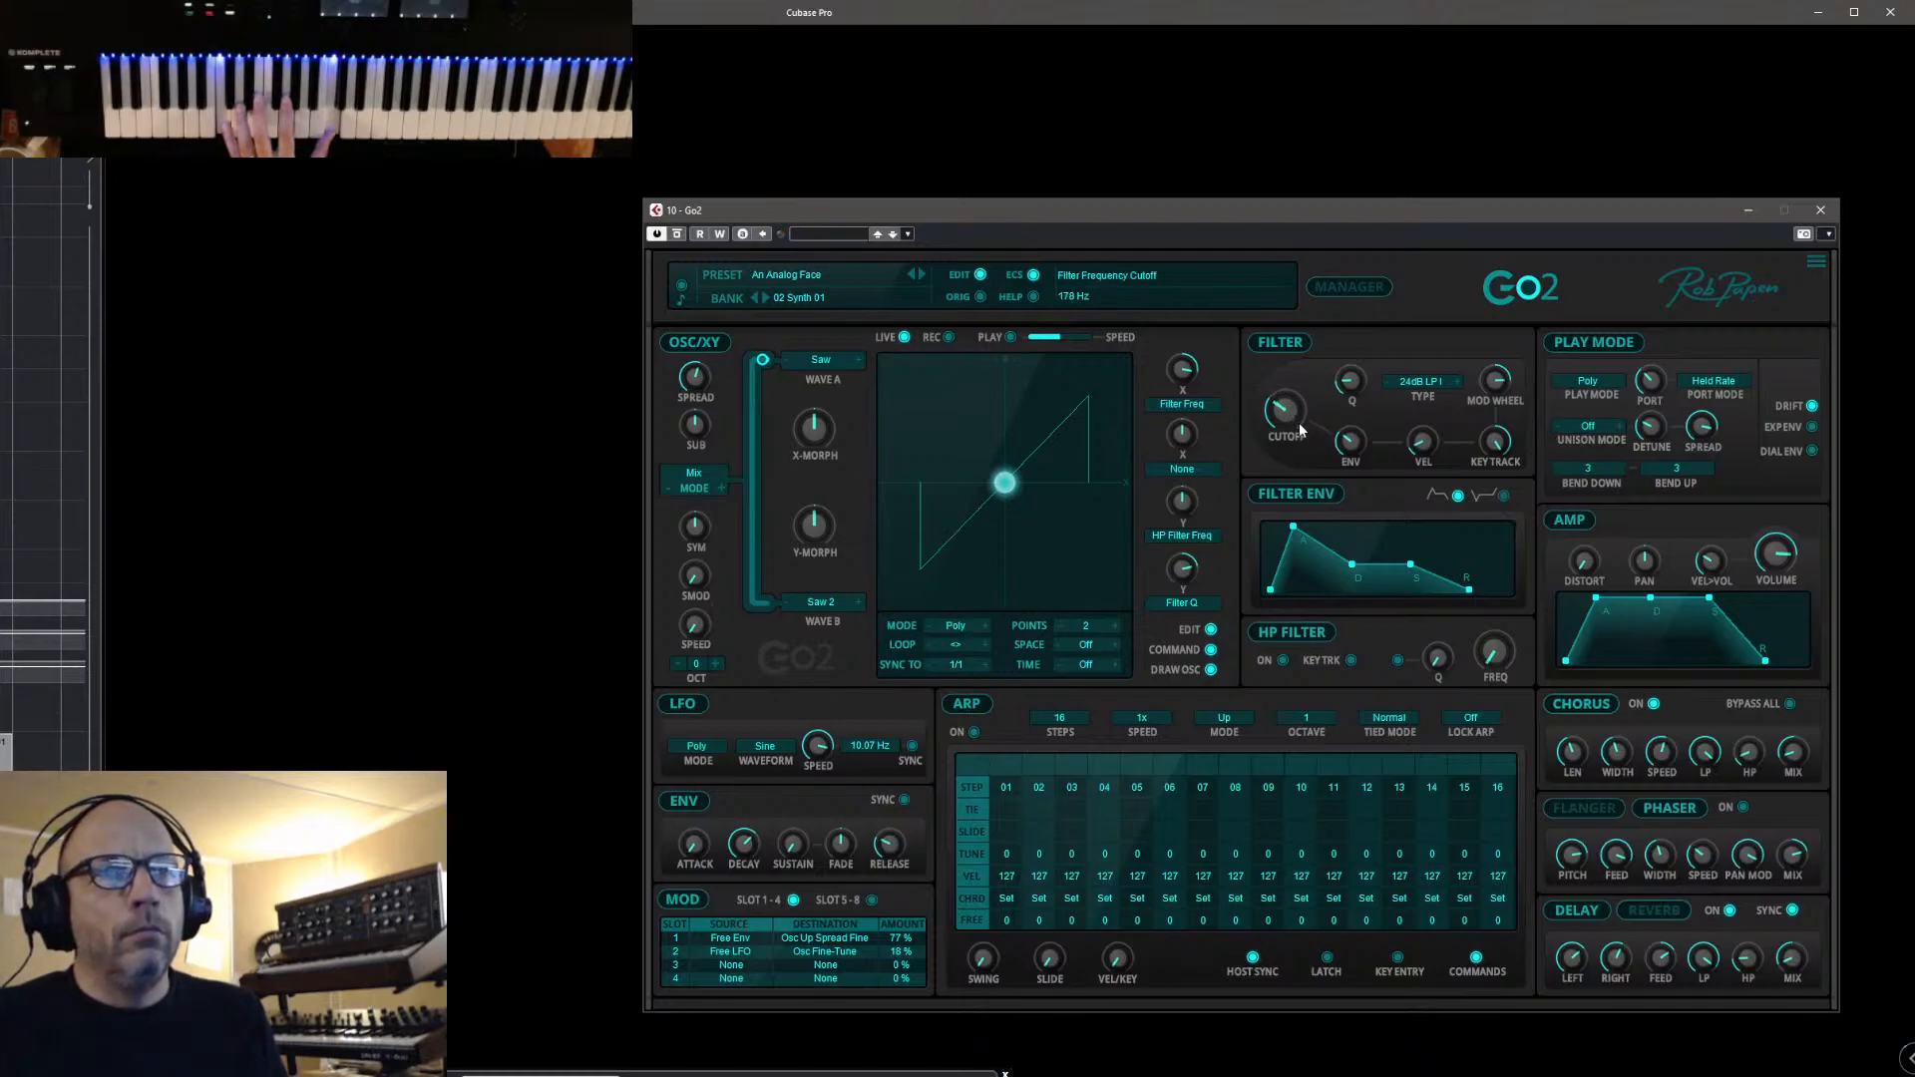
Set the unison mode to 3 voices and shorten the amp envelope's release to about 5.4 sec
{"action": "left_click", "coordinate": [1591, 426]}
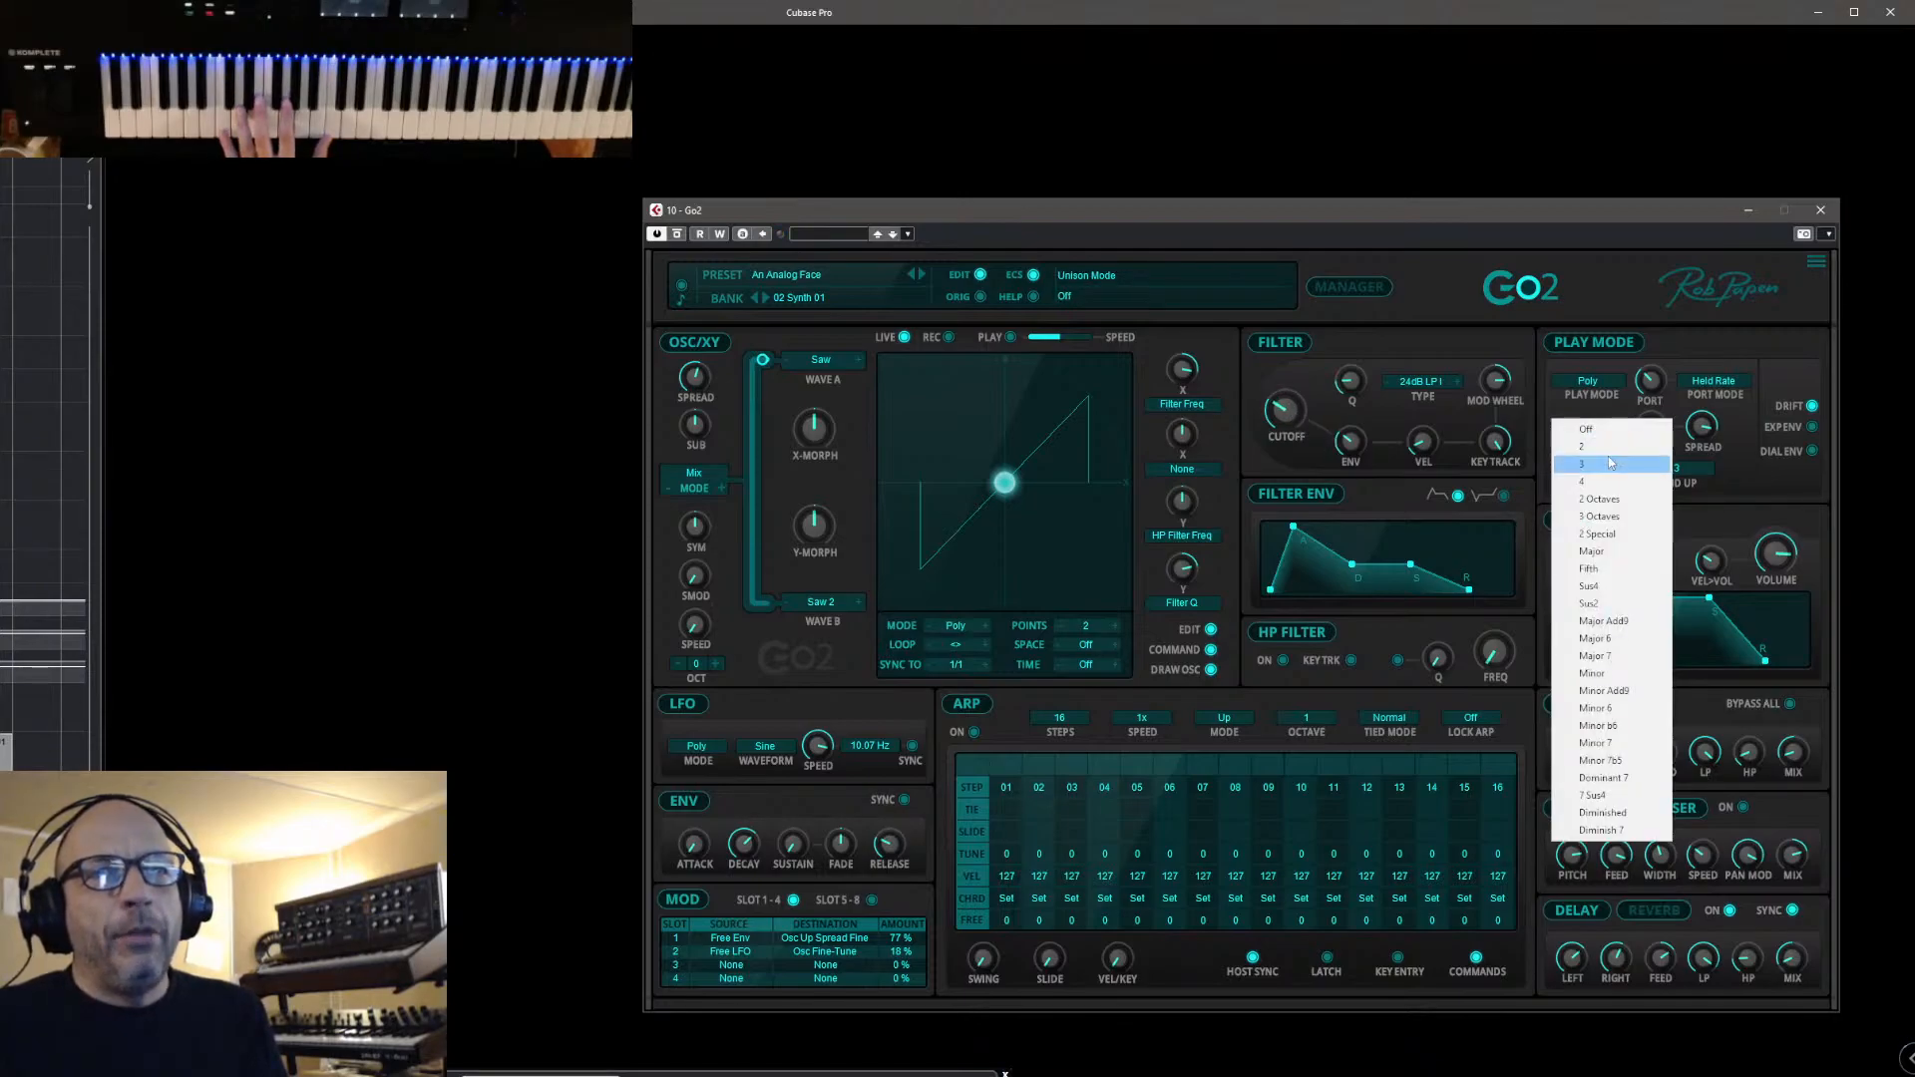
{"action": "left_click", "coordinate": [1586, 463]}
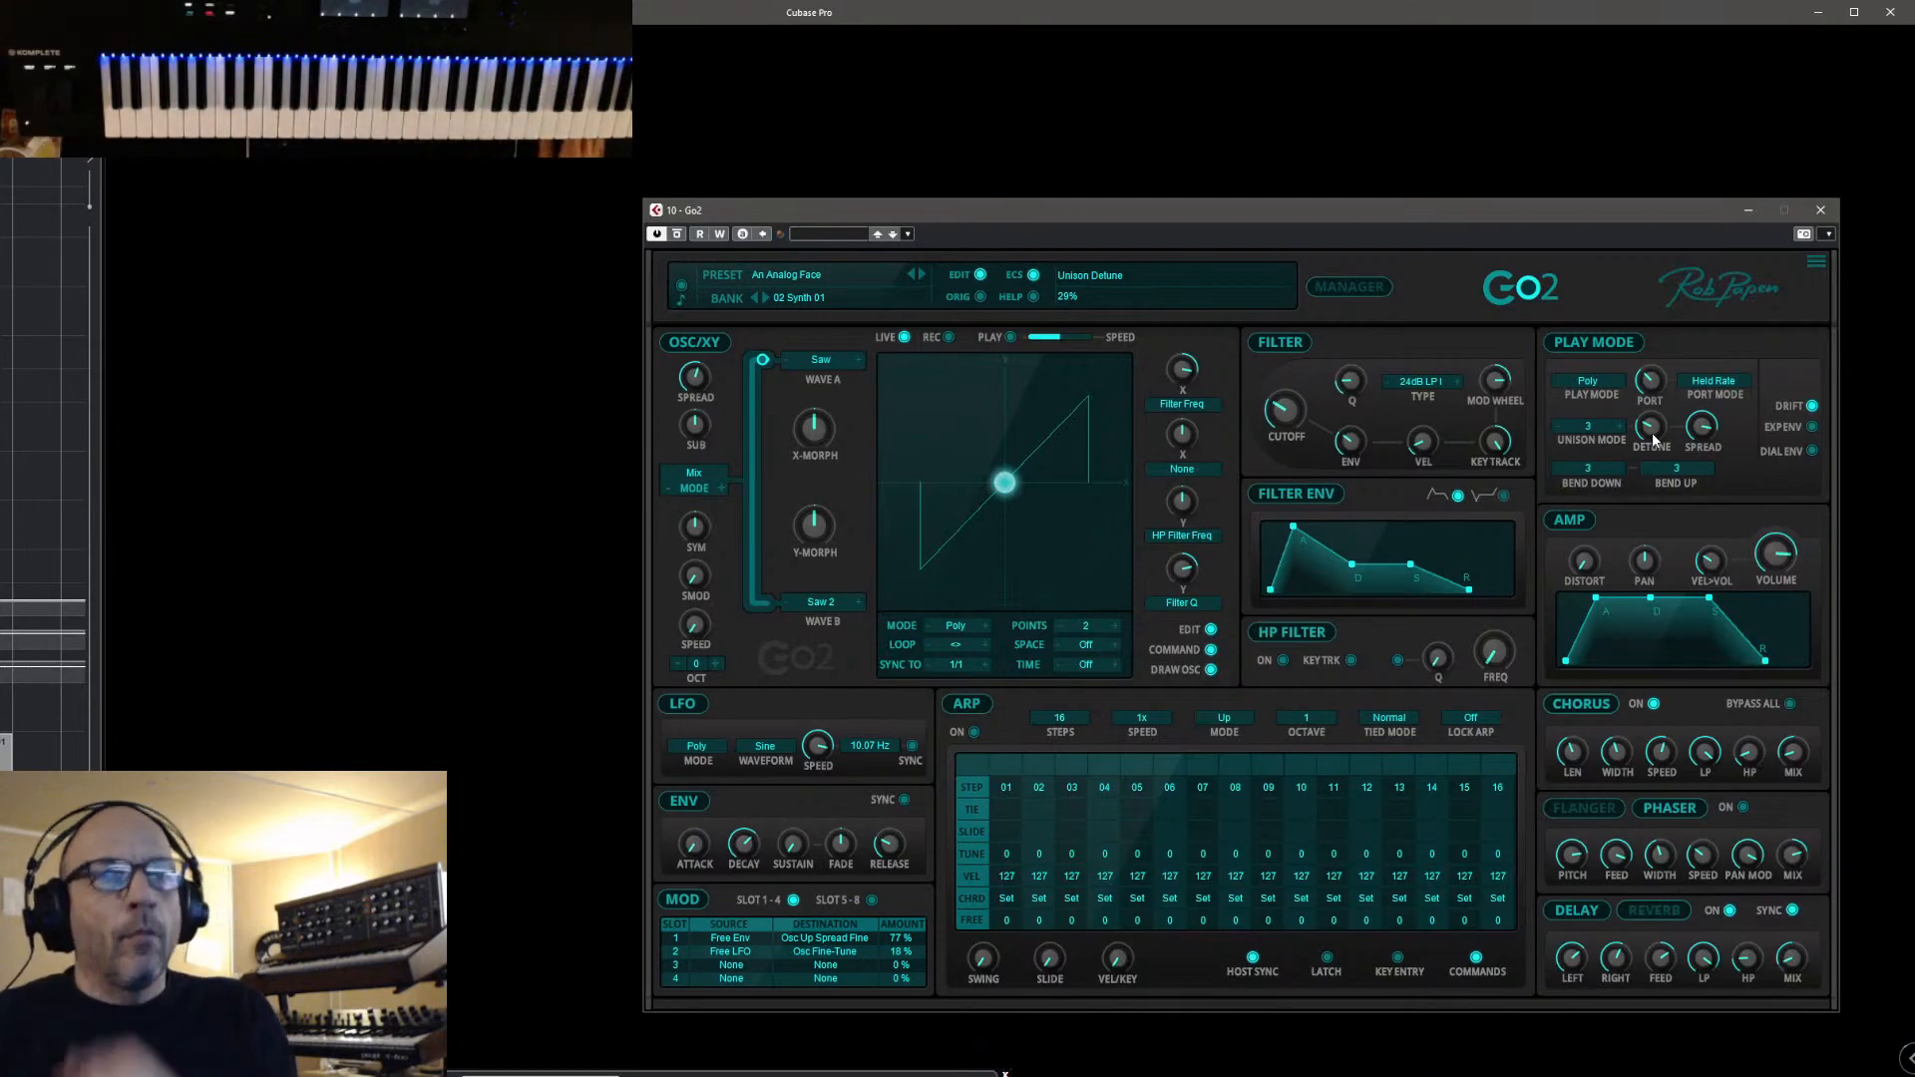
{"action": "mouse_move", "coordinate": [1763, 661]}
{"action": "left_click_drag", "start_coordinate": [1763, 661], "coordinate": [1757, 662]}
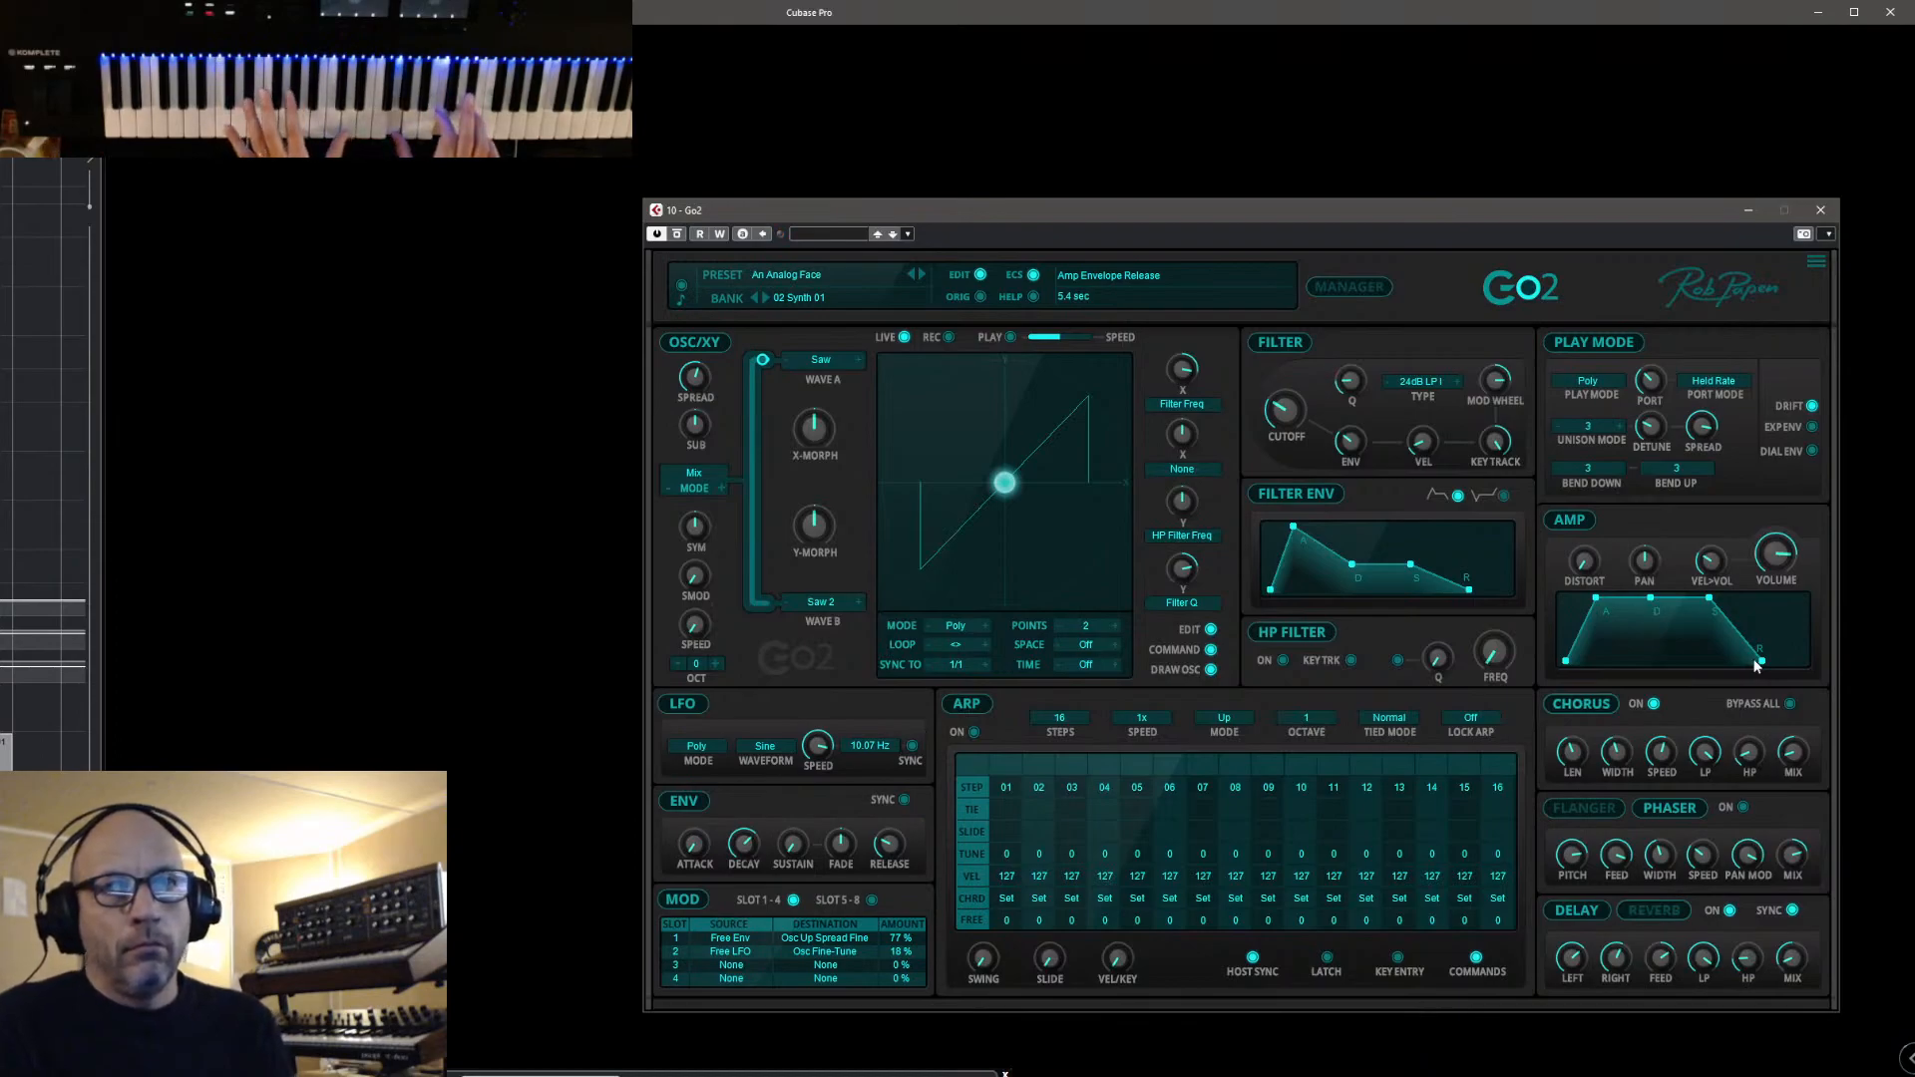
Set the portamento mode to Const Rate
{"action": "left_click", "coordinate": [1714, 383]}
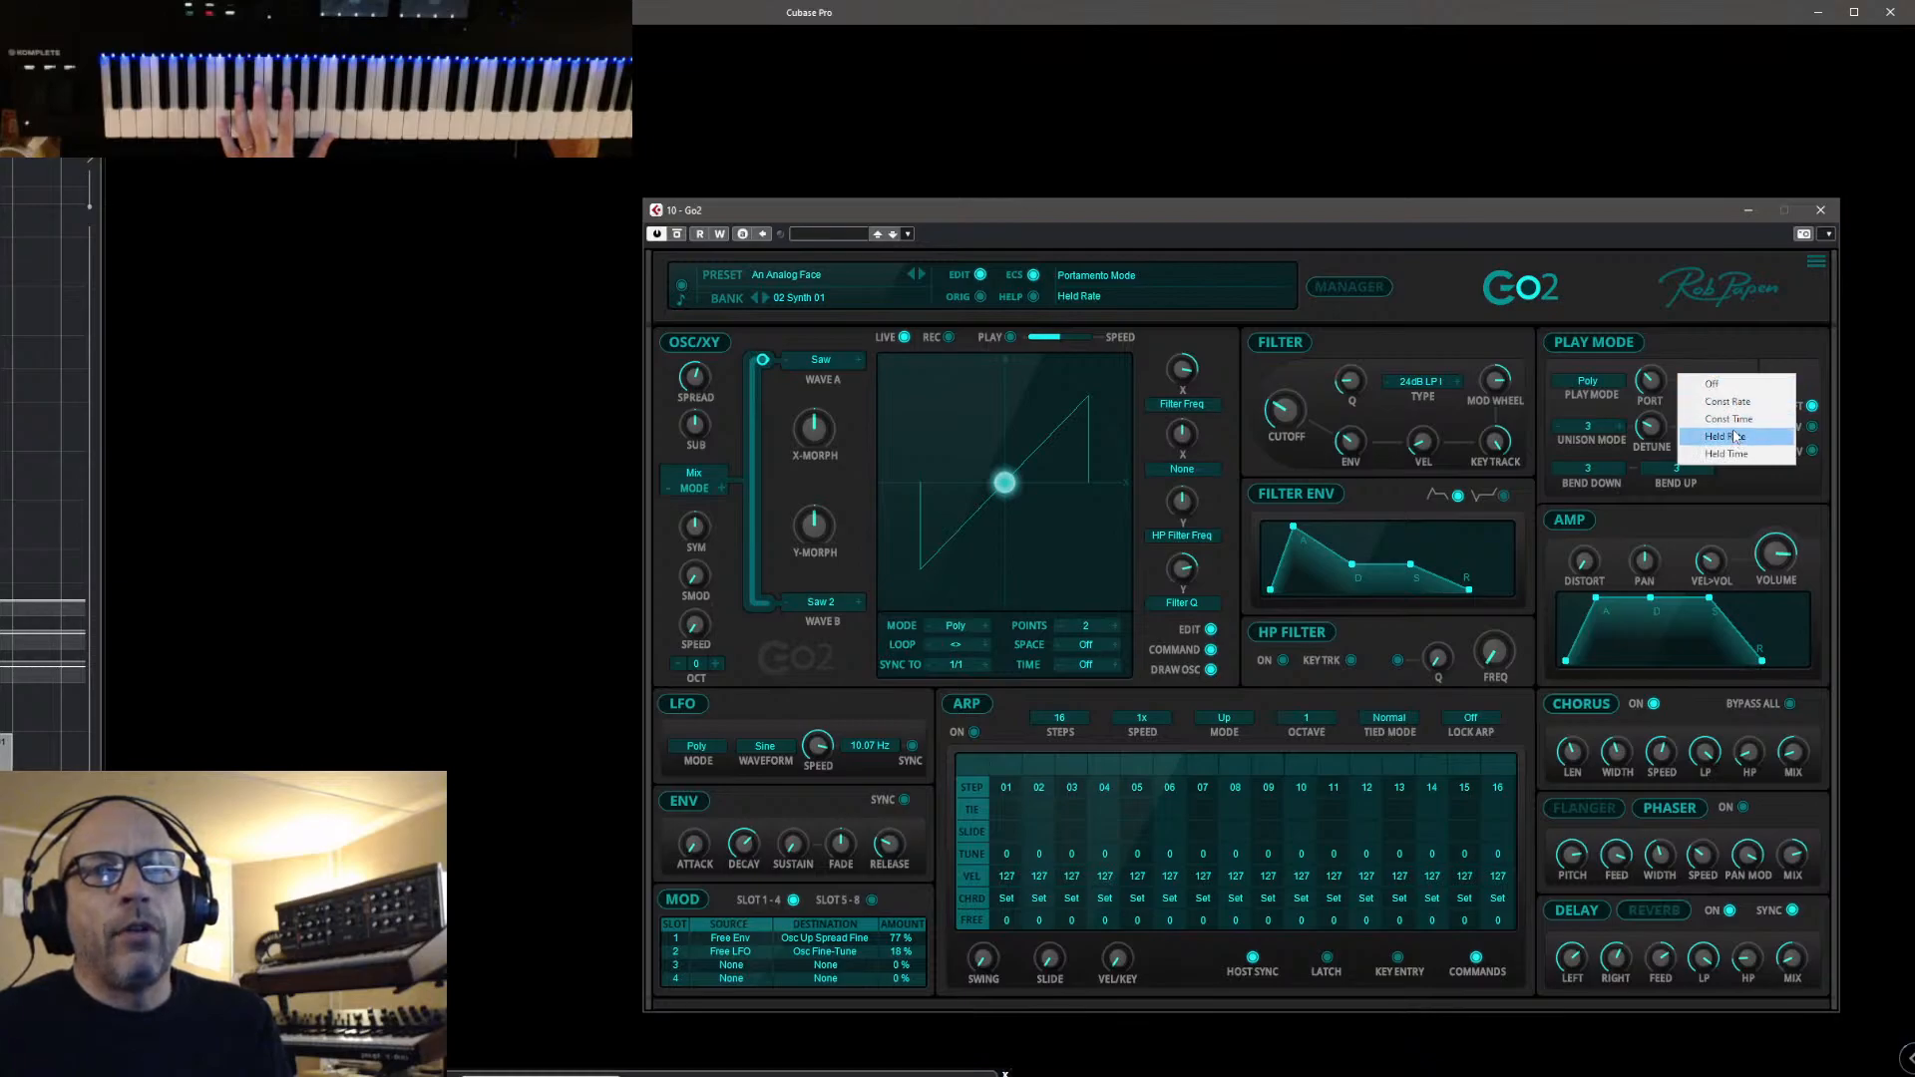
{"action": "left_click", "coordinate": [1727, 401]}
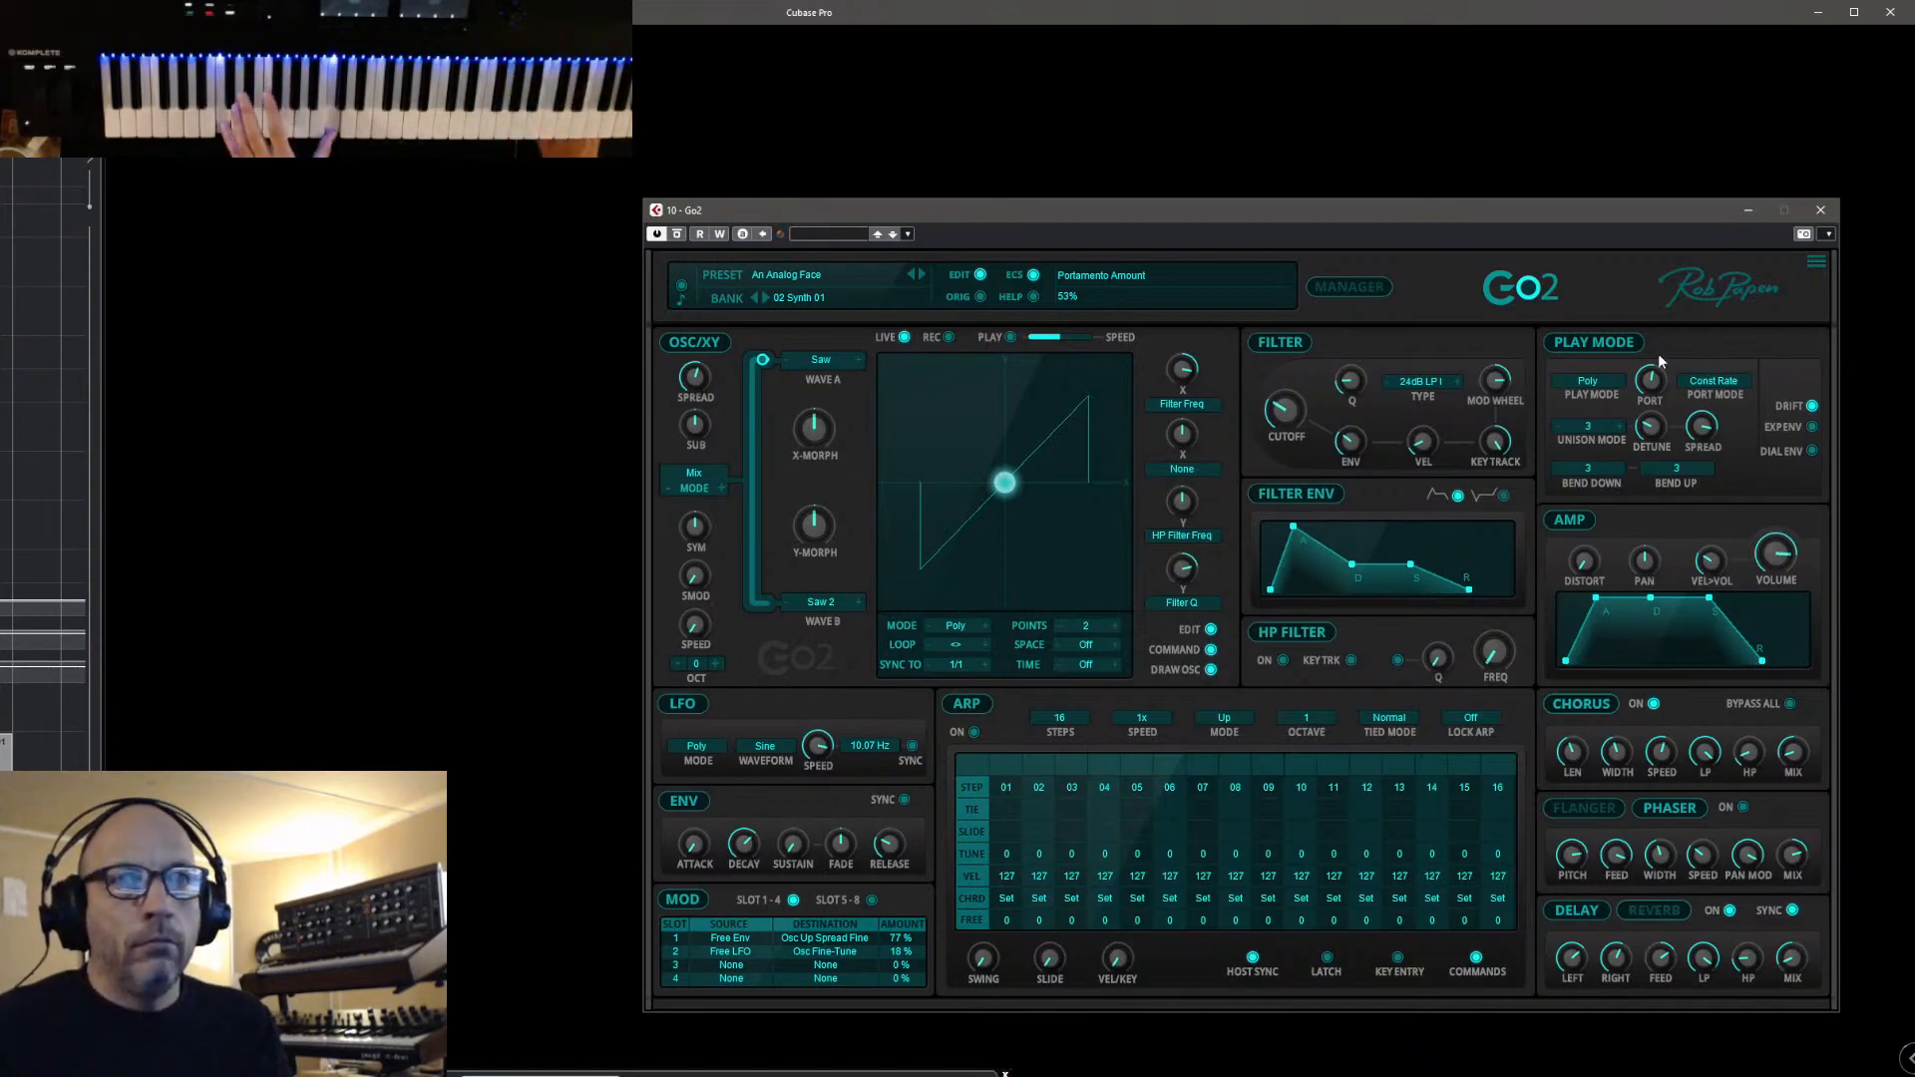
Increase the portamento amount in the play mode section and raise the phaser mix
{"action": "left_click_drag", "start_coordinate": [1656, 378], "coordinate": [1657, 367]}
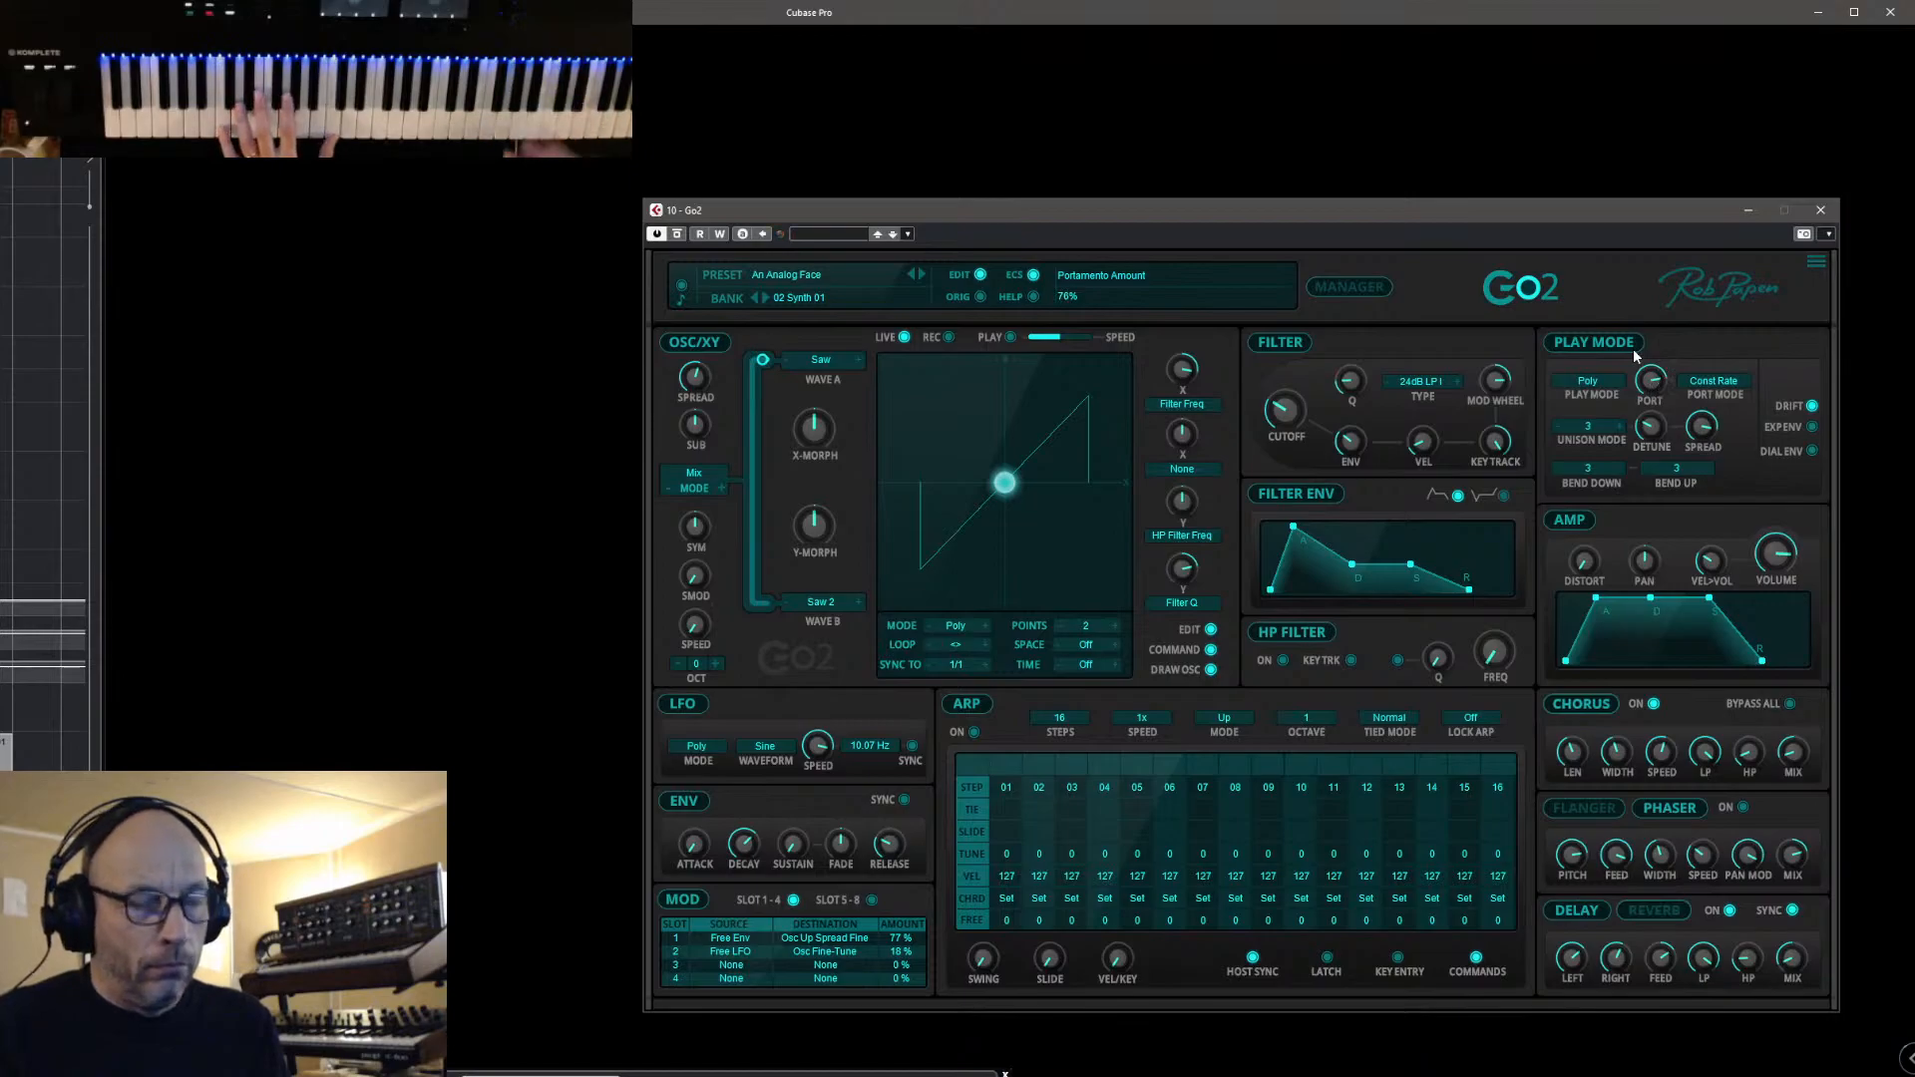
{"action": "left_click_drag", "start_coordinate": [1642, 379], "coordinate": [1641, 377]}
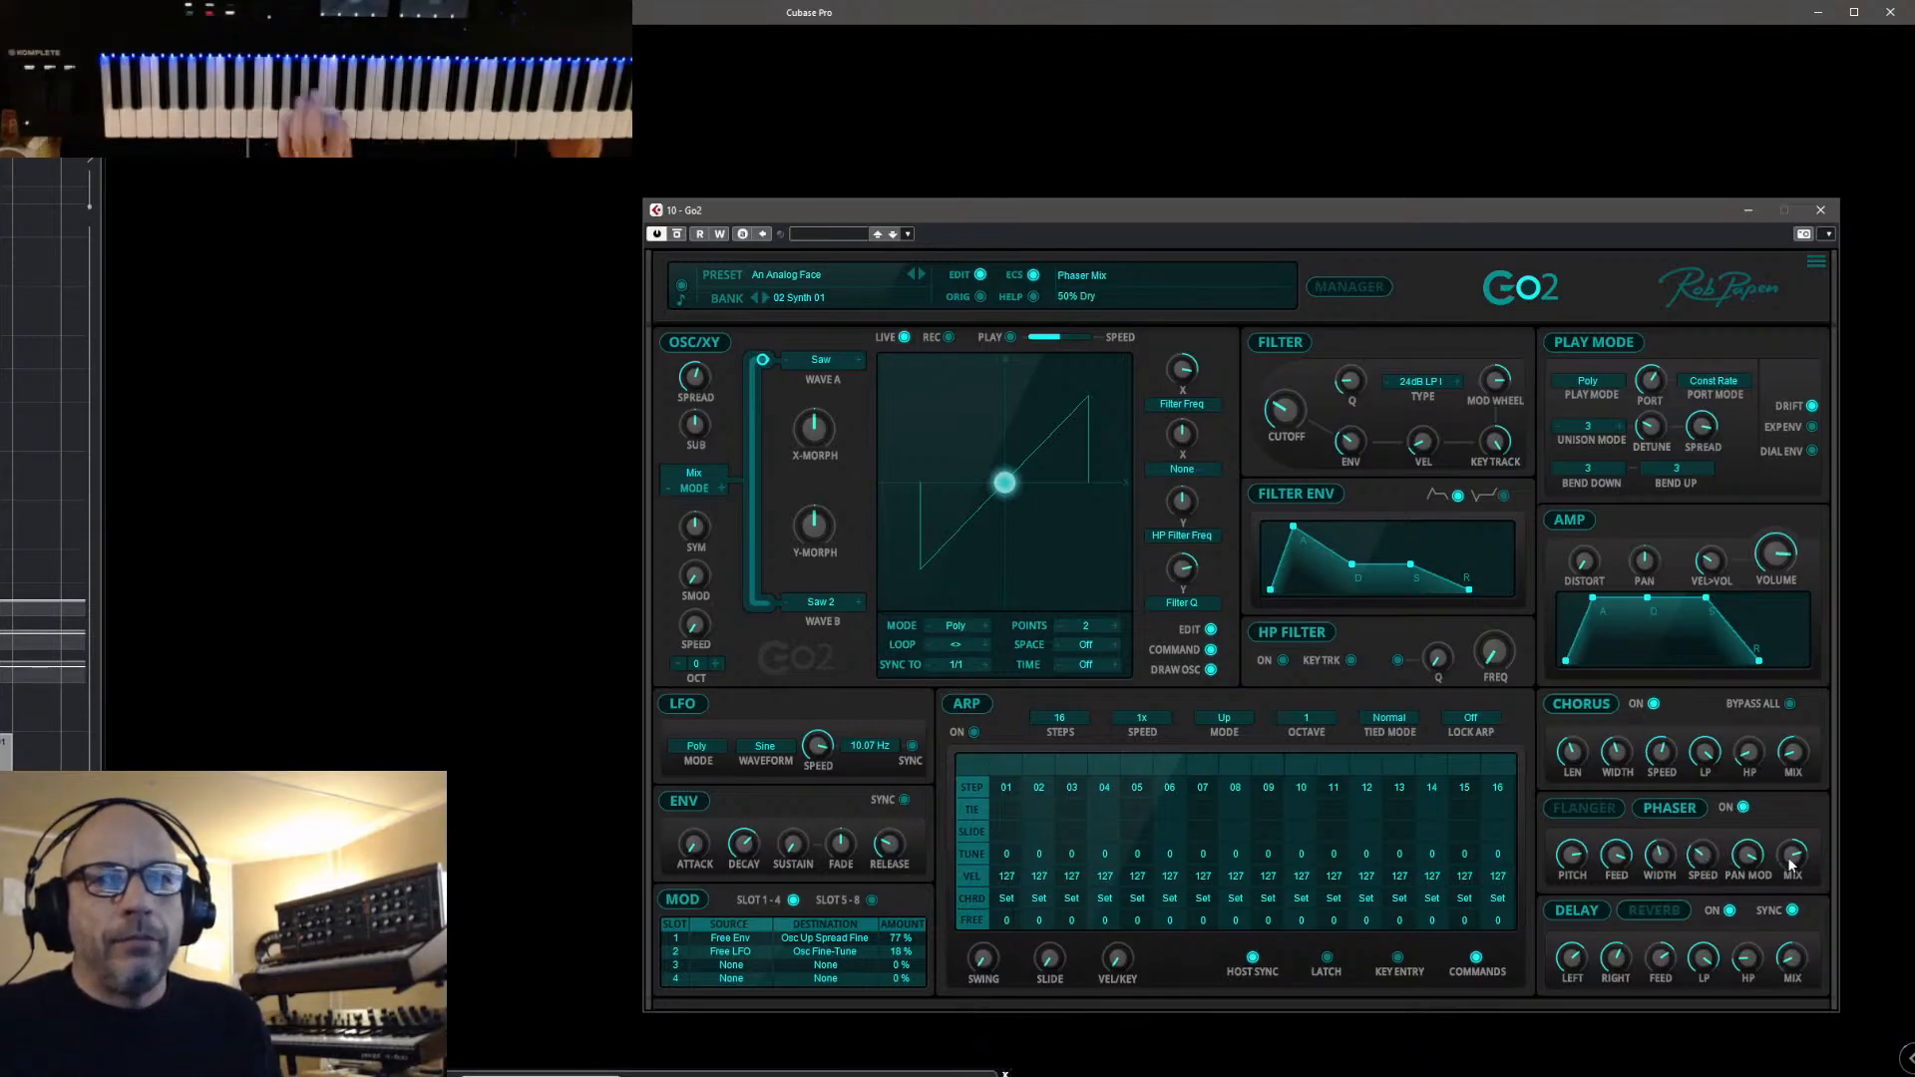
{"action": "left_click_drag", "start_coordinate": [1800, 848], "coordinate": [1801, 830]}
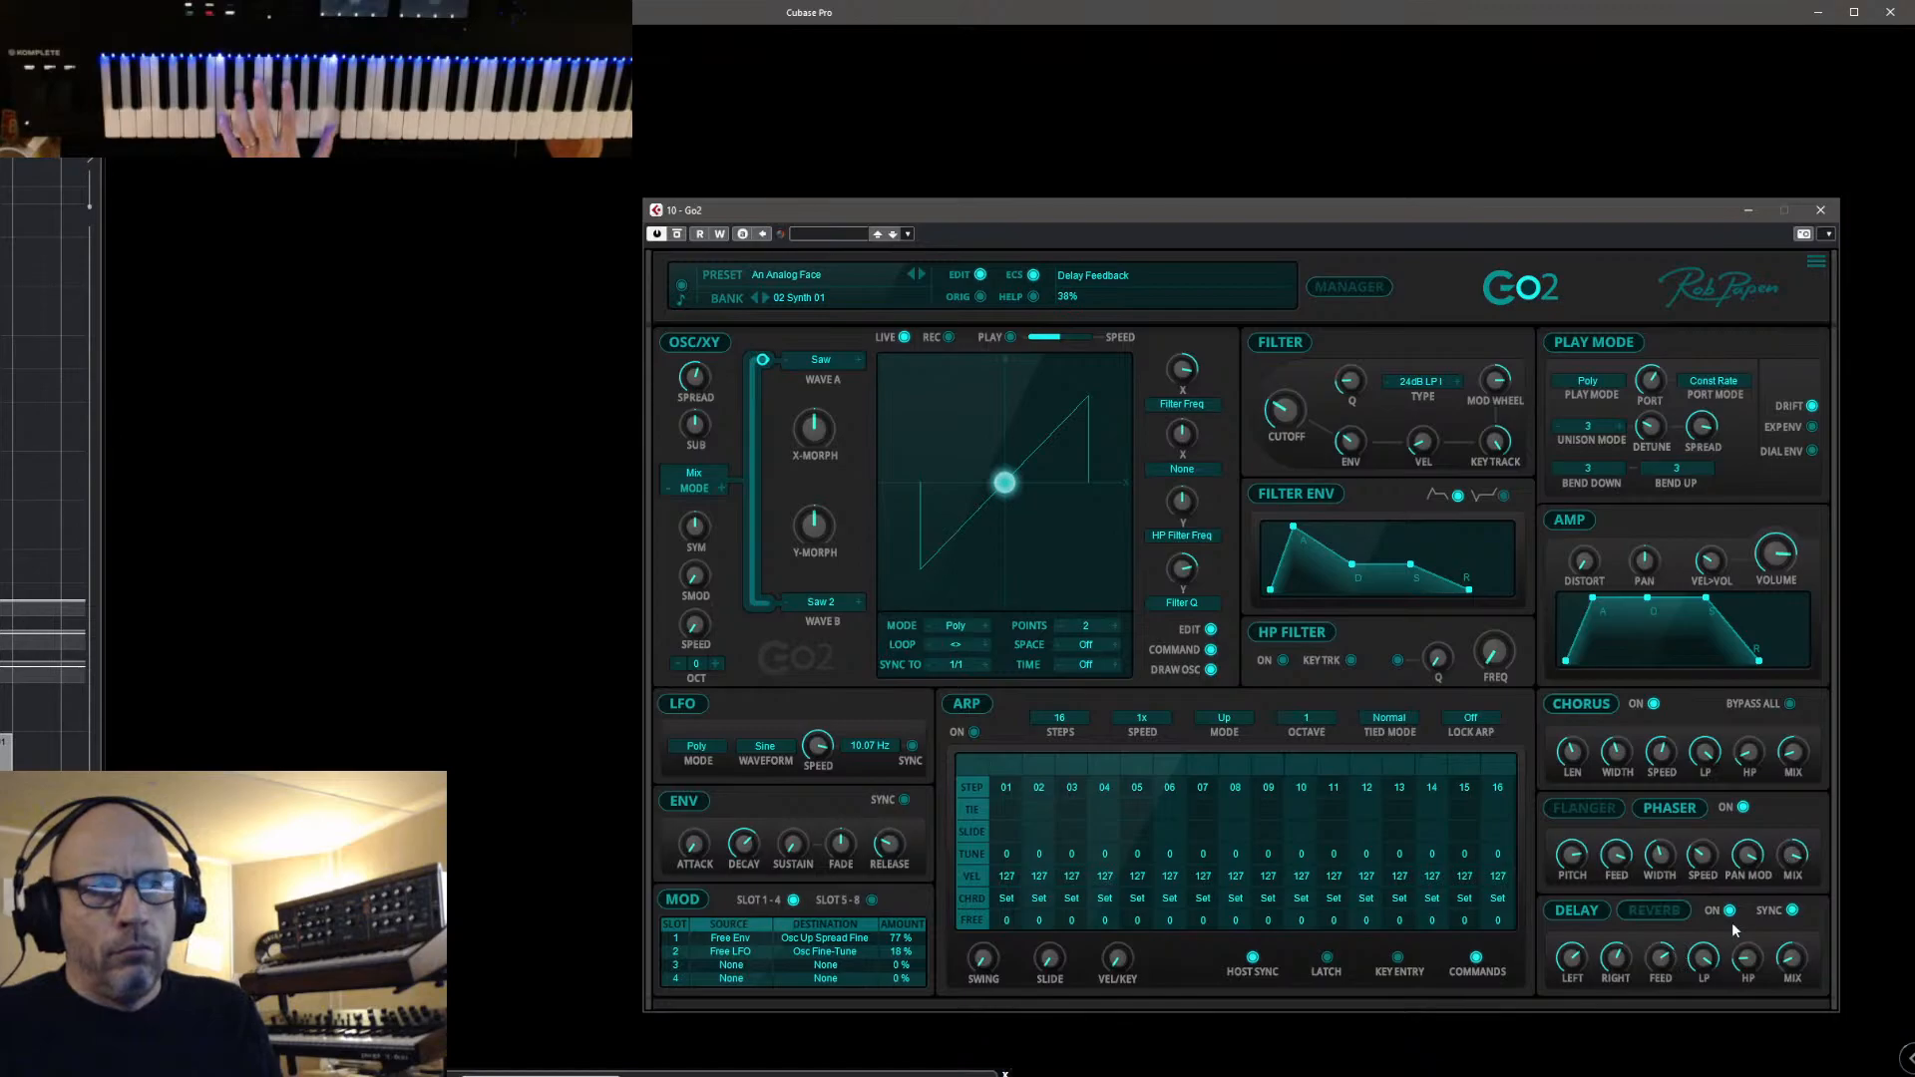
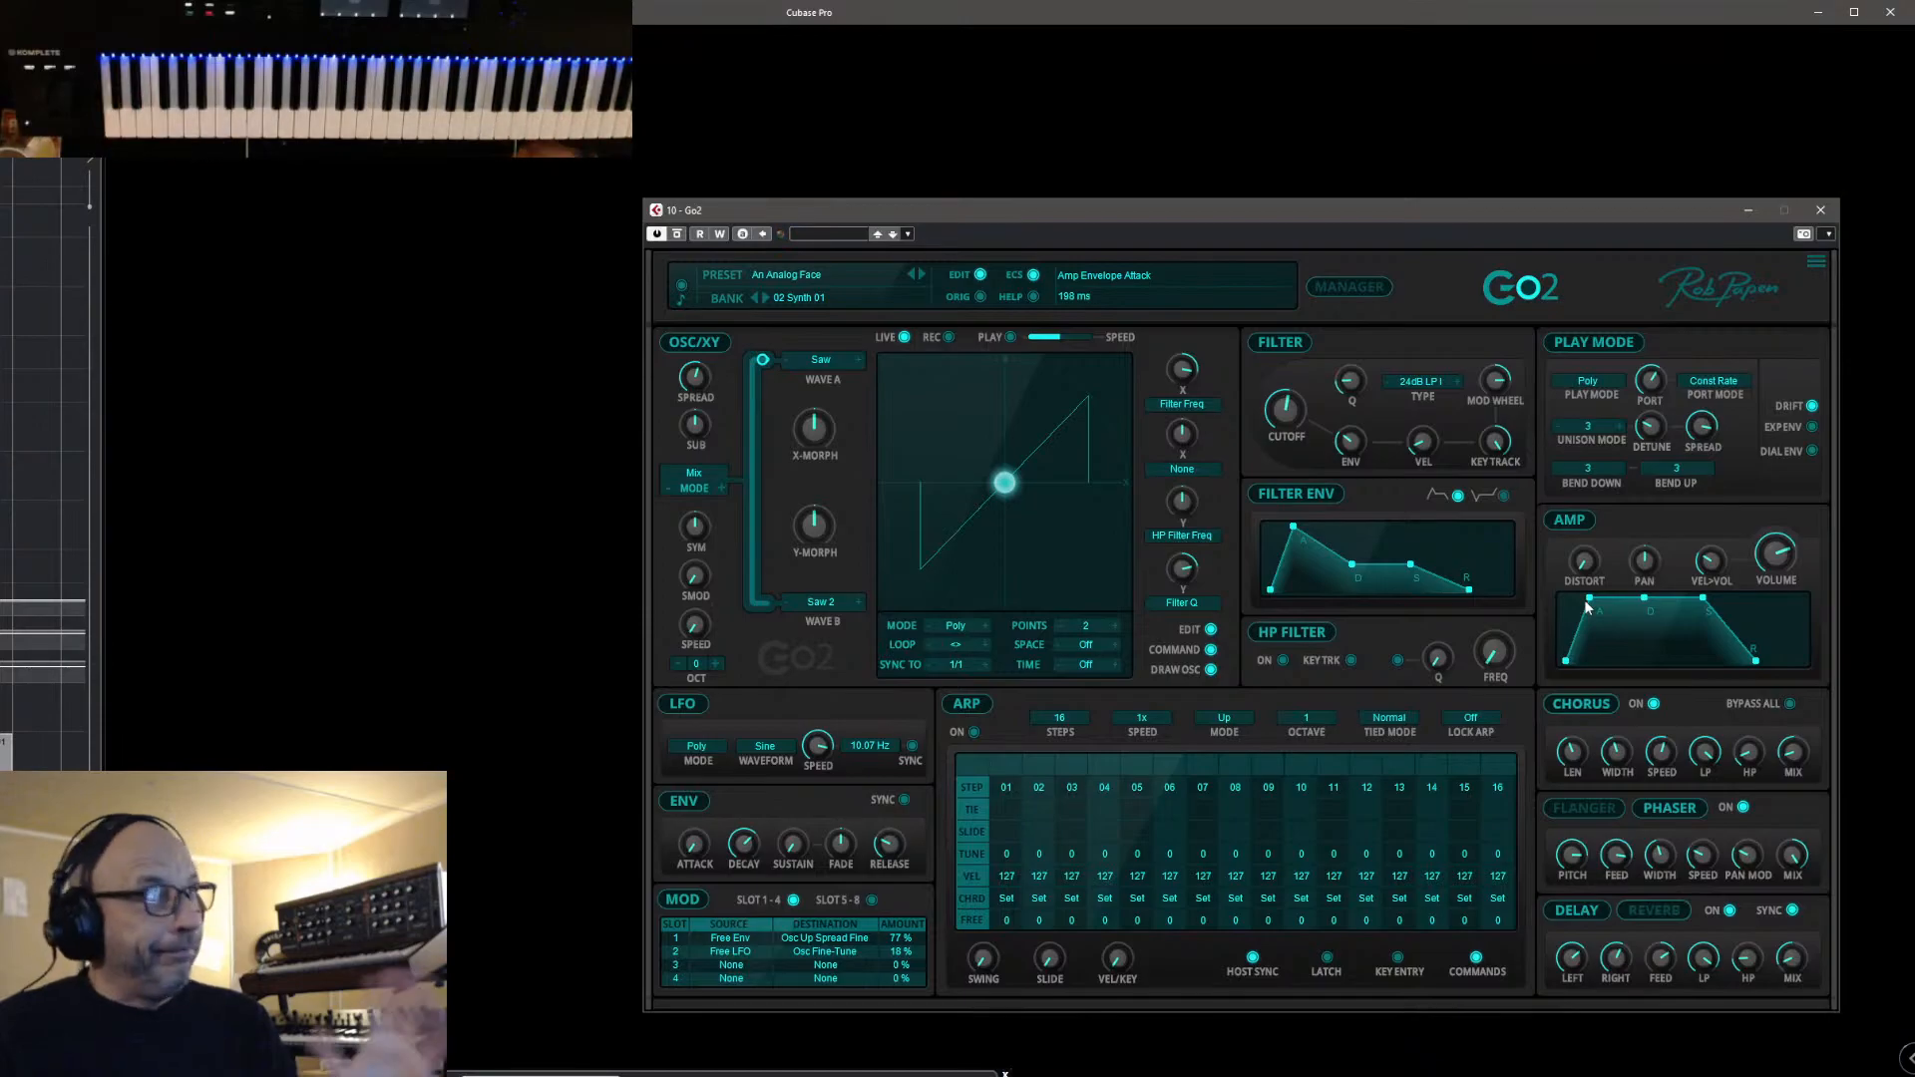
Try to retag the preset's categories by keeping Synth, removing Brass and adding the Bright timbre
{"action": "left_click", "coordinate": [1349, 286]}
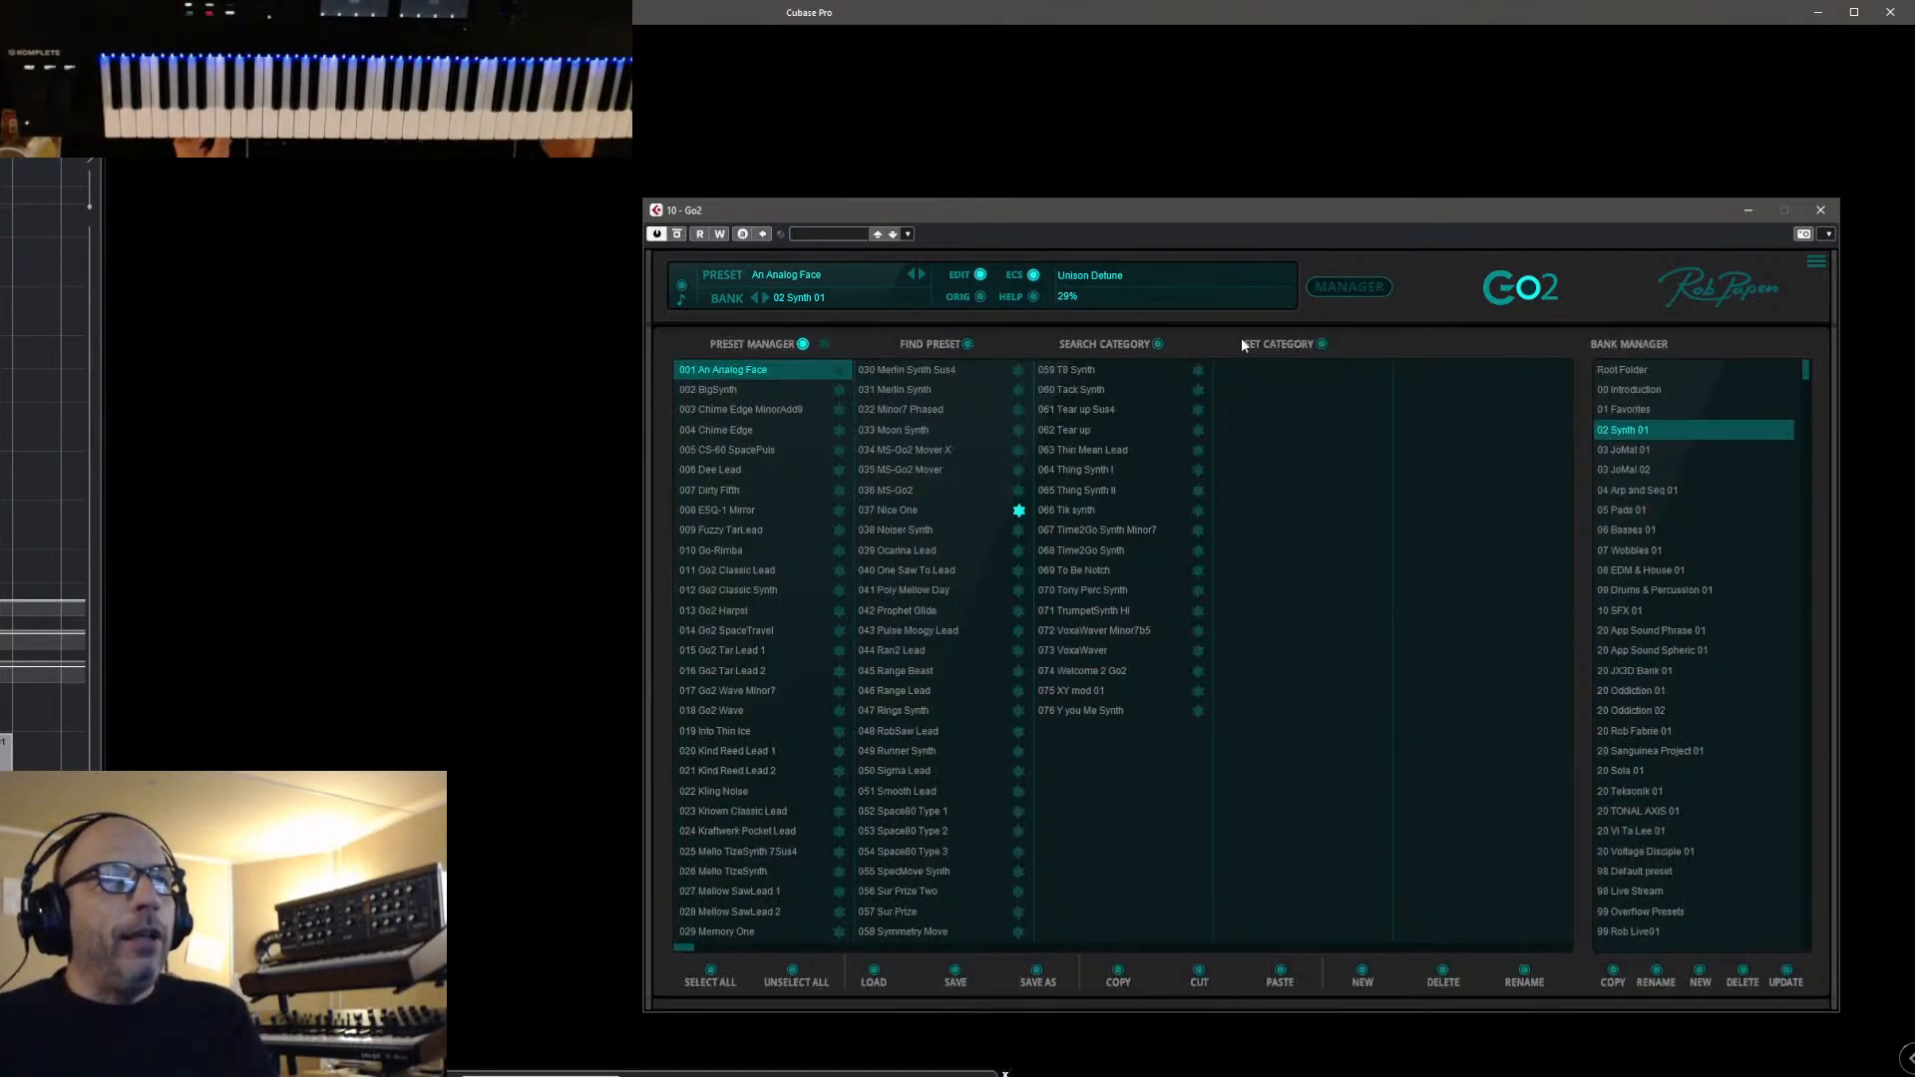
{"action": "left_click", "coordinate": [1322, 344]}
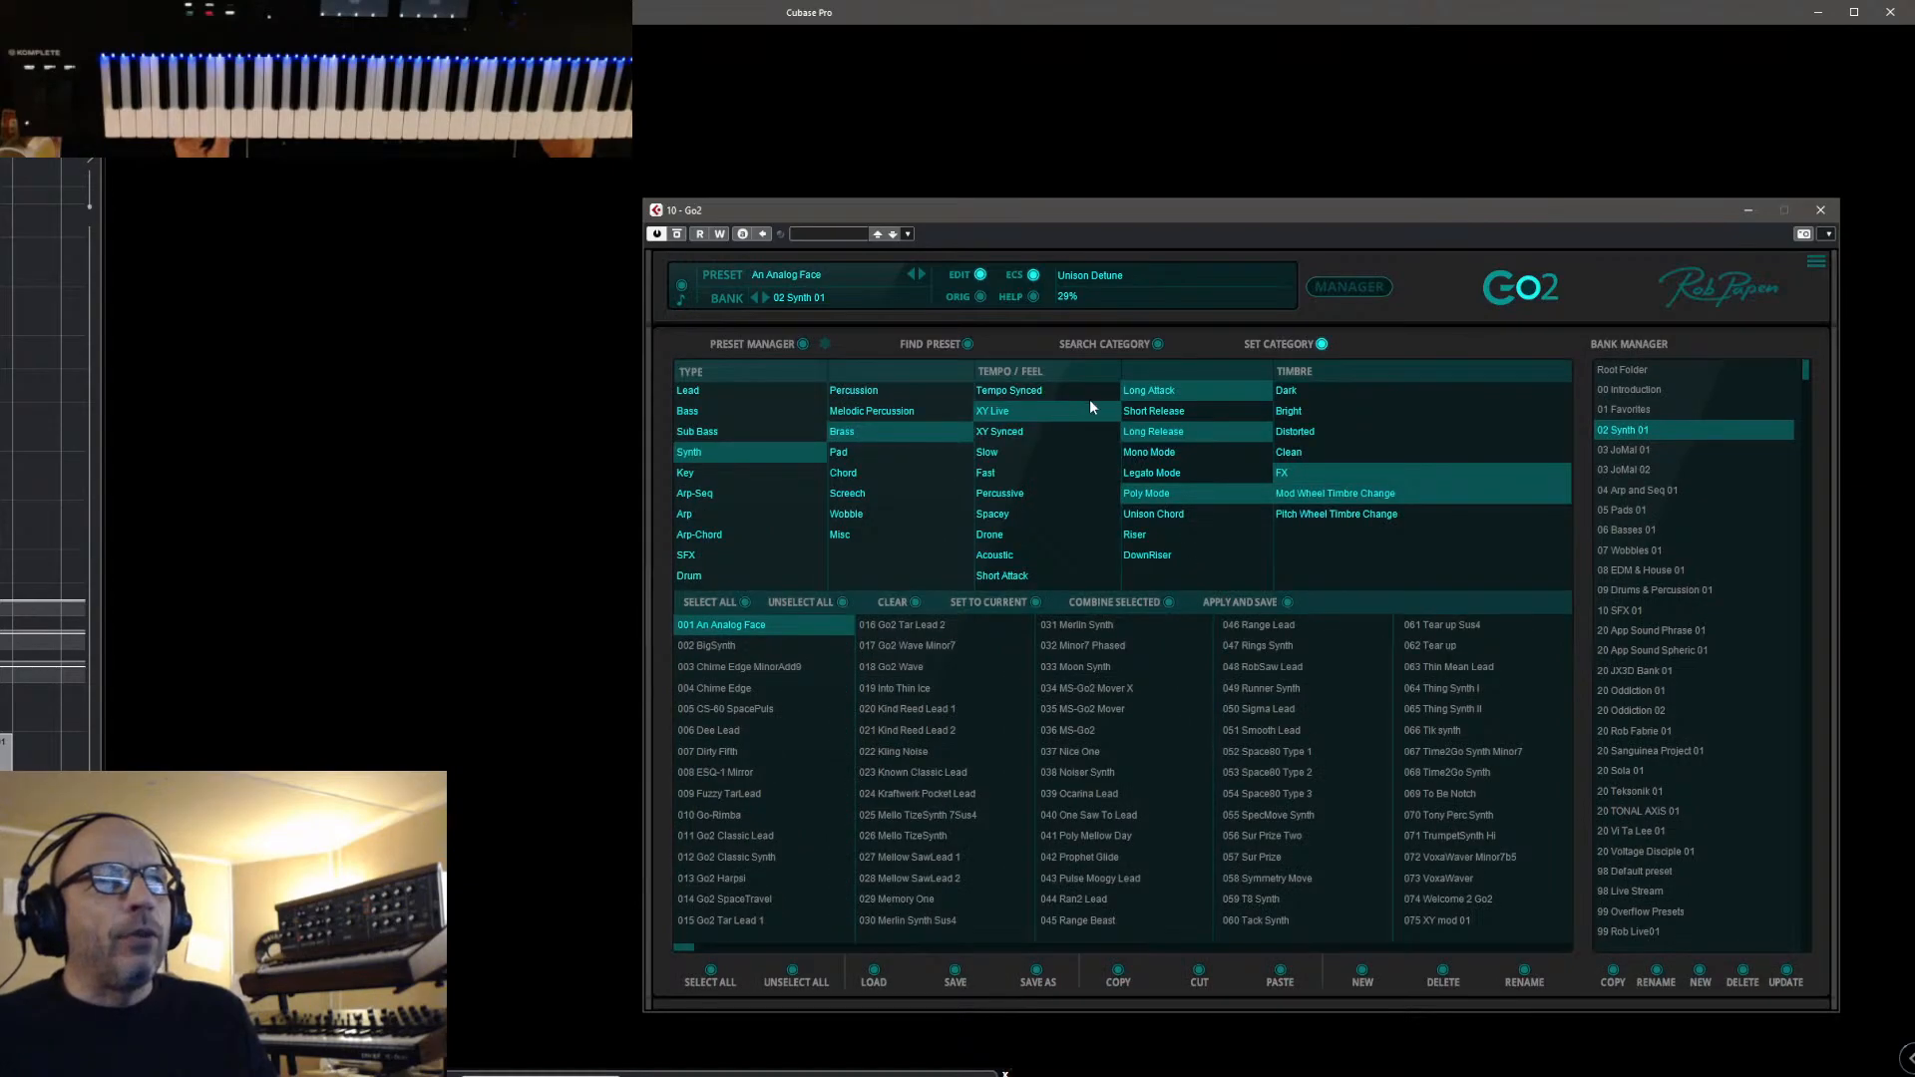
{"action": "left_click", "coordinate": [754, 454]}
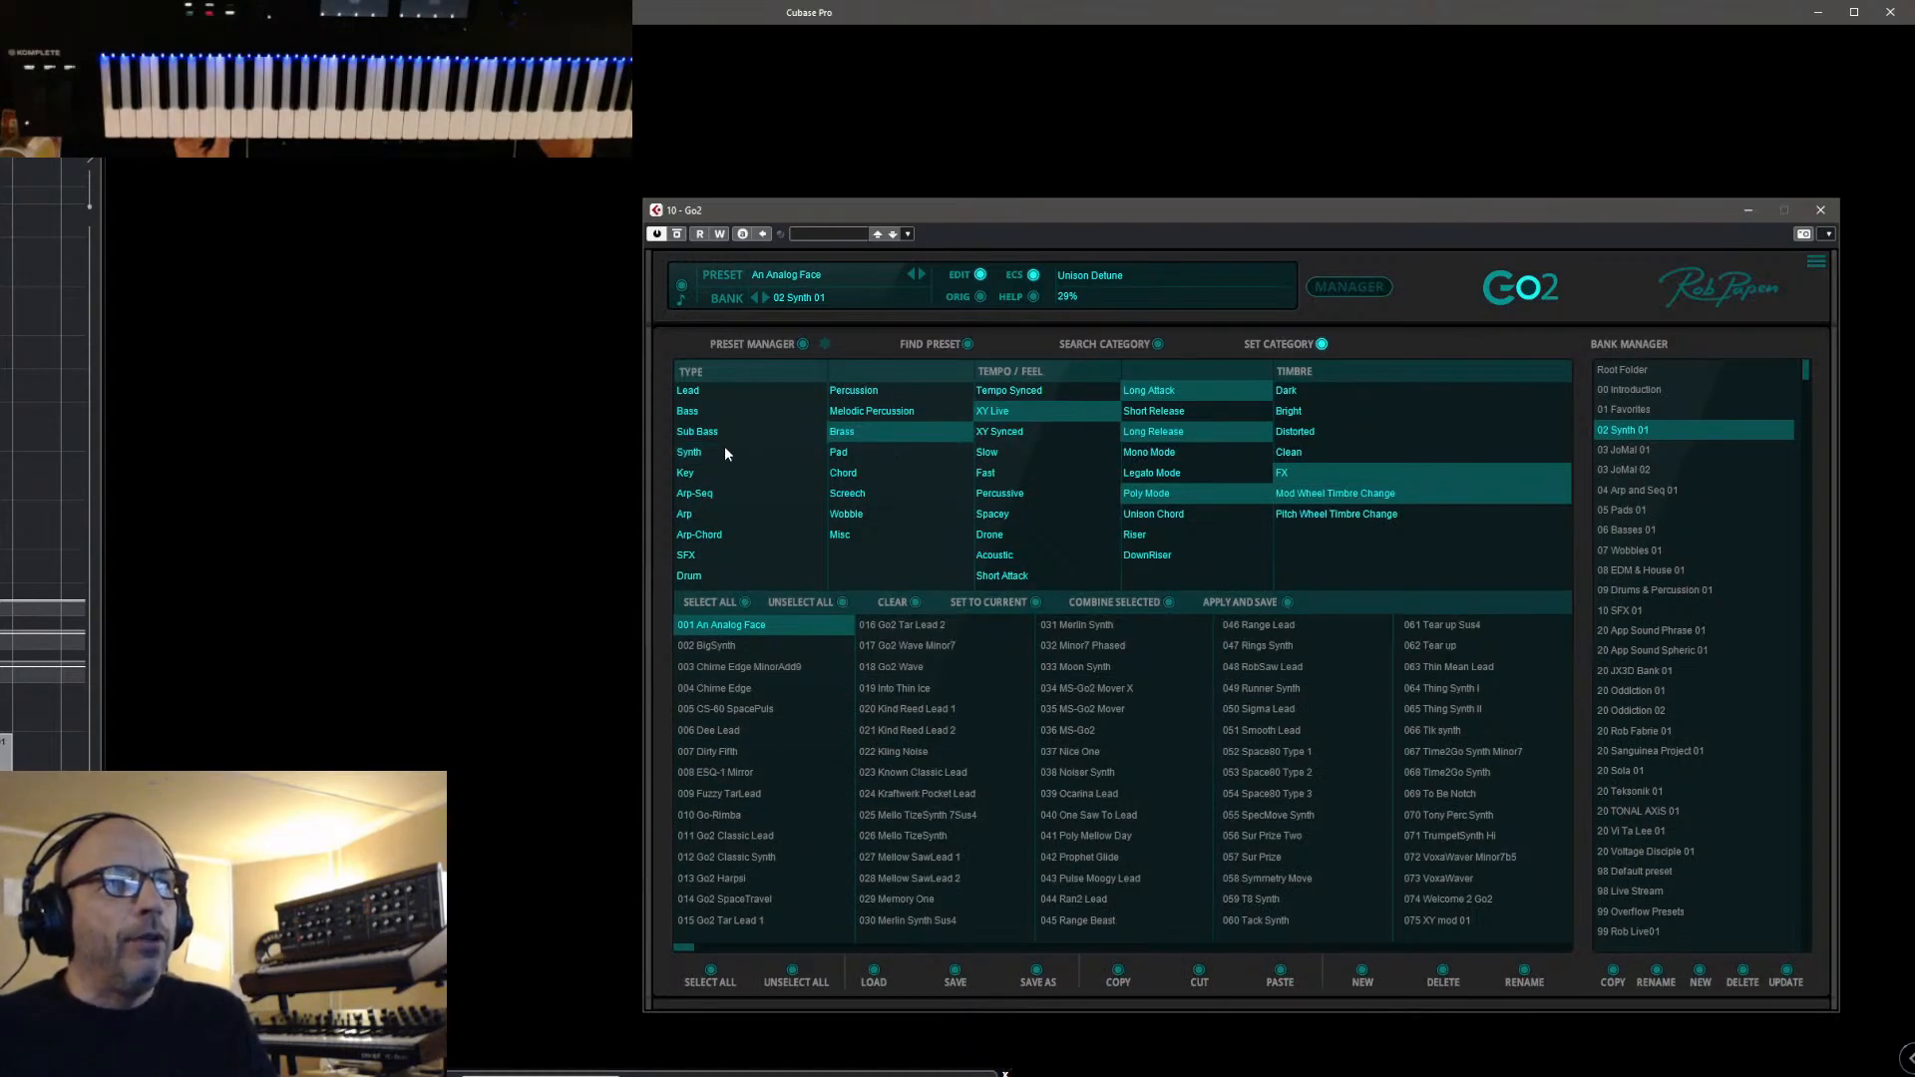
{"action": "left_click", "coordinate": [726, 451]}
{"action": "left_click", "coordinate": [838, 441]}
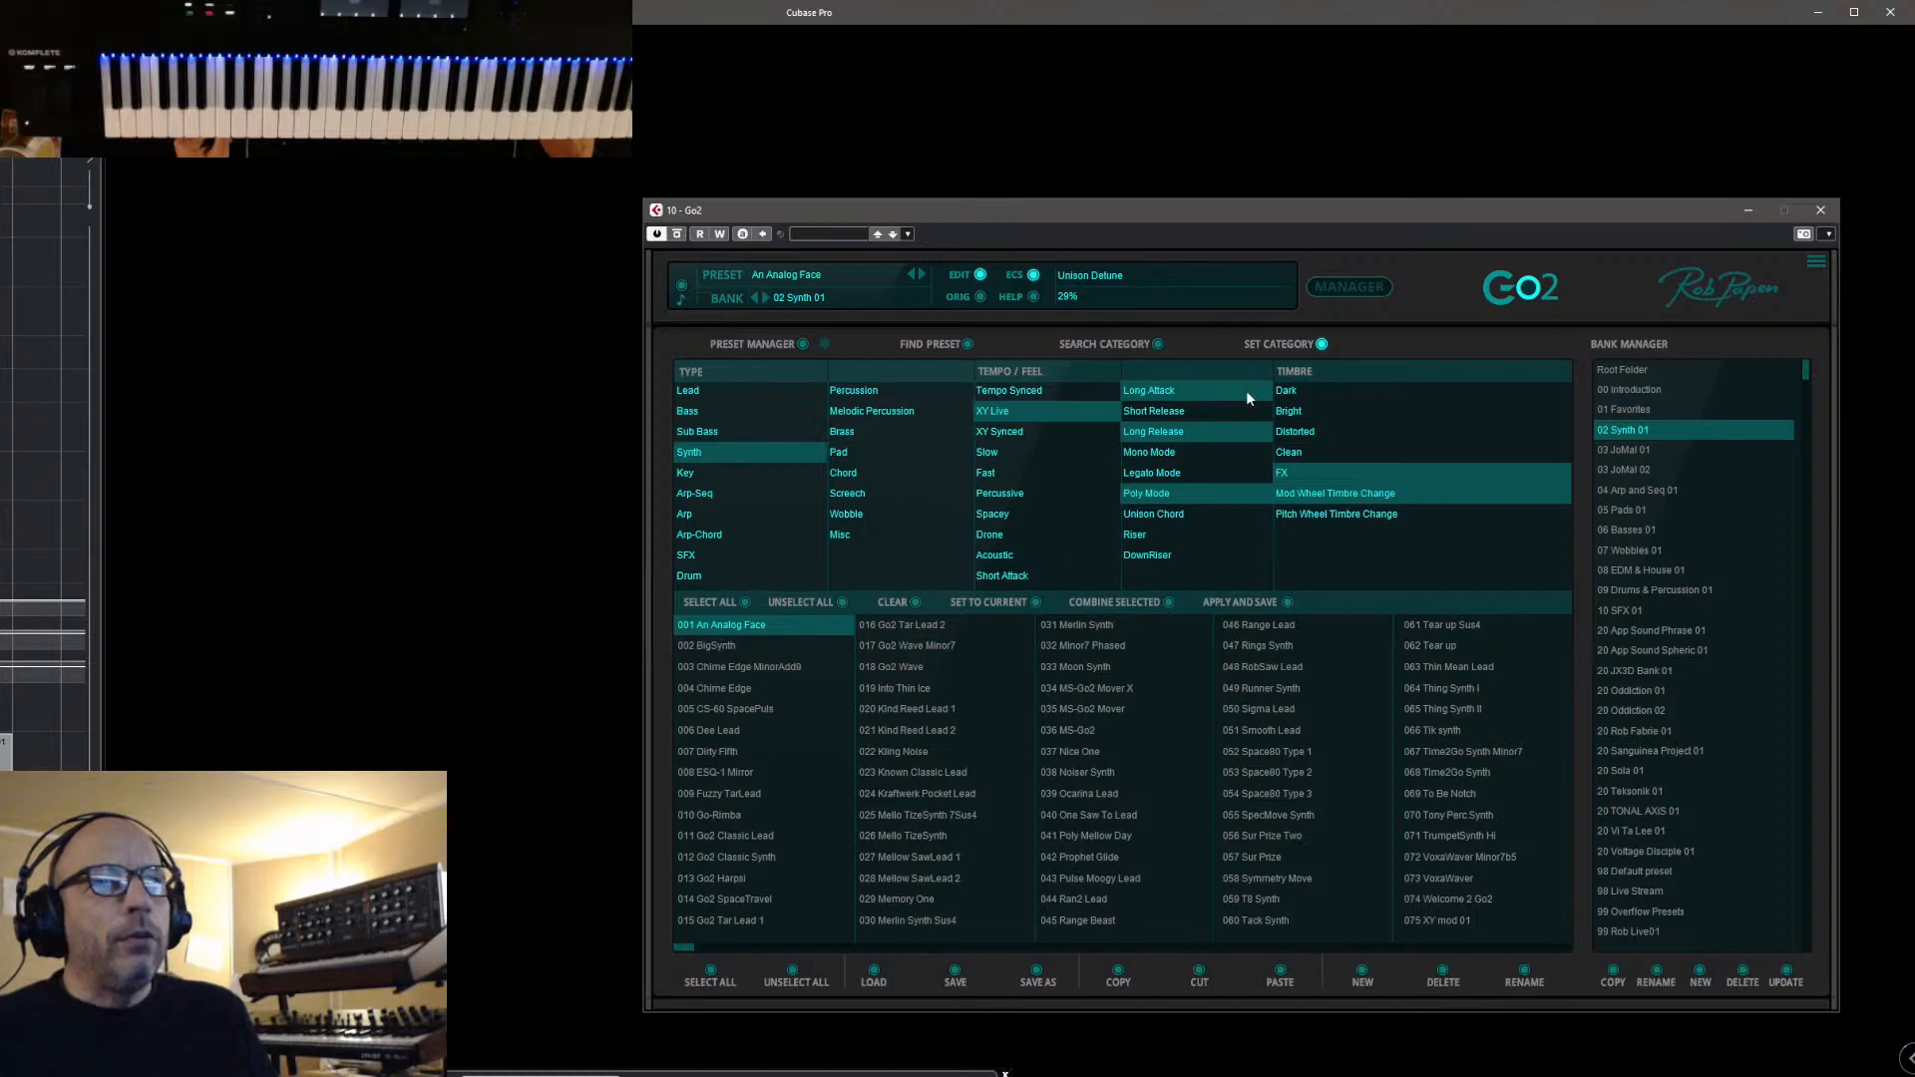
{"action": "left_click", "coordinate": [1296, 412]}
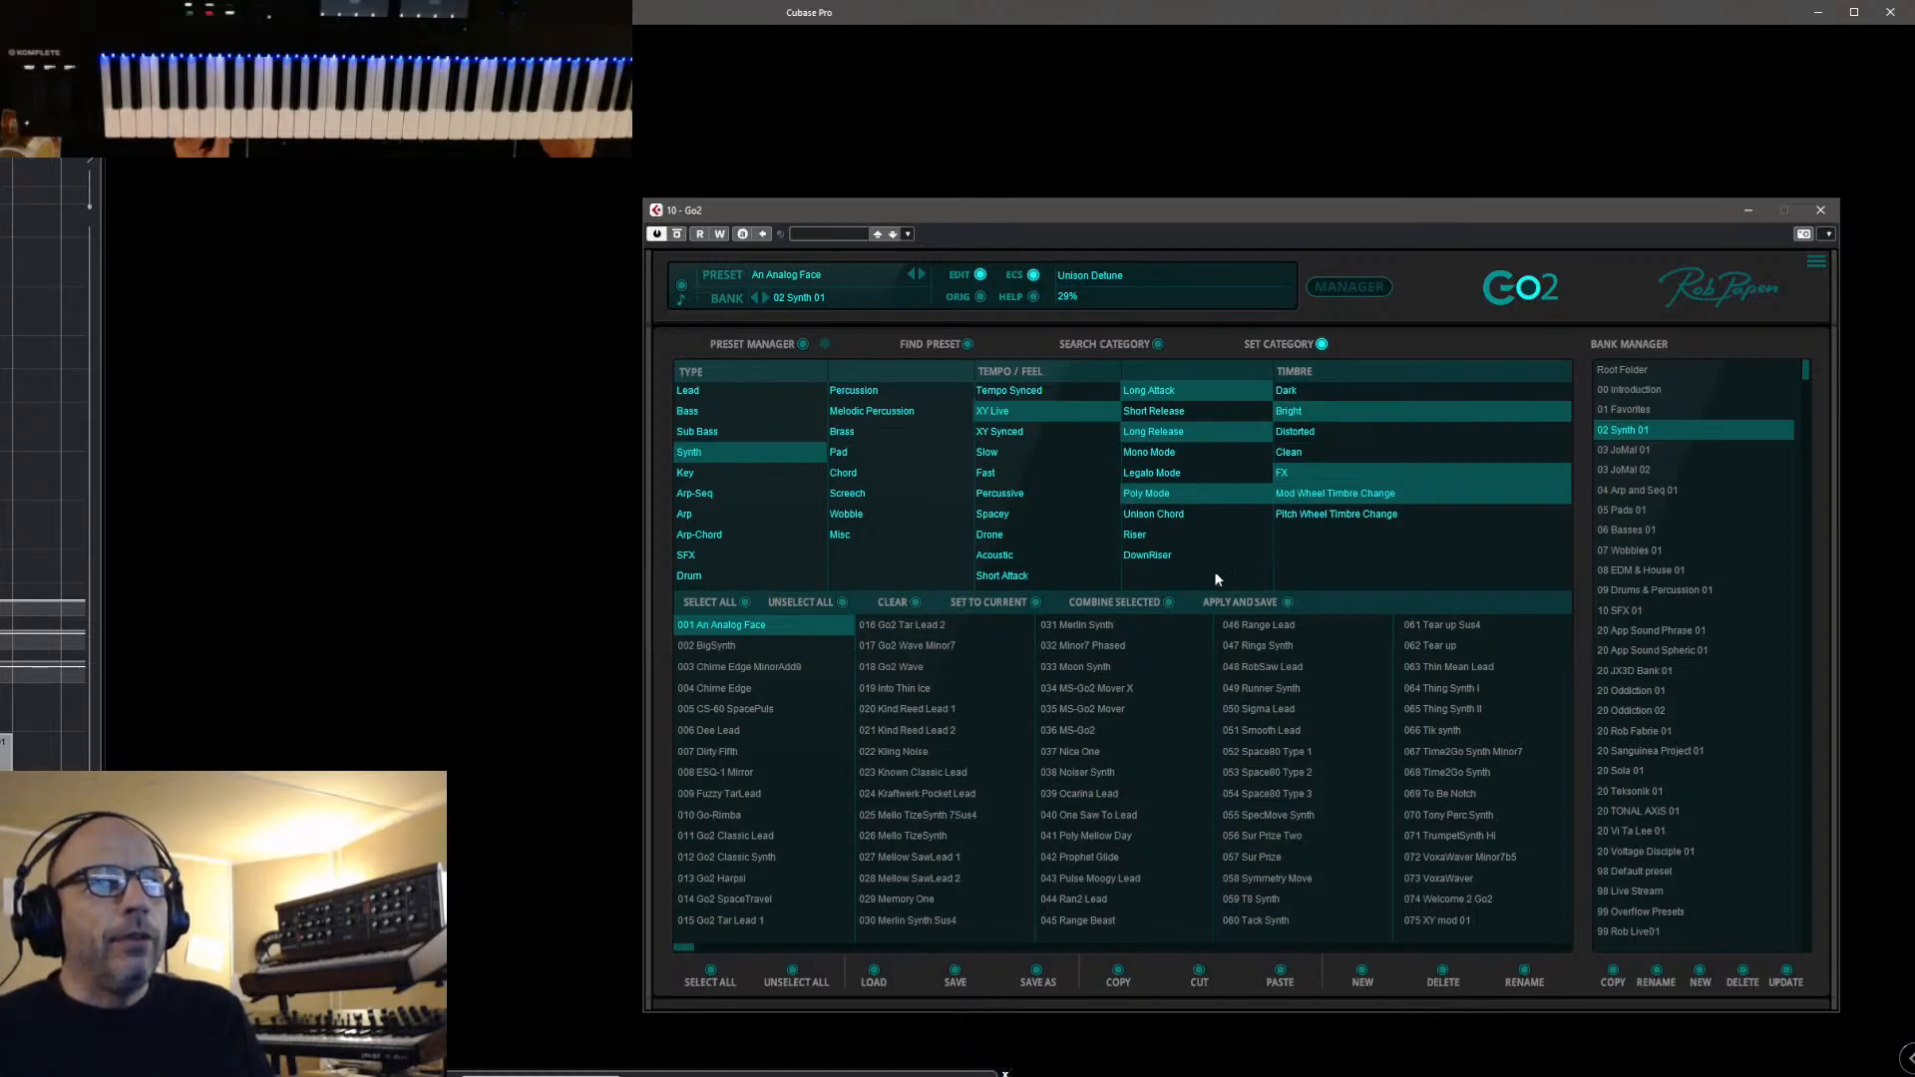
Save the edited sound as a new preset named "Phase 2022 Synth"
{"action": "left_click", "coordinate": [809, 277]}
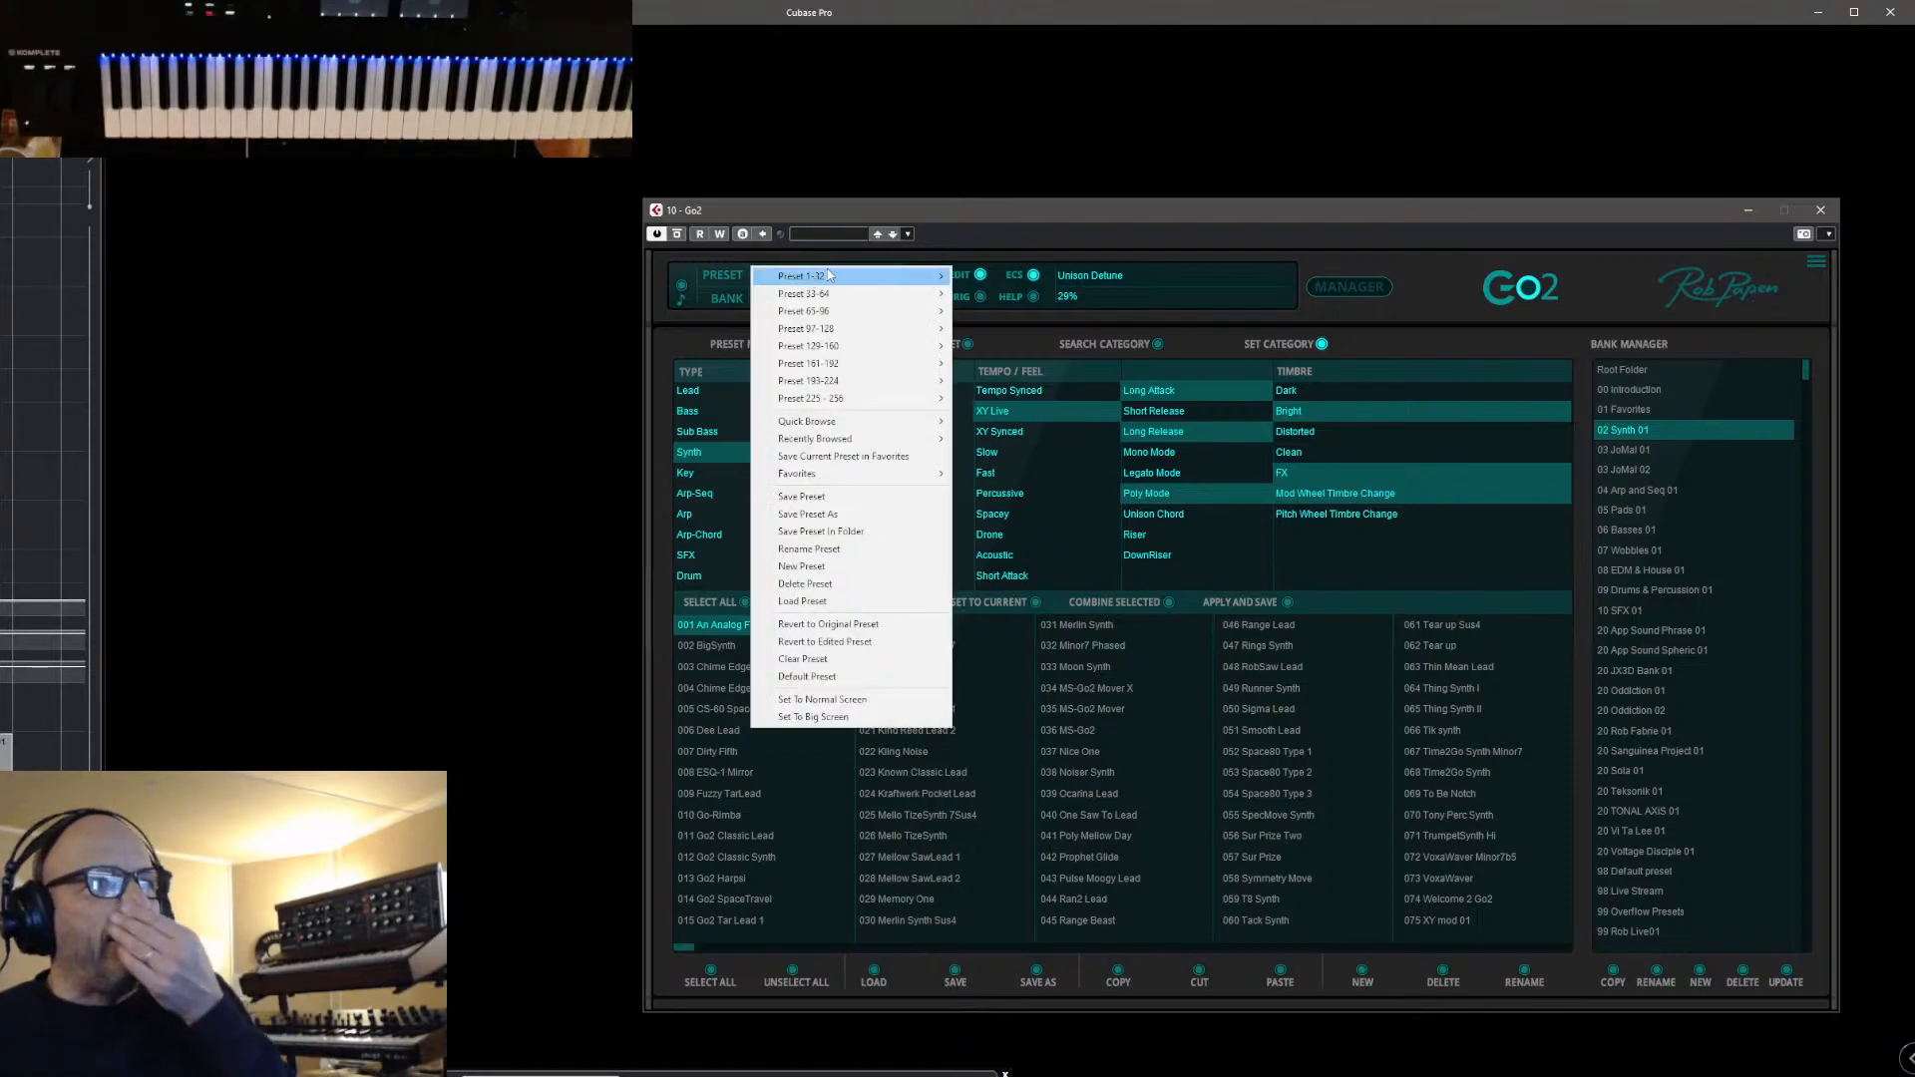
{"action": "left_click", "coordinate": [816, 515]}
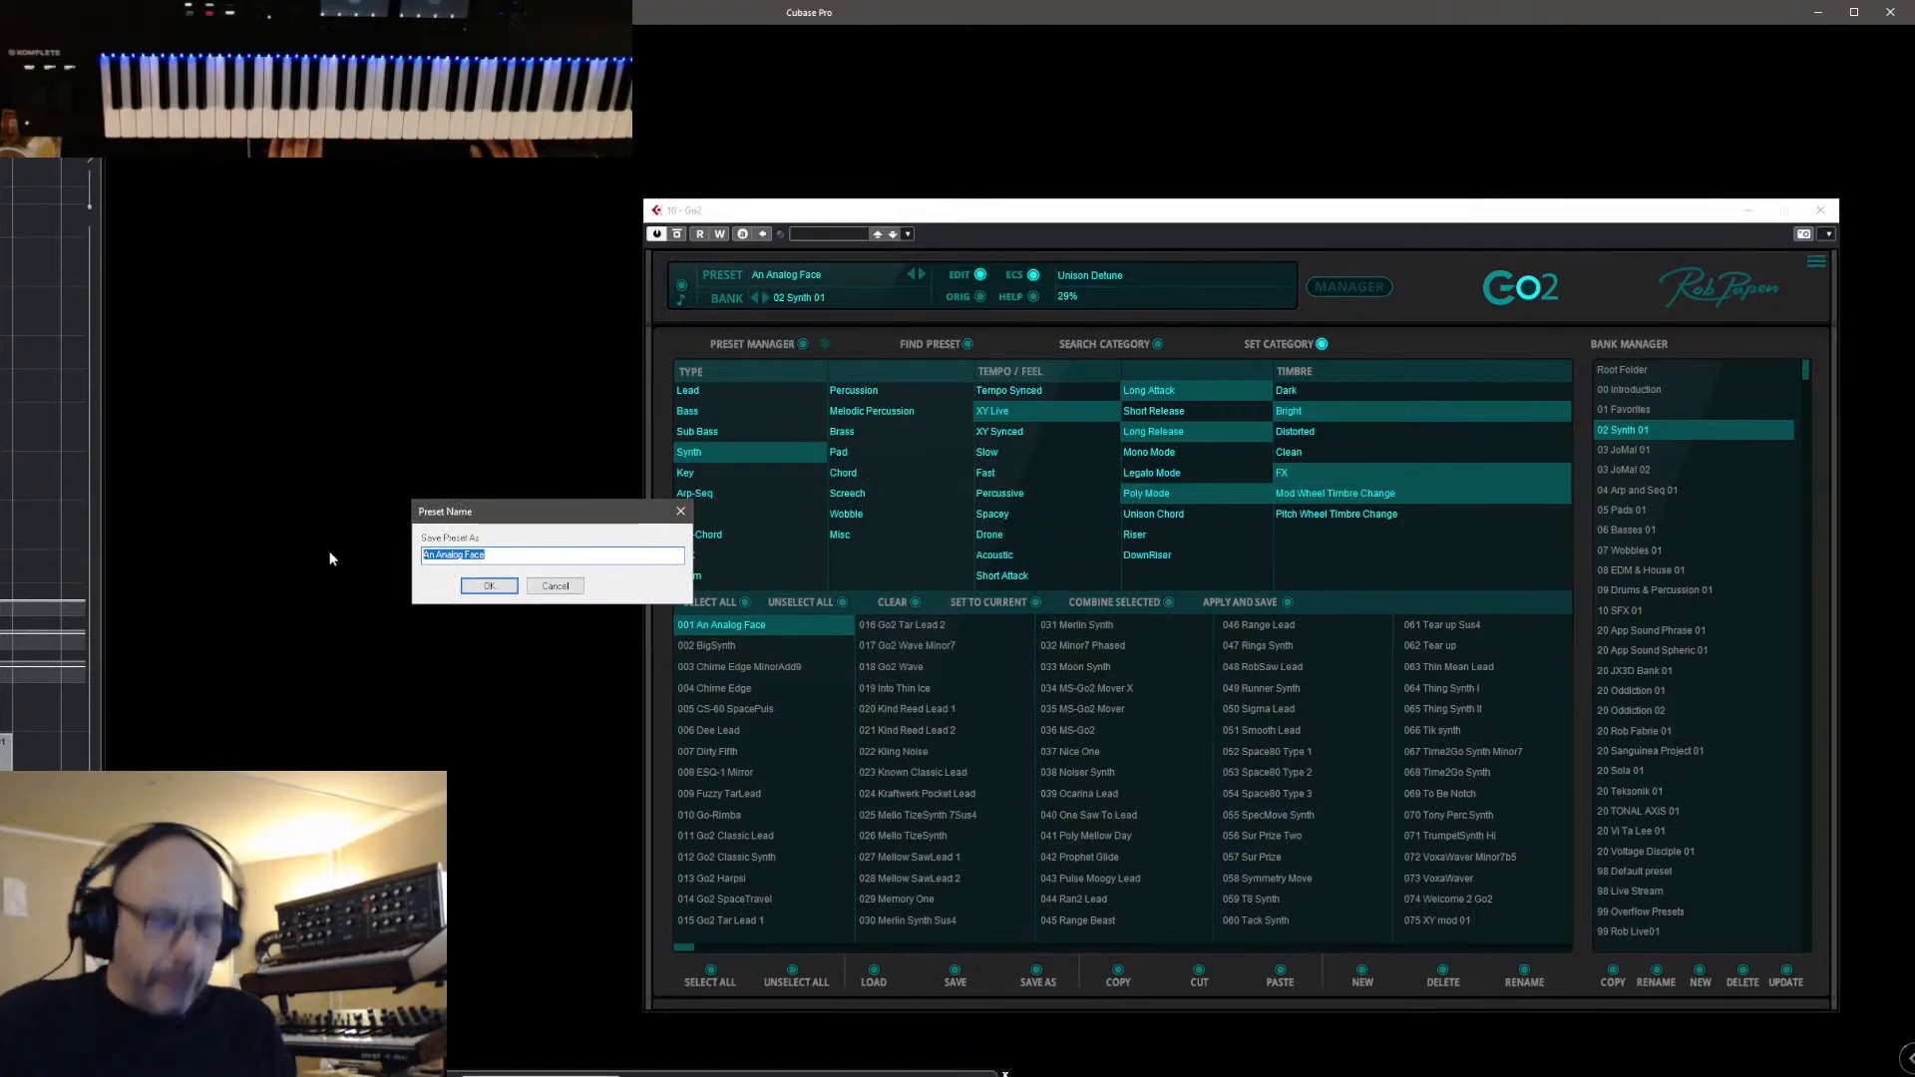
{"action": "type", "text": "Rhase"}
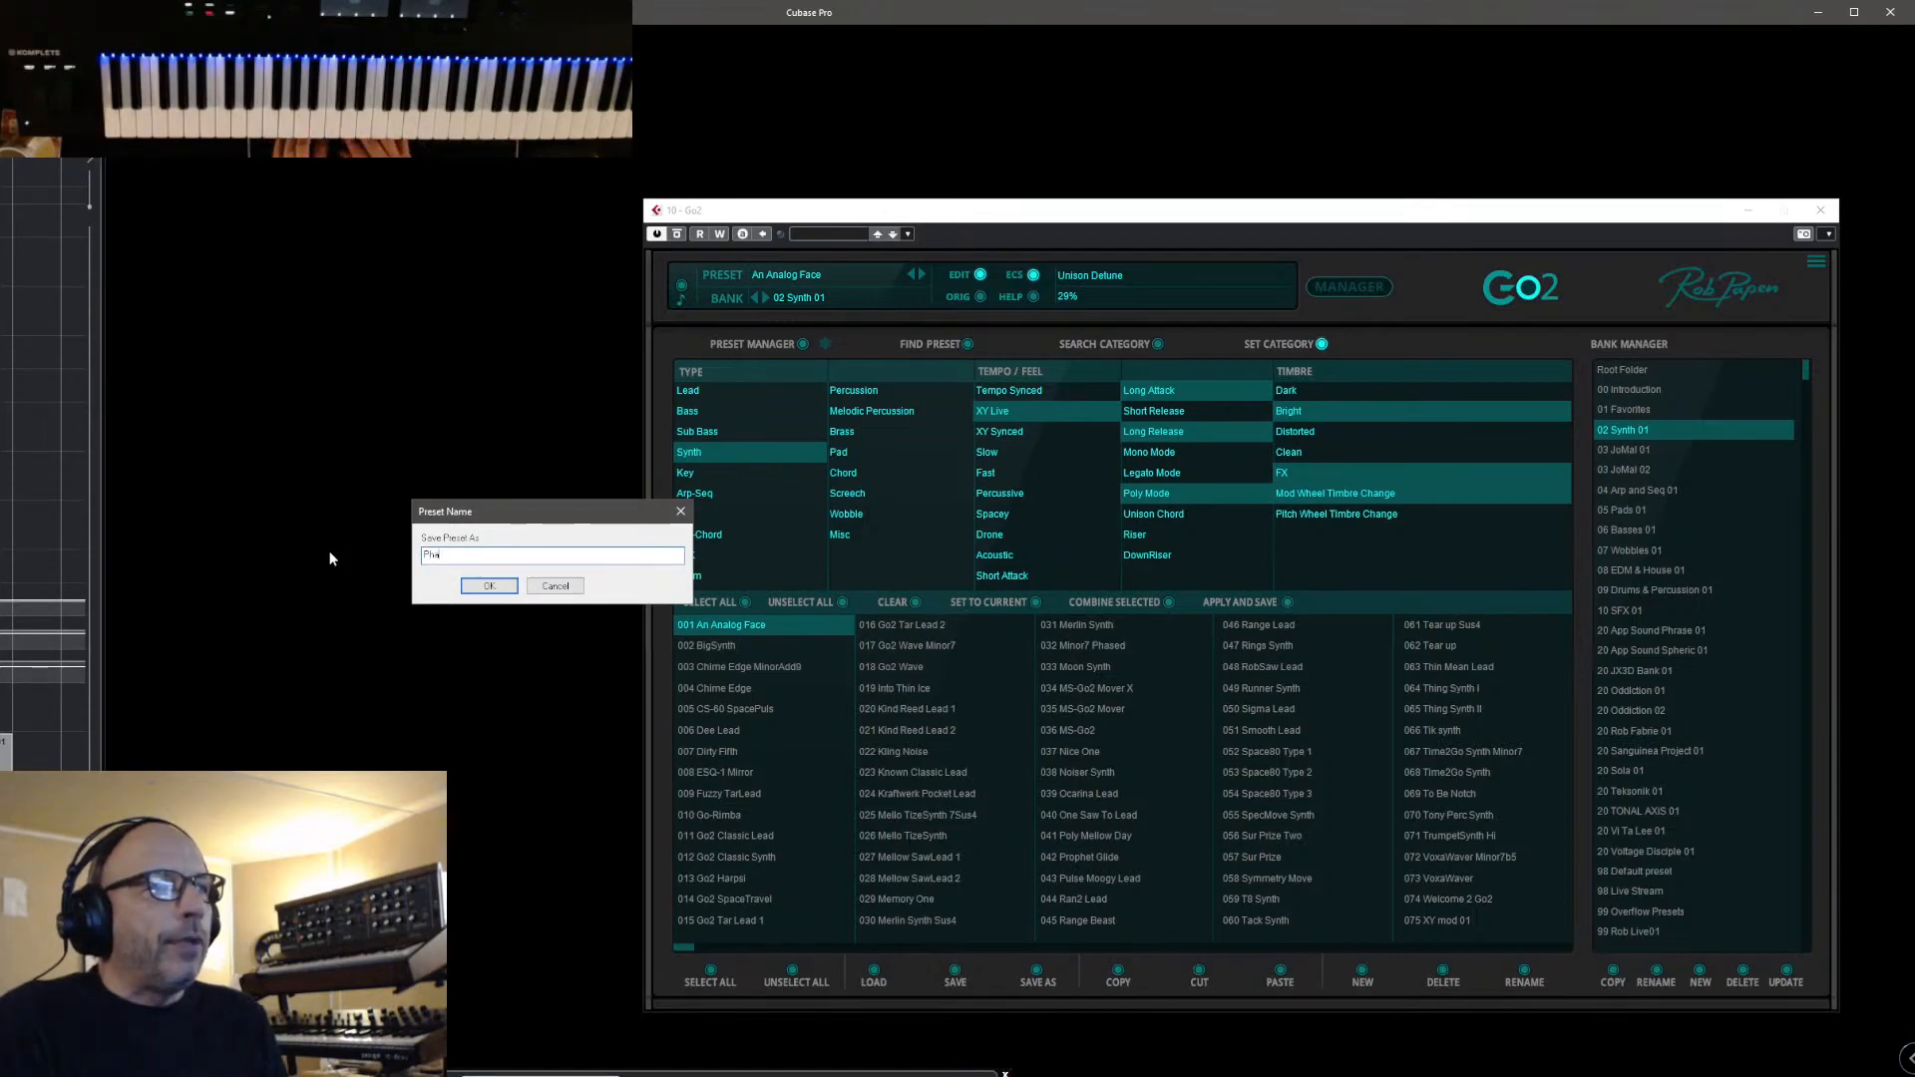
{"action": "type", "text": " 20"}
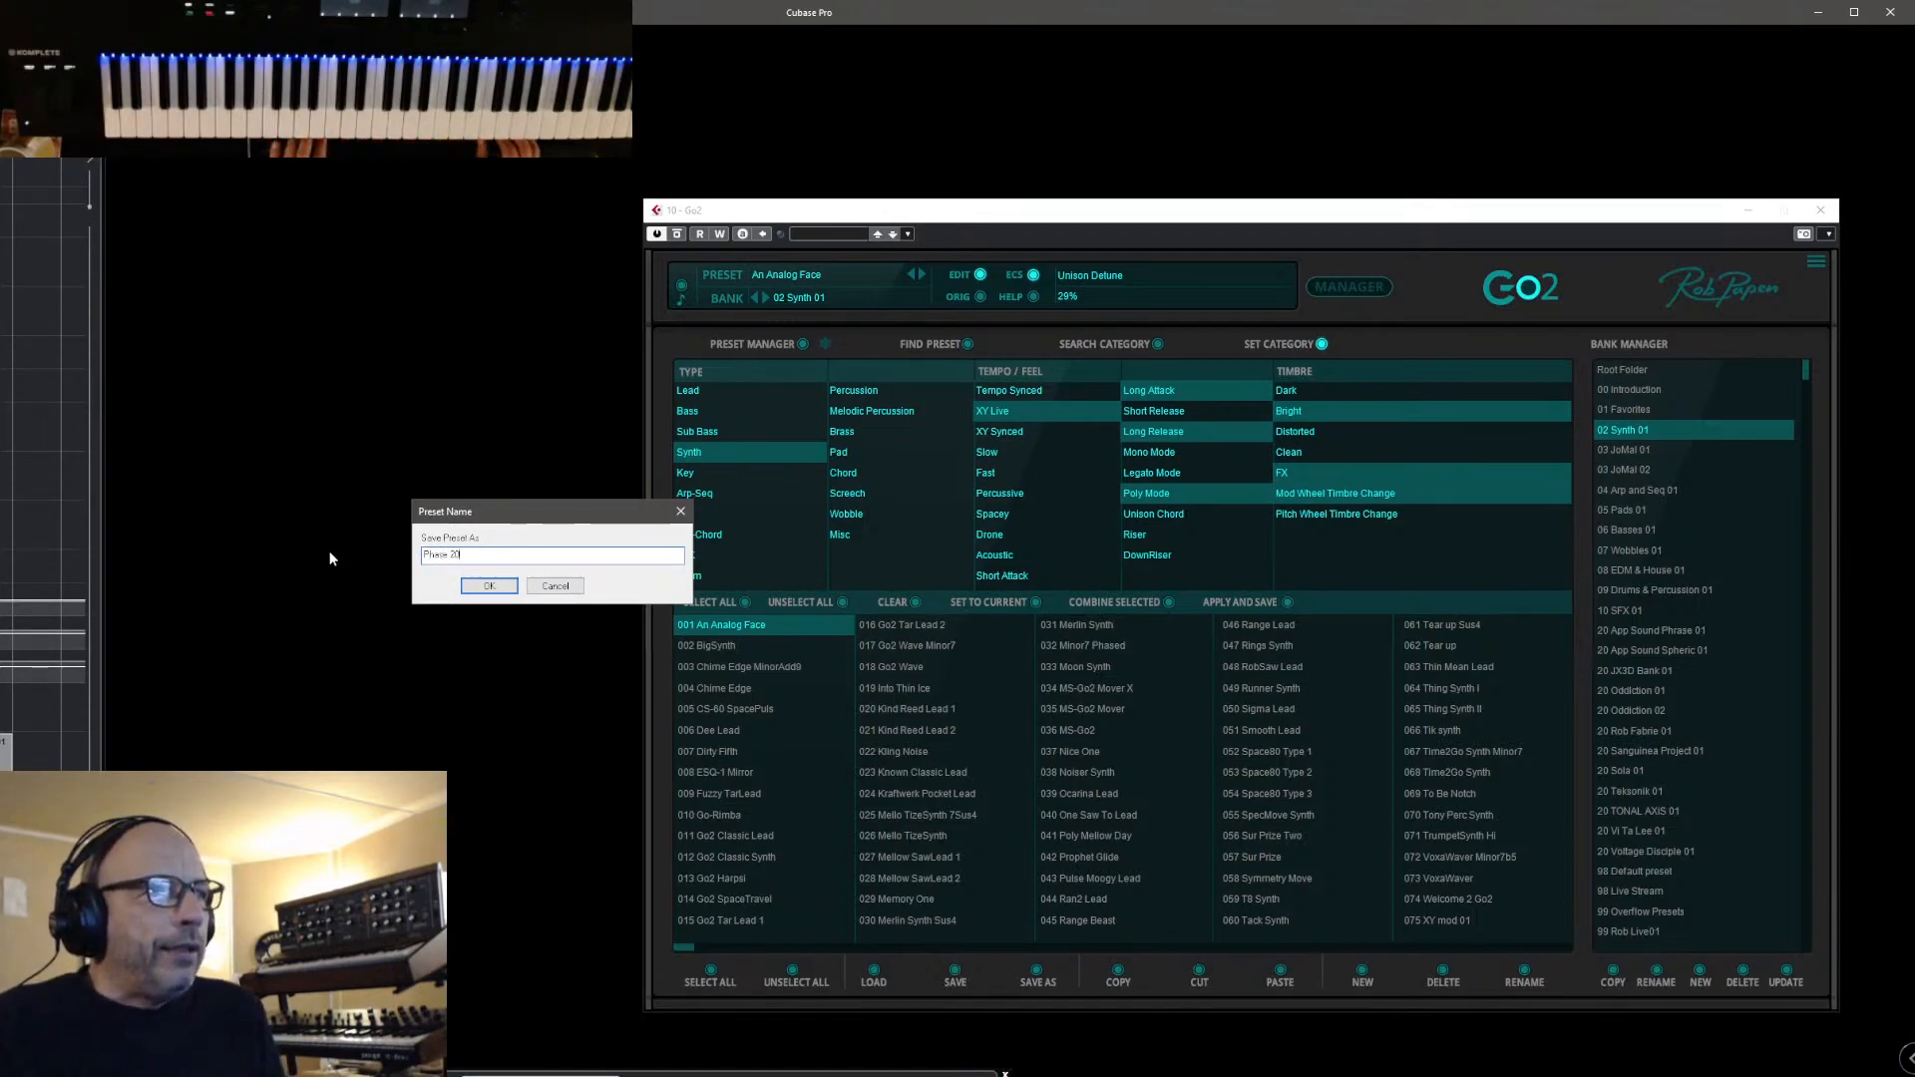
{"action": "type", "text": "22 Synth"}
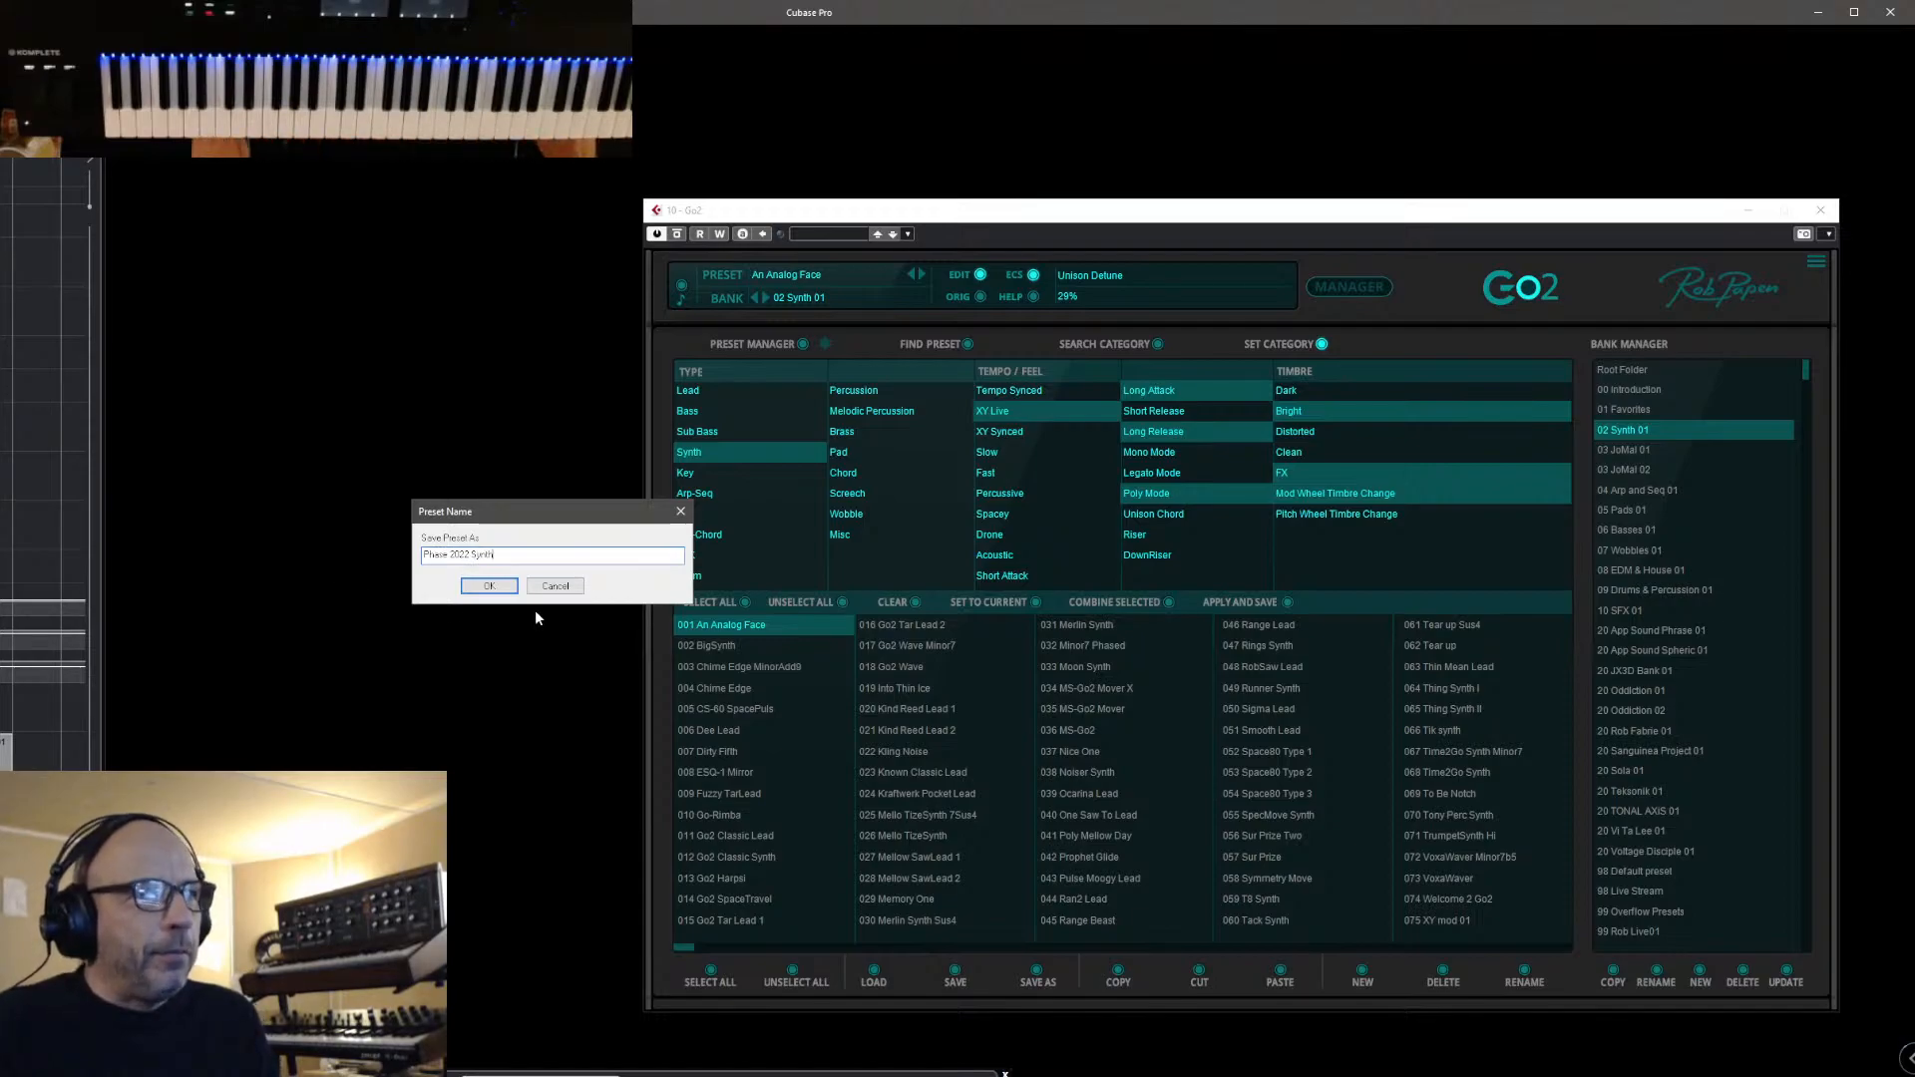
{"action": "left_click", "coordinate": [488, 586]}
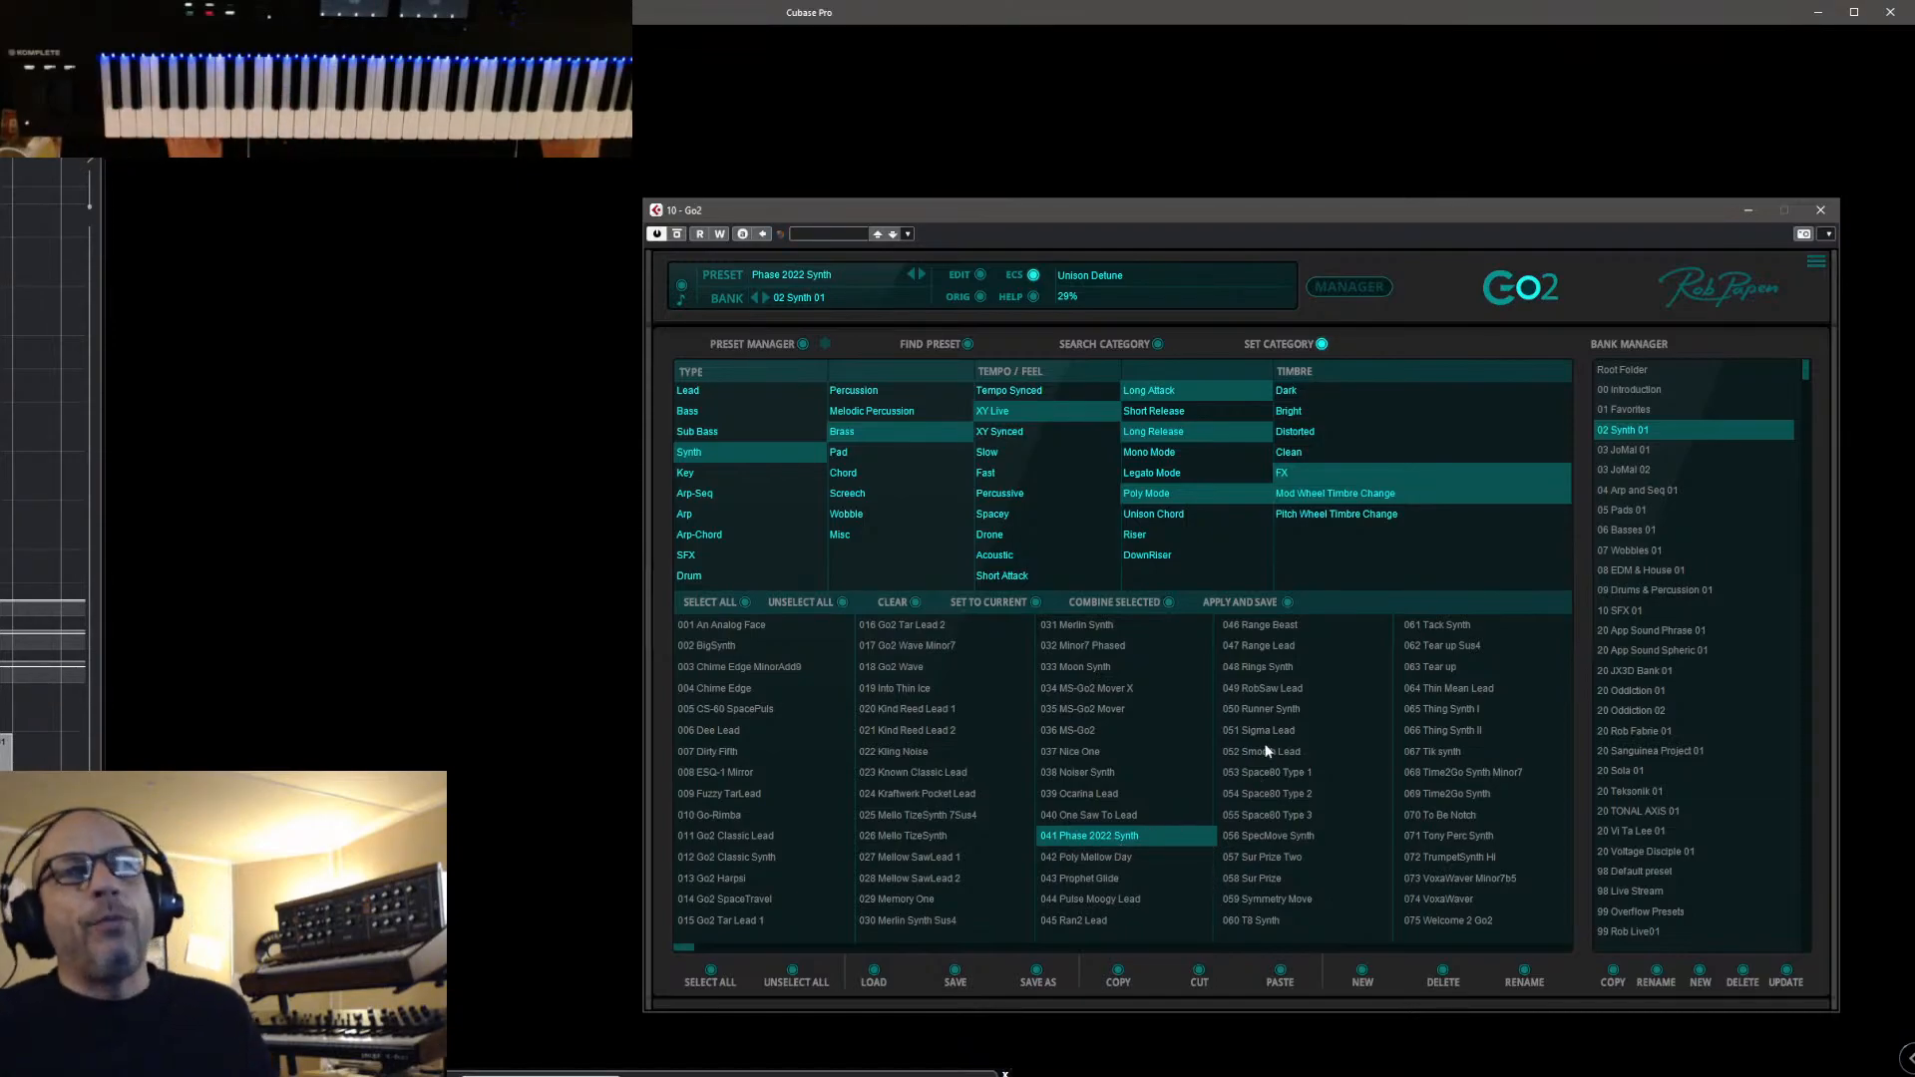
Return to the synth's main page and examine the wave A options, the modulation slots and the oscillator modulation destinations
{"action": "left_click", "coordinate": [1511, 285]}
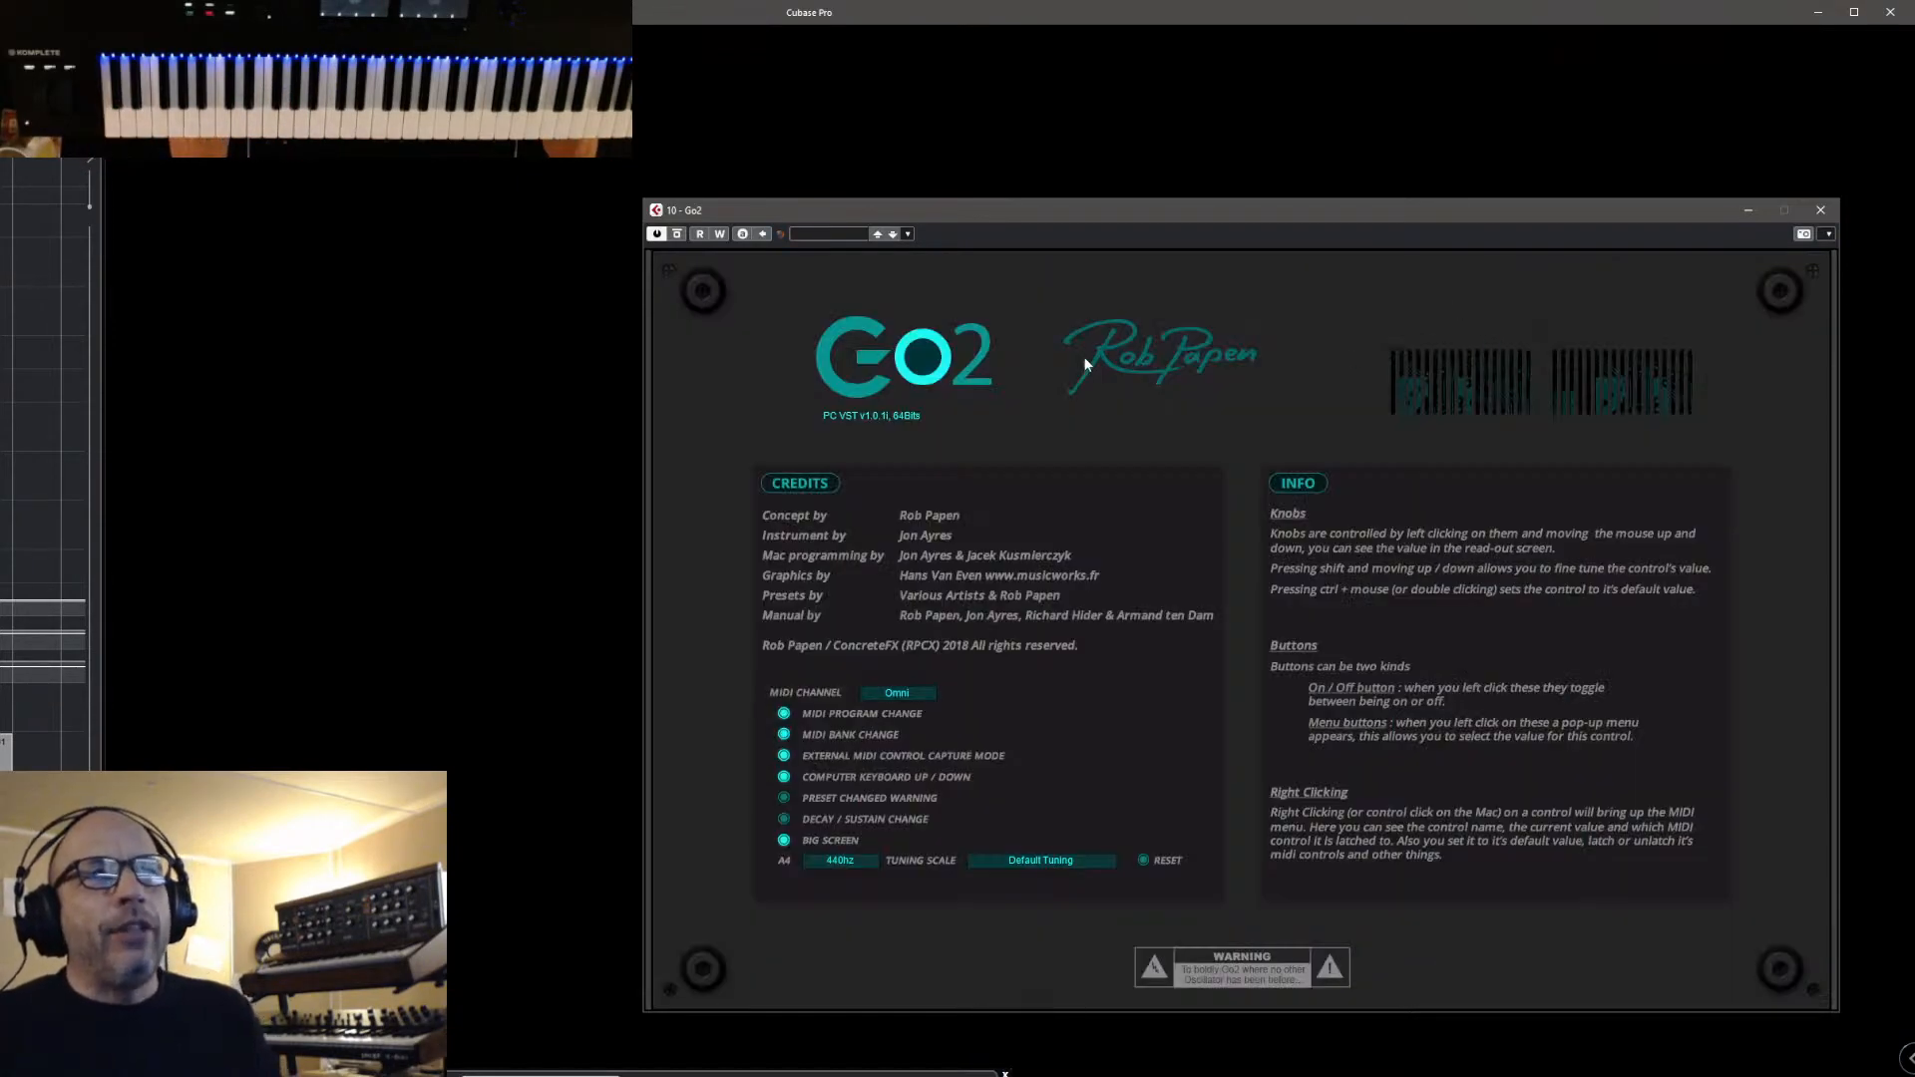
{"action": "left_click", "coordinate": [921, 339]}
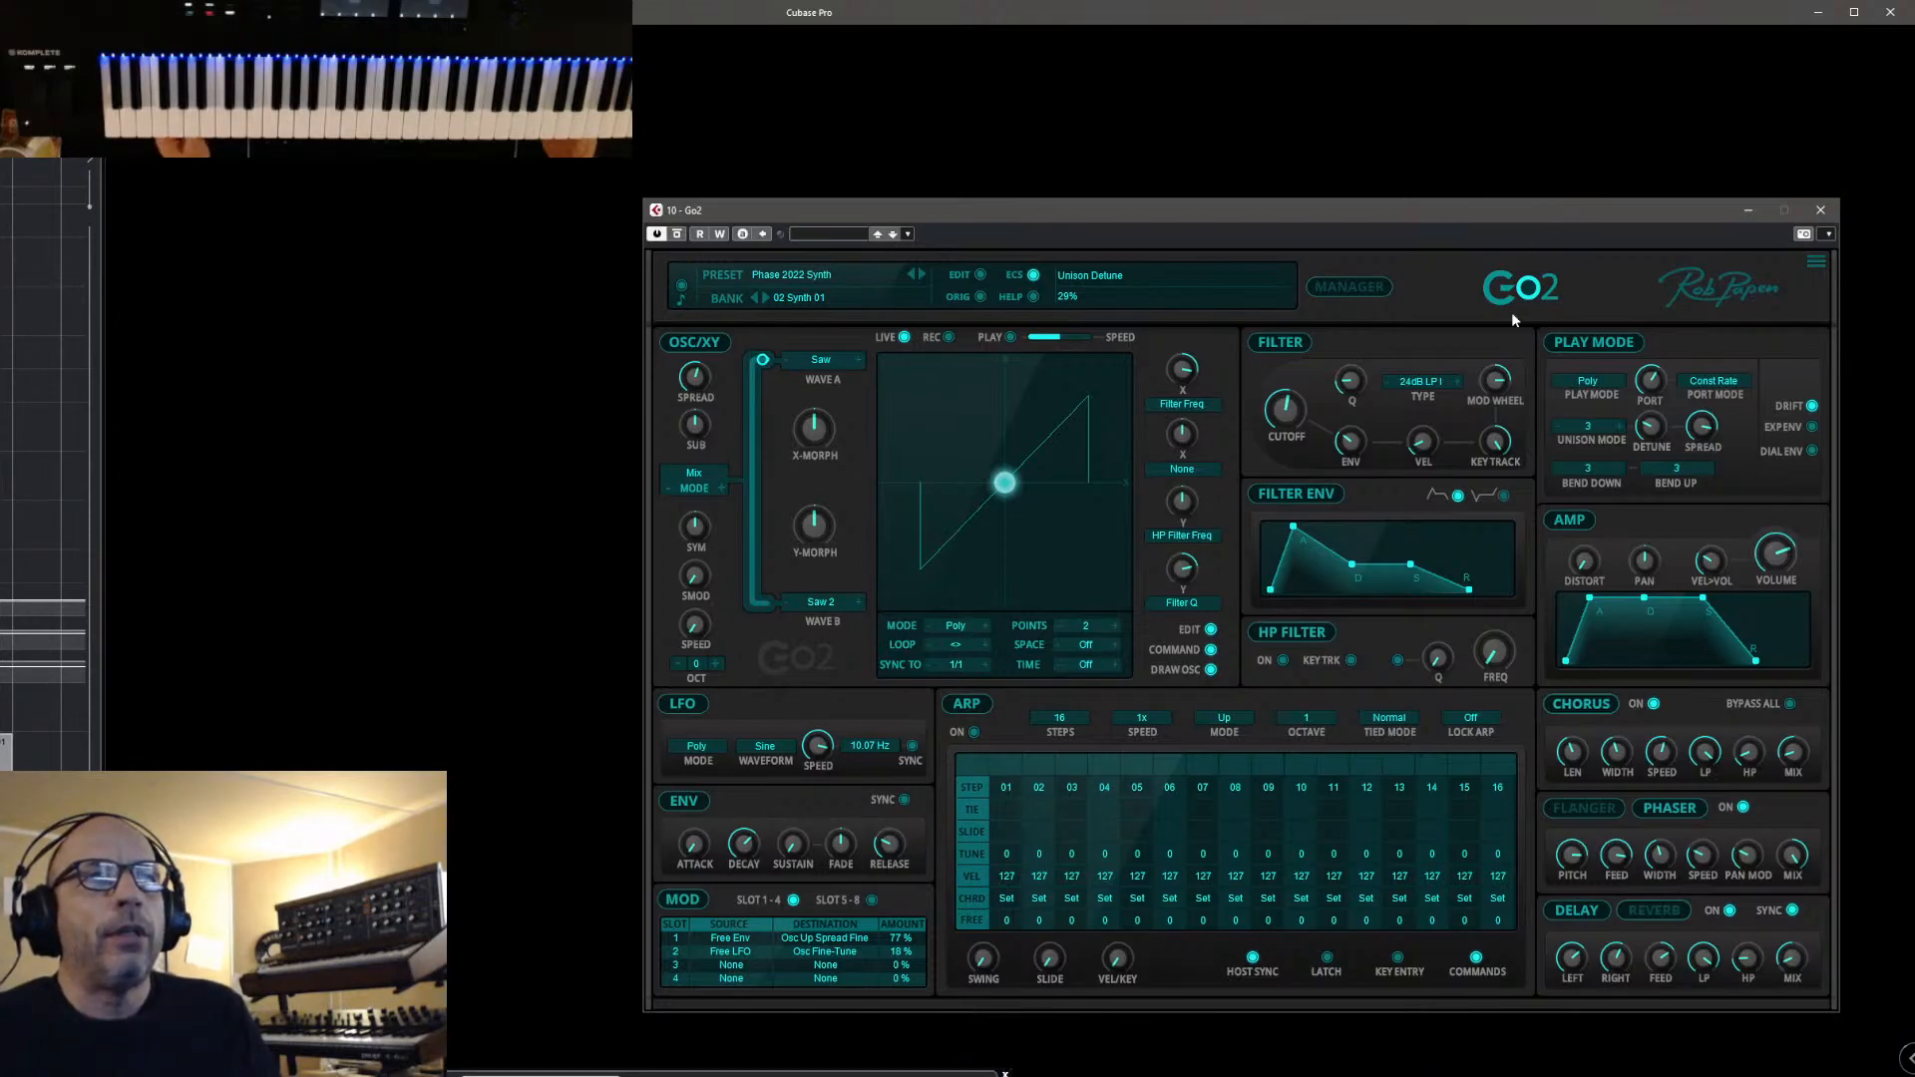
{"action": "left_click", "coordinate": [821, 359]}
{"action": "mouse_move", "coordinate": [869, 643]}
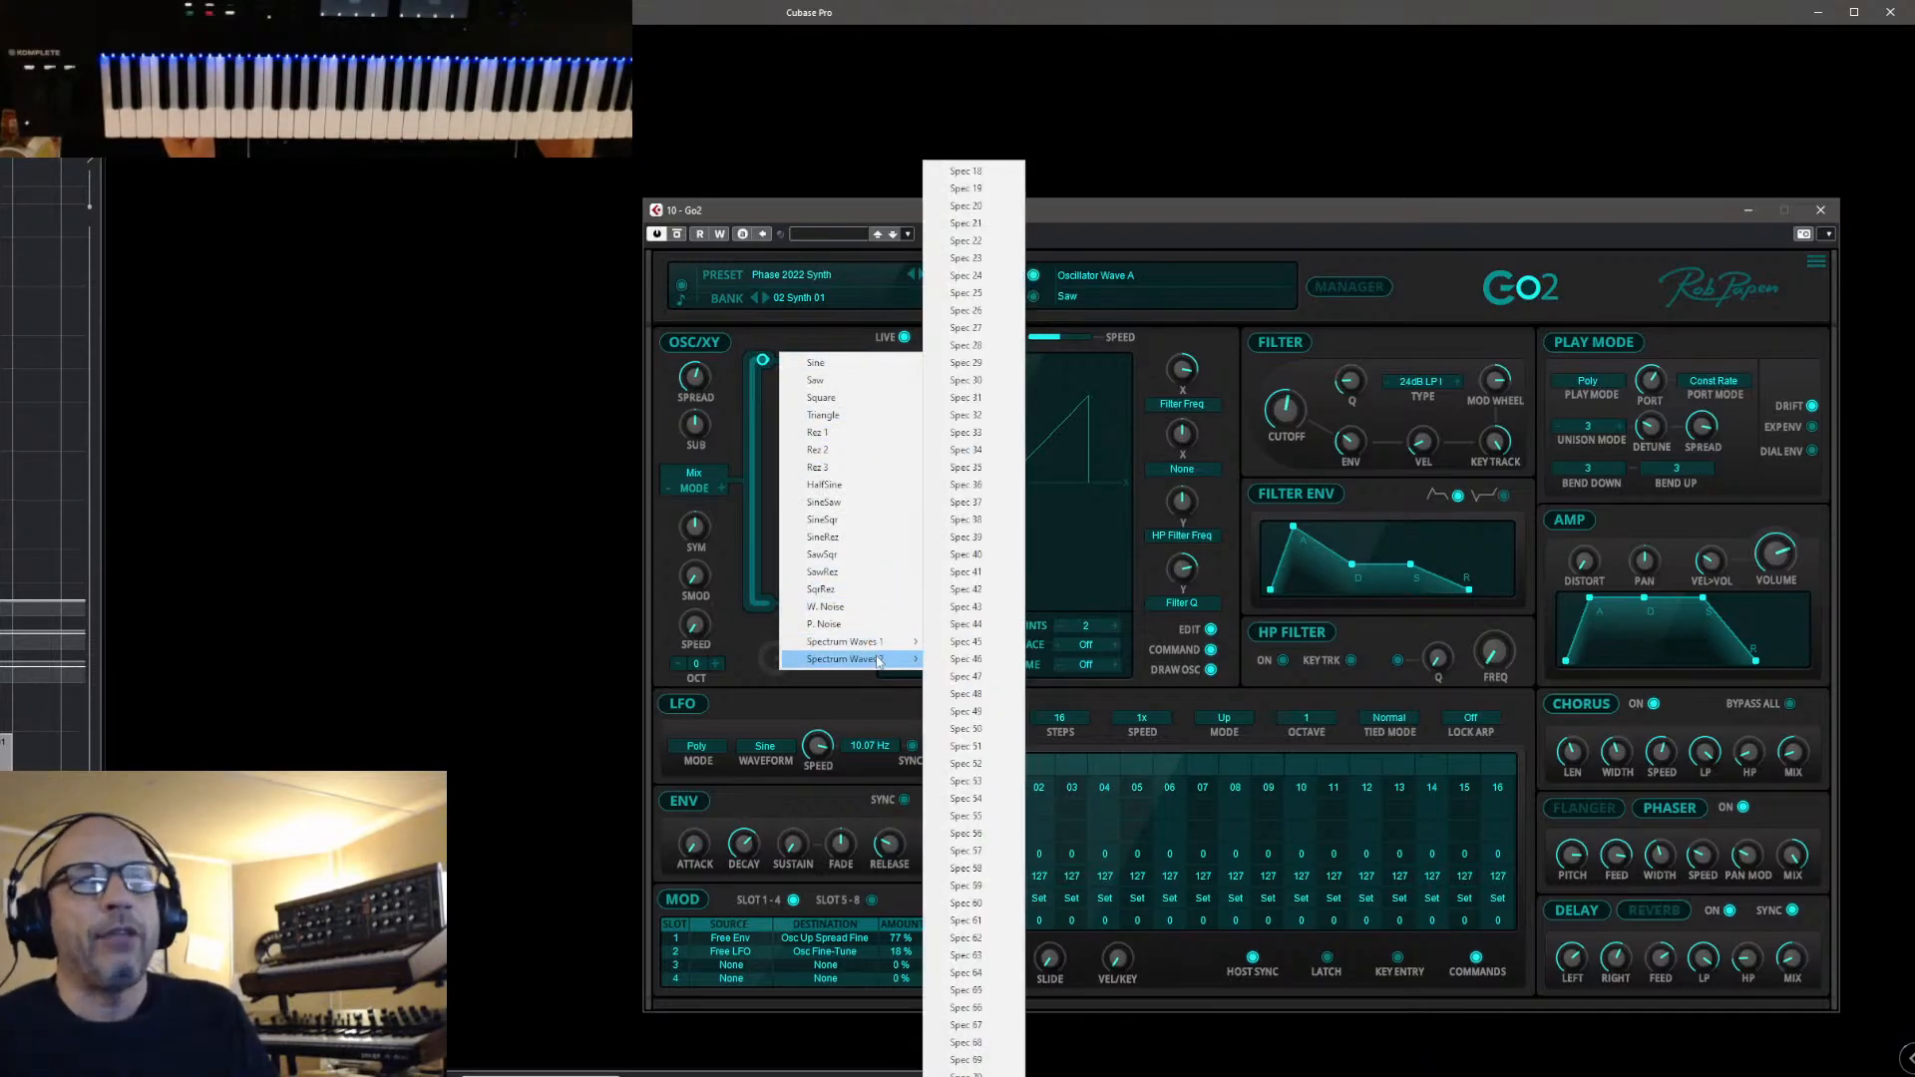
{"action": "left_click", "coordinate": [1438, 207]}
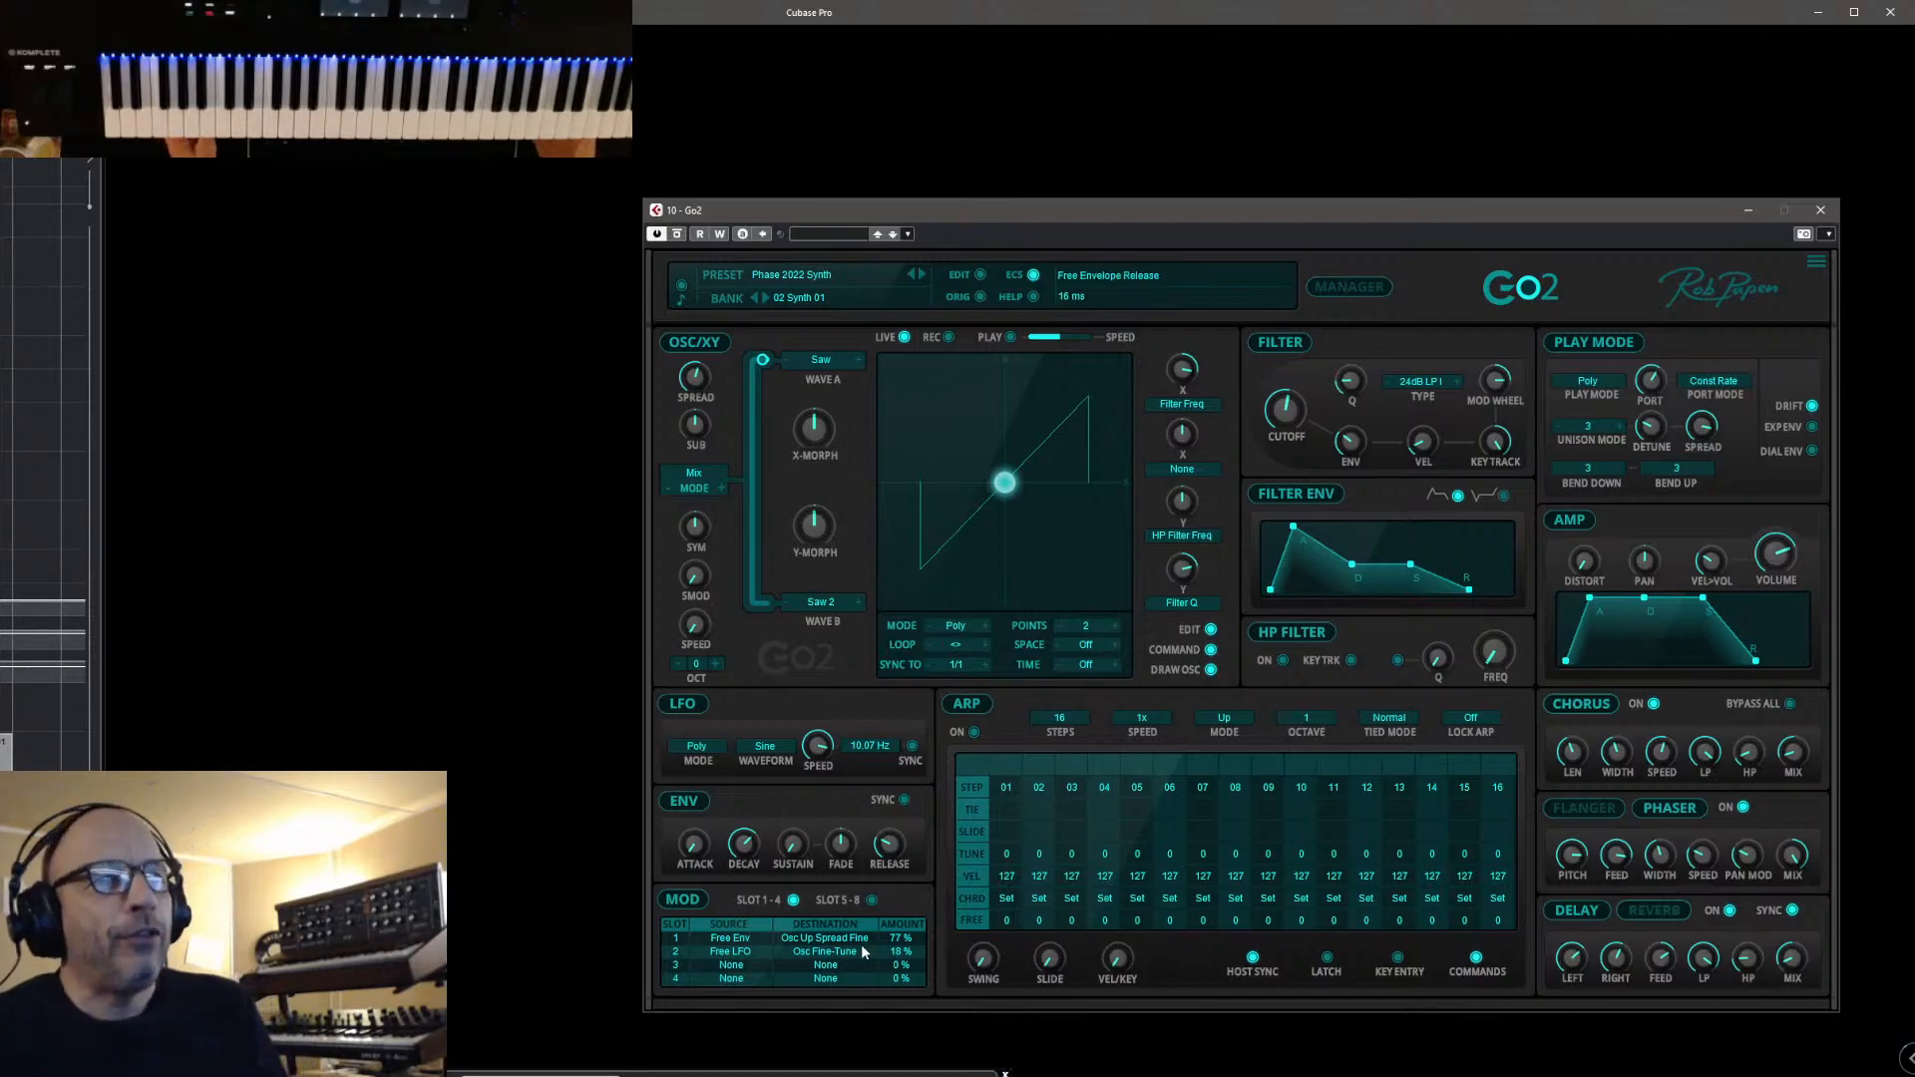
{"action": "left_click", "coordinate": [872, 900]}
{"action": "left_click", "coordinate": [794, 900]}
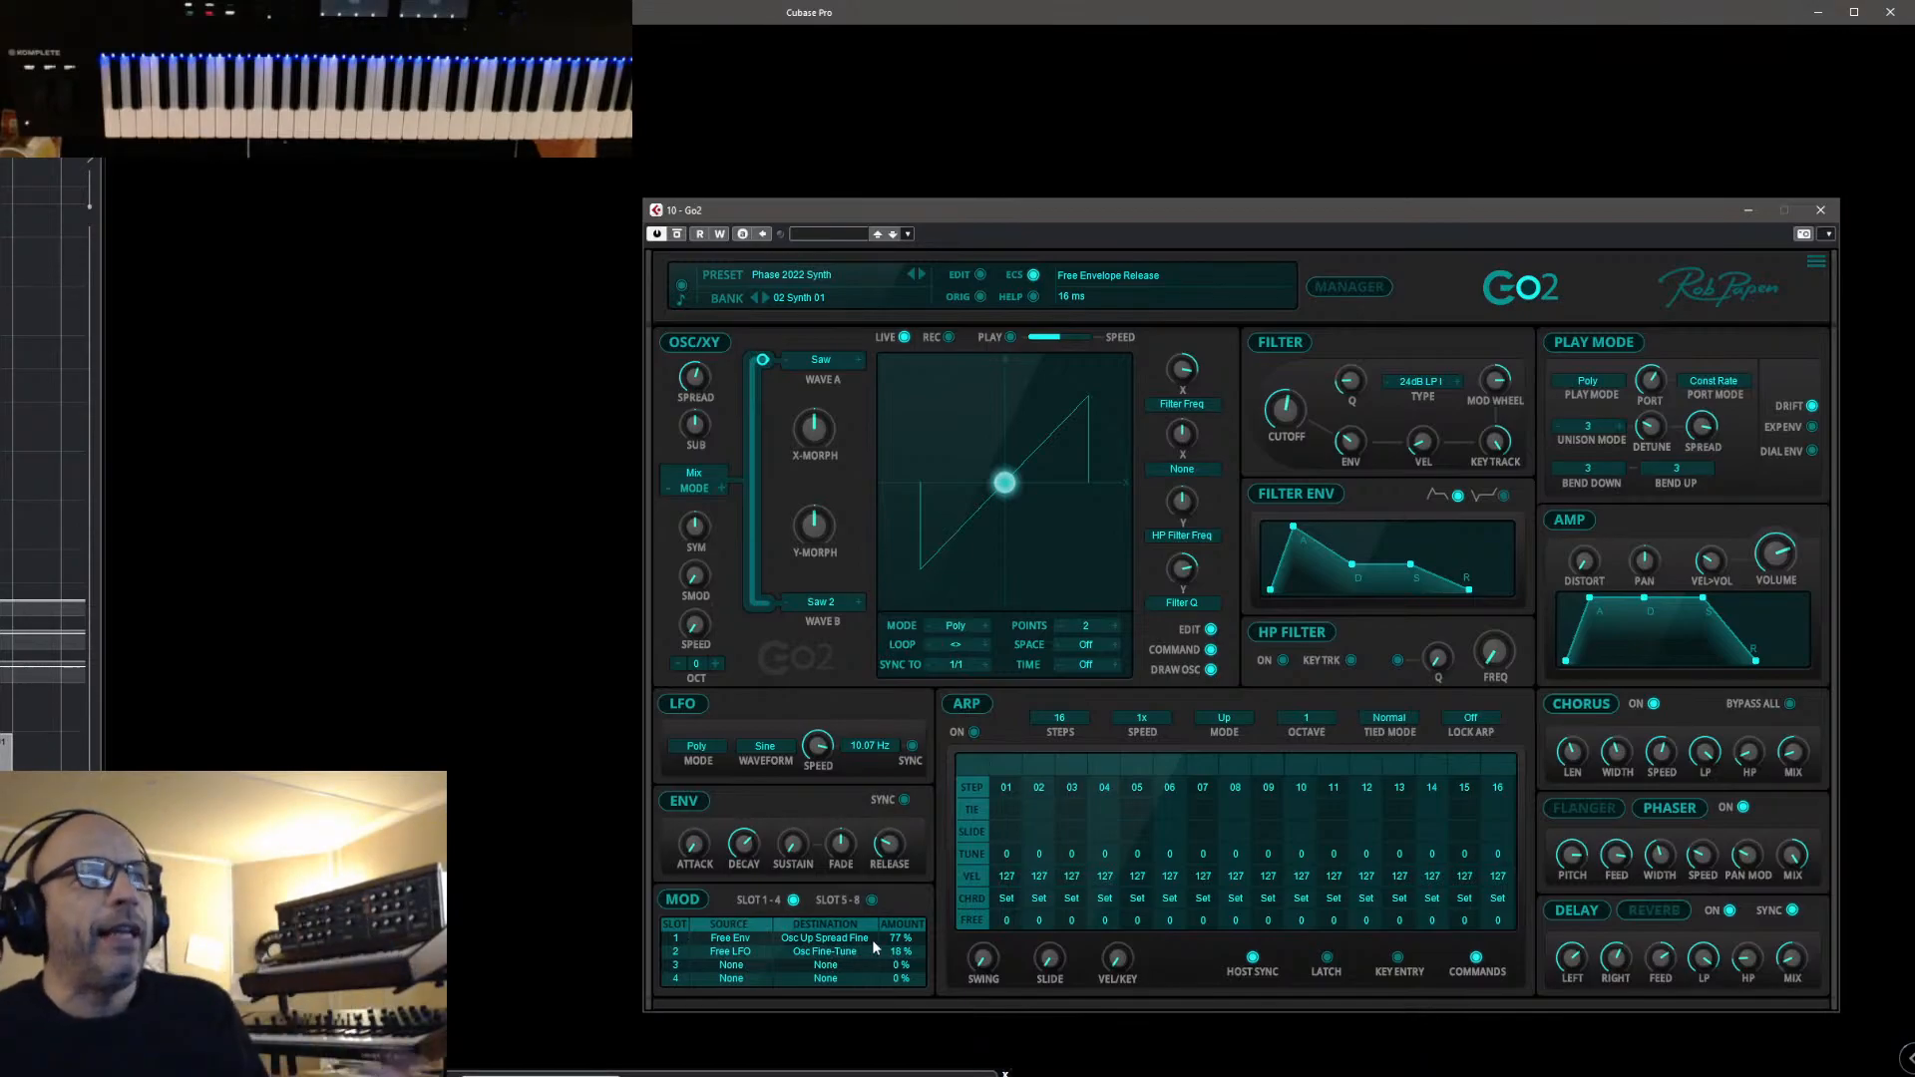
{"action": "left_click", "coordinate": [840, 967]}
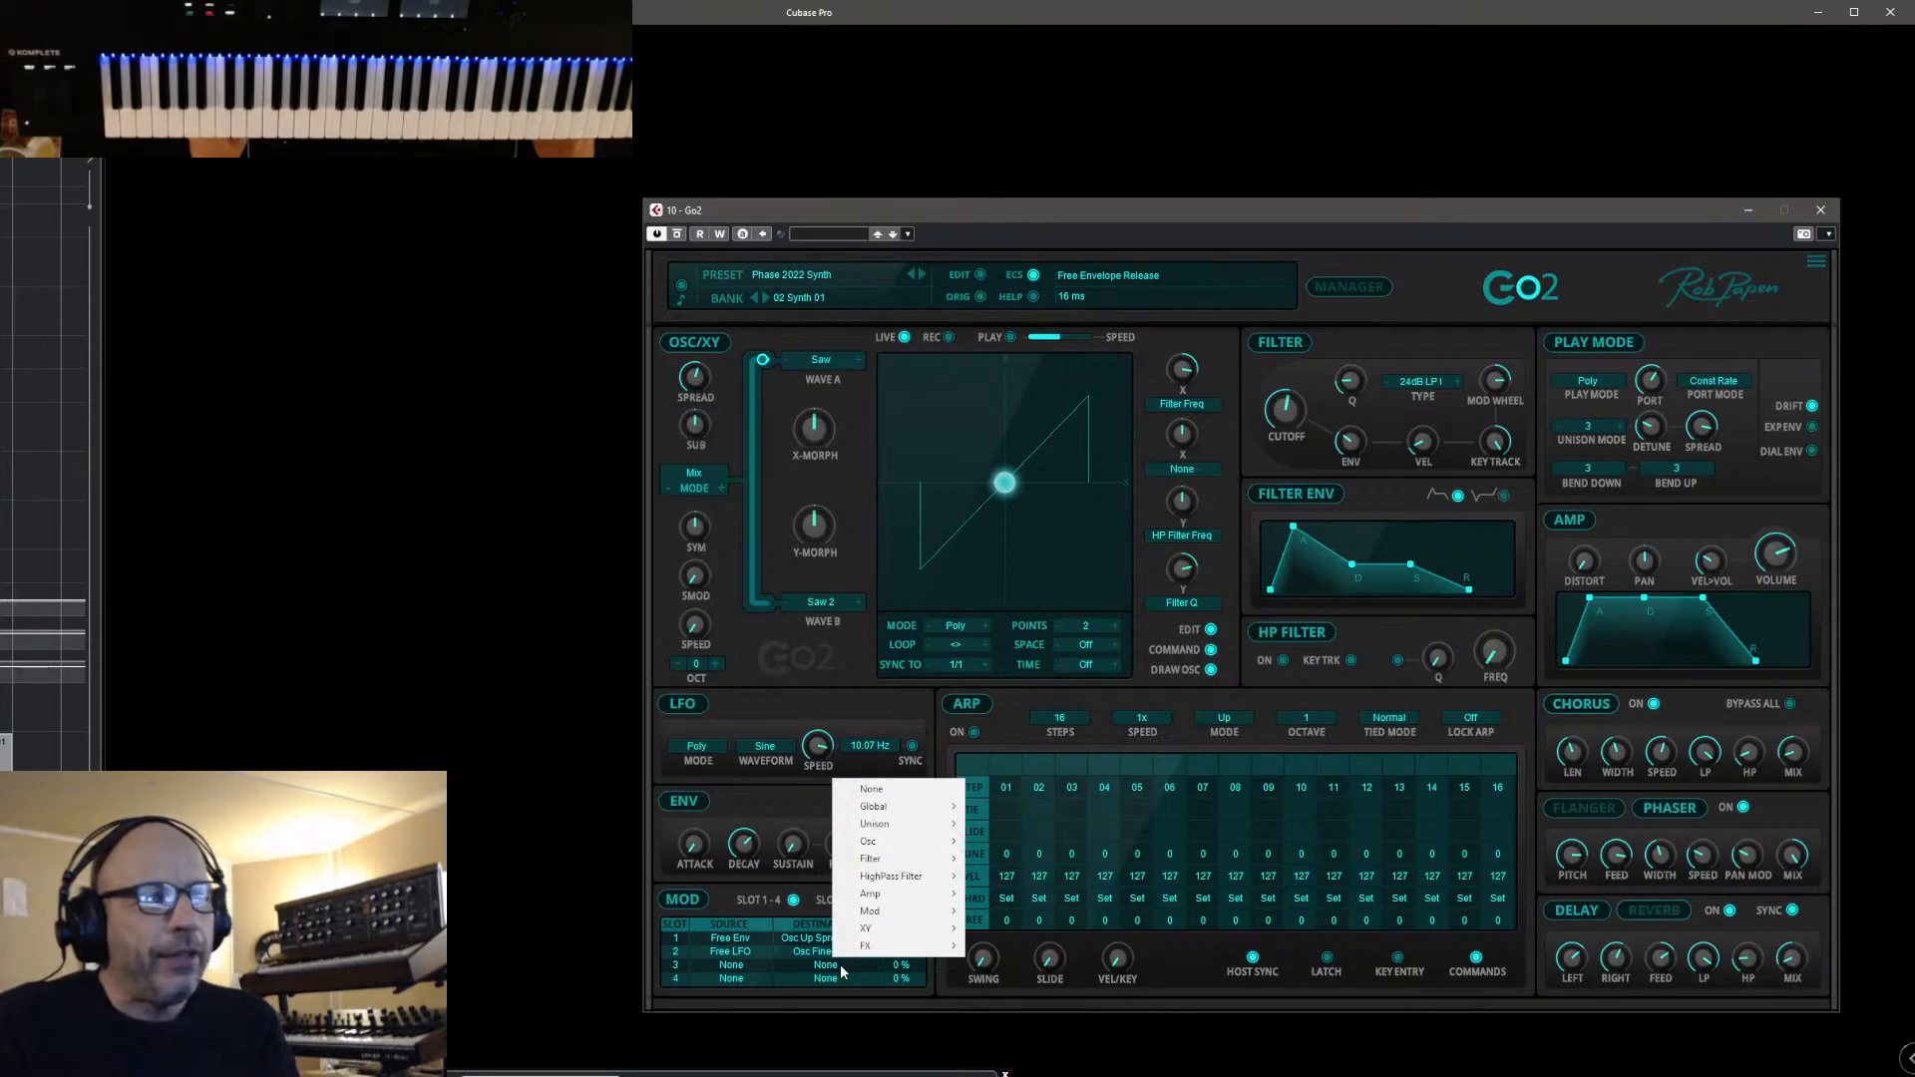
{"action": "mouse_move", "coordinate": [910, 833]}
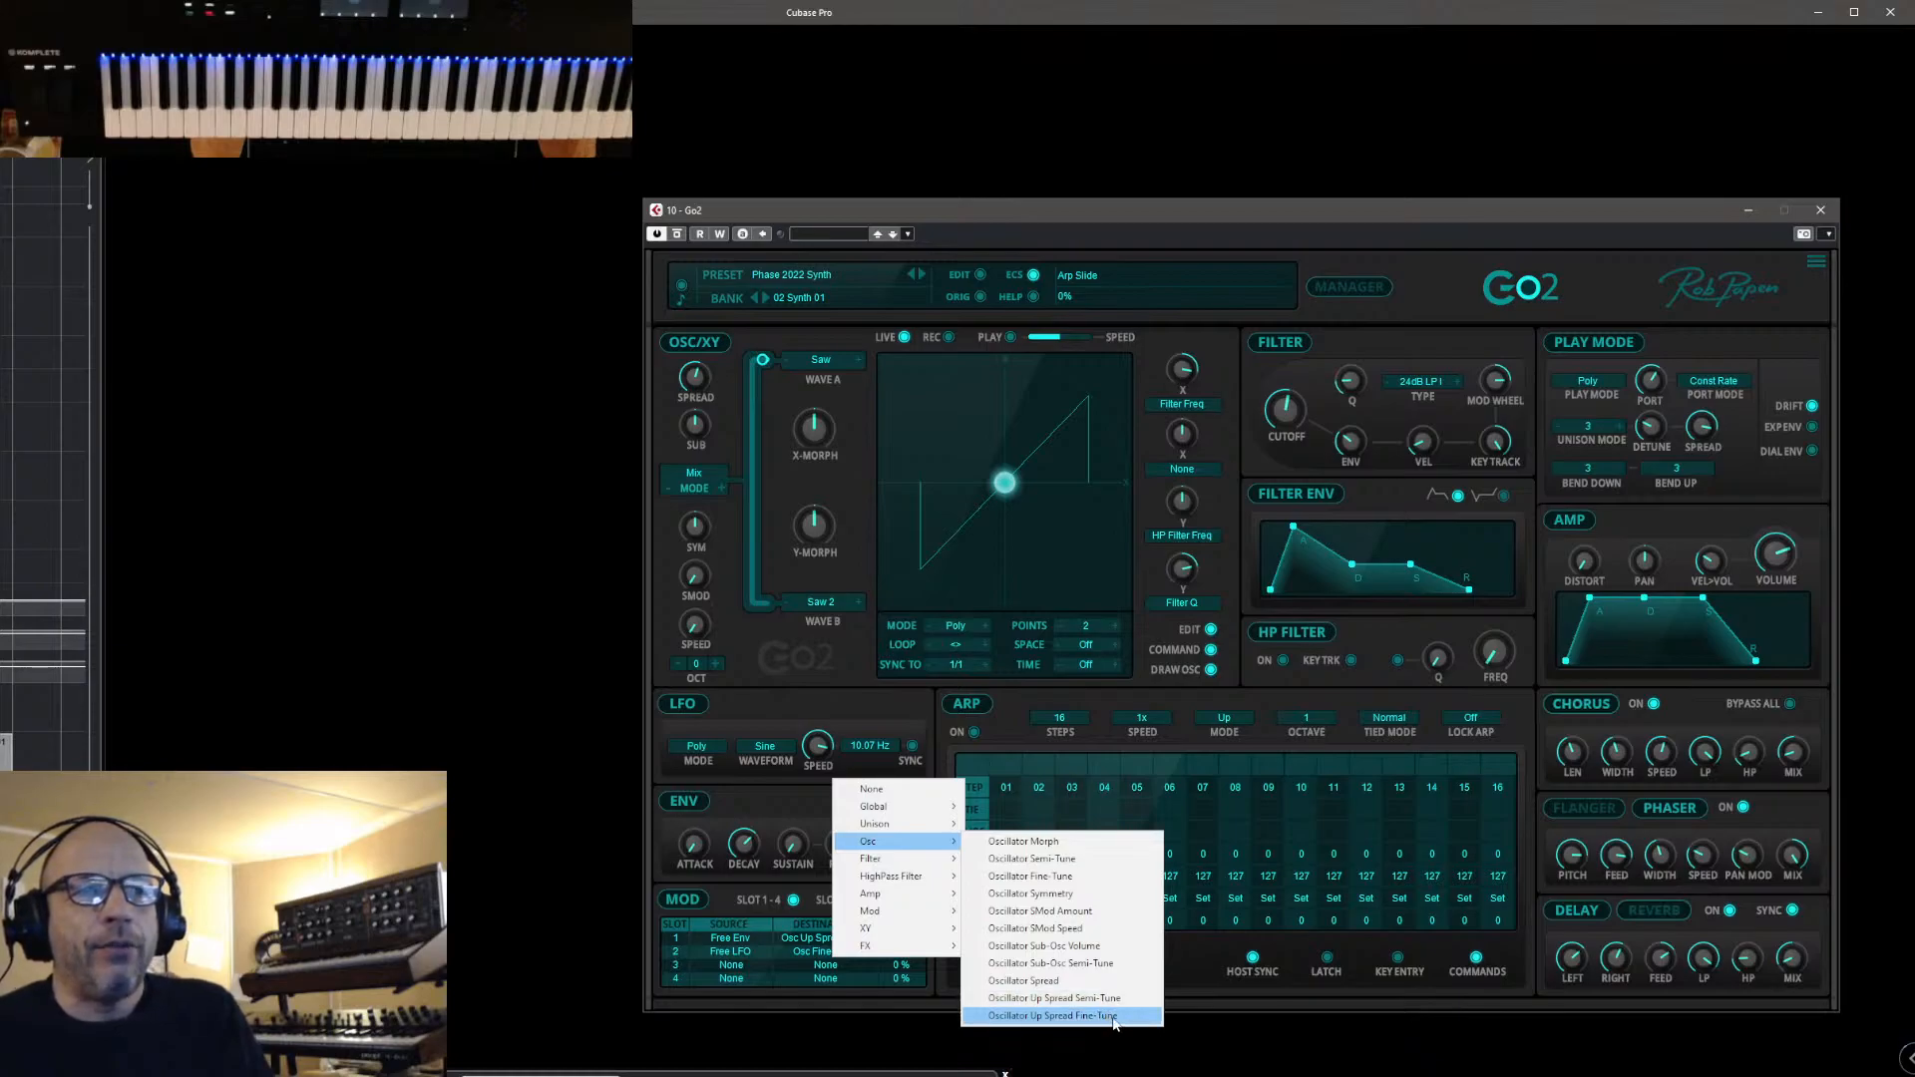
{"action": "left_click", "coordinate": [740, 967]}
Load the Default preset from the "98 Default preset" bank and return to the synth's main page
{"action": "left_click", "coordinate": [1350, 288]}
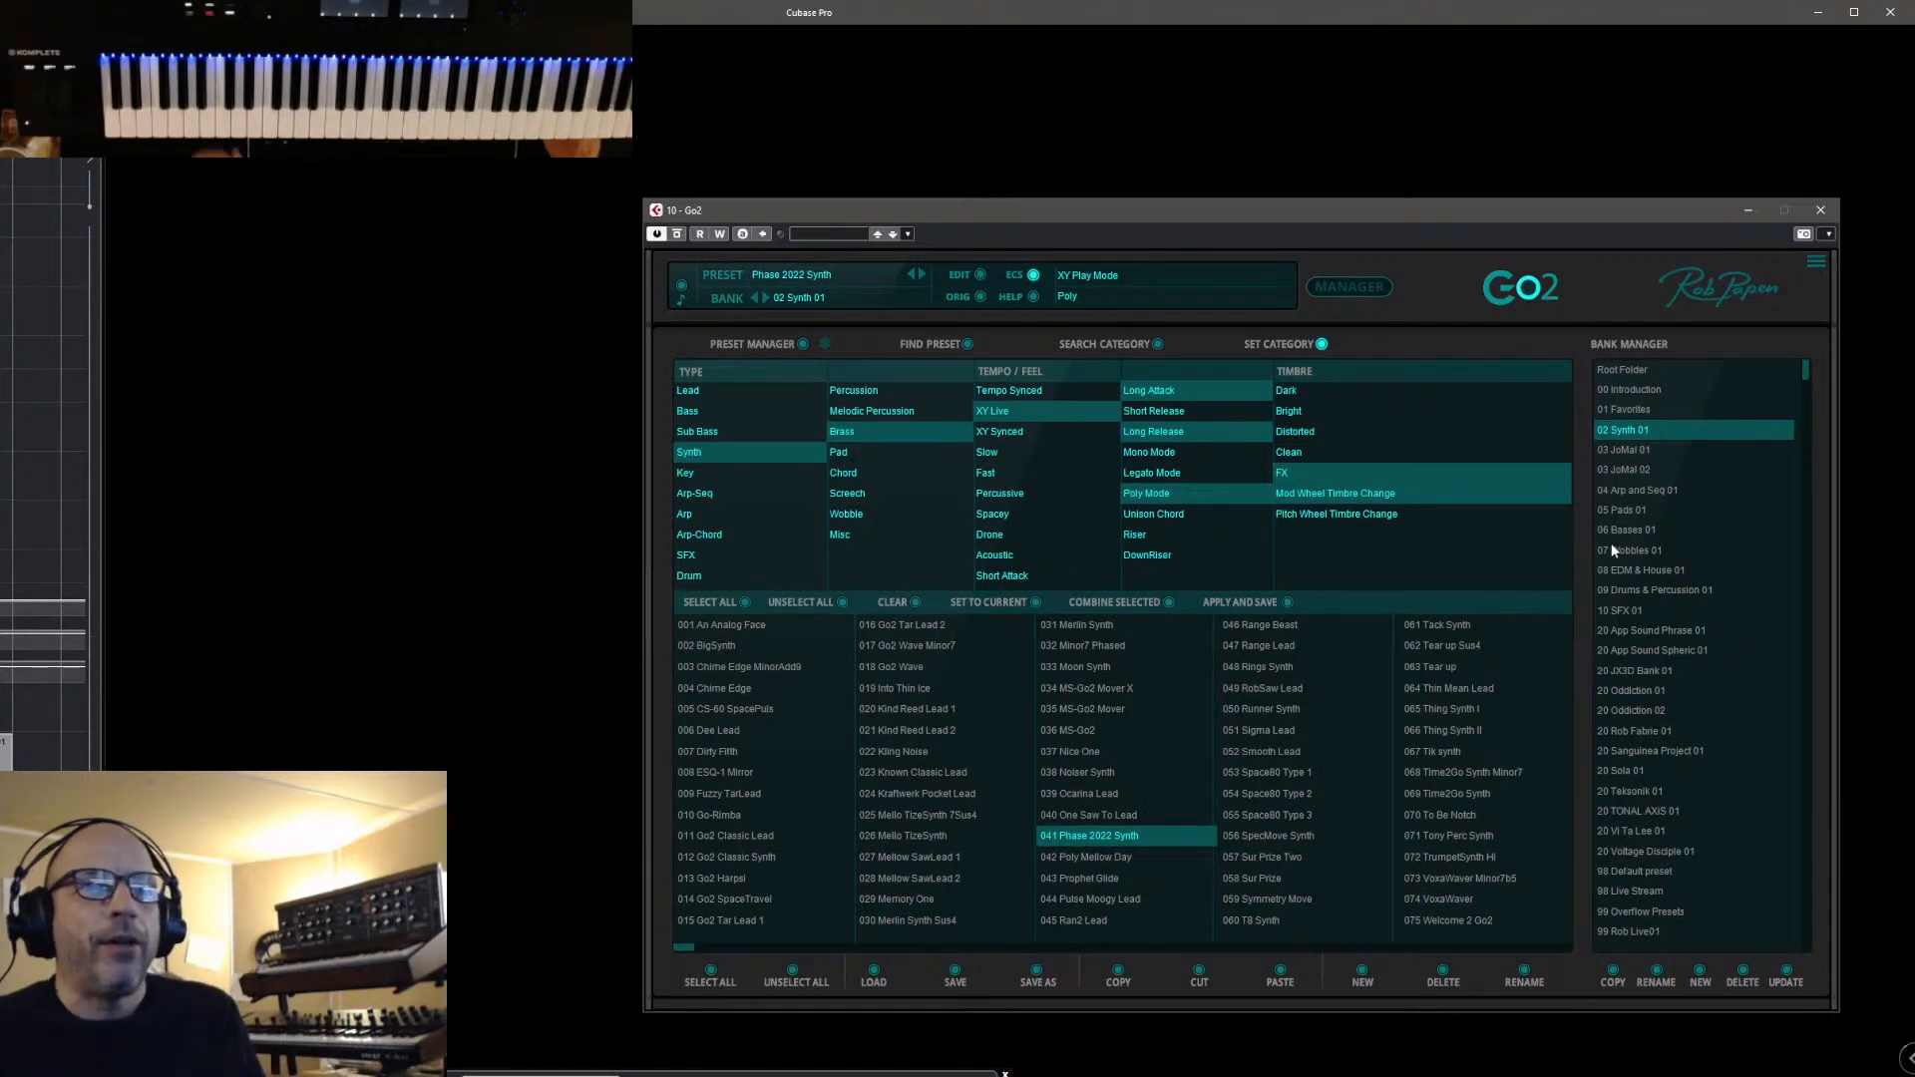
{"action": "left_click", "coordinate": [1642, 870]}
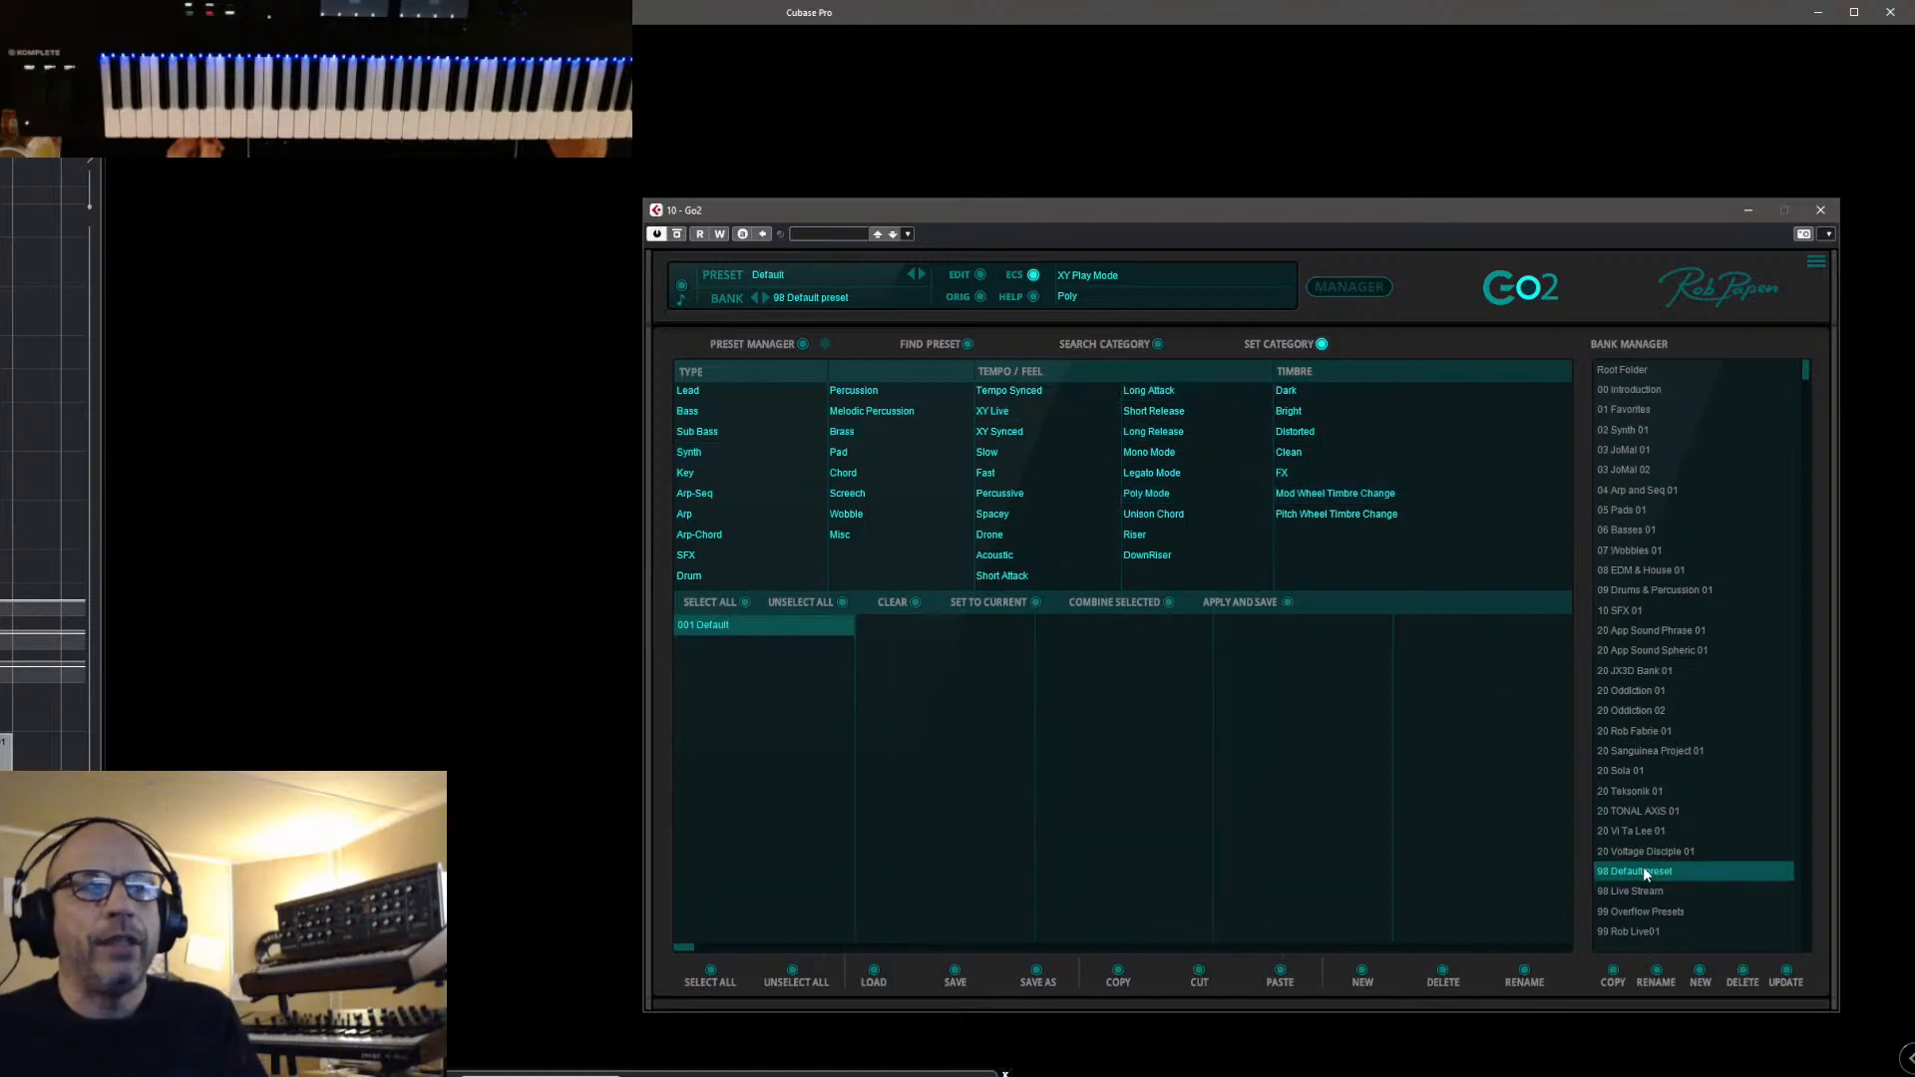
{"action": "left_click", "coordinate": [1337, 287]}
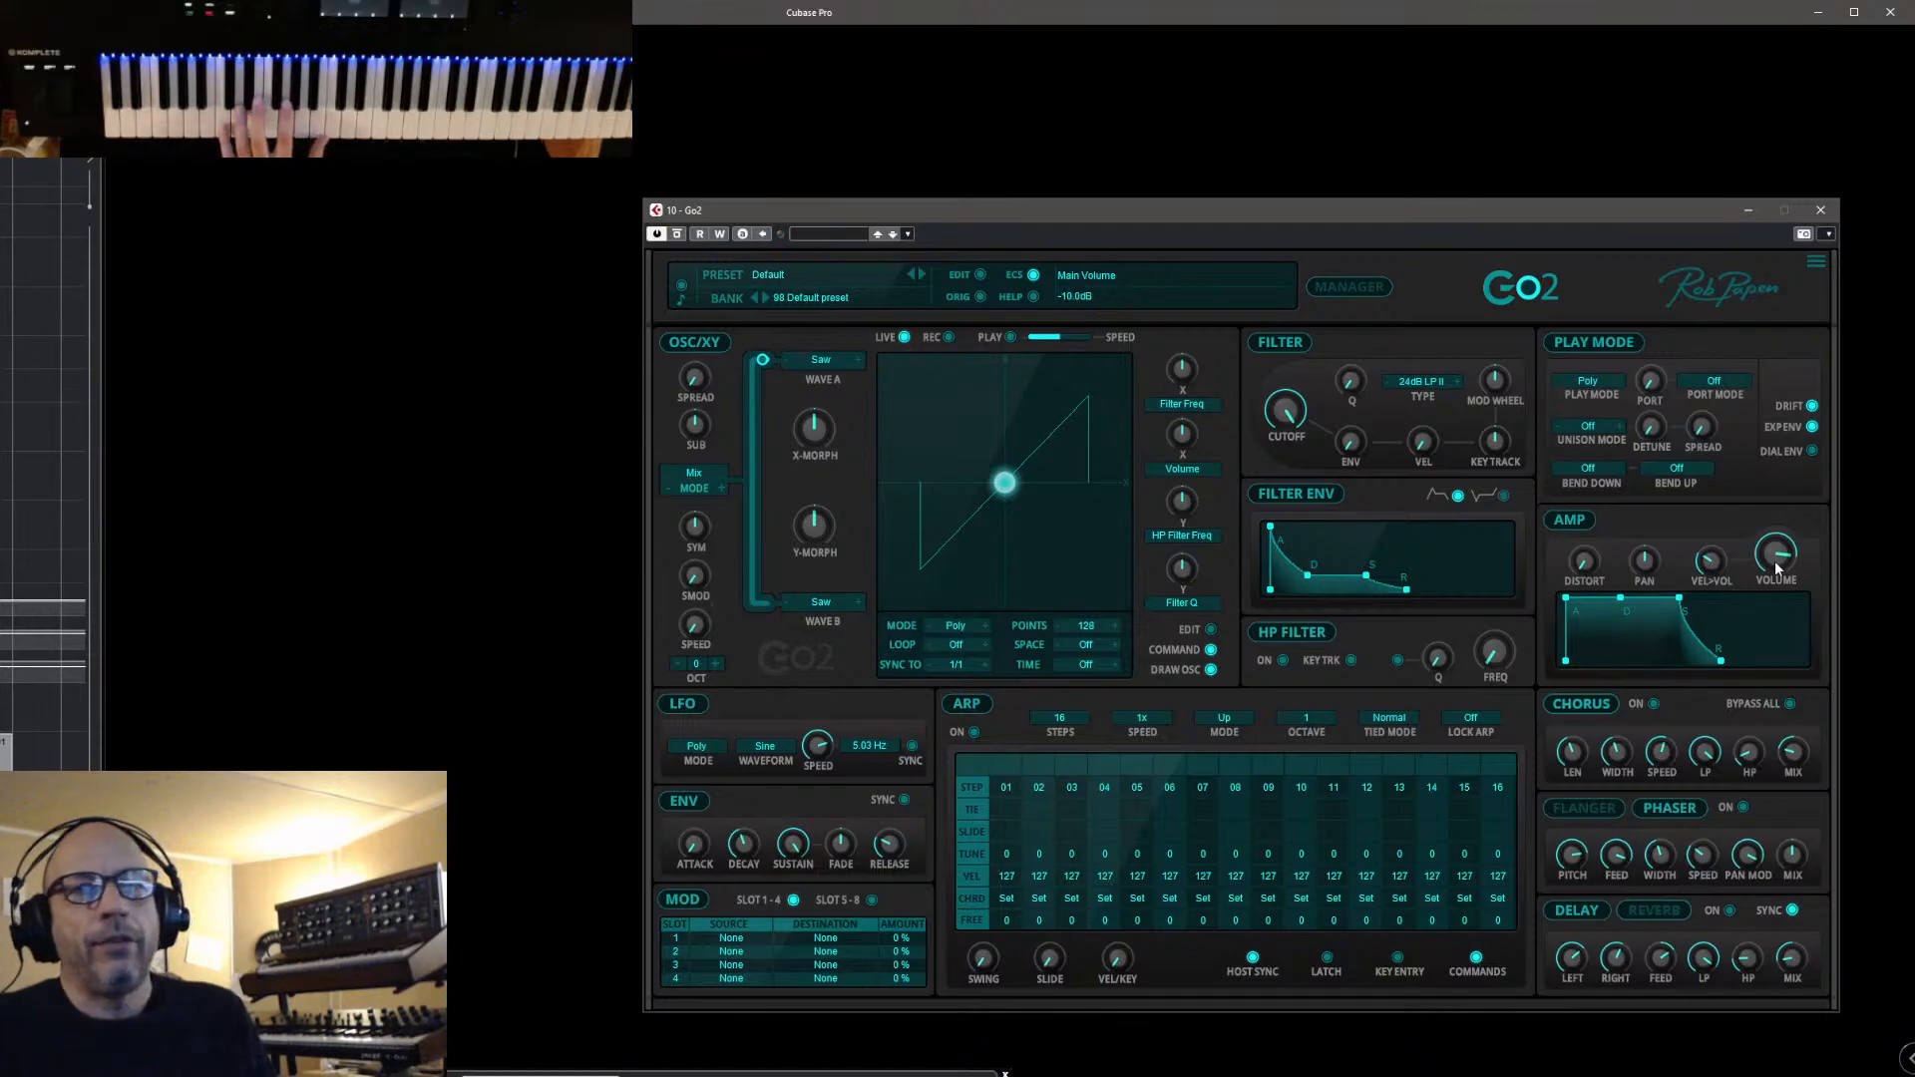
Raise the oscillator spread and balance the main volume of the default patch
{"action": "left_click_drag", "start_coordinate": [1789, 589], "coordinate": [1801, 600]}
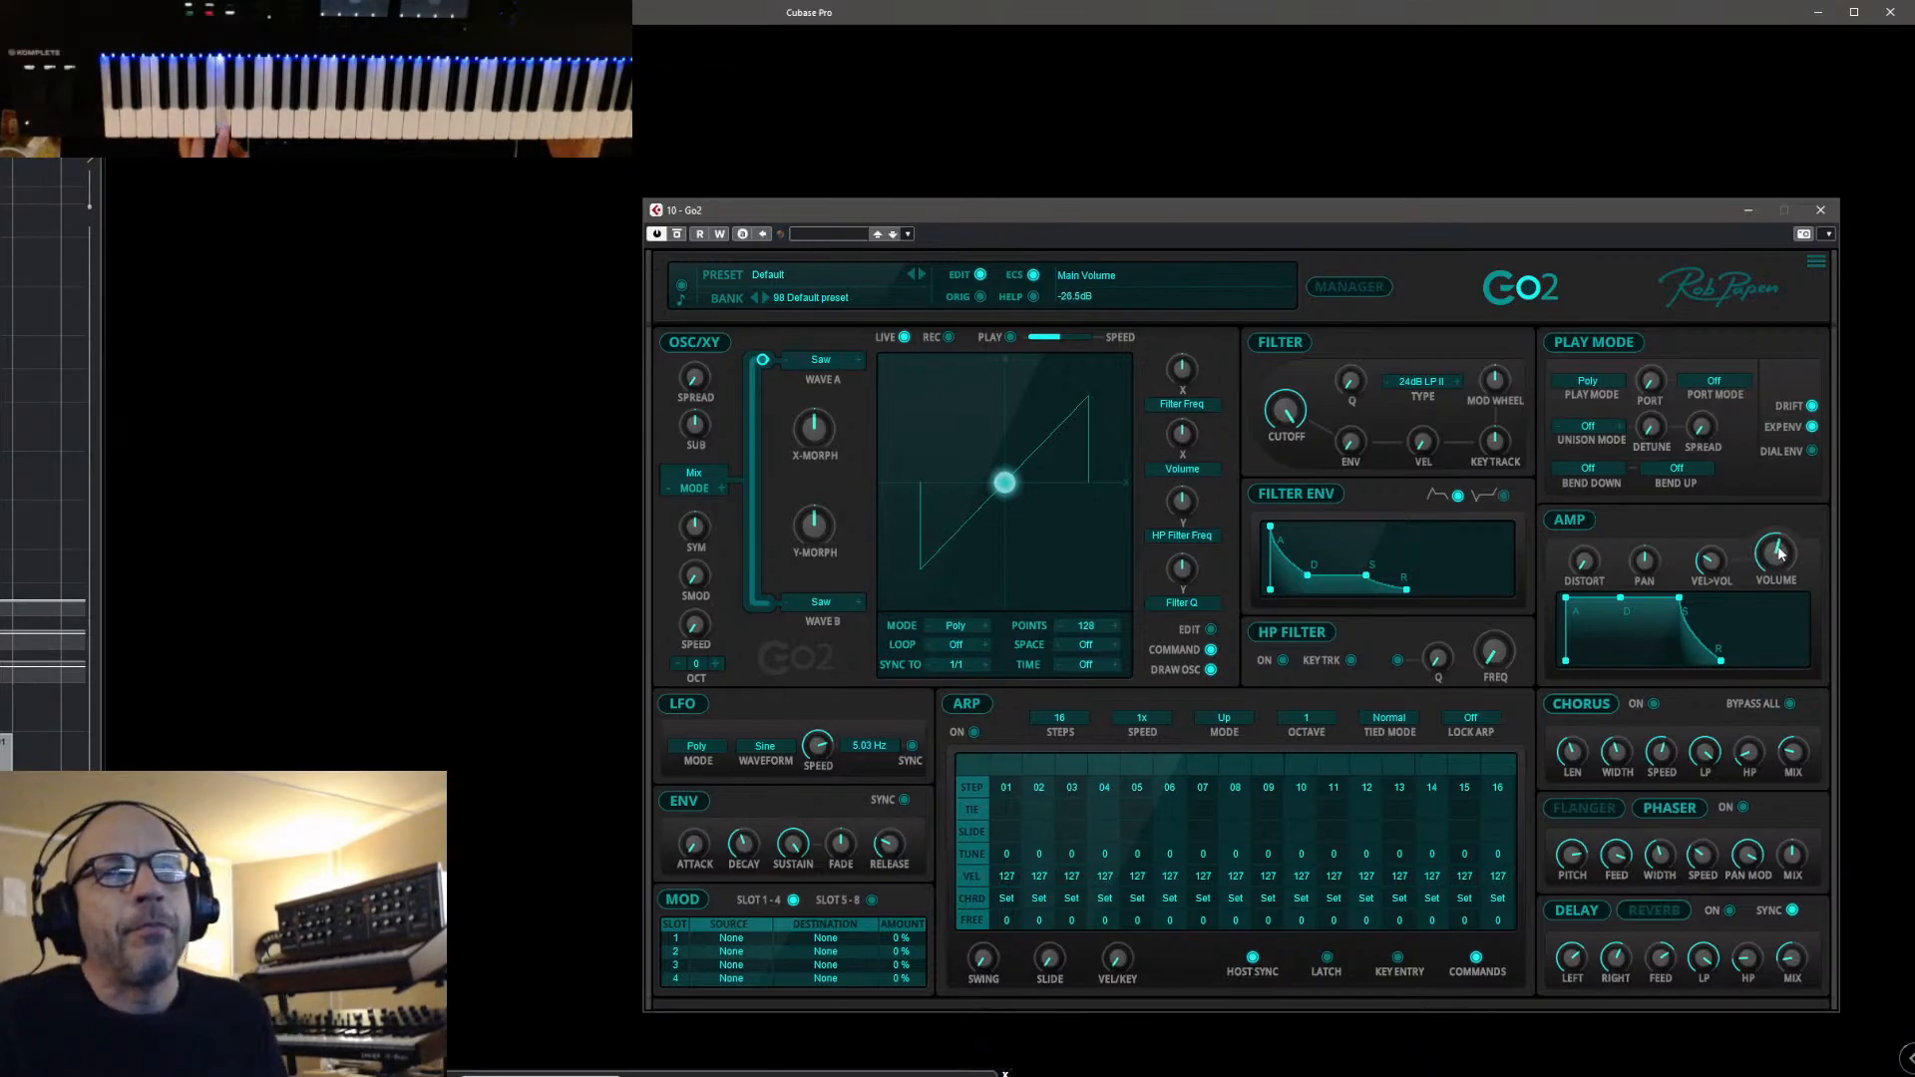
{"action": "left_click_drag", "start_coordinate": [702, 355], "coordinate": [704, 345]}
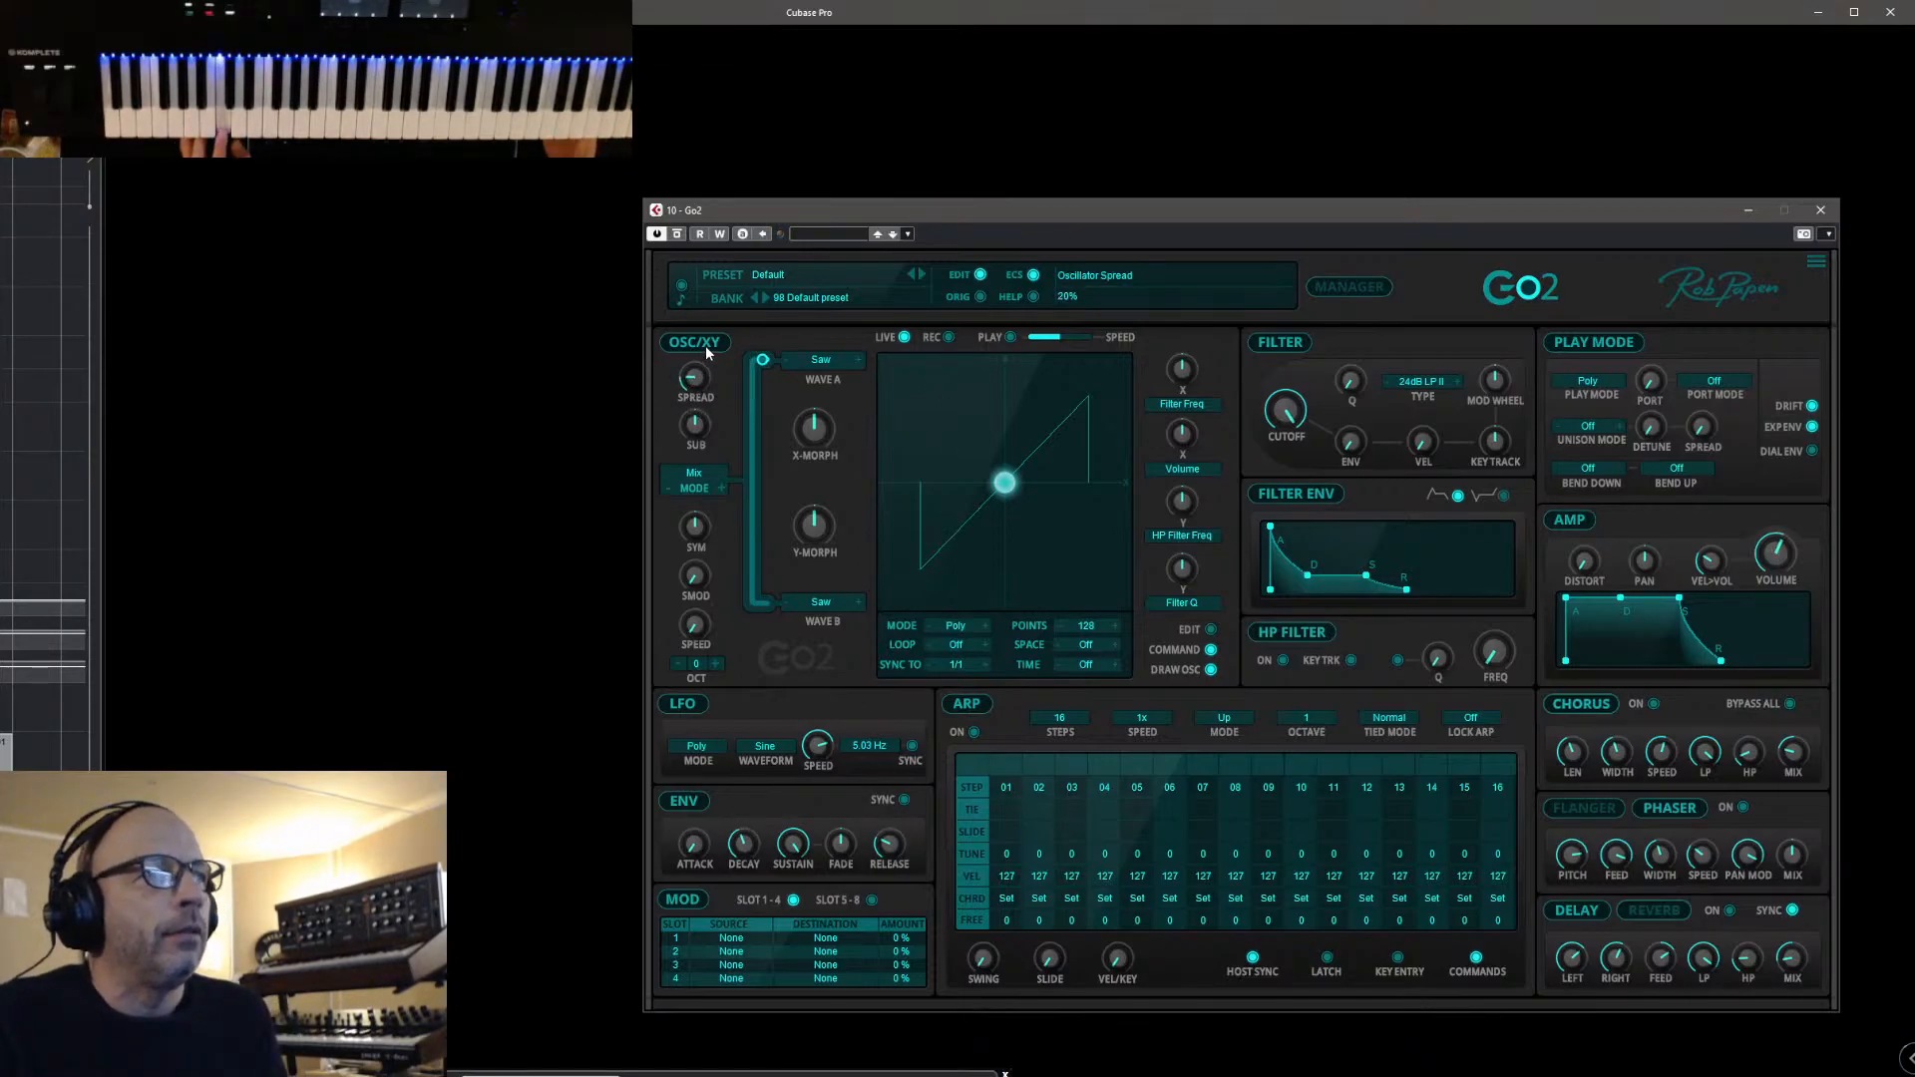
{"action": "left_click_drag", "start_coordinate": [1785, 557], "coordinate": [1788, 543]}
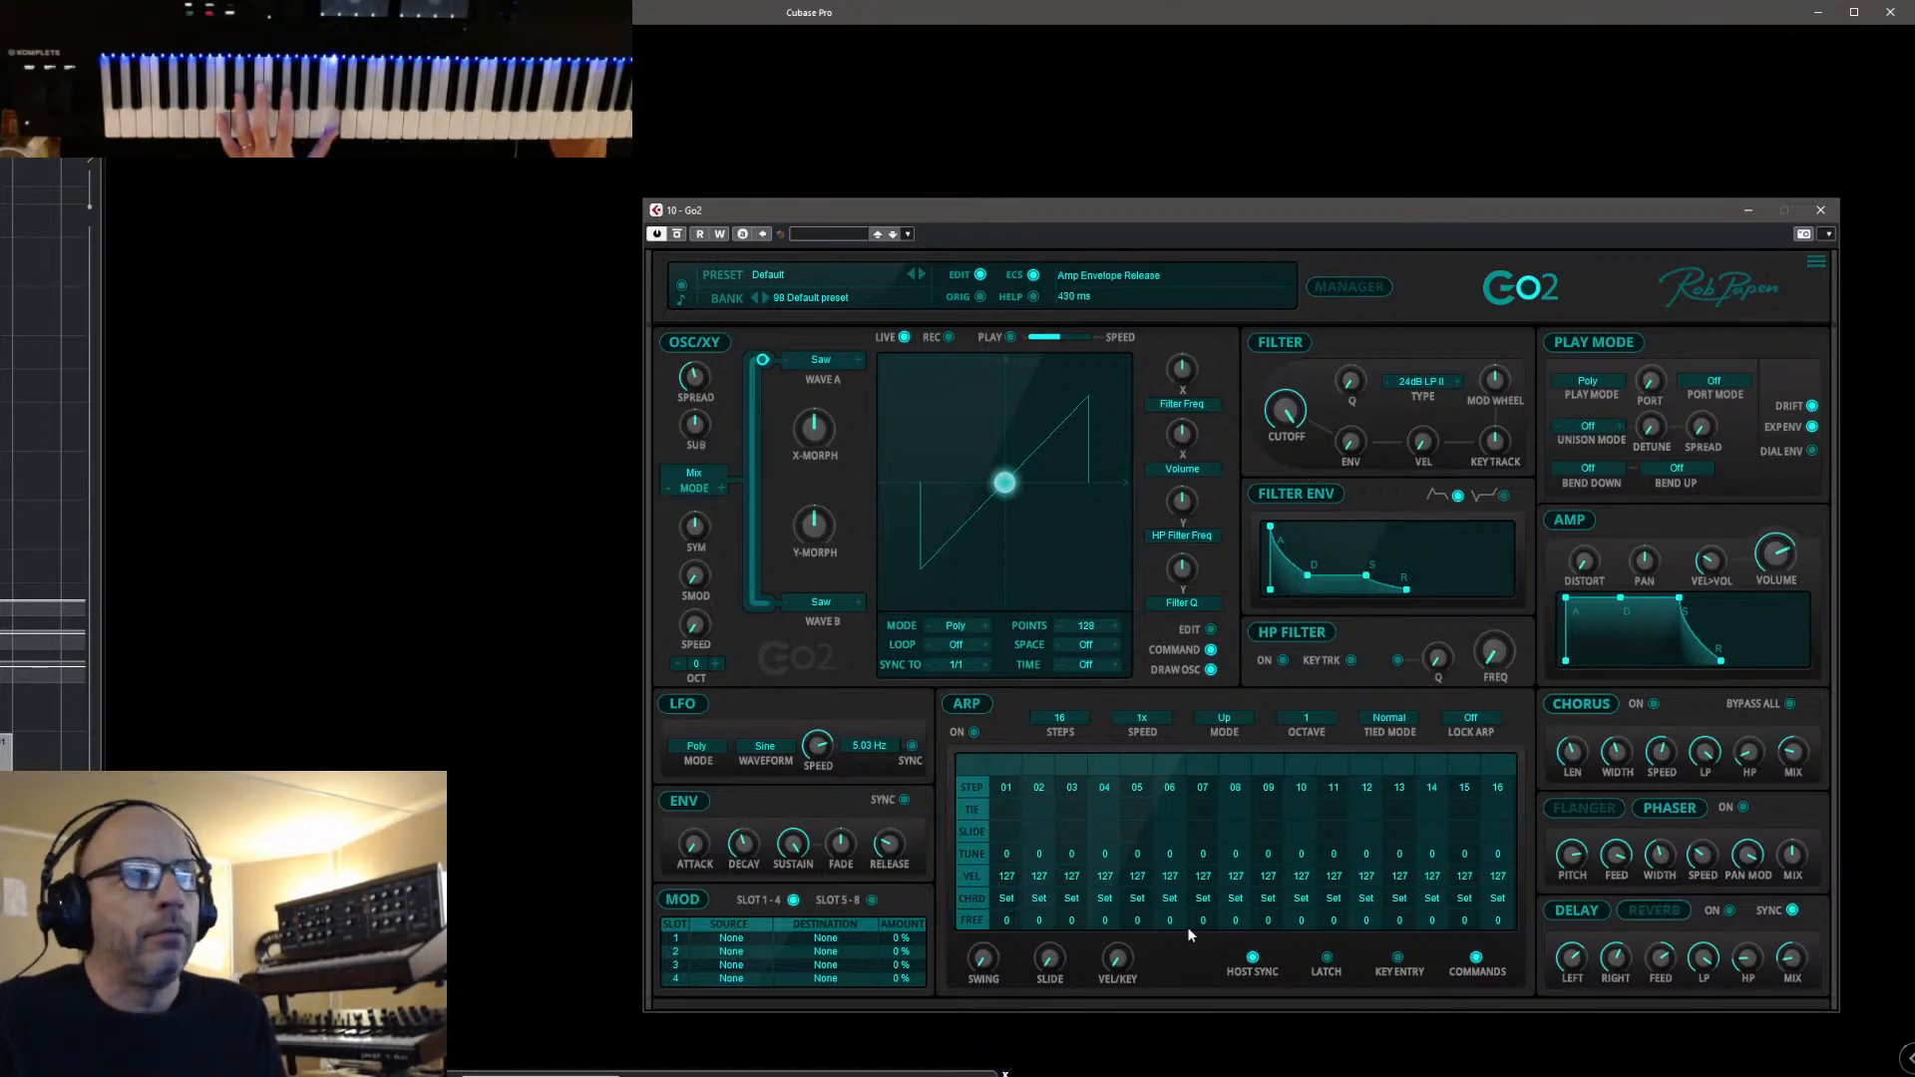
Route Offset to Oscillator Up Spread Semi-Tune in modulation slot 1, with an amount of 7 semitones
{"action": "left_click", "coordinate": [740, 938]}
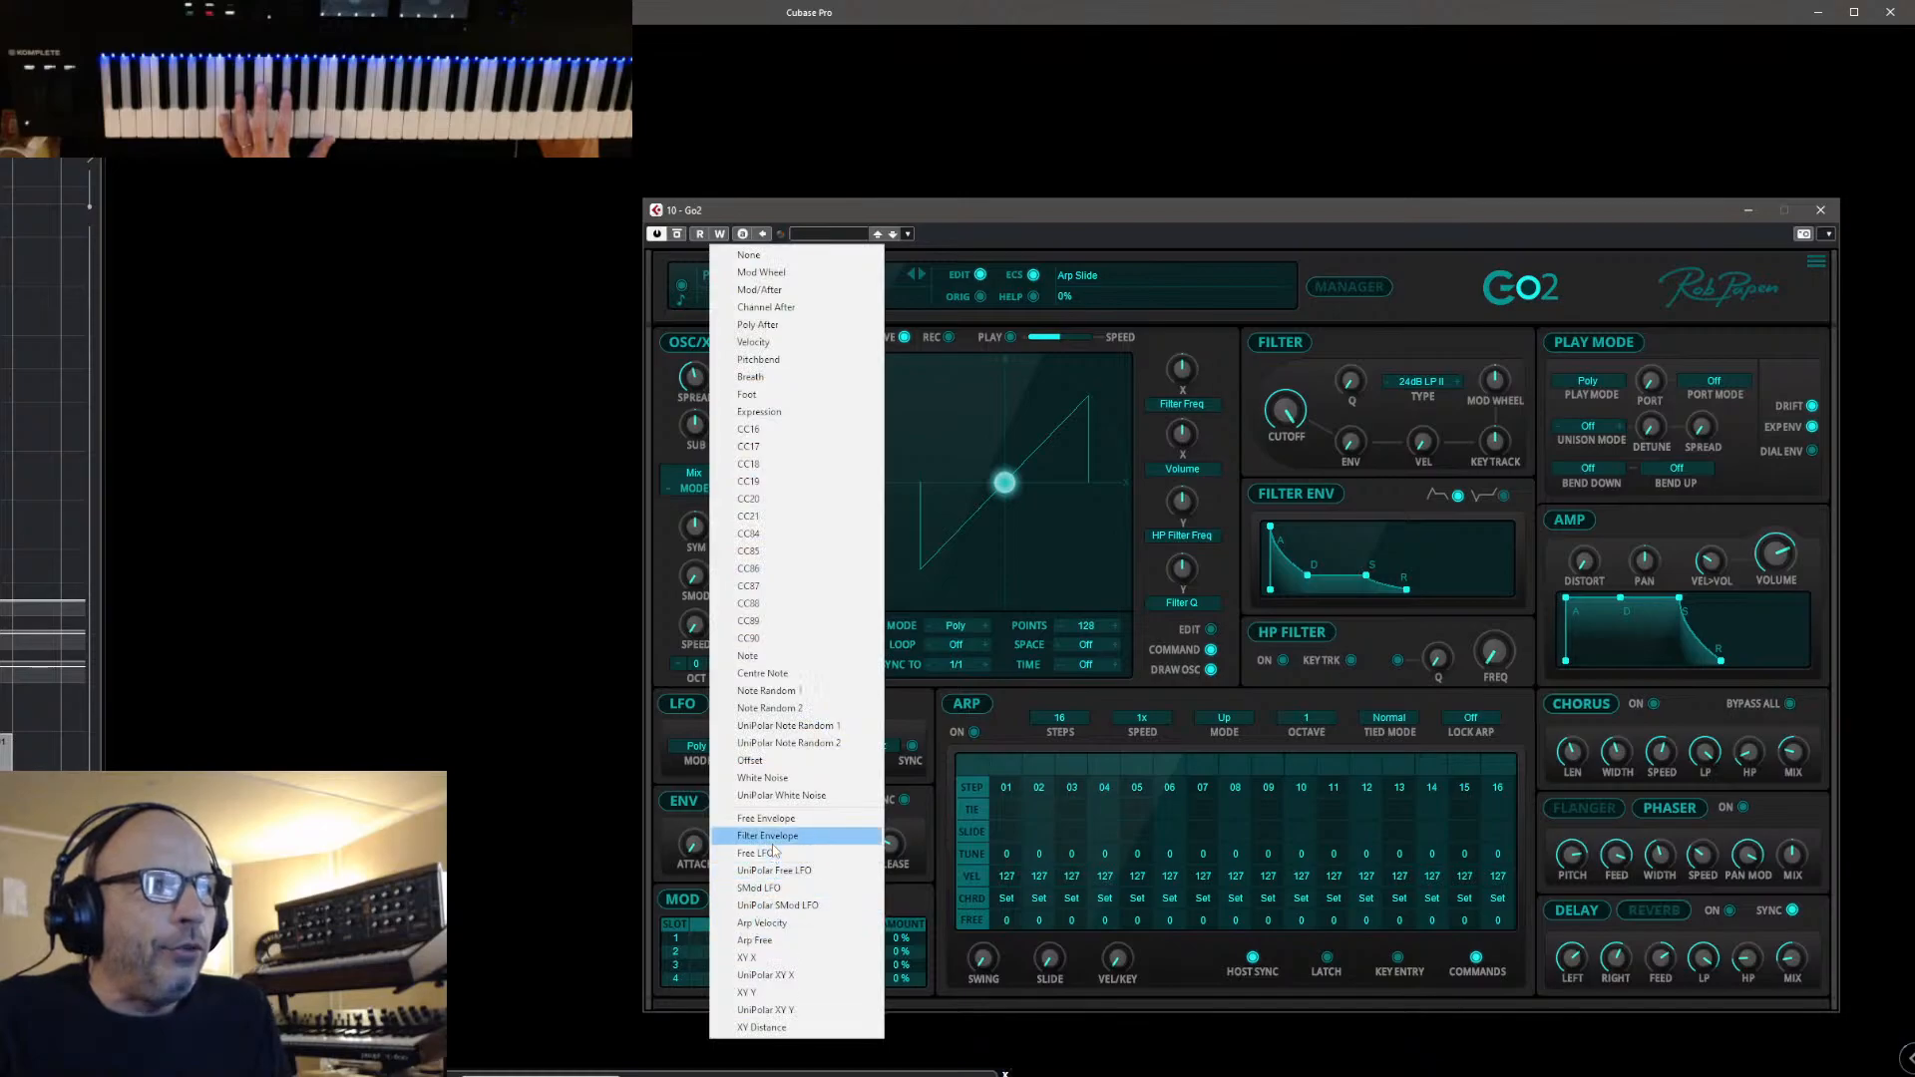
{"action": "left_click", "coordinate": [778, 760]}
{"action": "left_click", "coordinate": [818, 940]}
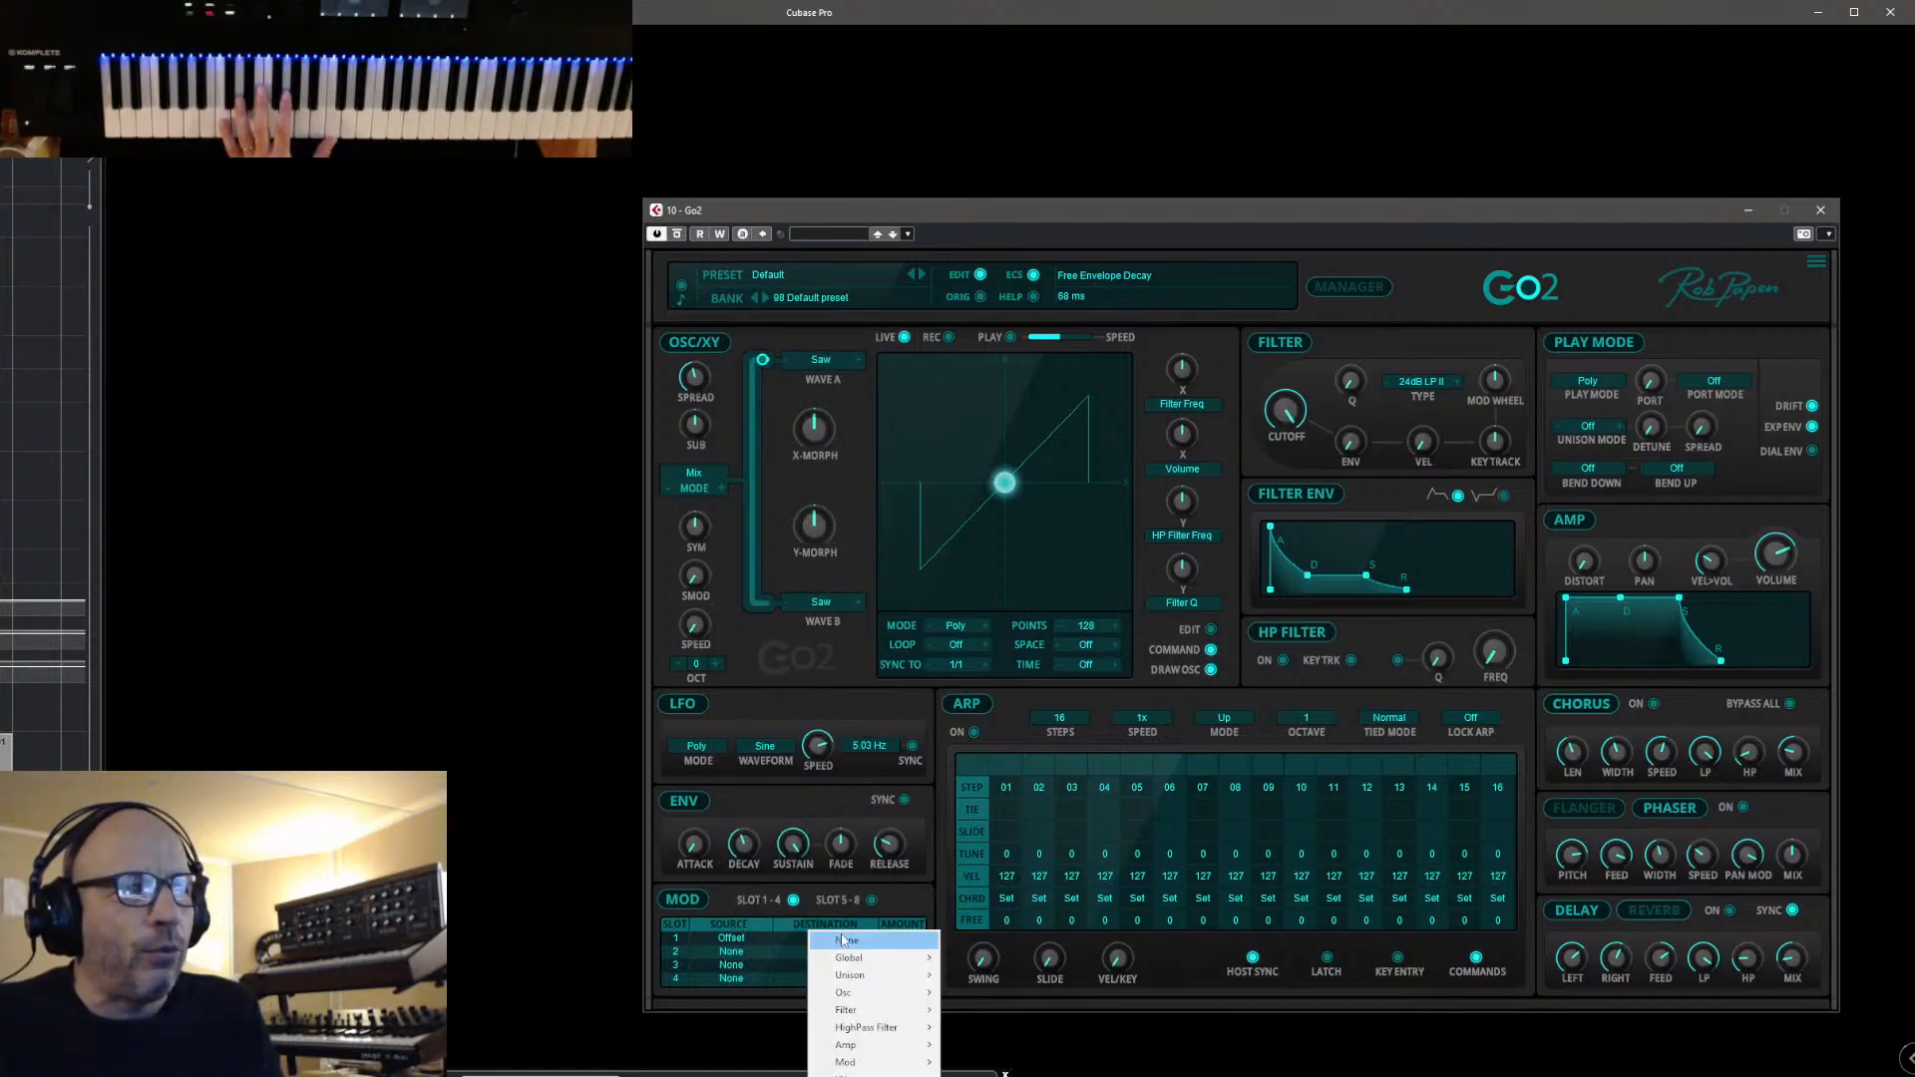
{"action": "mouse_move", "coordinate": [870, 993]}
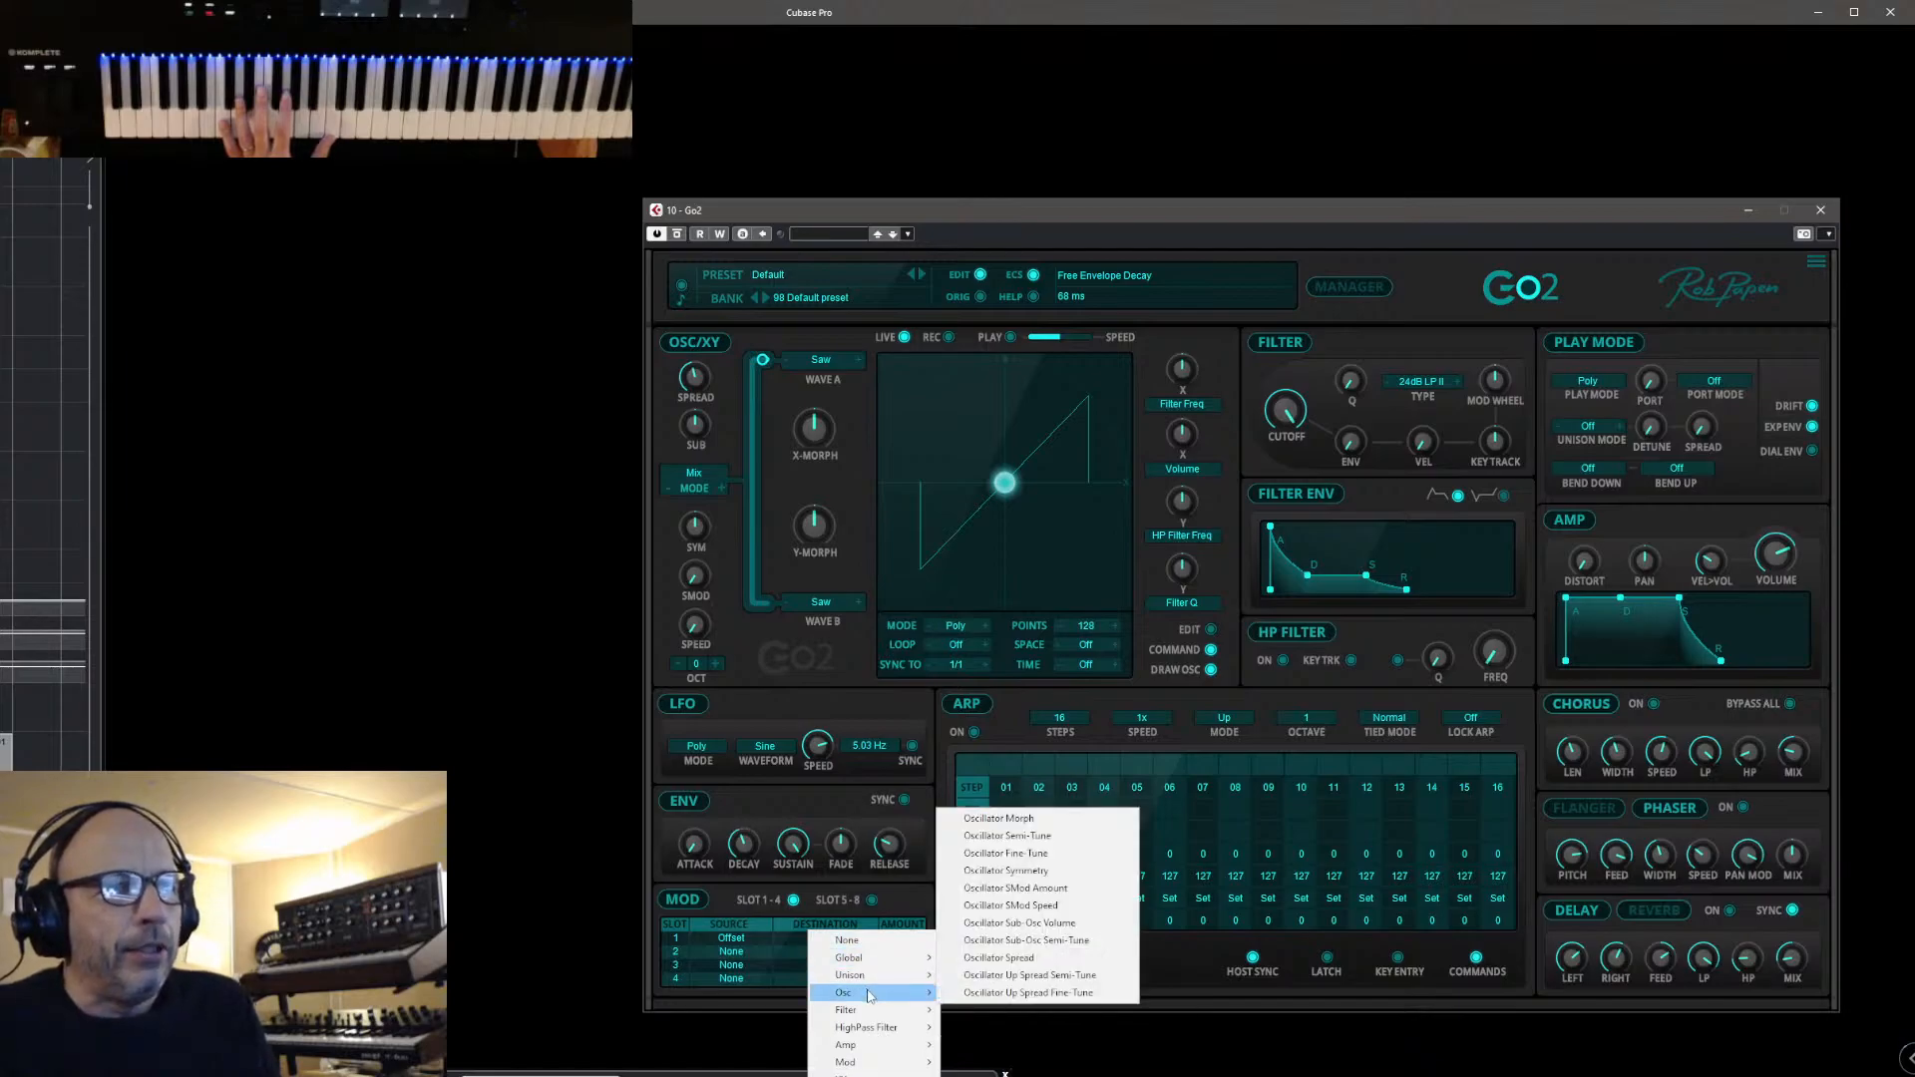
{"action": "left_click", "coordinate": [1041, 975]}
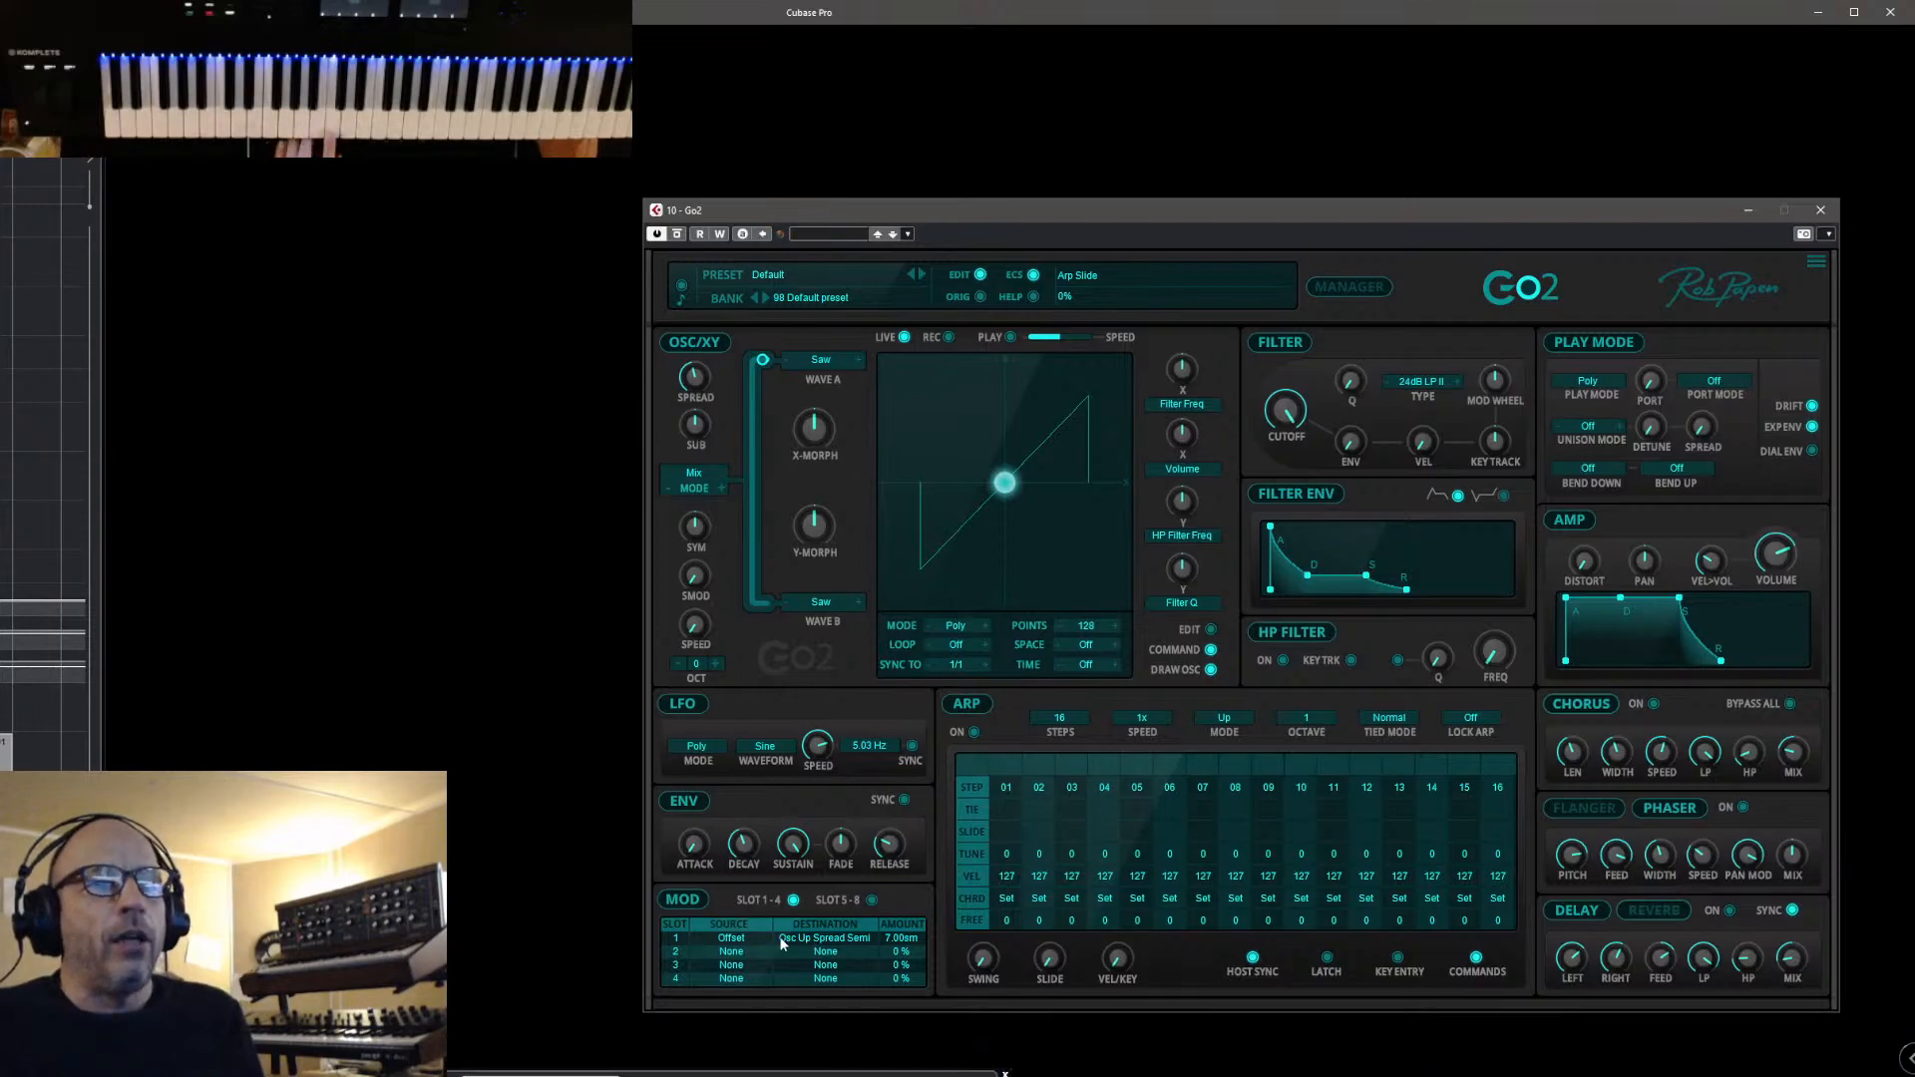
Change modulation slot 1's source to Free Envelope with an amount of 4 semitones, and lengthen the amp envelope attack
{"action": "left_click", "coordinate": [739, 948]}
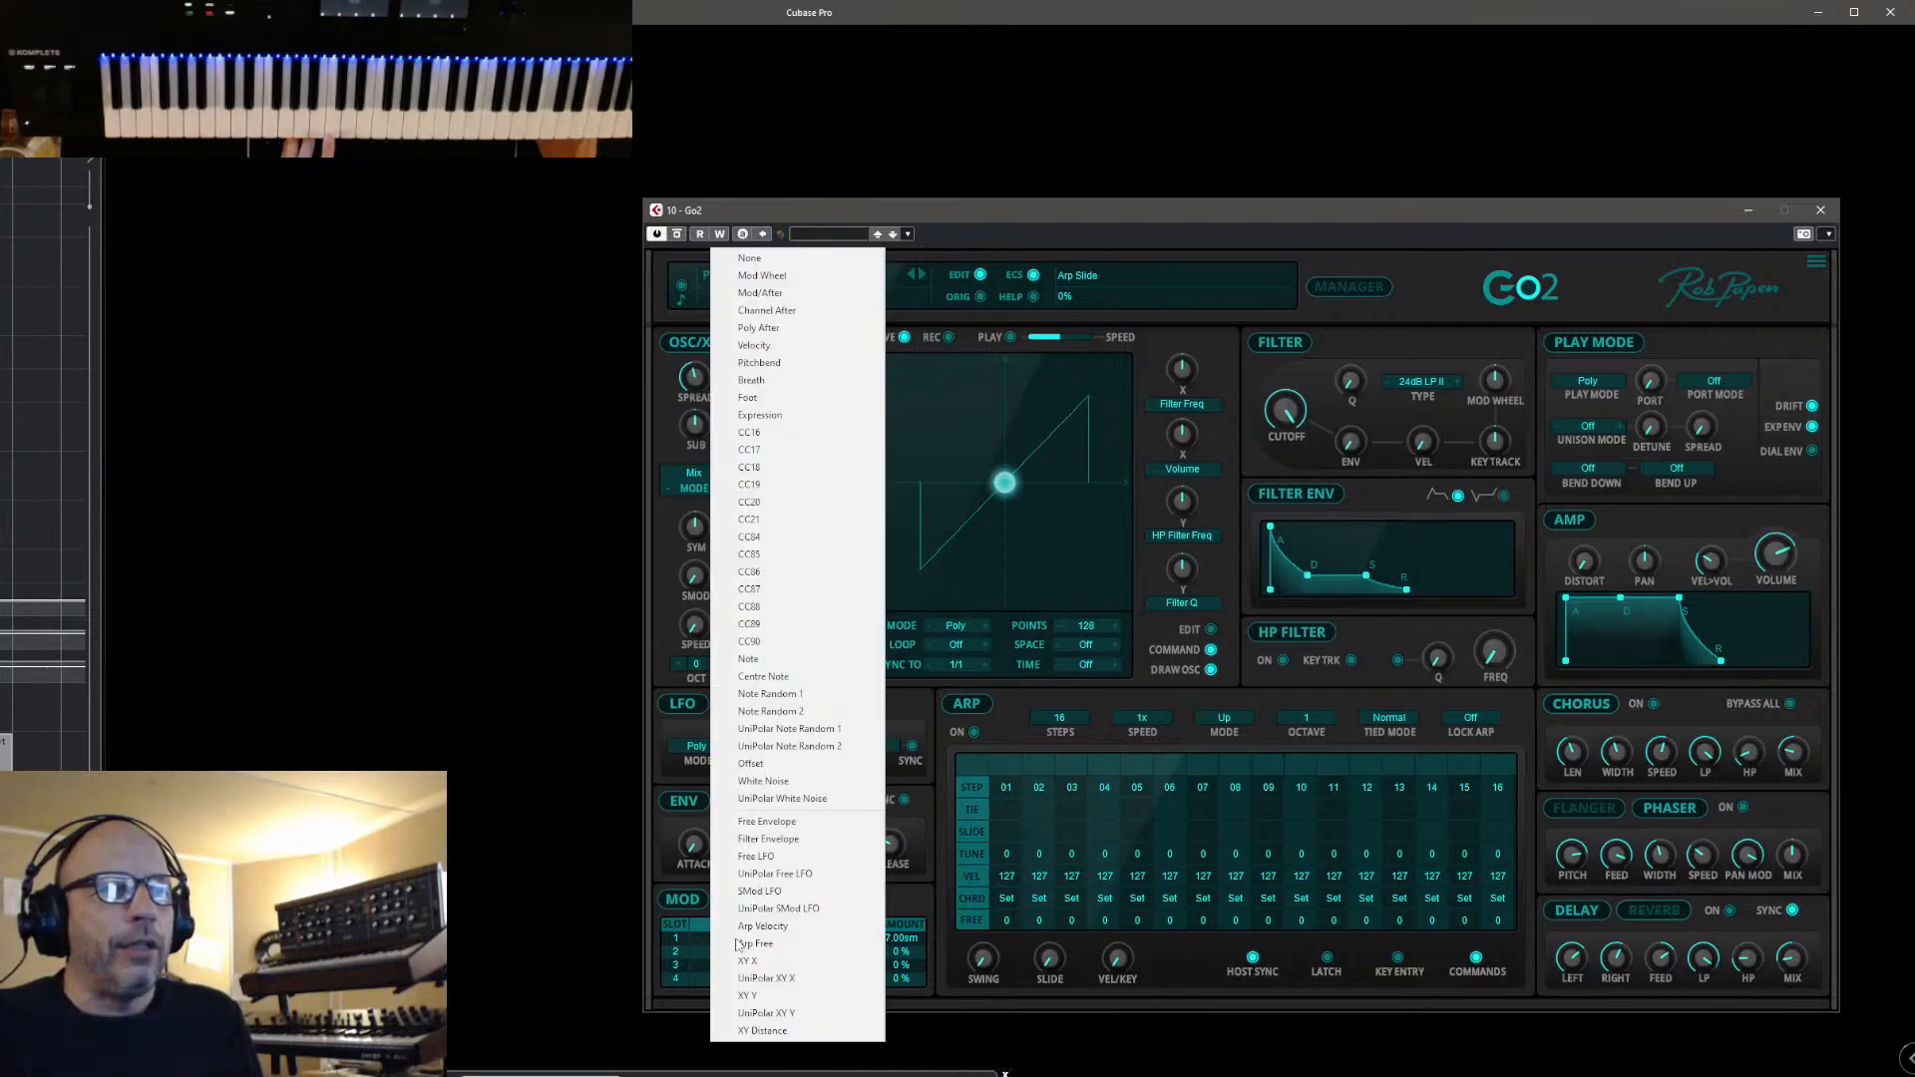
{"action": "left_click", "coordinate": [773, 822]}
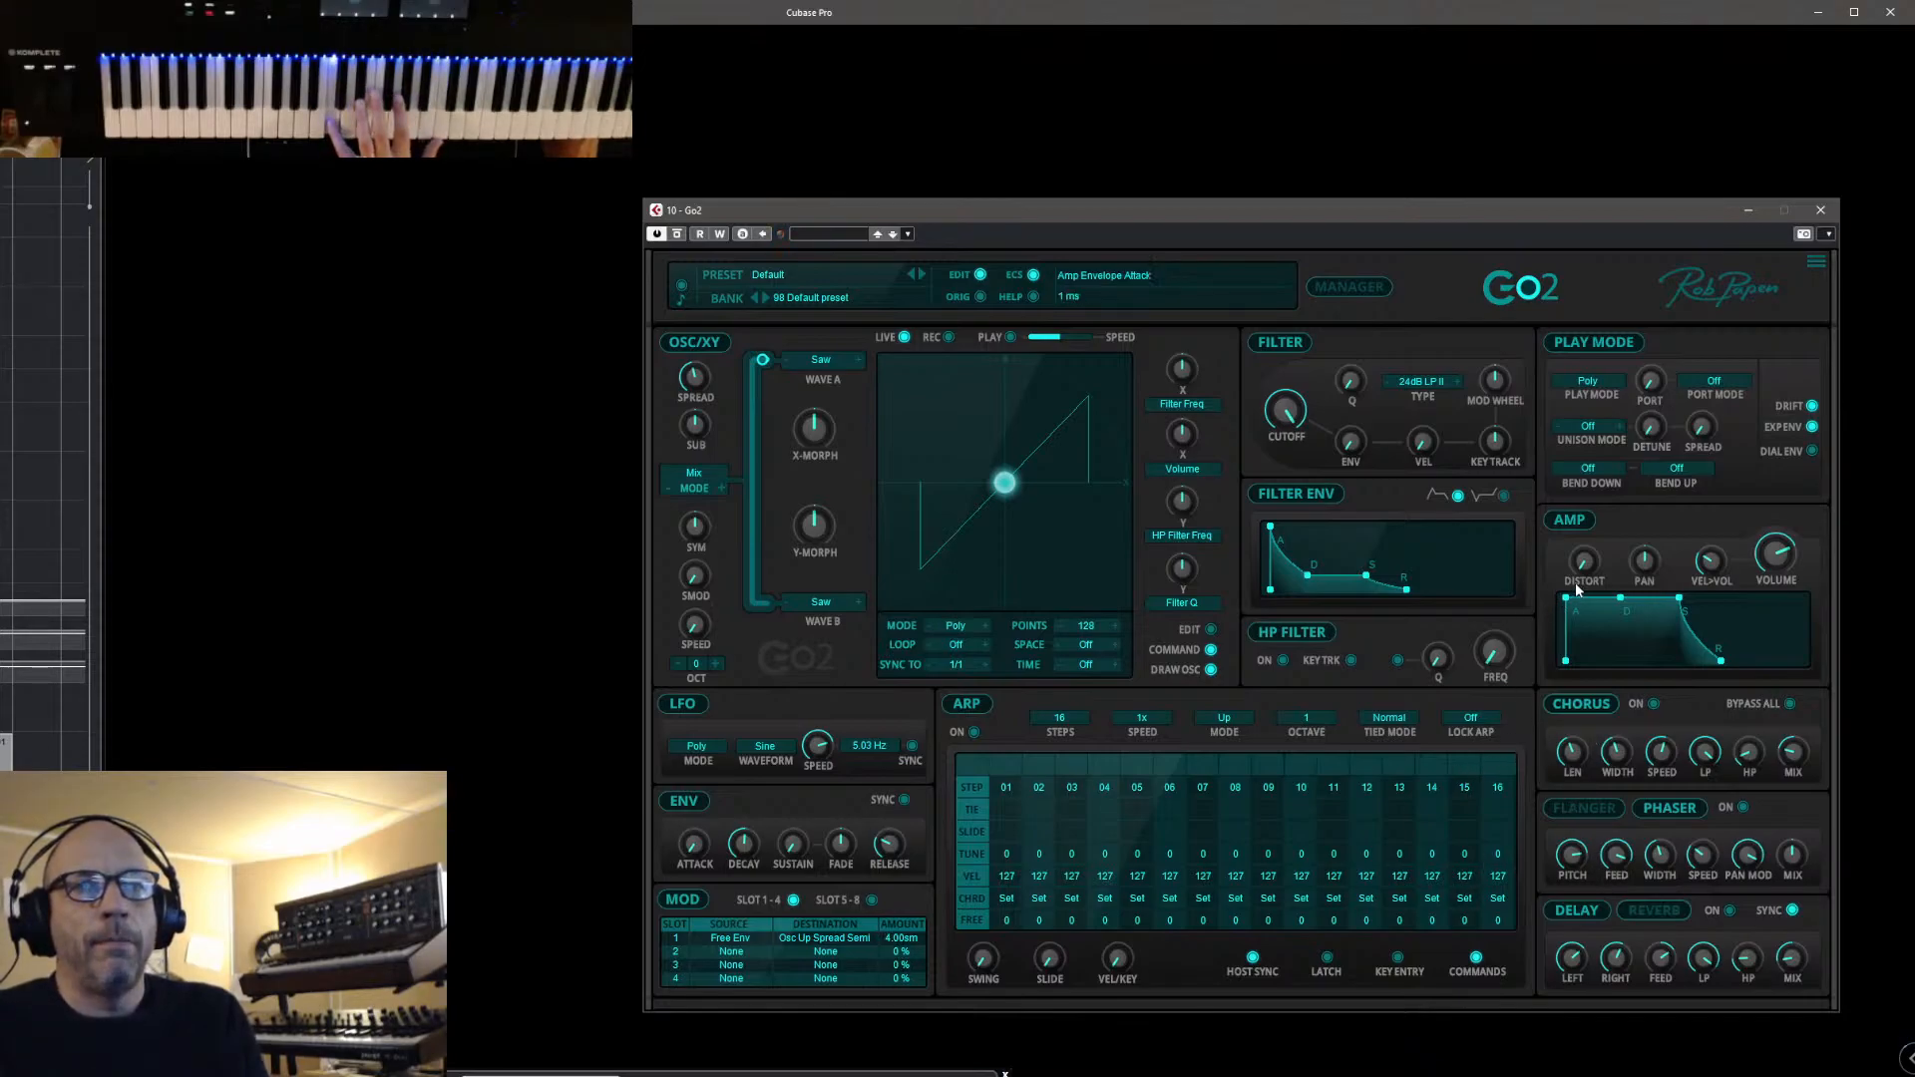
{"action": "left_click_drag", "start_coordinate": [1574, 594], "coordinate": [1611, 605]}
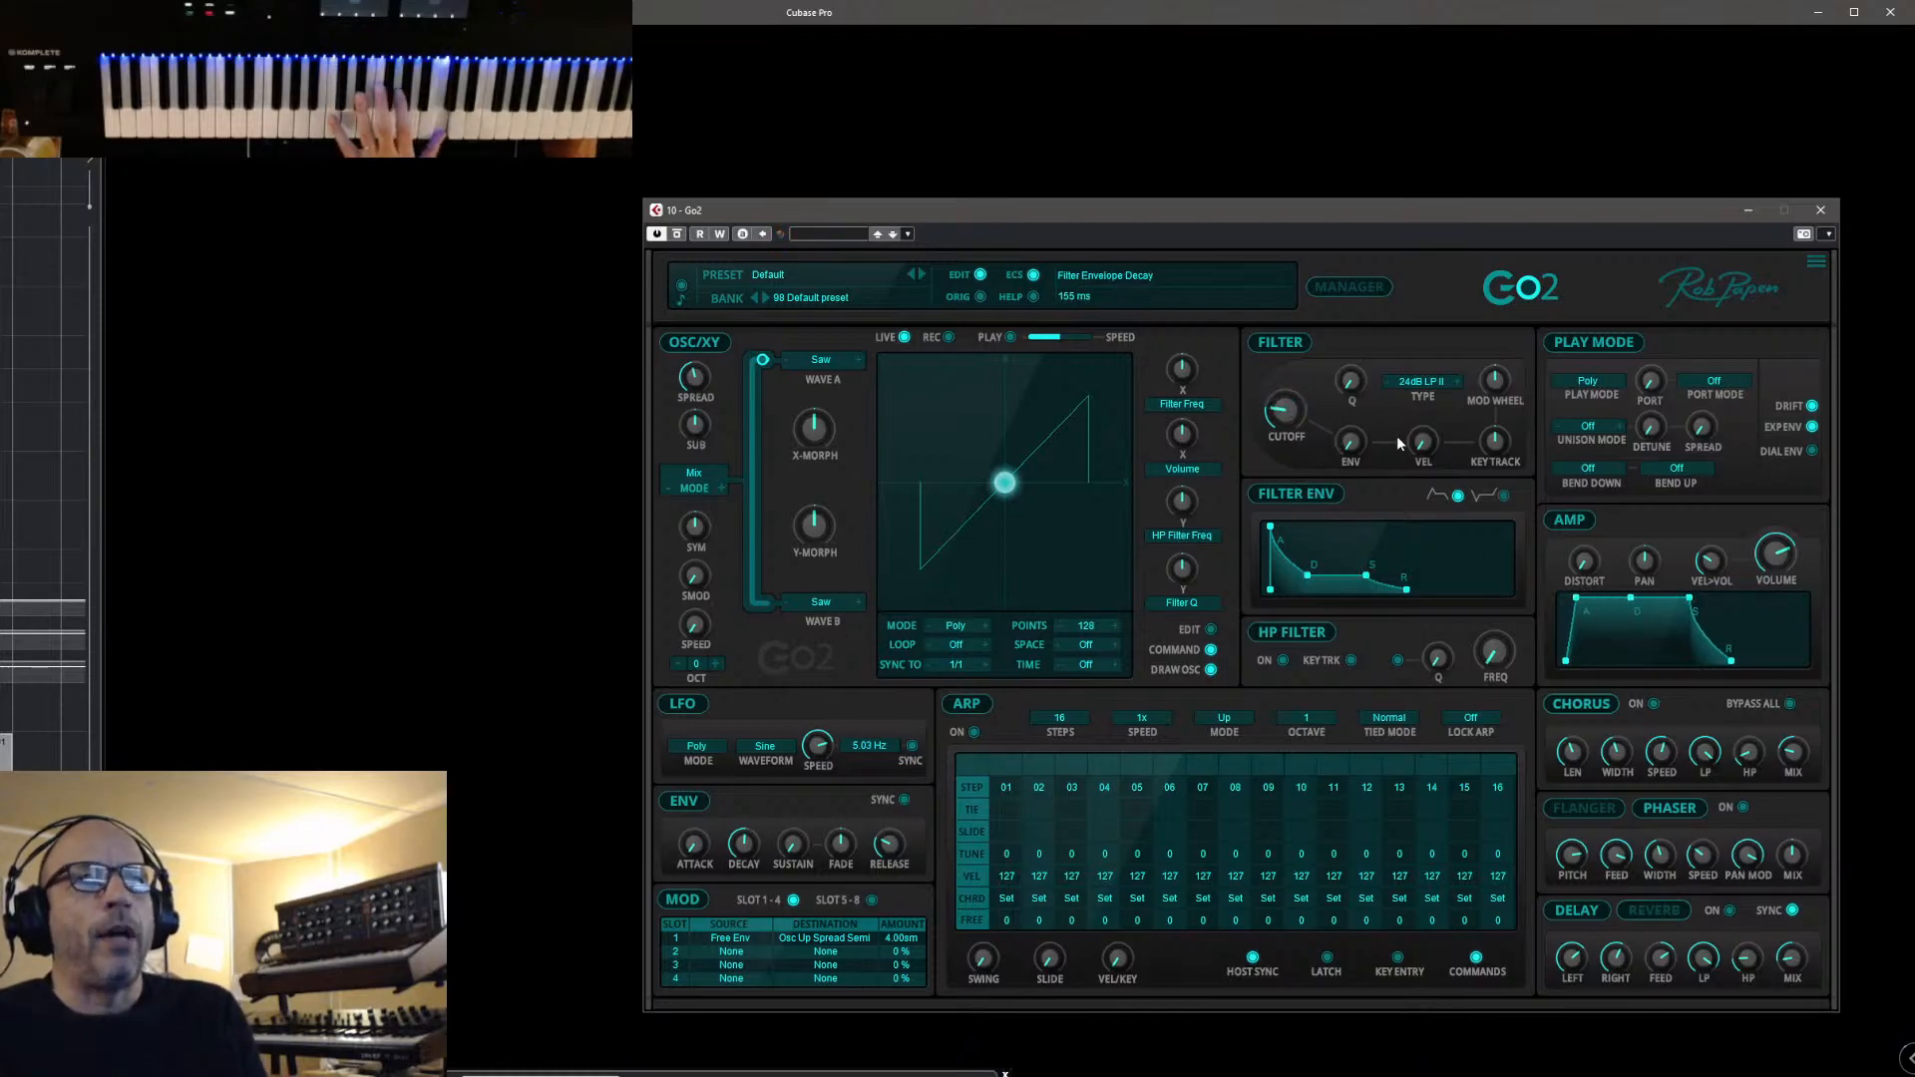
Lengthen the filter envelope's attack and raise its sustain level
{"action": "left_click_drag", "start_coordinate": [1272, 527], "coordinate": [1293, 532]}
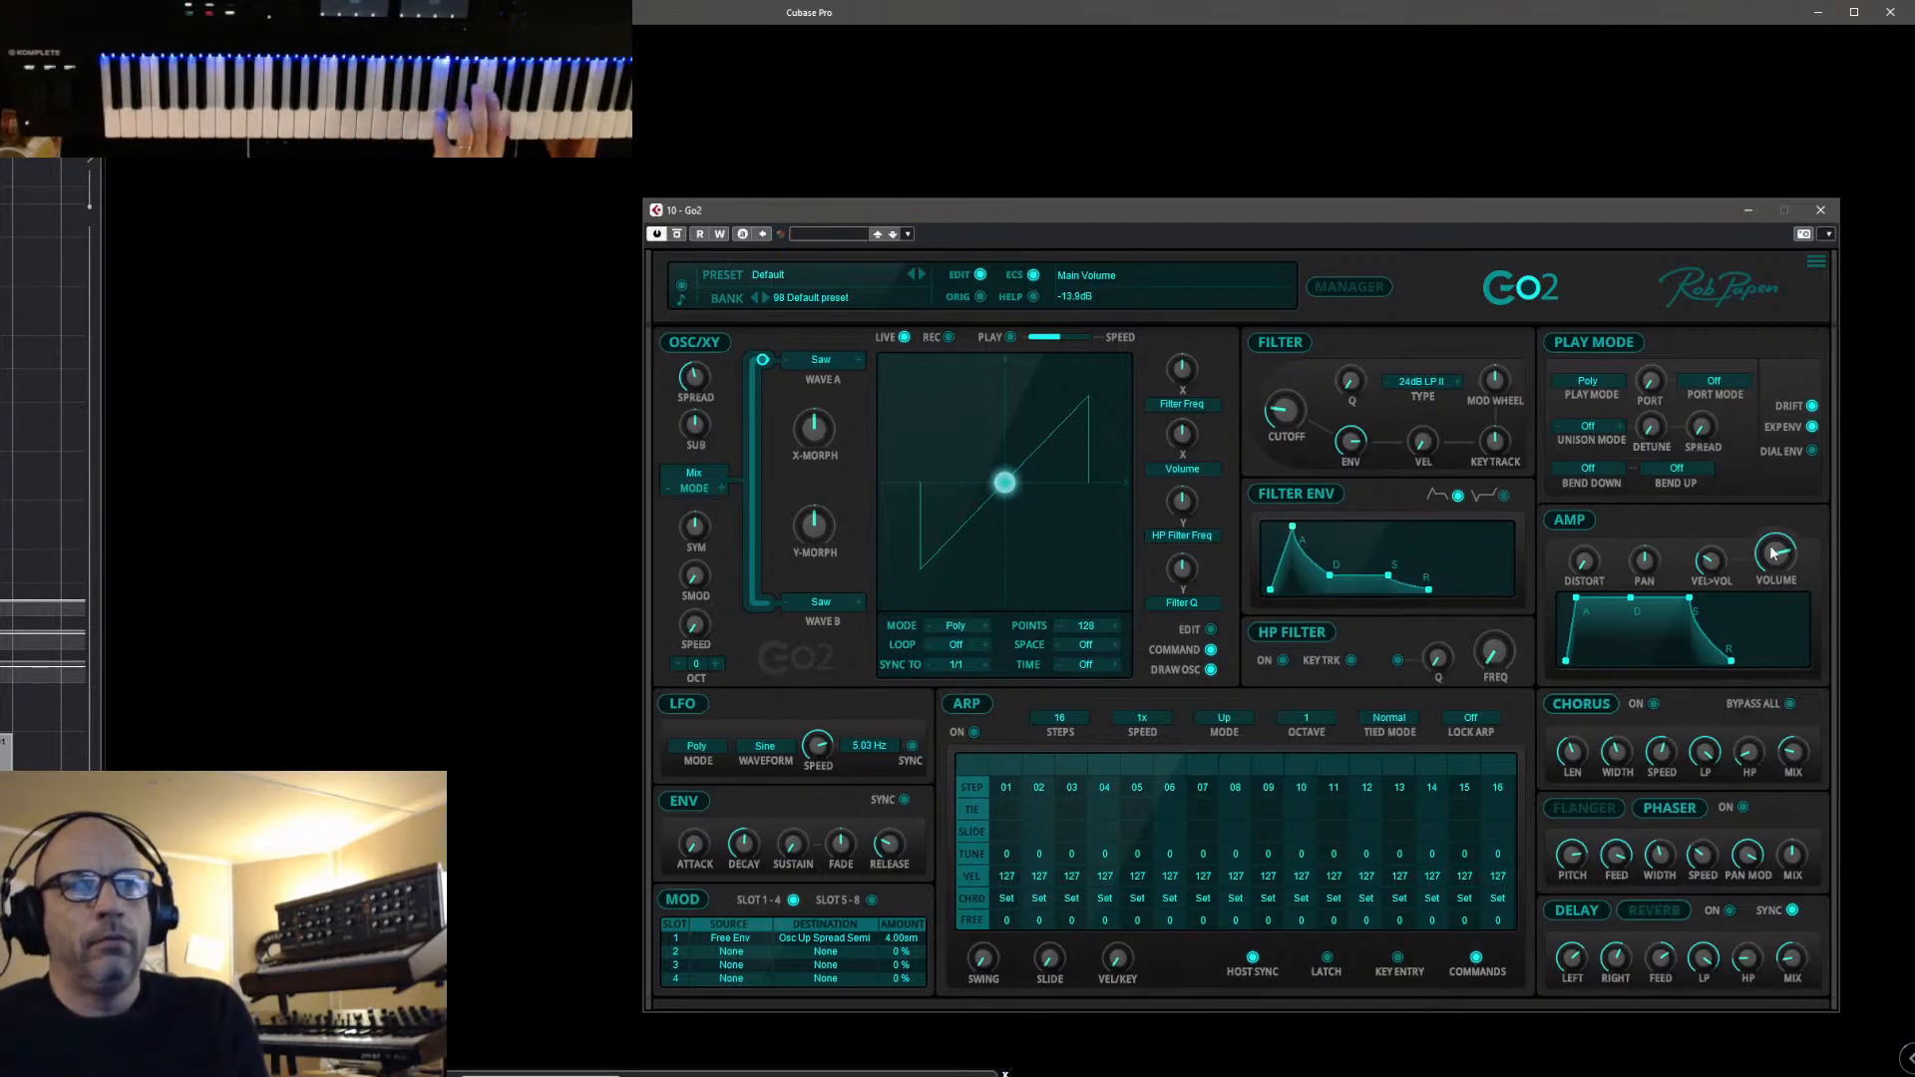
{"action": "left_click_drag", "start_coordinate": [1386, 579], "coordinate": [1402, 512]}
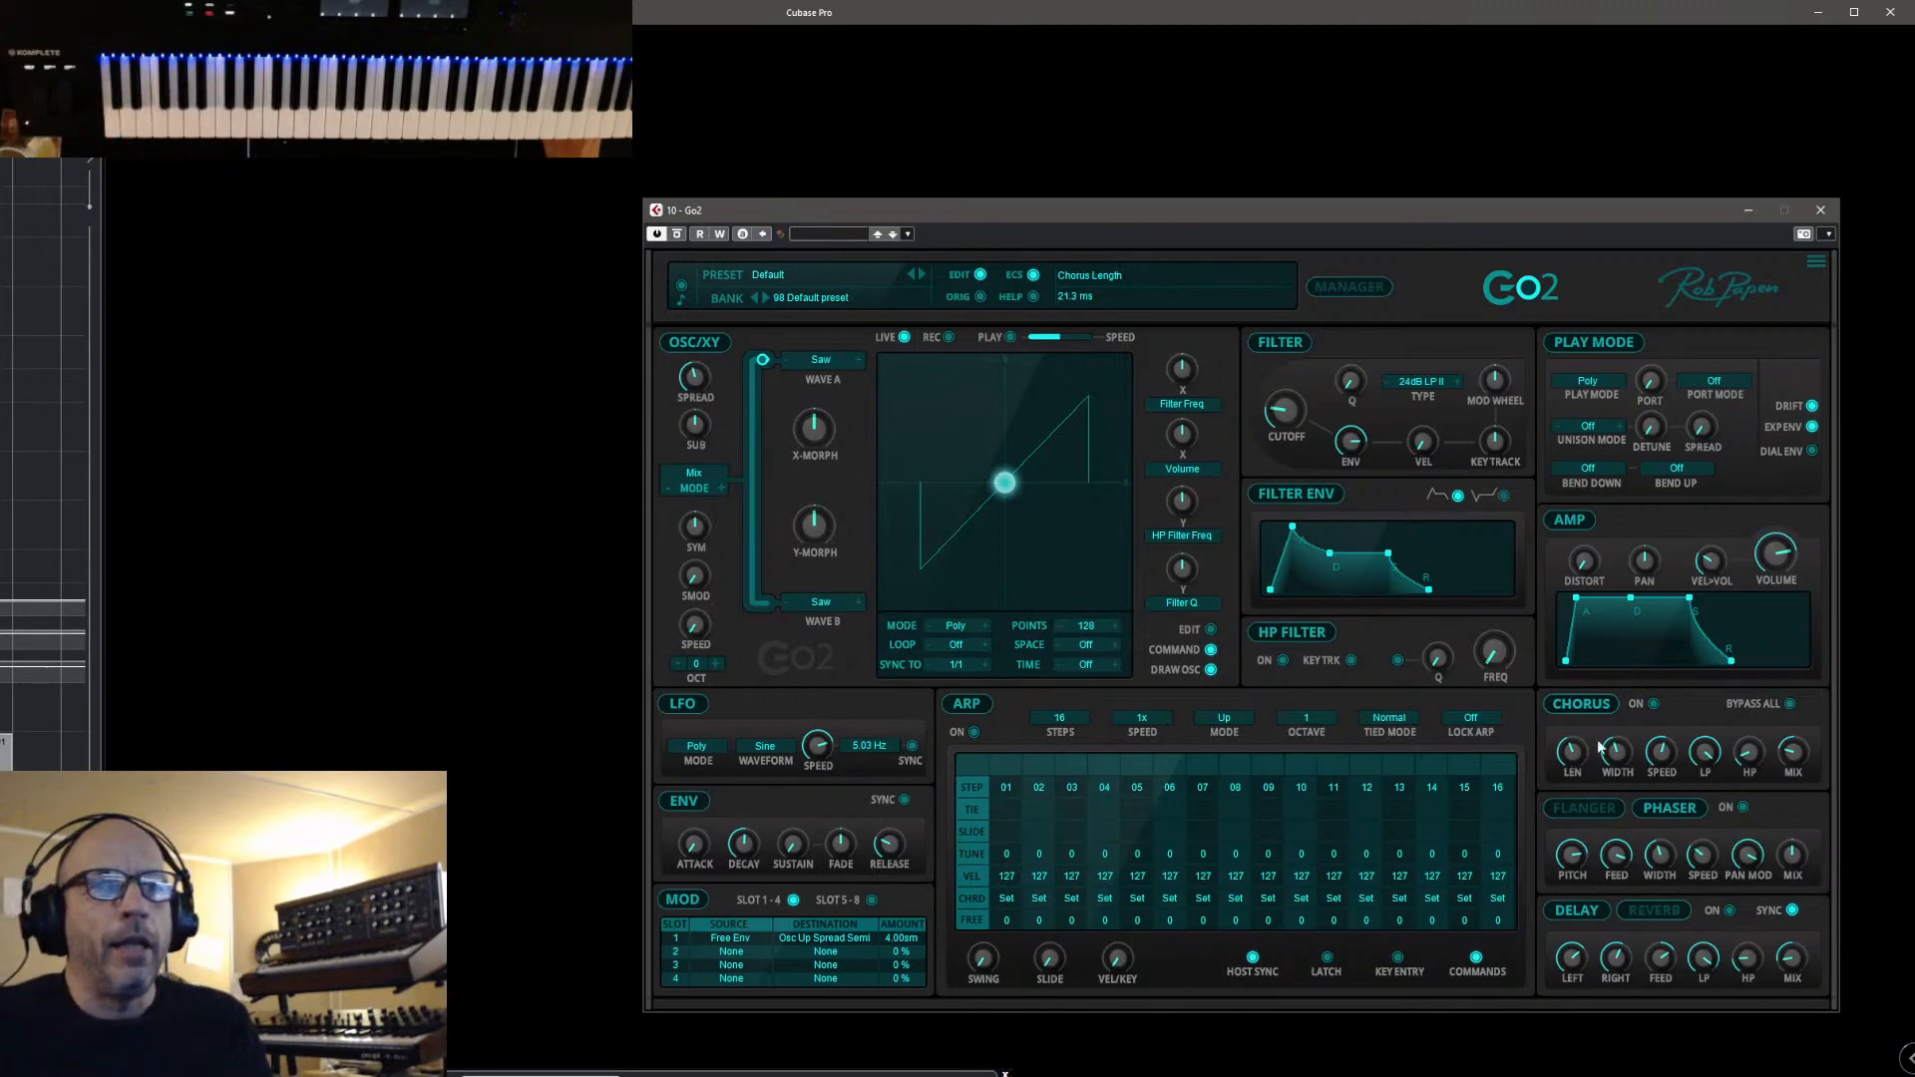
Turn on the chorus and switch the delay/reverb section to Reverb, toggling the effect on and back off
{"action": "left_click", "coordinate": [1655, 704]}
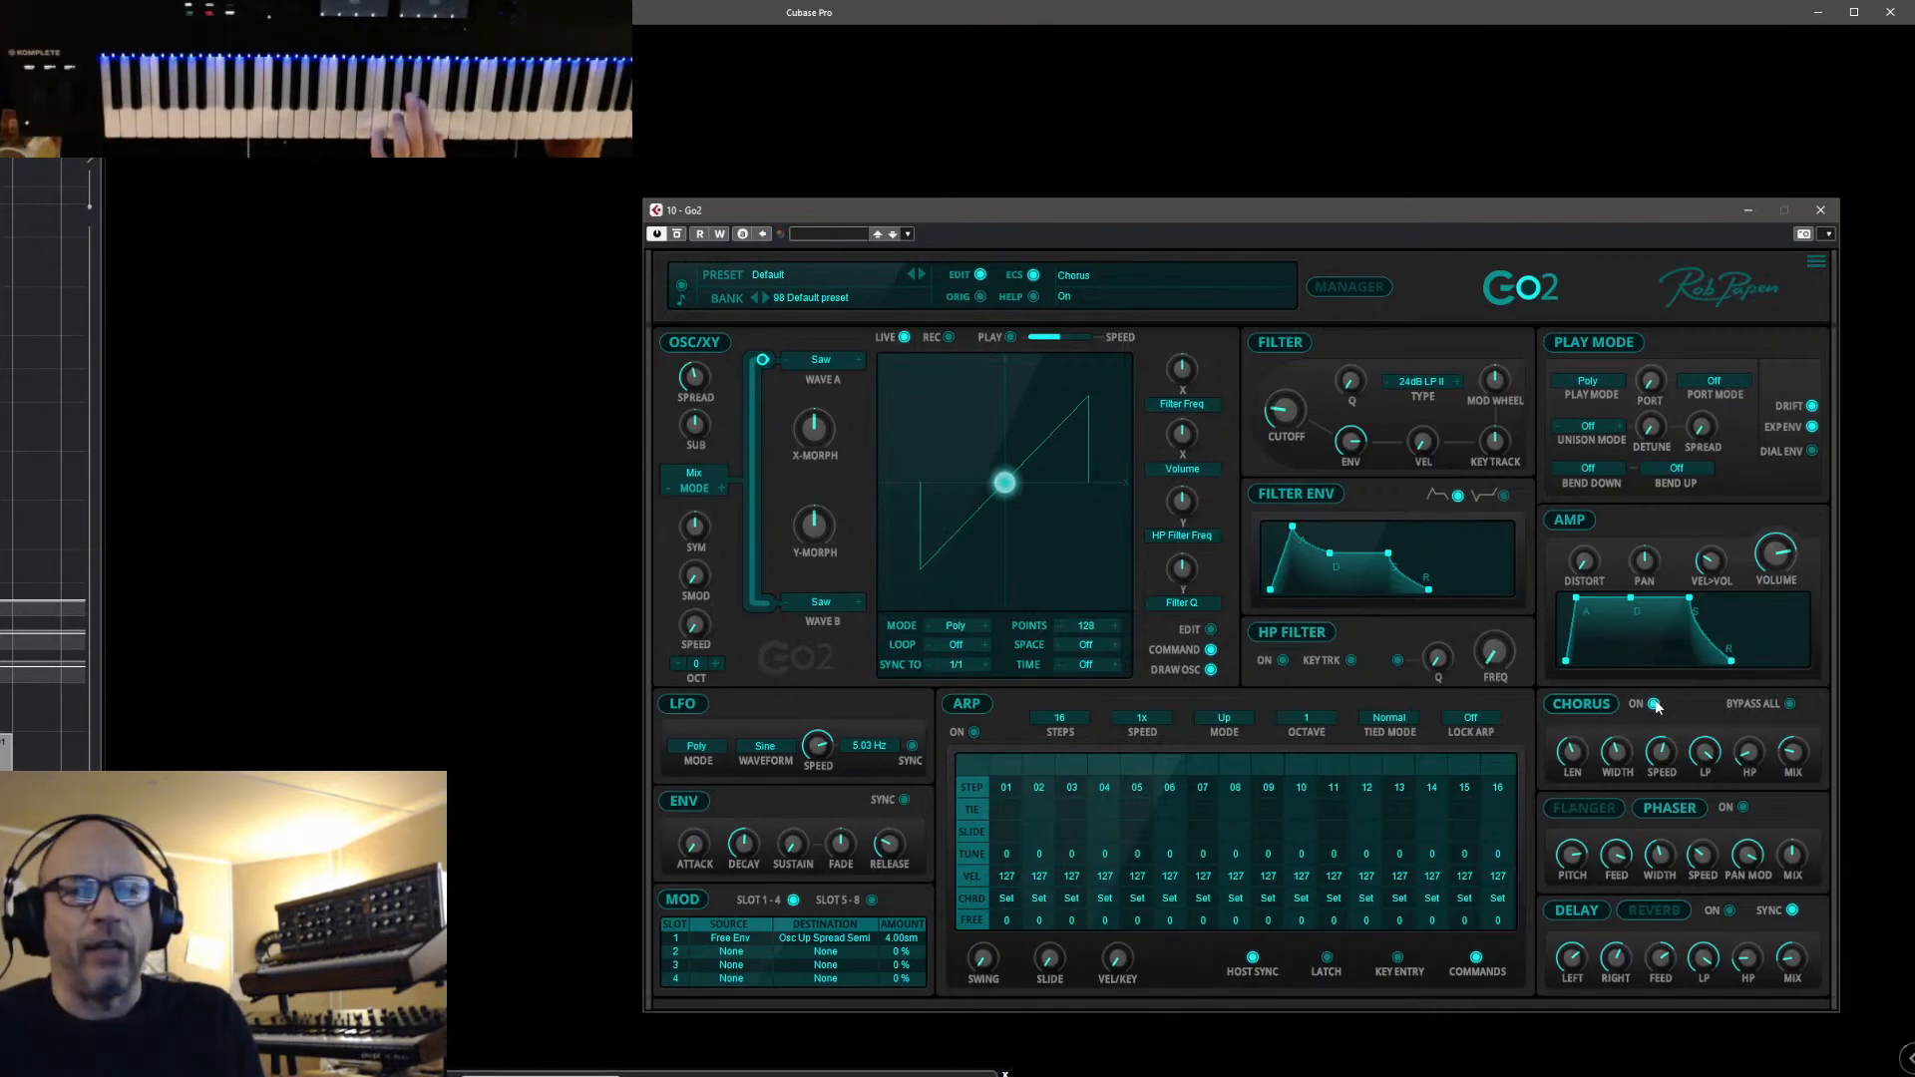
{"action": "left_click", "coordinate": [1656, 912]}
{"action": "left_click", "coordinate": [1730, 911]}
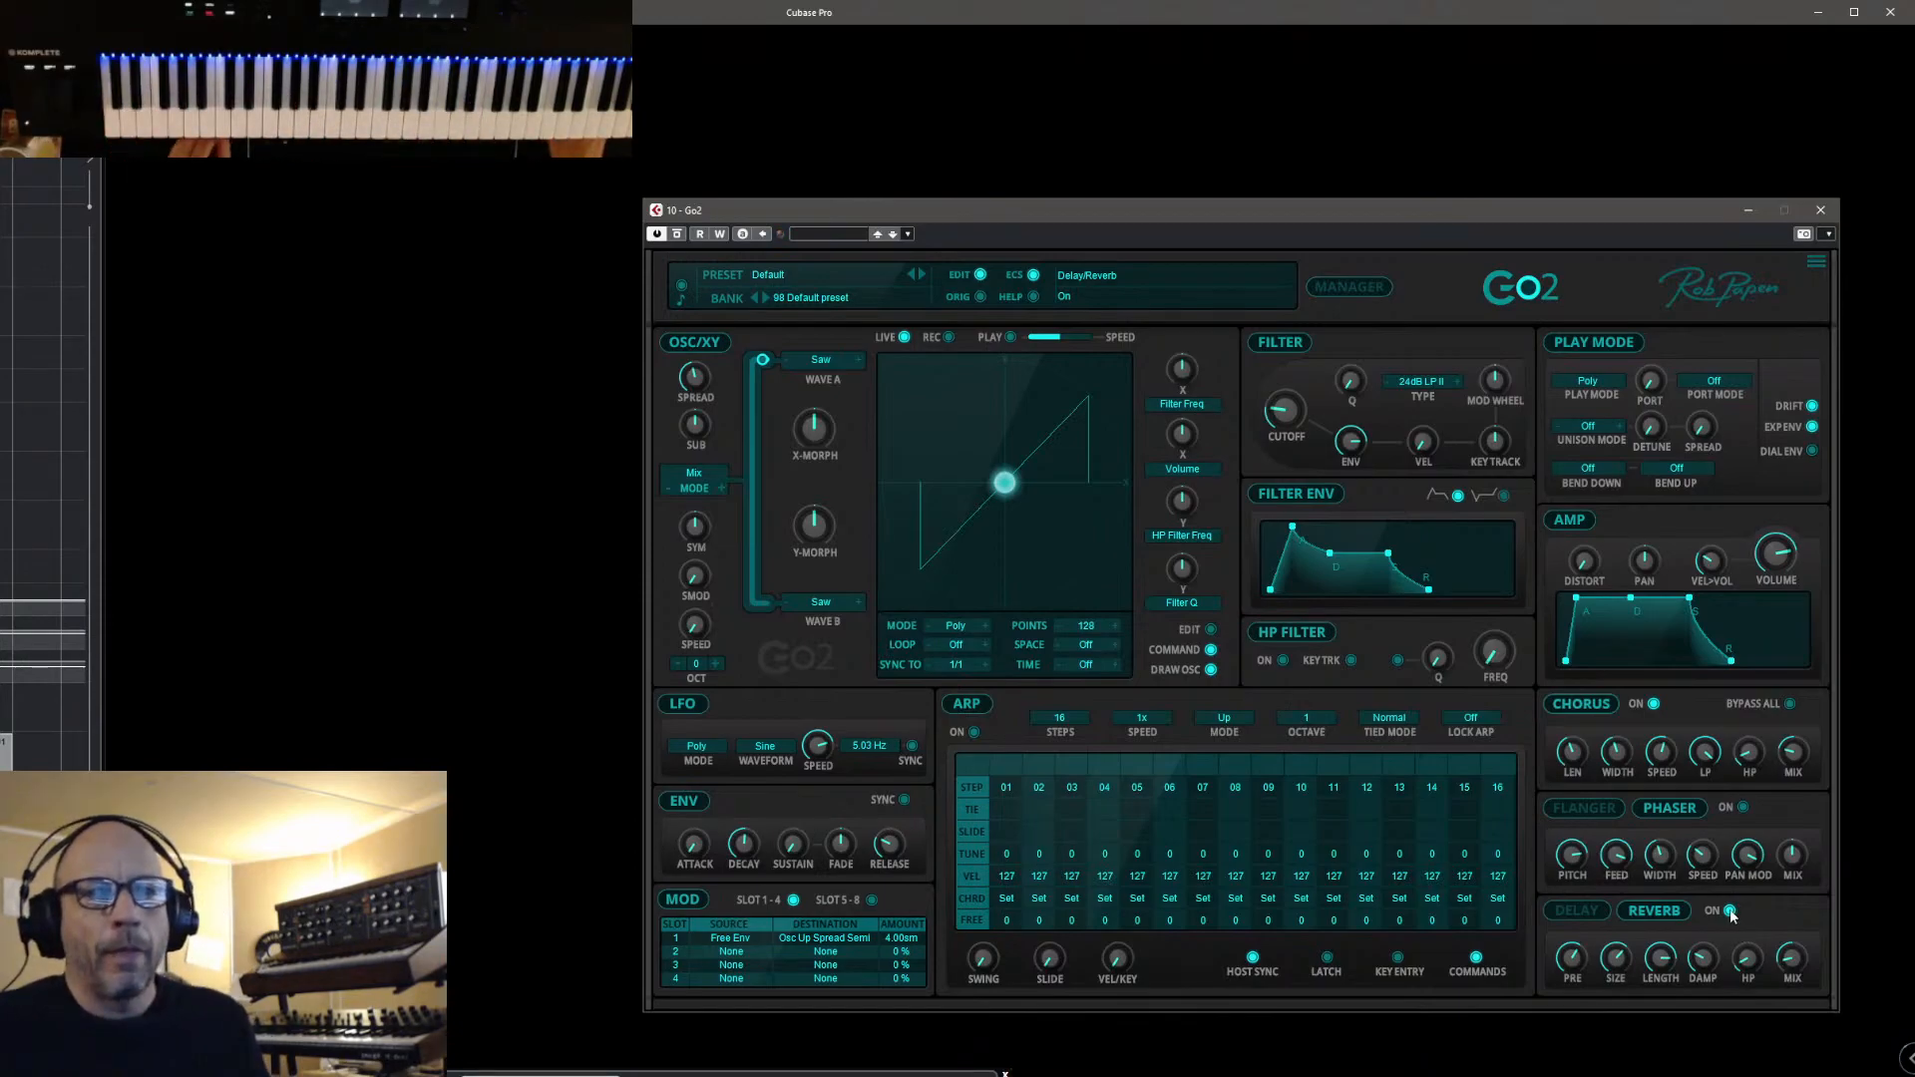
{"action": "left_click", "coordinate": [1729, 911]}
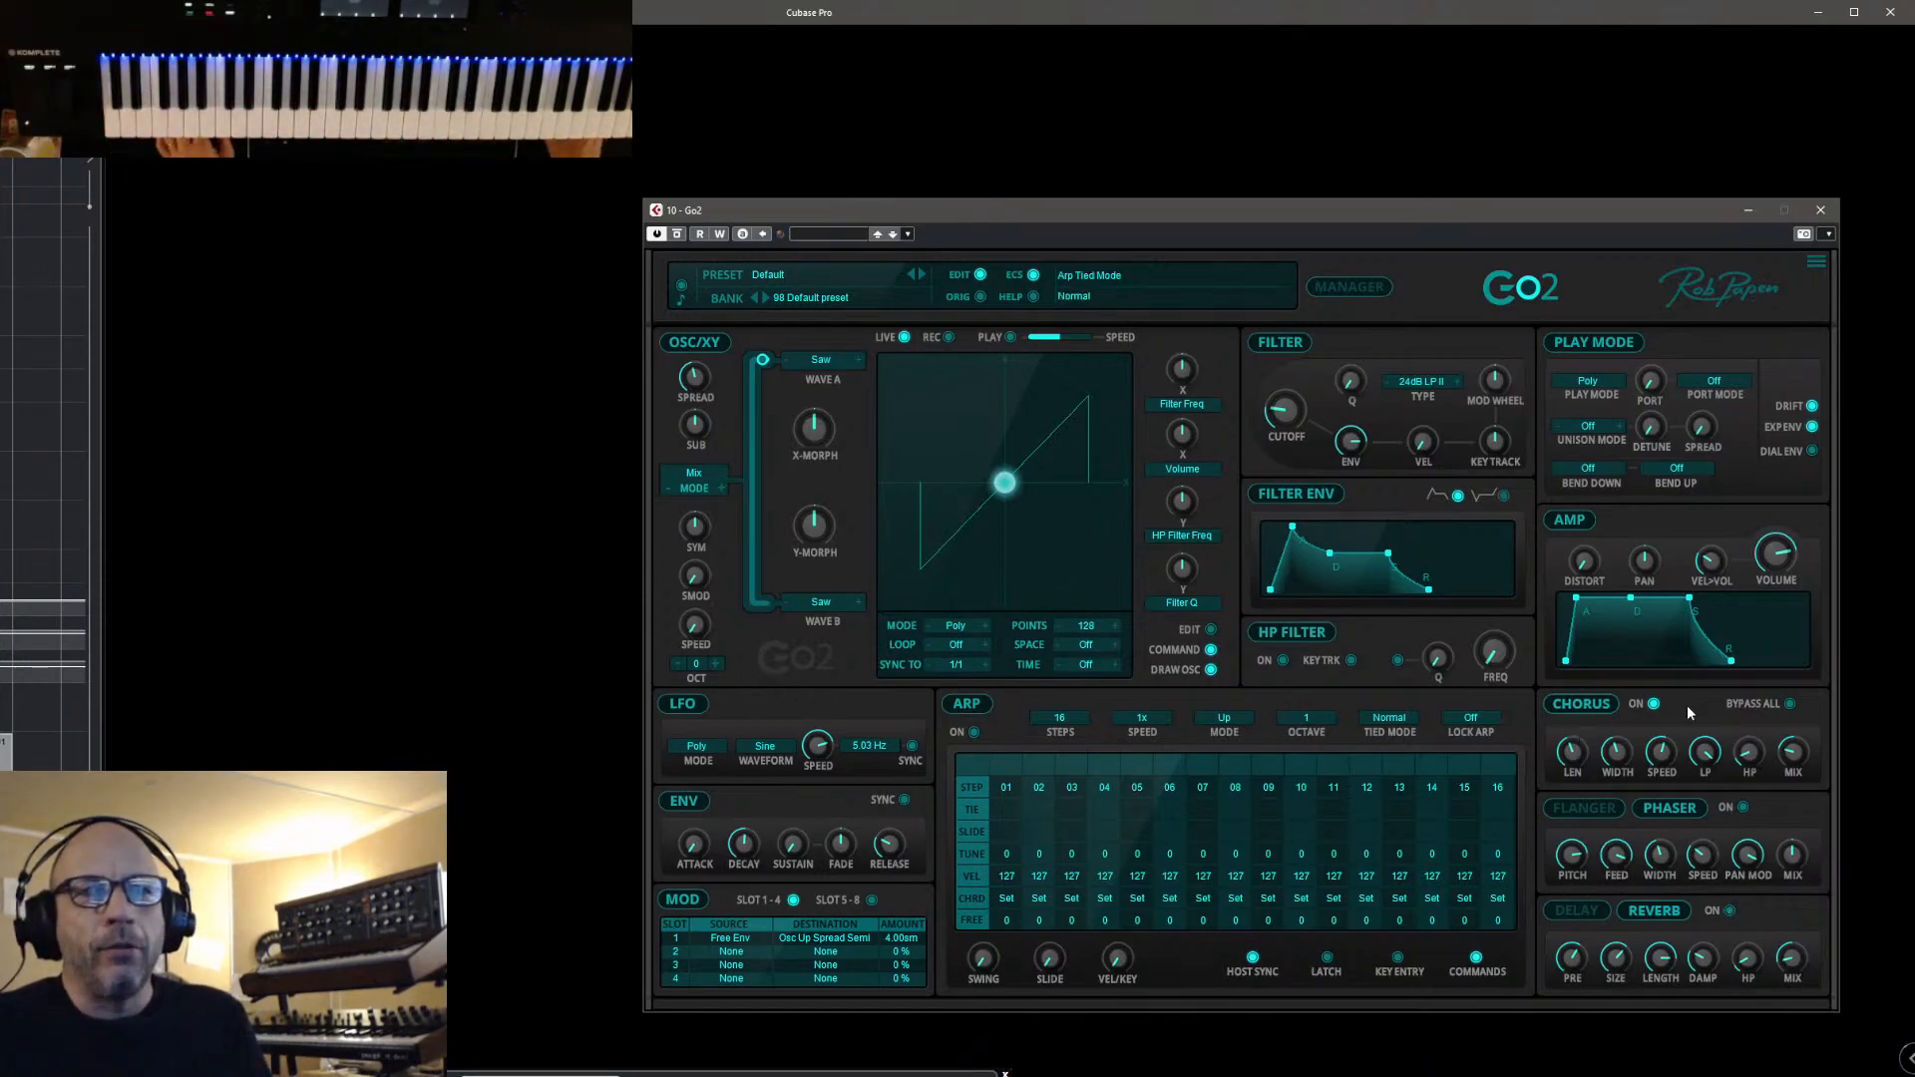
Look through the destination options for modulation slot 2, including the Osc and FX categories, without choosing one
{"action": "left_click", "coordinate": [828, 950]}
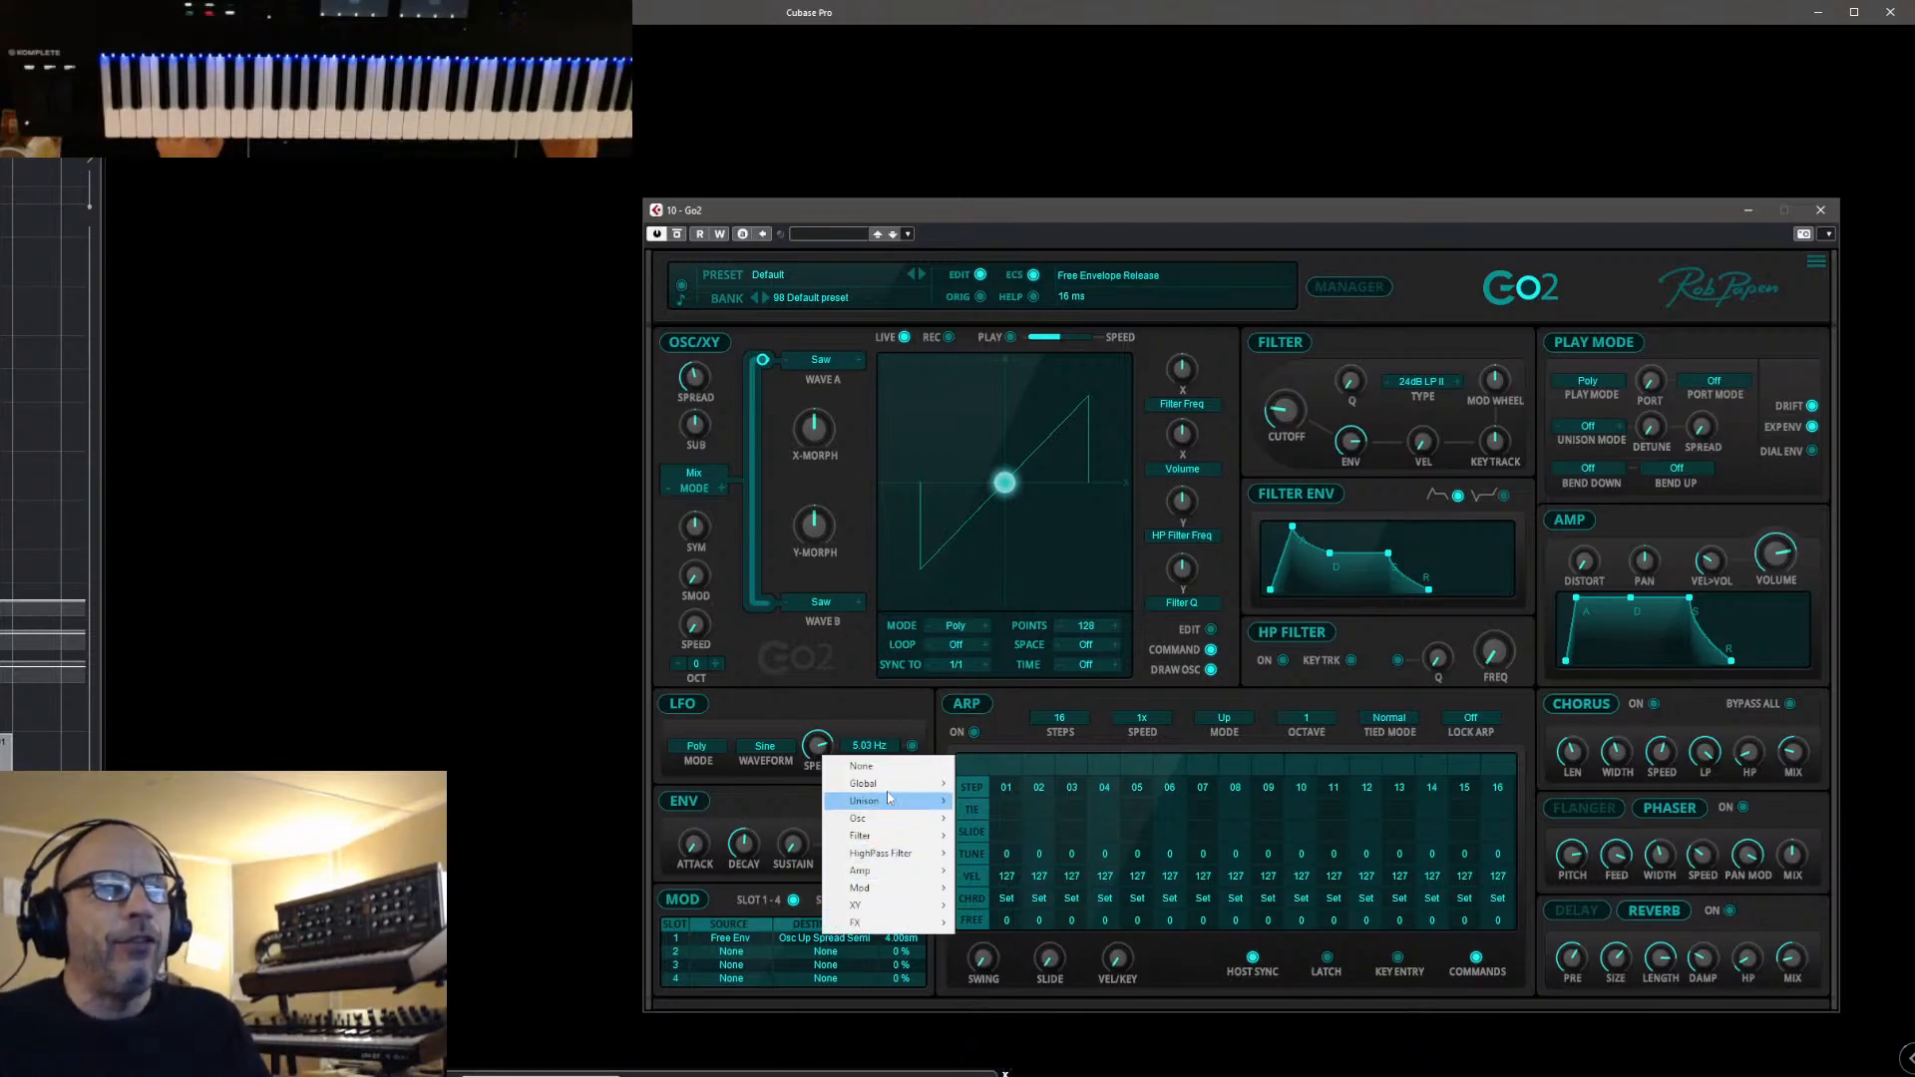
{"action": "mouse_move", "coordinate": [908, 793]}
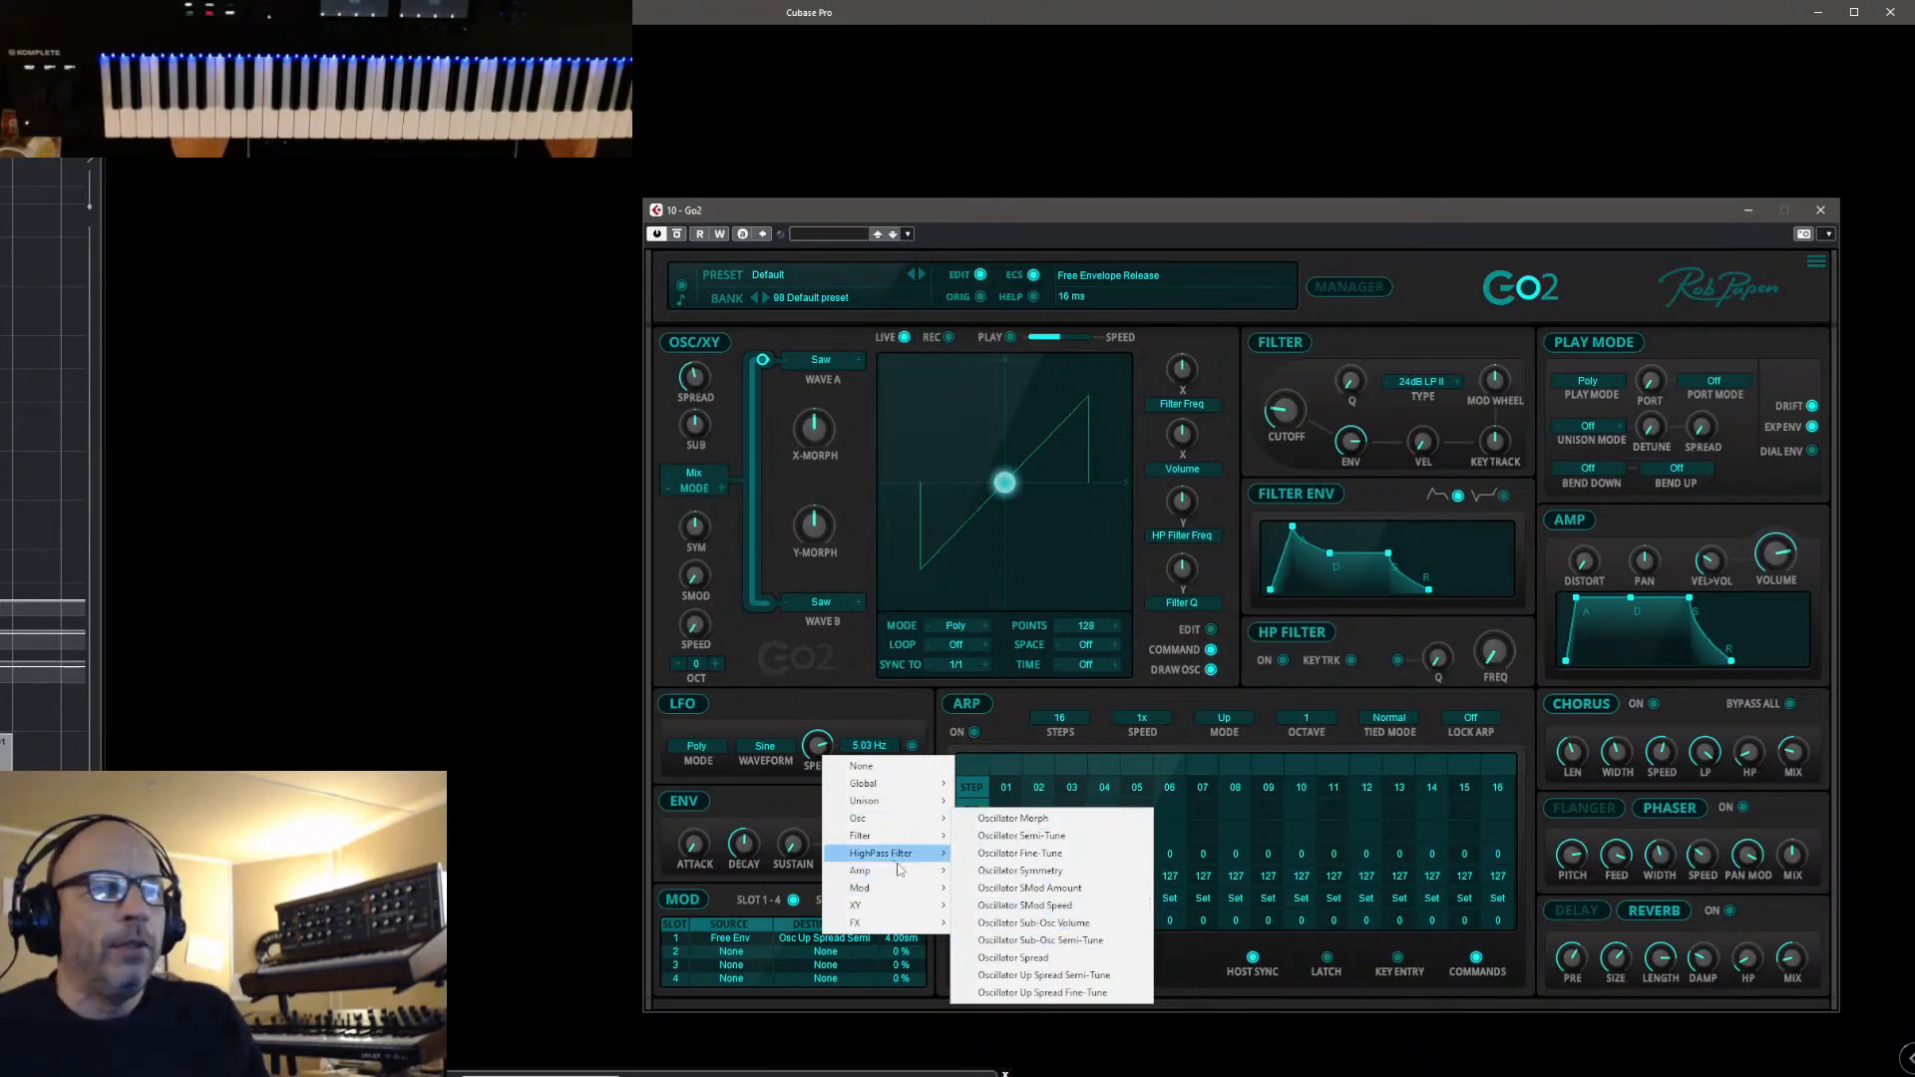
{"action": "mouse_move", "coordinate": [908, 877]}
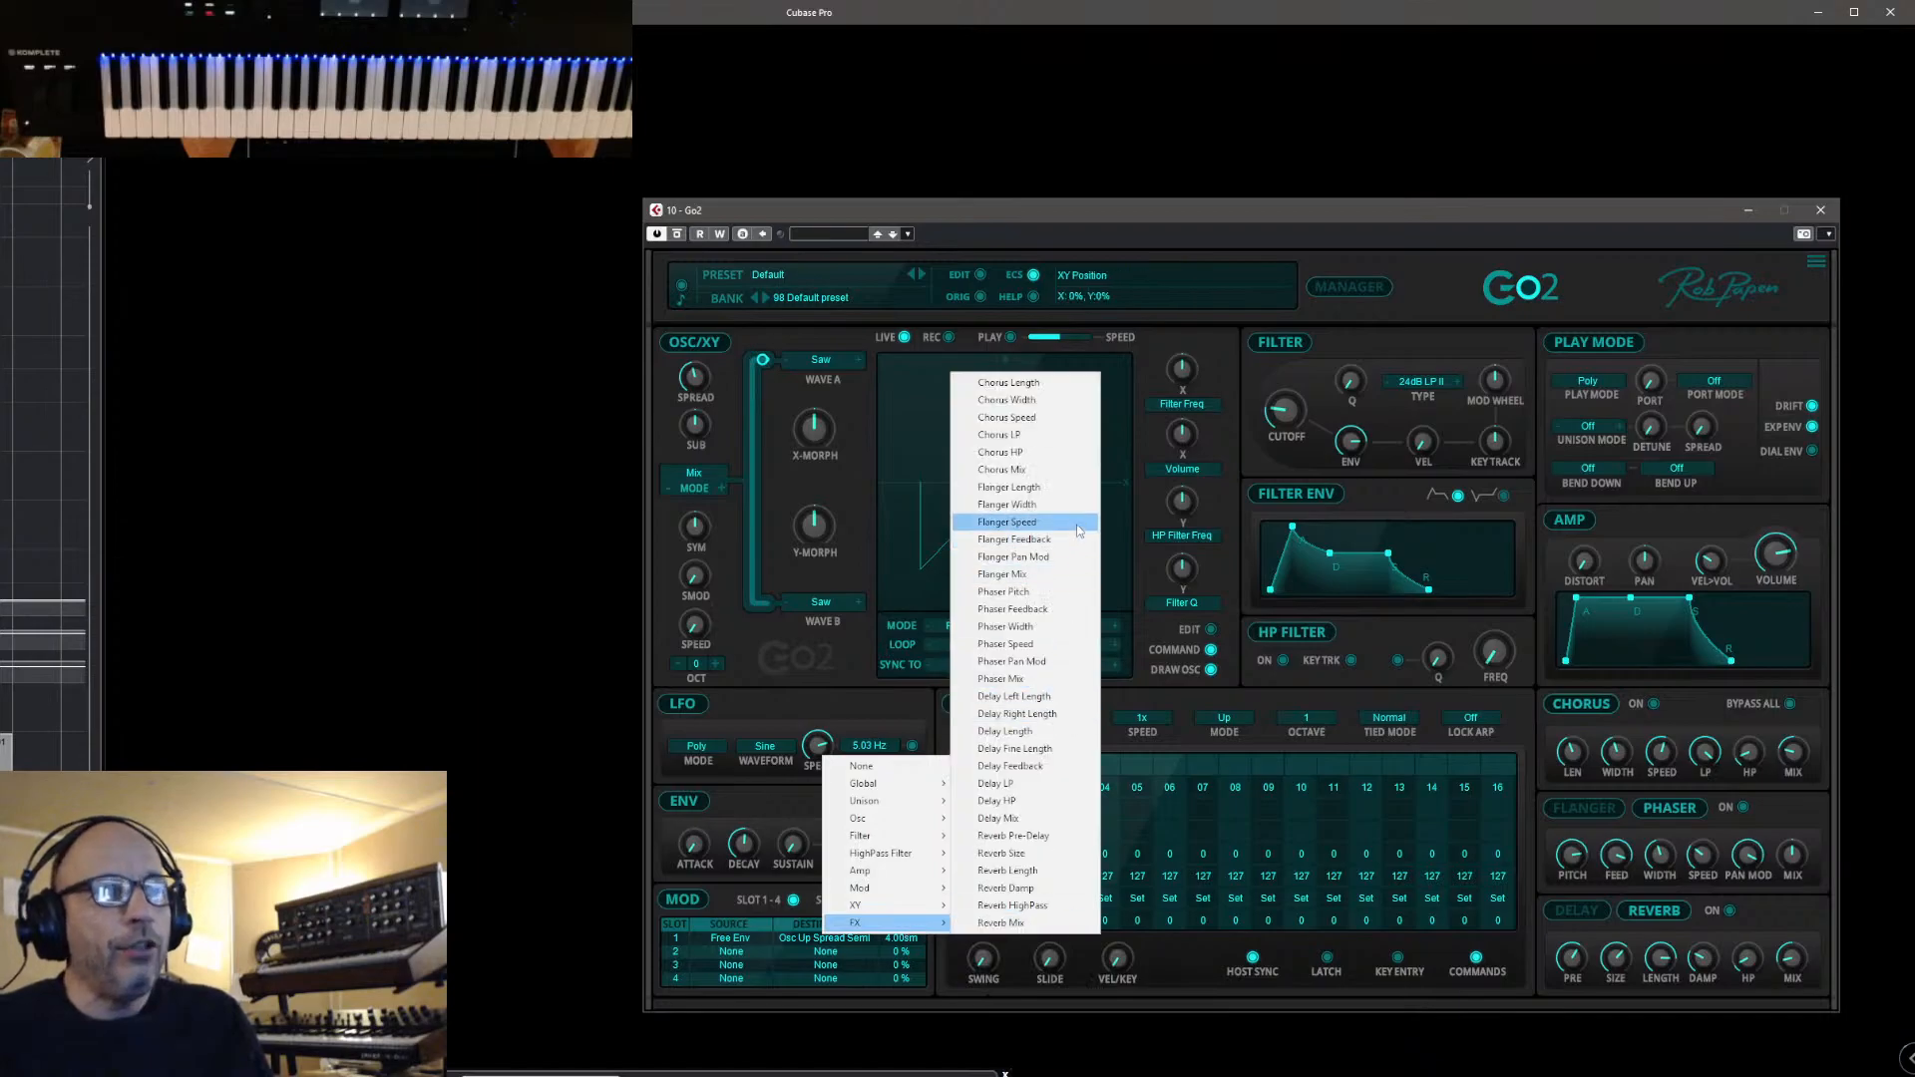
{"action": "left_click", "coordinate": [881, 930]}
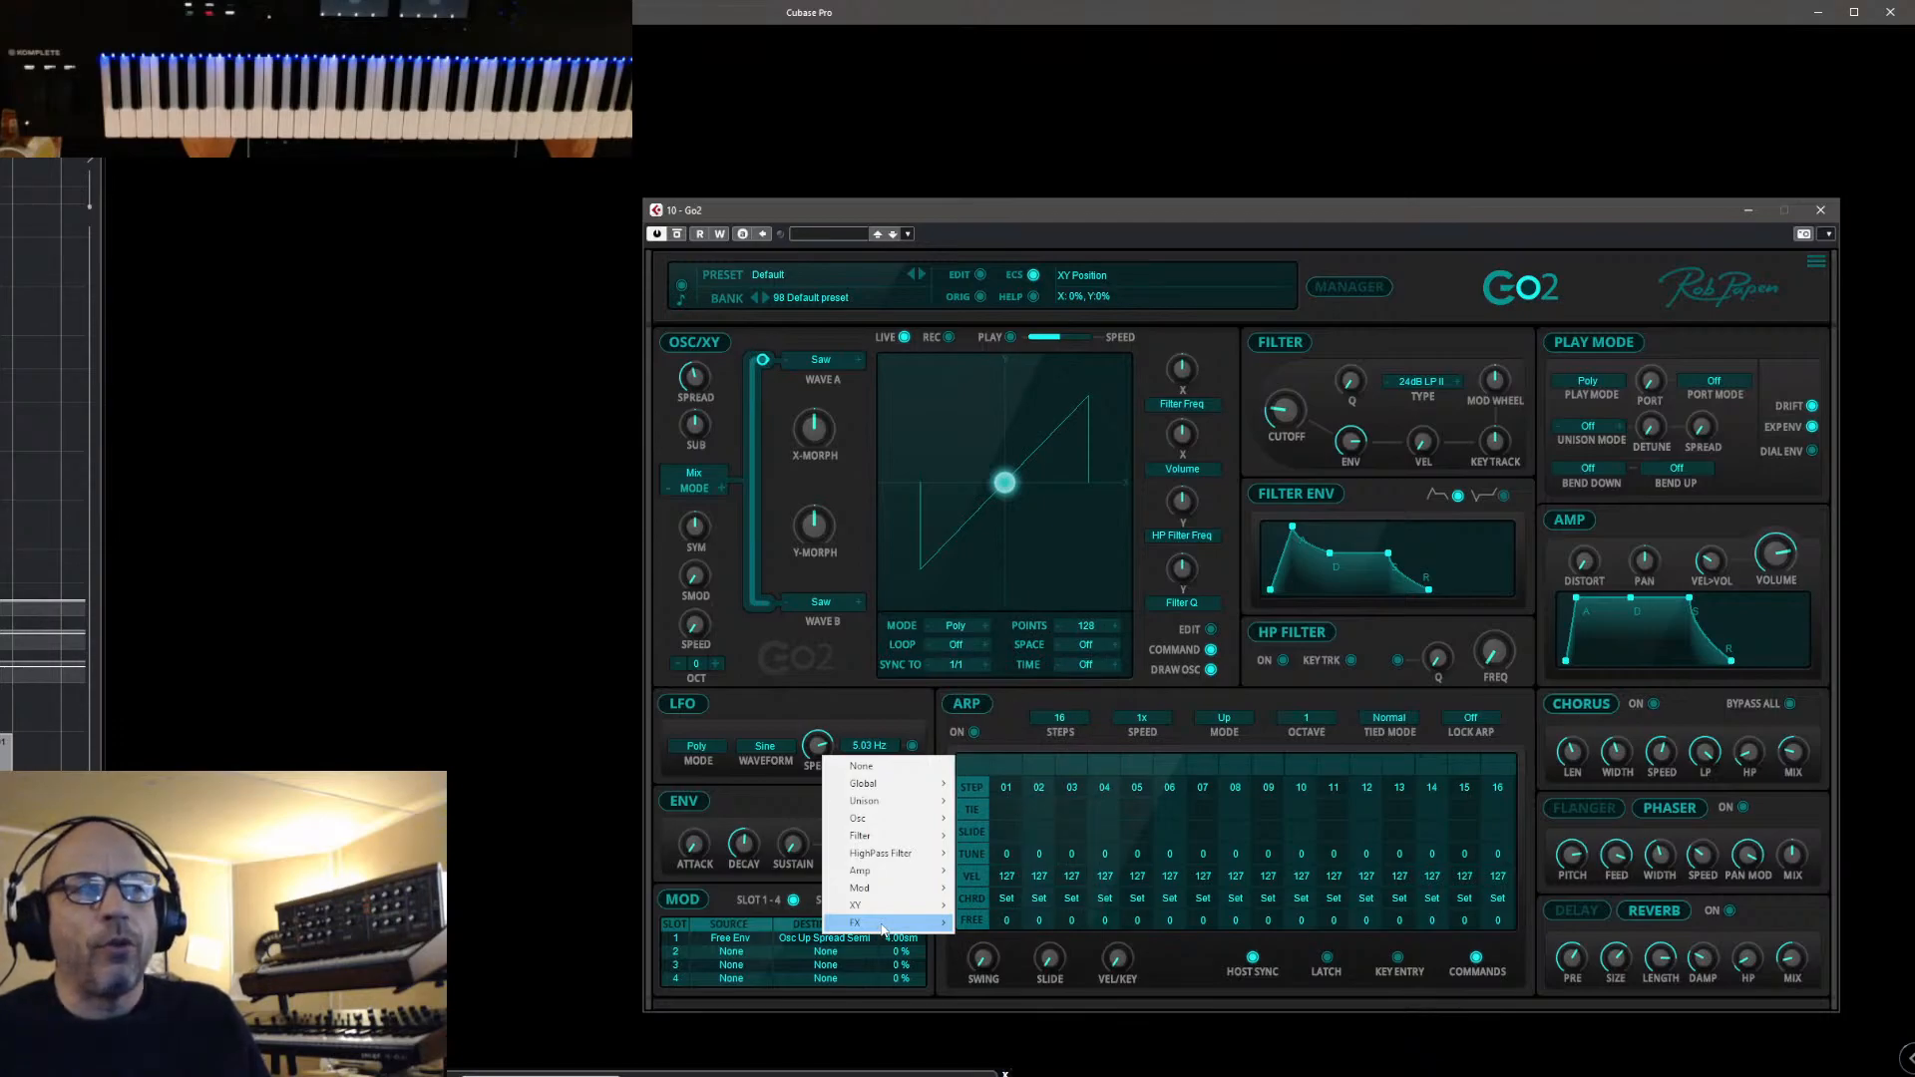
{"action": "left_click", "coordinate": [768, 804]}
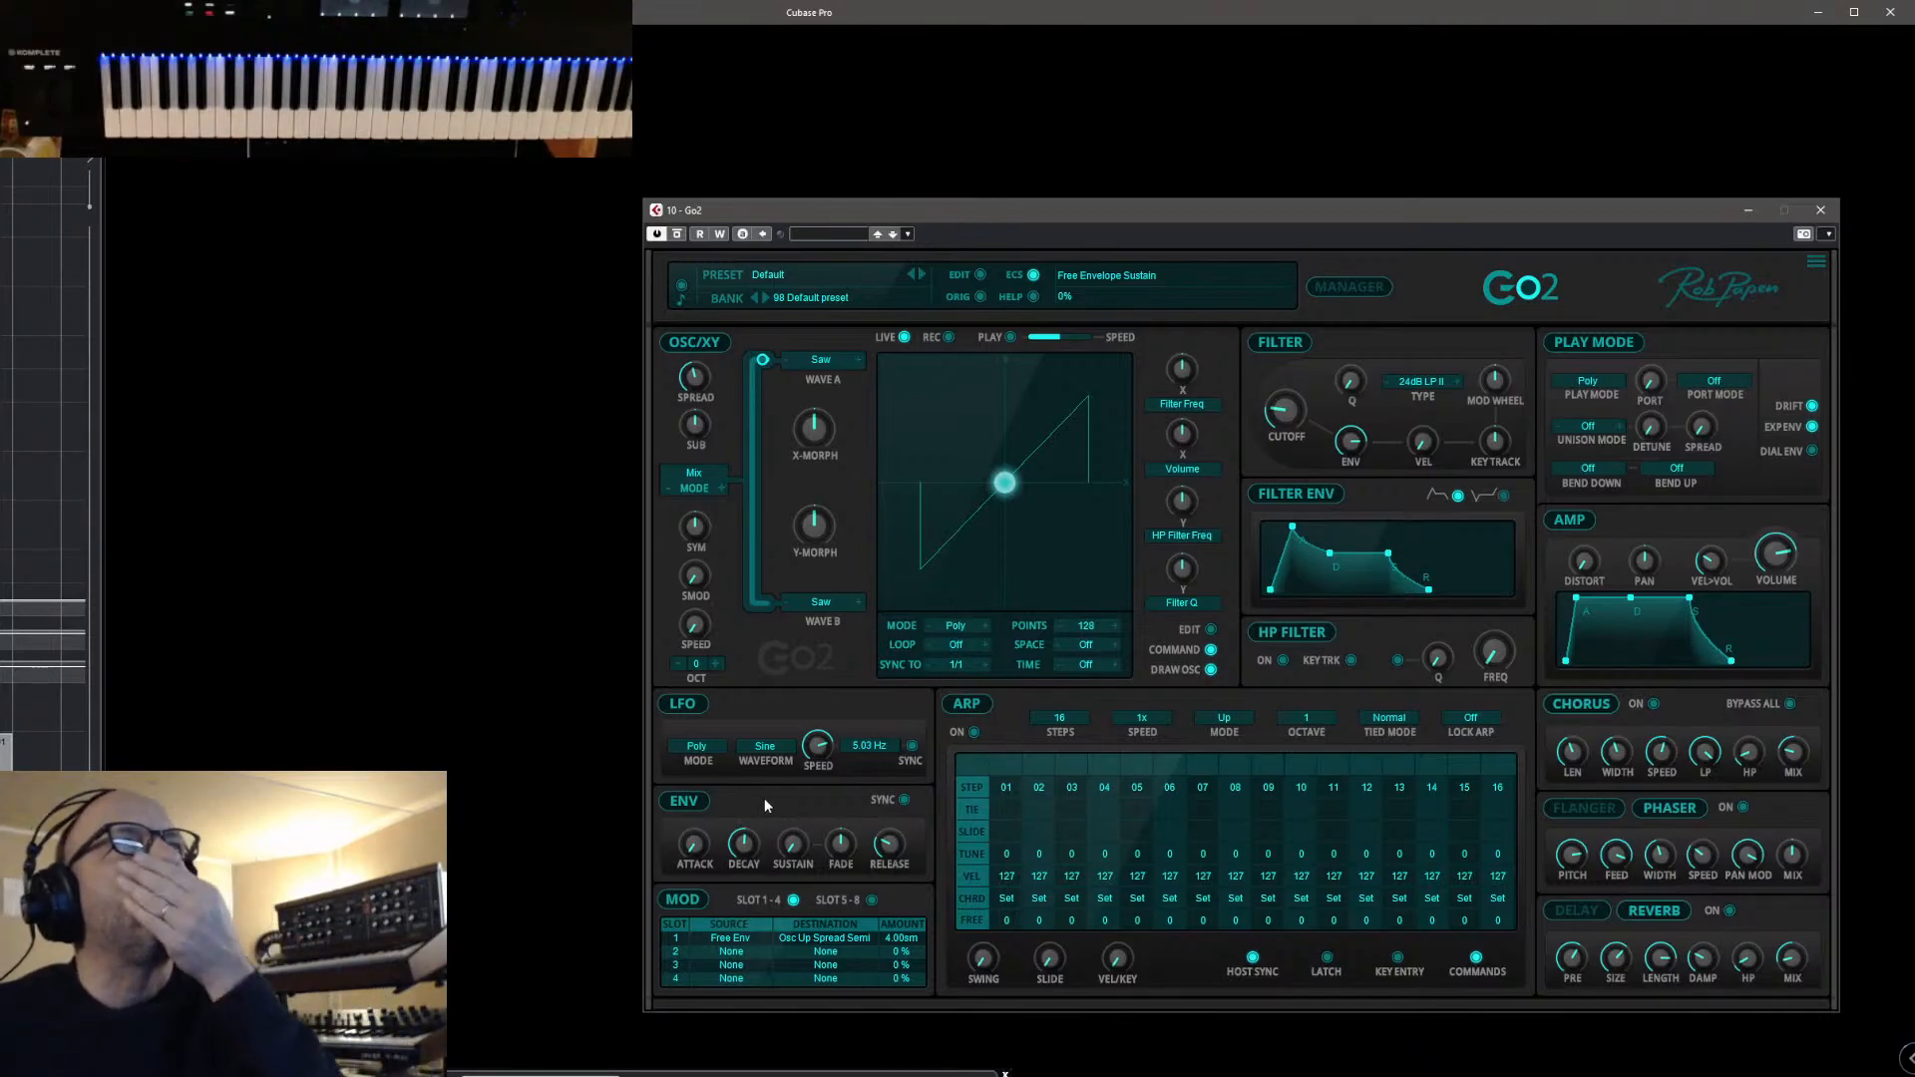
Load the "A way to Go2" preset from the "04 Arp and Seq 01" bank and return to the main page
{"action": "left_click", "coordinate": [1358, 286]}
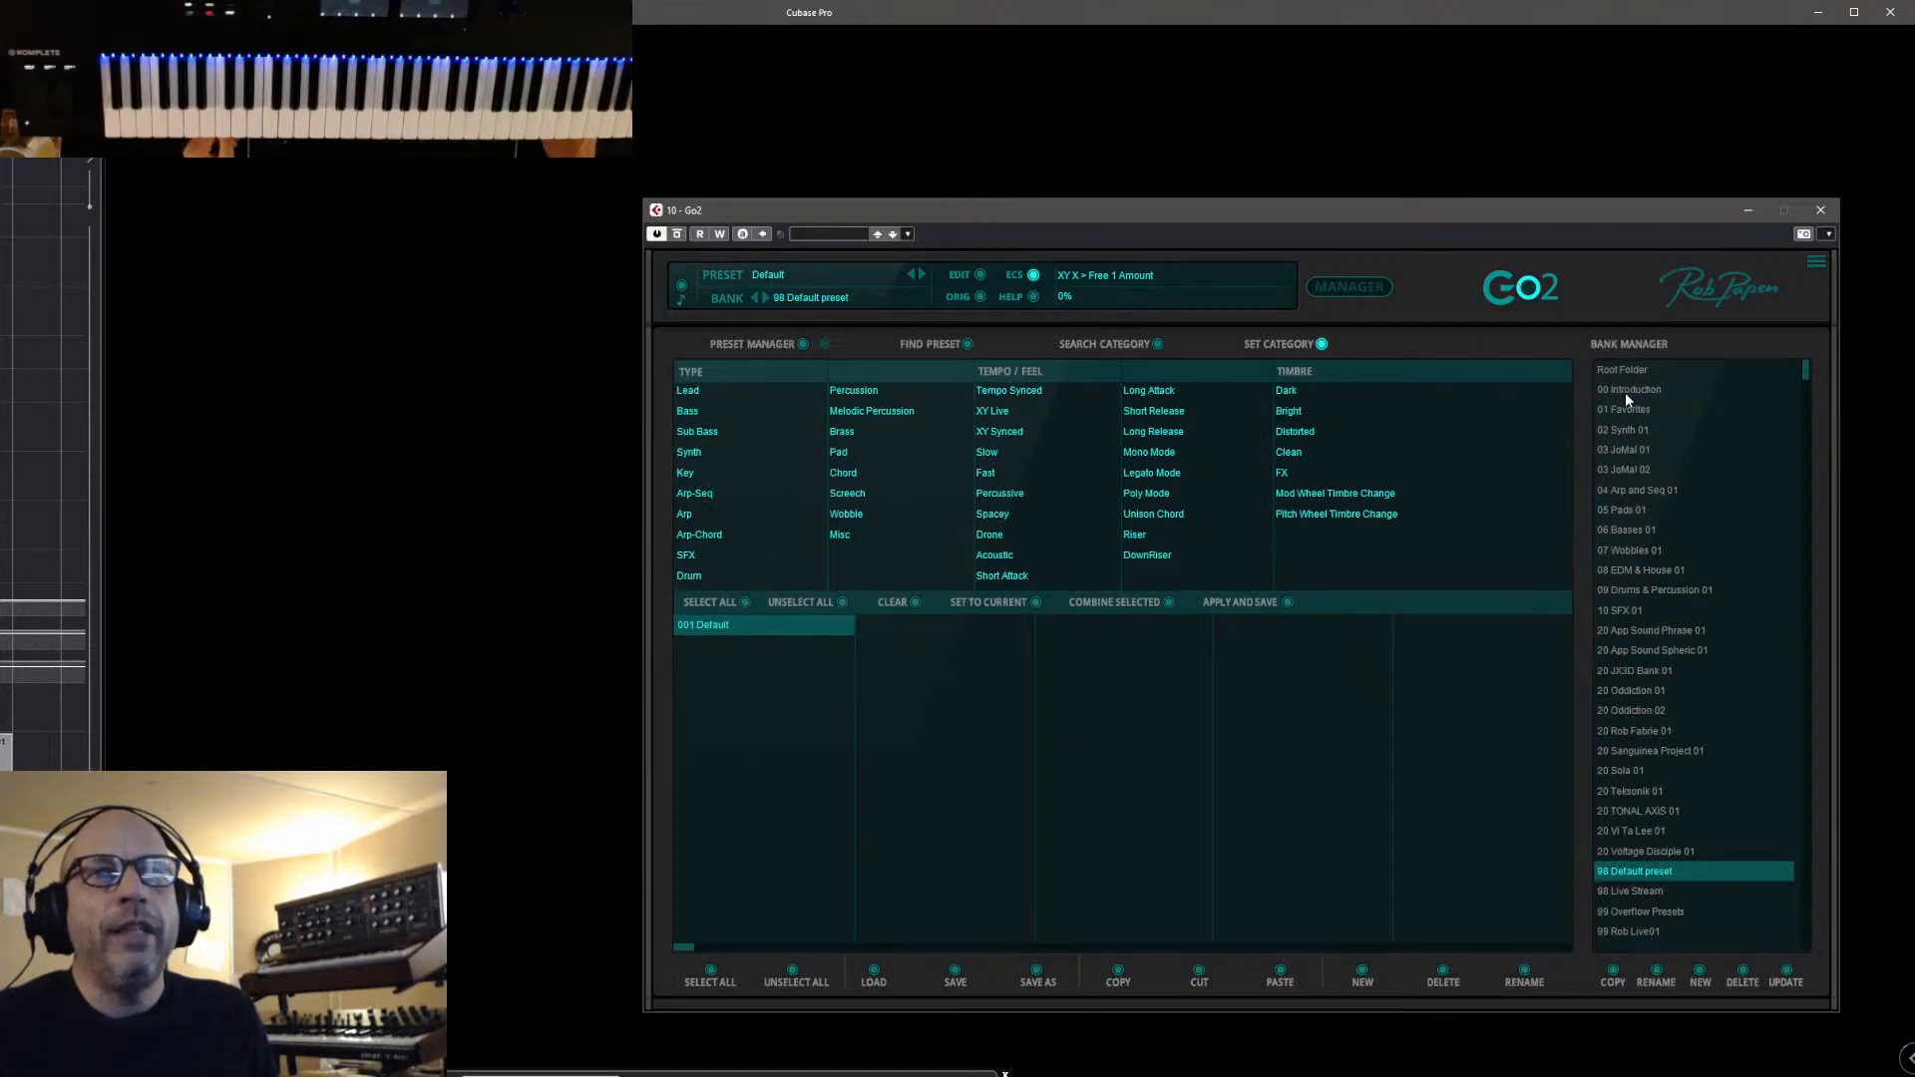
{"action": "left_click", "coordinate": [1642, 493]}
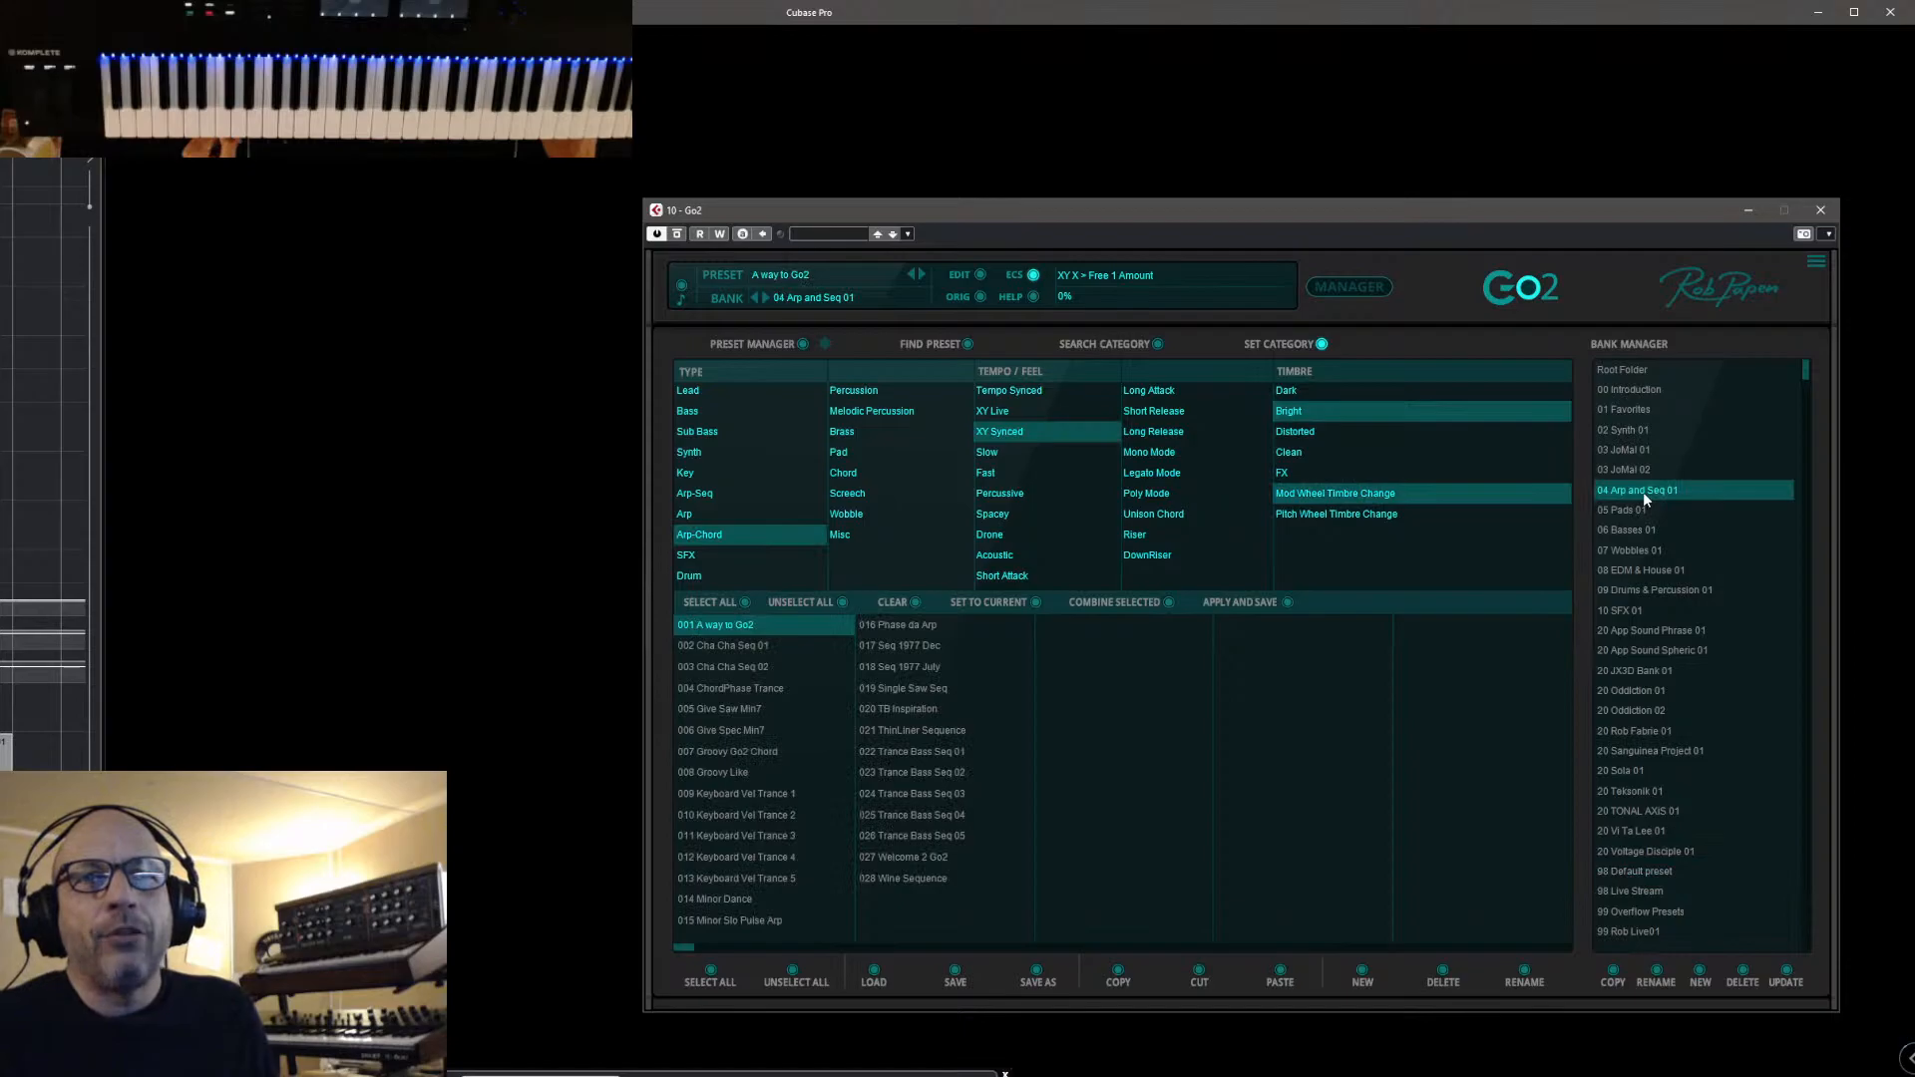
{"action": "left_click", "coordinate": [1353, 290]}
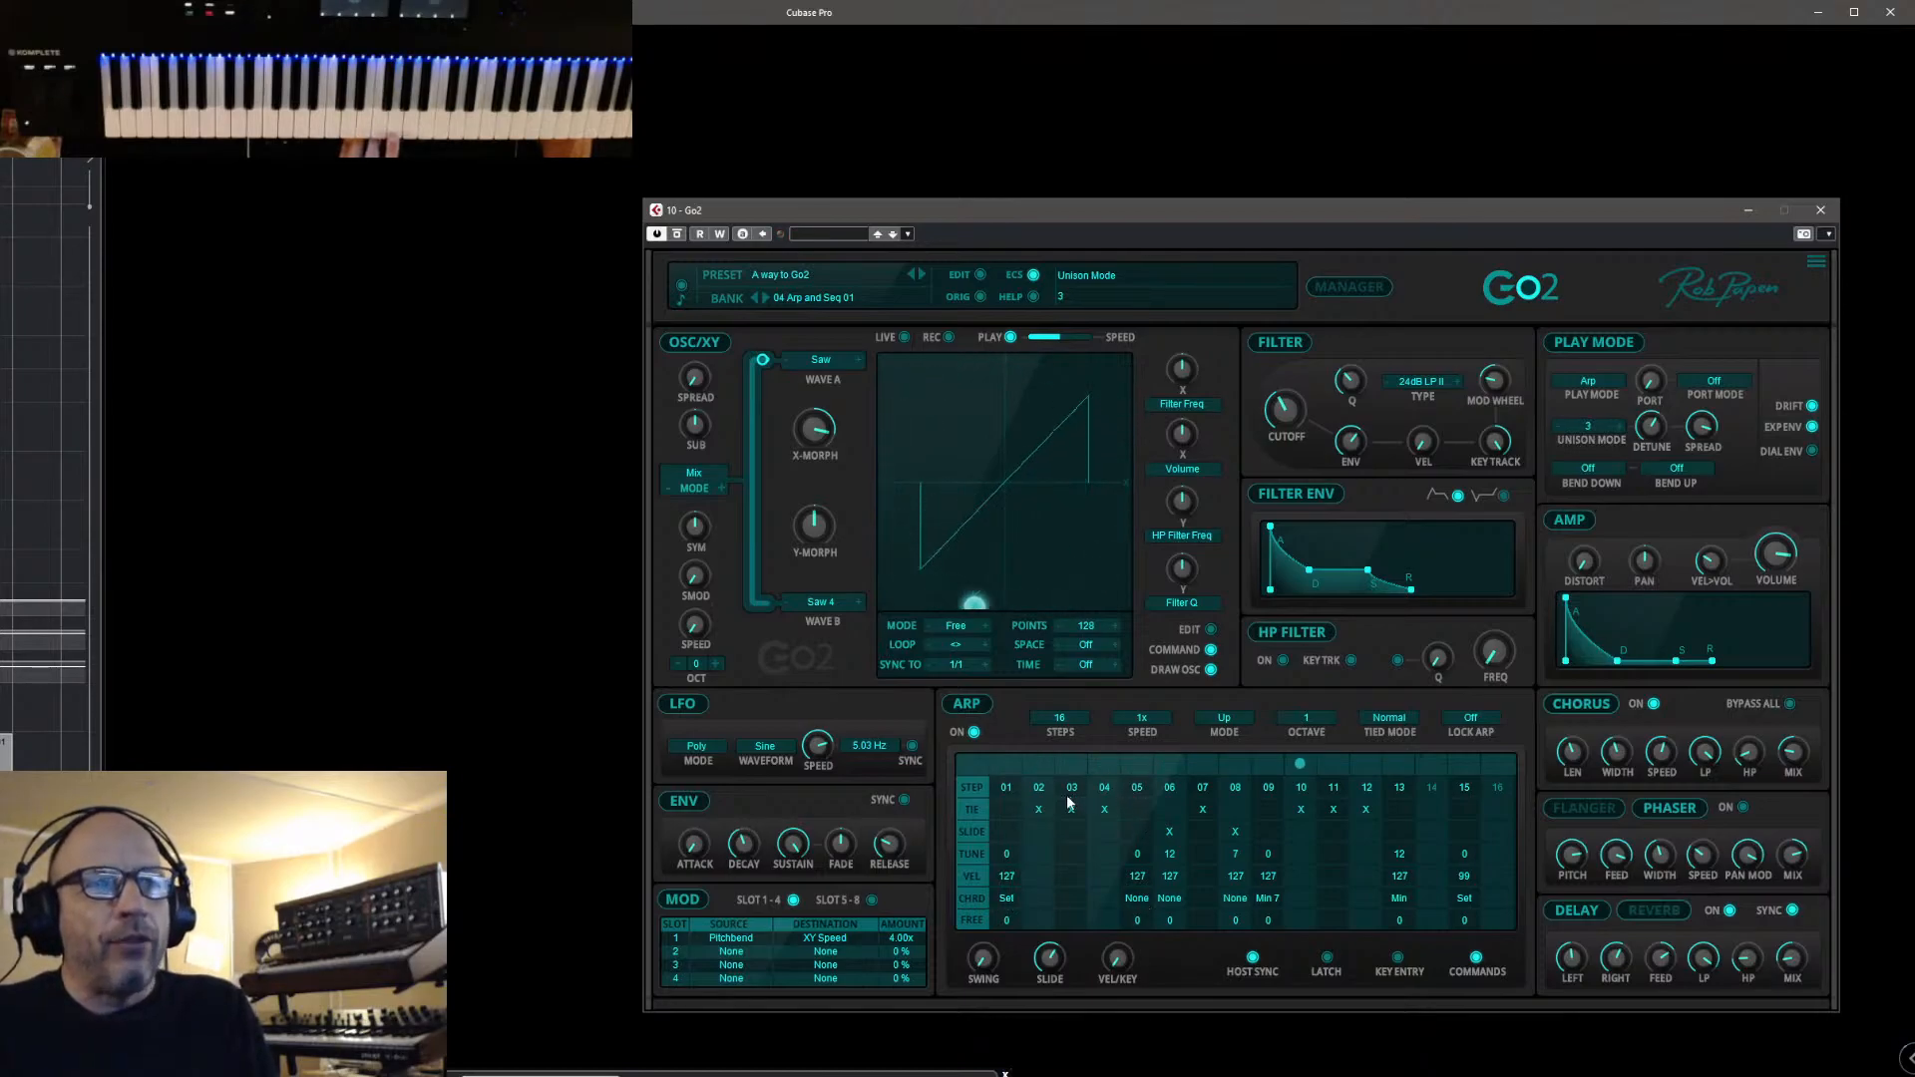
Toggle arp step 1 off and on, and try a Diminished 7 chord on step 9 before restoring Minor 7
{"action": "left_click", "coordinate": [1006, 787]}
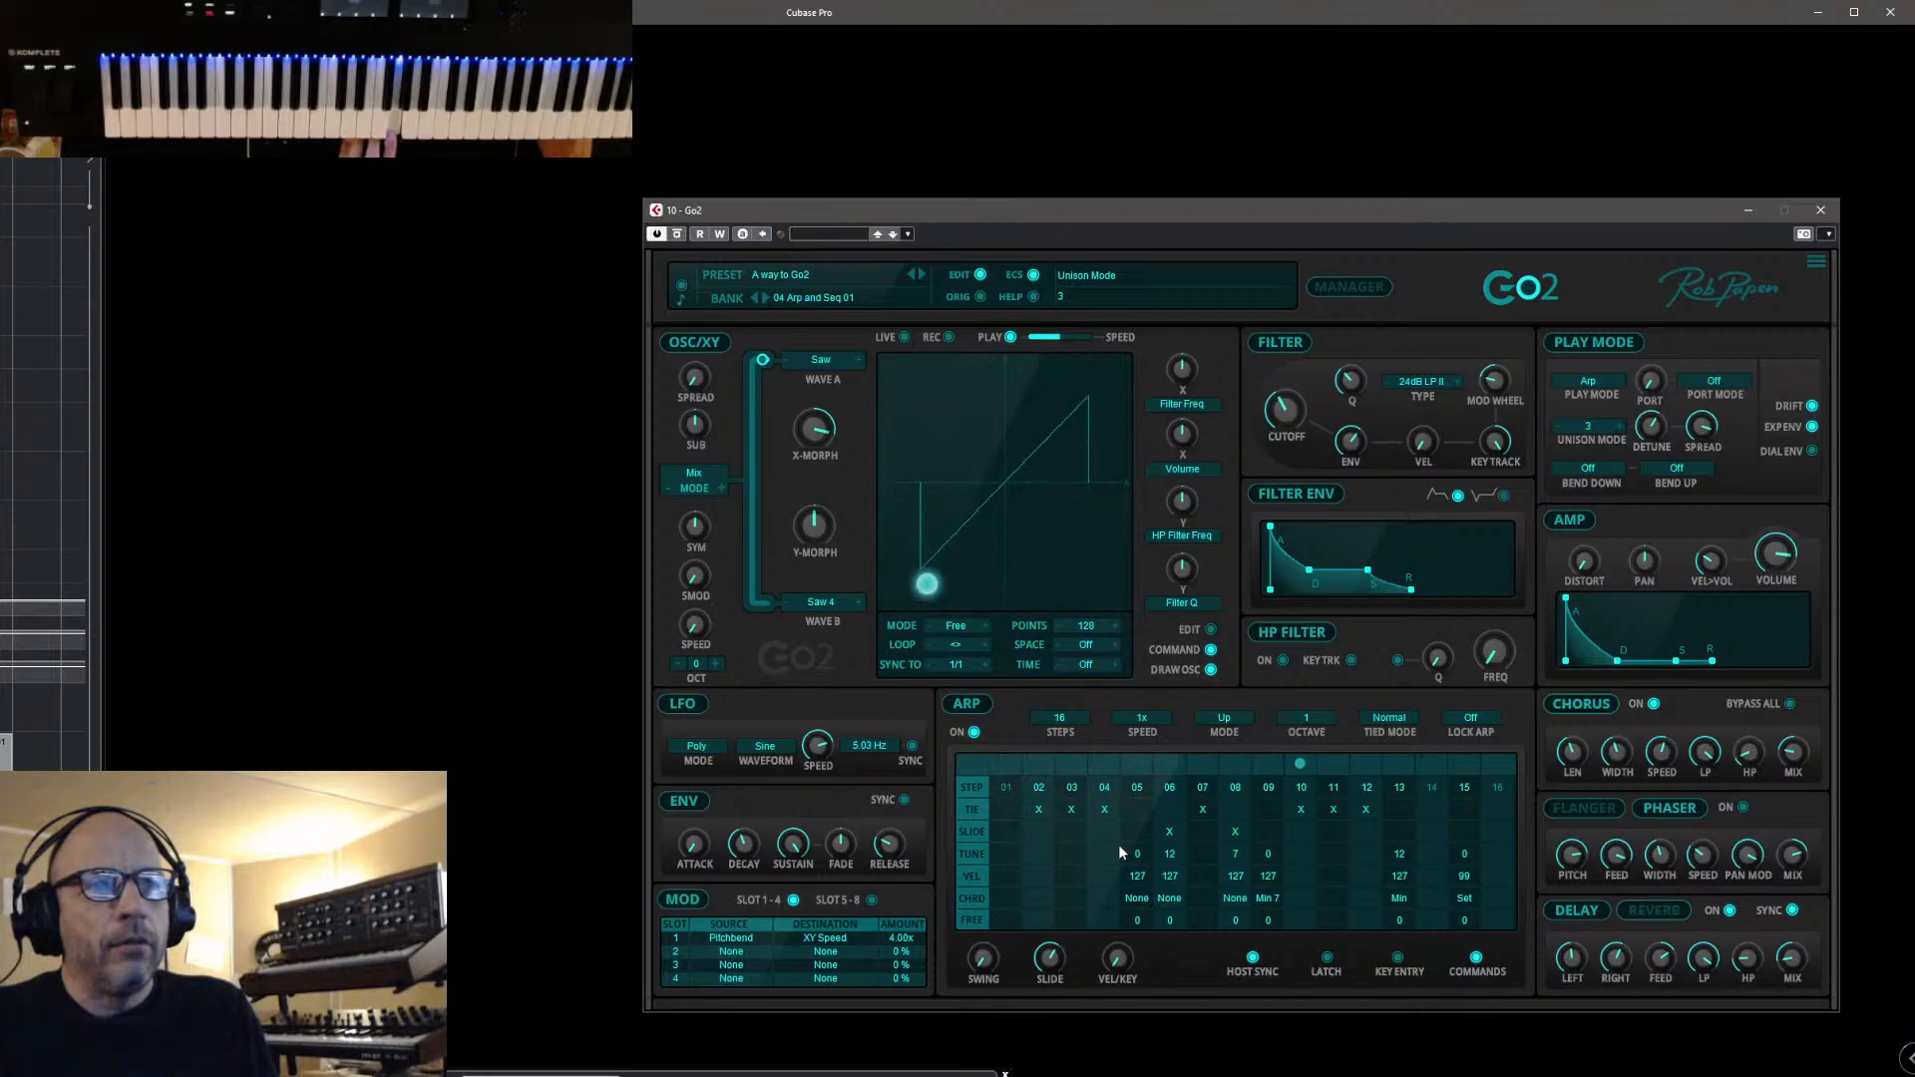
{"action": "left_click", "coordinate": [1006, 787]}
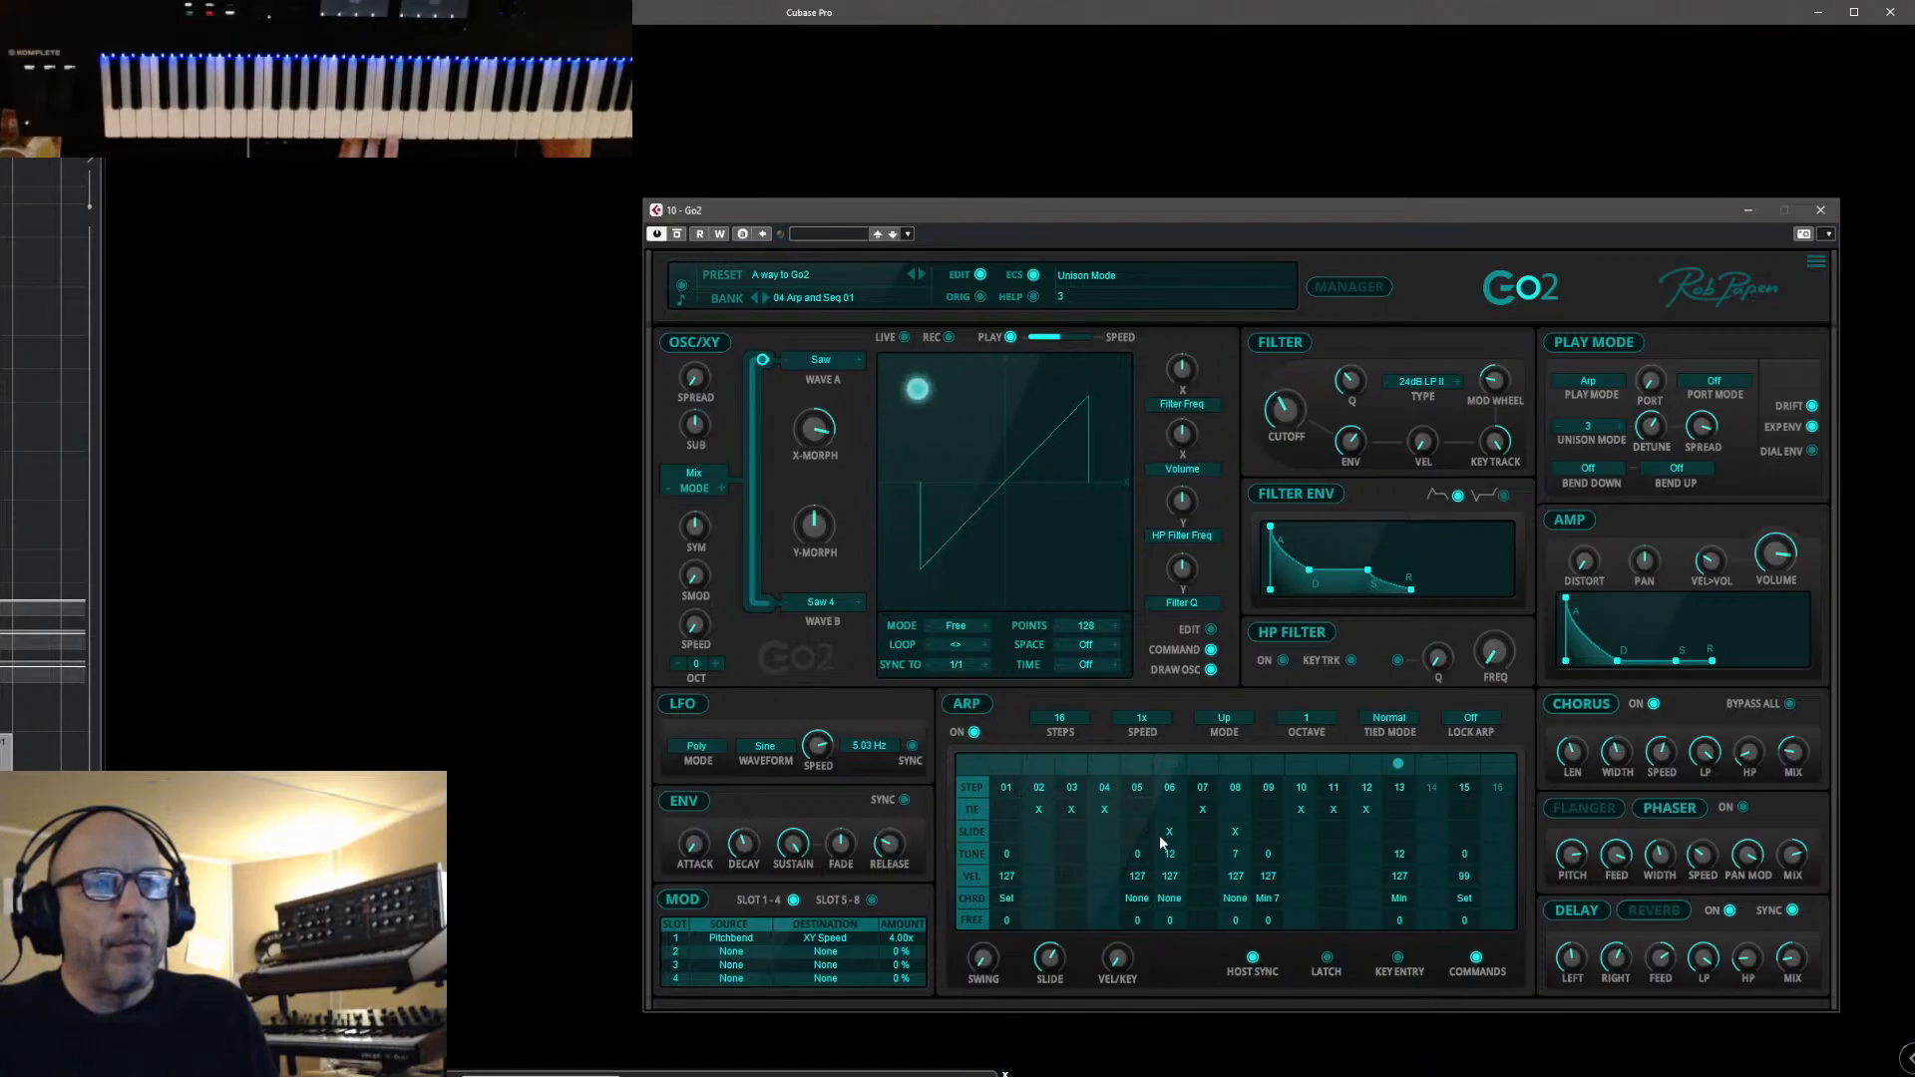
{"action": "left_click", "coordinate": [1276, 901]}
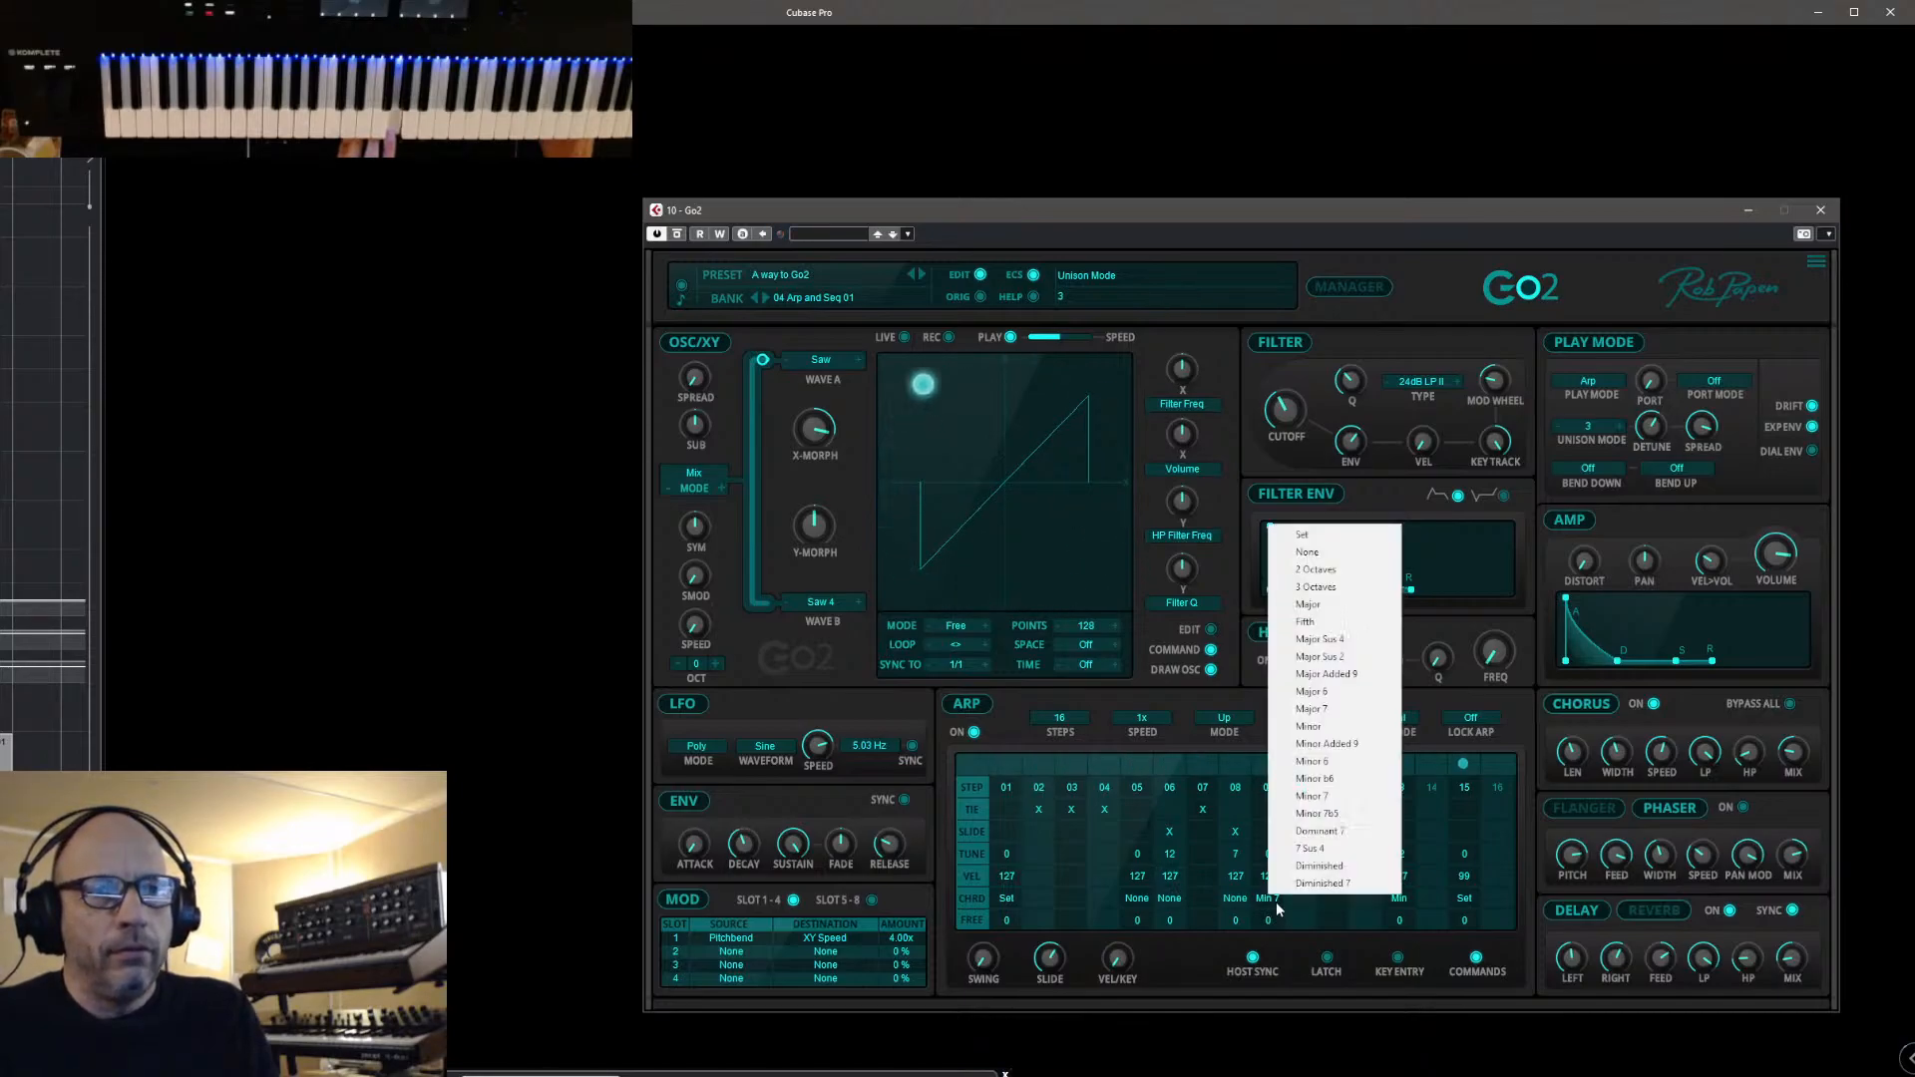
{"action": "left_click", "coordinate": [1325, 884]}
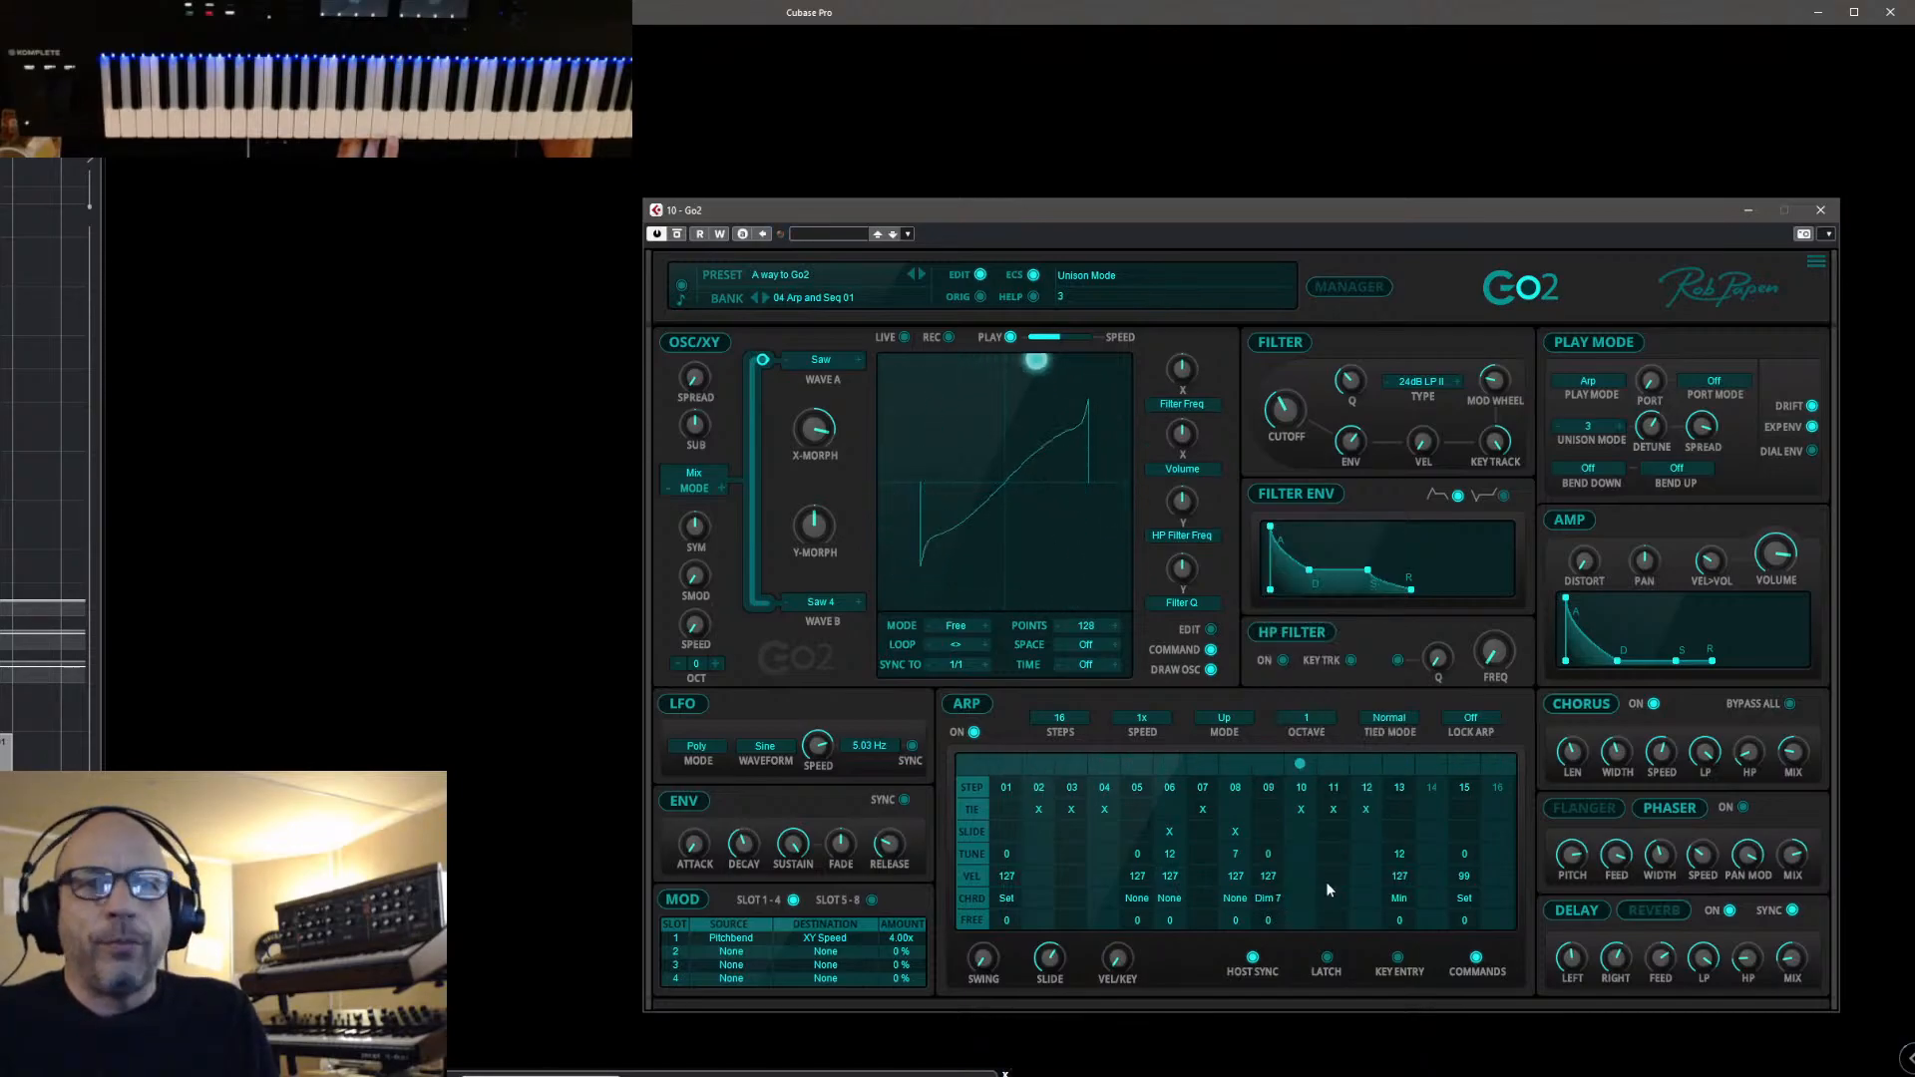
{"action": "left_click", "coordinate": [1270, 897]}
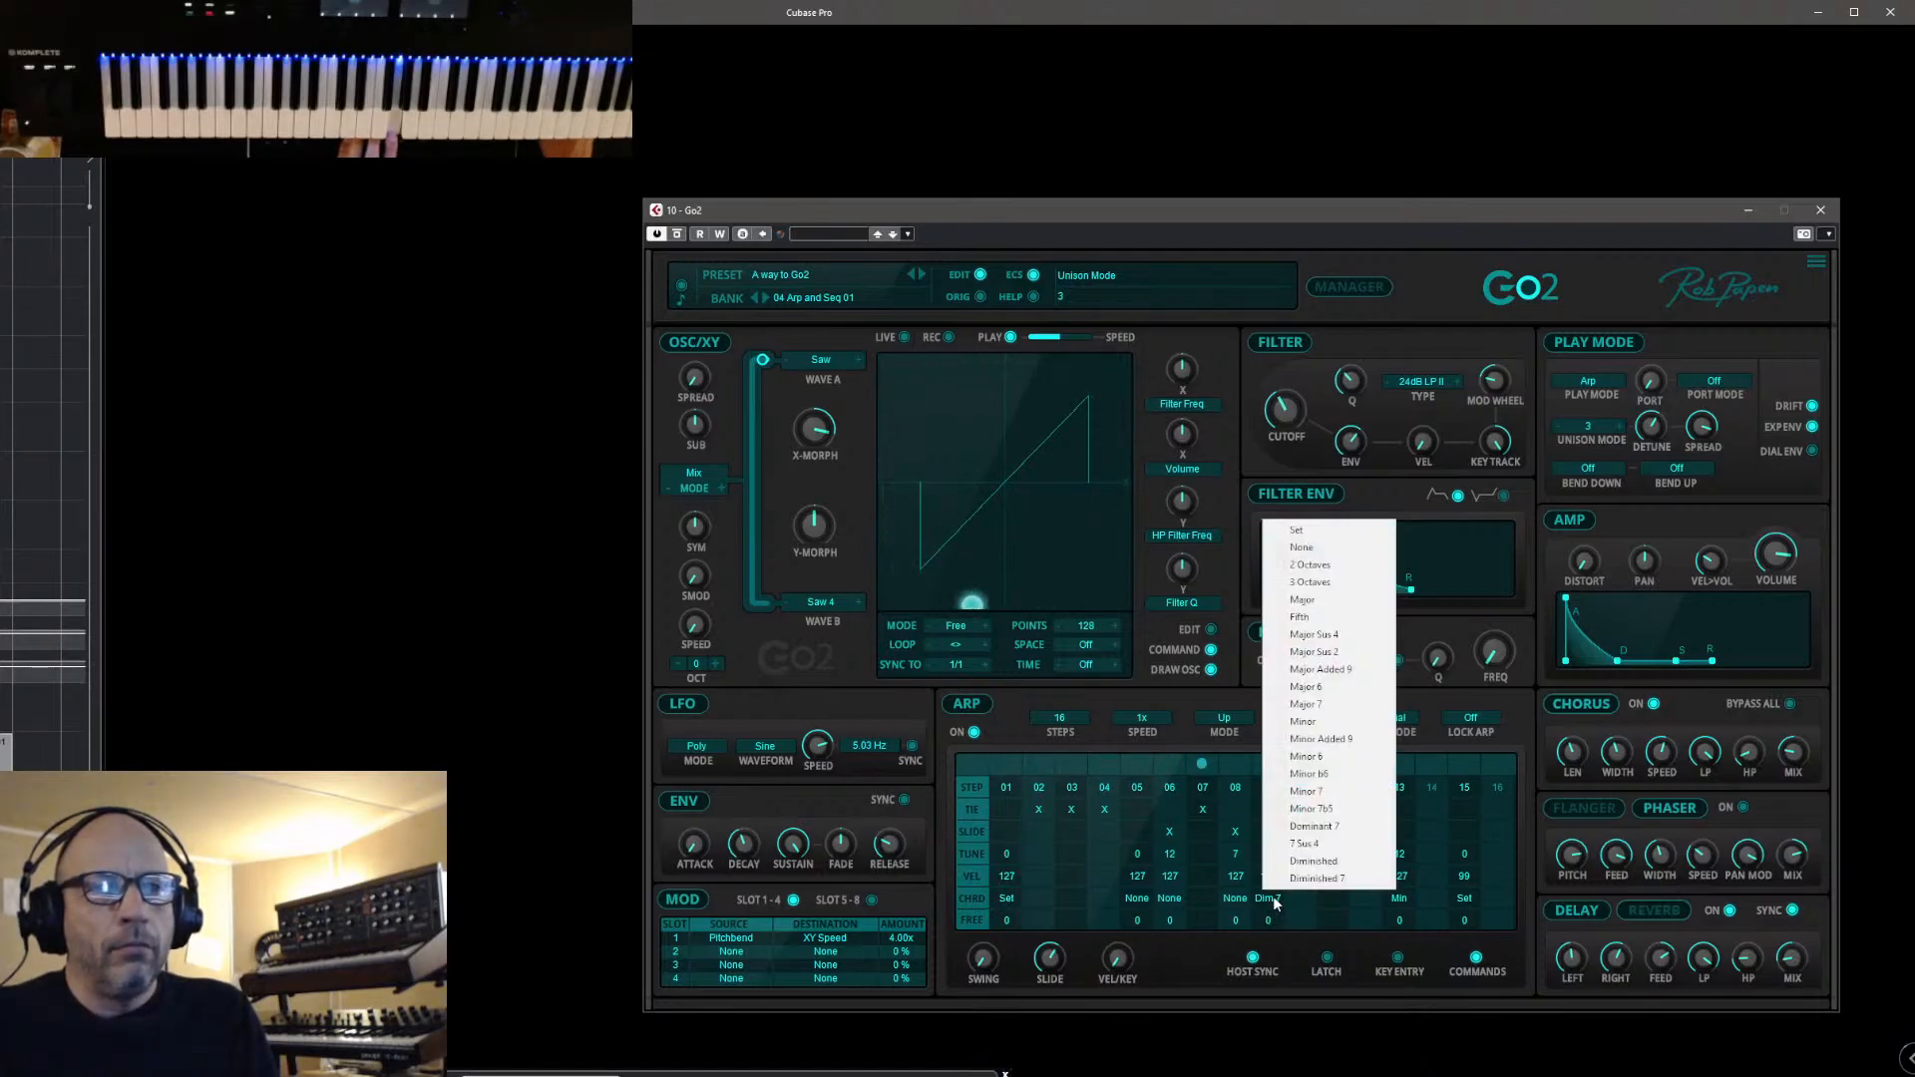
{"action": "left_click", "coordinate": [1306, 791]}
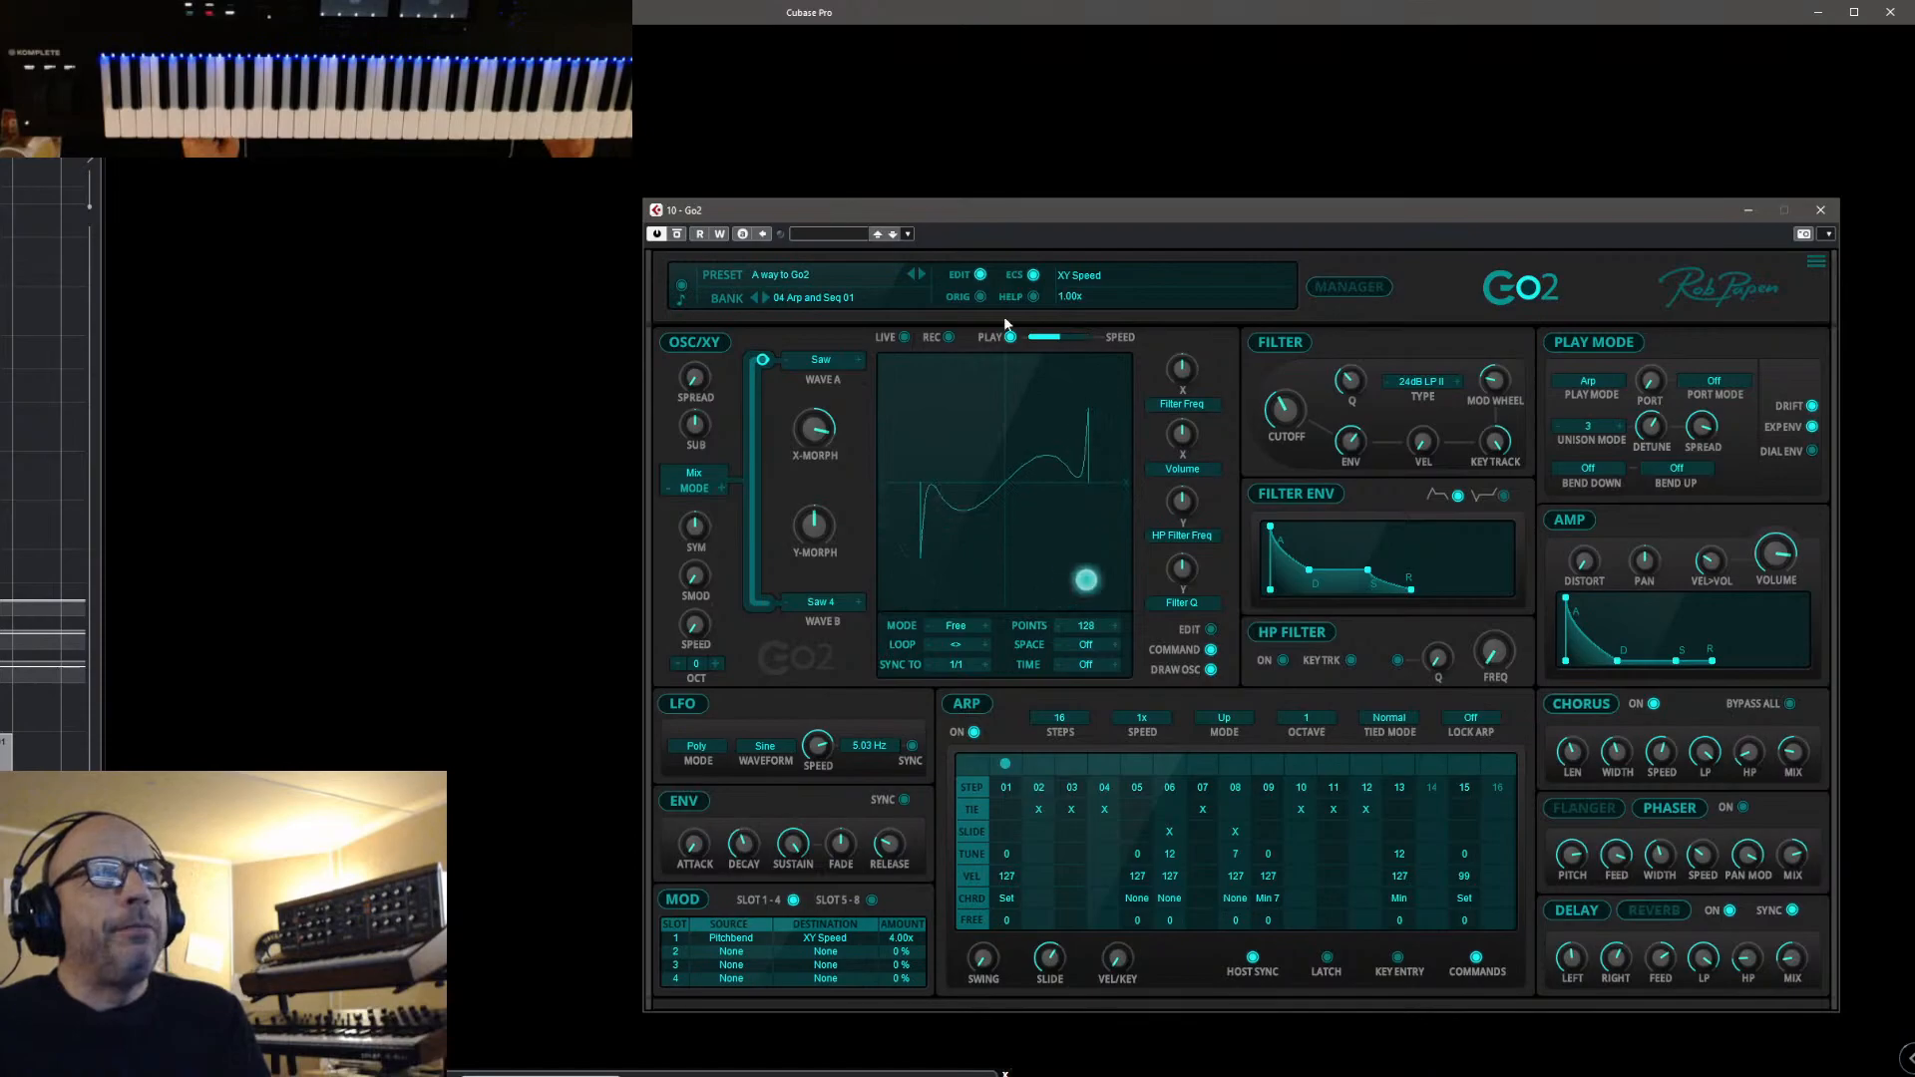
Advance through the bank's presets to Give Saw Min7
{"action": "left_click", "coordinate": [920, 274]}
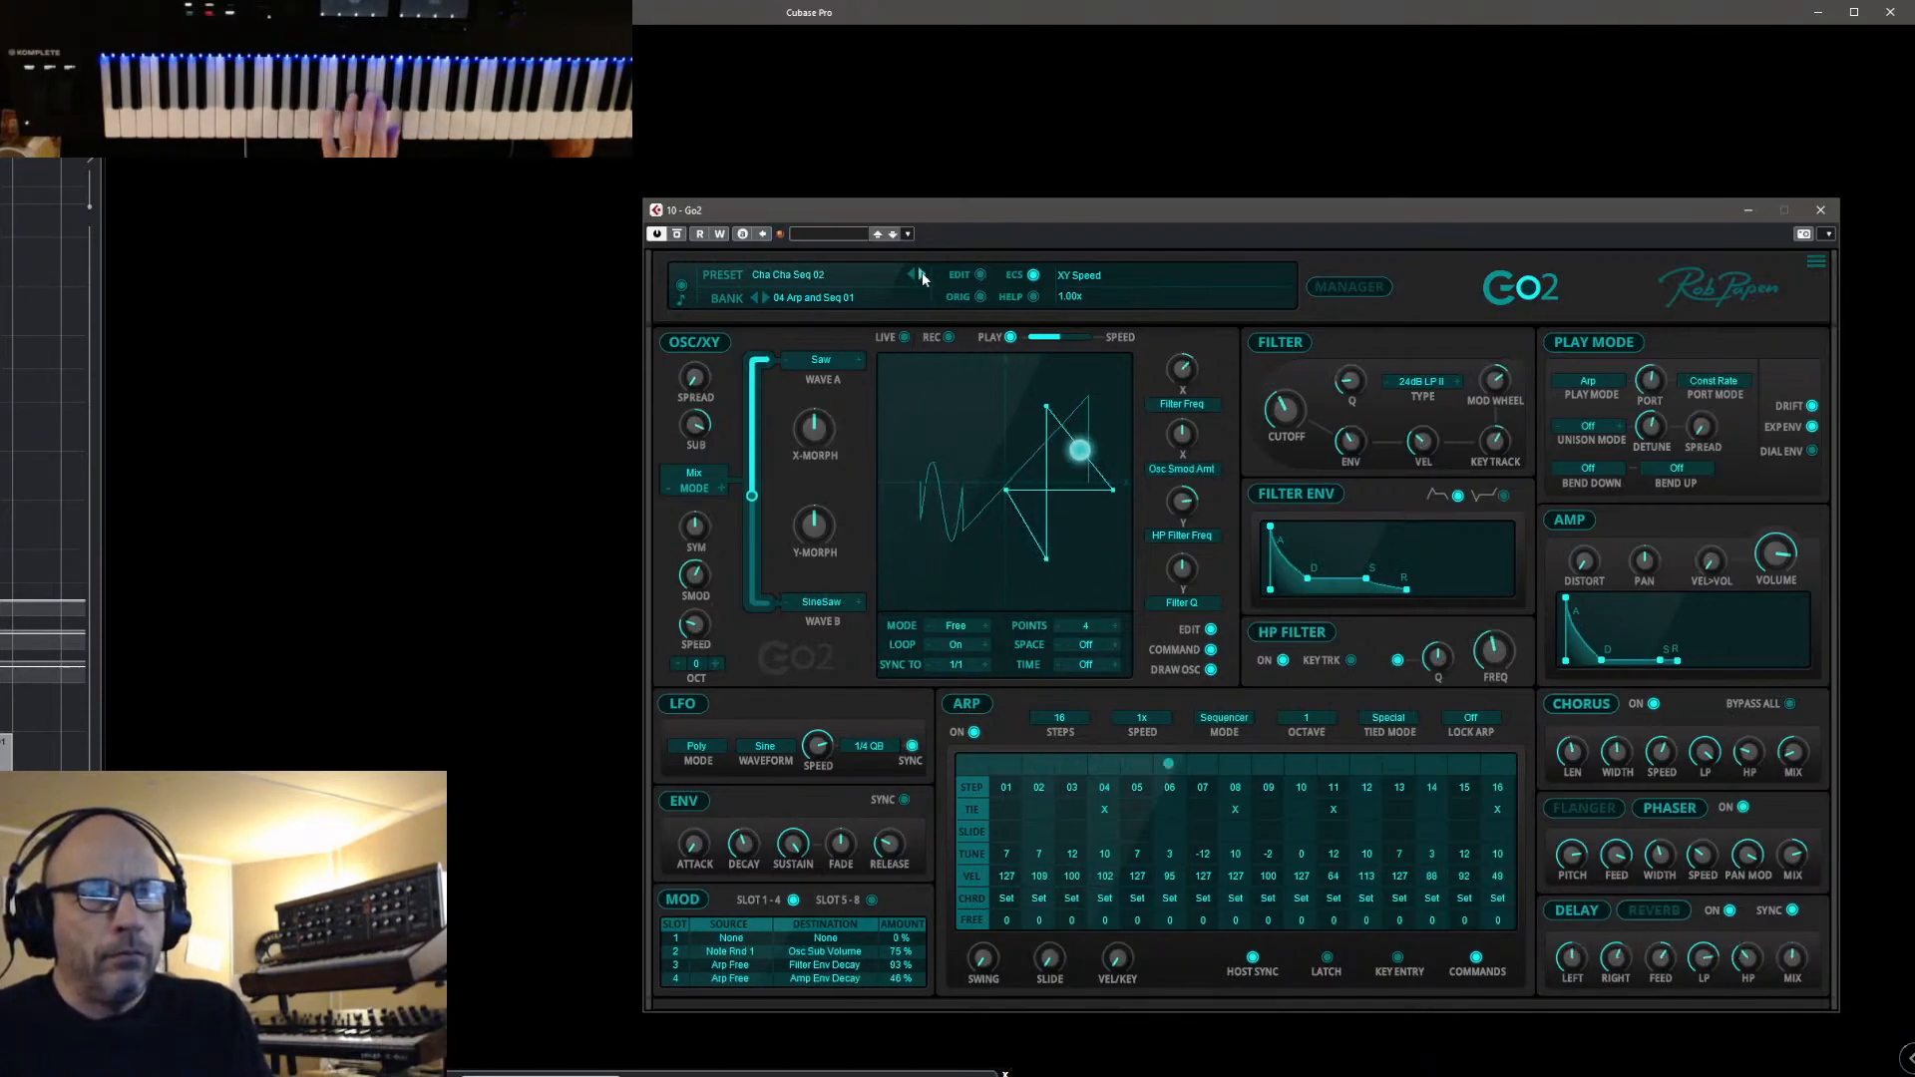
{"action": "left_click", "coordinate": [921, 275]}
{"action": "left_click", "coordinate": [921, 275]}
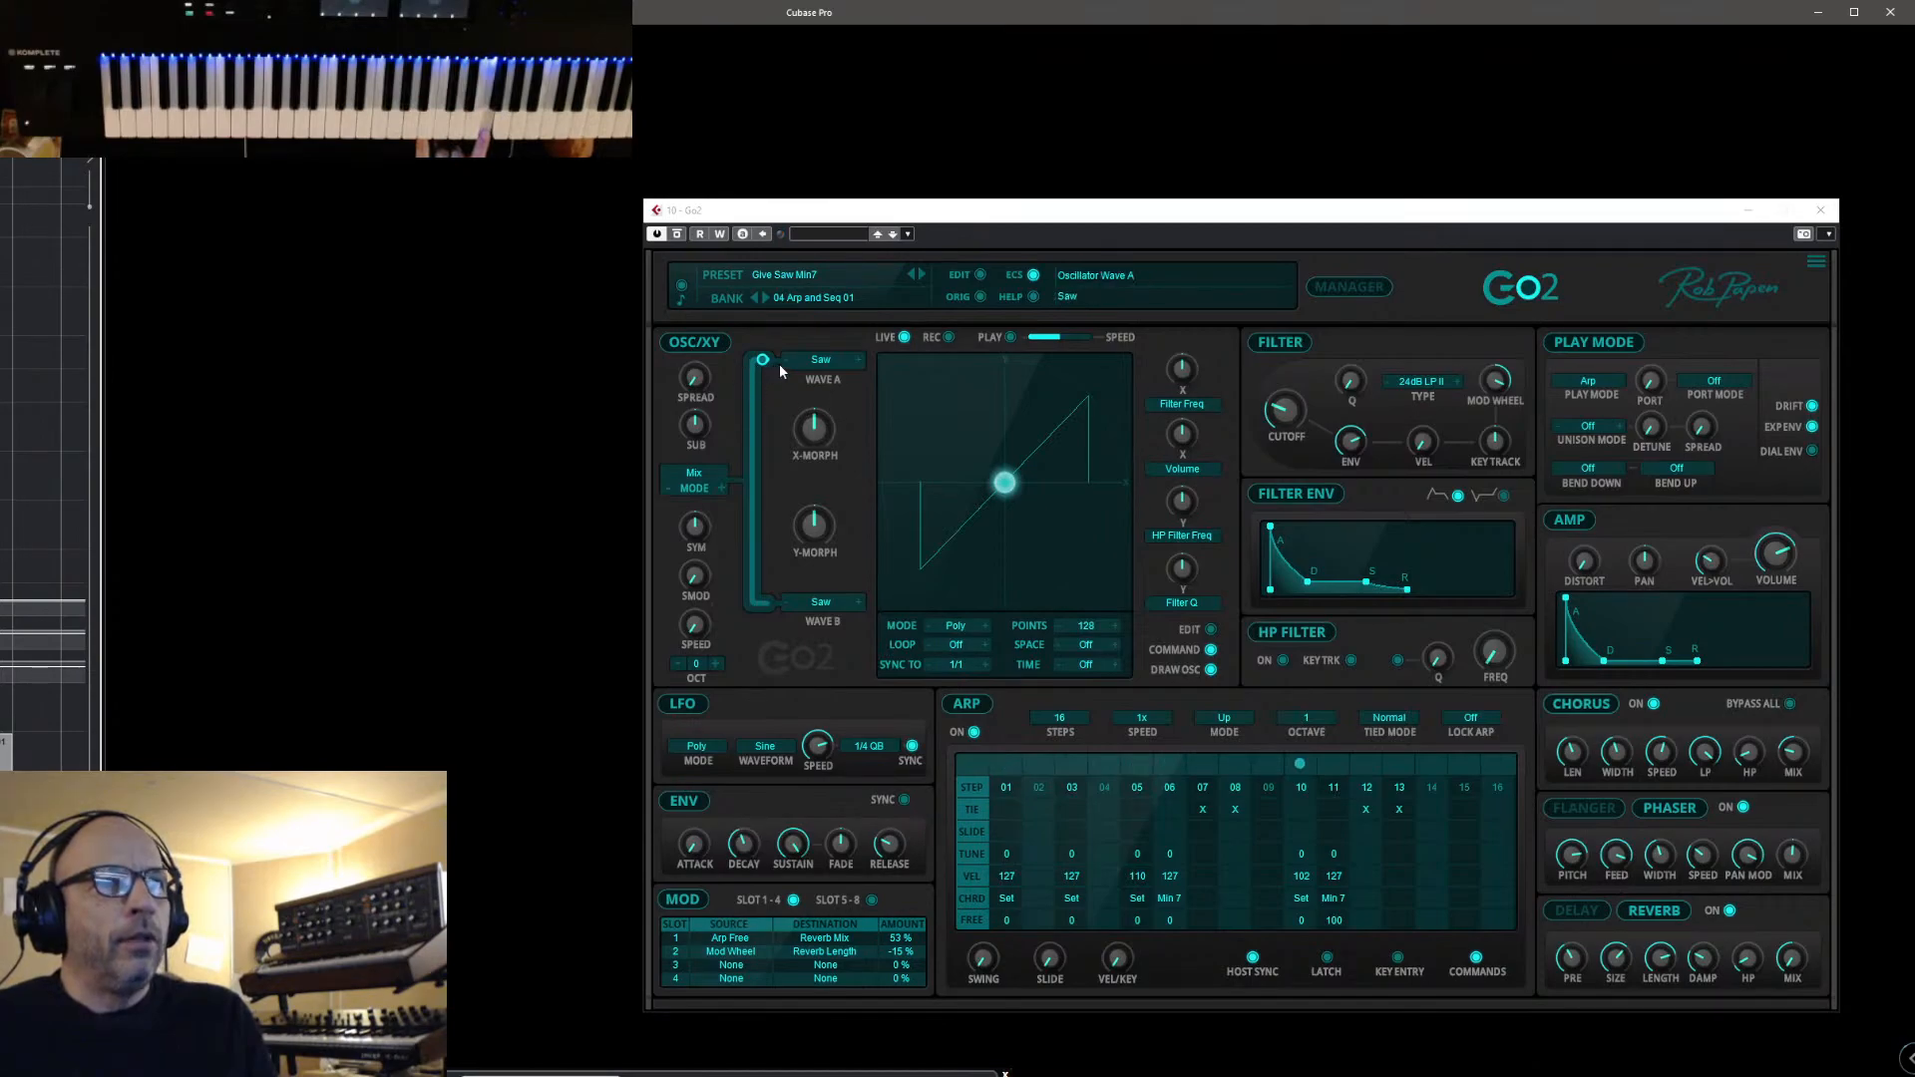
Set oscillator Wave A to Square and Wave B to Raz 1, and blend the two waves near the middle
{"action": "left_click", "coordinate": [846, 362]}
{"action": "left_click", "coordinate": [848, 362]}
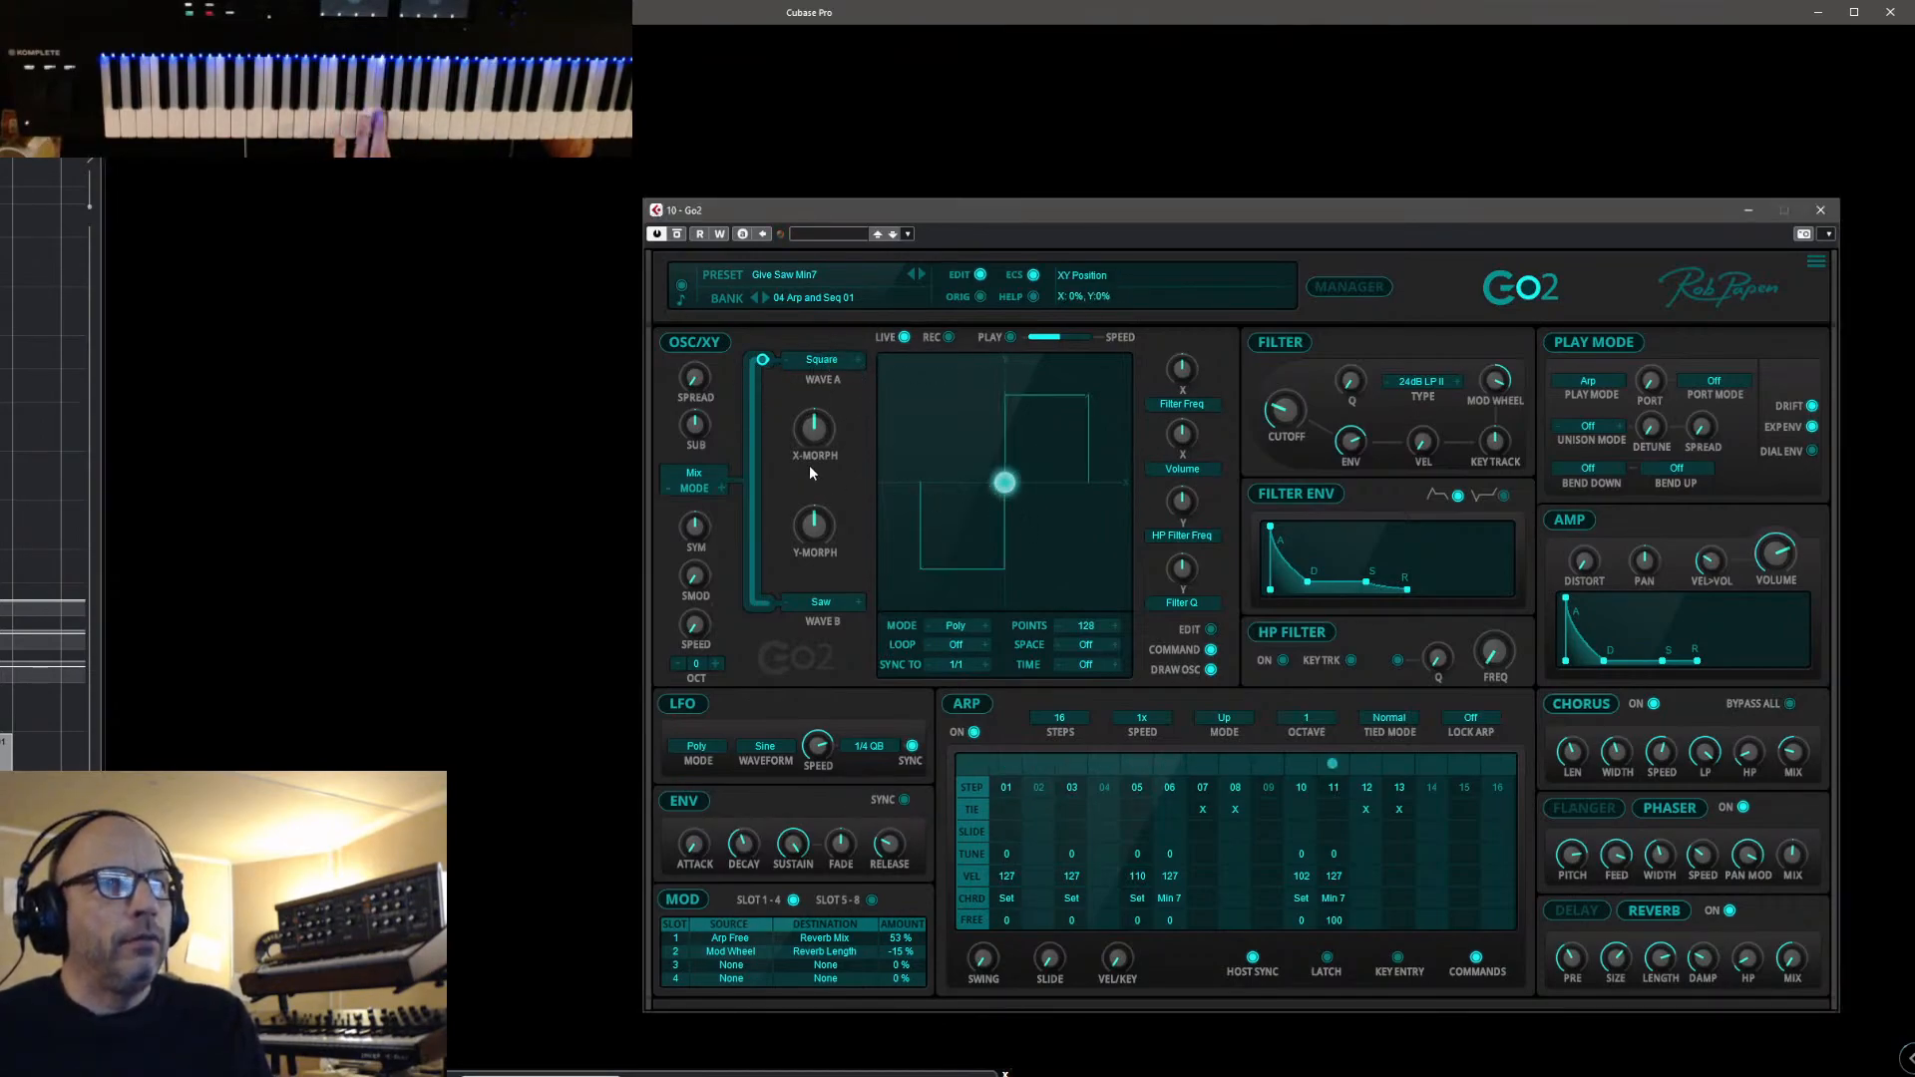
{"action": "left_click_drag", "start_coordinate": [762, 360], "coordinate": [834, 465]}
{"action": "left_click", "coordinate": [858, 604]}
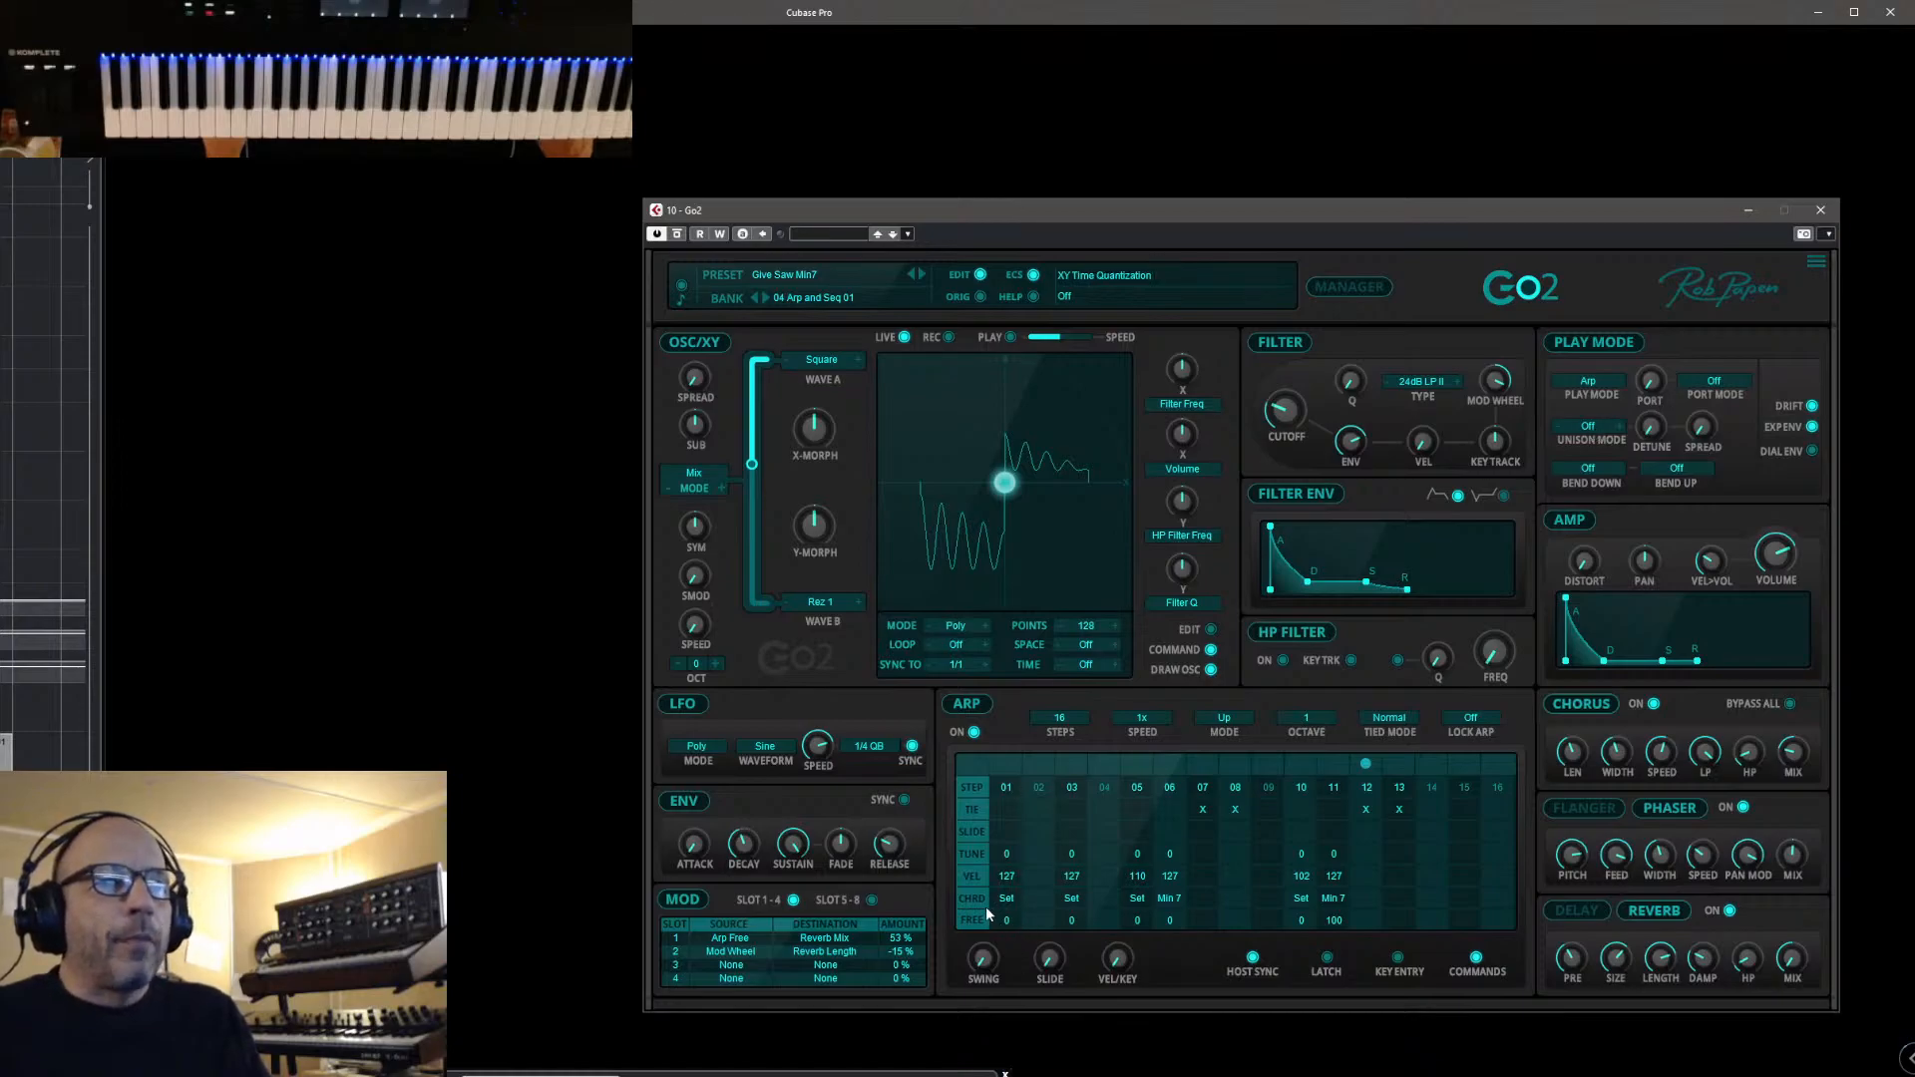
Set the unison mode to Fifth, and give arp step 6 no chord with a tuning of 12
{"action": "left_click", "coordinate": [1594, 431]}
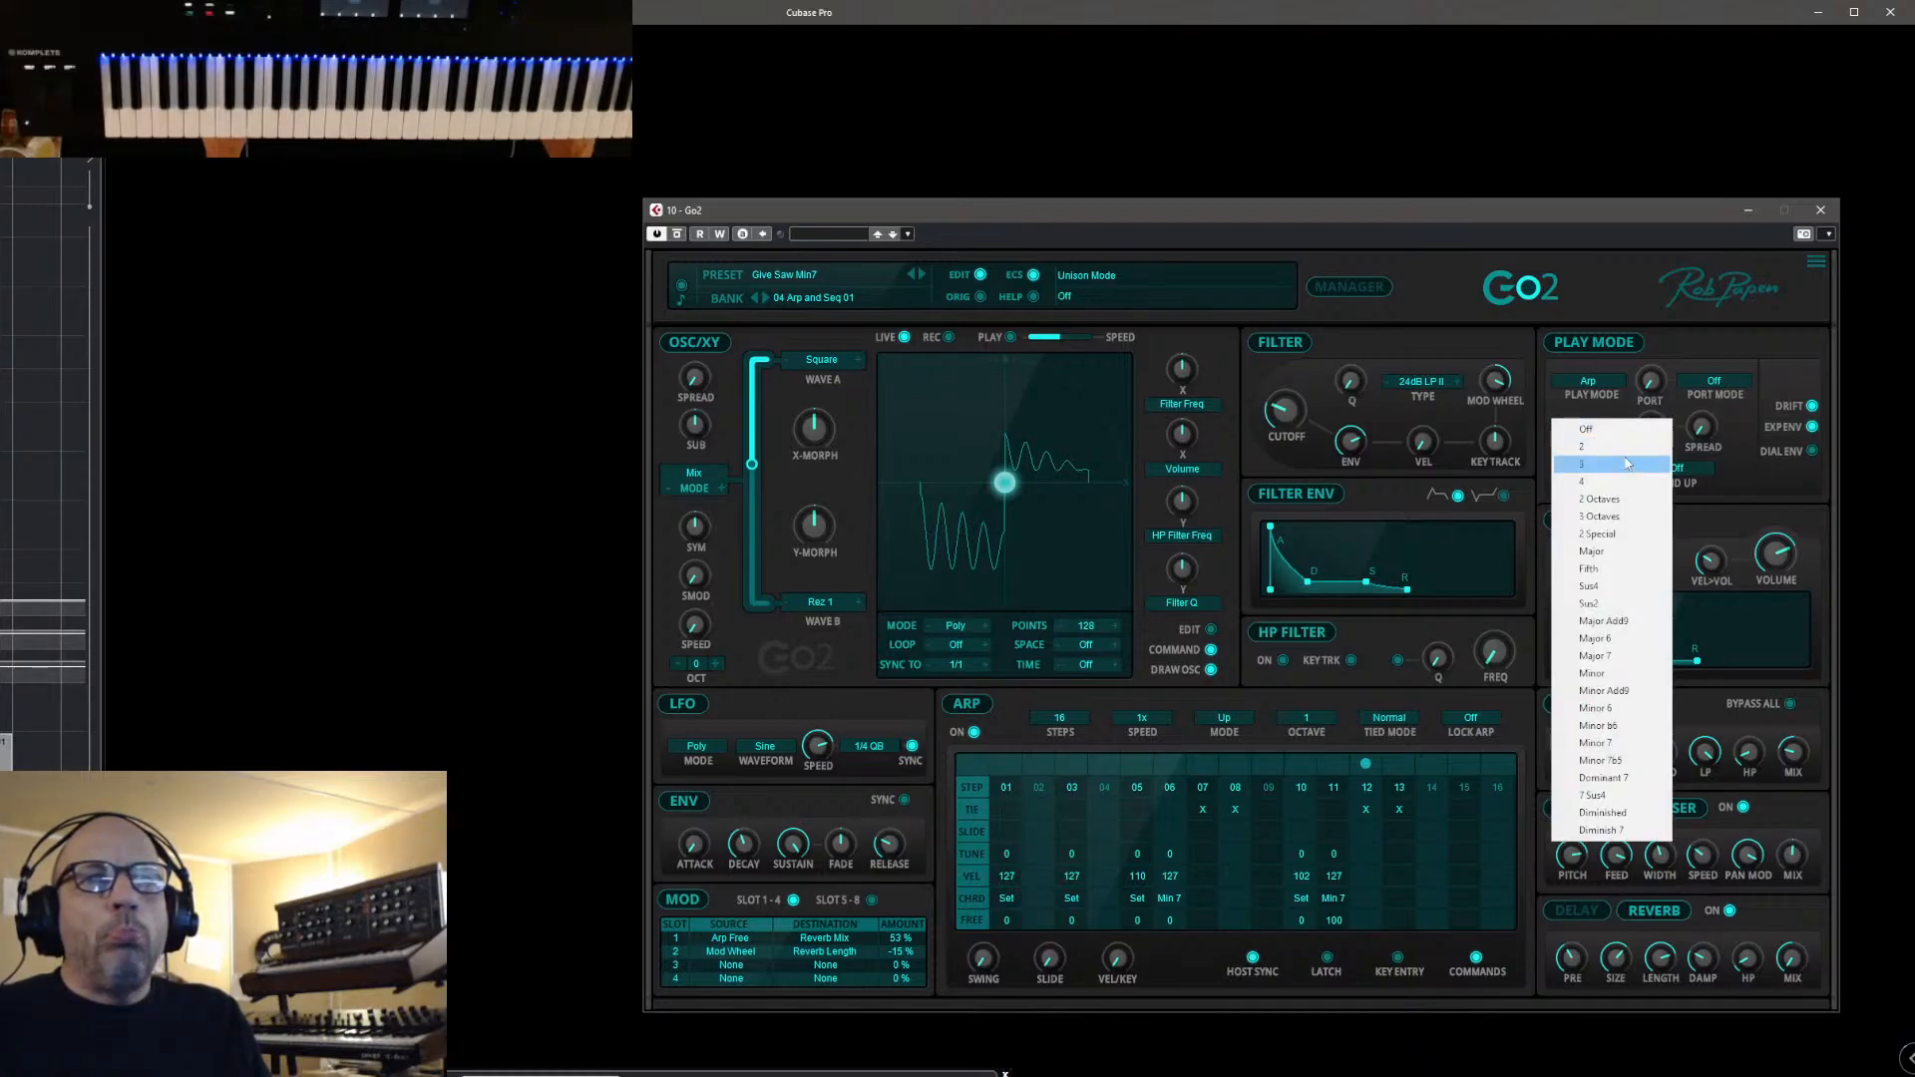
{"action": "left_click", "coordinate": [1590, 569]}
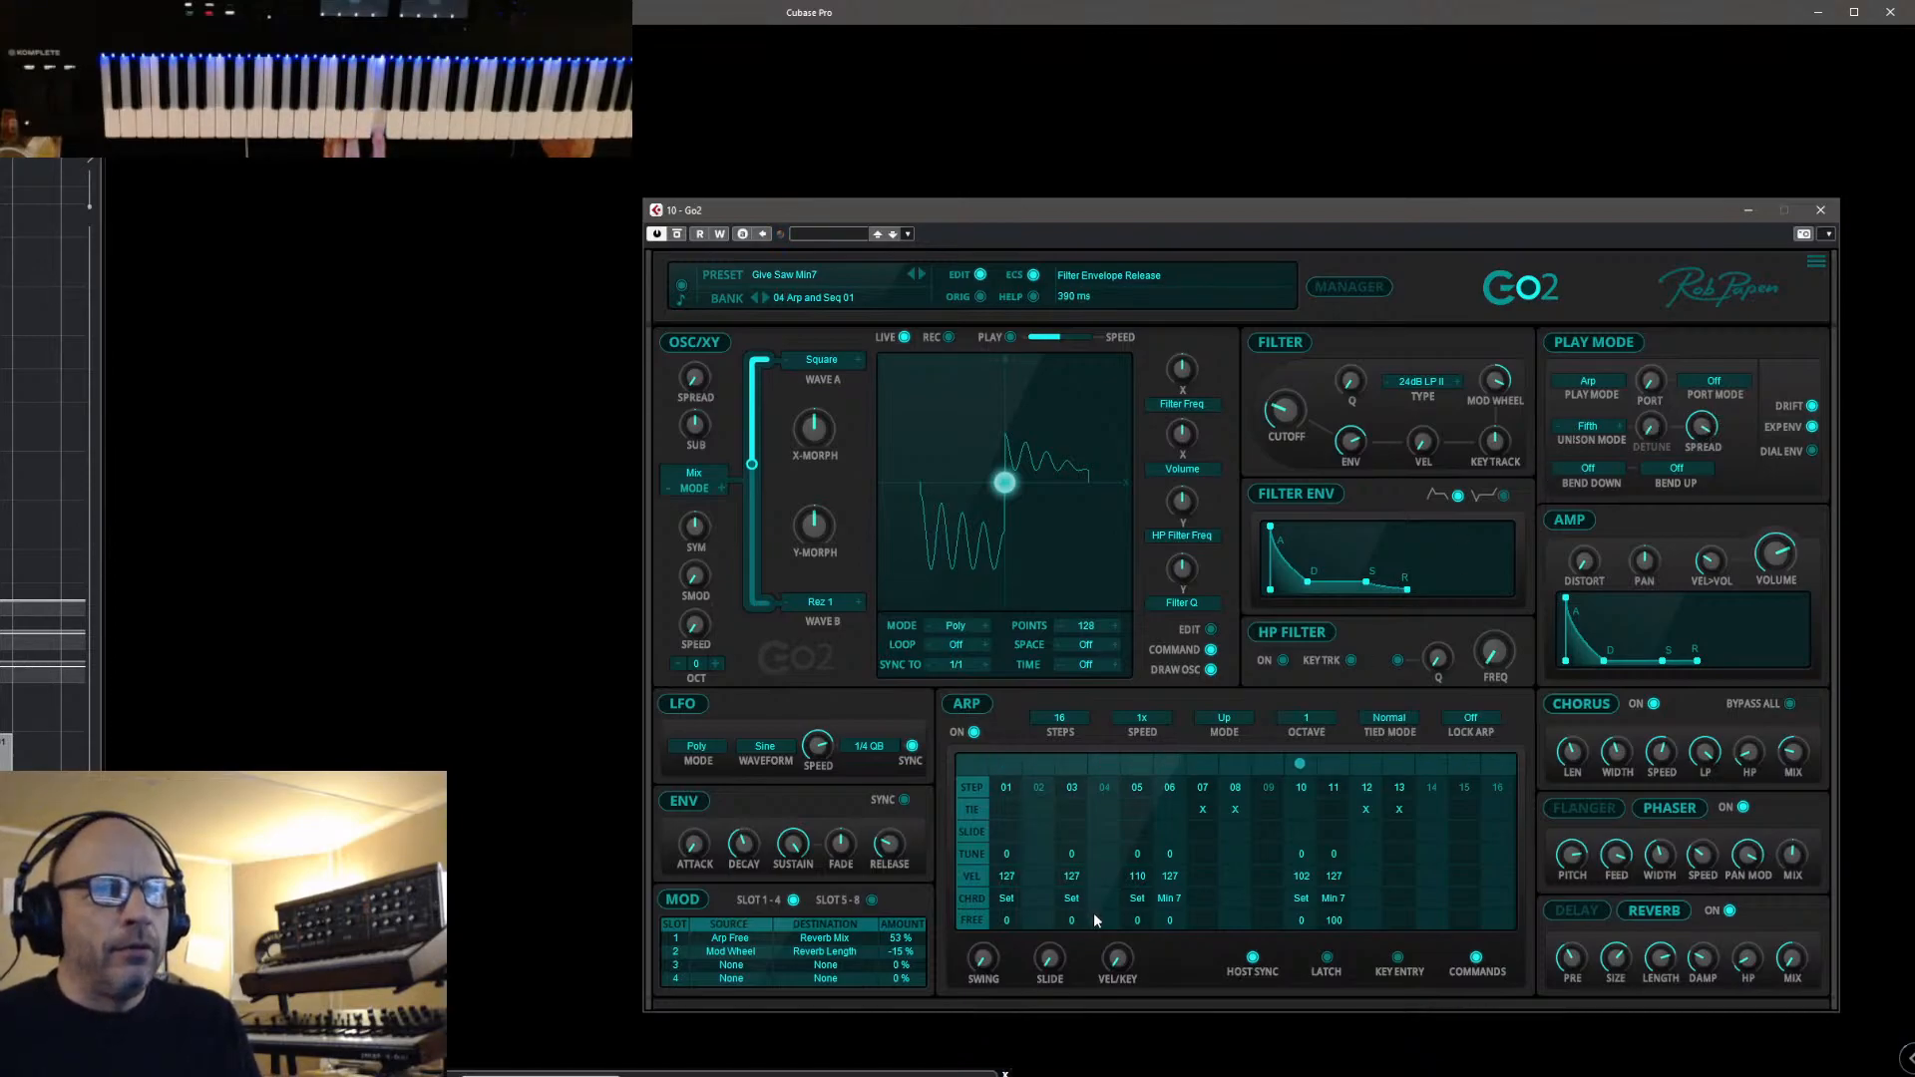
{"action": "left_click", "coordinate": [1175, 904]}
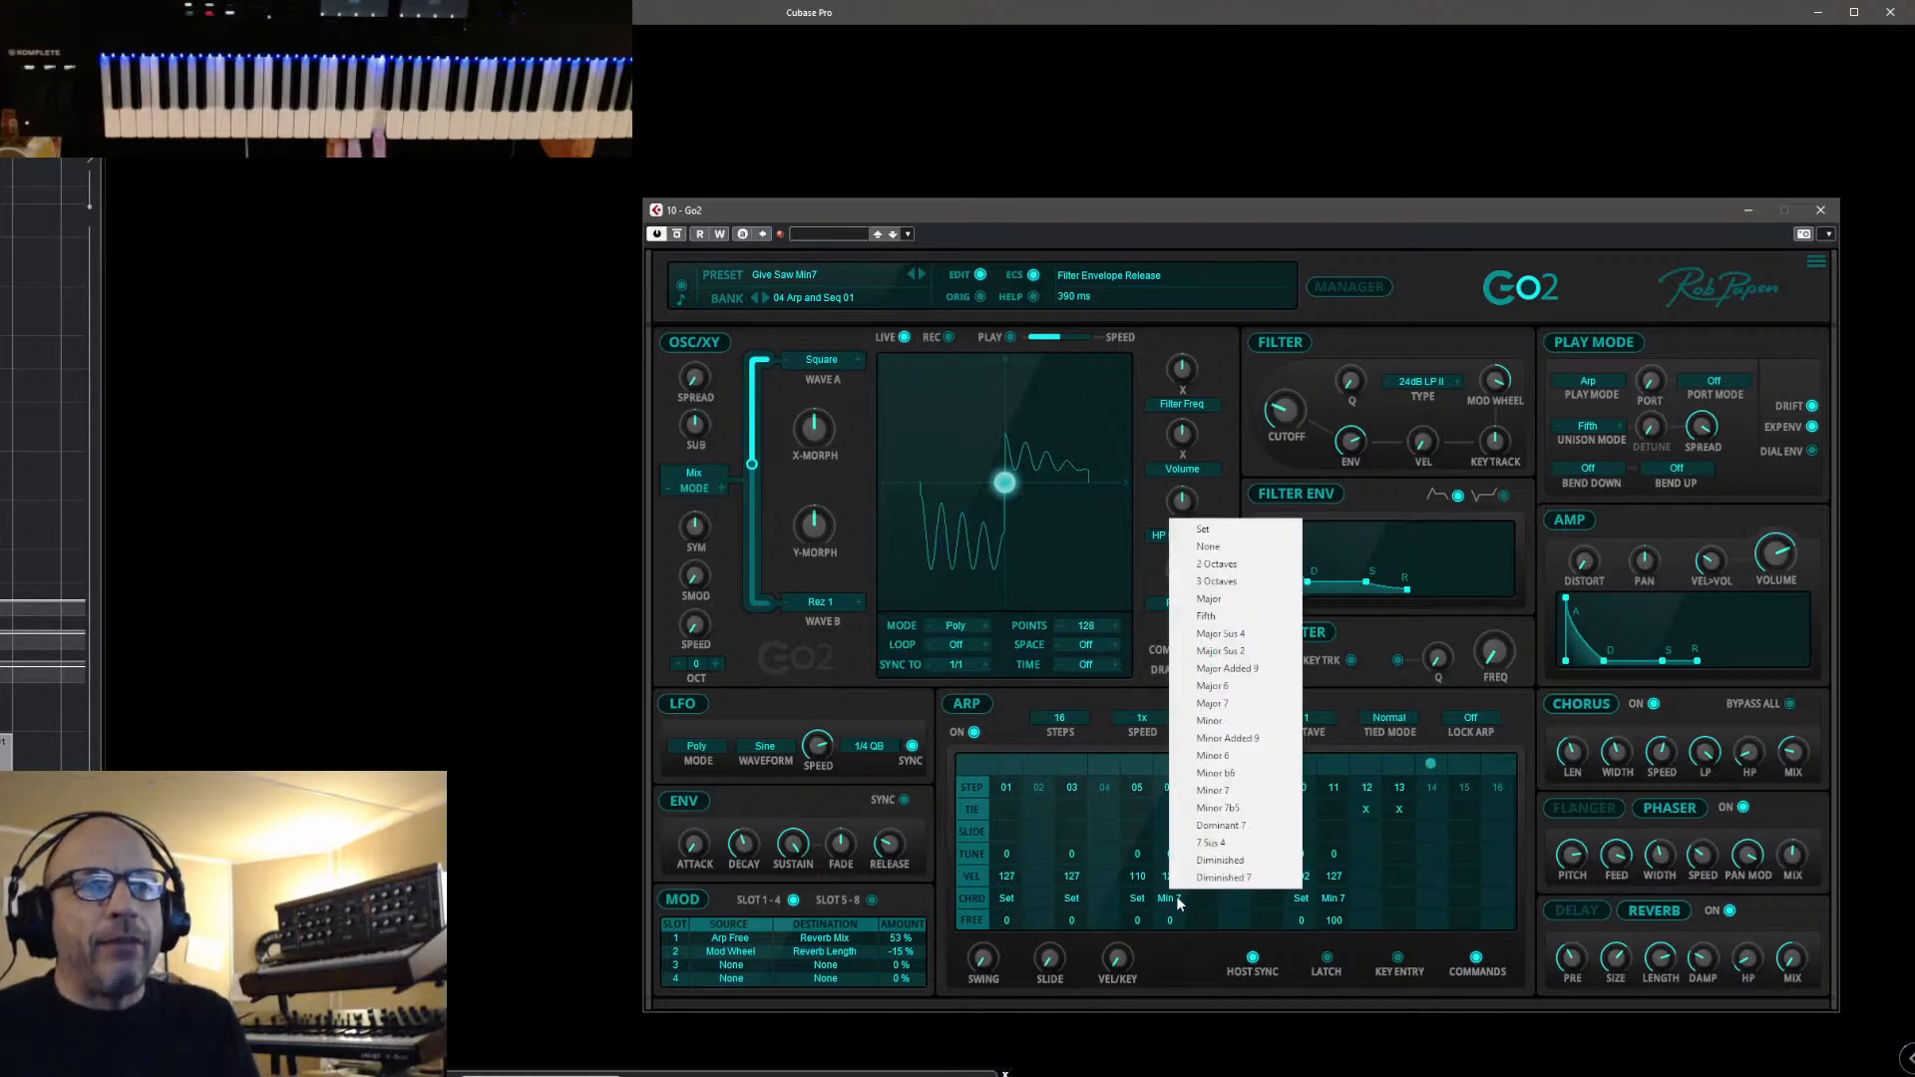
{"action": "left_click", "coordinate": [1246, 547]}
{"action": "left_click_drag", "start_coordinate": [1171, 855], "coordinate": [1181, 839]}
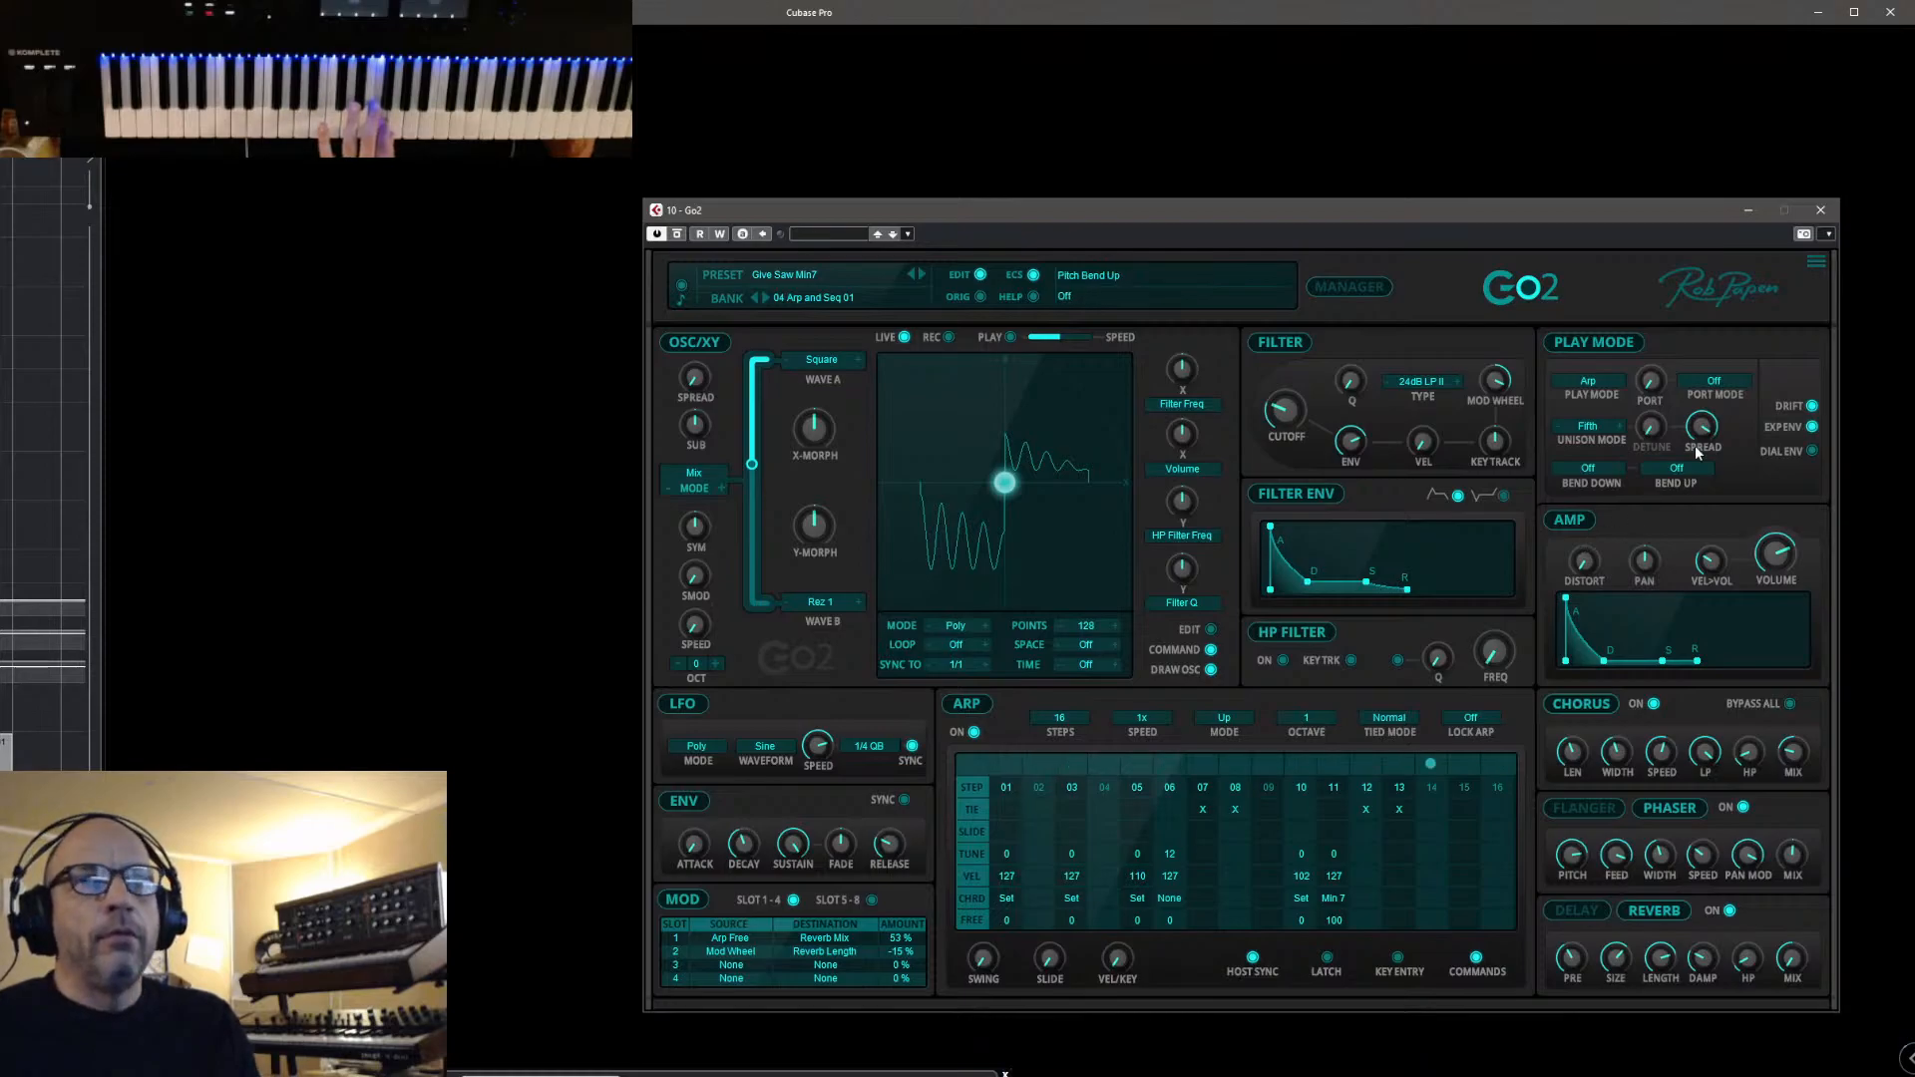
{"action": "left_click_drag", "start_coordinate": [1717, 533], "coordinate": [1728, 568]}
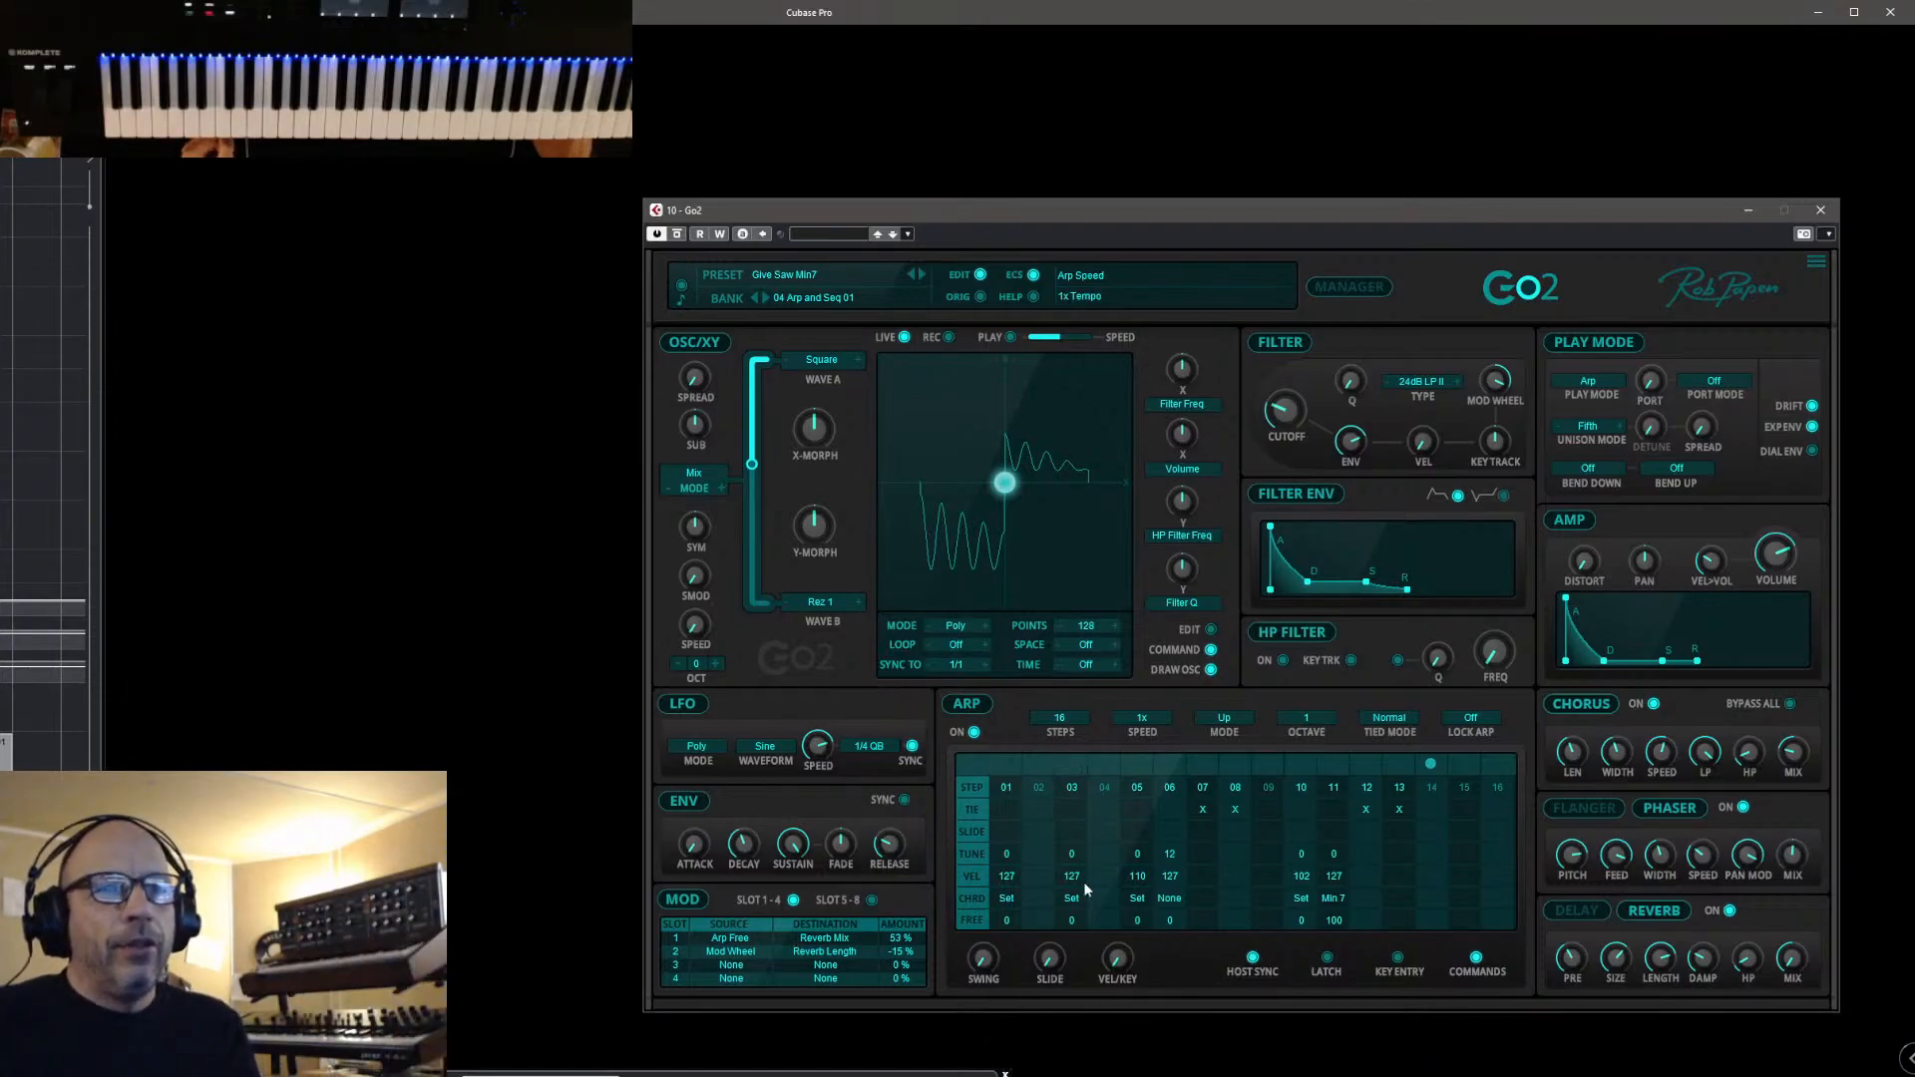
Clear the arpeggiator pattern with the arp Clear command
{"action": "left_click", "coordinate": [1476, 960]}
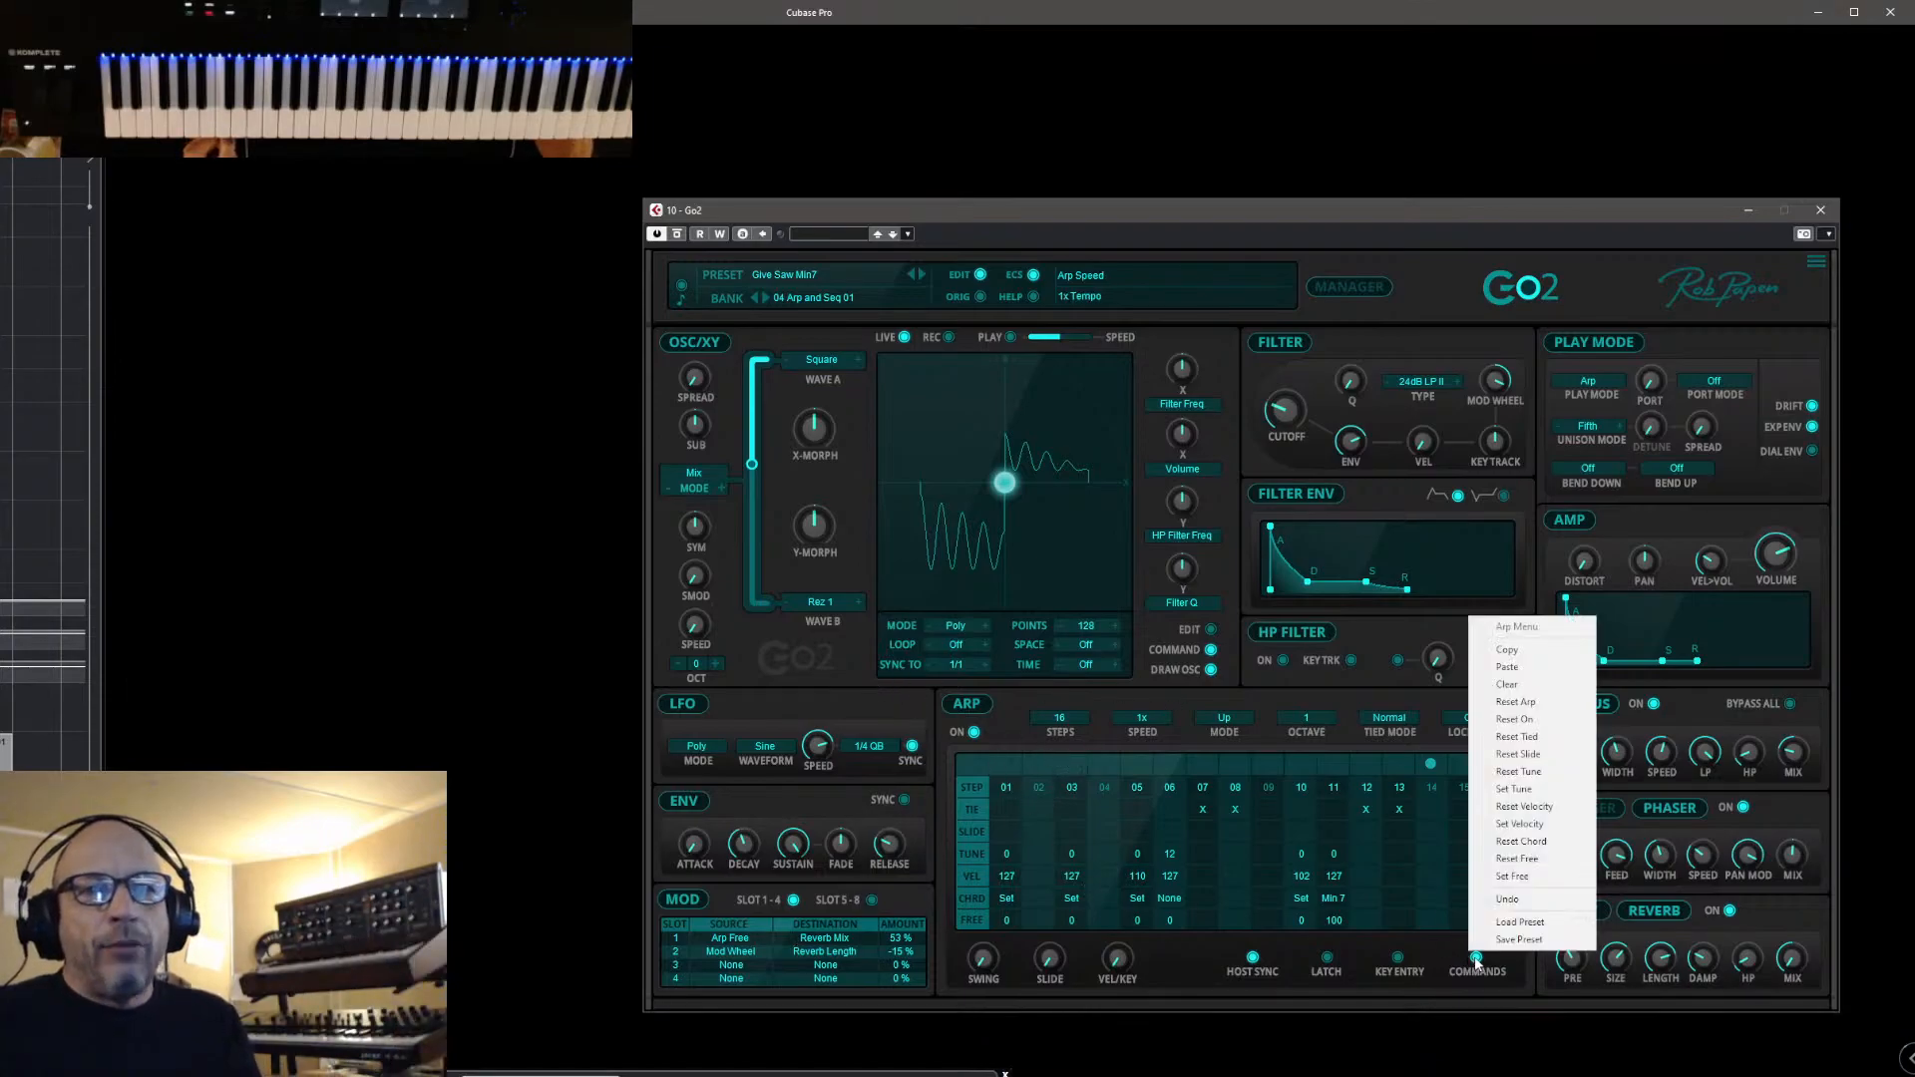
{"action": "left_click", "coordinate": [1506, 685]}
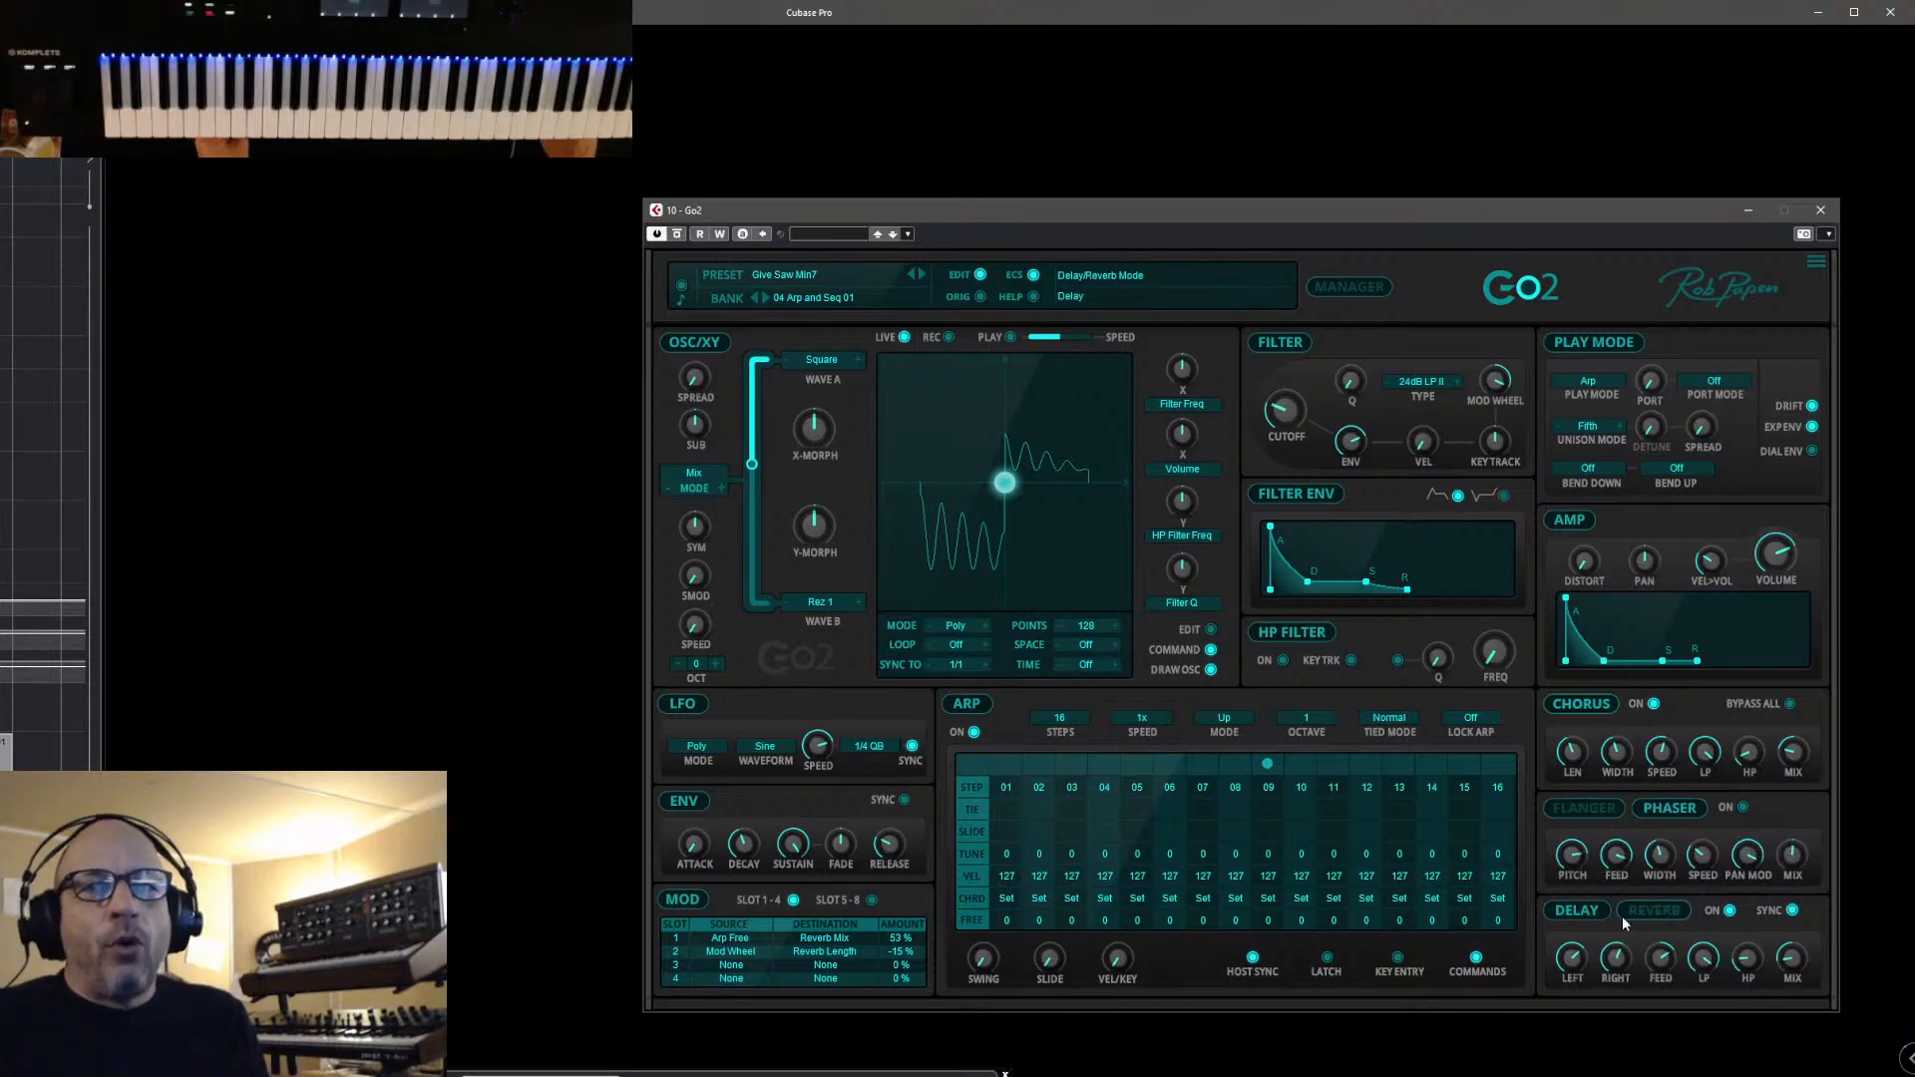
Compare the Delay and Reverb modes, leaving Reverb selected and the effect switched off
{"action": "left_click", "coordinate": [1729, 911]}
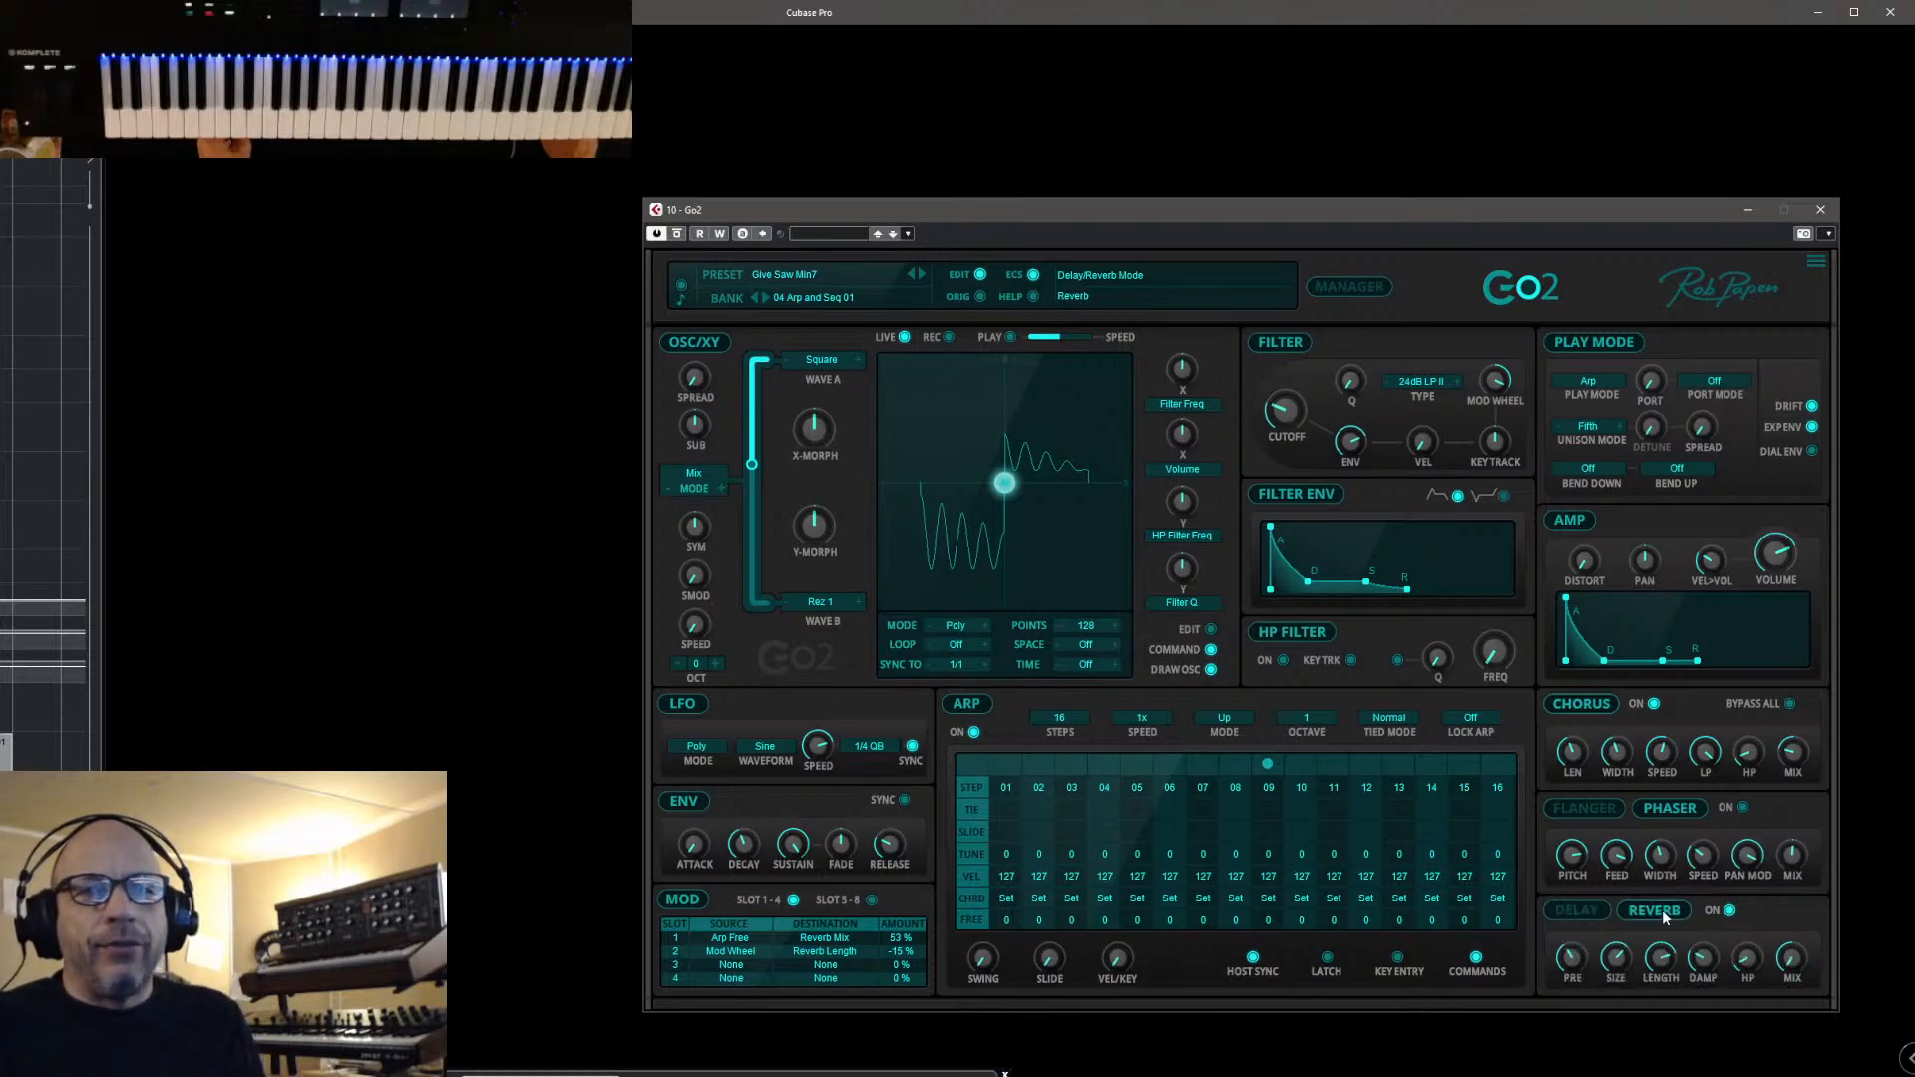
{"action": "left_click", "coordinate": [1585, 911]}
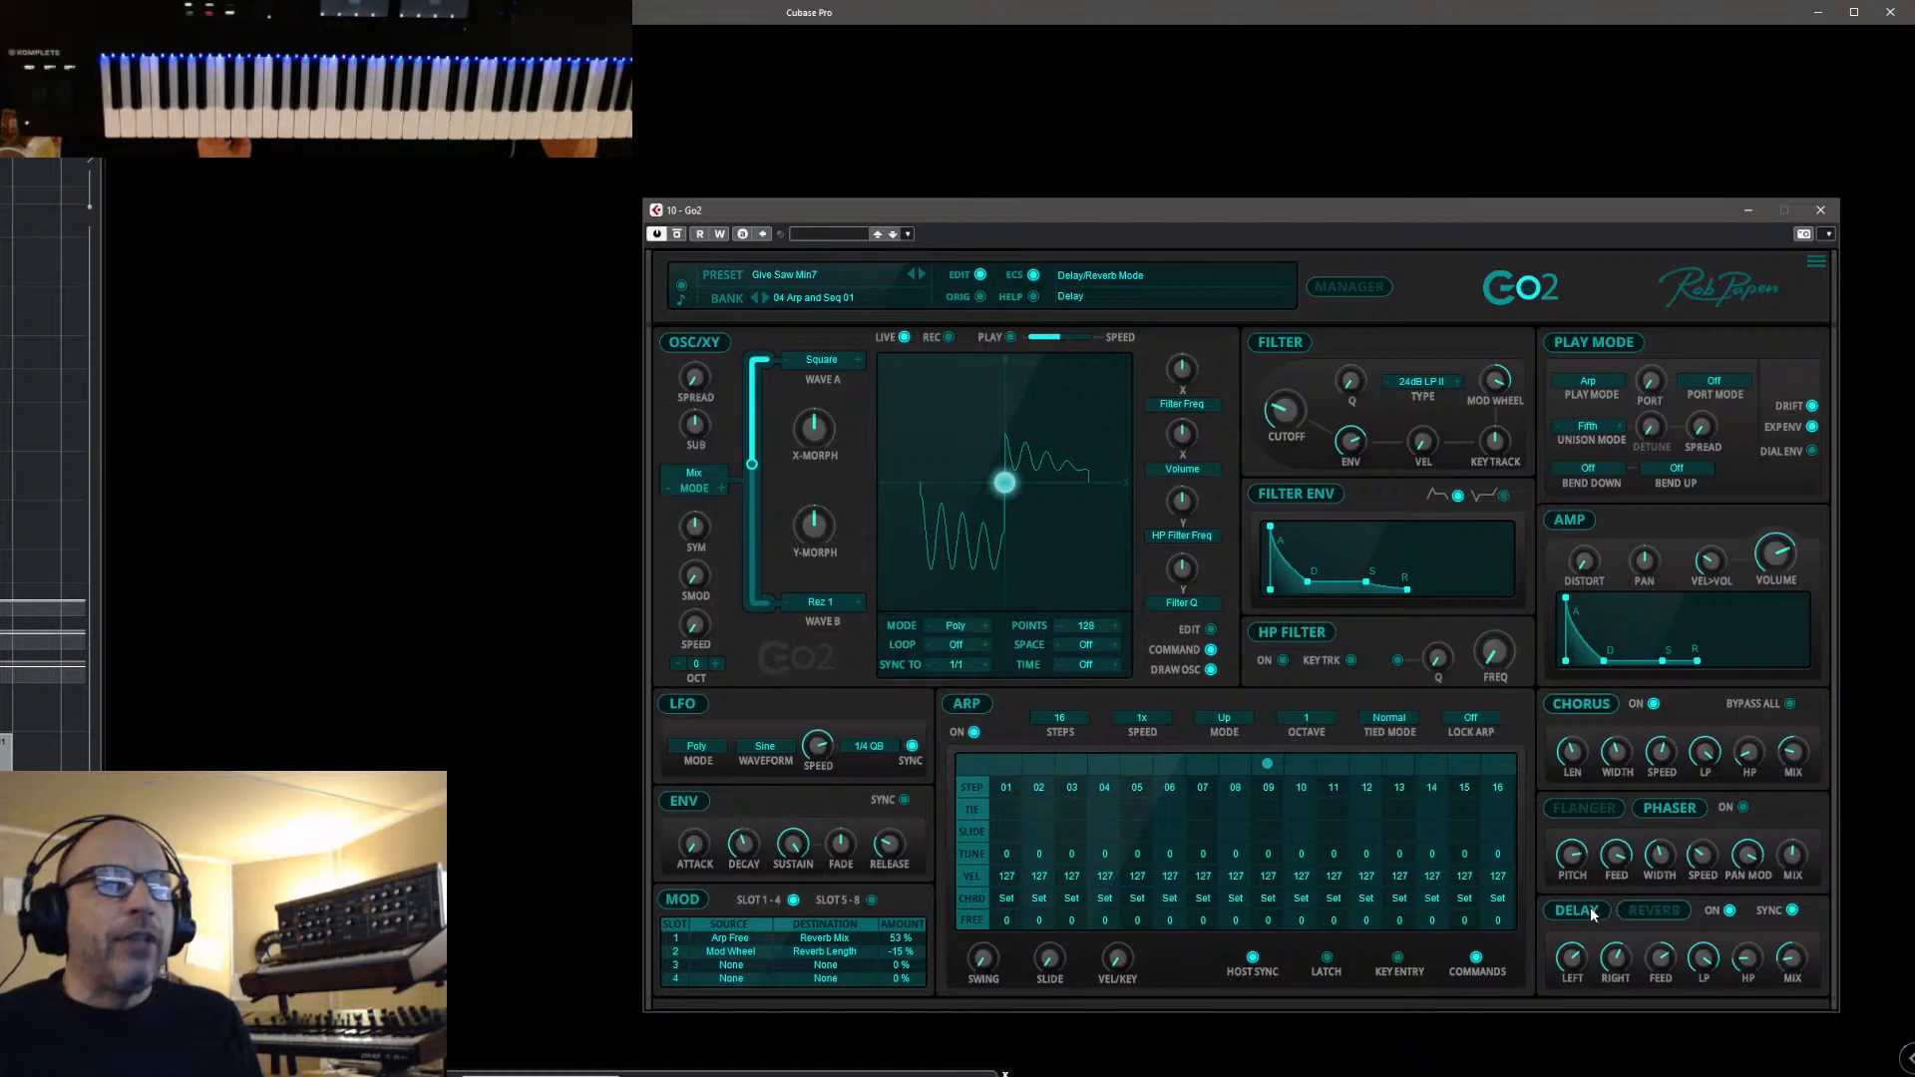
{"action": "left_click", "coordinate": [1642, 912]}
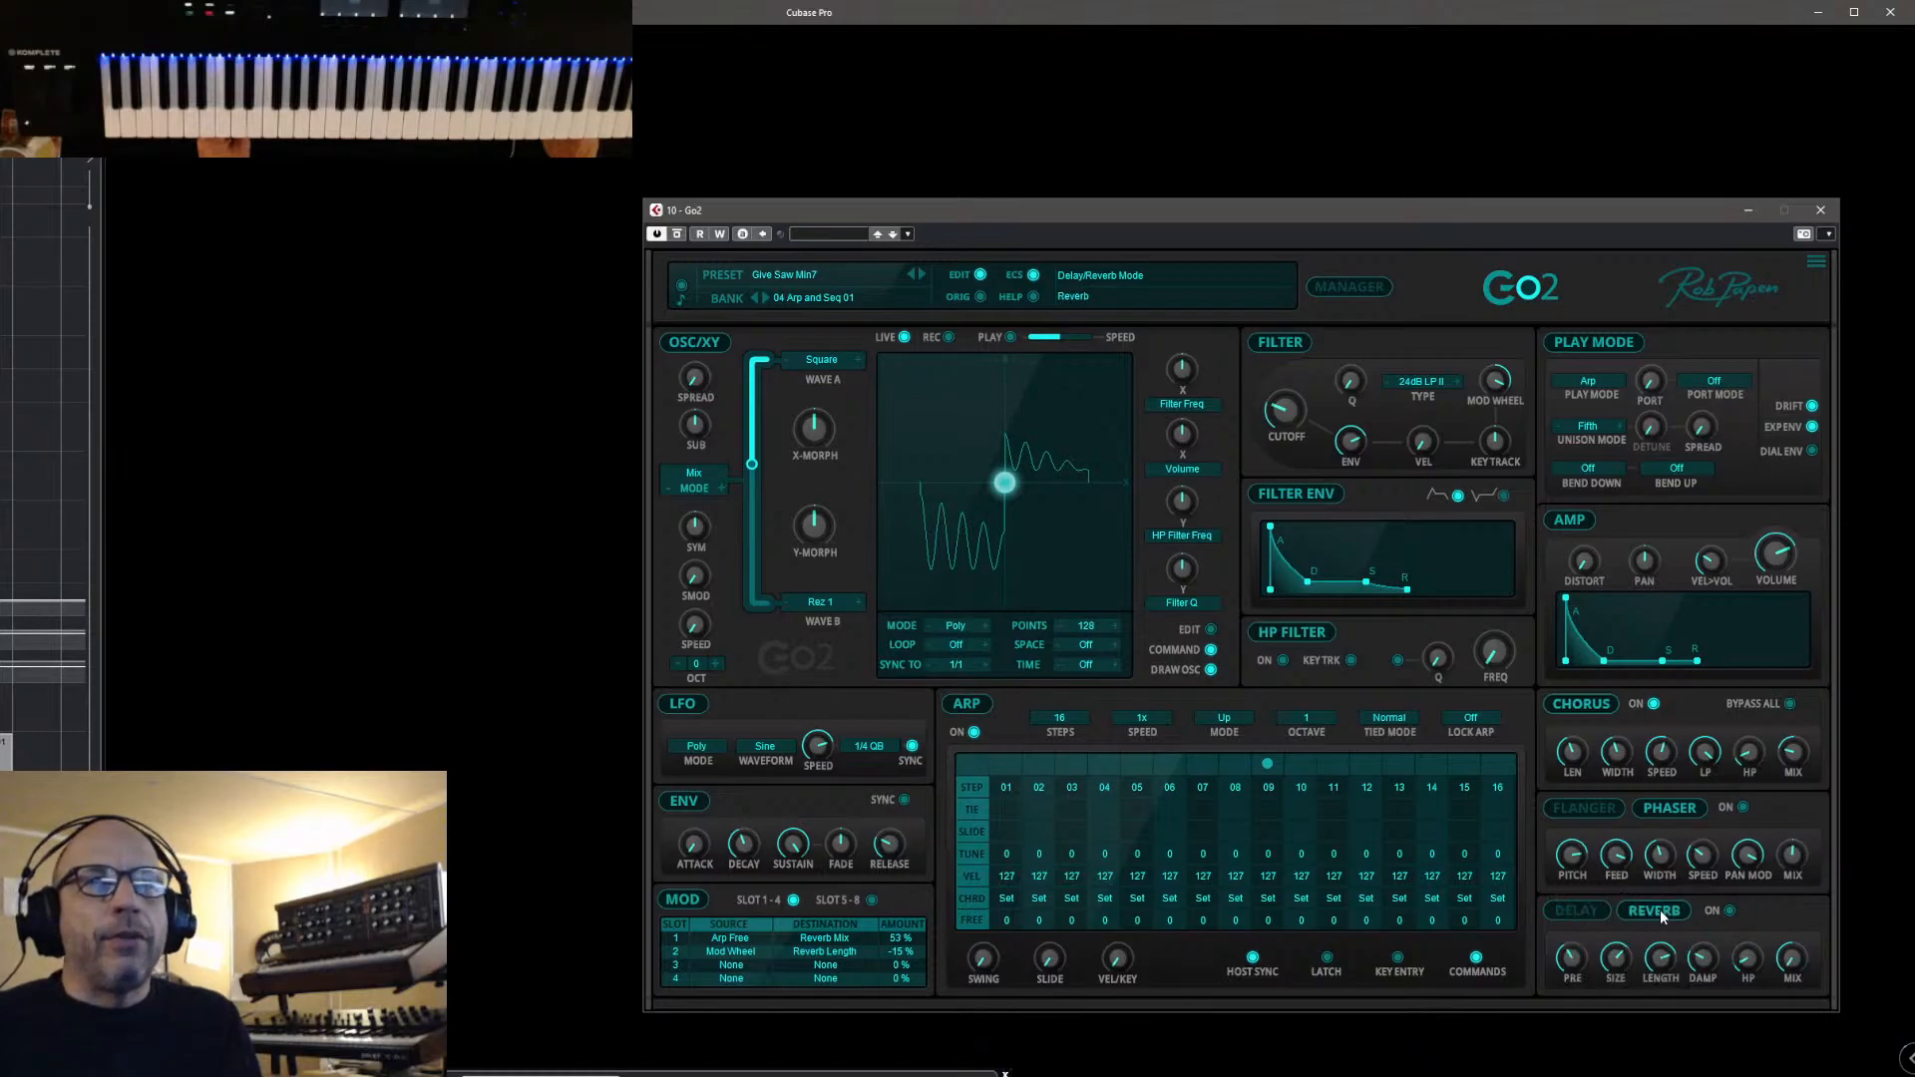
{"action": "left_click", "coordinate": [1729, 910]}
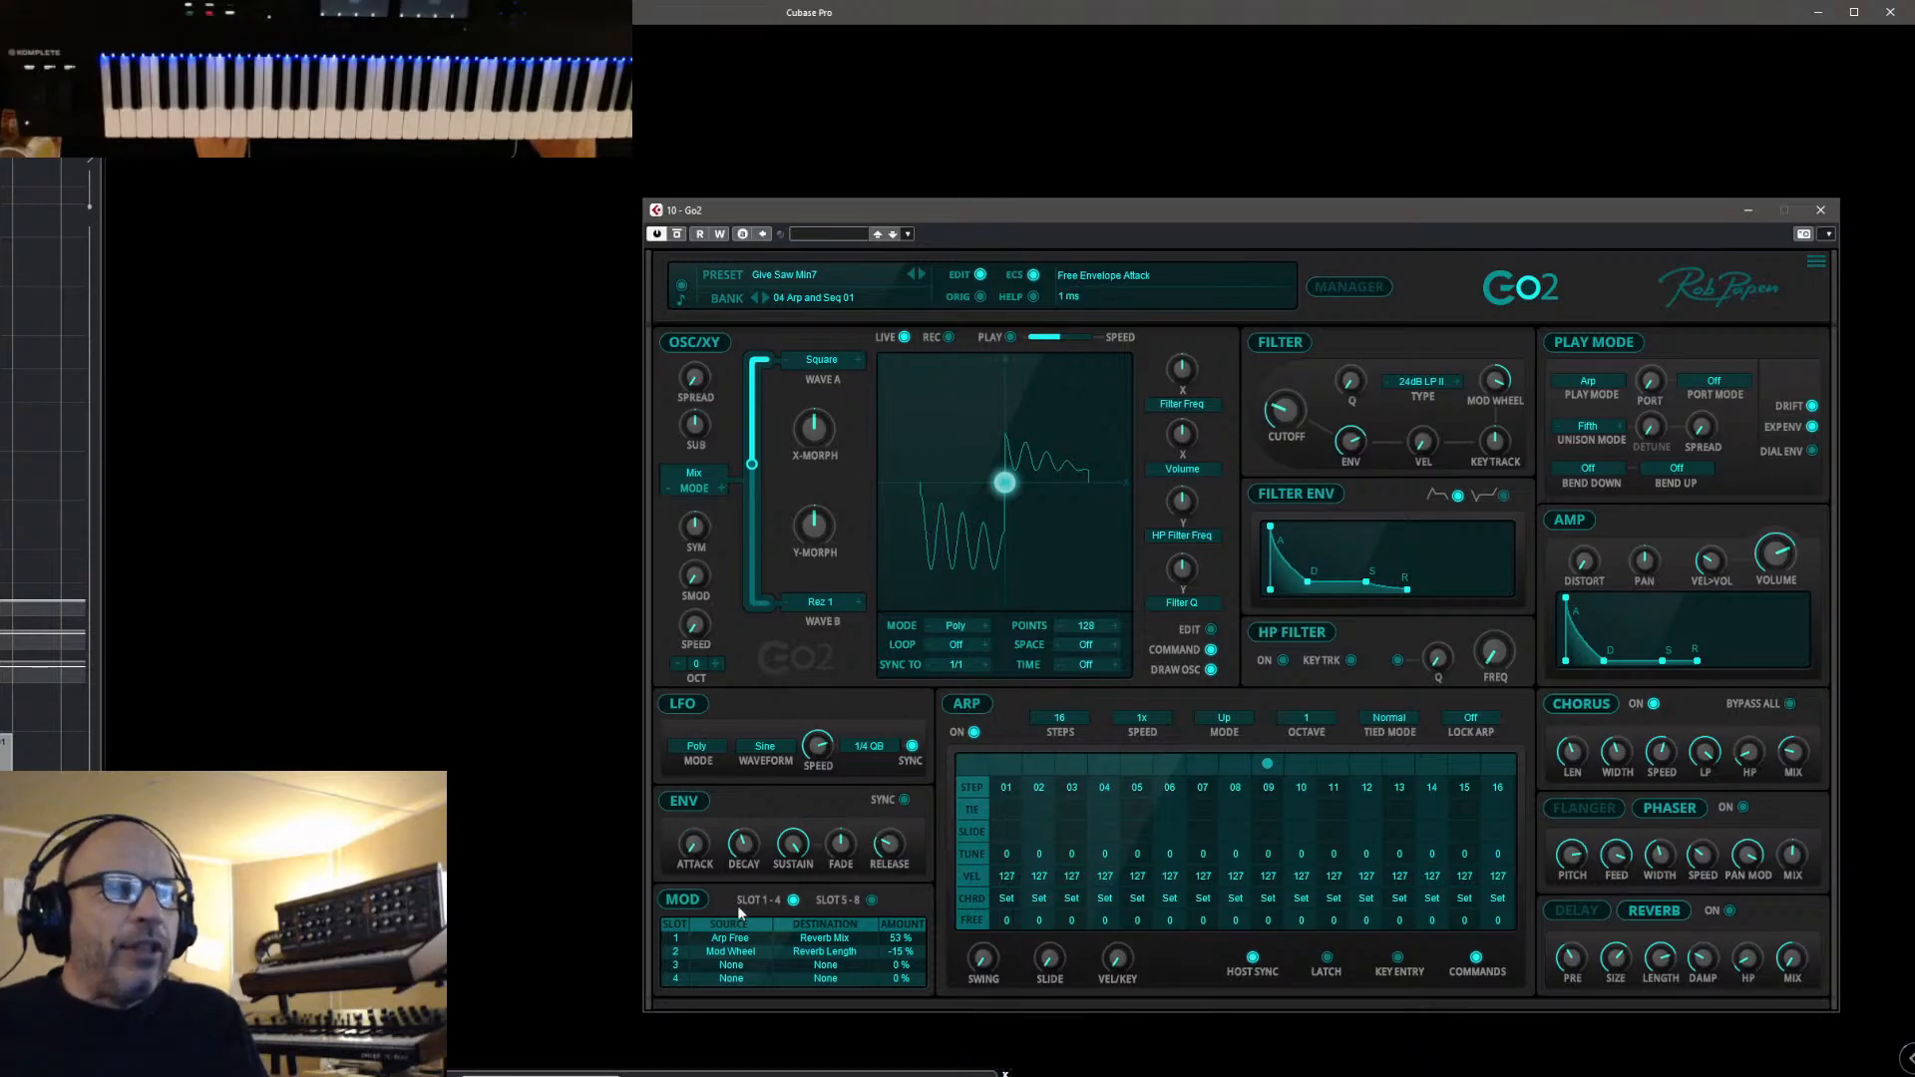
Check modulation slots 5-8 and return to slots 1-4
{"action": "left_click", "coordinate": [871, 901]}
{"action": "left_click", "coordinate": [793, 901]}
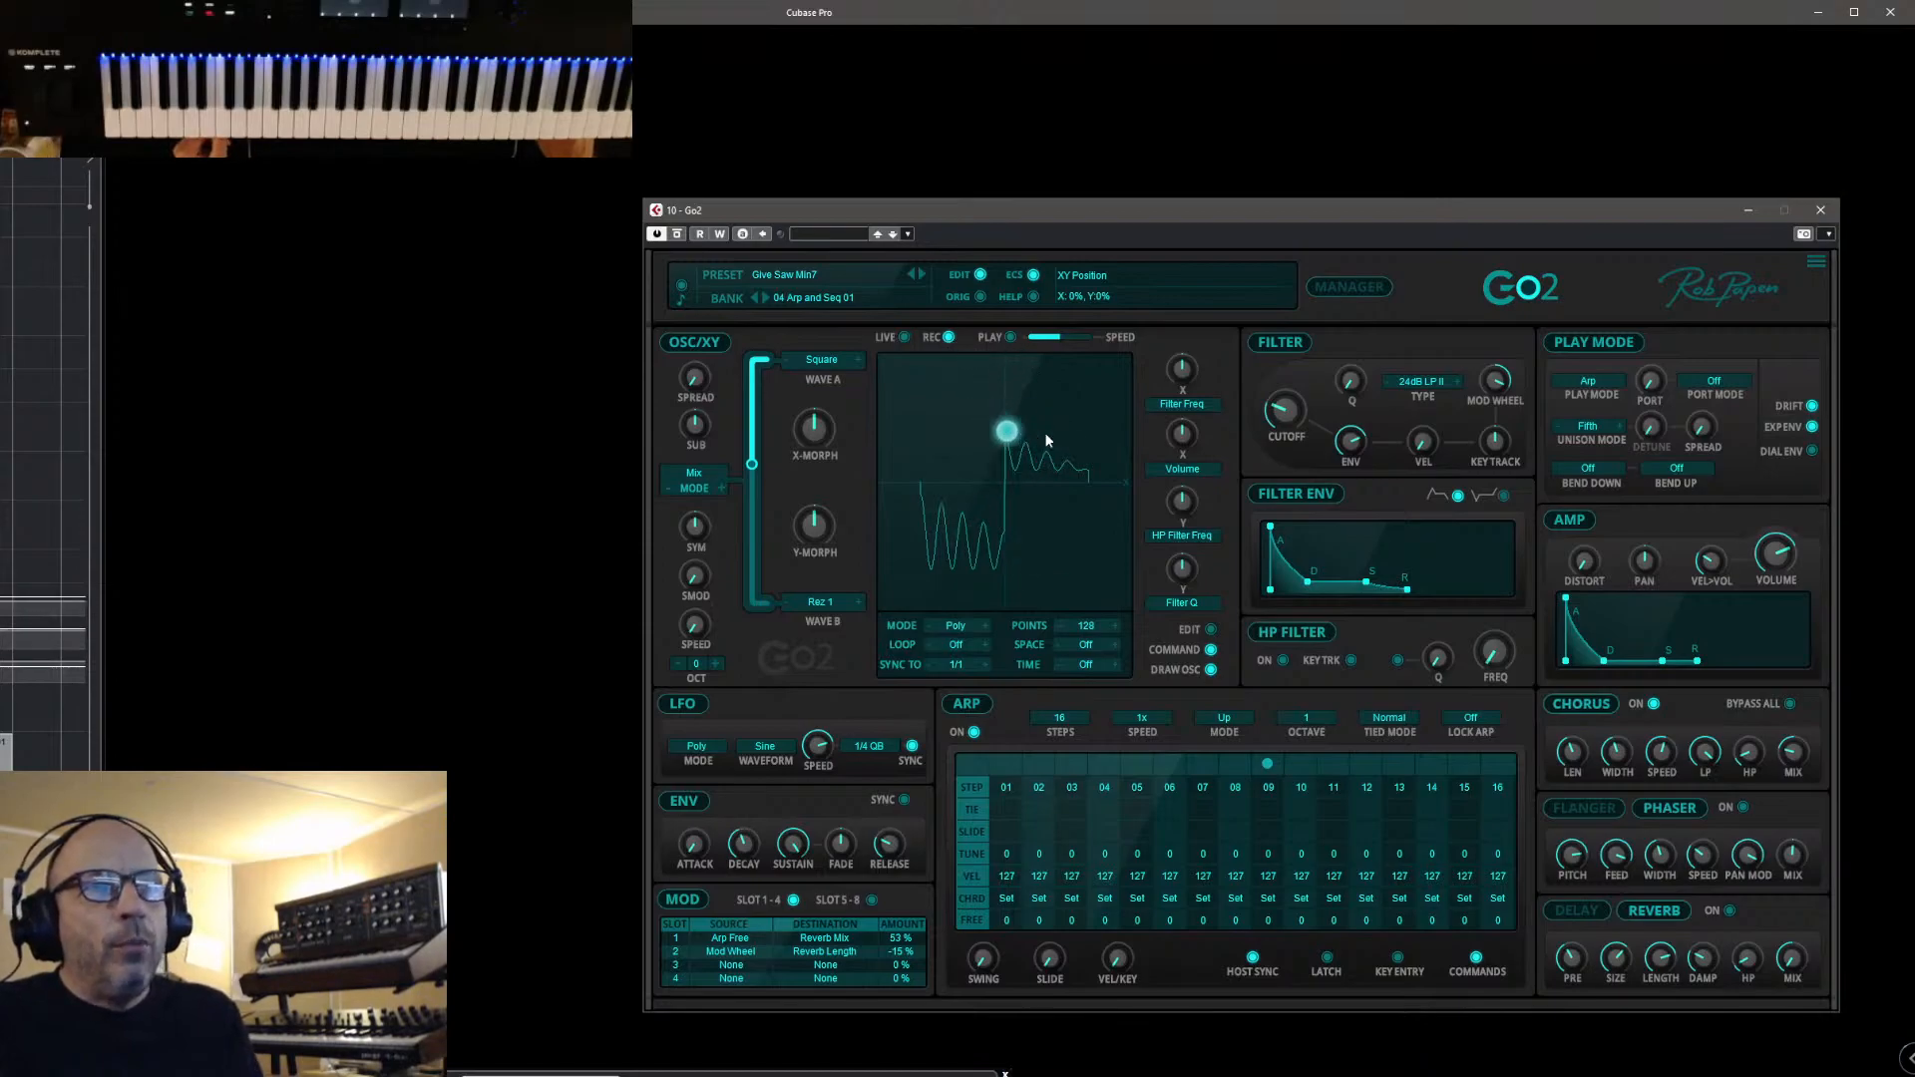
Play back the XY path in Free mode, lower the filter cutoff and raise the X modulation amount for Filter Freq
{"action": "left_click", "coordinate": [1009, 340]}
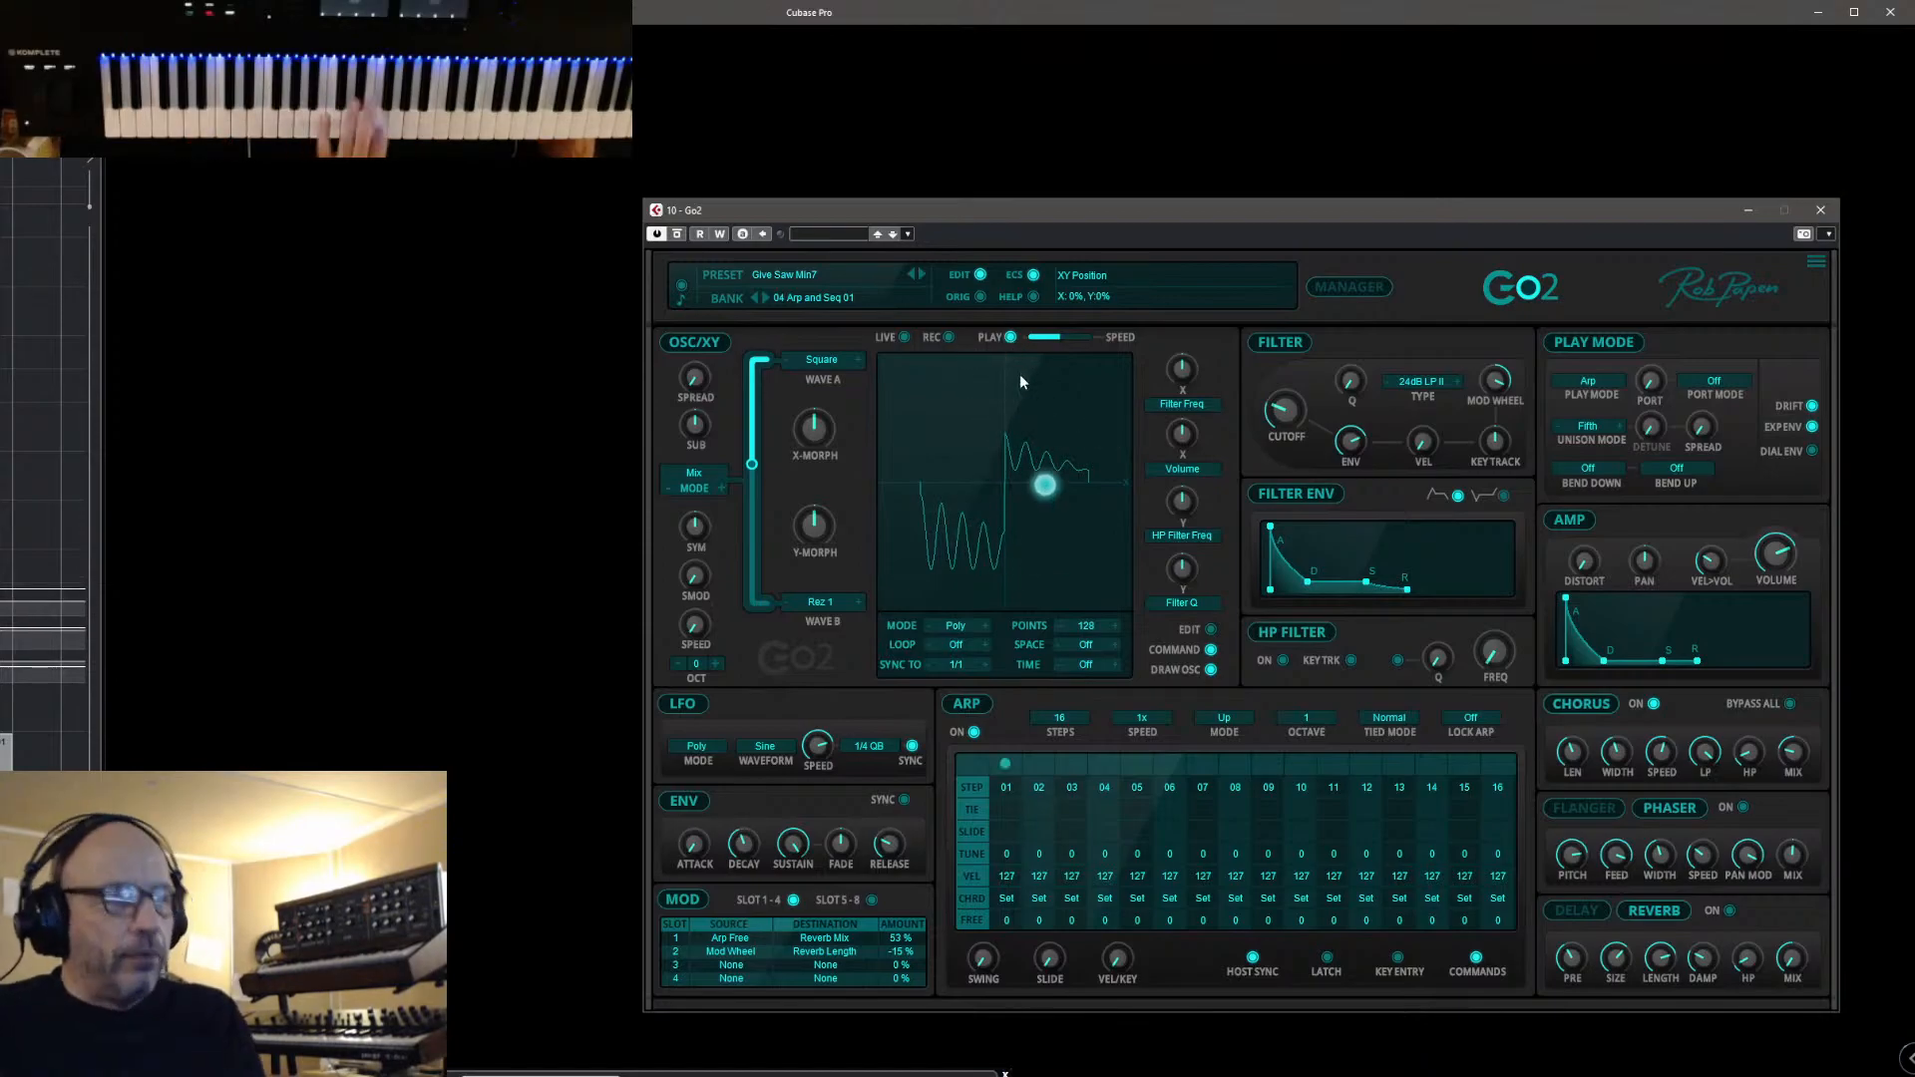
{"action": "left_click", "coordinate": [983, 627]}
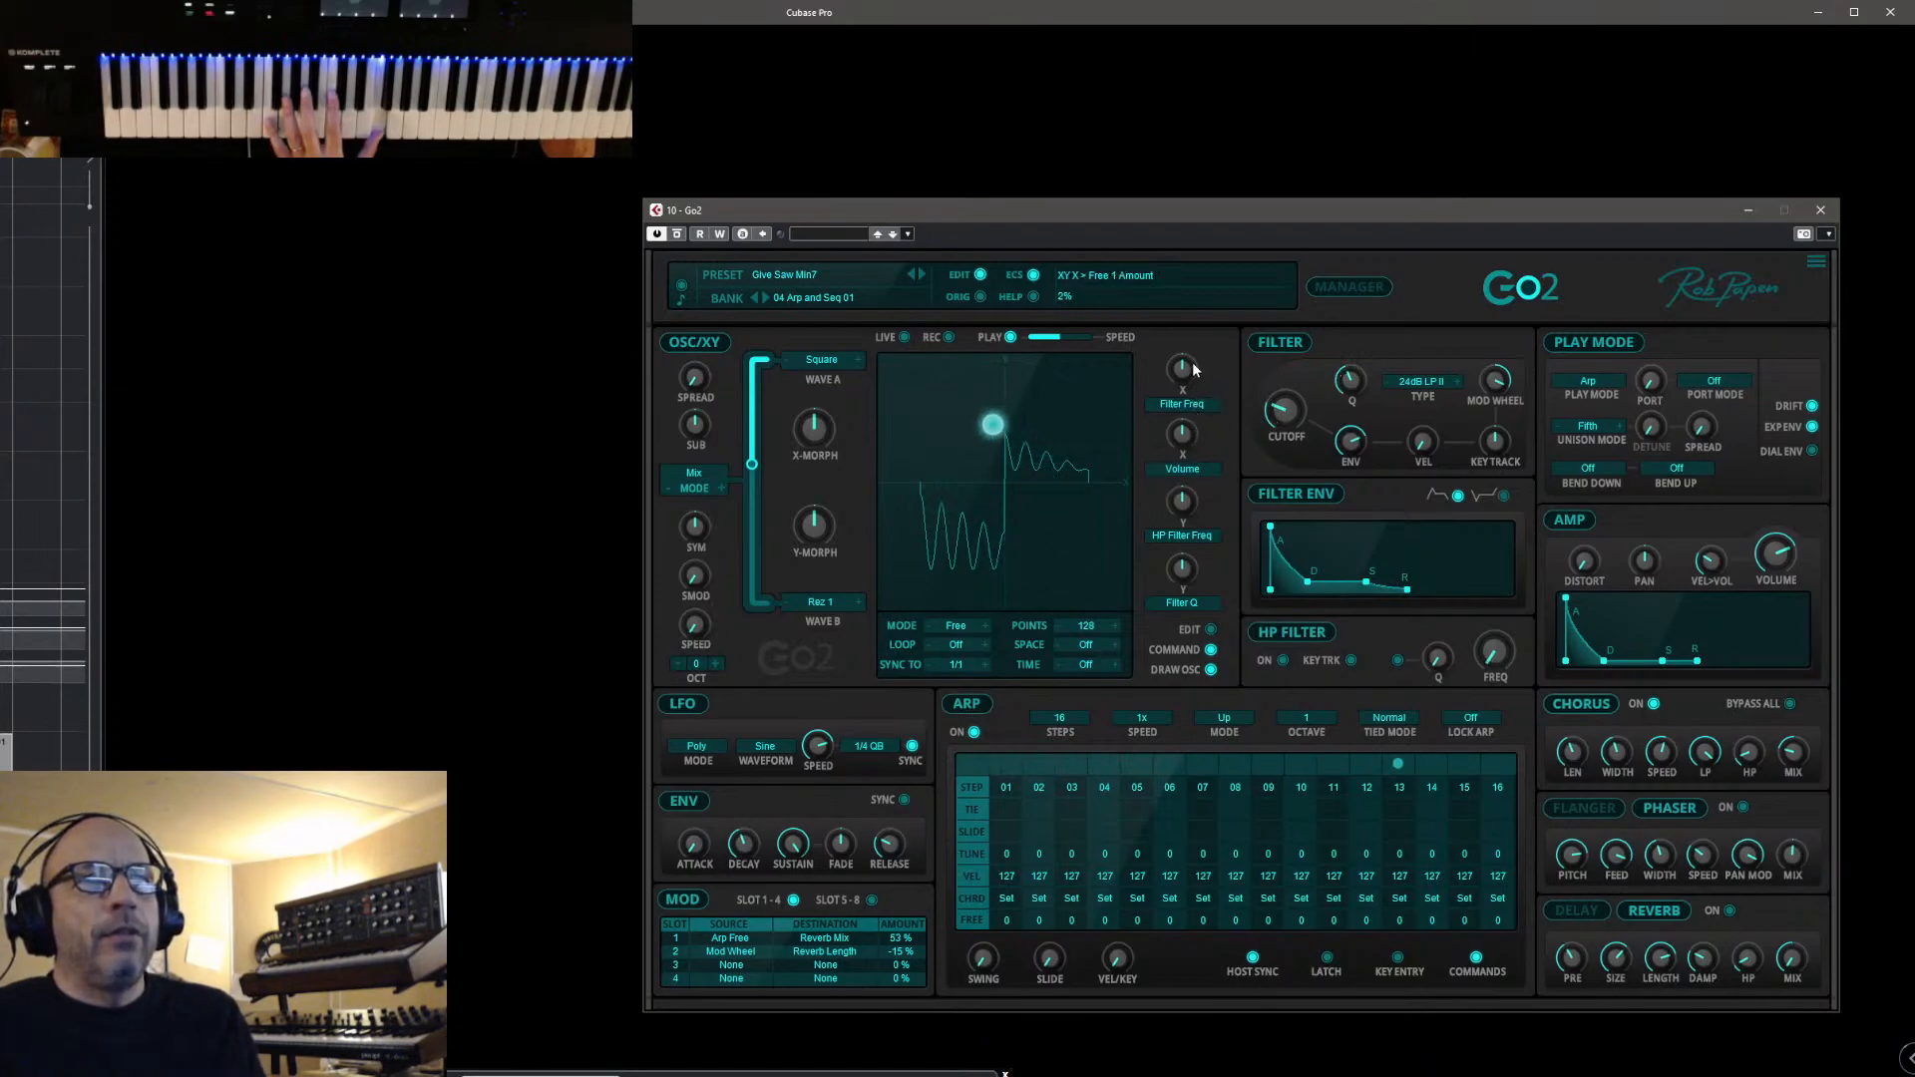
{"action": "left_click_drag", "start_coordinate": [1286, 410], "coordinate": [1290, 428]}
{"action": "left_click_drag", "start_coordinate": [1197, 373], "coordinate": [1195, 346]}
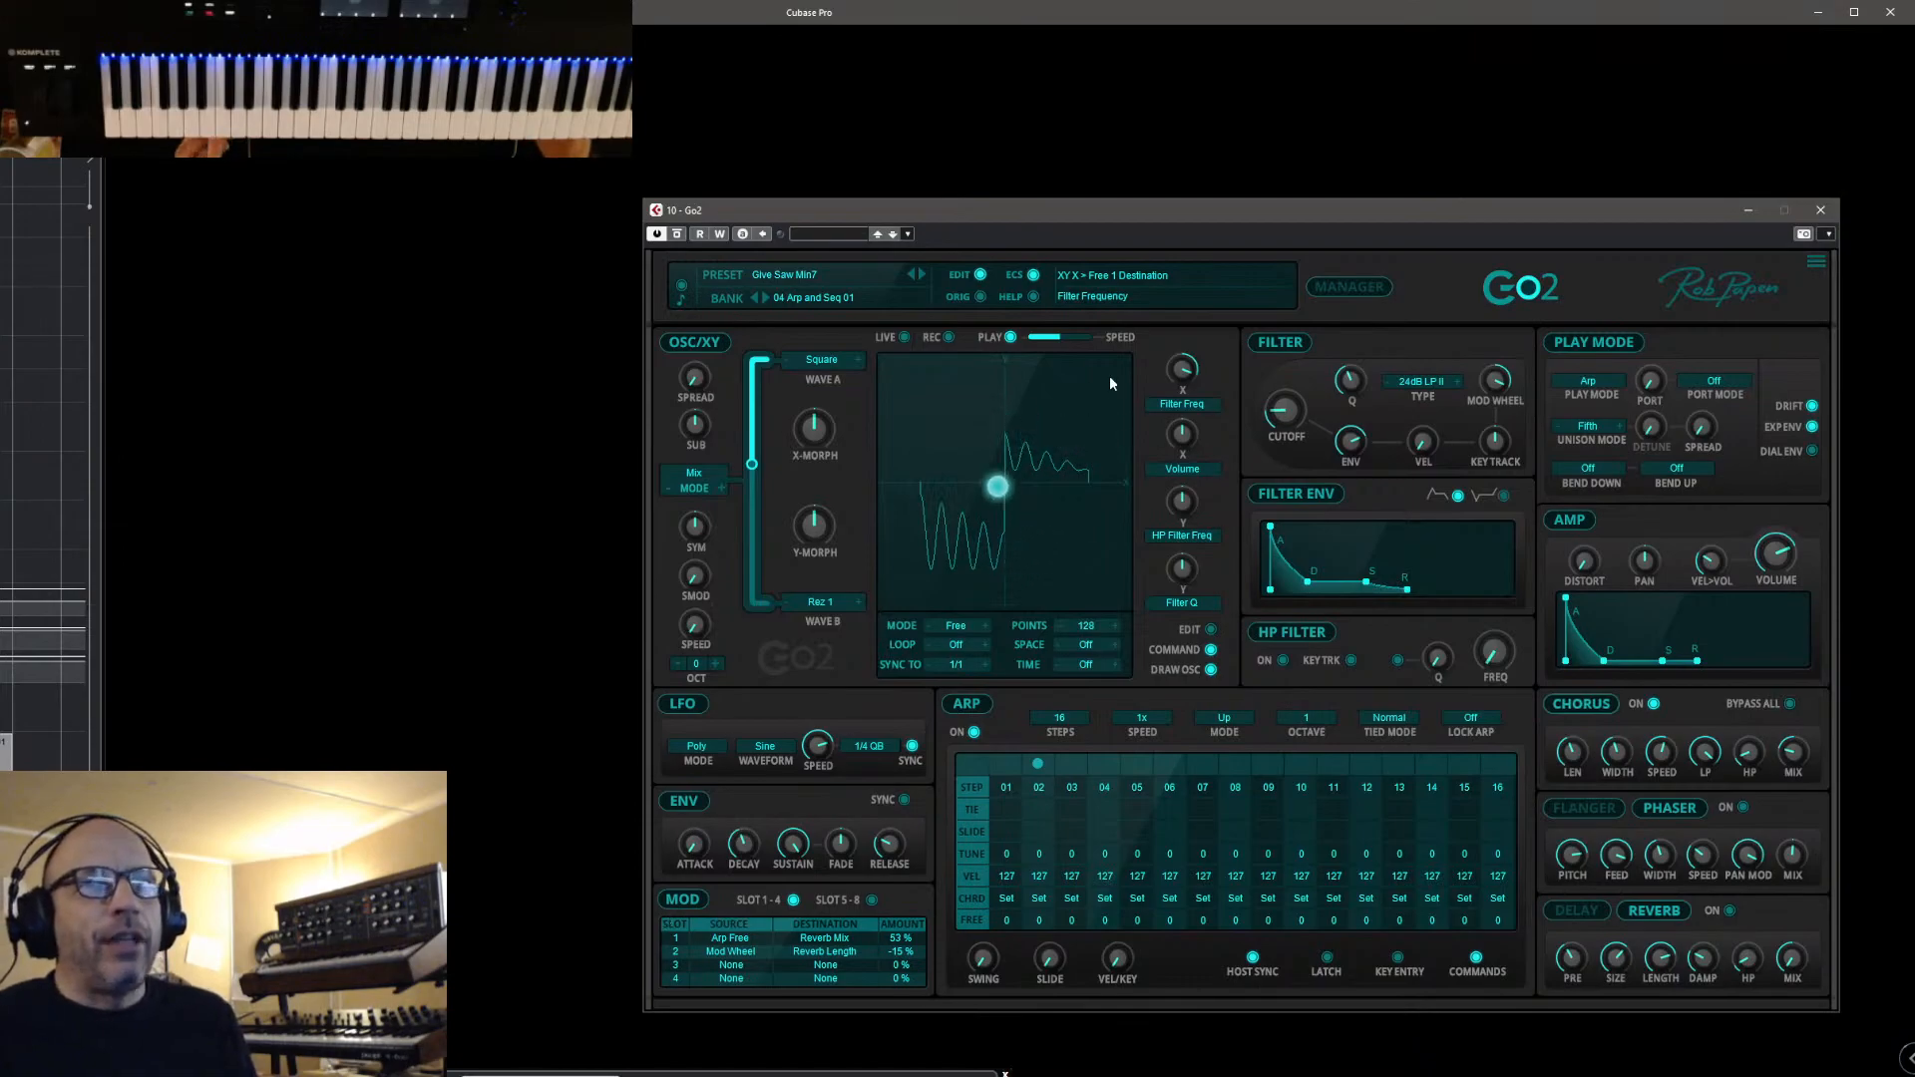
Load the 05 Pads 01 bank with its Ayres Pad preset and return to the synth view
{"action": "left_click", "coordinate": [1358, 287]}
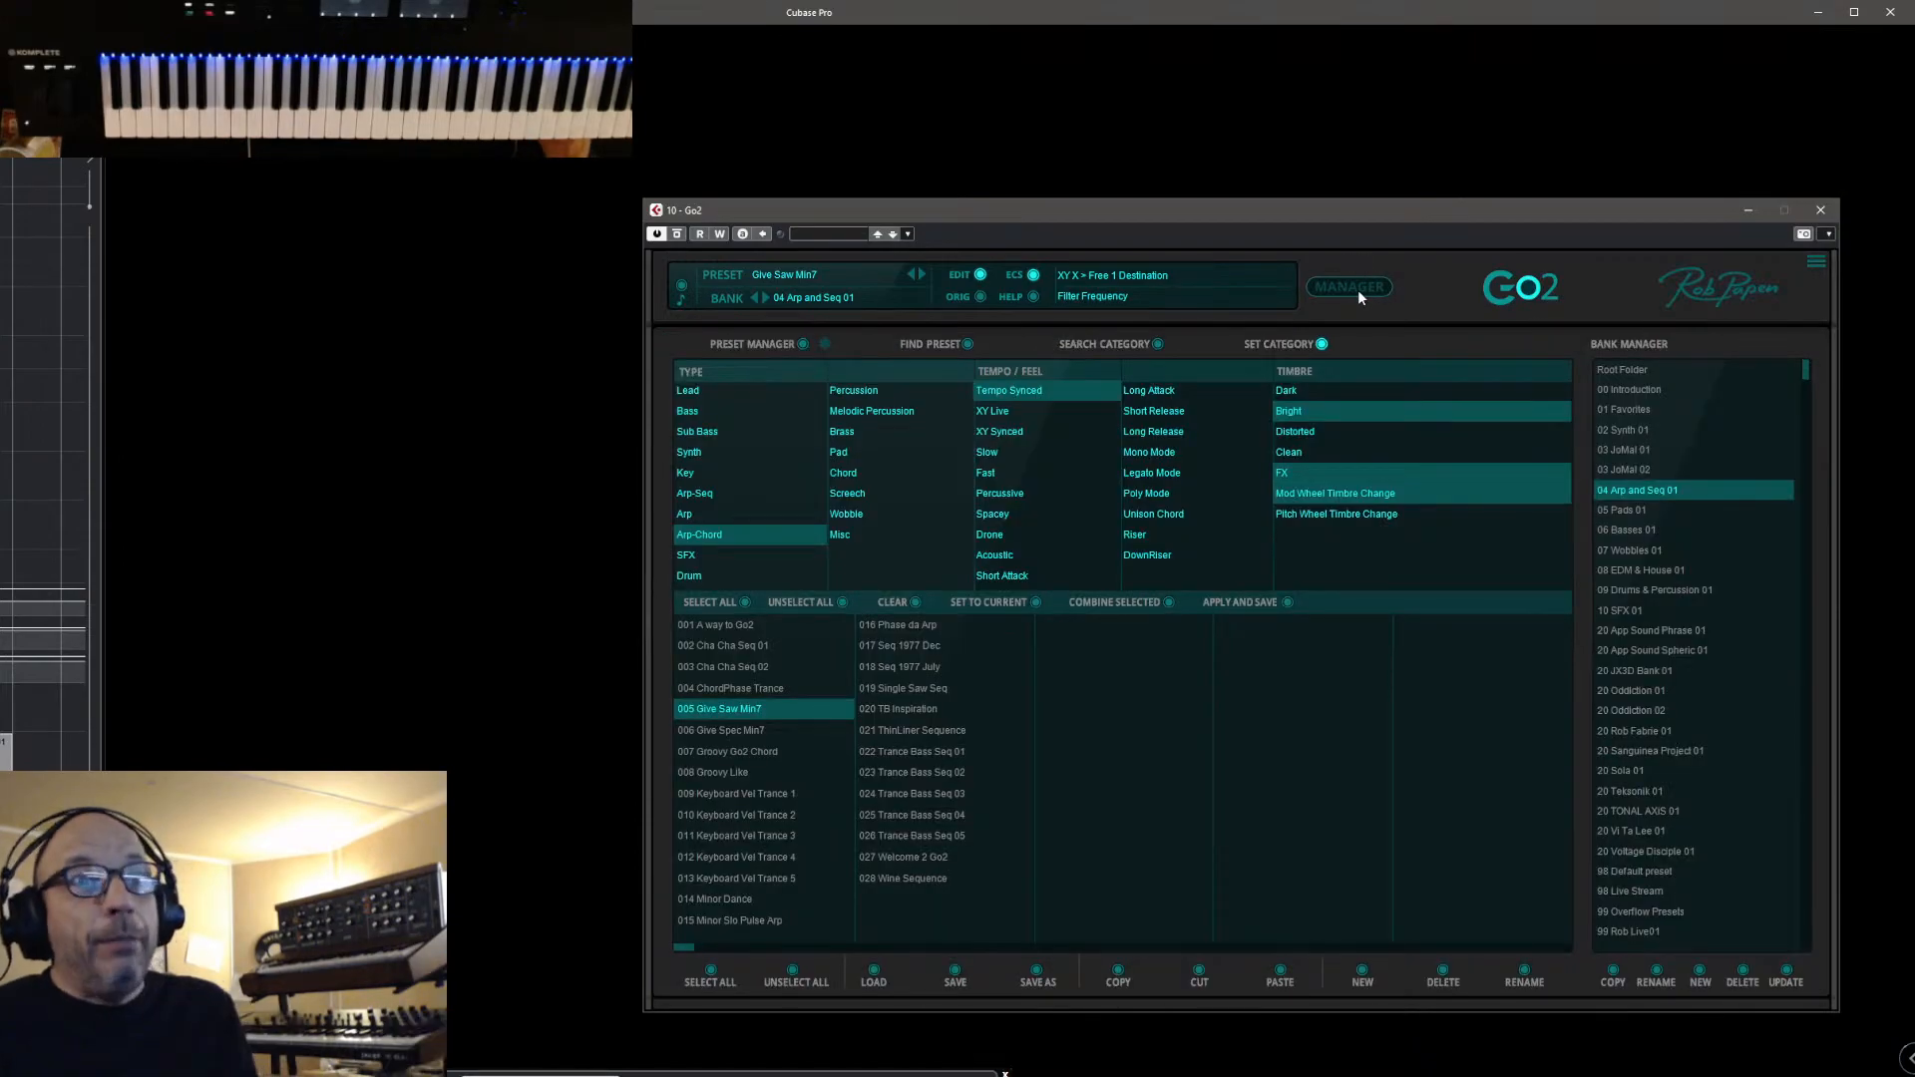
{"action": "left_click", "coordinate": [1615, 510]}
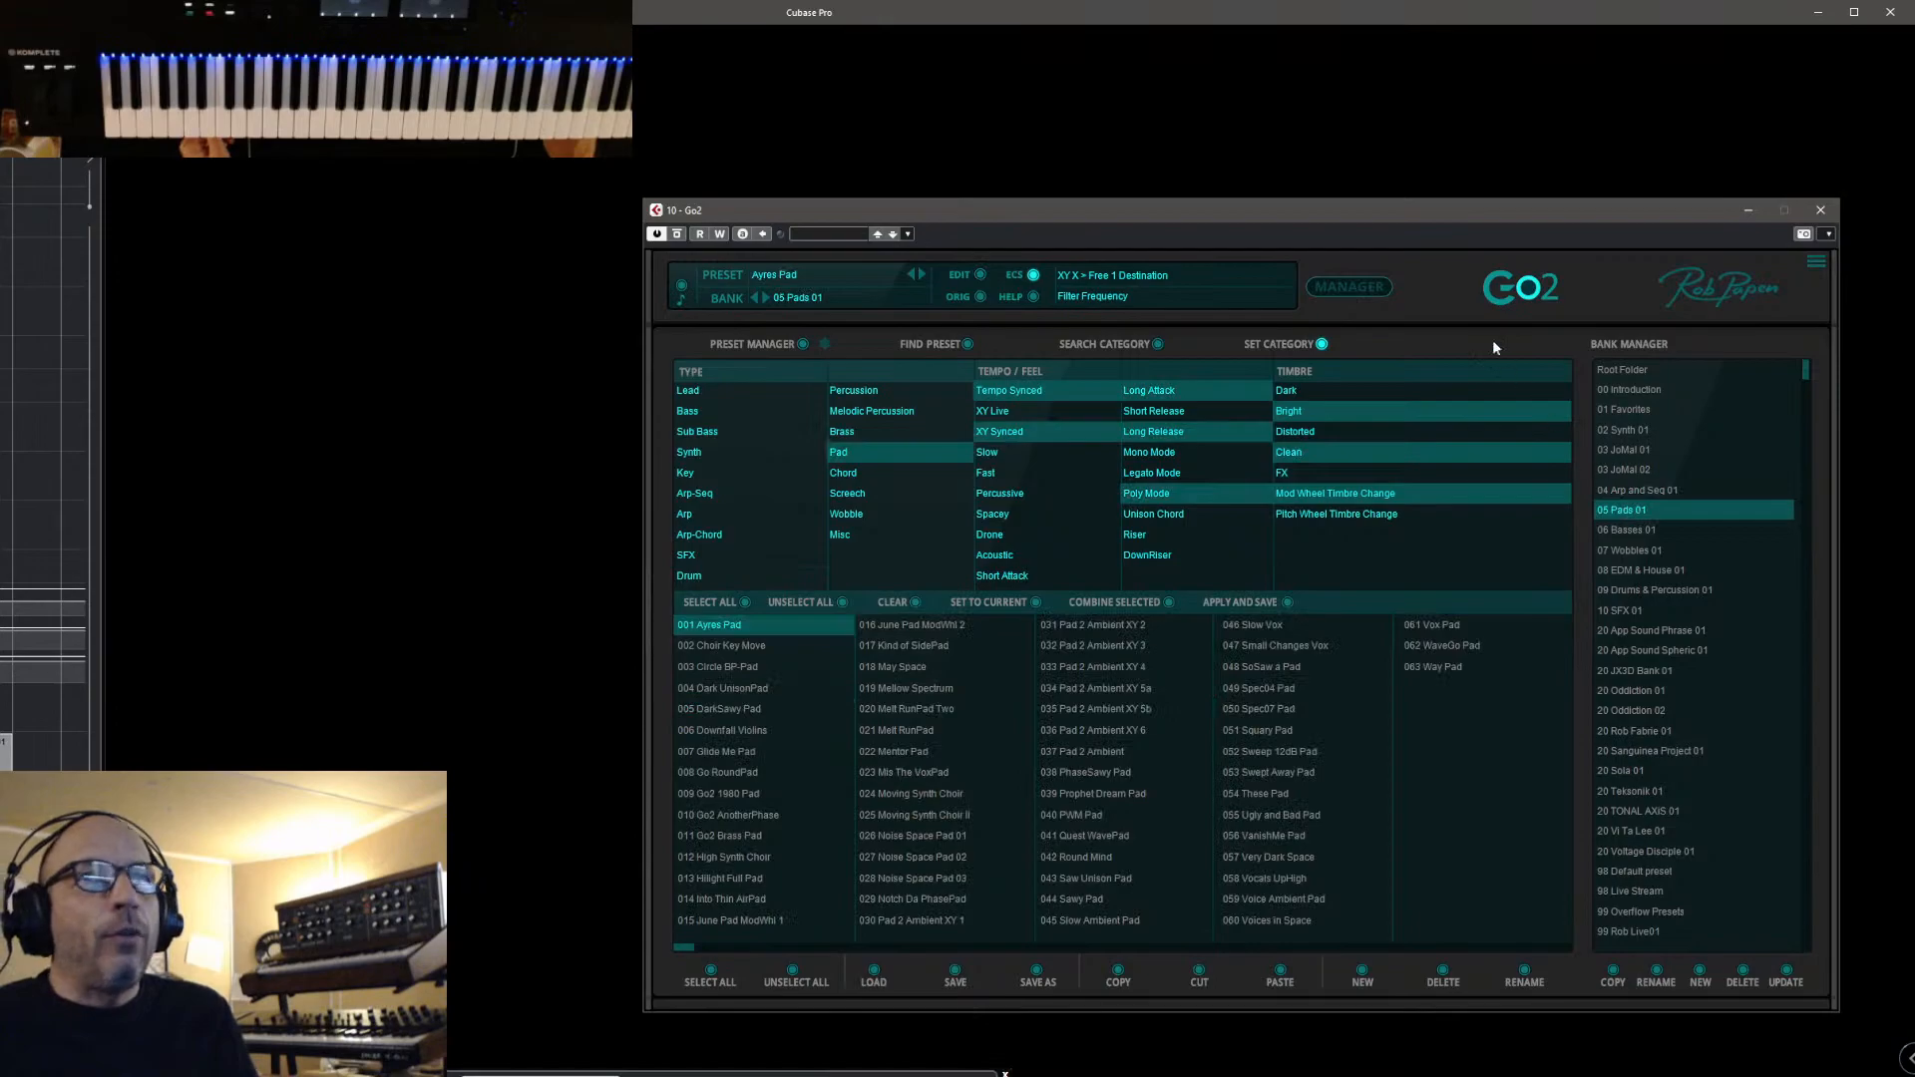
{"action": "left_click", "coordinate": [1348, 290]}
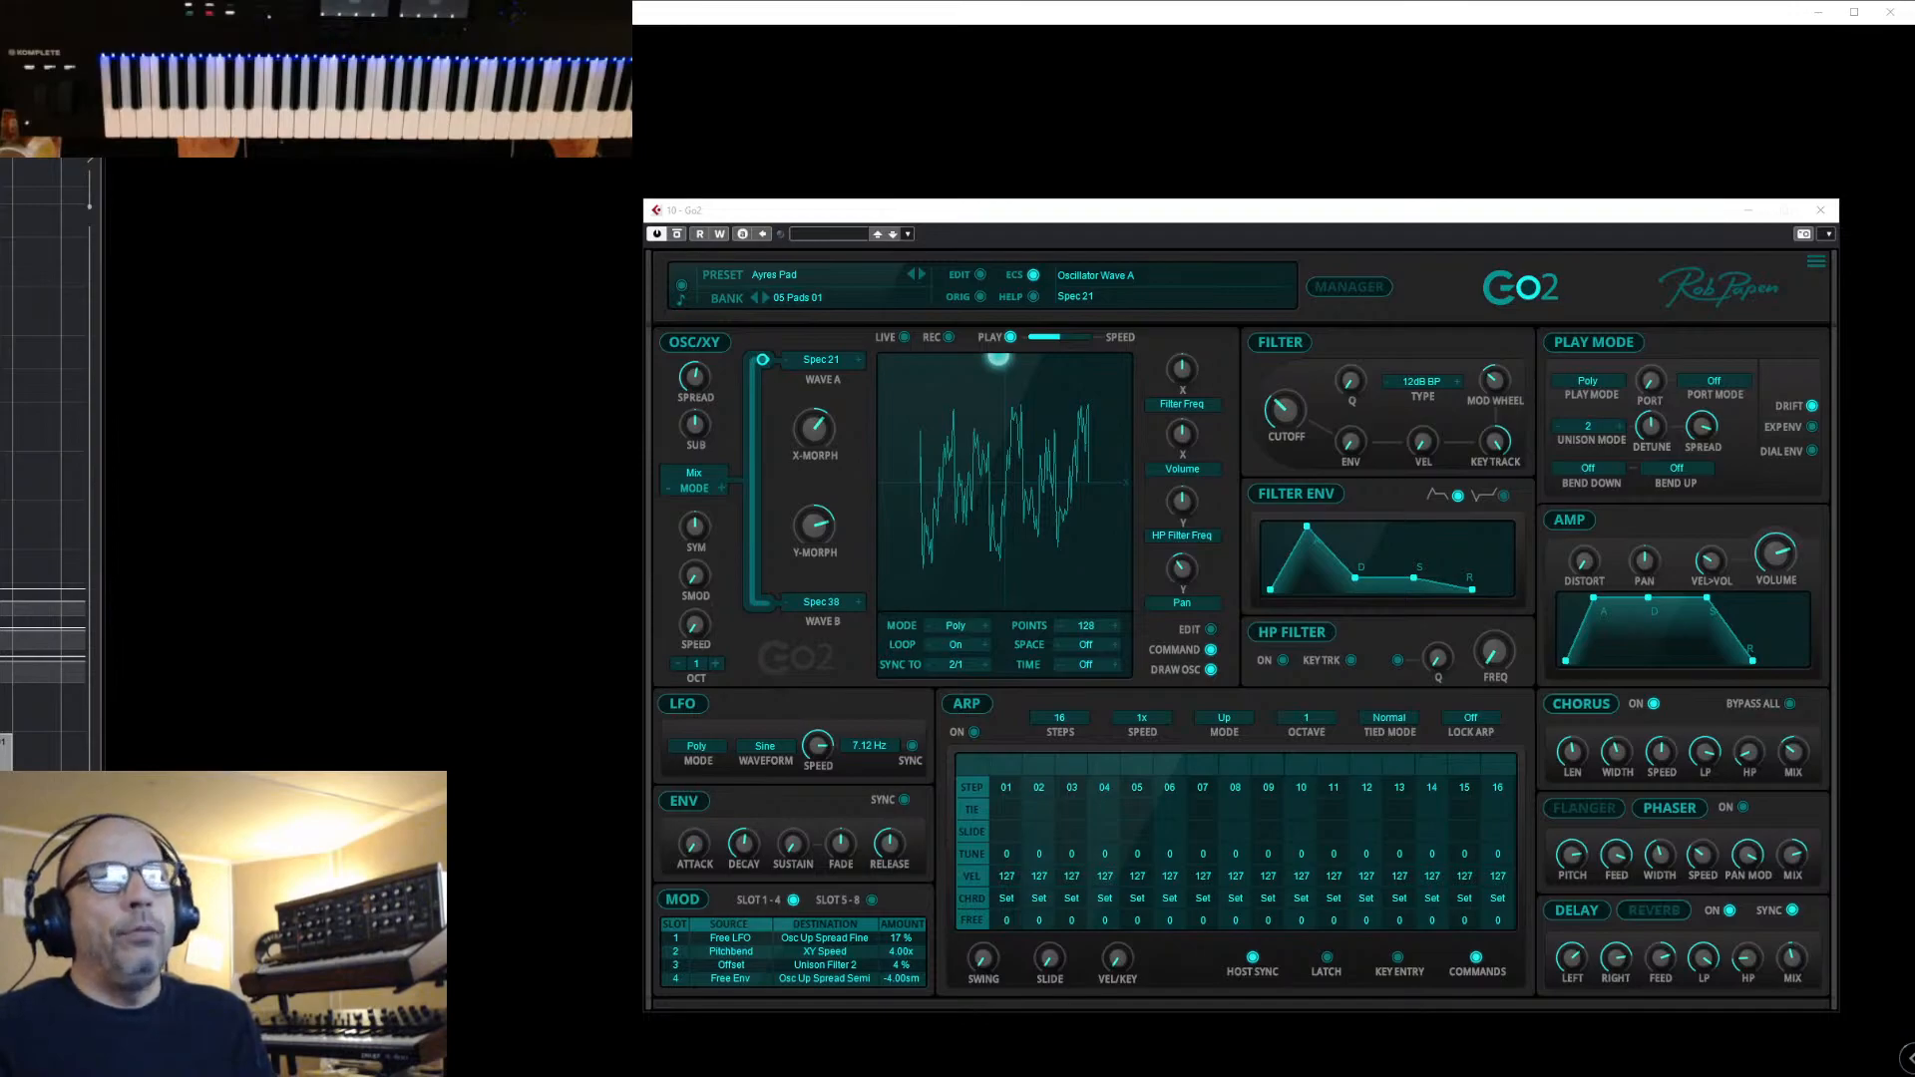
Switch to the browser with the Rob Papen website, check its product lists and view the BLADE-2 soundsets page
{"action": "left_click_drag", "start_coordinate": [1913, 843], "coordinate": [1139, 192]}
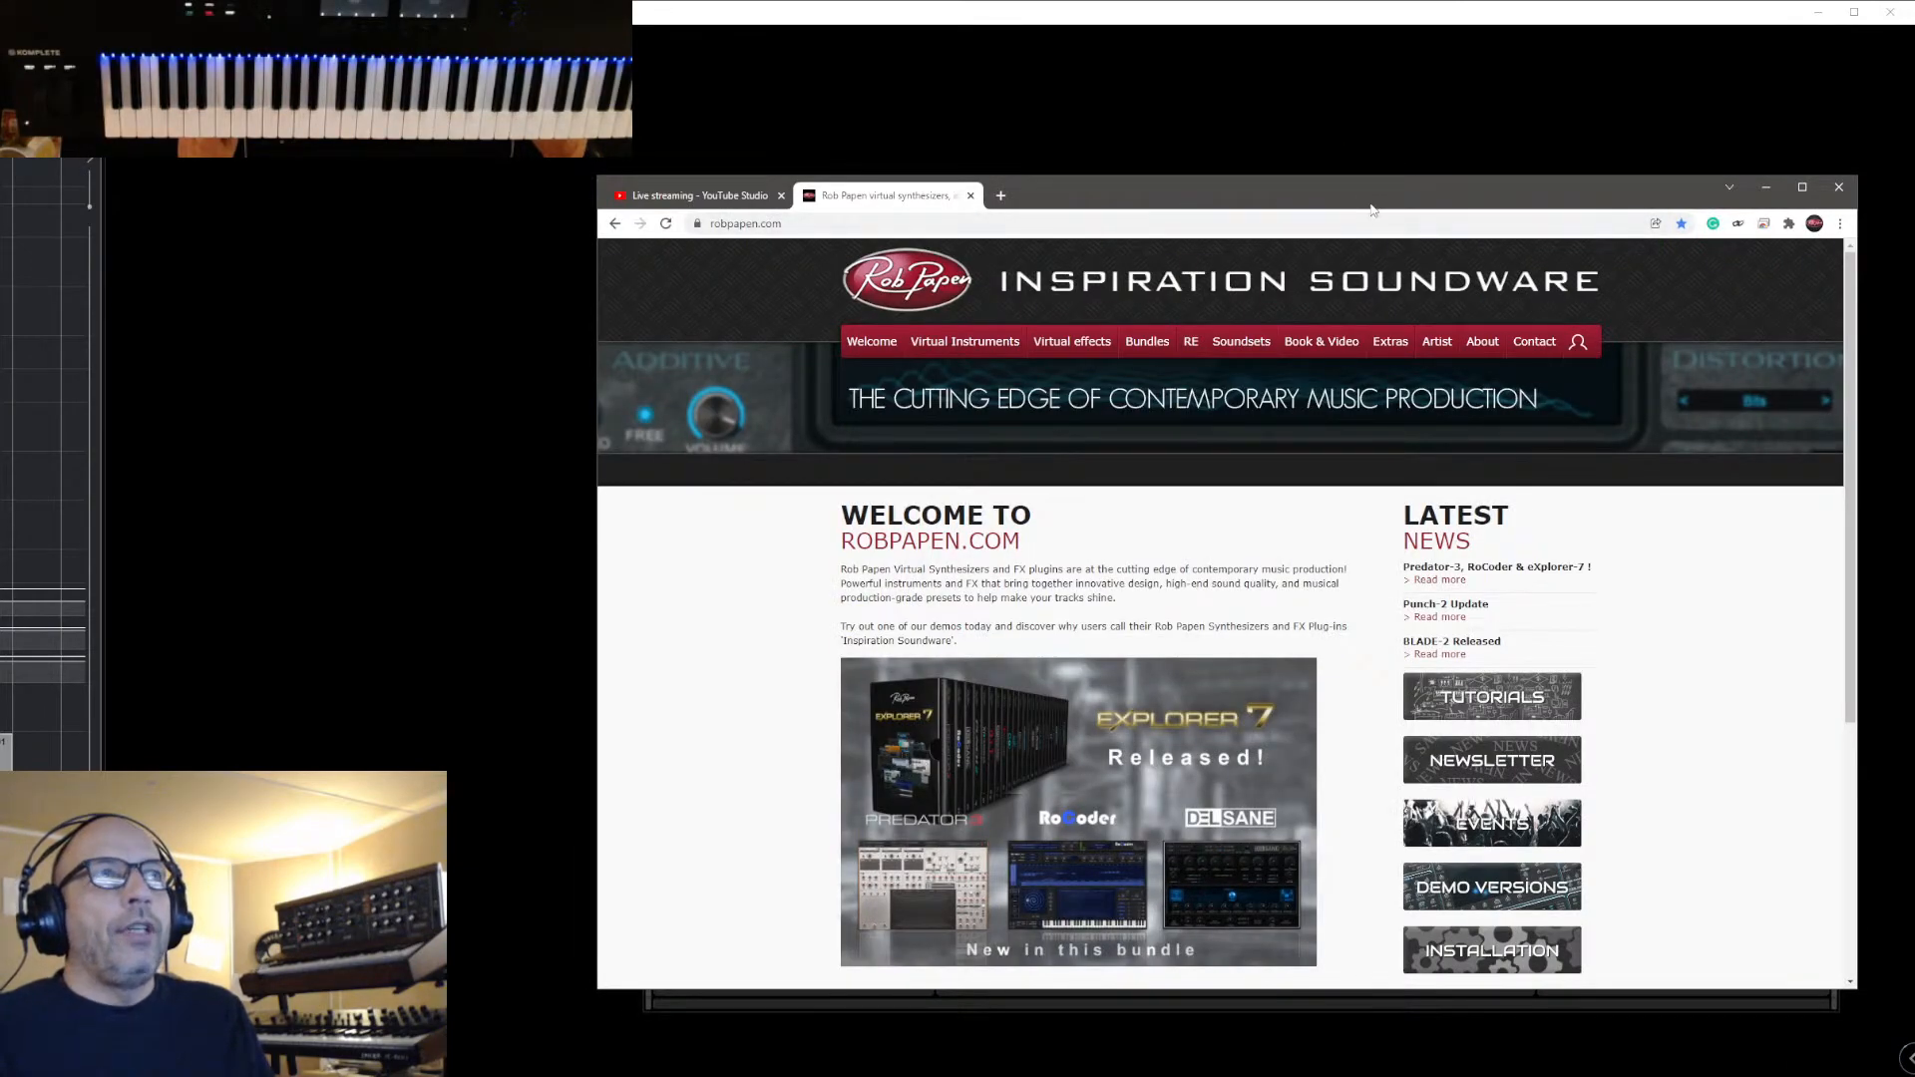
{"action": "mouse_move", "coordinate": [1380, 350]}
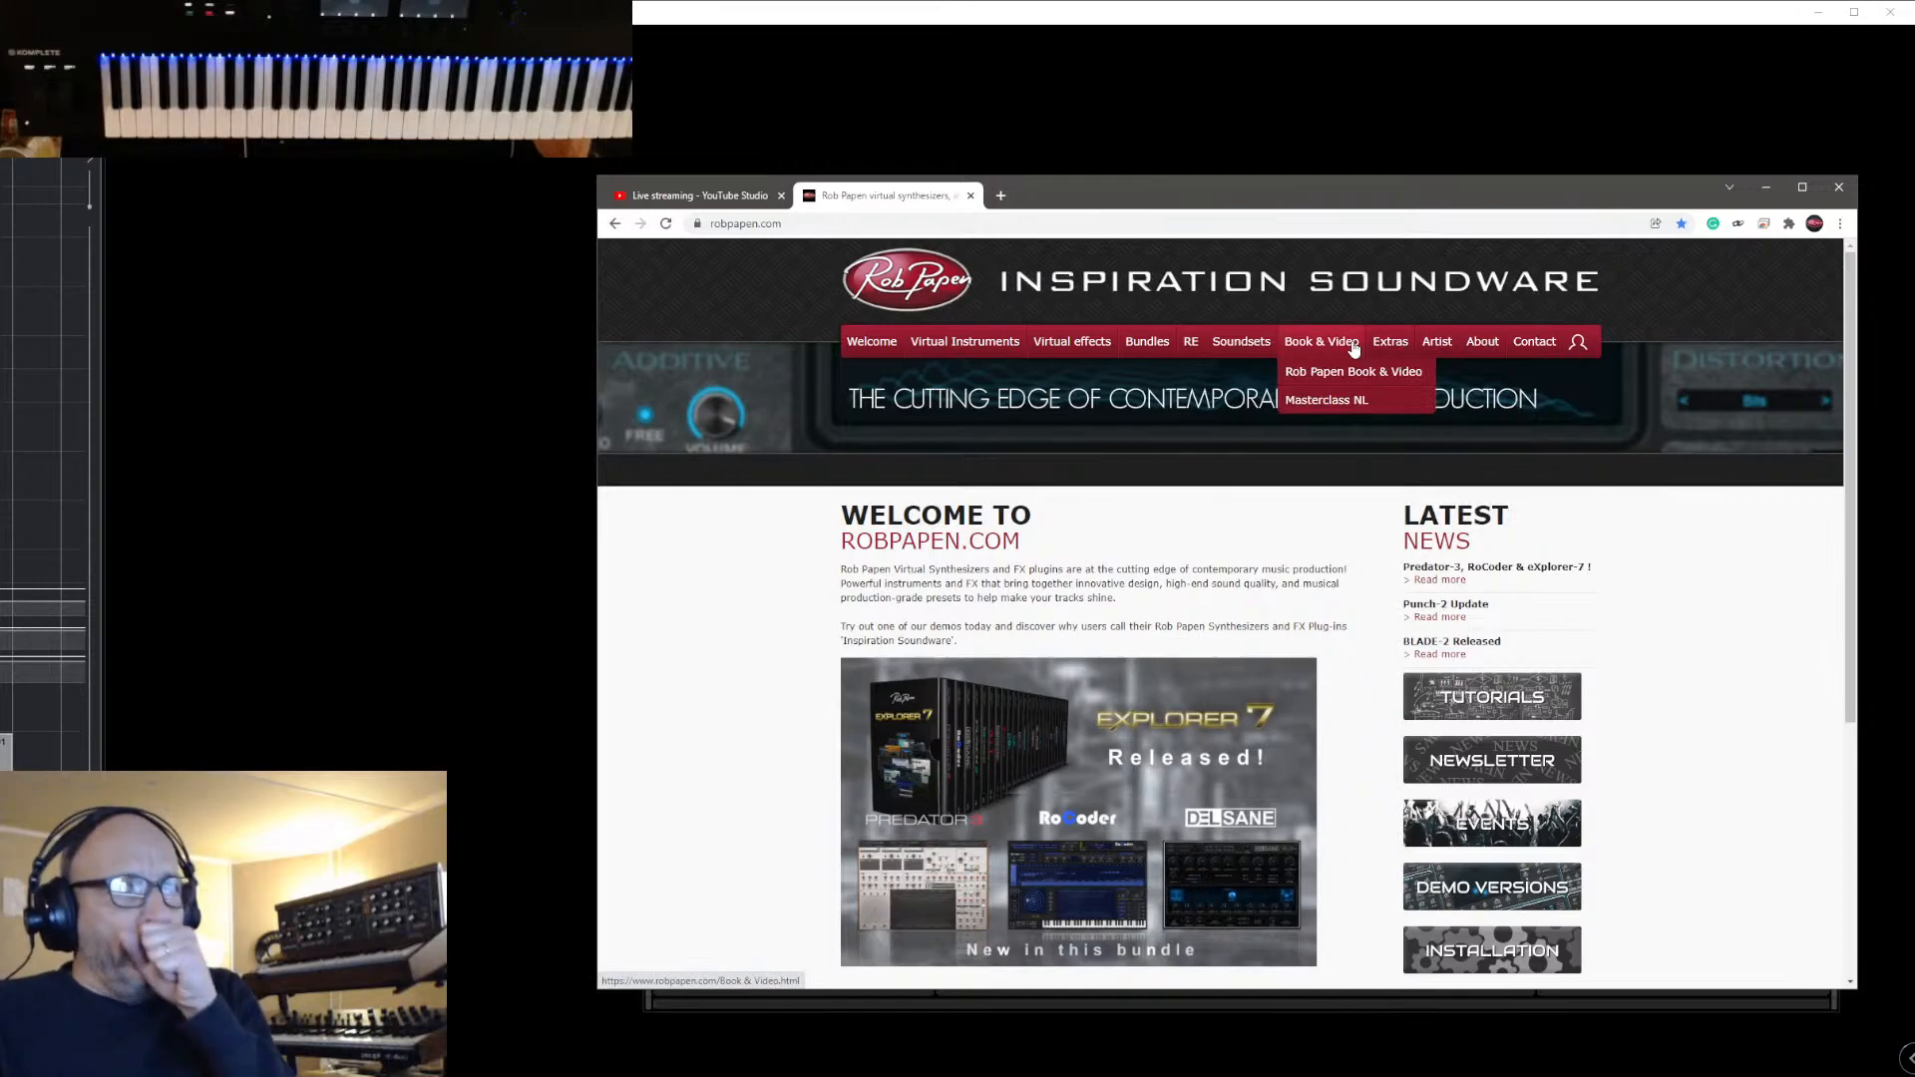
{"action": "mouse_move", "coordinate": [1254, 354]}
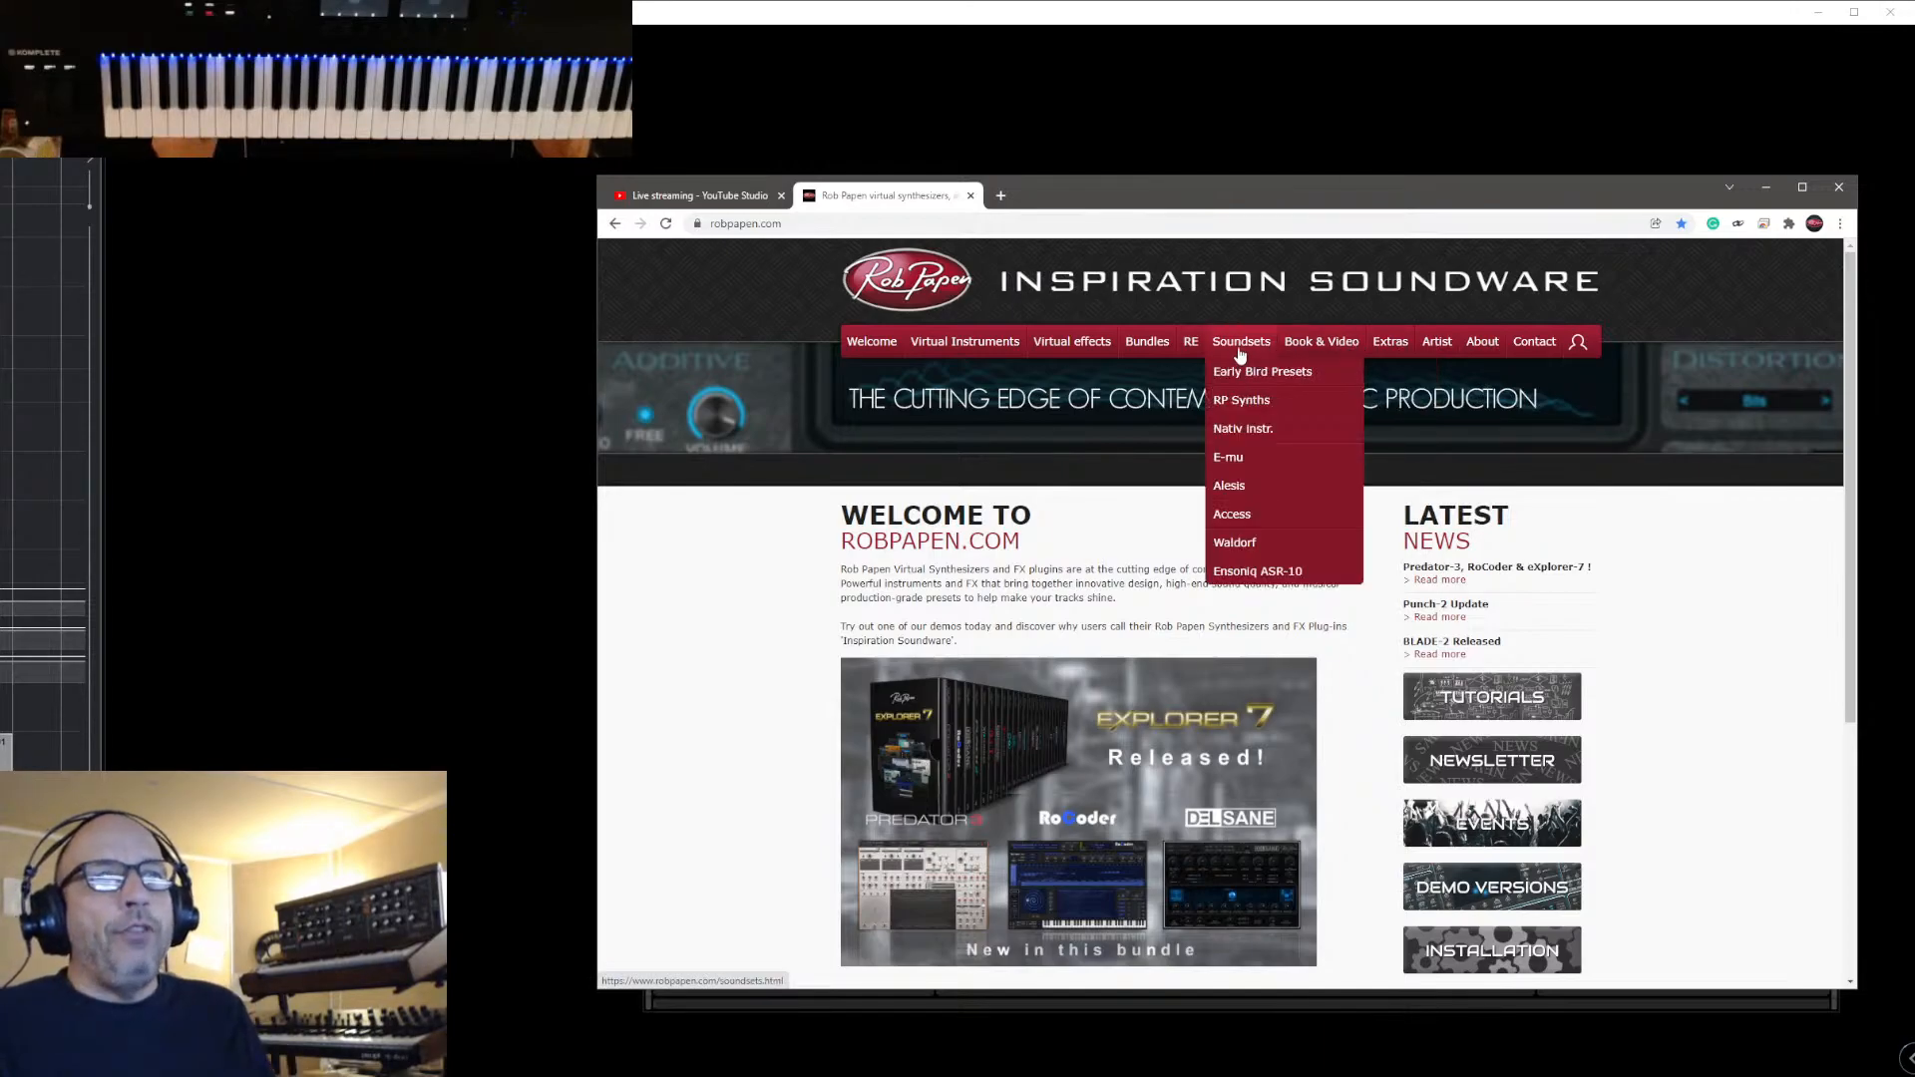
{"action": "mouse_move", "coordinate": [965, 349]}
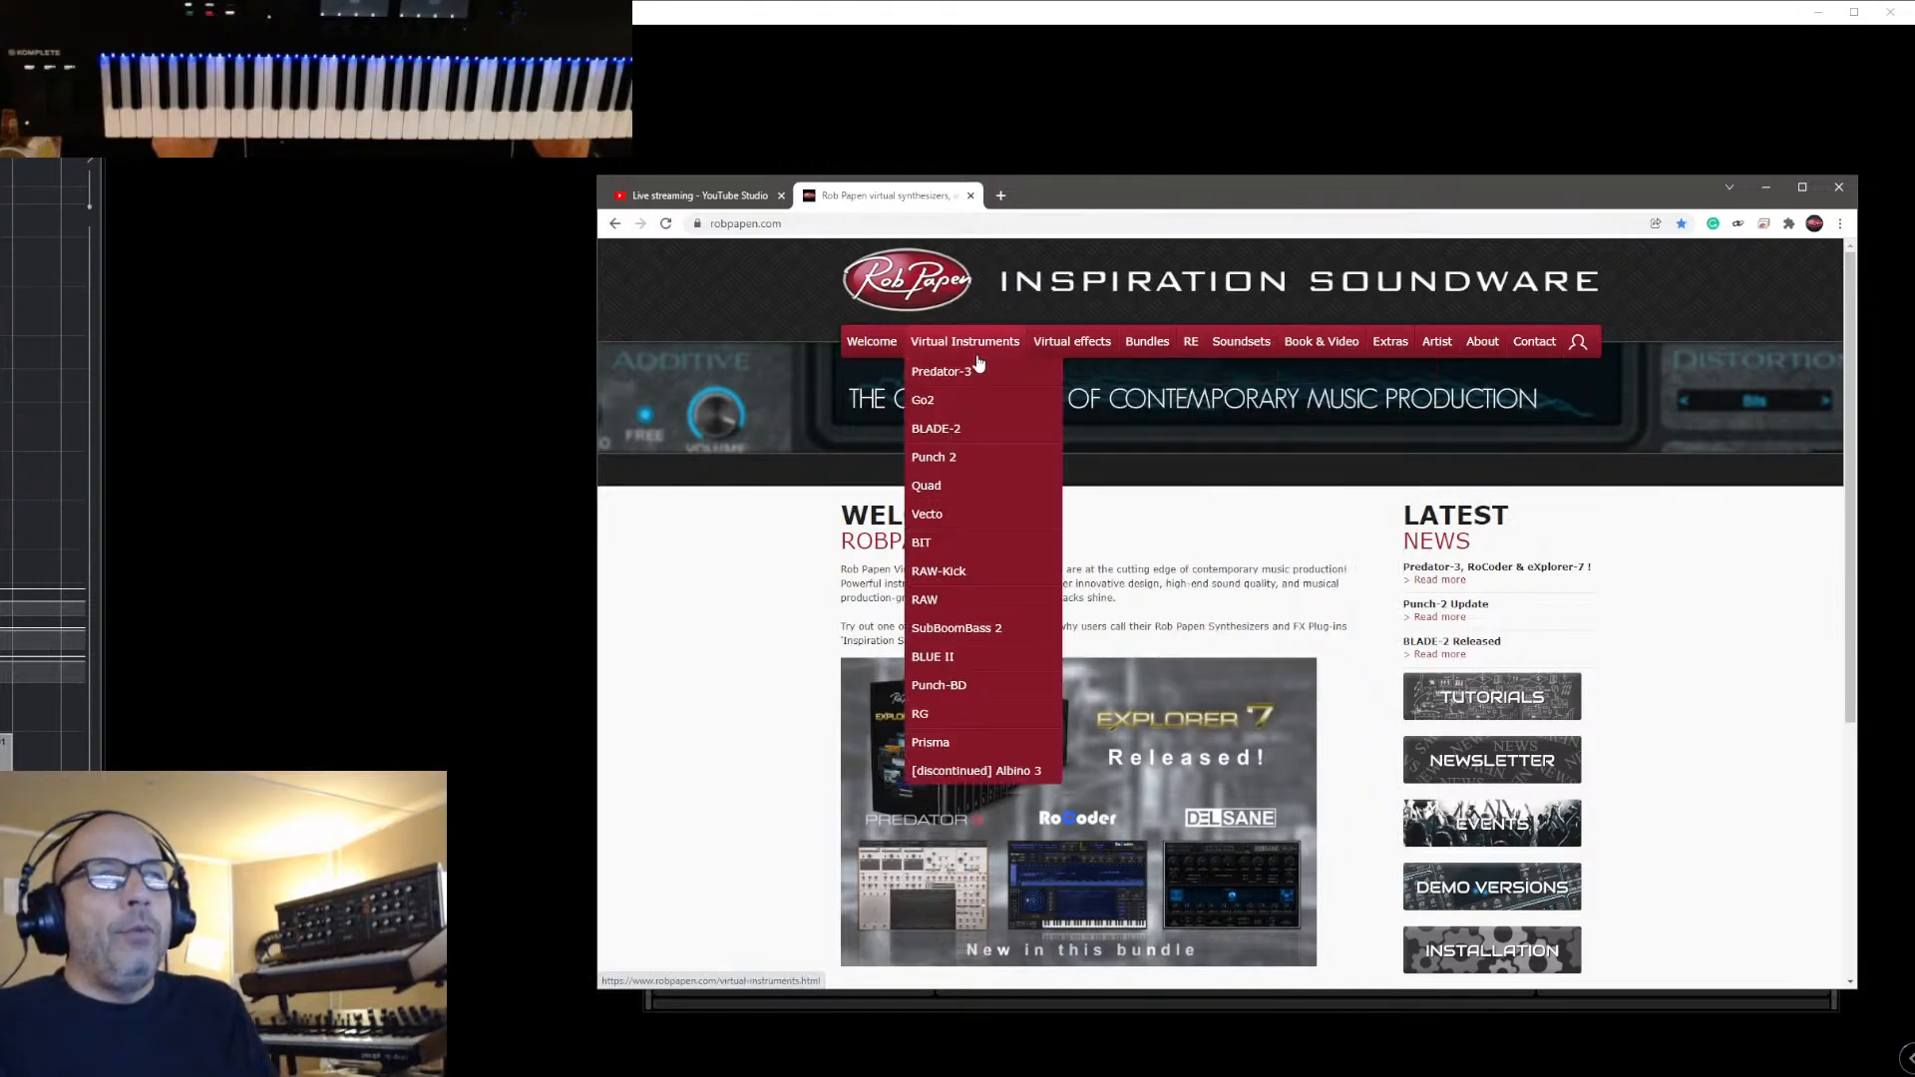
{"action": "left_click", "coordinate": [951, 433]}
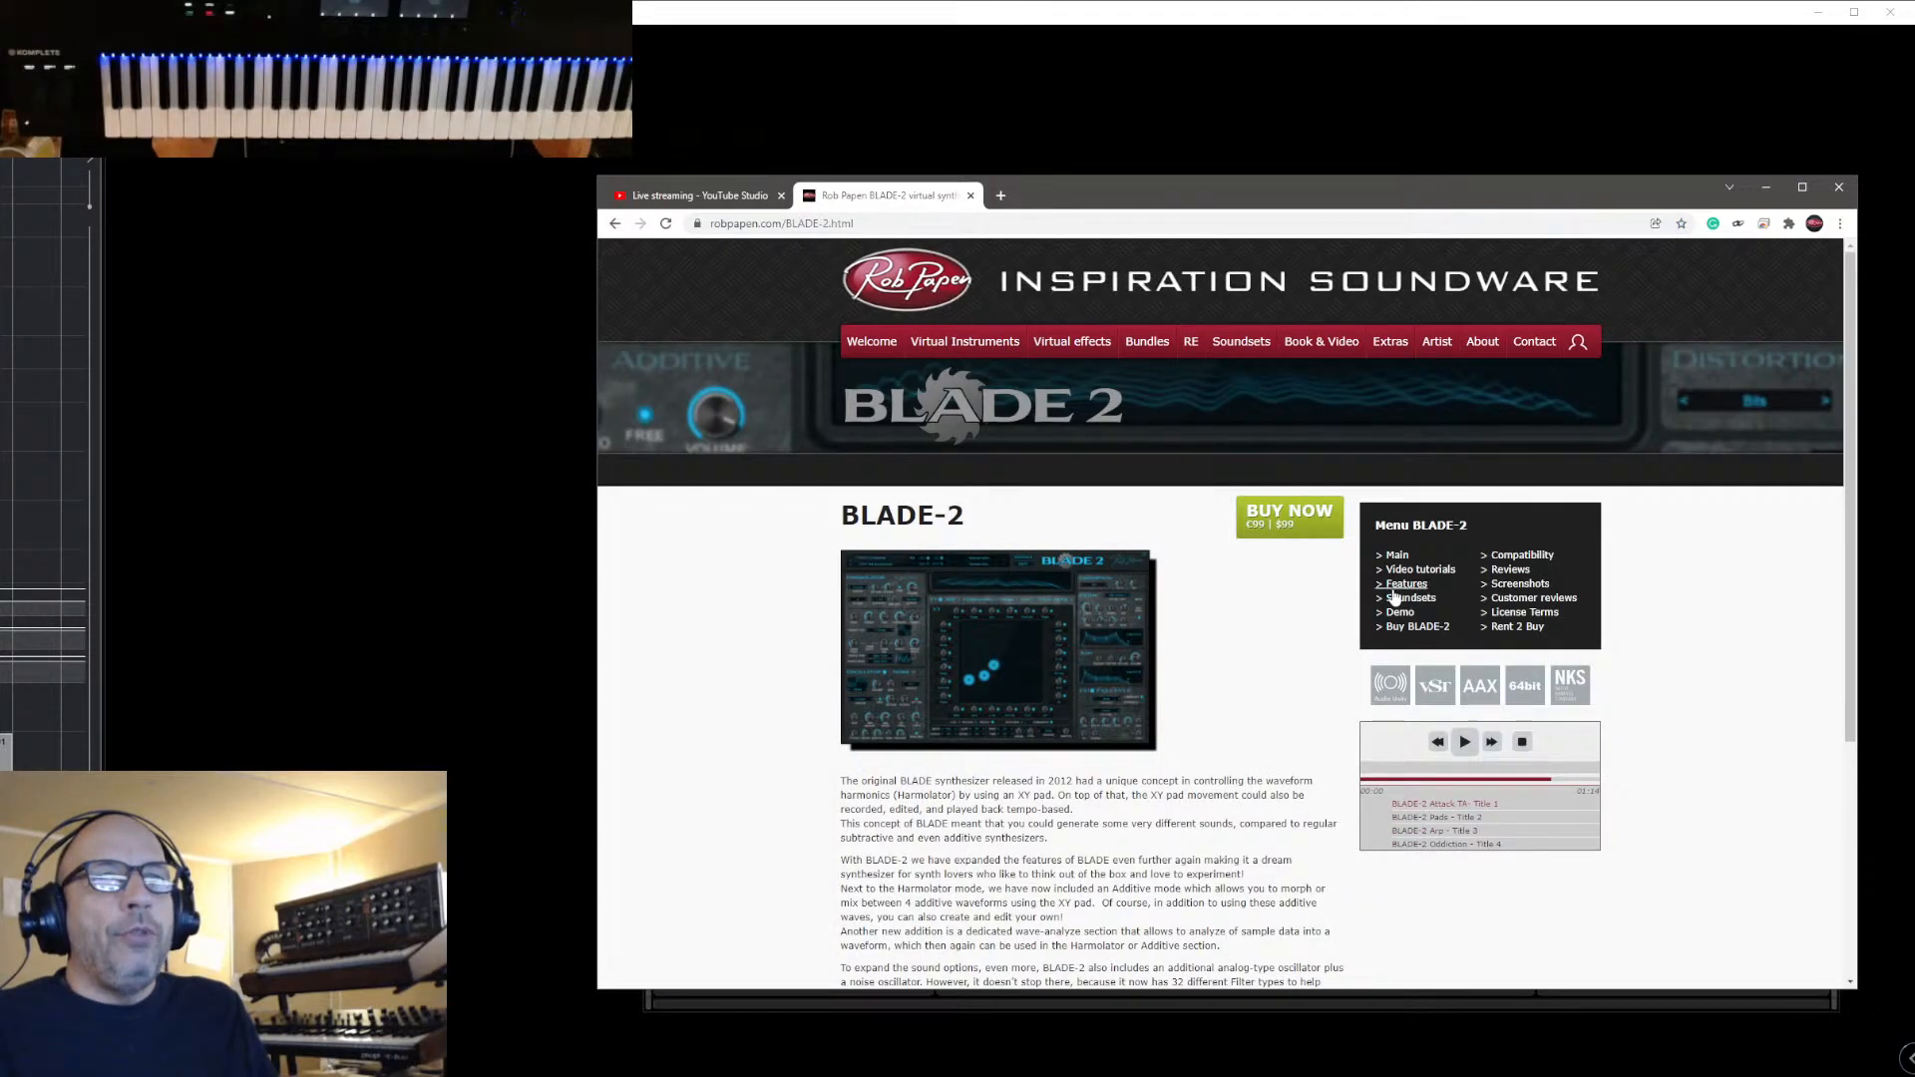
{"action": "left_click", "coordinate": [1407, 598]}
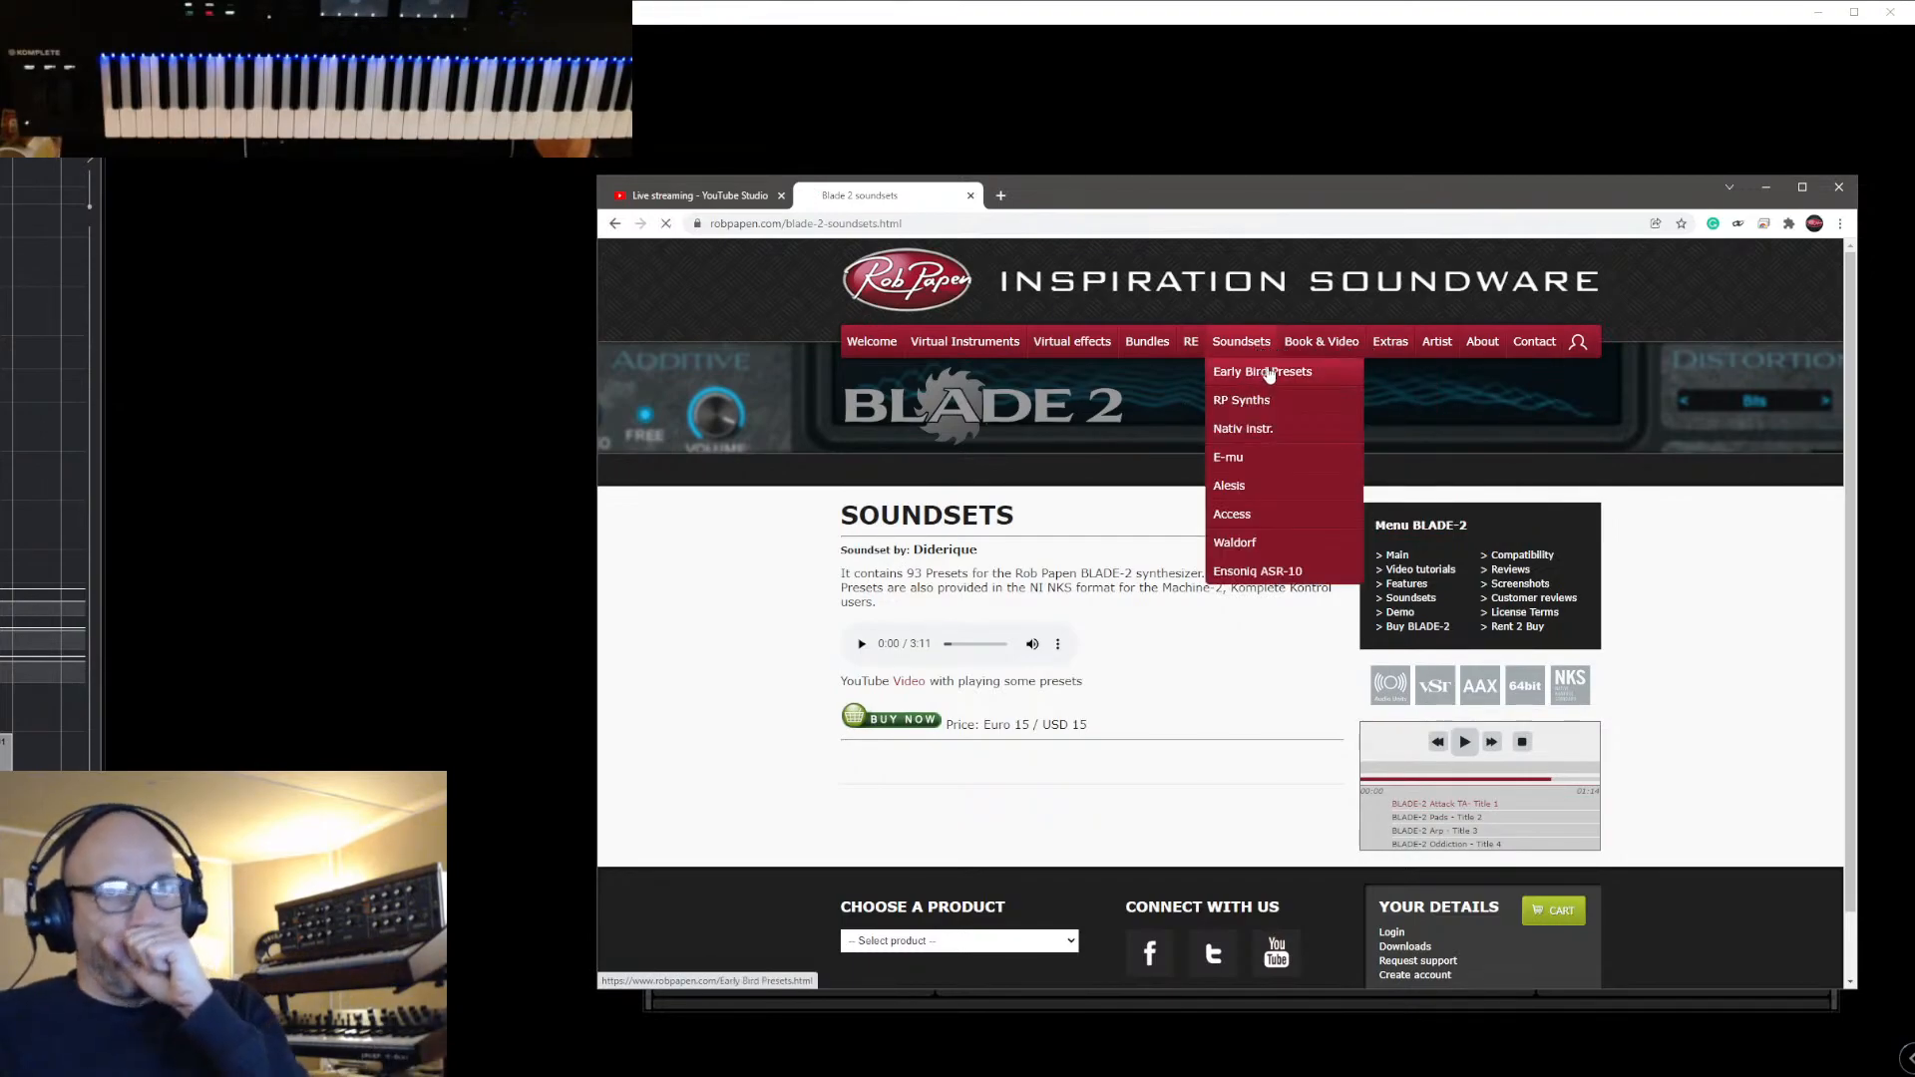
Open the Early Bird Presets page and read through the downloadable Predator-3, RAW-Kick and Predator-2 preset banks
{"action": "left_click", "coordinate": [1267, 371]}
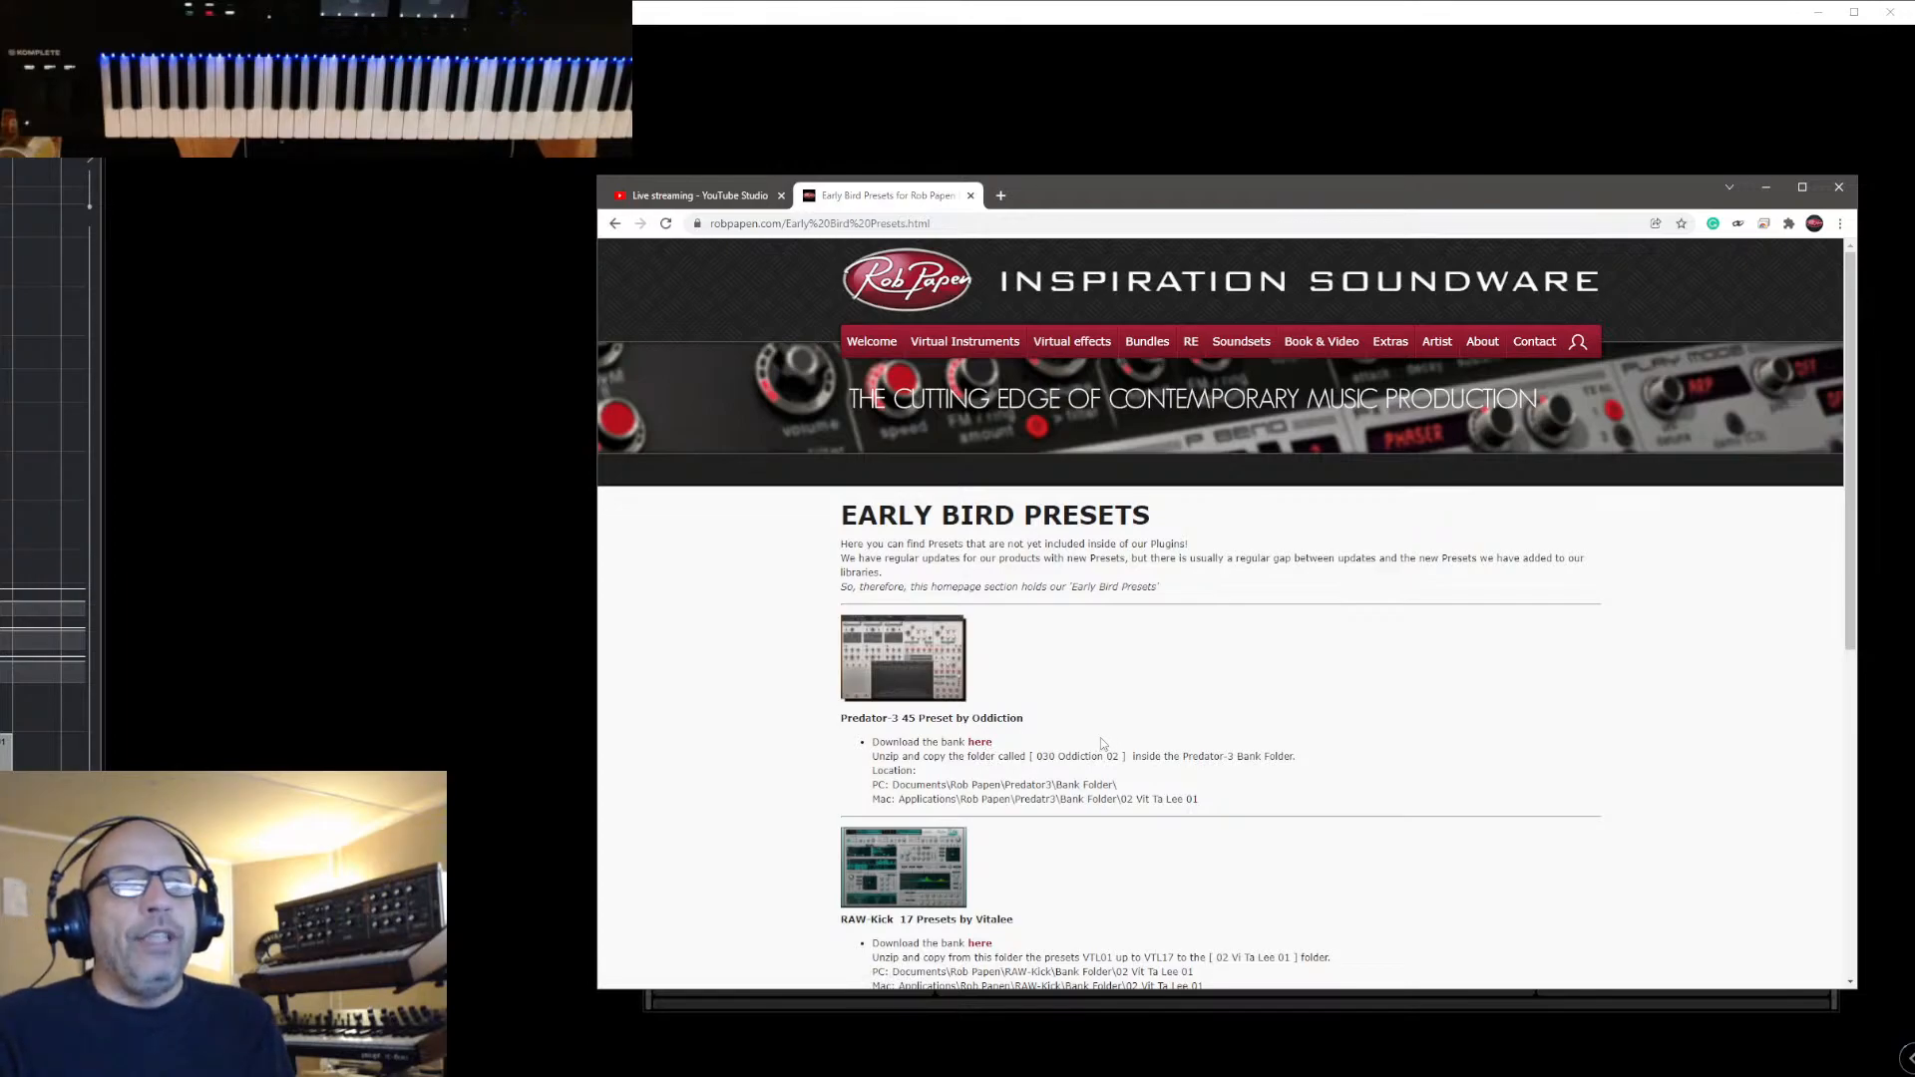
{"action": "scroll", "coordinate": [869, 655], "scroll_direction": "down", "scroll_amount": 1}
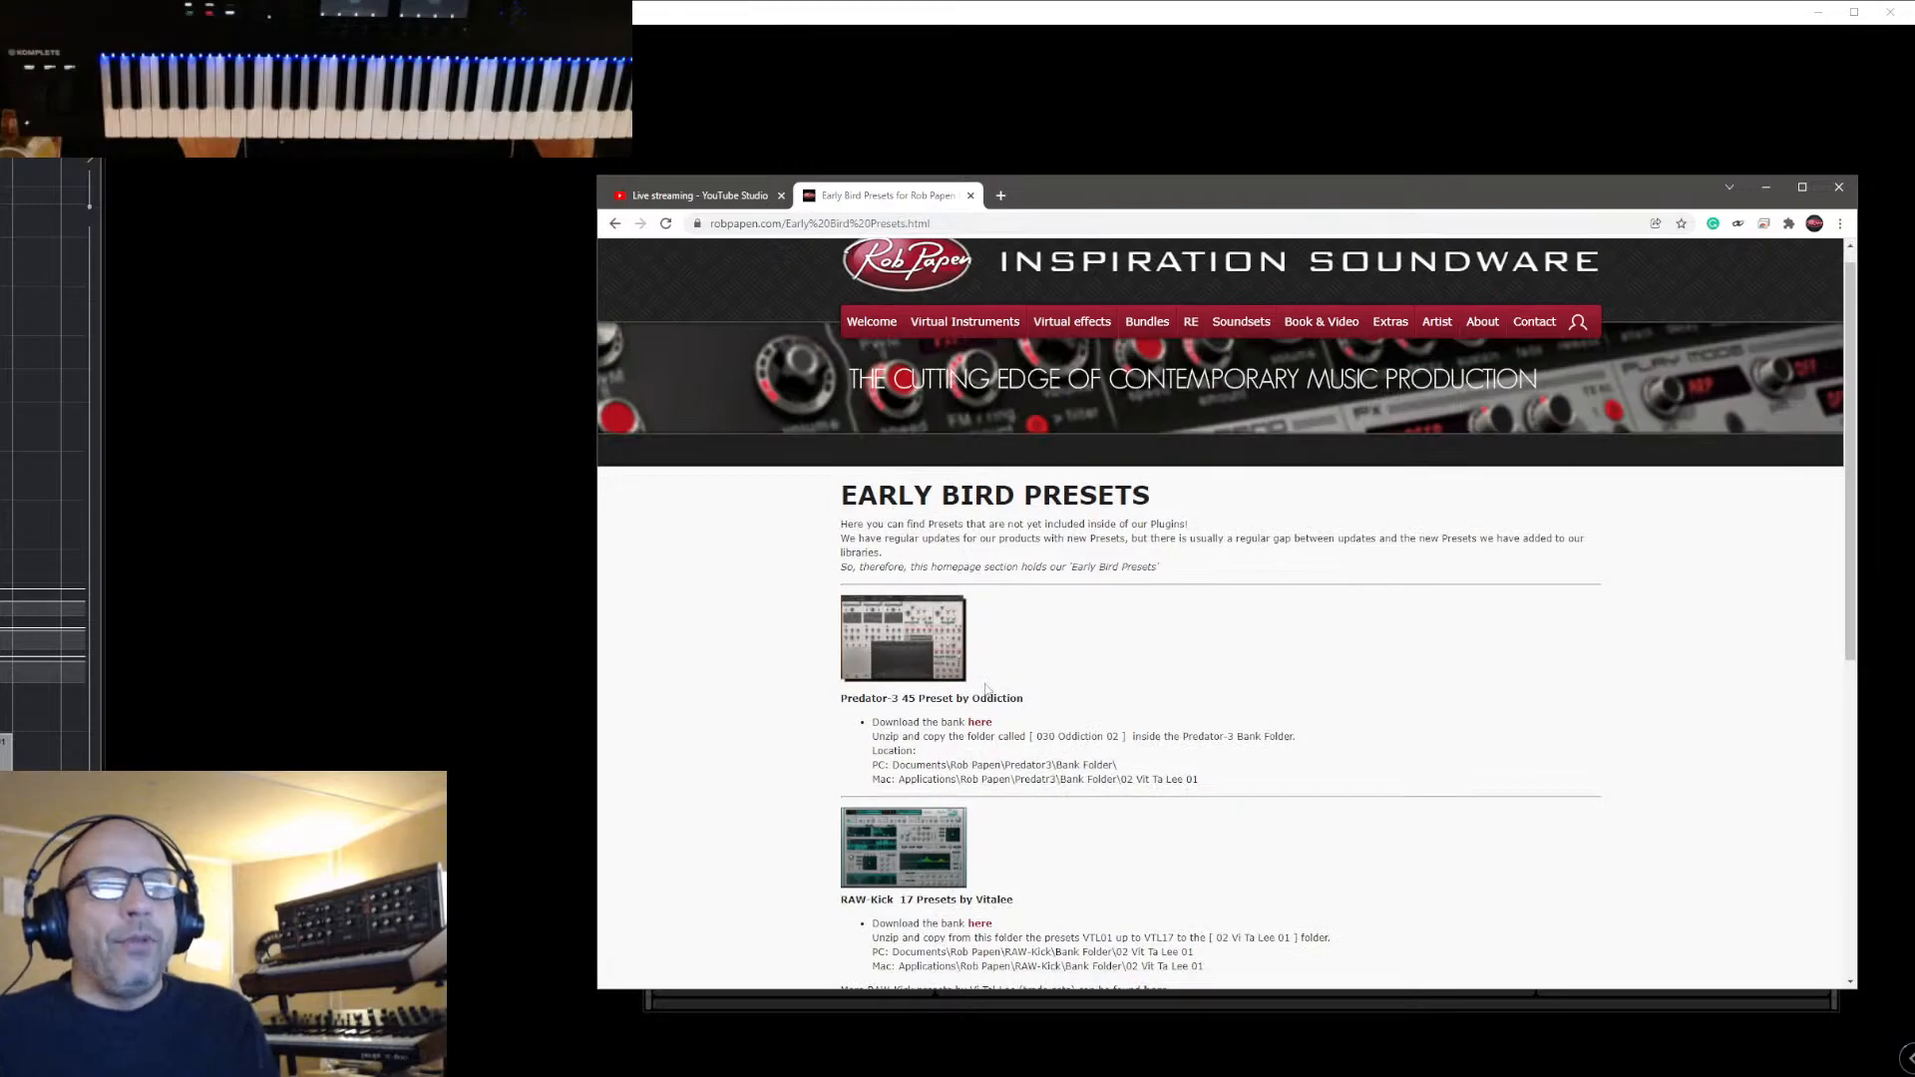
{"action": "scroll", "coordinate": [1074, 739], "scroll_direction": "down", "scroll_amount": 2}
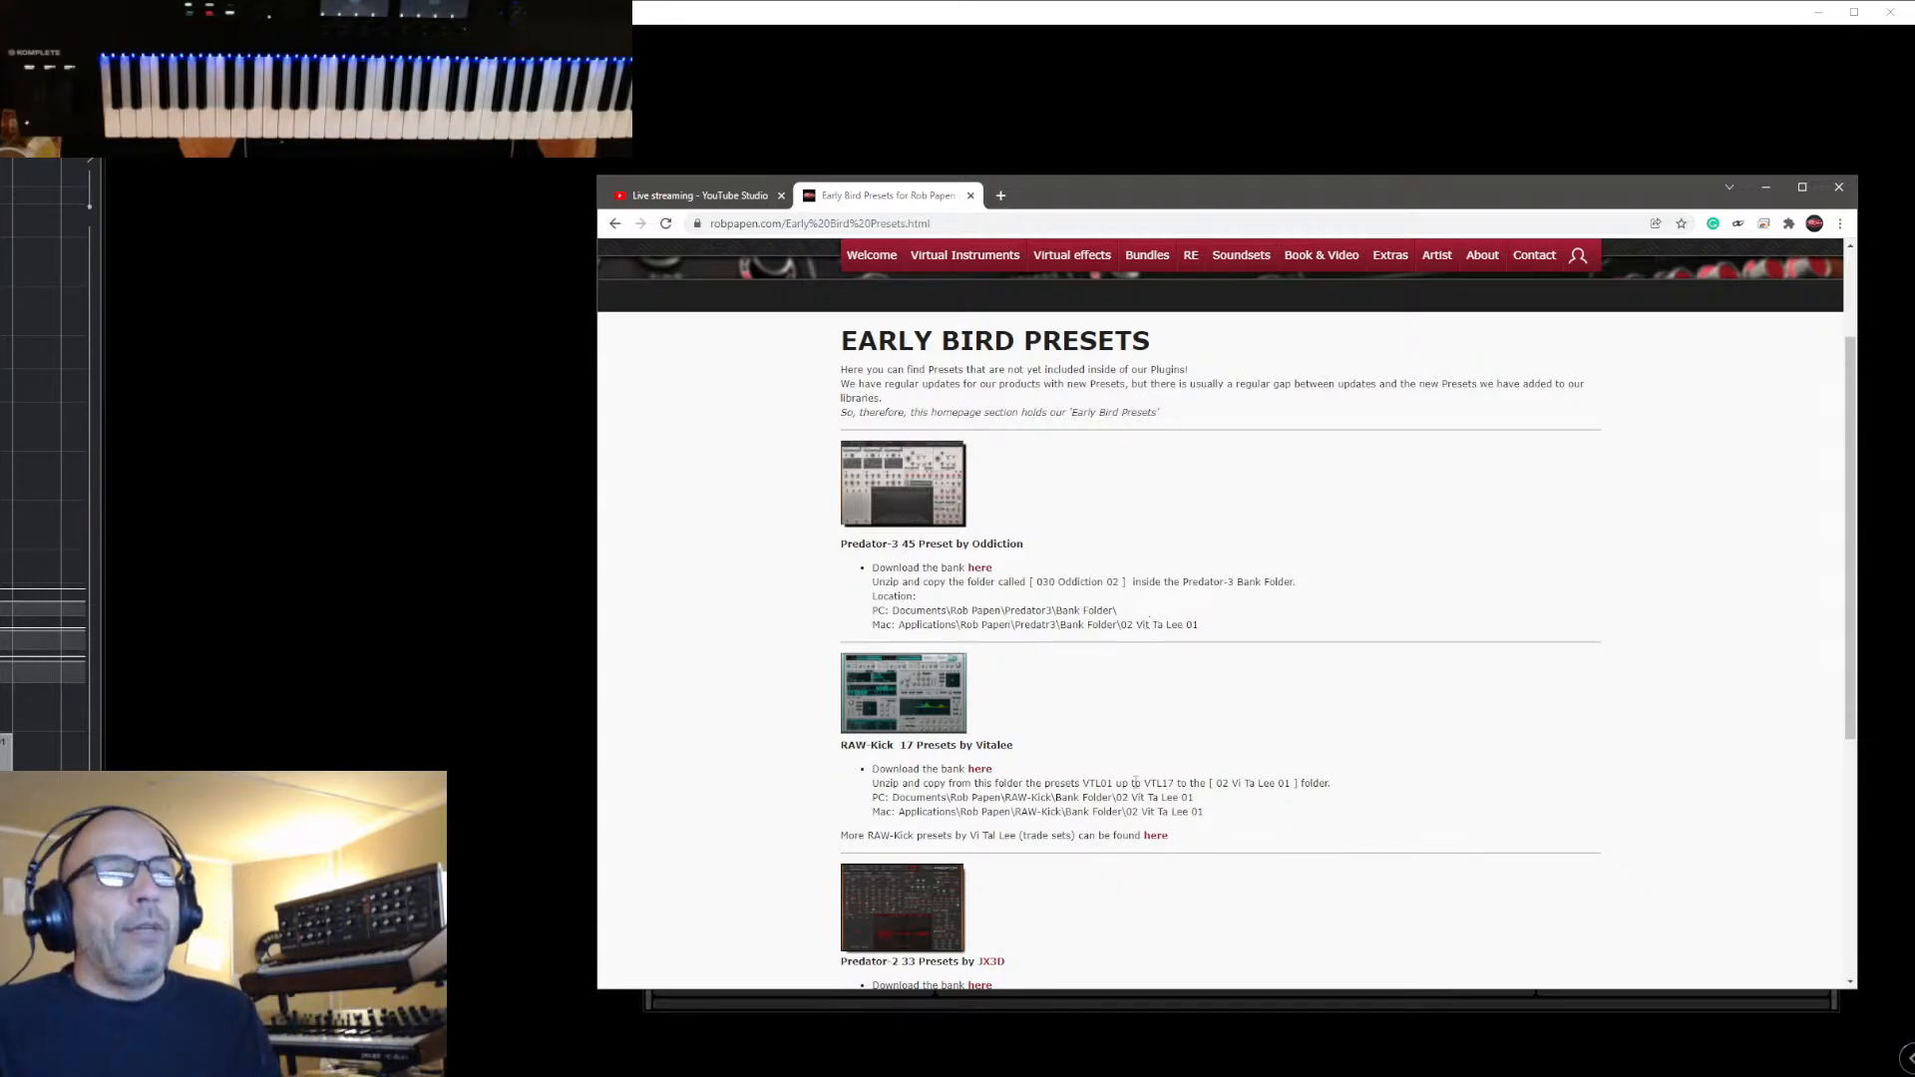
{"action": "scroll", "coordinate": [896, 748], "scroll_direction": "down", "scroll_amount": 2}
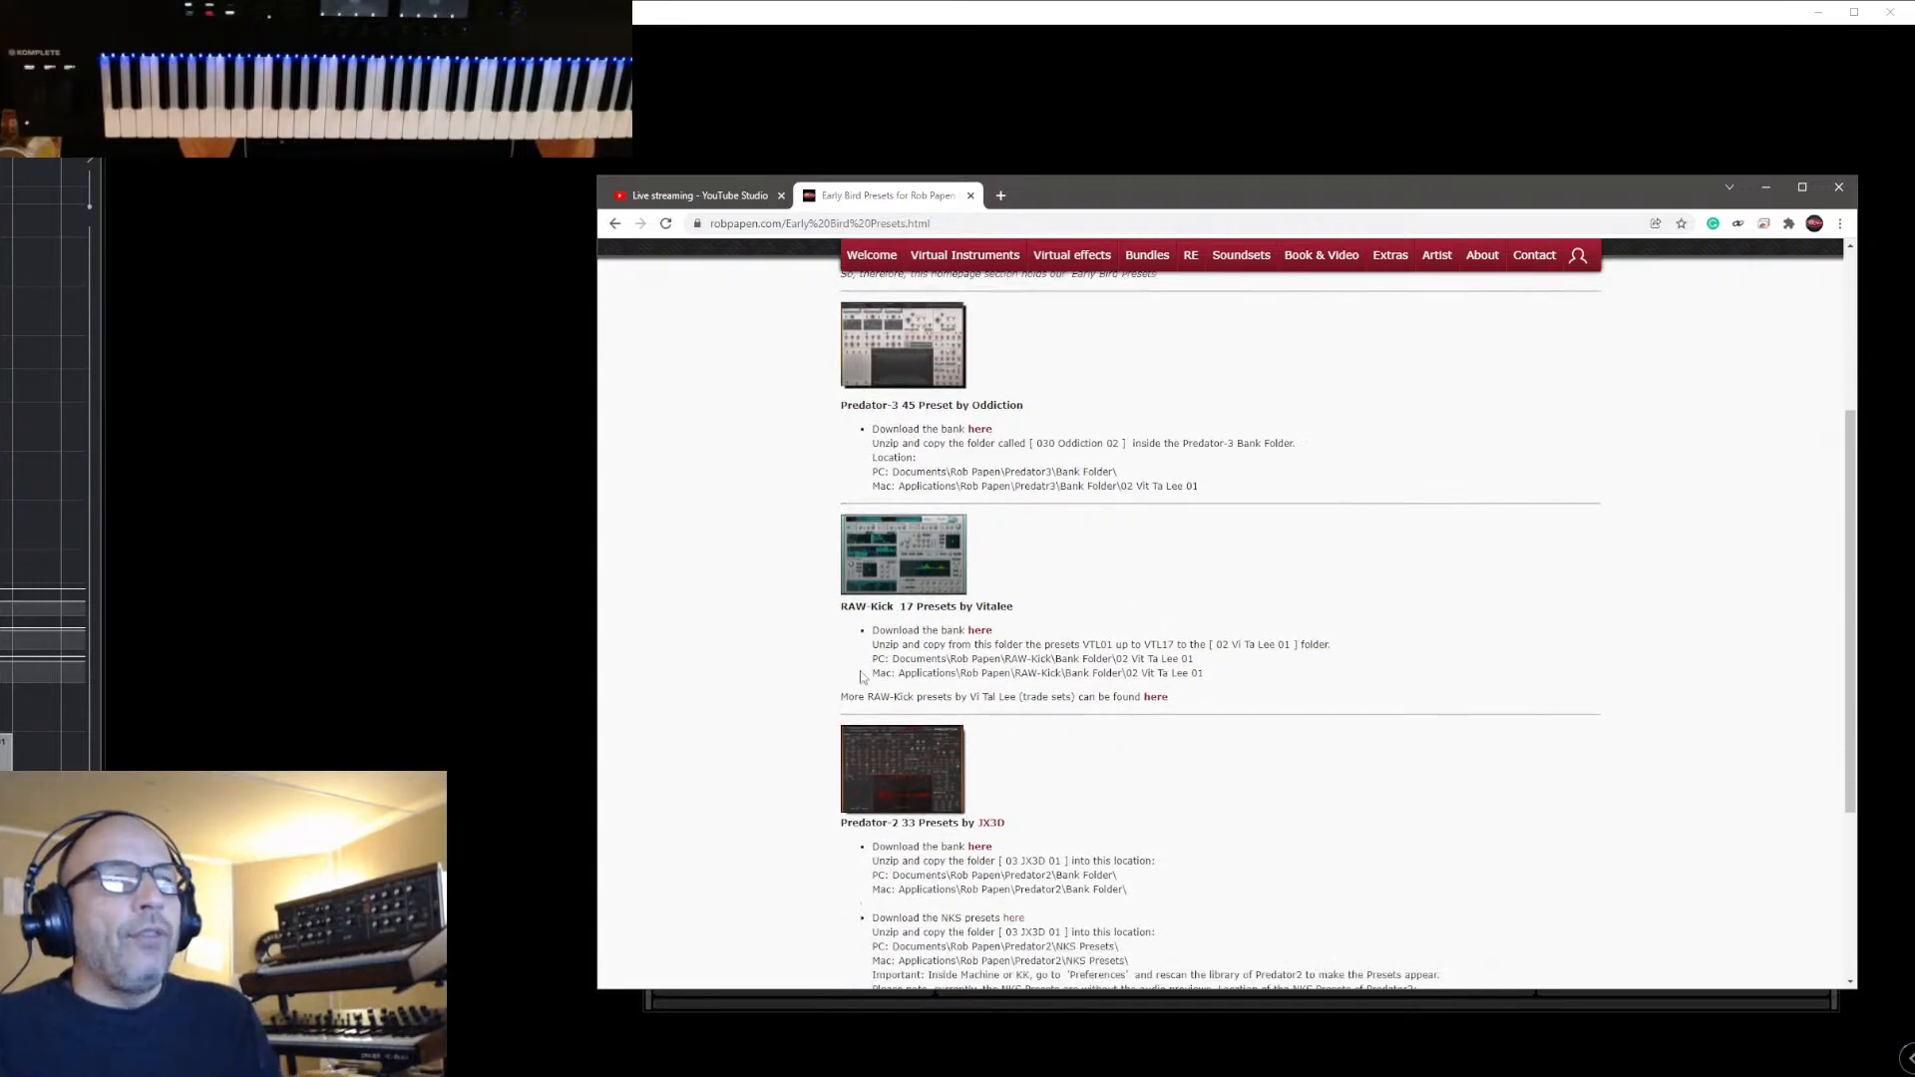
{"action": "scroll", "coordinate": [914, 642], "scroll_direction": "down", "scroll_amount": 2}
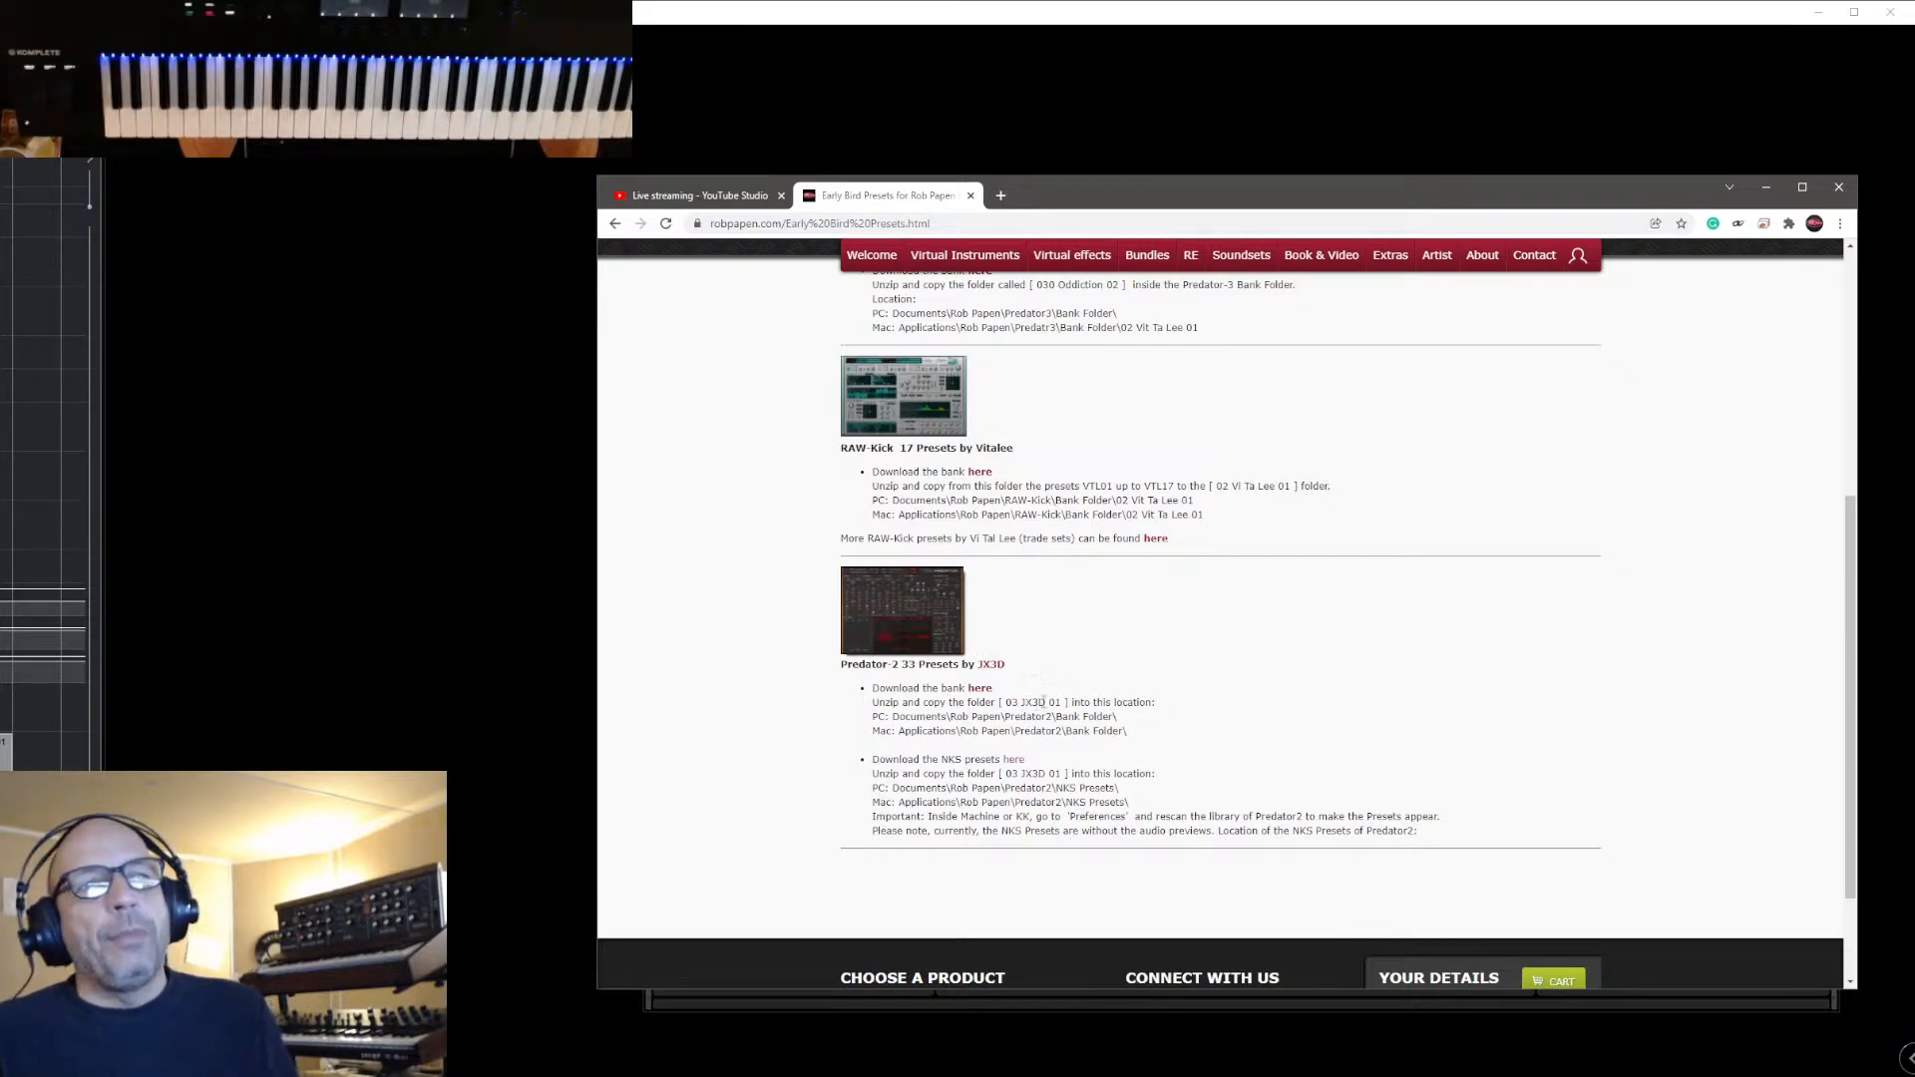
{"action": "scroll", "coordinate": [1104, 648], "scroll_direction": "up", "scroll_amount": 6}
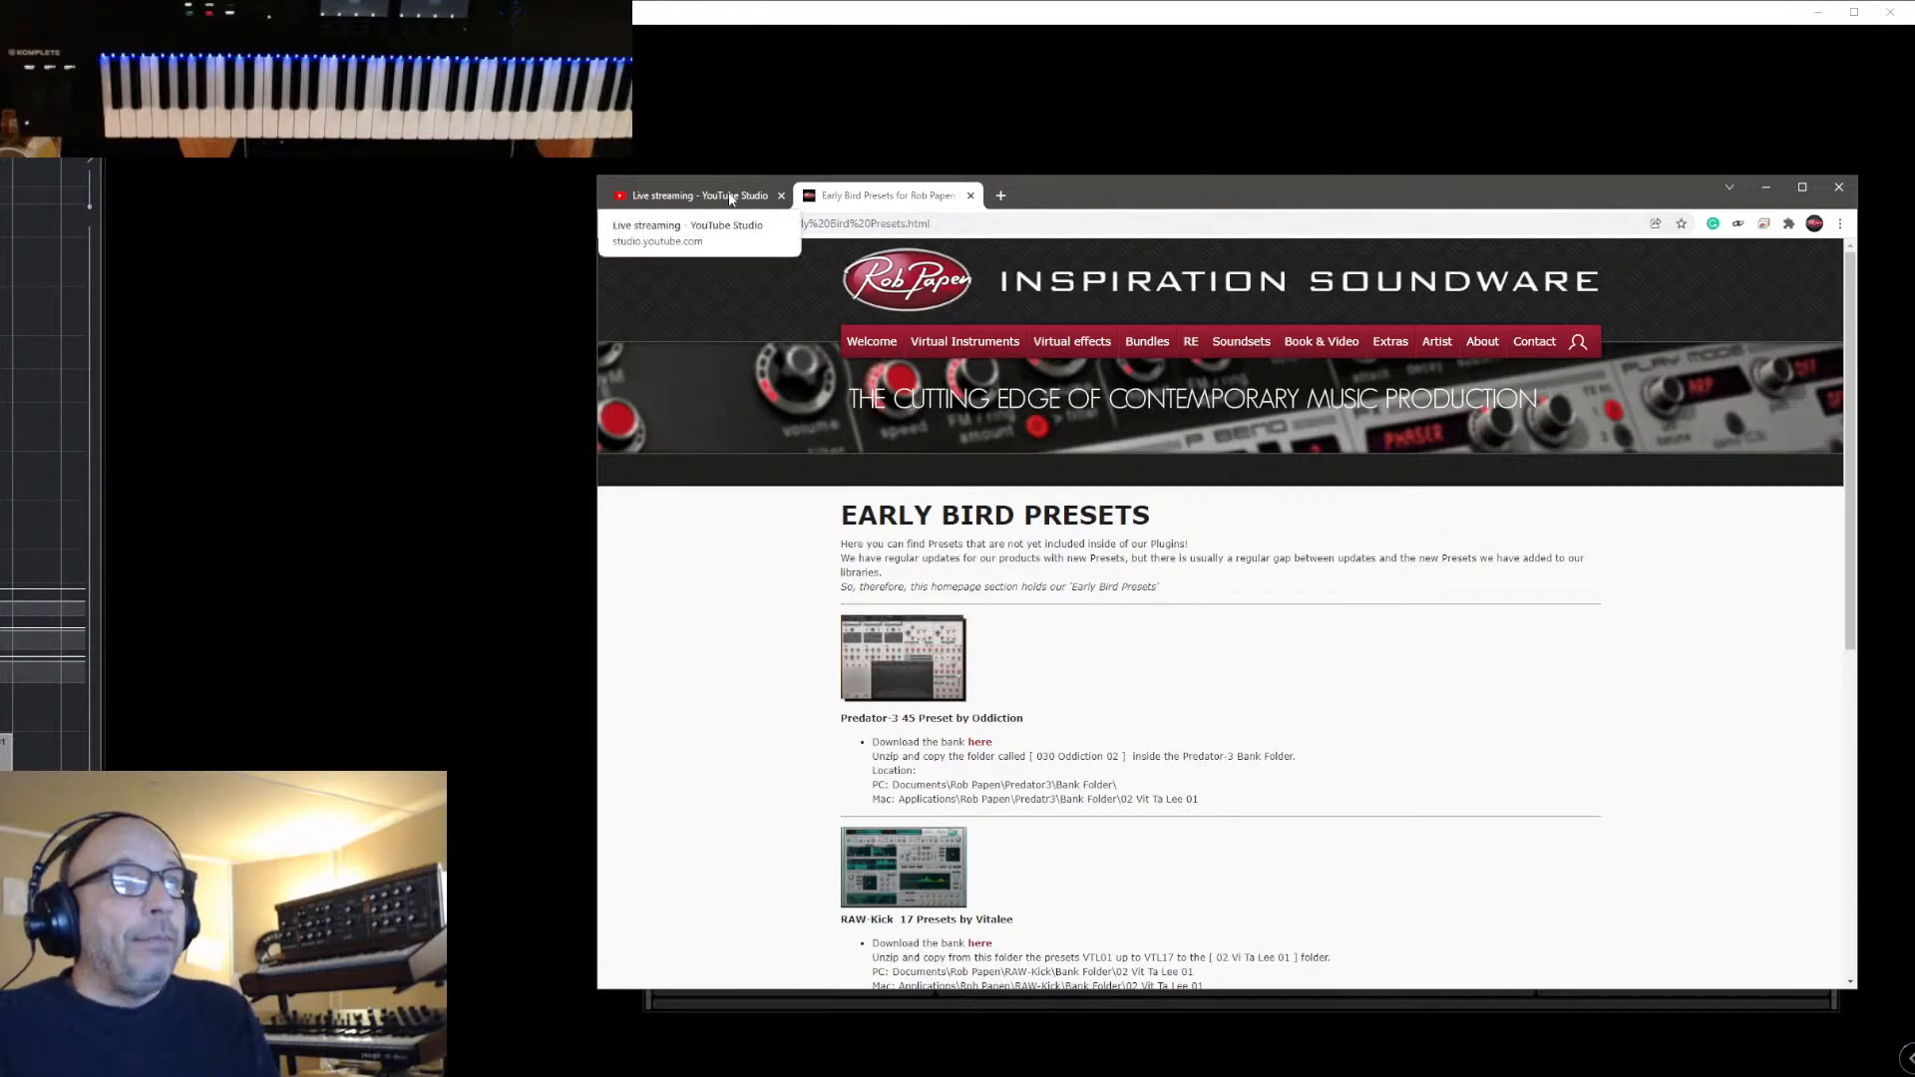
Check the website's virtual effects and virtual instruments lists, and move the browser window away to return to Go2
{"action": "mouse_move", "coordinate": [1102, 349]}
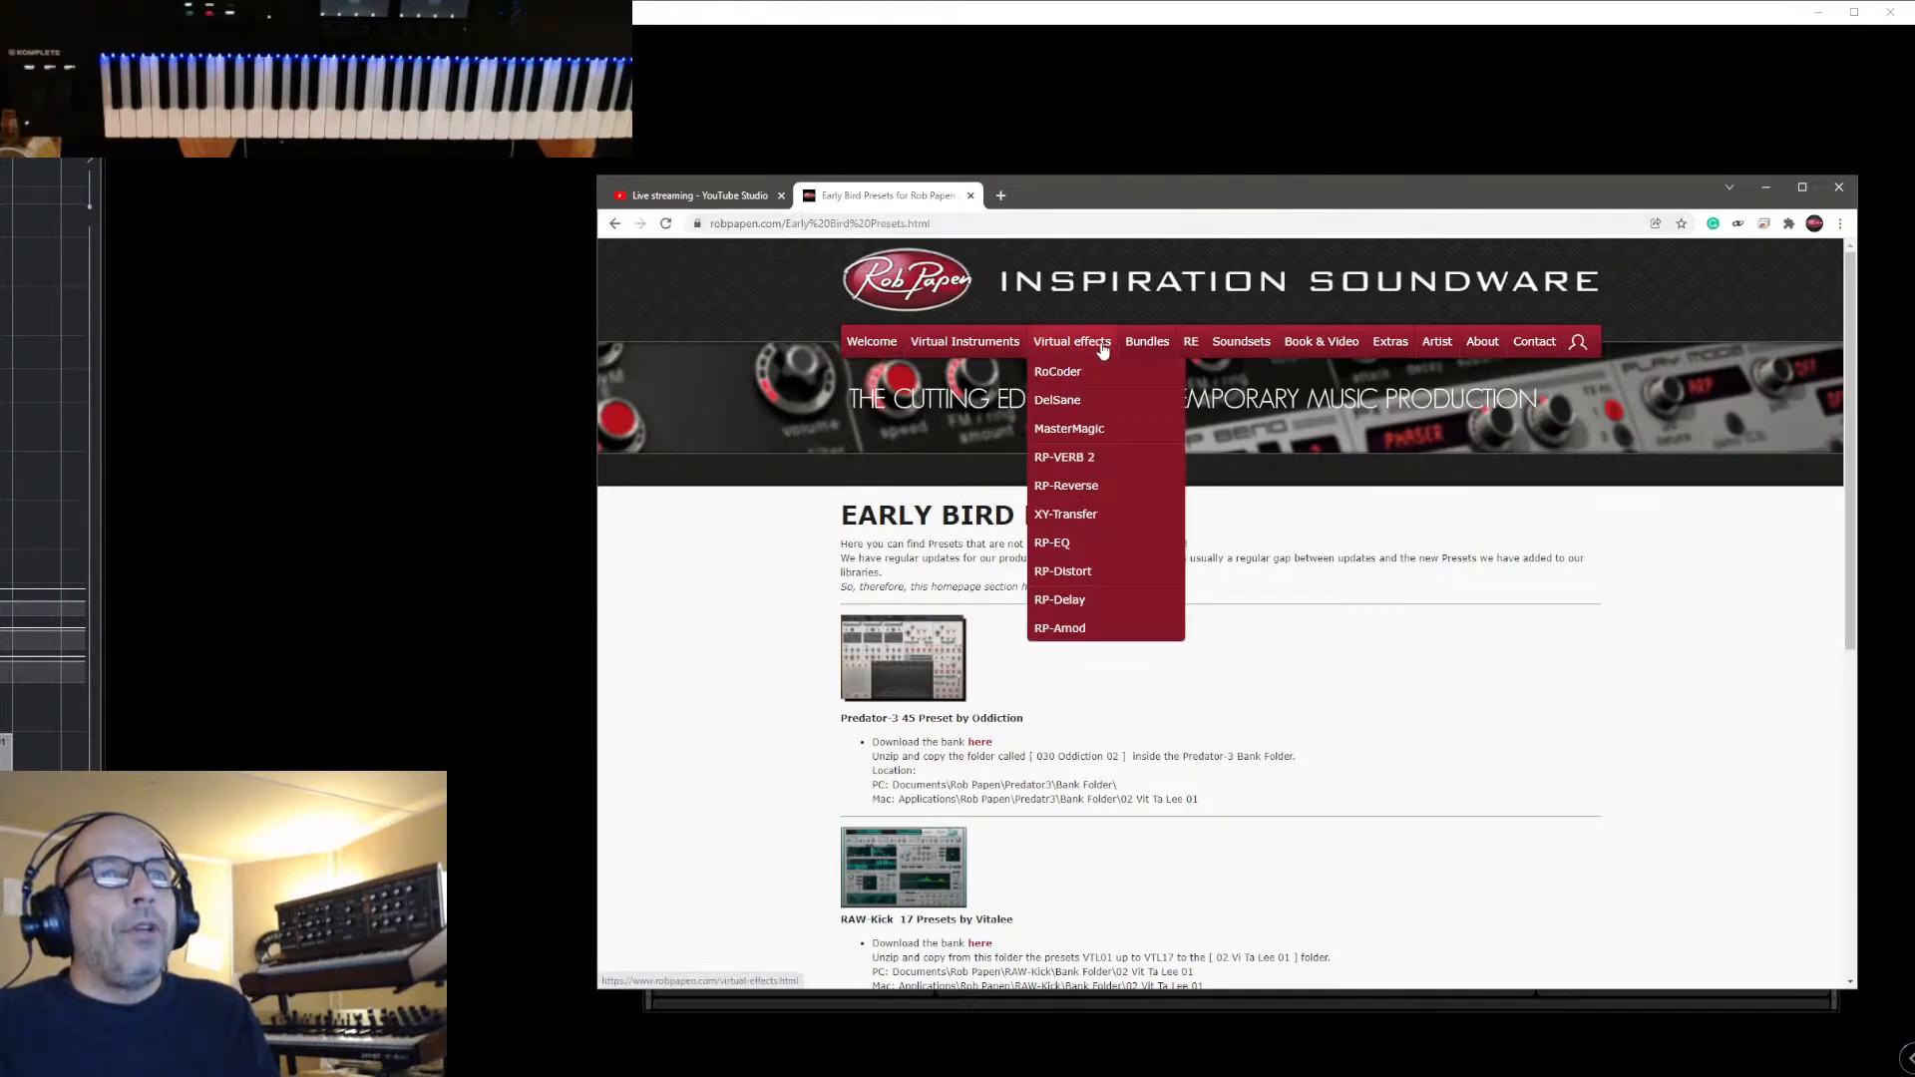
{"action": "mouse_move", "coordinate": [976, 349]}
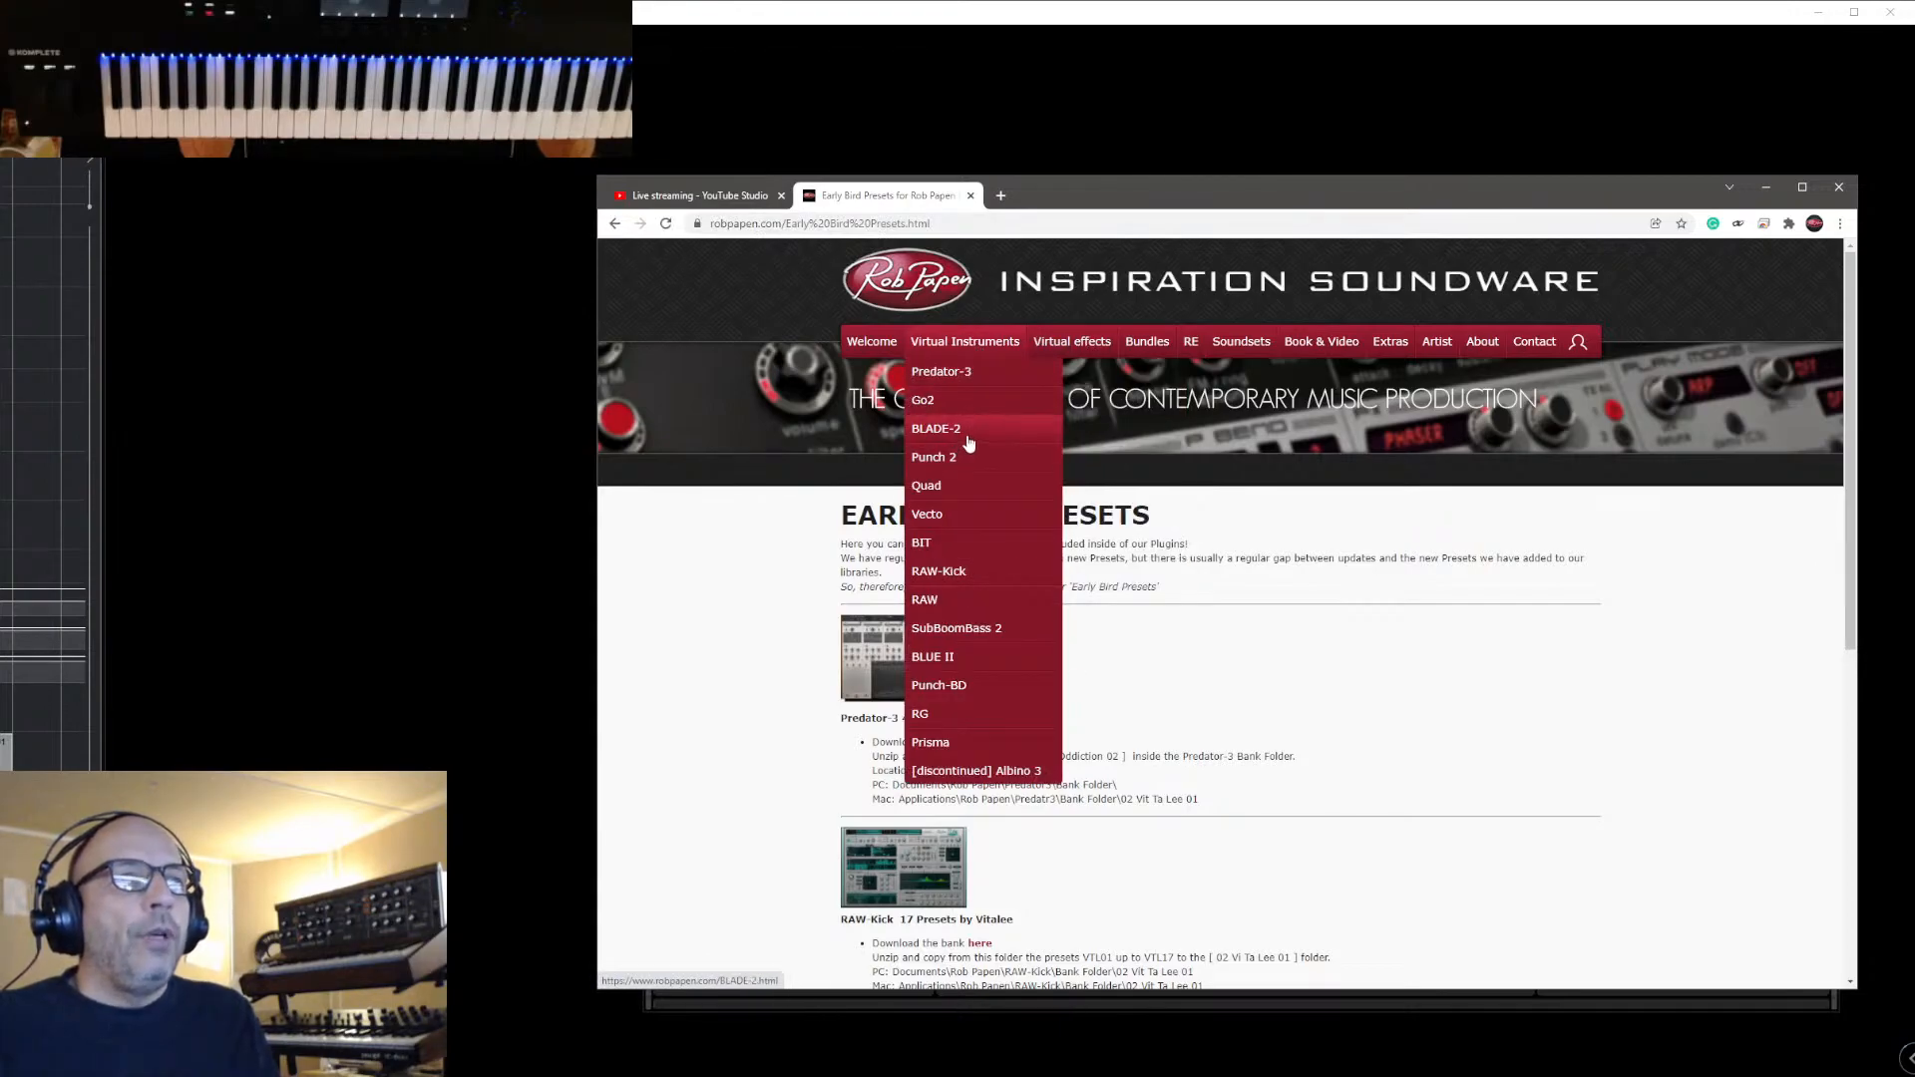
{"action": "mouse_move", "coordinate": [1241, 344]}
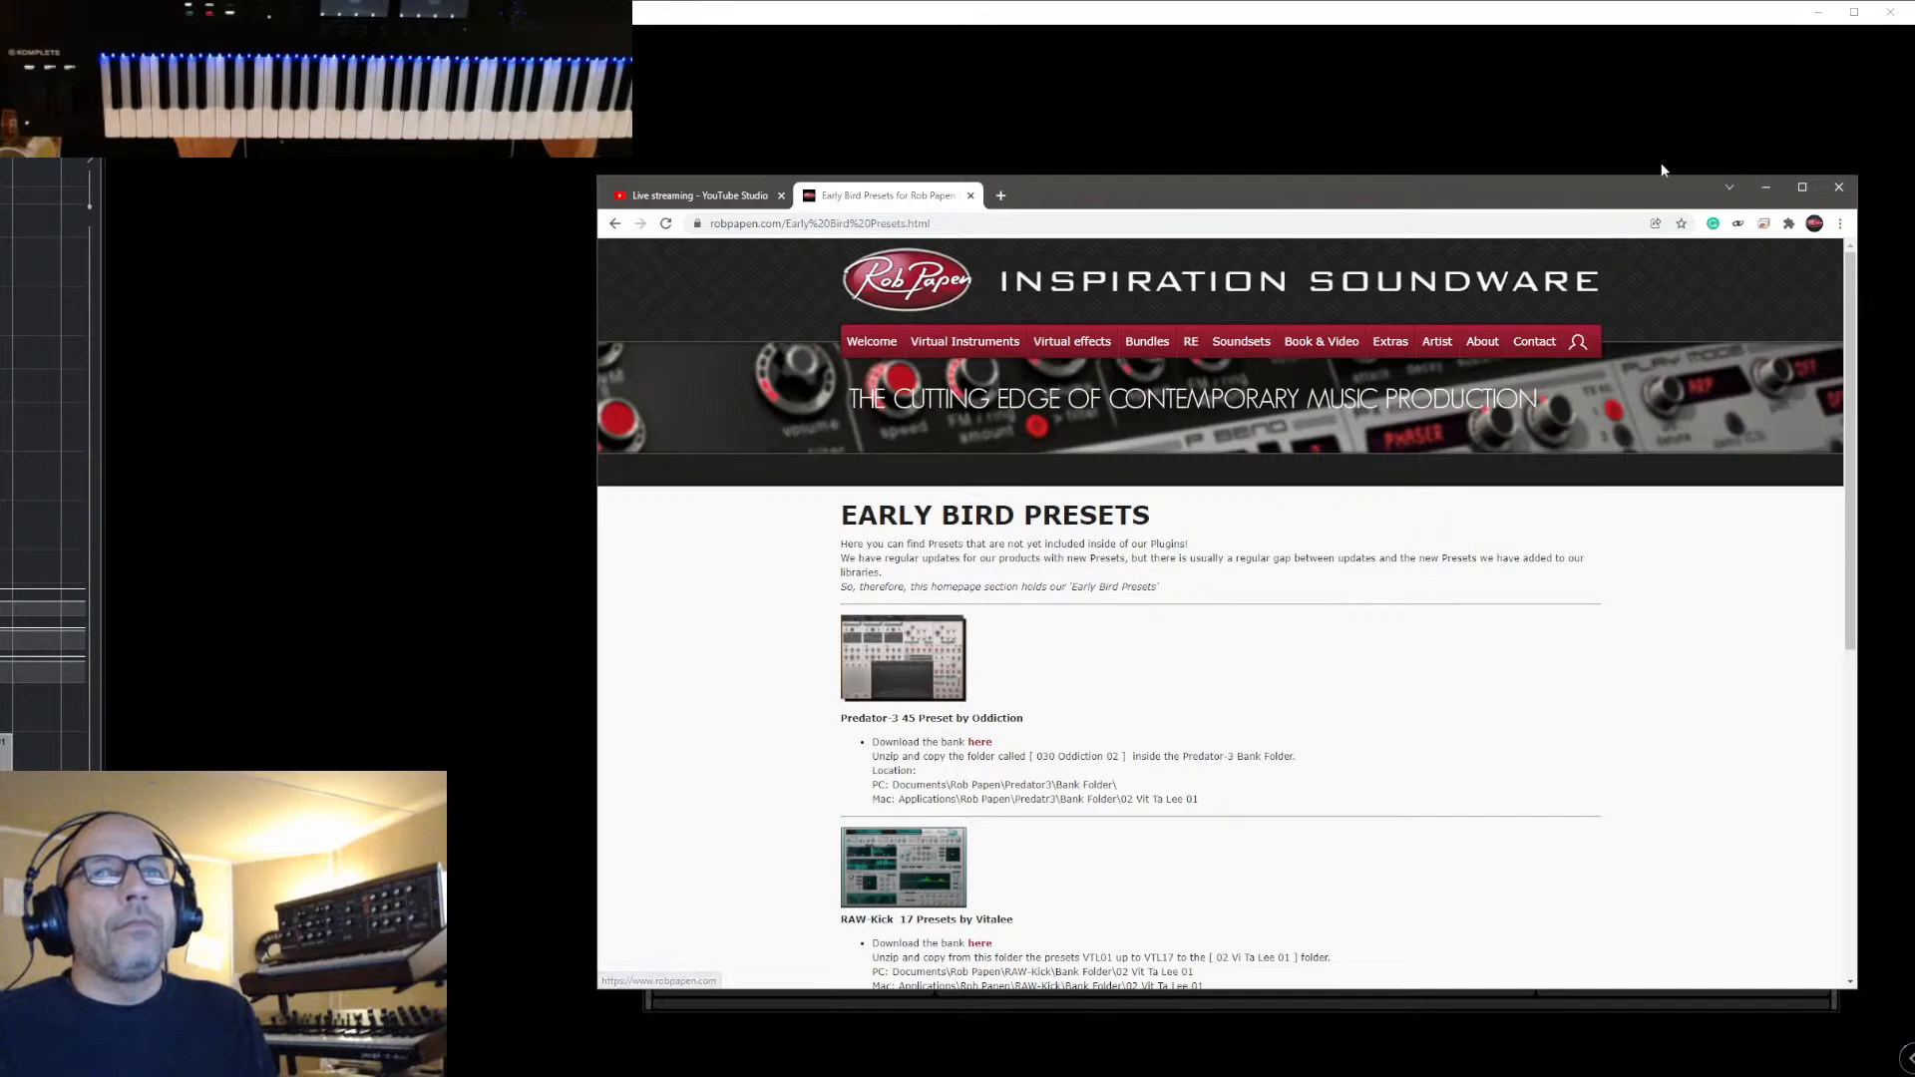
{"action": "left_click_drag", "start_coordinate": [1393, 195], "coordinate": [1914, 181]}
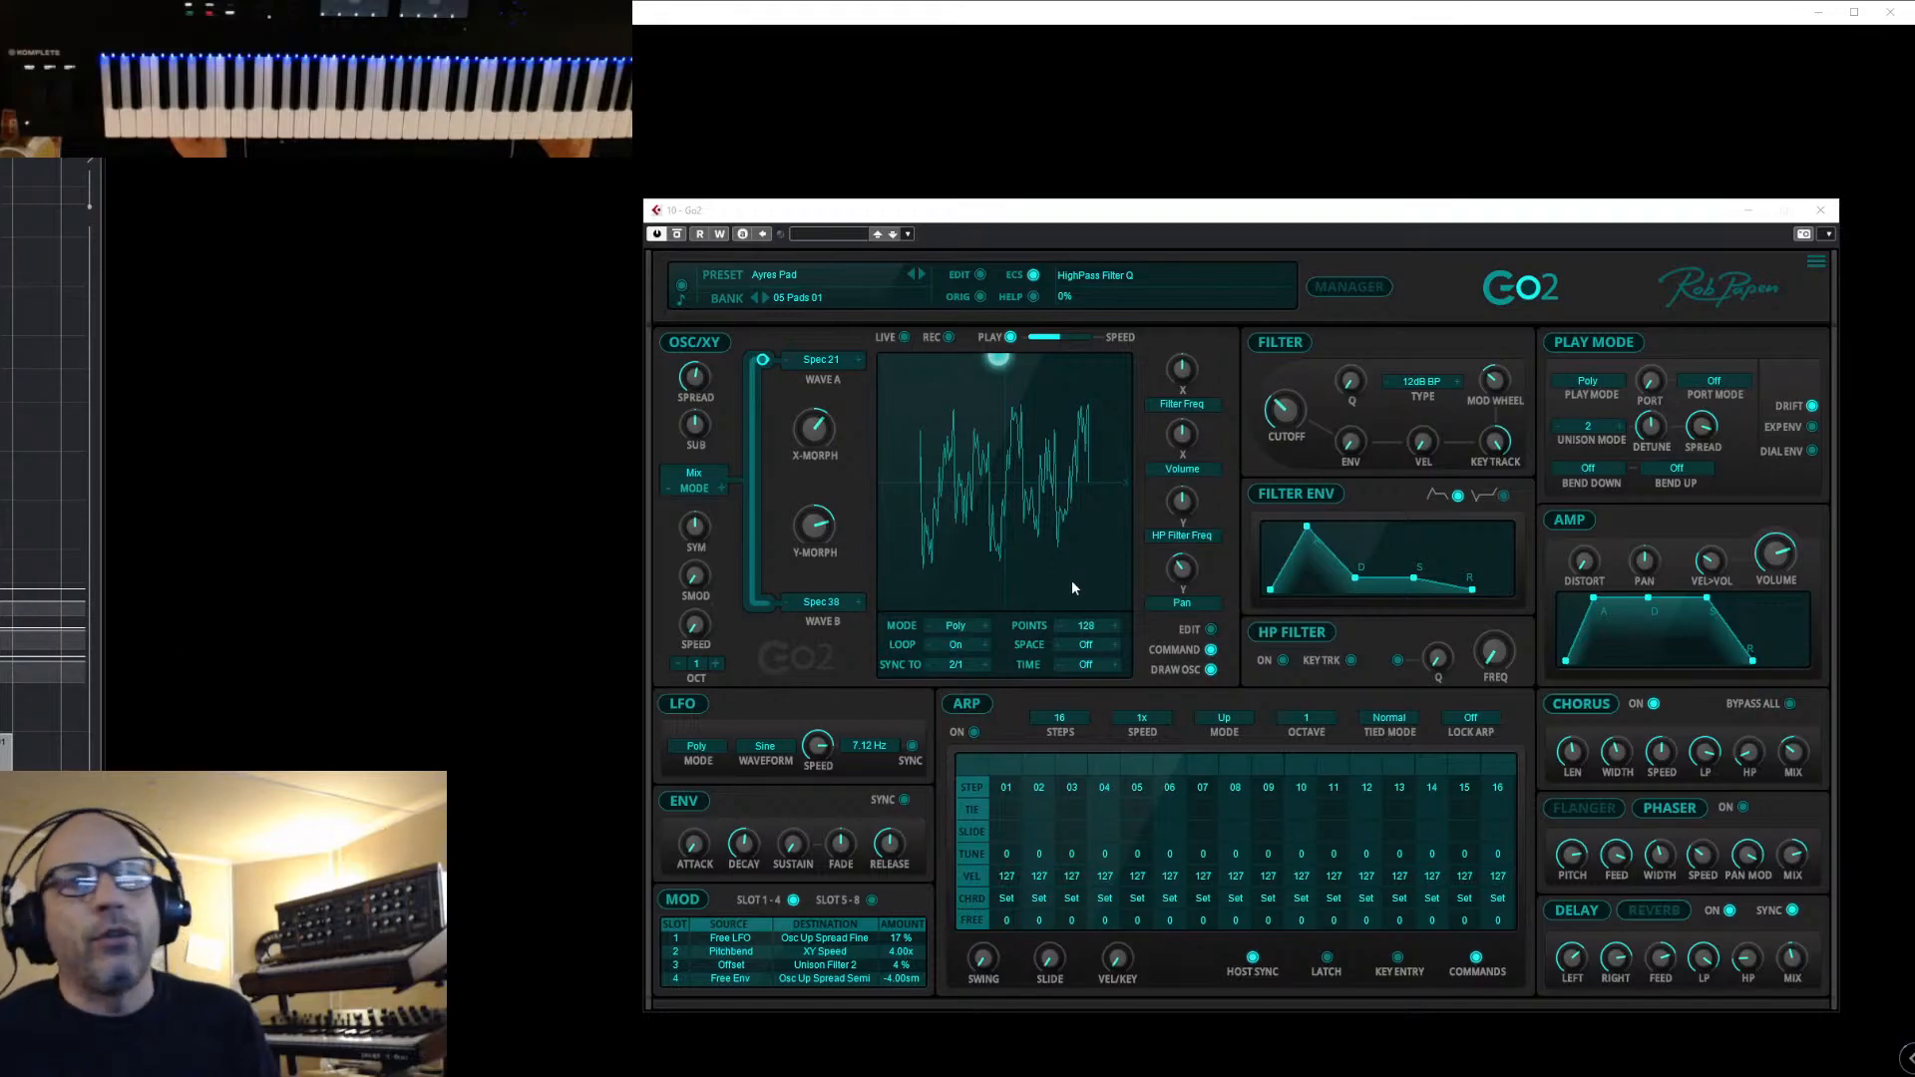
Step through the Pads 01 presets one at a time from Choir Key Move to Glide Me Pad
{"action": "left_click", "coordinate": [921, 273]}
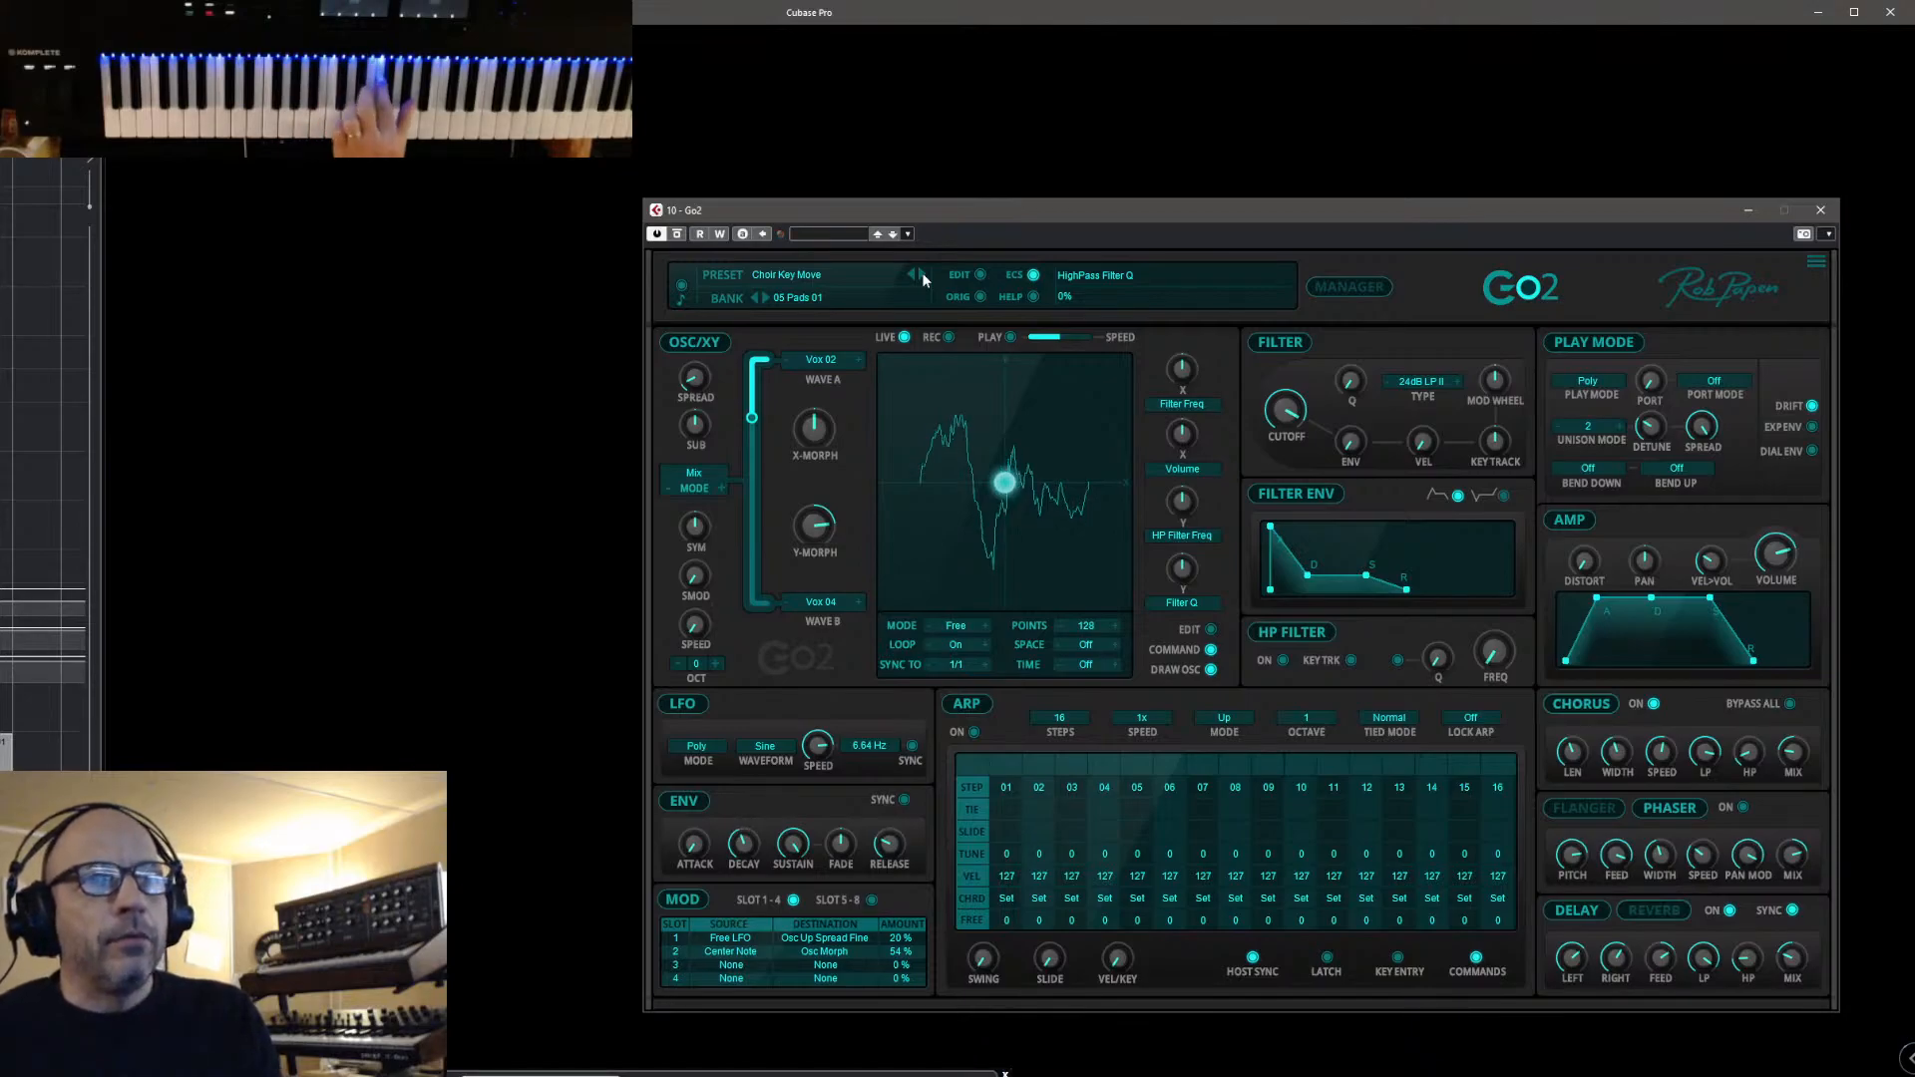
{"action": "left_click", "coordinate": [919, 271]}
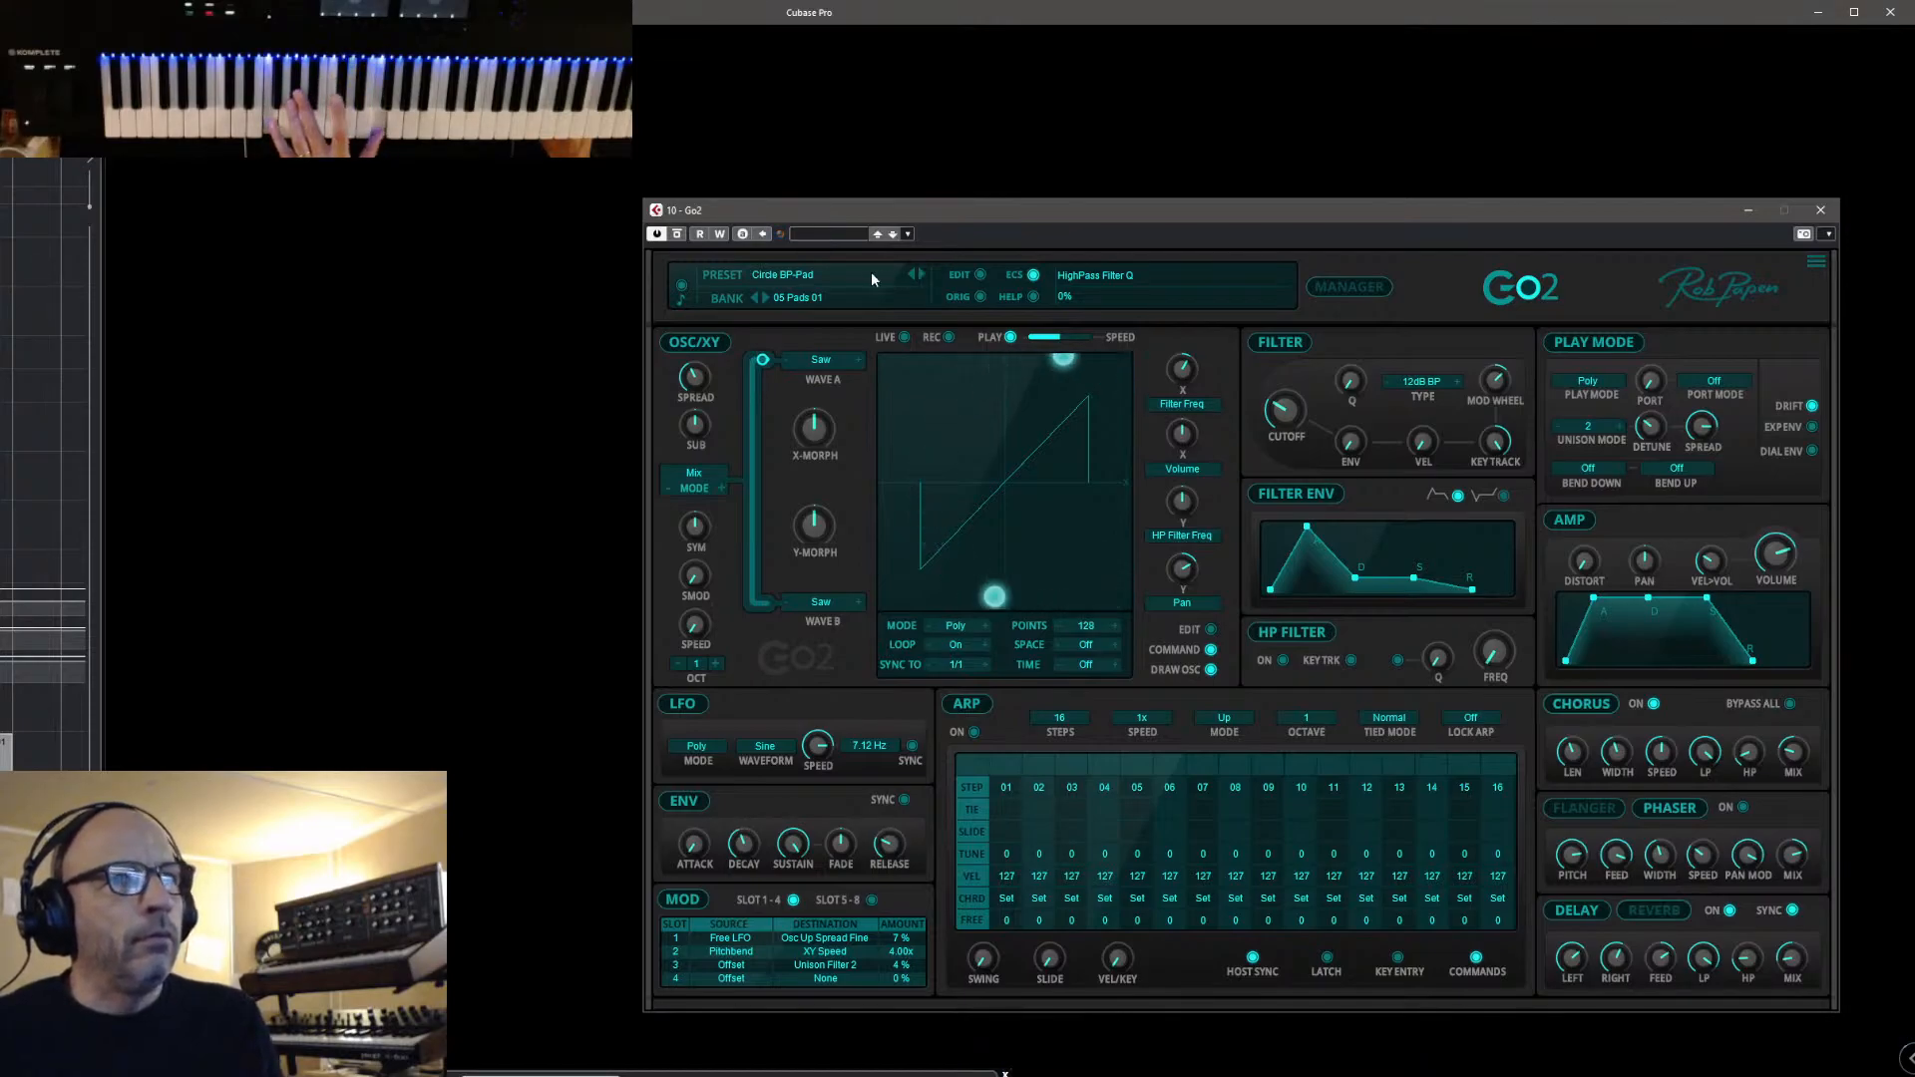
{"action": "left_click", "coordinate": [919, 273]}
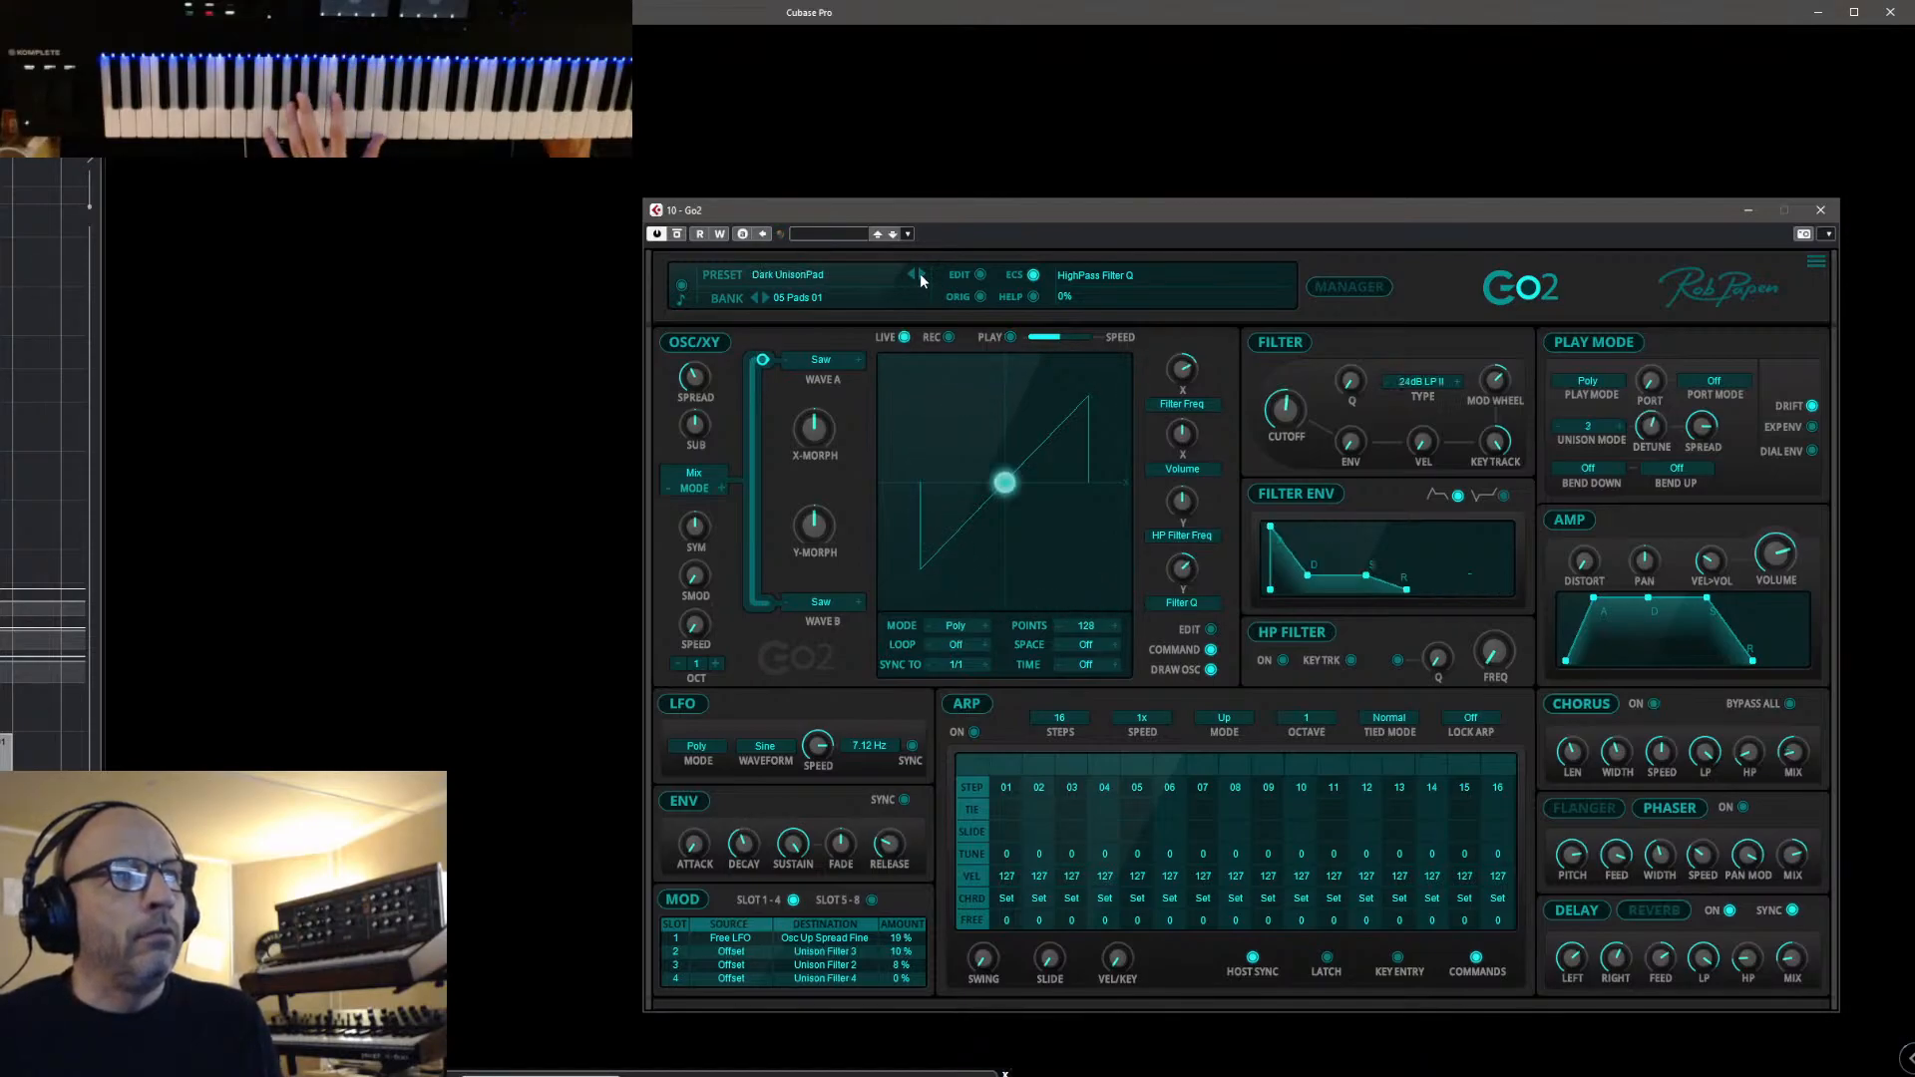
{"action": "left_click", "coordinate": [919, 273]}
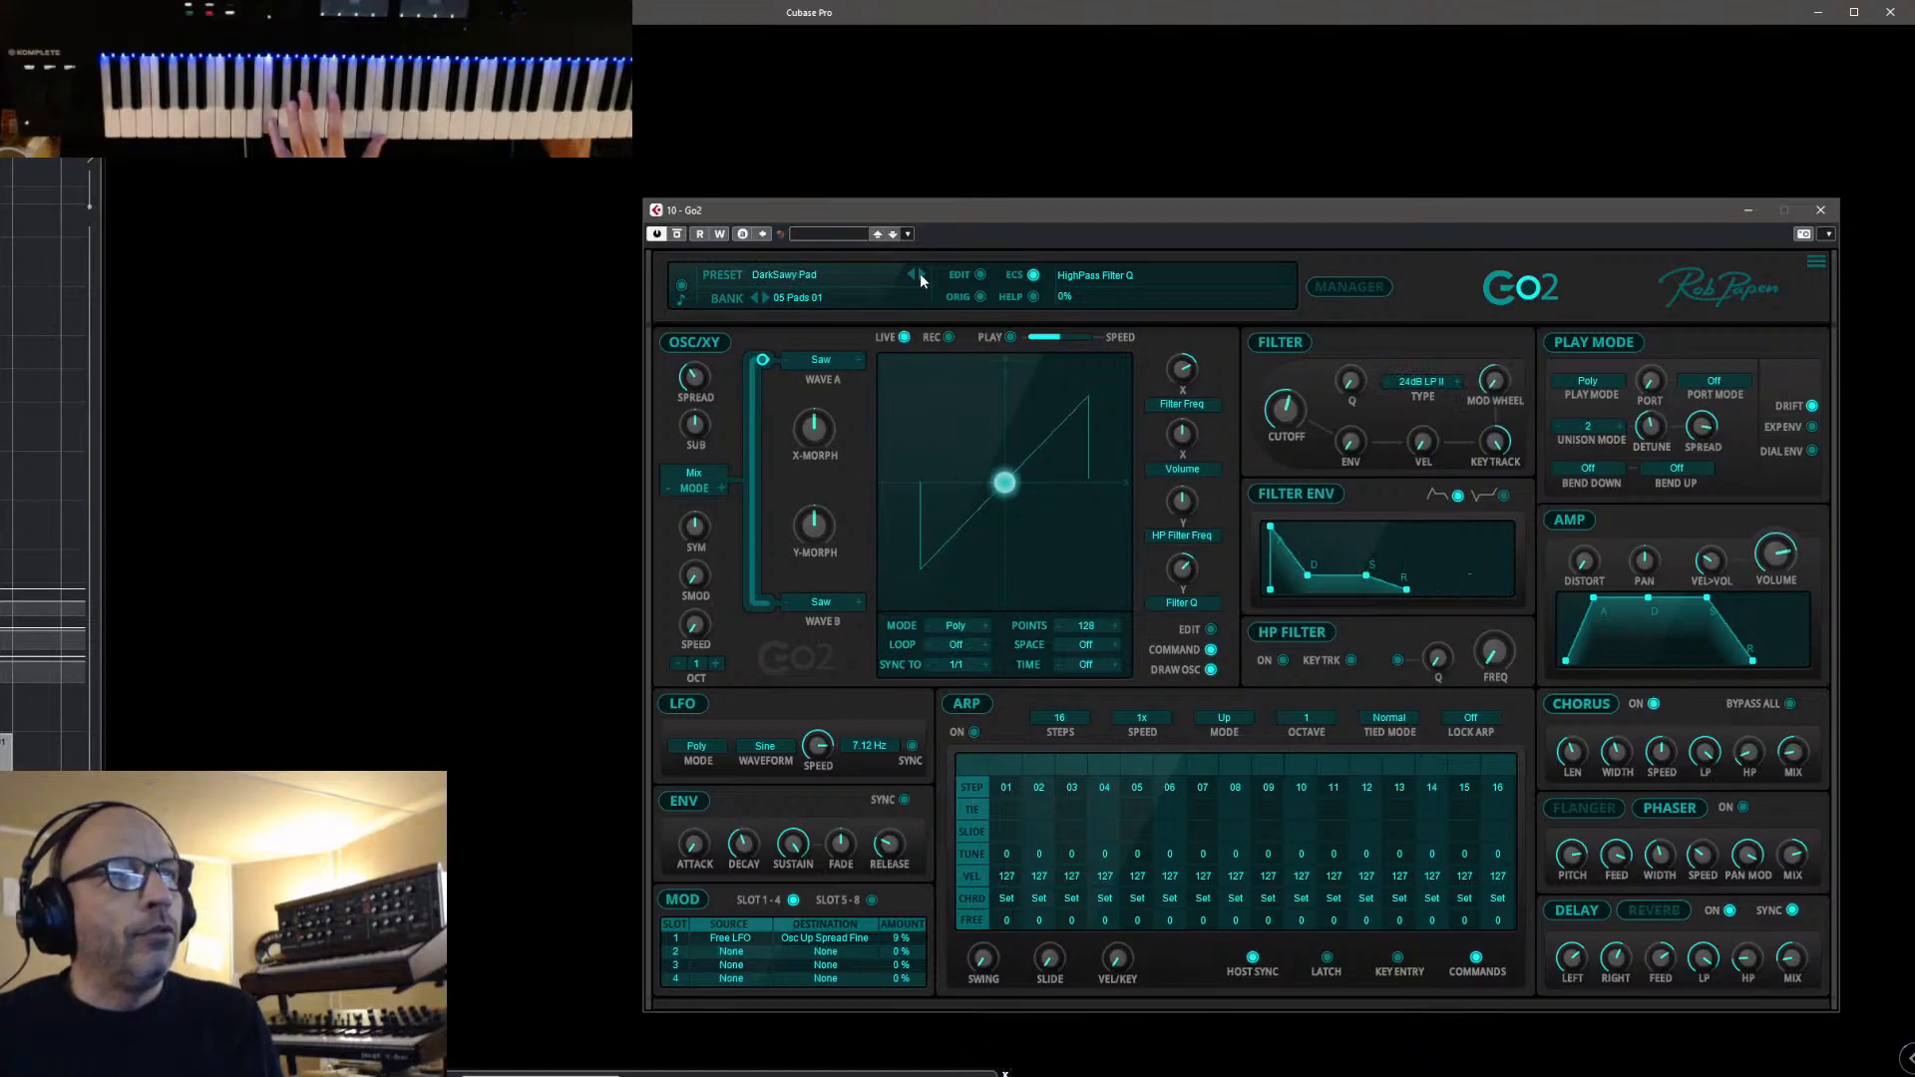
{"action": "left_click", "coordinate": [920, 274]}
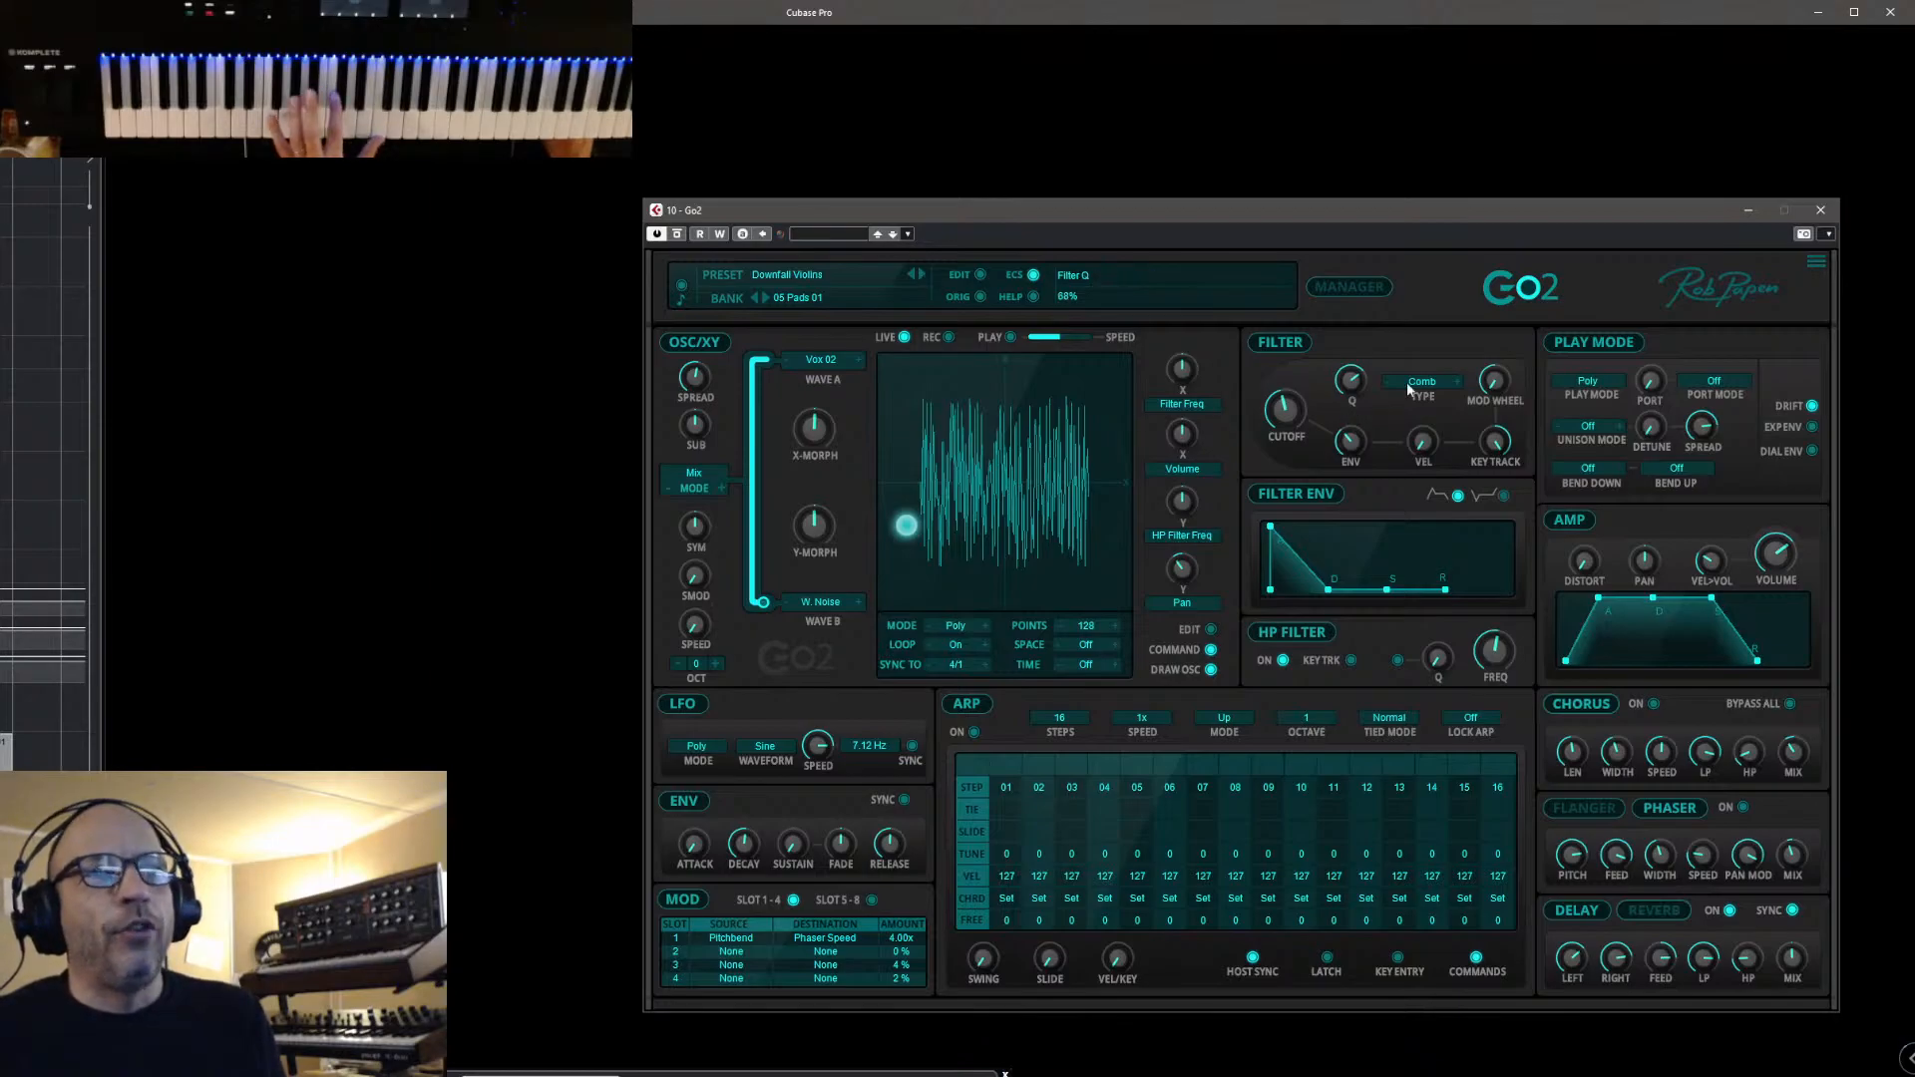
{"action": "left_click", "coordinate": [920, 274]}
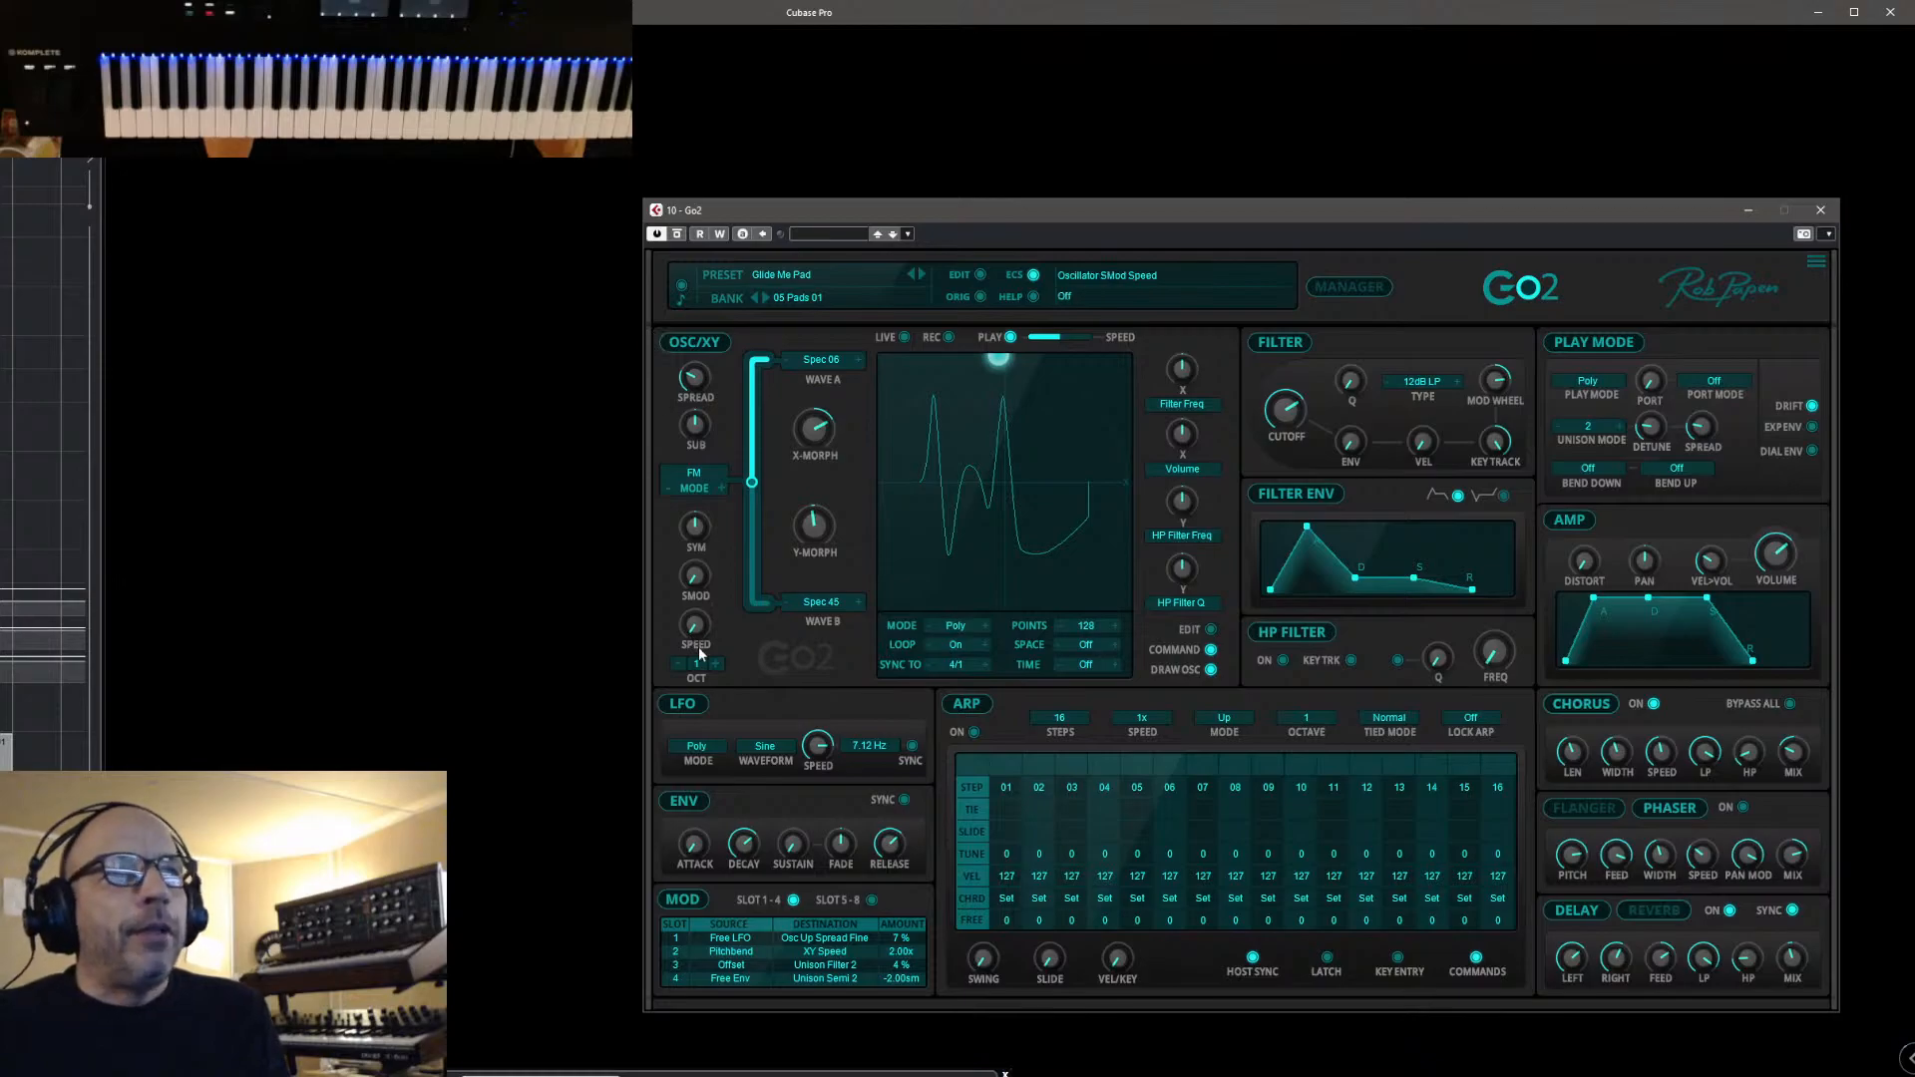
Browse the 07 Wobbles 01 and 10 SFX 01 banks and load the 20 Sanguinea Project 01 bank
{"action": "left_click", "coordinate": [1354, 286]}
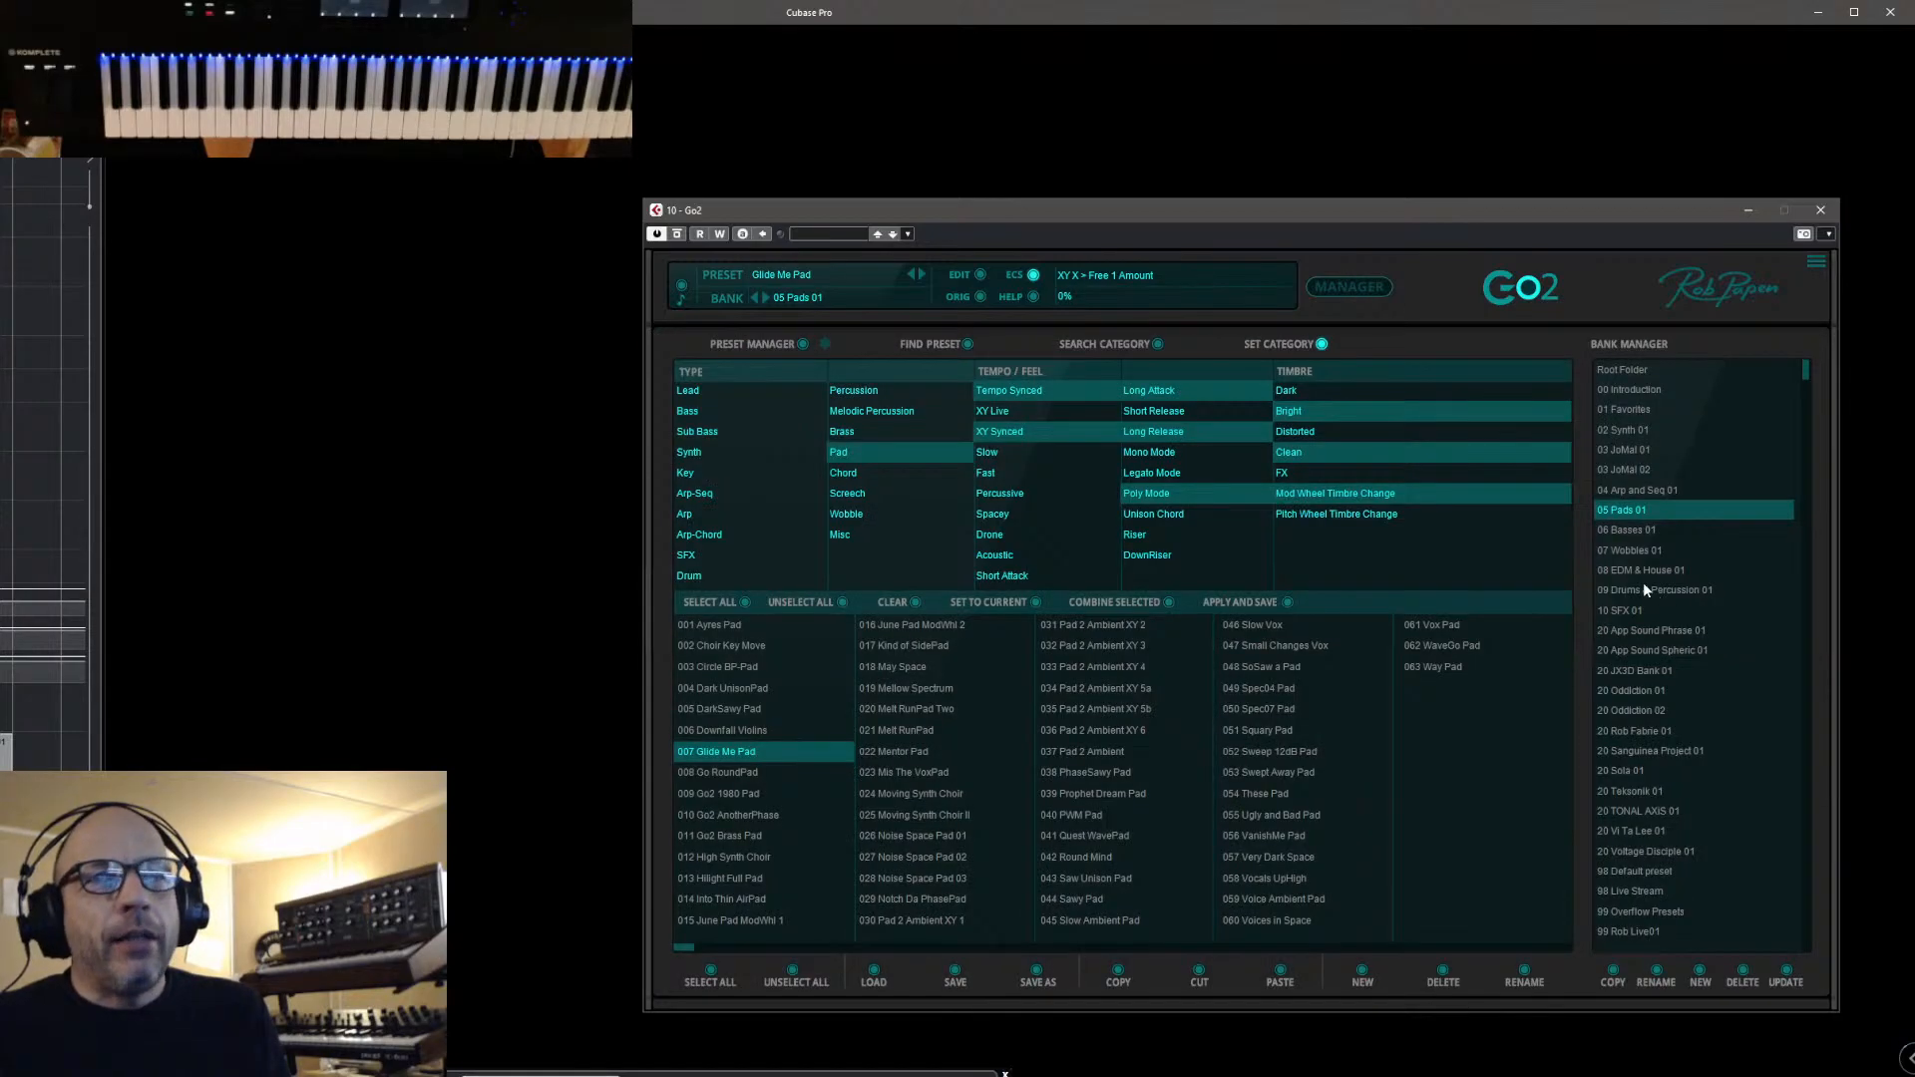
{"action": "left_click", "coordinate": [1631, 555]}
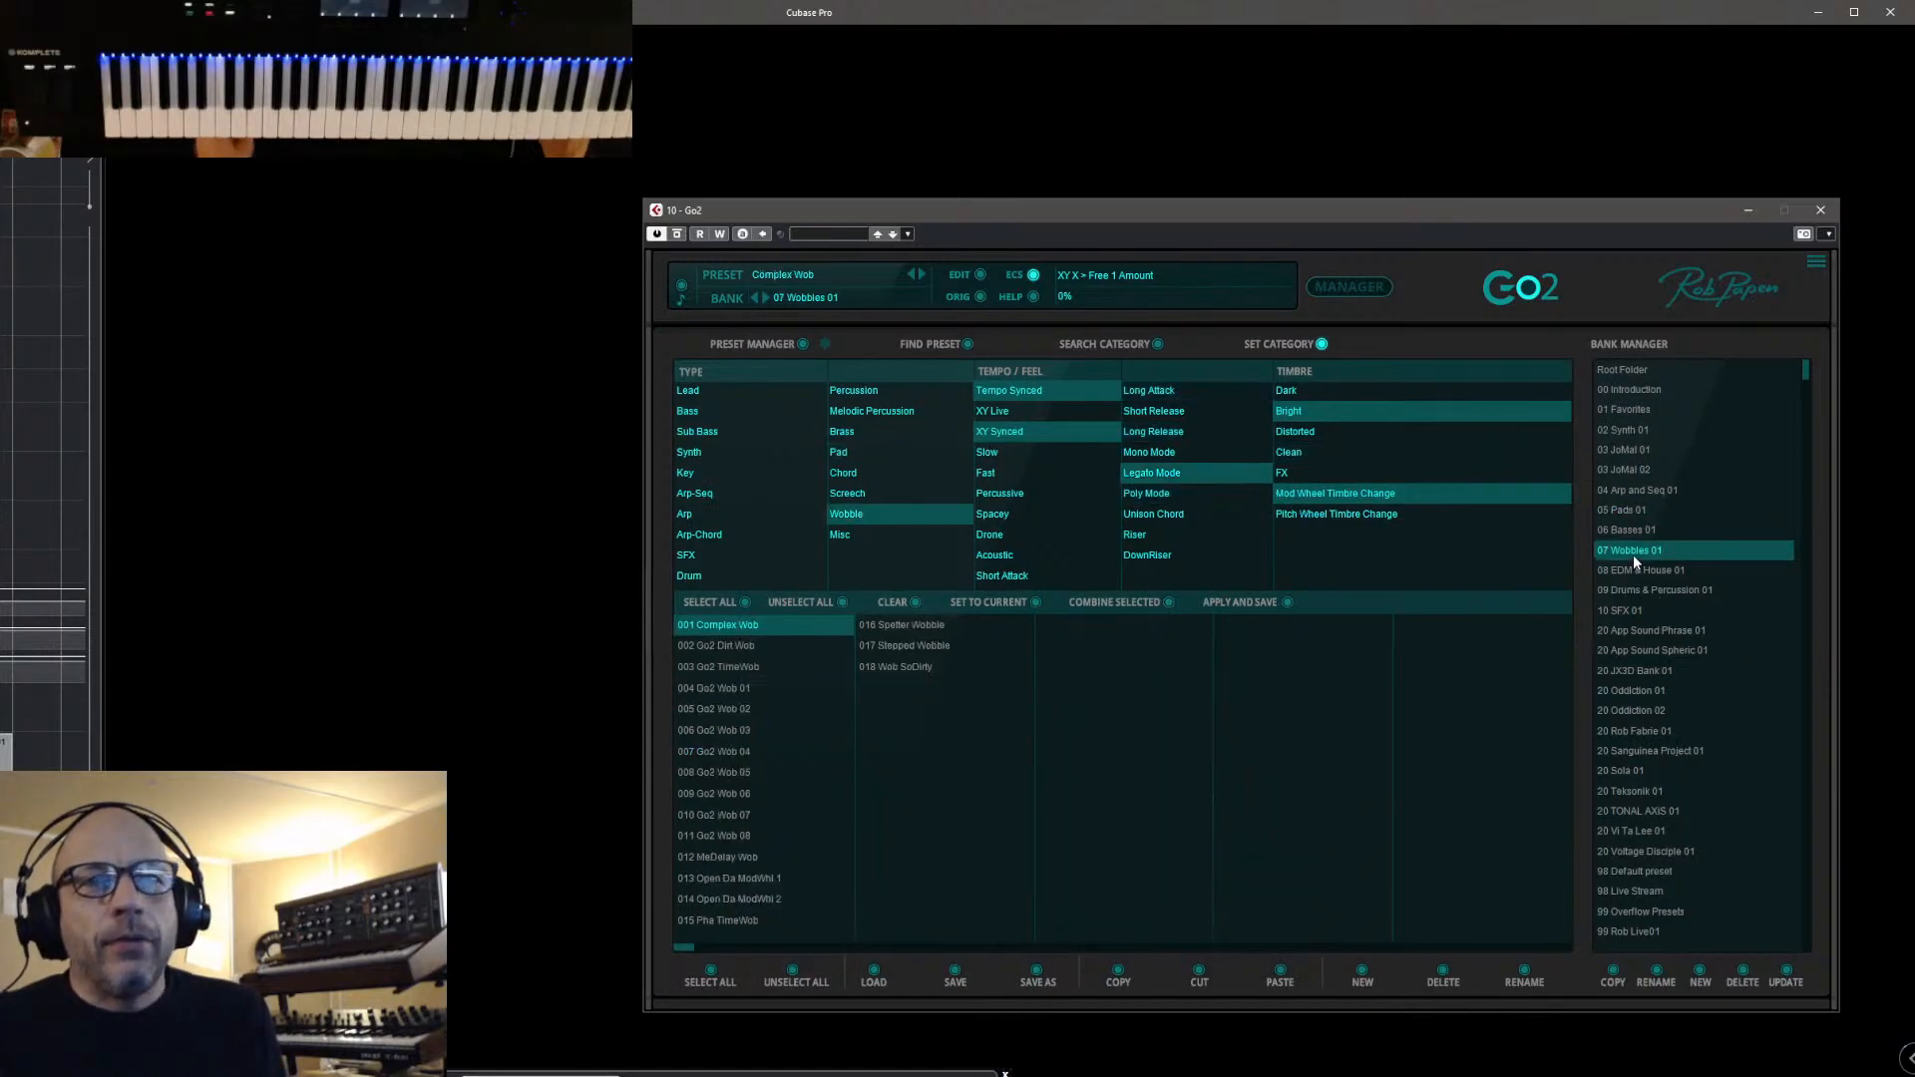
{"action": "left_click", "coordinate": [1629, 610]}
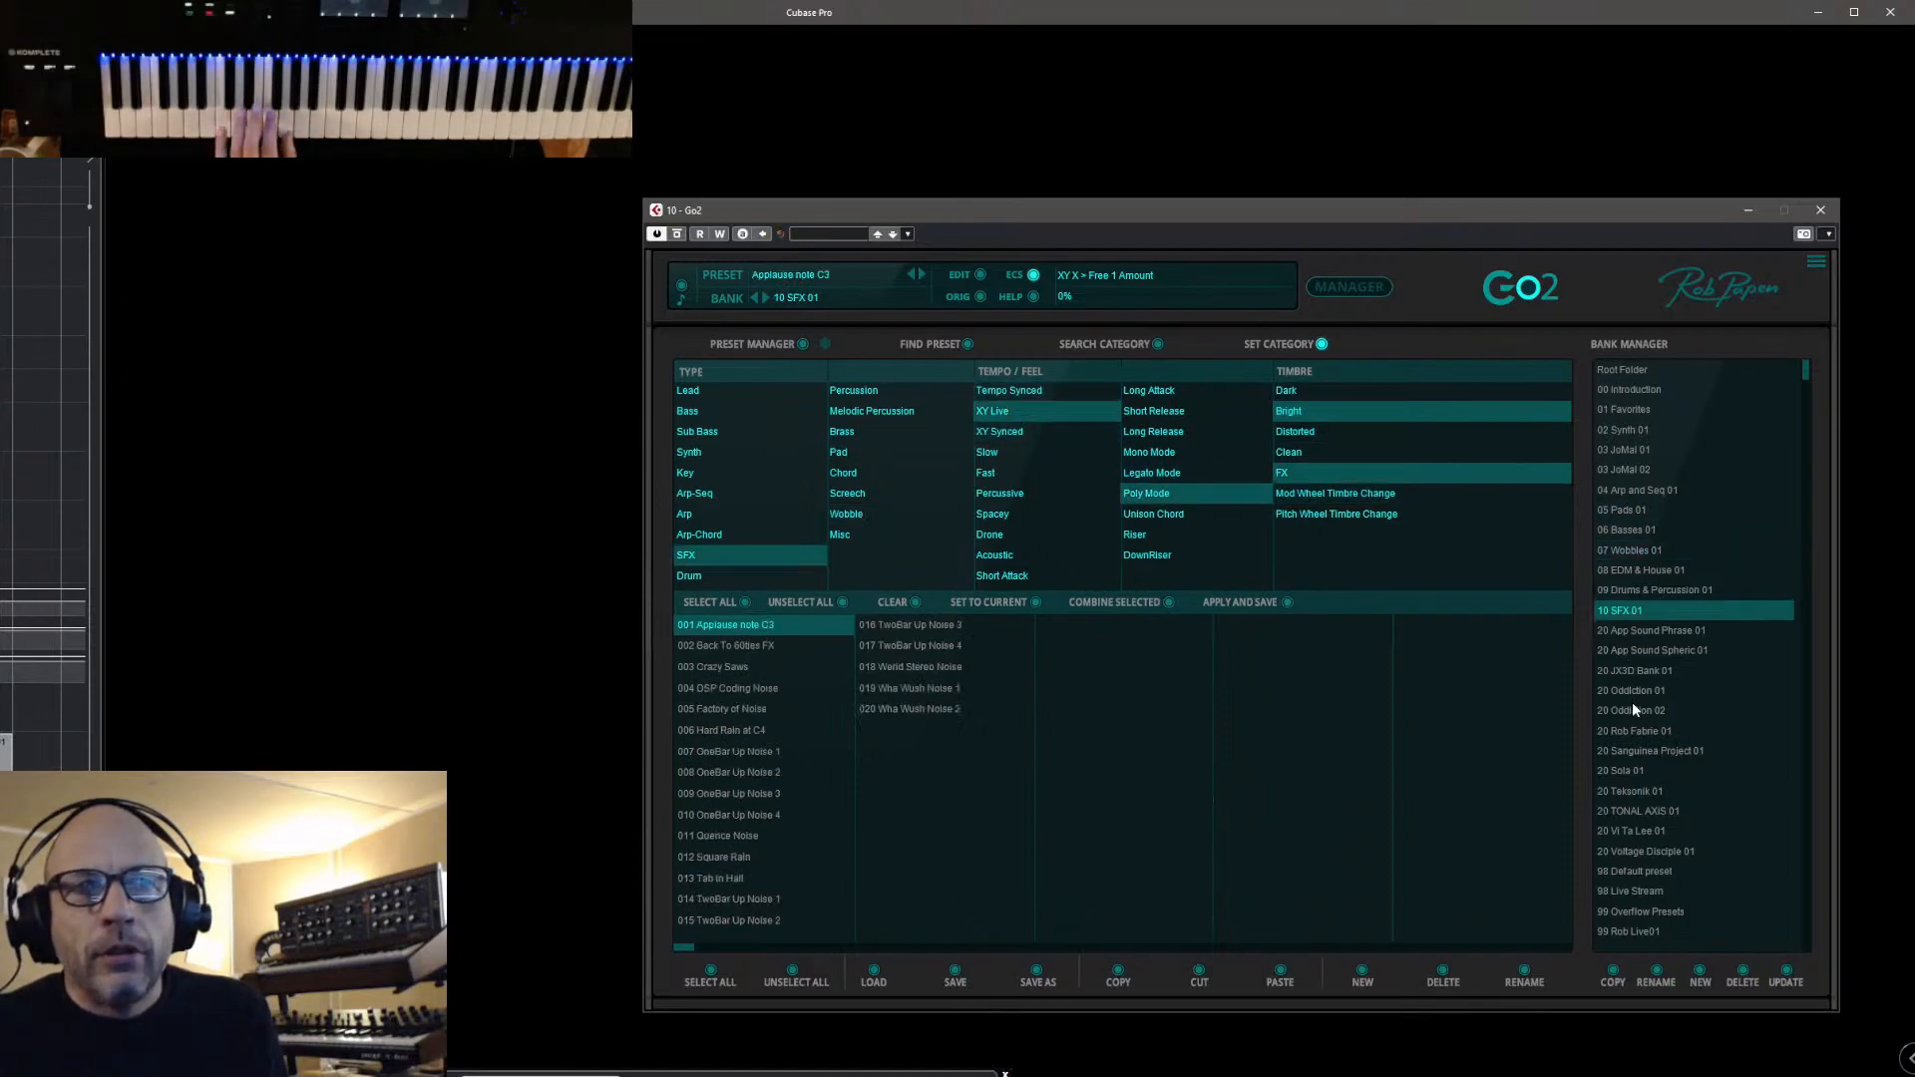
{"action": "left_click", "coordinate": [1615, 751]}
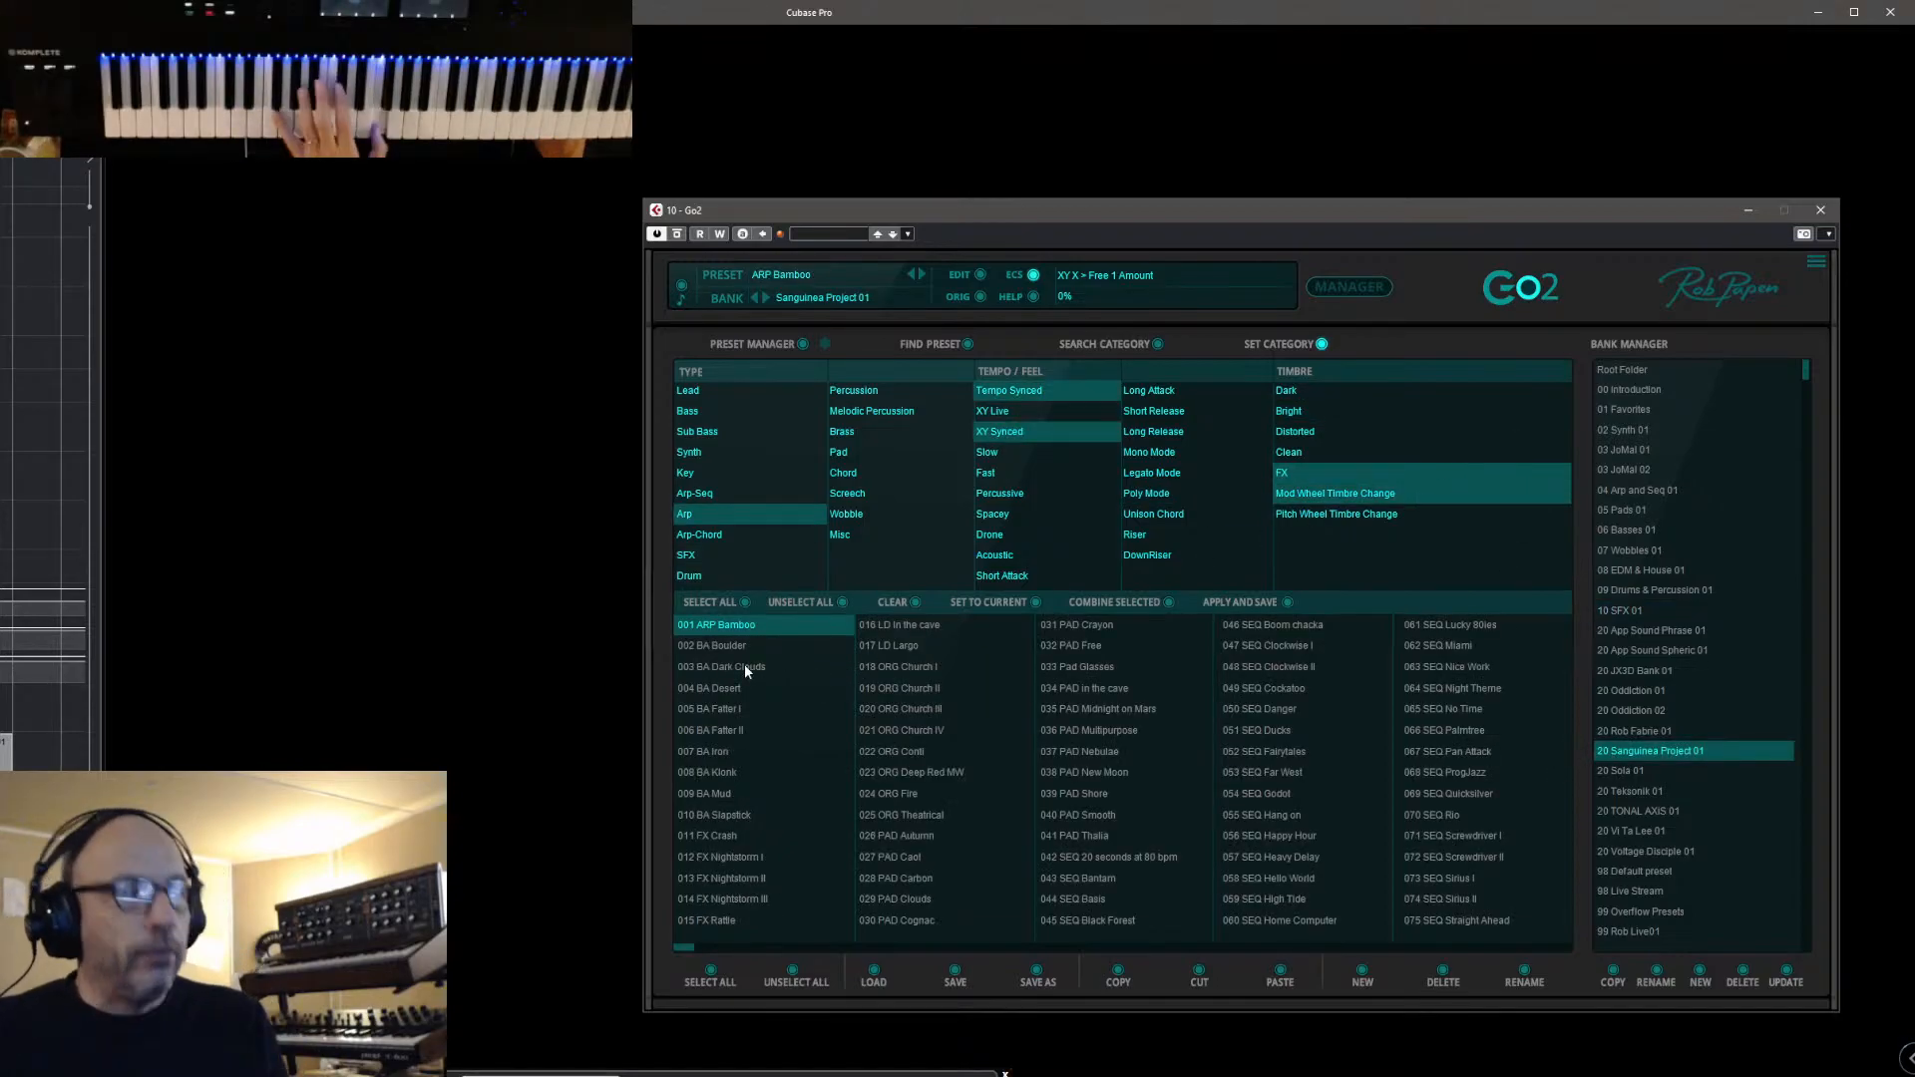
Return to the synth view, advance from ARP Bamboo to the BA Boulder preset and reopen the preset manager
{"action": "left_click", "coordinate": [1352, 288]}
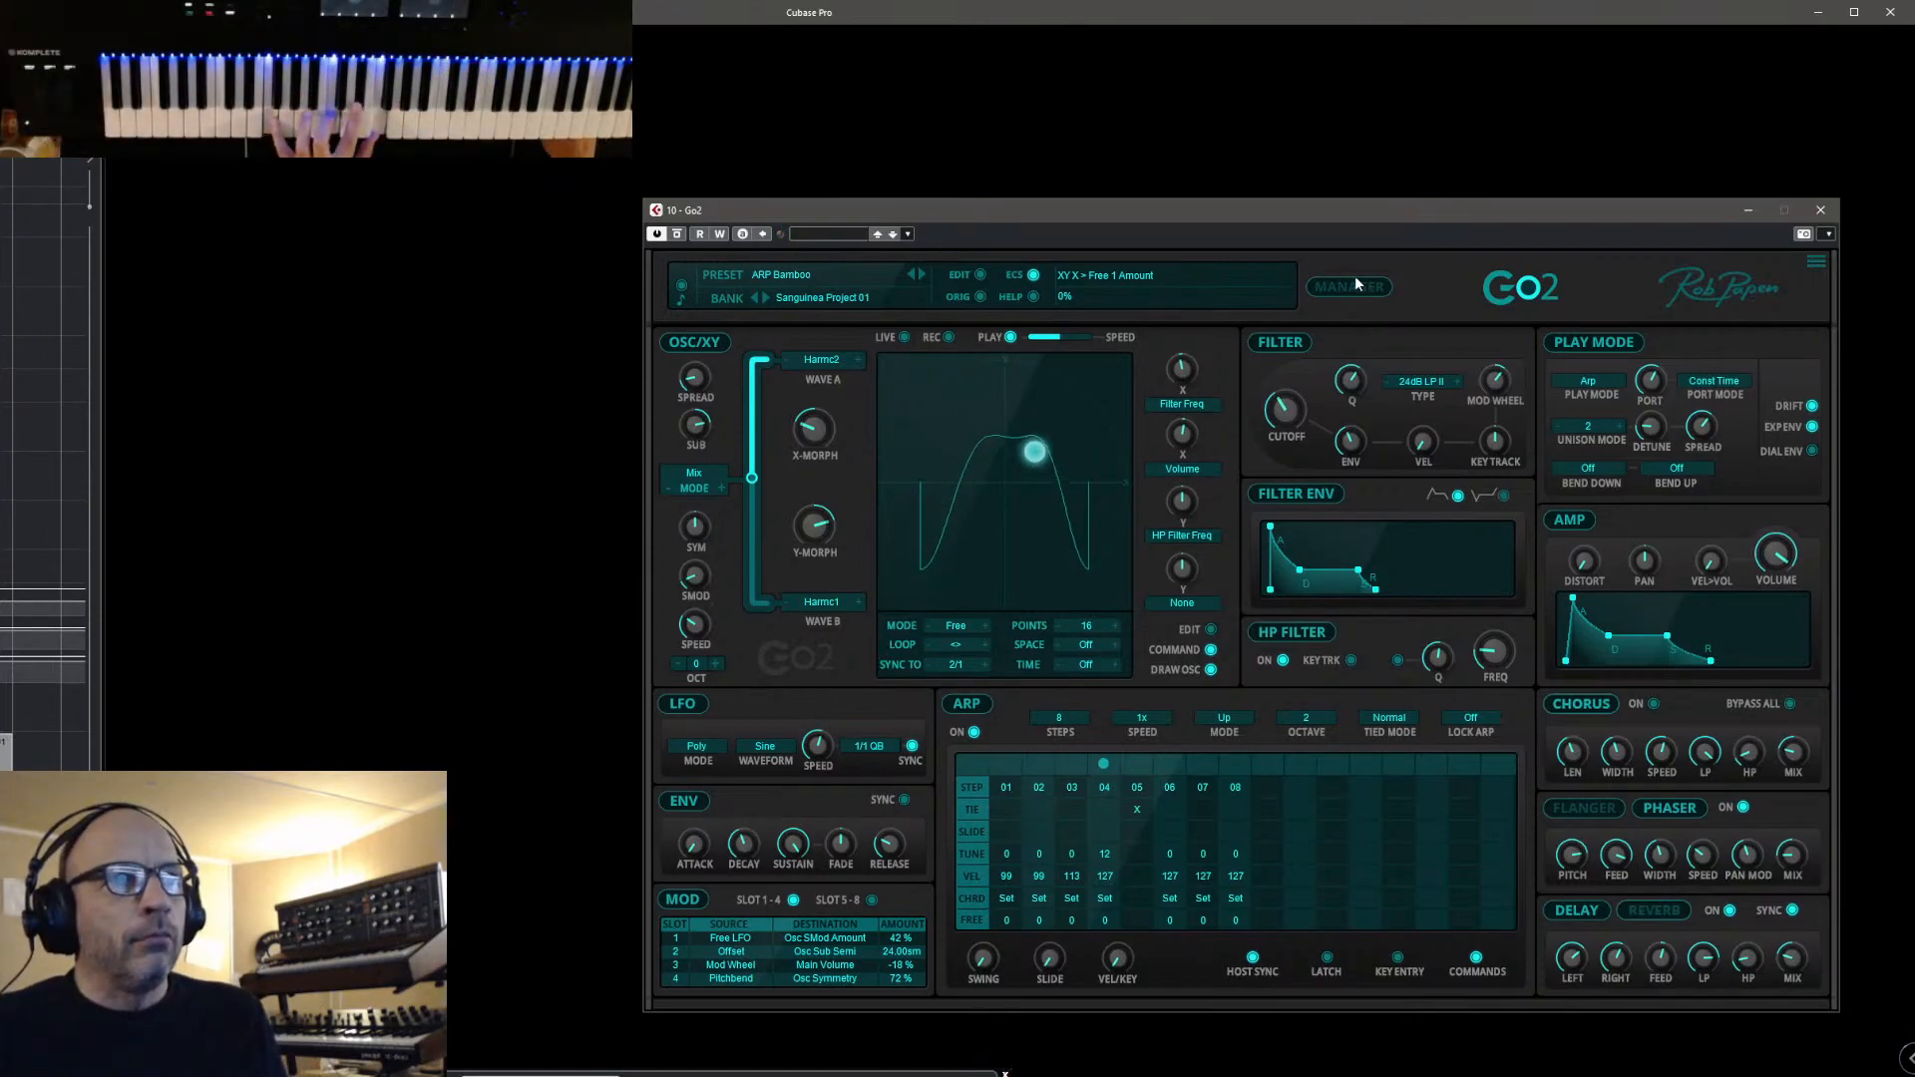
{"action": "left_click", "coordinate": [920, 273]}
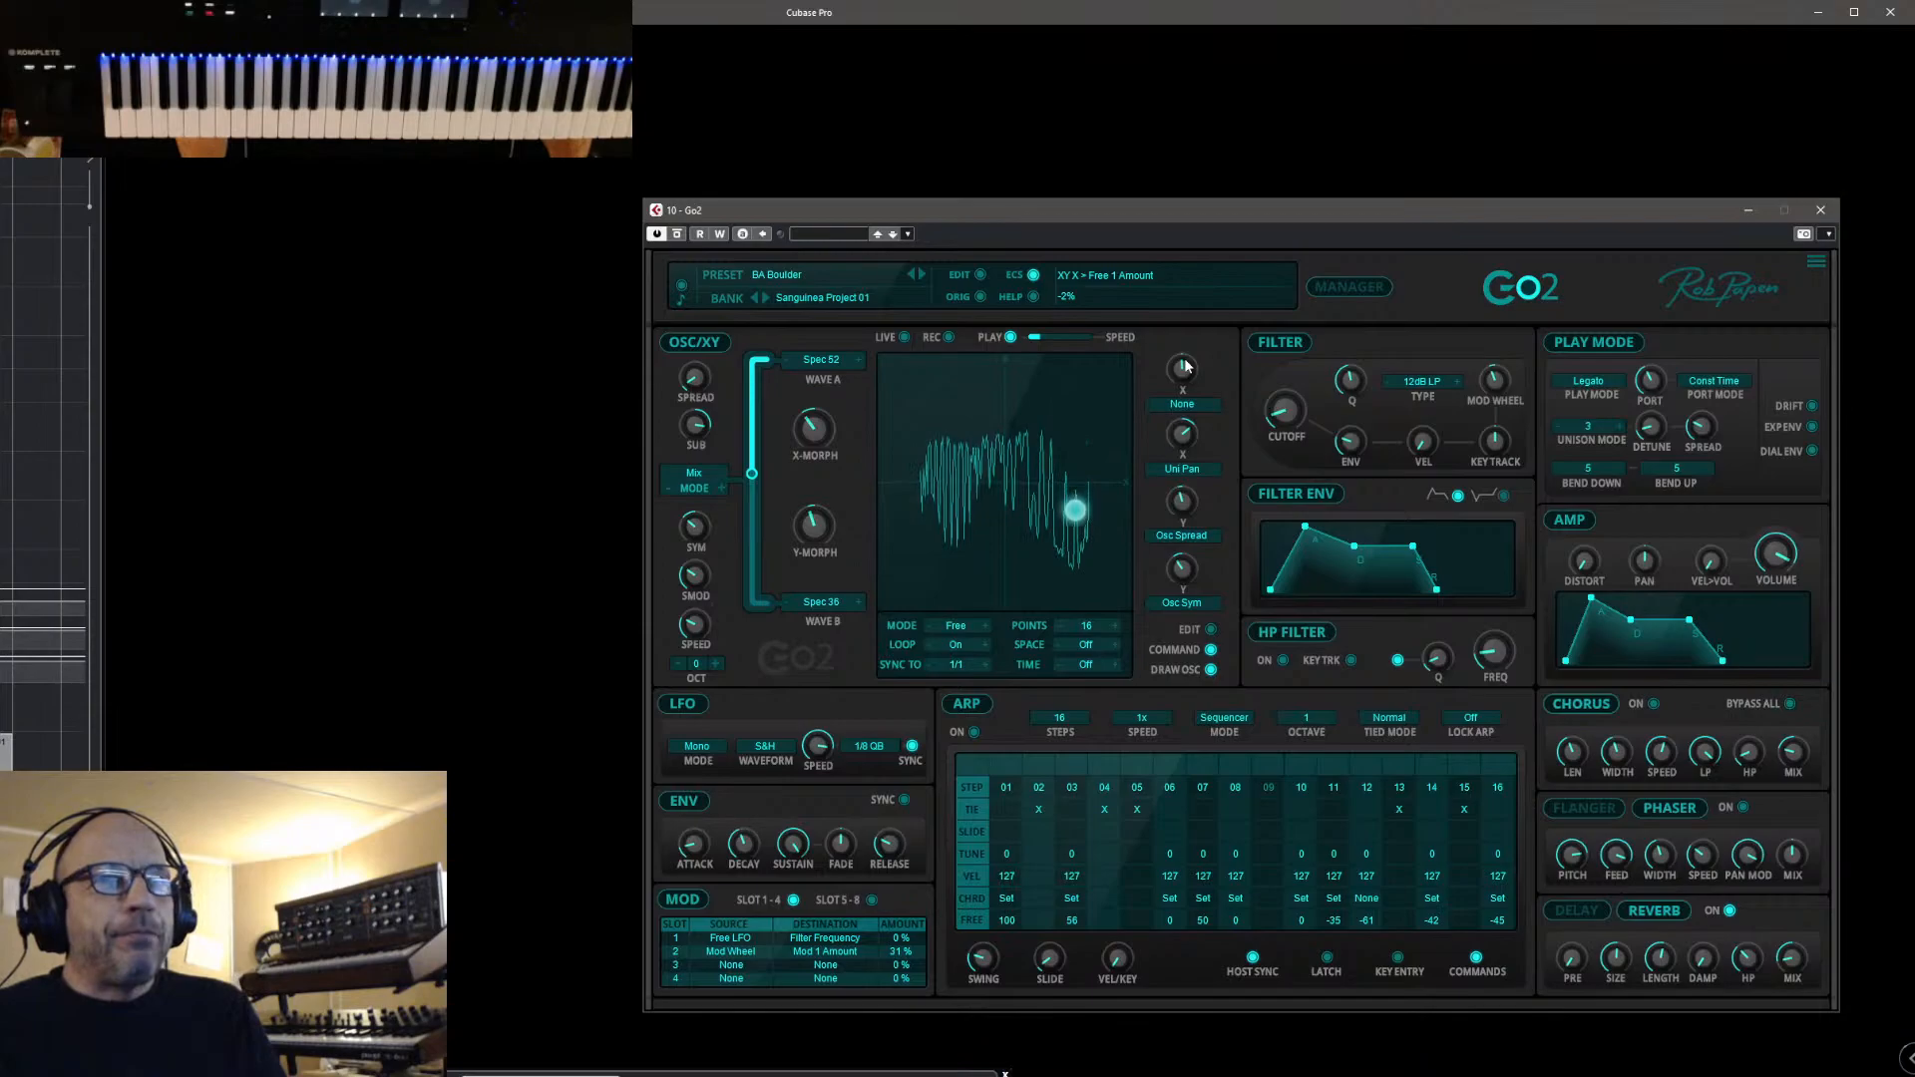
{"action": "left_click", "coordinate": [1350, 287]}
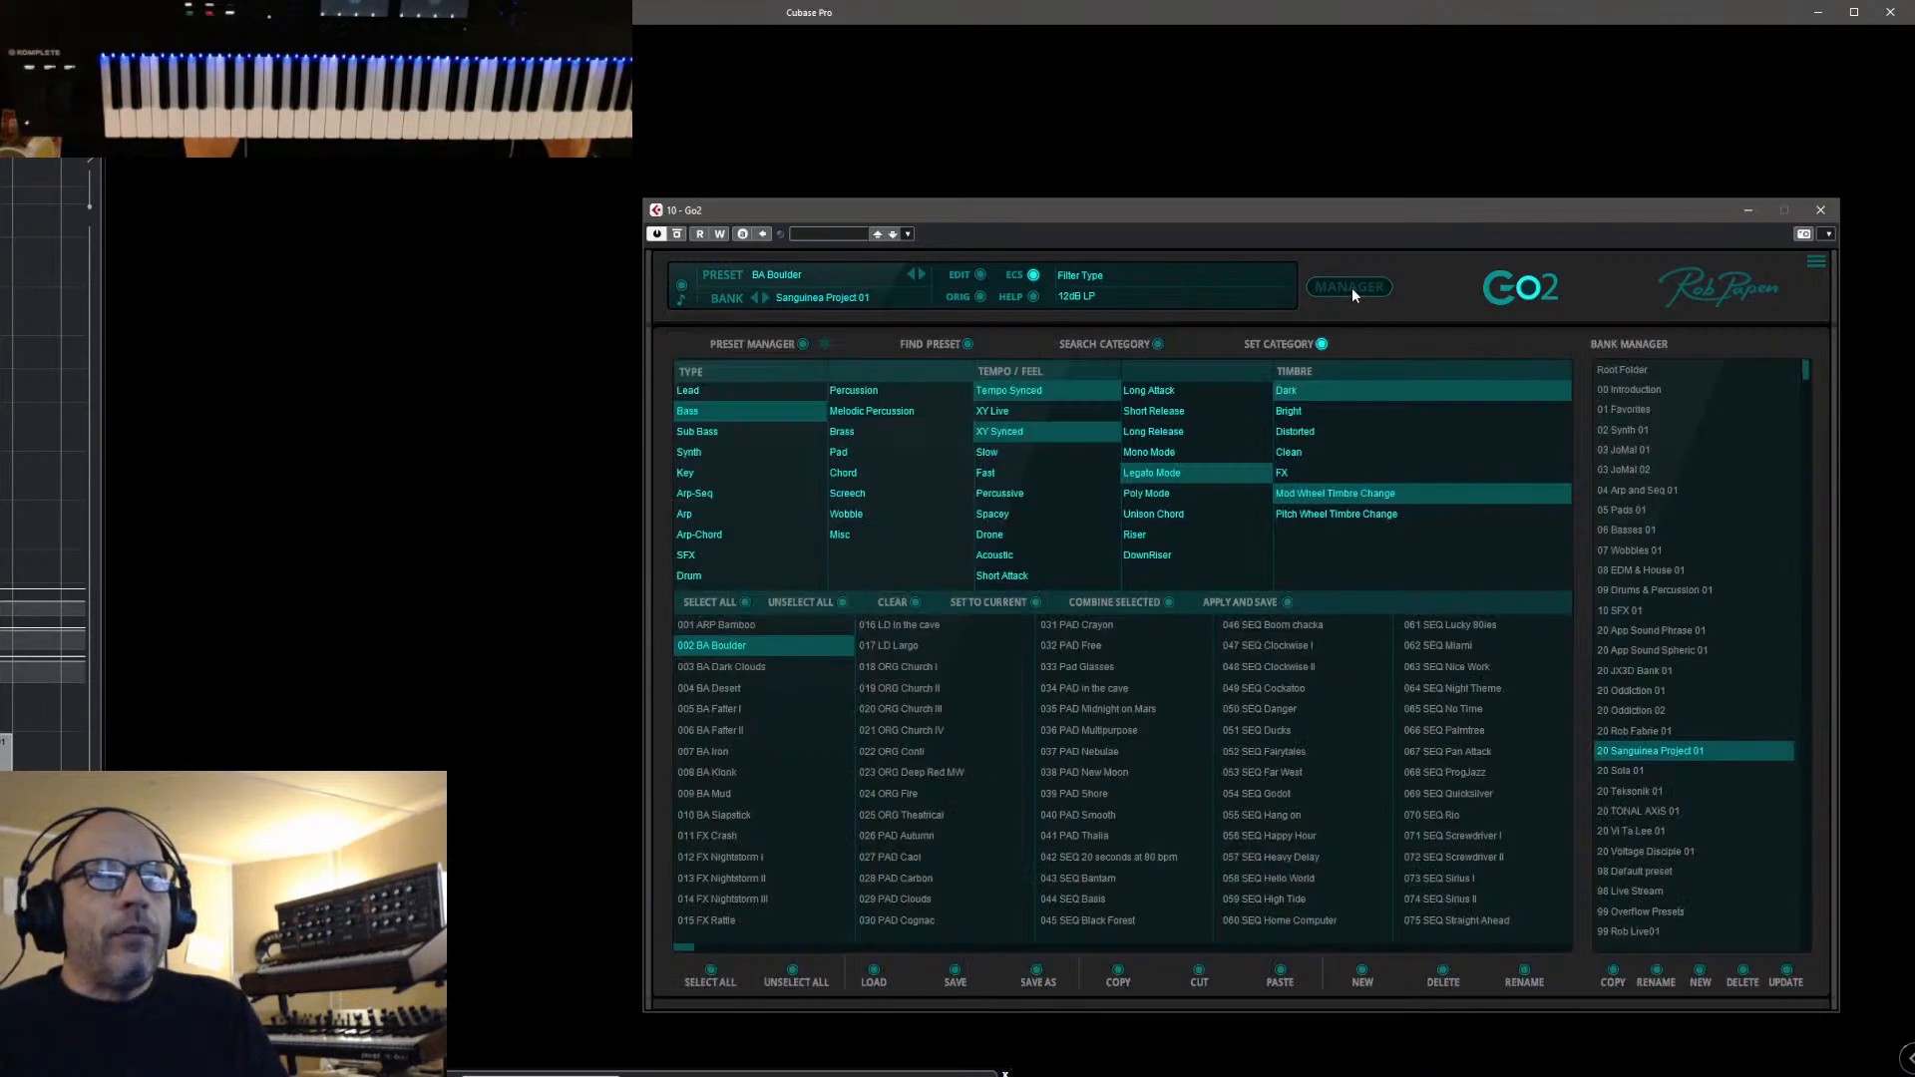
Load PAD Nebulae, return to the synth view, and try the Morph and FM oscillator modes with a shifted morph balance
{"action": "left_click", "coordinate": [1067, 750]}
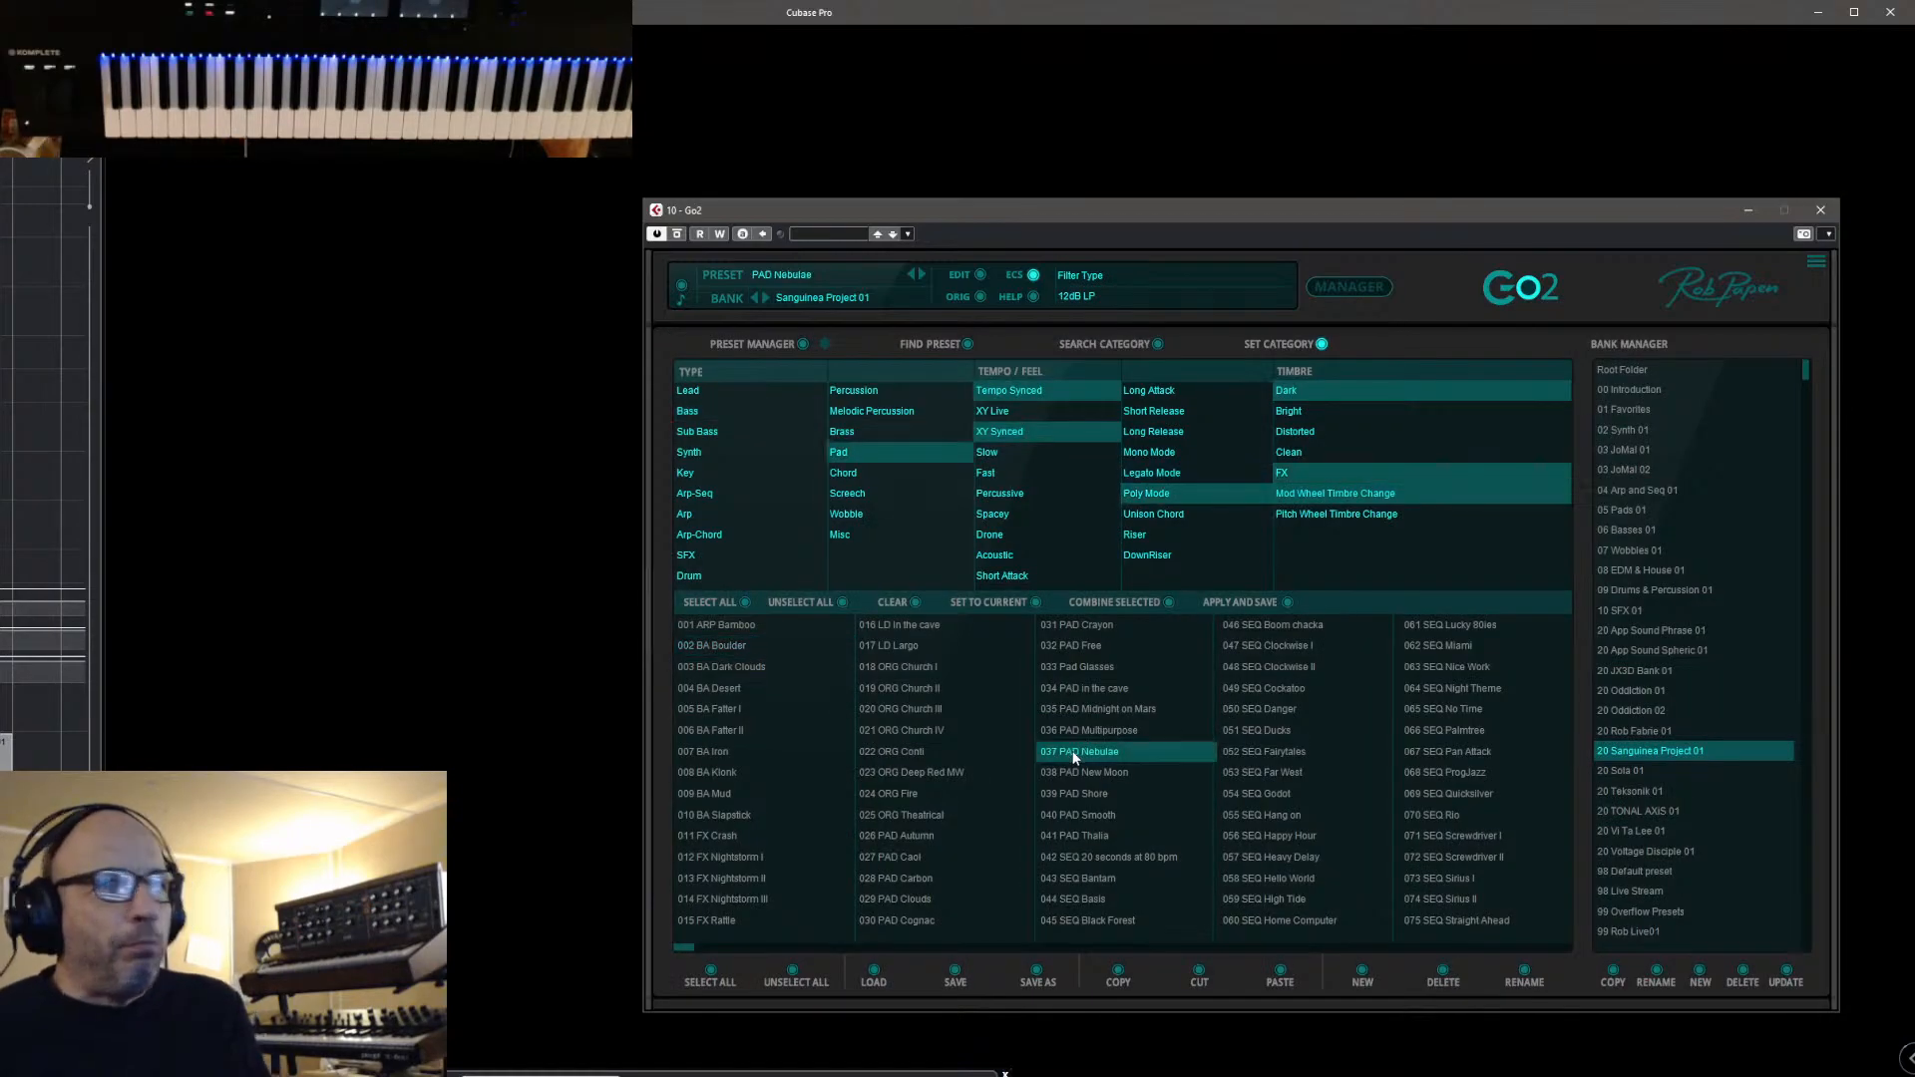
{"action": "left_click", "coordinate": [1352, 286]}
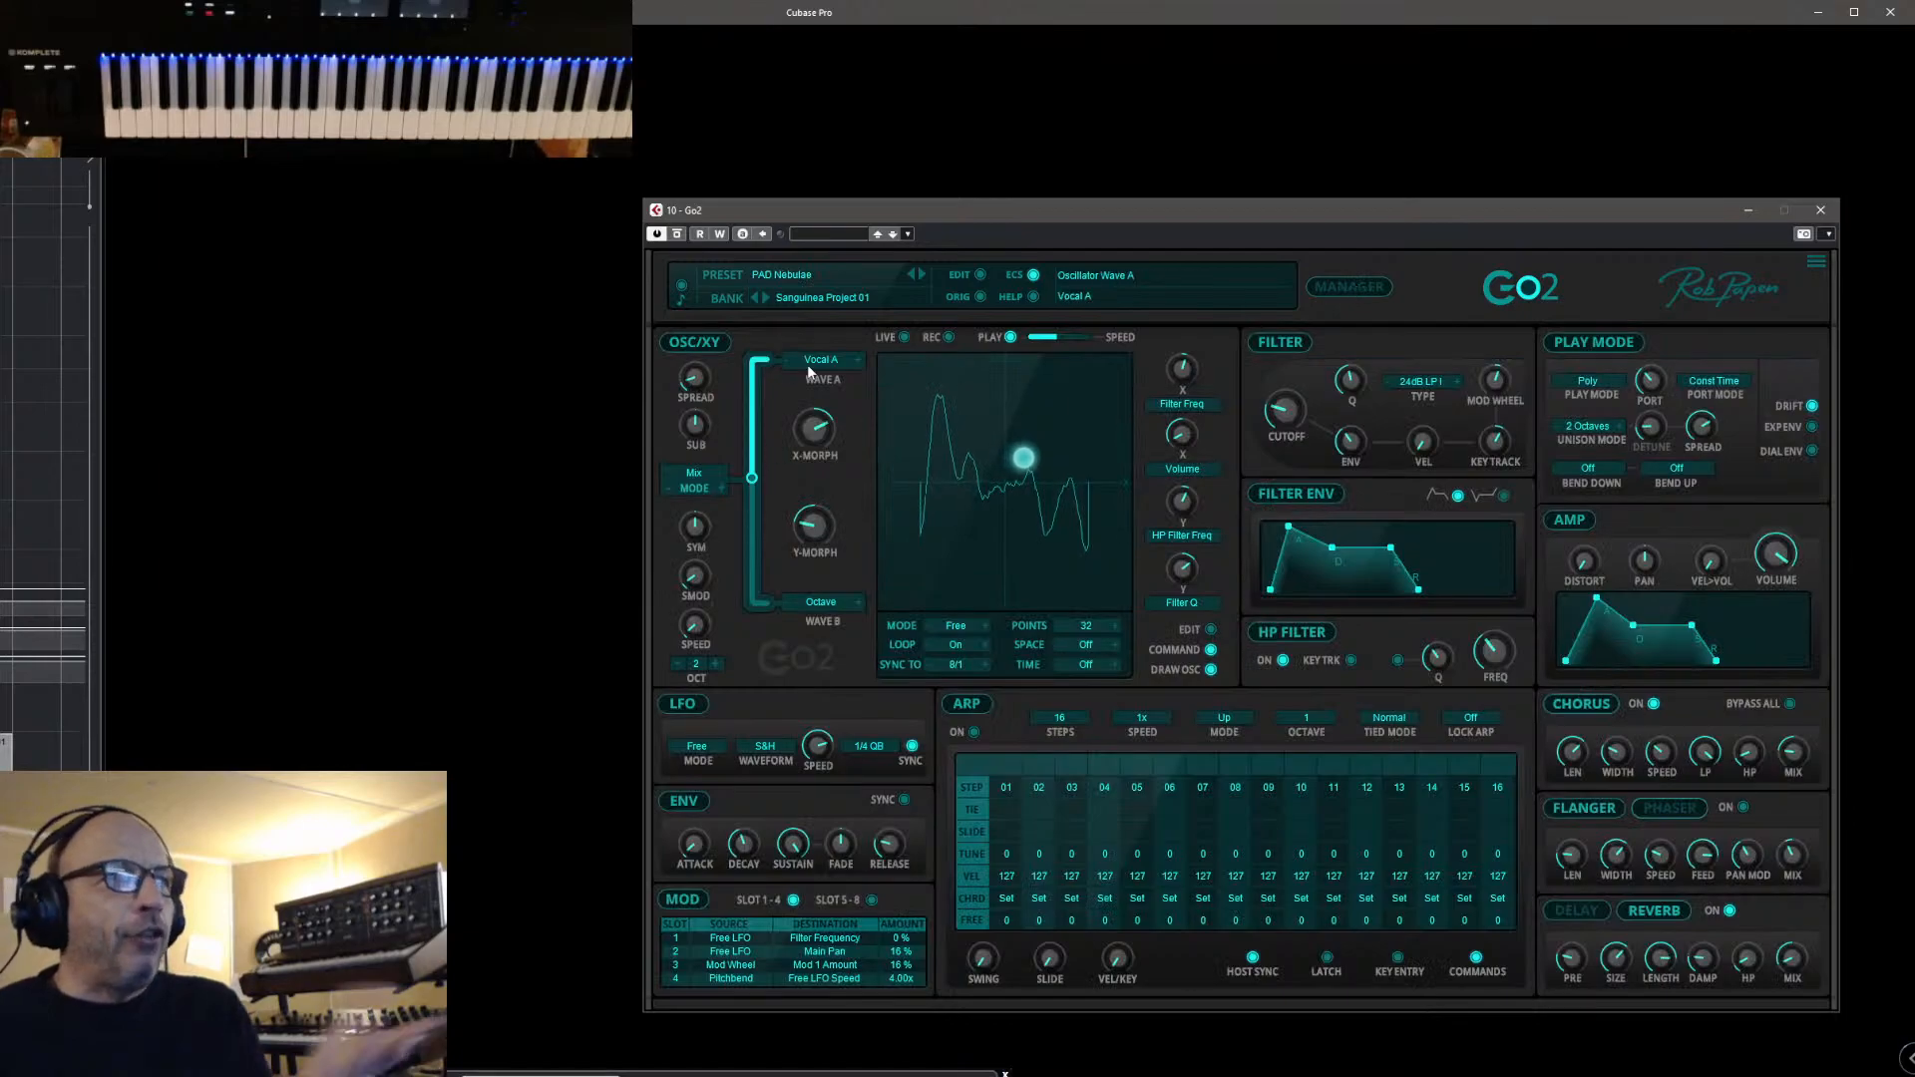
{"action": "left_click_drag", "start_coordinate": [752, 478], "coordinate": [770, 513]}
{"action": "left_click", "coordinate": [721, 487]}
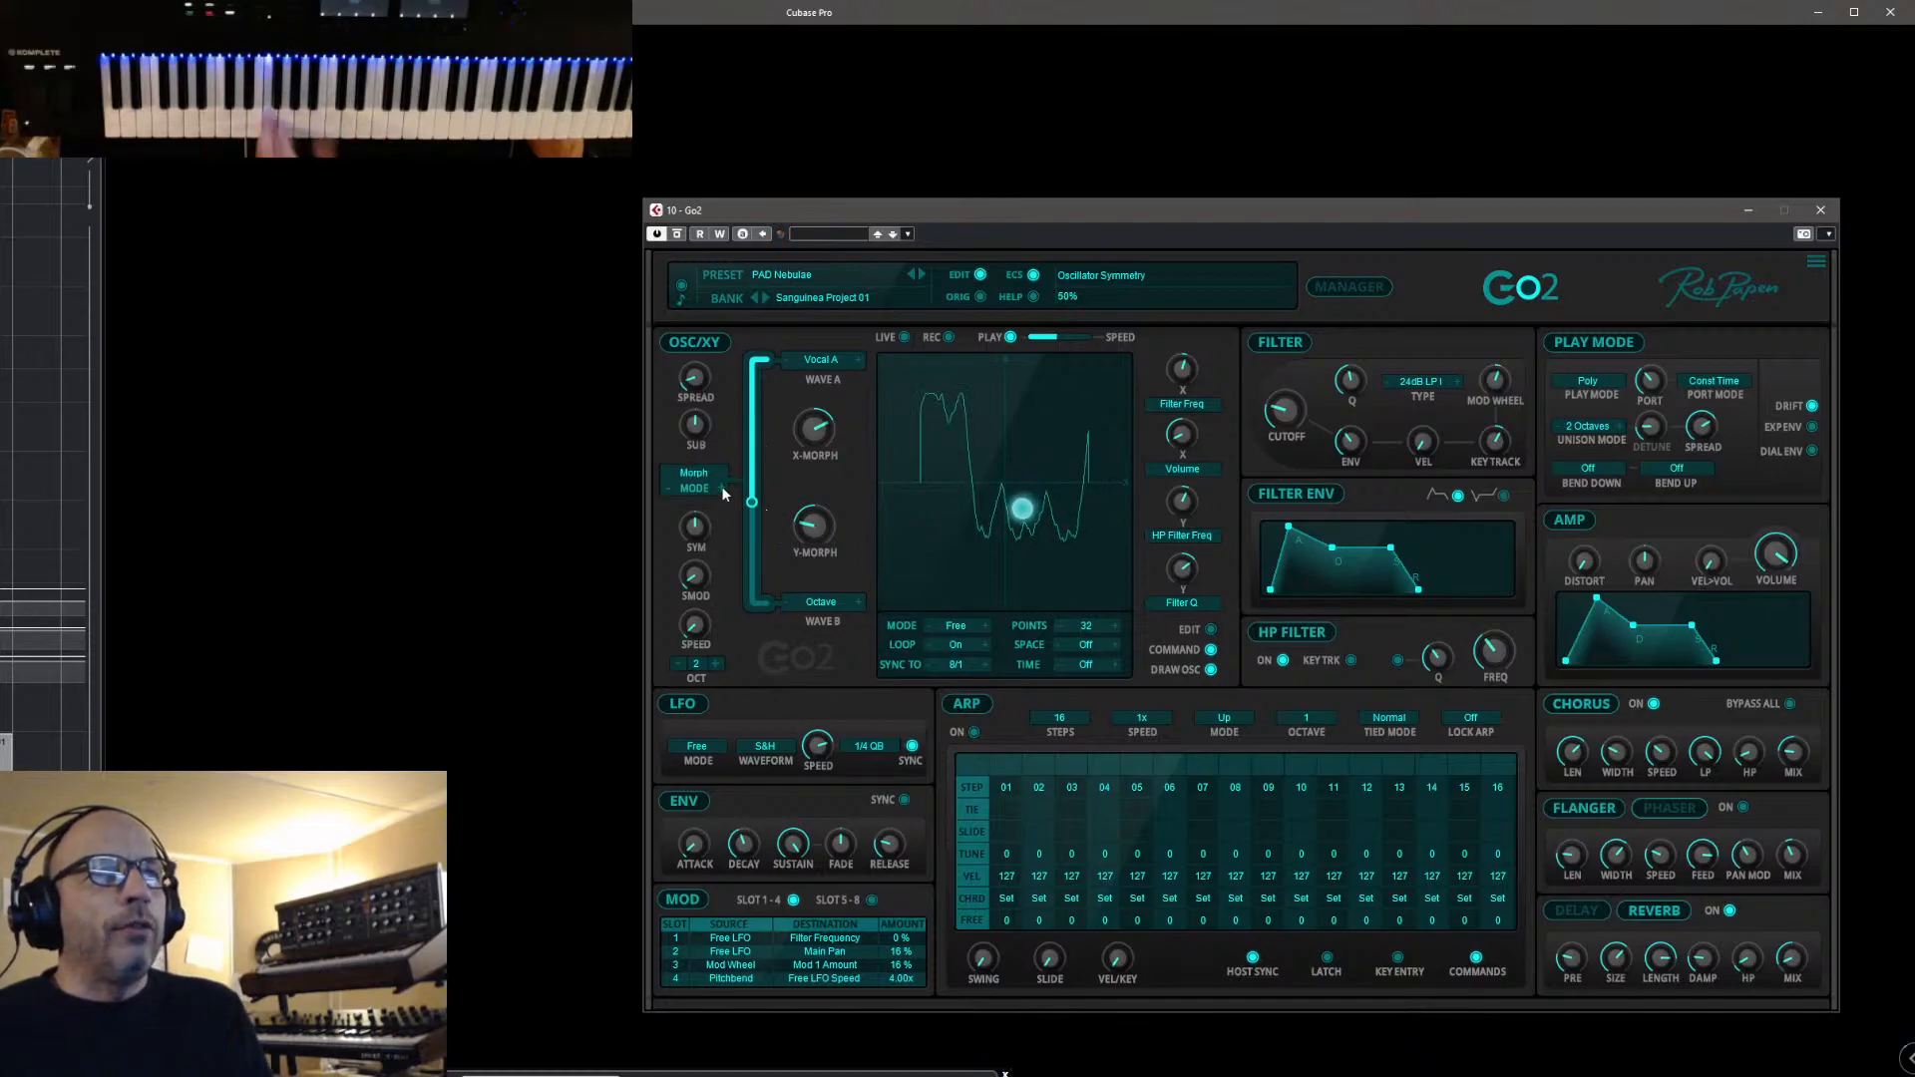
{"action": "left_click", "coordinate": [721, 486]}
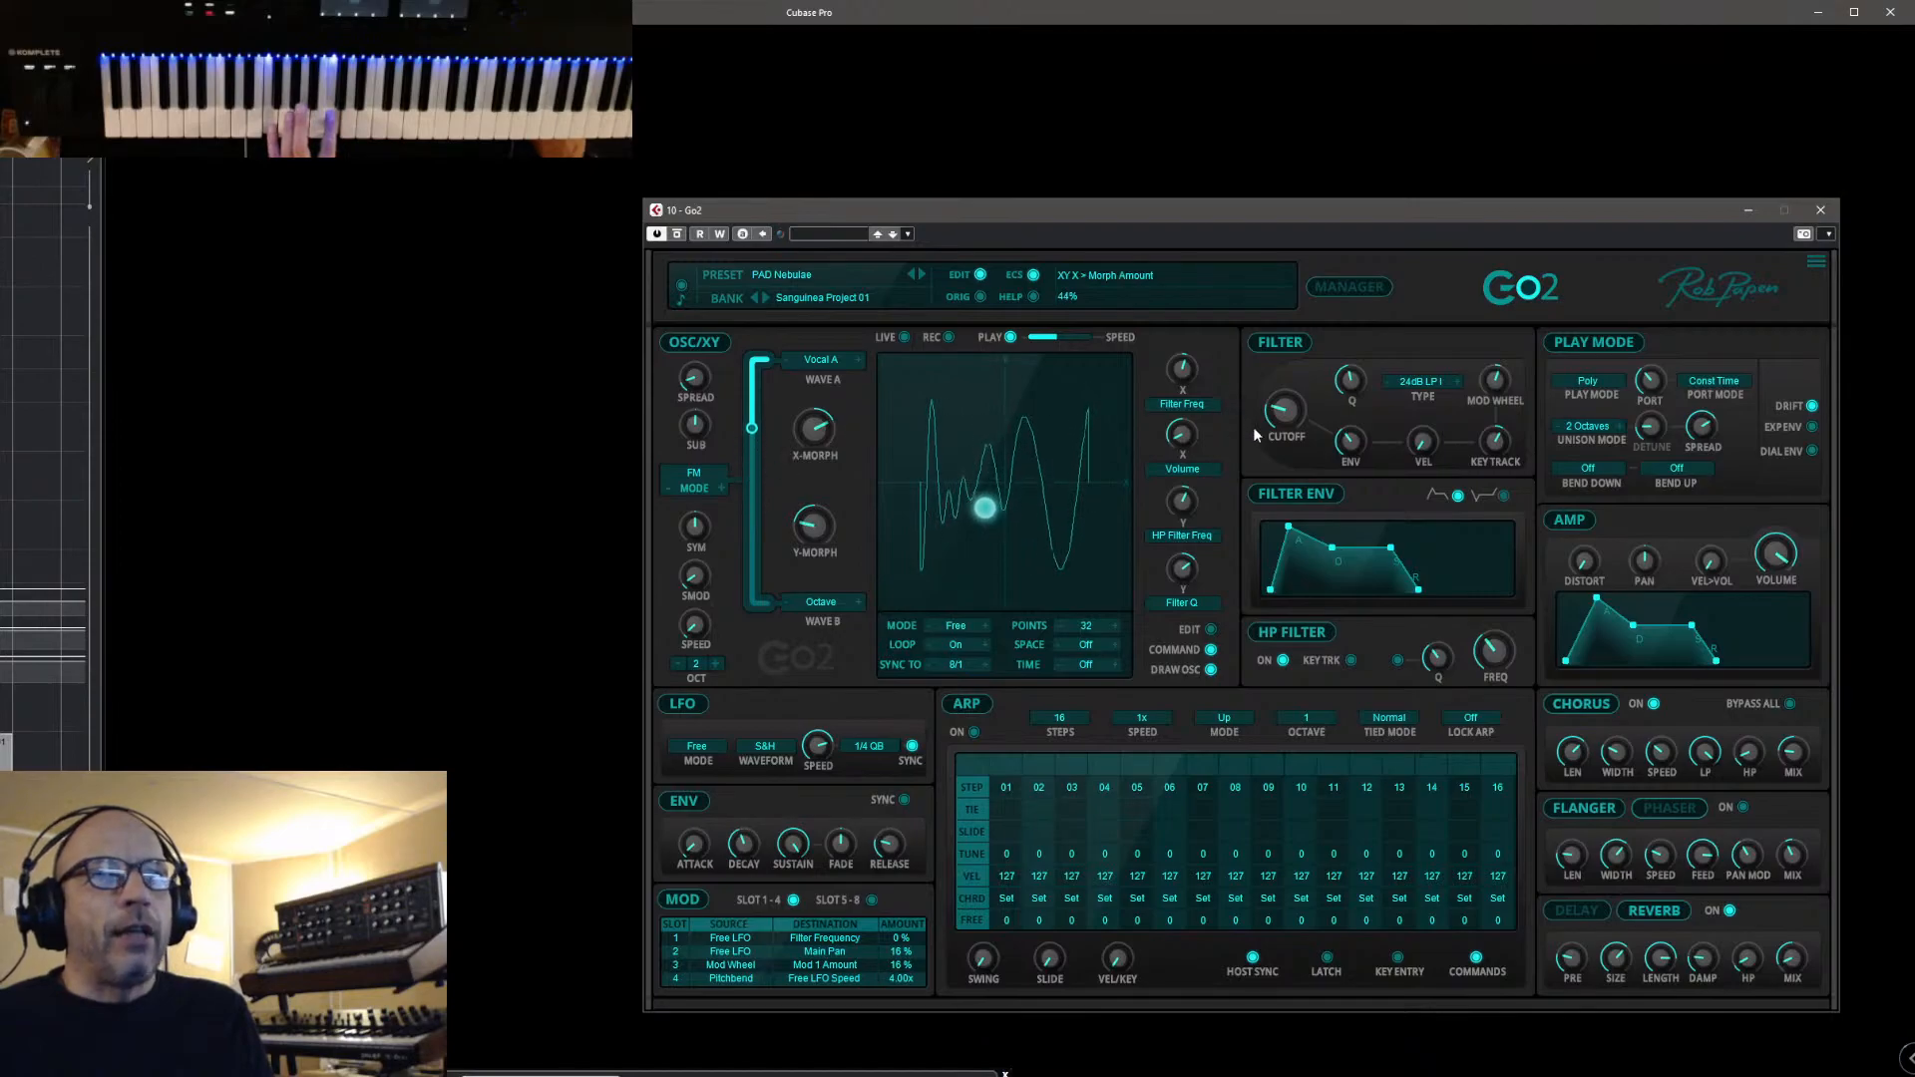
Advance to PAD New Moon, set its oscillator mode to WaveShape and shift the morph balance toward Wave B
{"action": "left_click", "coordinate": [919, 273]}
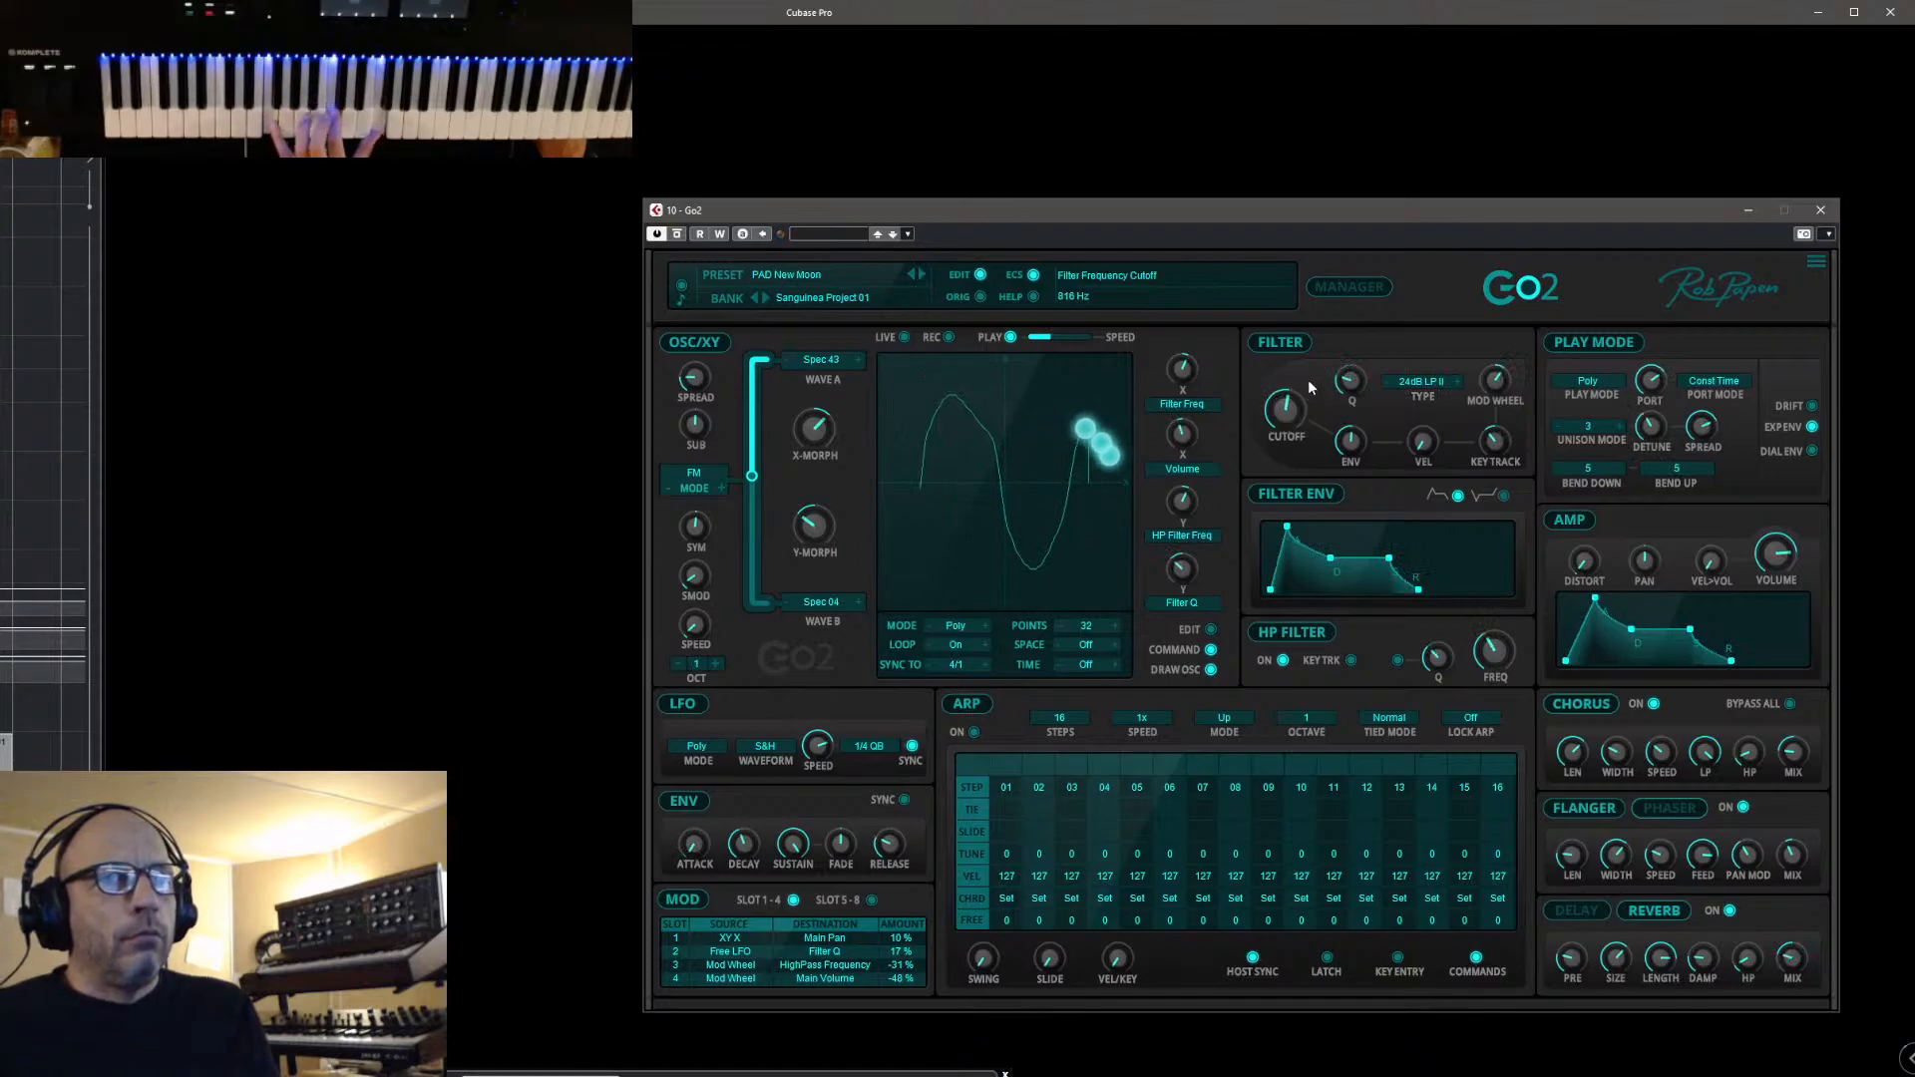
{"action": "left_click_drag", "start_coordinate": [754, 476], "coordinate": [747, 555]}
{"action": "left_click", "coordinate": [722, 489]}
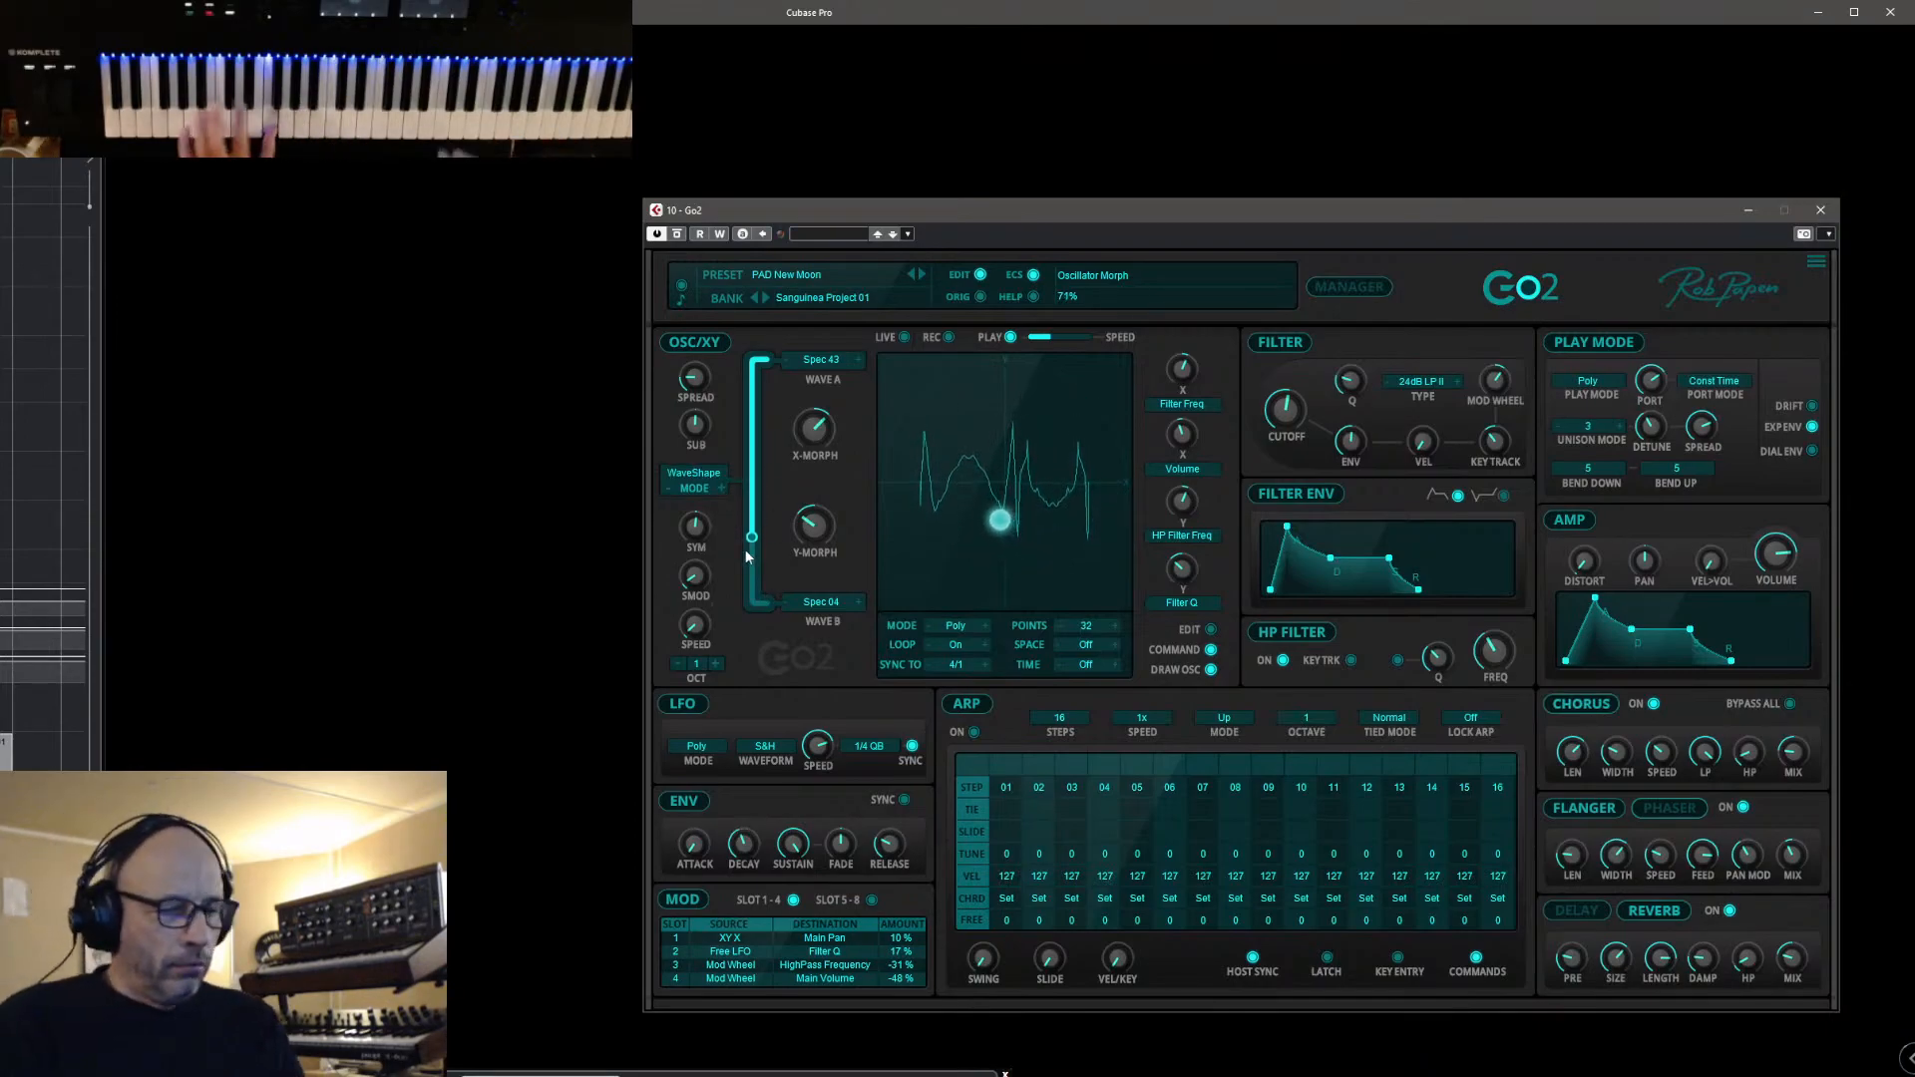
{"action": "left_click_drag", "start_coordinate": [747, 555], "coordinate": [752, 520]}
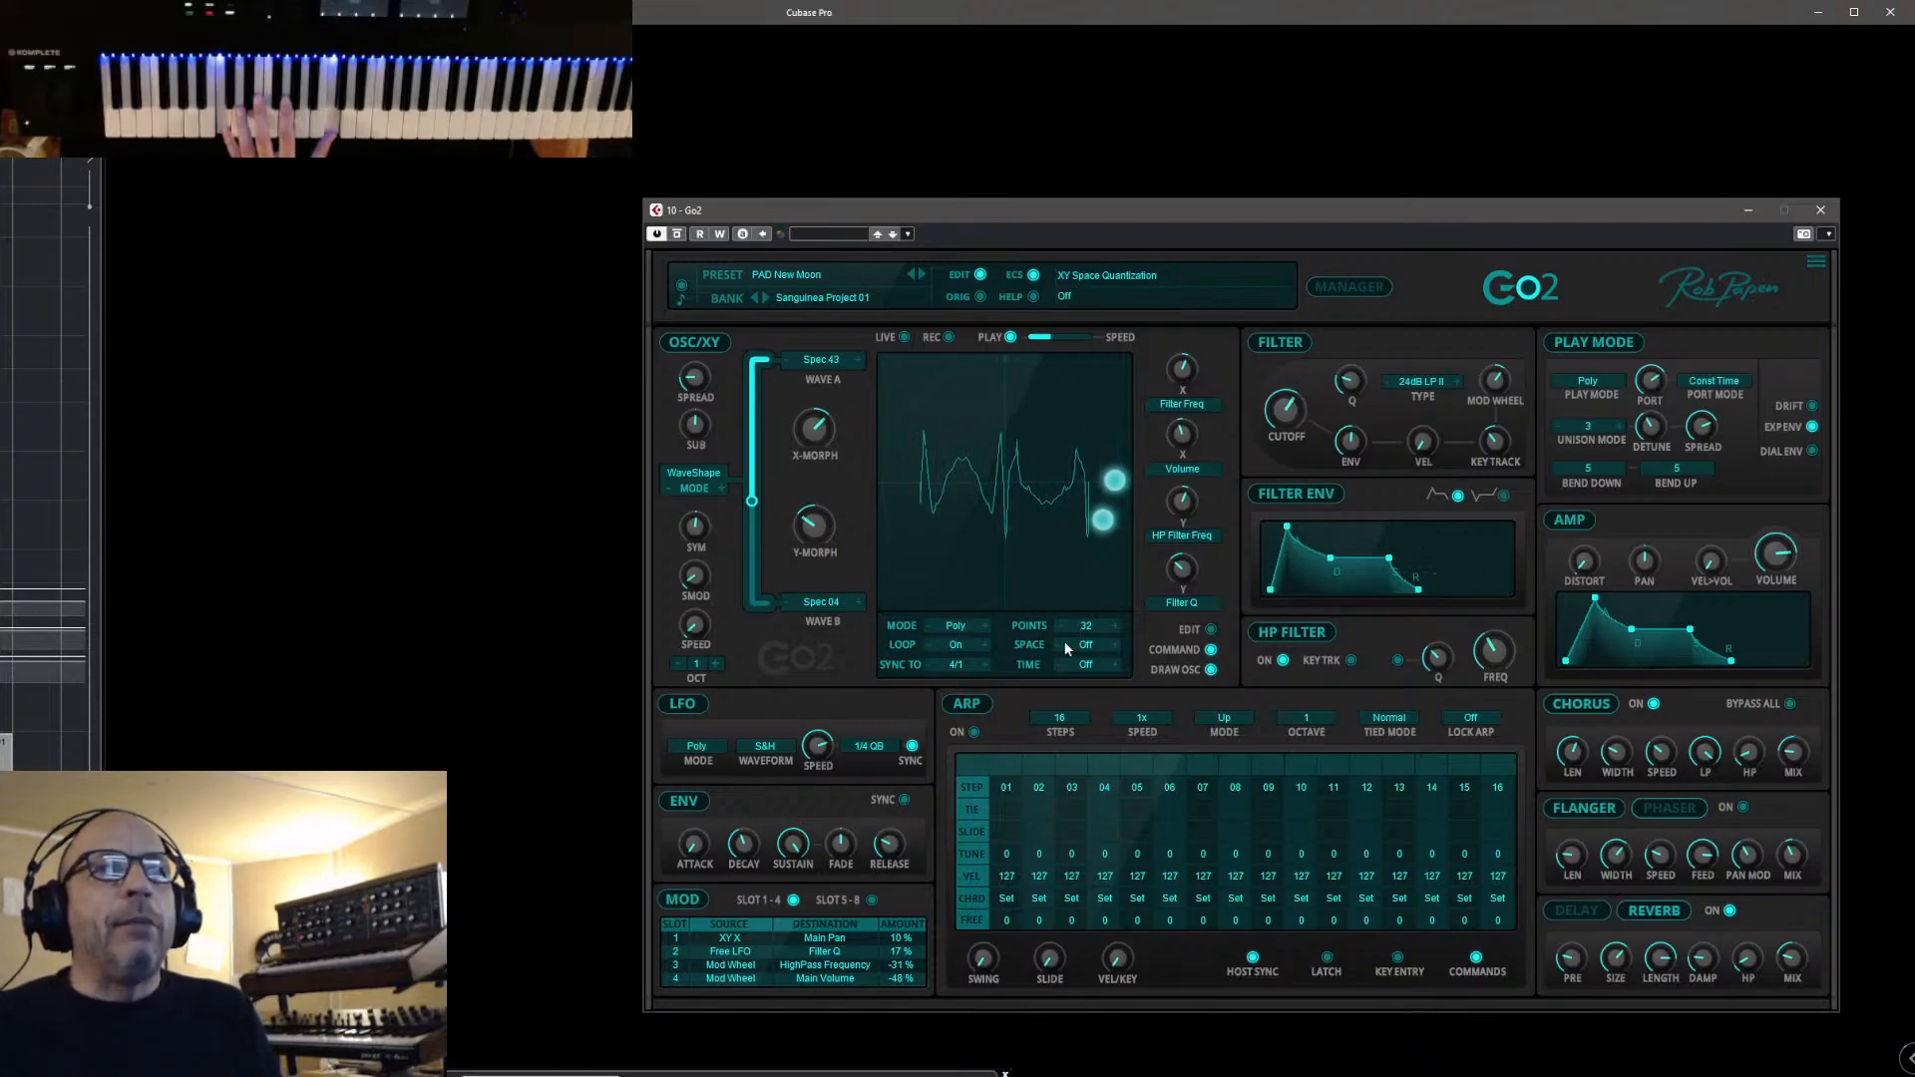
Set the XY path's tempo sync to 1/1 and raise its playback speed slightly
{"action": "left_click", "coordinate": [982, 663]}
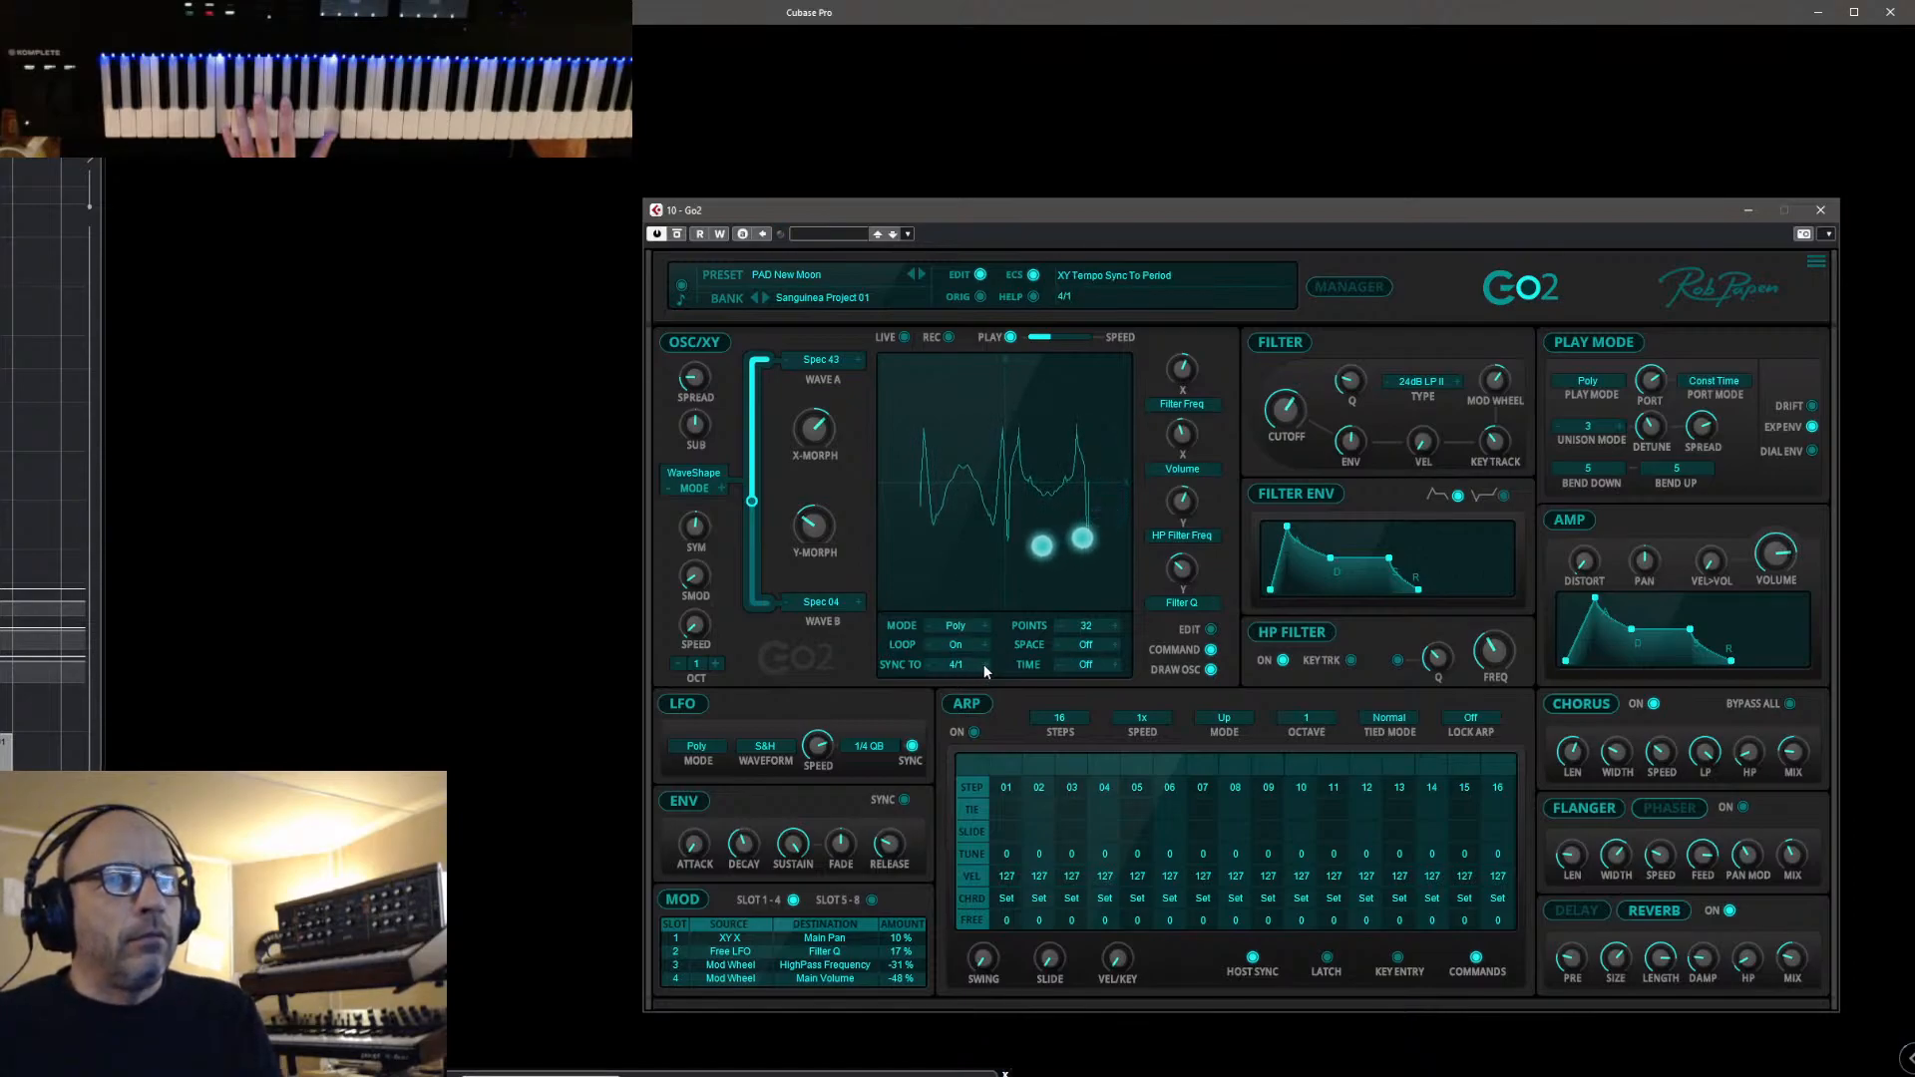
{"action": "left_click", "coordinate": [930, 664]}
{"action": "left_click", "coordinate": [930, 664]}
{"action": "left_click", "coordinate": [929, 664]}
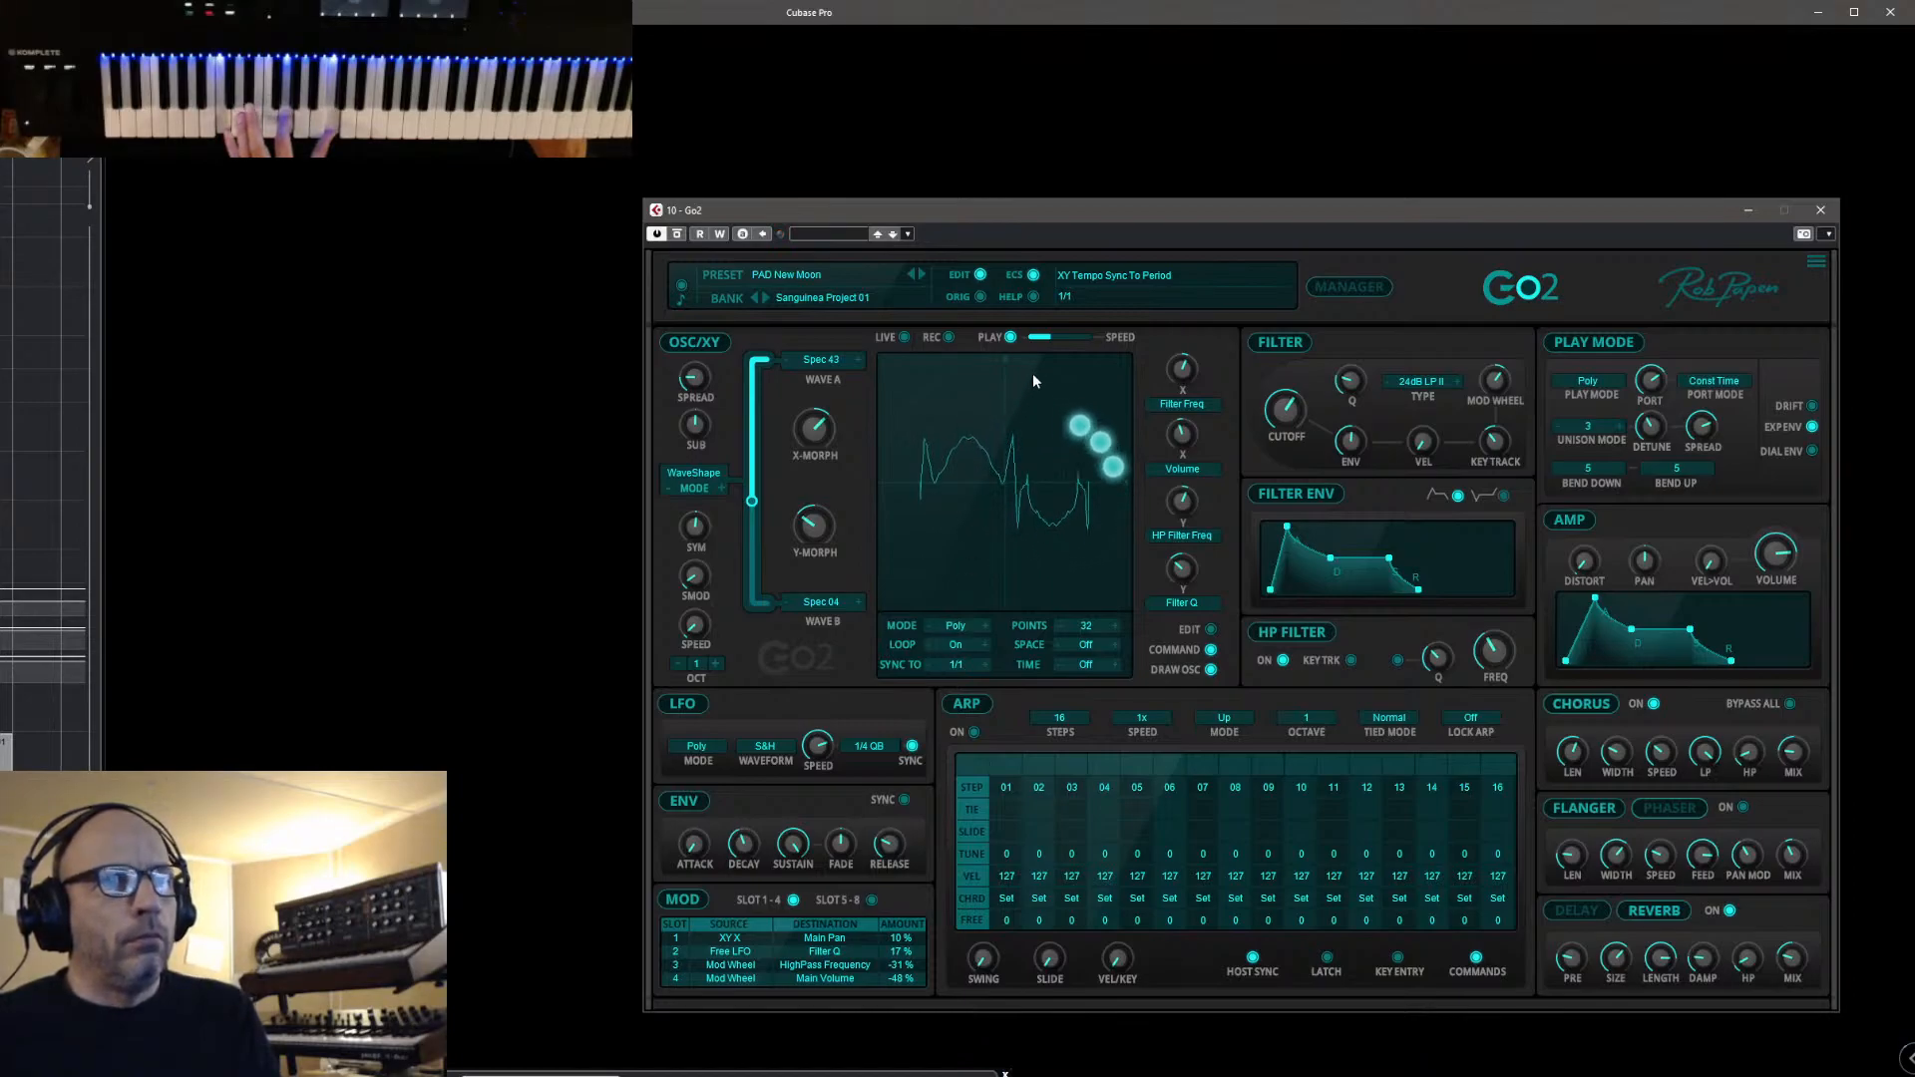
{"action": "left_click_drag", "start_coordinate": [1051, 337], "coordinate": [1053, 336]}
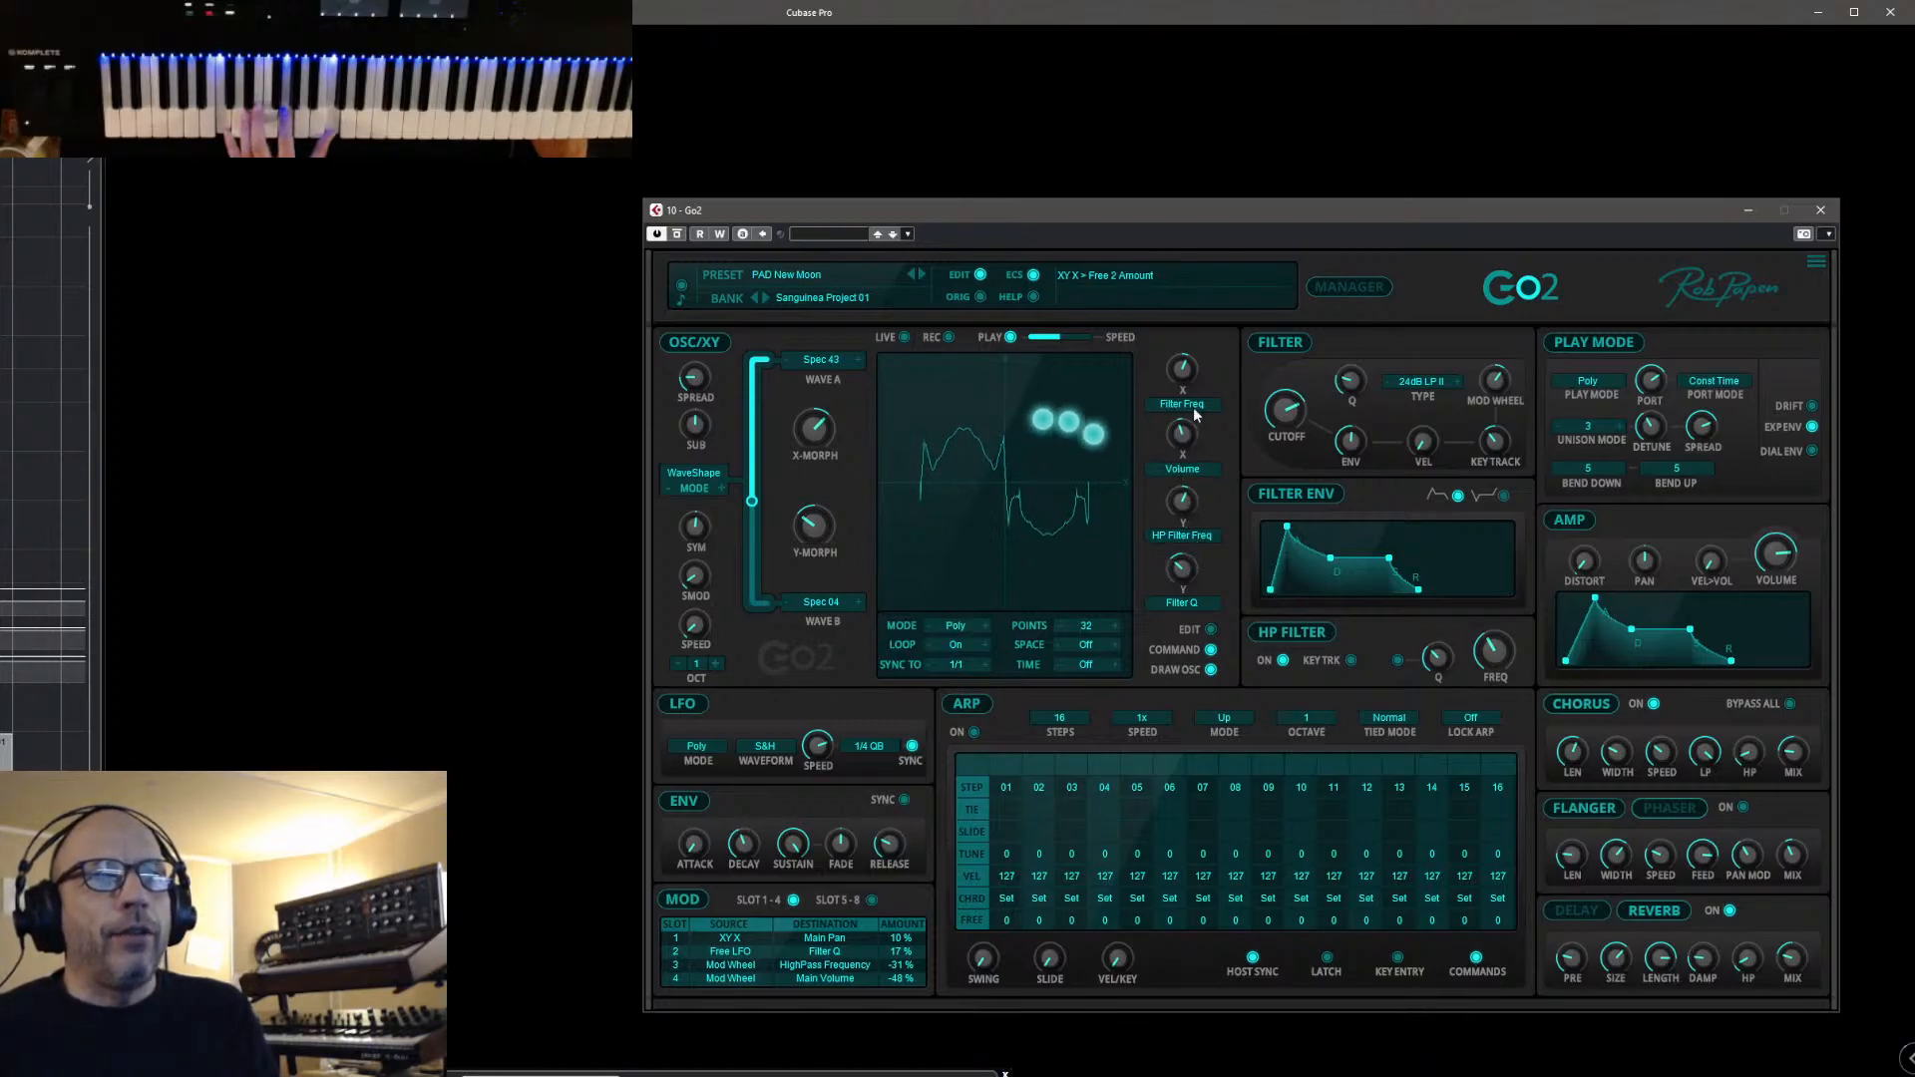
Change the second XY X modulation destination to Main Pan and increase its modulation amount
{"action": "left_click", "coordinate": [1179, 468]}
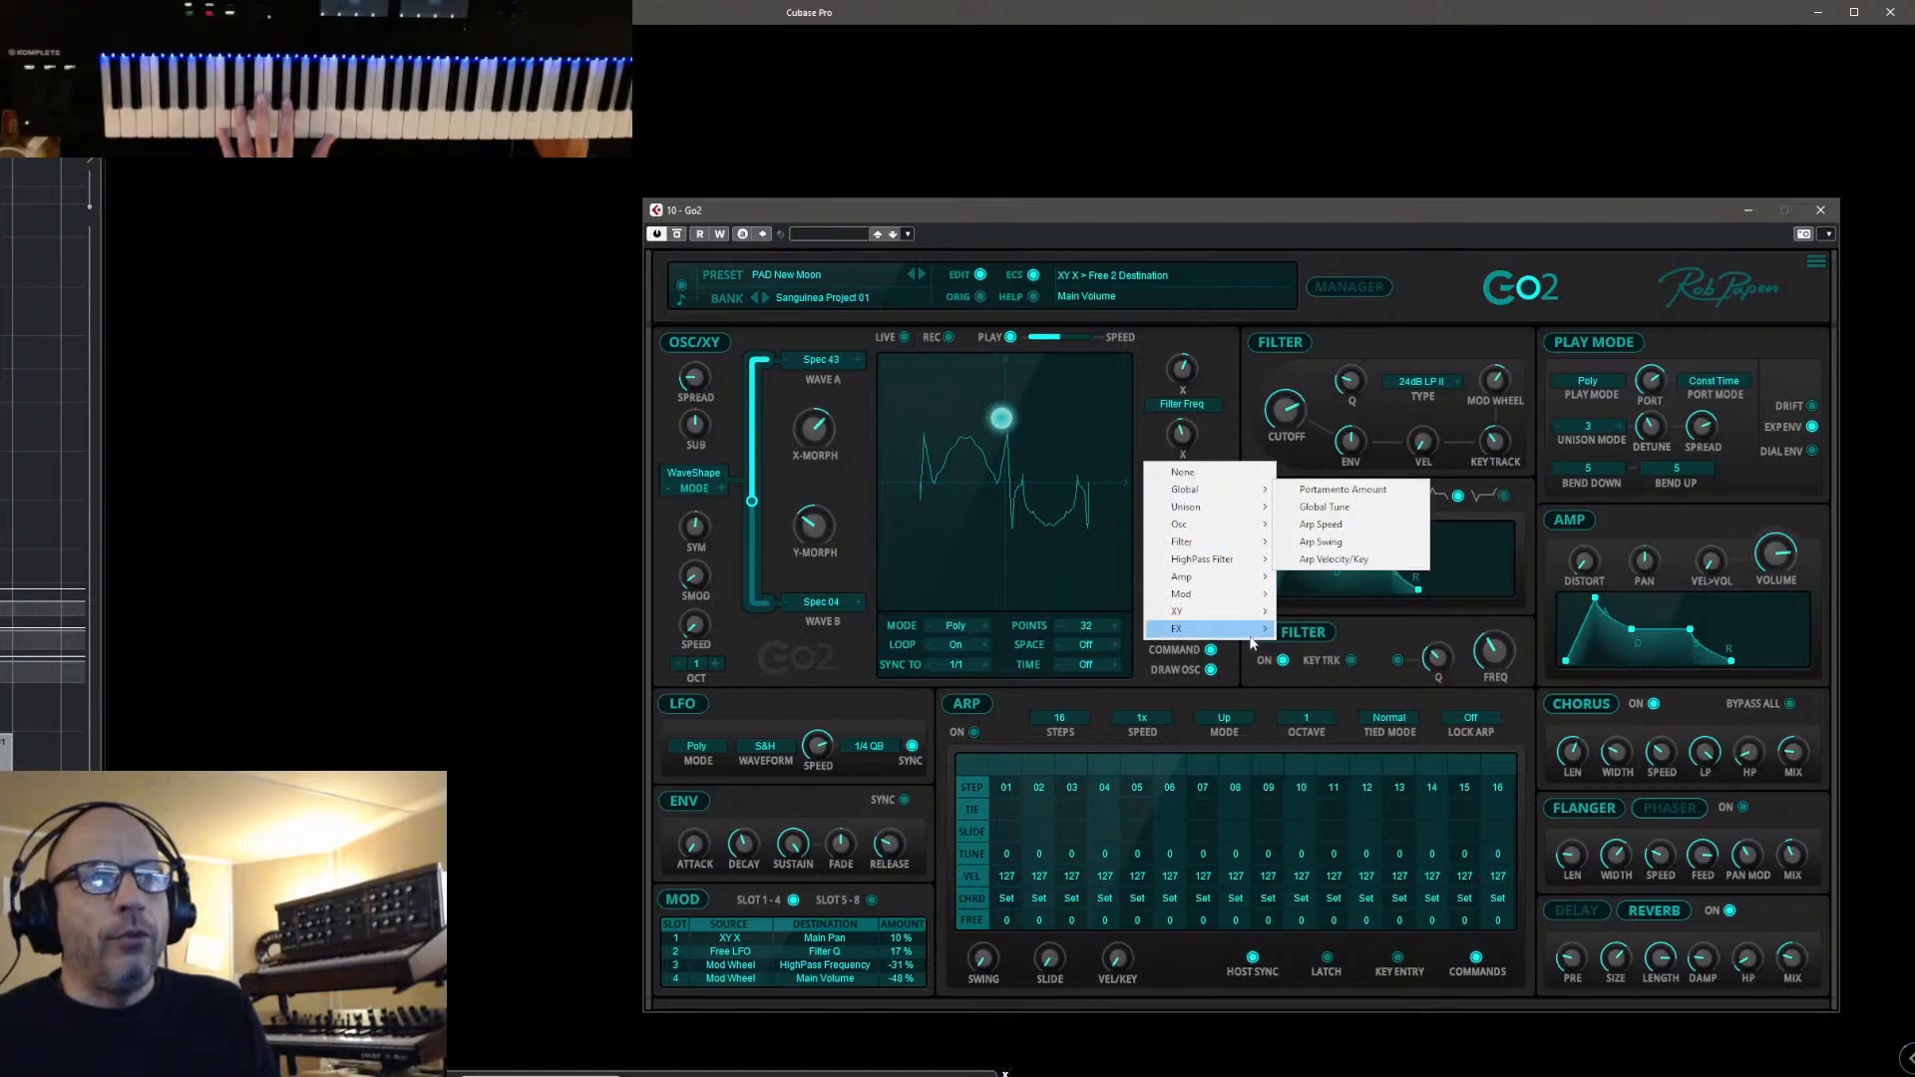
{"action": "mouse_move", "coordinate": [1250, 634]}
{"action": "mouse_move", "coordinate": [1237, 577]}
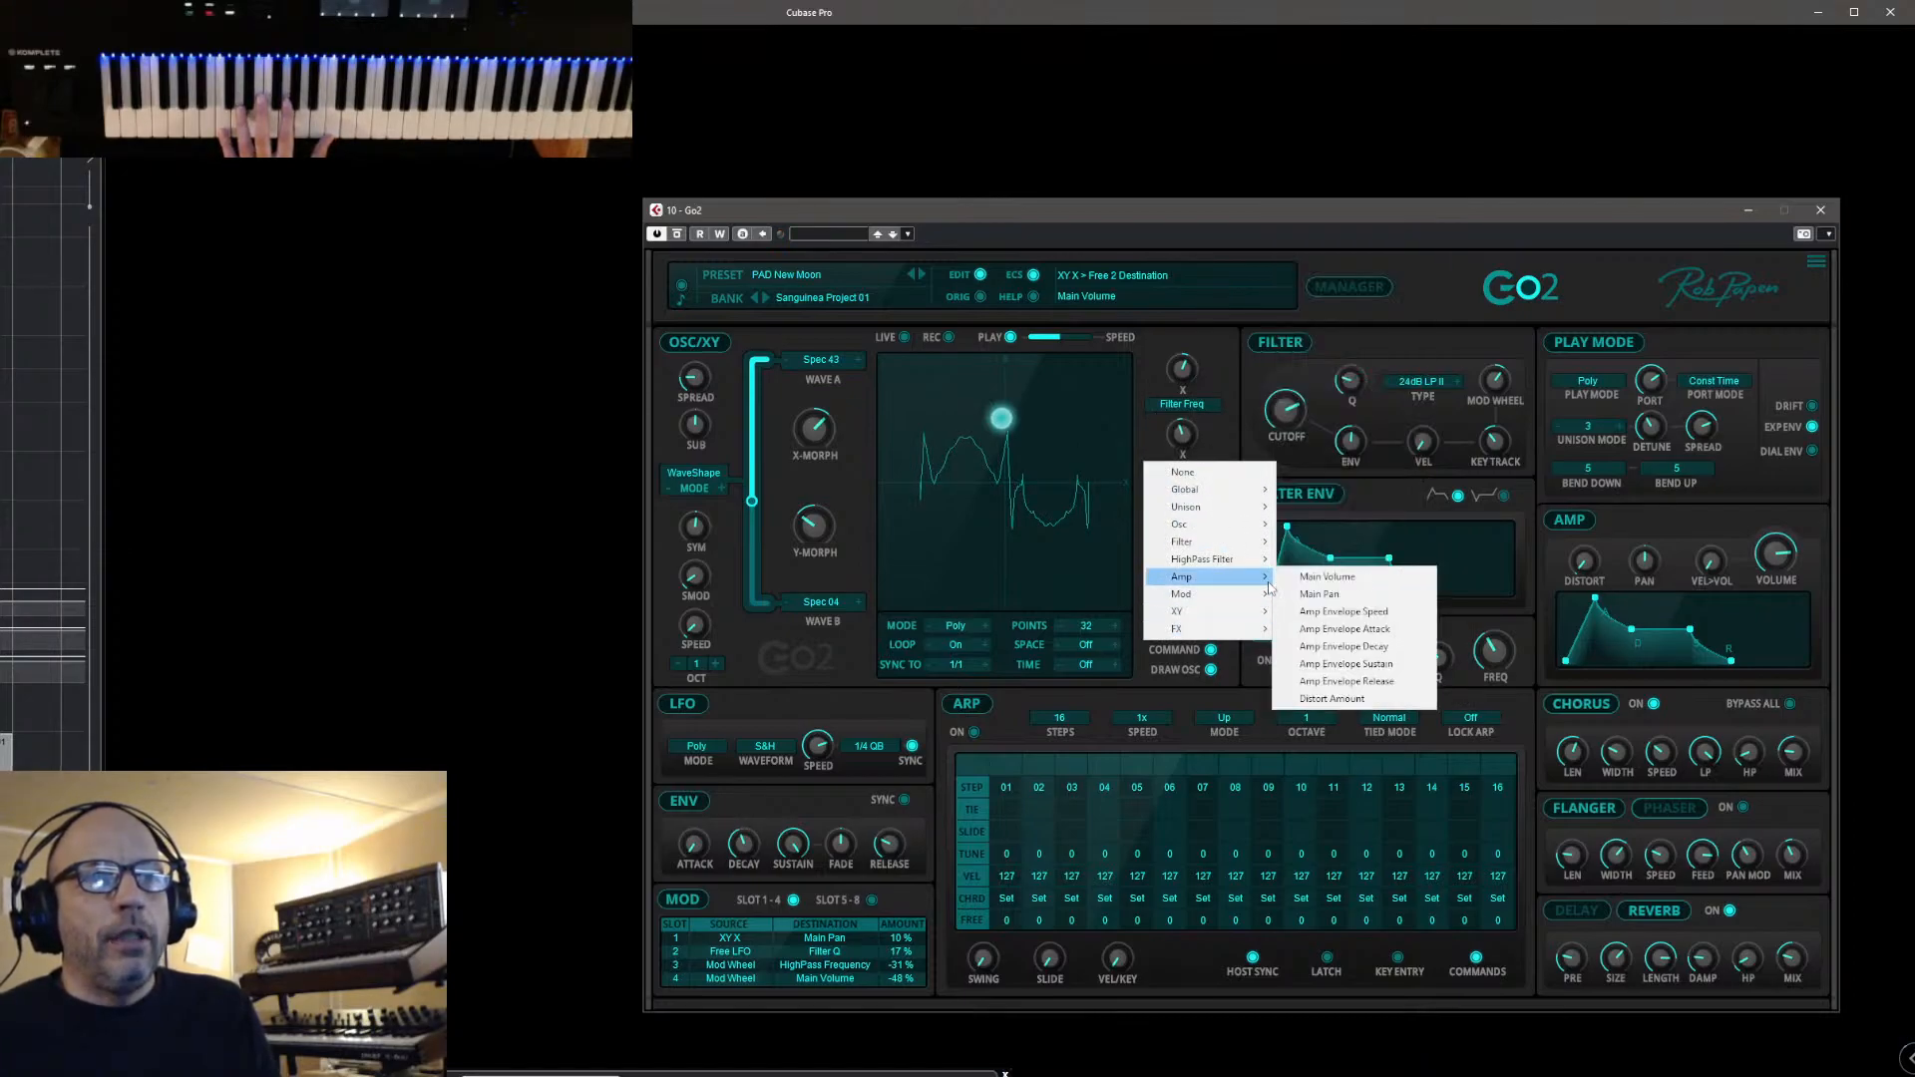
{"action": "left_click", "coordinate": [1318, 596]}
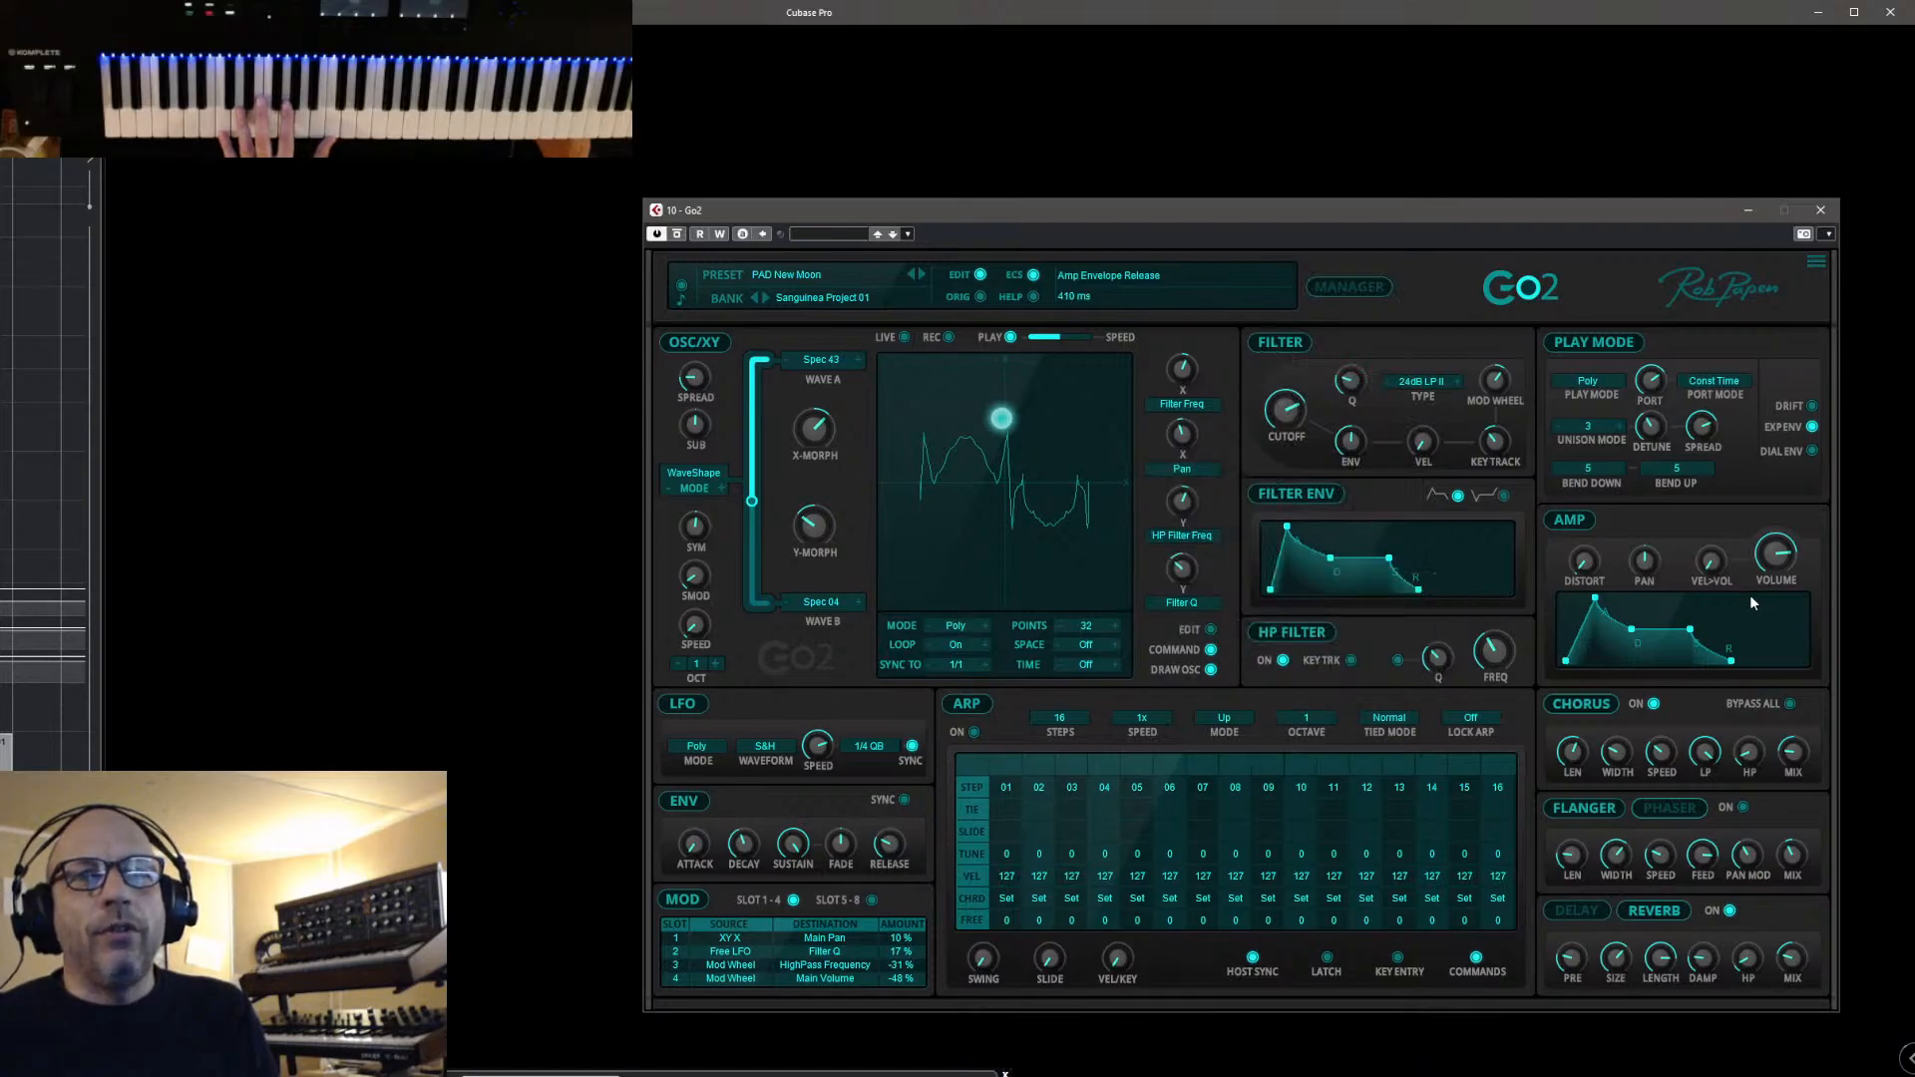
{"action": "left_click_drag", "start_coordinate": [1197, 411], "coordinate": [1207, 382]}
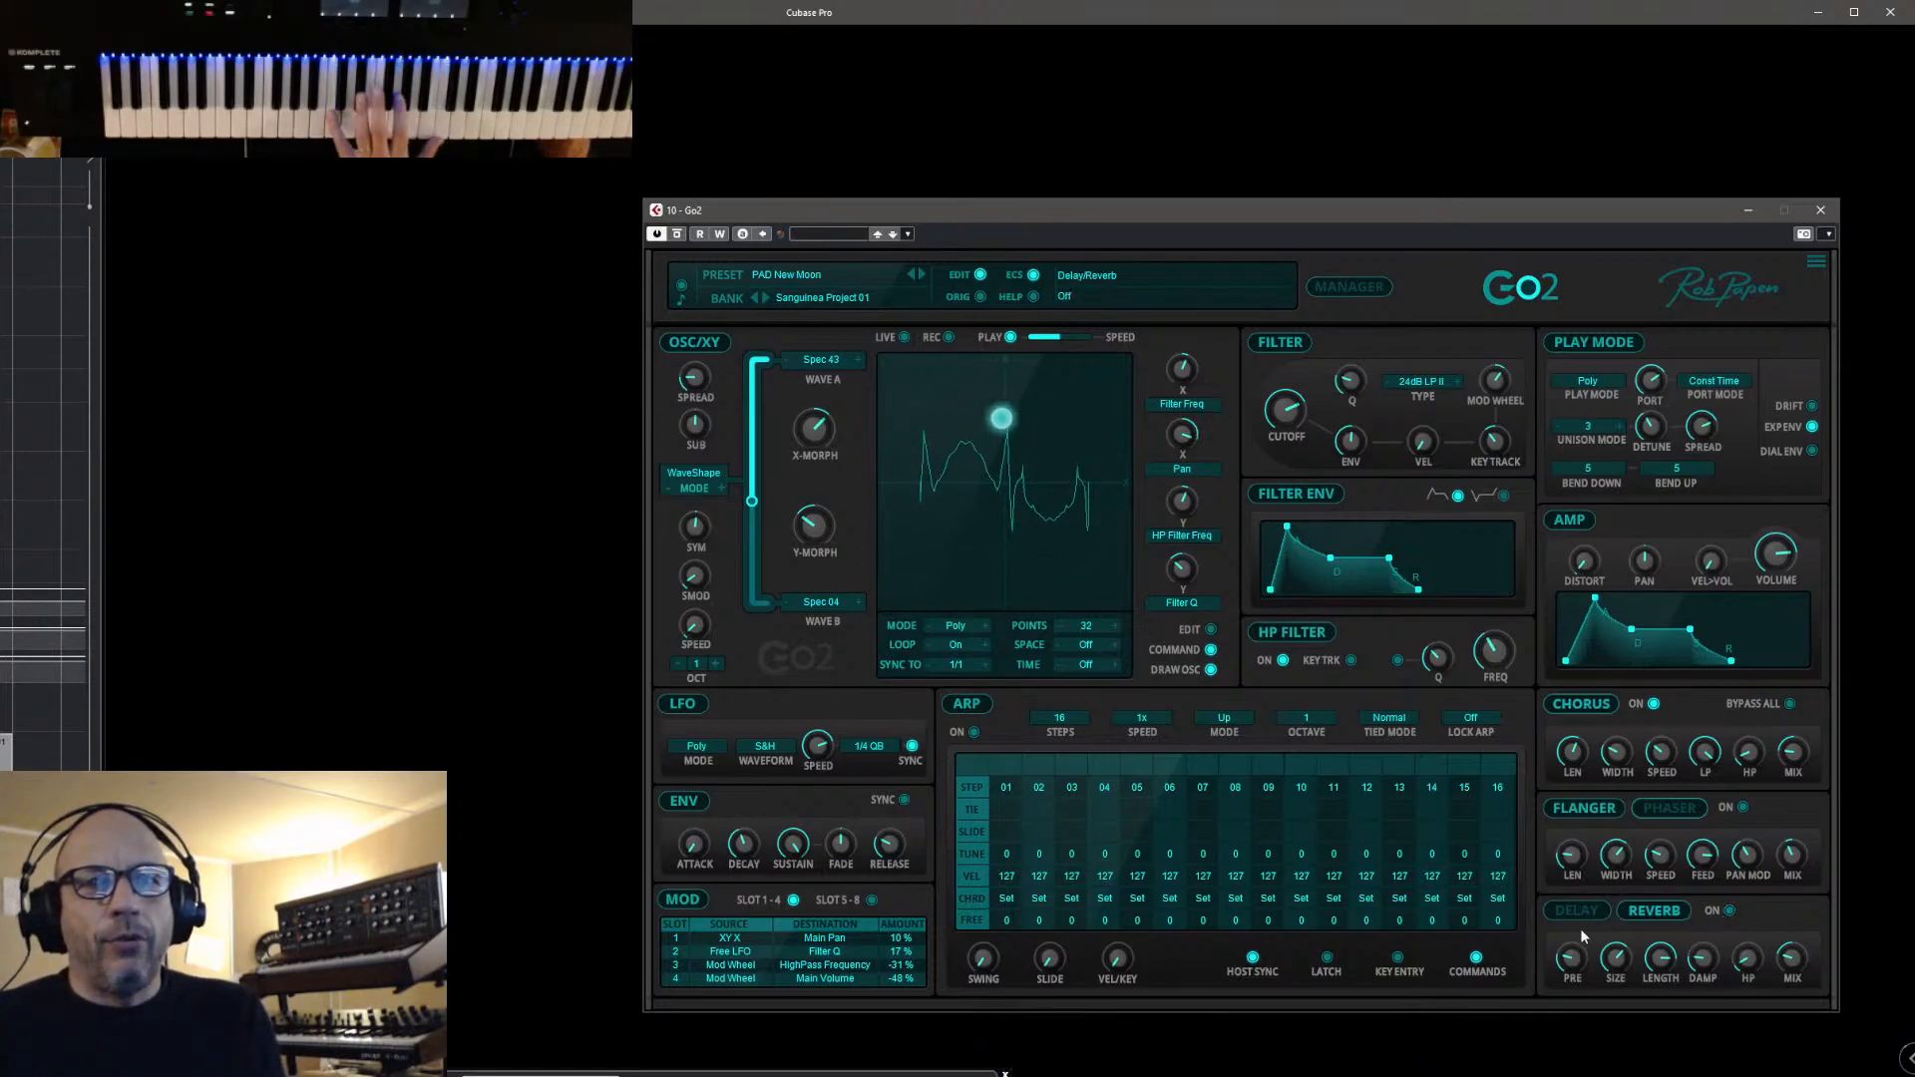
Use the Delay effect instead of Reverb and enable its tempo sync
{"action": "left_click", "coordinate": [1730, 910]}
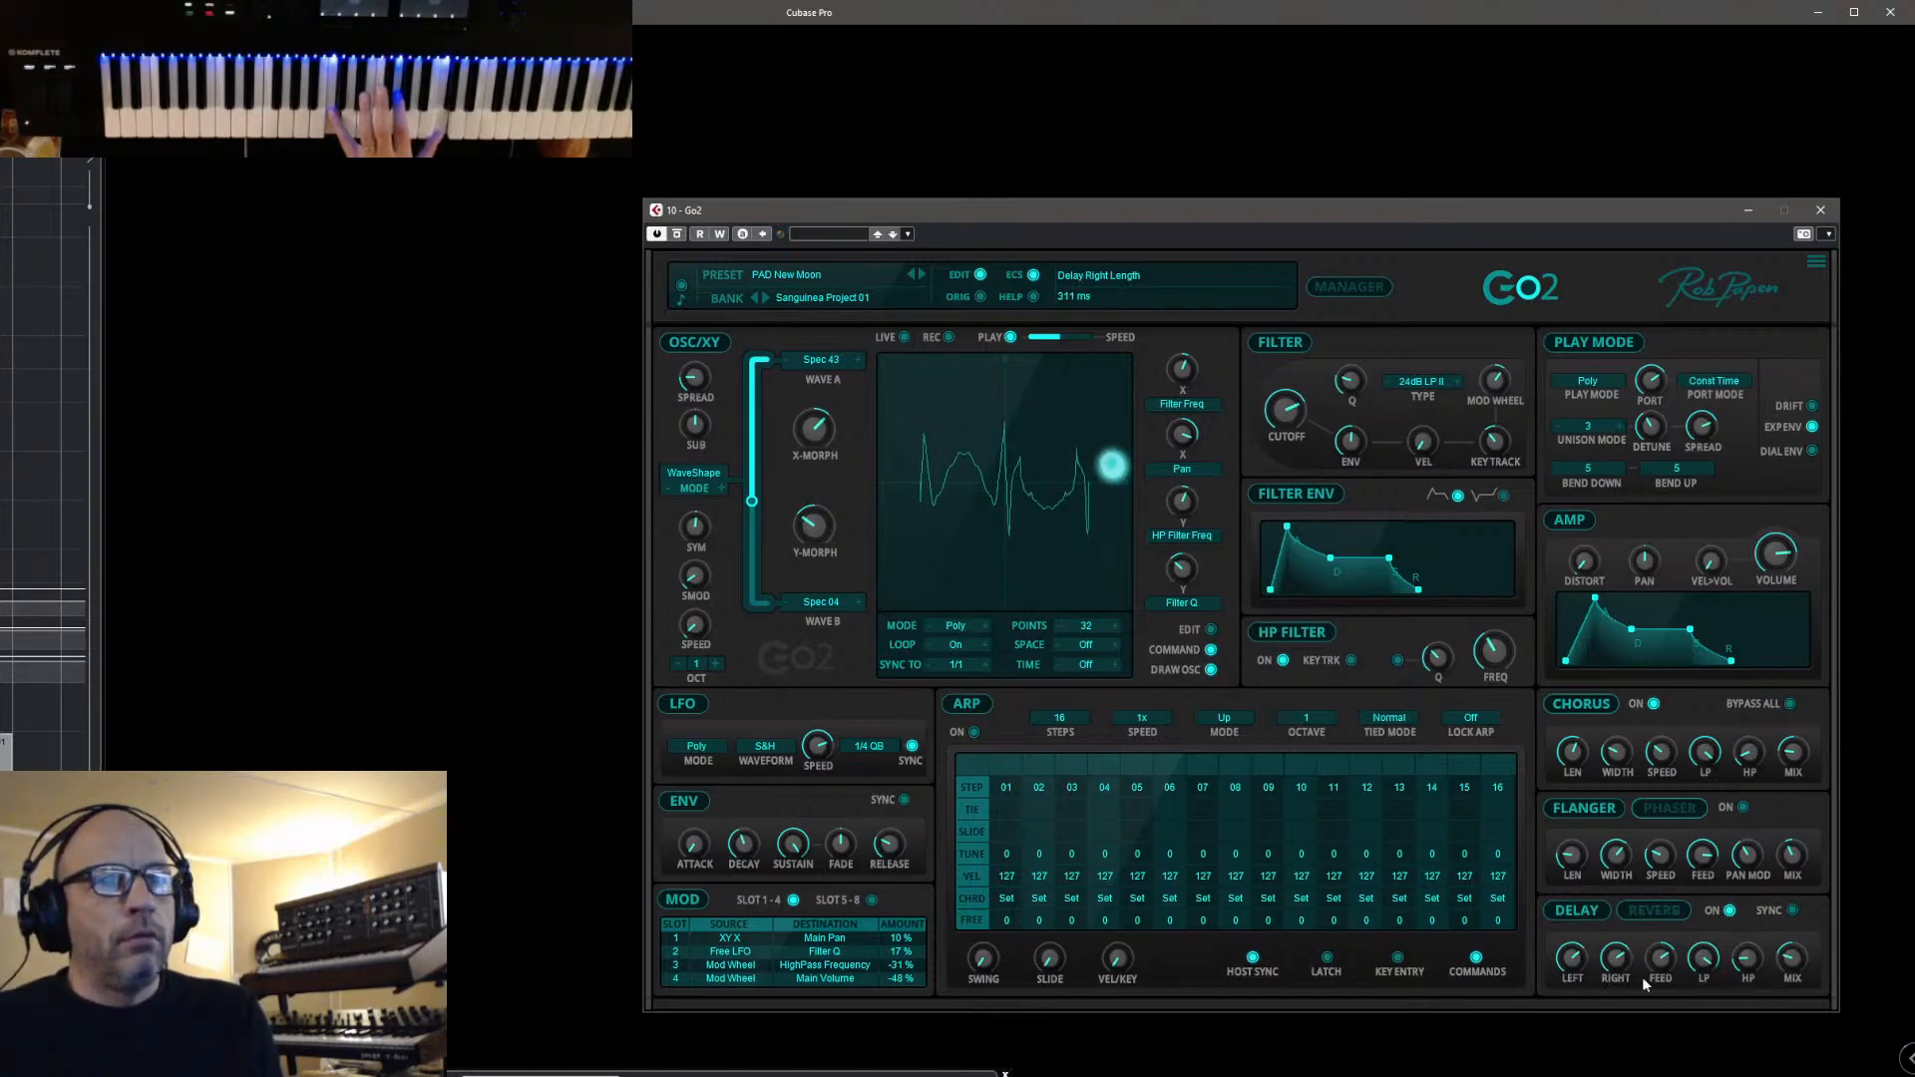
{"action": "left_click", "coordinate": [1790, 911]}
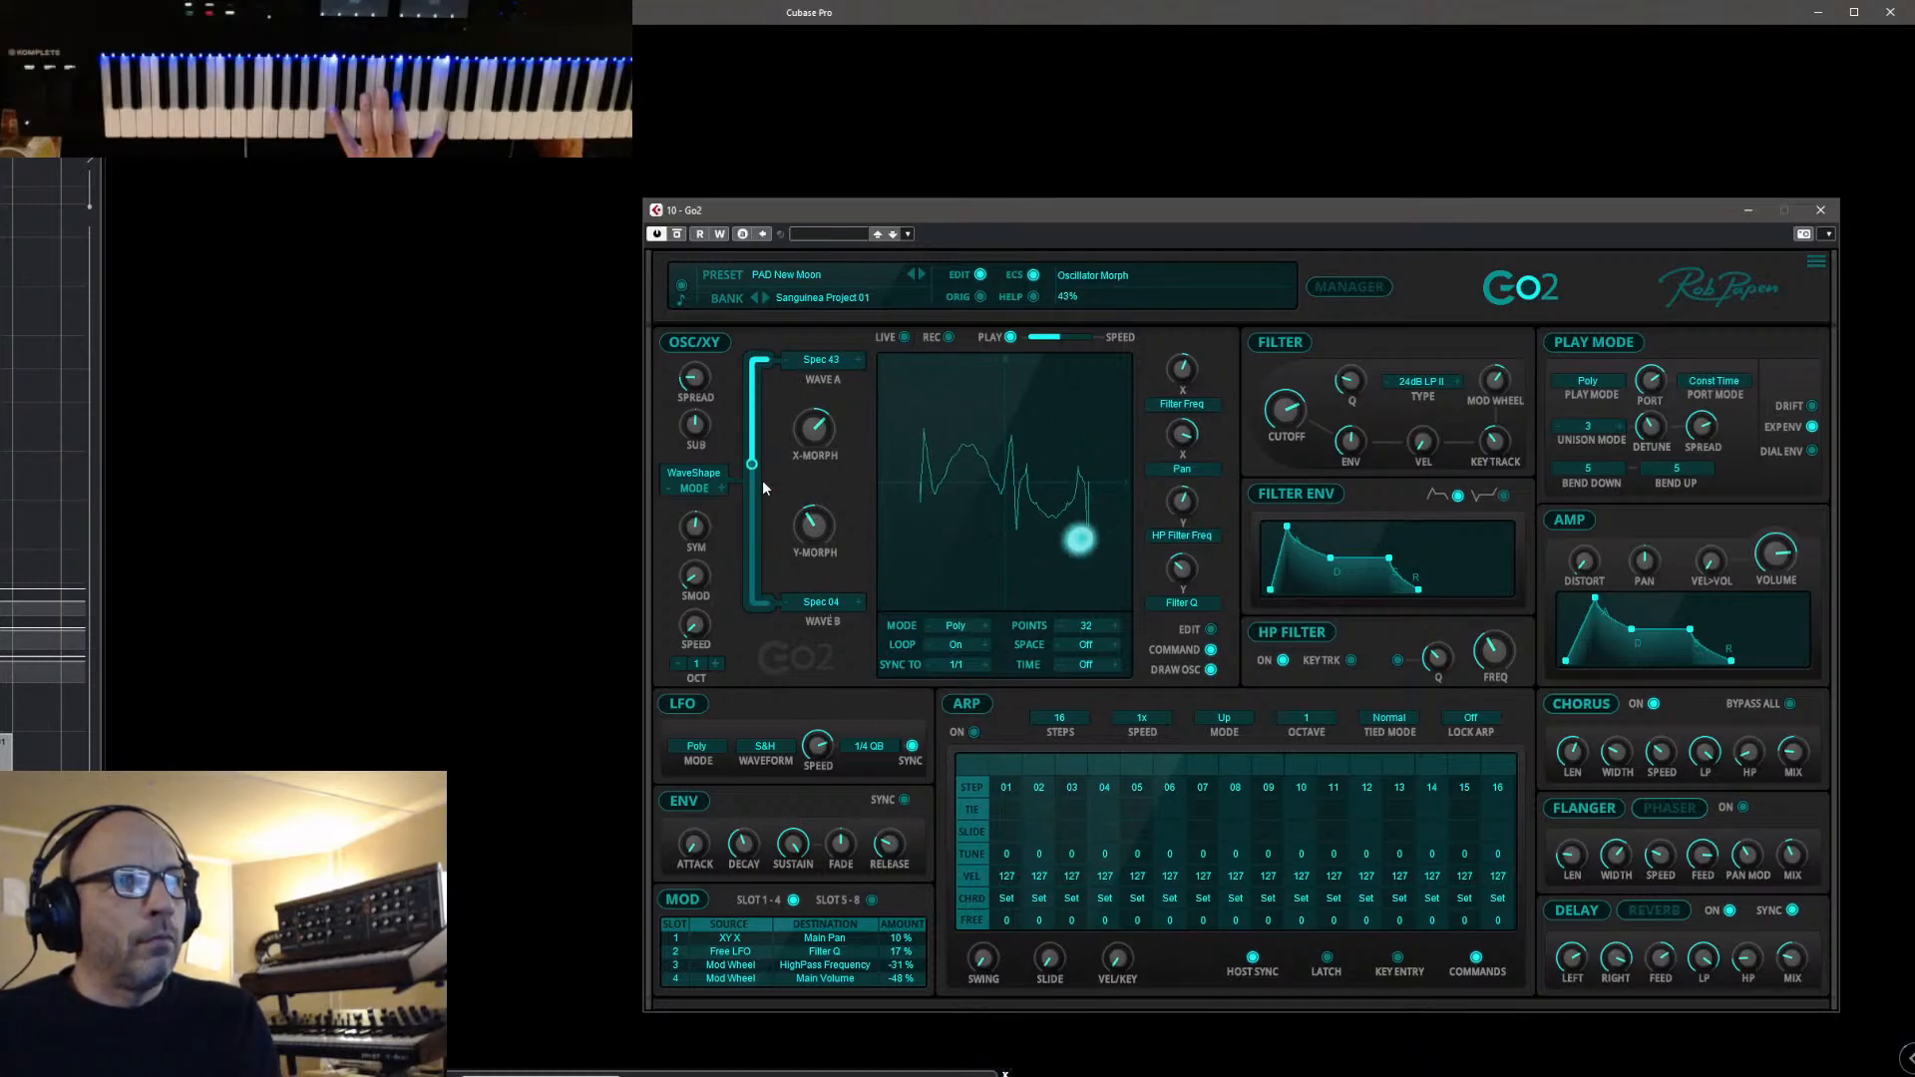
Set oscillator Wave A to Spec 46 and Wave B to W. Noise, and shift the morph balance toward Wave B
{"action": "left_click", "coordinate": [858, 359]}
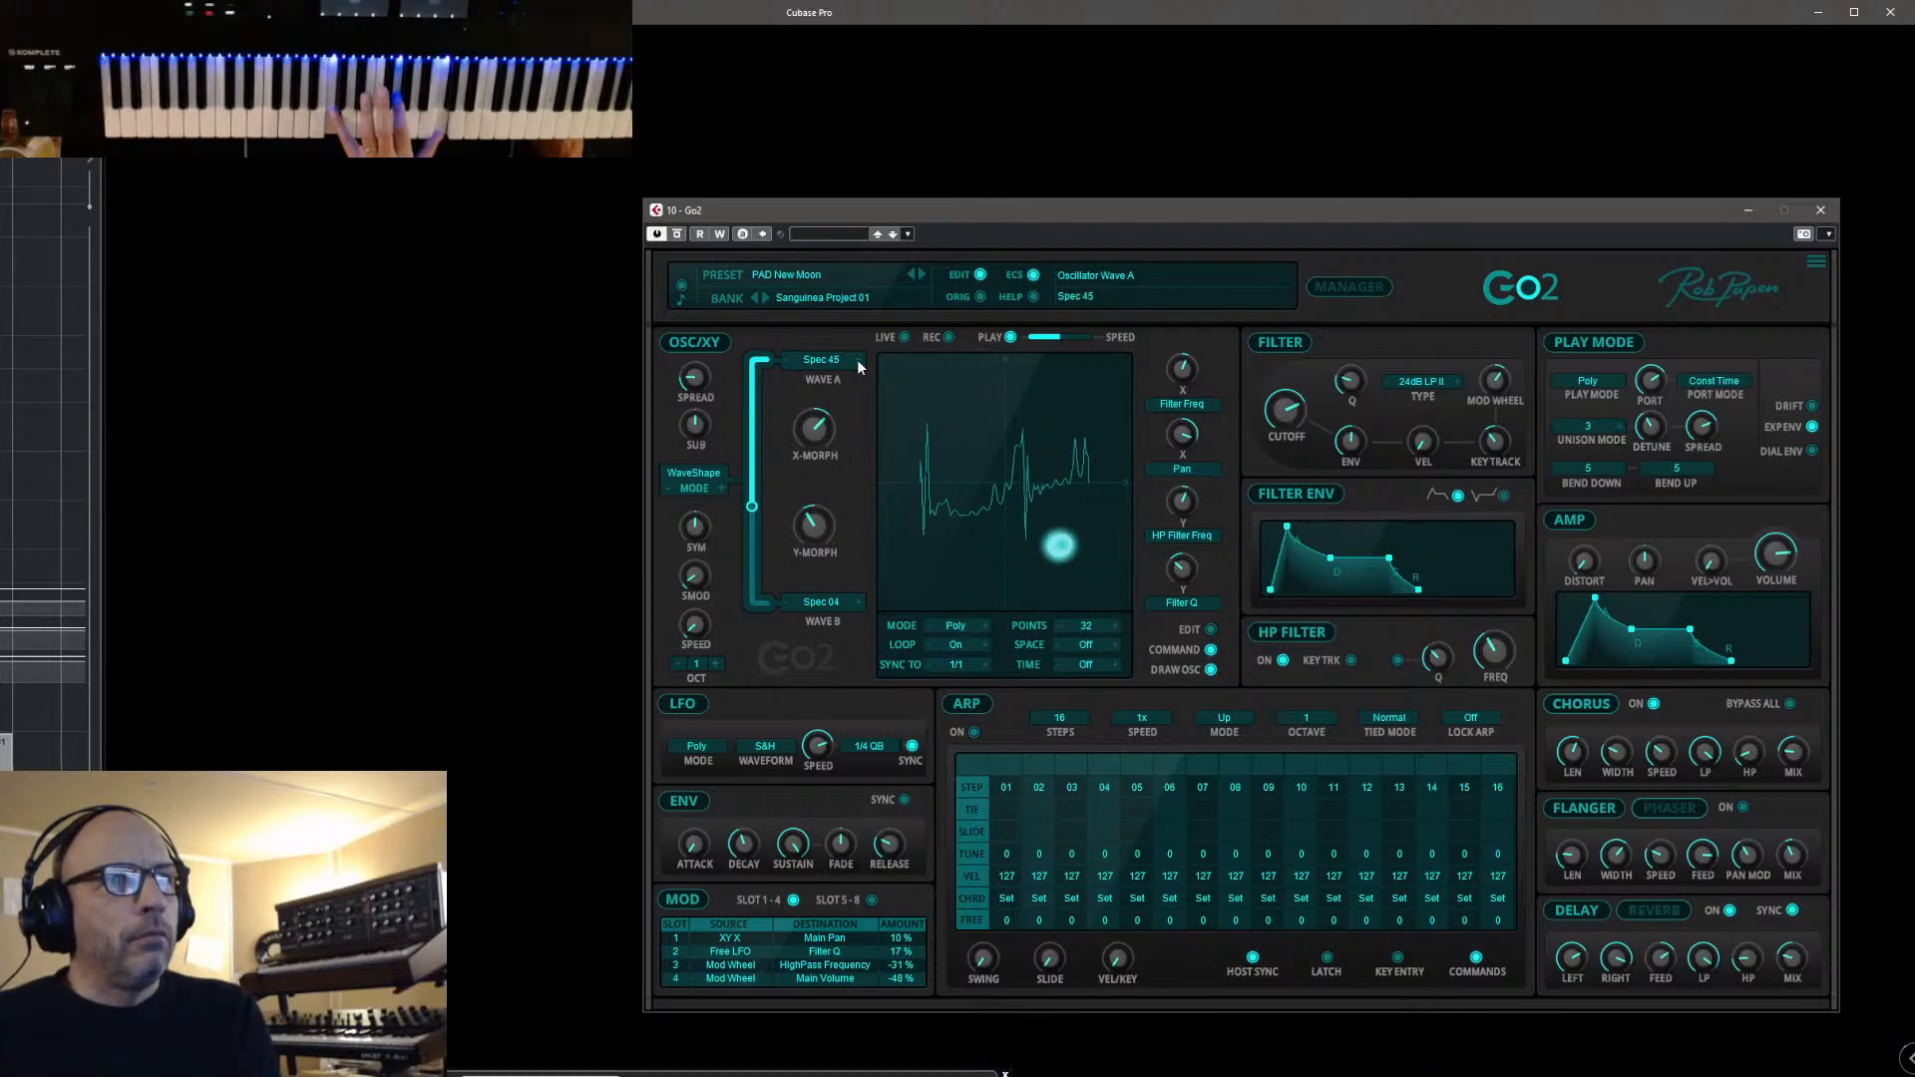
{"action": "left_click", "coordinate": [858, 601]}
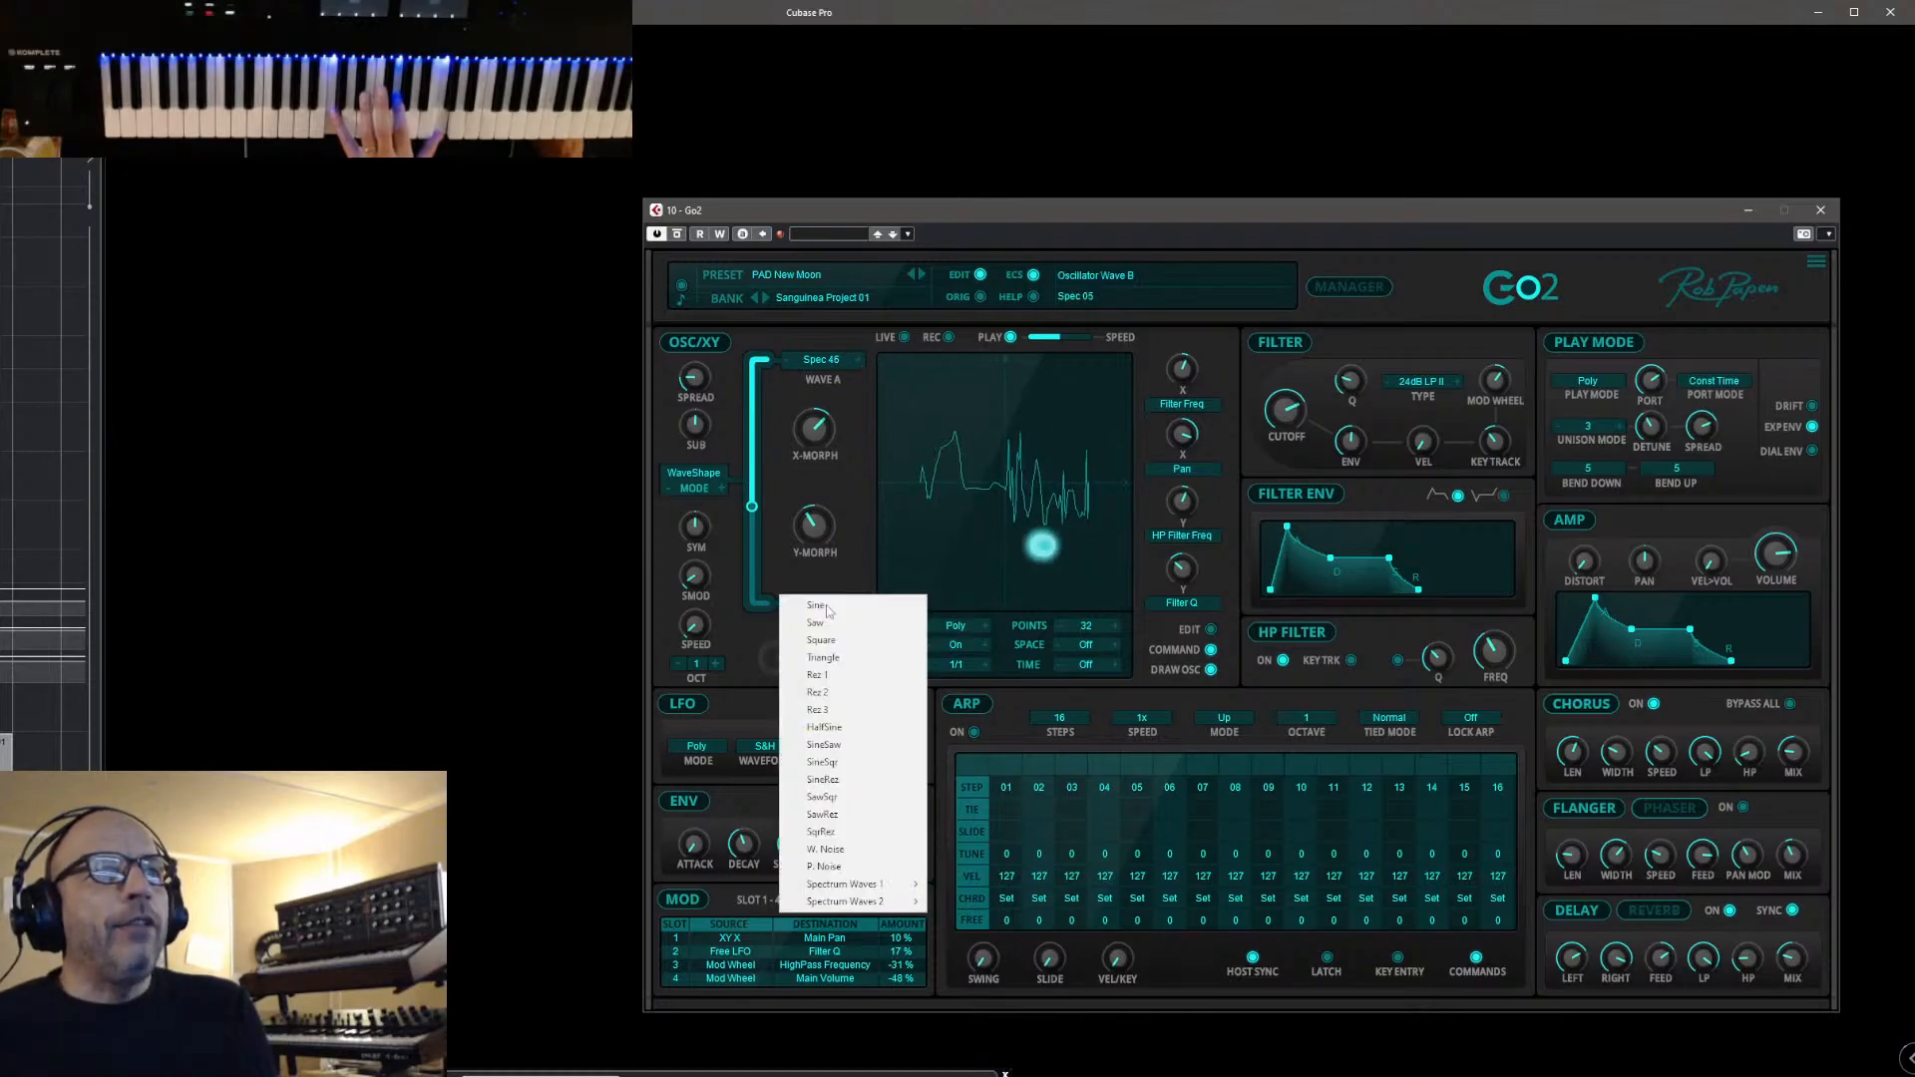
{"action": "left_click", "coordinate": [827, 604]}
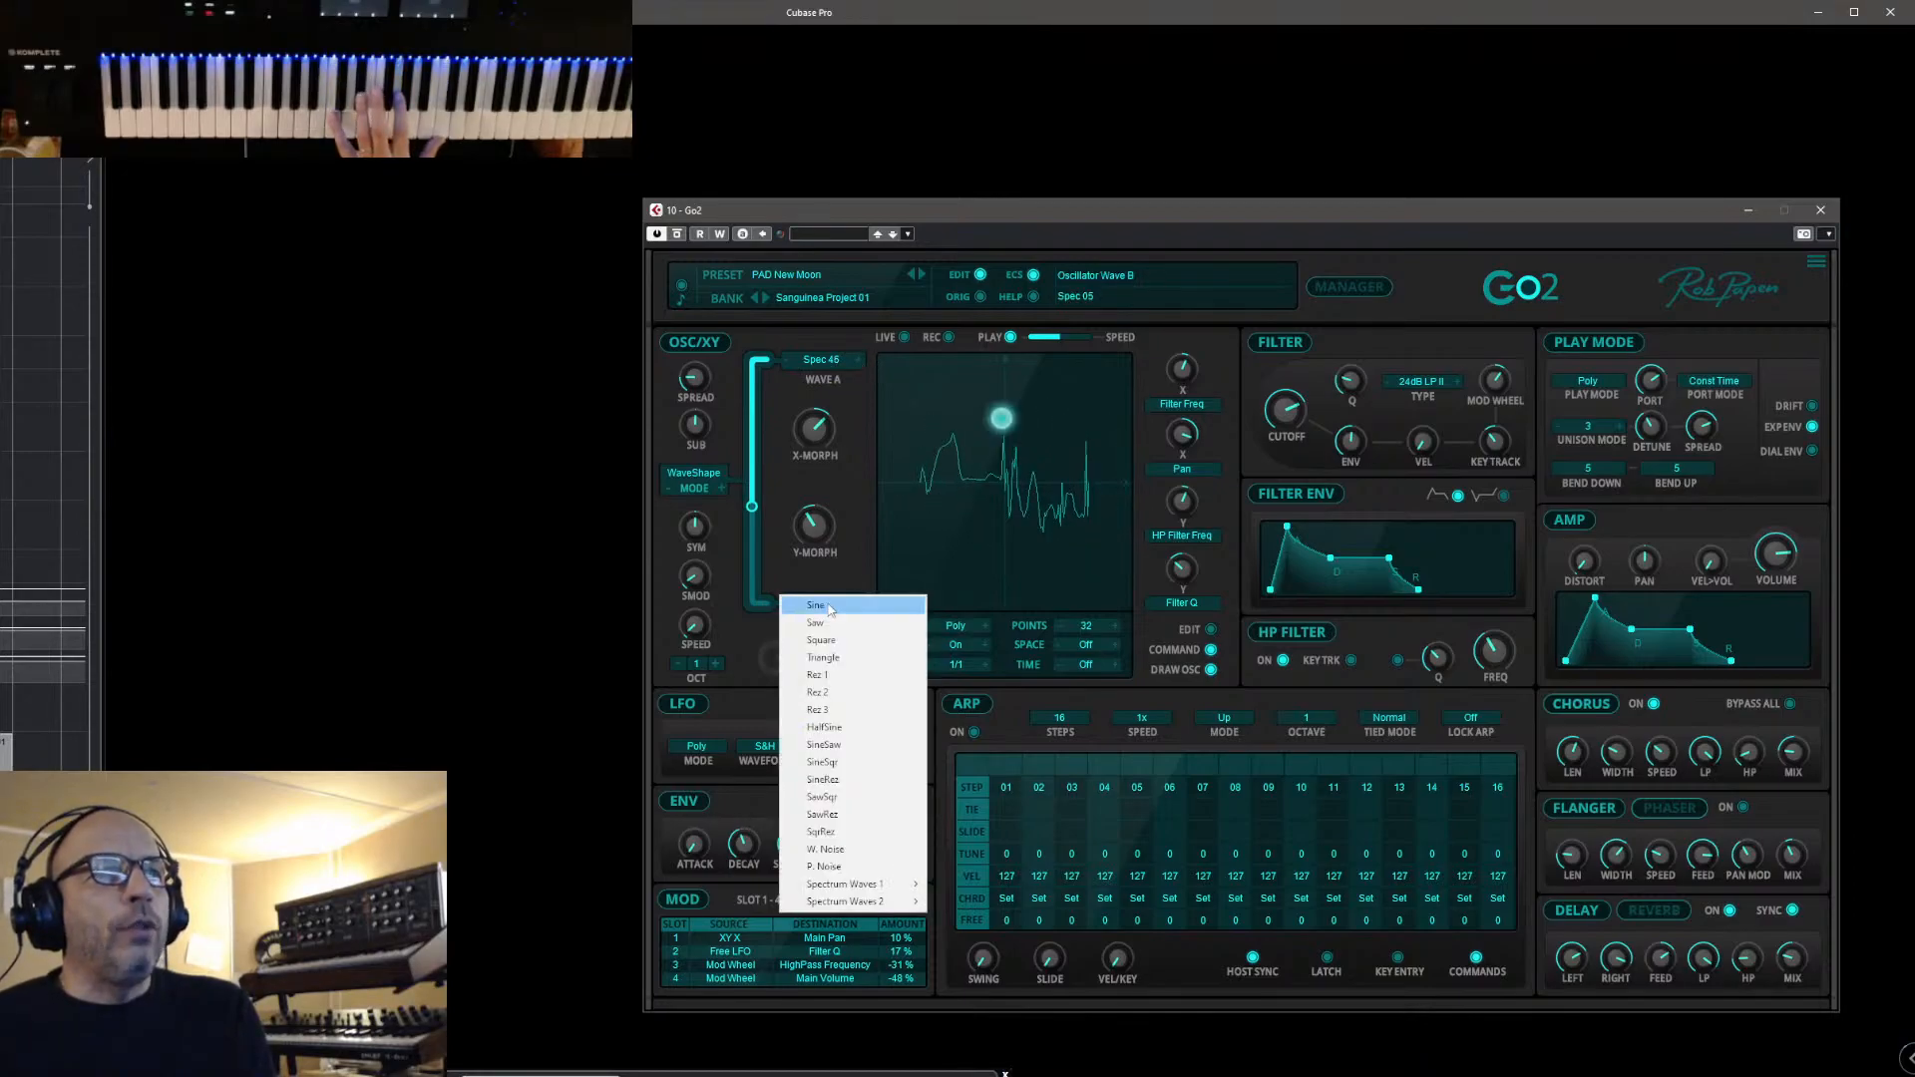
{"action": "left_click", "coordinate": [845, 851]}
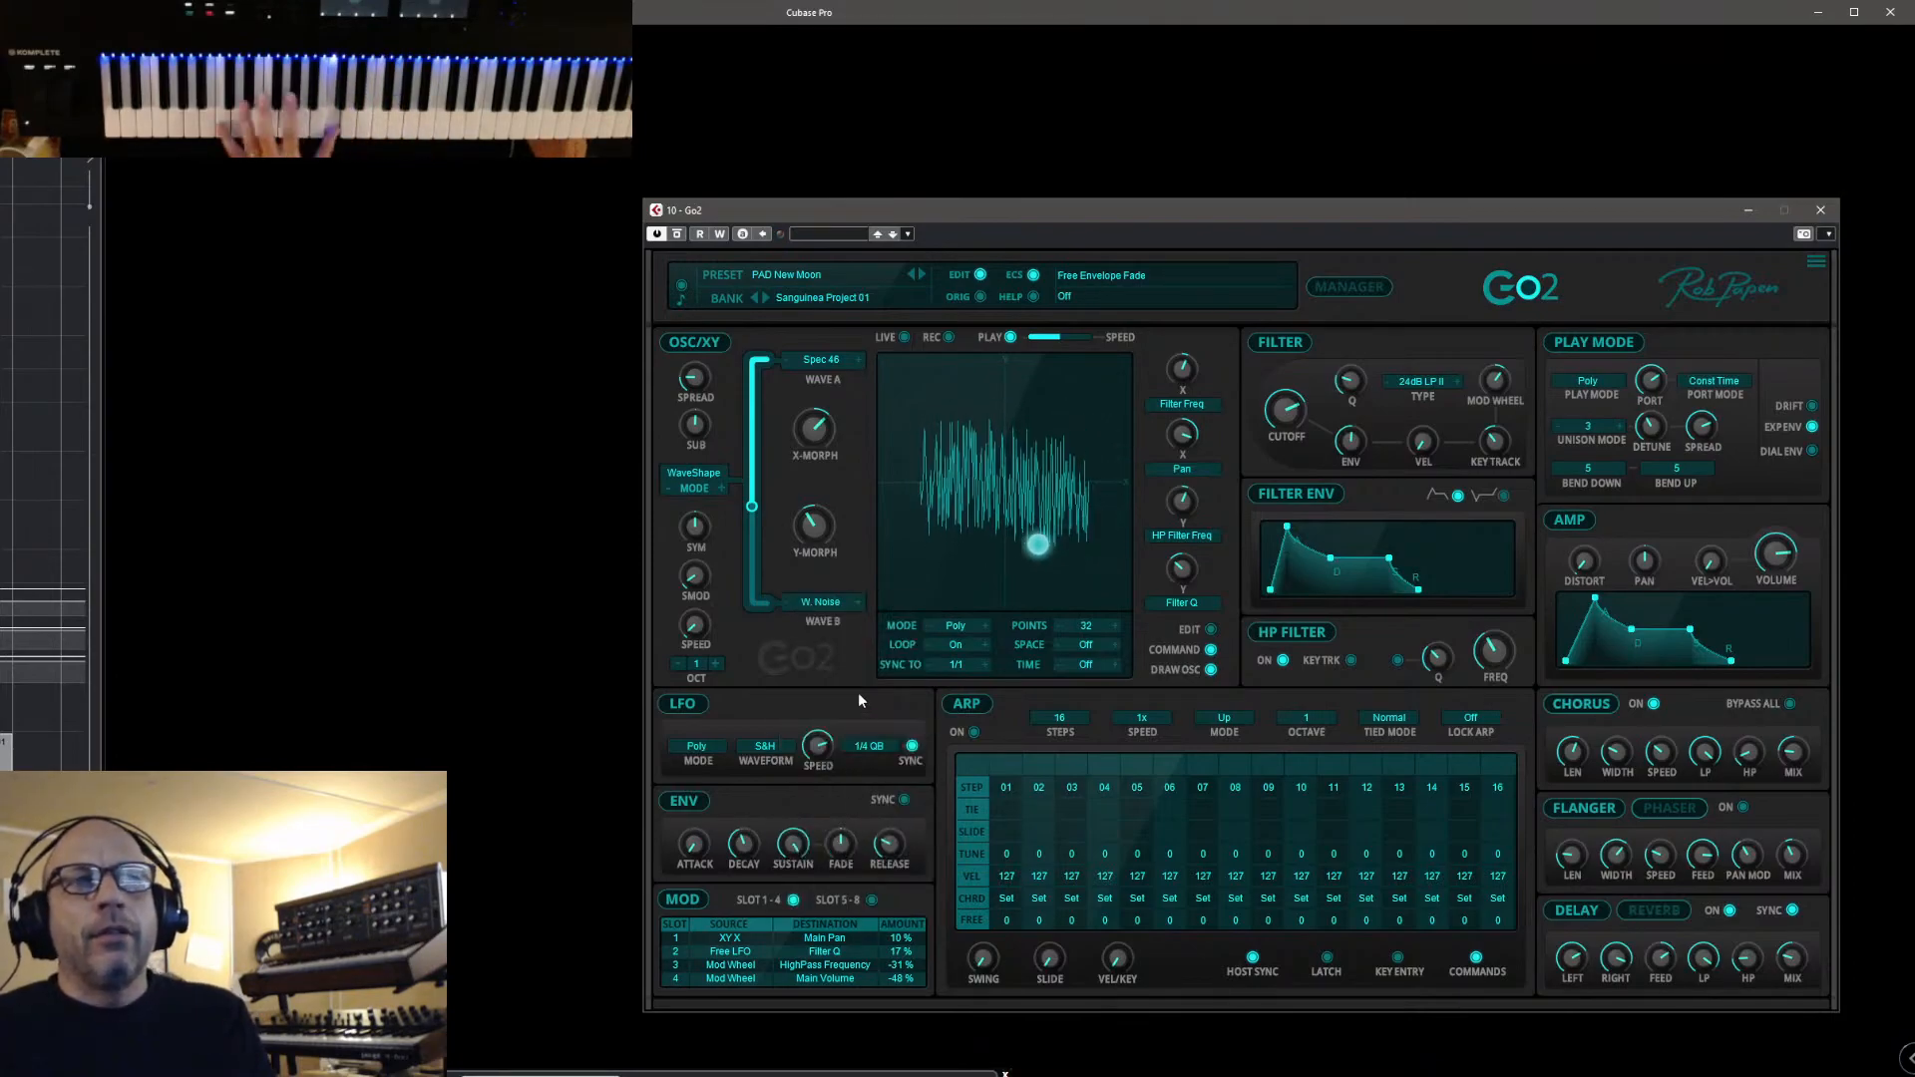
{"action": "left_click_drag", "start_coordinate": [753, 504], "coordinate": [782, 565]}
Step Wave B through the waveforms from P. Noise to Saw 4 and move the morph balance back toward Wave A
{"action": "left_click", "coordinate": [857, 601]}
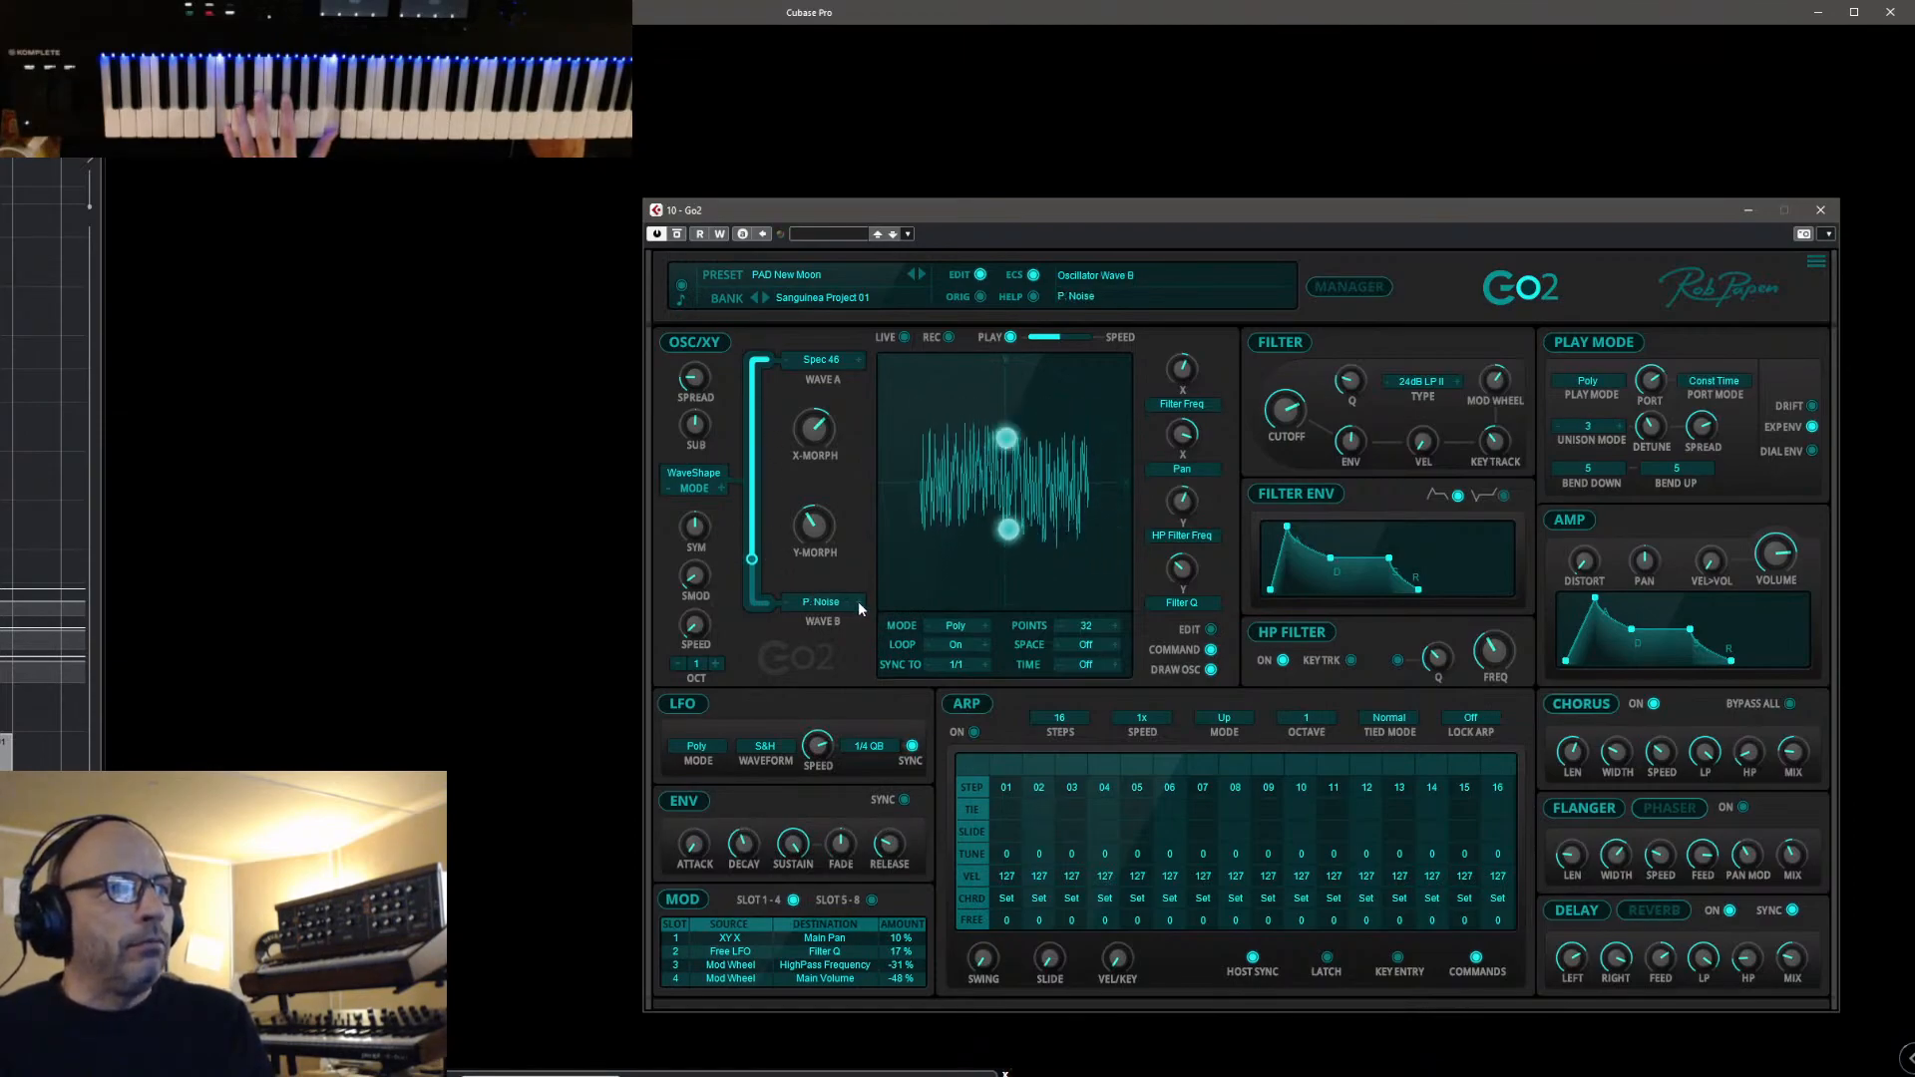
{"action": "left_click", "coordinate": [858, 602]}
{"action": "left_click", "coordinate": [858, 602]}
{"action": "left_click", "coordinate": [858, 601]}
{"action": "left_click", "coordinate": [859, 602]}
{"action": "left_click", "coordinate": [859, 602]}
{"action": "left_click", "coordinate": [859, 602]}
{"action": "left_click_drag", "start_coordinate": [752, 560], "coordinate": [753, 519]}
Try XY tempo sync periods of 1/2 and 1/2T, and set the period back to 1/1
{"action": "left_click", "coordinate": [954, 664]}
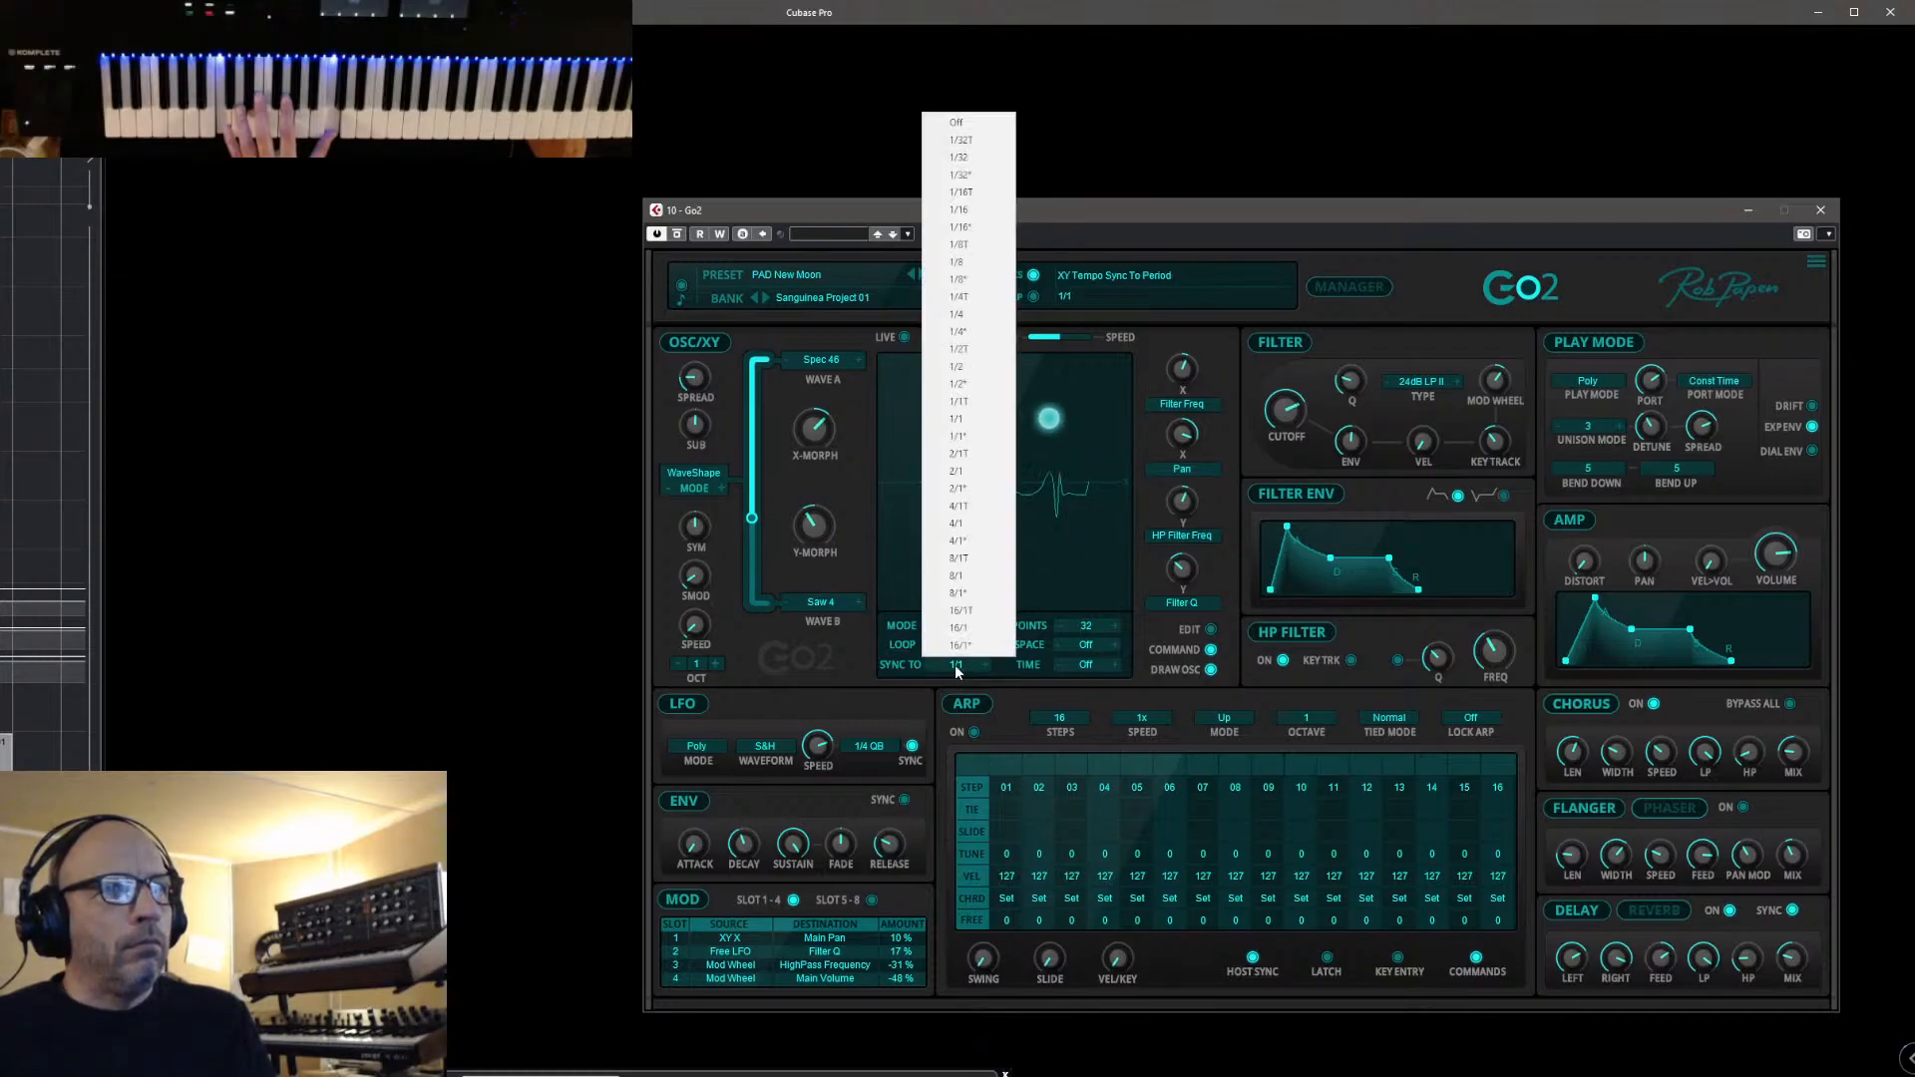
{"action": "left_click", "coordinate": [985, 366]}
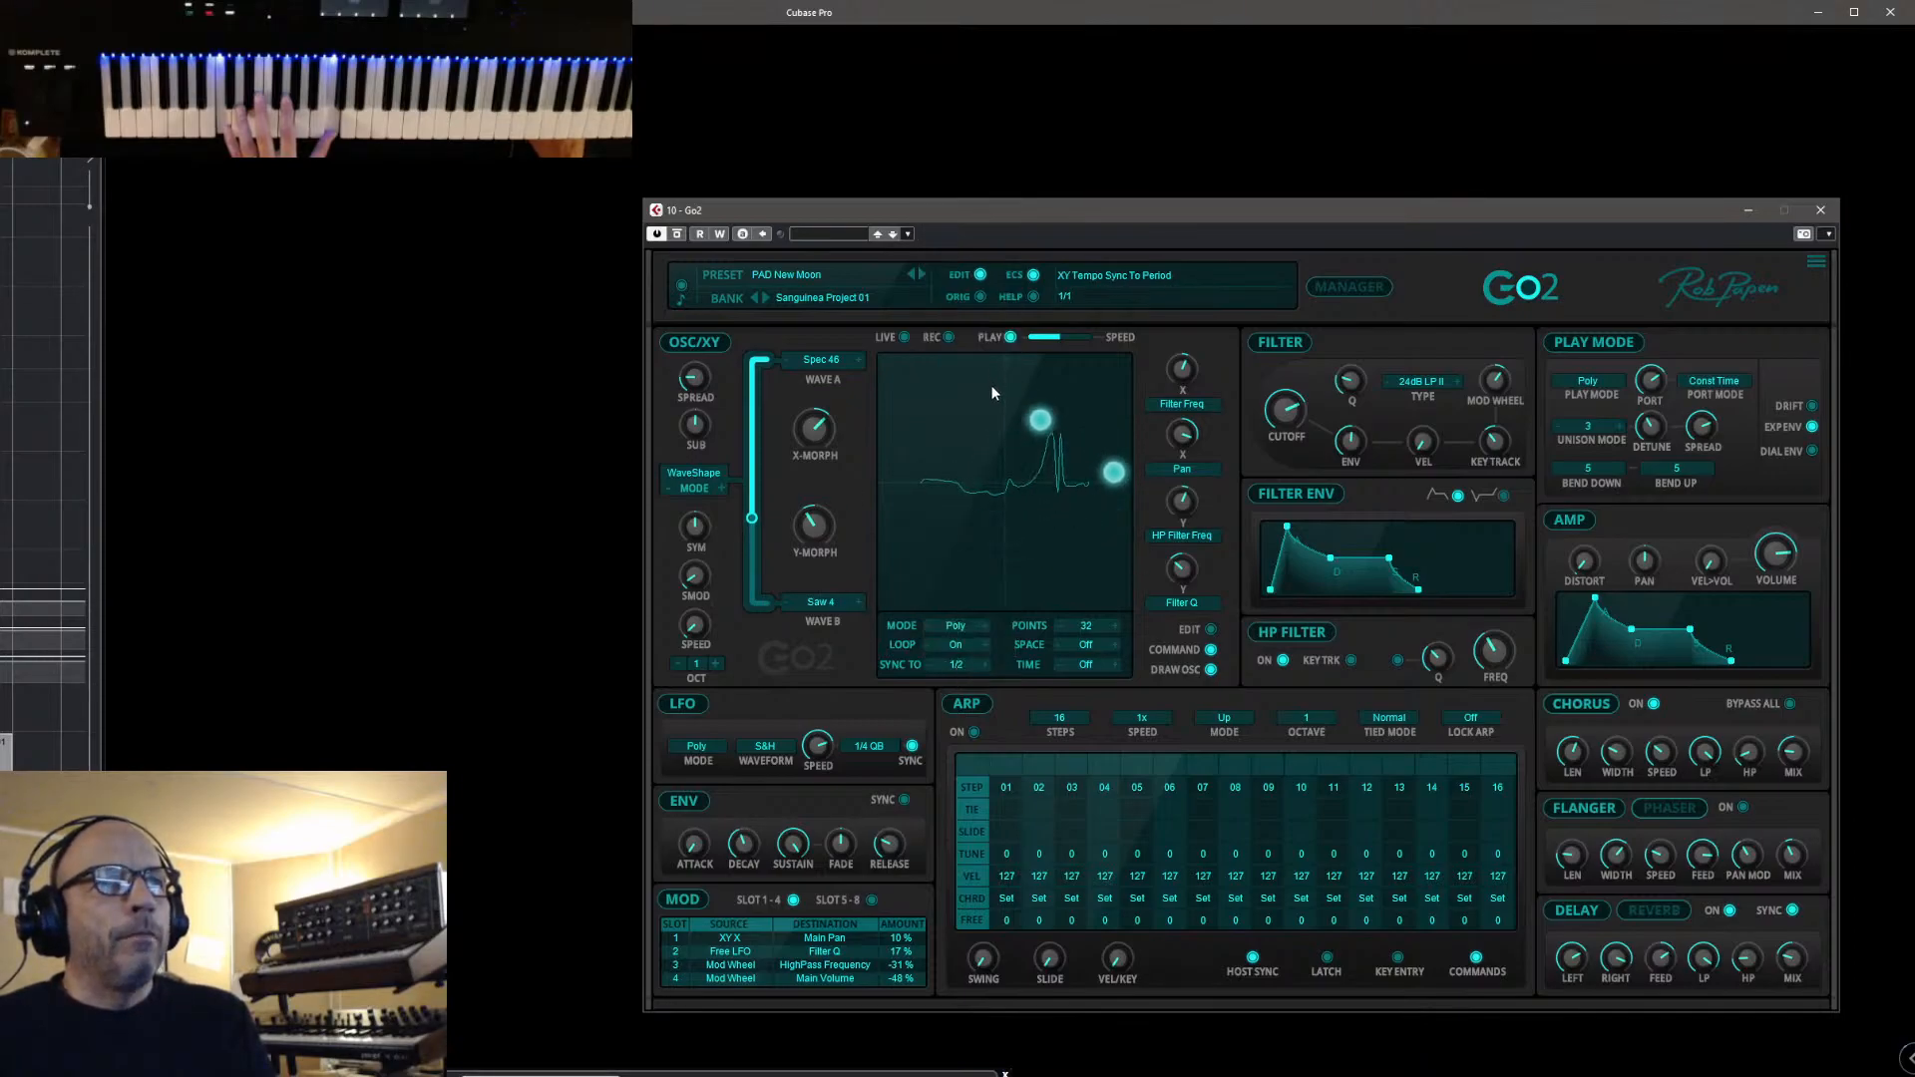
{"action": "left_click", "coordinate": [931, 667]}
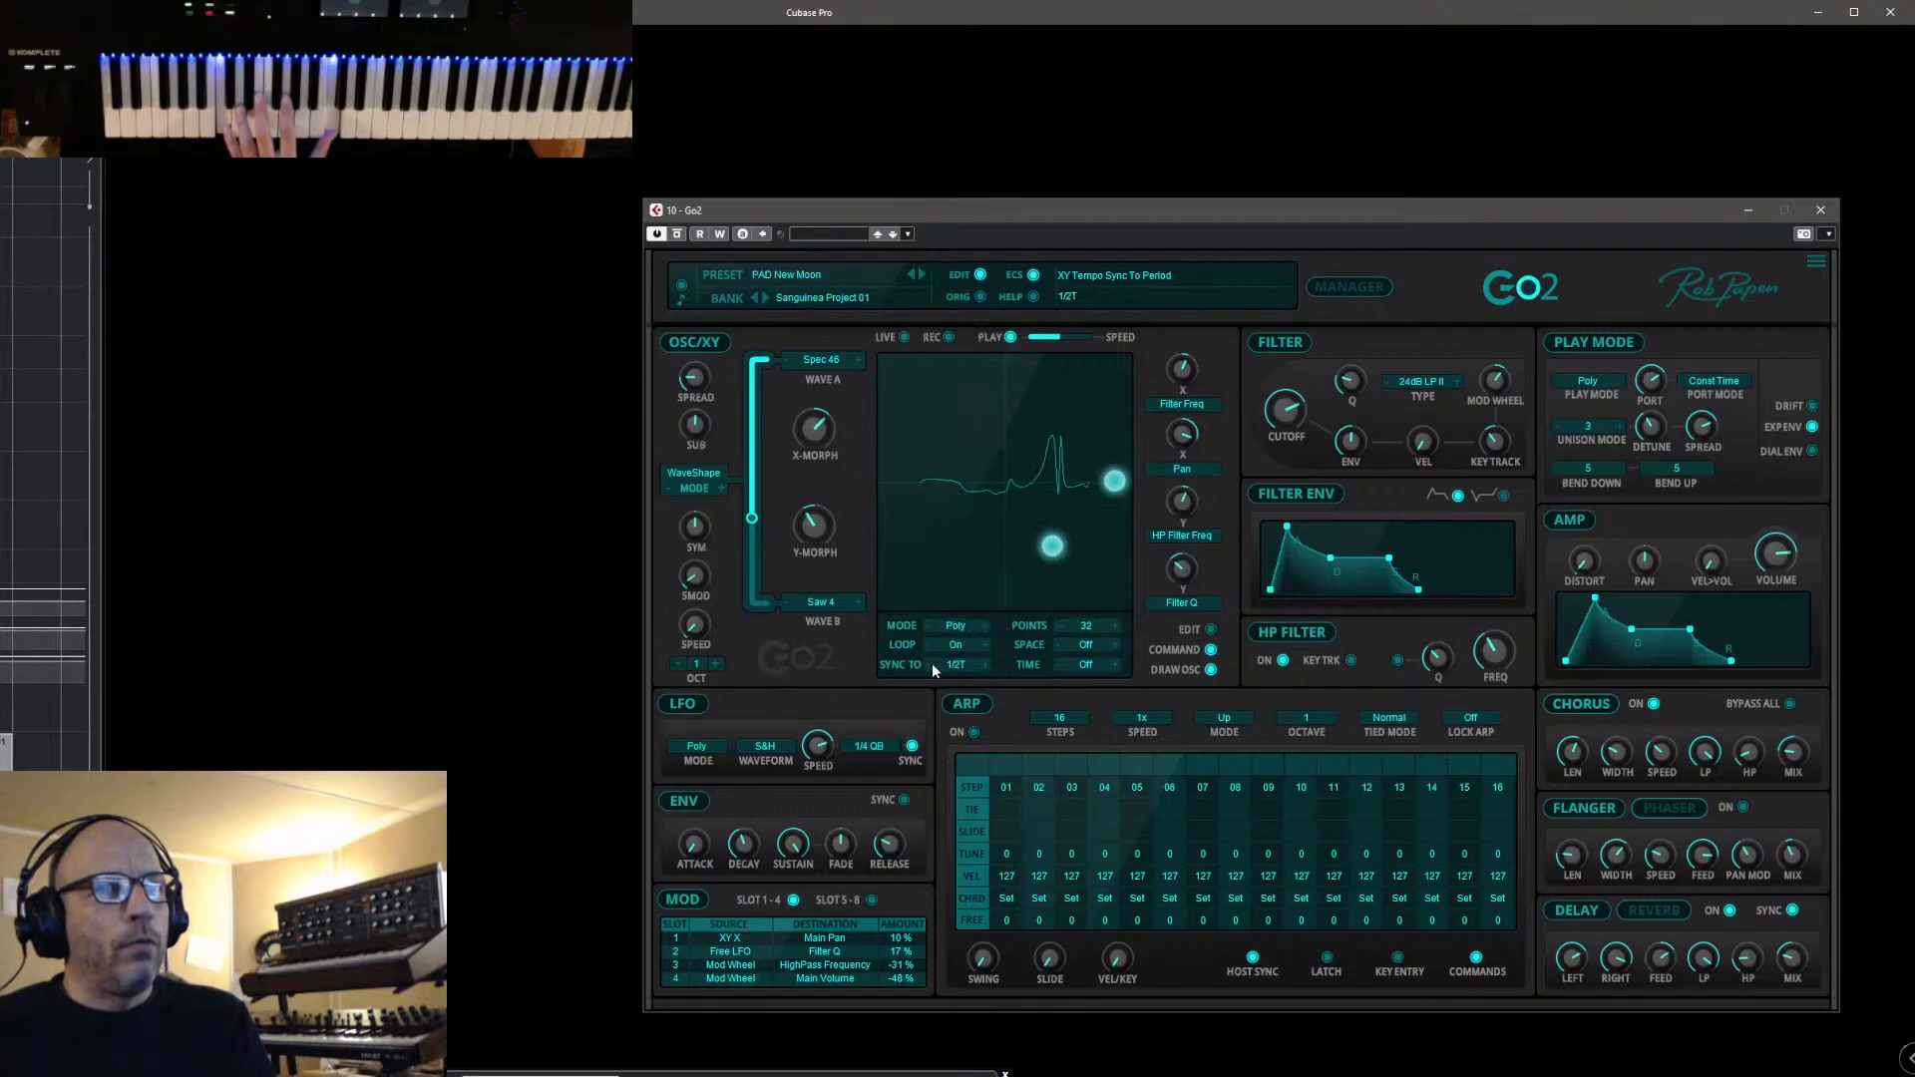
{"action": "left_click", "coordinate": [984, 664]}
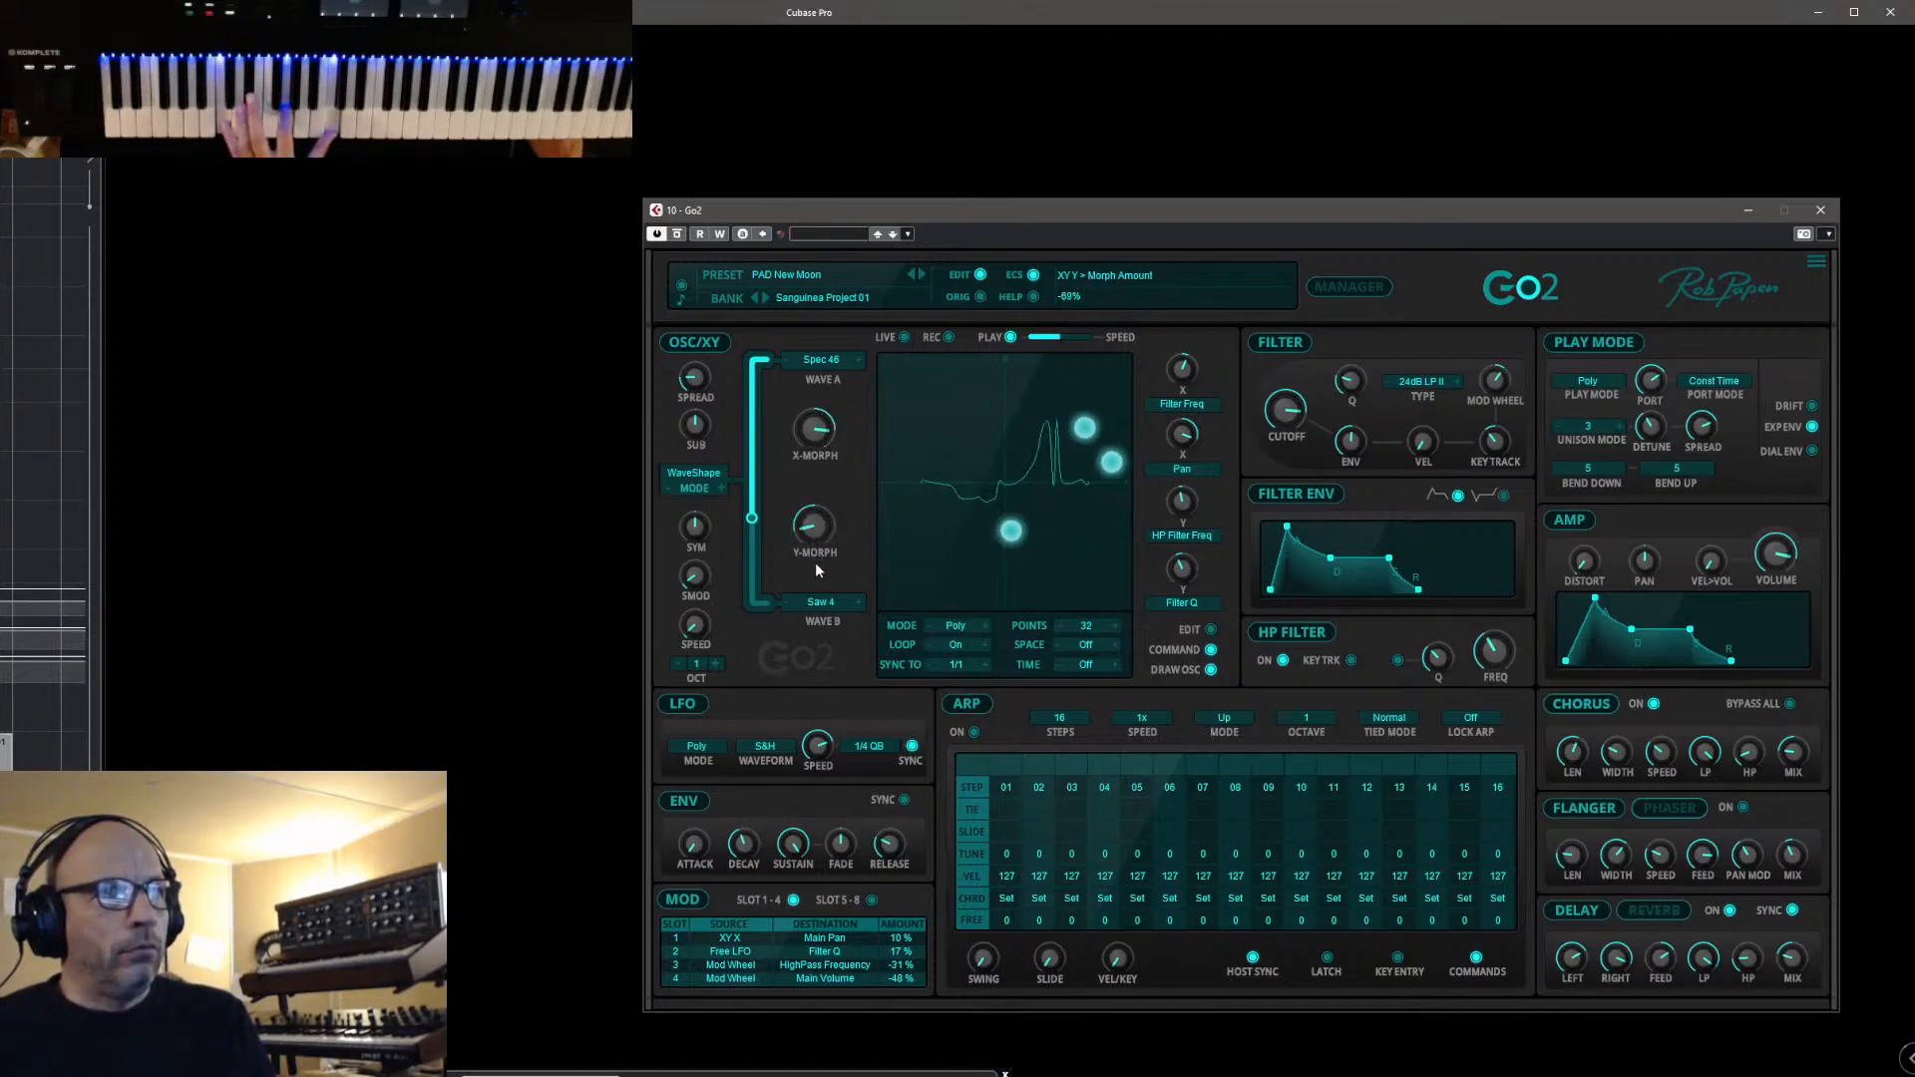
Compare the Range and FM oscillator modes and leave the mode on Morph
{"action": "left_click", "coordinate": [720, 487]}
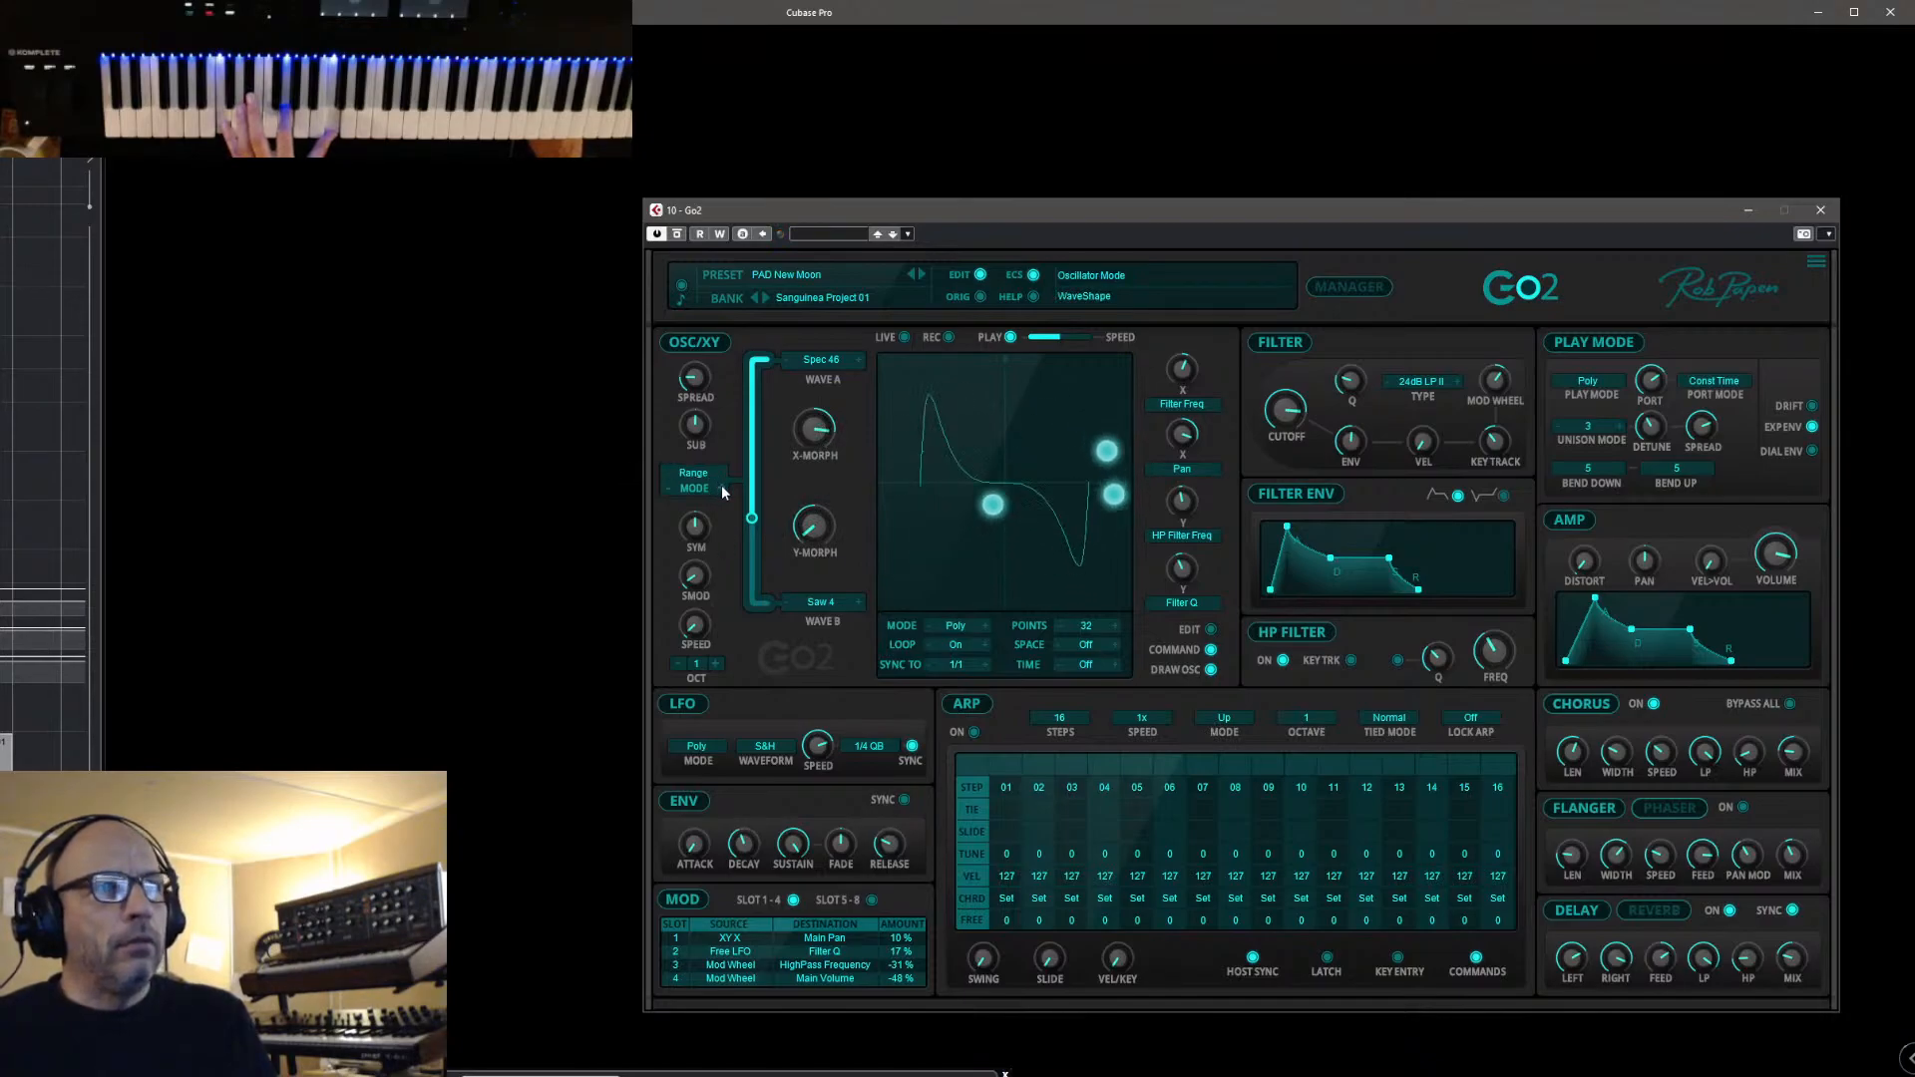
{"action": "left_click", "coordinate": [721, 489]}
{"action": "left_click", "coordinate": [669, 489]}
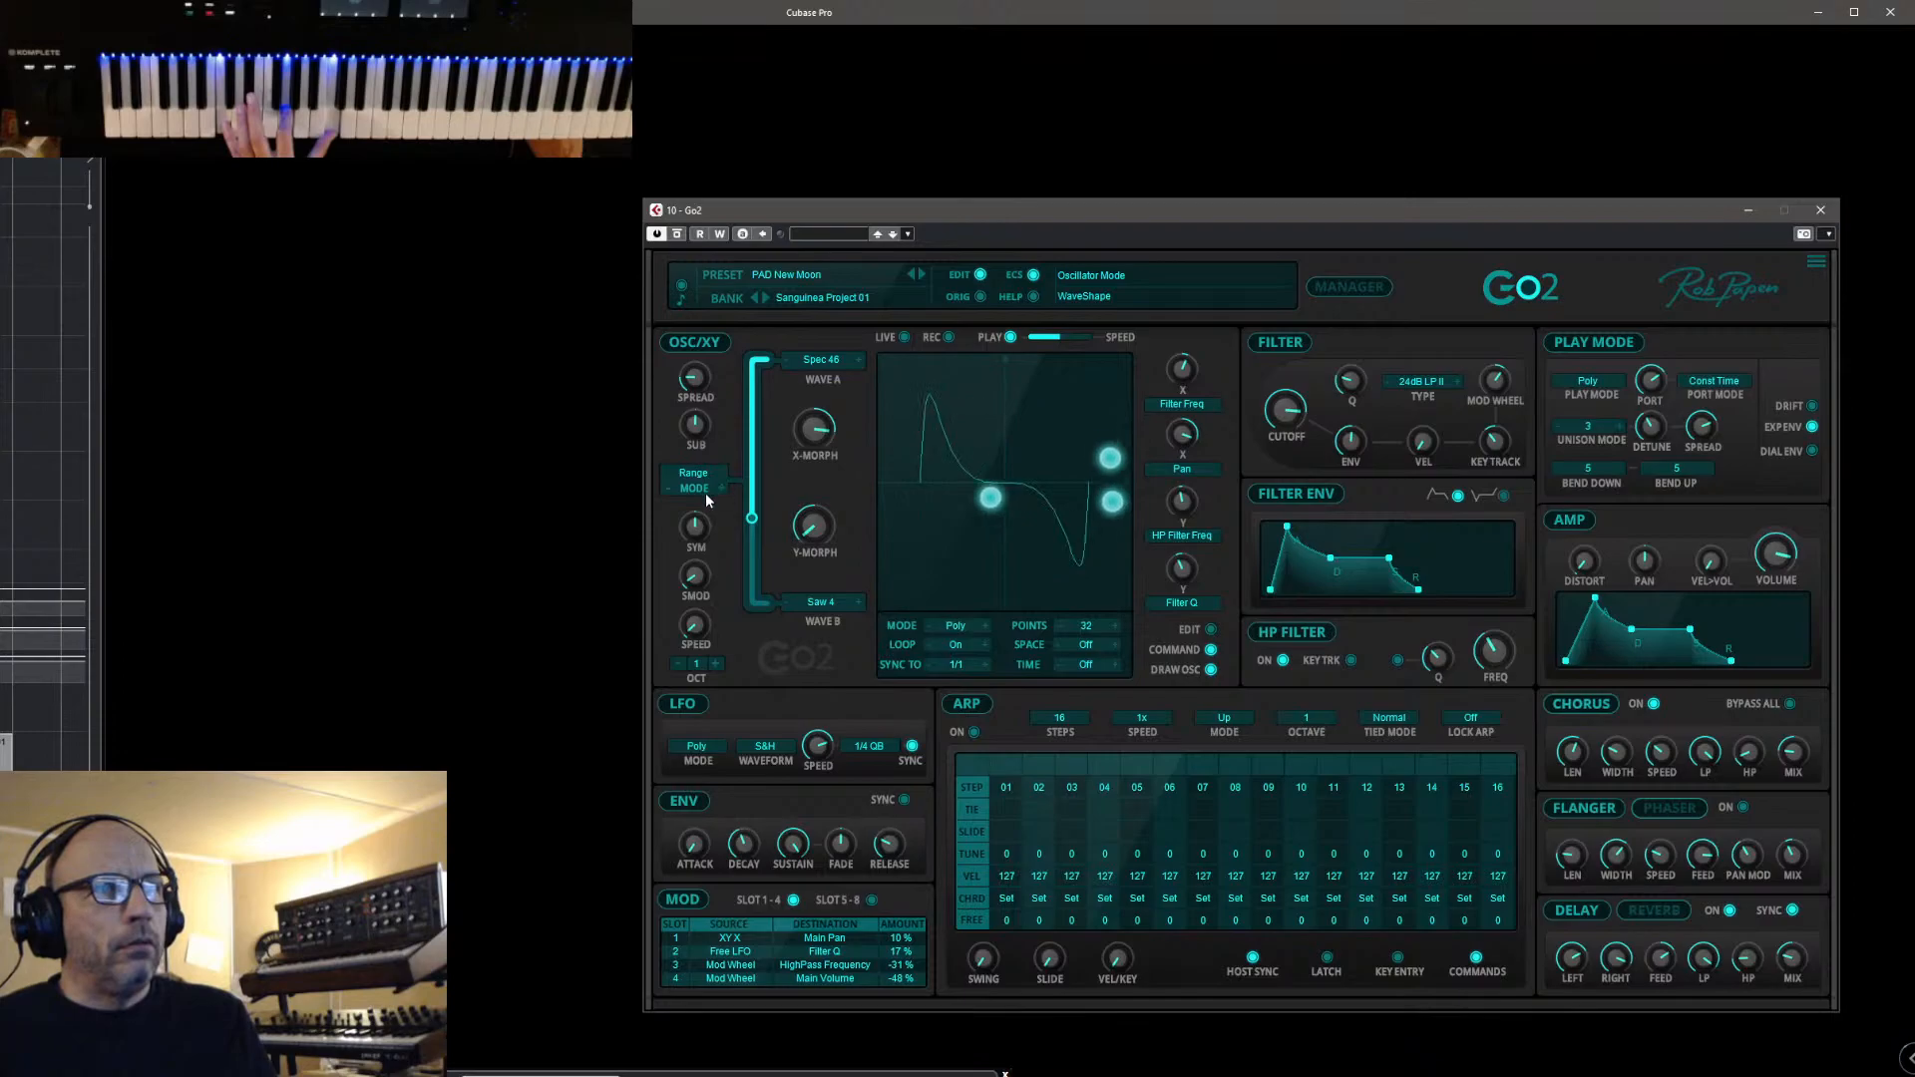
{"action": "left_click", "coordinate": [670, 486]}
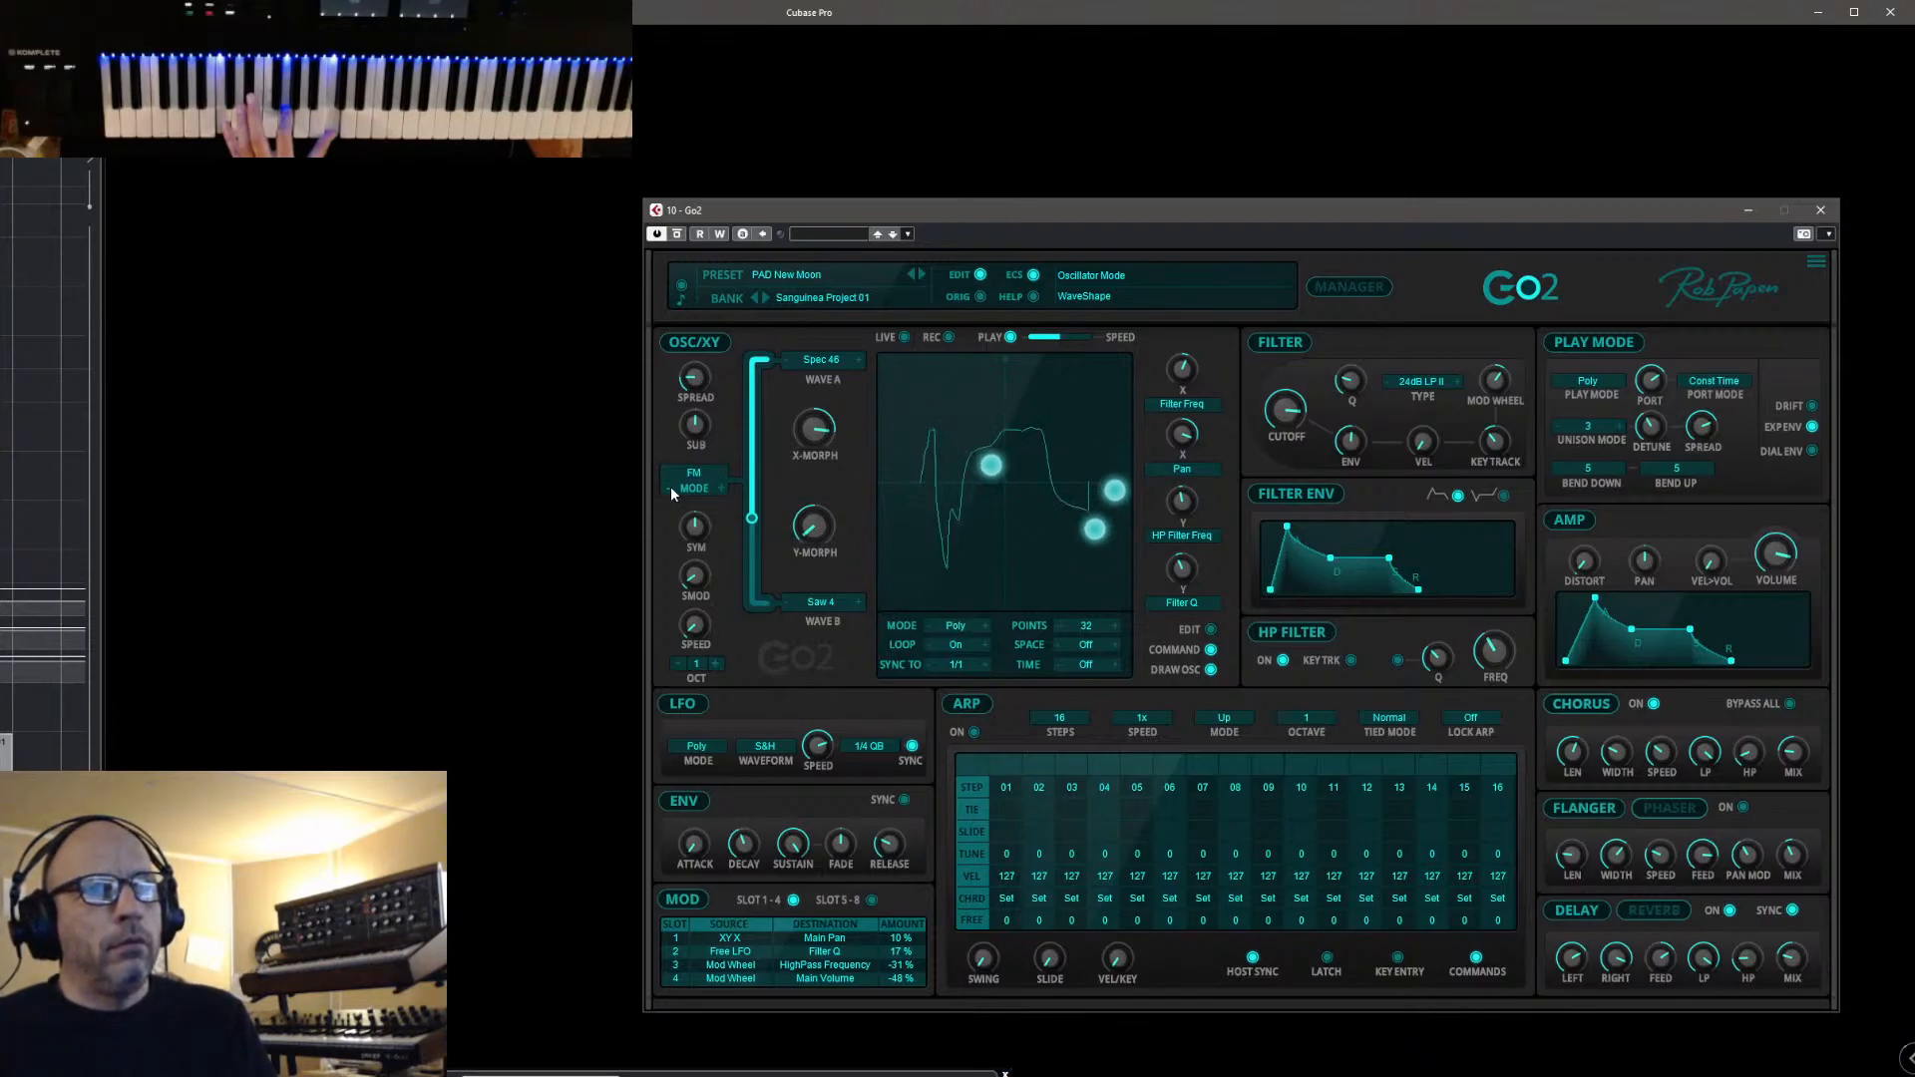
{"action": "left_click", "coordinate": [670, 487]}
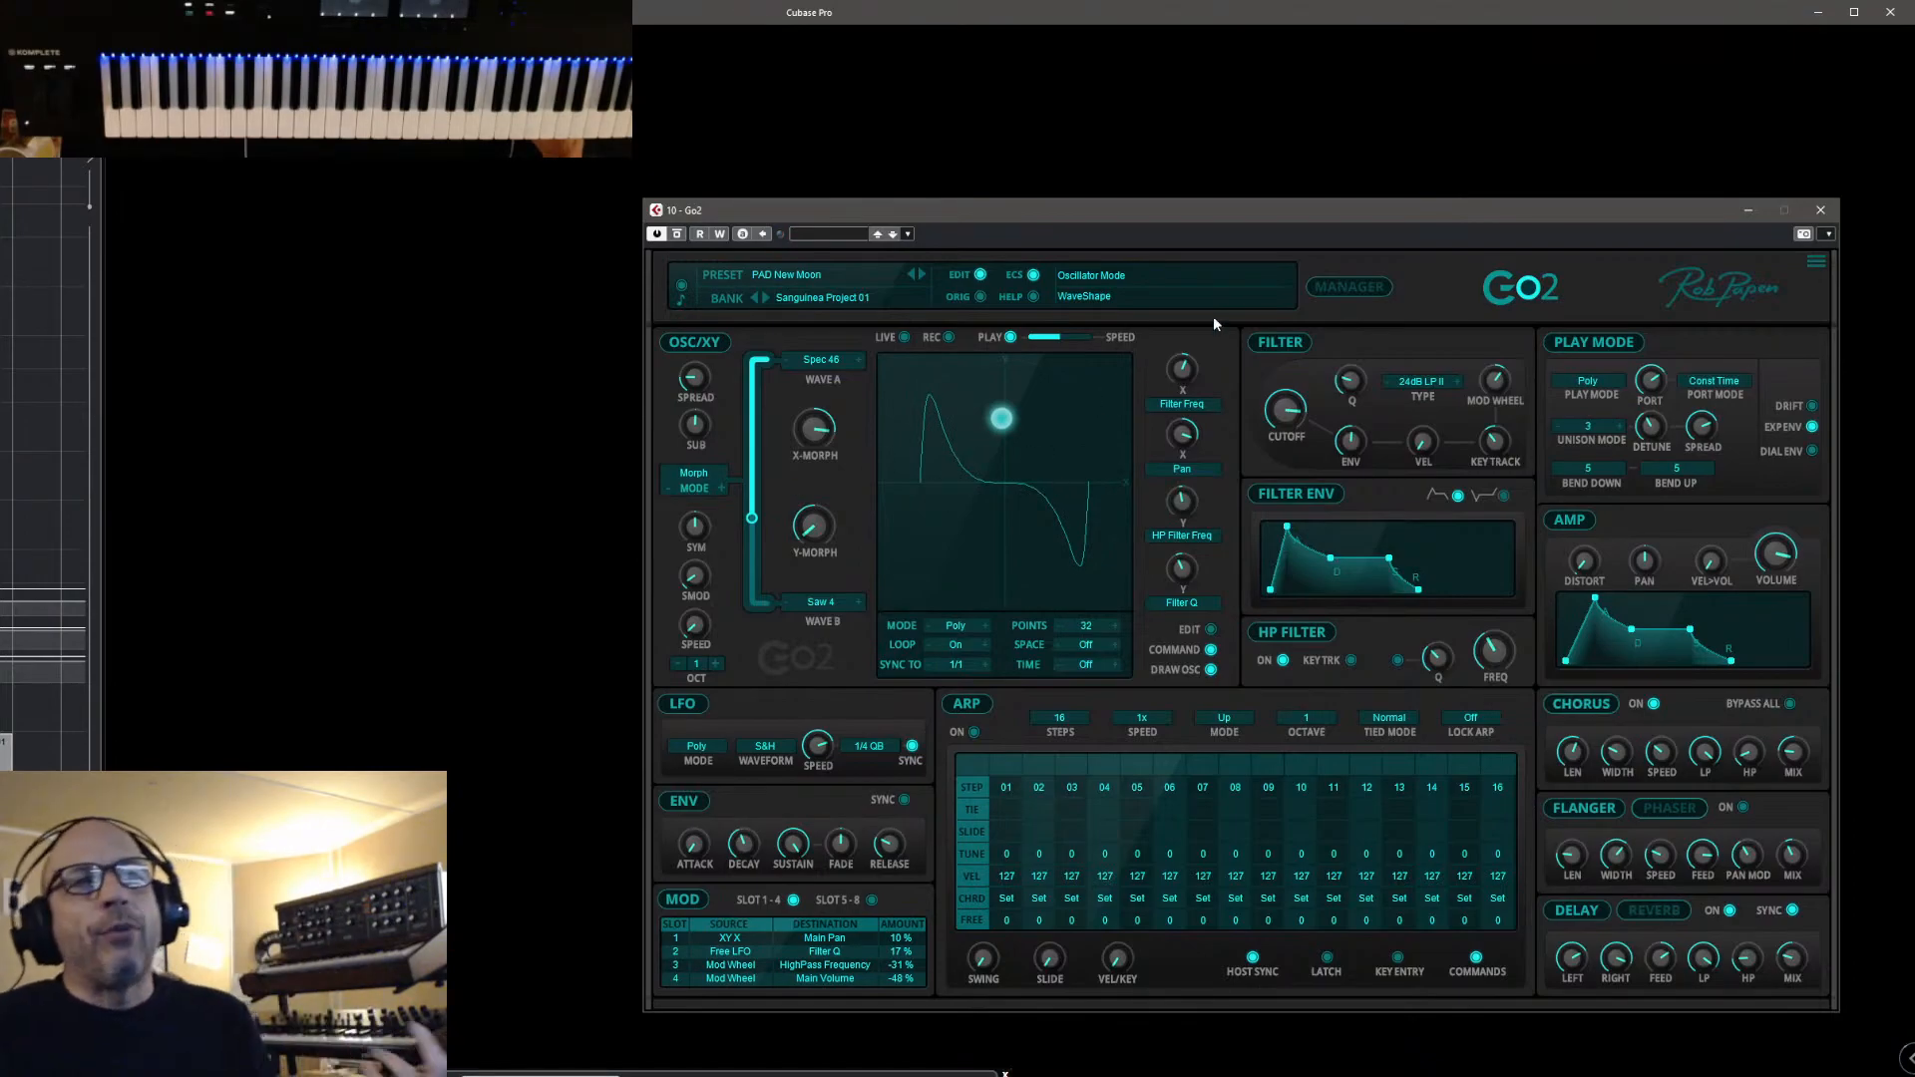
Load SEQ Happy Hour, SEQ Pan Attack and SEQ No Time from the preset manager, and return to the synth view
{"action": "left_click", "coordinate": [1330, 287]}
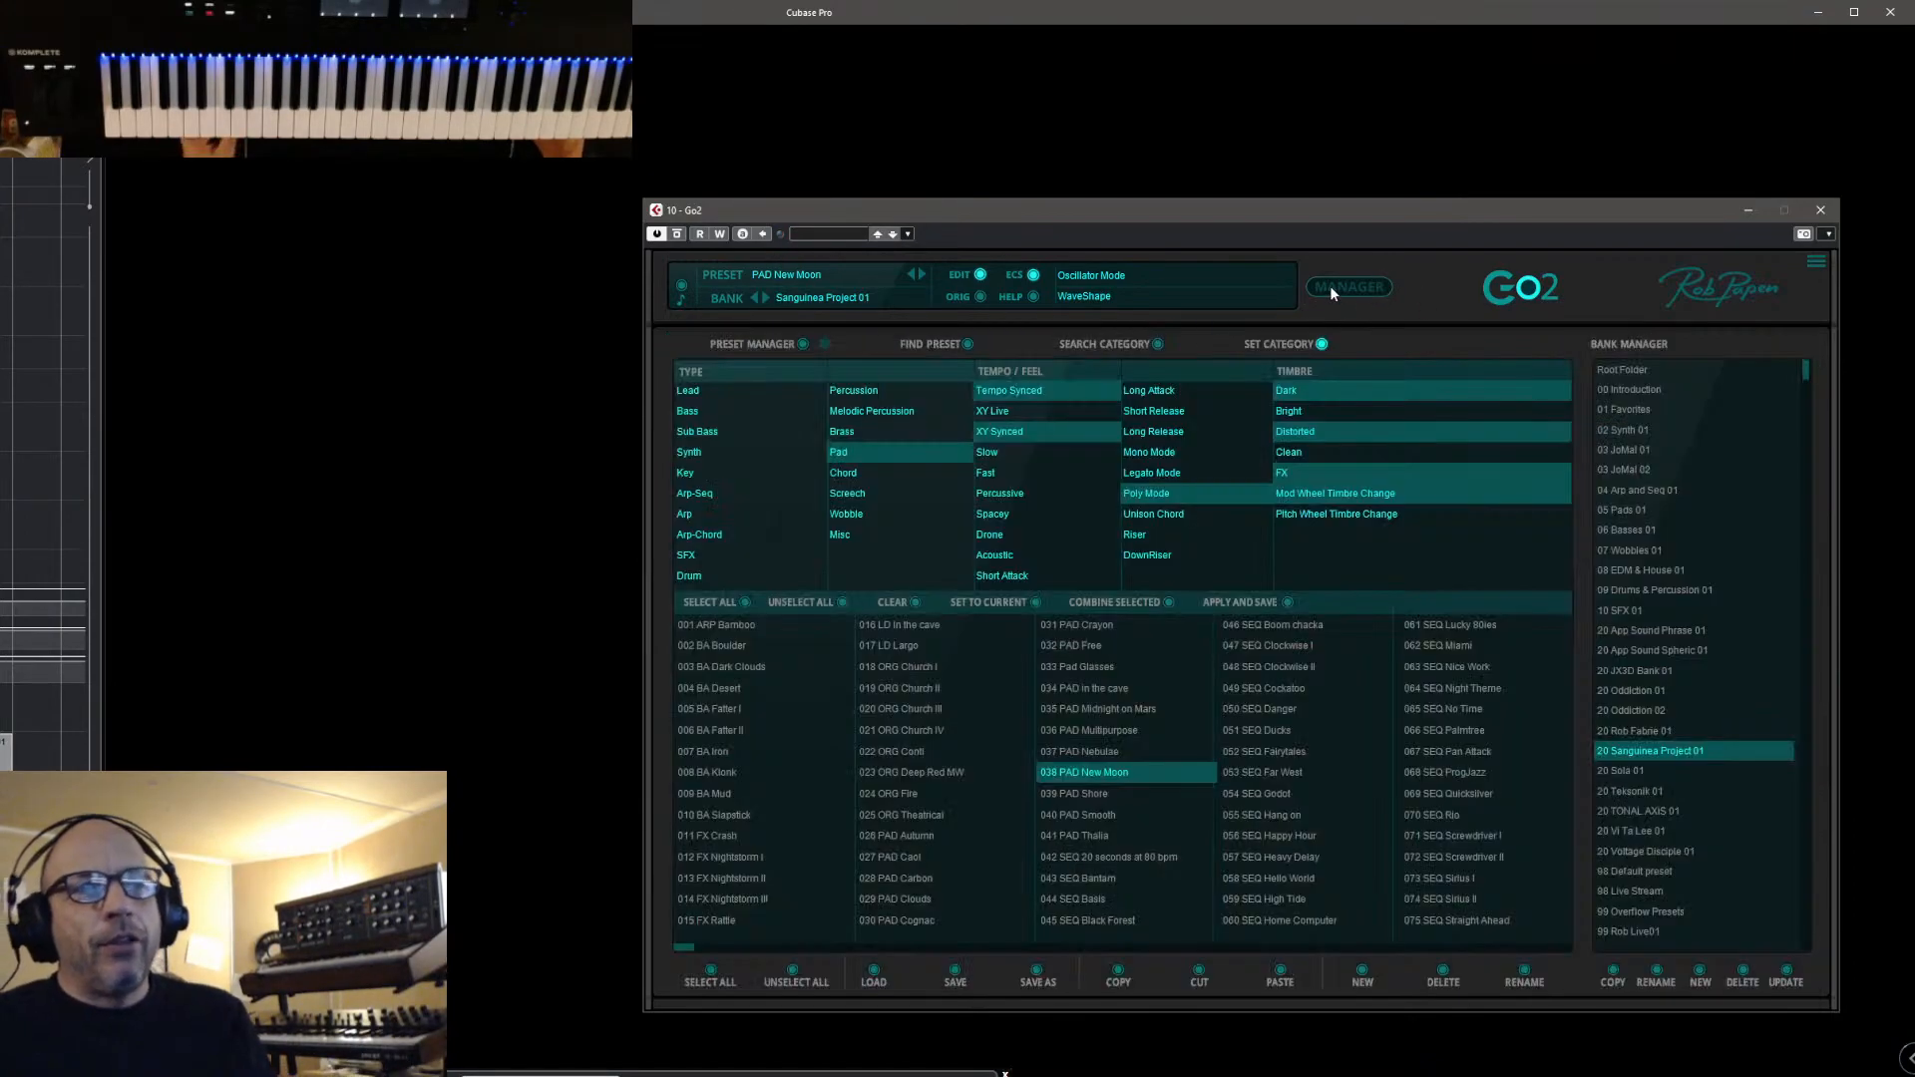
{"action": "left_click", "coordinate": [1242, 837]}
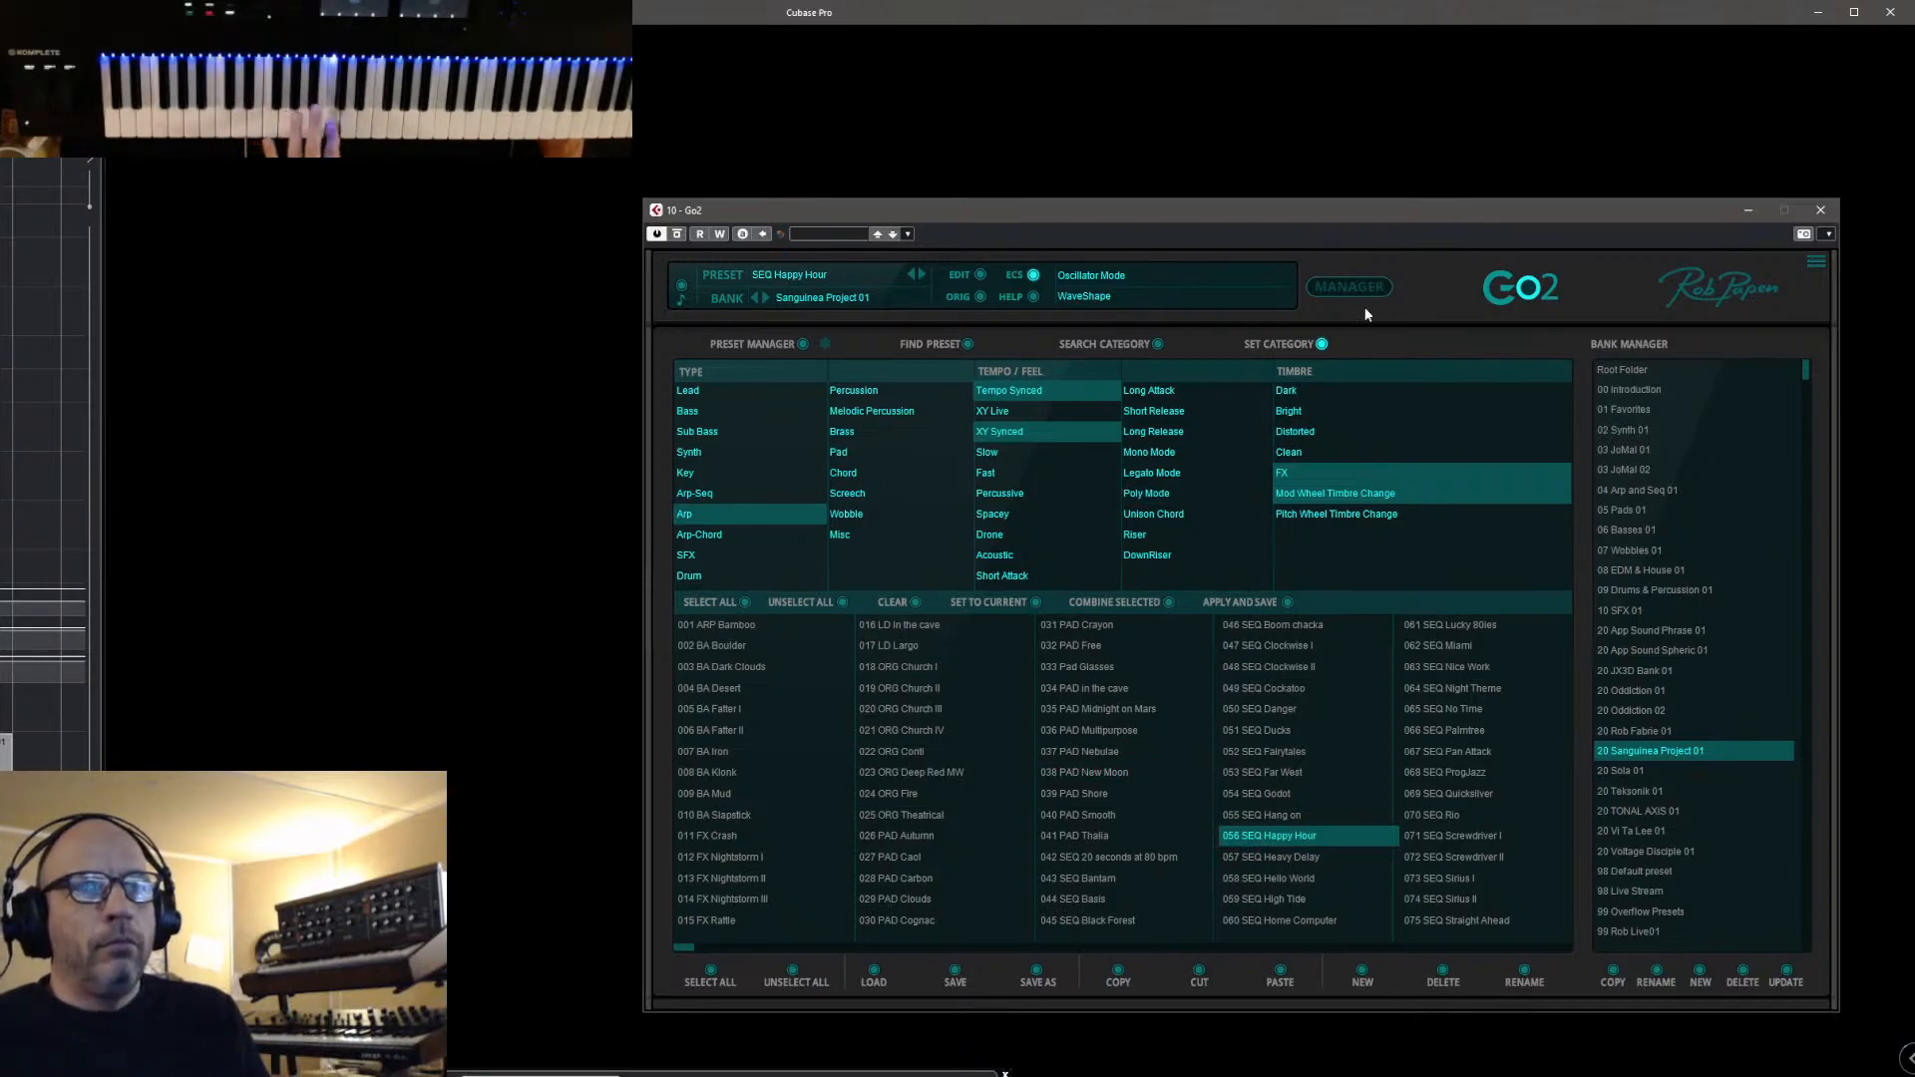
{"action": "left_click", "coordinate": [1426, 758]}
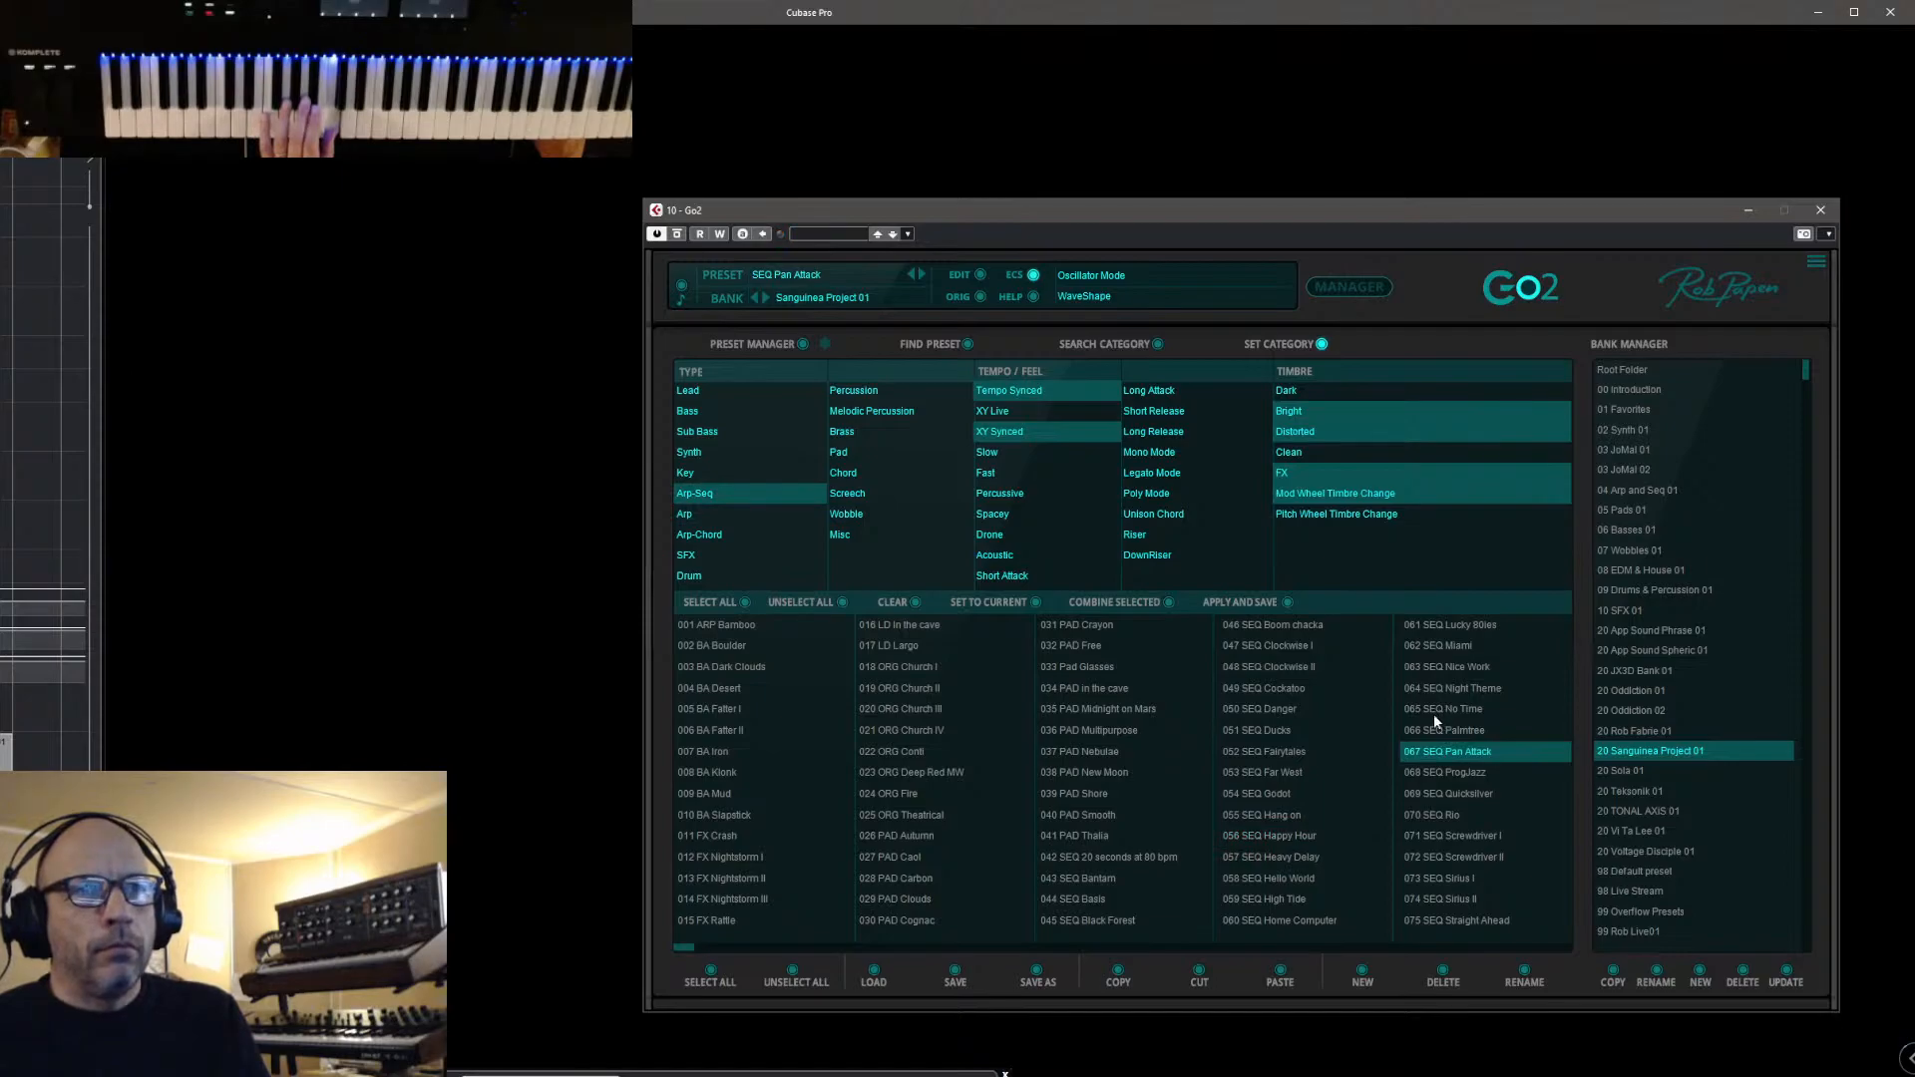
{"action": "left_click", "coordinate": [1433, 714]}
{"action": "left_click", "coordinate": [1346, 287]}
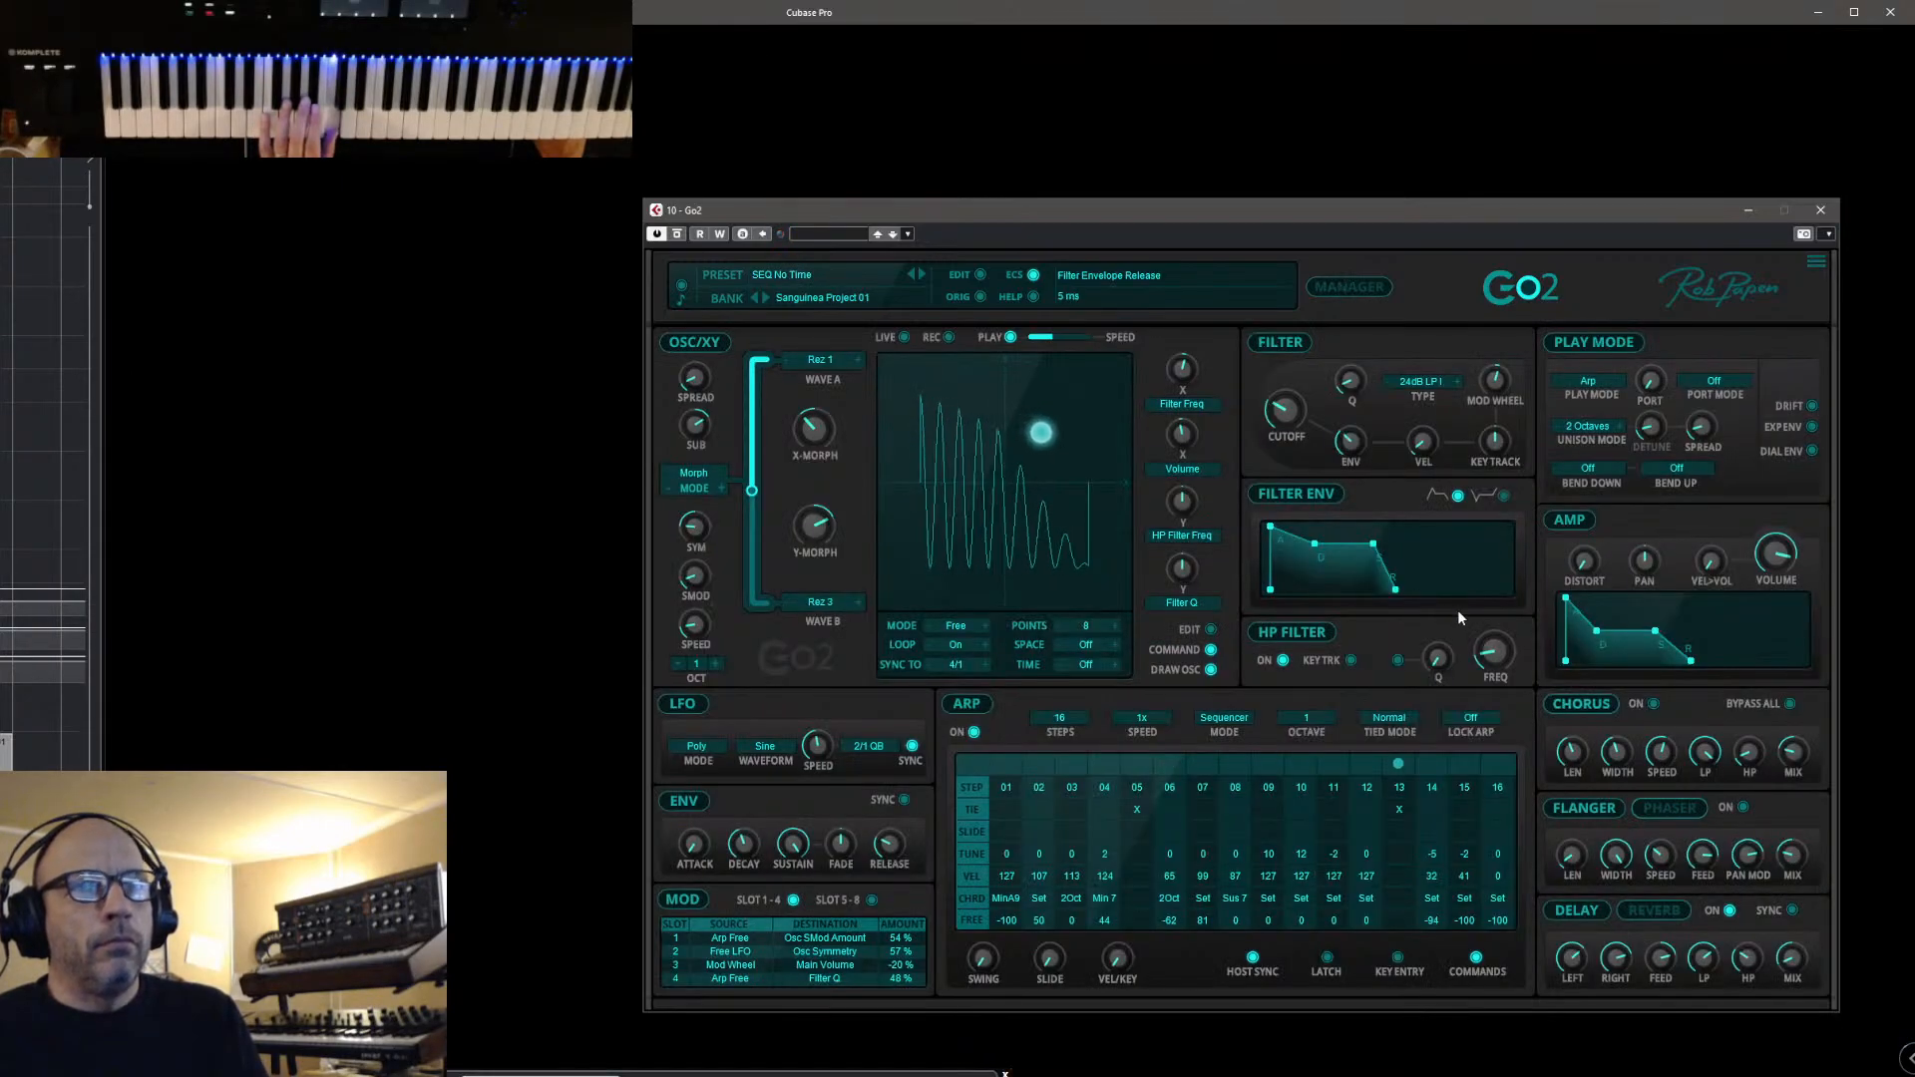
Load the SEQ Palmtree preset from the current bank and reset the chord settings of its arpeggiator steps
{"action": "left_click", "coordinate": [918, 273]}
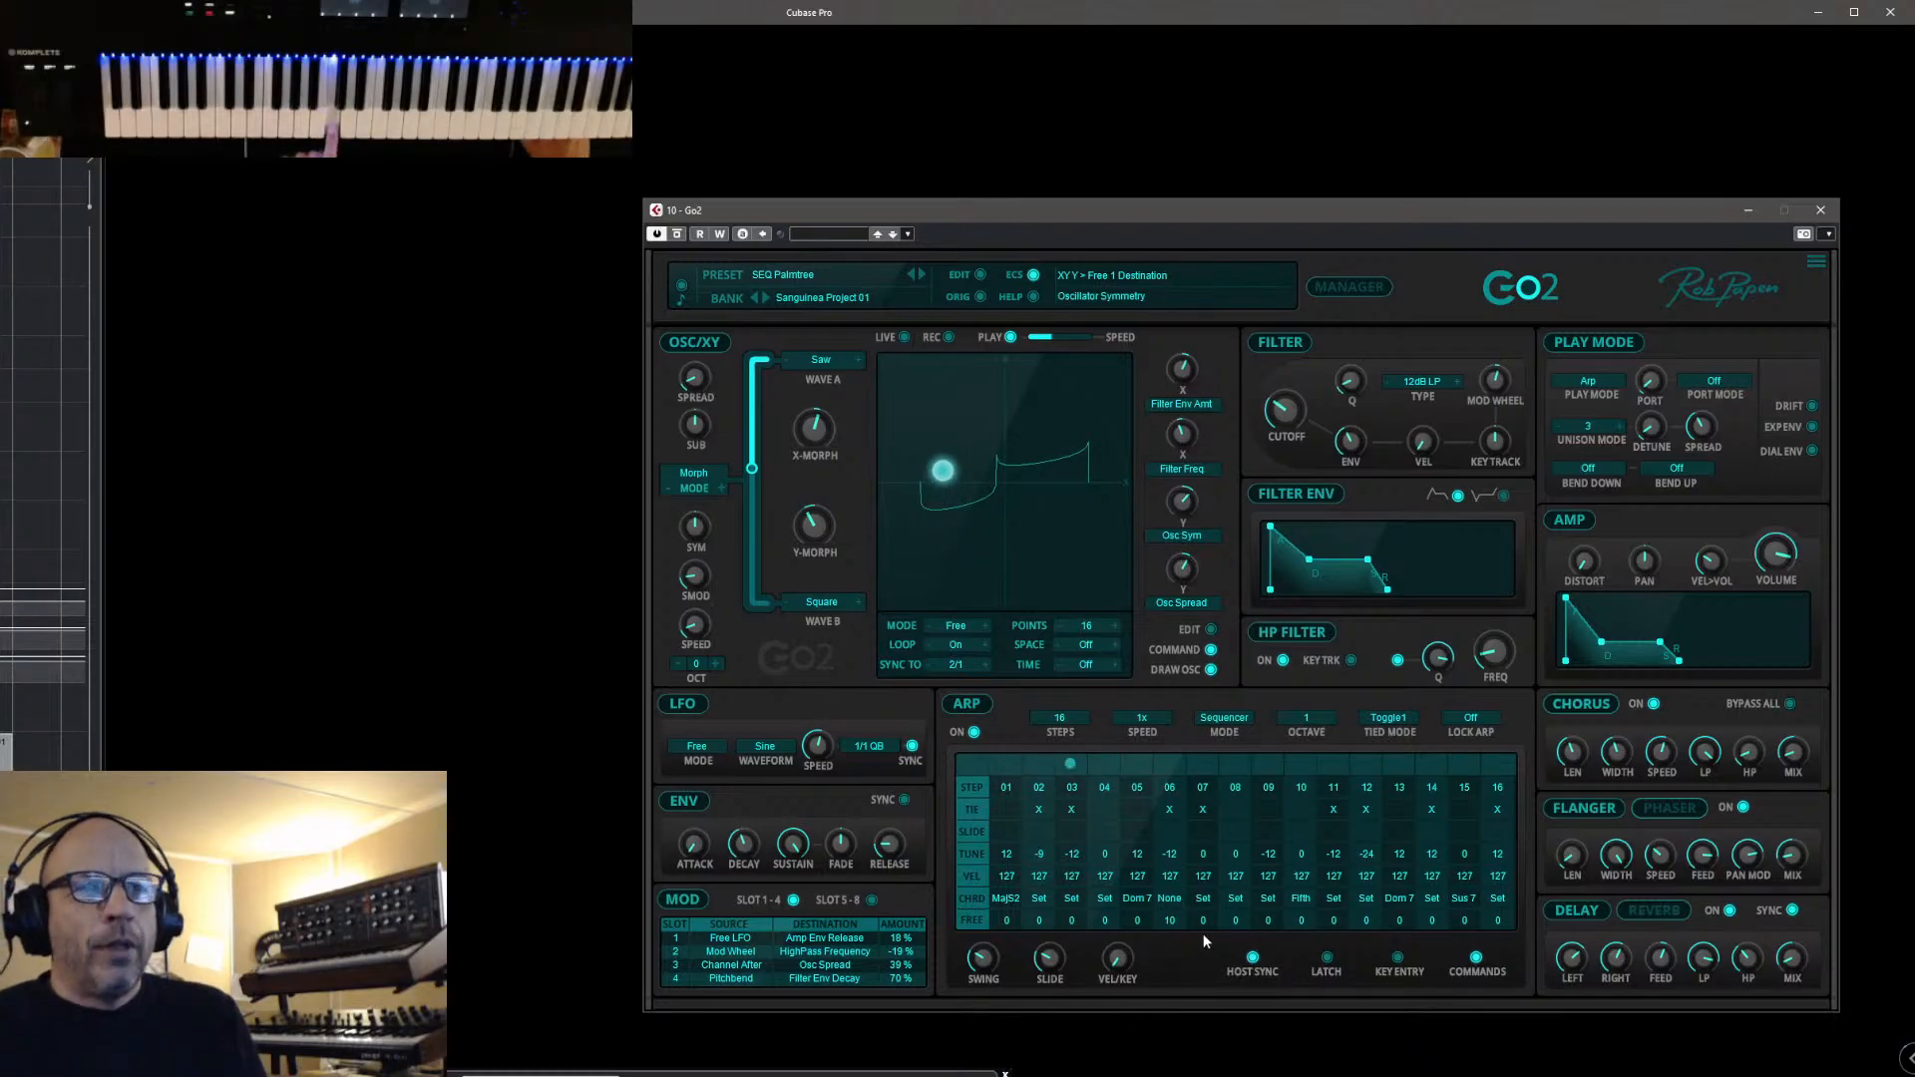
{"action": "left_click", "coordinate": [1475, 959]}
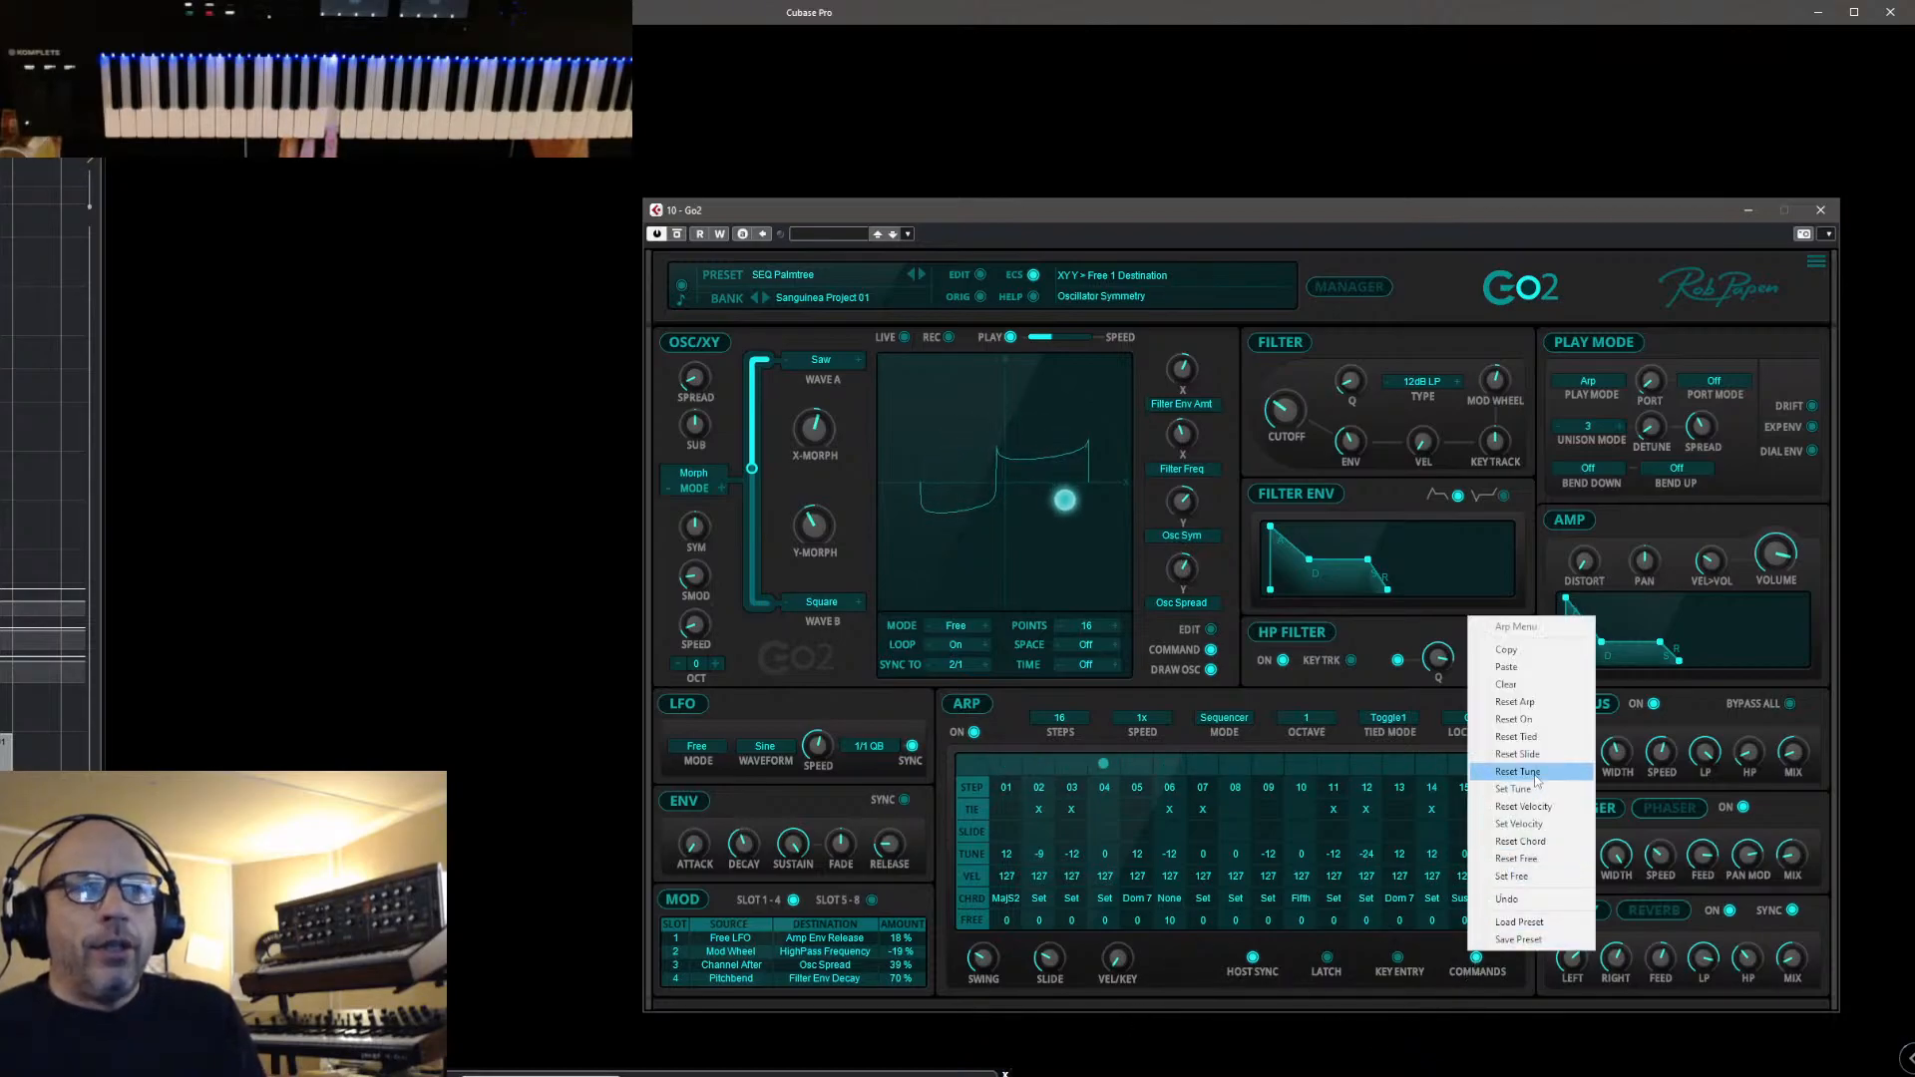
{"action": "left_click", "coordinate": [1531, 842]}
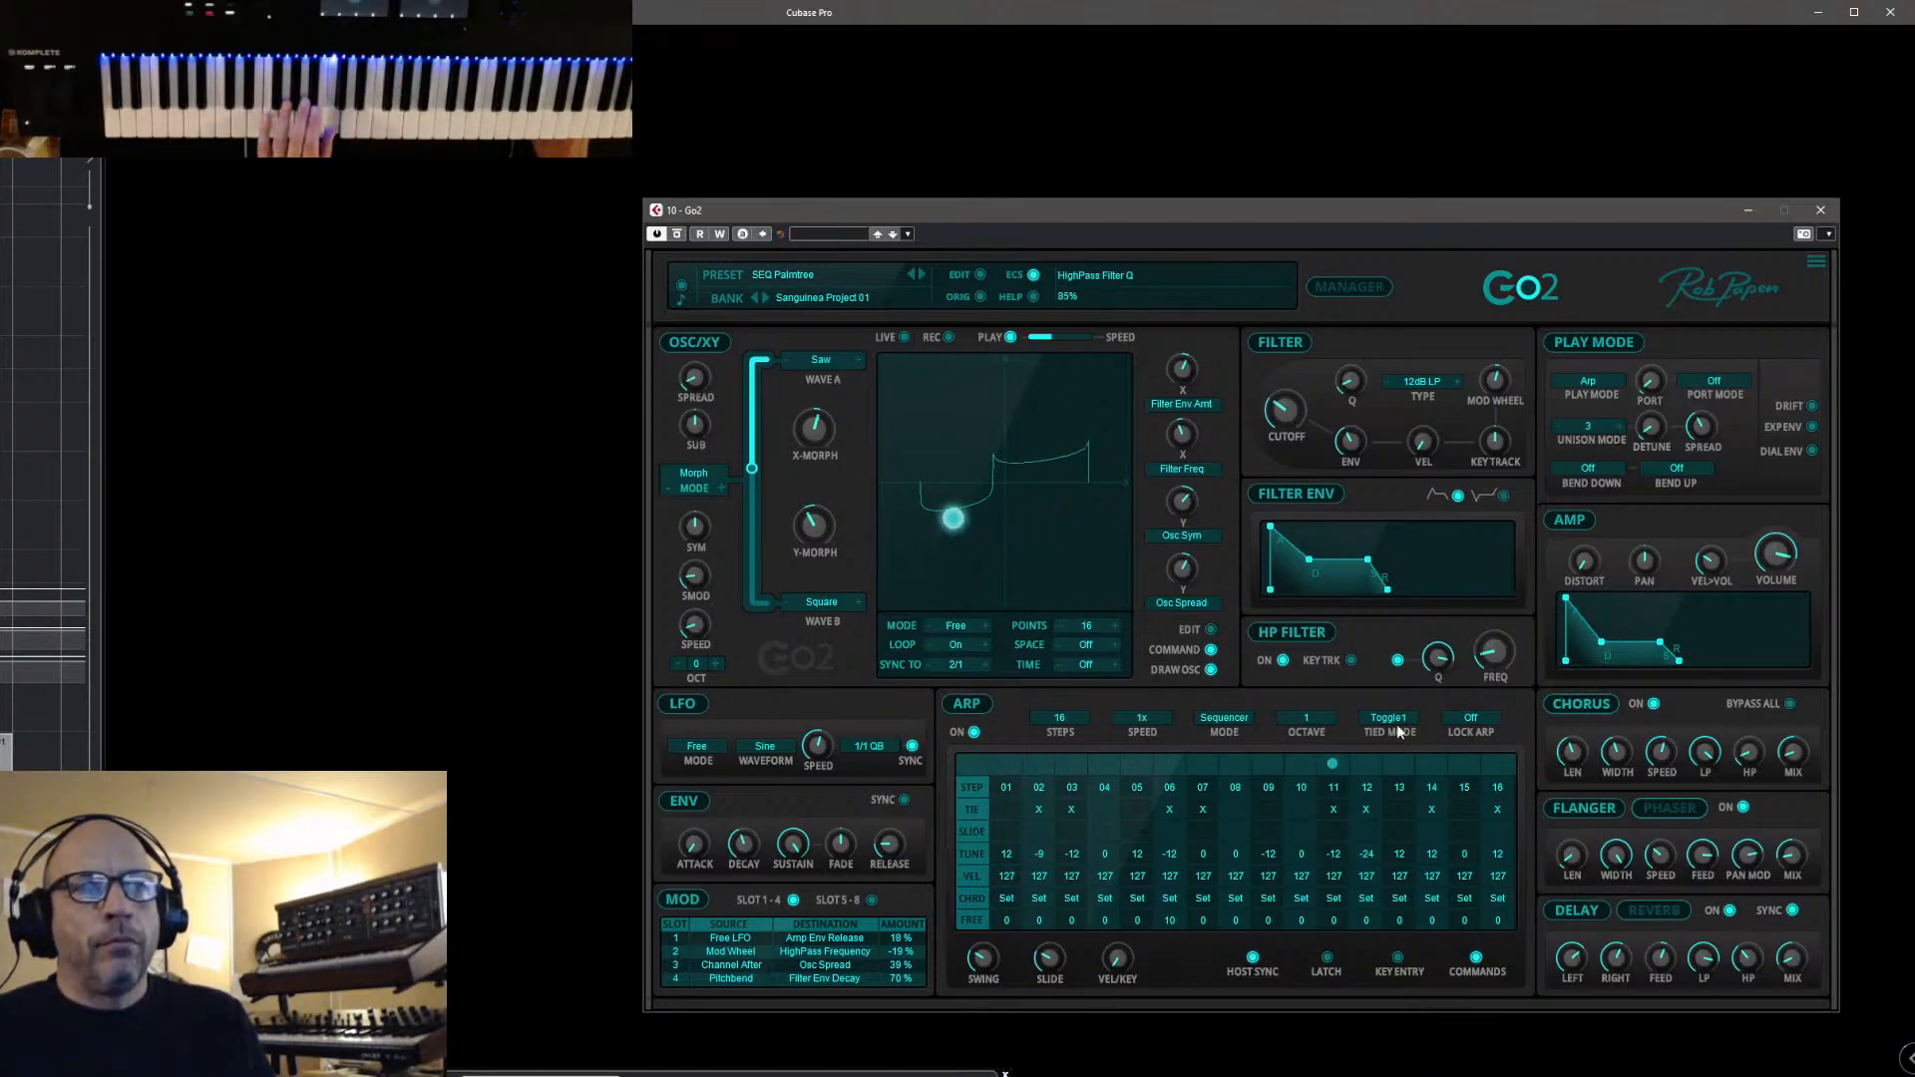
Look over the arpeggiator commands and shift the oscillator morph balance to 79% toward Wave B
{"action": "left_click", "coordinate": [1477, 959]}
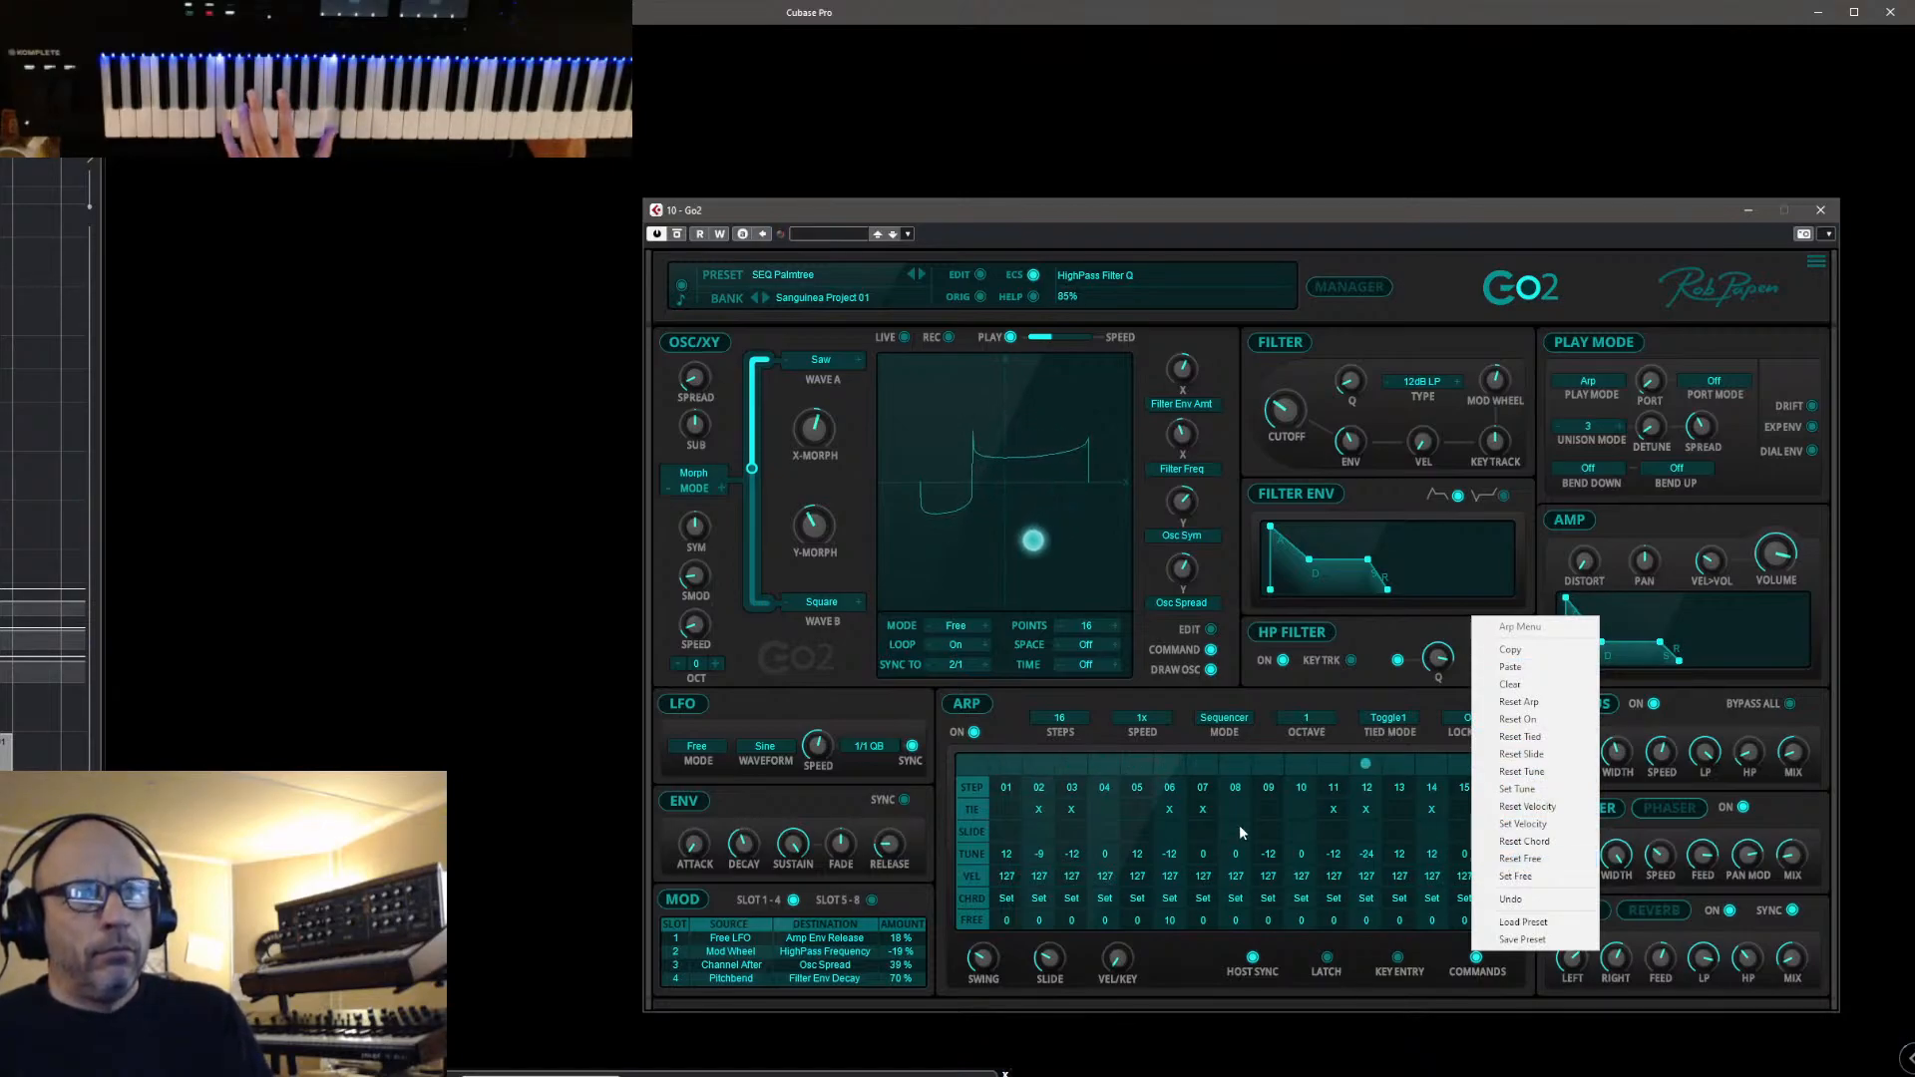
{"action": "left_click", "coordinate": [1355, 696]}
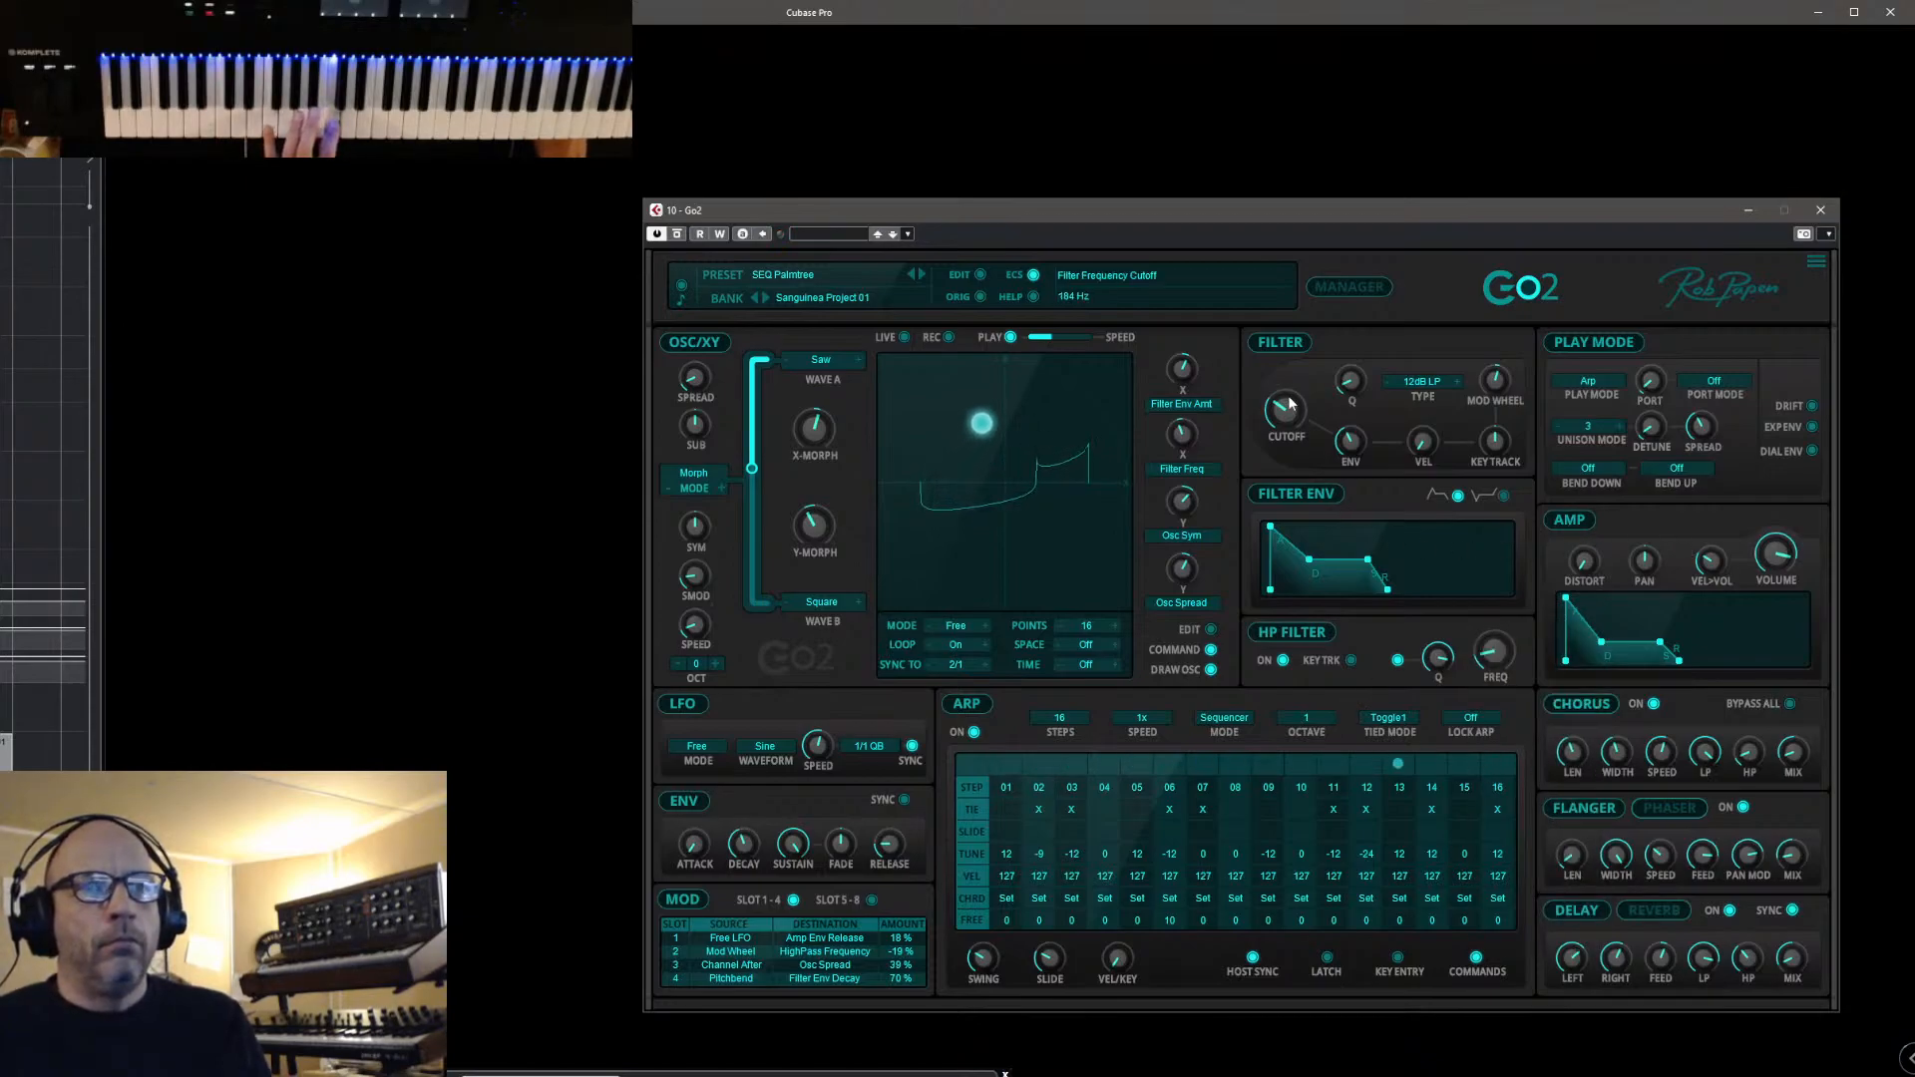
{"action": "left_click_drag", "start_coordinate": [775, 470], "coordinate": [750, 561]}
Load the Default preset from the 98 Default preset bank and return to the synth view
{"action": "left_click", "coordinate": [1362, 289]}
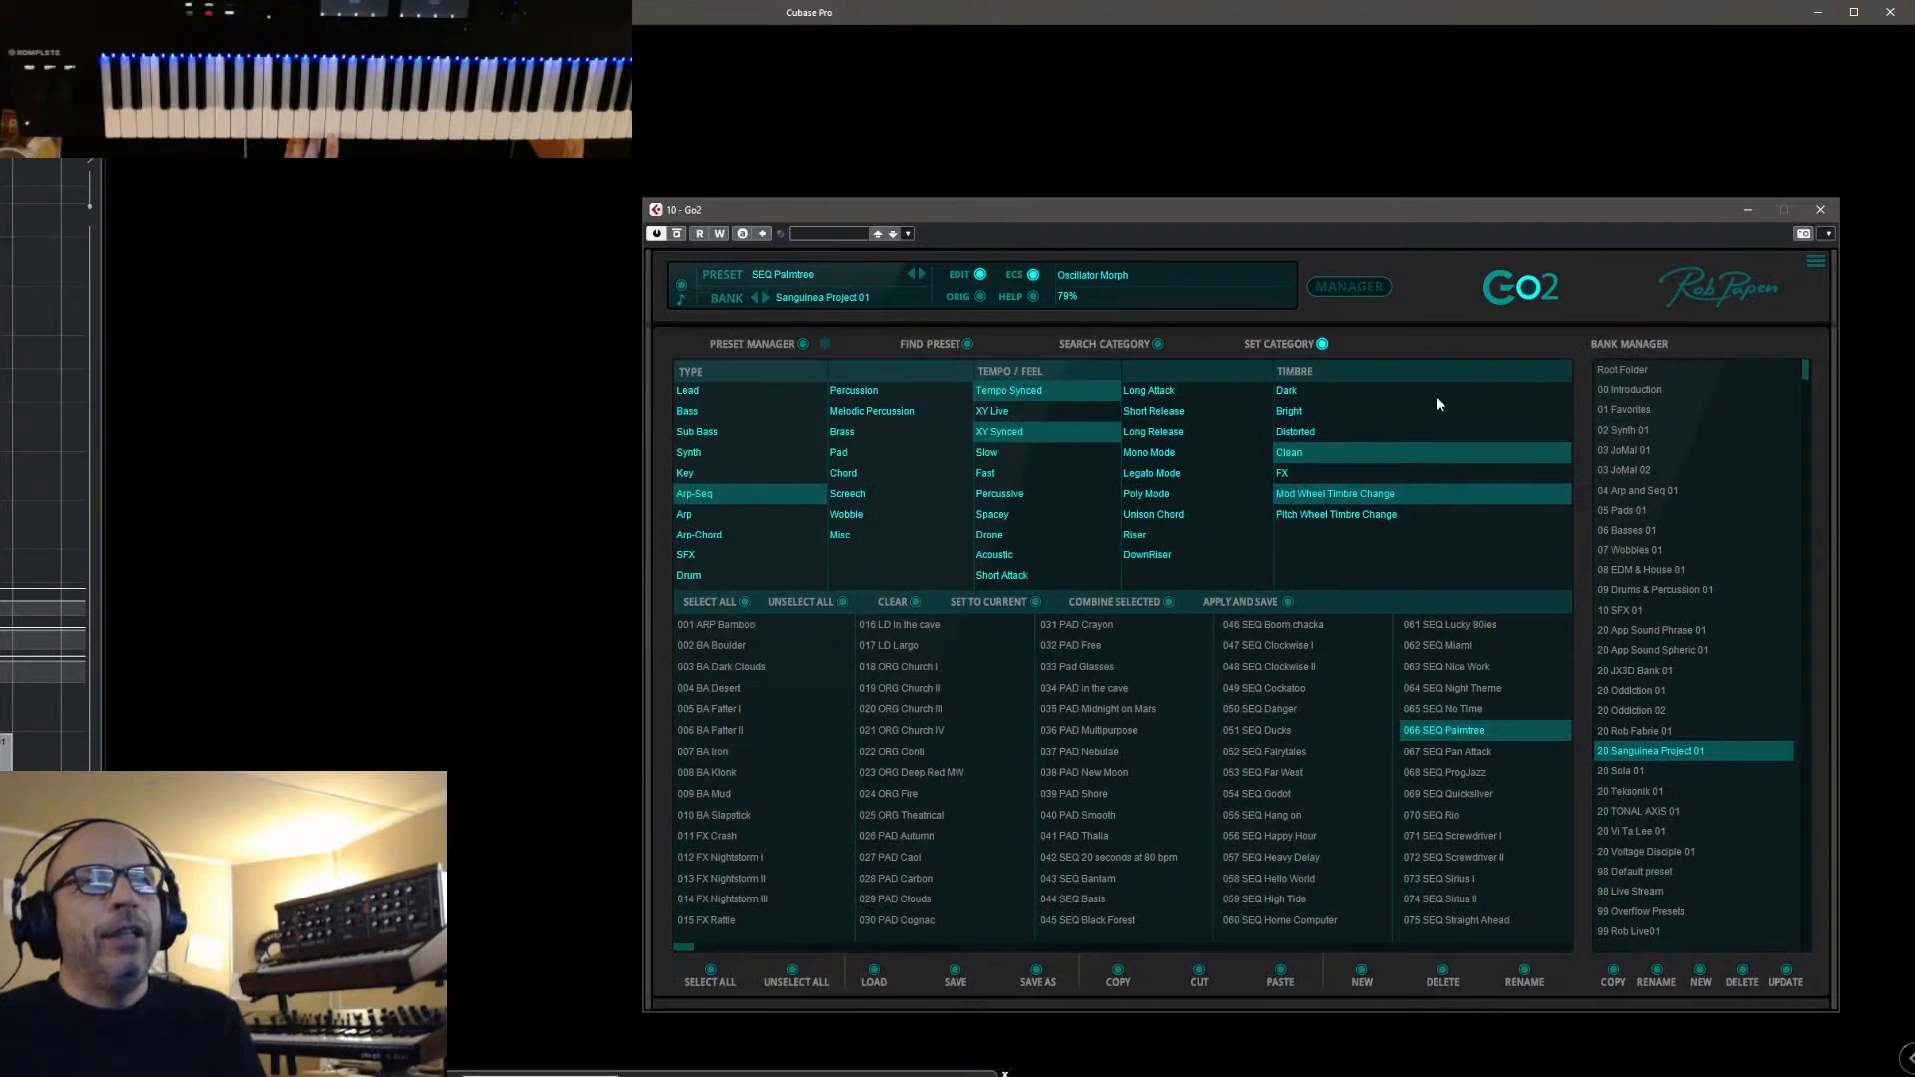
{"action": "left_click", "coordinate": [1626, 876]}
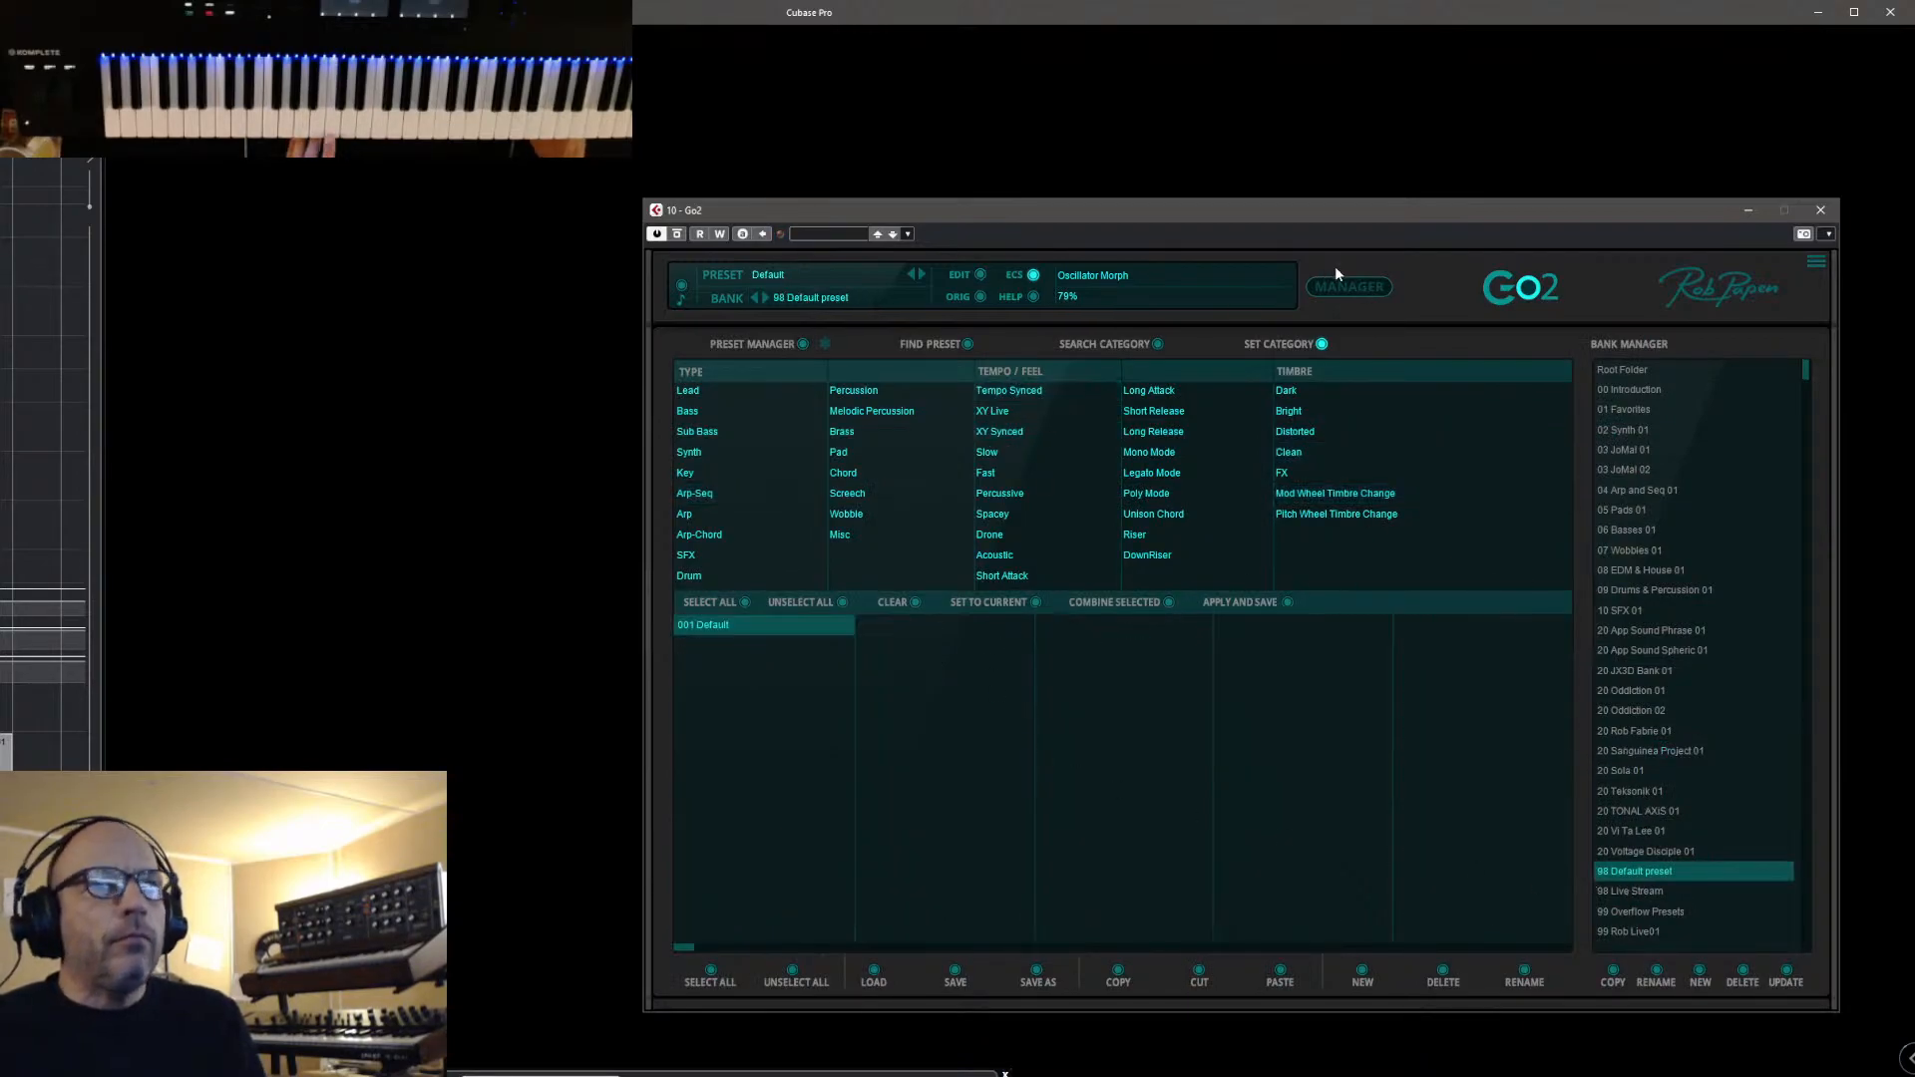
{"action": "left_click", "coordinate": [1372, 289]}
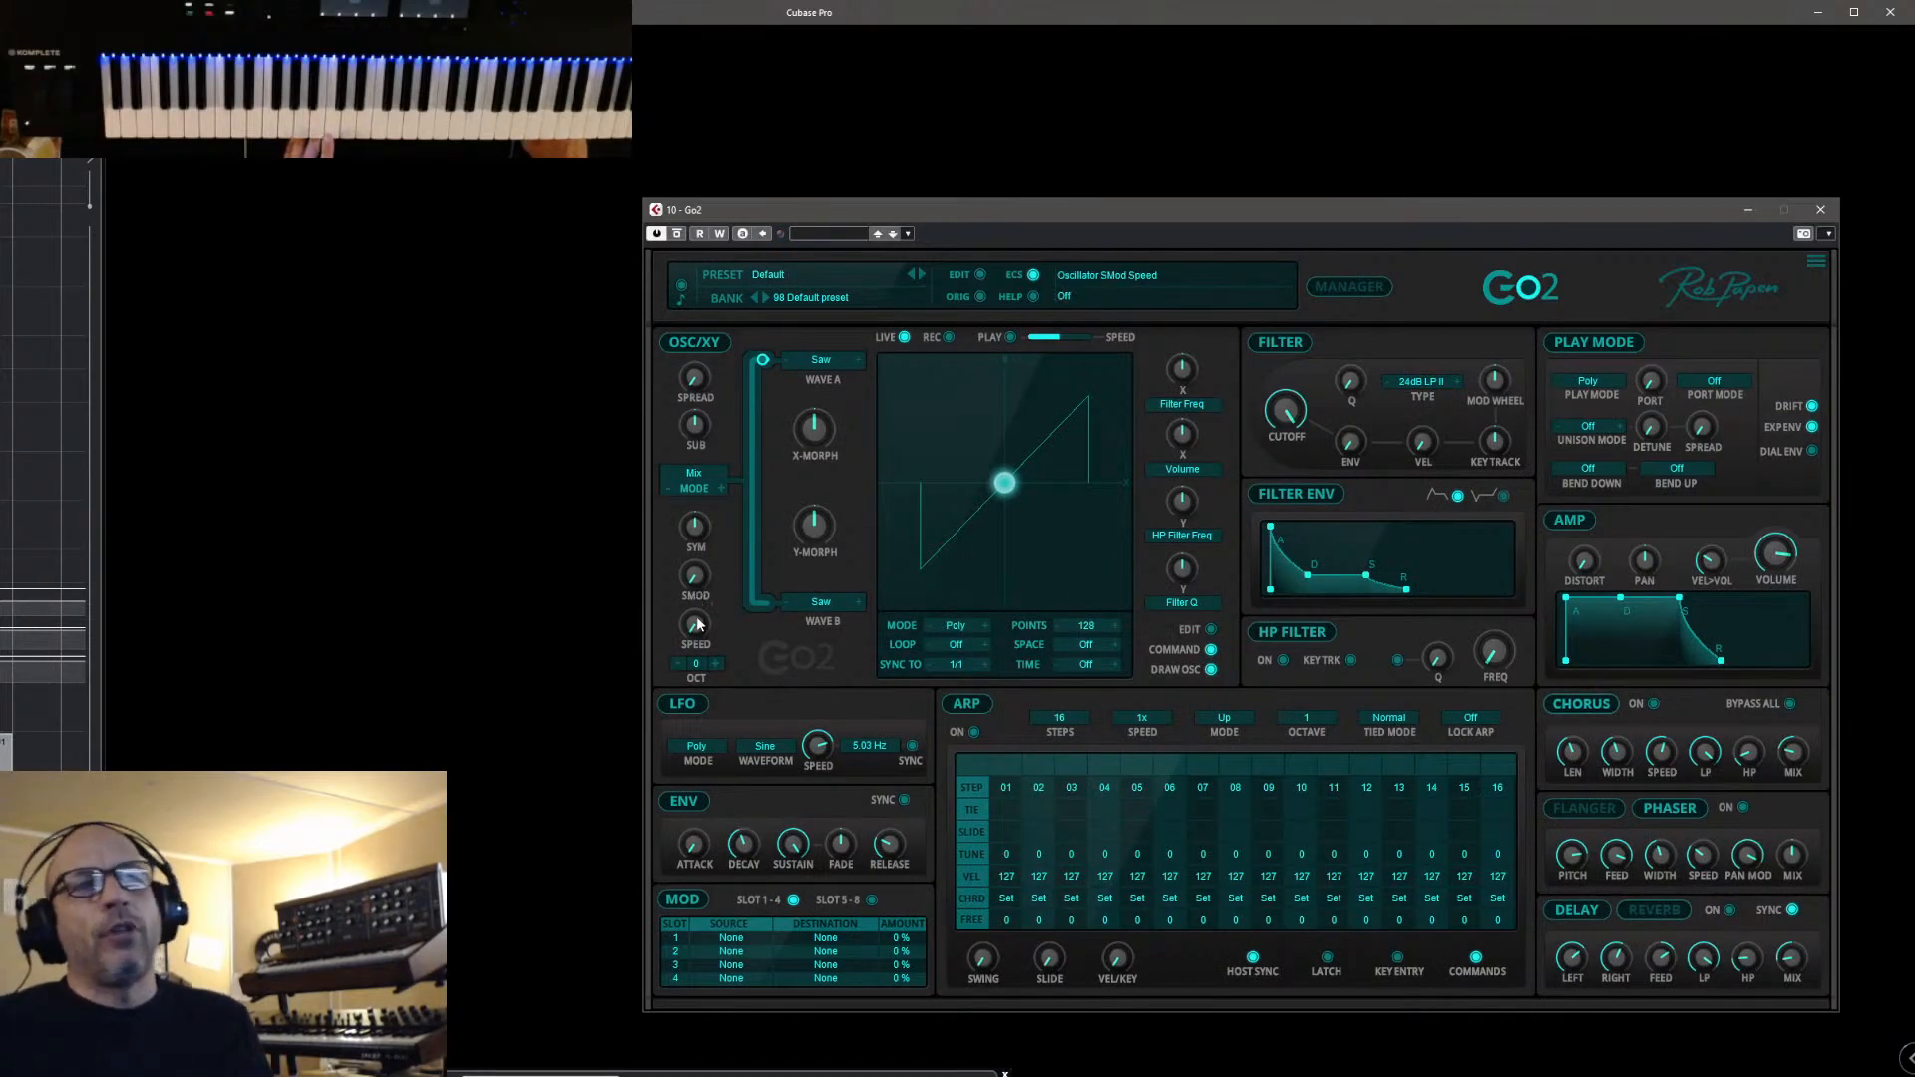
Set Wave A to Square and try different oscillator symmetry amounts, bringing the symmetry back to 50%
{"action": "left_click", "coordinate": [858, 360]}
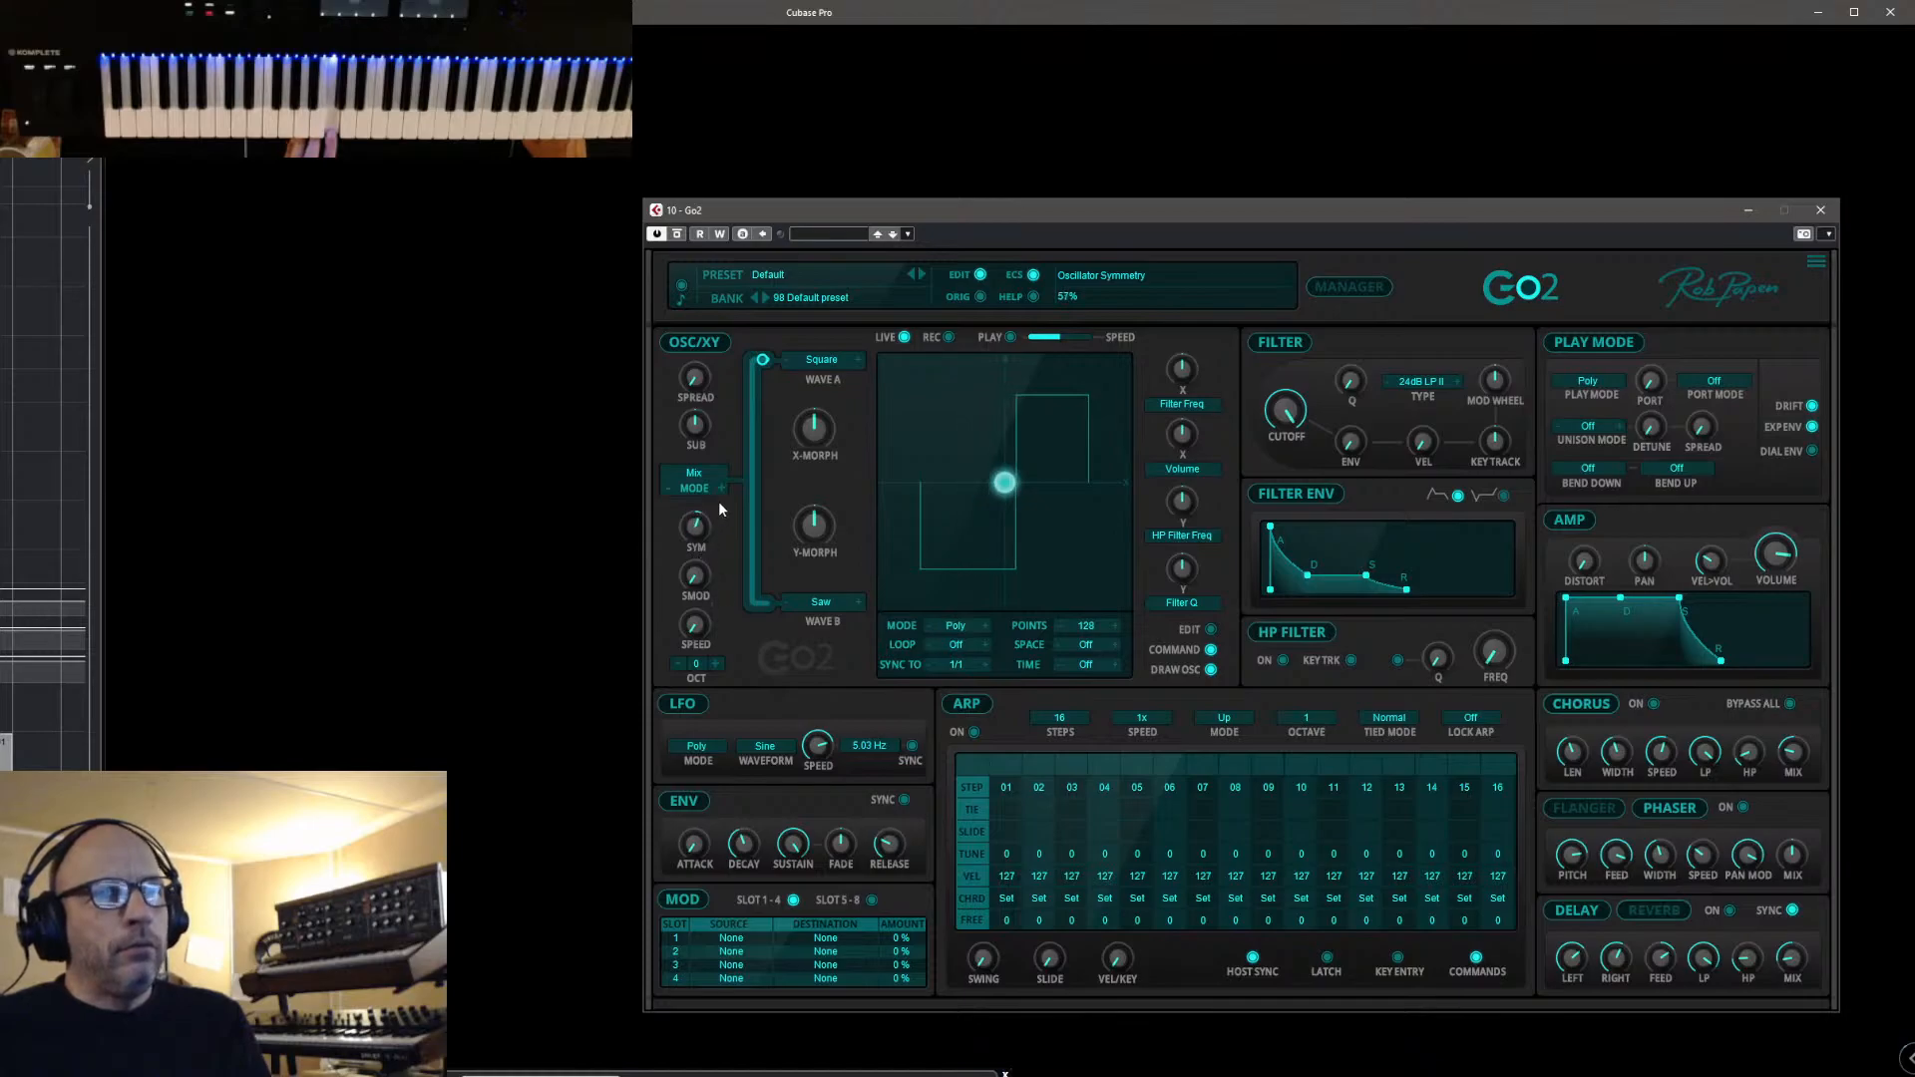
{"action": "left_click_drag", "start_coordinate": [734, 464], "coordinate": [727, 511]}
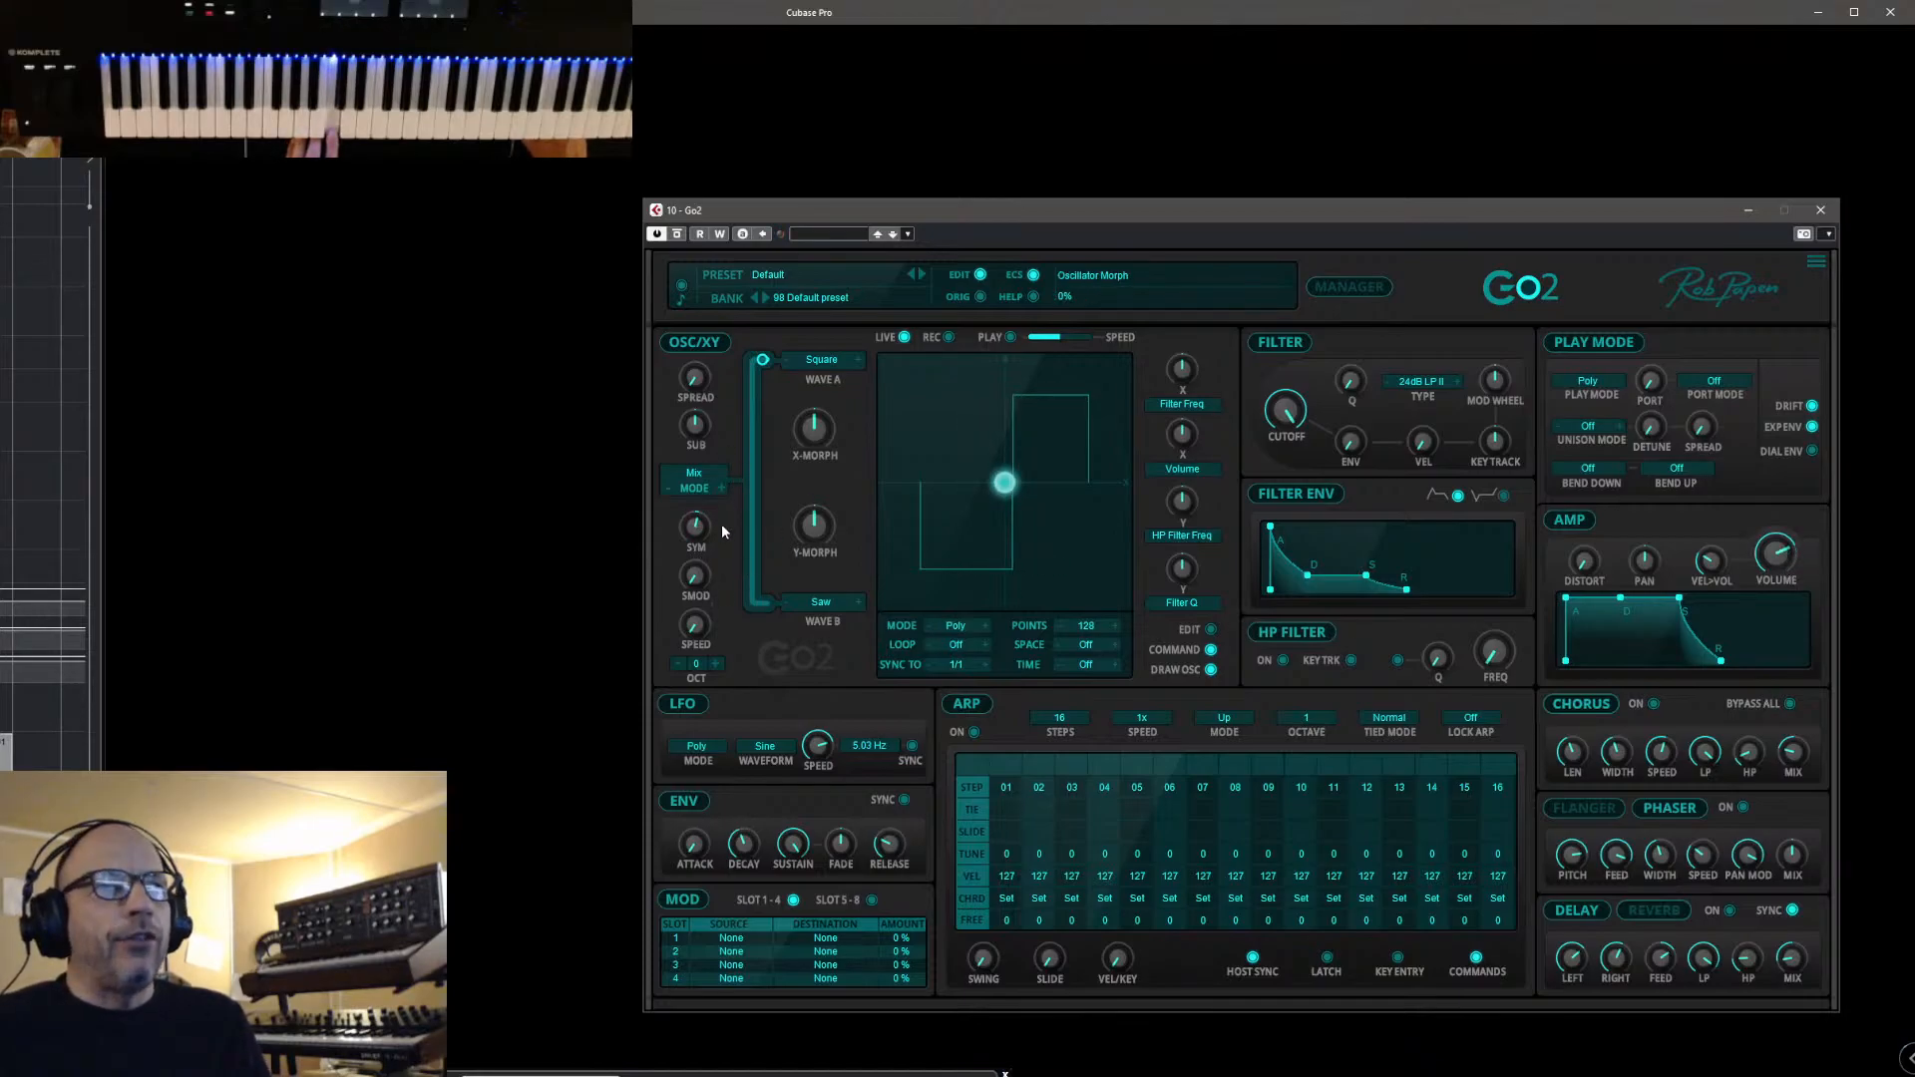
{"action": "left_click_drag", "start_coordinate": [706, 542], "coordinate": [710, 493]}
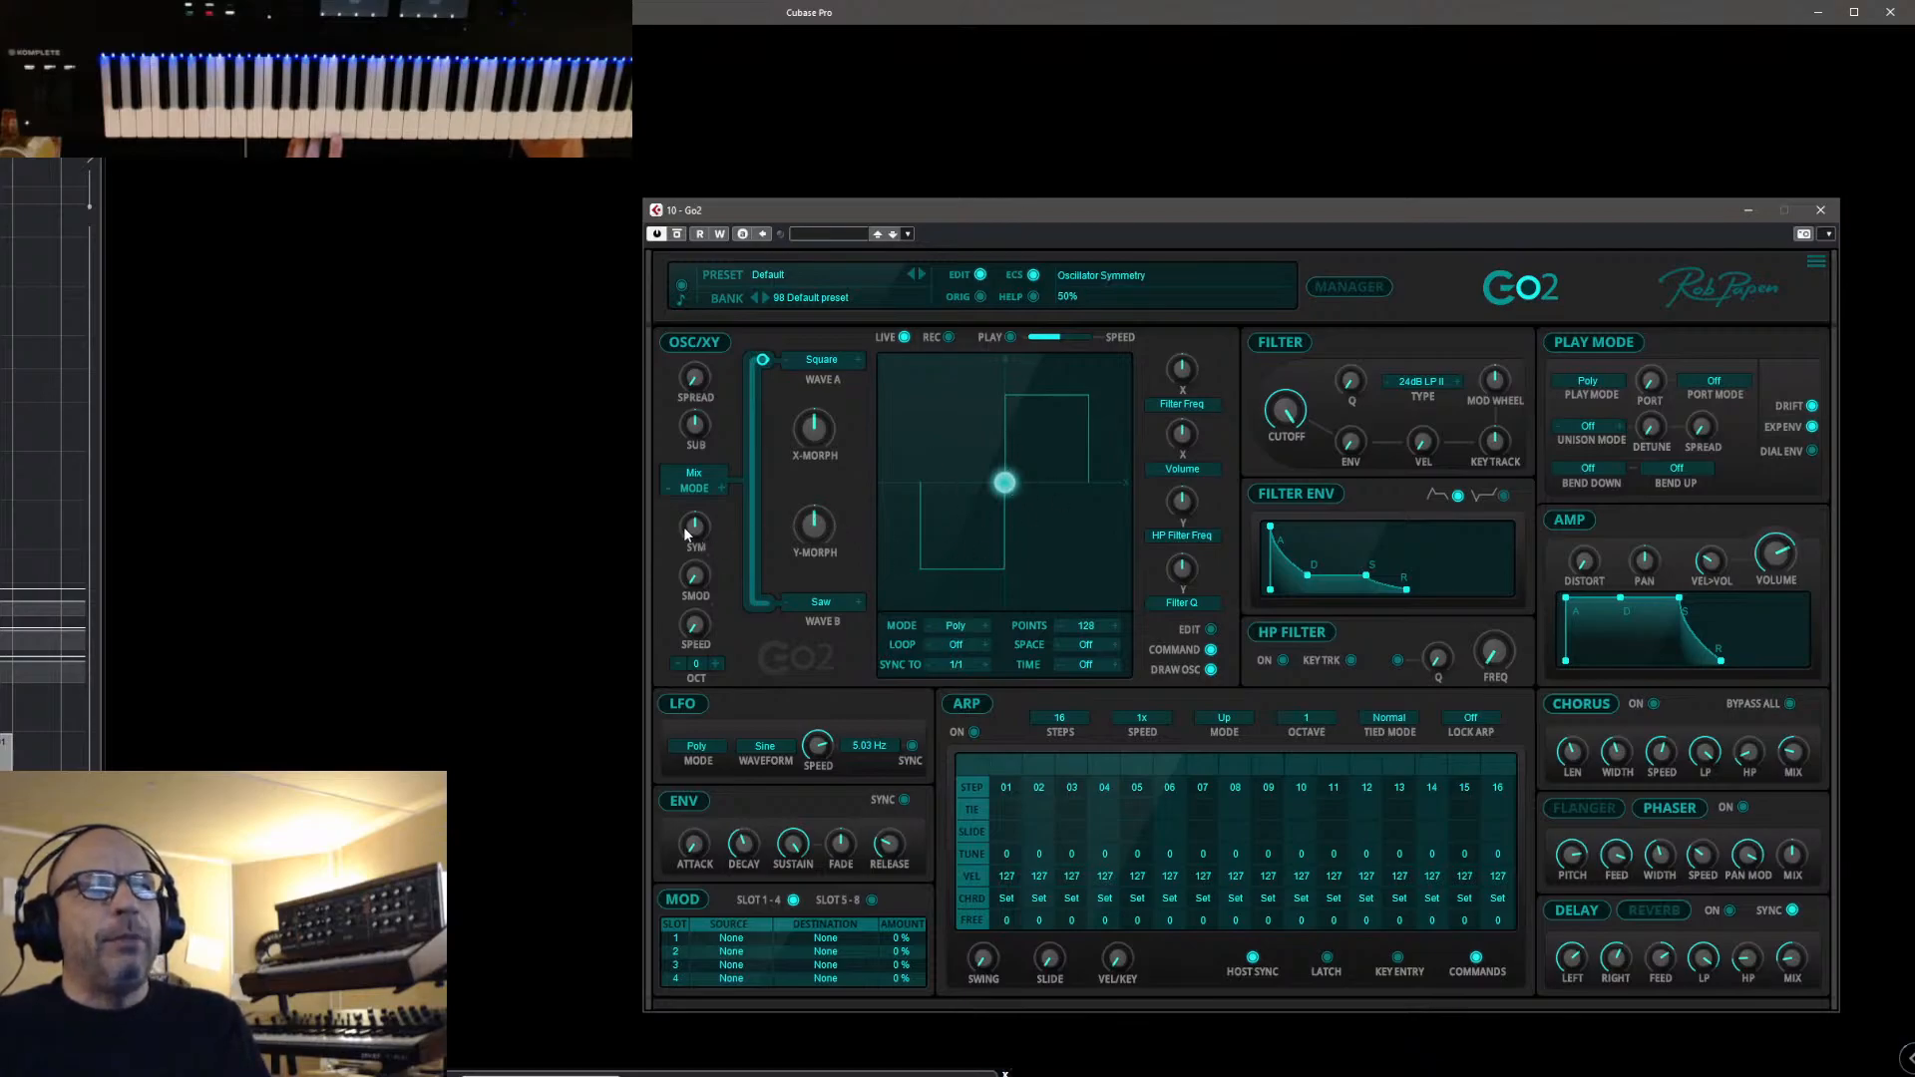
{"action": "left_click_drag", "start_coordinate": [698, 548], "coordinate": [724, 488]}
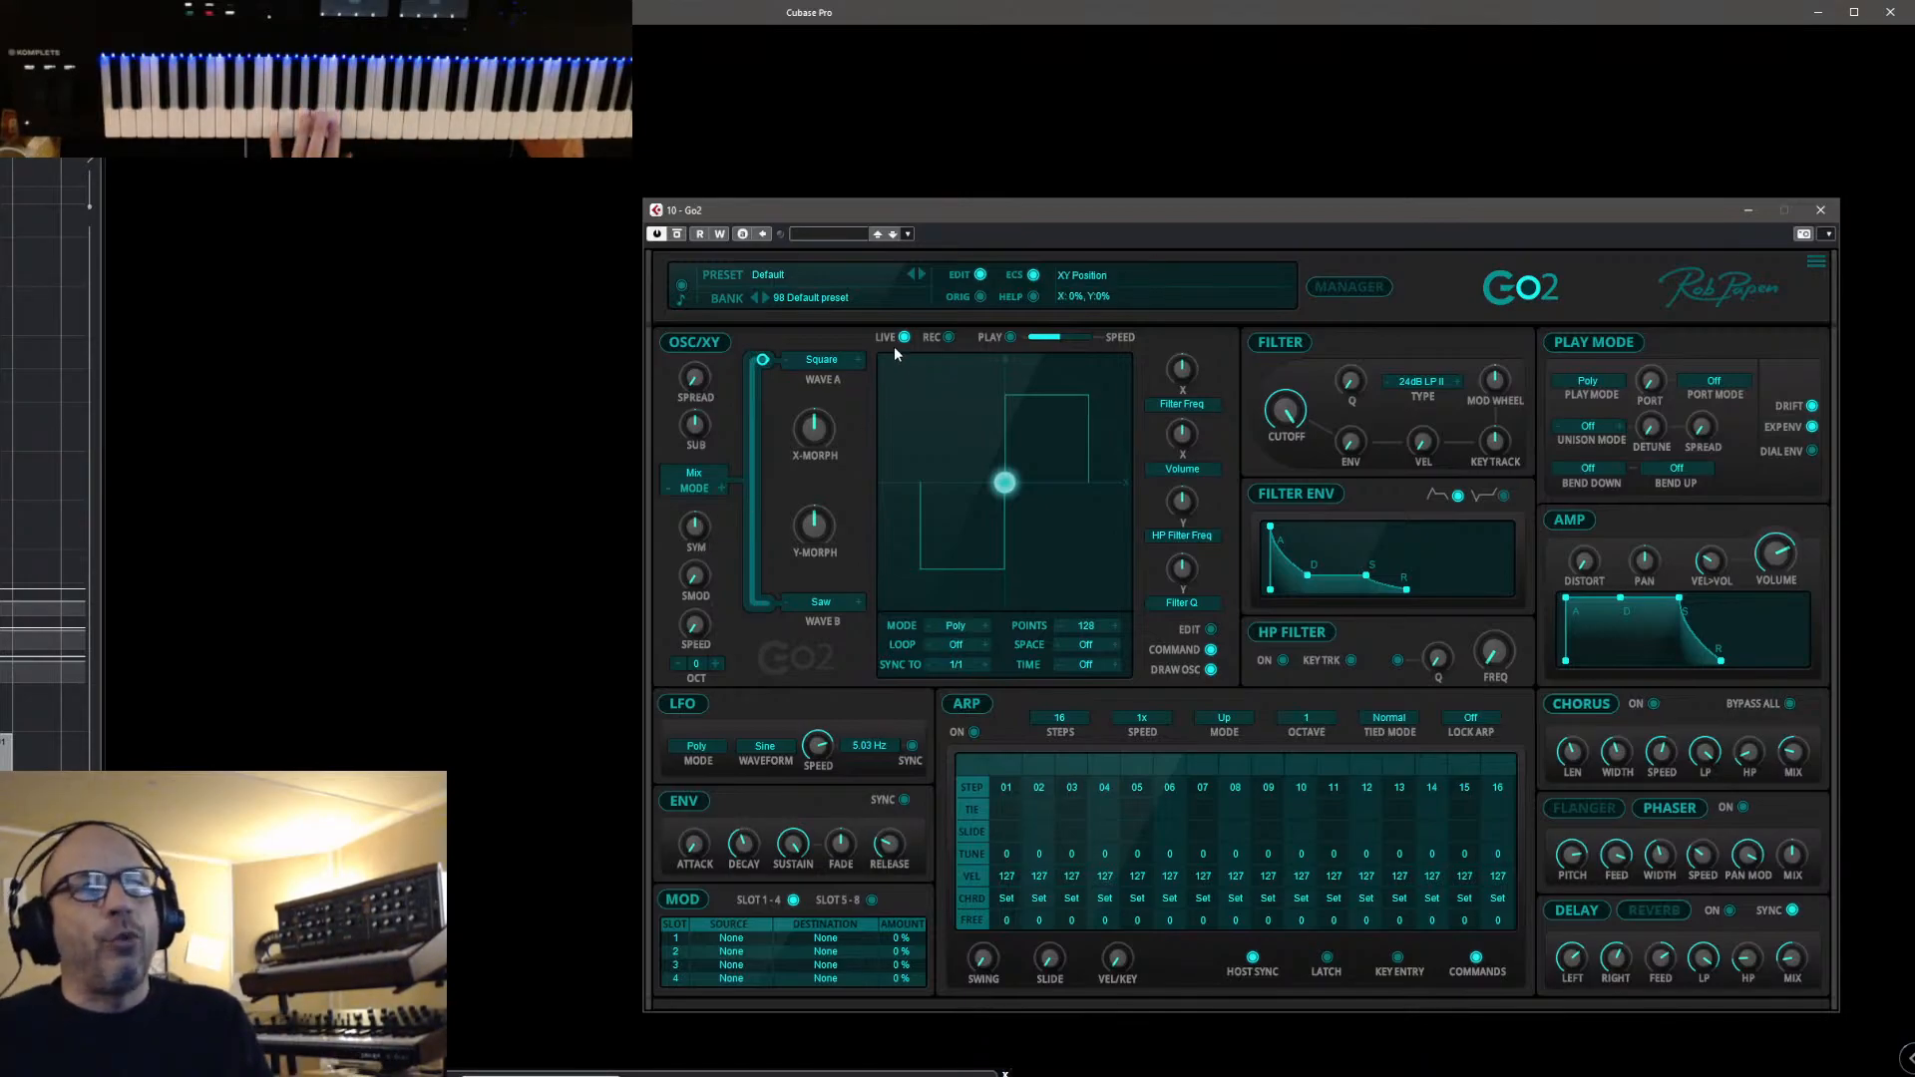
Set Wave A to Spec 09 from Spectrum Waves 1, try its symmetry and reset the symmetry to 50%
{"action": "left_click", "coordinate": [833, 361]}
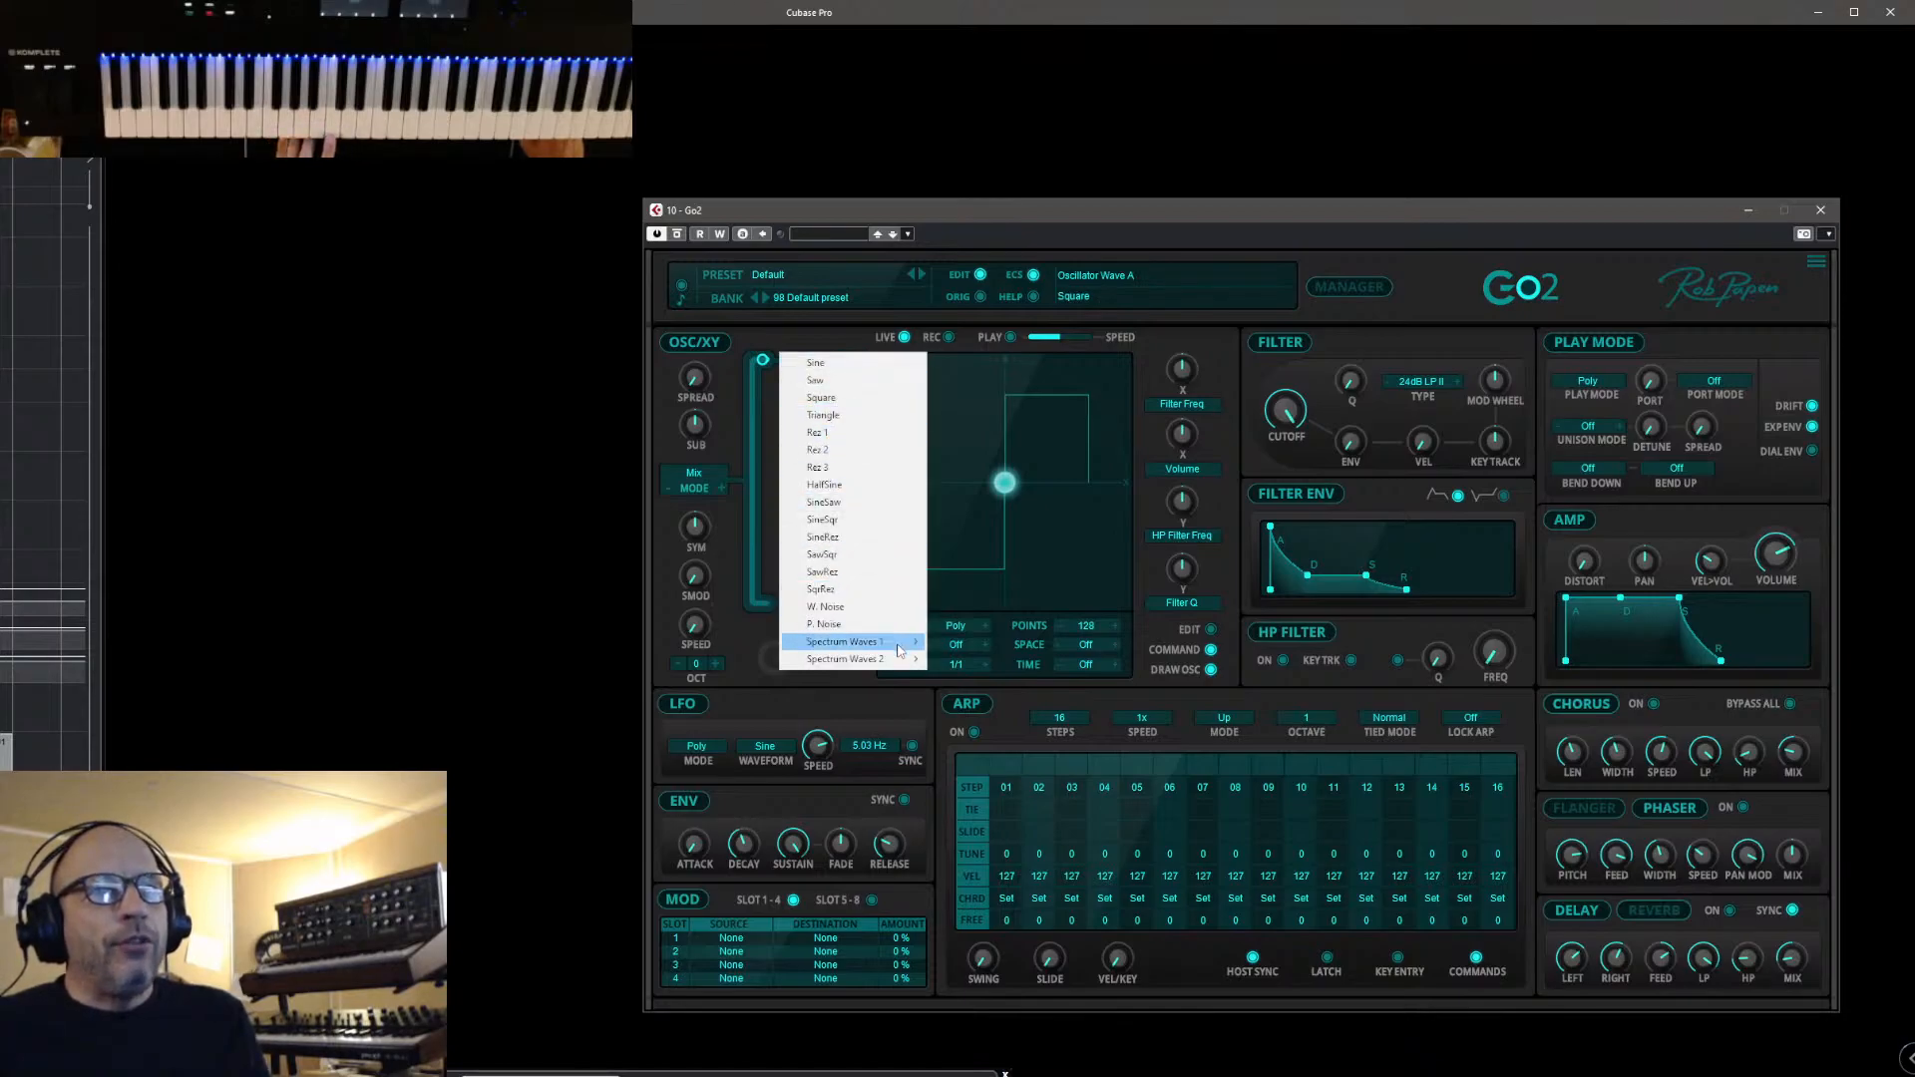
{"action": "mouse_move", "coordinate": [897, 644]}
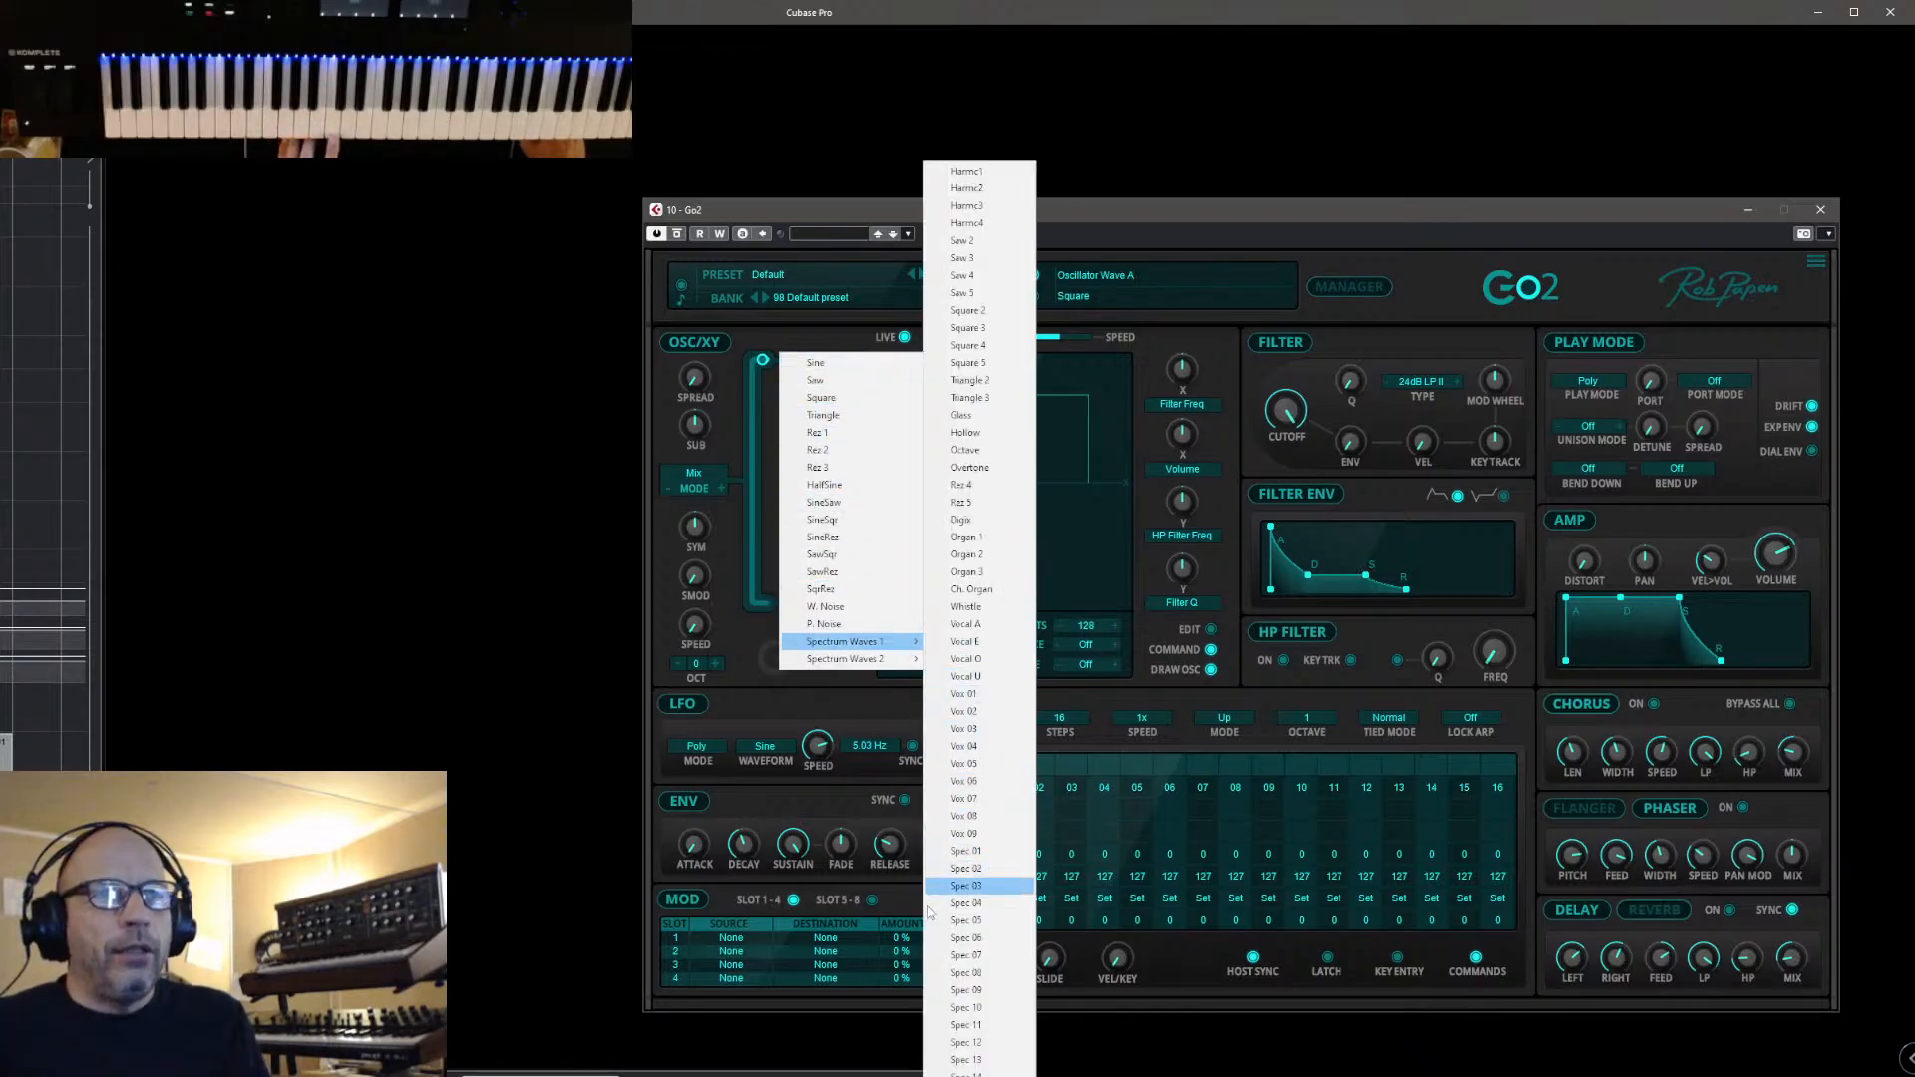
{"action": "left_click", "coordinate": [966, 988]}
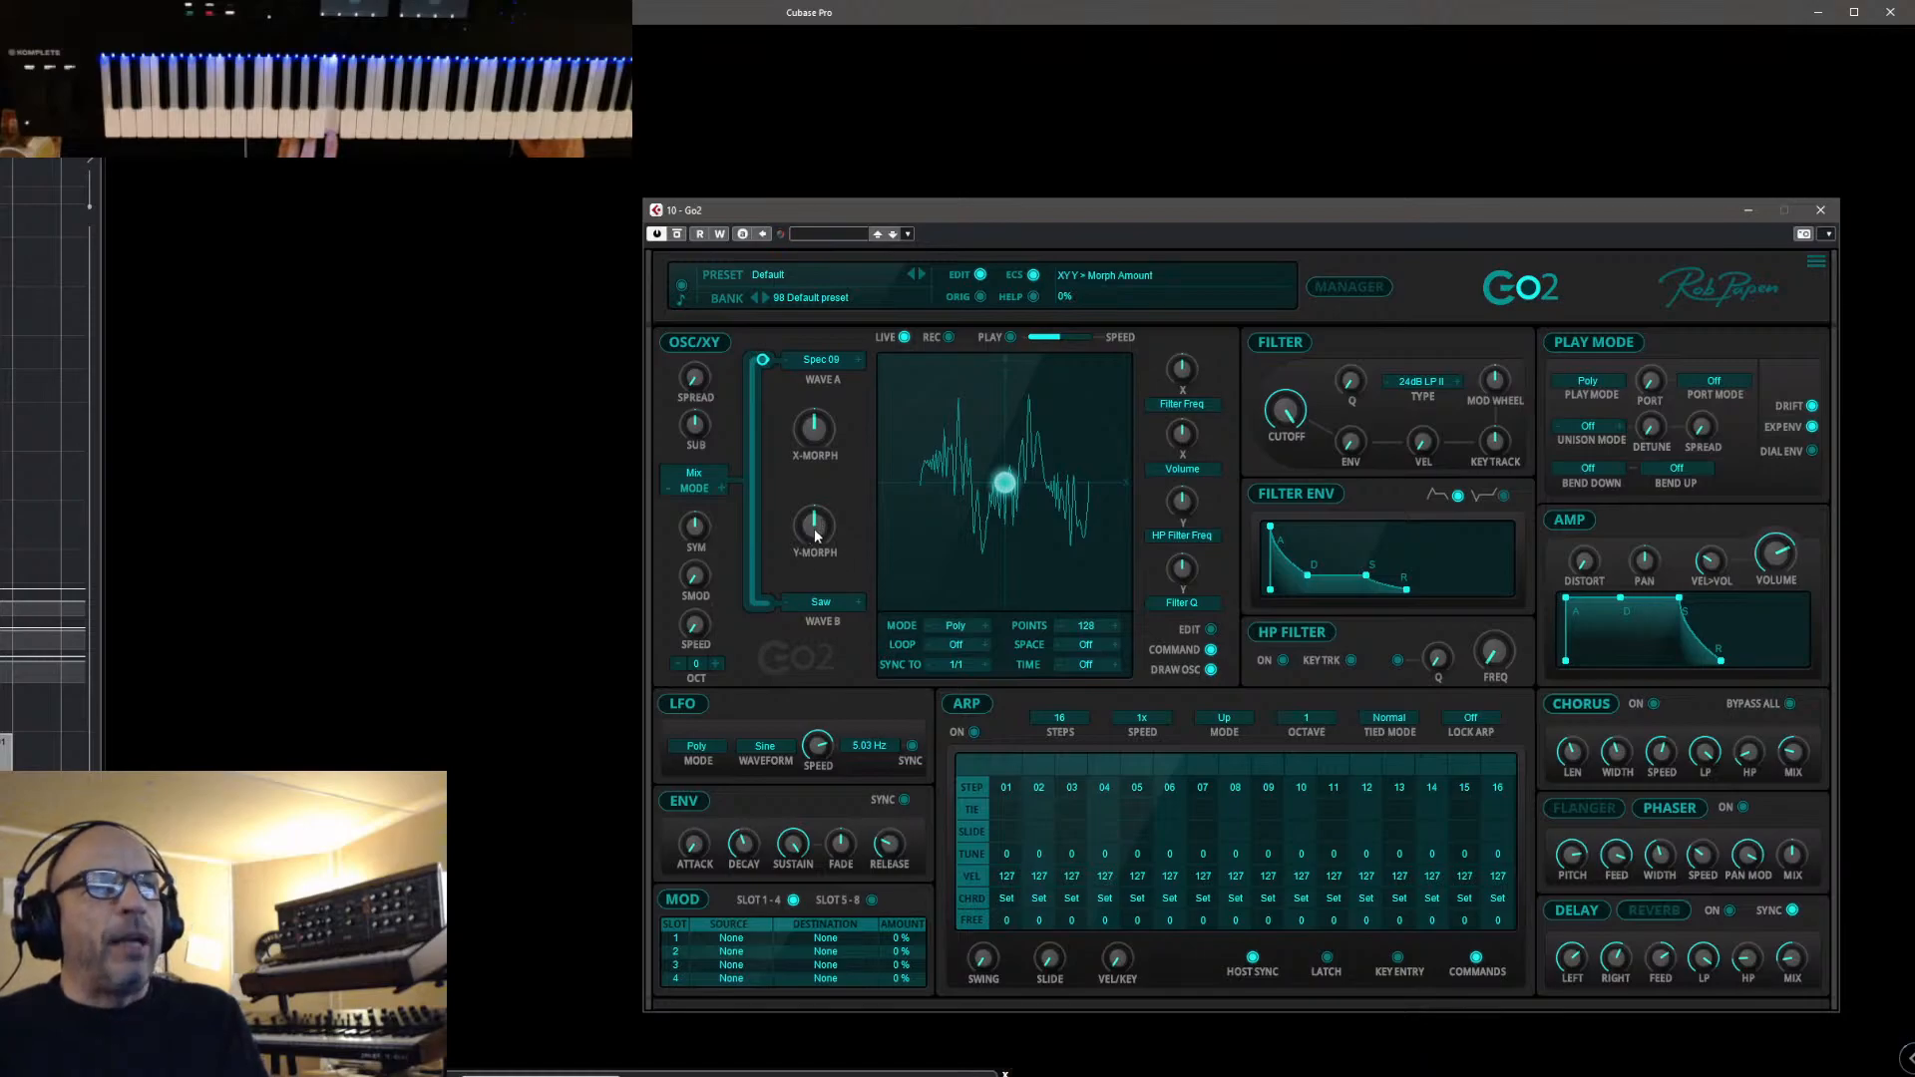
{"action": "left_click_drag", "start_coordinate": [695, 531], "coordinate": [722, 567]}
{"action": "double_click", "coordinate": [703, 527]}
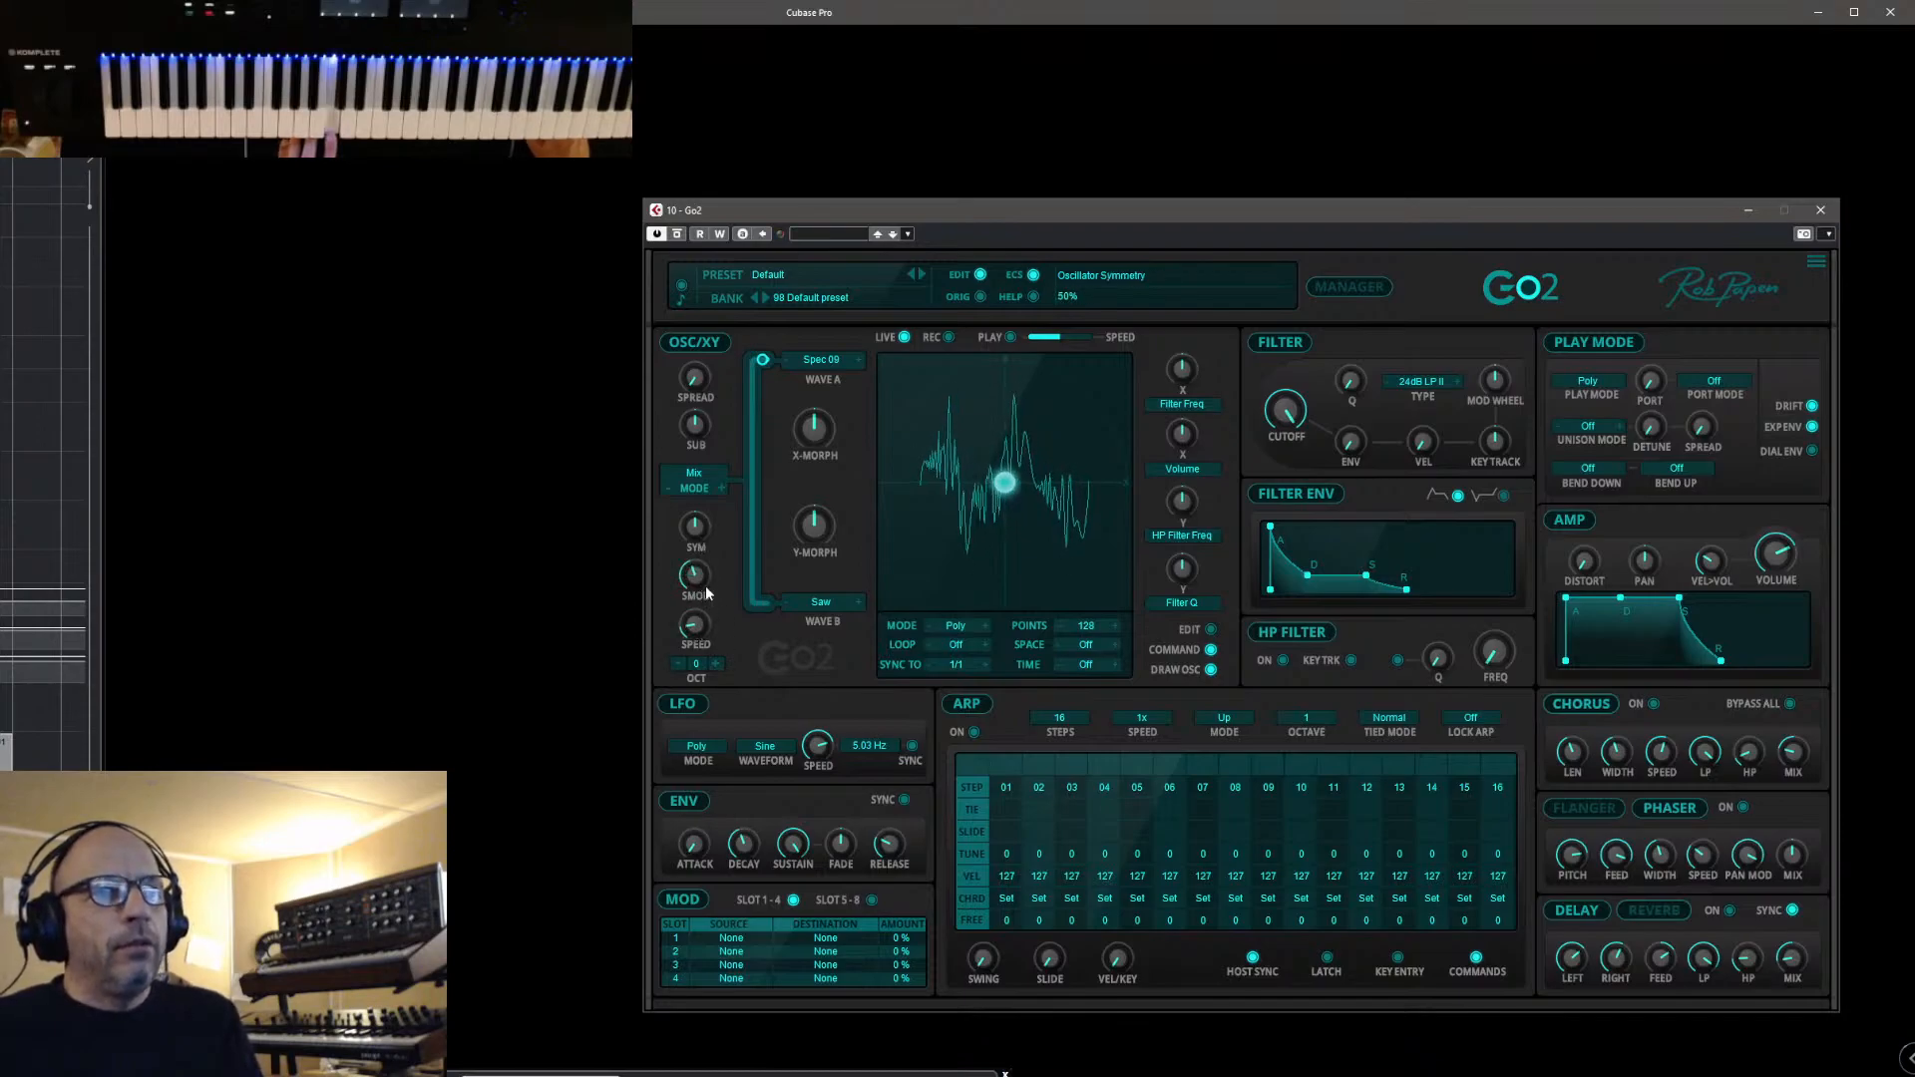
Dial in the oscillator SMod amount and SMod speed to modulate the symmetry of the Spec 09 wave
{"action": "left_click_drag", "start_coordinate": [709, 582], "coordinate": [714, 572]}
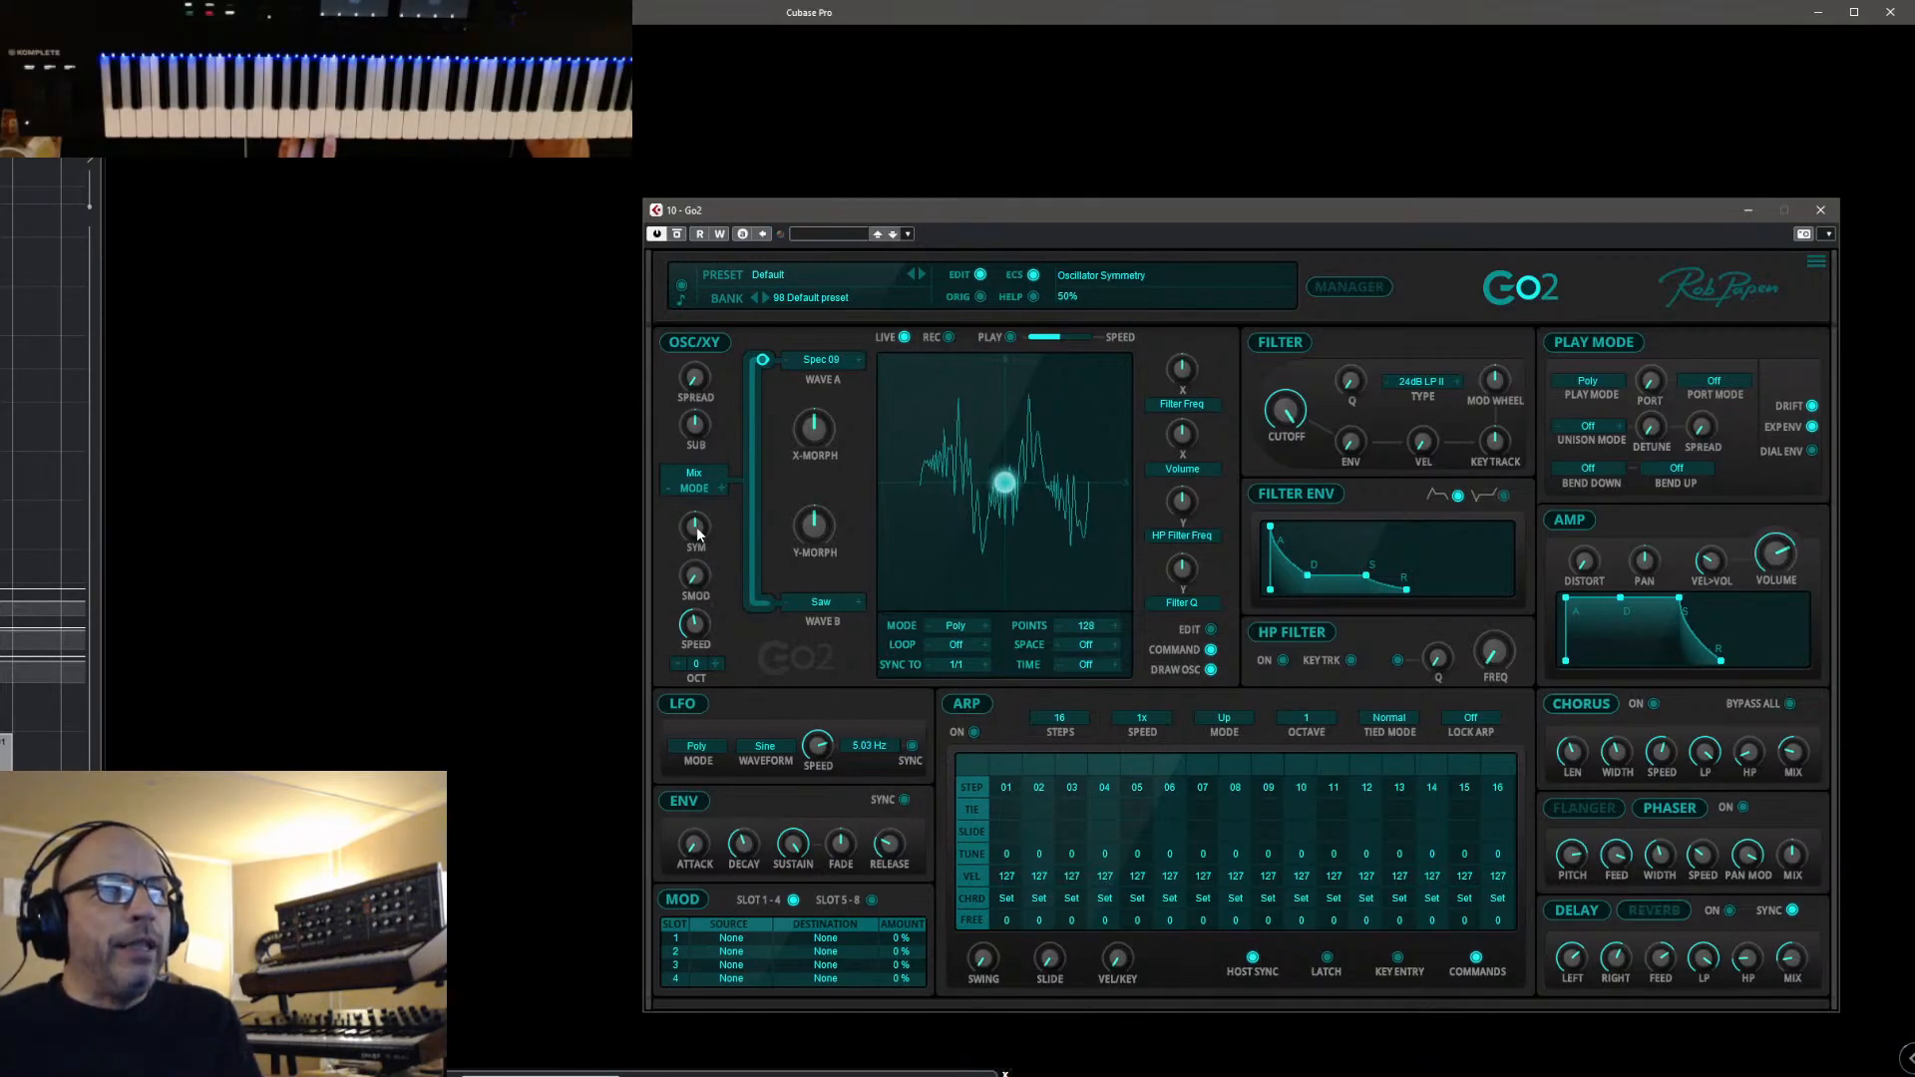
{"action": "mouse_move", "coordinate": [700, 537]}
{"action": "left_mouse_down"}
{"action": "mouse_move", "coordinate": [699, 521]}
{"action": "mouse_move", "coordinate": [701, 577]}
{"action": "mouse_move", "coordinate": [720, 531]}
{"action": "left_mouse_up"}
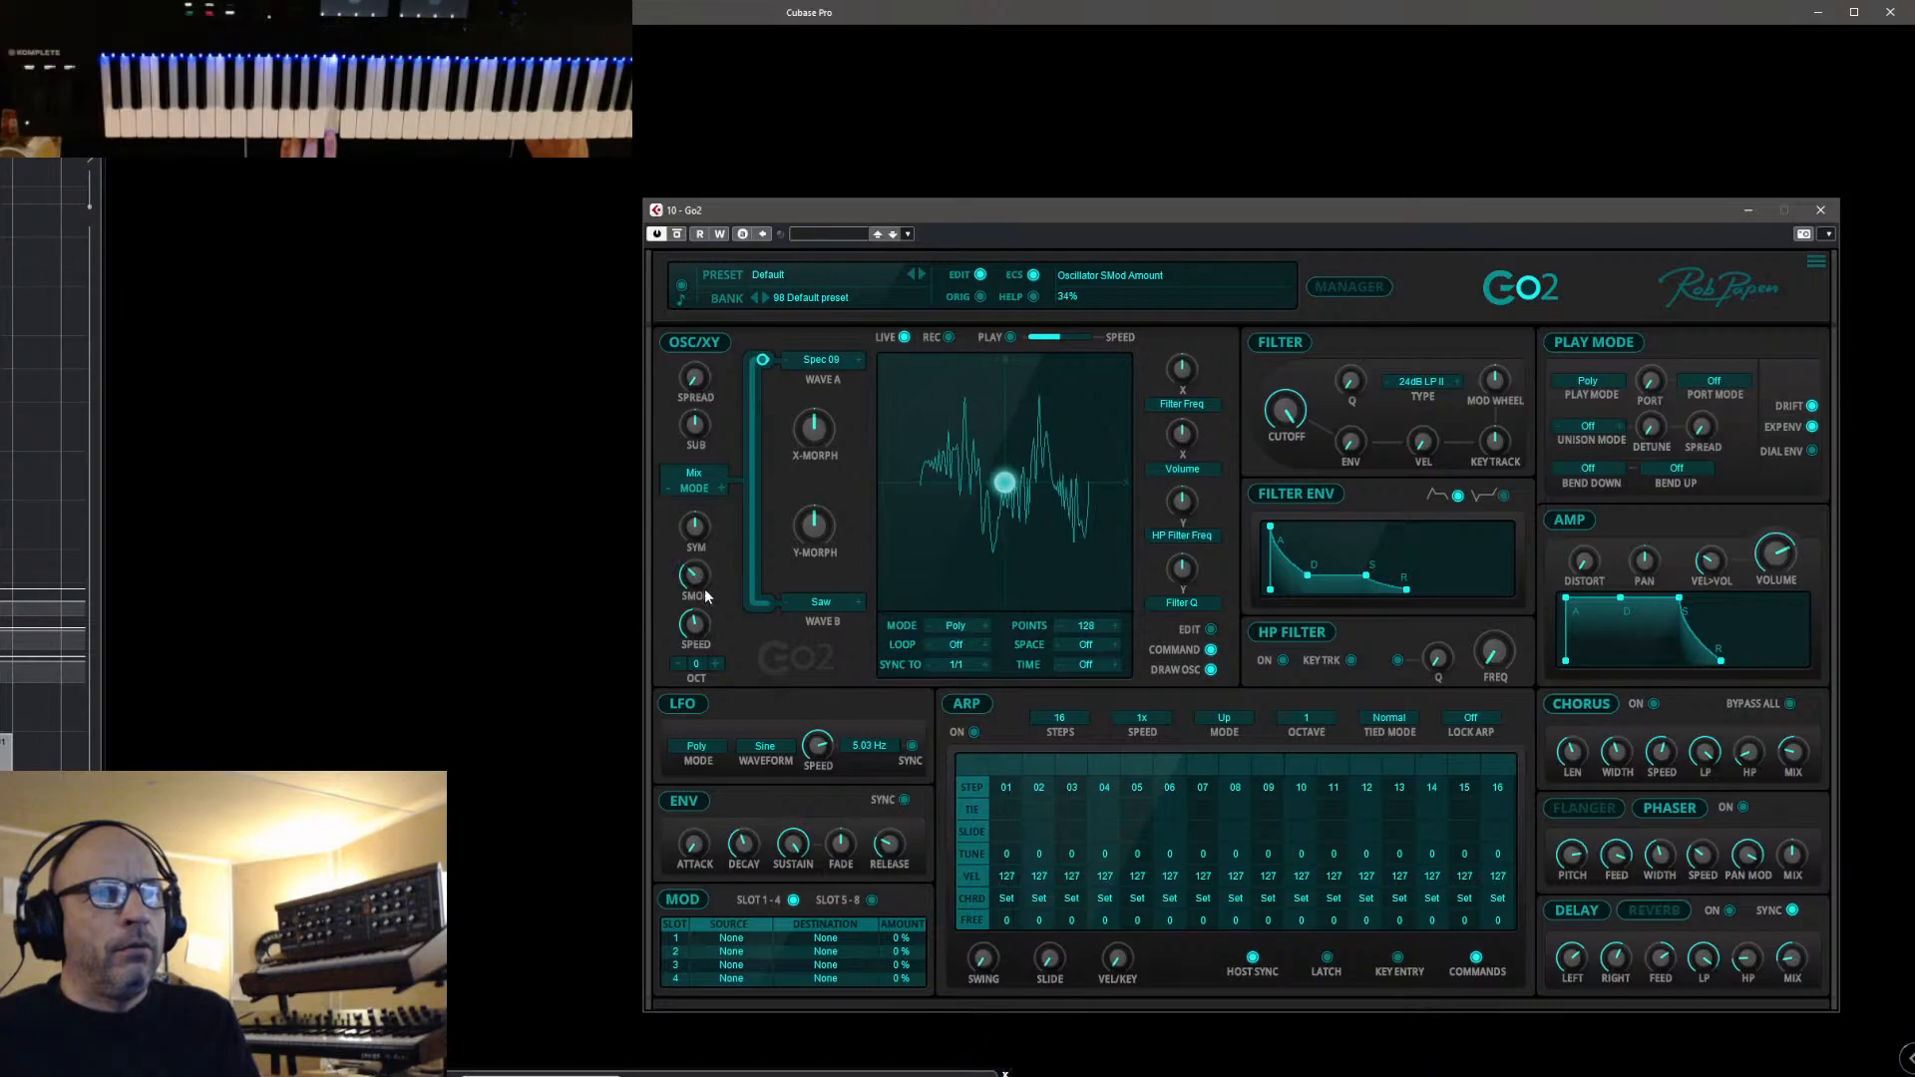
{"action": "left_click_drag", "start_coordinate": [696, 625], "coordinate": [703, 635]}
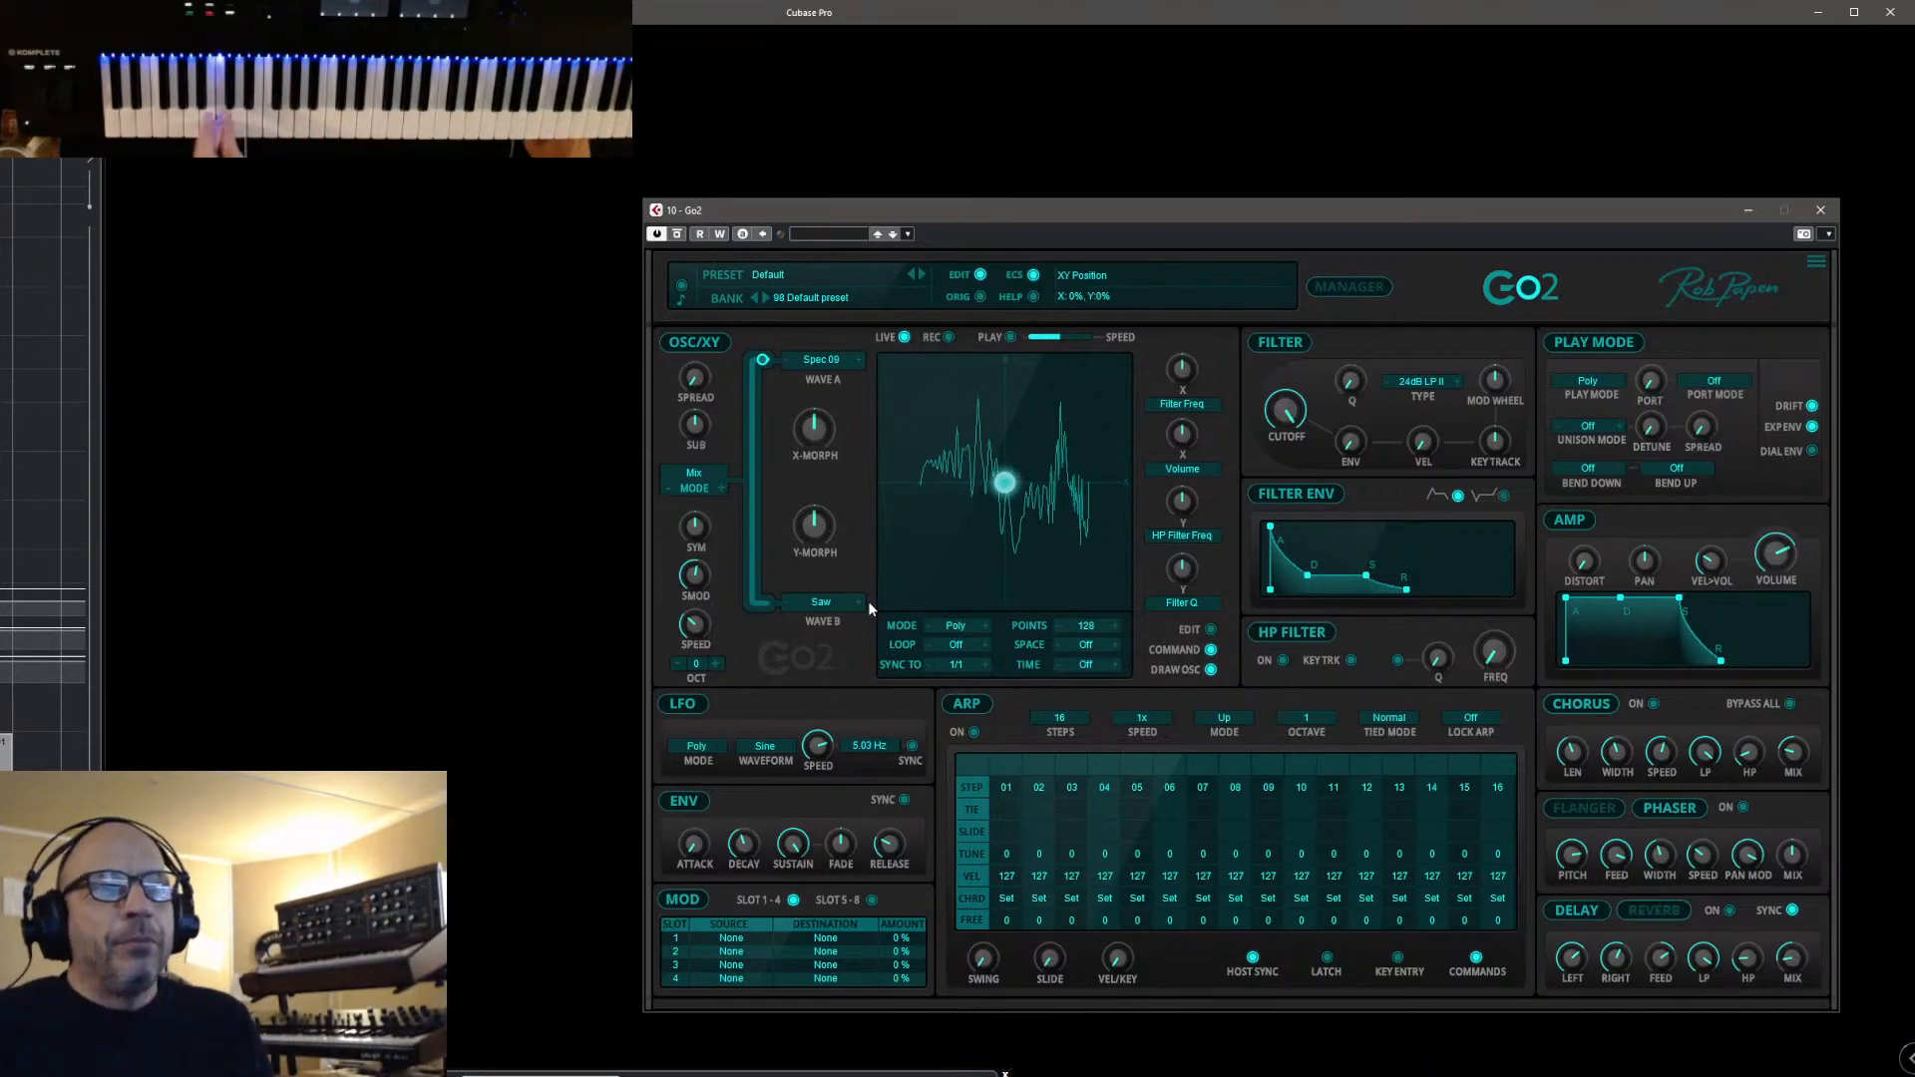
Set Wave B to Square with the wave balance about midway, and raise the sub-oscillator volume
{"action": "left_click_drag", "start_coordinate": [817, 528], "coordinate": [820, 518]}
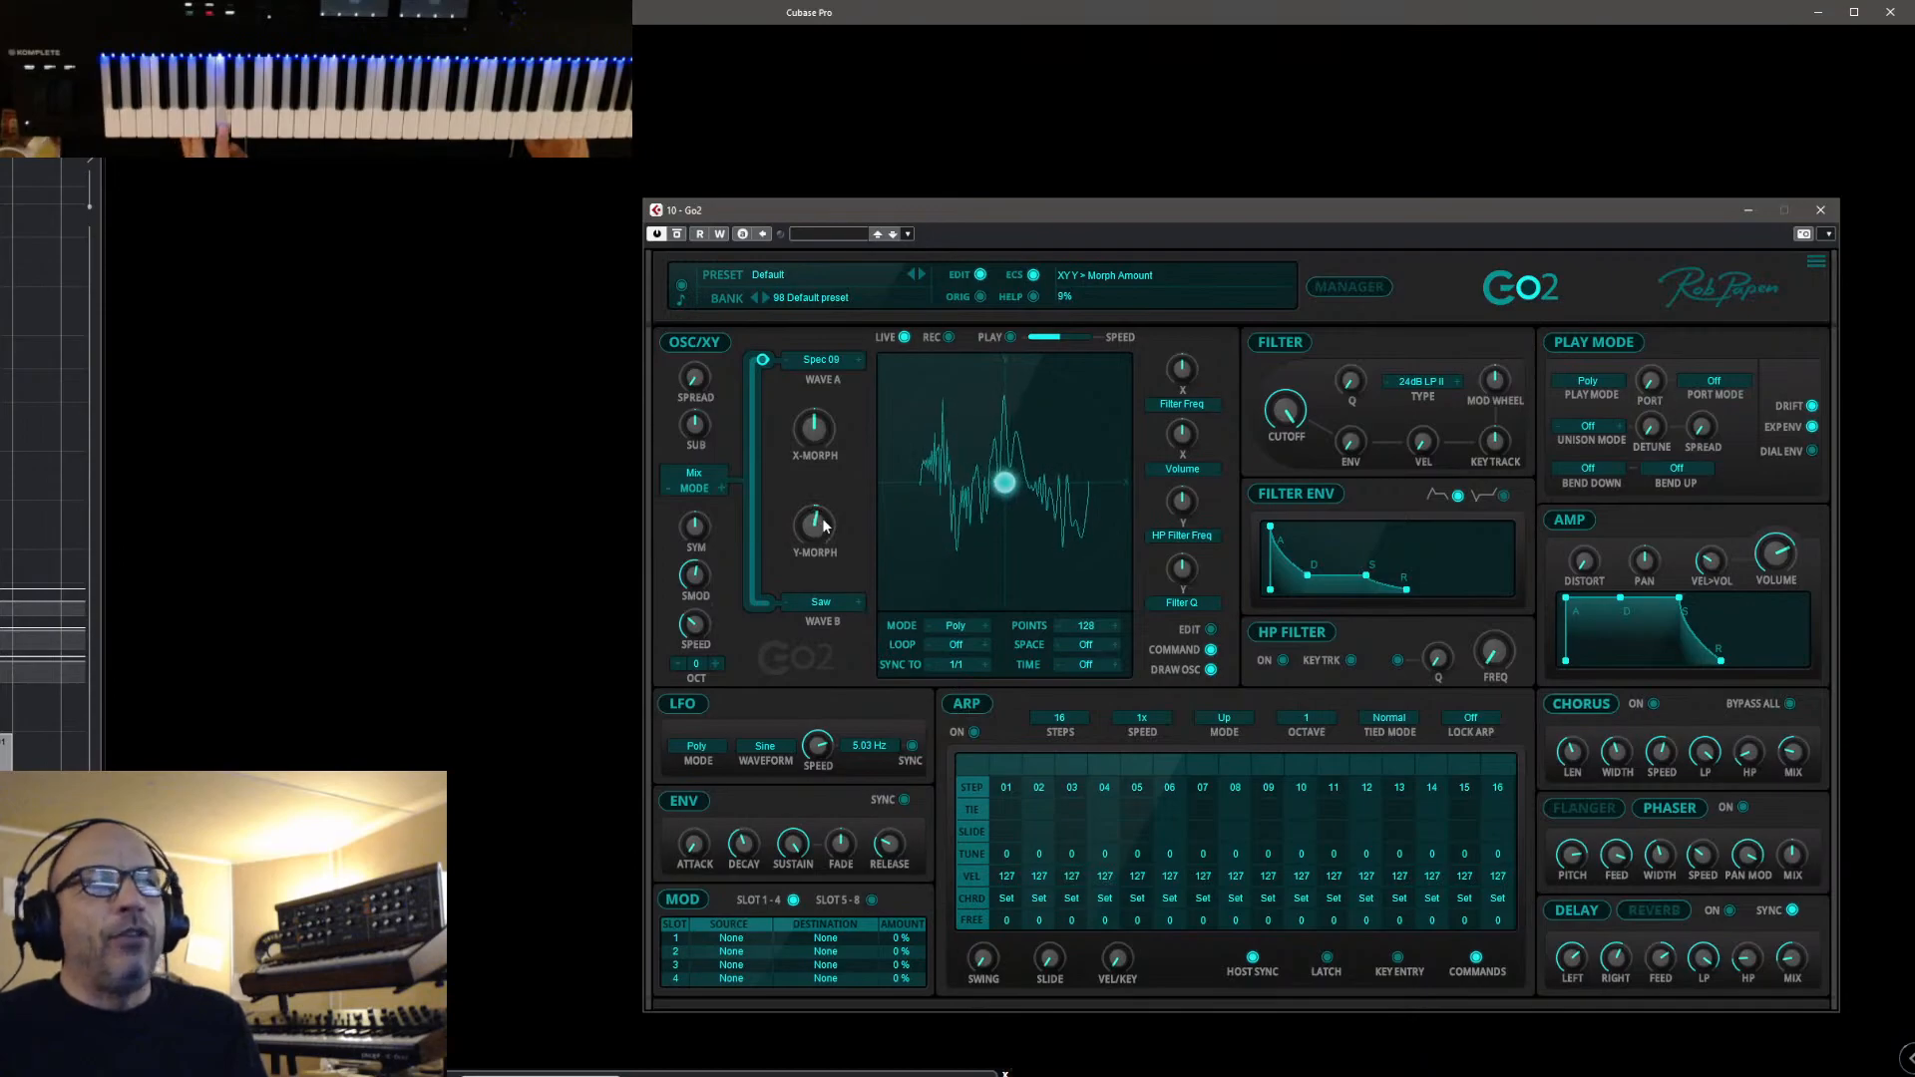
{"action": "left_click", "coordinate": [824, 602]}
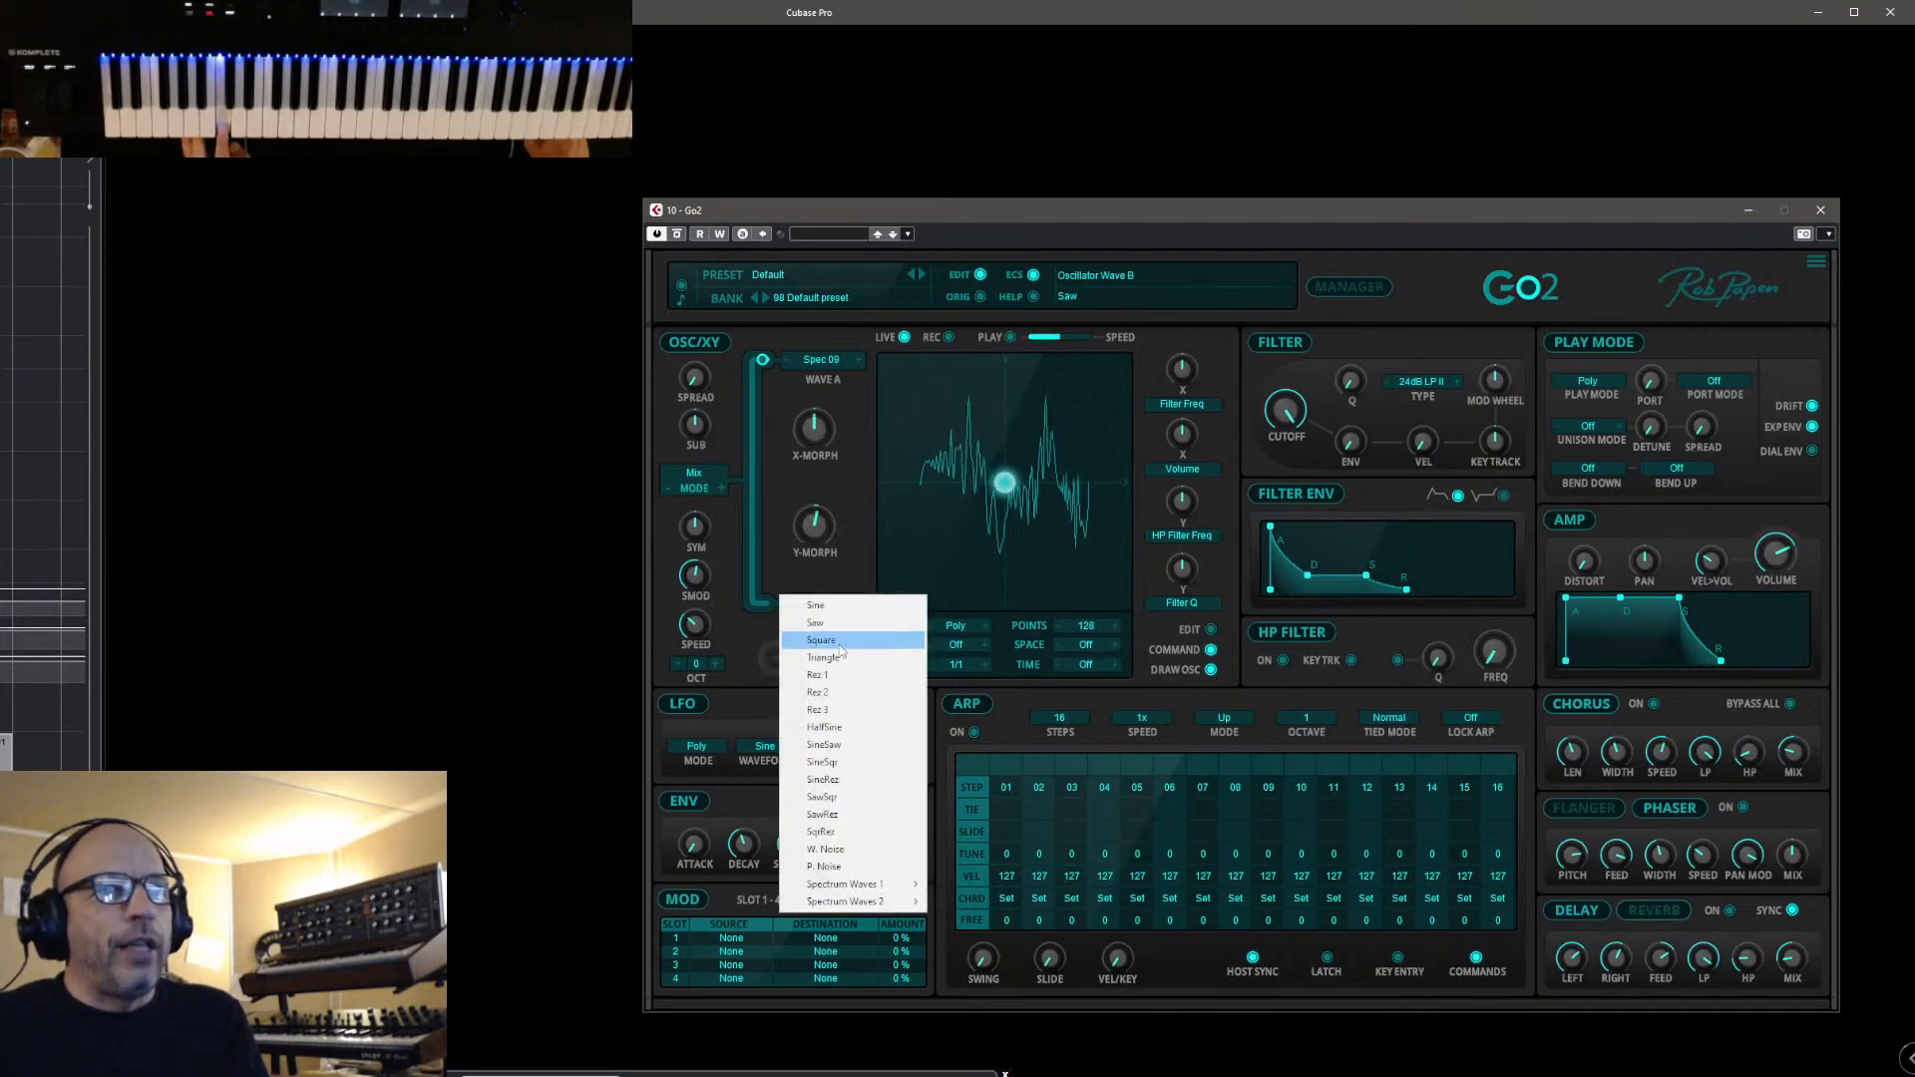
{"action": "left_click", "coordinate": [821, 639]}
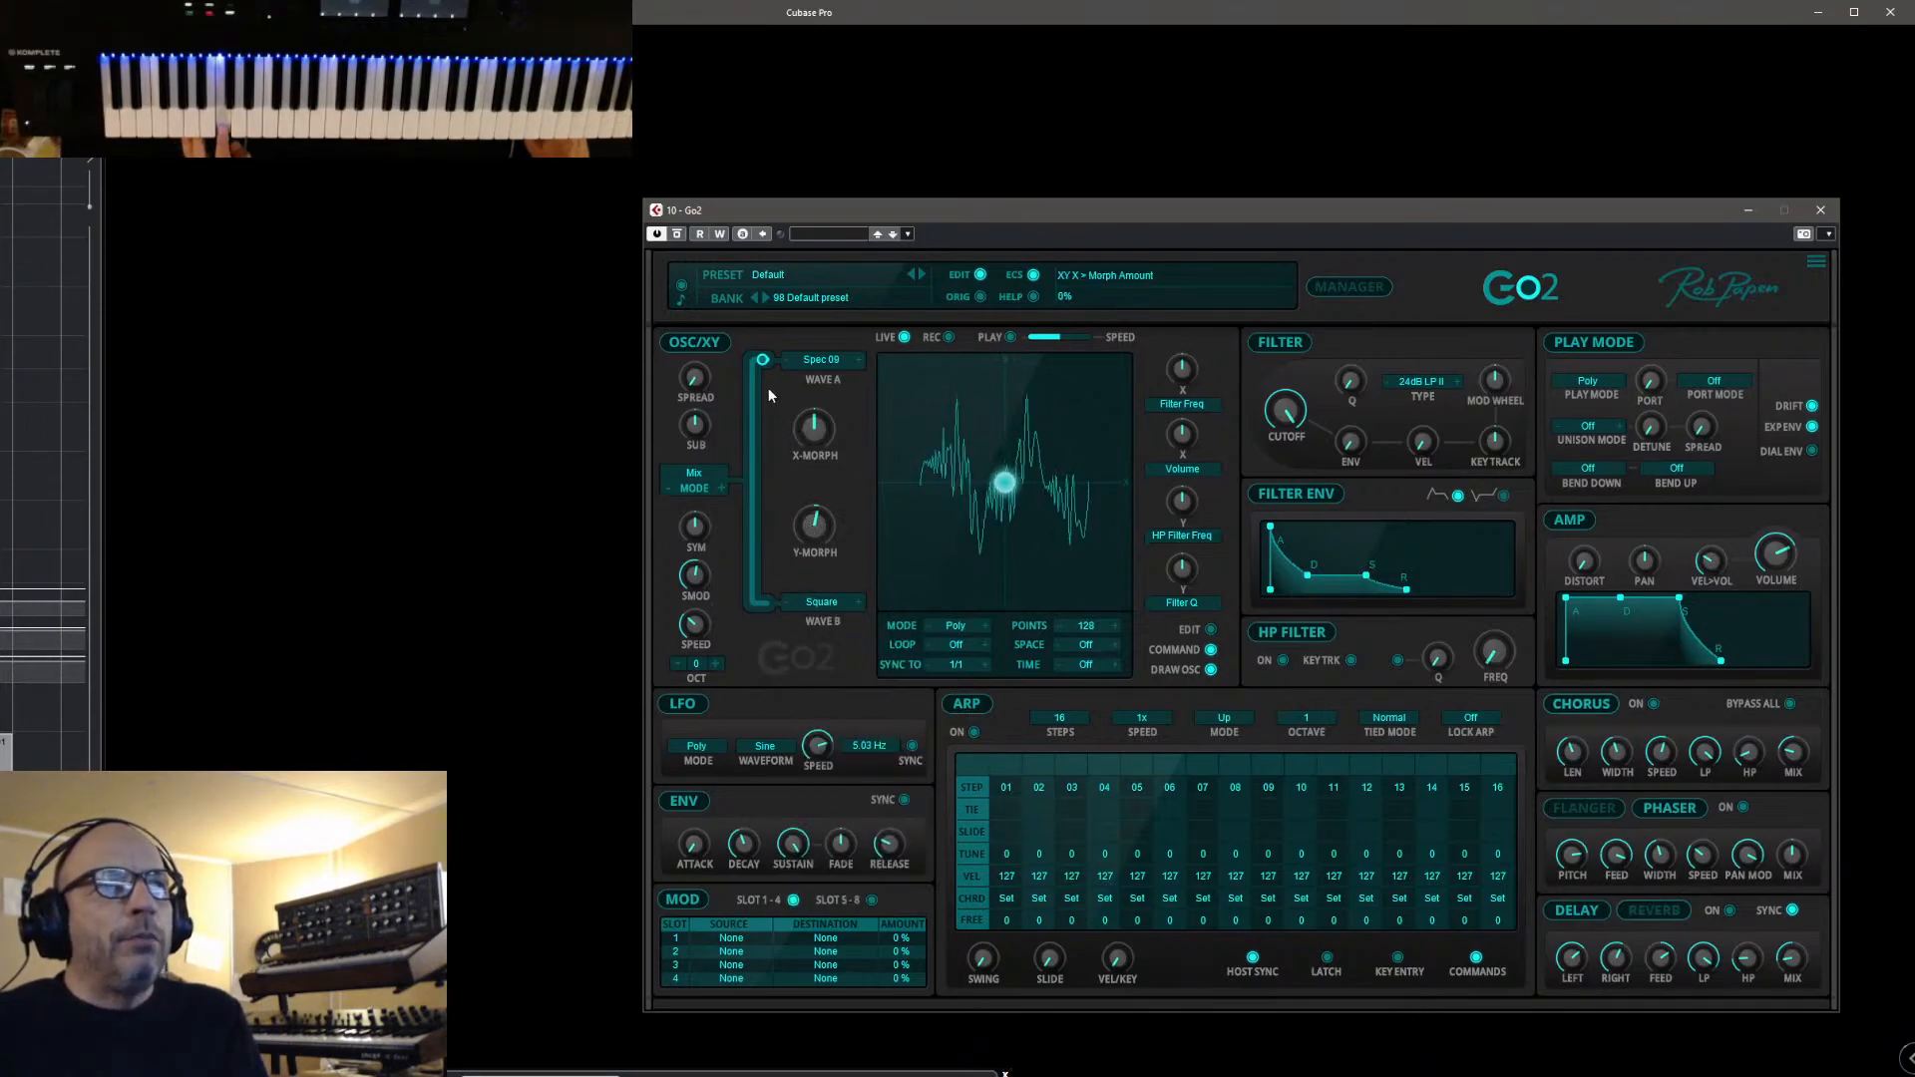
{"action": "left_click_drag", "start_coordinate": [757, 387], "coordinate": [825, 522]}
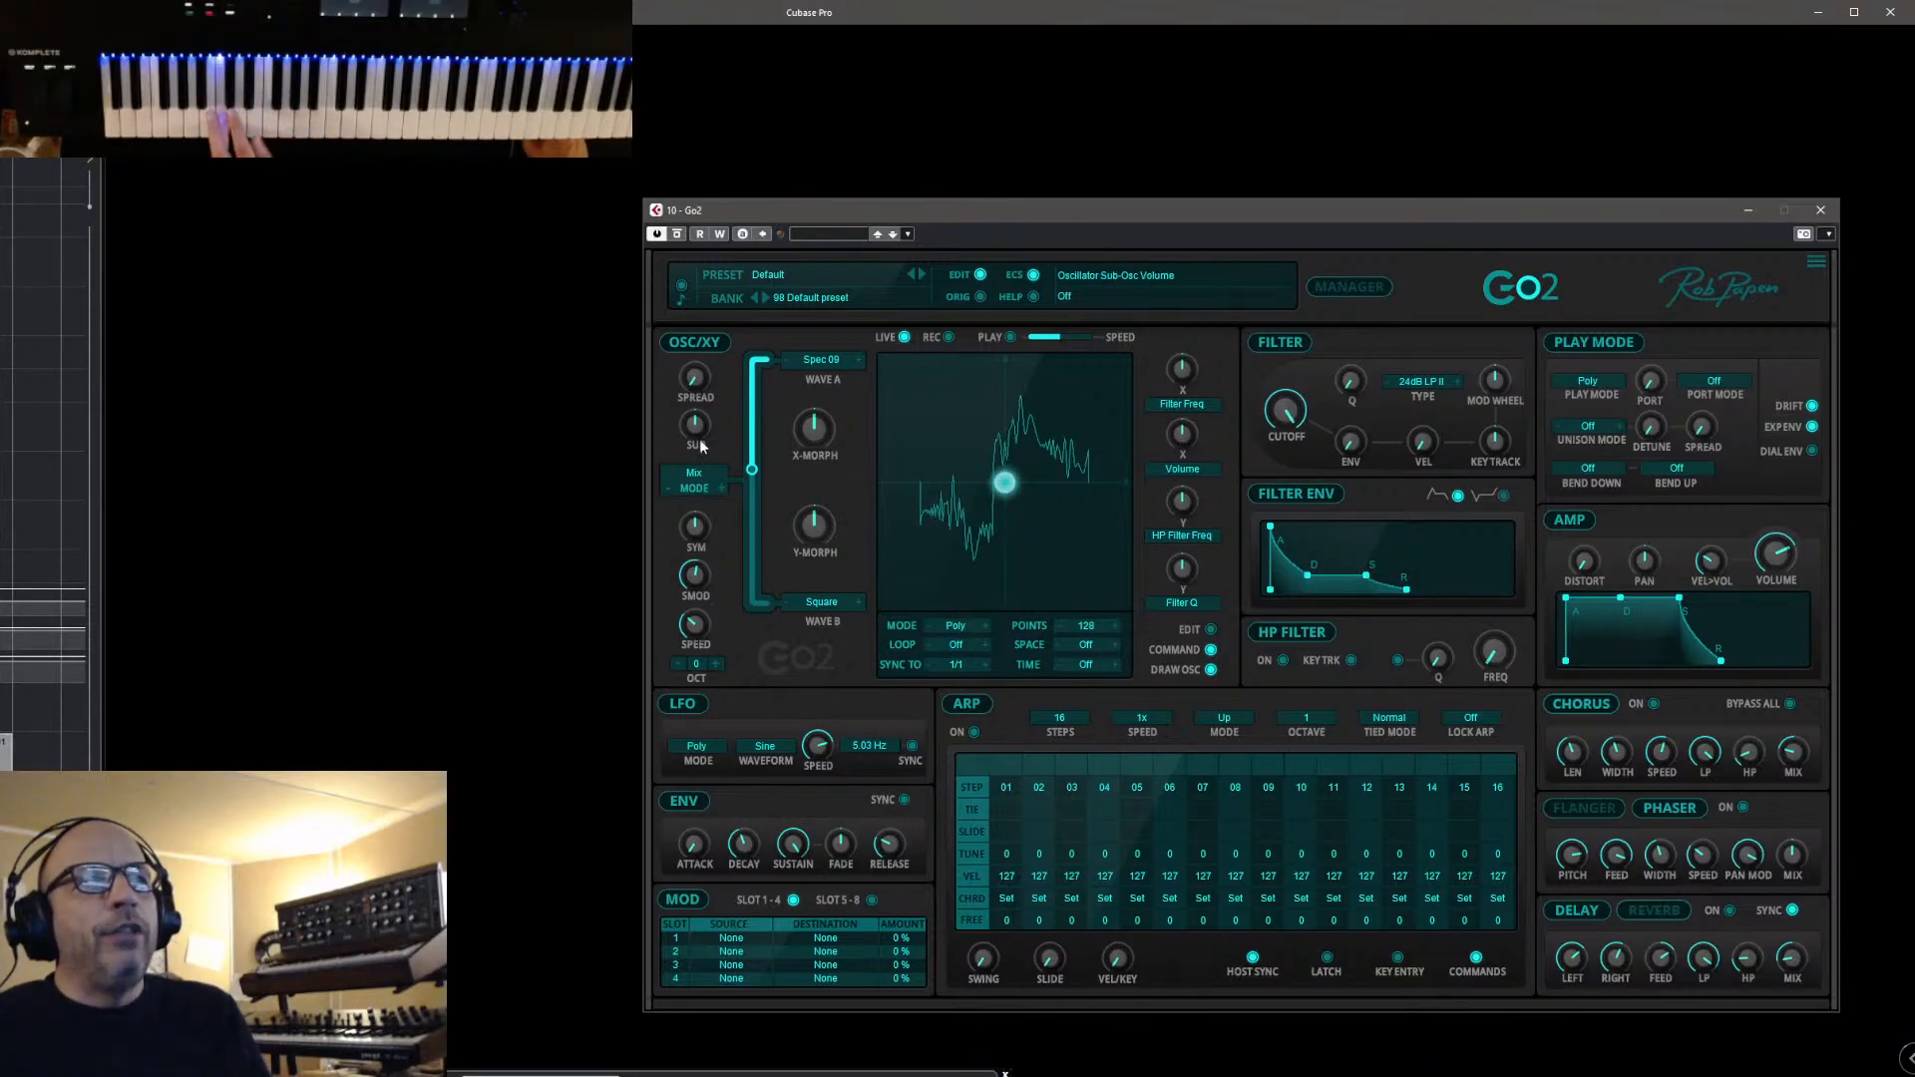
{"action": "mouse_move", "coordinate": [711, 409]}
{"action": "left_mouse_down"}
{"action": "mouse_move", "coordinate": [716, 362]}
{"action": "mouse_move", "coordinate": [726, 379]}
{"action": "left_mouse_up"}
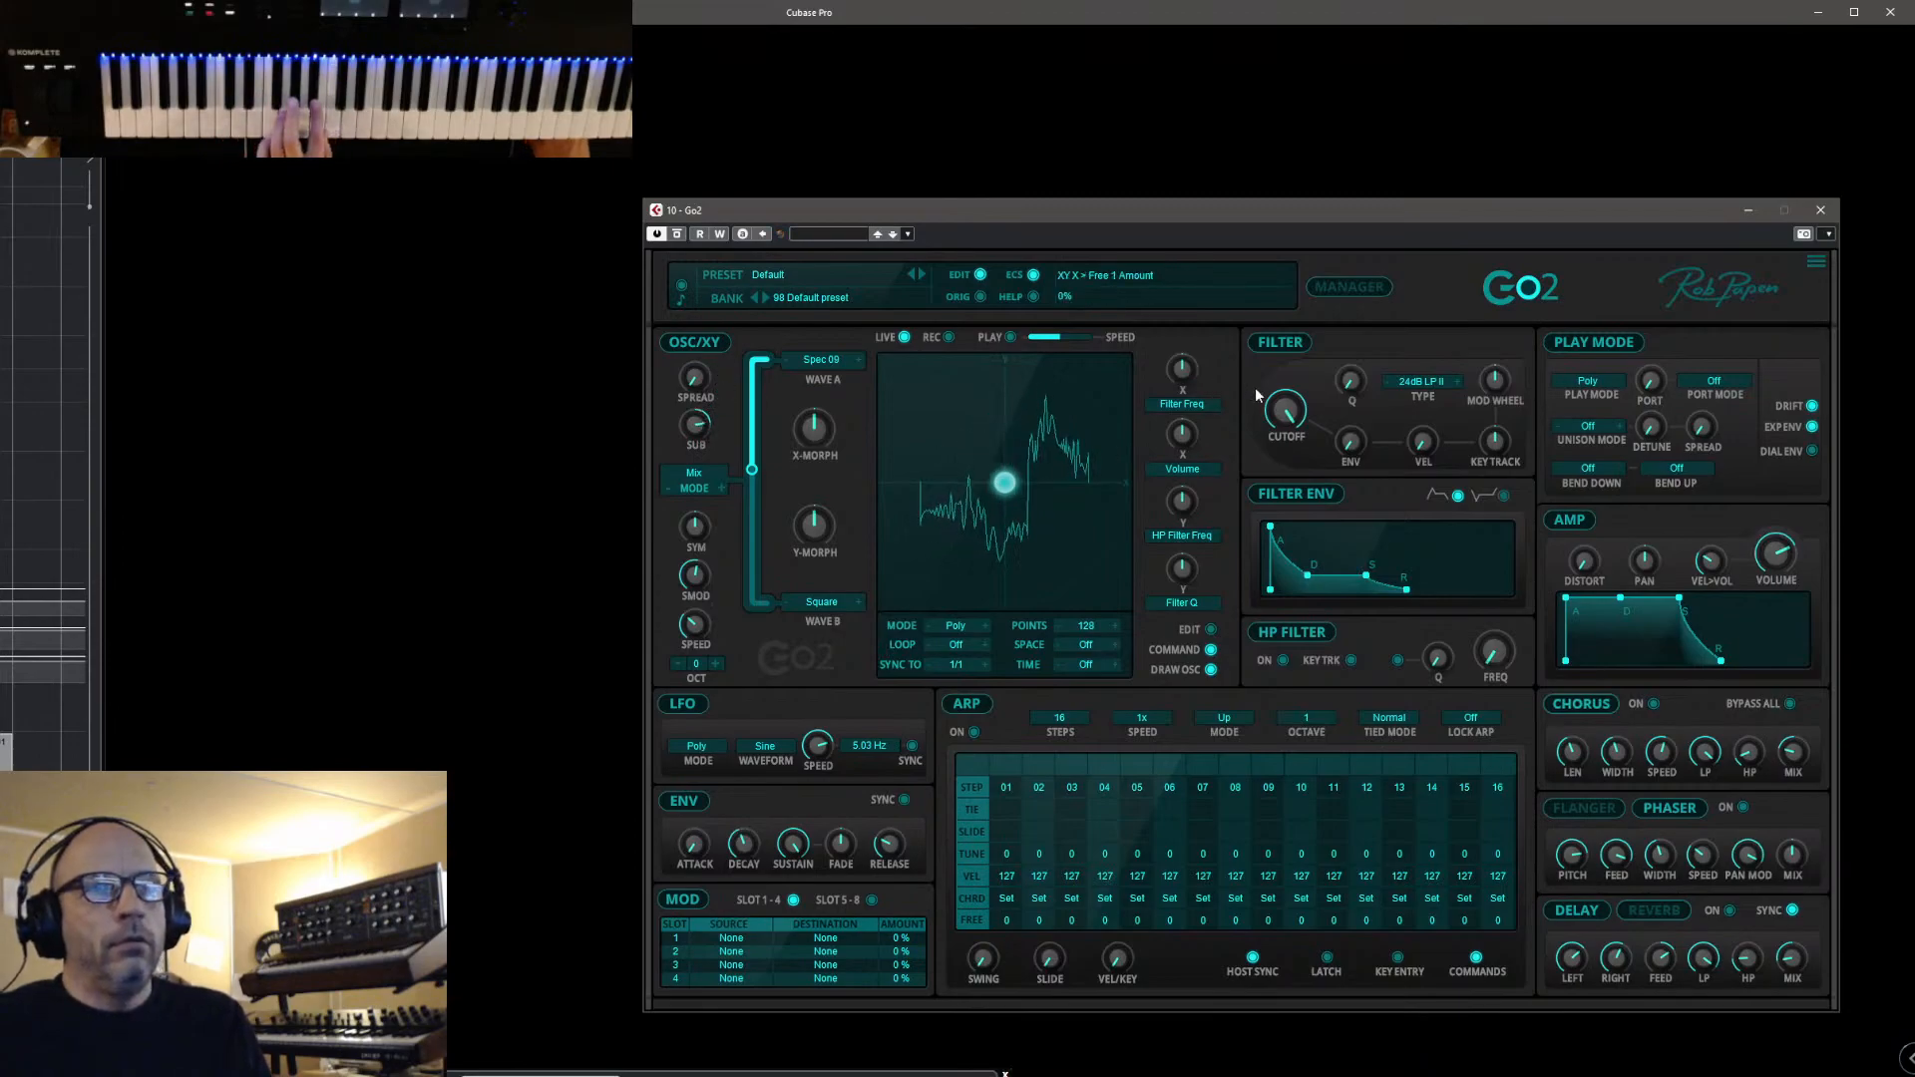
Raise the filter envelope amount, lengthen its decay to about 1.8 sec, and increase the amp volume slightly
{"action": "left_click_drag", "start_coordinate": [1352, 442], "coordinate": [1367, 303]}
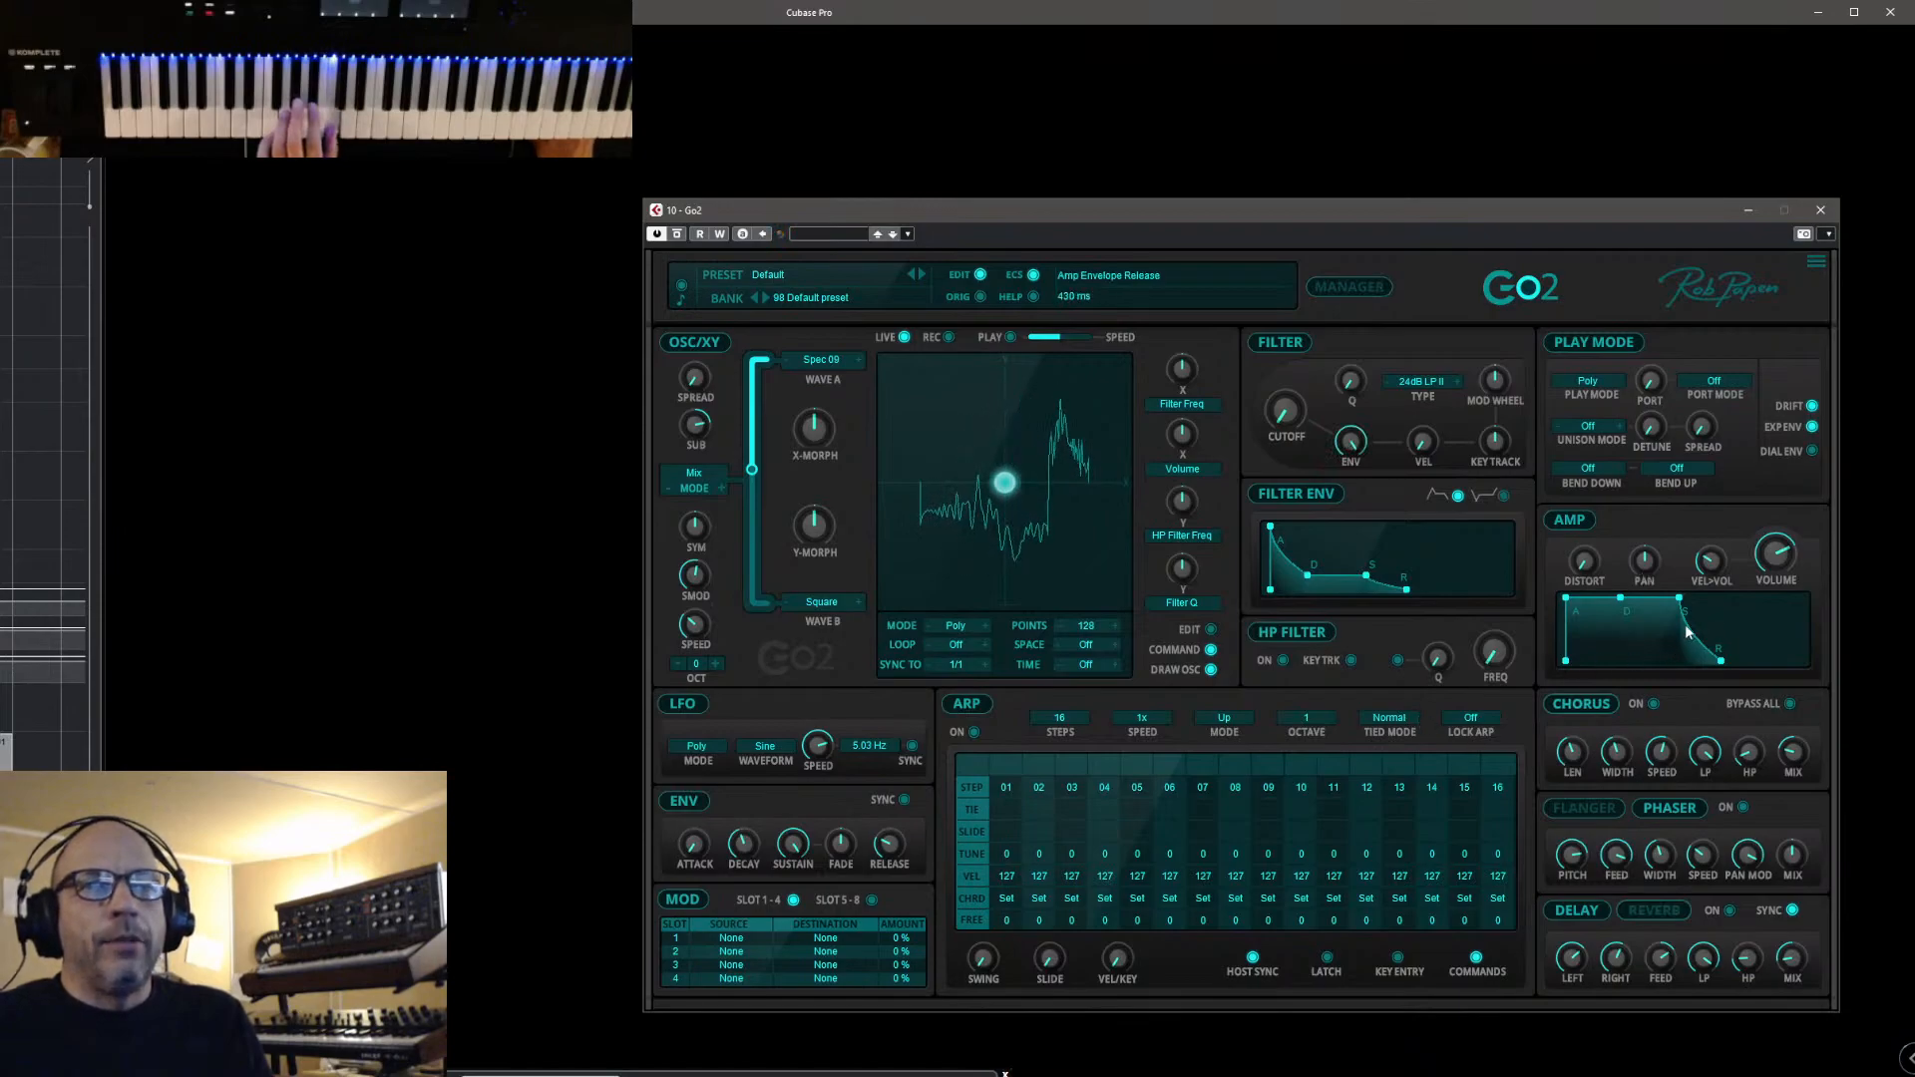
{"action": "left_click_drag", "start_coordinate": [1312, 576], "coordinate": [1344, 575]}
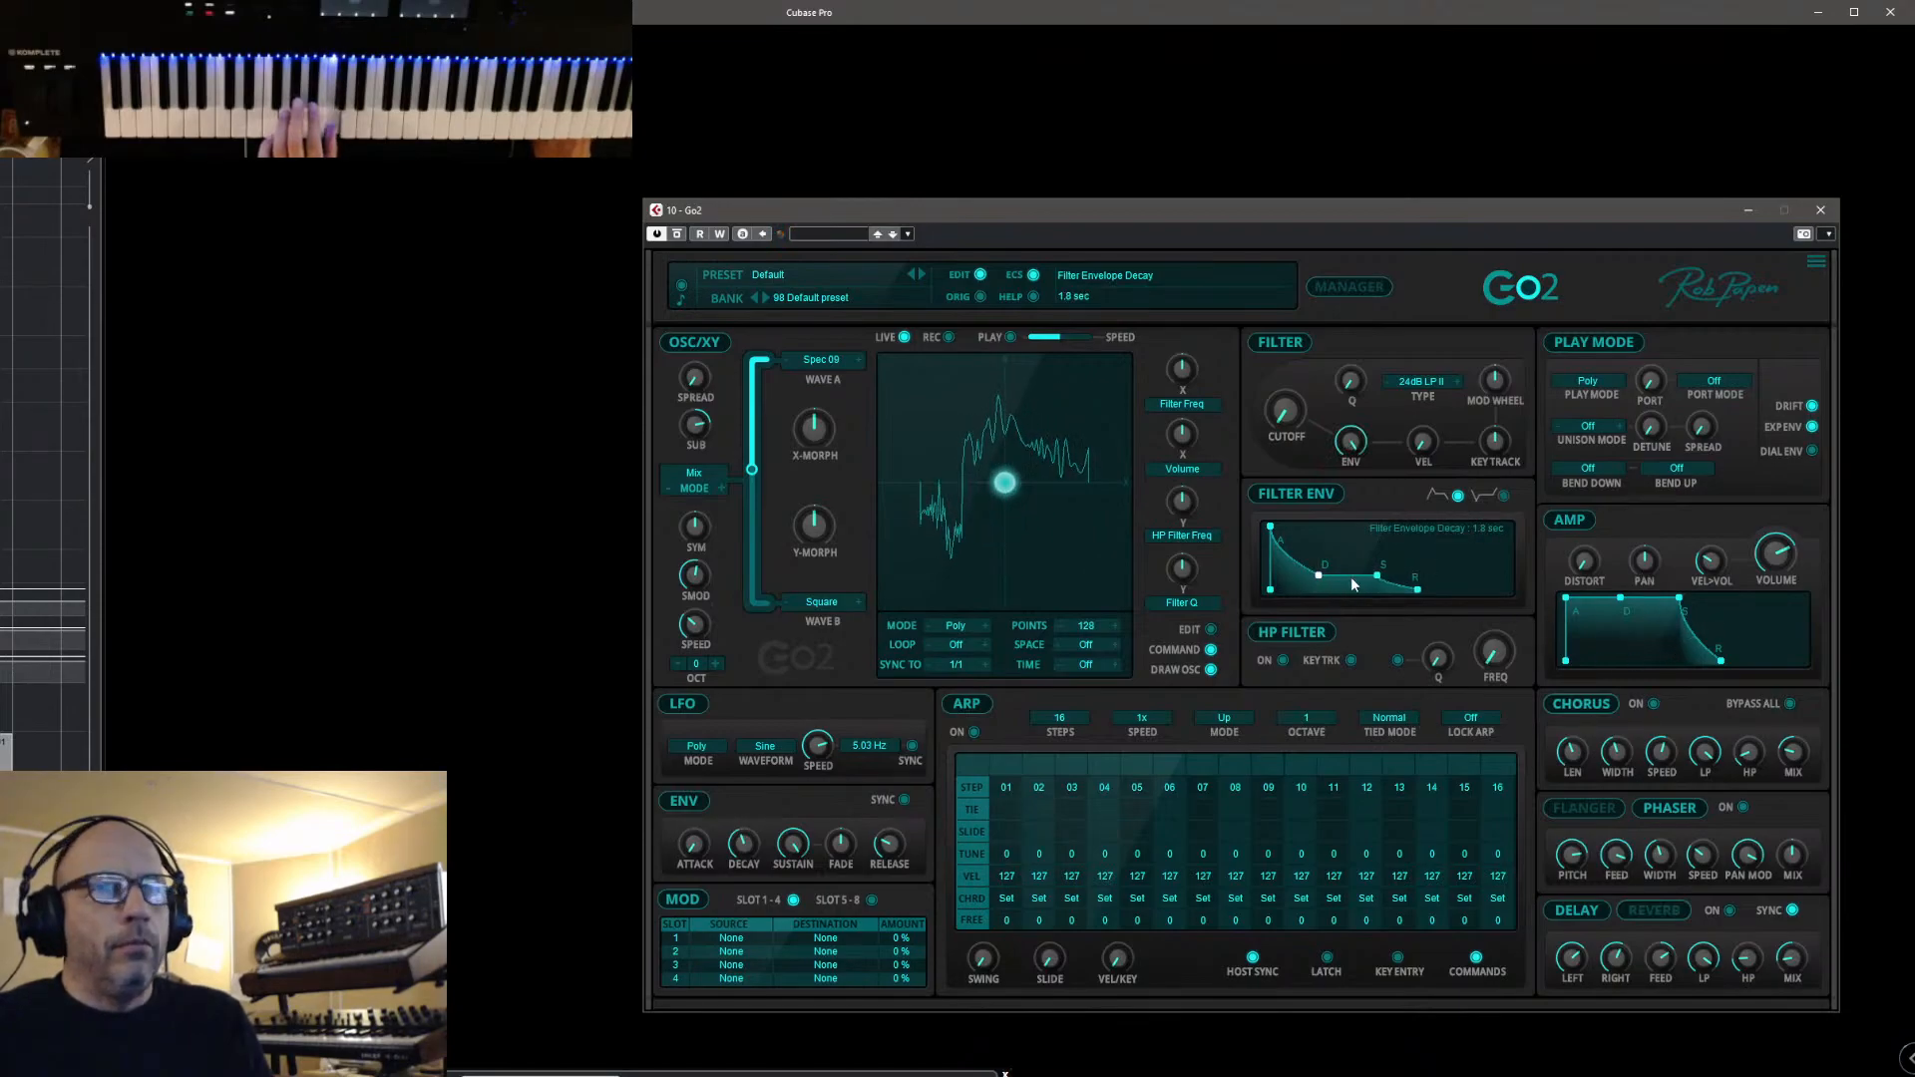
{"action": "left_click_drag", "start_coordinate": [1785, 546], "coordinate": [1788, 534]}
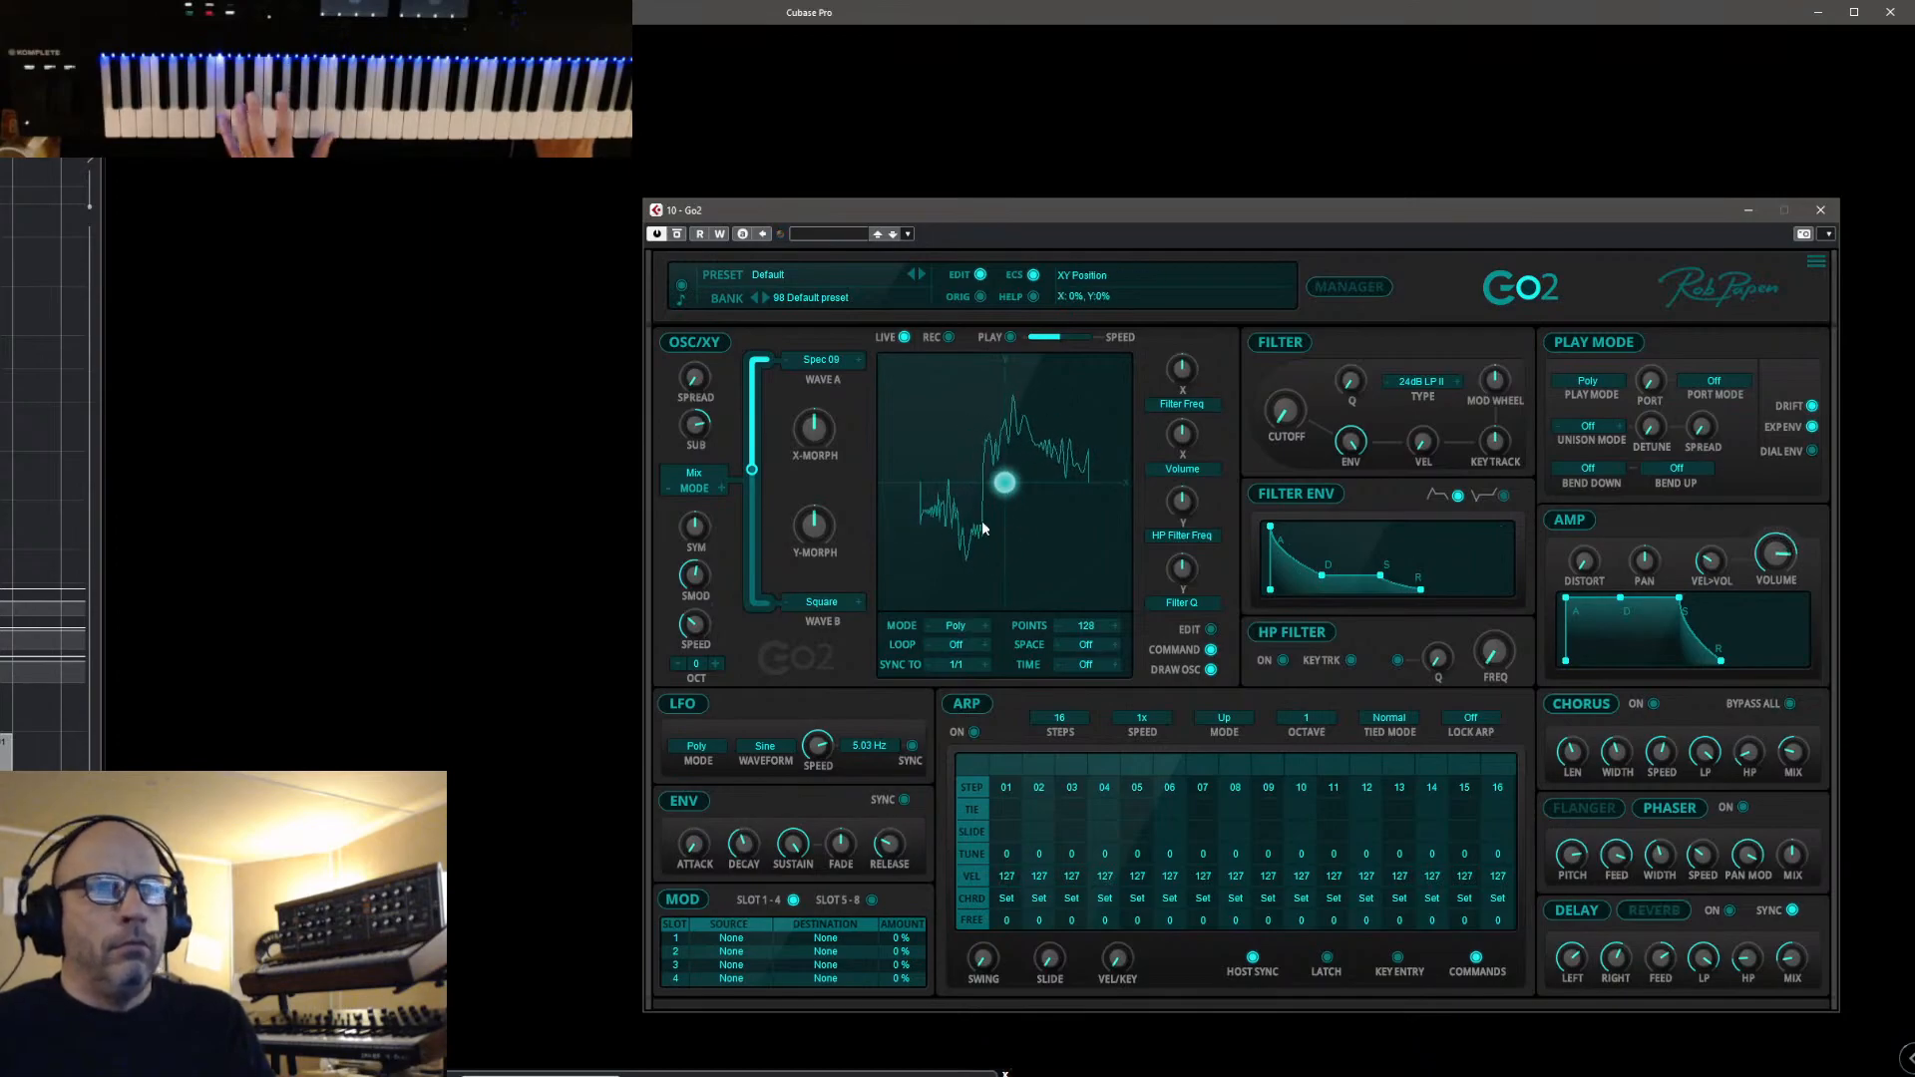
Set the SMod speed to about 1.35 Hz with the wave balance moved almost fully to Wave B, and enable the chorus
{"action": "left_click_drag", "start_coordinate": [704, 613], "coordinate": [720, 585]}
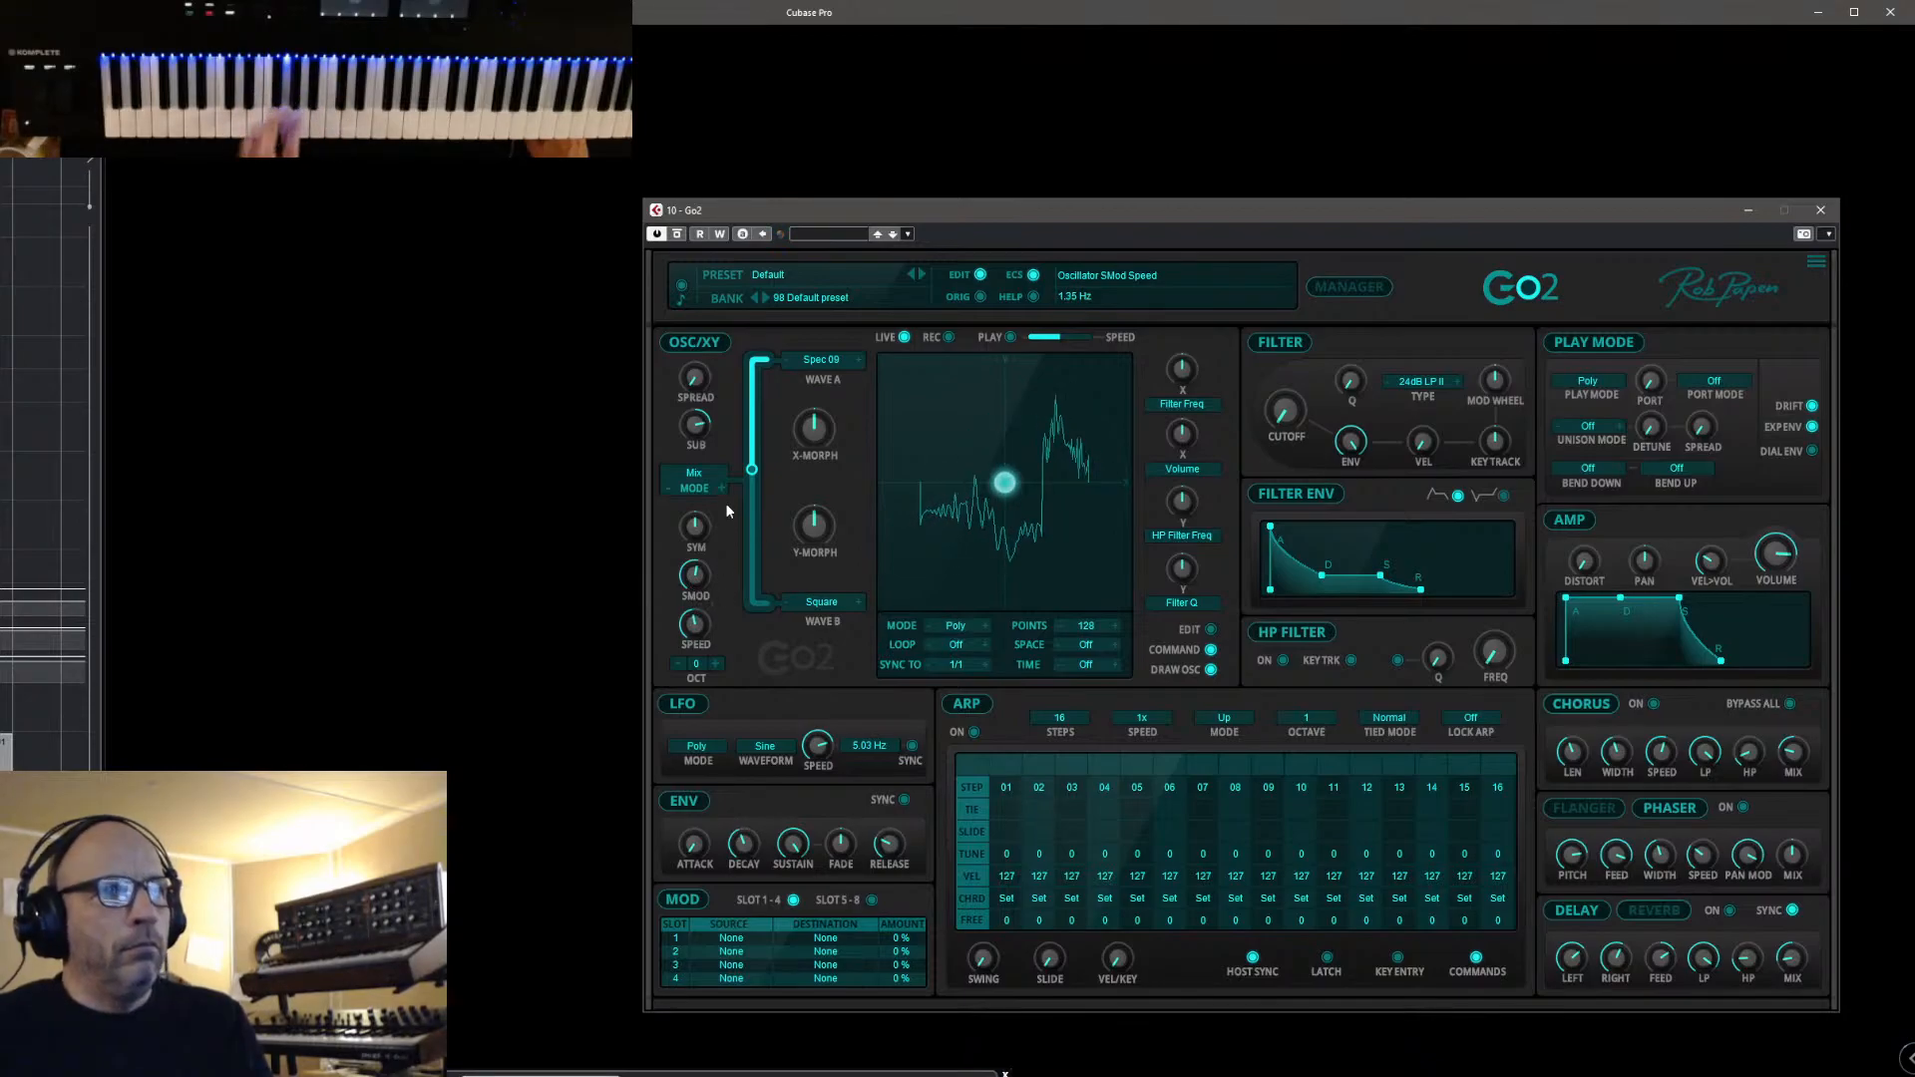
{"action": "left_click_drag", "start_coordinate": [751, 469], "coordinate": [814, 626]}
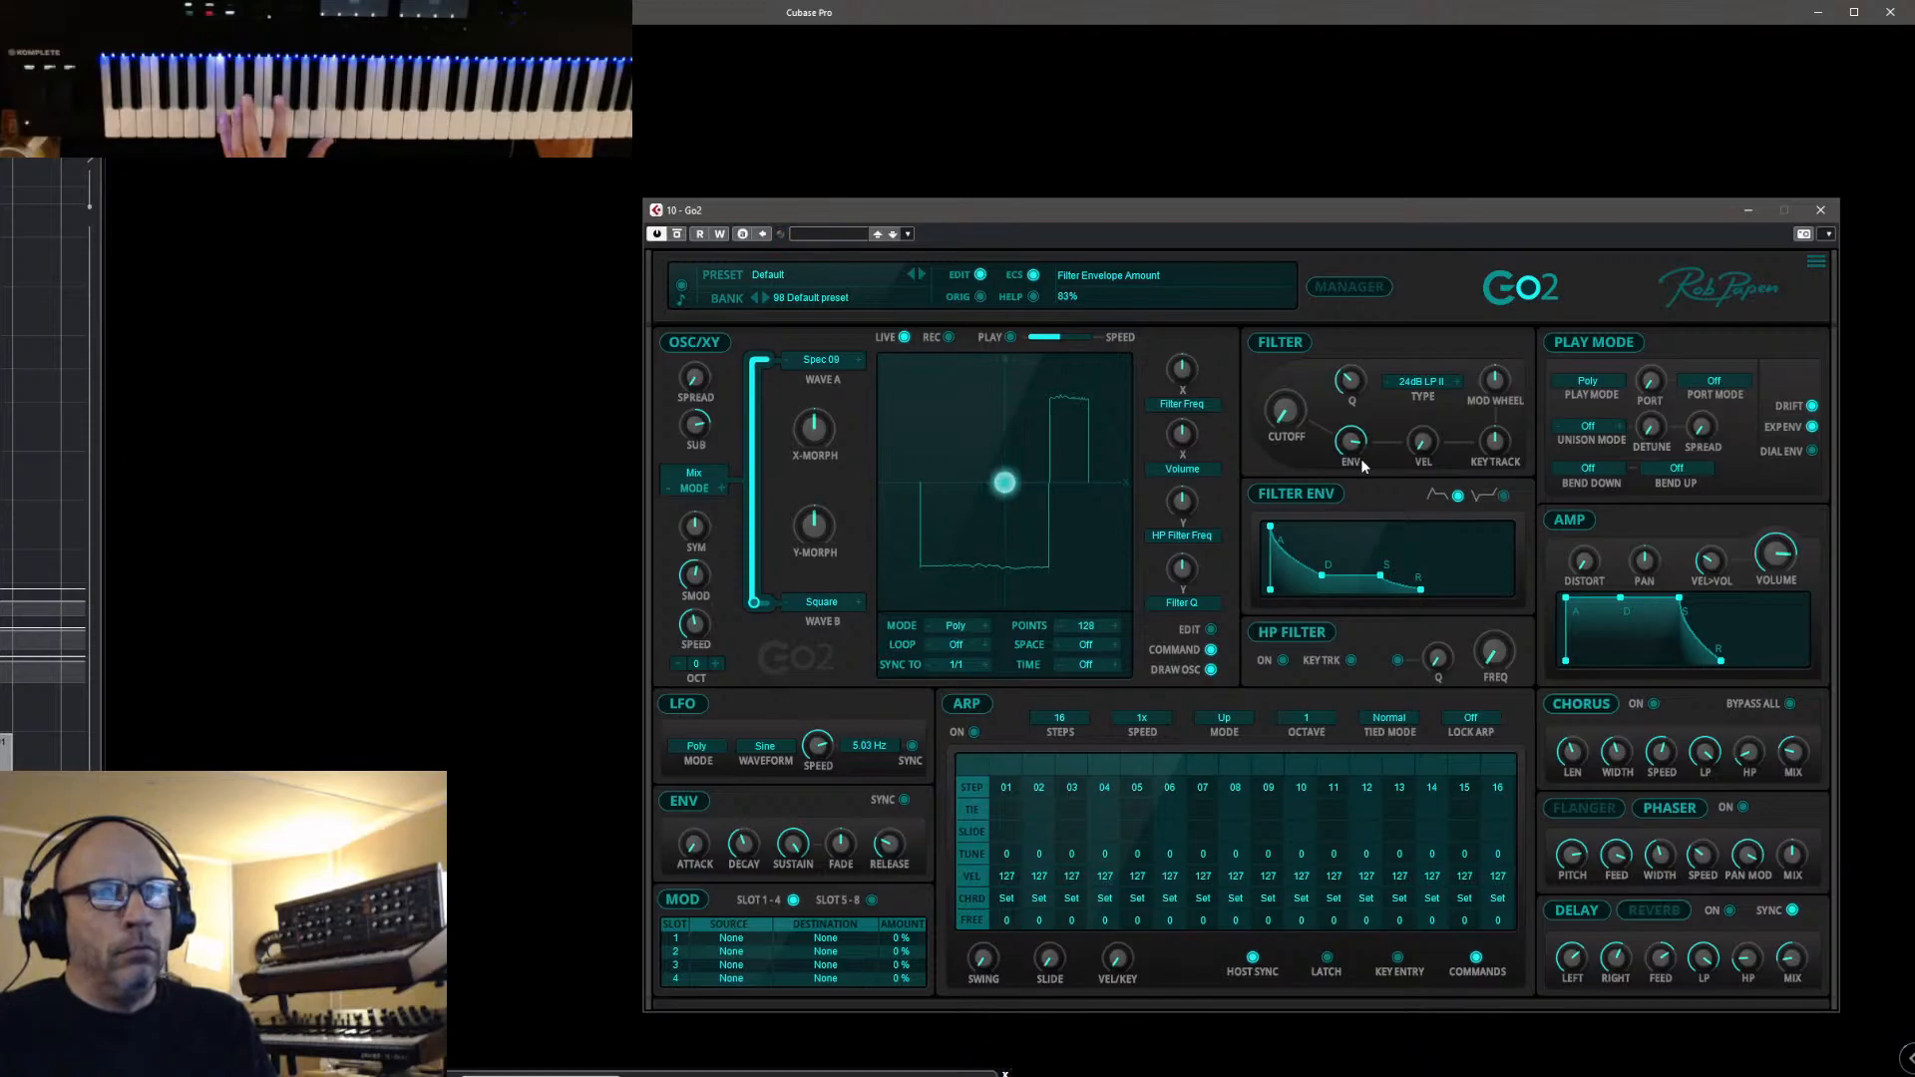
{"action": "left_click_drag", "start_coordinate": [696, 615], "coordinate": [706, 621]}
{"action": "left_click", "coordinate": [1654, 704]}
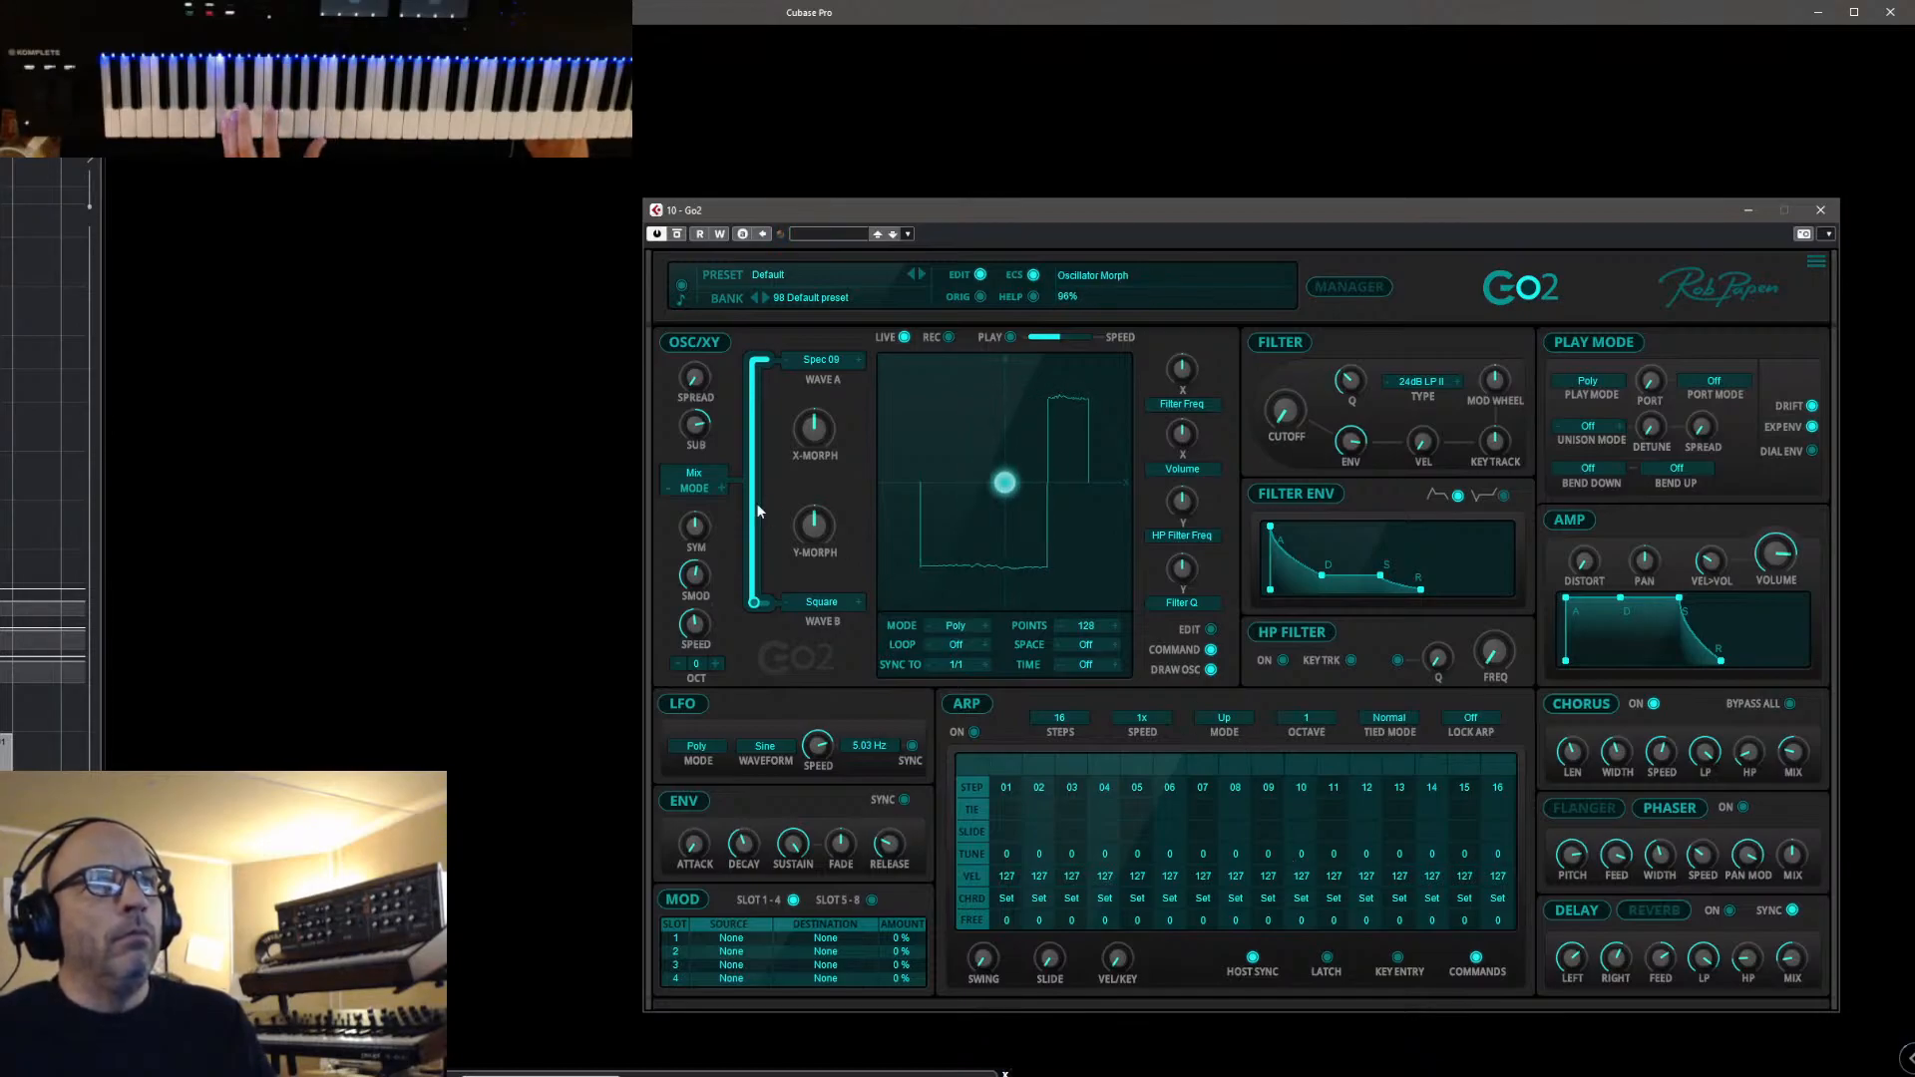
Move the wave balance fully back to Wave A and step Wave A forward to Spec 12
{"action": "left_click_drag", "start_coordinate": [766, 602], "coordinate": [815, 356]}
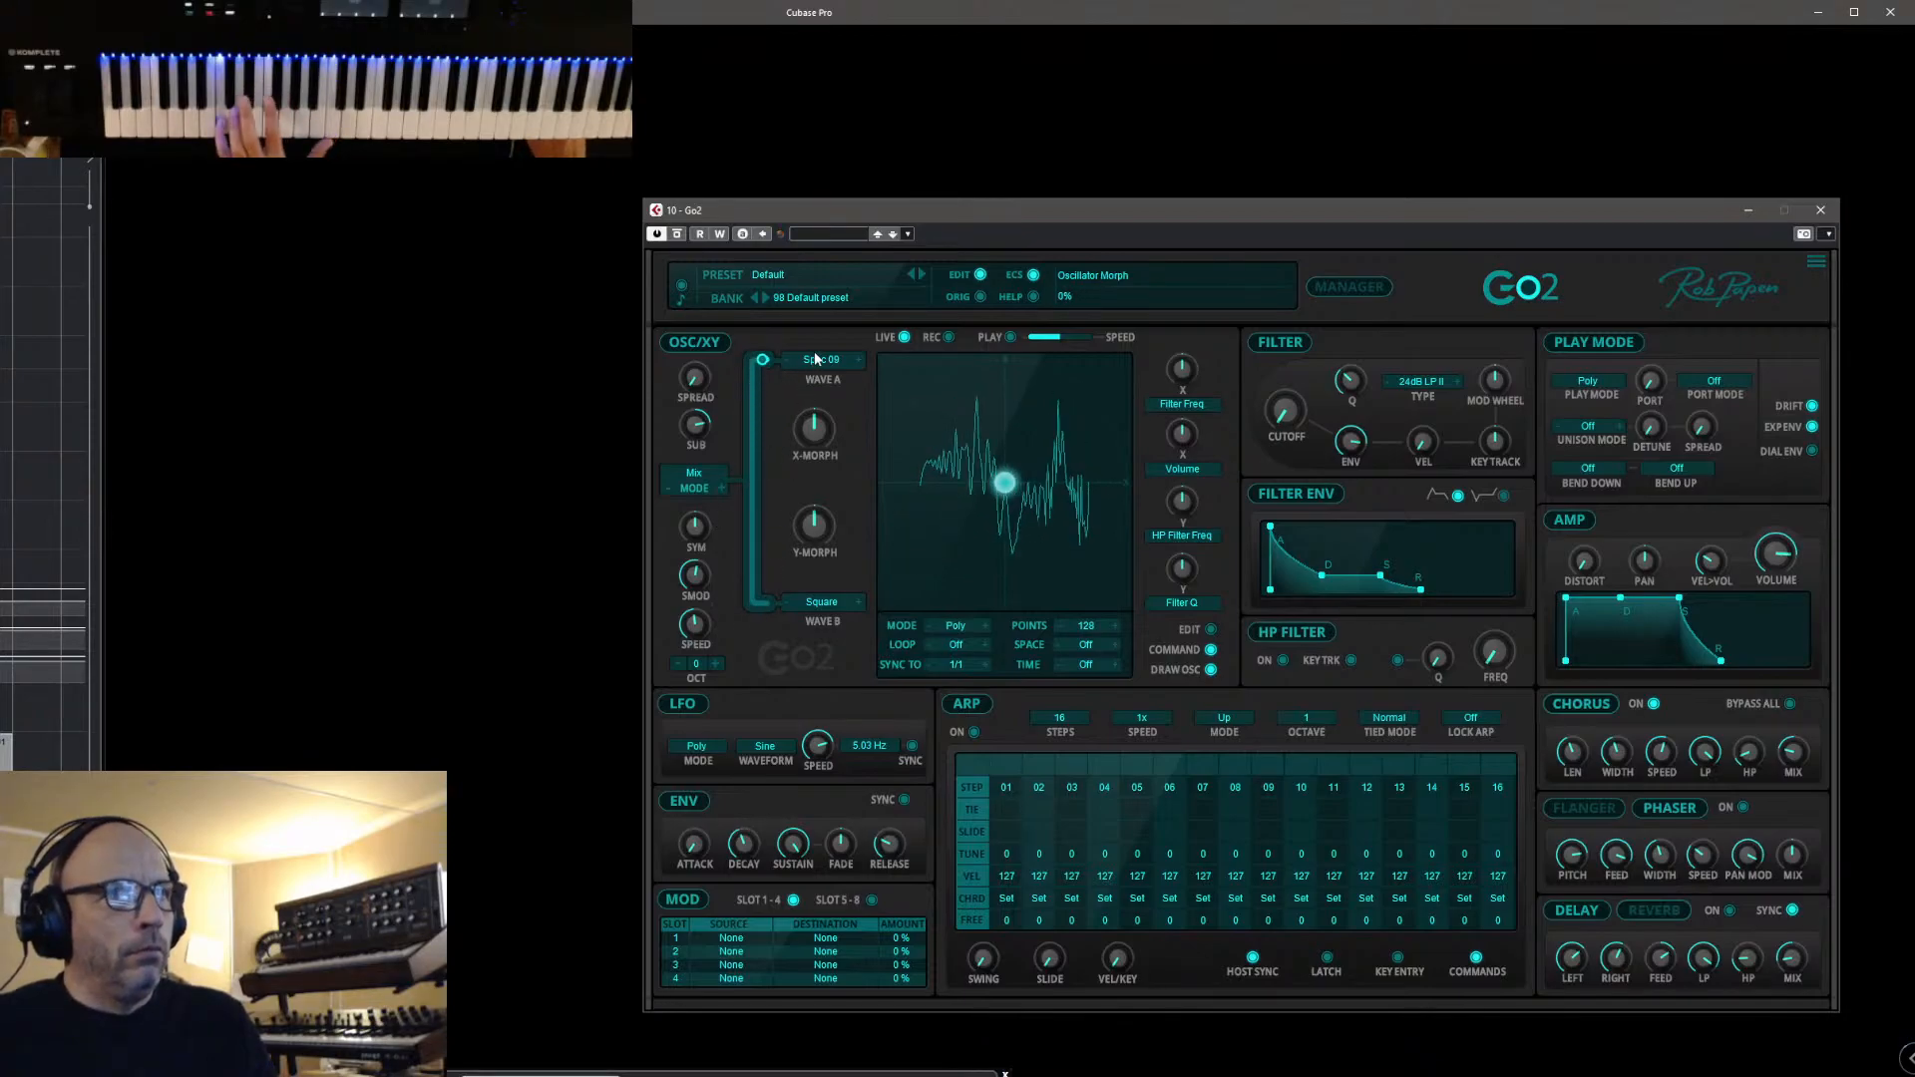
{"action": "left_click", "coordinate": [862, 360]}
{"action": "left_click", "coordinate": [862, 365]}
{"action": "left_click", "coordinate": [862, 365]}
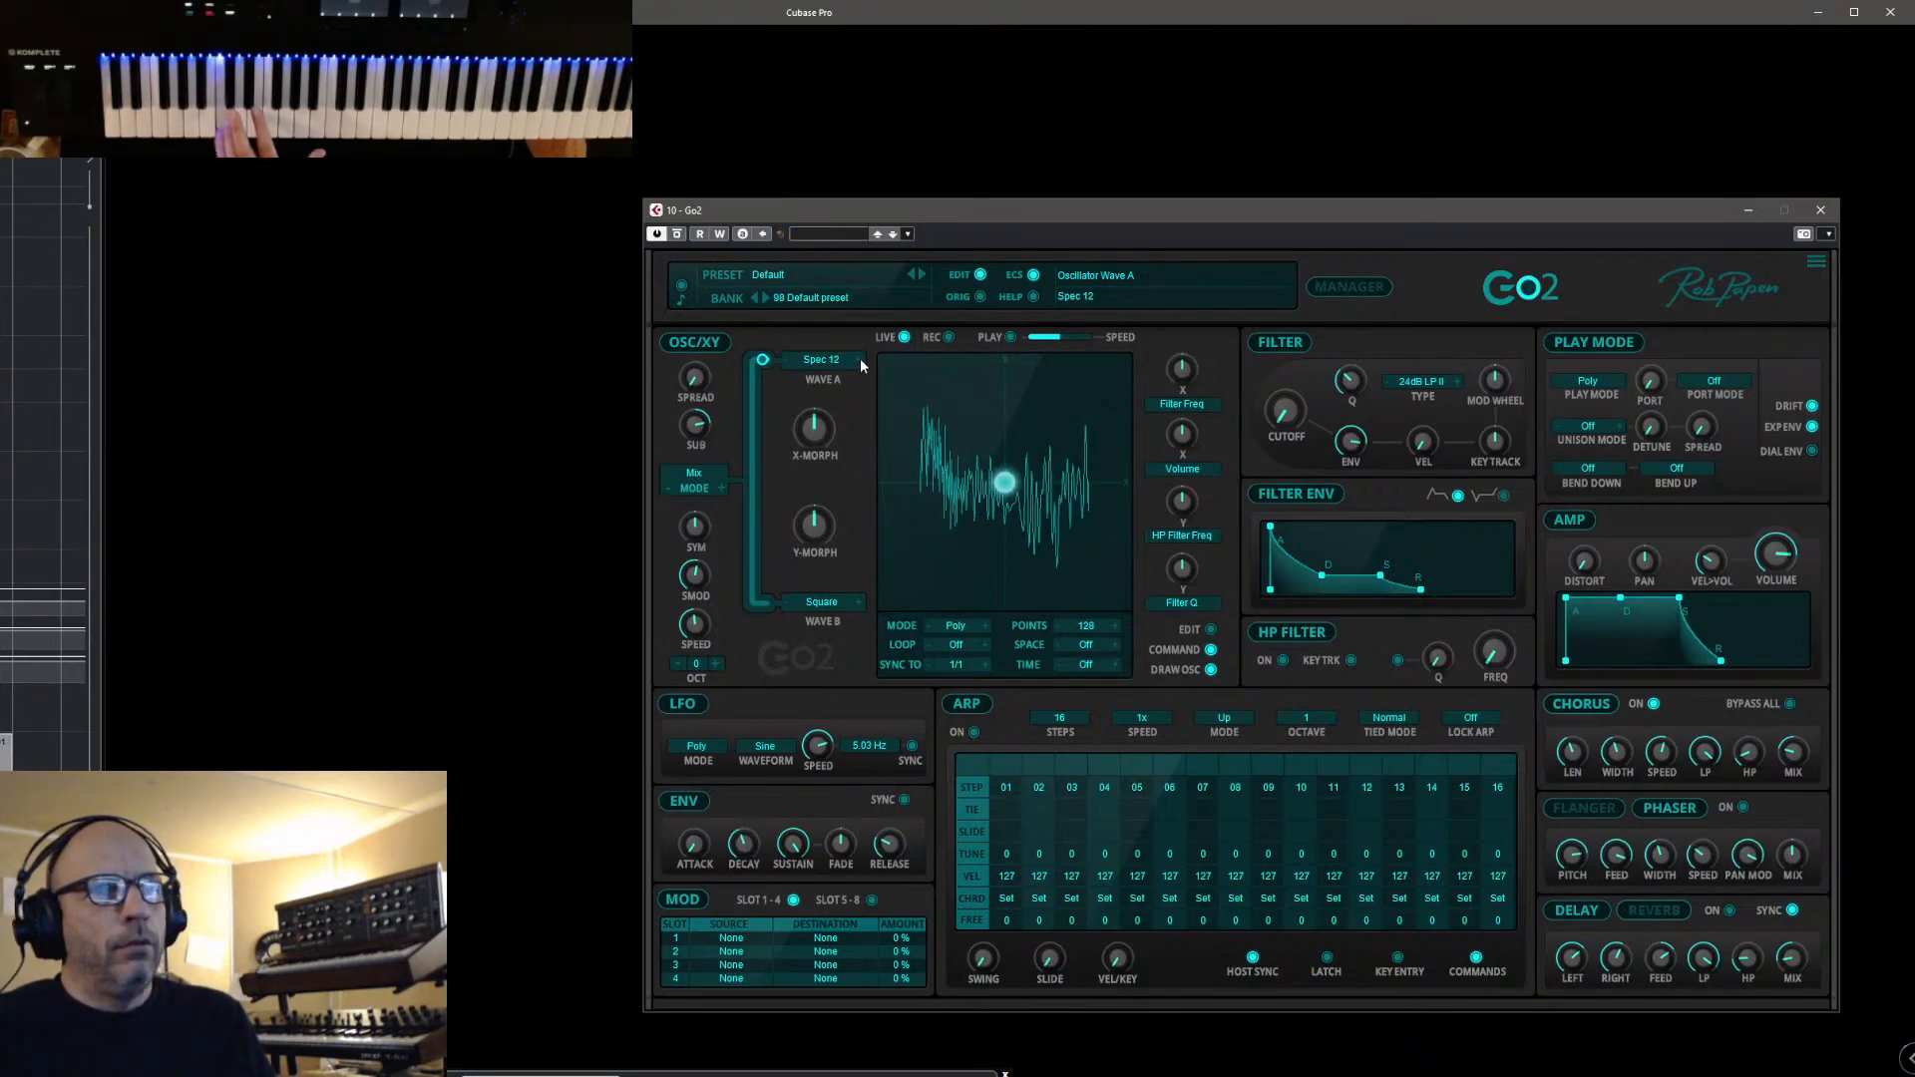
Slow the SMod speed to 0.49 Hz and move the wave balance nearly midway between Wave A and Wave B
{"action": "left_click_drag", "start_coordinate": [695, 625], "coordinate": [704, 646]}
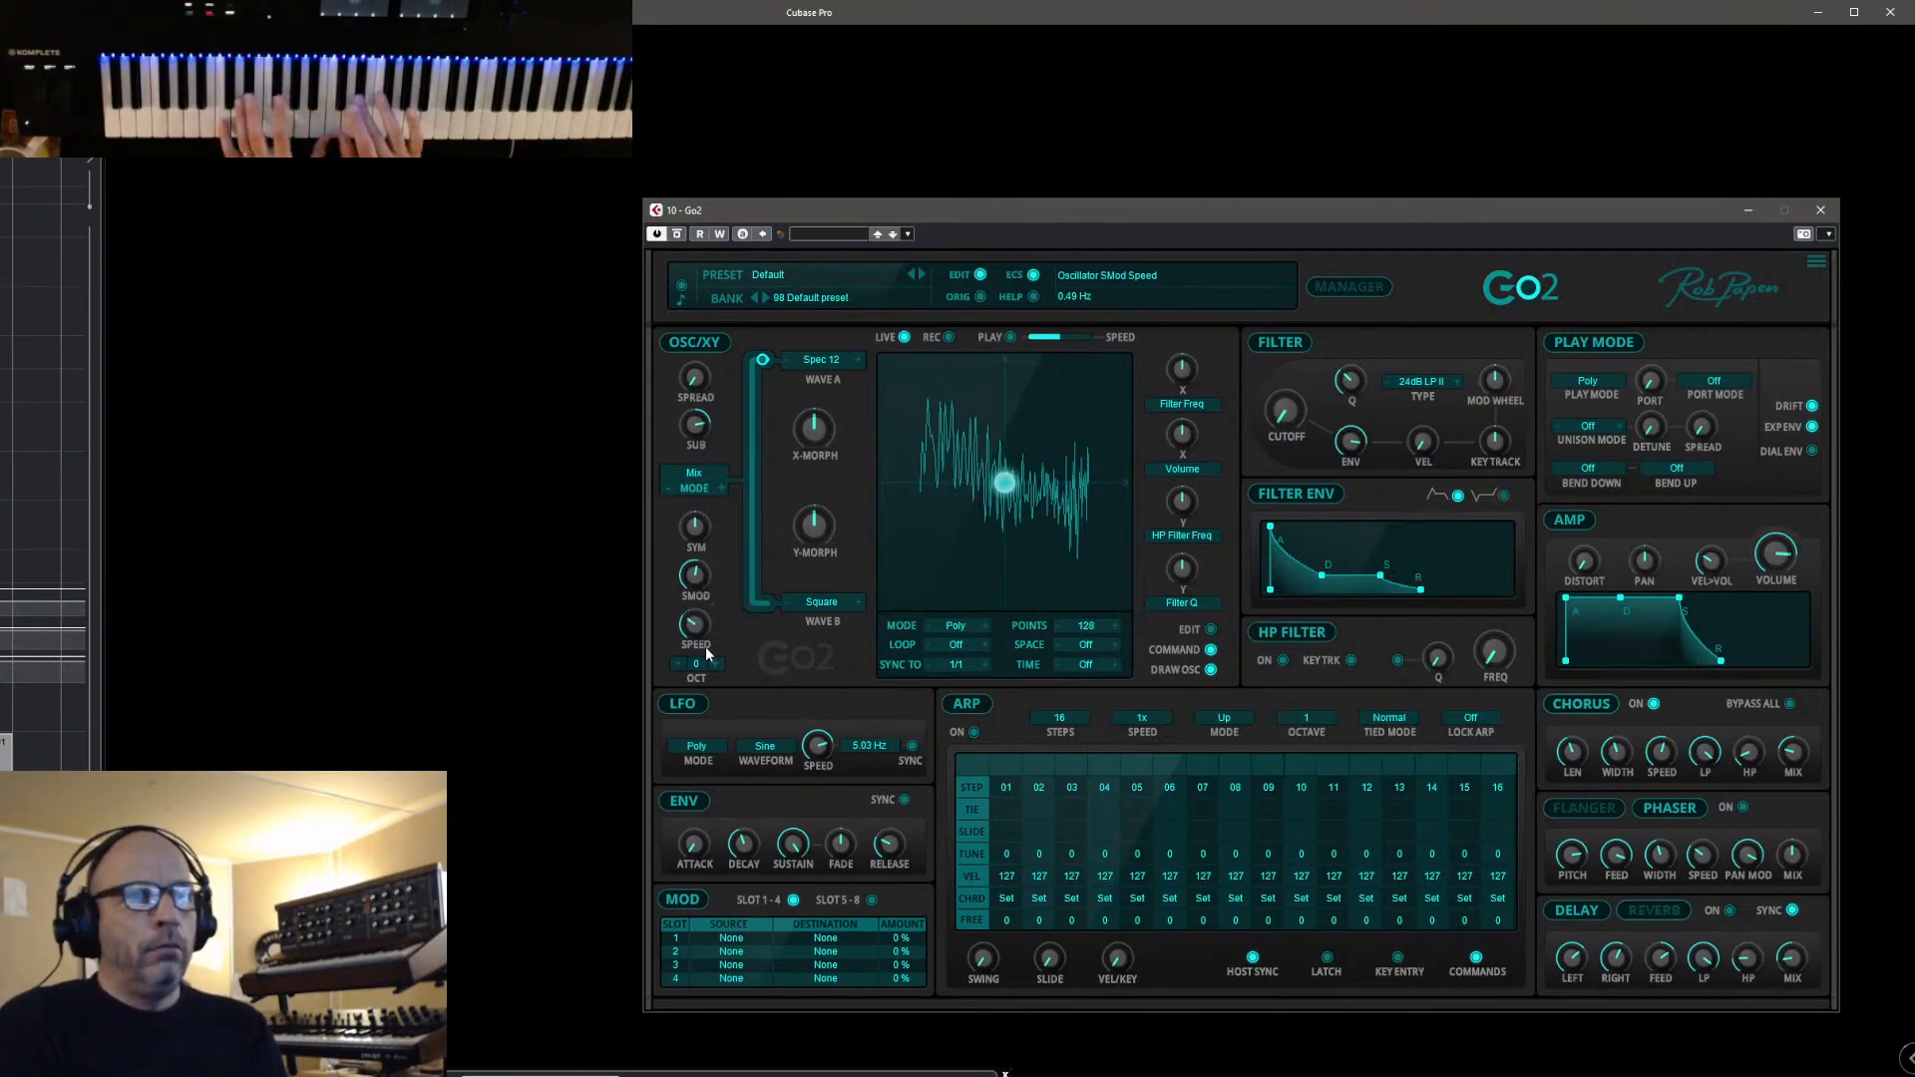
{"action": "left_click_drag", "start_coordinate": [762, 359], "coordinate": [754, 441]}
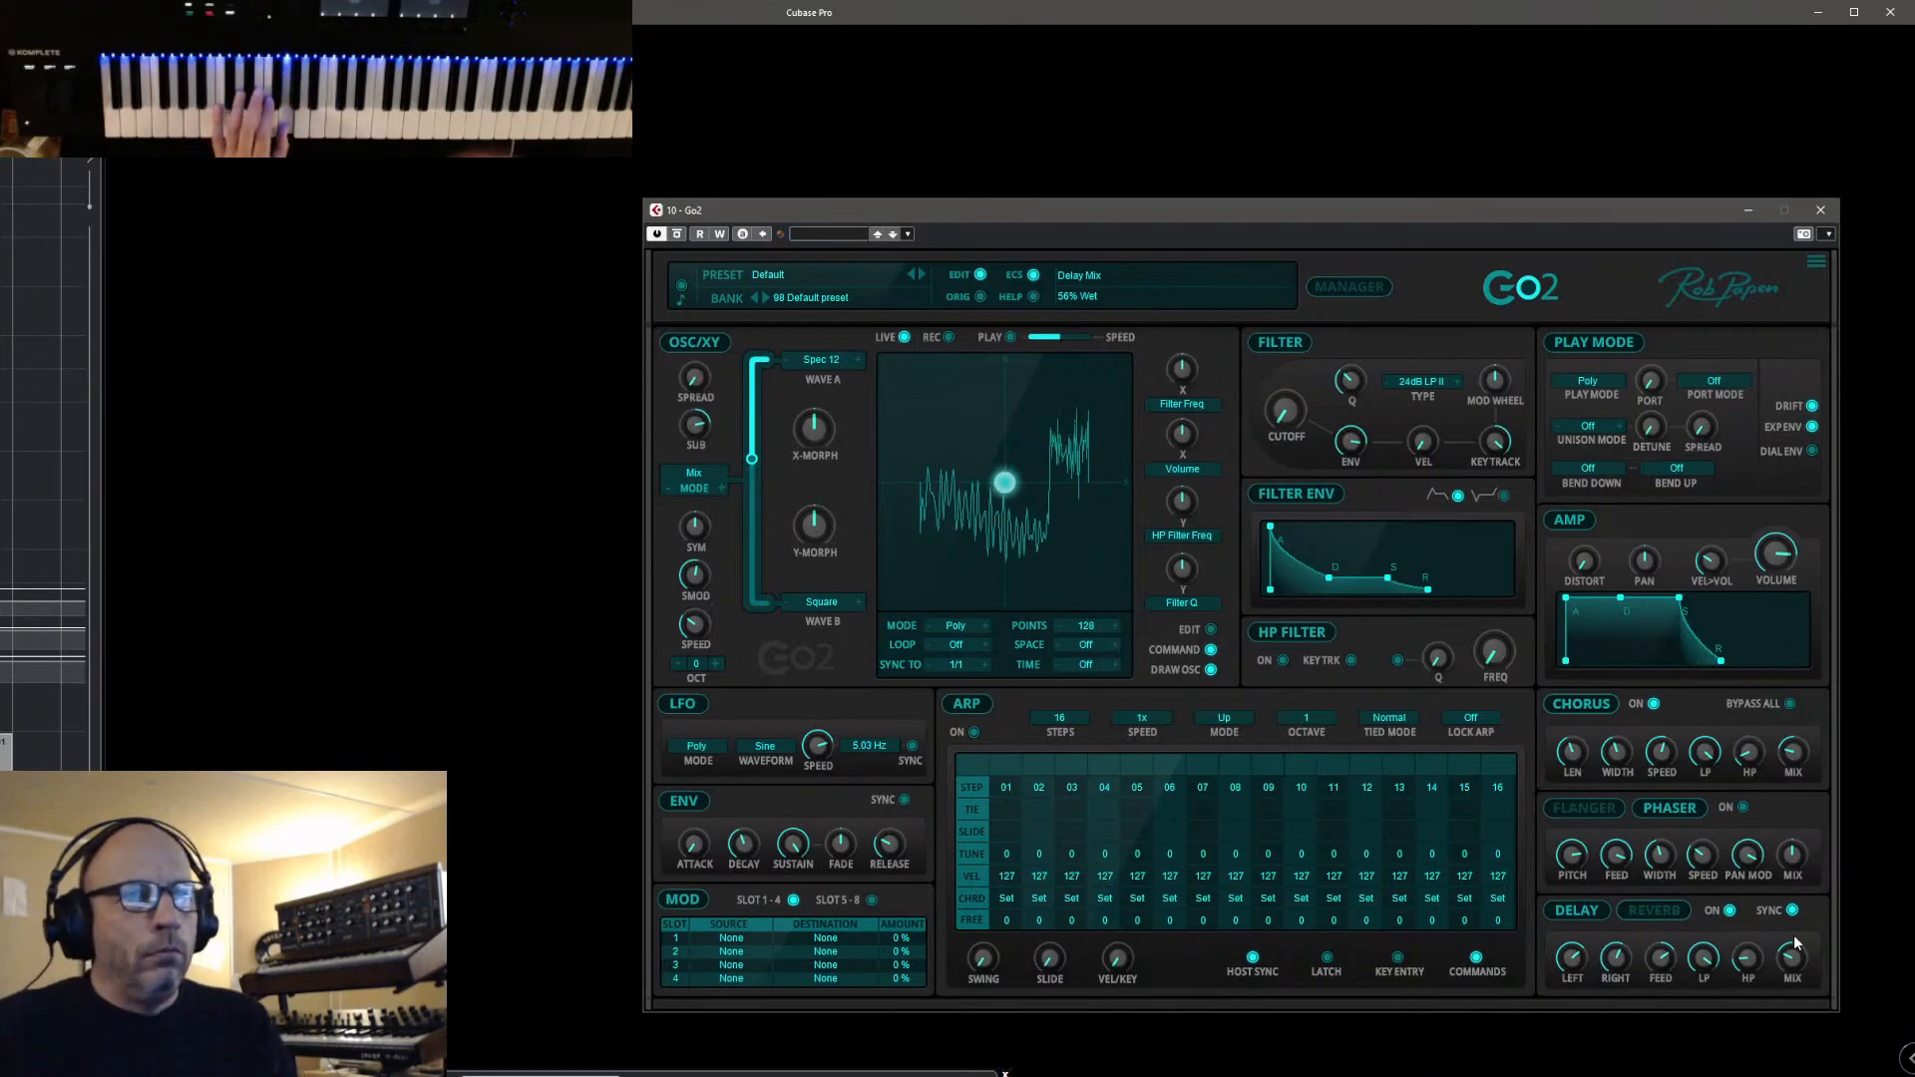
Route the Free LFO to Osc Fine-Tune at 14% in mod slot 1, with the LFO speed at 6.20 Hz, and fine-adjust the filter envelope decay
{"action": "left_click", "coordinate": [739, 938]}
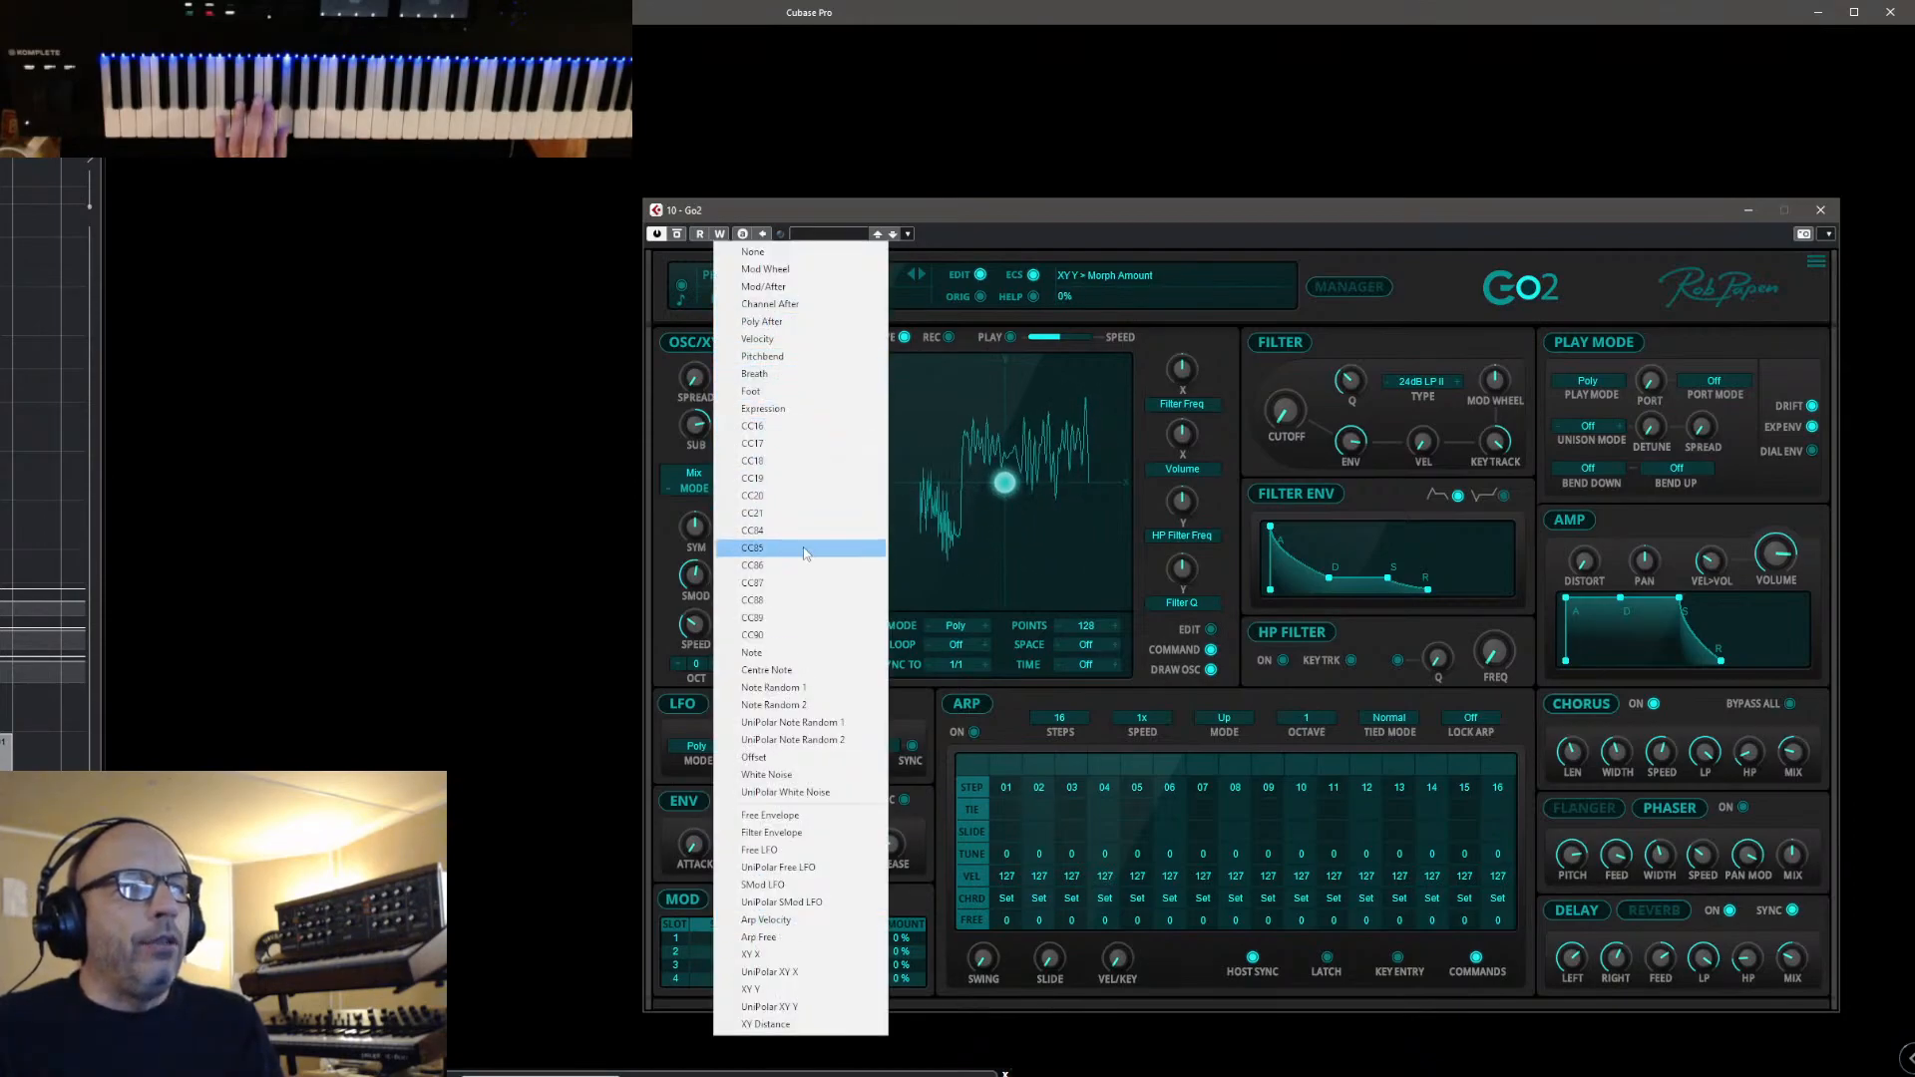
{"action": "left_click", "coordinate": [803, 850]}
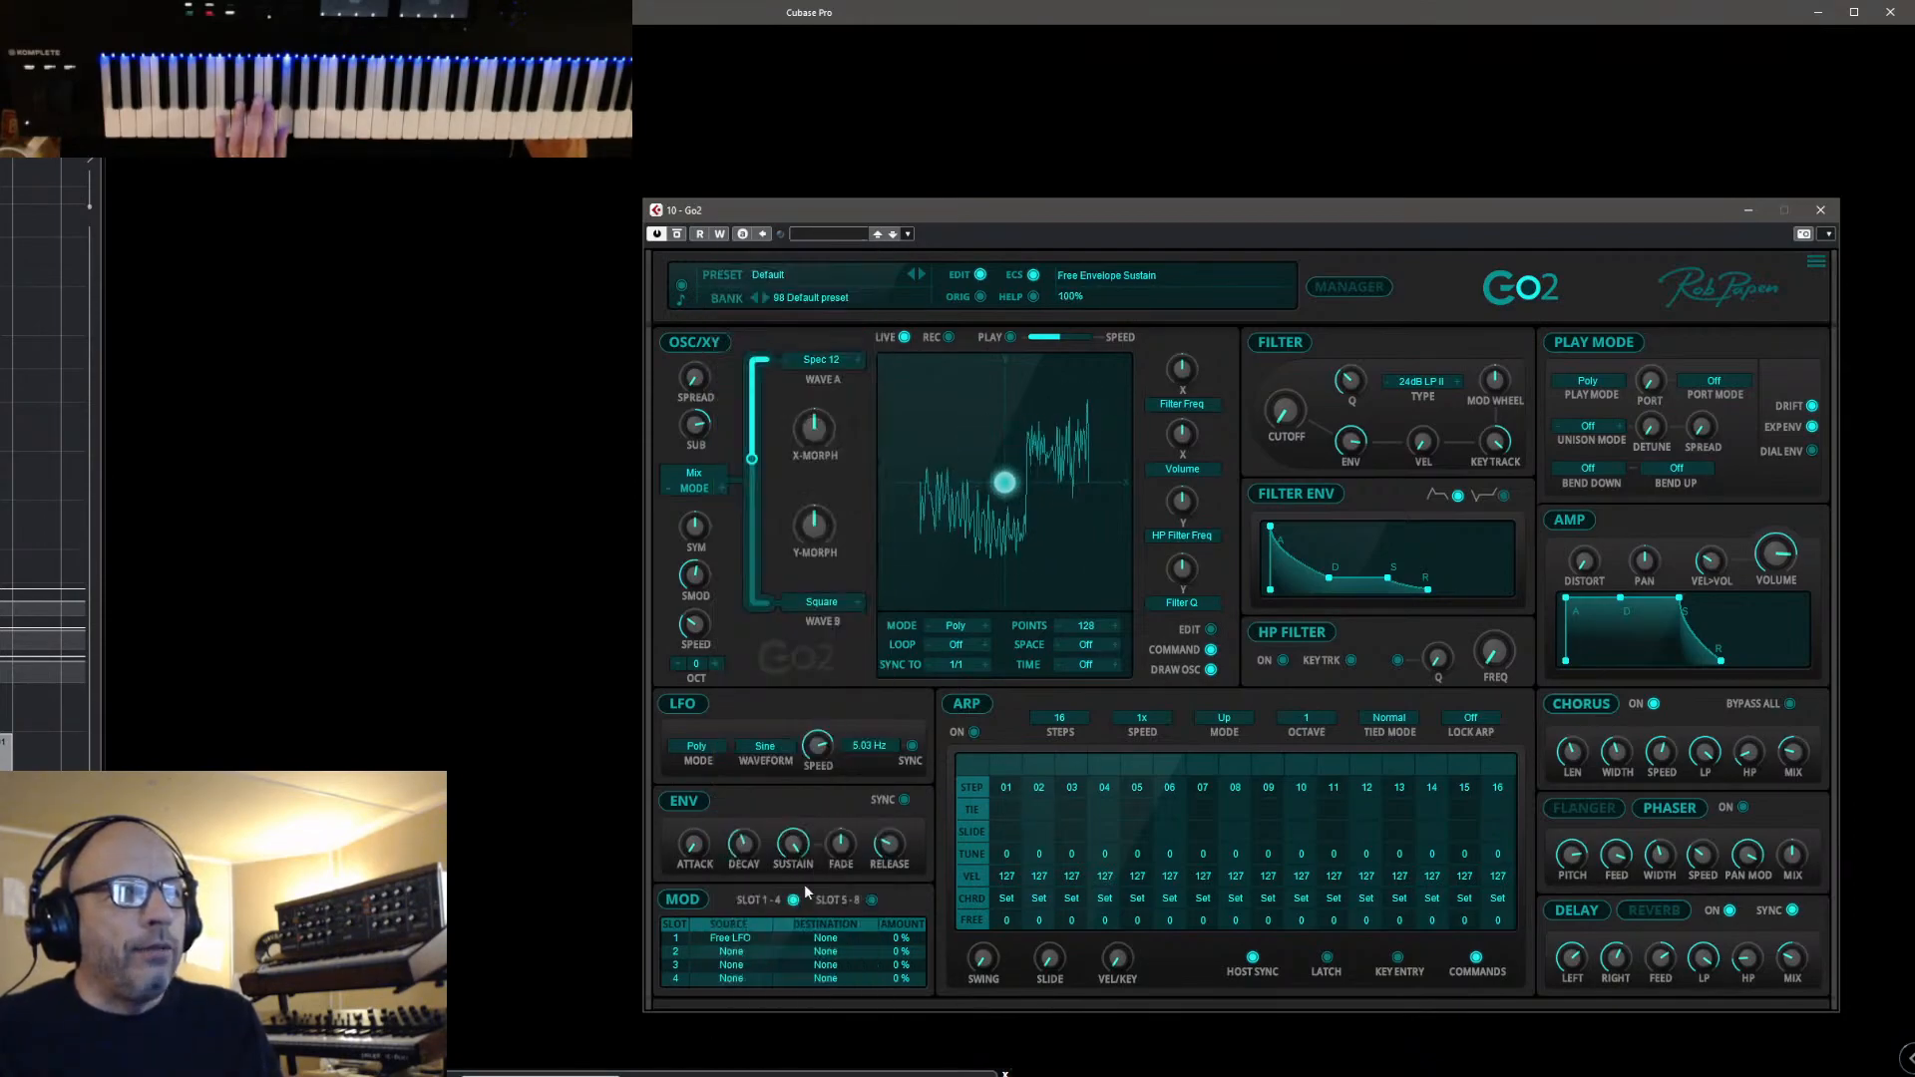
{"action": "left_click", "coordinate": [807, 938]}
{"action": "mouse_move", "coordinate": [864, 960]}
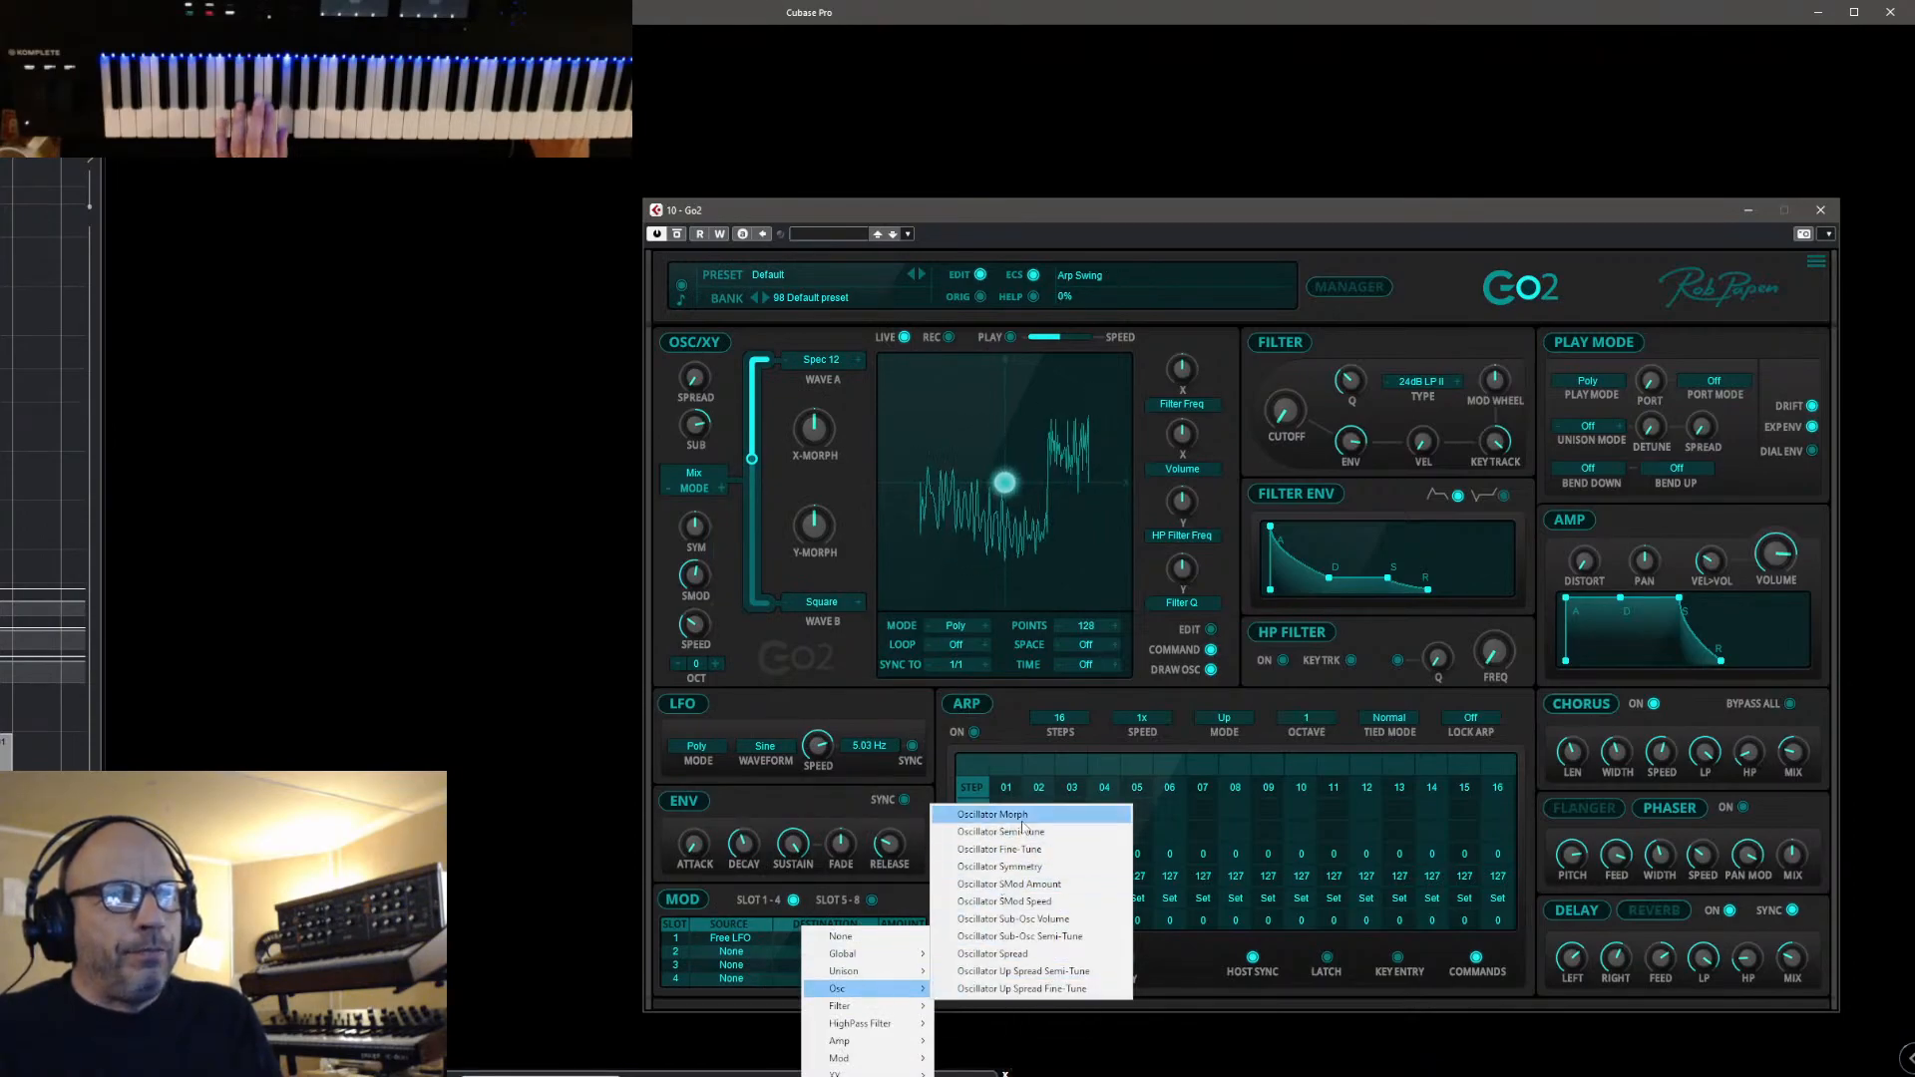
{"action": "left_click", "coordinate": [1027, 849]}
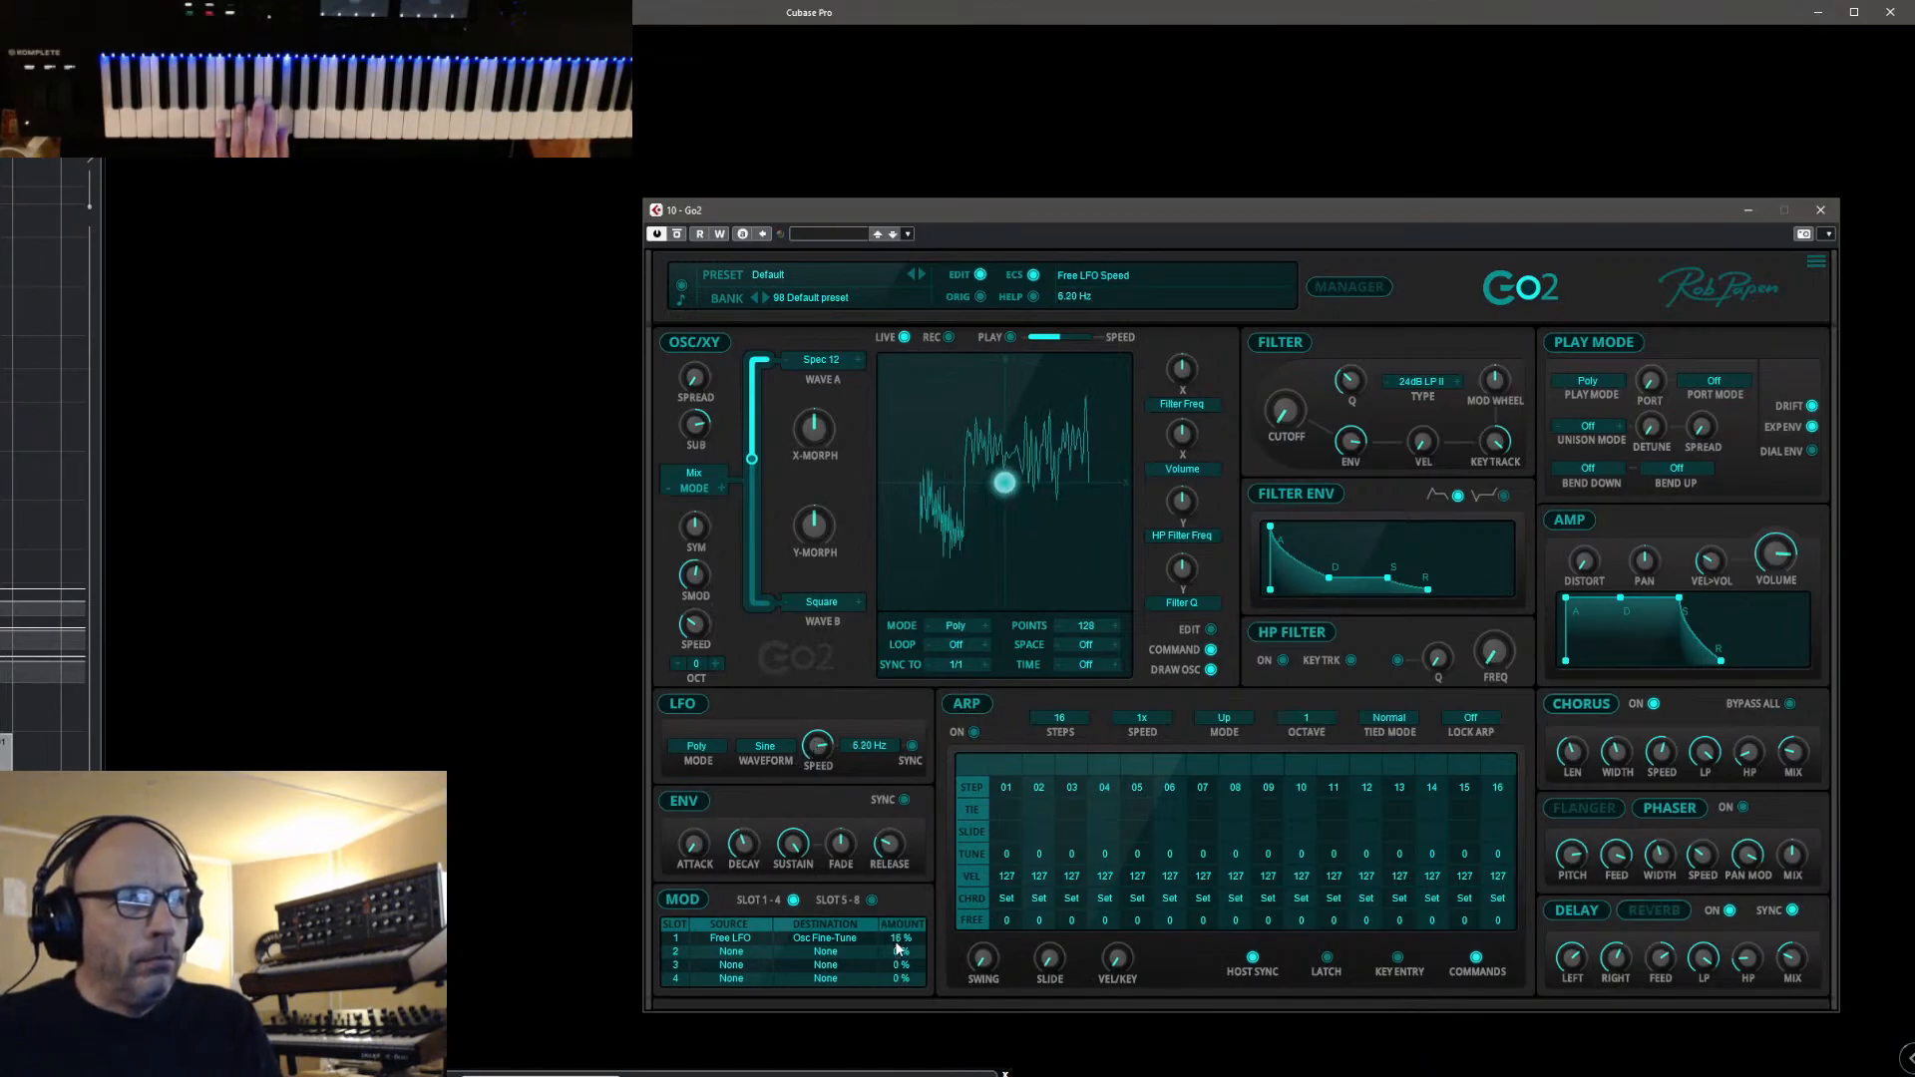
{"action": "left_click_drag", "start_coordinate": [896, 947], "coordinate": [903, 954]}
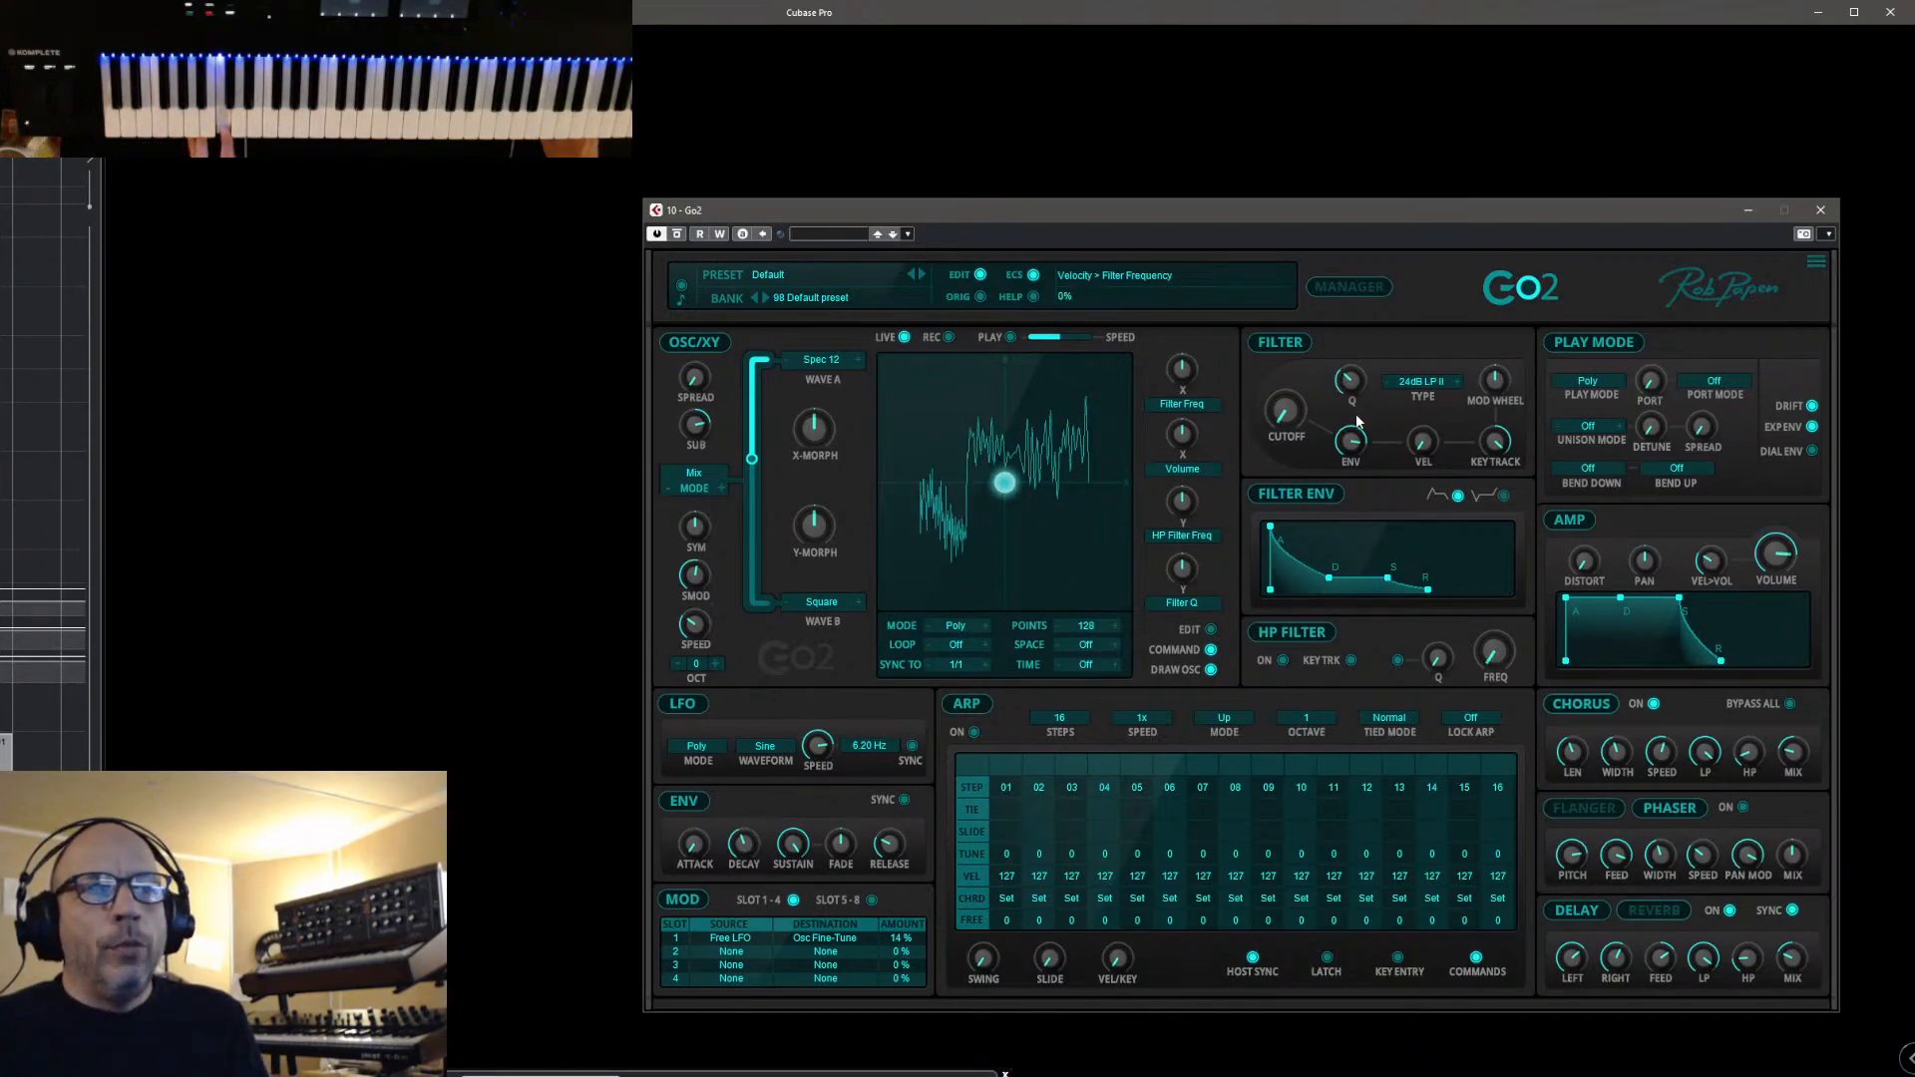
{"action": "left_click_drag", "start_coordinate": [1329, 574], "coordinate": [1339, 580]}
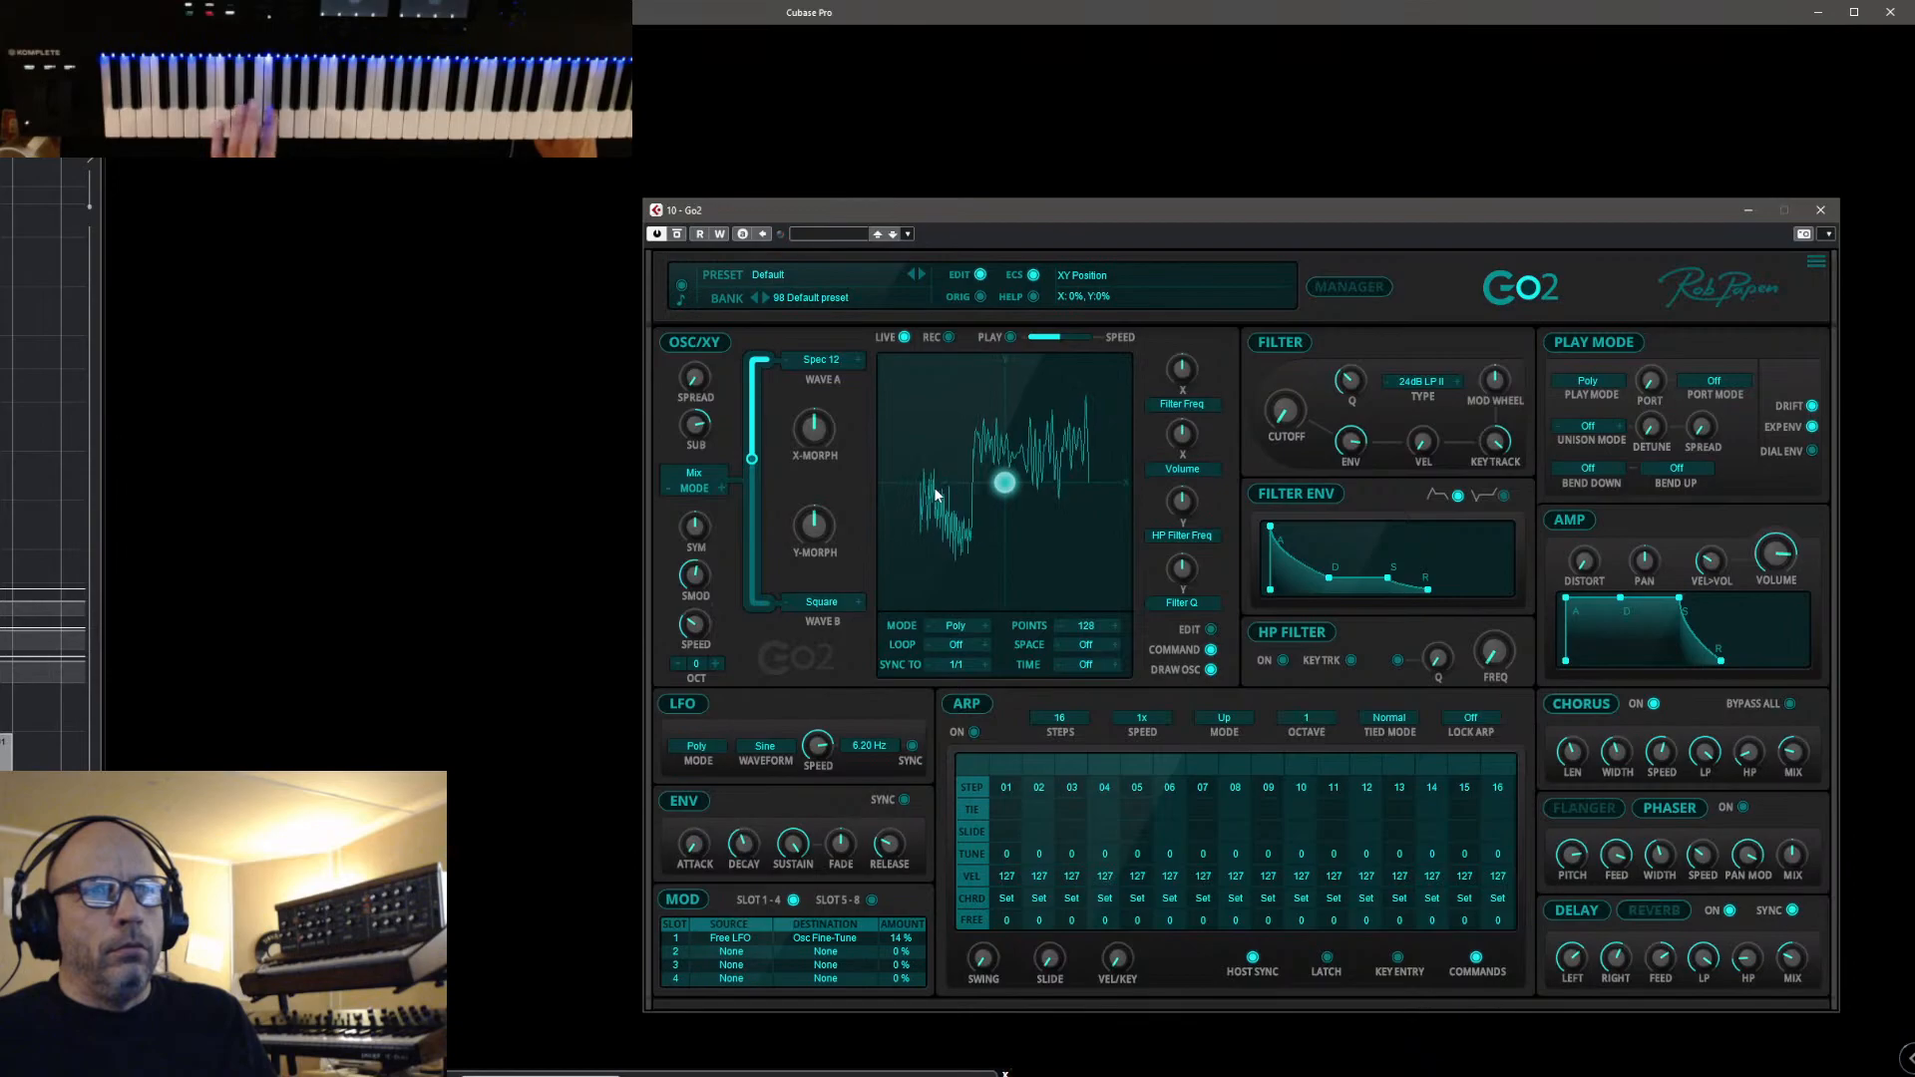
{"action": "left_click", "coordinate": [1337, 287]}
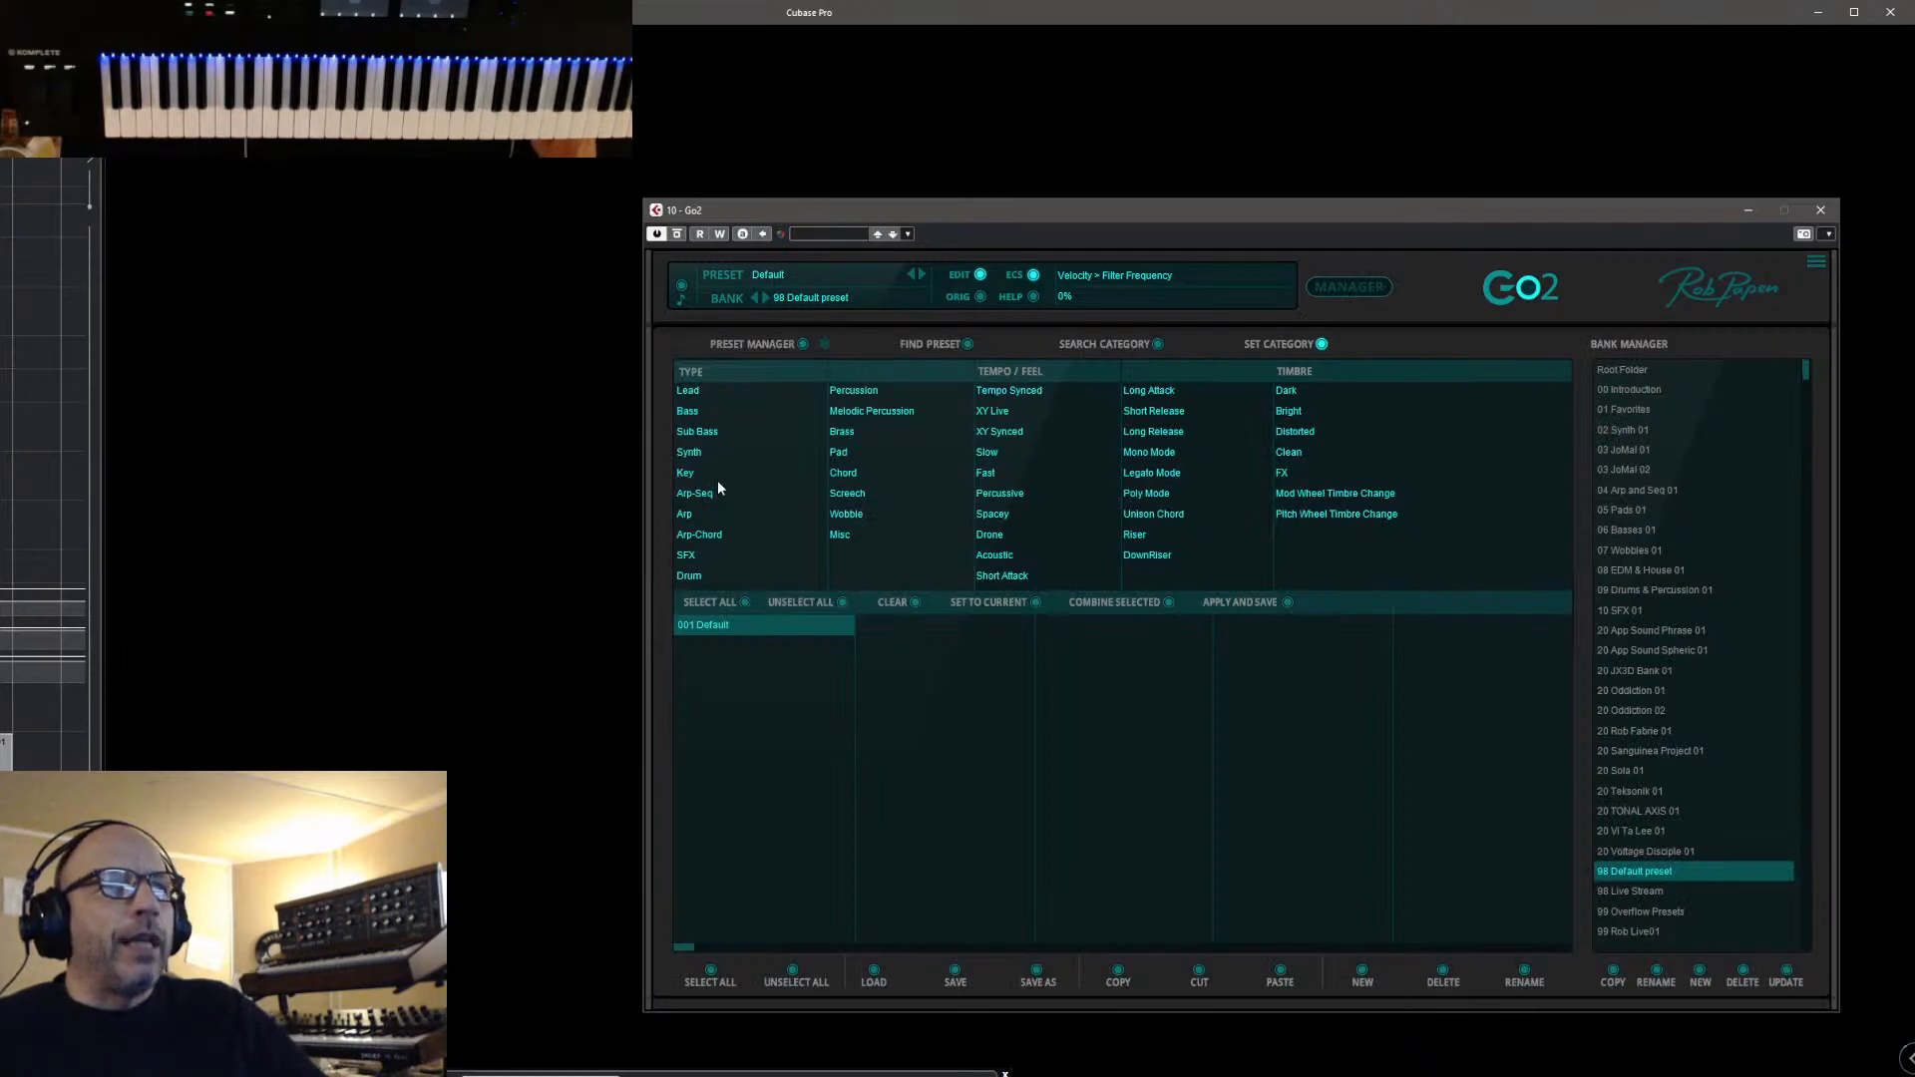
{"action": "left_click", "coordinate": [1380, 289]}
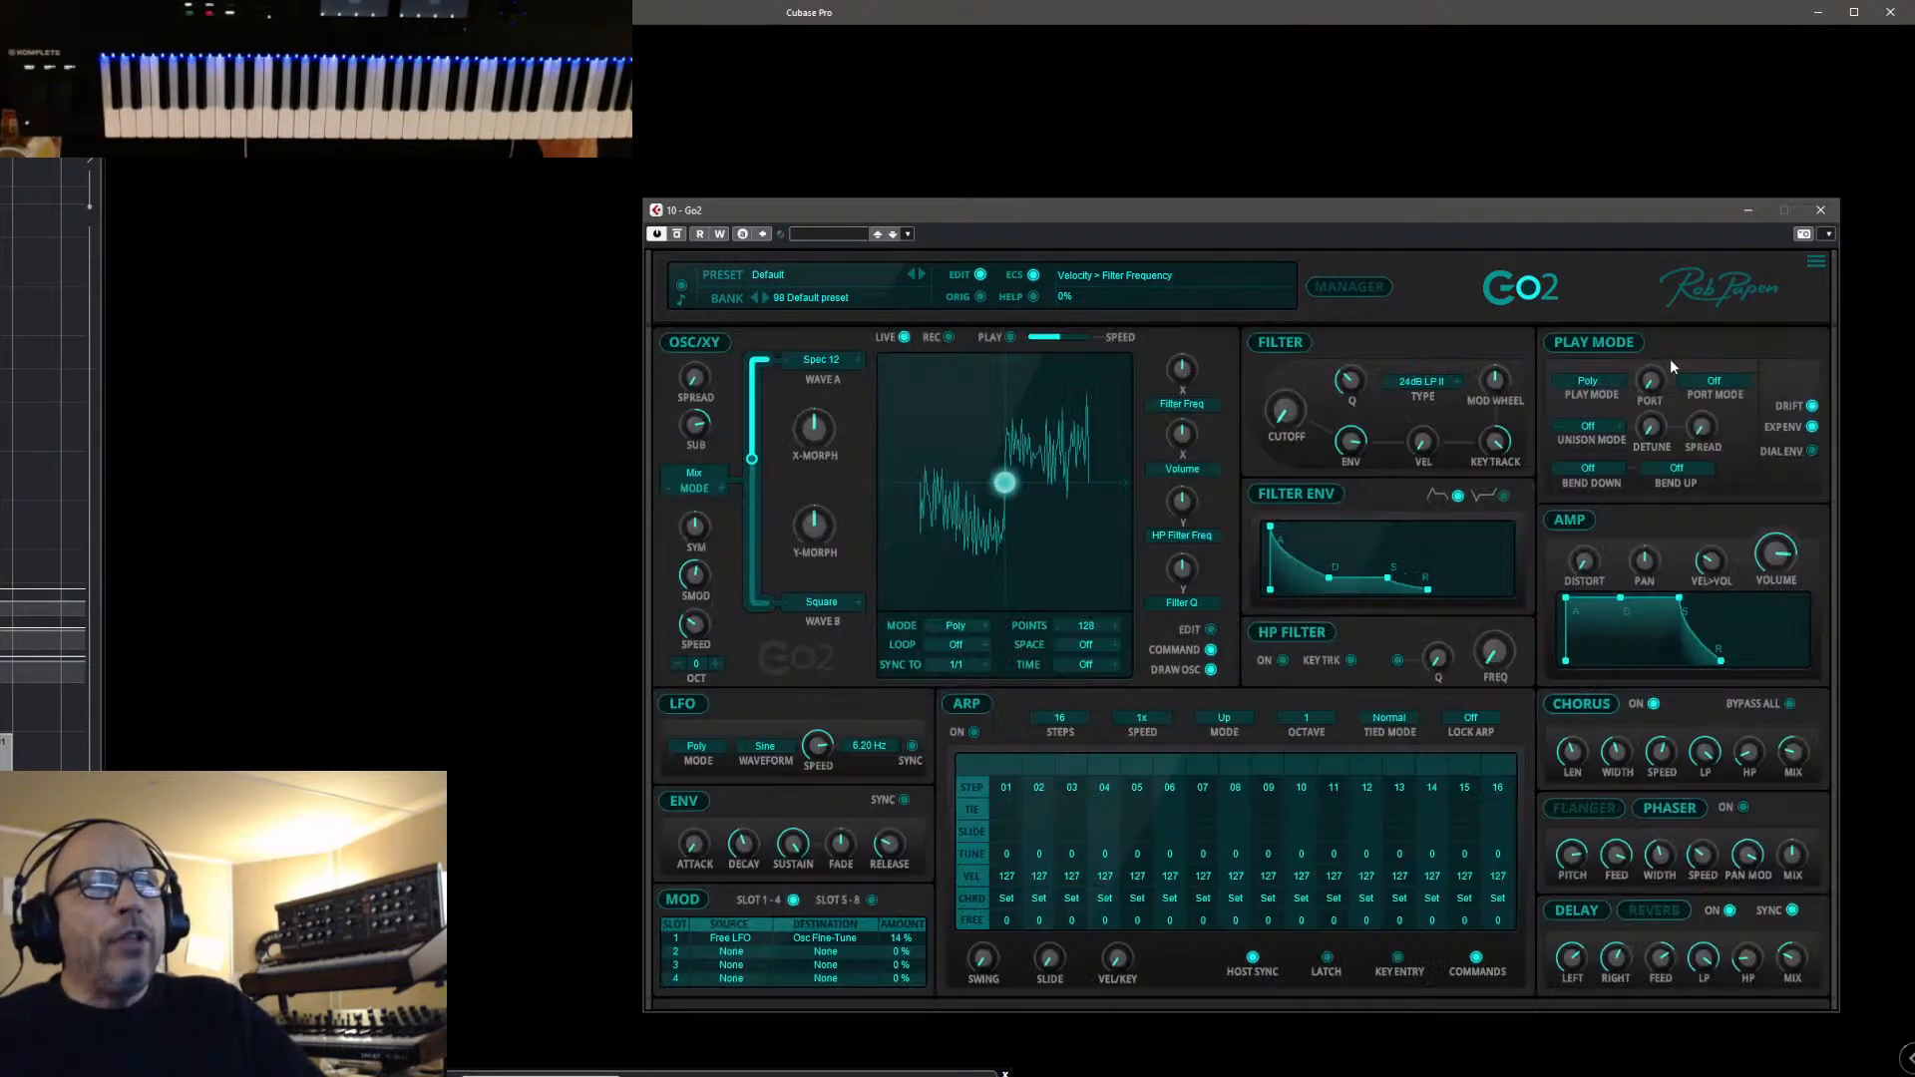
Set the play mode to Legato and the portamento mode to Held Rate with a portamento amount of 77%
{"action": "left_click", "coordinate": [1583, 382]}
{"action": "left_click", "coordinate": [1594, 420]}
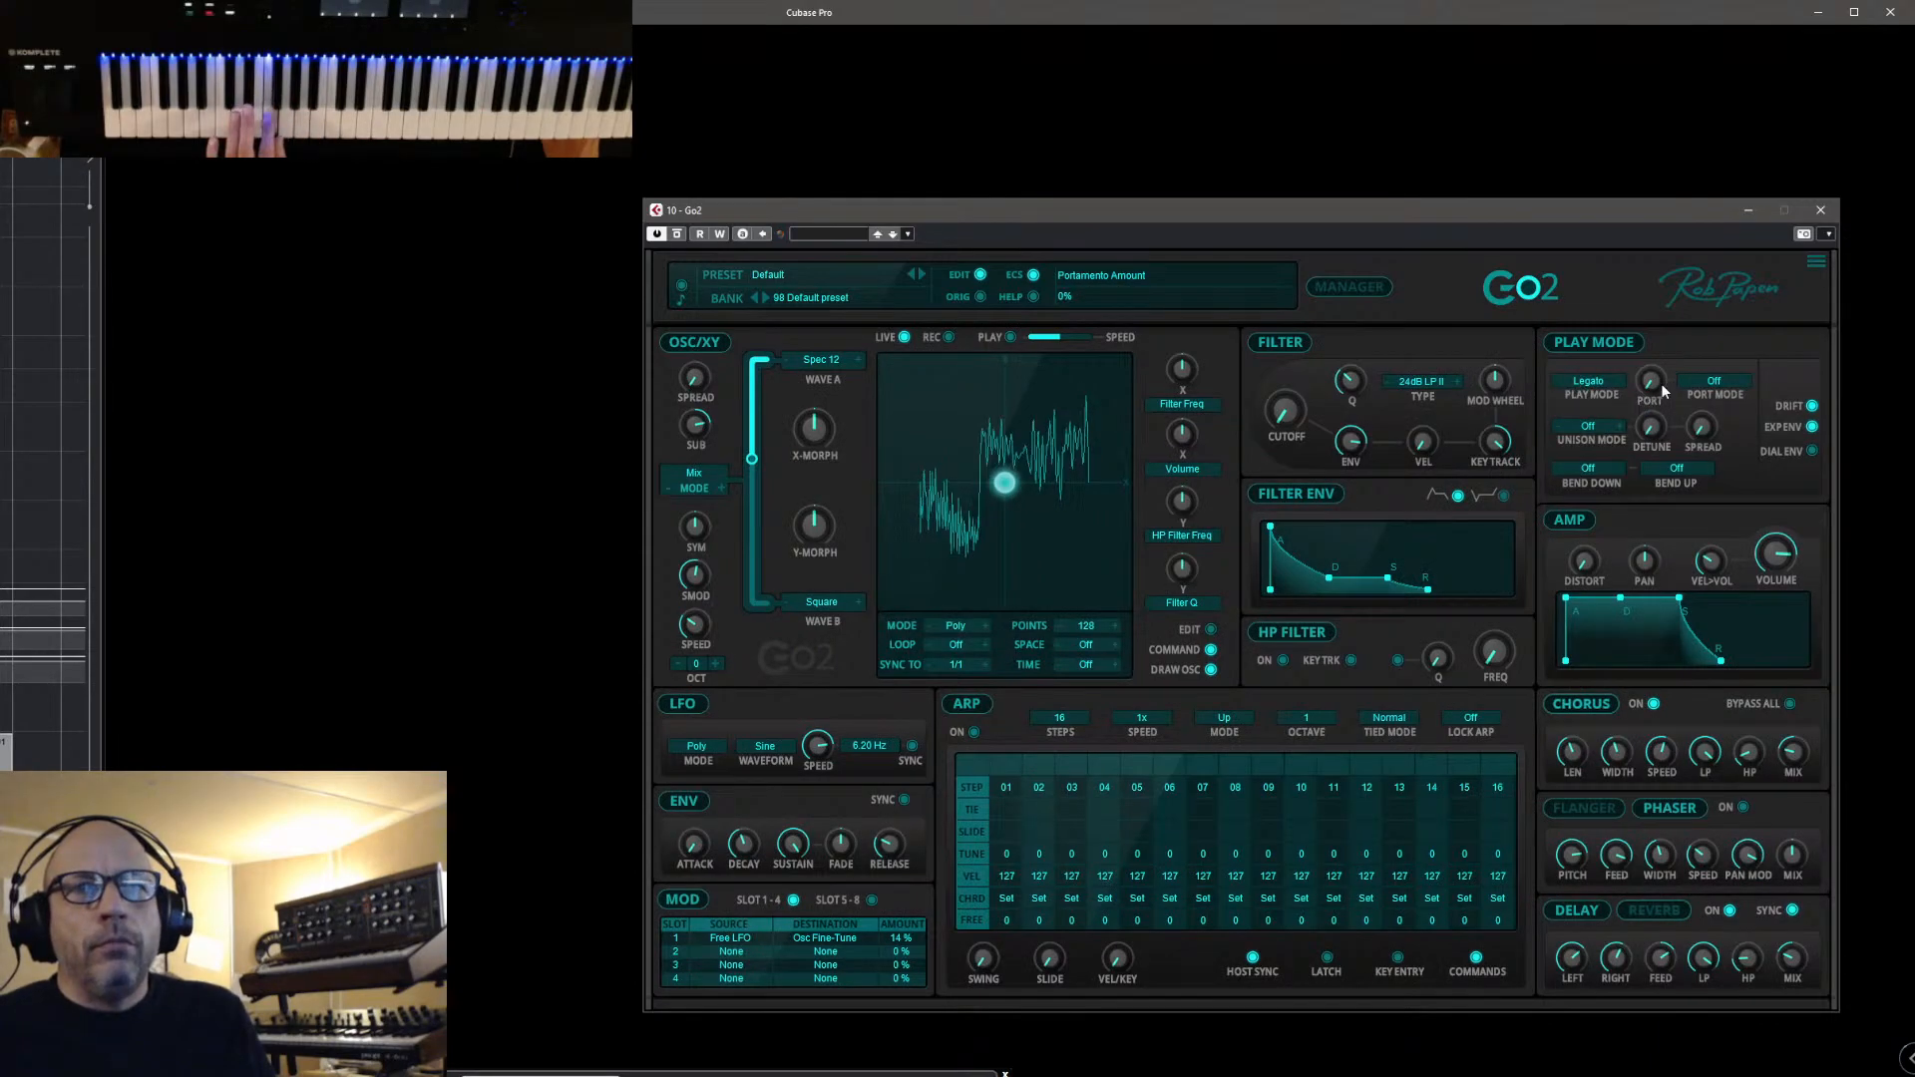
{"action": "left_click", "coordinate": [1705, 385]}
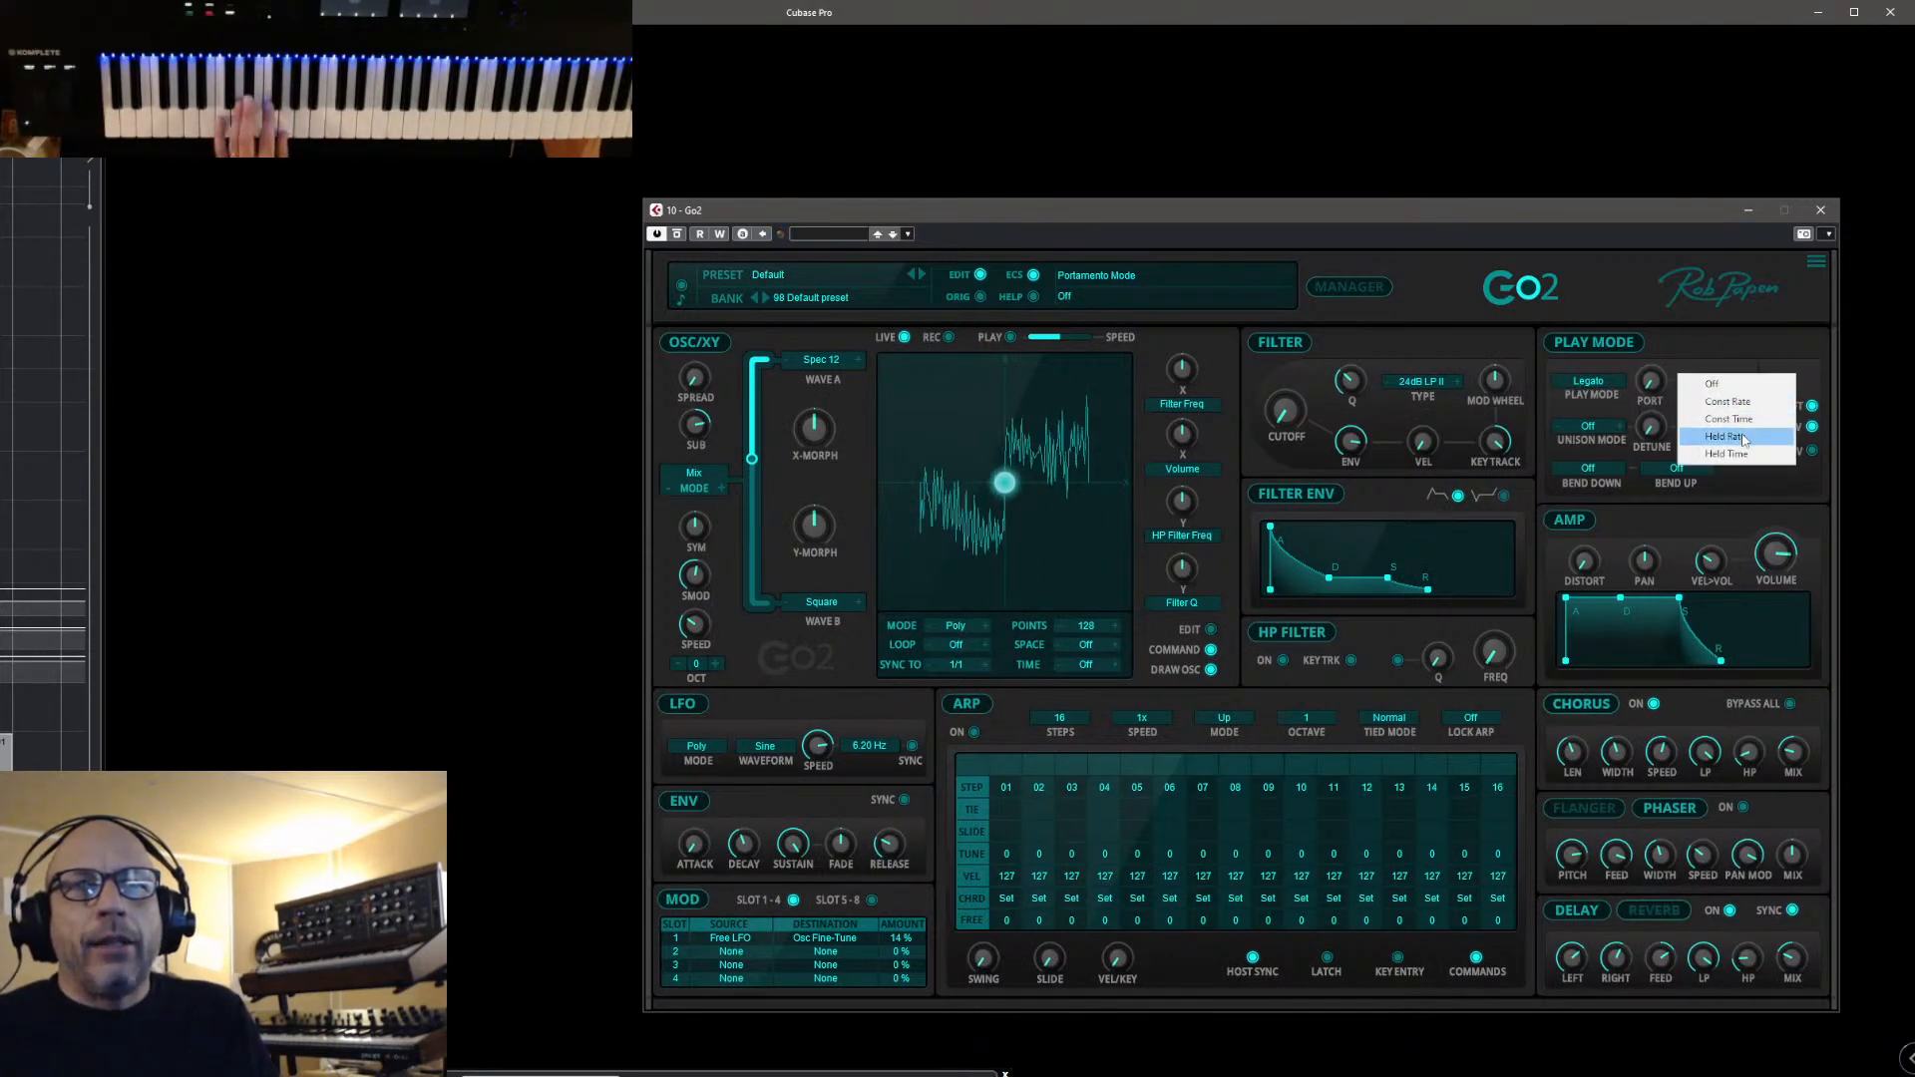
{"action": "left_click", "coordinate": [1701, 427]}
{"action": "left_click_drag", "start_coordinate": [1672, 348], "coordinate": [1709, 255]}
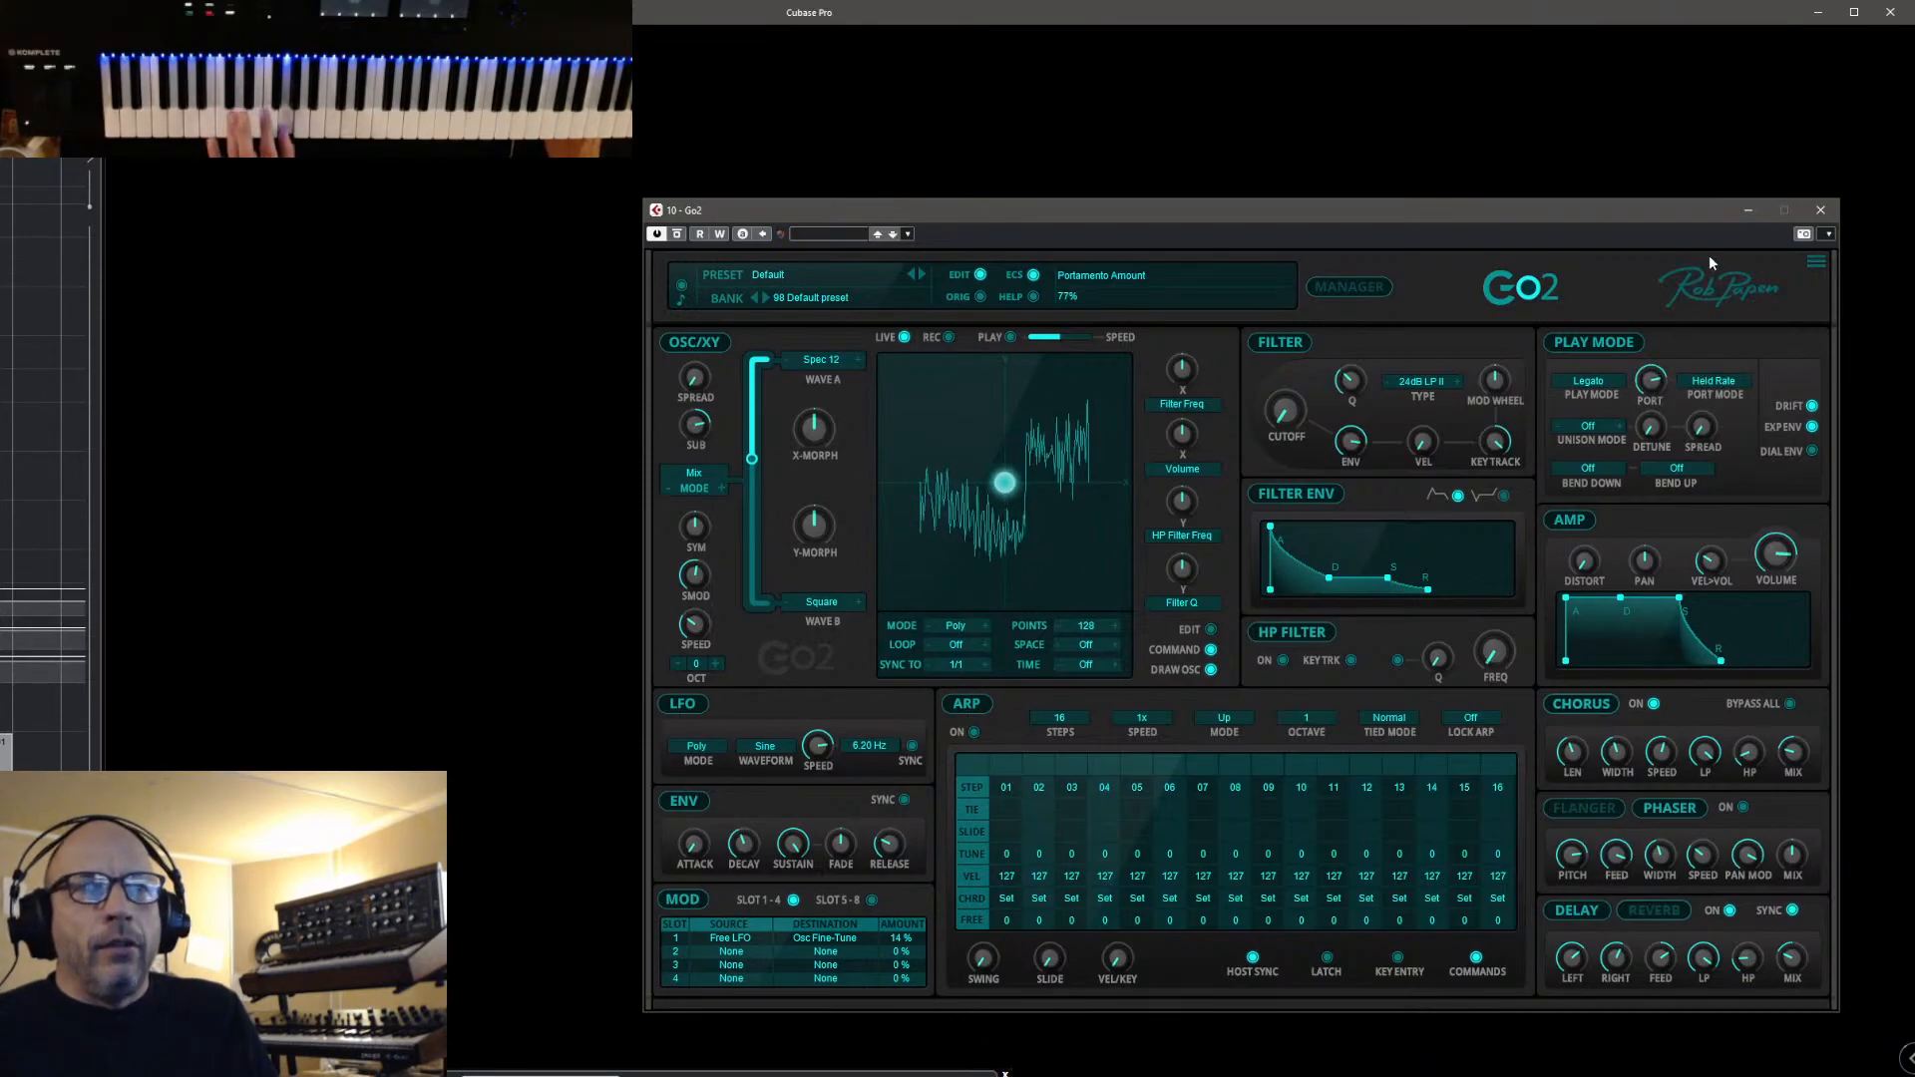
Set both the pitch bend down and bend up ranges to 2
{"action": "left_click", "coordinate": [1601, 469]}
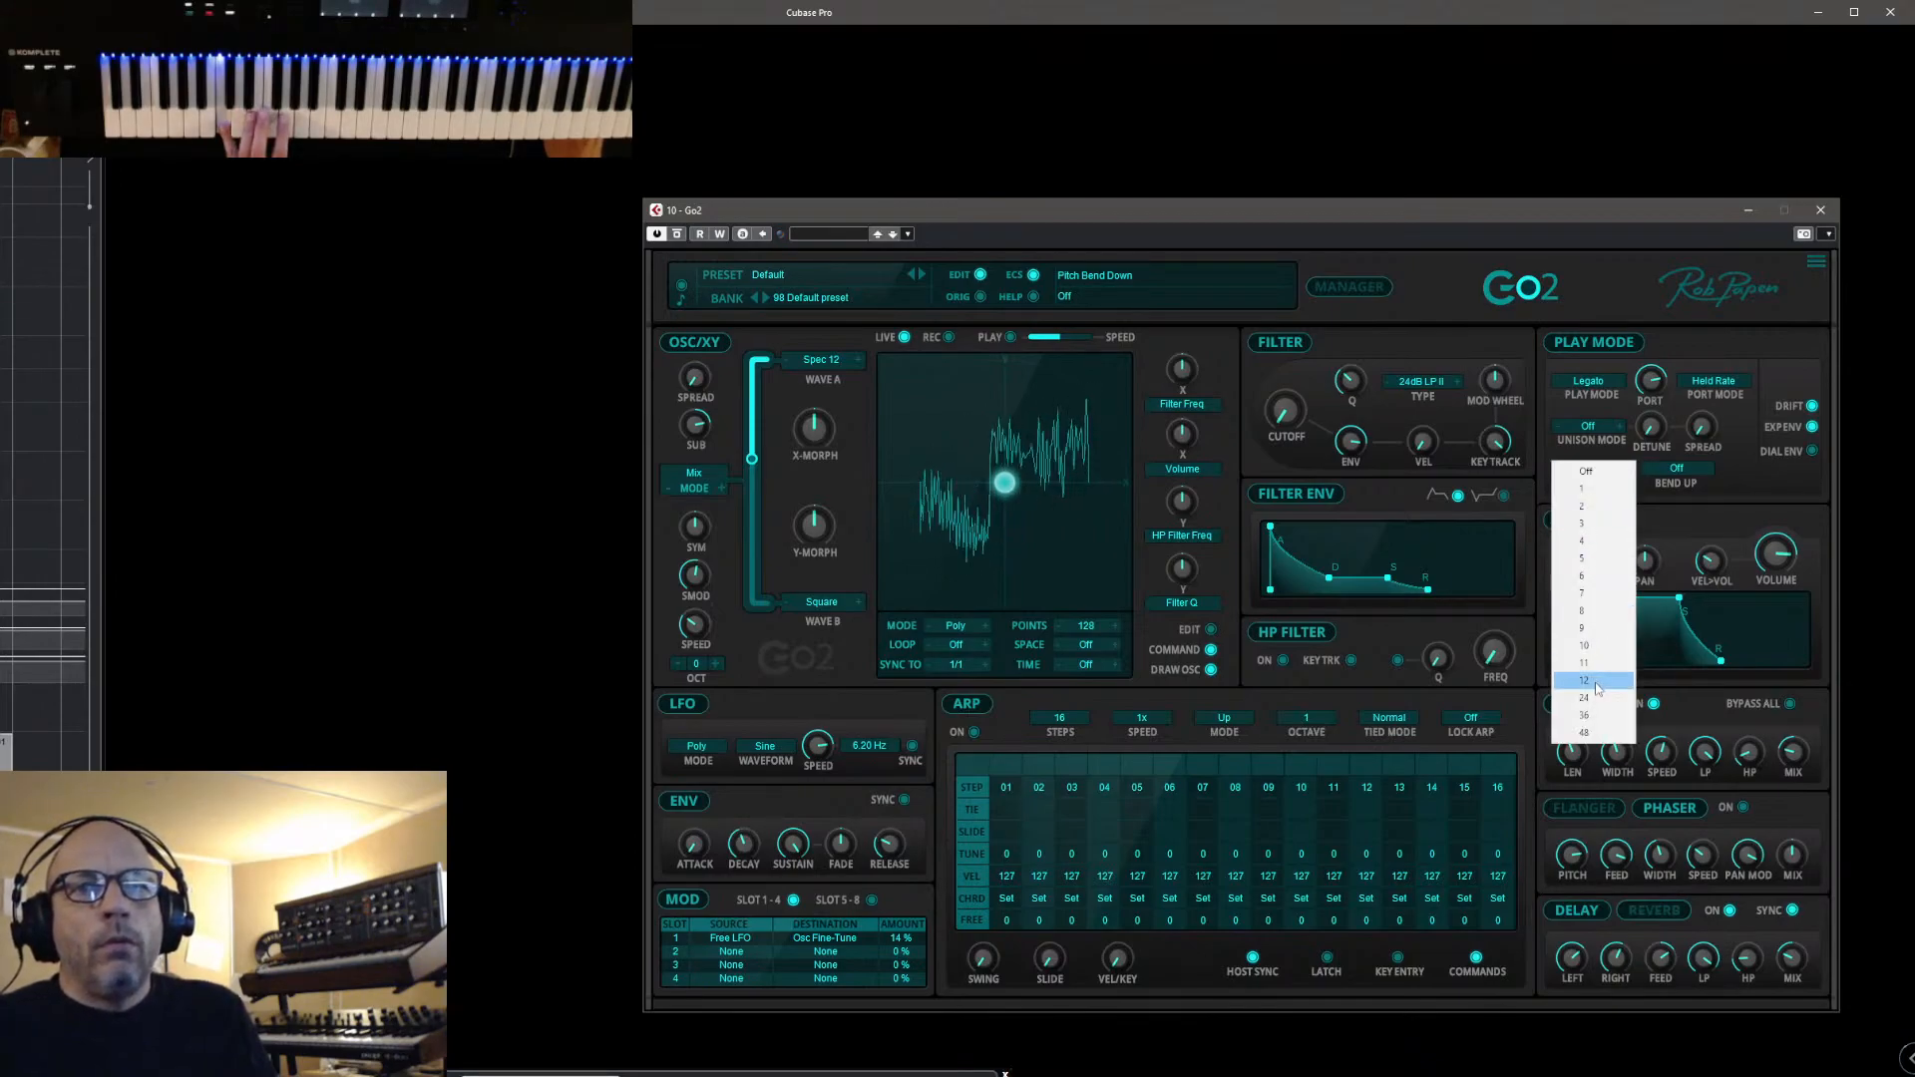
{"action": "left_click", "coordinate": [1622, 510]}
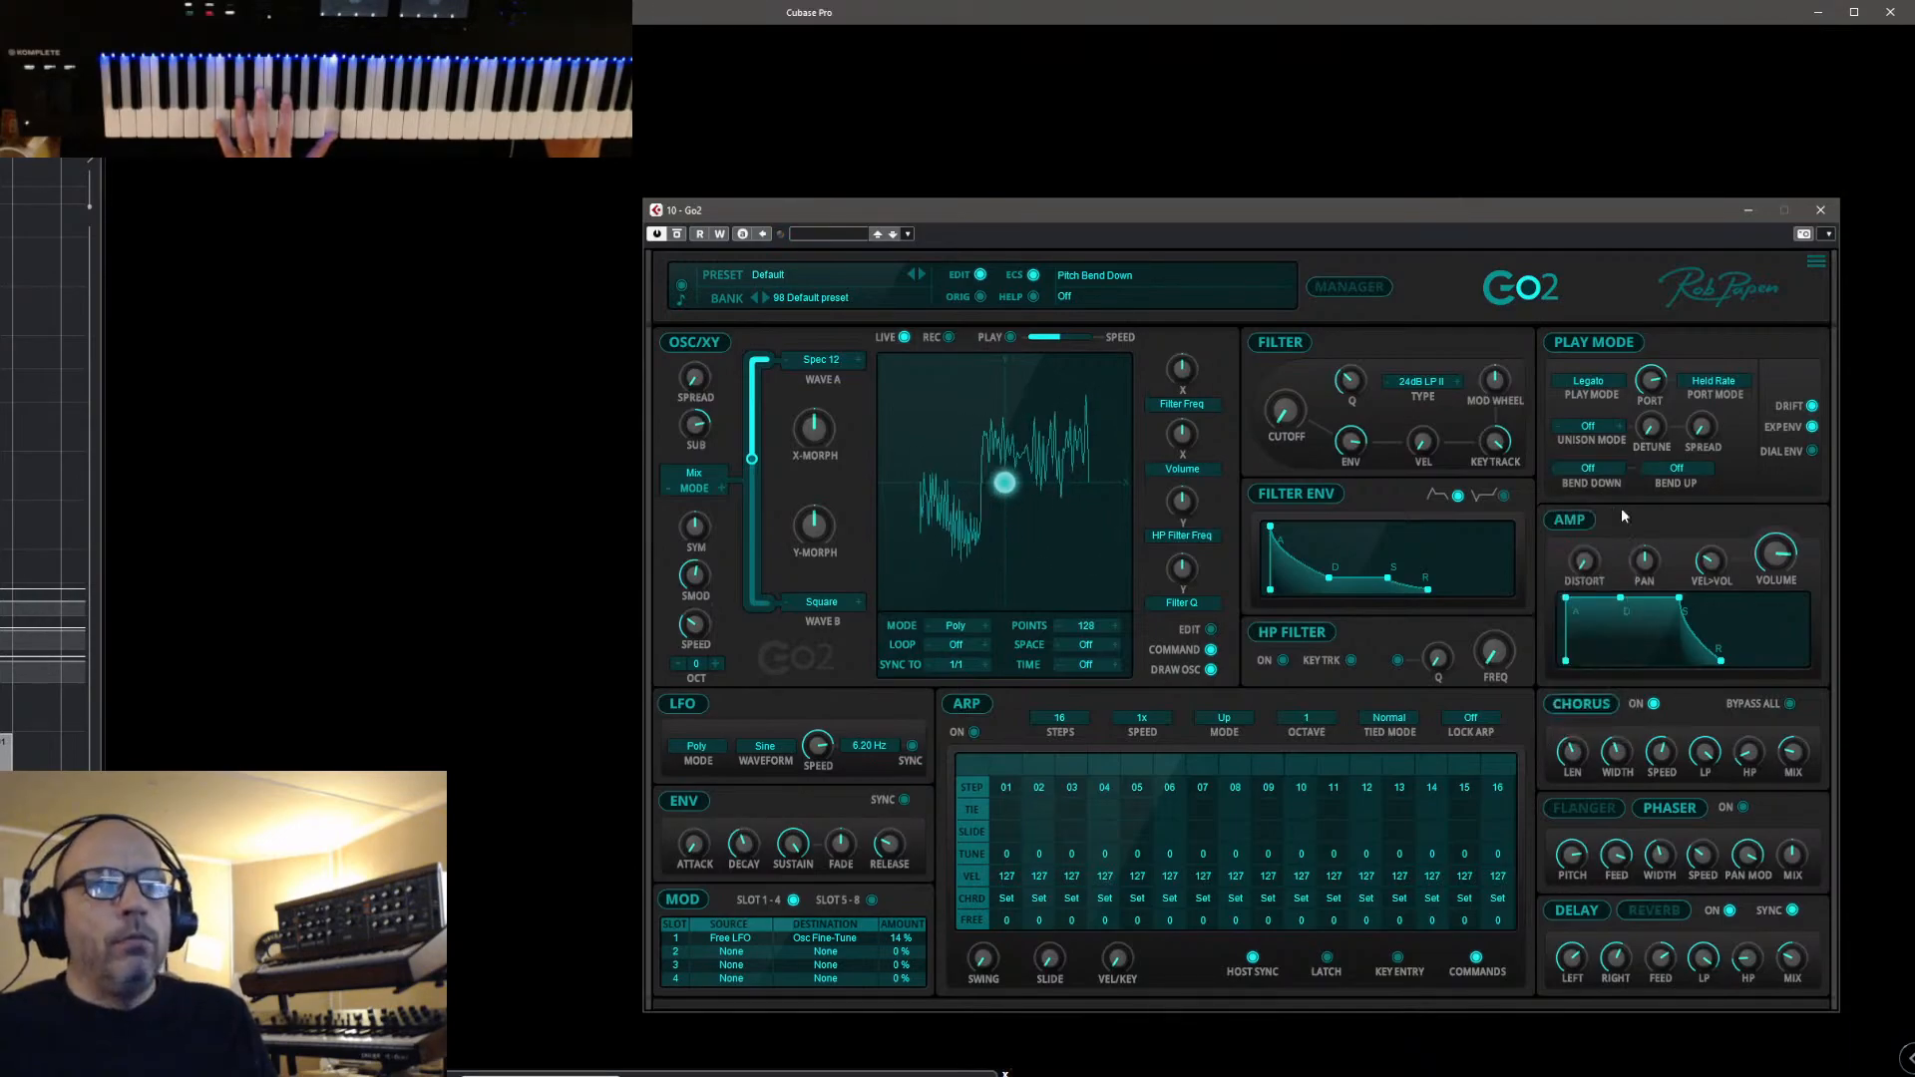
{"action": "left_click", "coordinate": [1679, 470]}
{"action": "left_click", "coordinate": [1676, 505]}
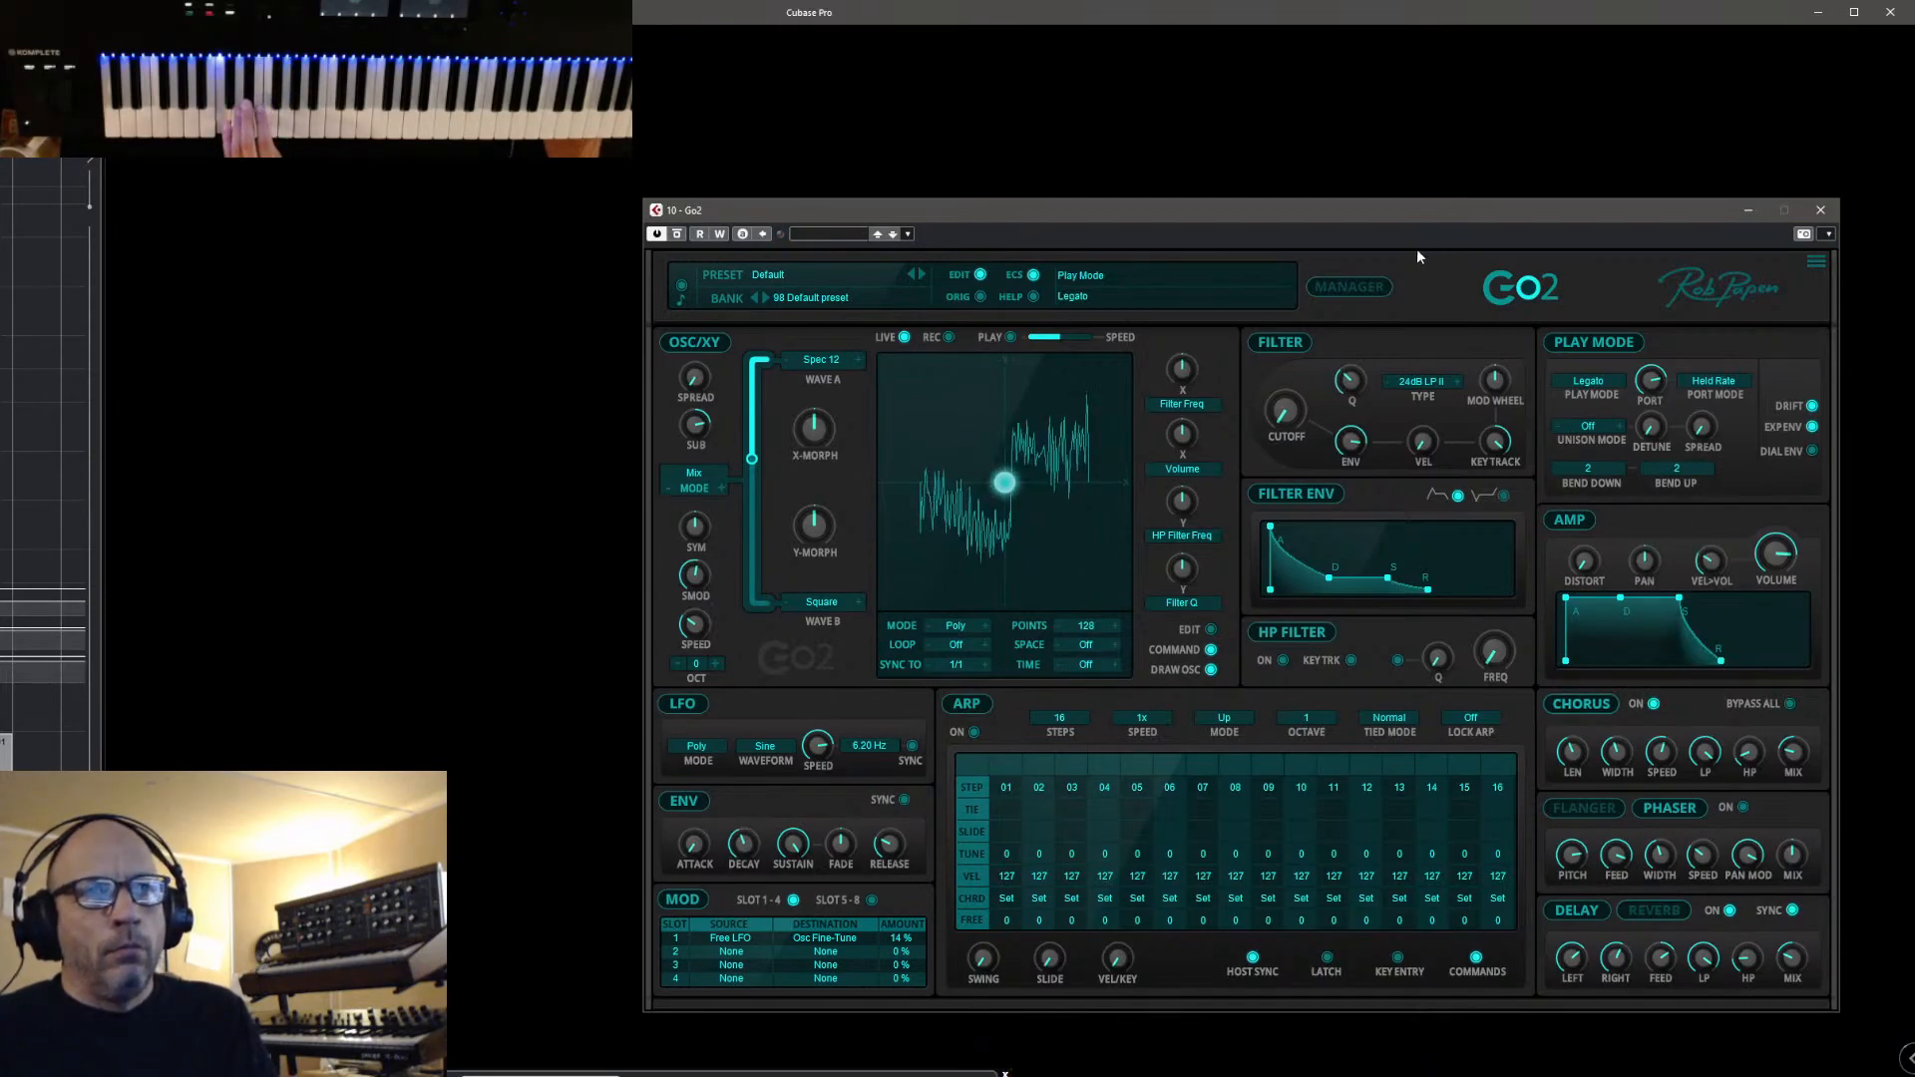
Try tagging the preset with the Bass and Legato Mode categories, and return to the synth's editing view
{"action": "left_click", "coordinate": [1369, 288]}
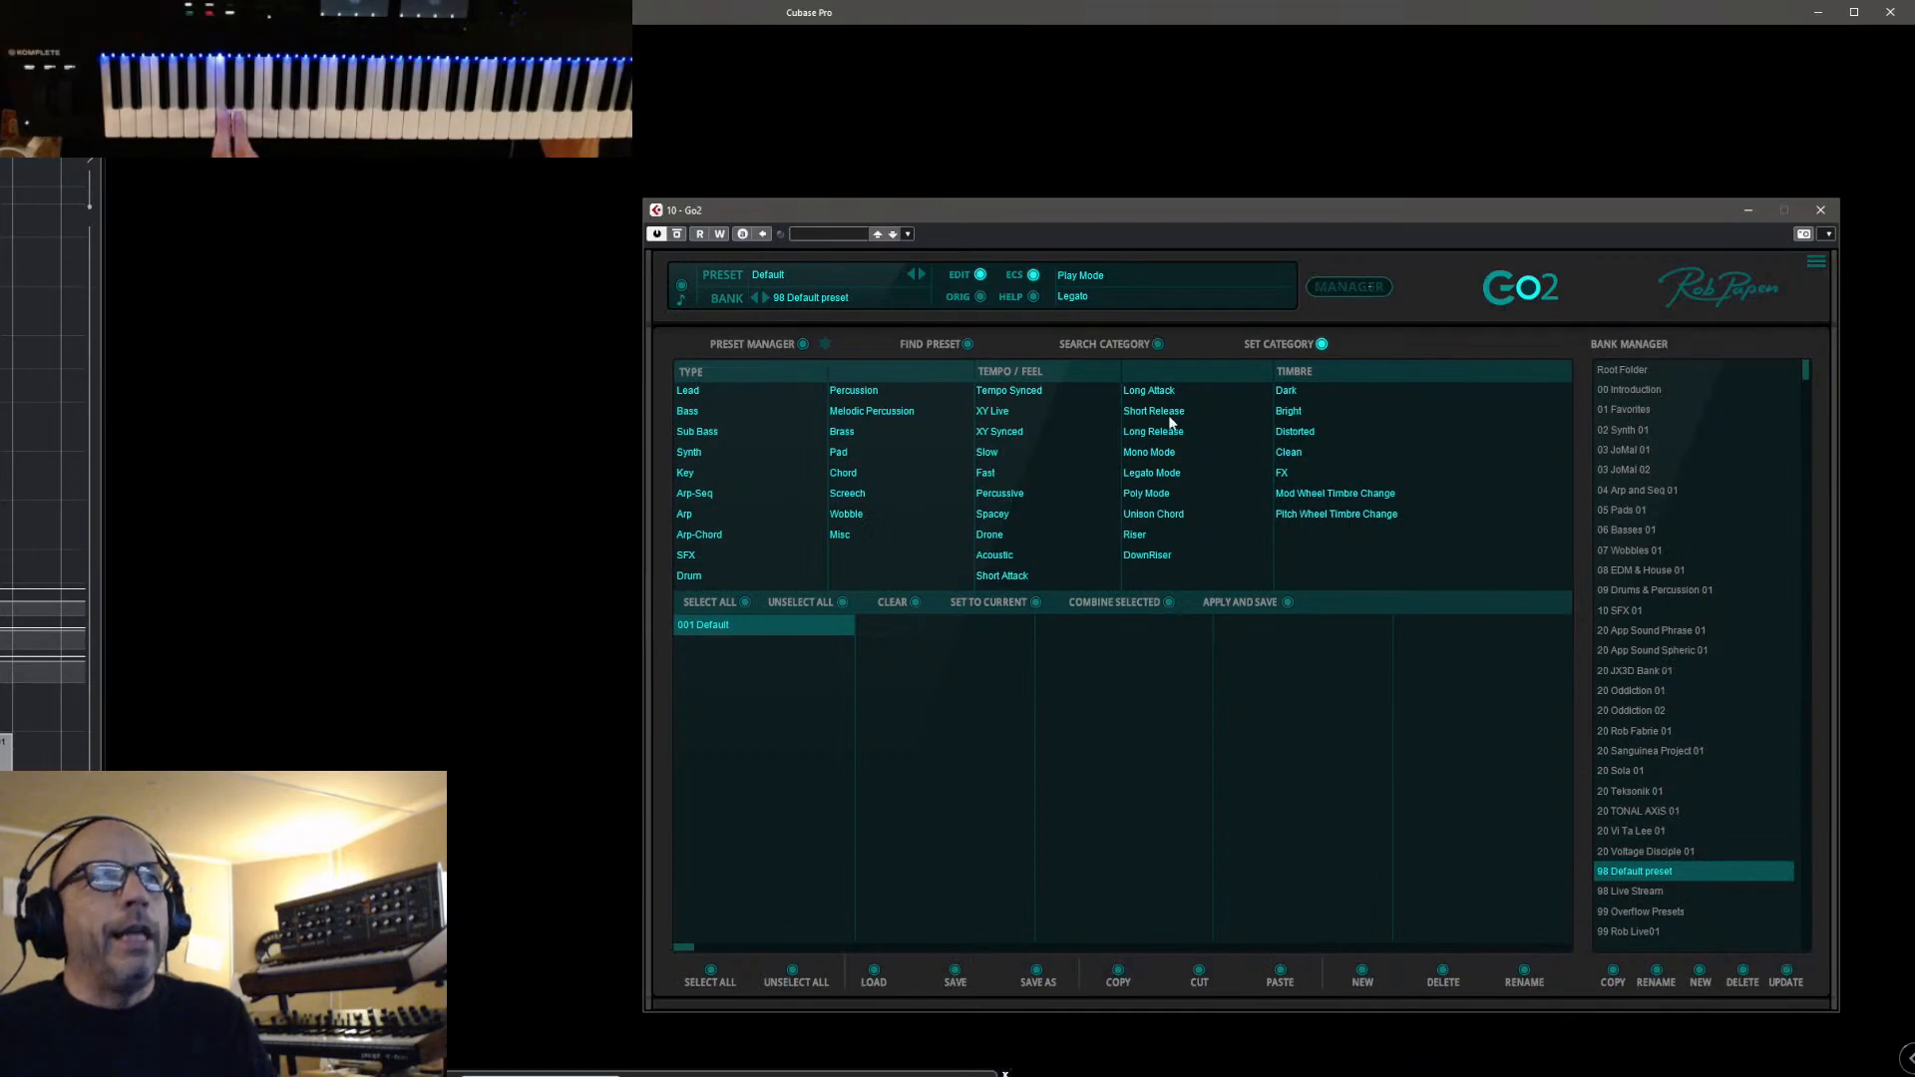
{"action": "left_click", "coordinate": [697, 413]}
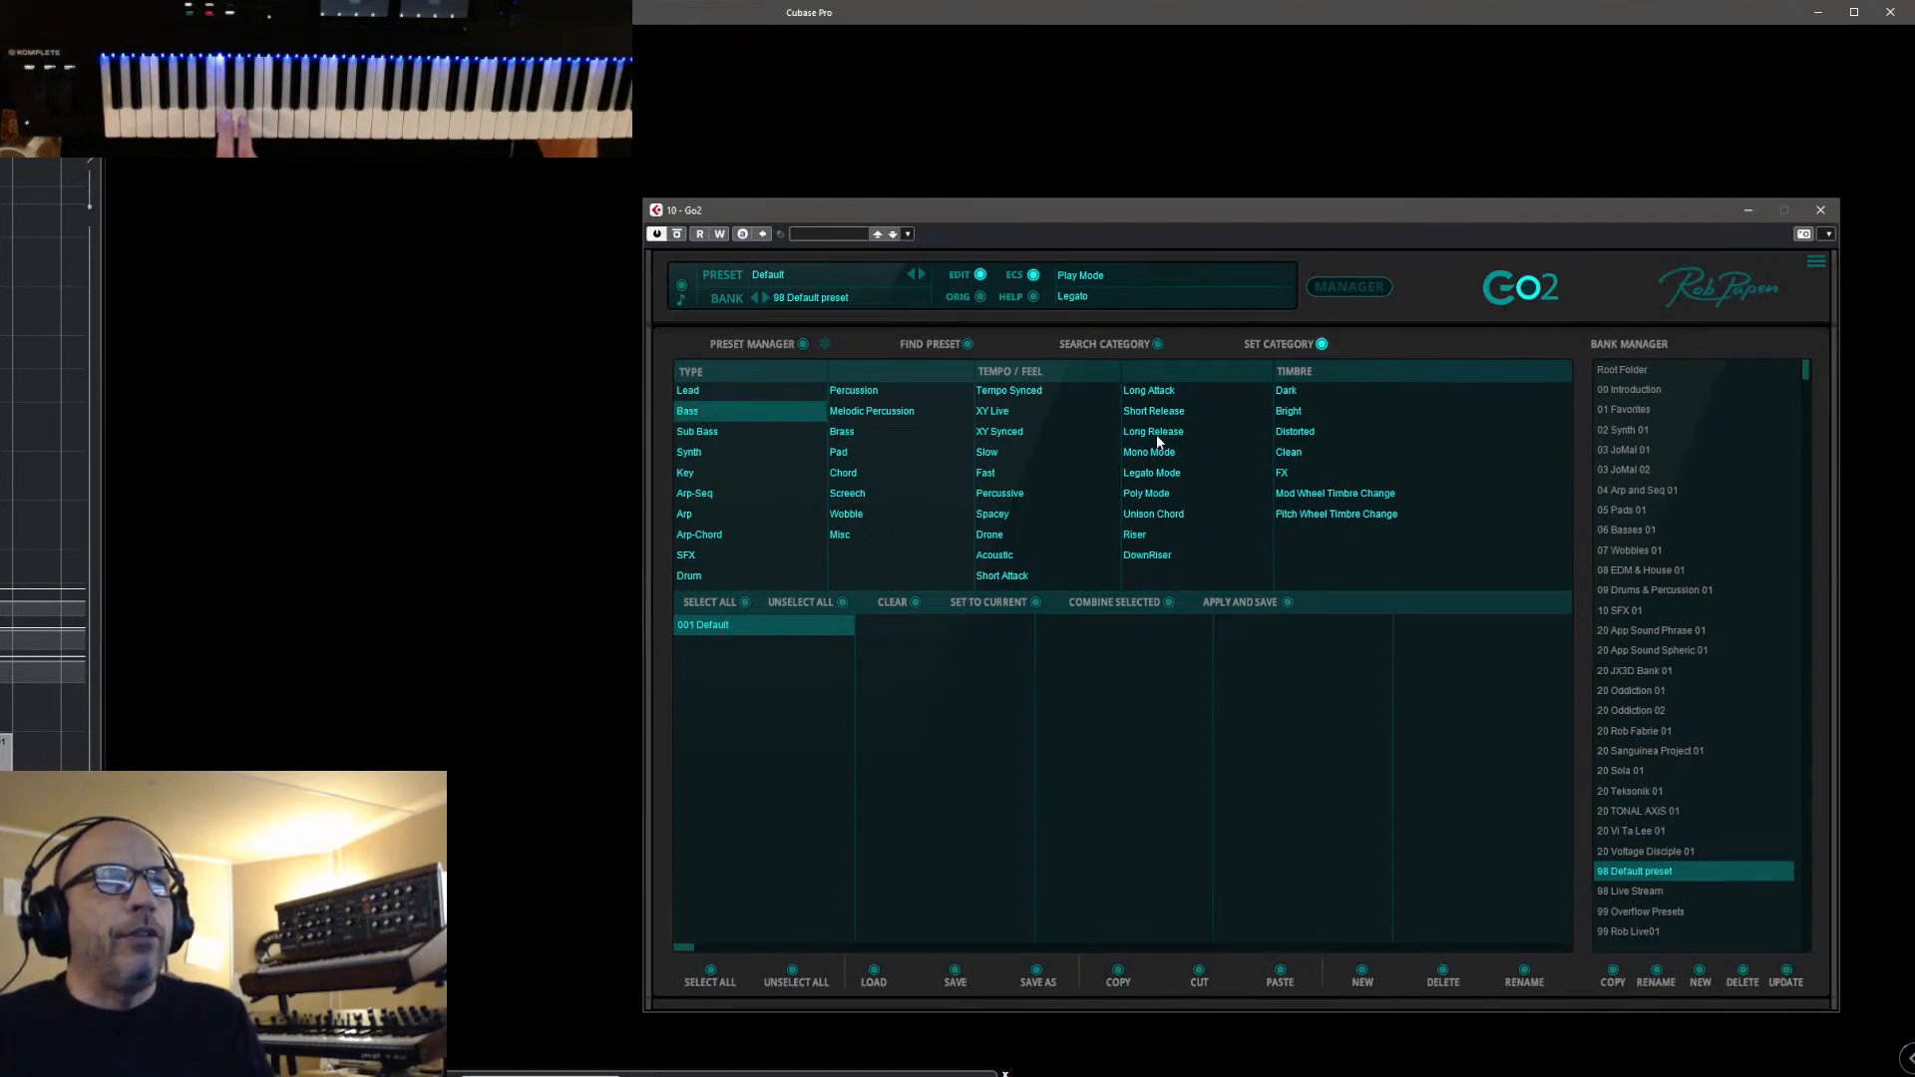
{"action": "left_click", "coordinate": [1159, 475]}
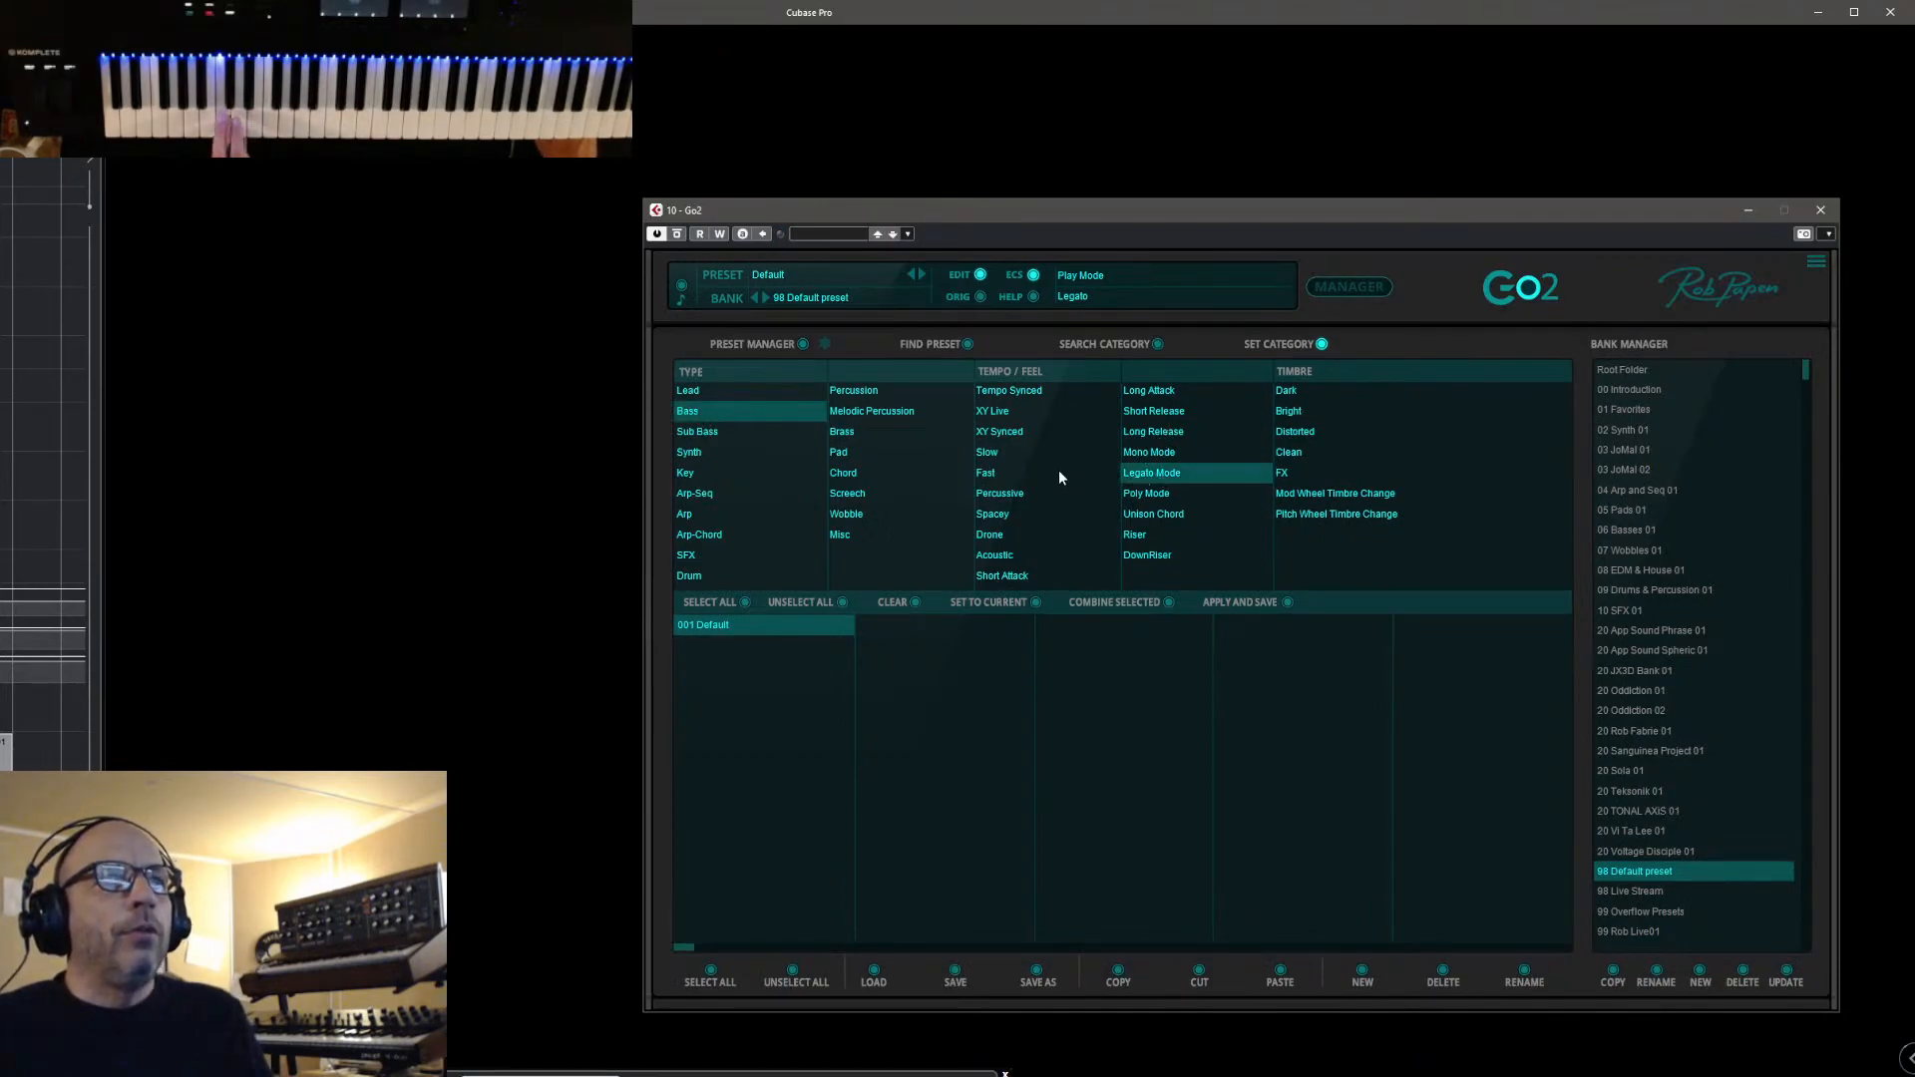
{"action": "left_click", "coordinate": [1355, 286]}
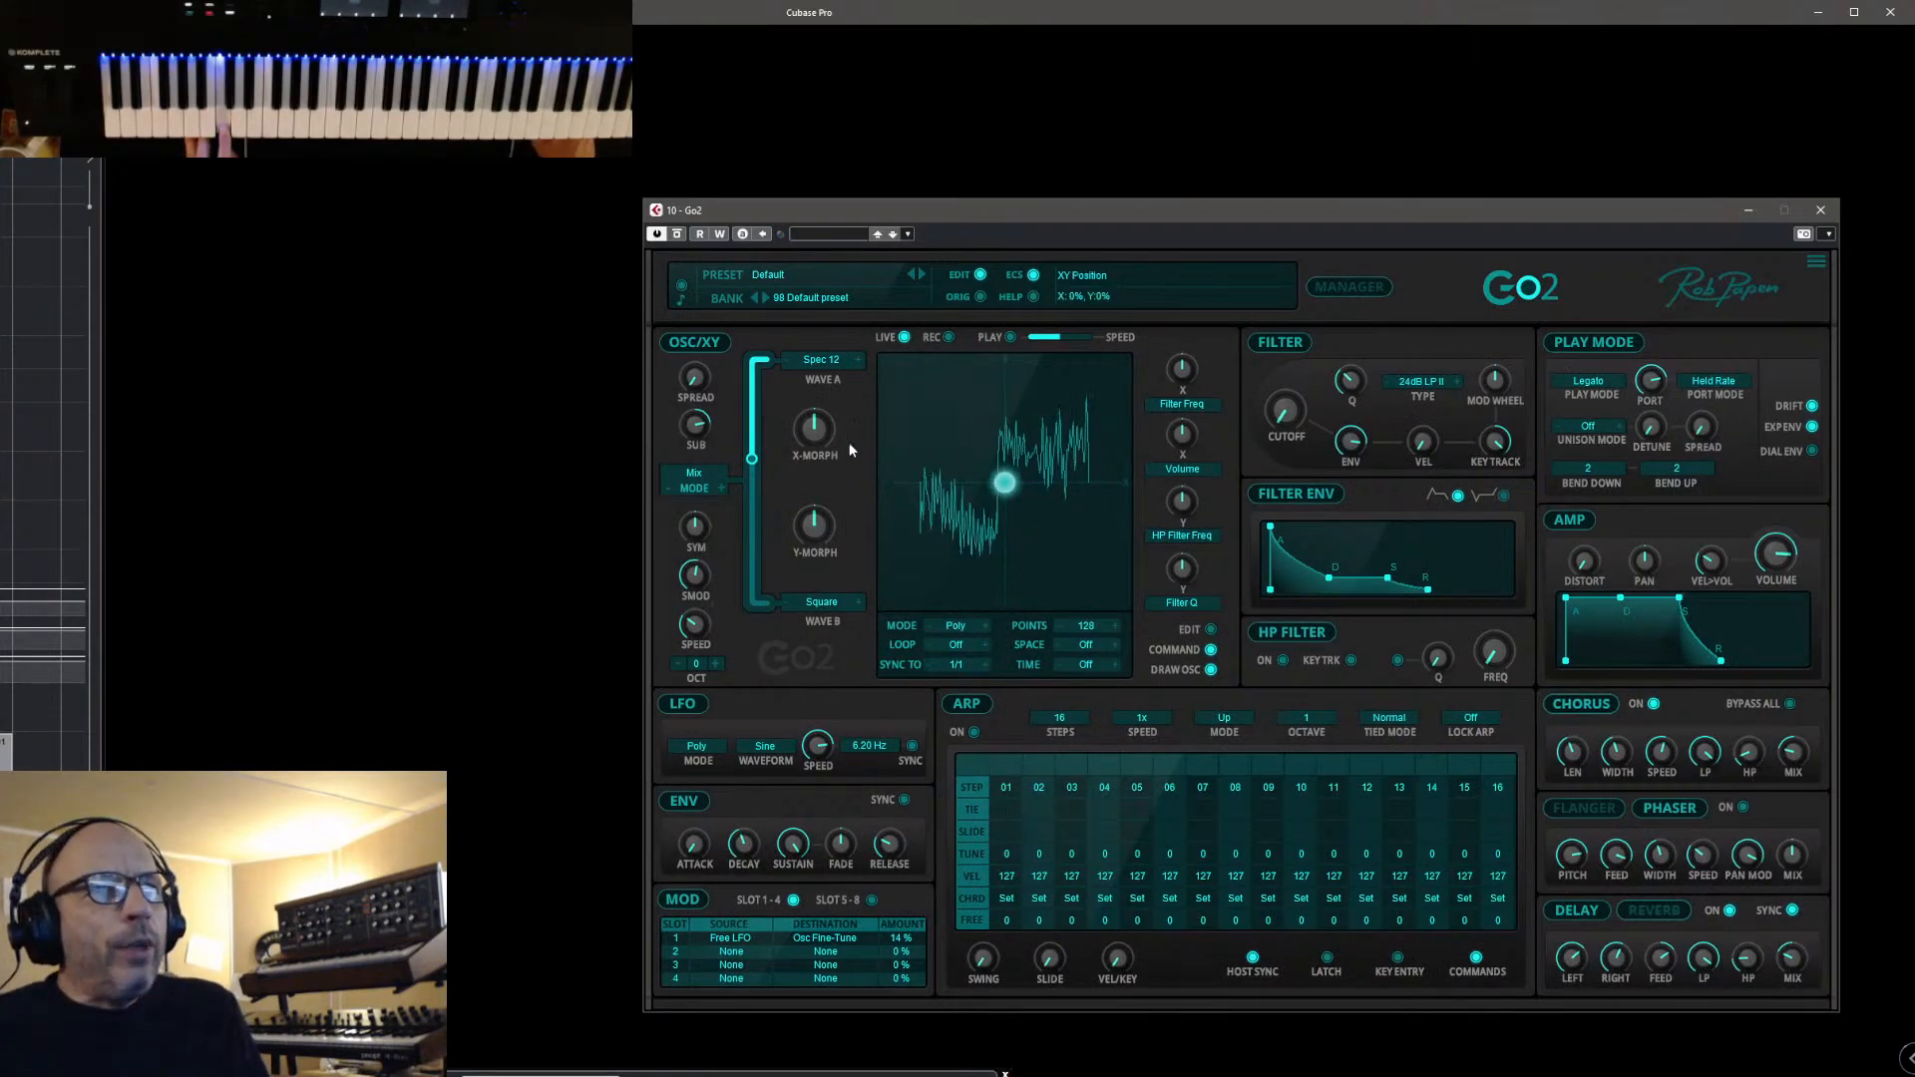
Raise the X-Morph and Y-Morph amounts and try out the morphing by moving the XY pad point
{"action": "left_click_drag", "start_coordinate": [818, 434], "coordinate": [843, 400]}
{"action": "left_click_drag", "start_coordinate": [822, 528], "coordinate": [836, 496]}
{"action": "left_click_drag", "start_coordinate": [997, 487], "coordinate": [1028, 546]}
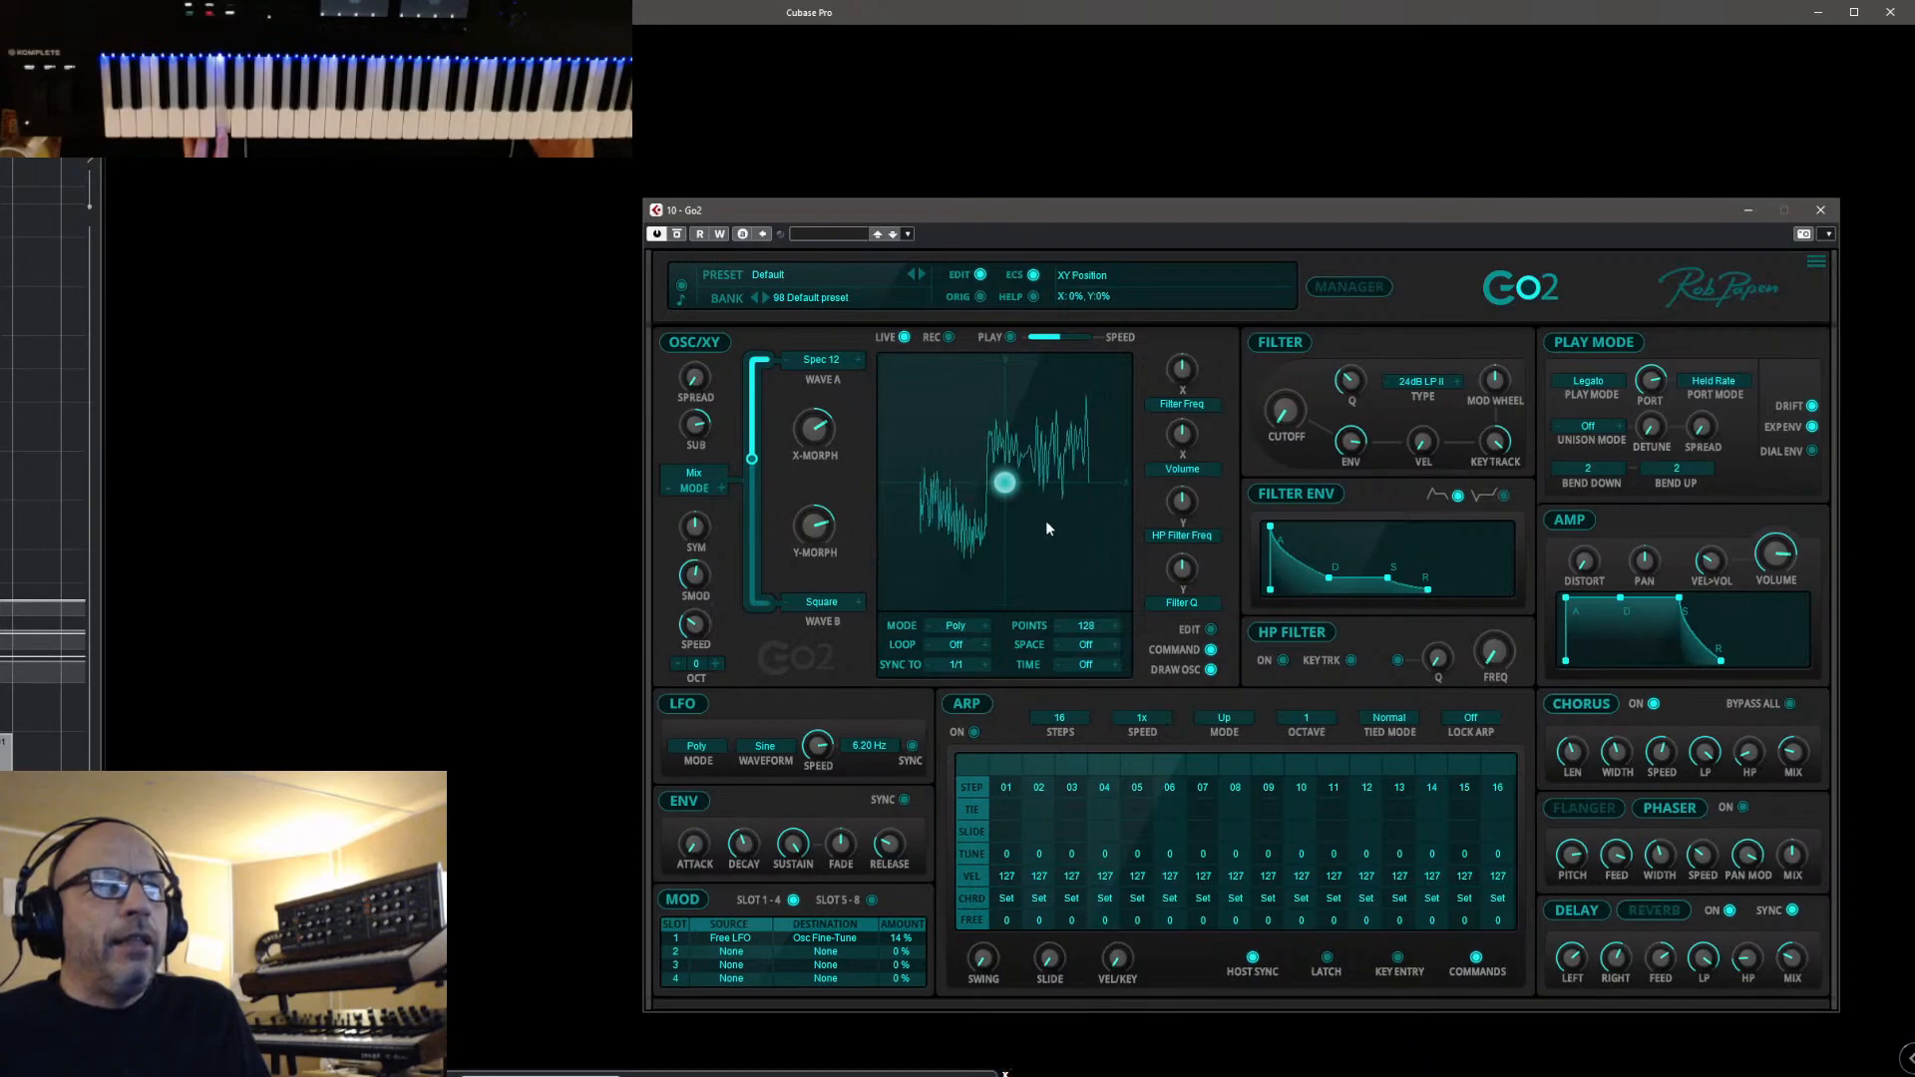
Try tagging the unsaved preset with the Bass, XY Live, Mod Wheel Timbre Change and FX categories
{"action": "left_click", "coordinate": [1335, 284]}
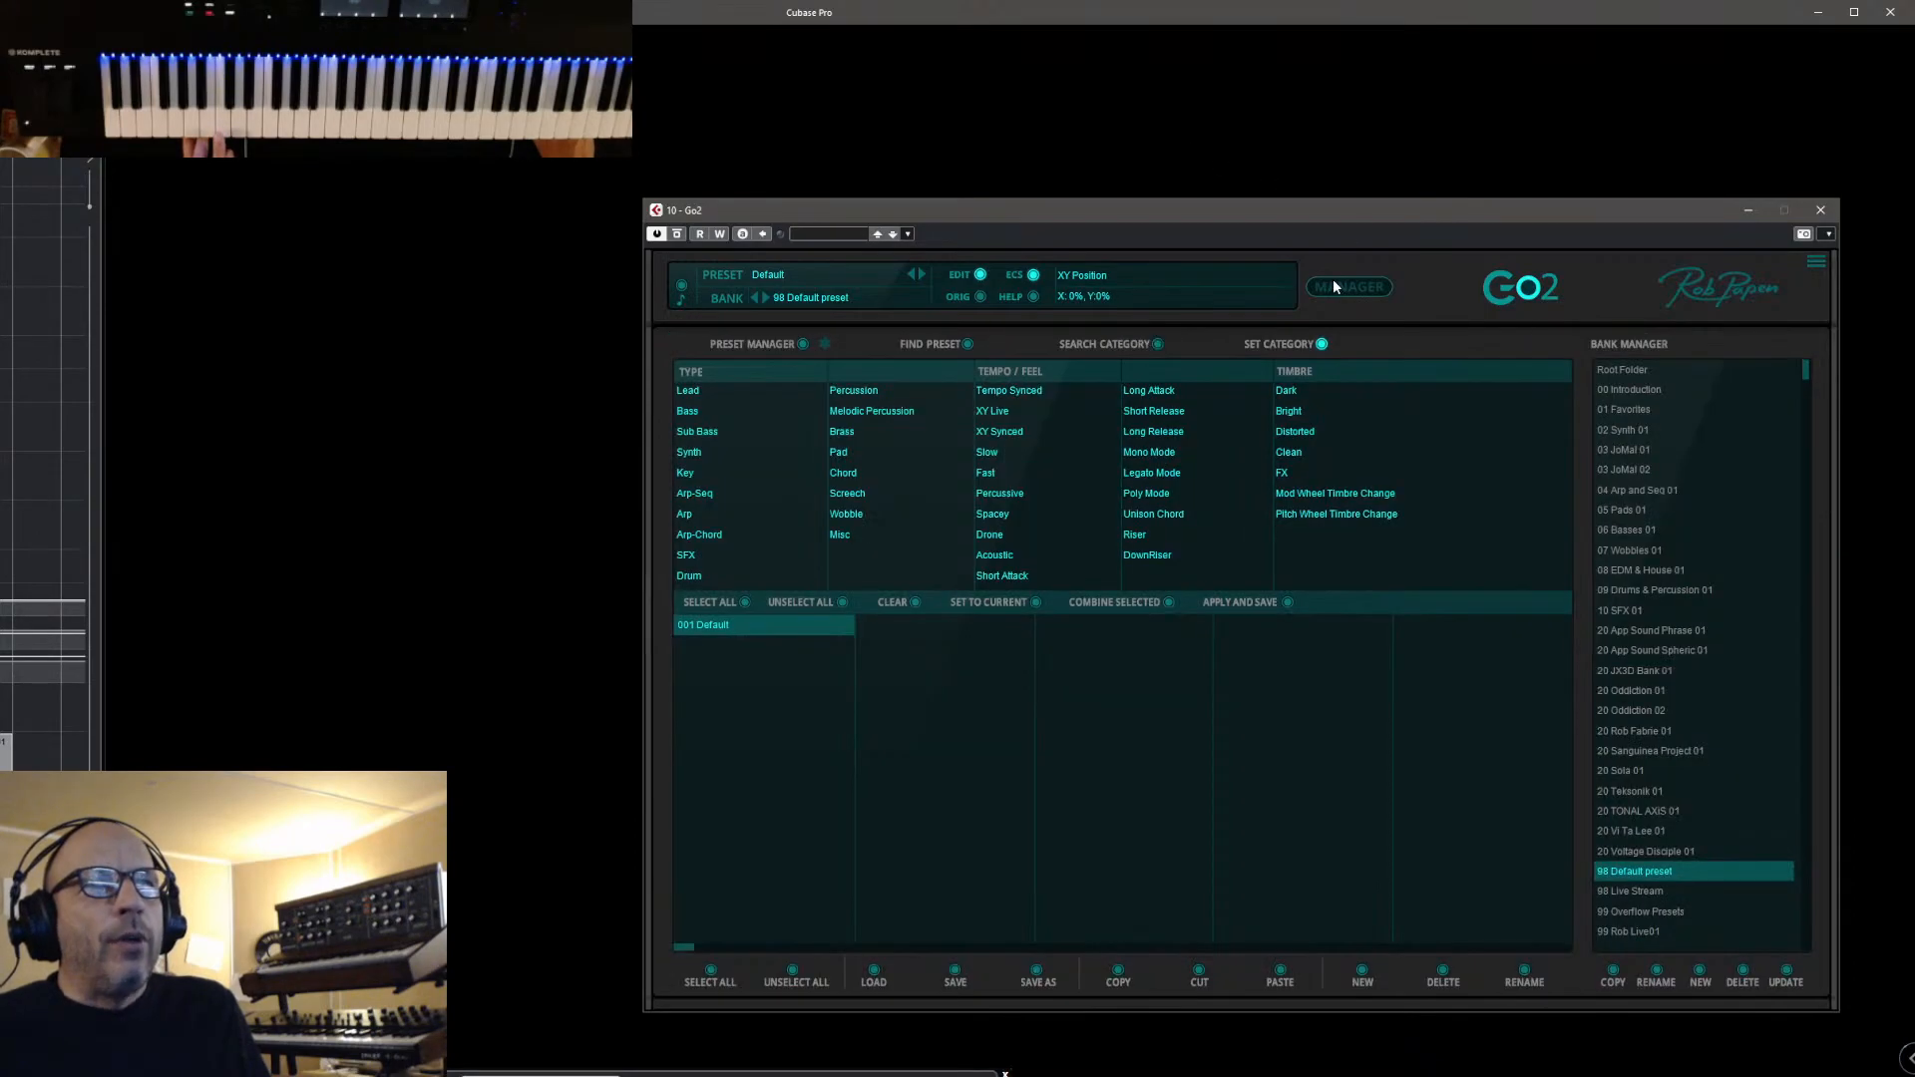
{"action": "left_click", "coordinate": [704, 410]}
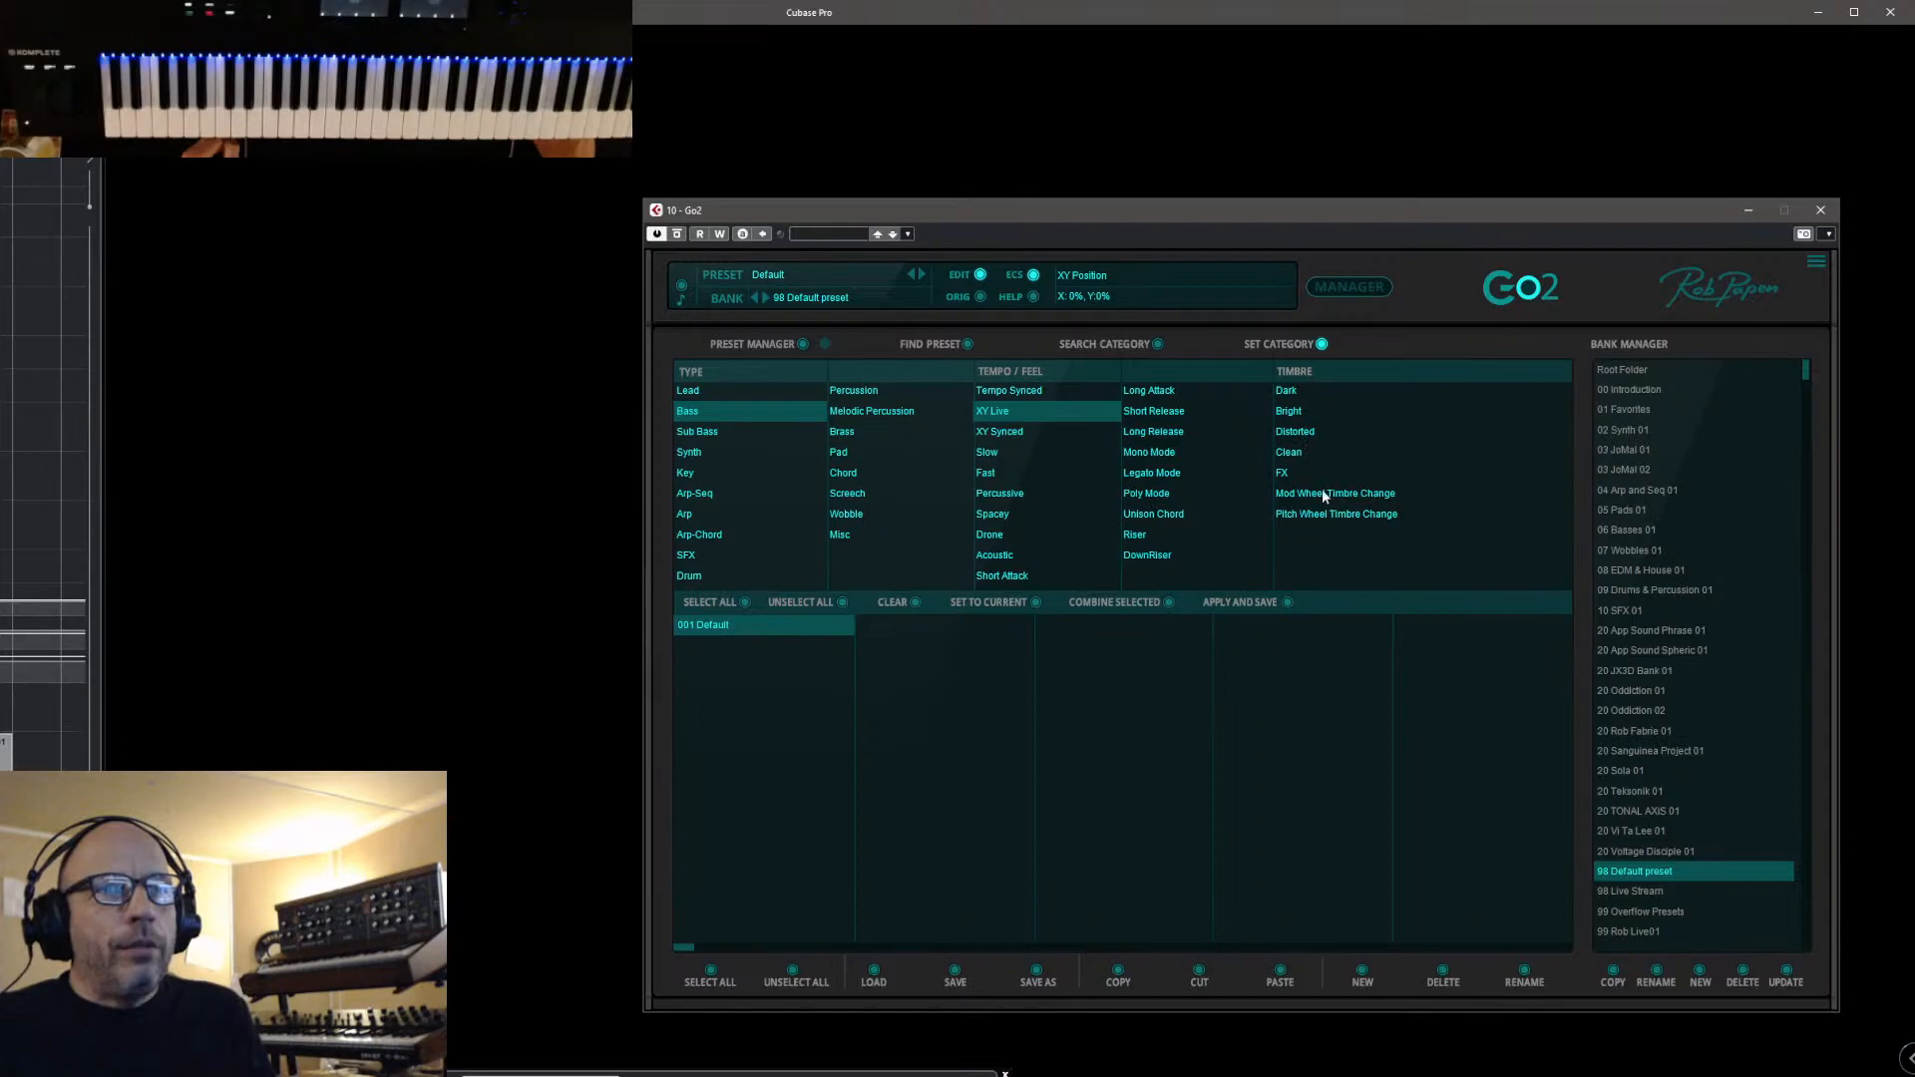
{"action": "left_click", "coordinate": [1276, 487]}
{"action": "left_click", "coordinate": [1290, 472]}
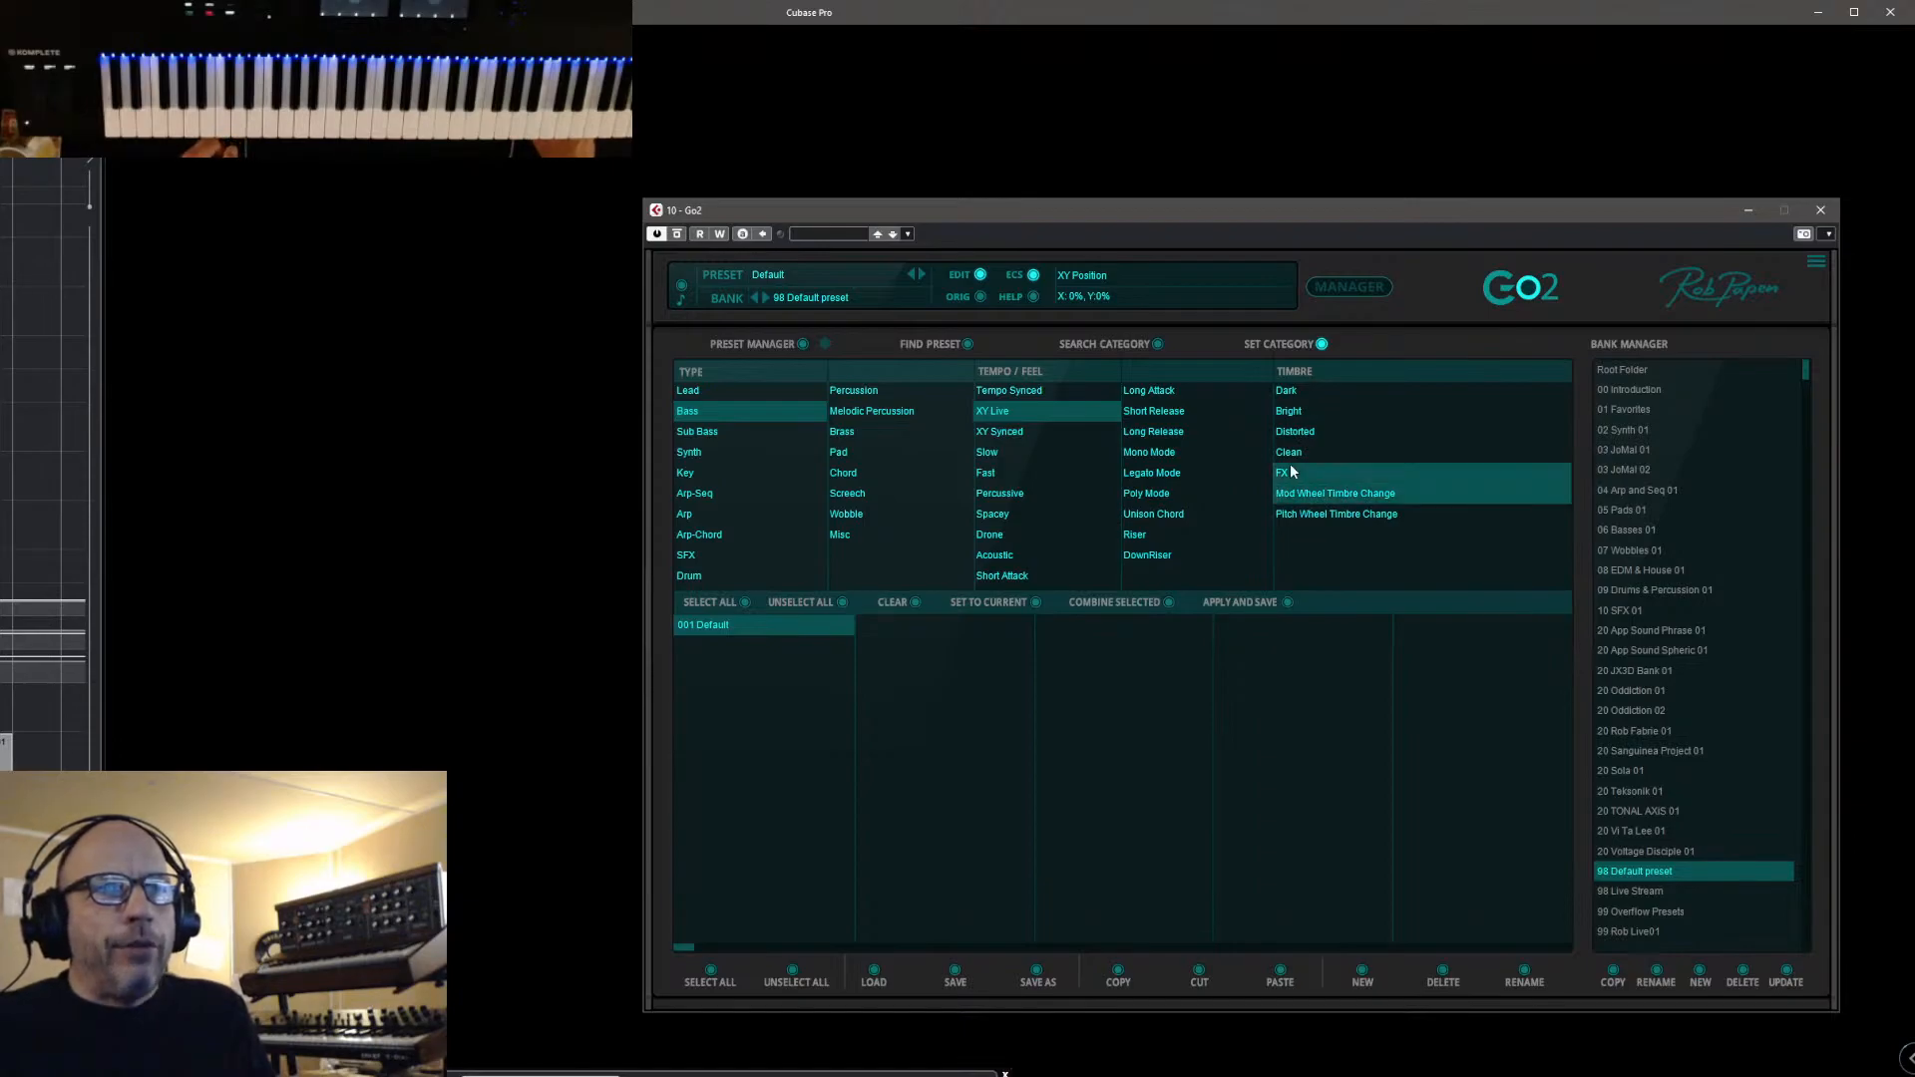
Save the patch as a new preset named "Bass in 2022"
{"action": "left_click", "coordinate": [776, 273]}
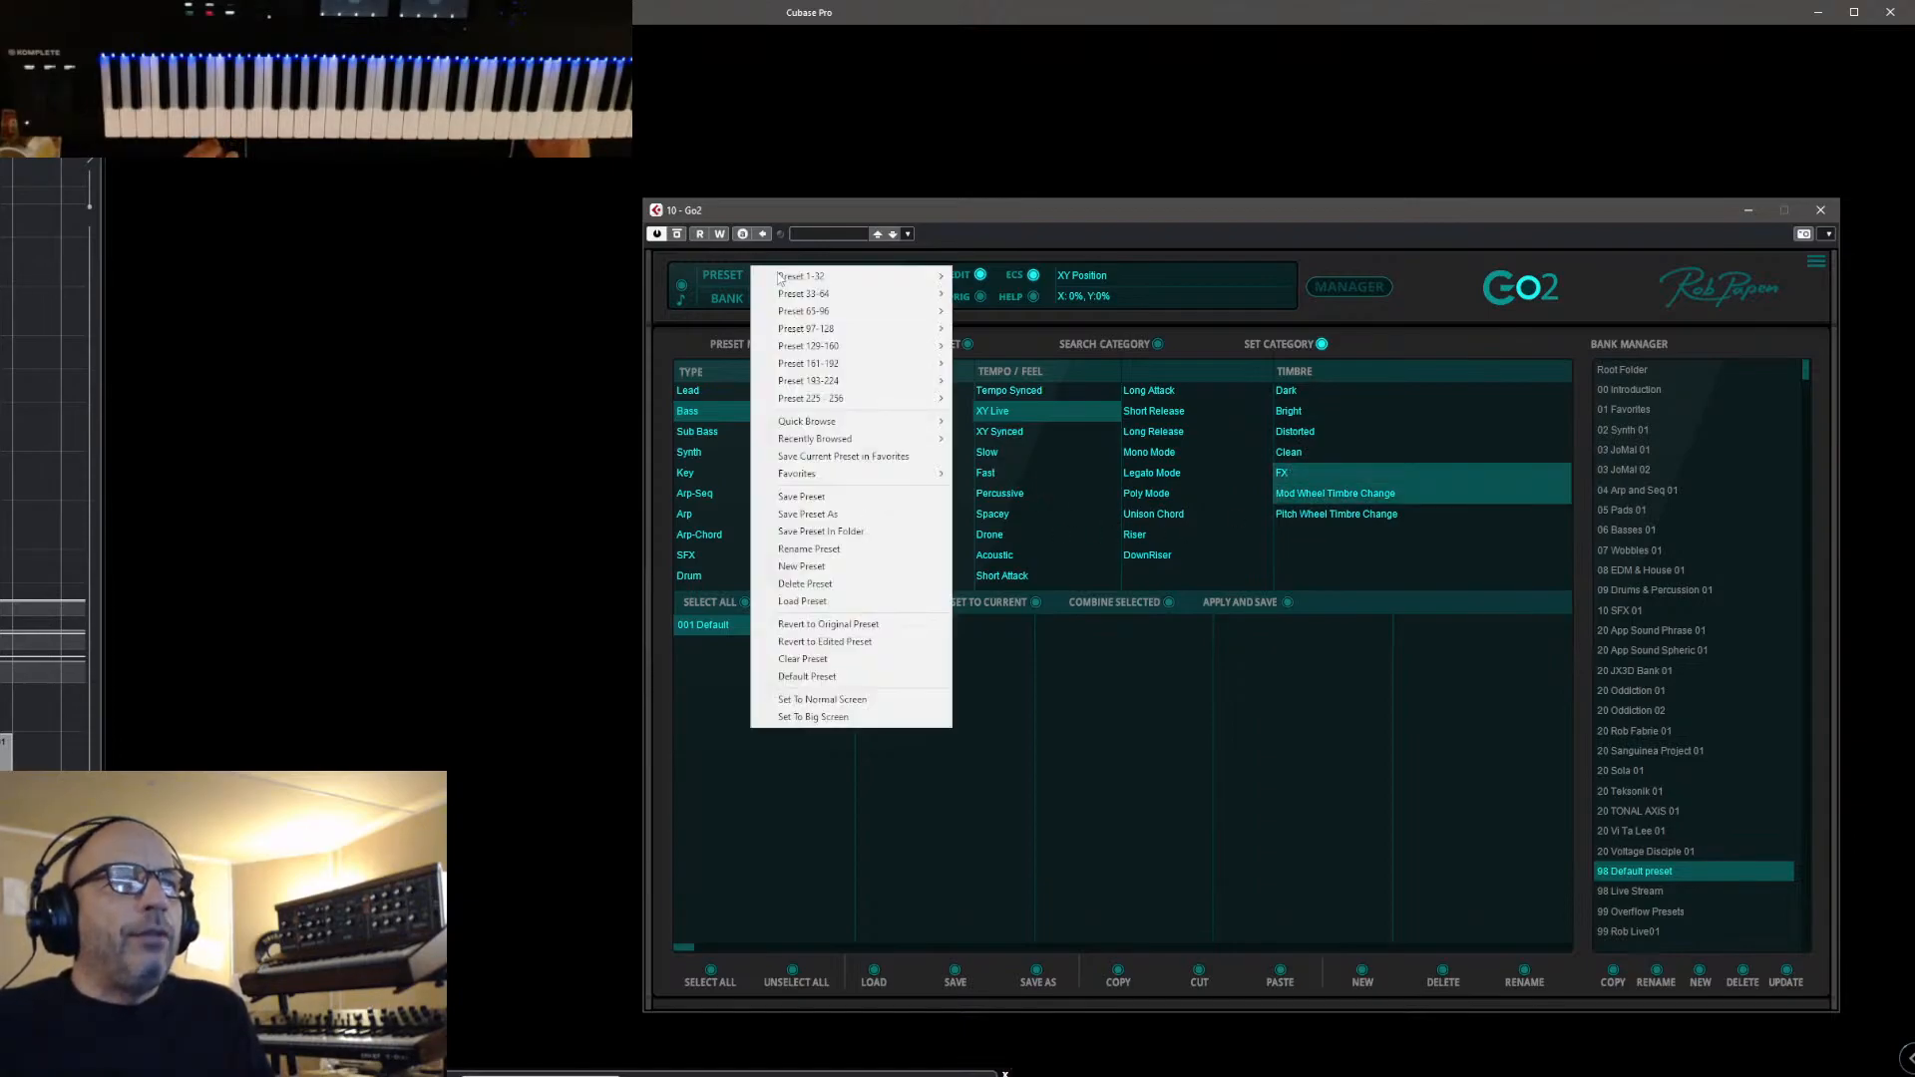
{"action": "left_click", "coordinate": [837, 514]}
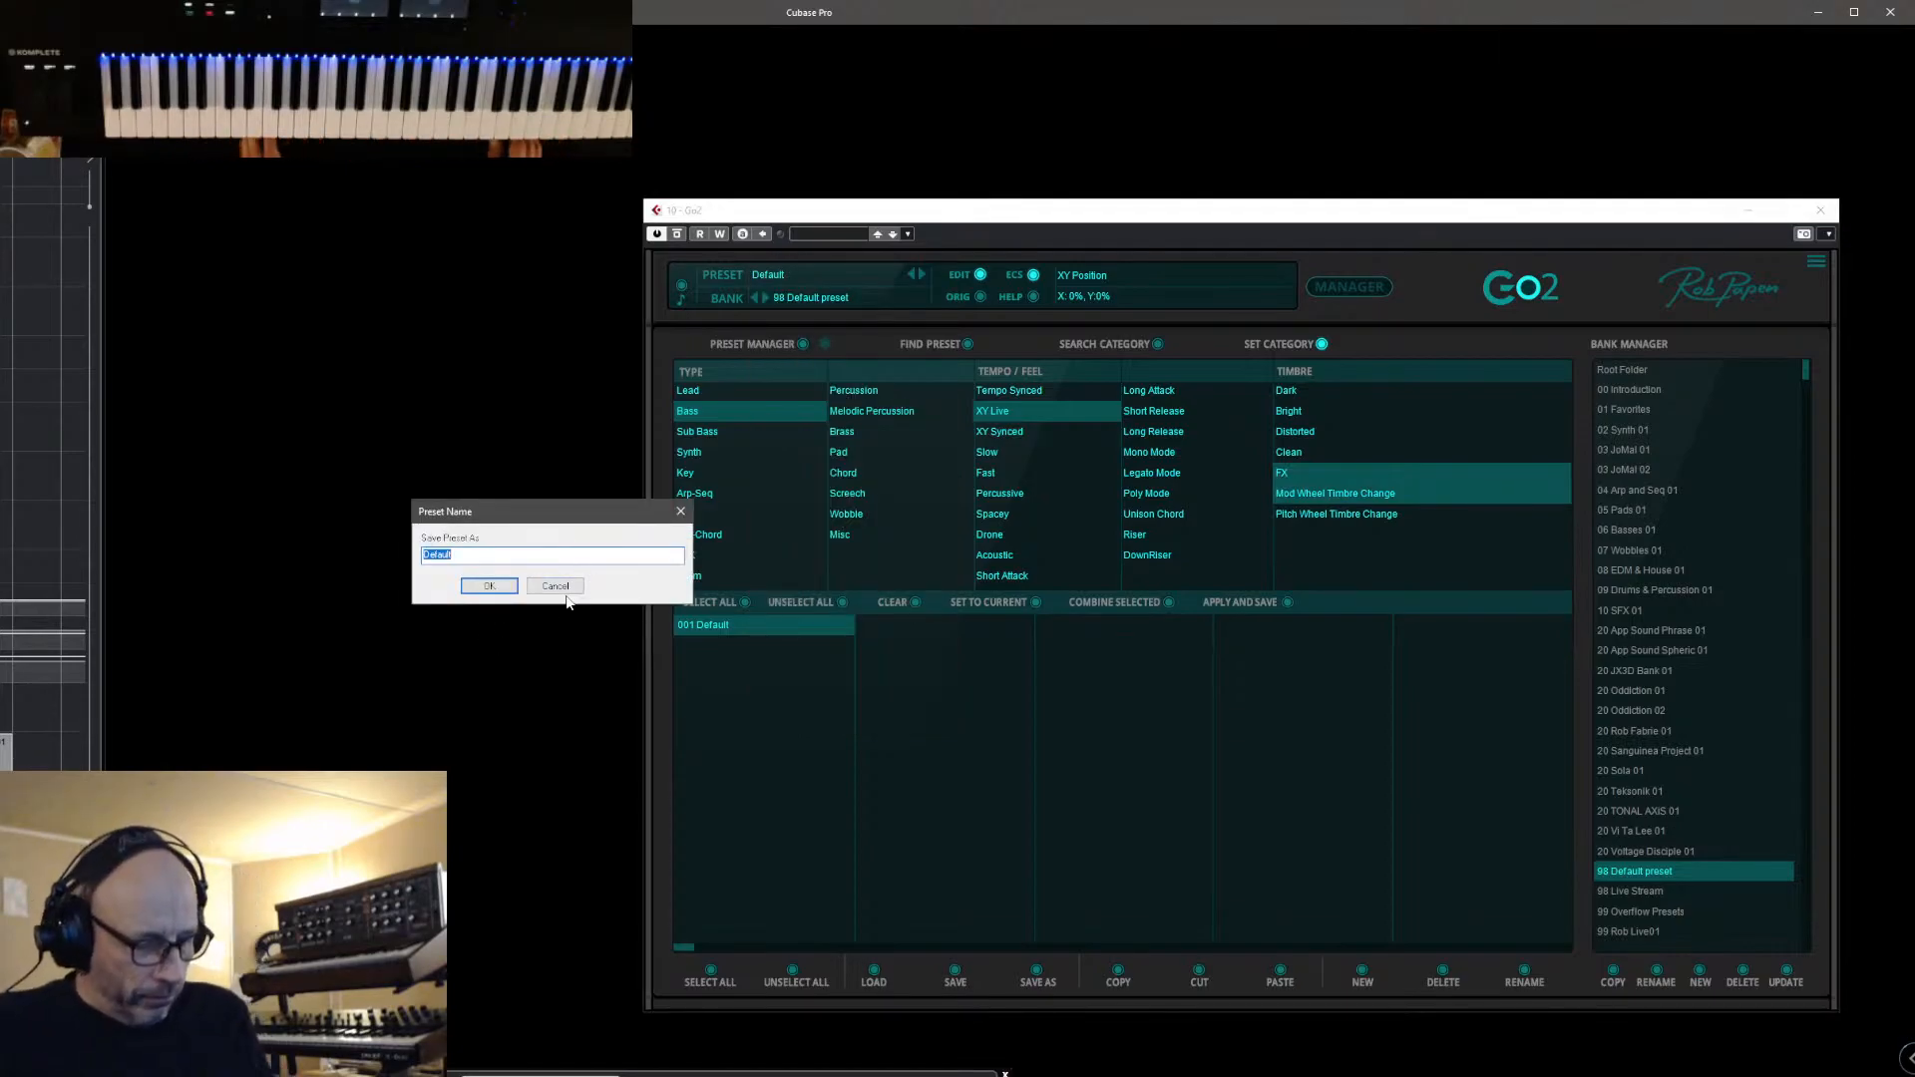
{"action": "type", "text": "Bass in 2022"}
{"action": "left_click_drag", "start_coordinate": [512, 505], "coordinate": [1086, 580]}
{"action": "left_click", "coordinate": [1067, 660]}
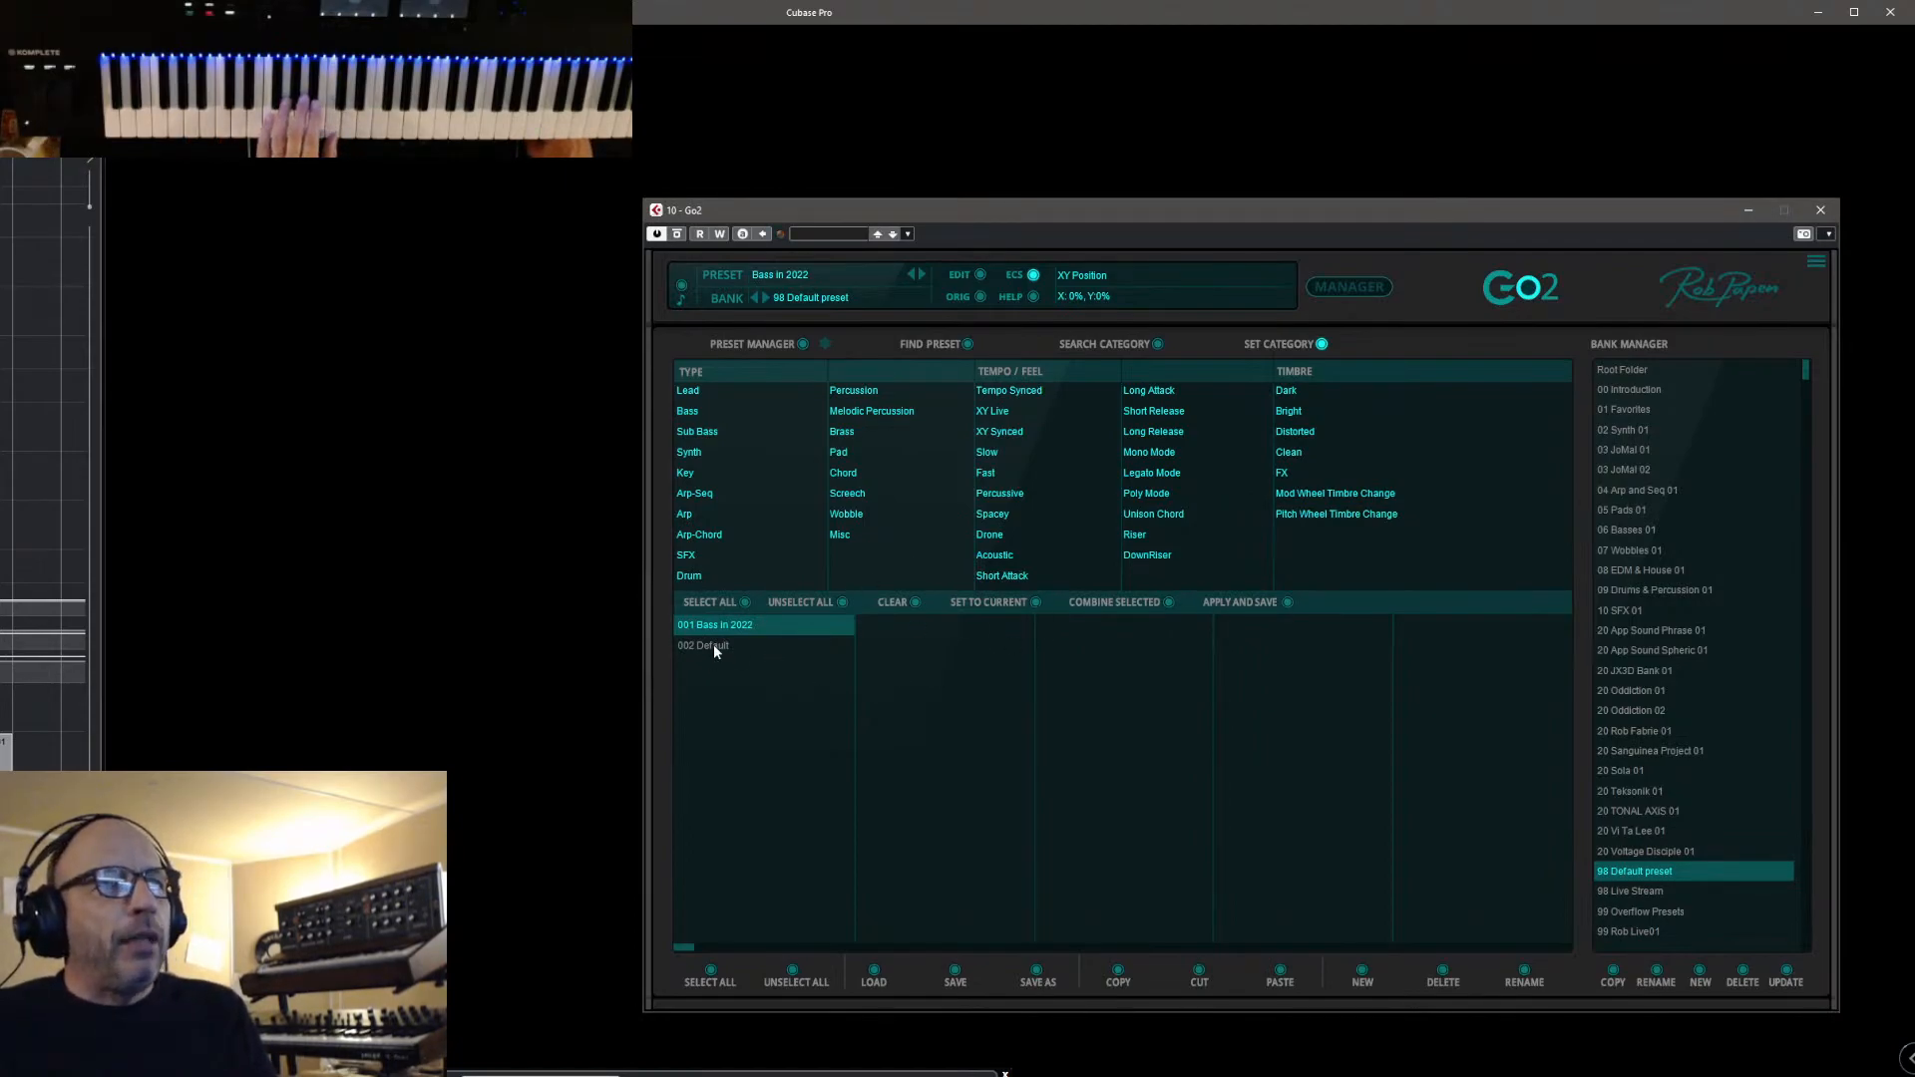
Tag the Bass in 2022 preset with the Bass, XY Live, FX and Spacey categories
{"action": "left_click", "coordinate": [689, 413]}
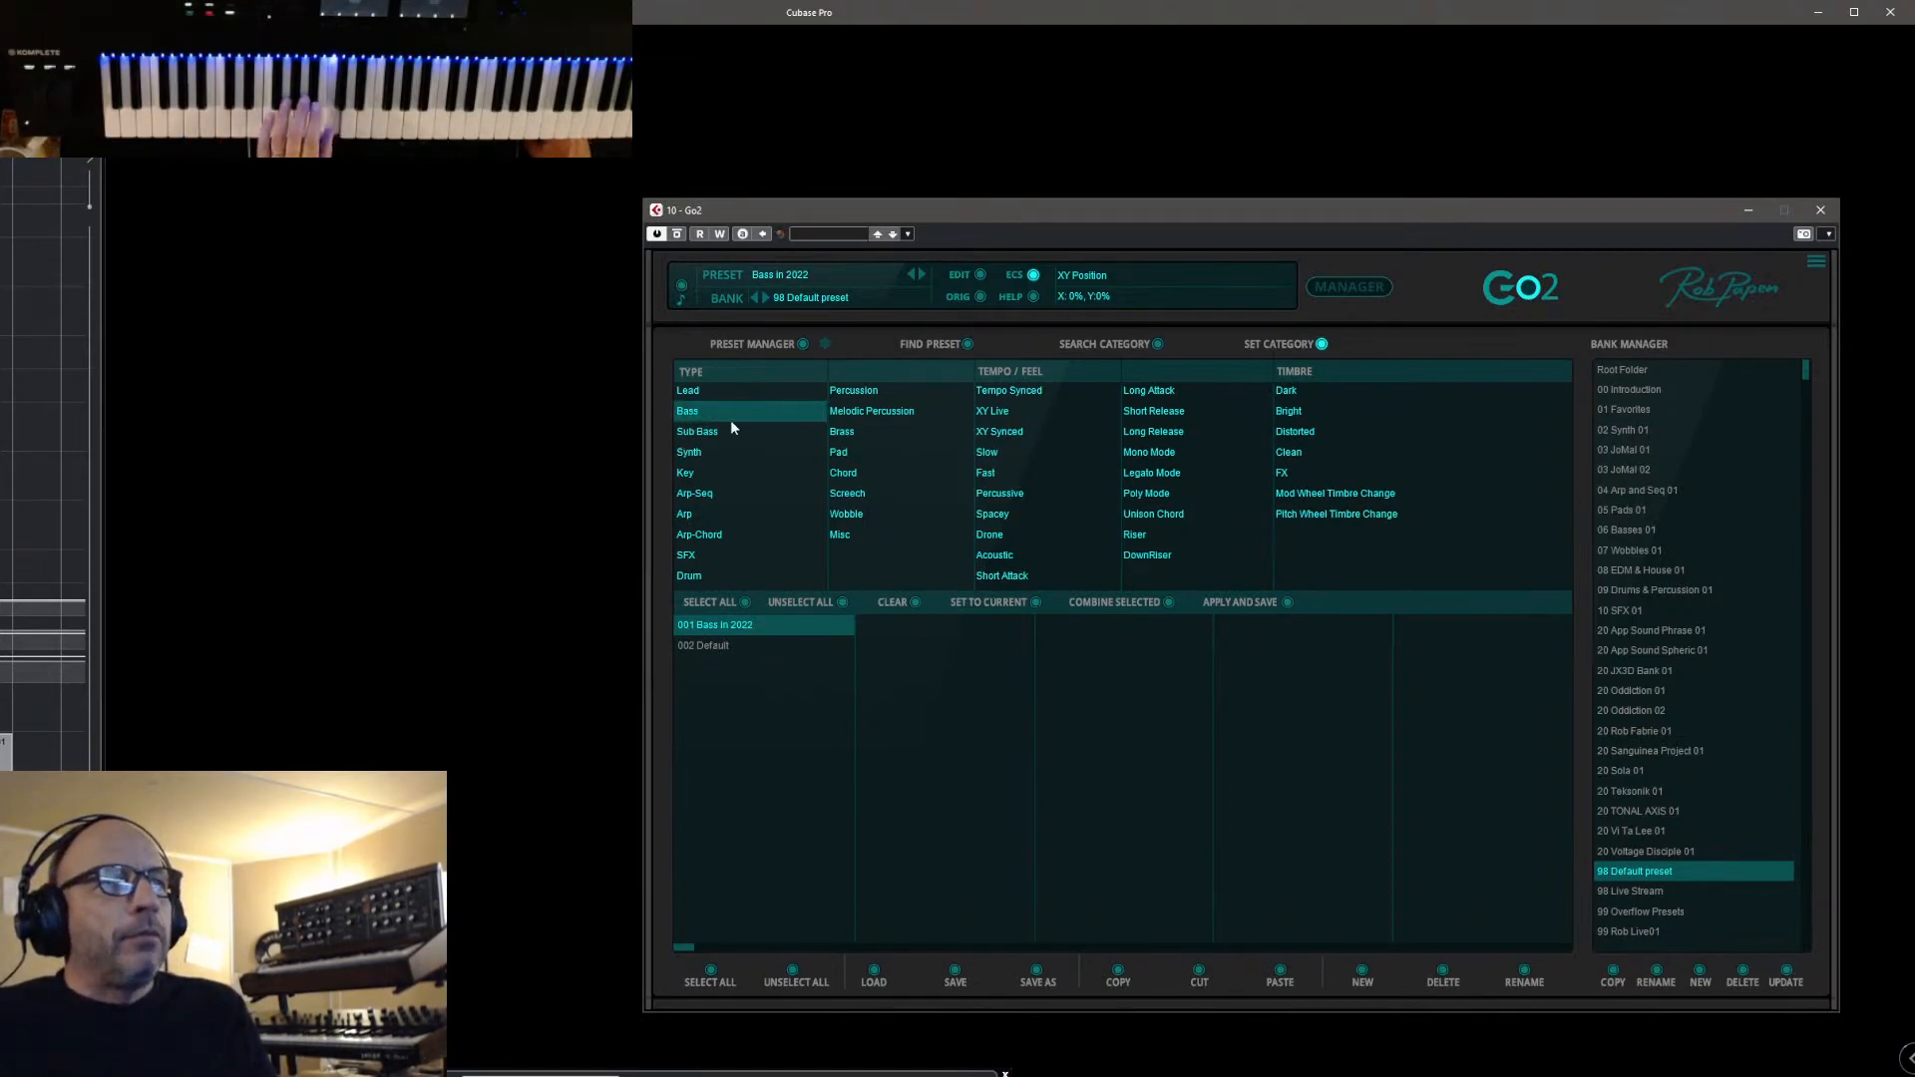
{"action": "left_click", "coordinate": [1008, 413]}
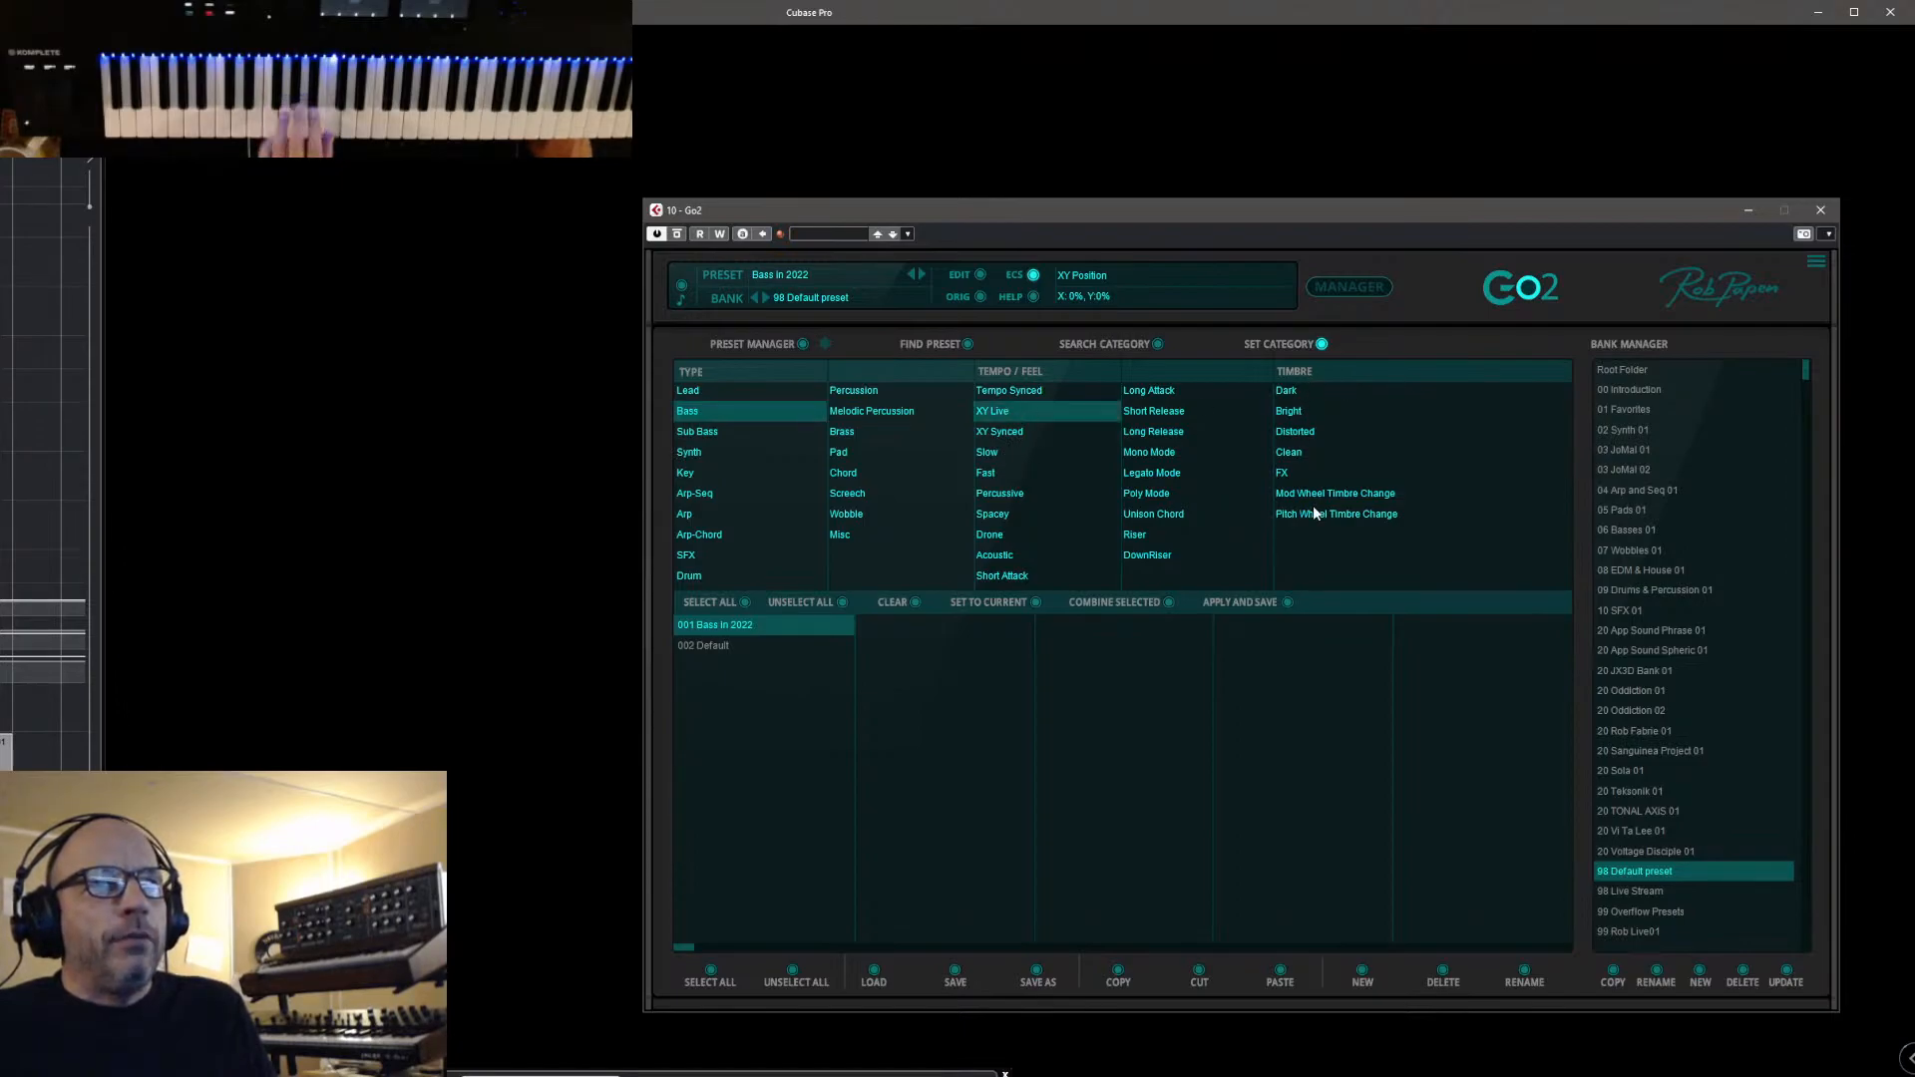
{"action": "left_click", "coordinate": [1282, 475]}
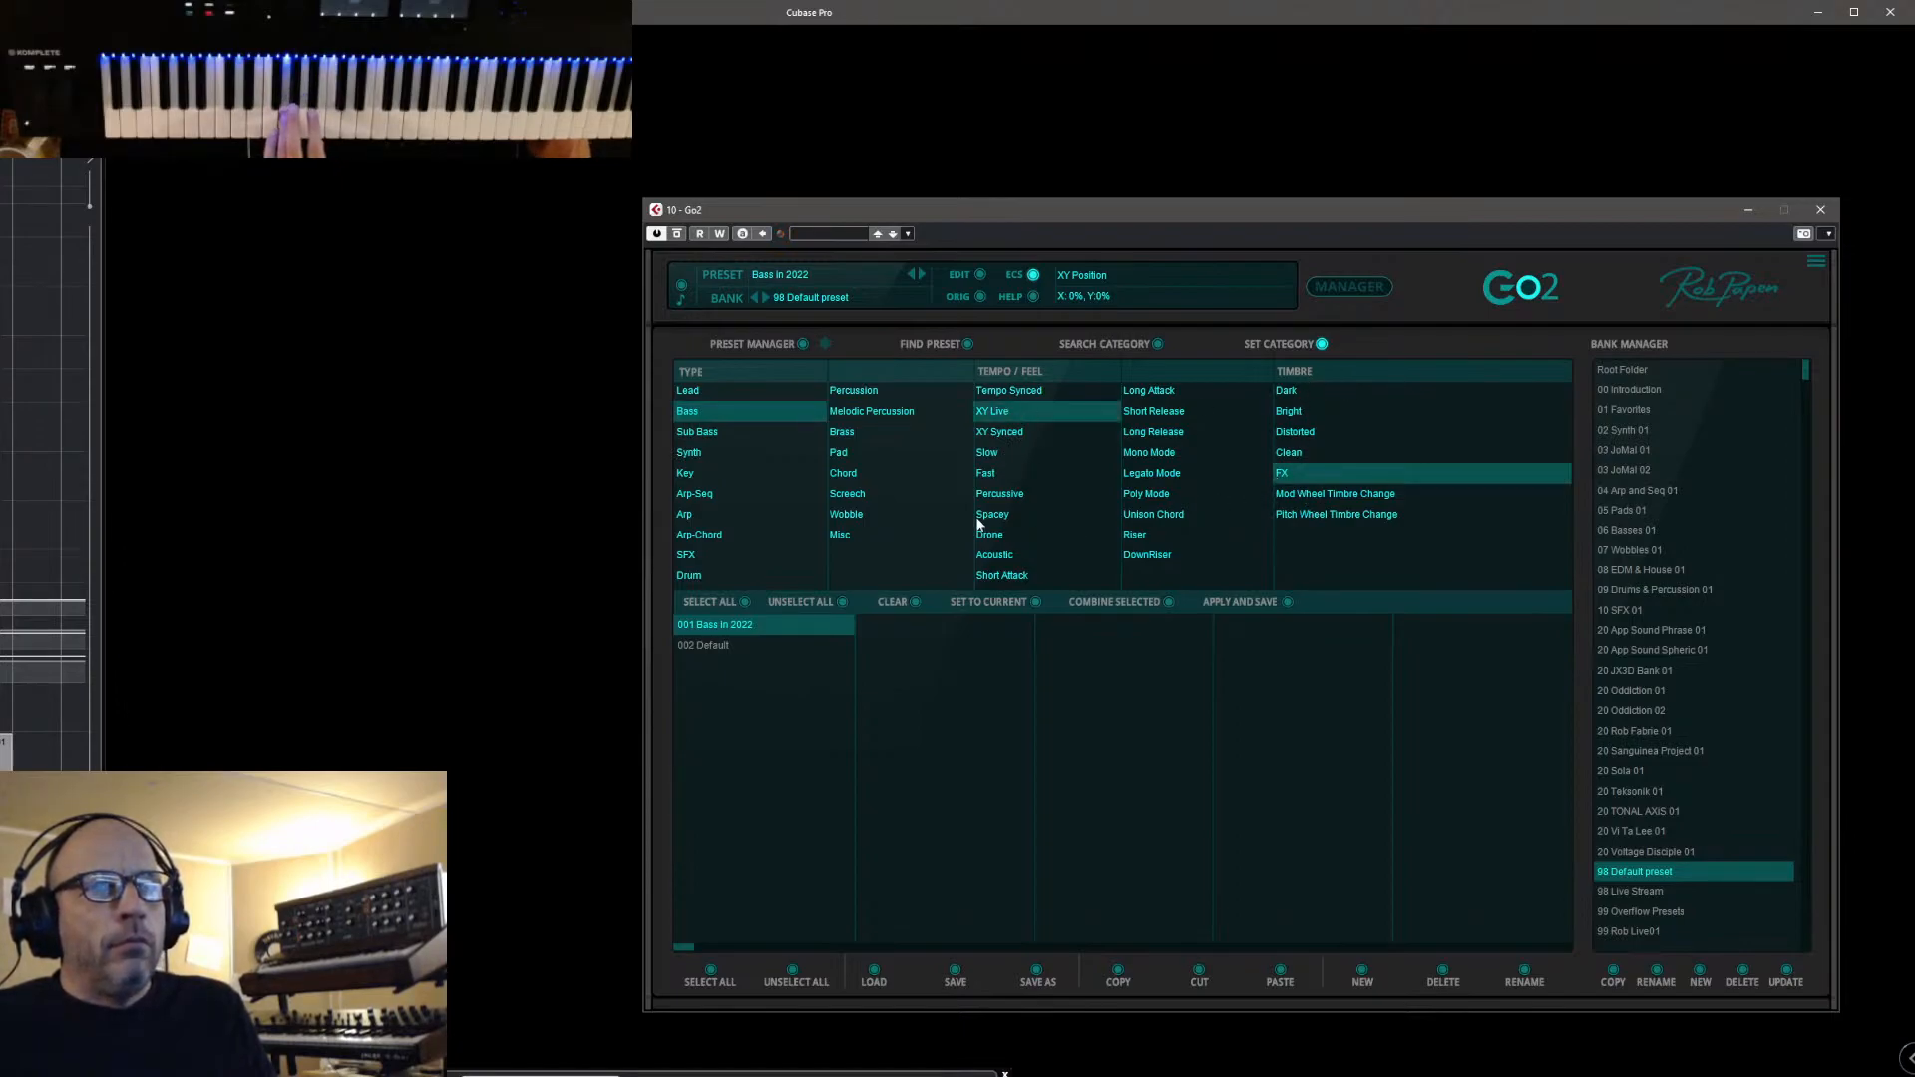
{"action": "left_click", "coordinate": [976, 516]}
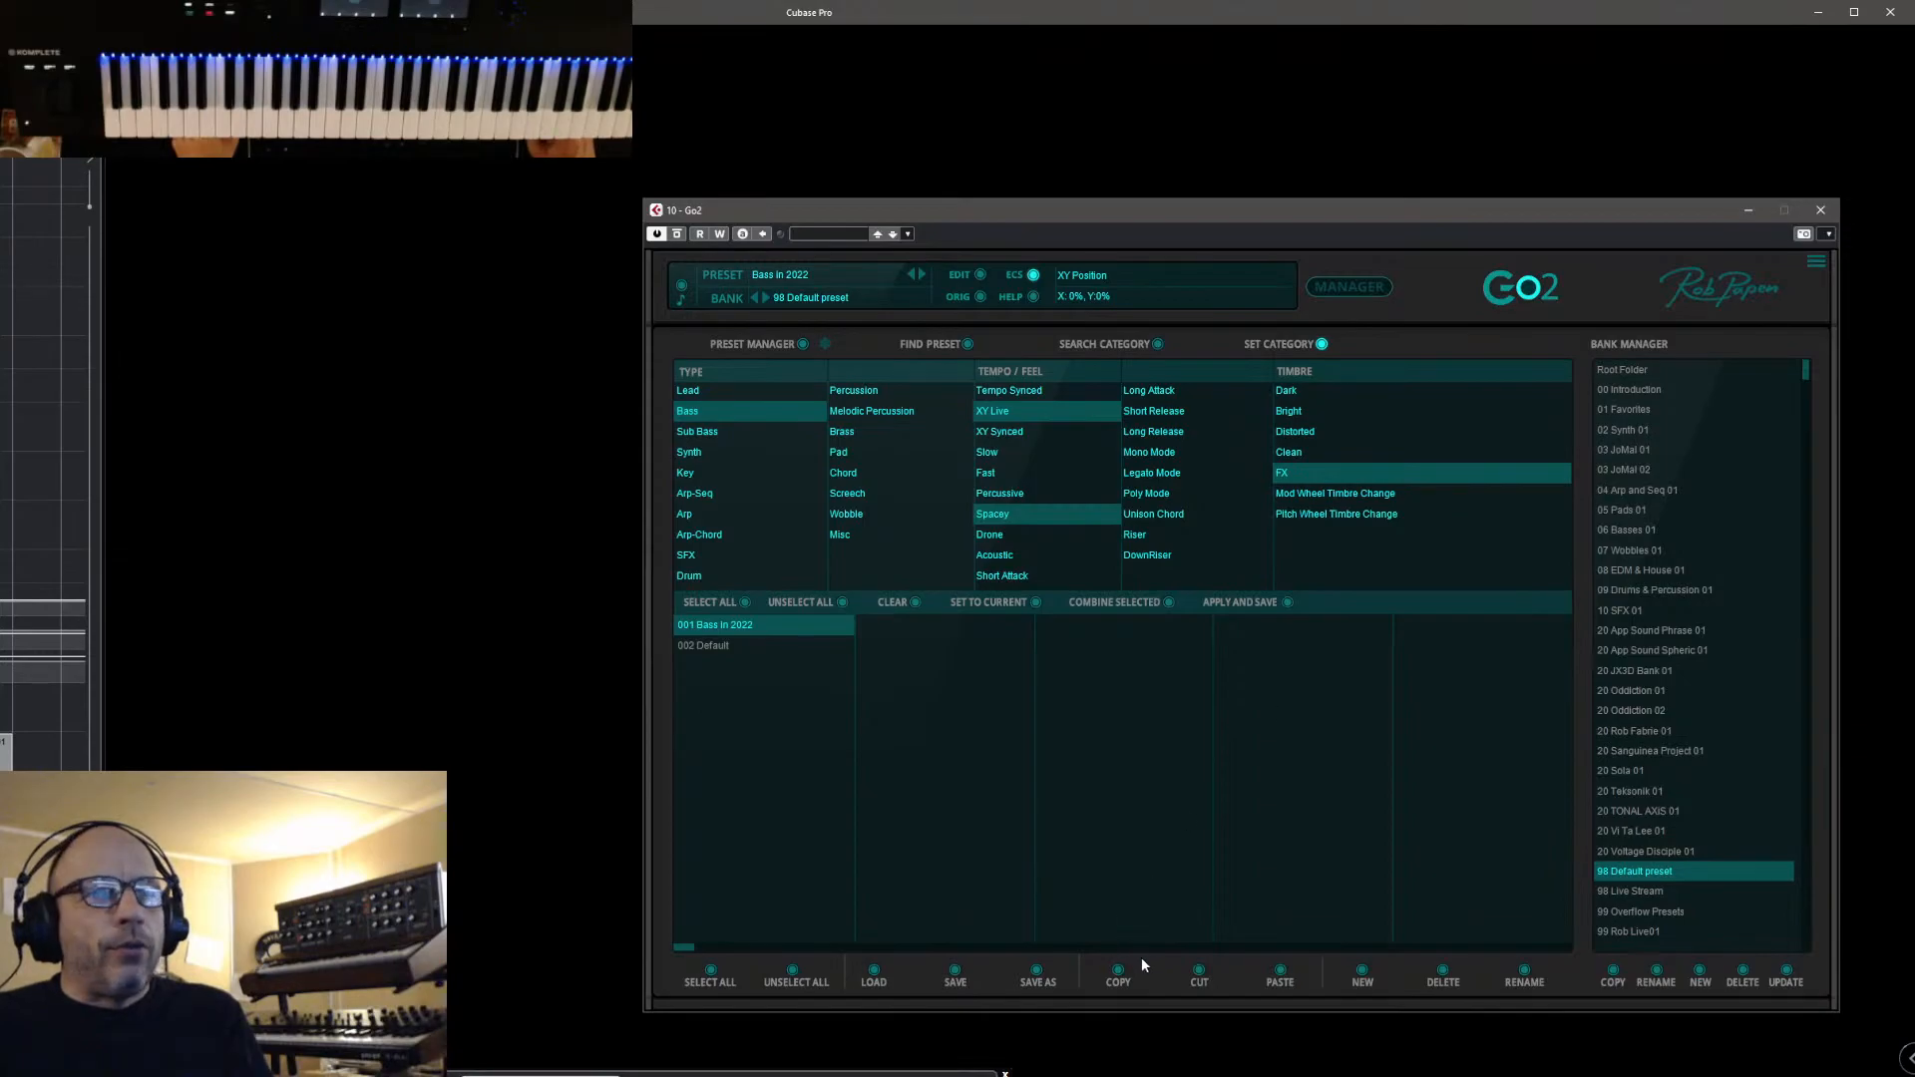
Examine the category tags and preset list of the 02 Synth 01 bank and the preset list of the 98 Default preset bank
{"action": "left_click", "coordinate": [1620, 430]}
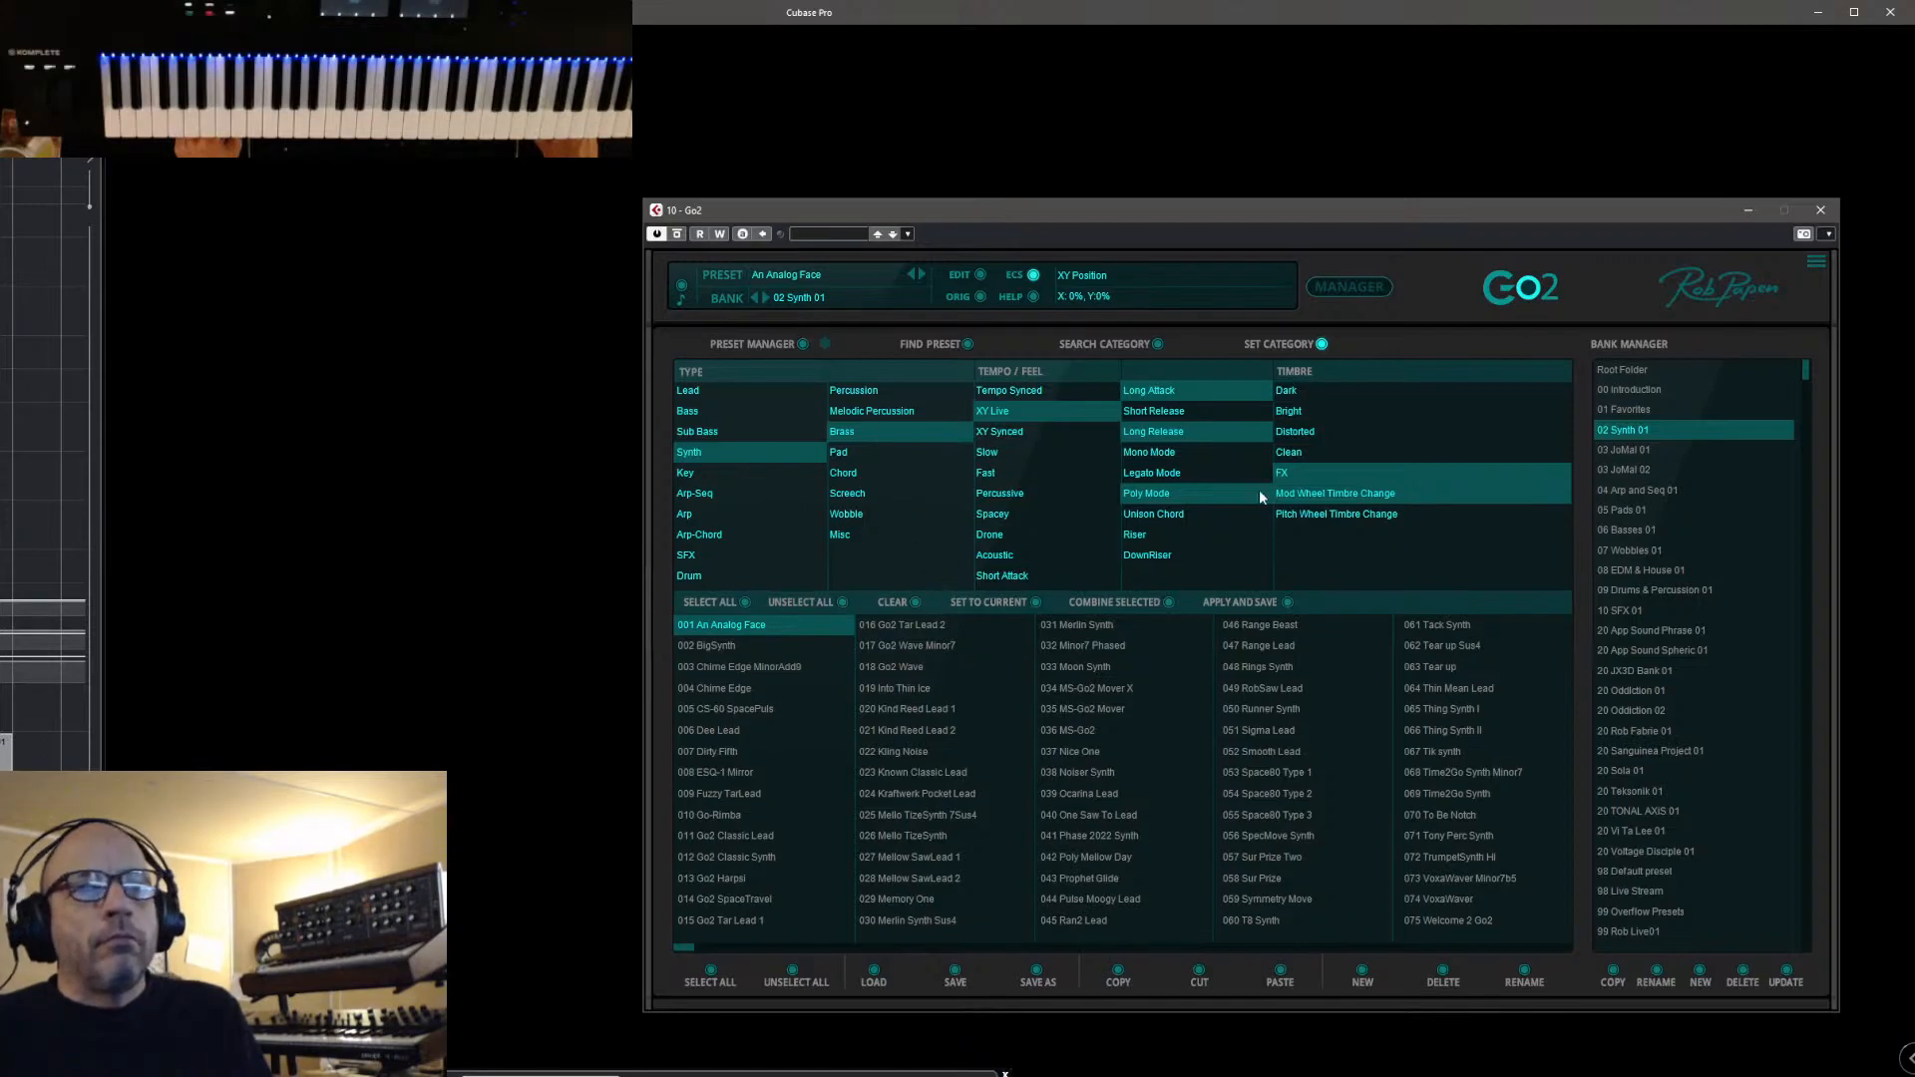
{"action": "left_click", "coordinate": [802, 345]}
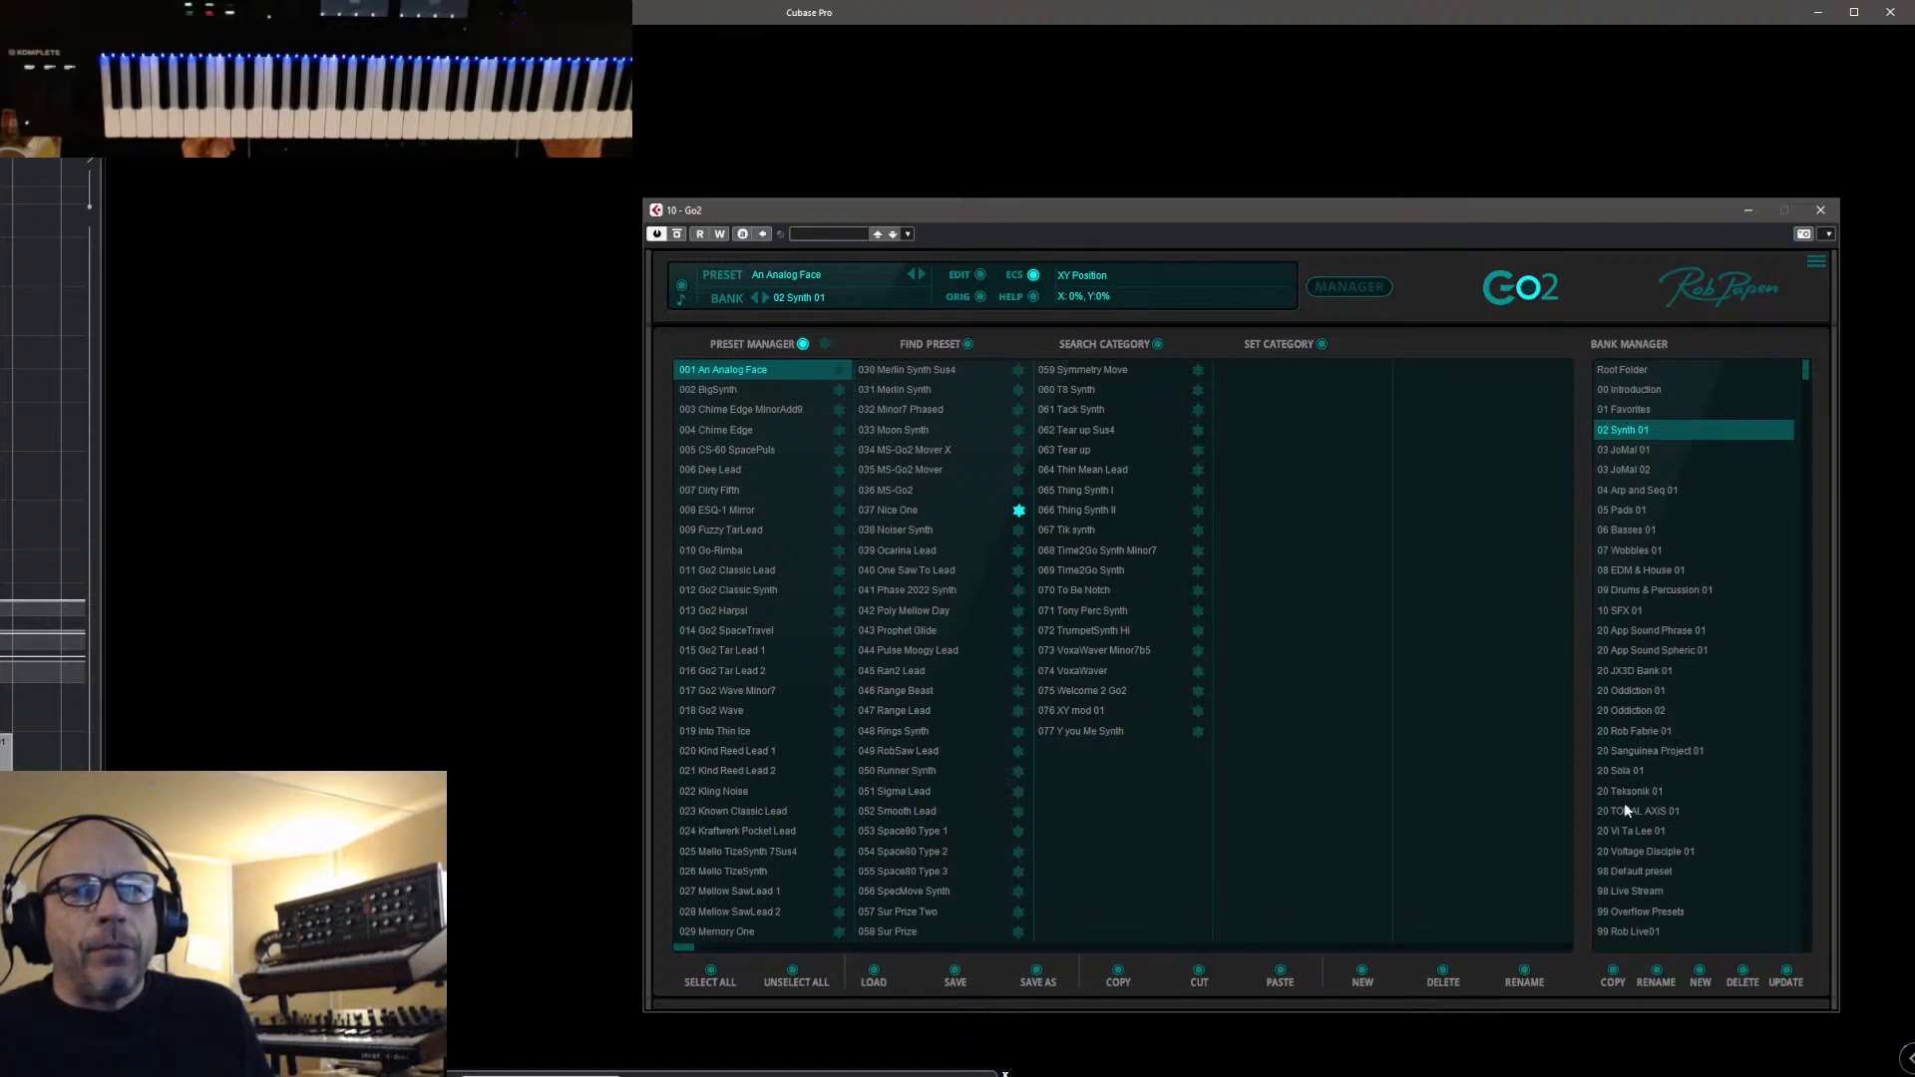
{"action": "left_click", "coordinate": [1625, 870]}
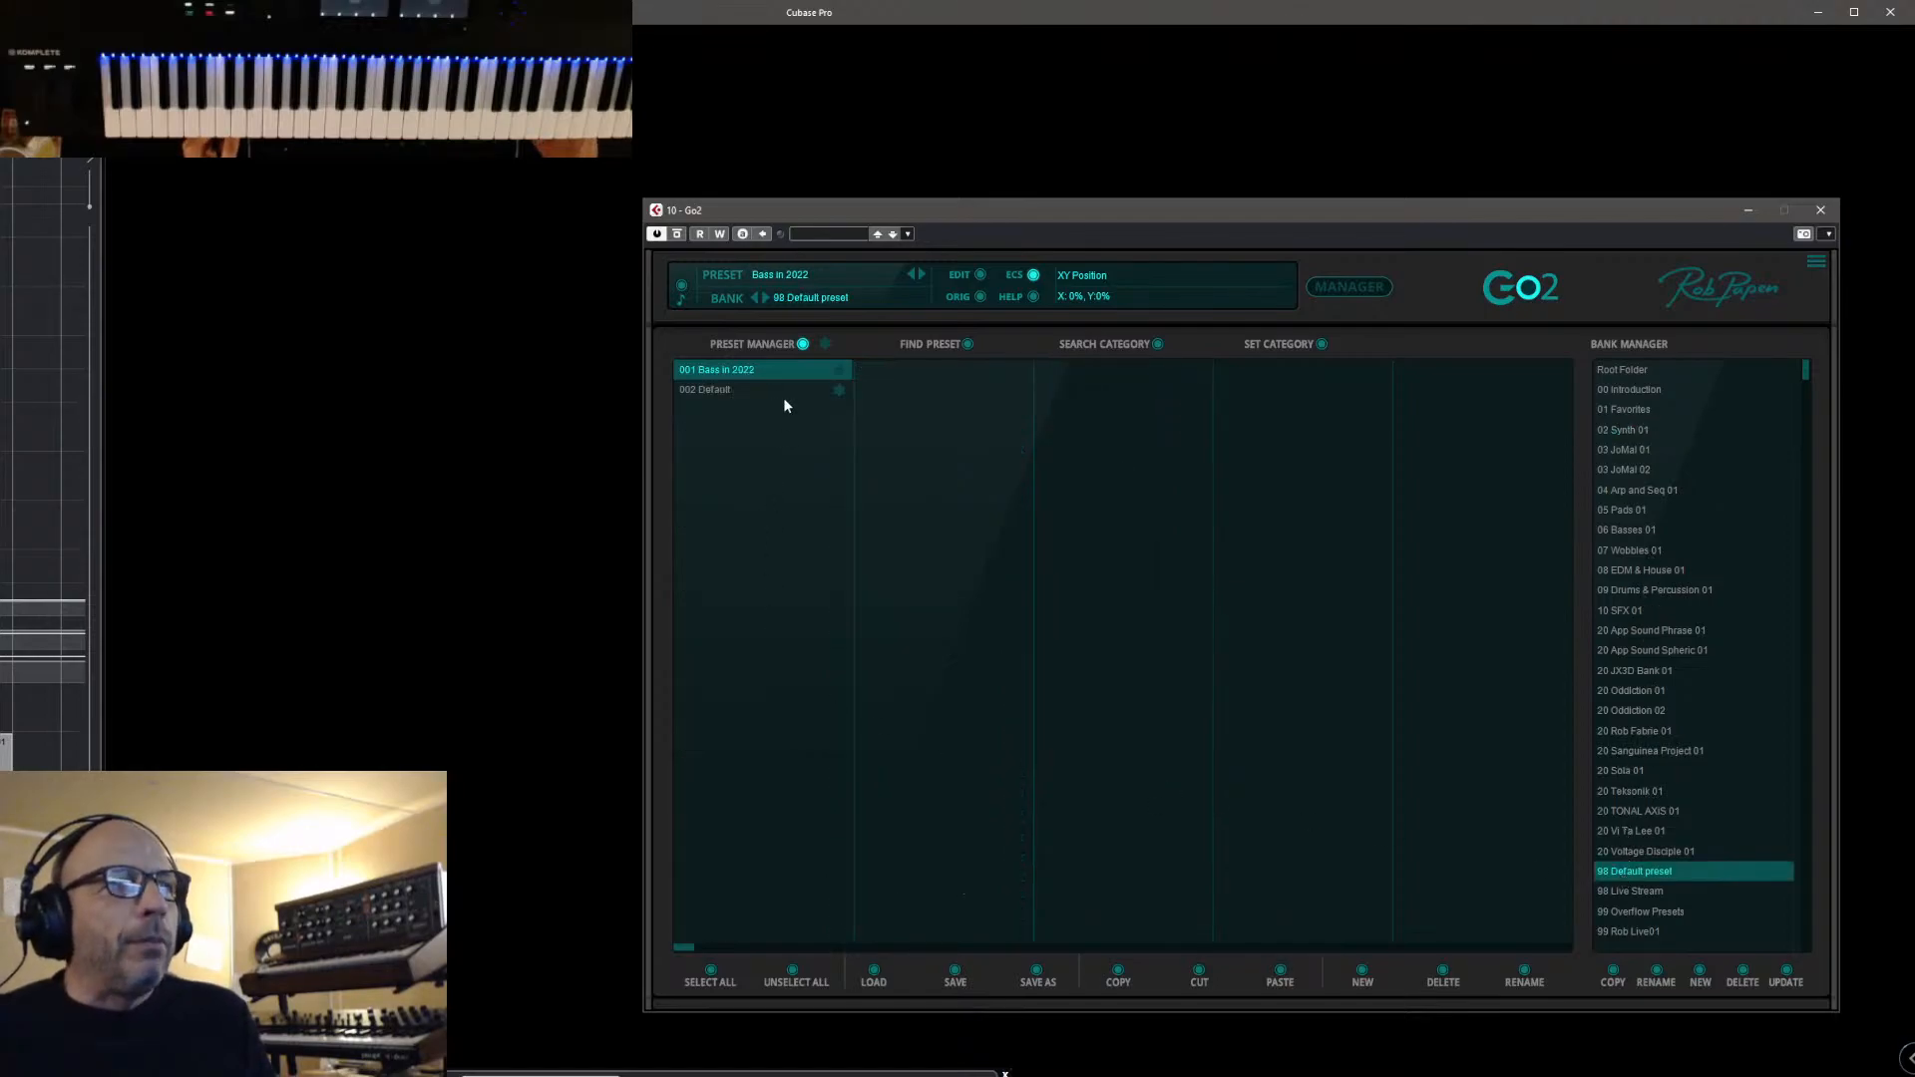
{"action": "left_click", "coordinate": [1631, 430]}
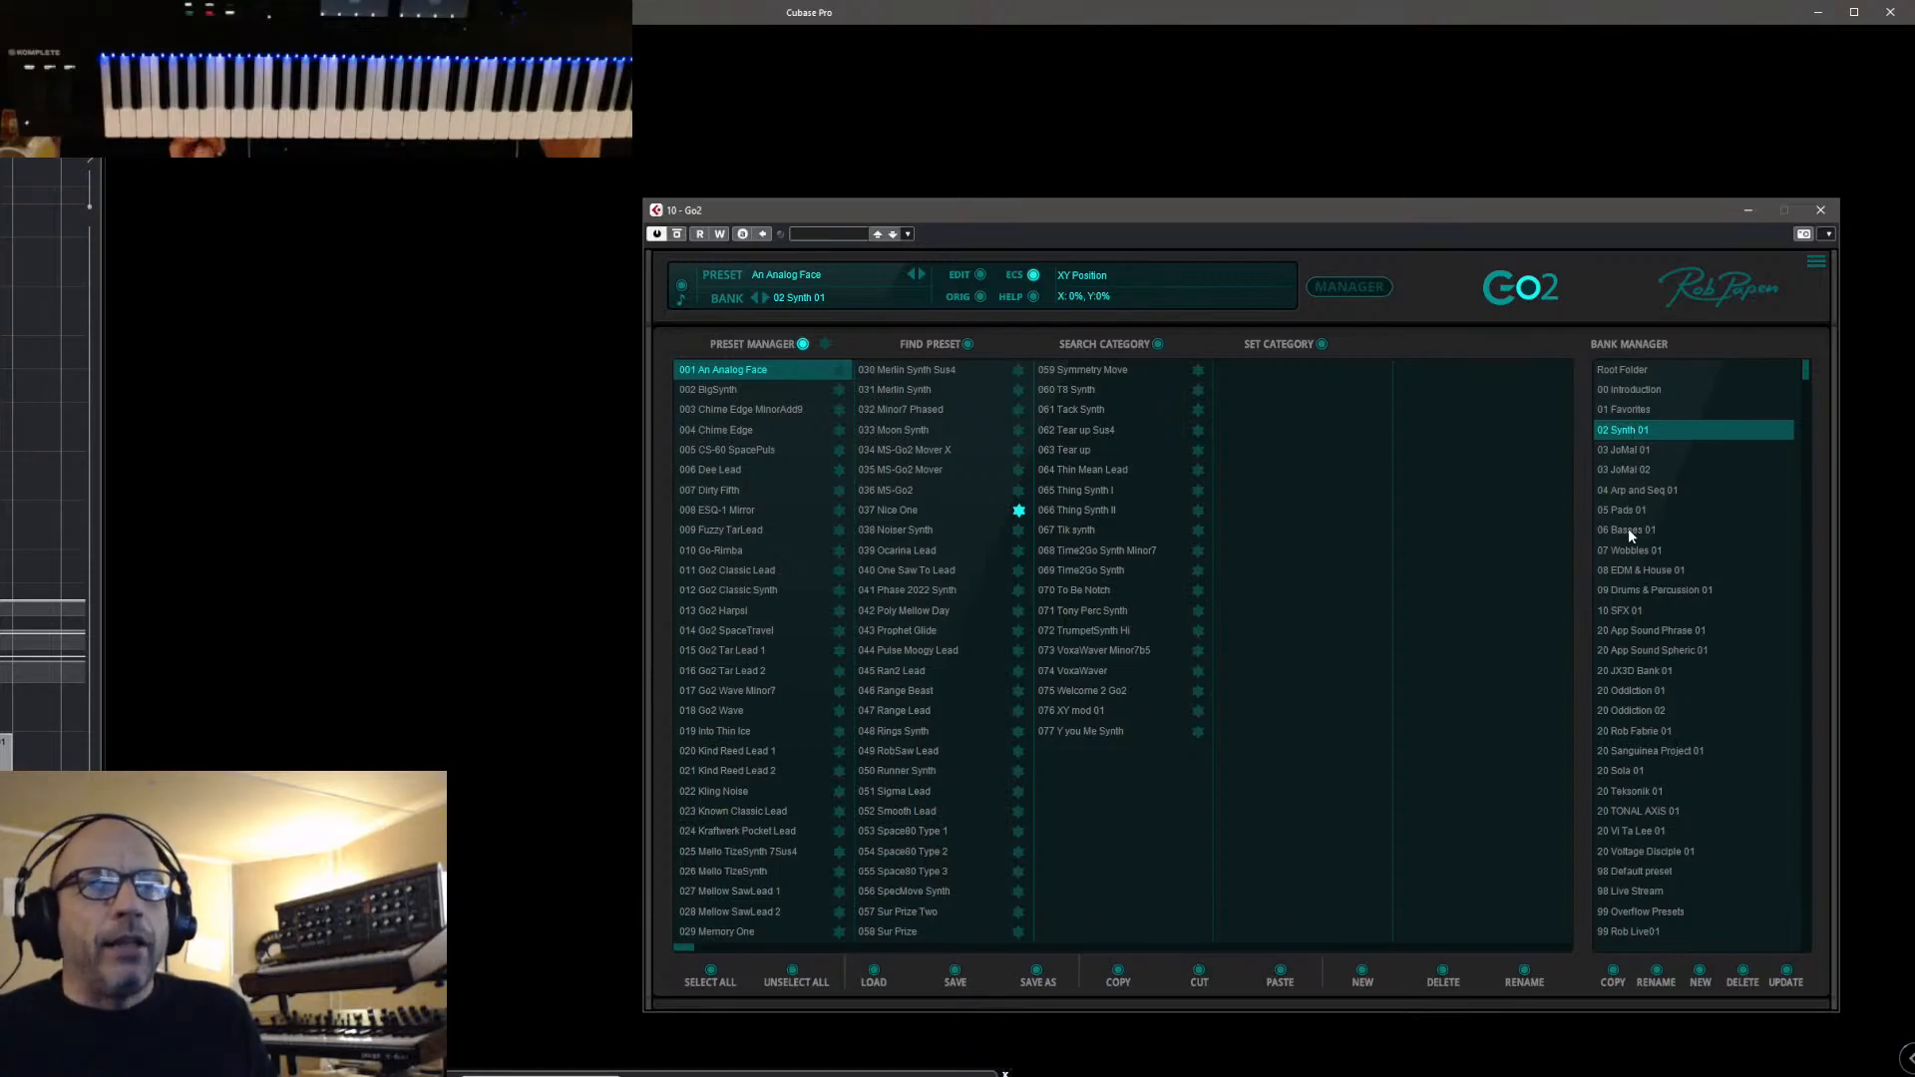
Copy the Bass in 2022 preset from the 98 Default preset bank into the 06 Basses 01 bank and load the copy
{"action": "left_click", "coordinate": [1629, 871]}
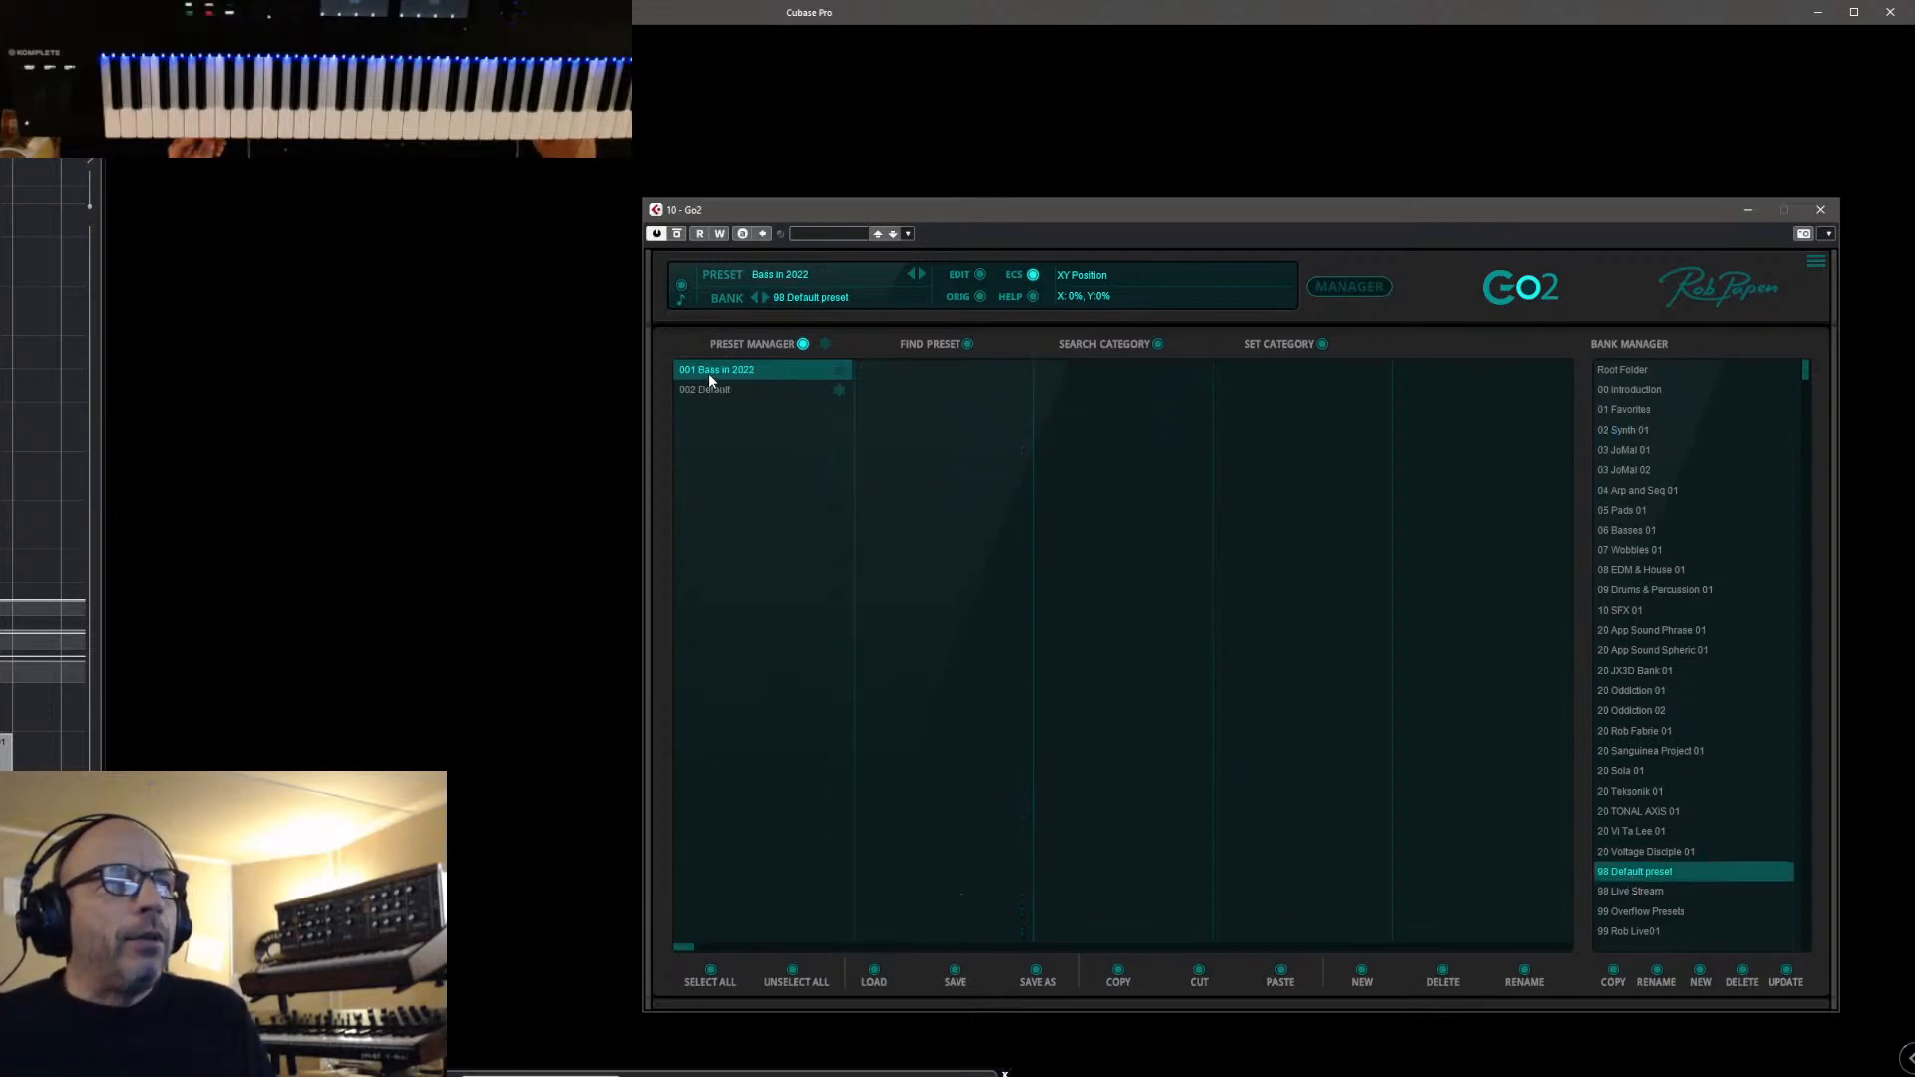
{"action": "left_click", "coordinate": [1118, 973]}
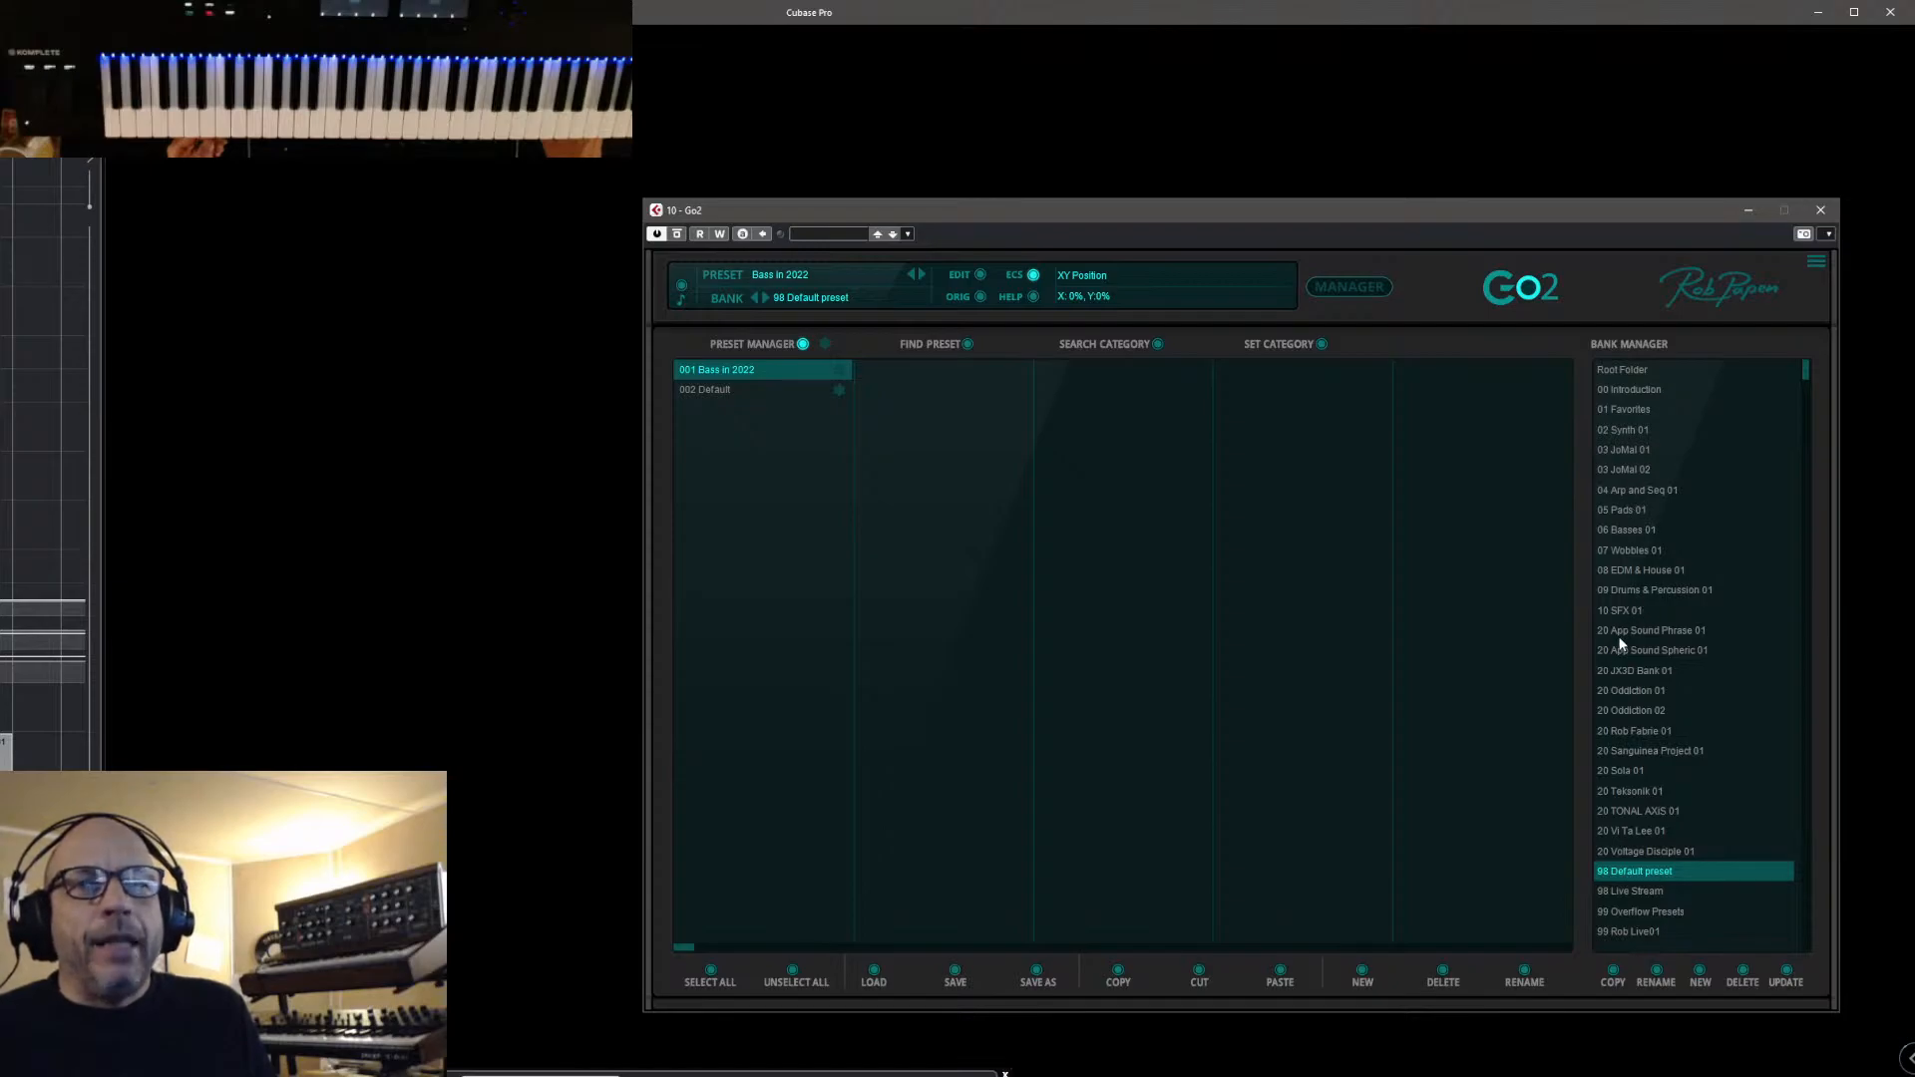
{"action": "left_click", "coordinate": [1620, 530]}
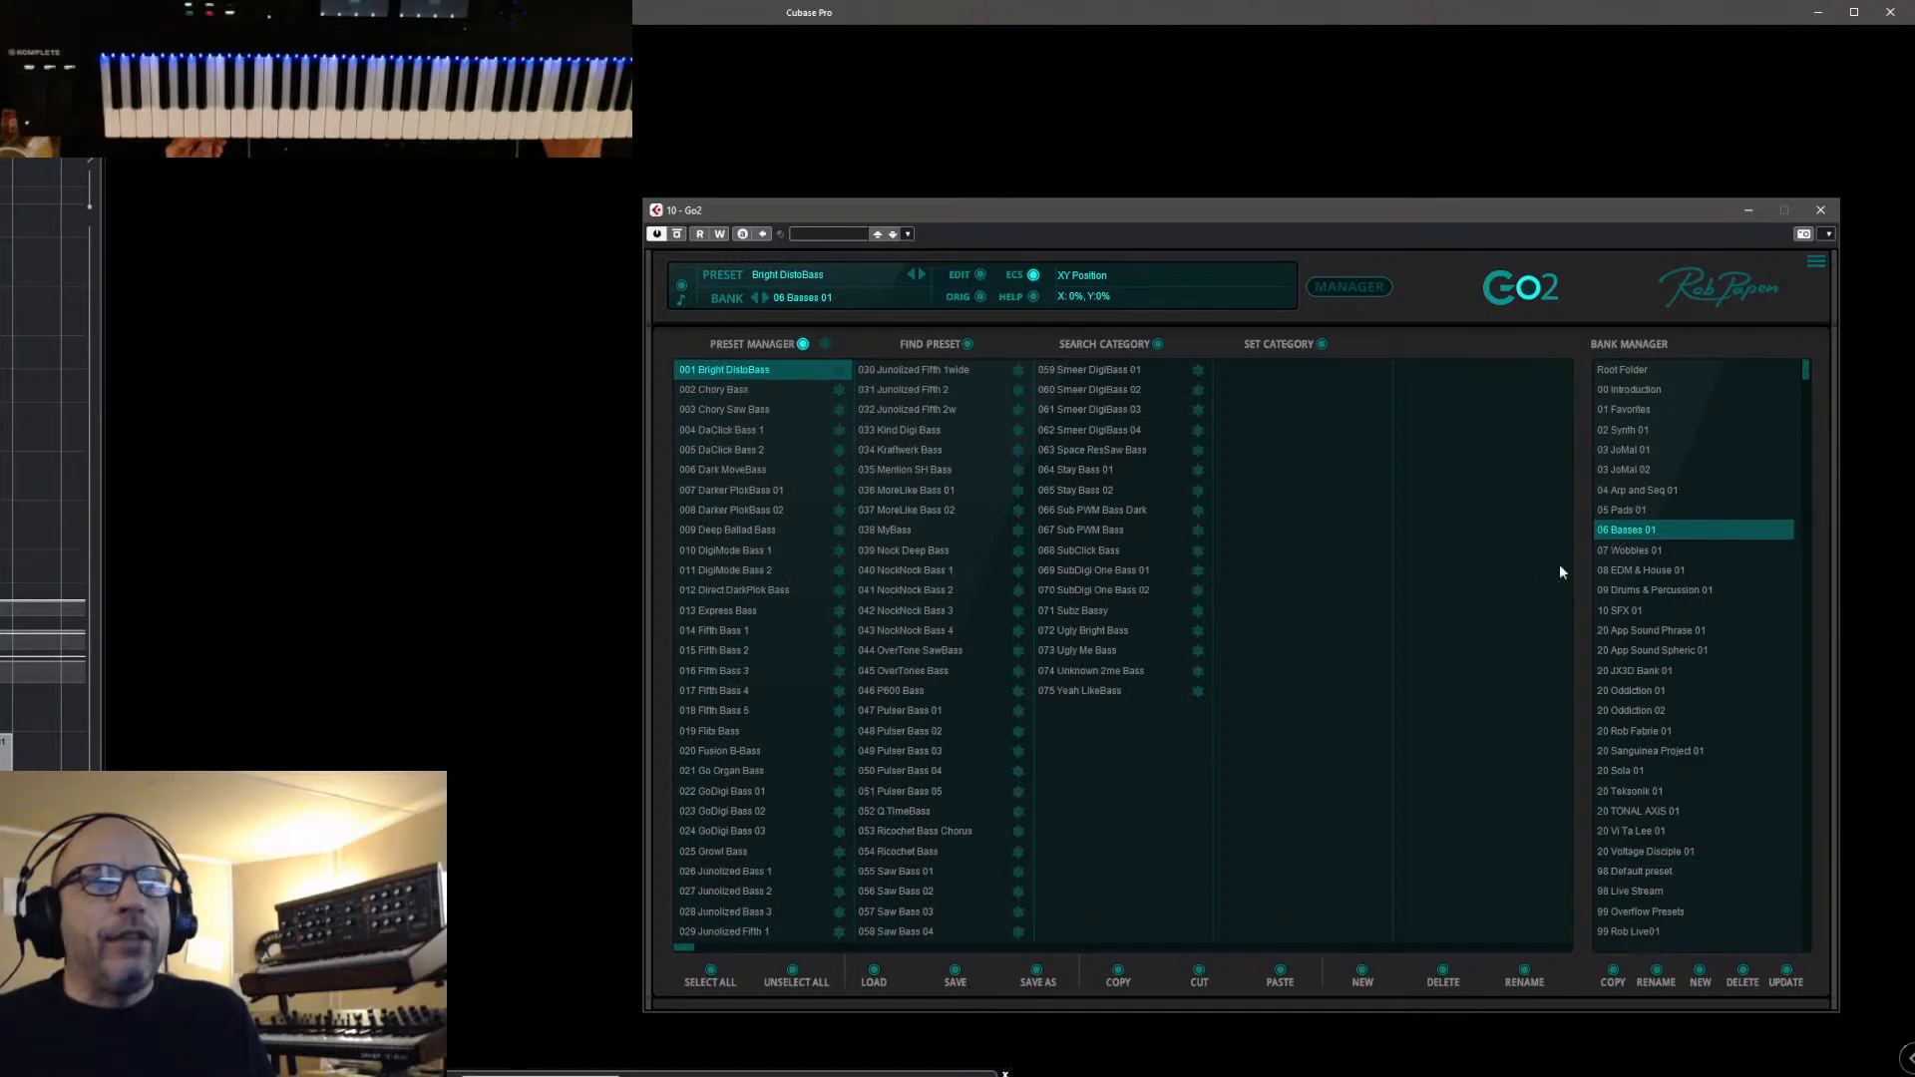
{"action": "left_click", "coordinate": [1281, 973]}
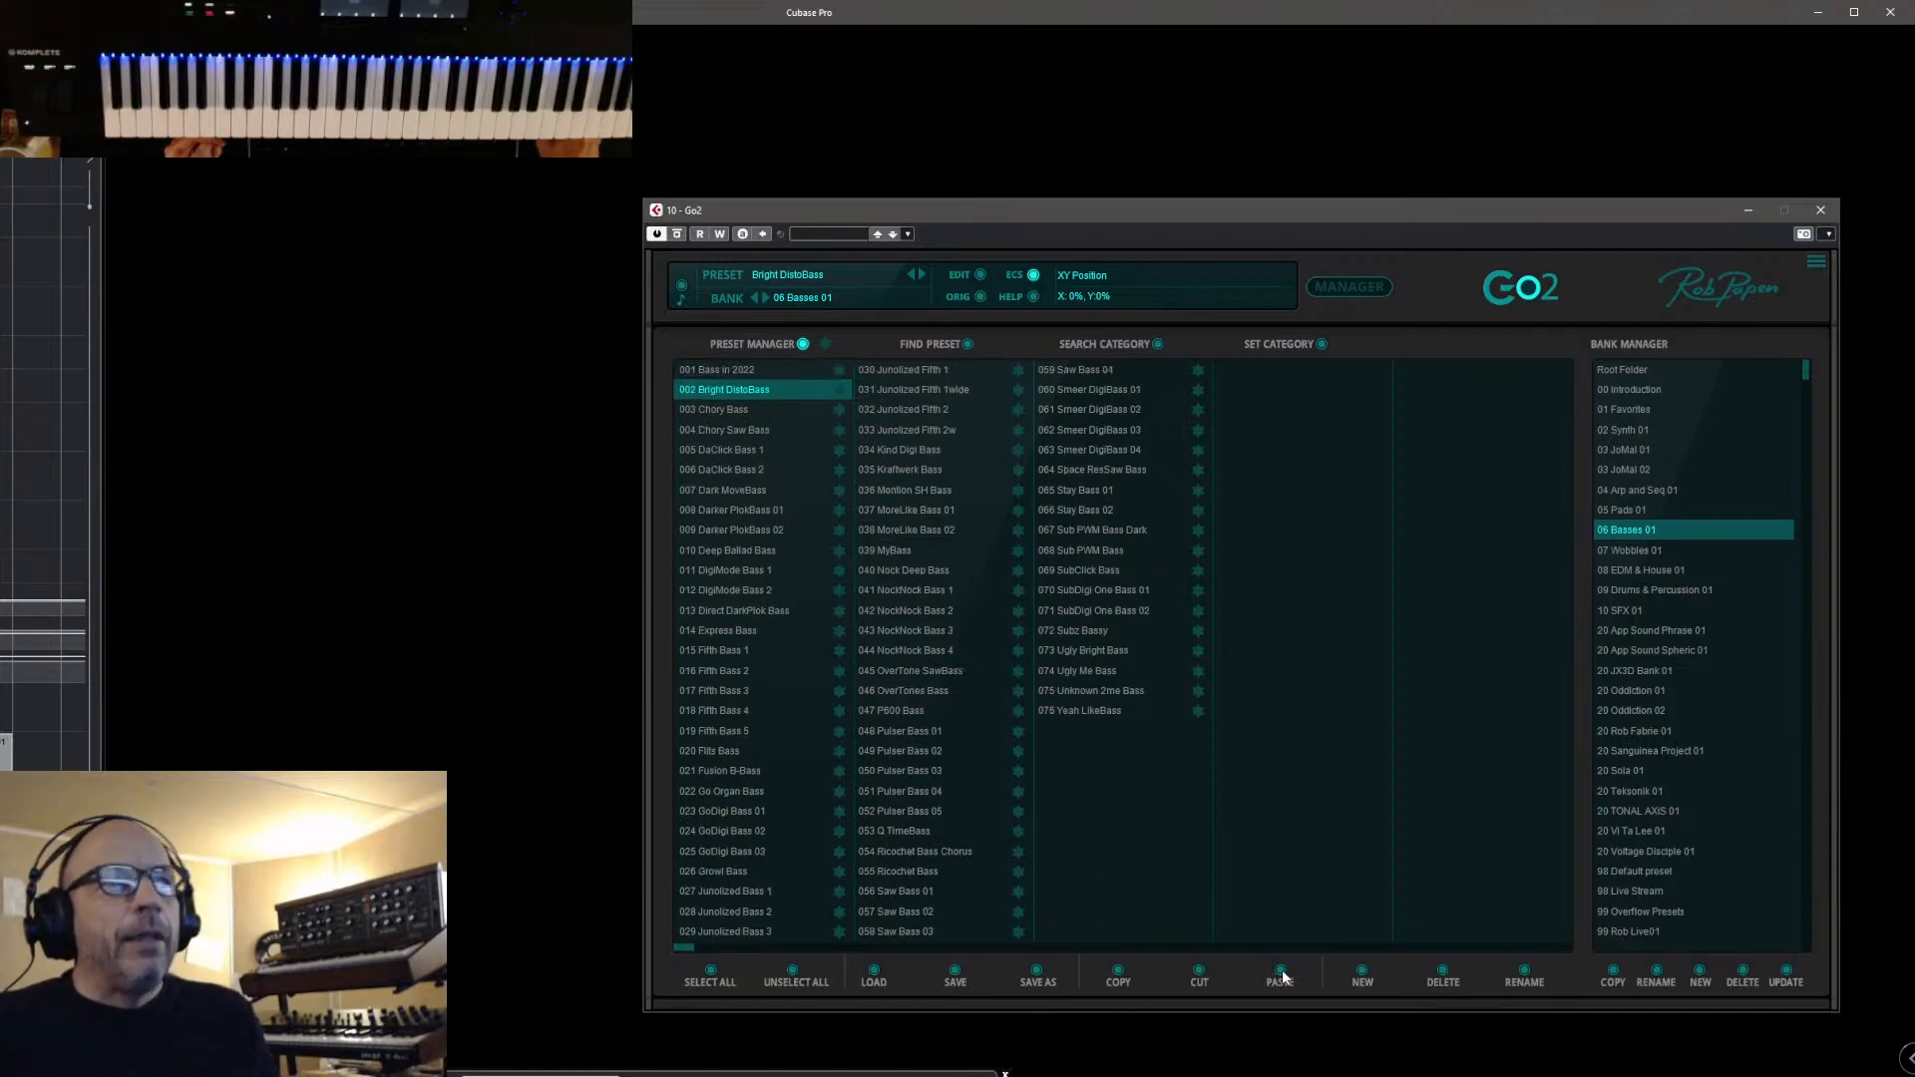
{"action": "left_click", "coordinate": [720, 368]}
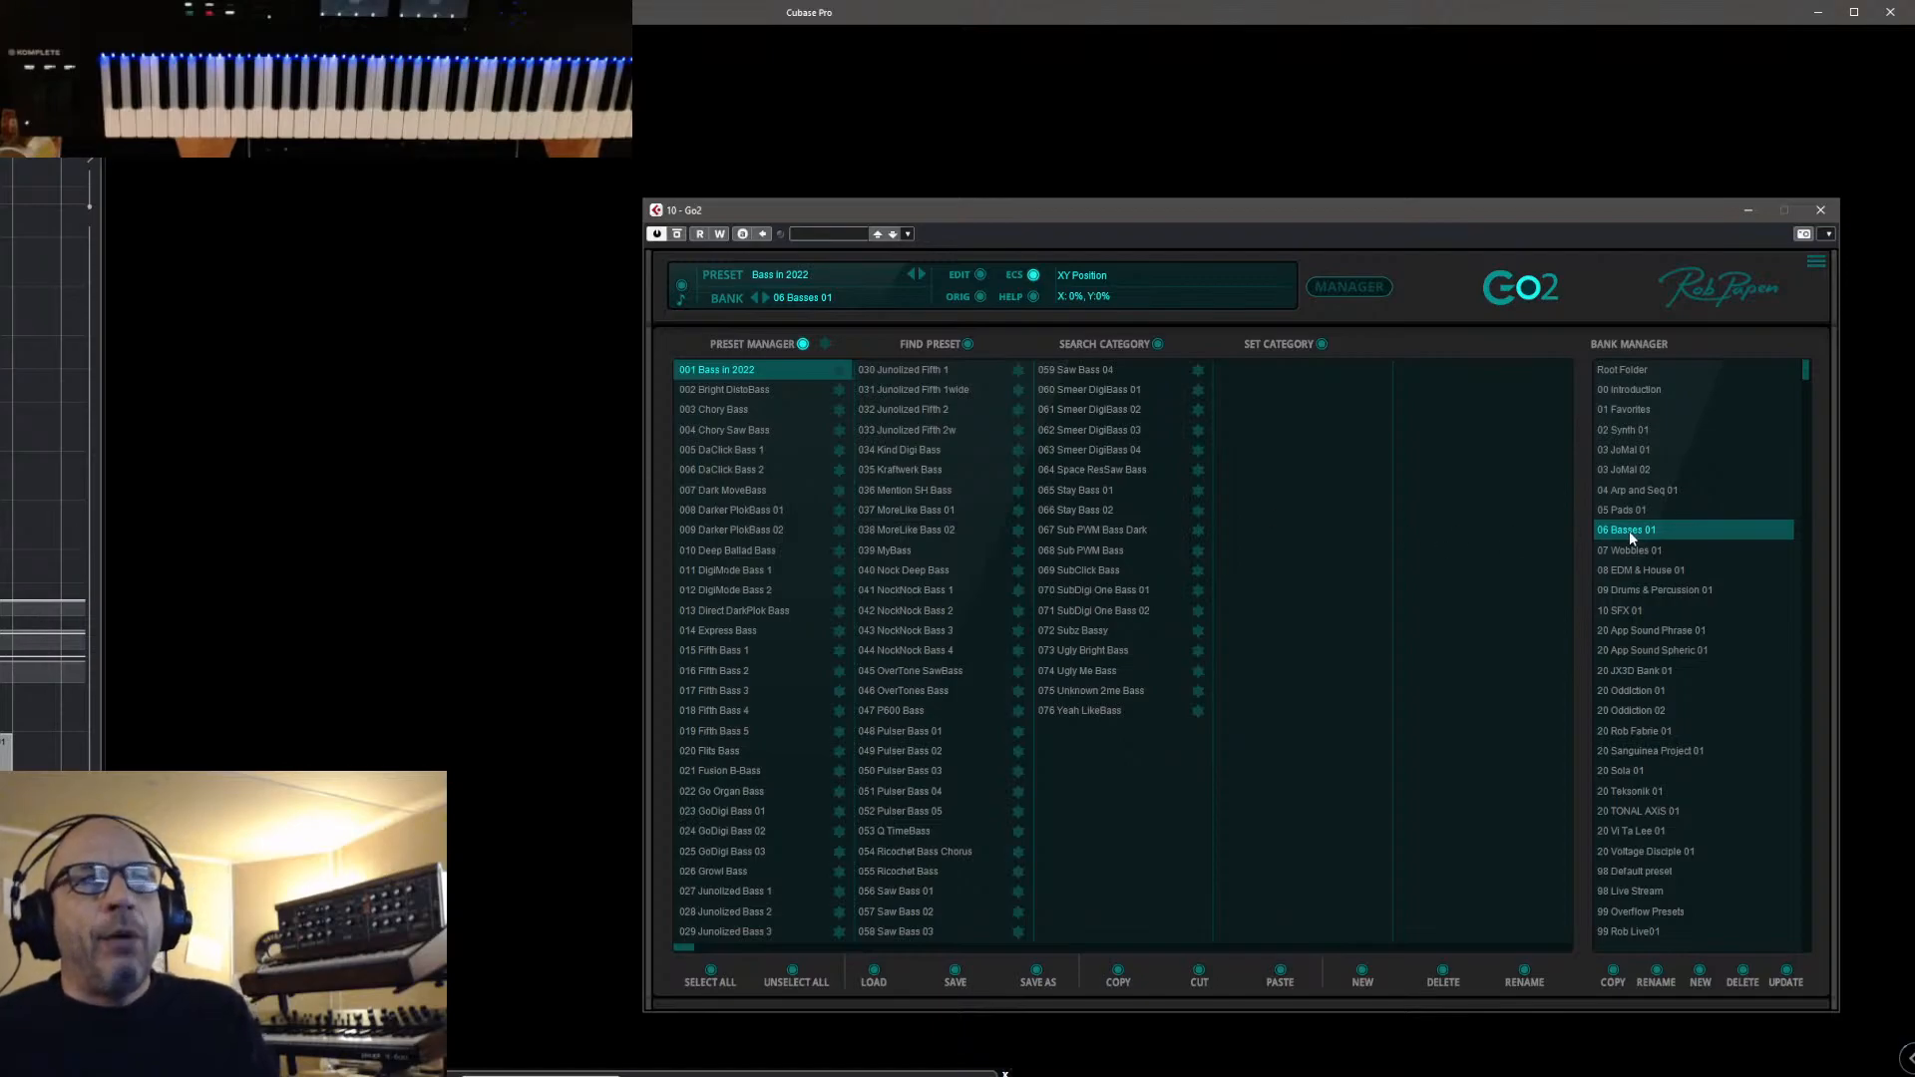
Mark the Phase 2022 Synth preset in the 02 Synth 01 bank as a favorite and return to the synth editing view
{"action": "left_click", "coordinate": [1616, 431]}
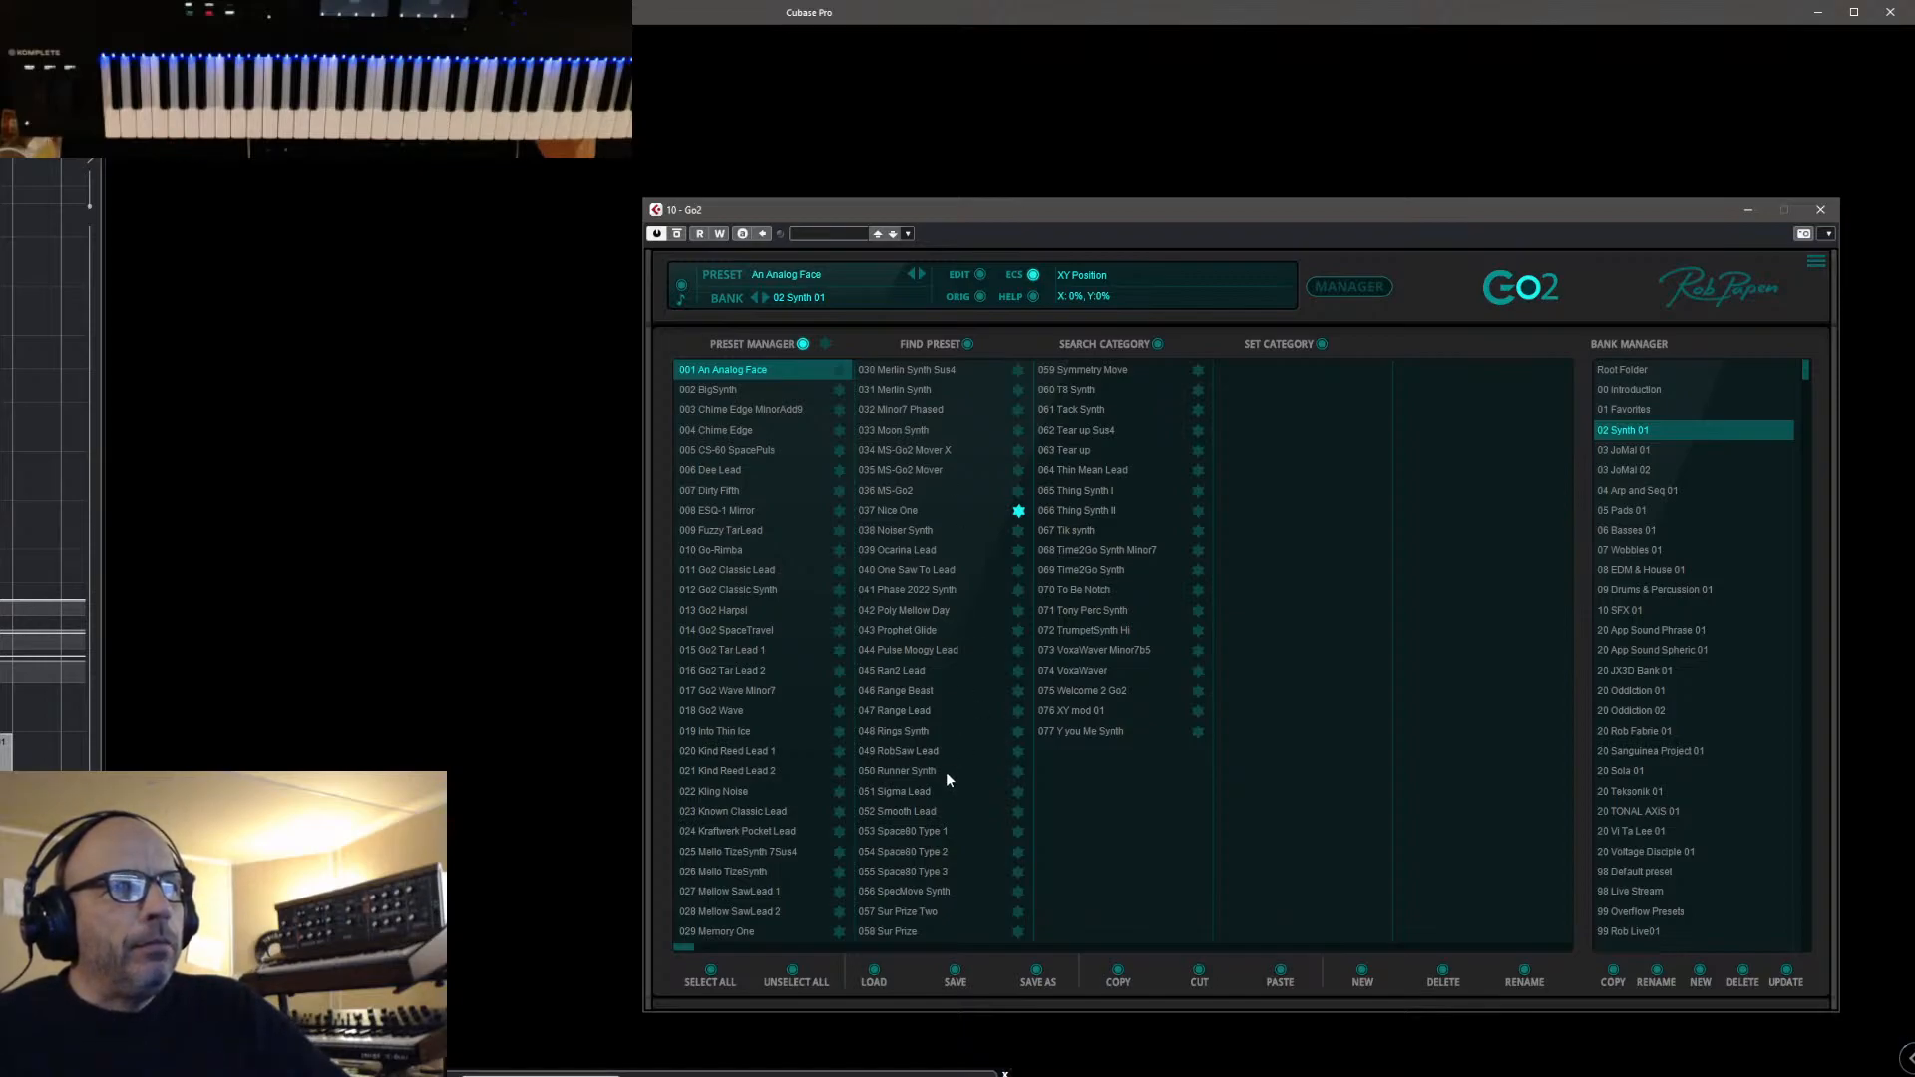
{"action": "left_click", "coordinate": [895, 590]}
{"action": "left_click", "coordinate": [1018, 591]}
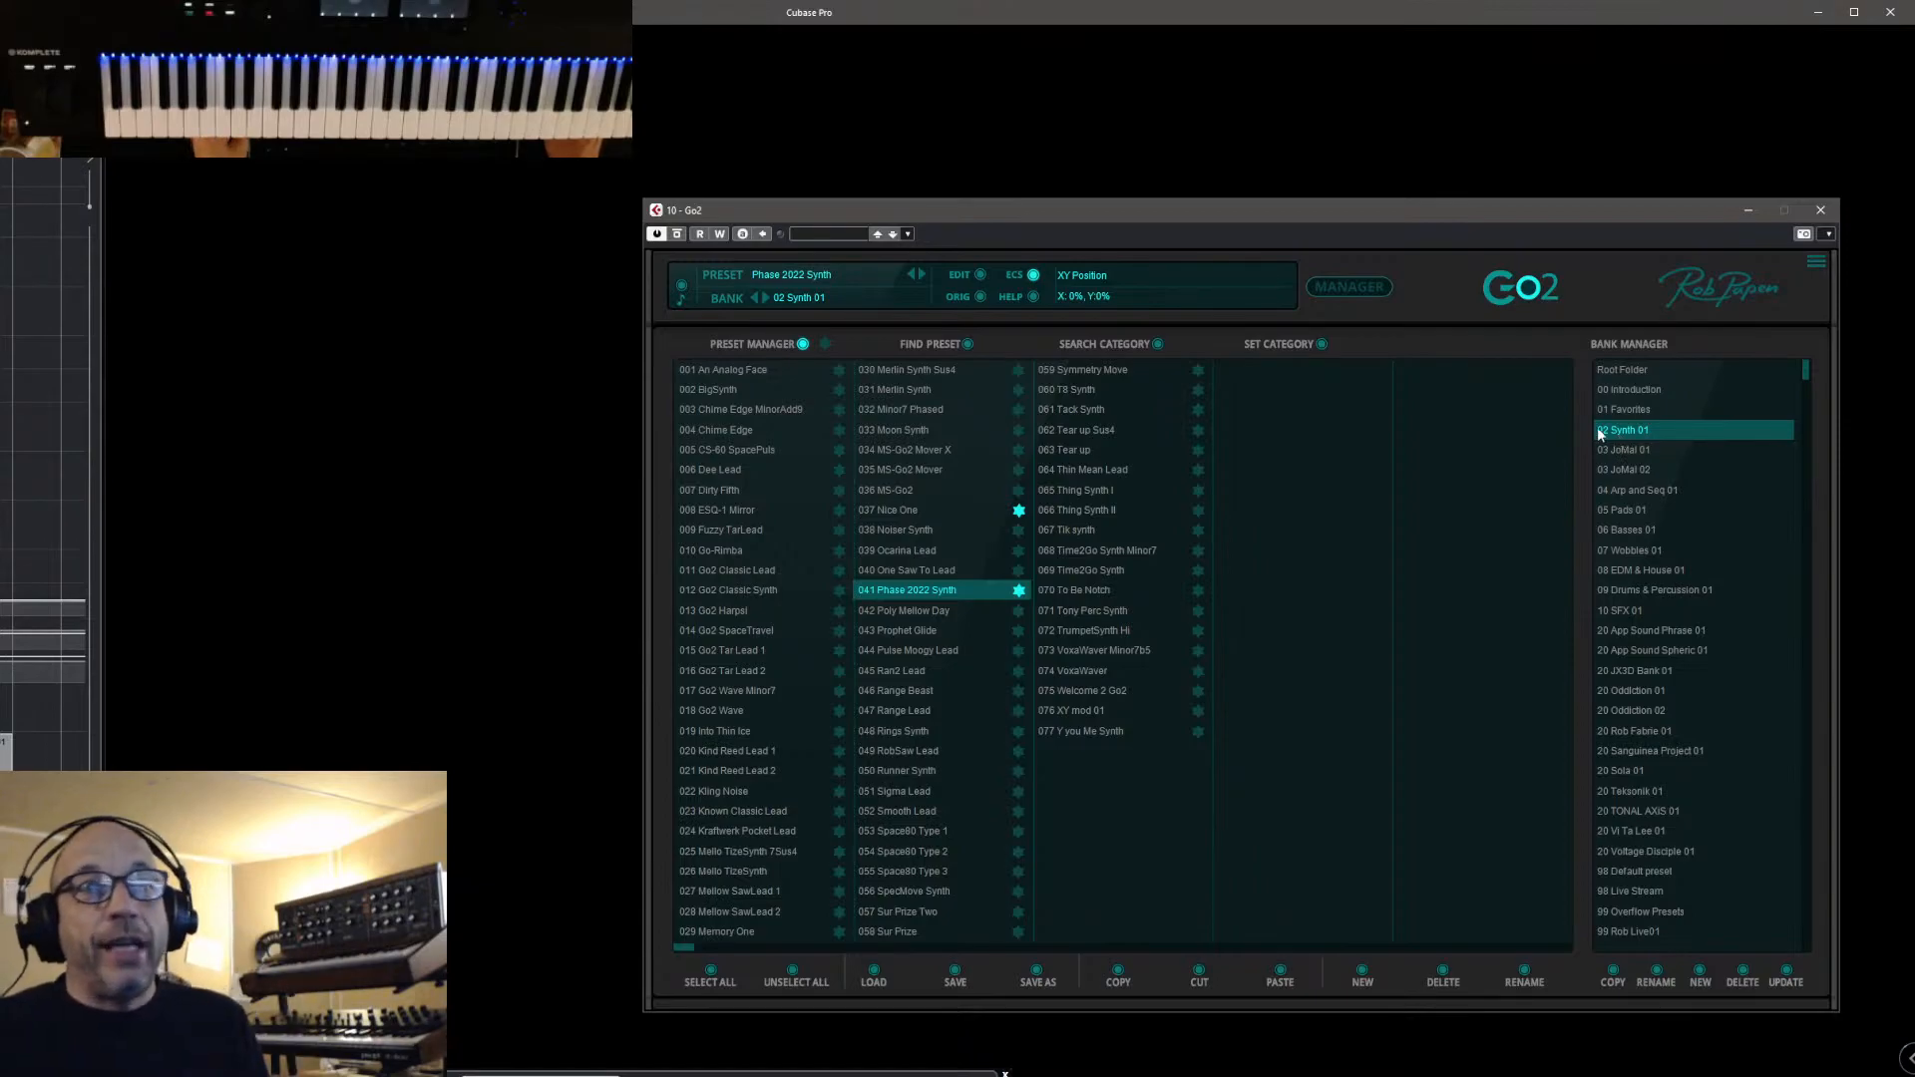
{"action": "left_click", "coordinate": [1348, 289]}
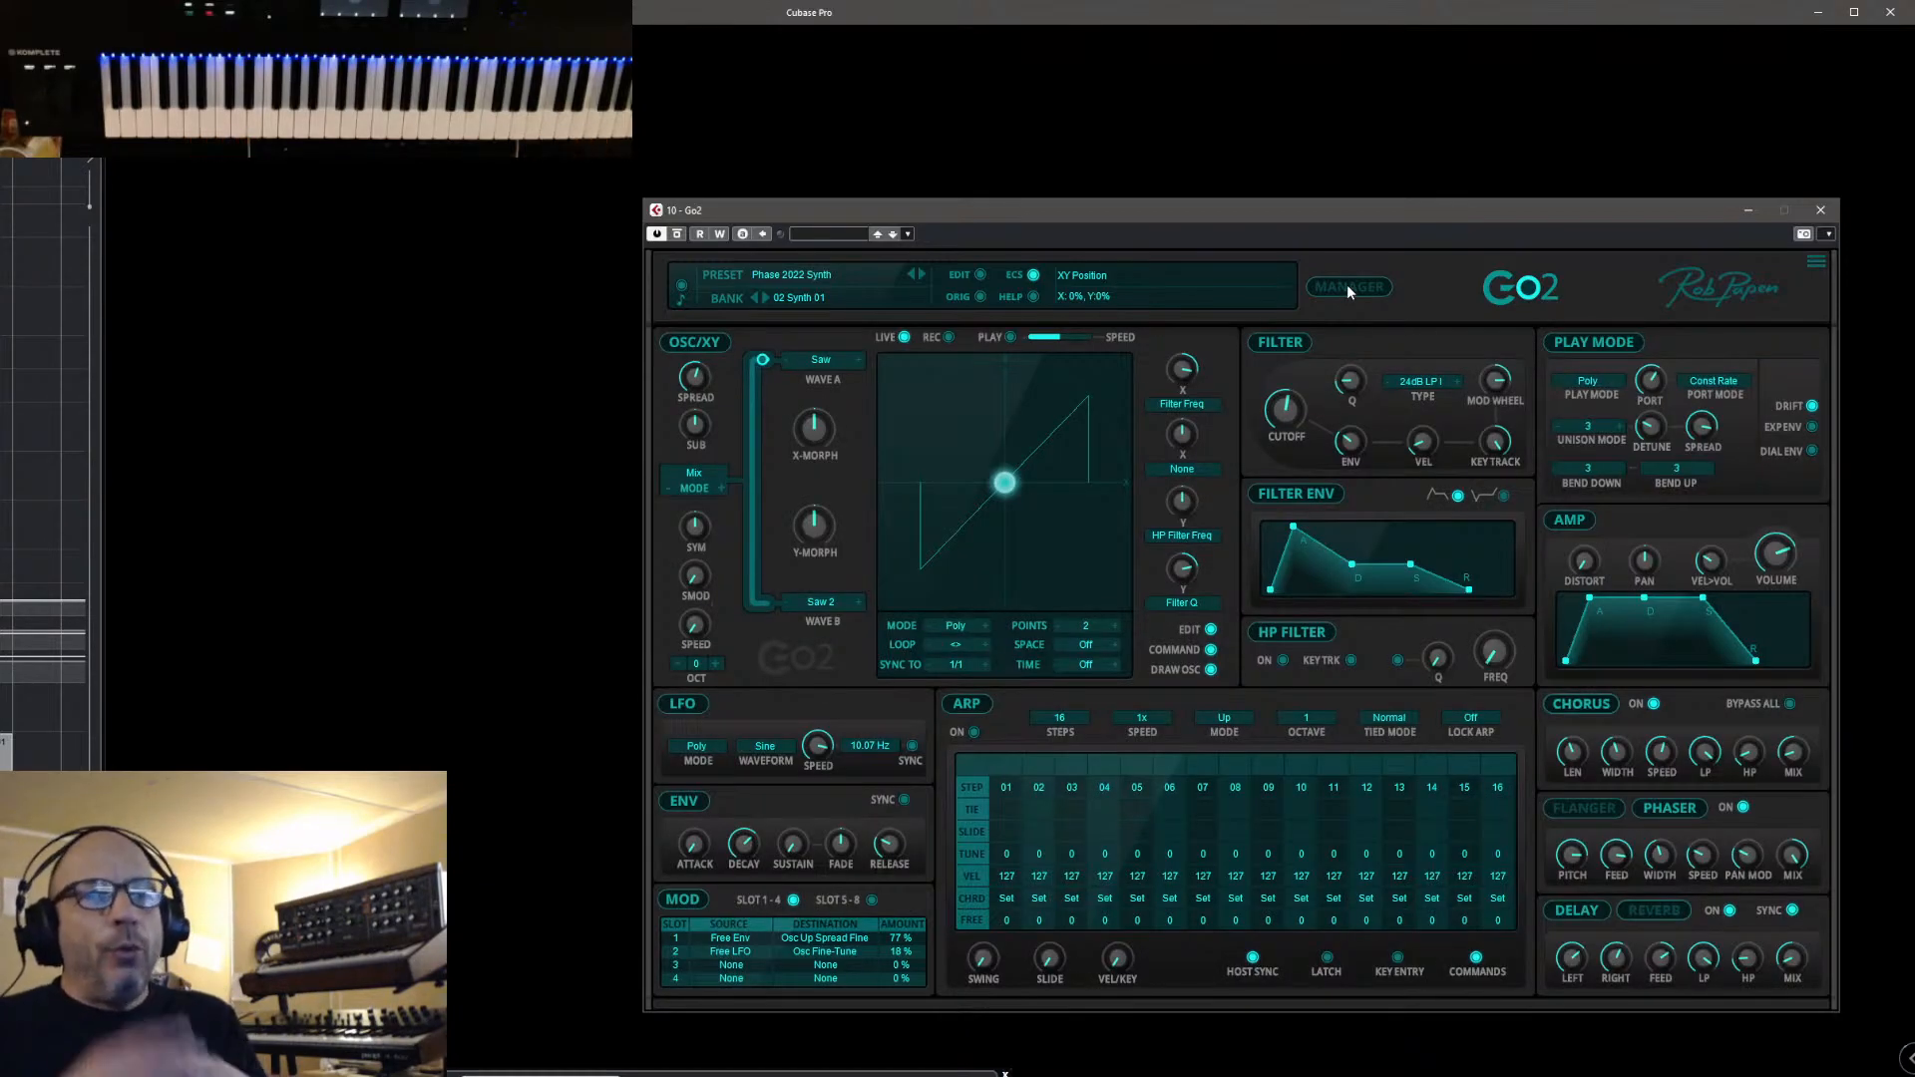
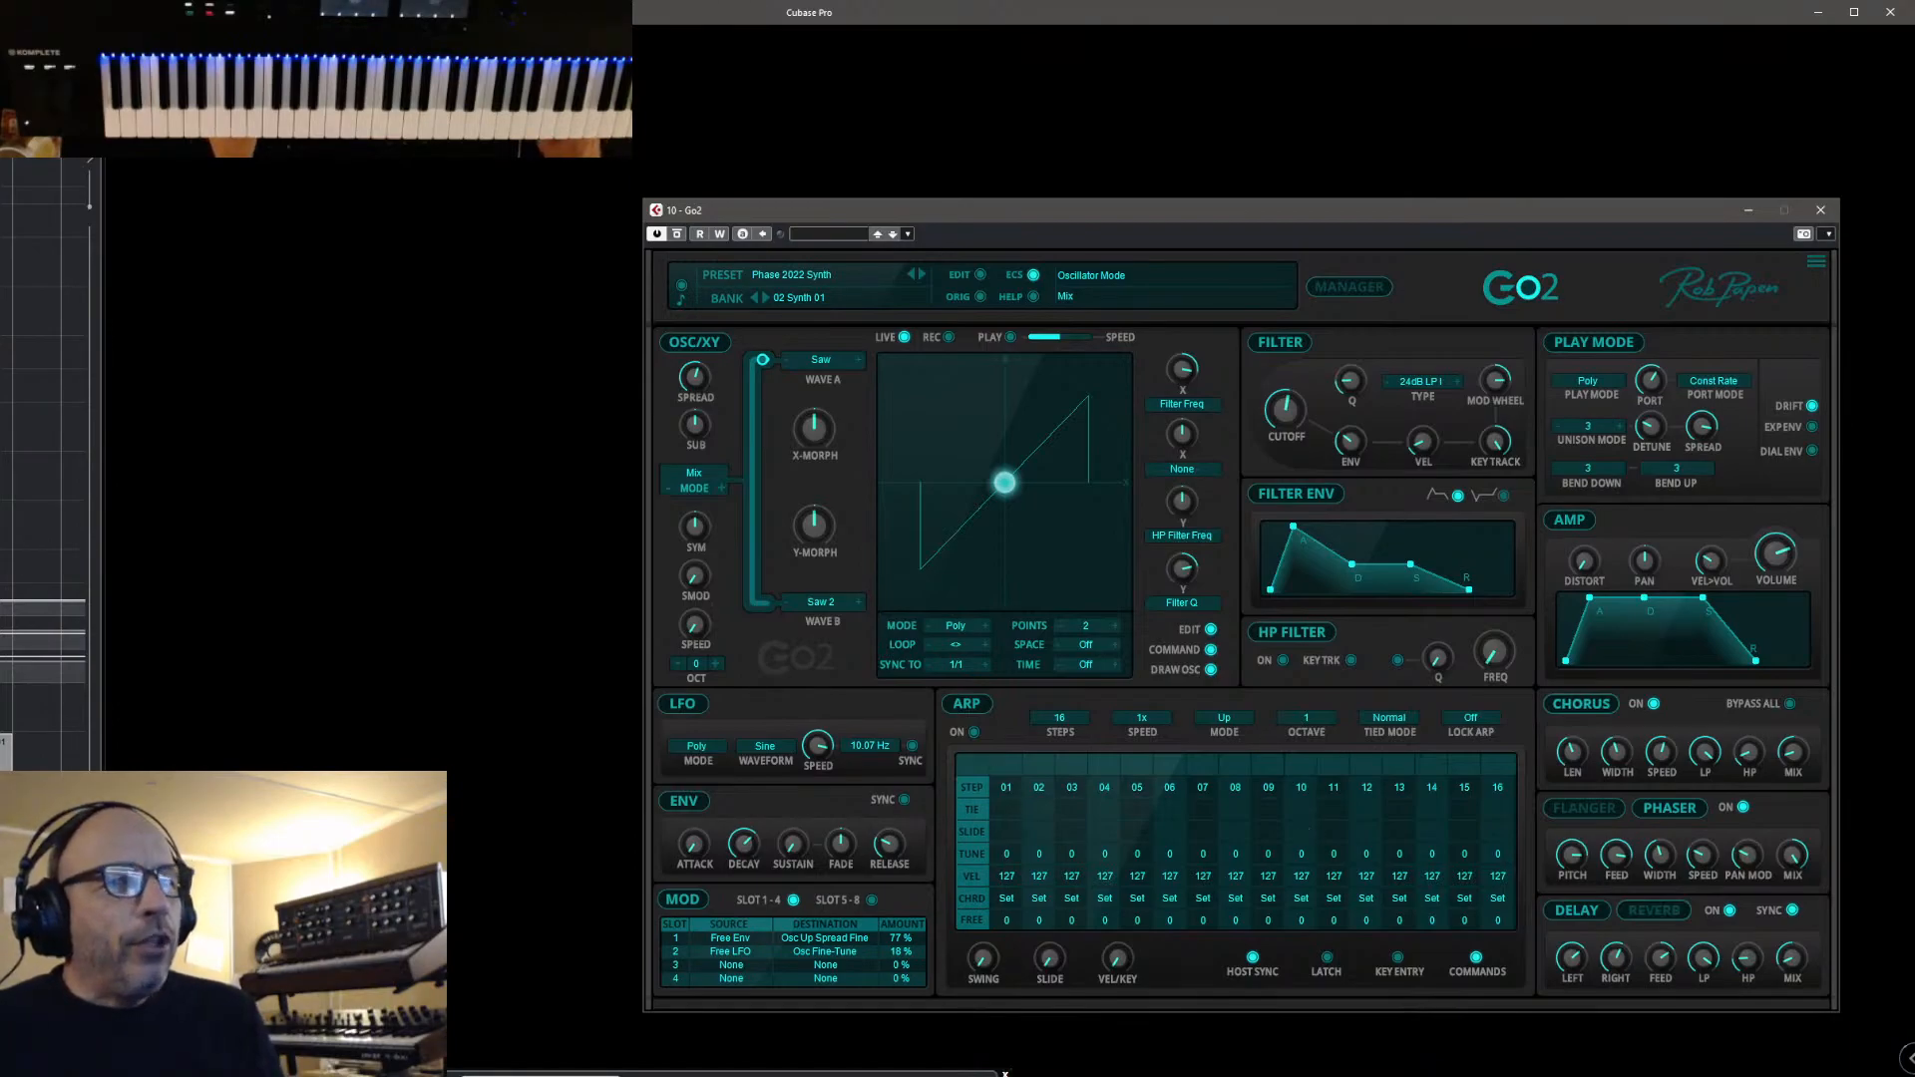
Move the Cubase transport bar fully into view just below the Go2 window
{"action": "left_click_drag", "start_coordinate": [1007, 1076], "coordinate": [1693, 1060]}
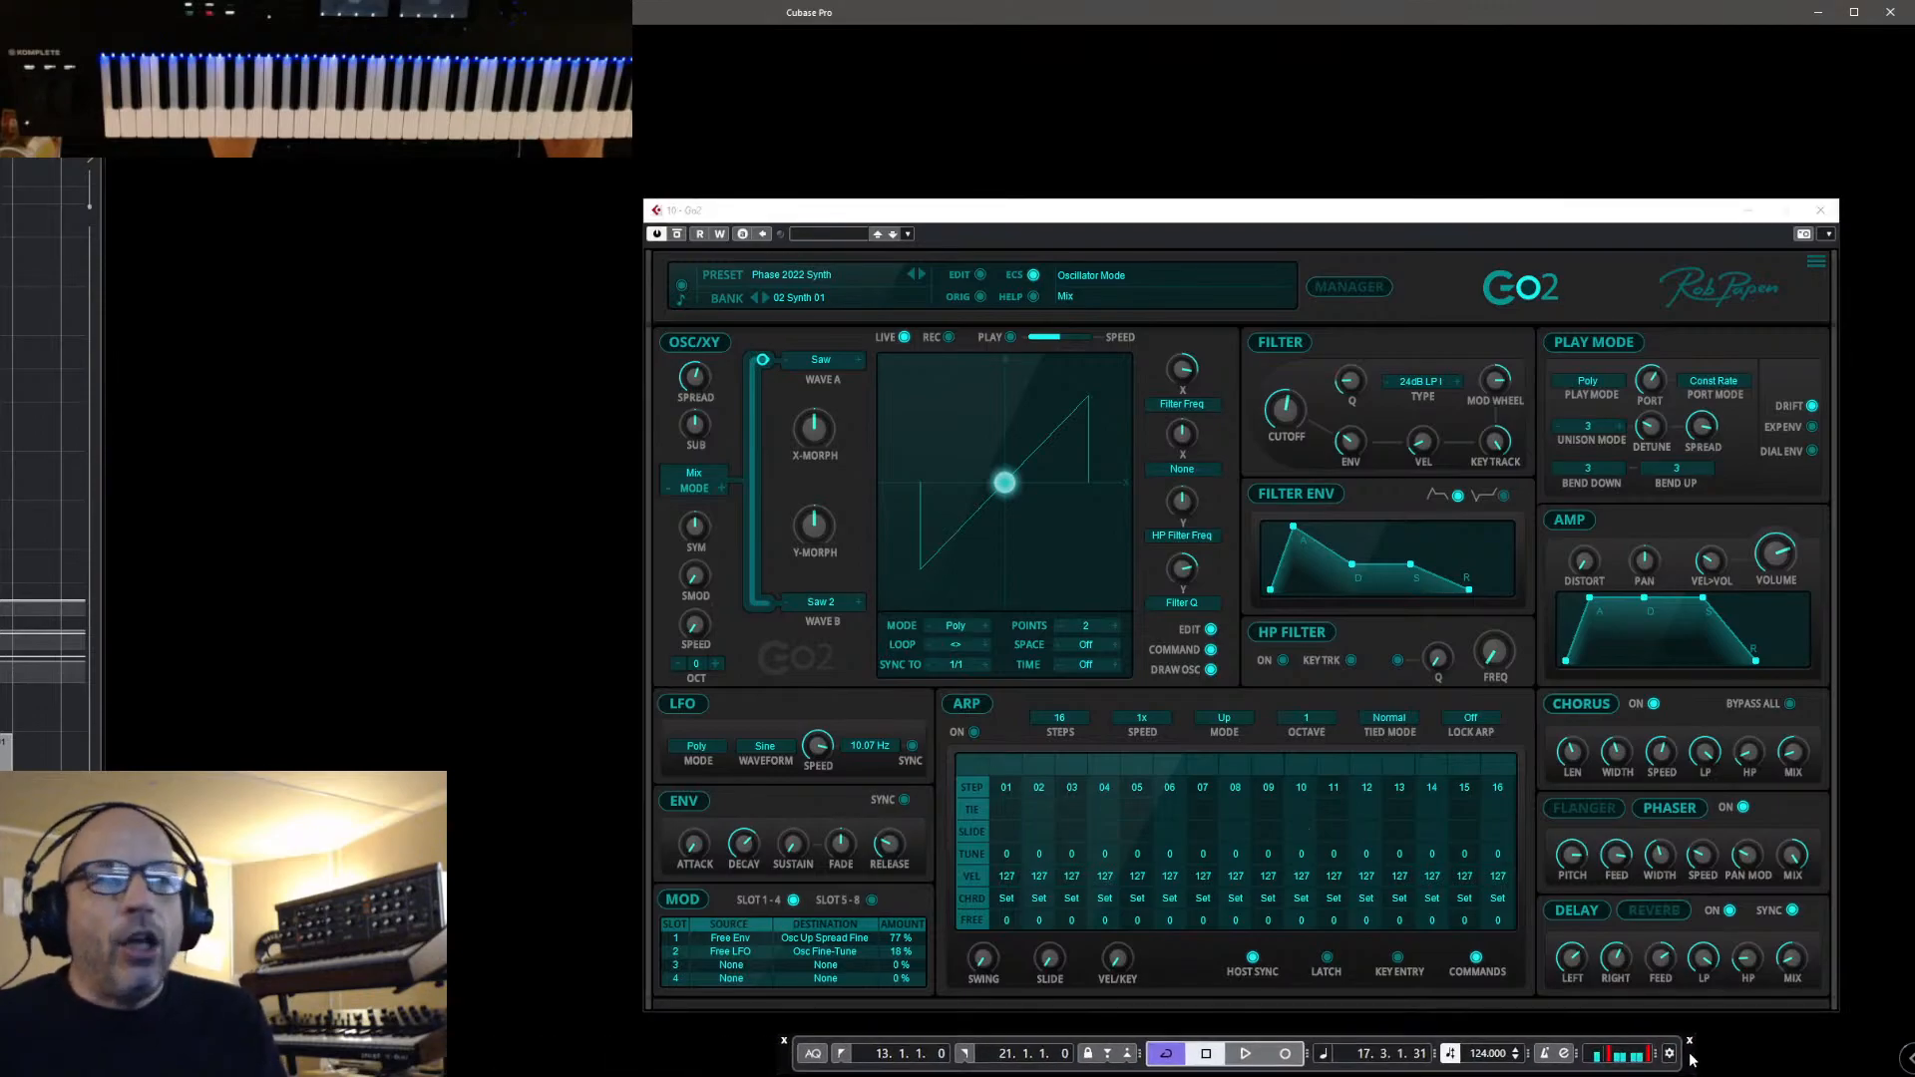